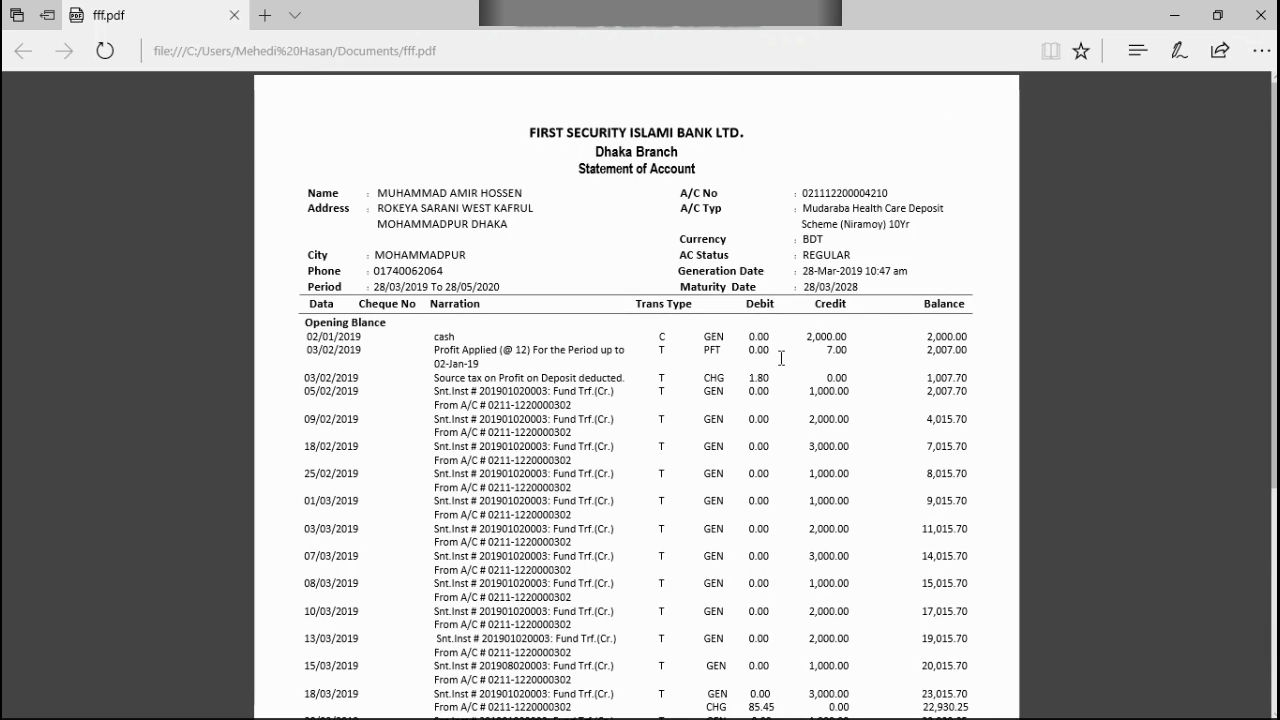
Step: Minimize the PDF statement and open the desktop's New folder in a maximized window
{"action": "left_click", "coordinate": [1170, 12]}
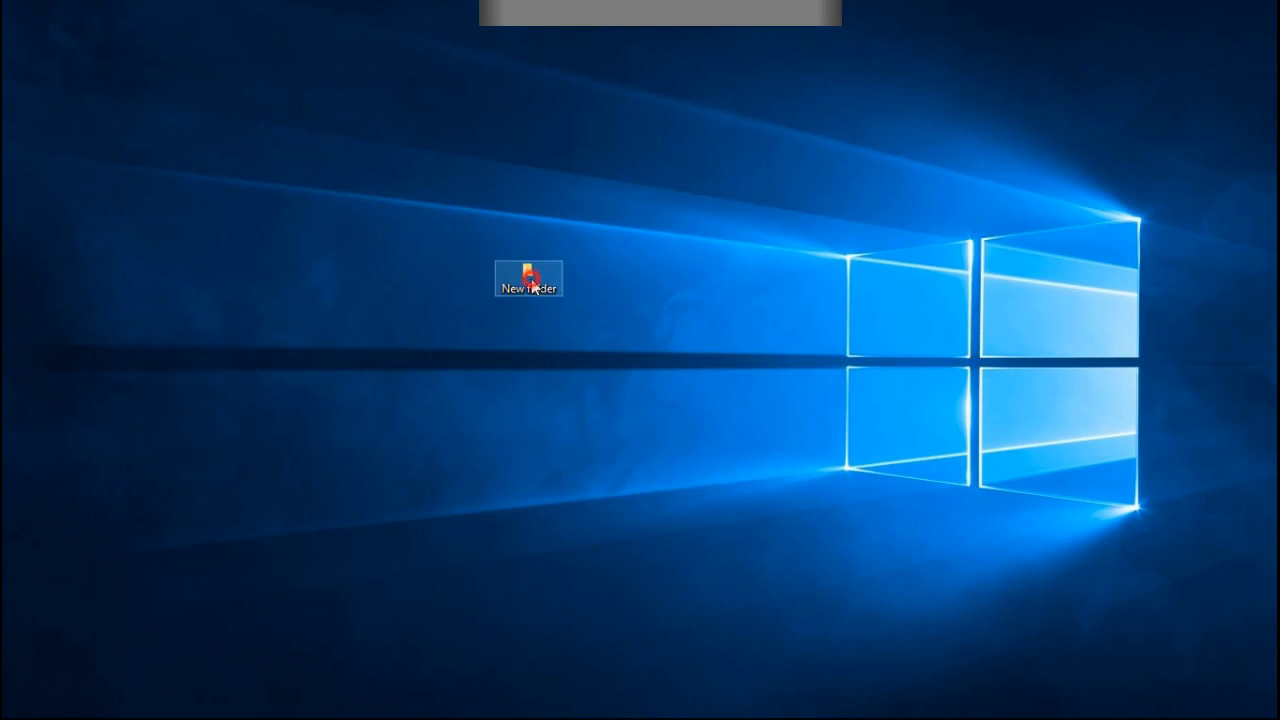
{"action": "double_click", "coordinate": [532, 287]}
{"action": "left_click", "coordinate": [1004, 17]}
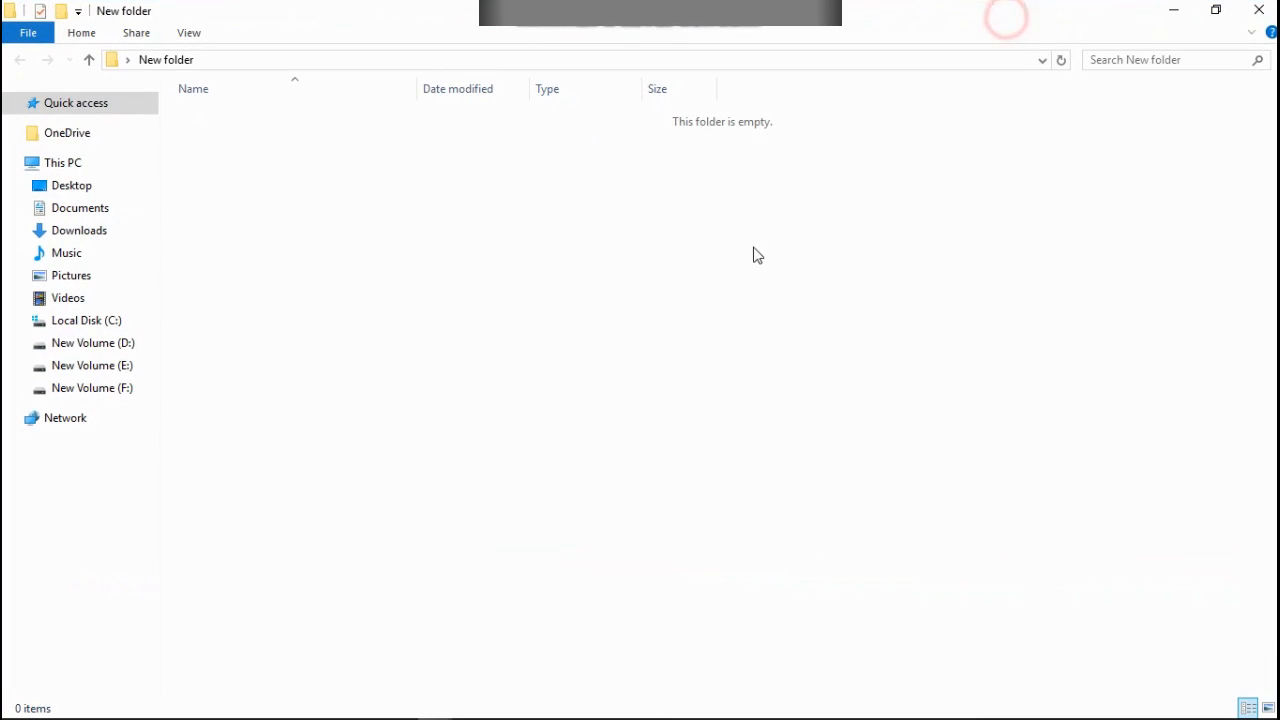
Step: Create a new Microsoft Office Word document with its default name in the folder and open it
{"action": "right_click", "coordinate": [665, 221]}
{"action": "mouse_move", "coordinate": [747, 455]}
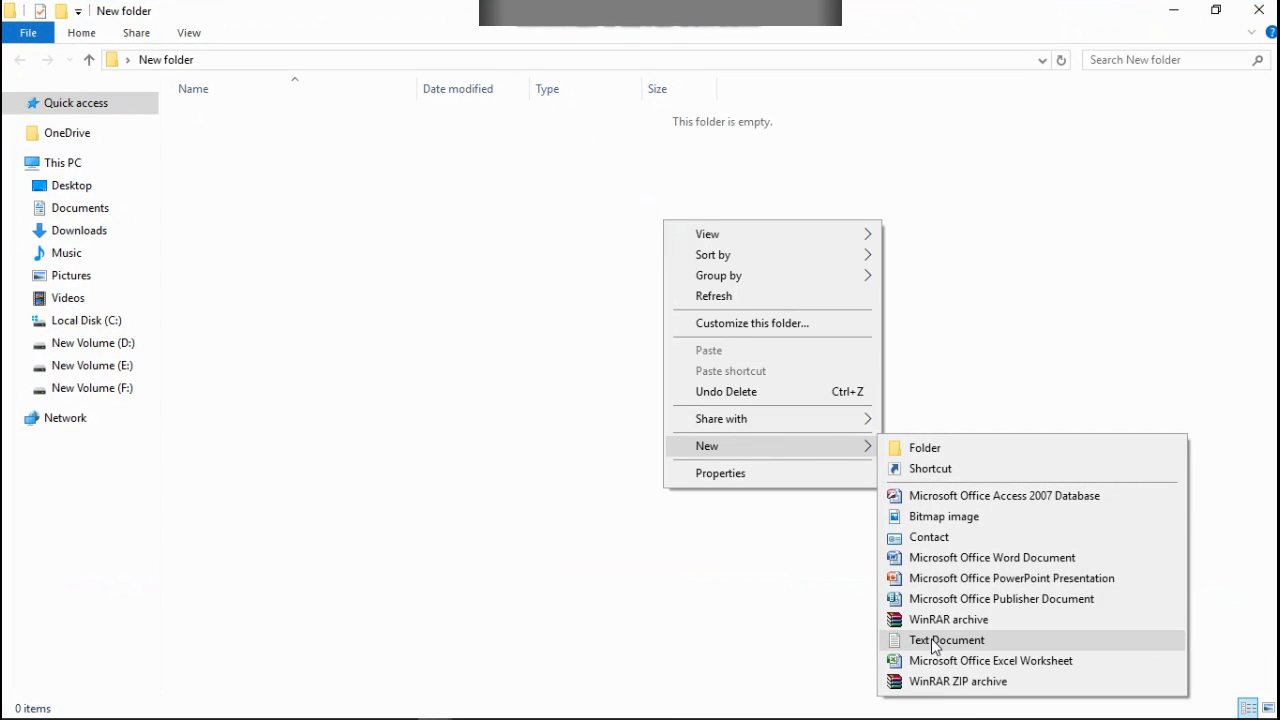
{"action": "left_click", "coordinate": [971, 558]}
{"action": "left_click", "coordinate": [473, 236]}
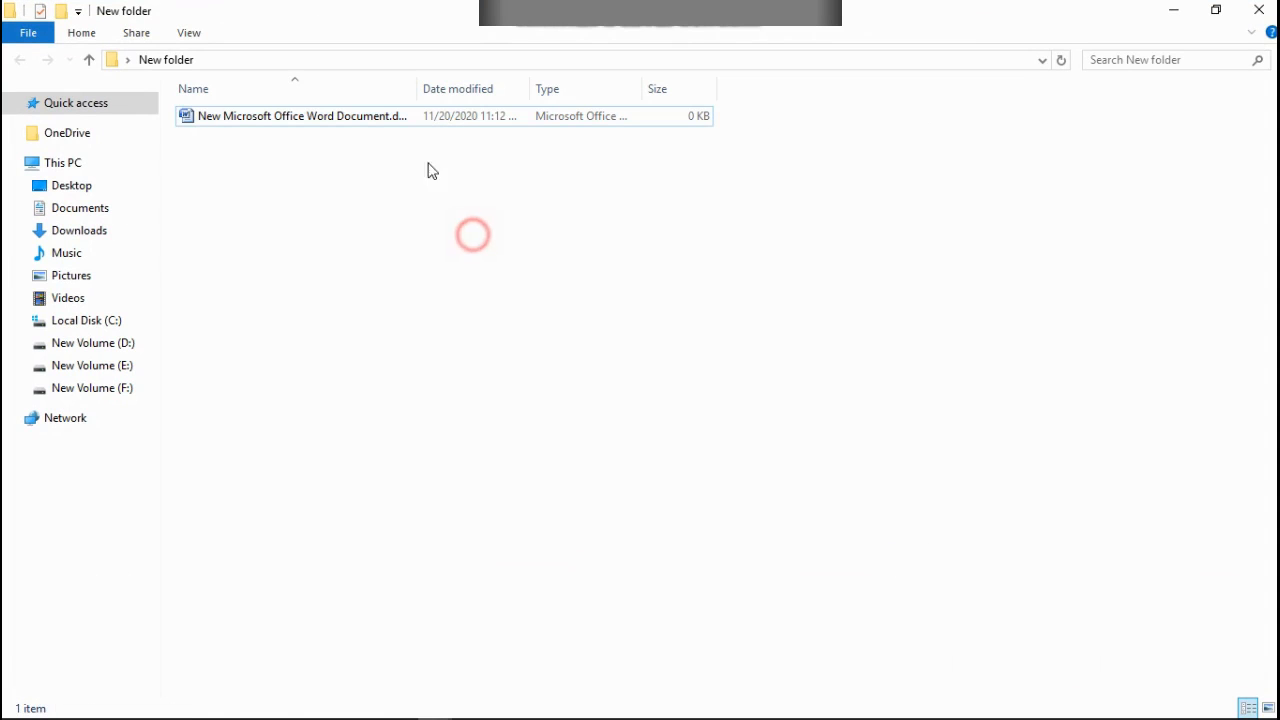
{"action": "double_click", "coordinate": [418, 114]}
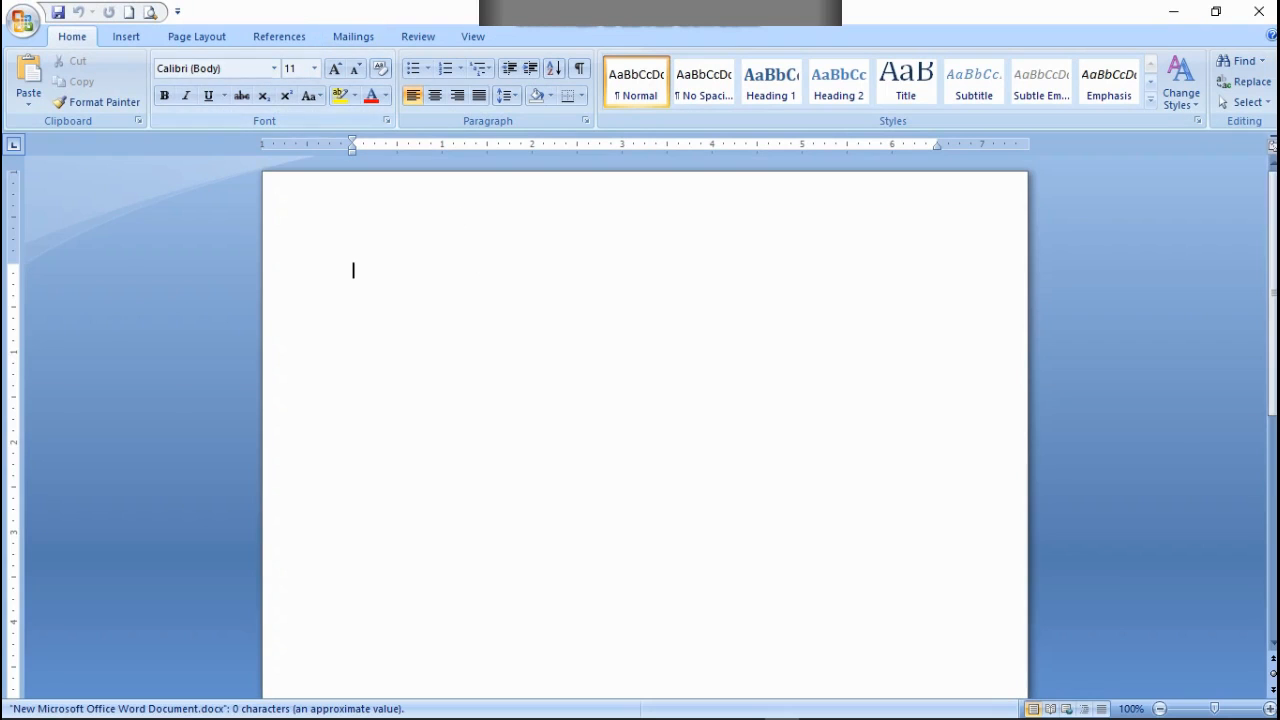
Step: Set custom page margins of 0.5" on the left and right for the whole document
{"action": "left_click", "coordinate": [182, 37]}
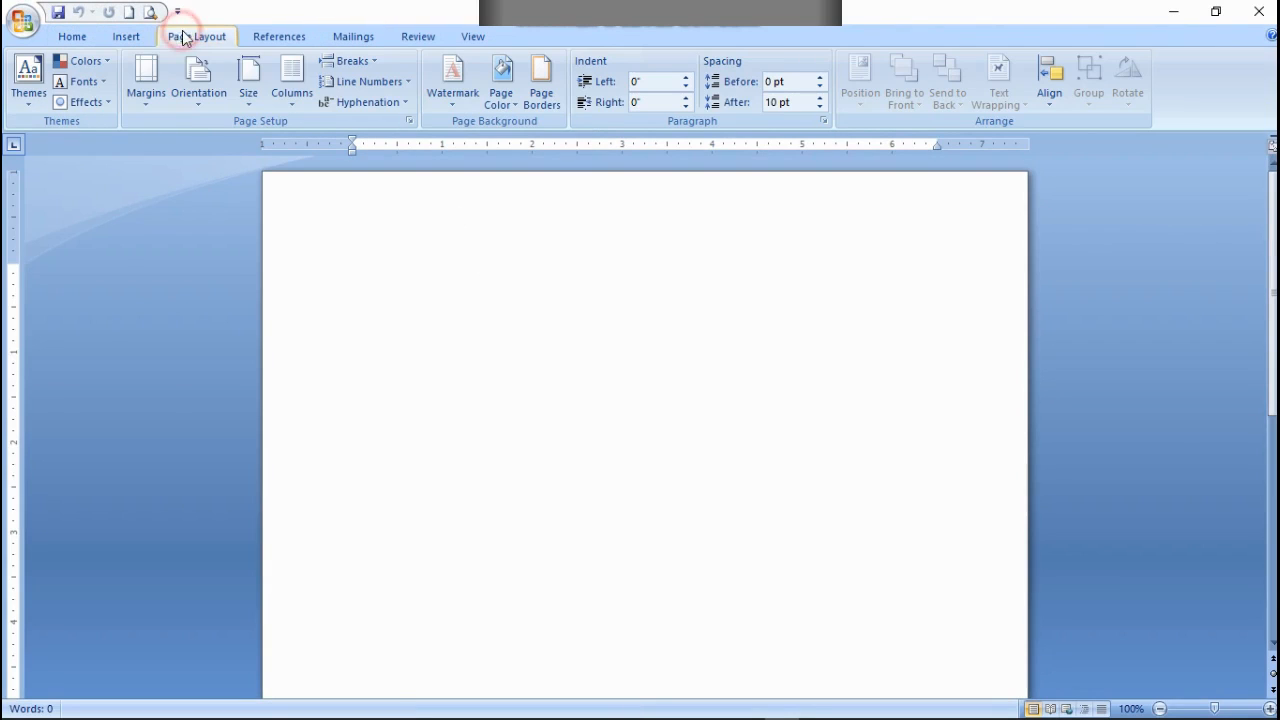
{"action": "left_click", "coordinate": [139, 102]}
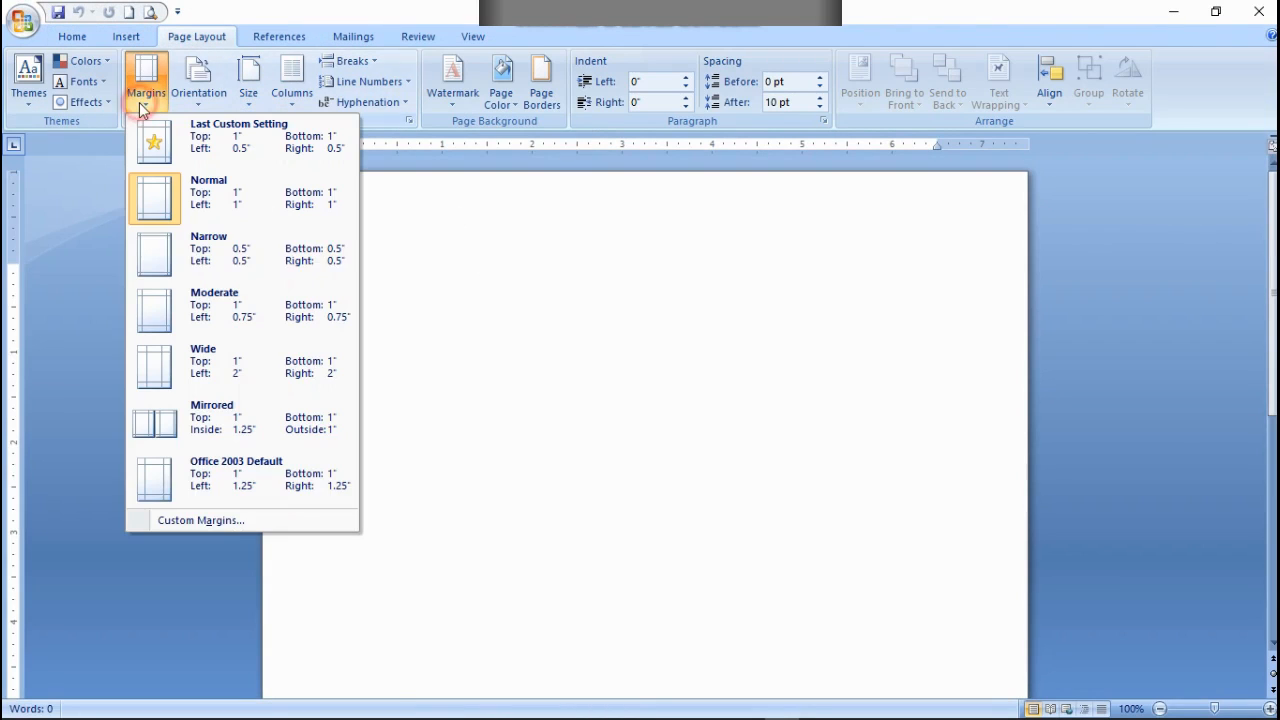
{"action": "left_click", "coordinate": [205, 520]}
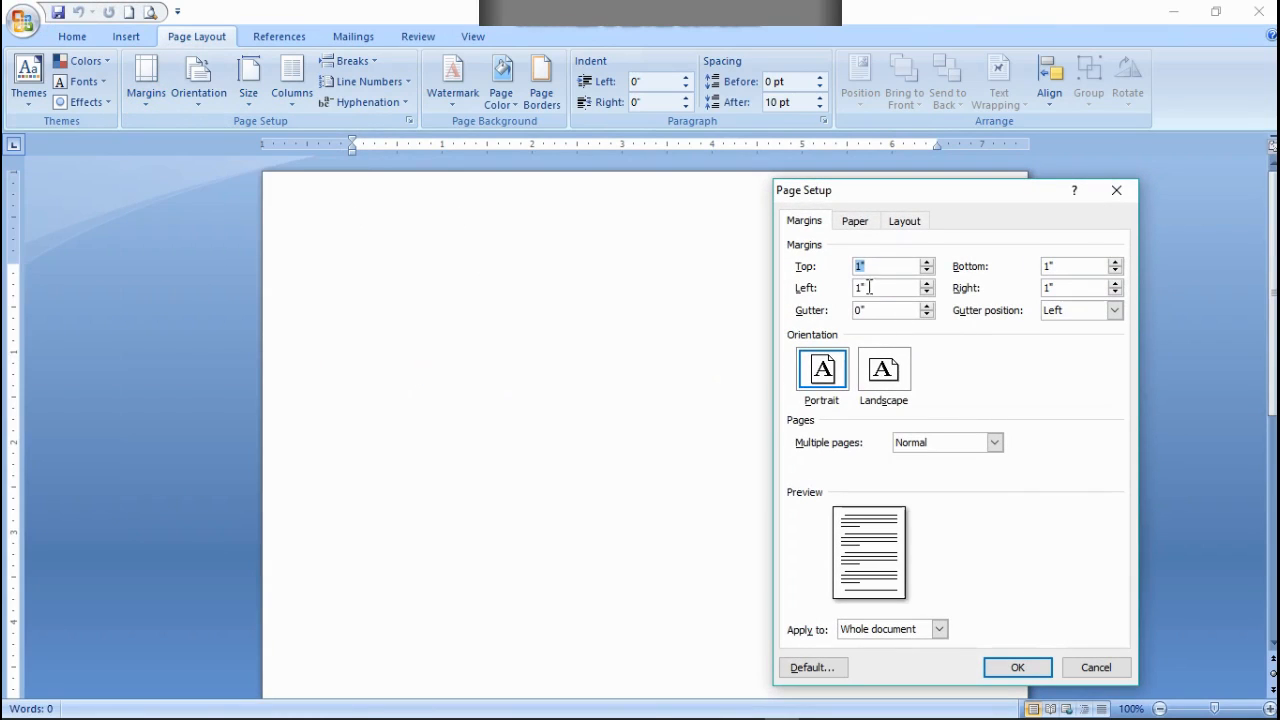
{"action": "left_click", "coordinate": [862, 288]}
{"action": "key", "text": "BackSpace"}
{"action": "left_click", "coordinate": [1048, 287]}
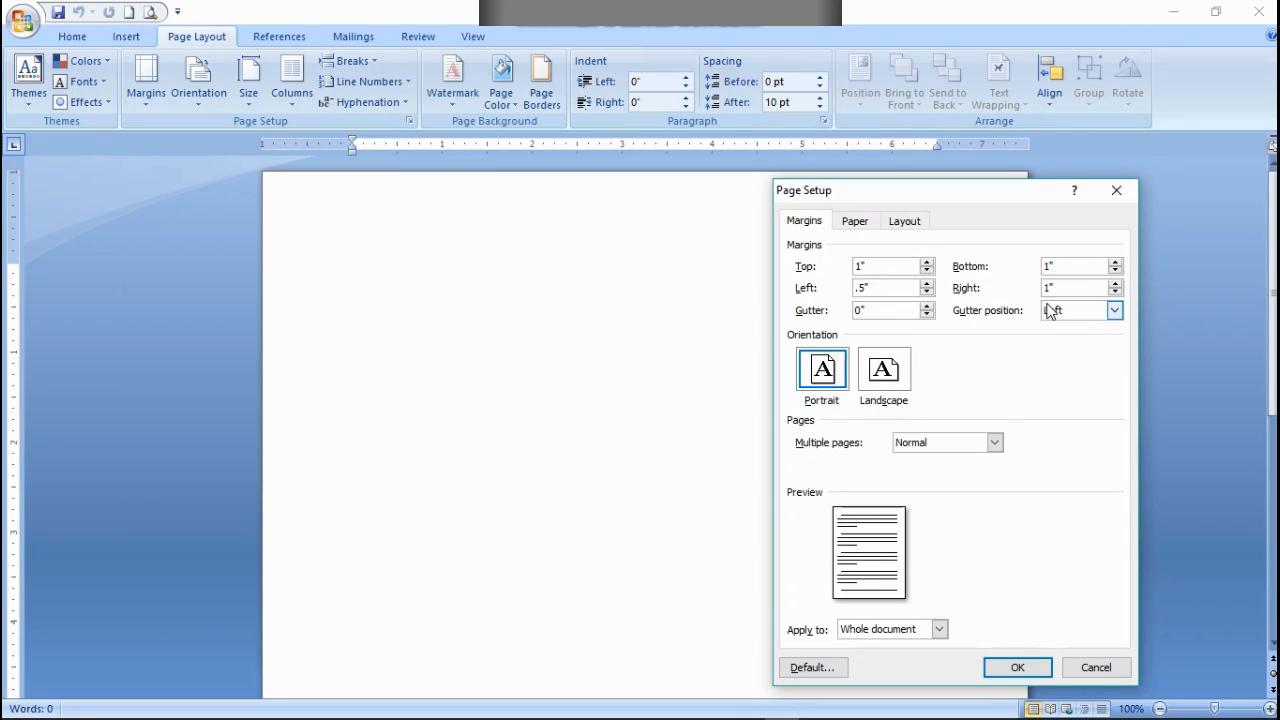
{"action": "key", "text": "BackSpace"}
{"action": "key", "text": "BackSpace"}
{"action": "left_click", "coordinate": [1014, 666]}
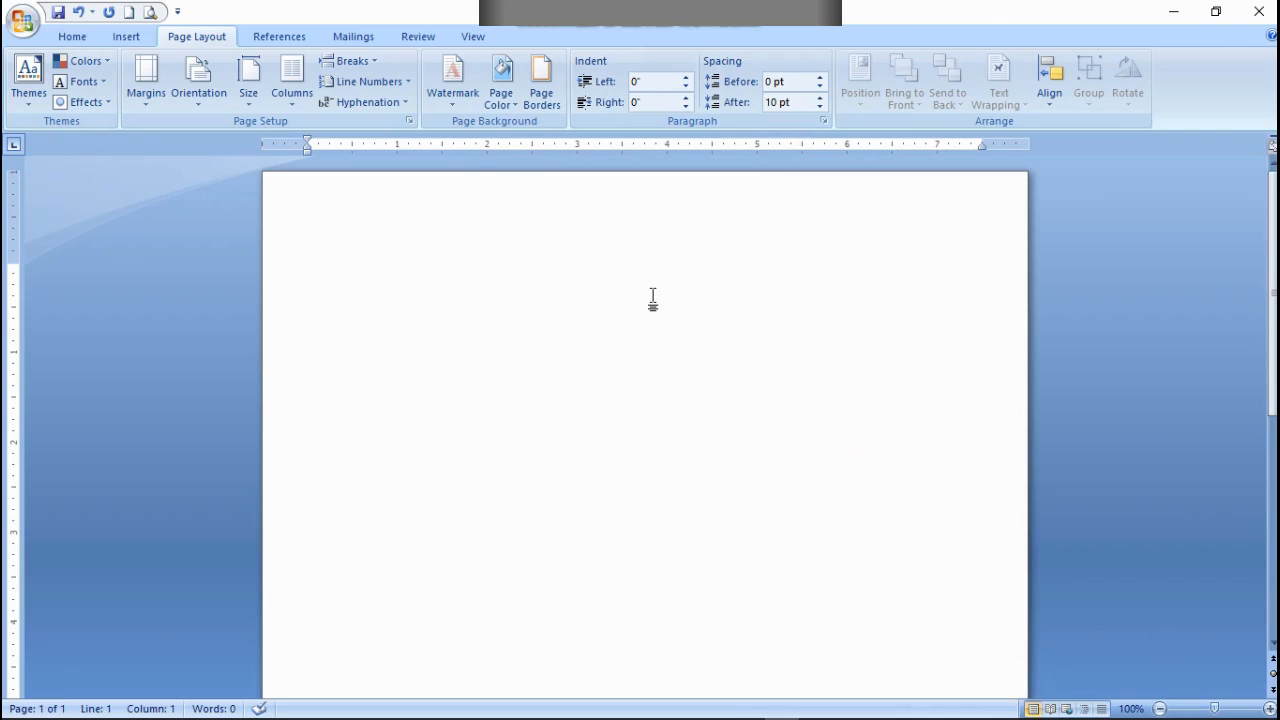
Step: Paste the heading line "Data Cheque No Narration Trans Type Debit Credit Balance" and widen the gap between Data and Cheque
{"action": "type", "text": "Data   Cheque No  Narration  Trans Type Debit Credit  Balance"}
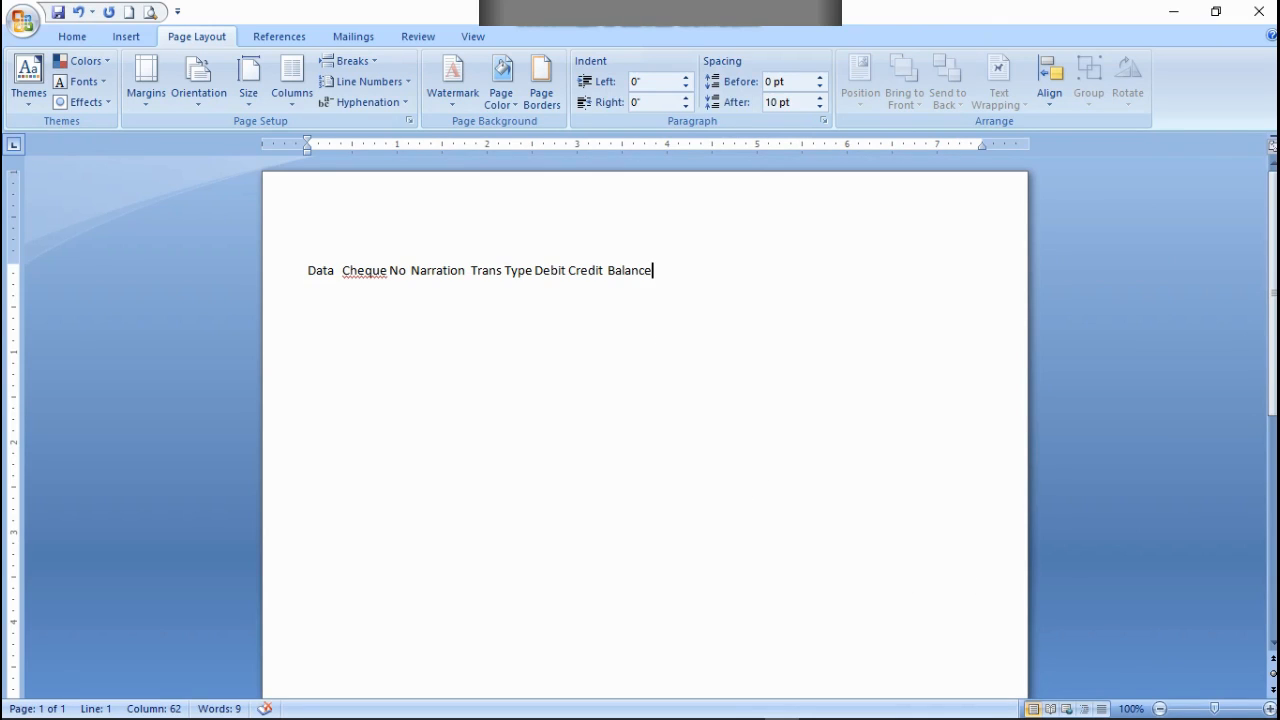
{"action": "left_click", "coordinate": [338, 270]}
{"action": "key", "text": "Tab"}
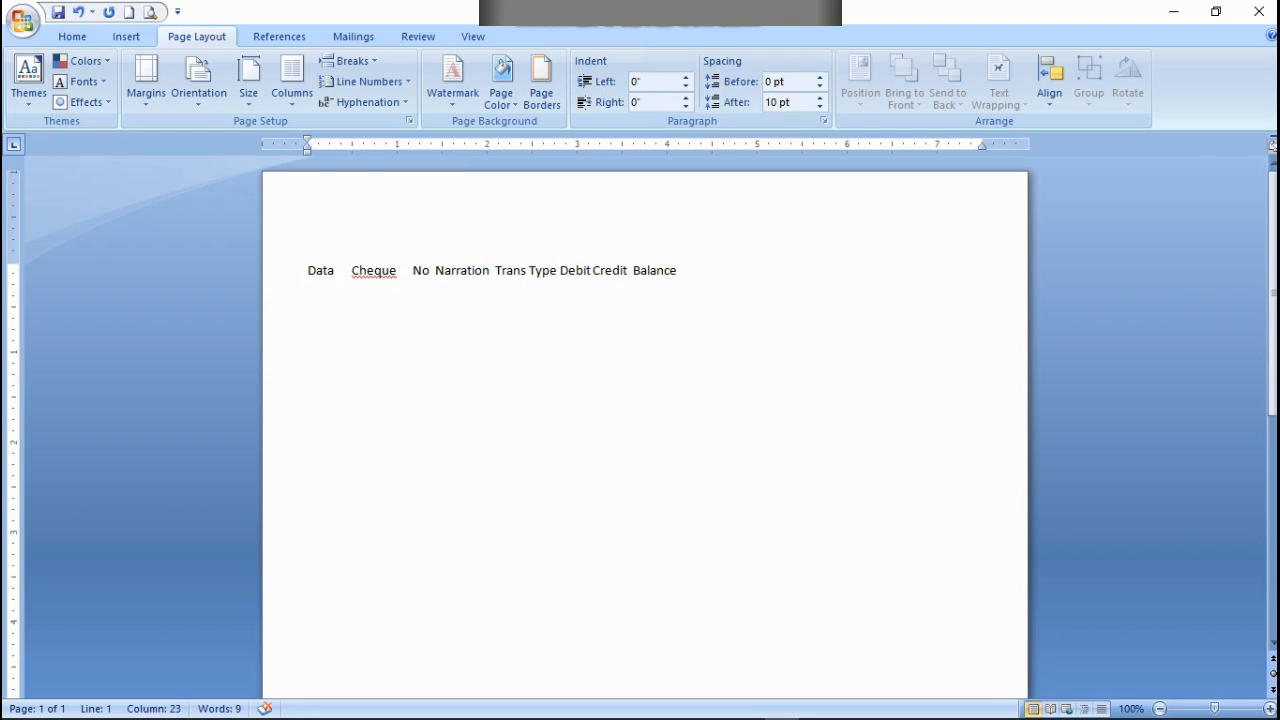
Step: Reduce the gap between Cheque and No so they read as one heading
{"action": "left_click", "coordinate": [430, 271]}
{"action": "key", "text": "BackSpace"}
{"action": "key", "text": "BackSpace"}
{"action": "key", "text": "BackSpace"}
{"action": "key", "text": "BackSpace"}
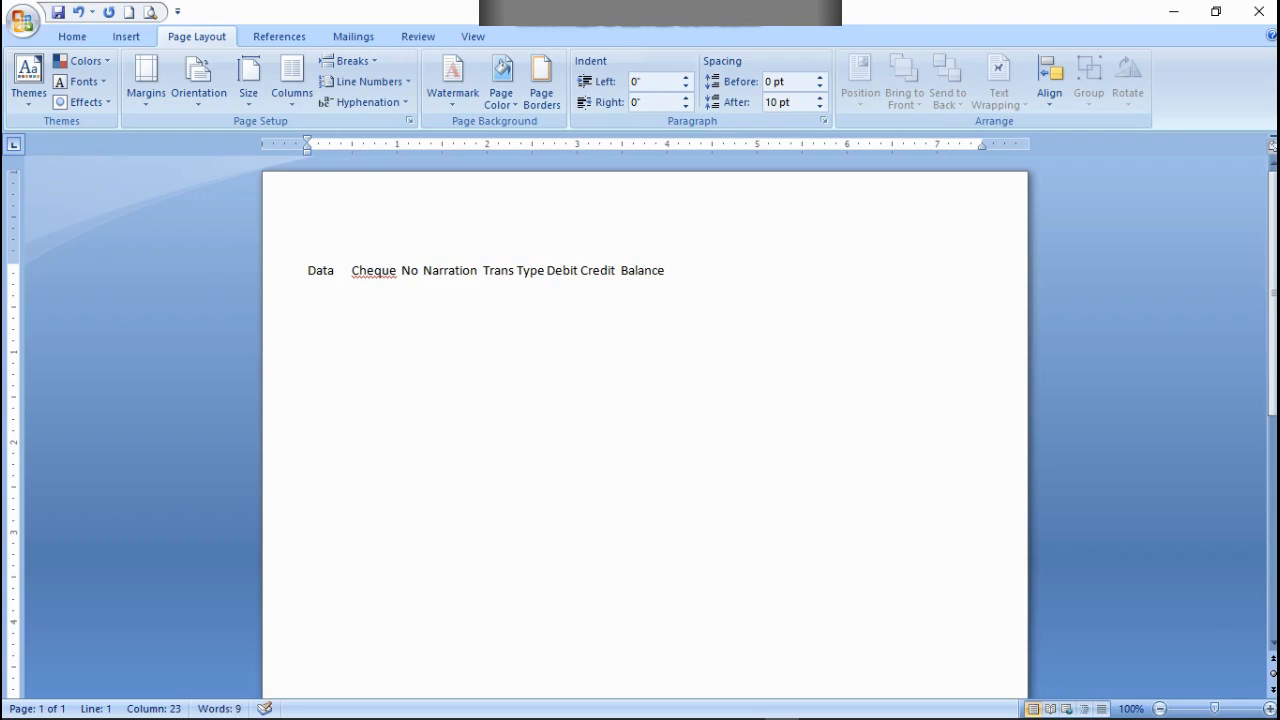
Step: Insert a wide run of spaces between Cheque No and Narration
{"action": "key", "text": "Right"}
{"action": "key", "text": "Right"}
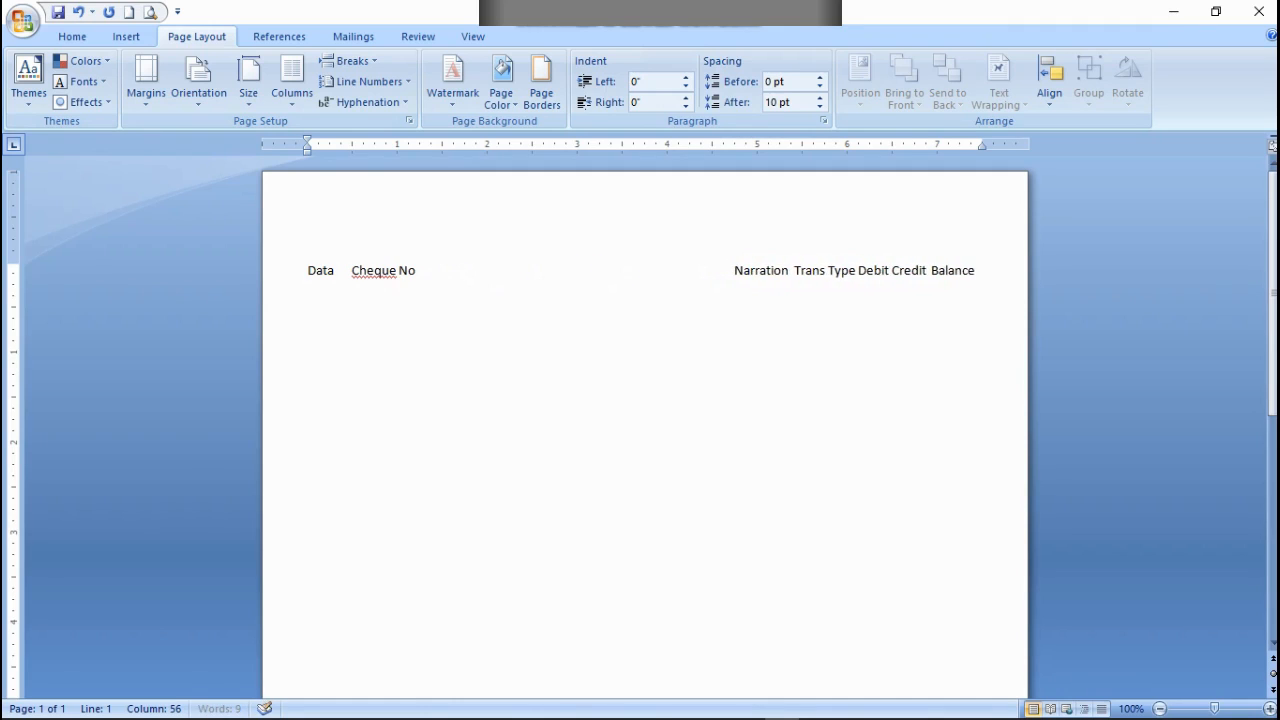
{"action": "key", "text": "BackSpace"}
{"action": "key", "text": "BackSpace"}
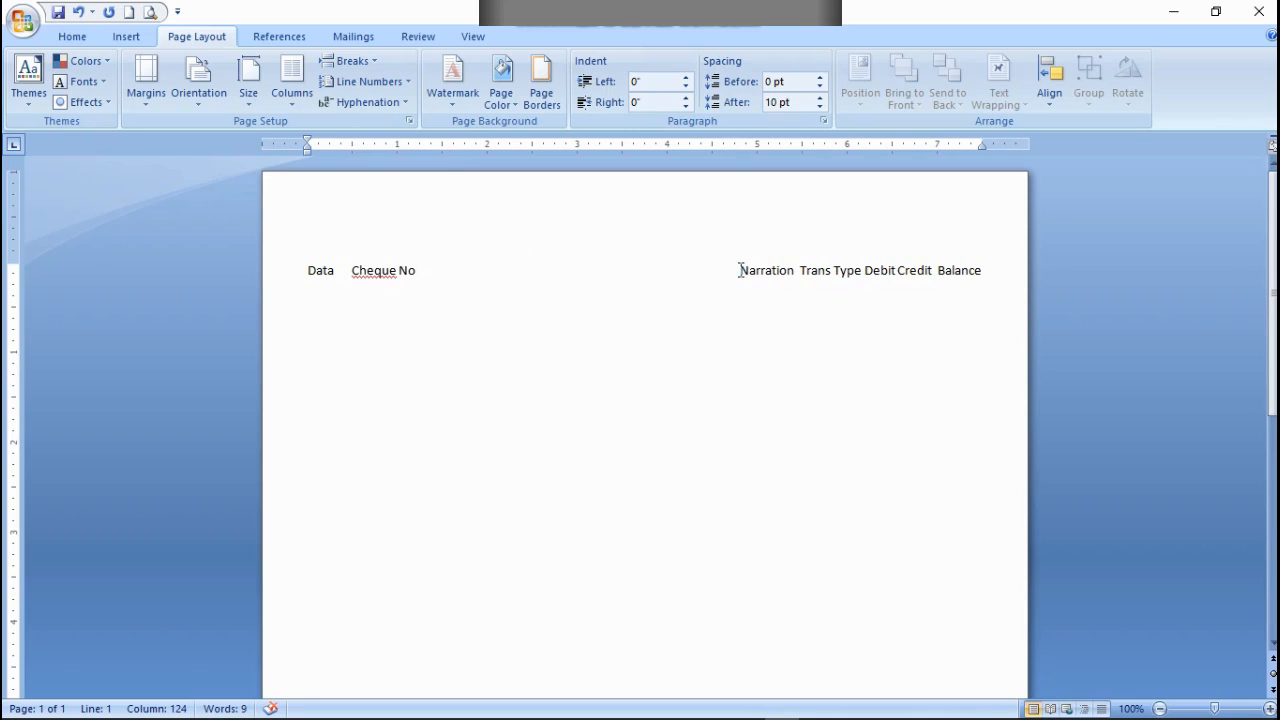
Step: Widen the gaps between Debit and Credit, Trans Type and Debit, and Narration and Trans Type
{"action": "left_click", "coordinate": [798, 270]}
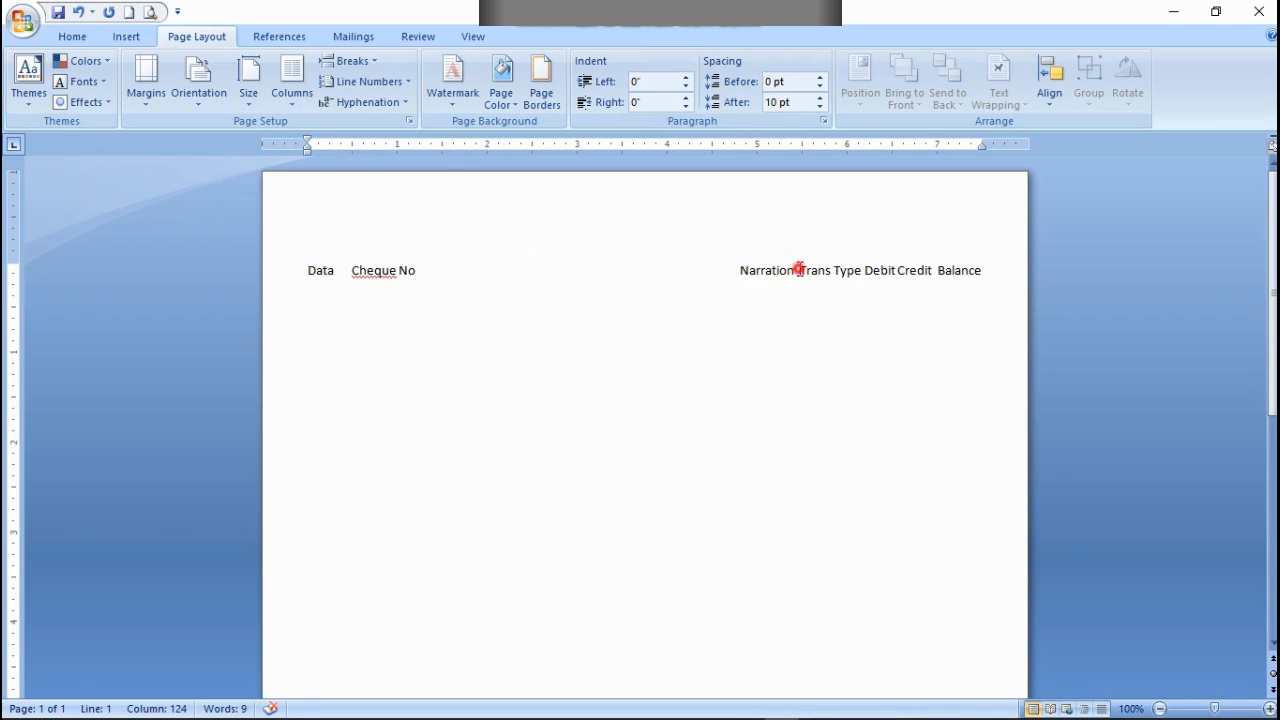
{"action": "left_click", "coordinate": [896, 270]}
{"action": "key", "text": "Tab"}
{"action": "key", "text": "Tab"}
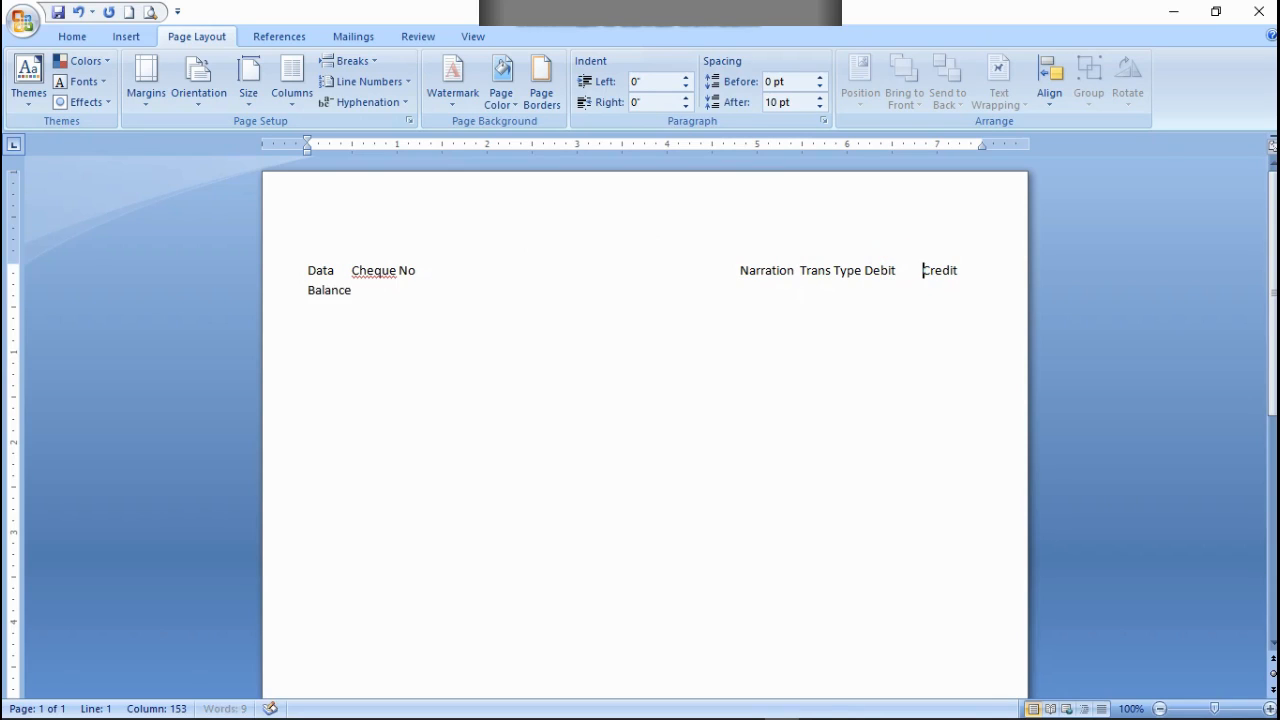
{"action": "left_click", "coordinate": [862, 270]}
{"action": "key", "text": "Tab"}
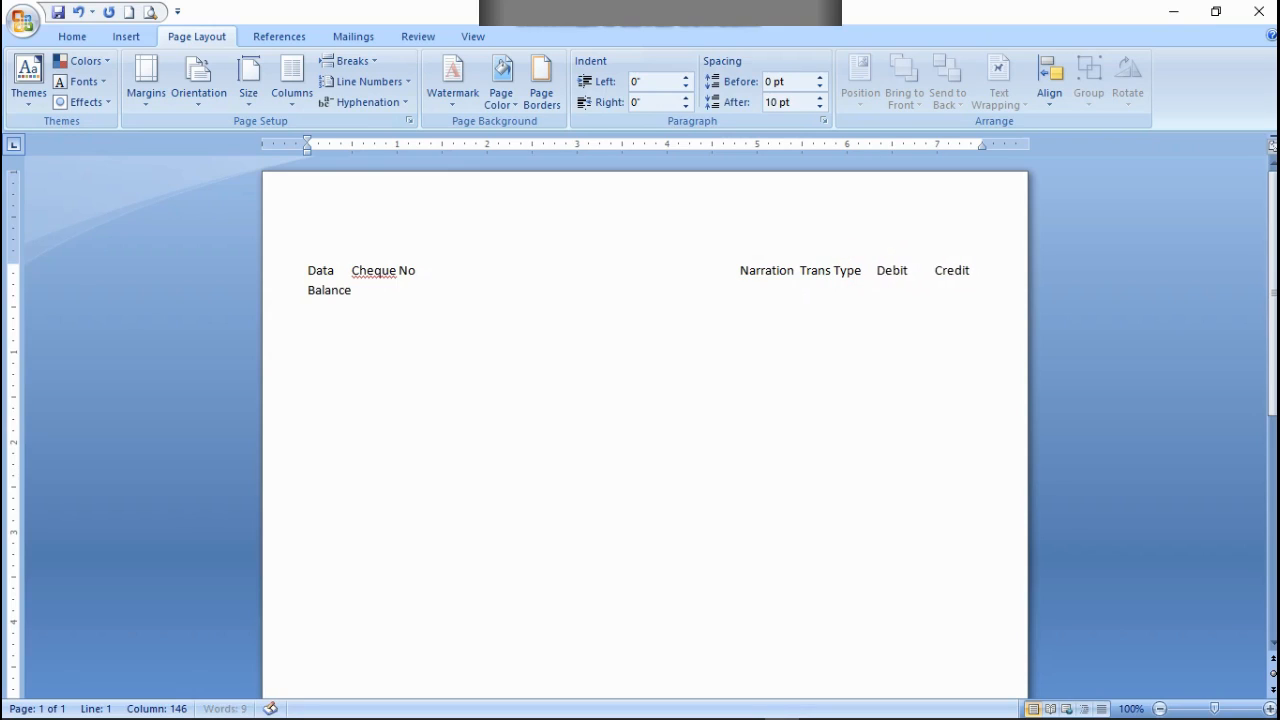
{"action": "left_click", "coordinate": [800, 272]}
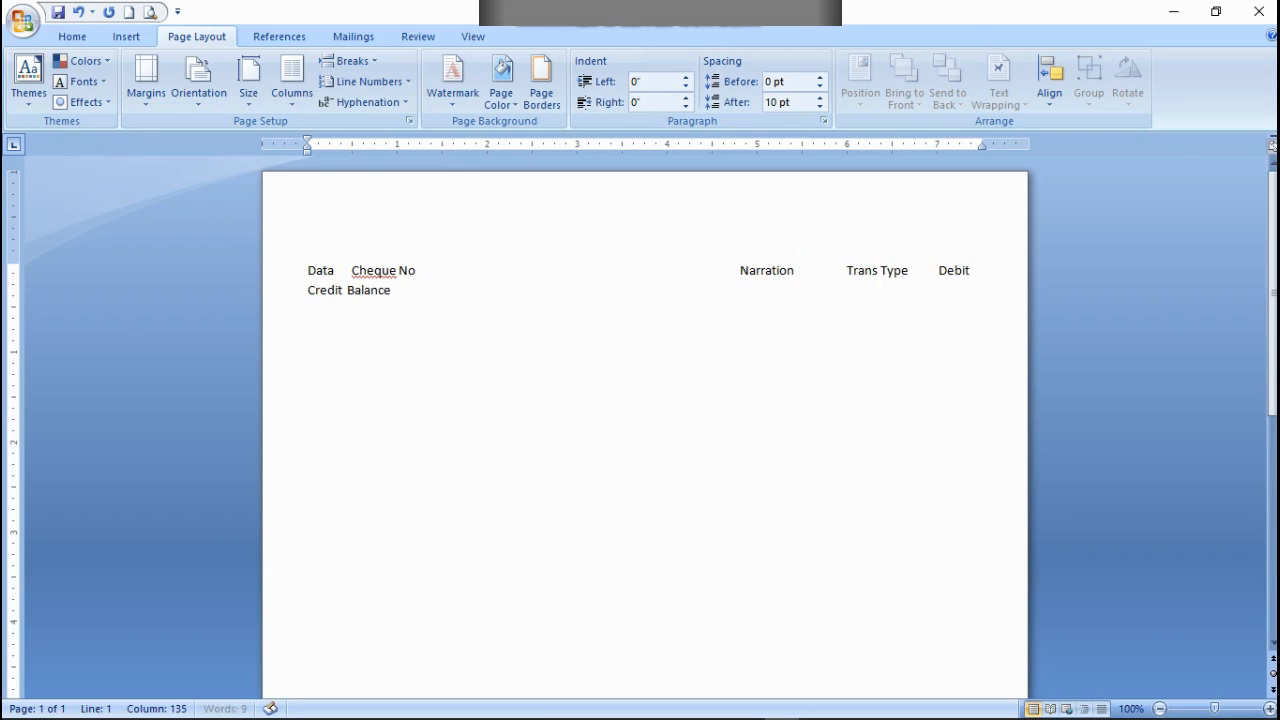
Step: Delete spaces before Narration until all the headings fit on one line
{"action": "left_click", "coordinate": [731, 270]}
{"action": "key", "text": "BackSpace"}
{"action": "key", "text": "BackSpace"}
{"action": "key", "text": "BackSpace"}
{"action": "key", "text": "BackSpace"}
{"action": "key", "text": "BackSpace"}
{"action": "key", "text": "BackSpace"}
{"action": "key", "text": "BackSpace"}
{"action": "key", "text": "BackSpace"}
{"action": "key", "text": "BackSpace"}
{"action": "key", "text": "BackSpace"}
{"action": "key", "text": "BackSpace"}
{"action": "key", "text": "BackSpace"}
{"action": "key", "text": "BackSpace"}
{"action": "key", "text": "BackSpace"}
{"action": "key", "text": "BackSpace"}
{"action": "key", "text": "BackSpace"}
{"action": "key", "text": "BackSpace"}
{"action": "key", "text": "BackSpace"}
{"action": "key", "text": "BackSpace"}
{"action": "key", "text": "BackSpace"}
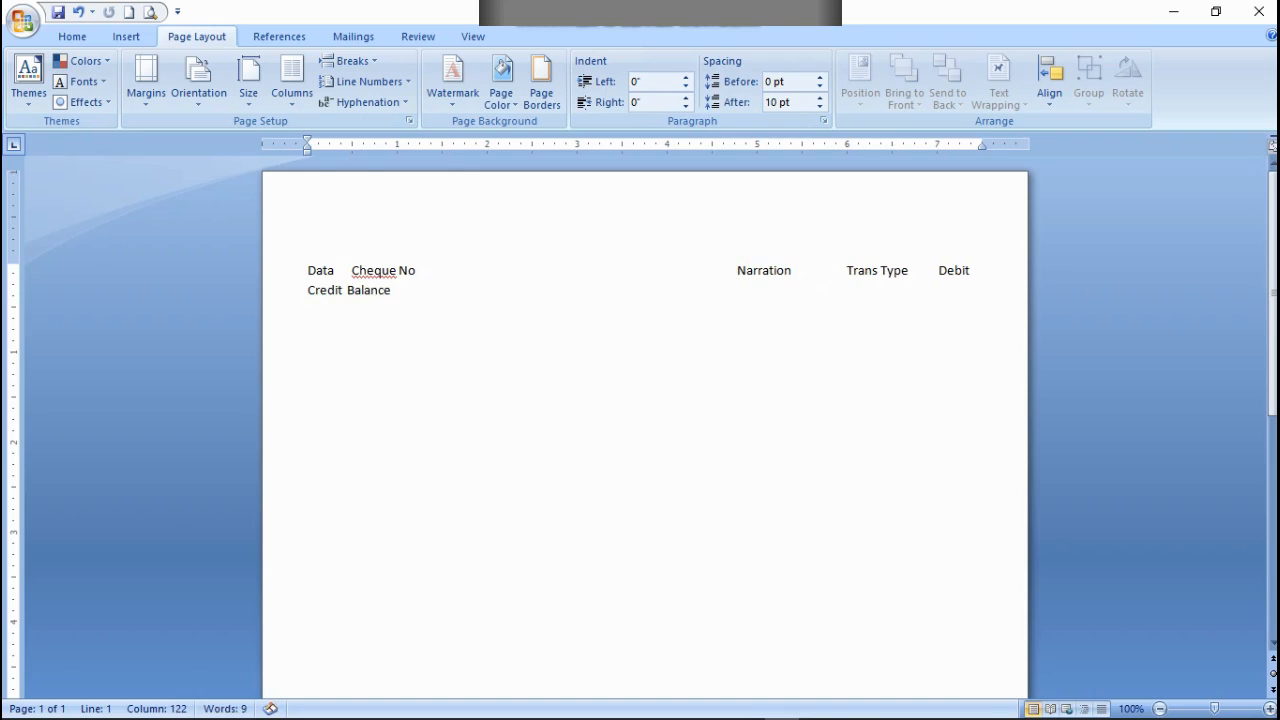
{"action": "key", "text": "BackSpace"}
{"action": "key", "text": "BackSpace"}
{"action": "key", "text": "BackSpace"}
{"action": "key", "text": "BackSpace"}
{"action": "key", "text": "BackSpace"}
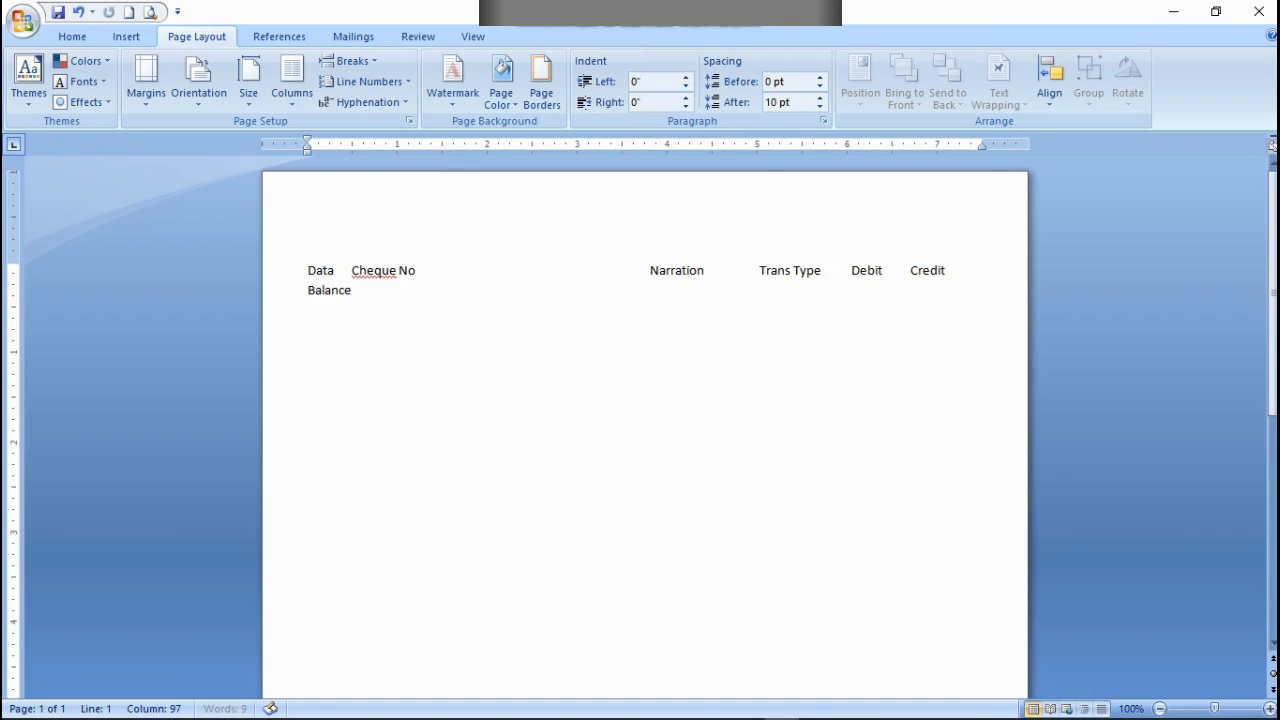
{"action": "key", "text": "BackSpace"}
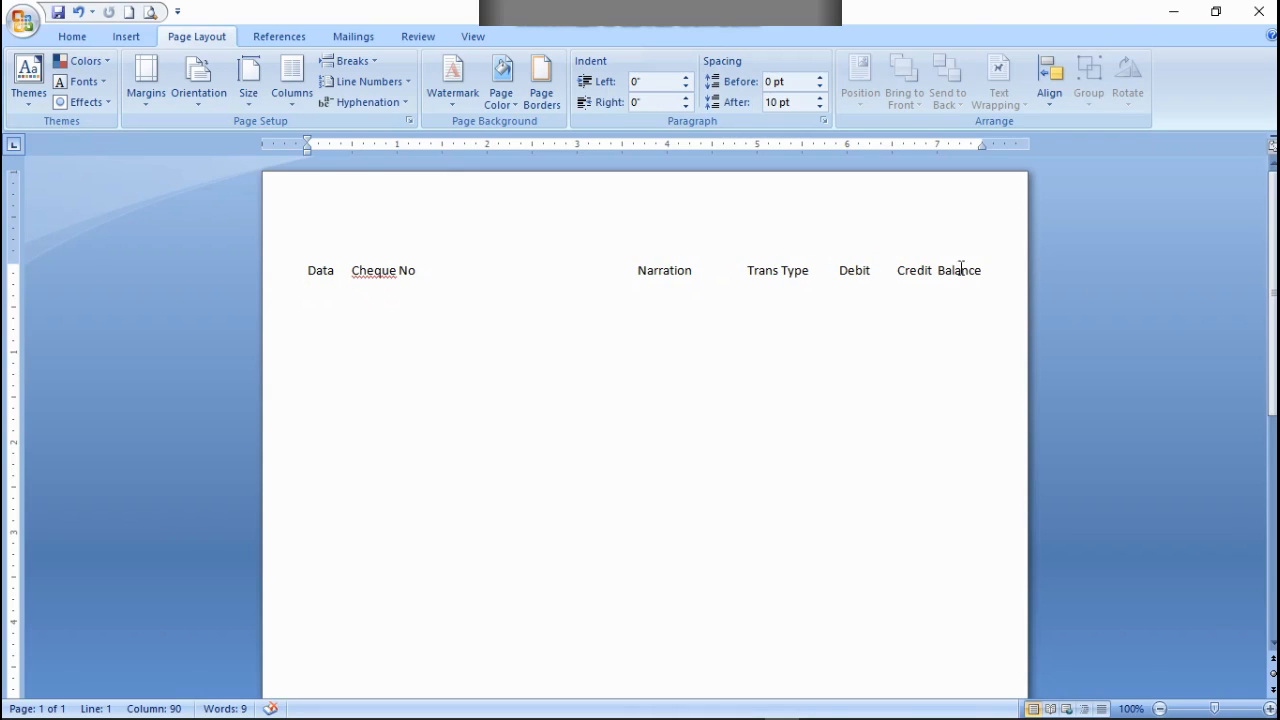
Step: Widen the gap between Credit and Balance, and trim the space before Narration so Balance fits on the first line
{"action": "left_click", "coordinate": [938, 270]}
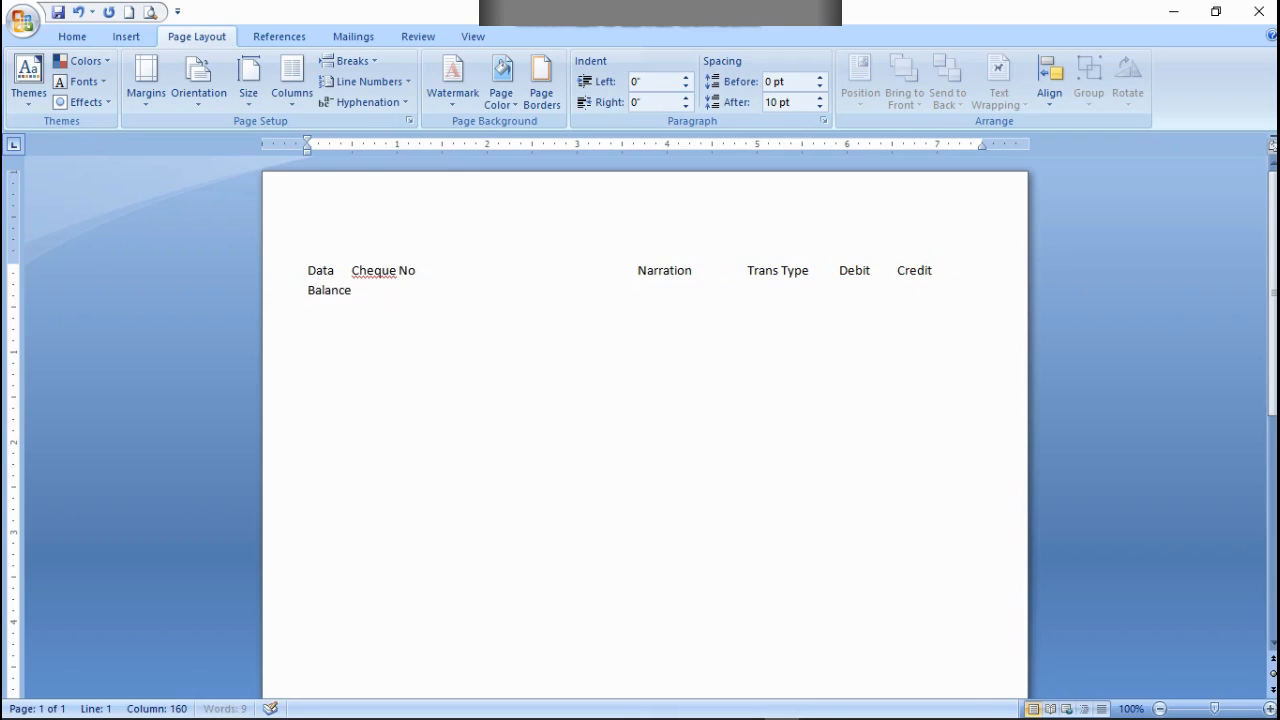
{"action": "left_click", "coordinate": [610, 268]}
{"action": "key", "text": "Delete"}
{"action": "key", "text": "Delete"}
{"action": "key", "text": "Delete"}
{"action": "key", "text": "Delete"}
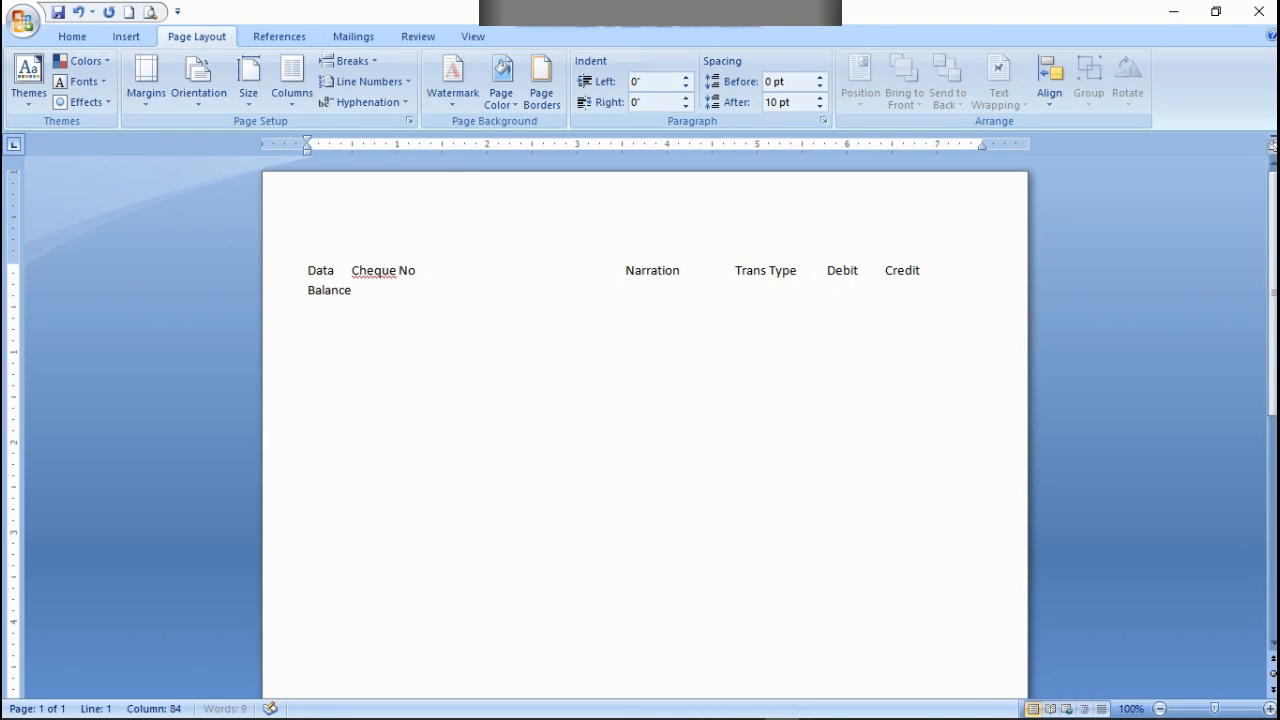
{"action": "key", "text": "Delete"}
{"action": "key", "text": "Delete"}
{"action": "key", "text": "Delete"}
{"action": "key", "text": "Delete"}
{"action": "key", "text": "Delete"}
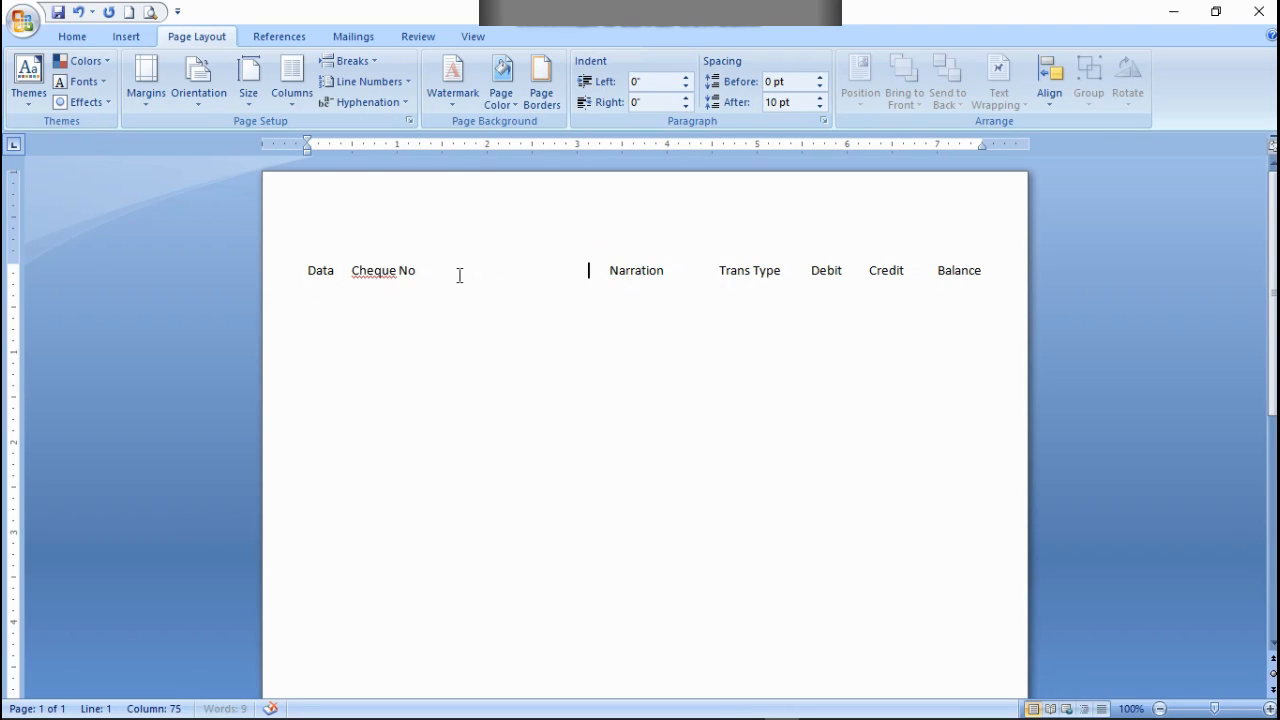
Step: Narrow the gap between Cheque No and Narration and widen the one before Trans Type, keeping all headings on one line
{"action": "key", "text": "Right"}
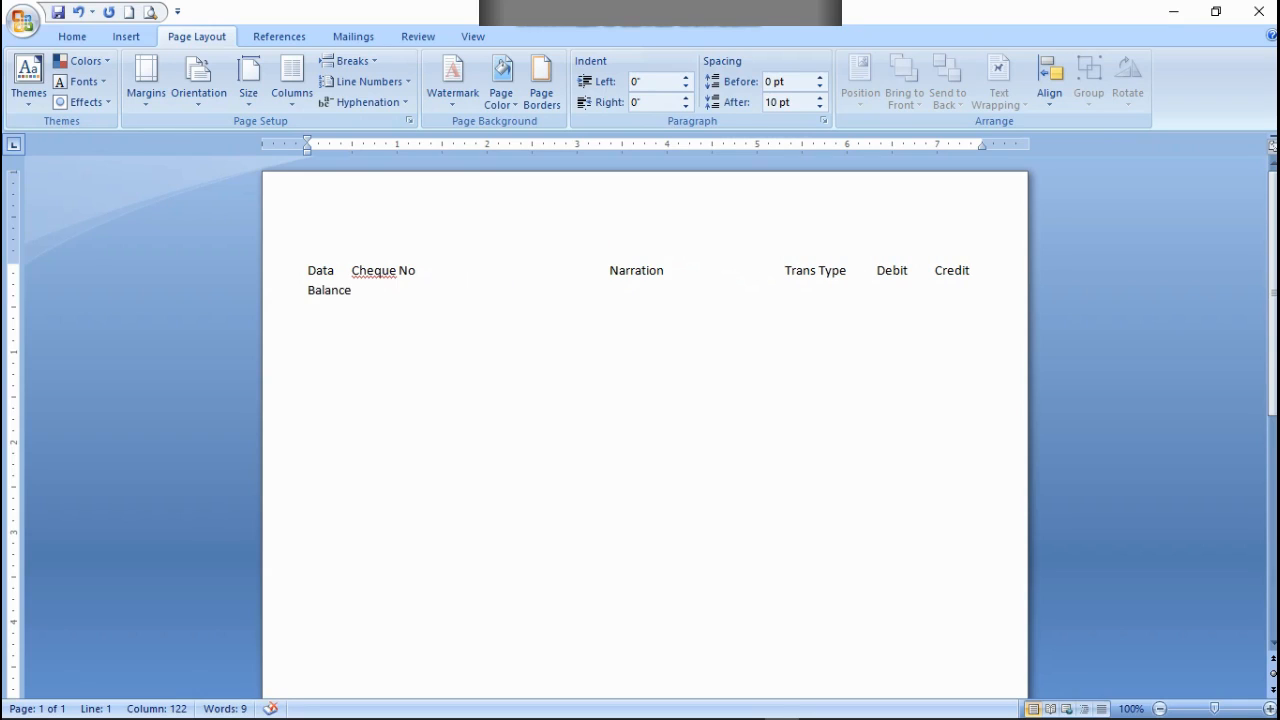
{"action": "left_click", "coordinate": [606, 269]}
{"action": "key", "text": "BackSpace"}
{"action": "key", "text": "BackSpace"}
{"action": "key", "text": "BackSpace"}
{"action": "key", "text": "BackSpace"}
{"action": "key", "text": "BackSpace"}
{"action": "key", "text": "BackSpace"}
{"action": "key", "text": "BackSpace"}
{"action": "key", "text": "BackSpace"}
{"action": "key", "text": "BackSpace"}
{"action": "key", "text": "BackSpace"}
{"action": "key", "text": "BackSpace"}
{"action": "key", "text": "BackSpace"}
{"action": "key", "text": "BackSpace"}
{"action": "key", "text": "BackSpace"}
{"action": "key", "text": "BackSpace"}
{"action": "key", "text": "BackSpace"}
{"action": "key", "text": "BackSpace"}
{"action": "key", "text": "BackSpace"}
{"action": "key", "text": "BackSpace"}
{"action": "key", "text": "BackSpace"}
{"action": "key", "text": "BackSpace"}
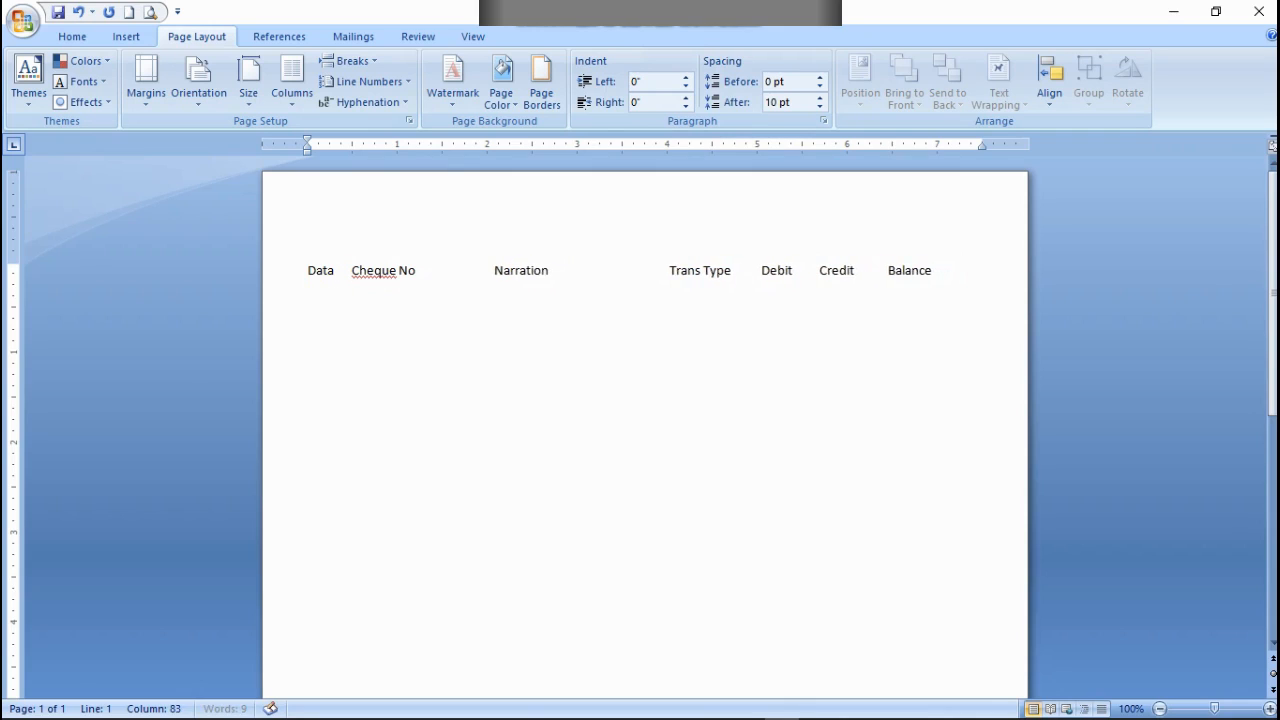
{"action": "key", "text": "BackSpace"}
{"action": "key", "text": "BackSpace"}
{"action": "key", "text": "BackSpace"}
{"action": "key", "text": "BackSpace"}
{"action": "key", "text": "BackSpace"}
{"action": "key", "text": "BackSpace"}
{"action": "key", "text": "BackSpace"}
{"action": "key", "text": "BackSpace"}
{"action": "key", "text": "BackSpace"}
{"action": "key", "text": "BackSpace"}
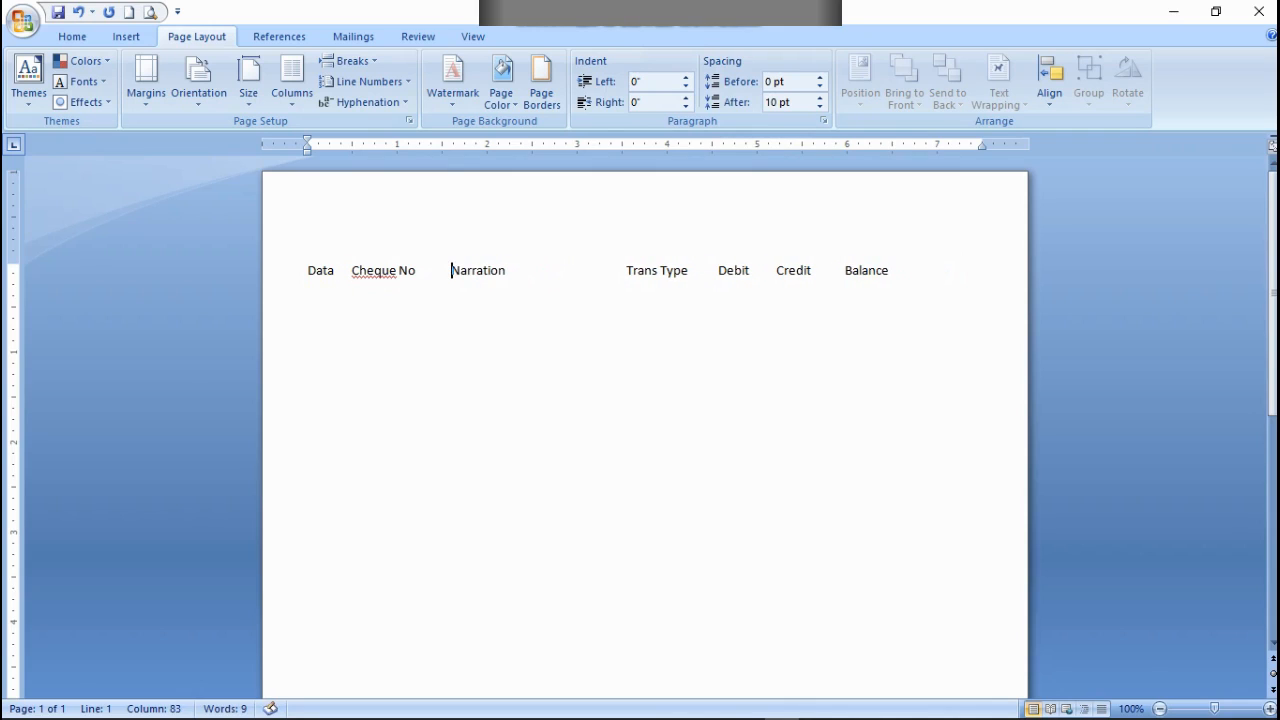
{"action": "key", "text": "BackSpace"}
{"action": "key", "text": "BackSpace"}
{"action": "key", "text": "BackSpace"}
{"action": "key", "text": "BackSpace"}
{"action": "key", "text": "BackSpace"}
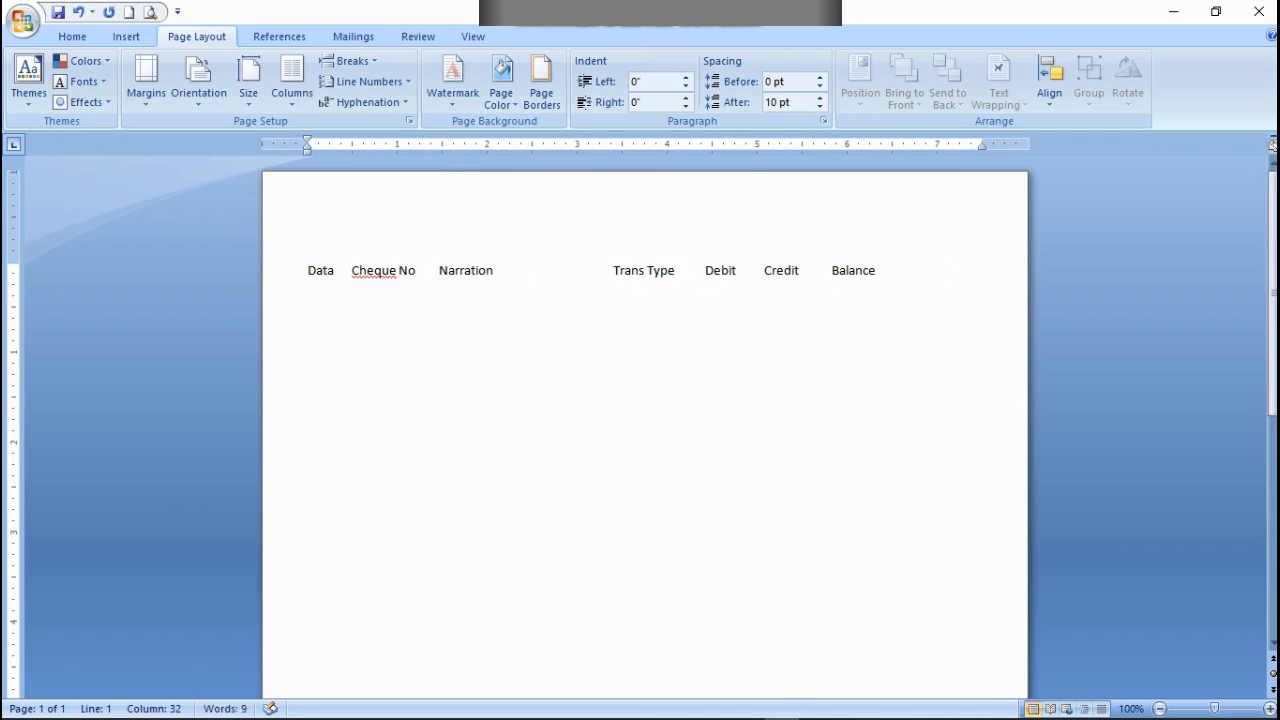
{"action": "key", "text": "BackSpace"}
{"action": "key", "text": "BackSpace"}
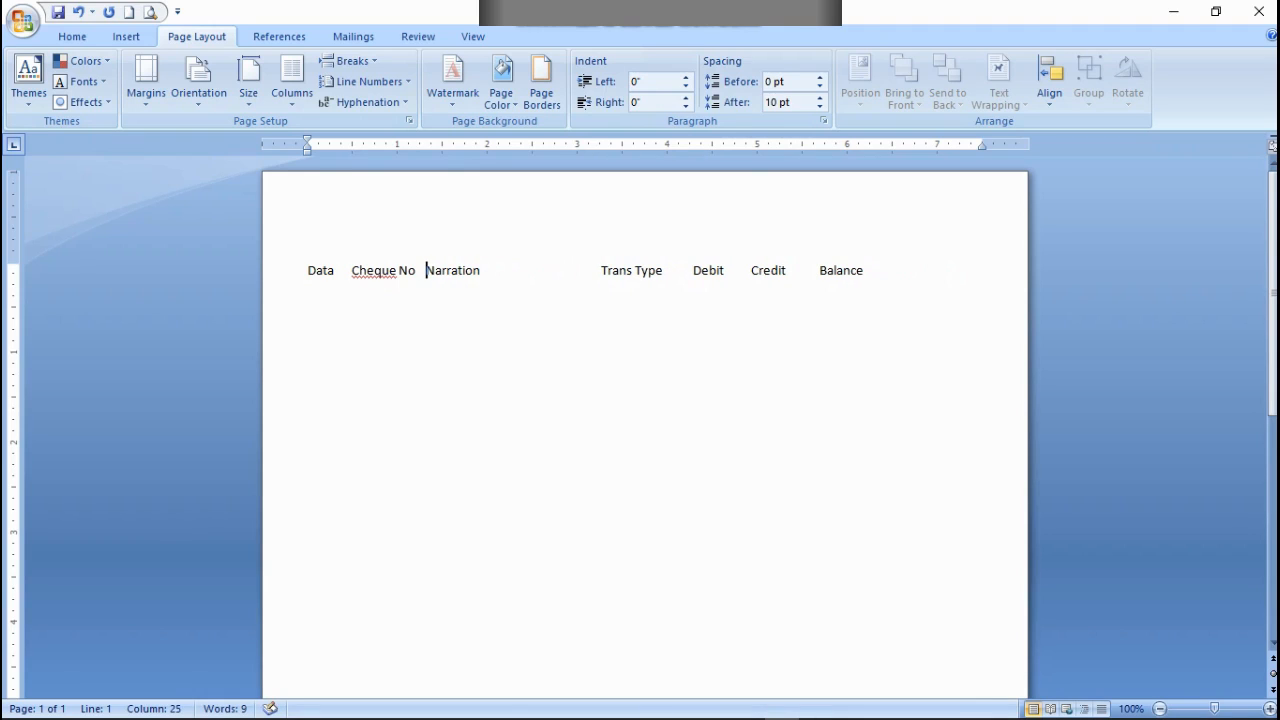
{"action": "key", "text": "BackSpace"}
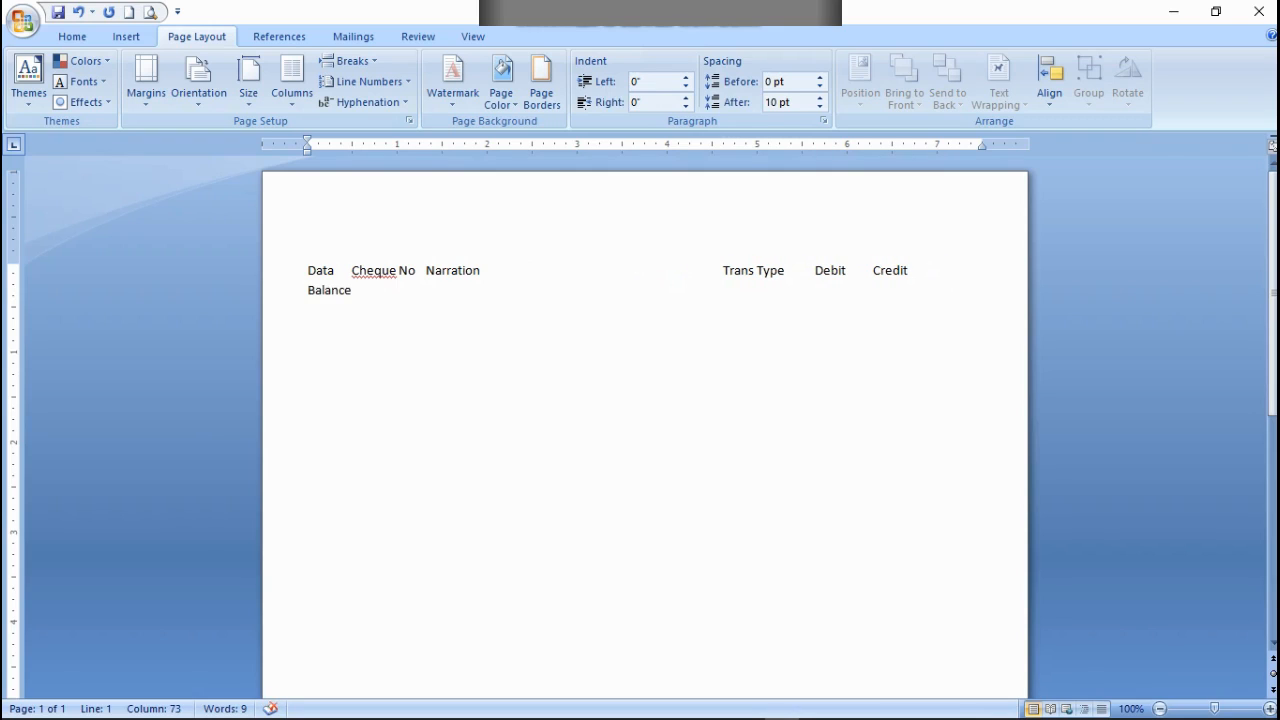
{"action": "key", "text": "BackSpace"}
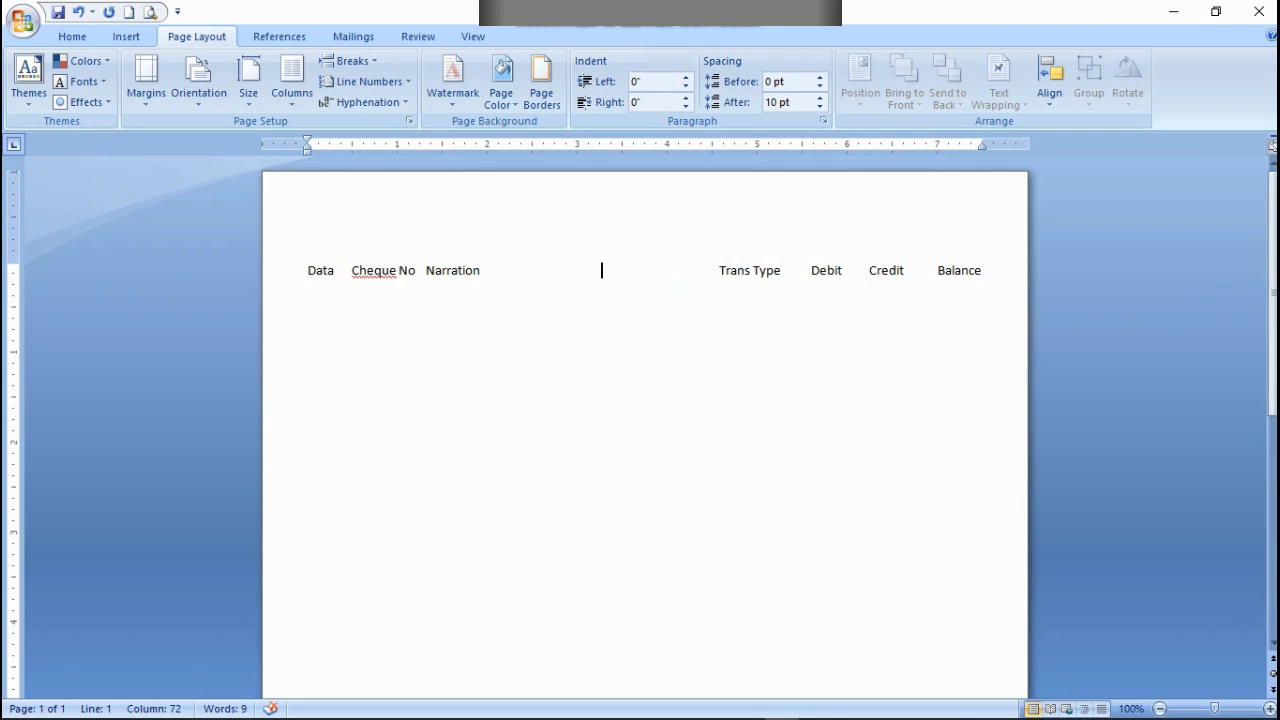
Step: Make the whole line of column headings bold
{"action": "left_click", "coordinate": [72, 36]}
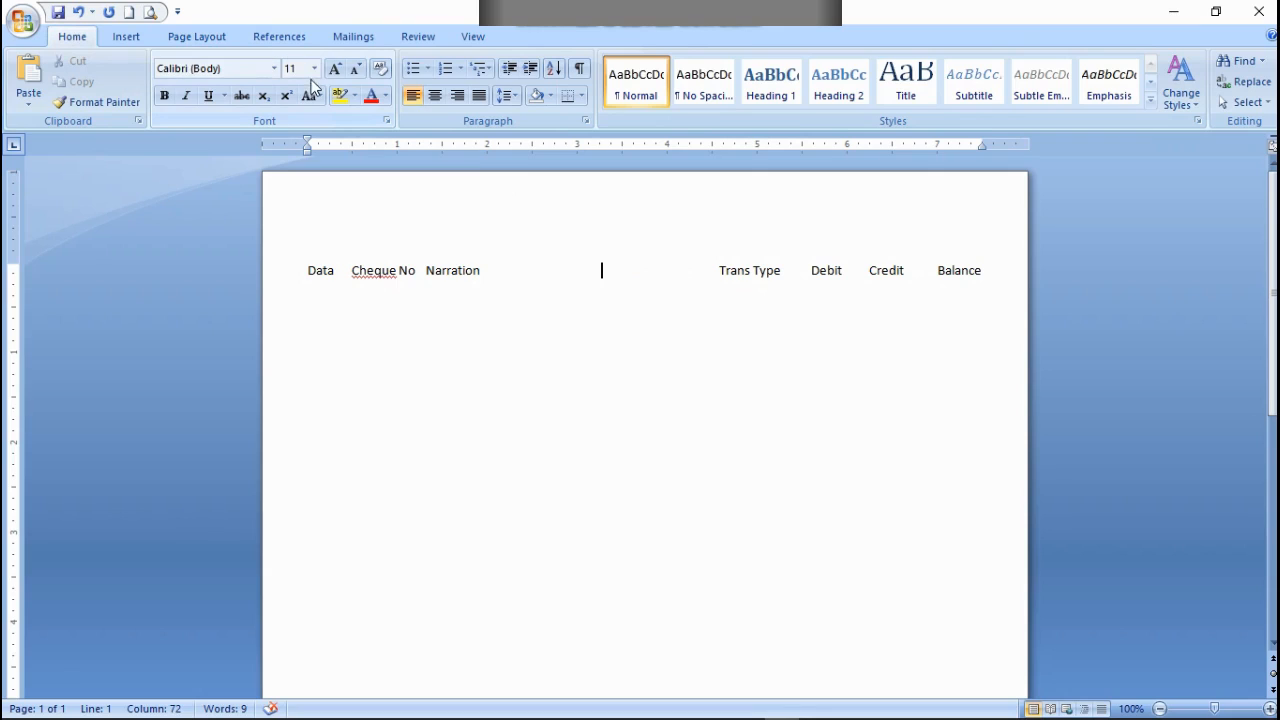
{"action": "left_click_drag", "start_coordinate": [997, 271], "coordinate": [313, 271]}
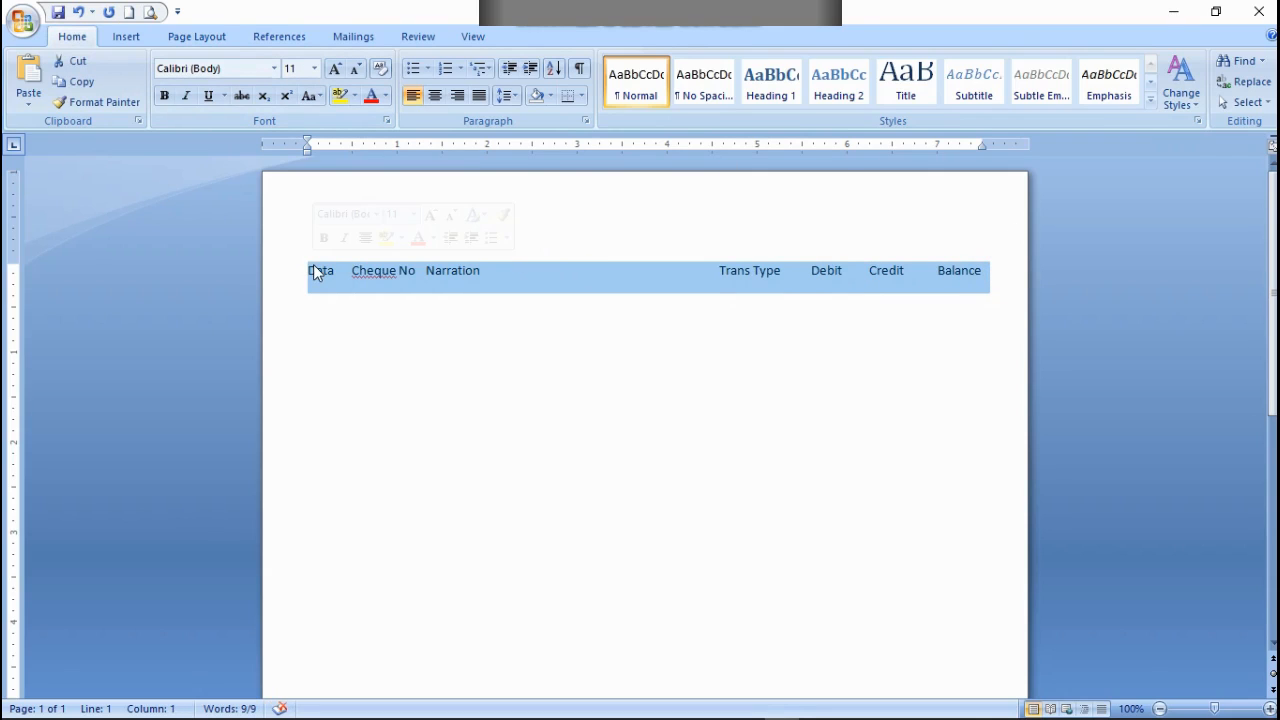
{"action": "left_click", "coordinate": [165, 97]}
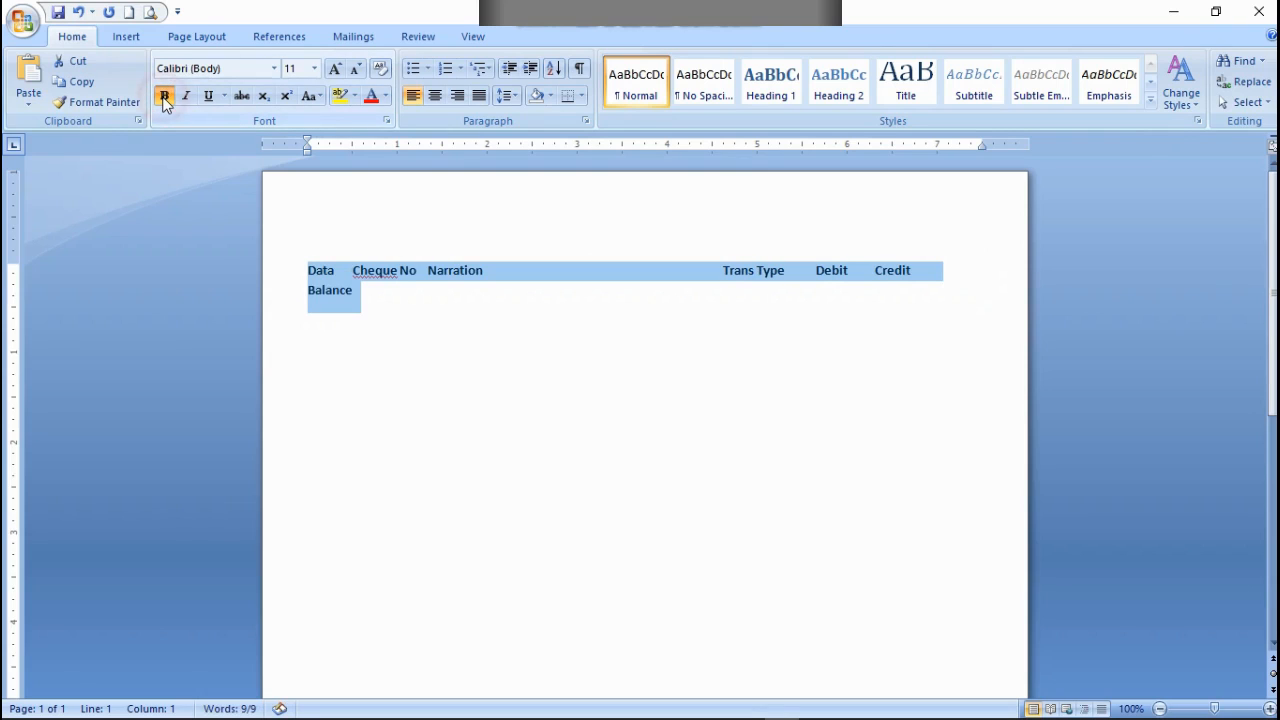
{"action": "left_click", "coordinate": [551, 337]}
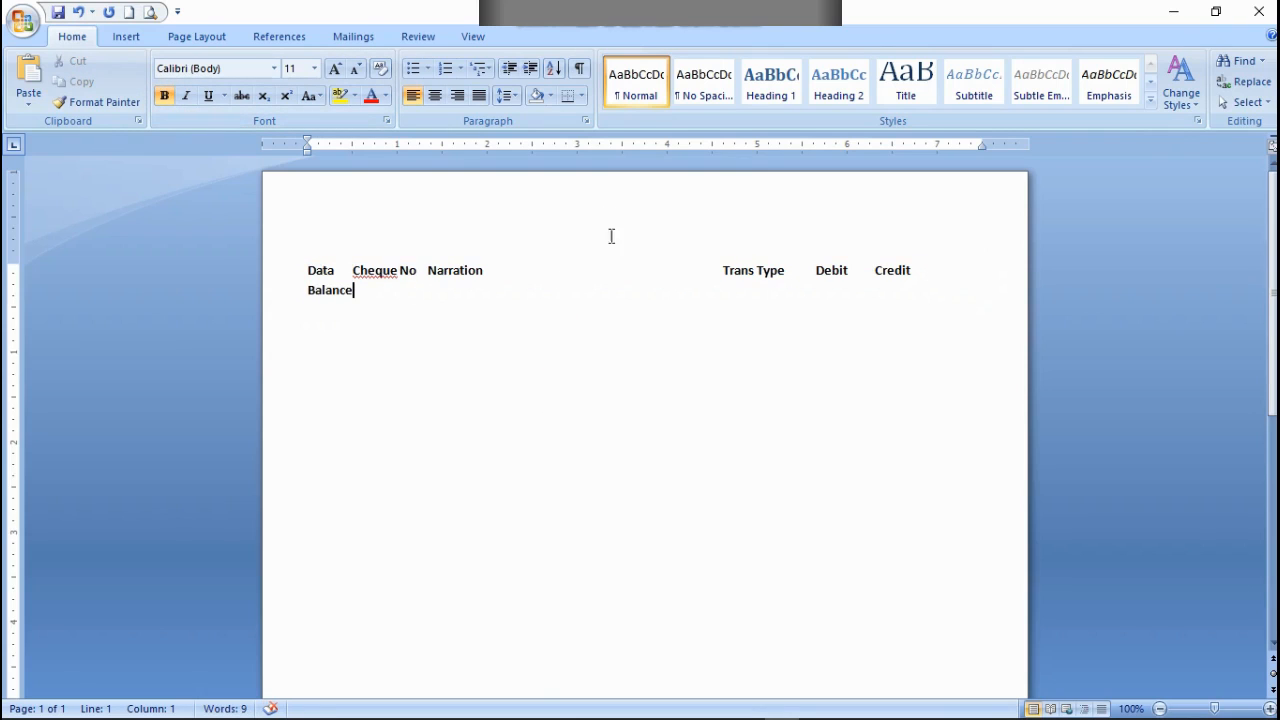
Step: Delete spaces between Narration and Trans Type until the bold headings, including Balance, fit on one line
{"action": "left_click", "coordinate": [564, 273]}
{"action": "key", "text": "BackSpace"}
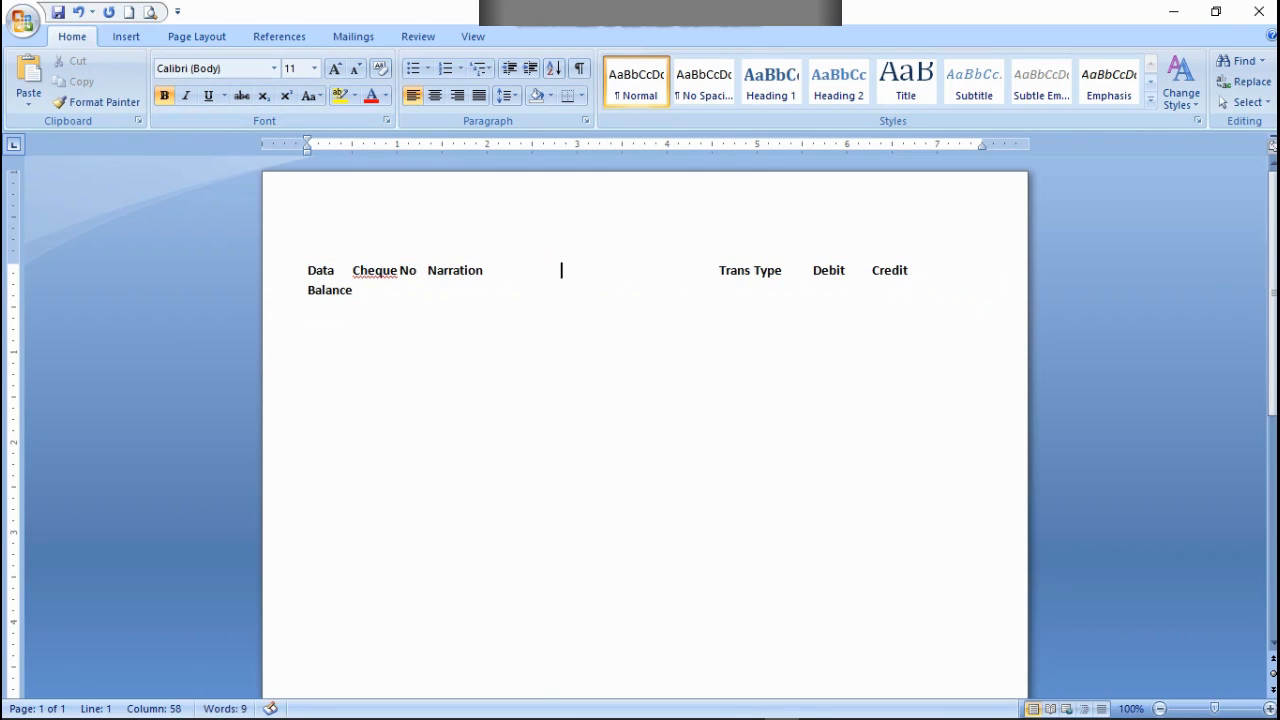
{"action": "key", "text": "BackSpace"}
{"action": "key", "text": "BackSpace"}
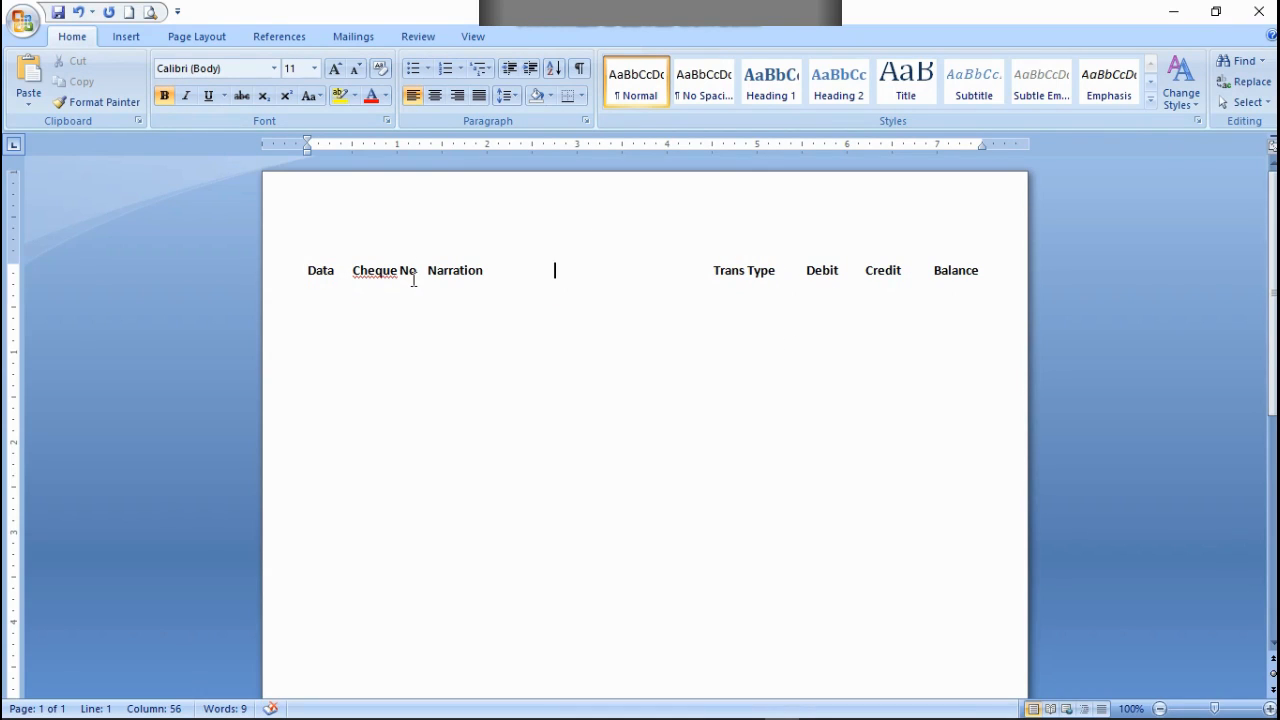
Step: Add a bold "Opening Balance" label on the line below the column headings
{"action": "left_click", "coordinate": [677, 285]}
{"action": "left_click", "coordinate": [160, 94]}
{"action": "type", "text": "0"}
{"action": "key", "text": "BackSpace"}
{"action": "key", "text": "ctrl+b"}
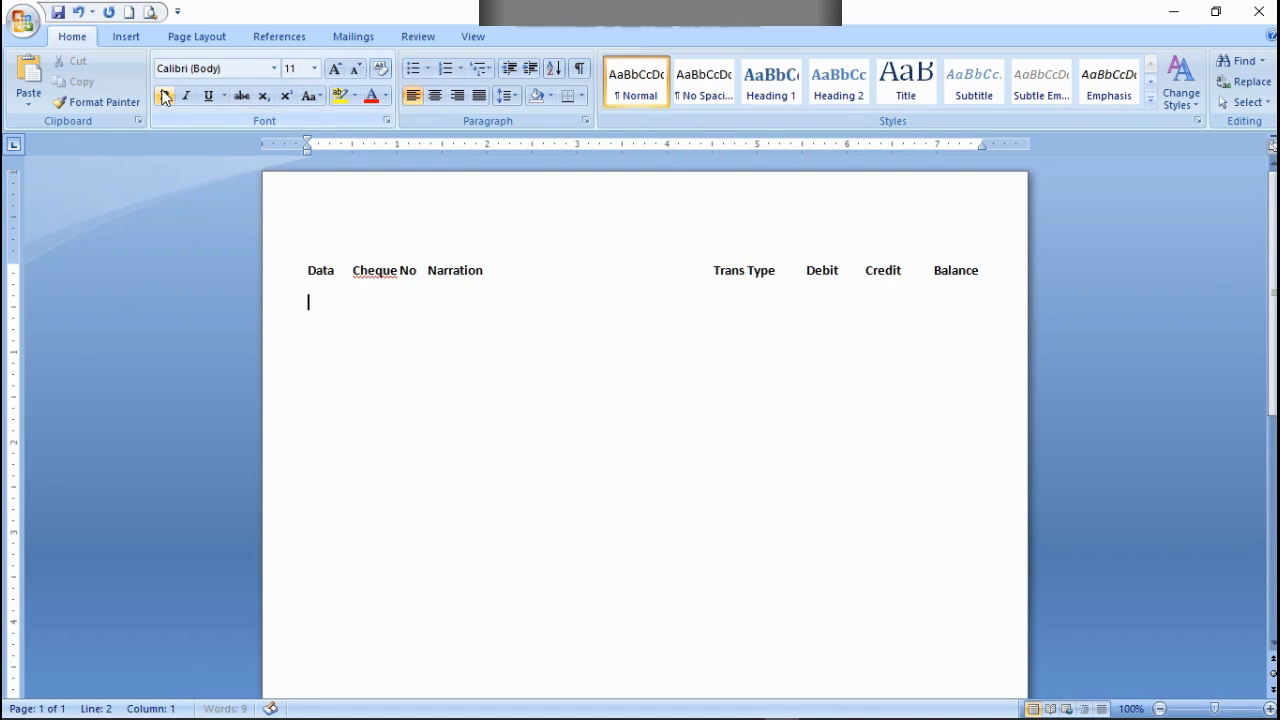
{"action": "type", "text": "Open"}
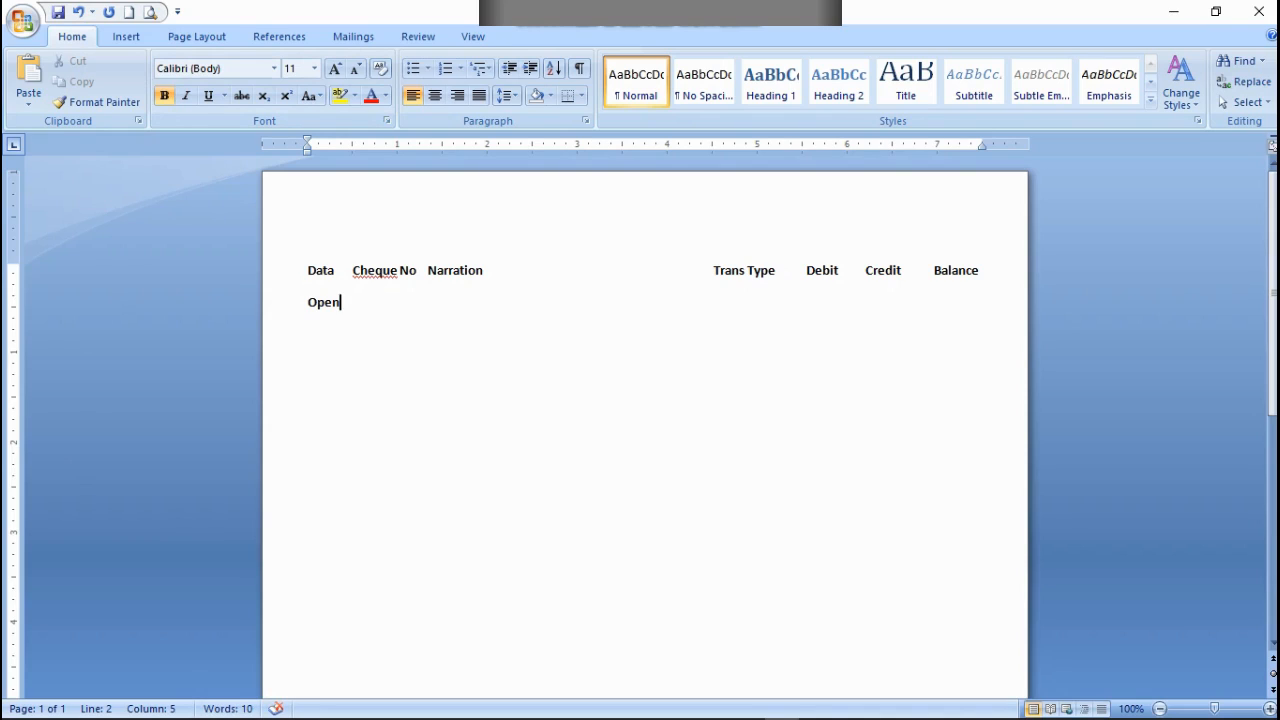
{"action": "type", "text": "ing Balance"}
Step: Add a placeholder run of "h" characters after Opening Balance, push it onto the next line and remove its bold formatting
{"action": "type", "text": "hhhhhhhhhhhhhhhhhhhhhhhhhhhhhh"}
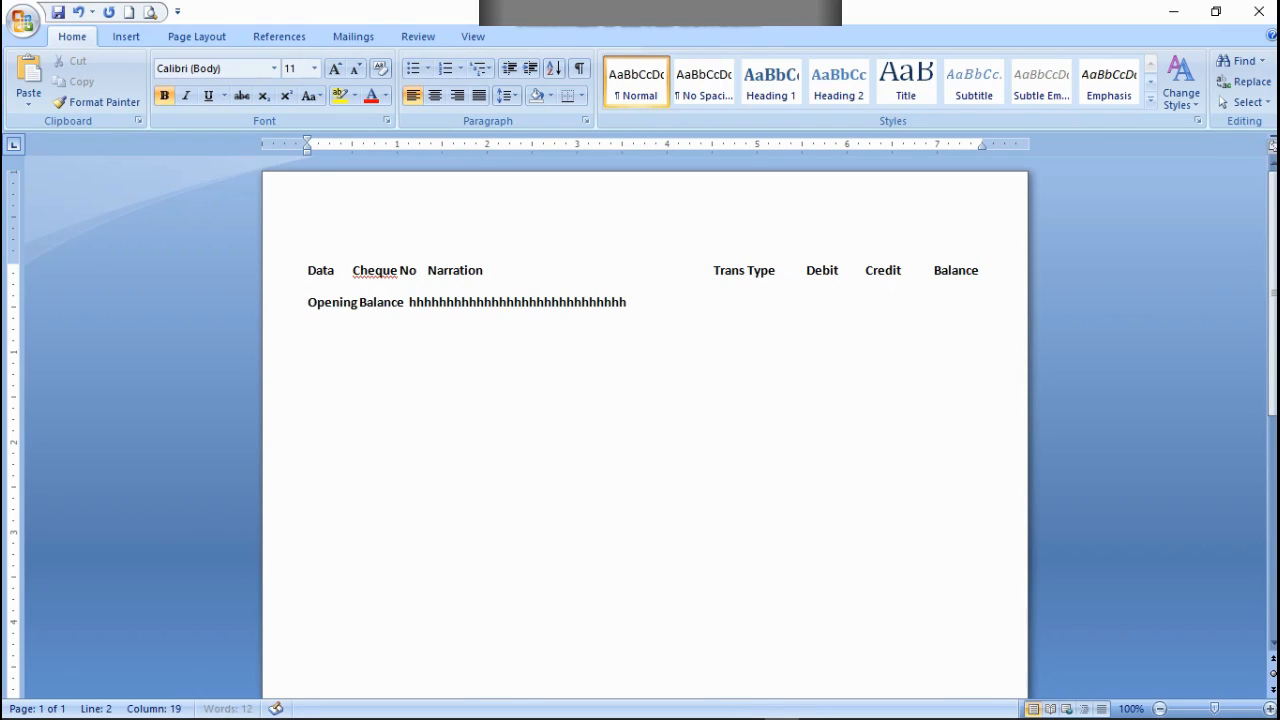
{"action": "left_click", "coordinate": [409, 301]}
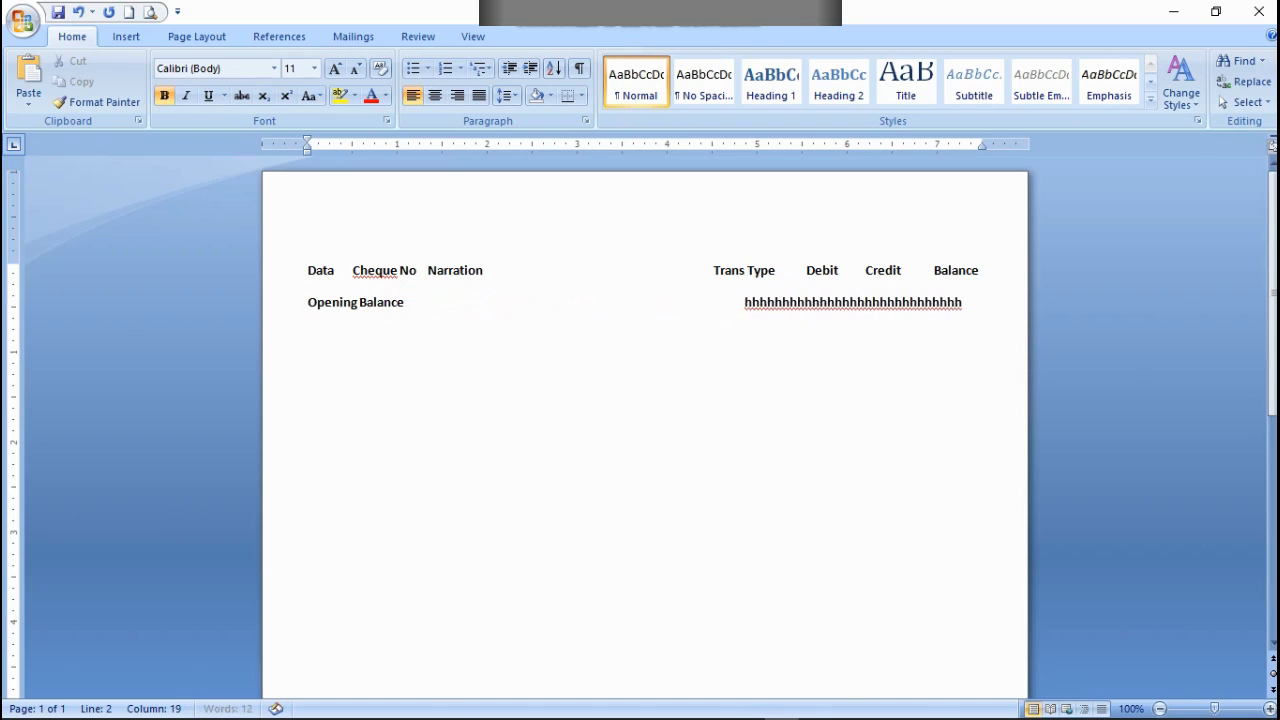
{"action": "key", "text": "Return"}
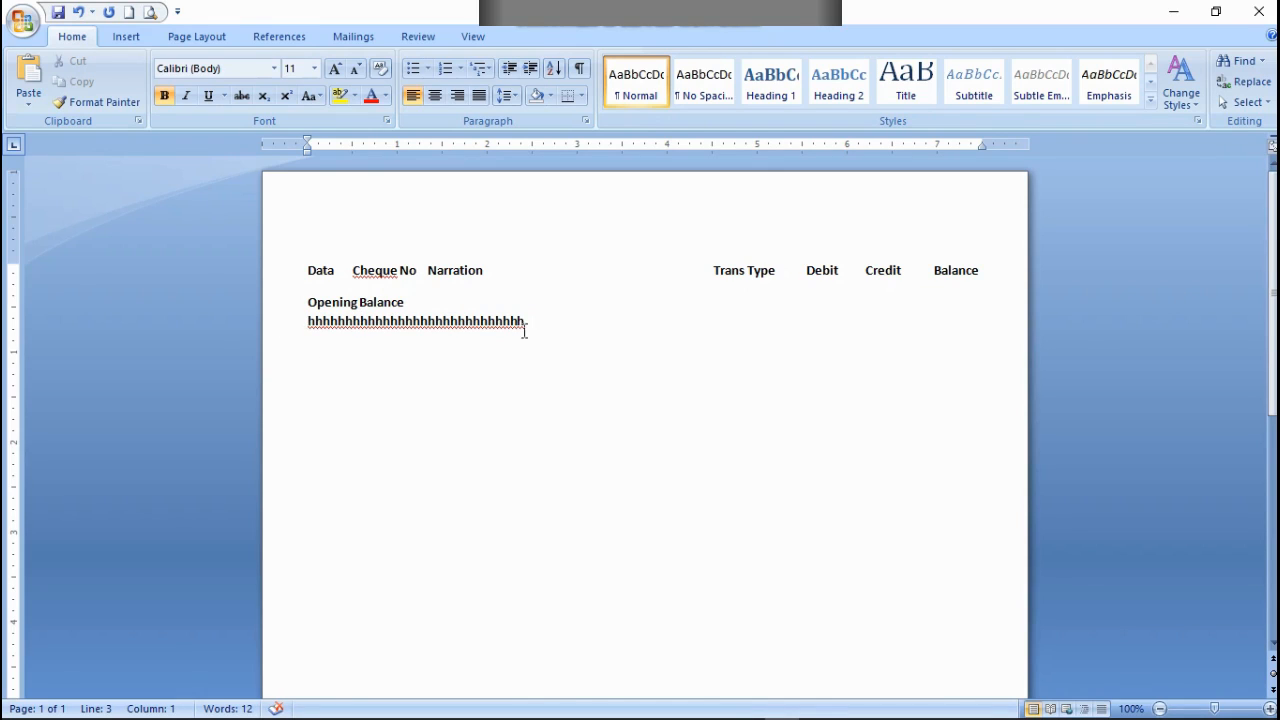
{"action": "left_click_drag", "start_coordinate": [527, 323], "coordinate": [312, 321]}
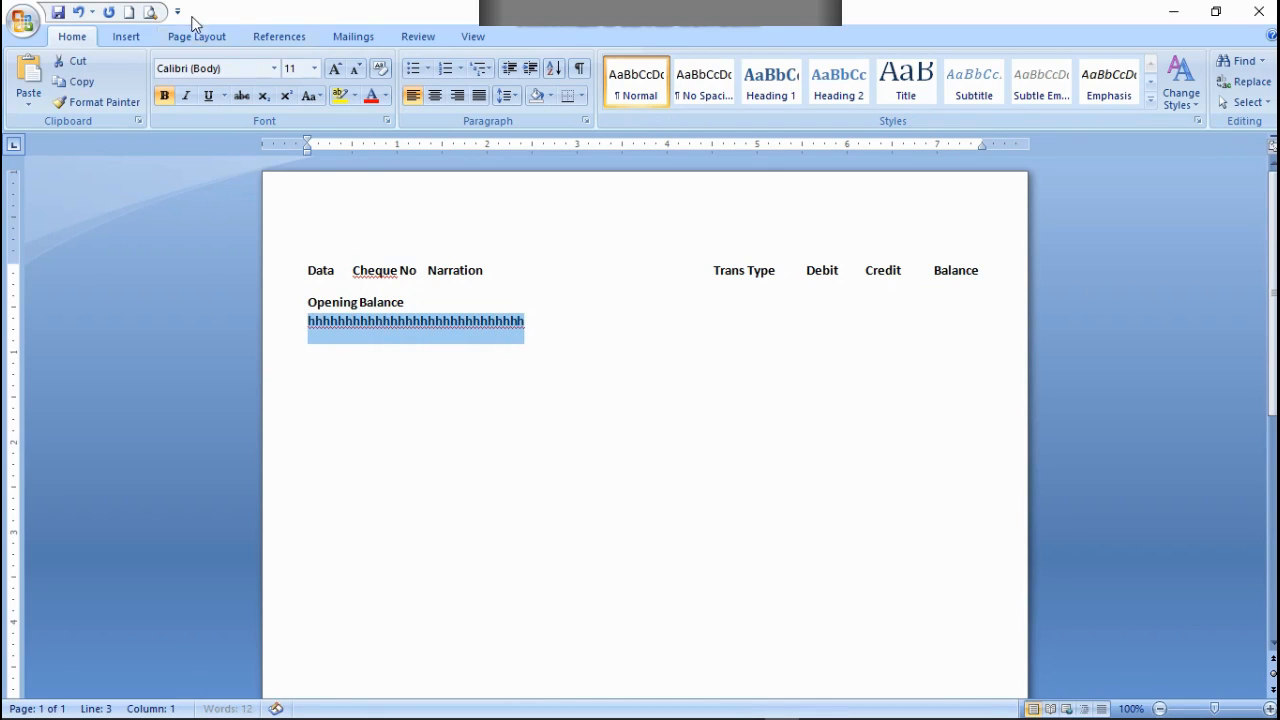
{"action": "left_click", "coordinate": [164, 96]}
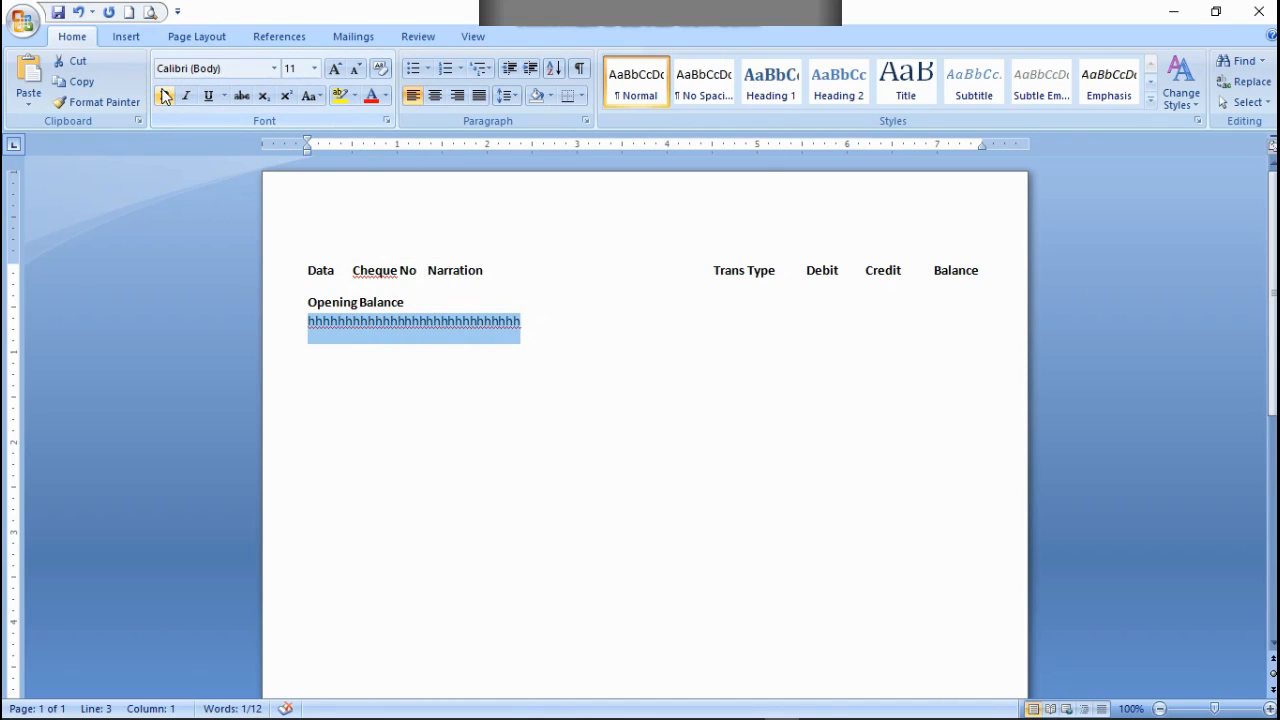
{"action": "left_click", "coordinate": [540, 327]}
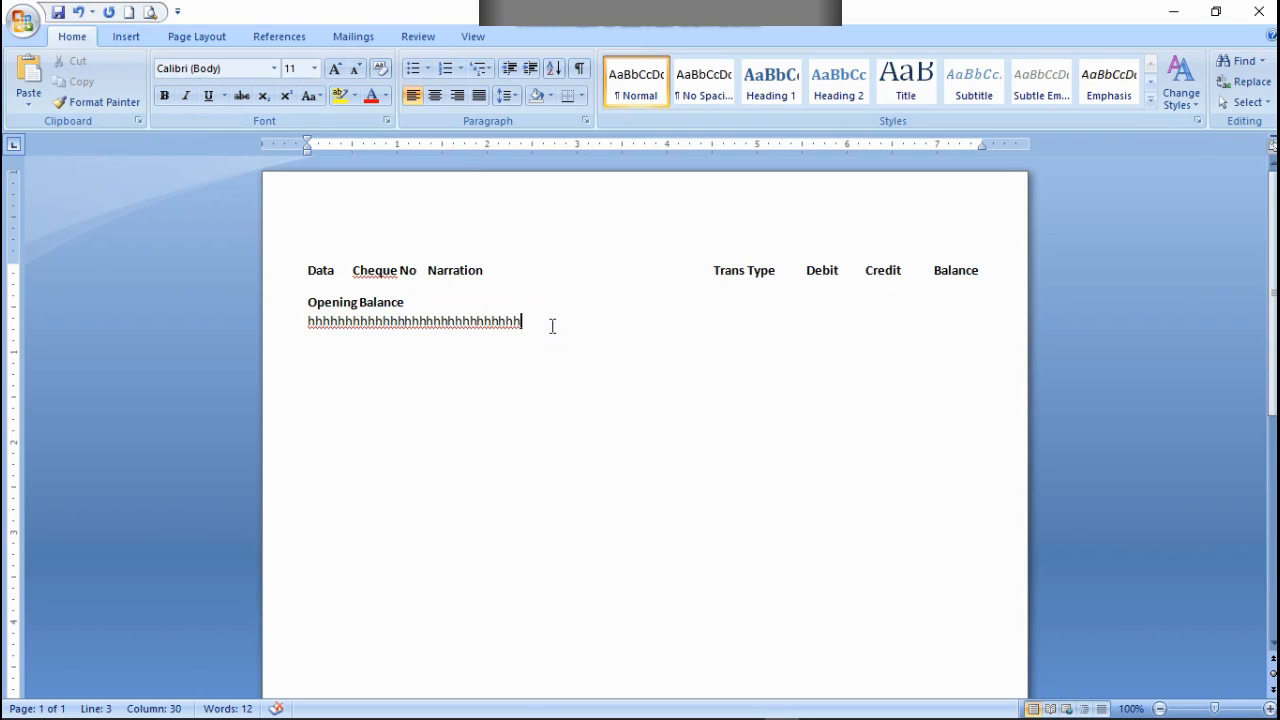
Step: Shorten the placeholder run, put it on the line below Opening Balance, and replace it with the date 02/10/2020
{"action": "key", "text": "BackSpace"}
{"action": "key", "text": "BackSpace"}
{"action": "key", "text": "BackSpace"}
{"action": "key", "text": "BackSpace"}
{"action": "key", "text": "BackSpace"}
{"action": "key", "text": "BackSpace"}
{"action": "key", "text": "BackSpace"}
{"action": "key", "text": "BackSpace"}
{"action": "key", "text": "BackSpace"}
{"action": "key", "text": "BackSpace"}
{"action": "key", "text": "BackSpace"}
{"action": "key", "text": "BackSpace"}
{"action": "key", "text": "BackSpace"}
{"action": "key", "text": "BackSpace"}
{"action": "key", "text": "BackSpace"}
{"action": "key", "text": "BackSpace"}
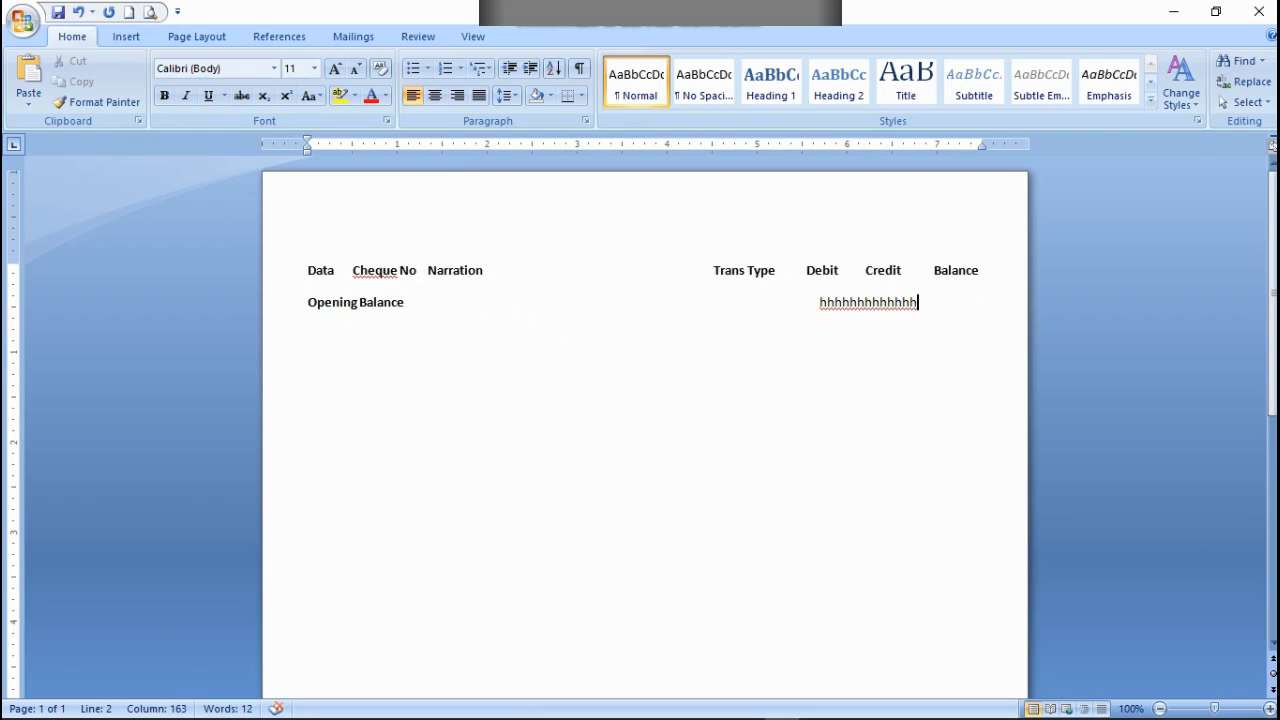
{"action": "left_click", "coordinate": [818, 303]}
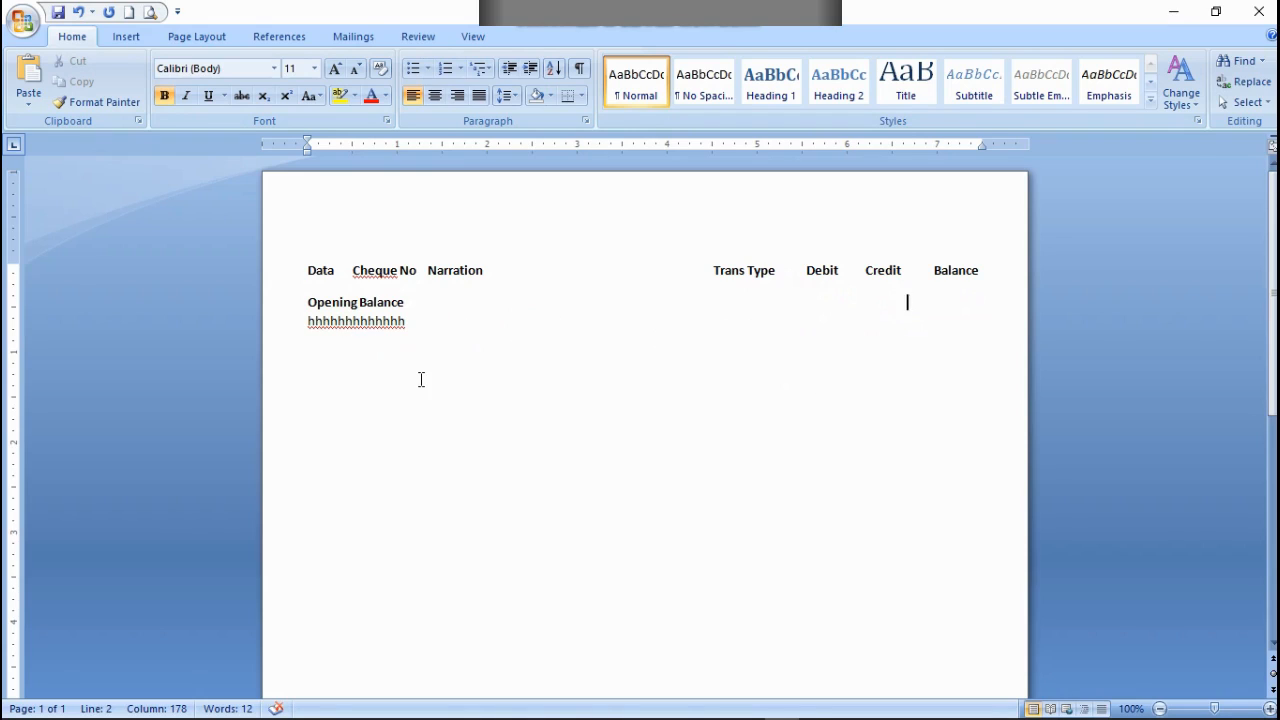
{"action": "left_click", "coordinate": [907, 301]}
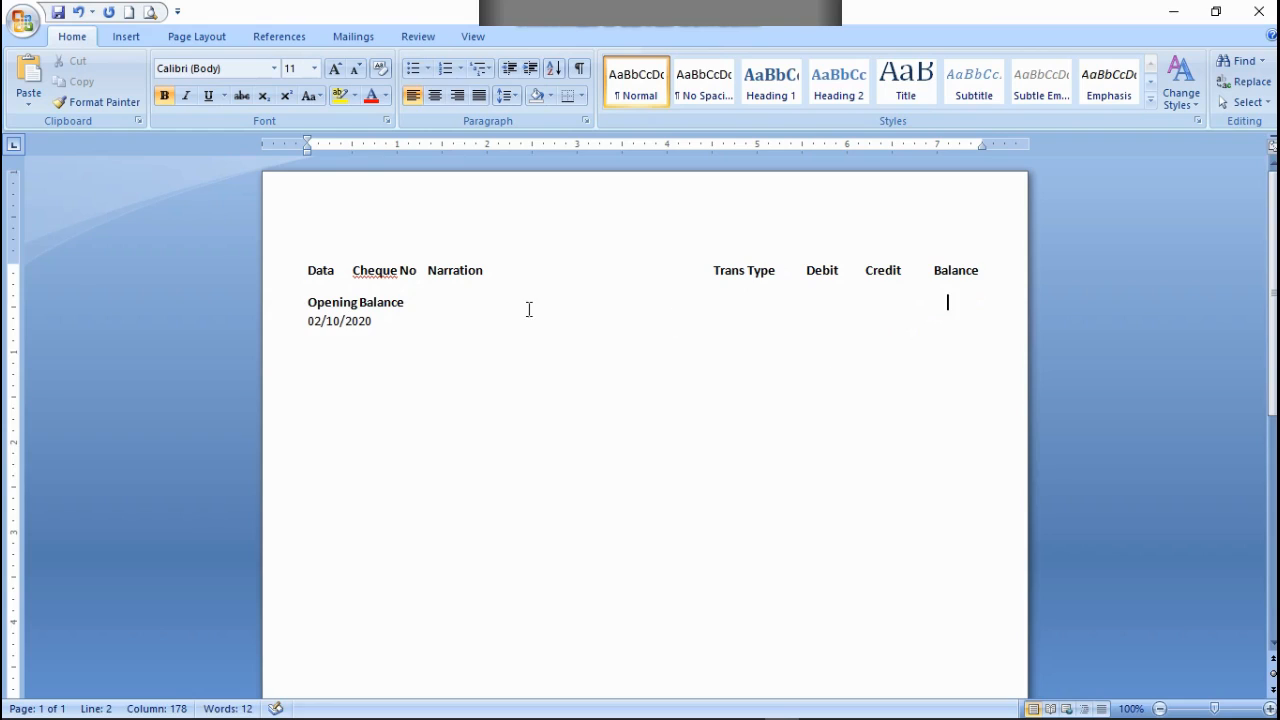
Step: Fill the 02/10/2020 row with narration "cash", transaction type C, debit 0.00 and ".00" for the credit, spaced under their headings
{"action": "left_click", "coordinate": [400, 350]}
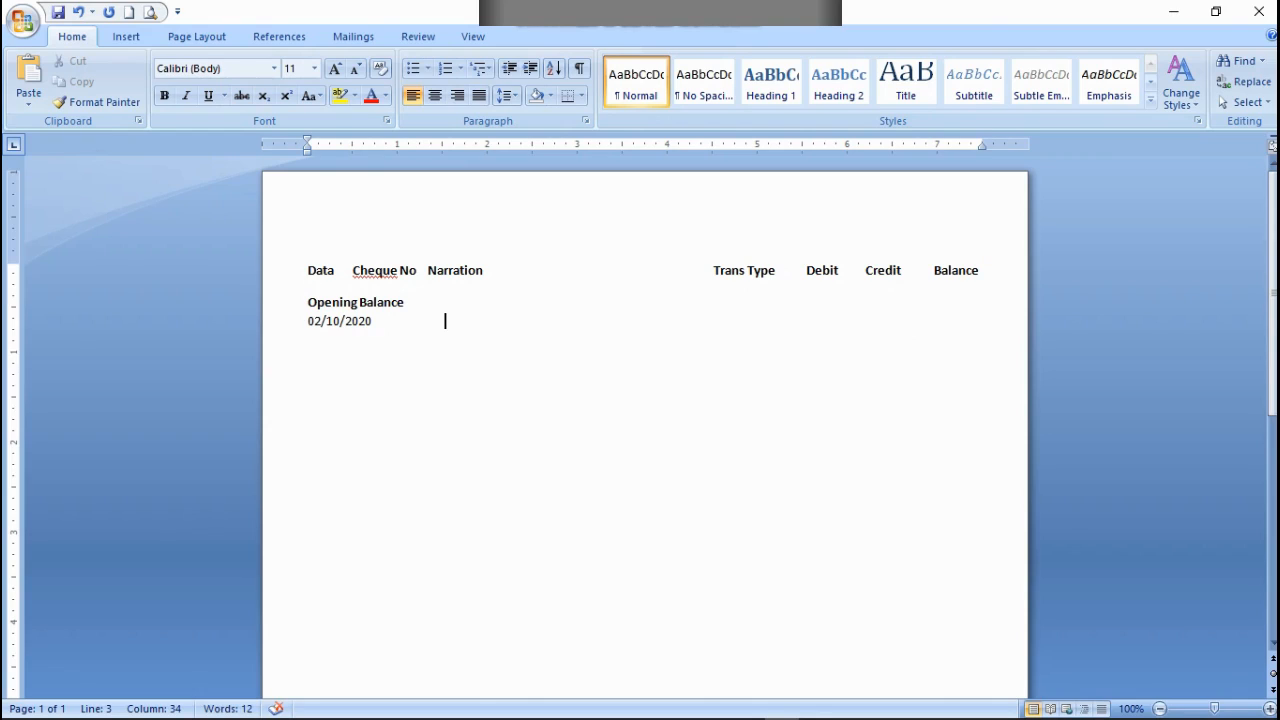
{"action": "key", "text": "BackSpace"}
{"action": "key", "text": "BackSpace"}
{"action": "key", "text": "BackSpace"}
{"action": "key", "text": "BackSpace"}
{"action": "key", "text": "BackSpace"}
{"action": "type", "text": "cash                                                                                            C                    0.00                       .00"}
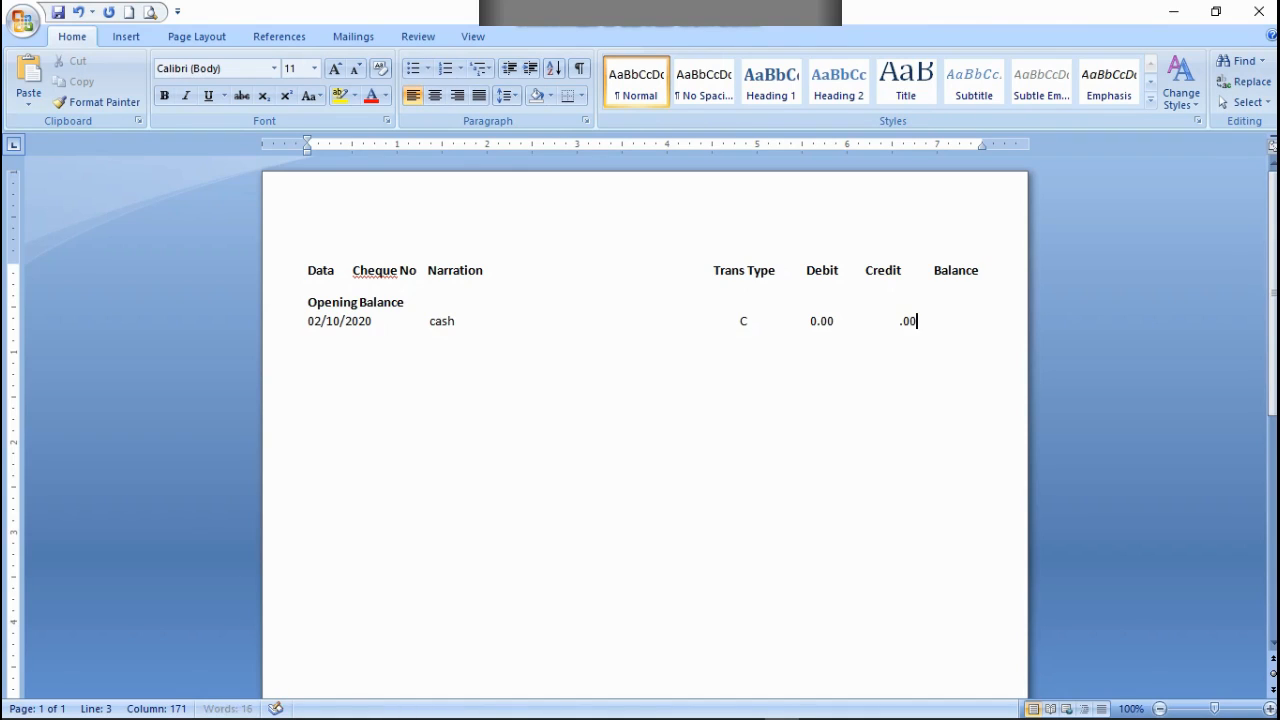
Step: Complete the cash row's credit amount as 2,000.00
{"action": "key", "text": "Left"}
{"action": "key", "text": "Left"}
{"action": "key", "text": "Left"}
{"action": "type", "text": "2000,"}
Step: Delete spaces between the 0.00 debit and the credit amount to bring the credit under its heading
{"action": "key", "text": "BackSpace"}
{"action": "key", "text": "BackSpace"}
{"action": "key", "text": "BackSpace"}
{"action": "key", "text": "BackSpace"}
{"action": "key", "text": "BackSpace"}
{"action": "key", "text": "BackSpace"}
{"action": "key", "text": "BackSpace"}
{"action": "key", "text": "BackSpace"}
{"action": "key", "text": "BackSpace"}
{"action": "key", "text": "BackSpace"}
{"action": "key", "text": "BackSpace"}
{"action": "key", "text": "BackSpace"}
{"action": "key", "text": "BackSpace"}
{"action": "key", "text": "BackSpace"}
{"action": "key", "text": "BackSpace"}
{"action": "key", "text": "BackSpace"}
{"action": "key", "text": "BackSpace"}
{"action": "key", "text": "BackSpace"}
{"action": "key", "text": "BackSpace"}
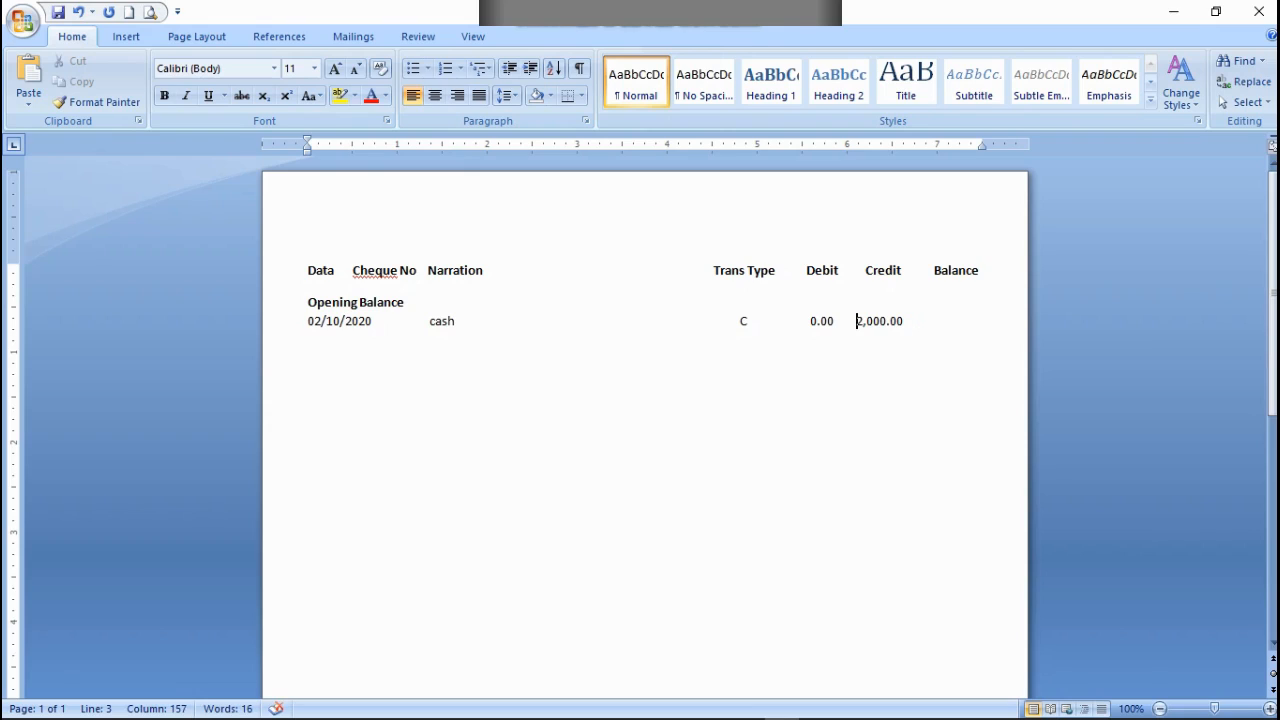
{"action": "key", "text": "BackSpace"}
Step: Add 2,000.00 as the cash row's balance and trim the spacing so it sits on the same line under Balance
{"action": "key", "text": "Right"}
{"action": "key", "text": "Right"}
{"action": "key", "text": "Right"}
{"action": "key", "text": "Right"}
{"action": "key", "text": "Right"}
{"action": "key", "text": "Right"}
{"action": "key", "text": "Right"}
{"action": "type", "text": "2,000"}
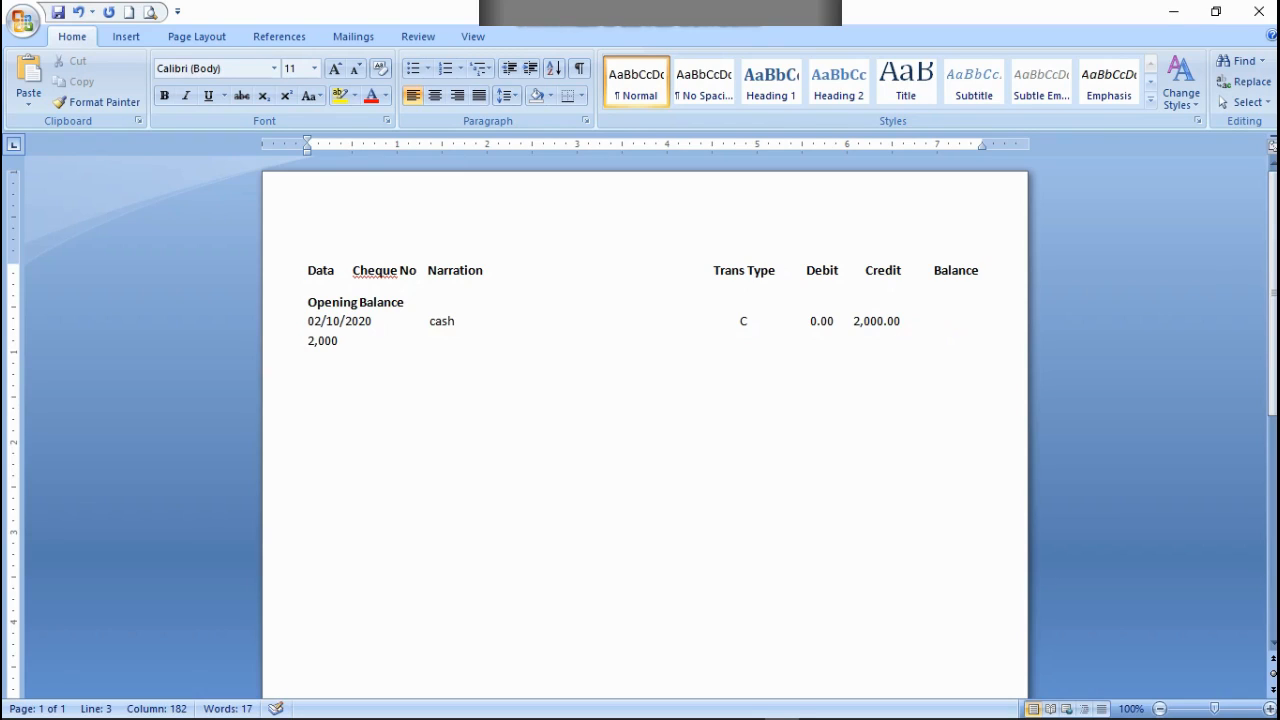
{"action": "type", "text": ".00"}
{"action": "left_click", "coordinate": [308, 341]}
{"action": "key", "text": "BackSpace"}
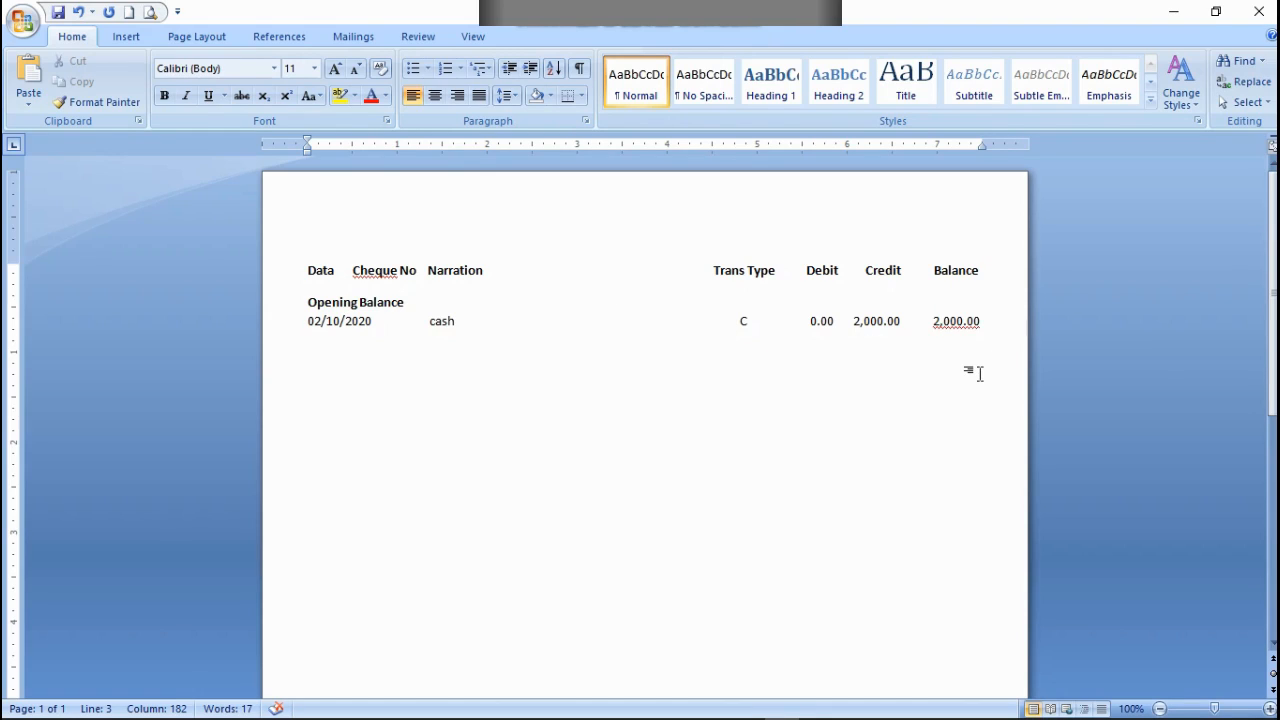
Step: Start a second transaction row below the cash row with the date 02/10/2020
{"action": "key", "text": "End"}
{"action": "key", "text": "Return"}
{"action": "type", "text": "02/10/2020"}
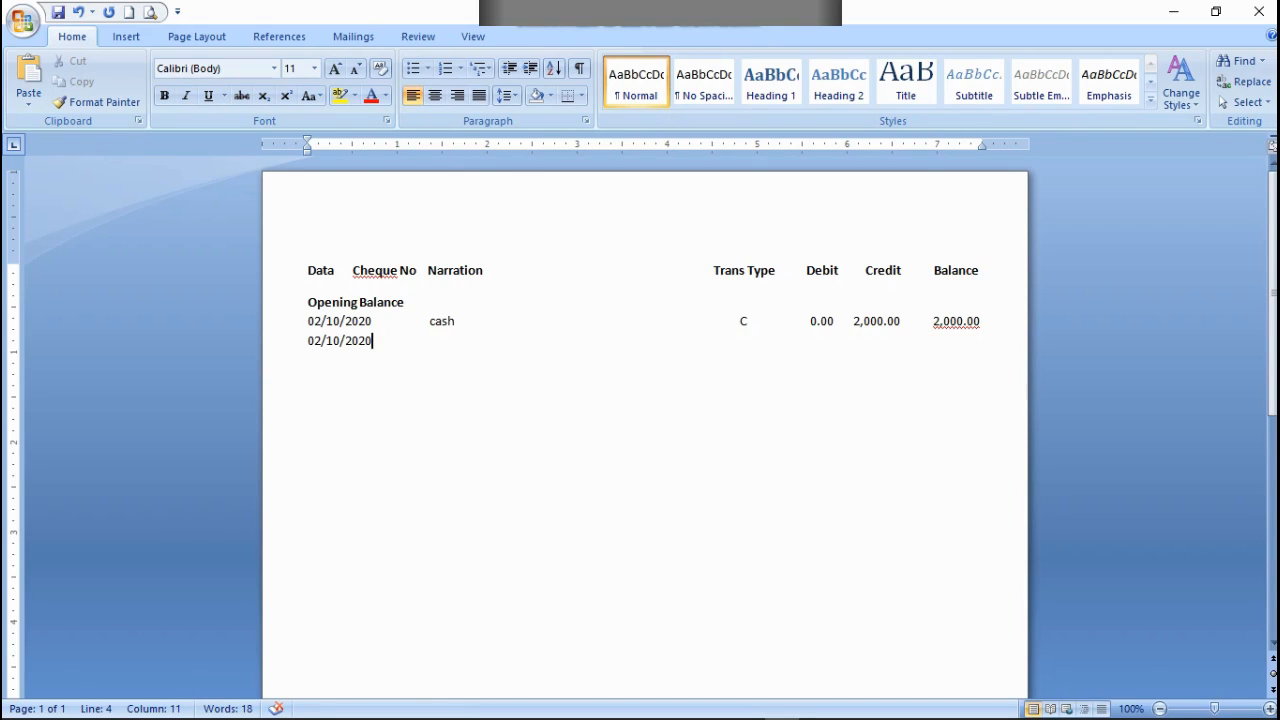
Step: Enter "Profit Applied (@ 12)" under Narration in the second transaction row
{"action": "type", "text": "p"}
{"action": "key", "text": "BackSpace"}
{"action": "type", "text": "Prp"}
{"action": "key", "text": "BackSpace"}
{"action": "type", "text": "ofit Applied ("}
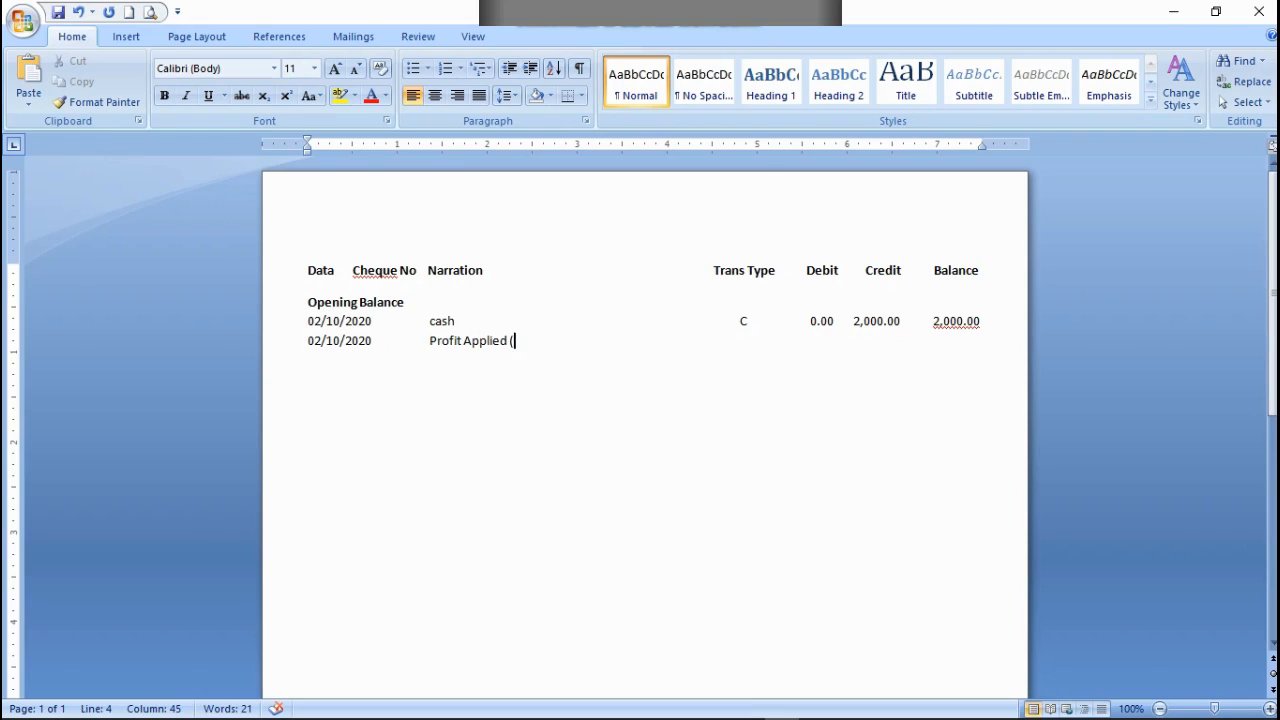
{"action": "type", "text": " @ 12) For the Per"}
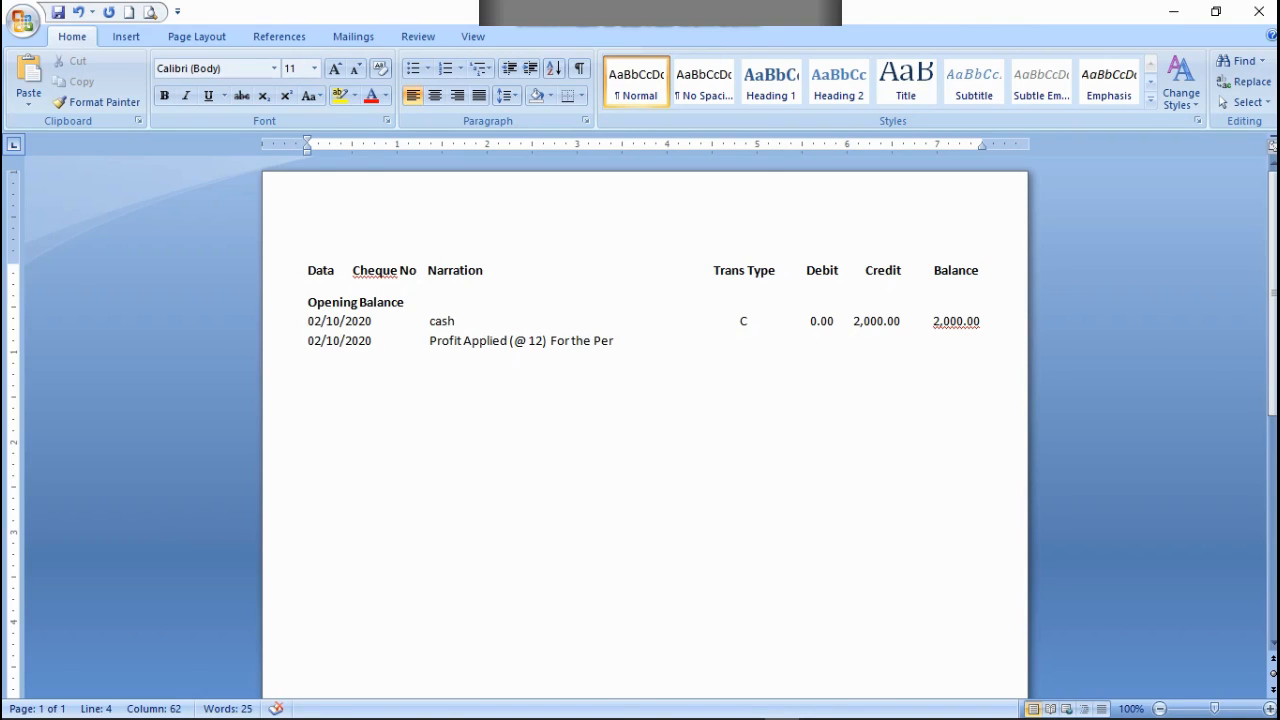
{"action": "type", "text": "iod up to"}
Step: Extend the second row's narration with "For the Period up to" and enter T under Trans Type
{"action": "type", "text": "T"}
Step: Insert GEN between C and 0.00 in the cash row, adjusting the spaces on both sides of it
{"action": "key", "text": "ctrl+z"}
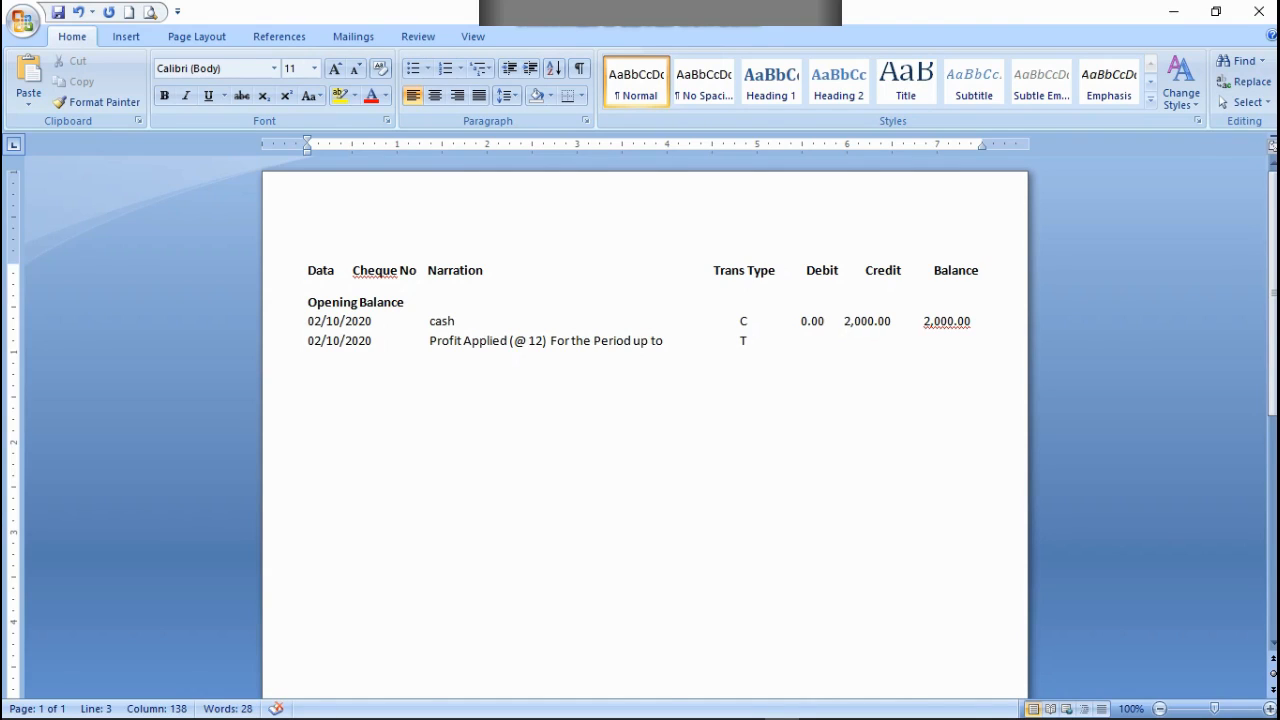
{"action": "type", "text": "GEN"}
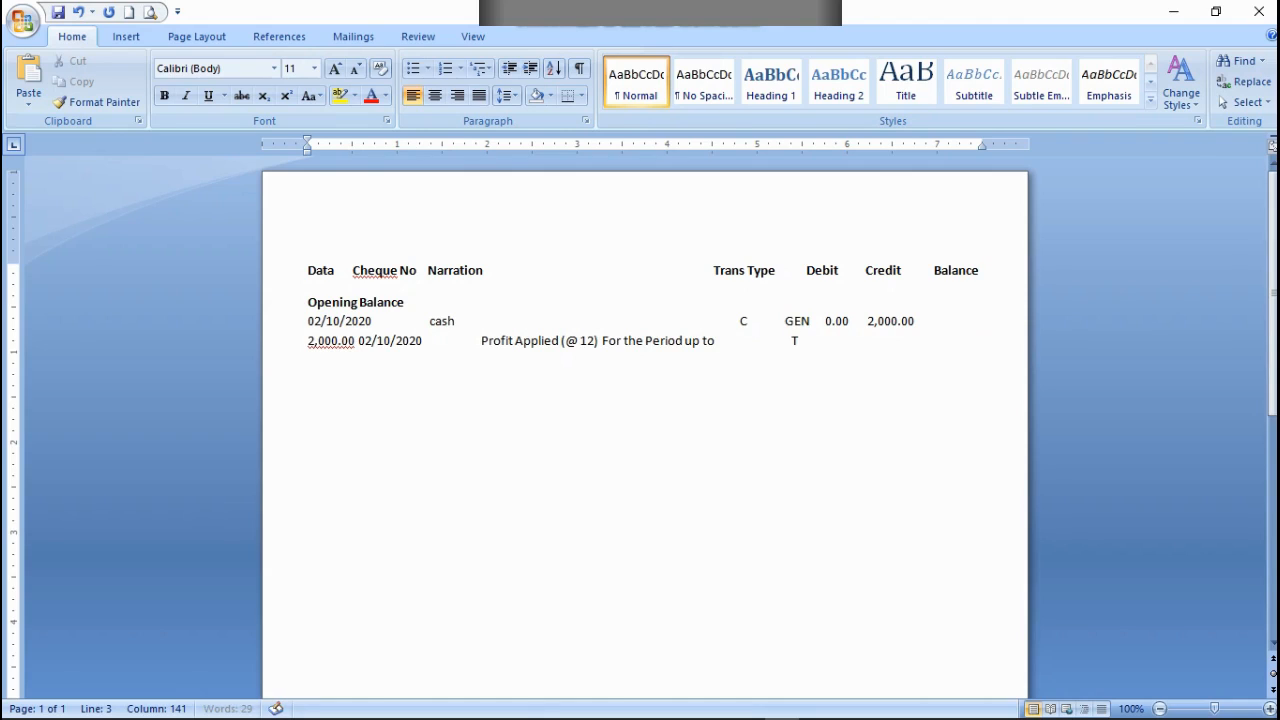
{"action": "key", "text": "Left"}
{"action": "key", "text": "Left"}
{"action": "key", "text": "Left"}
{"action": "key", "text": "BackSpace"}
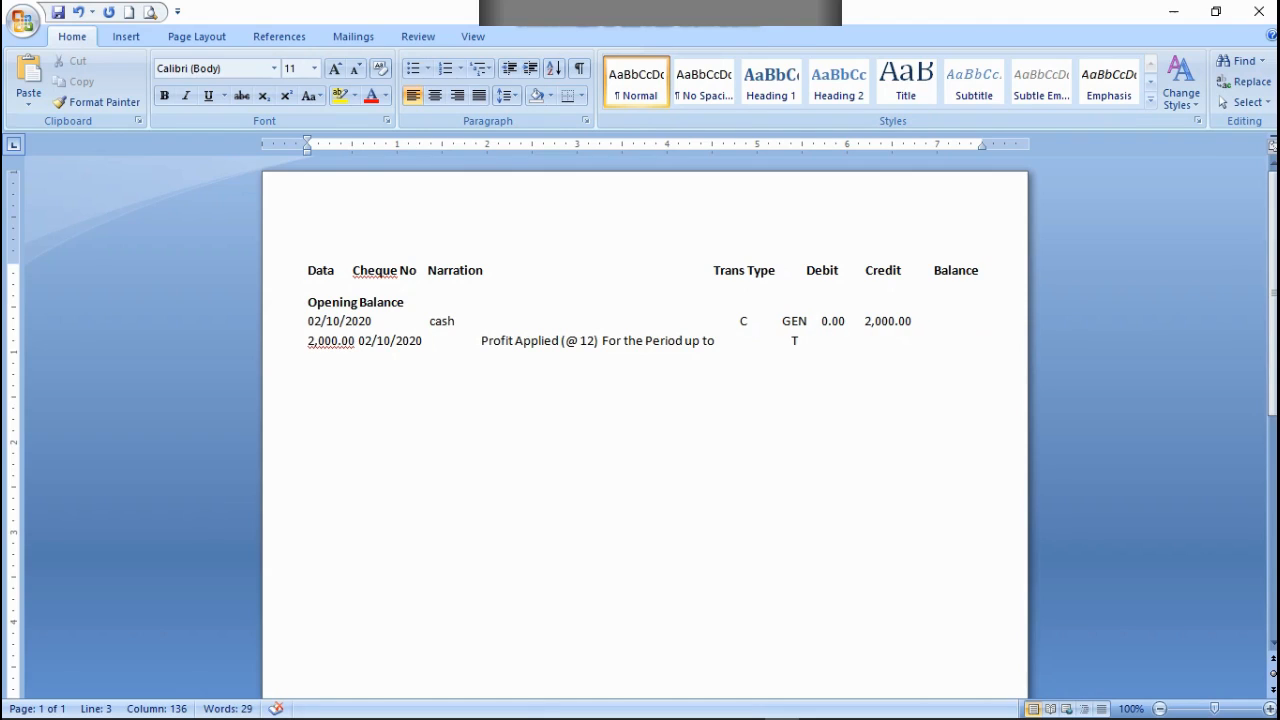
{"action": "key", "text": "Right"}
{"action": "key", "text": "Right"}
{"action": "key", "text": "Right"}
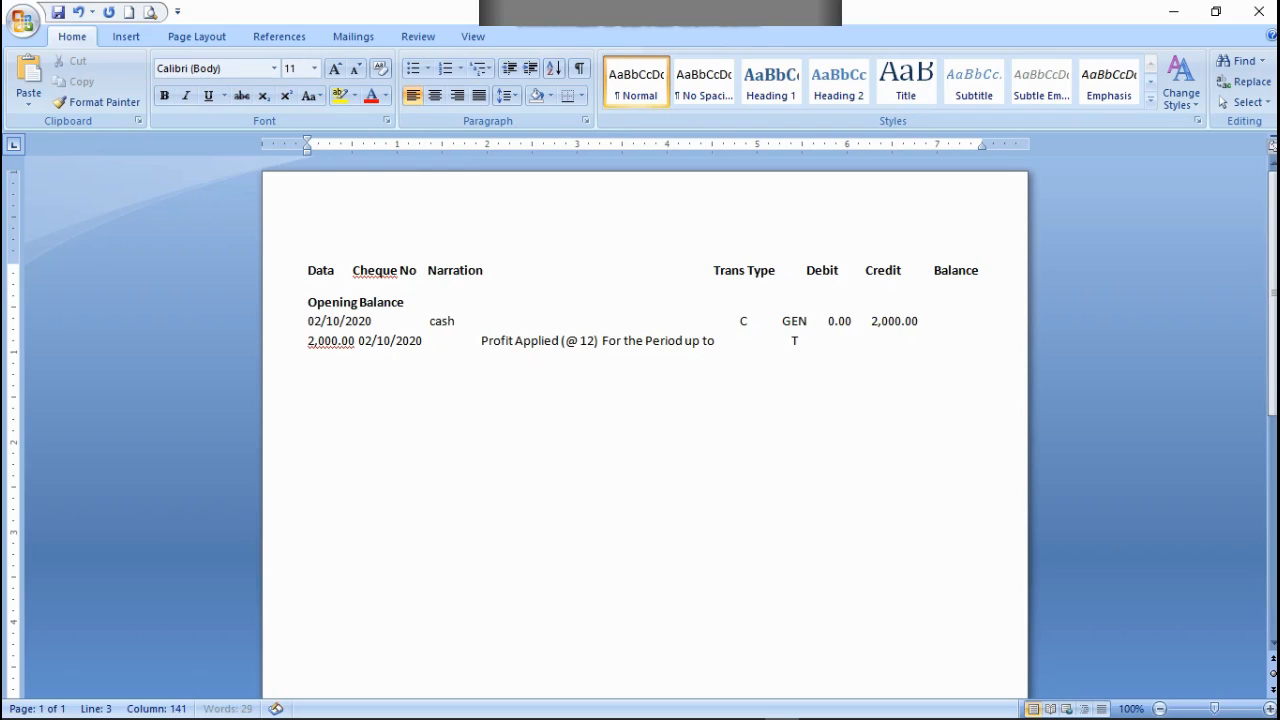
{"action": "key", "text": "Left"}
{"action": "key", "text": "Left"}
{"action": "key", "text": "Left"}
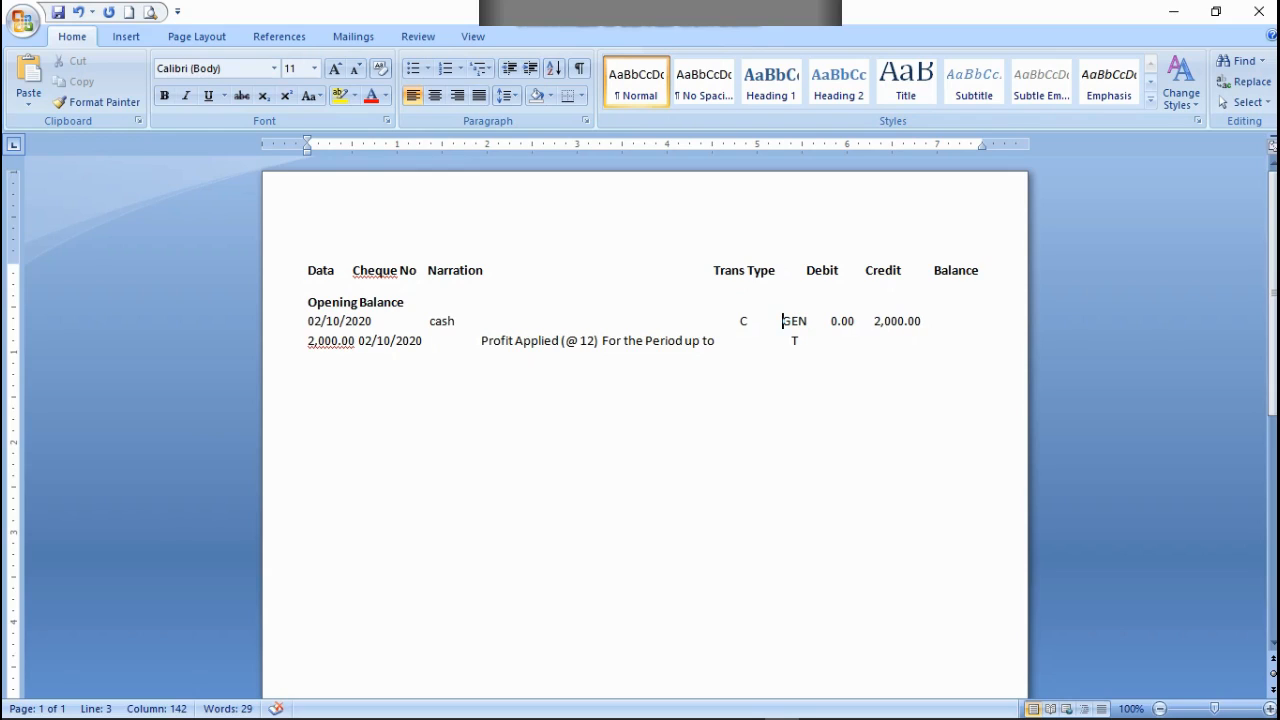
{"action": "key", "text": "BackSpace"}
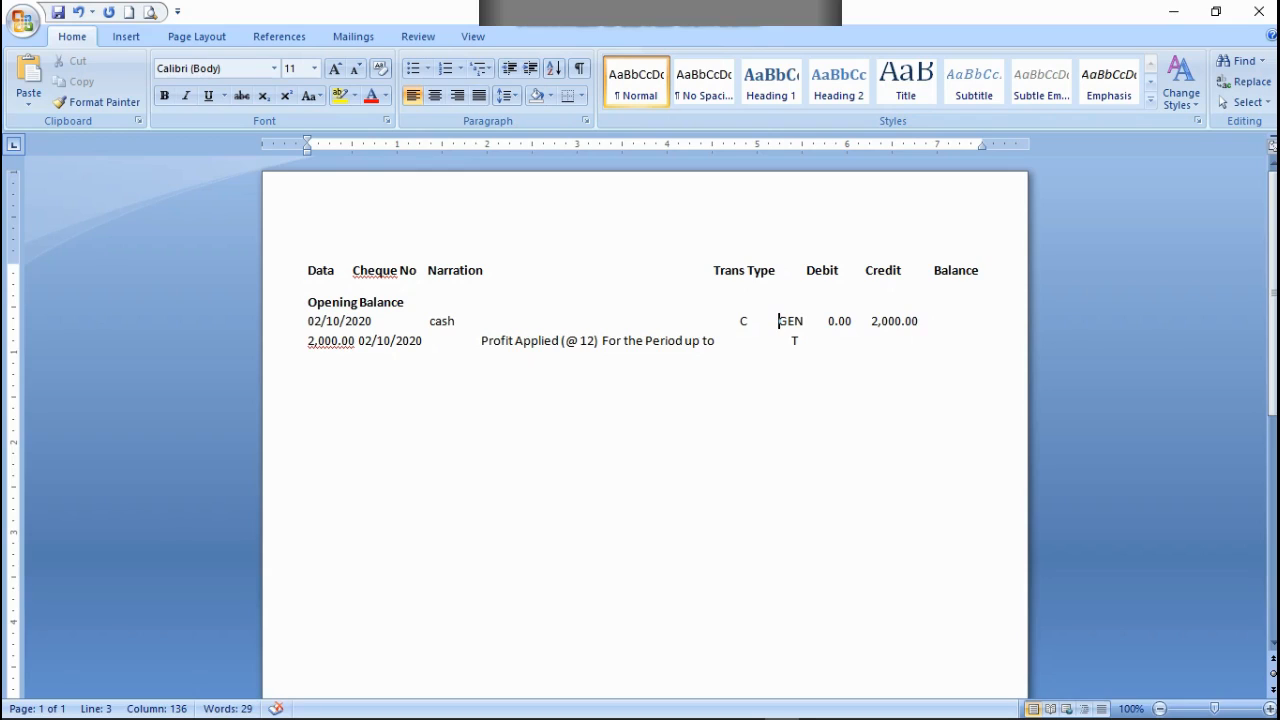
Step: Trim the spaces around the cash row's debit and credit amounts so the 2,000.00 balance returns to that row
{"action": "key", "text": "Right"}
{"action": "key", "text": "Right"}
{"action": "key", "text": "Right"}
{"action": "key", "text": "BackSpace"}
{"action": "key", "text": "BackSpace"}
{"action": "key", "text": "BackSpace"}
{"action": "key", "text": "BackSpace"}
{"action": "key", "text": "BackSpace"}
{"action": "key", "text": "BackSpace"}
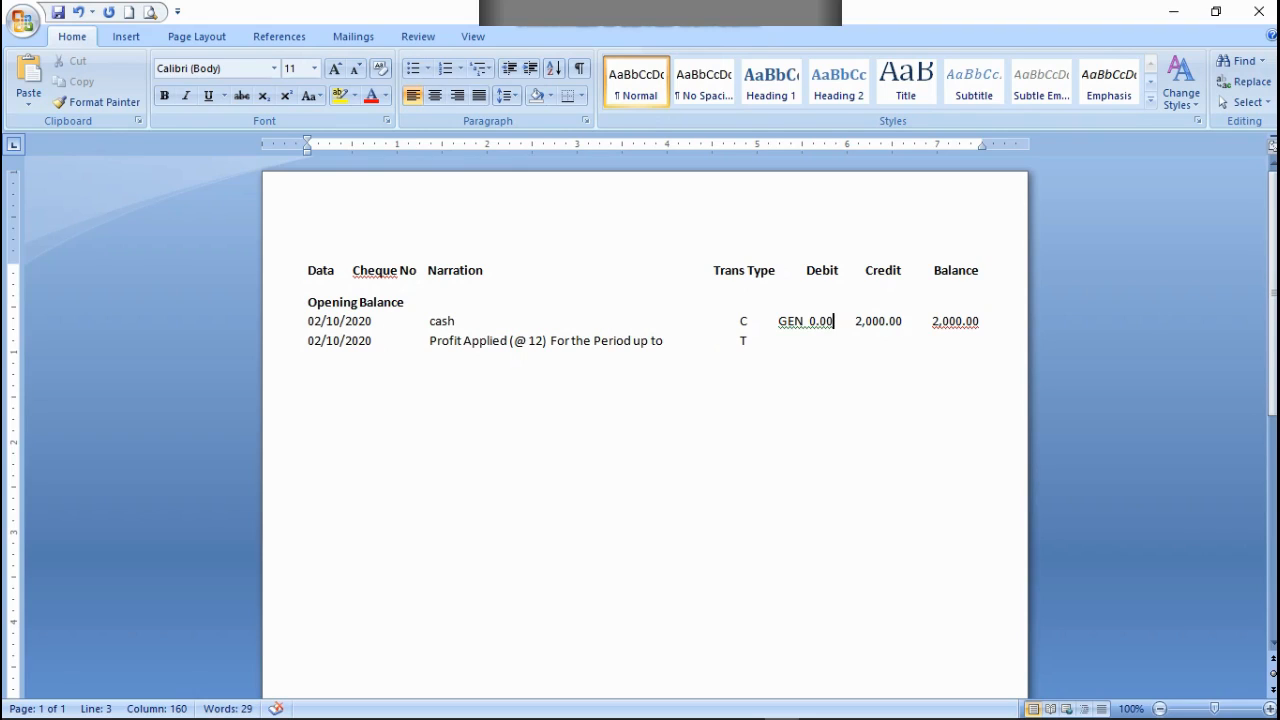
Step: Shift the Trans Type heading left and widen the gap before Debit, keeping Balance on the heading line
{"action": "left_click", "coordinate": [714, 270]}
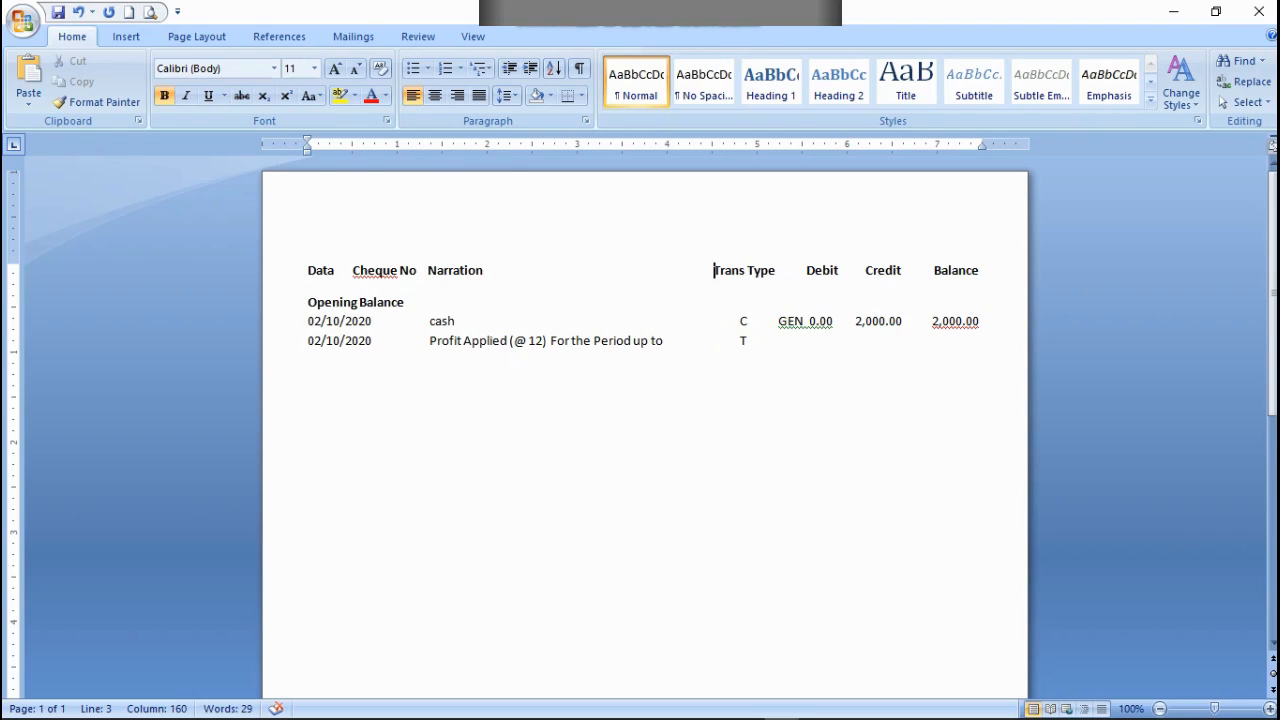
{"action": "key", "text": "BackSpace"}
{"action": "key", "text": "BackSpace"}
{"action": "key", "text": "BackSpace"}
{"action": "key", "text": "BackSpace"}
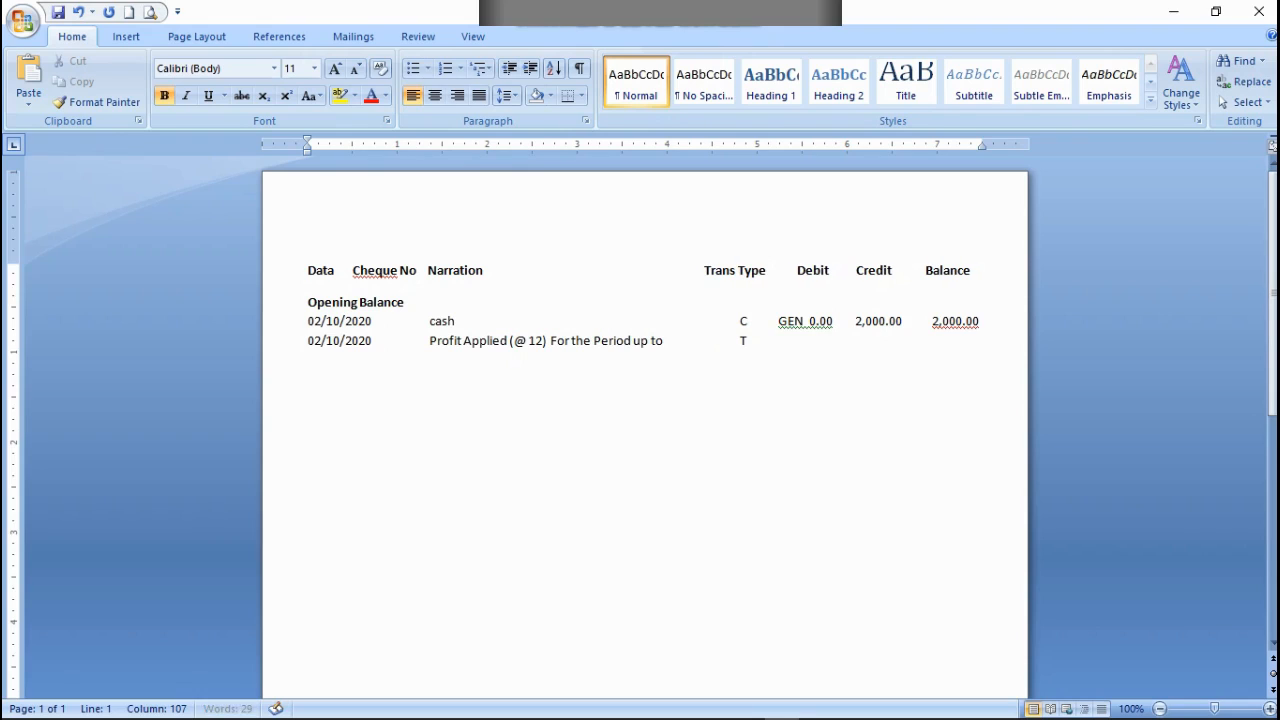
{"action": "key", "text": "Right"}
{"action": "key", "text": "Right"}
{"action": "key", "text": "Right"}
{"action": "key", "text": "Right"}
{"action": "key", "text": "Right"}
{"action": "key", "text": "Right"}
{"action": "key", "text": "Right"}
{"action": "key", "text": "Right"}
{"action": "key", "text": "Right"}
{"action": "key", "text": "Right"}
{"action": "key", "text": "Right"}
{"action": "key", "text": "Right"}
{"action": "key", "text": "Right"}
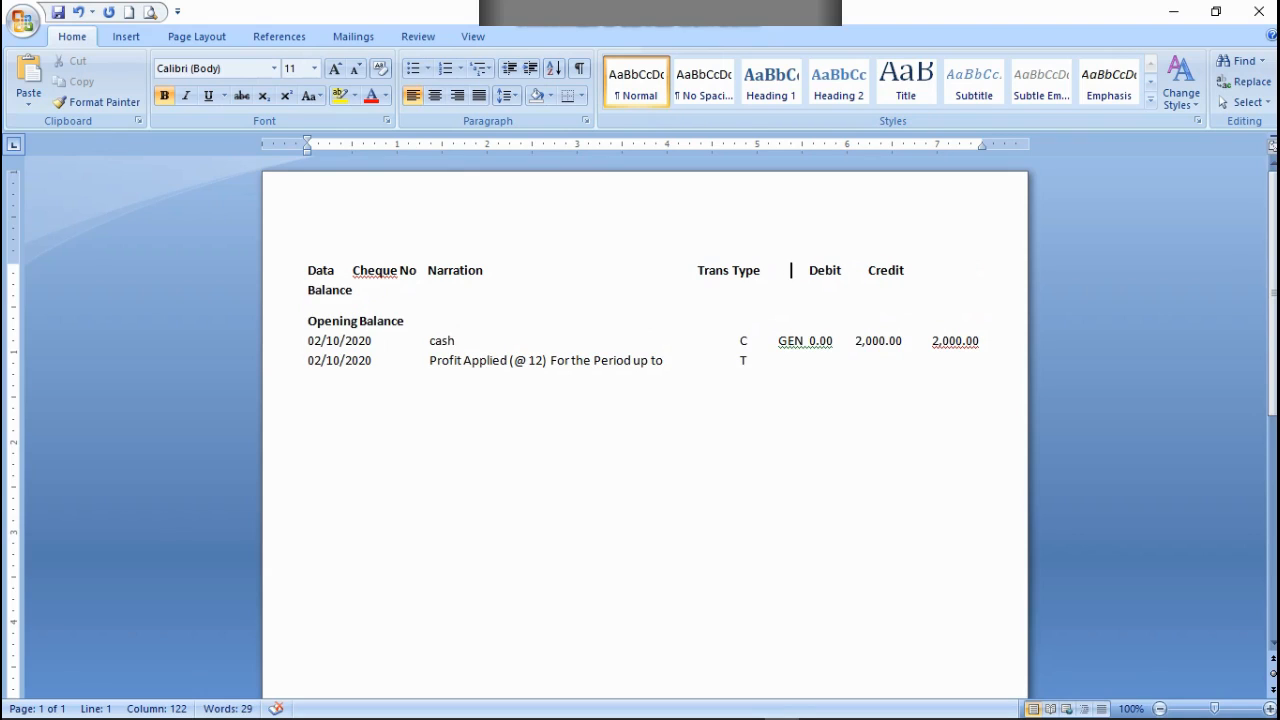
{"action": "key", "text": "BackSpace"}
{"action": "key", "text": "Left"}
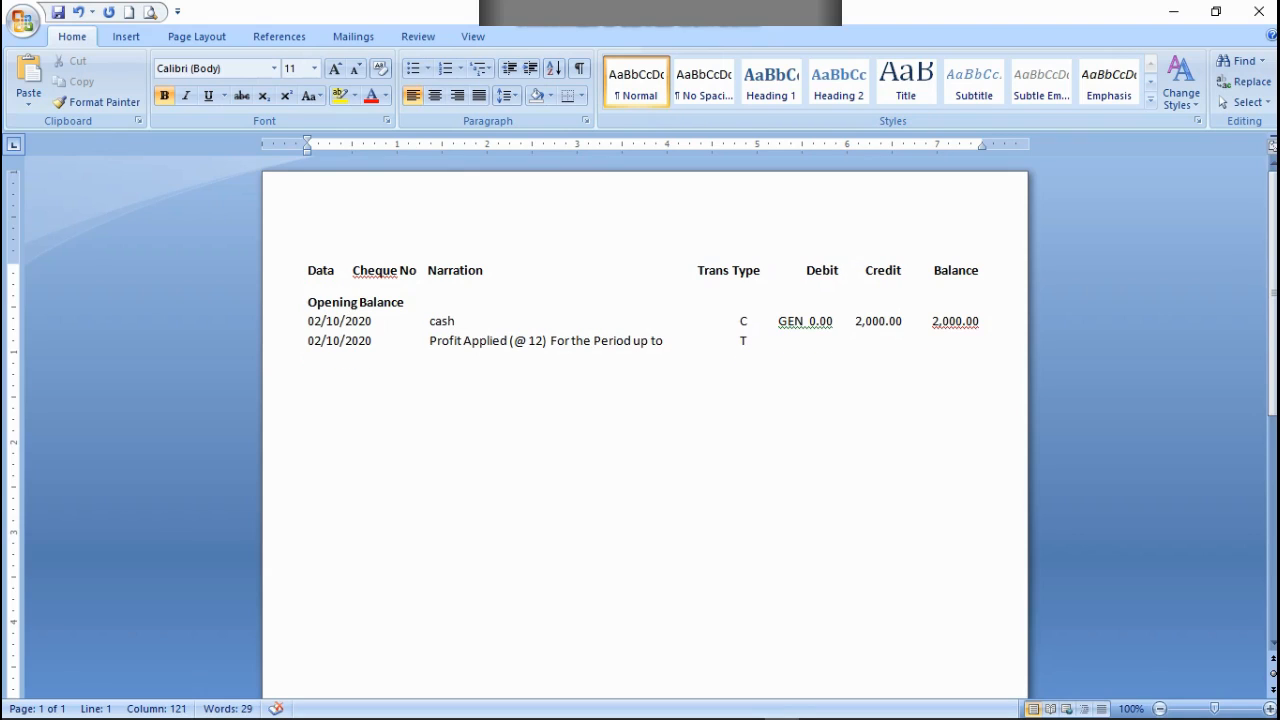
Step: Widen the gap between GEN and 0.00 in the cash row and delete spaces before GEN to move it closer to C
{"action": "left_click", "coordinate": [788, 320]}
{"action": "key", "text": "Right"}
{"action": "key", "text": "Right"}
{"action": "key", "text": "Right"}
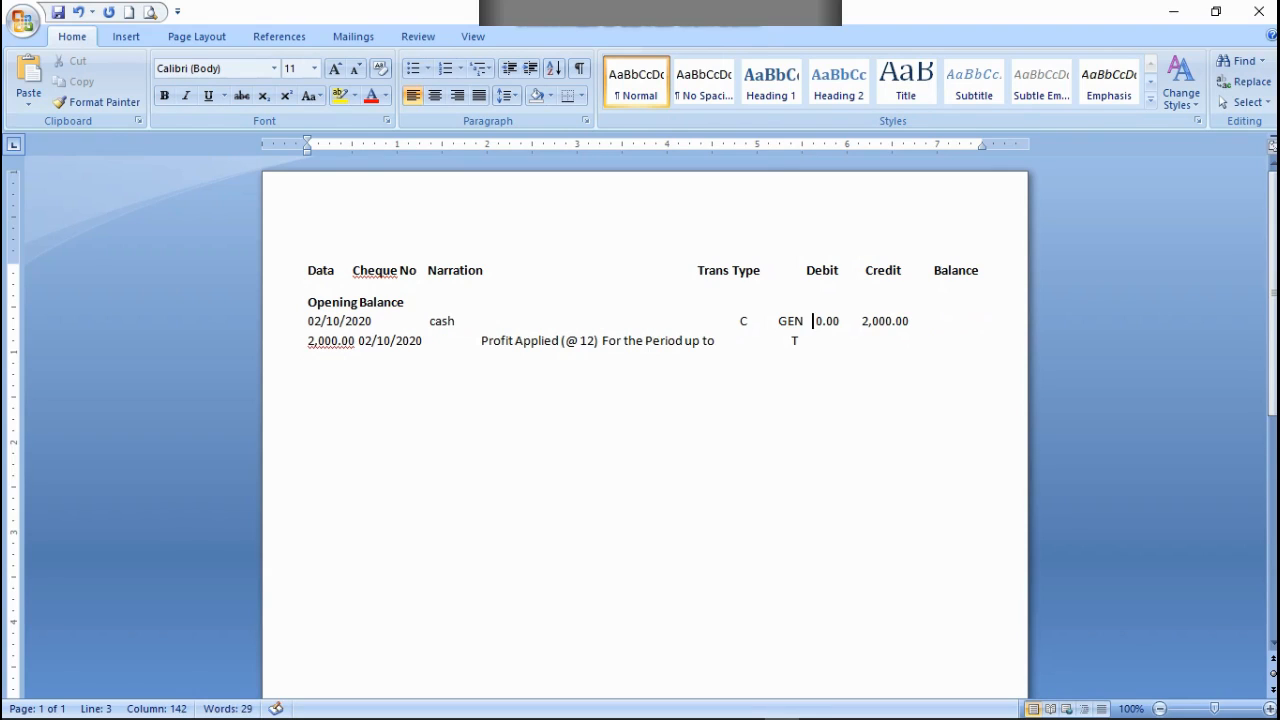
{"action": "key", "text": "Left"}
{"action": "key", "text": "Left"}
{"action": "key", "text": "Left"}
{"action": "key", "text": "Left"}
{"action": "key", "text": "Left"}
{"action": "key", "text": "Left"}
{"action": "key", "text": "BackSpace"}
{"action": "key", "text": "BackSpace"}
{"action": "key", "text": "BackSpace"}
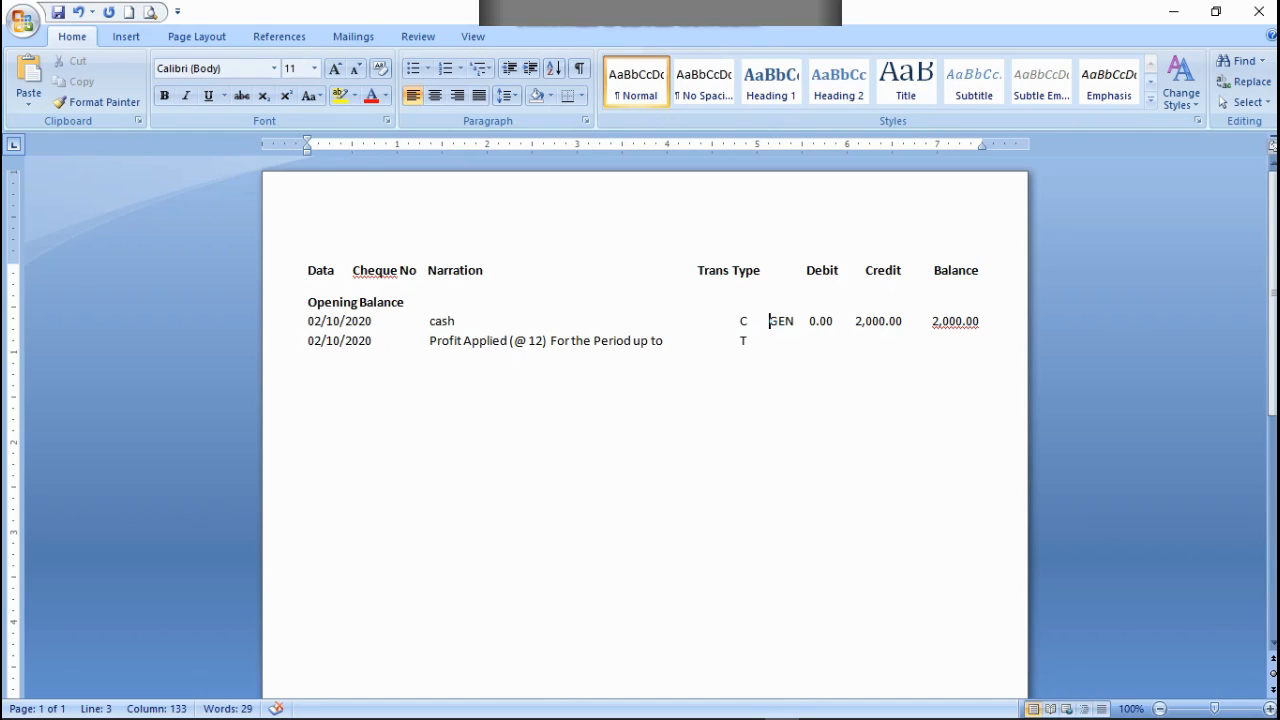
Step: Delete more spaces before the Trans Type heading to move it further left
{"action": "key", "text": "Up"}
{"action": "key", "text": "Up"}
{"action": "key", "text": "Left"}
{"action": "key", "text": "Left"}
{"action": "key", "text": "Left"}
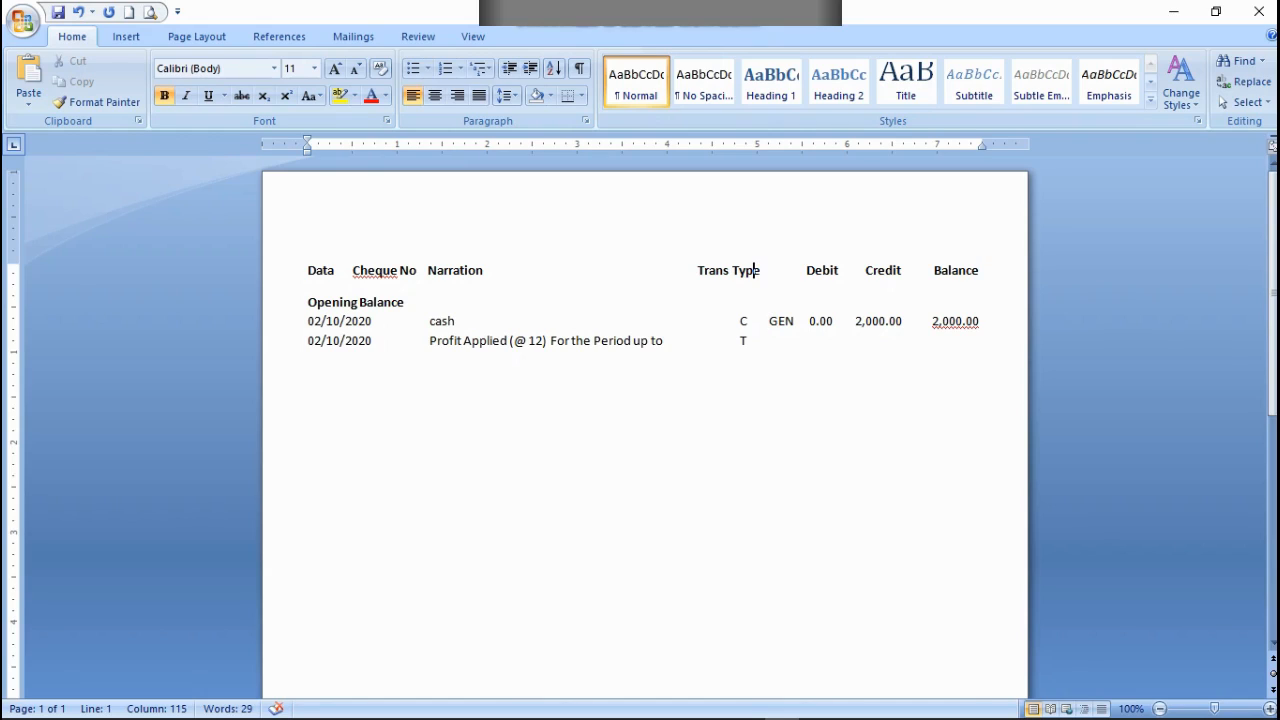
{"action": "key", "text": "BackSpace"}
{"action": "key", "text": "BackSpace"}
{"action": "key", "text": "BackSpace"}
{"action": "key", "text": "BackSpace"}
{"action": "key", "text": "BackSpace"}
{"action": "key", "text": "BackSpace"}
{"action": "key", "text": "BackSpace"}
{"action": "key", "text": "BackSpace"}
{"action": "key", "text": "BackSpace"}
{"action": "key", "text": "BackSpace"}
{"action": "key", "text": "BackSpace"}
{"action": "key", "text": "BackSpace"}
{"action": "key", "text": "BackSpace"}
{"action": "key", "text": "BackSpace"}
{"action": "key", "text": "BackSpace"}
{"action": "key", "text": "BackSpace"}
{"action": "key", "text": "BackSpace"}
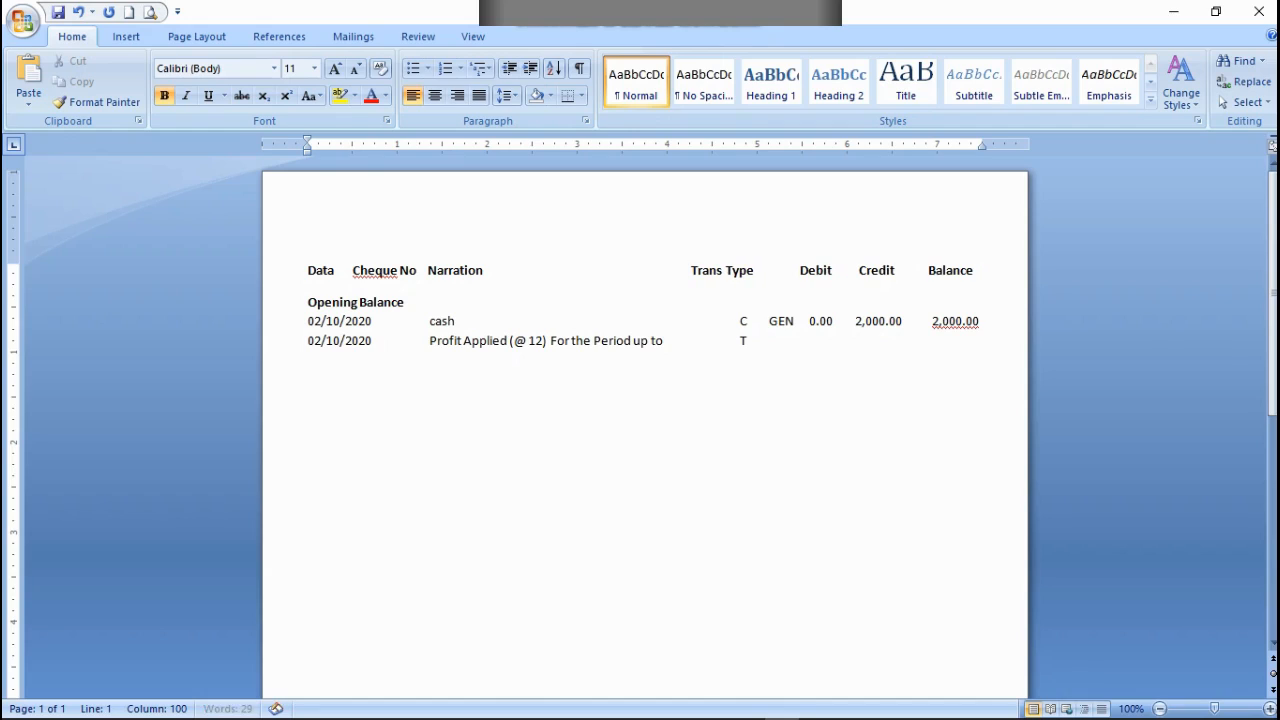
{"action": "key", "text": "BackSpace"}
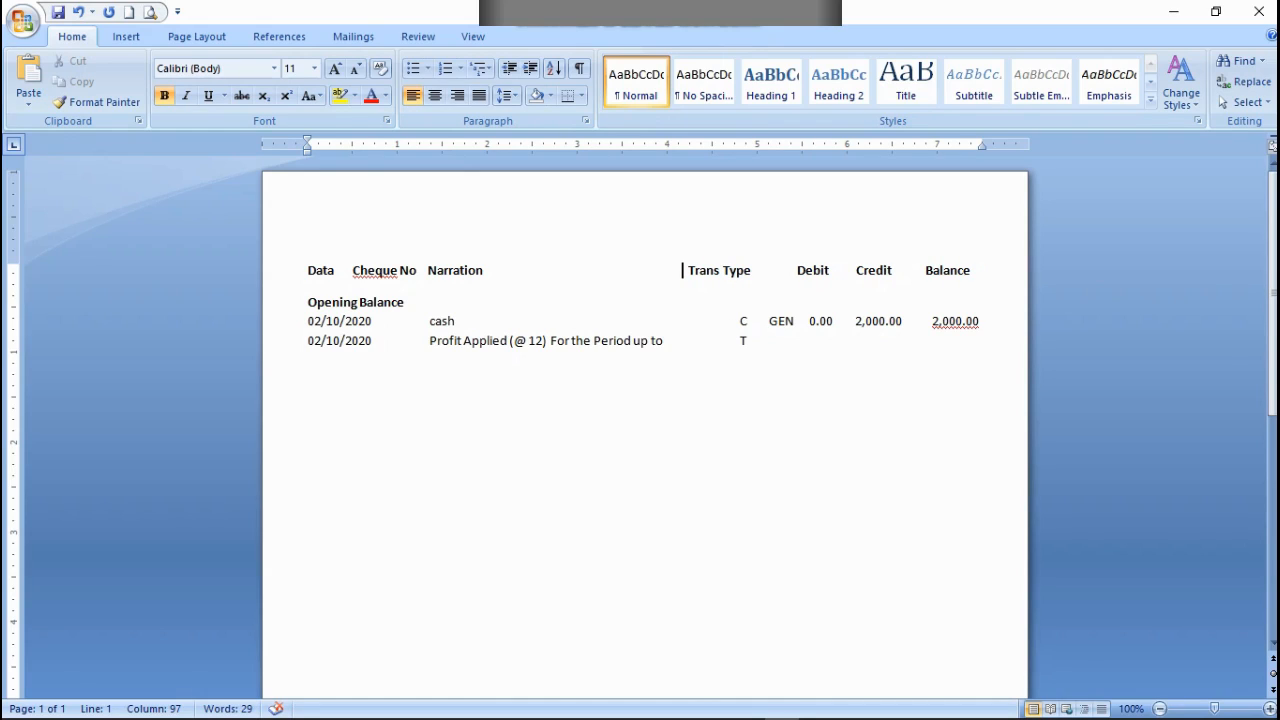
{"action": "key", "text": "BackSpace"}
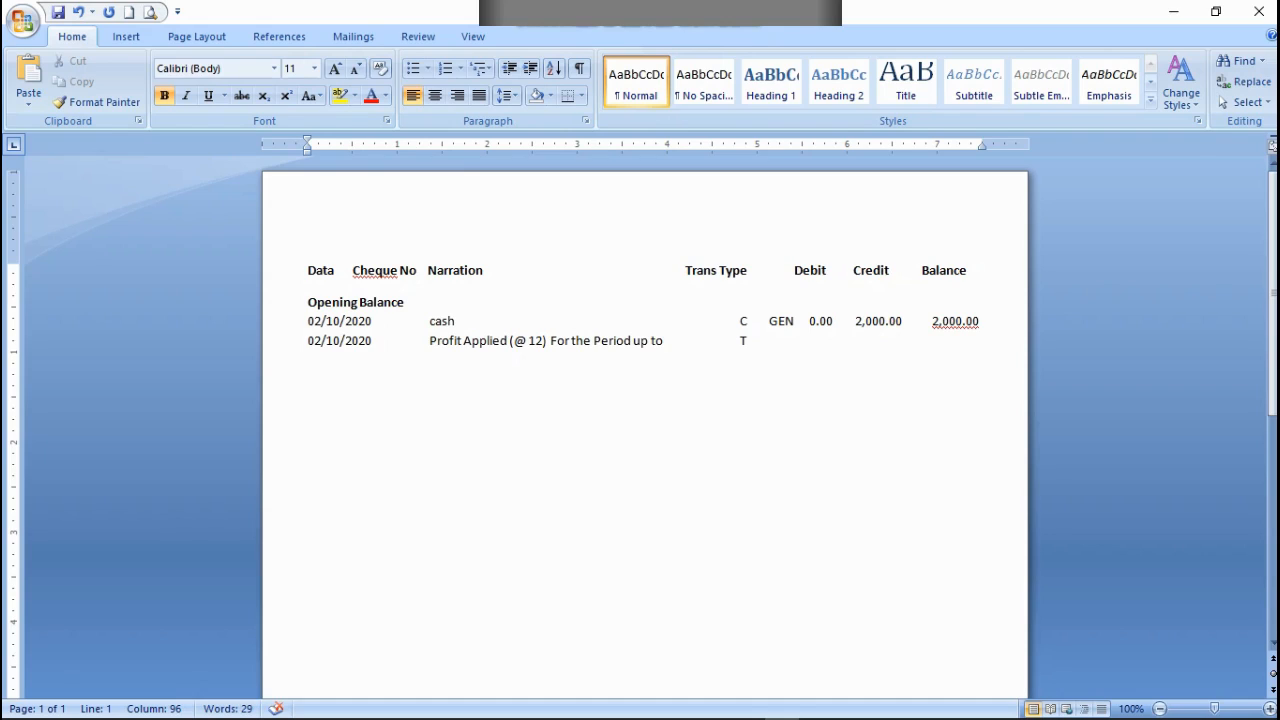
Step: Shift the Trans Type heading slightly left and widen the gap before Debit so Debit, Credit and Balance move right on one line
{"action": "key", "text": "BackSpace"}
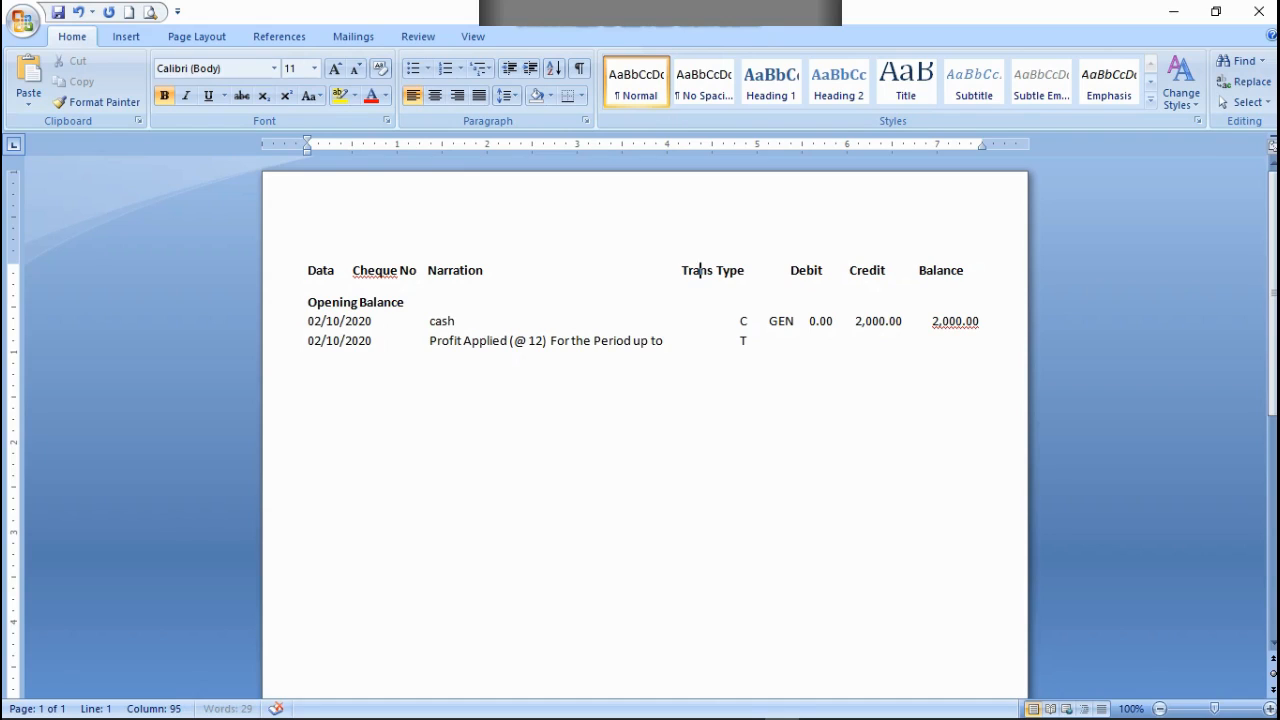
{"action": "key", "text": "Right"}
{"action": "key", "text": "Right"}
{"action": "key", "text": "Right"}
{"action": "key", "text": "Right"}
{"action": "key", "text": "Right"}
{"action": "key", "text": "Right"}
{"action": "key", "text": "Right"}
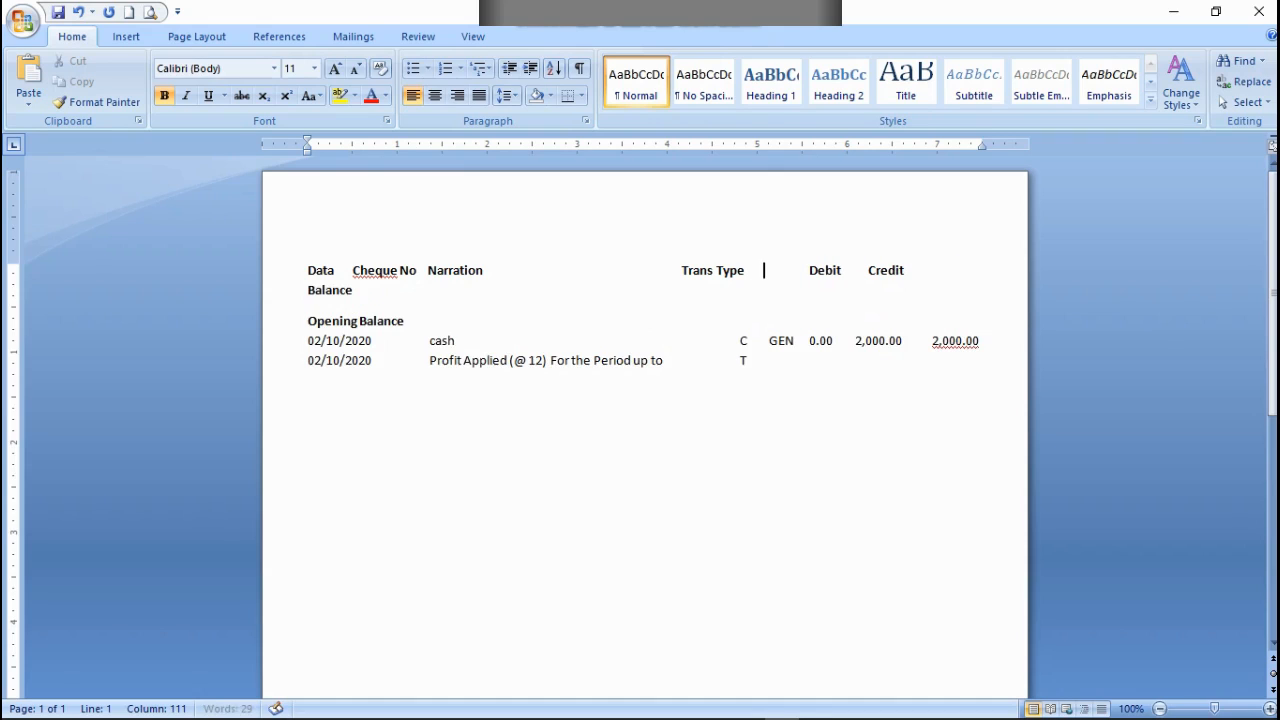
{"action": "key", "text": "BackSpace"}
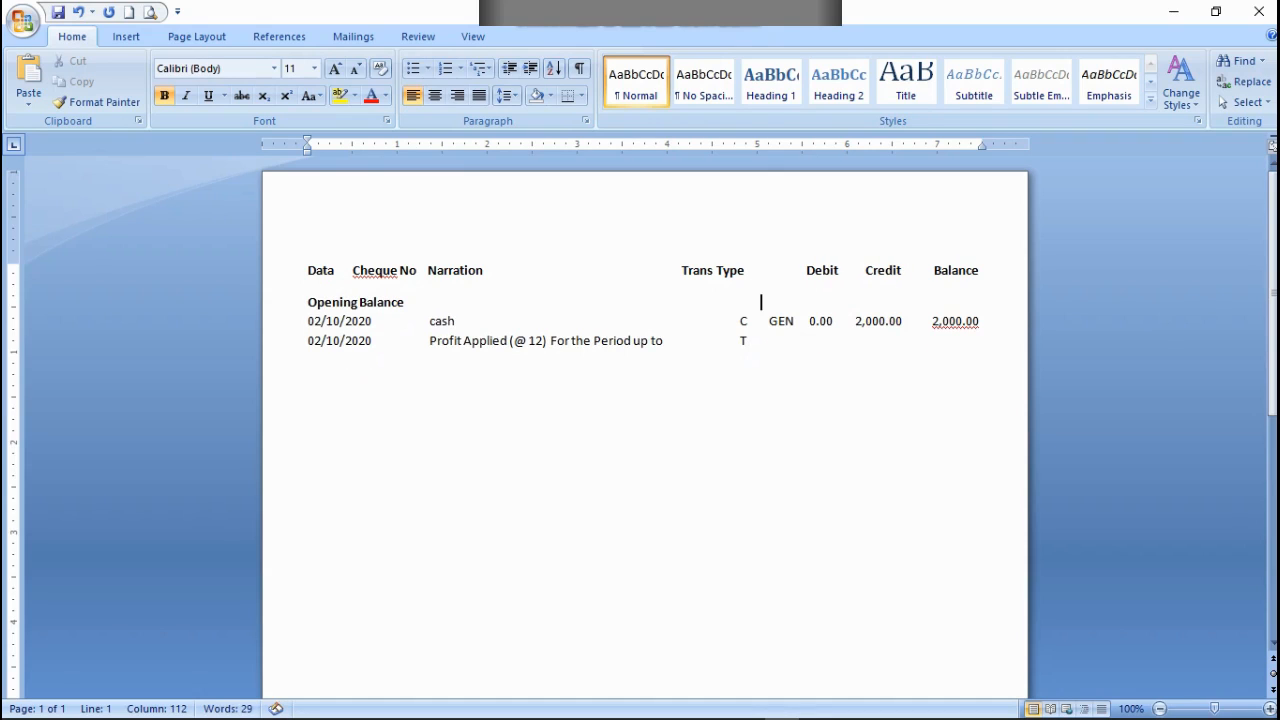
Step: Adjust the spaces between C and GEN in the cash row so GEN sits slightly closer to C
{"action": "left_click", "coordinate": [764, 321]}
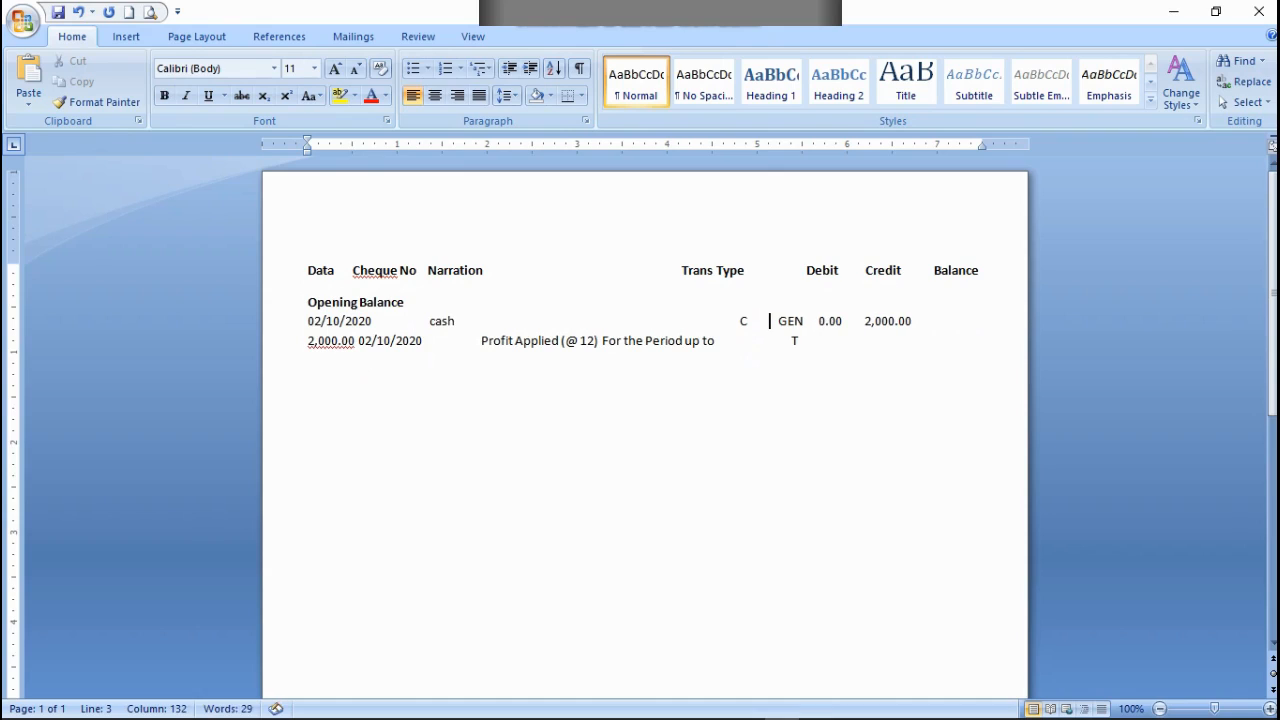
{"action": "key", "text": "BackSpace"}
{"action": "key", "text": "BackSpace"}
{"action": "key", "text": "BackSpace"}
{"action": "key", "text": "BackSpace"}
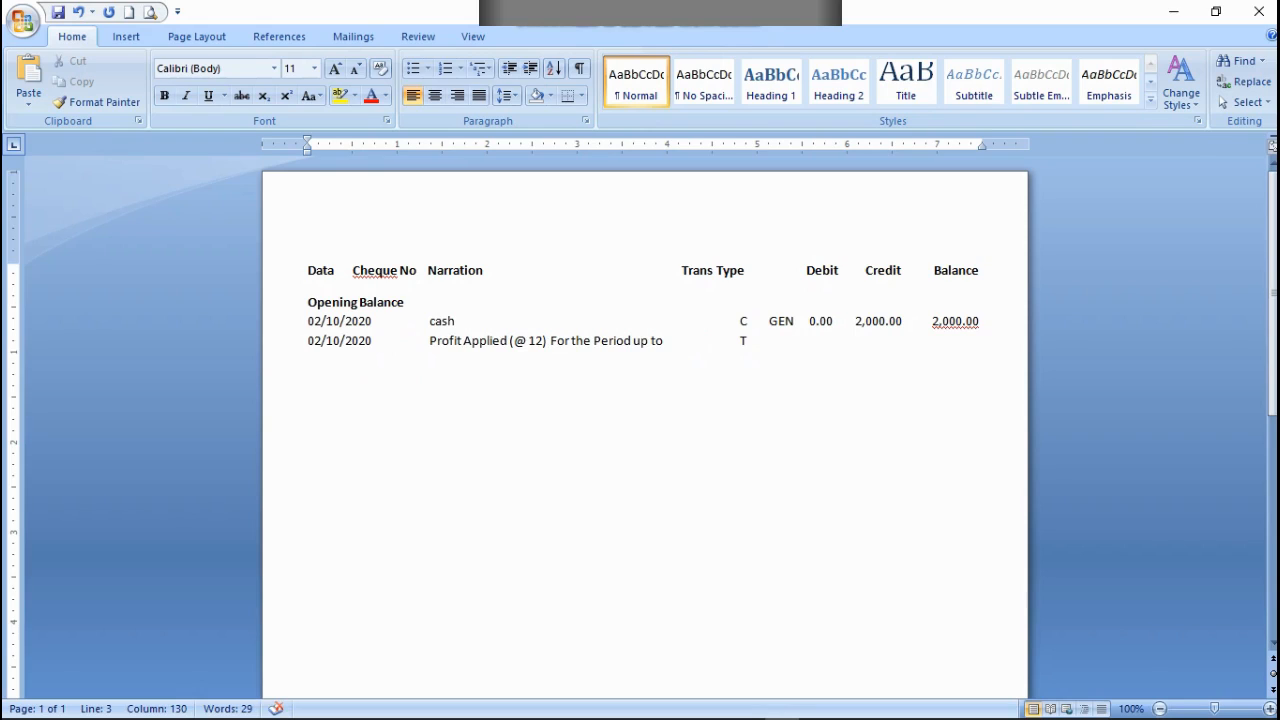
{"action": "key", "text": "BackSpace"}
{"action": "key", "text": "BackSpace"}
{"action": "key", "text": "BackSpace"}
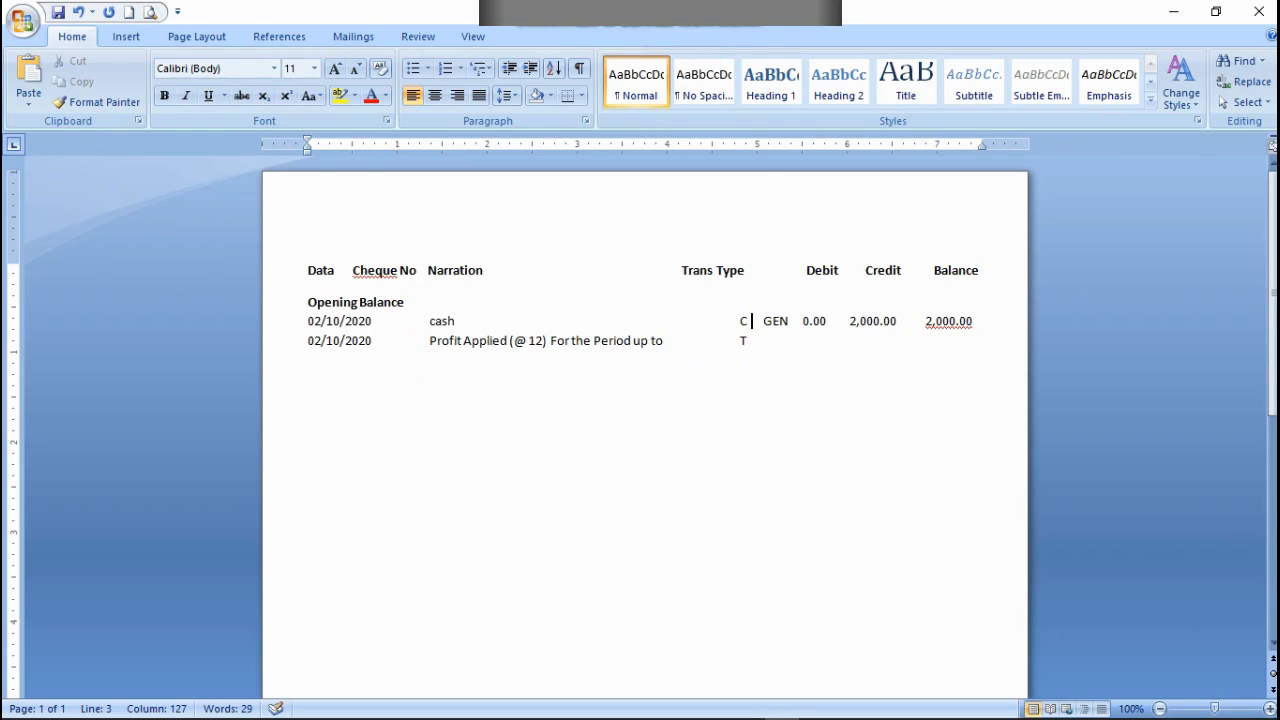
Step: Widen the gap between GEN and 0.00 in the cash row, keeping the 2,000.00 balance on the same line
{"action": "key", "text": "Right"}
{"action": "key", "text": "Right"}
{"action": "key", "text": "Right"}
{"action": "key", "text": "Right"}
{"action": "key", "text": "Right"}
{"action": "key", "text": "Right"}
{"action": "key", "text": "Right"}
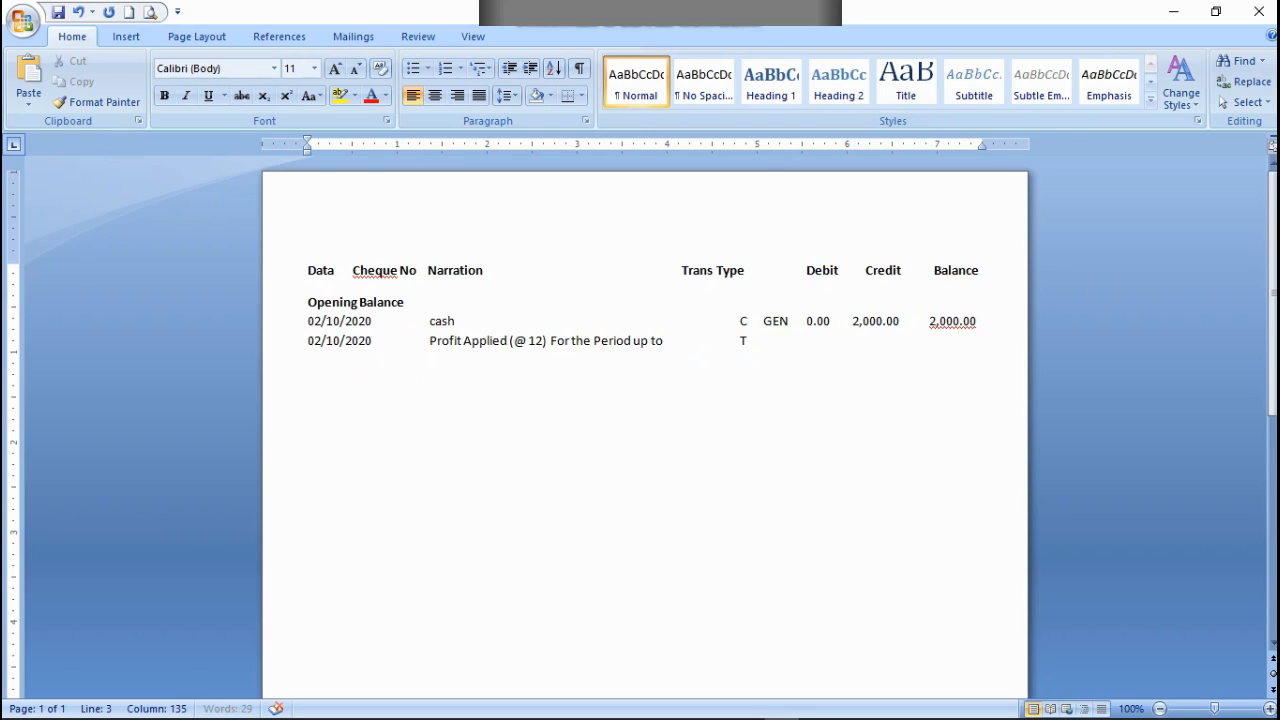
{"action": "key", "text": "Right"}
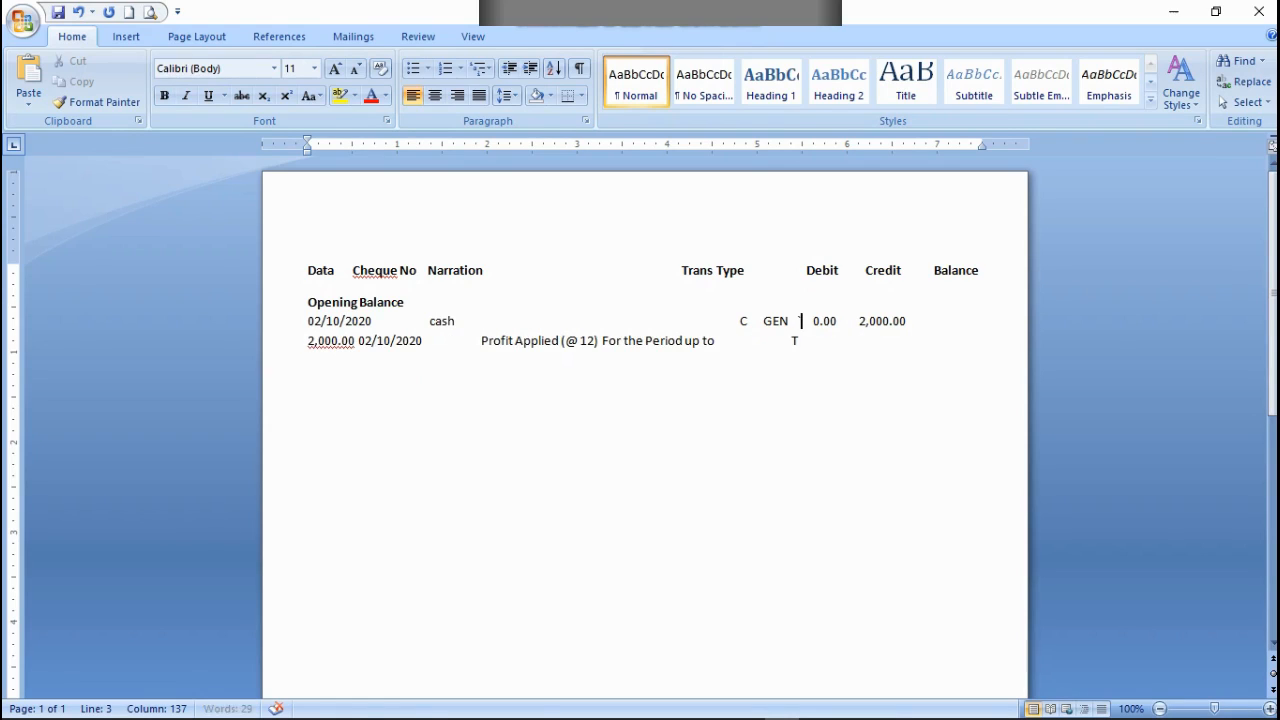
{"action": "key", "text": "BackSpace"}
{"action": "key", "text": "Left"}
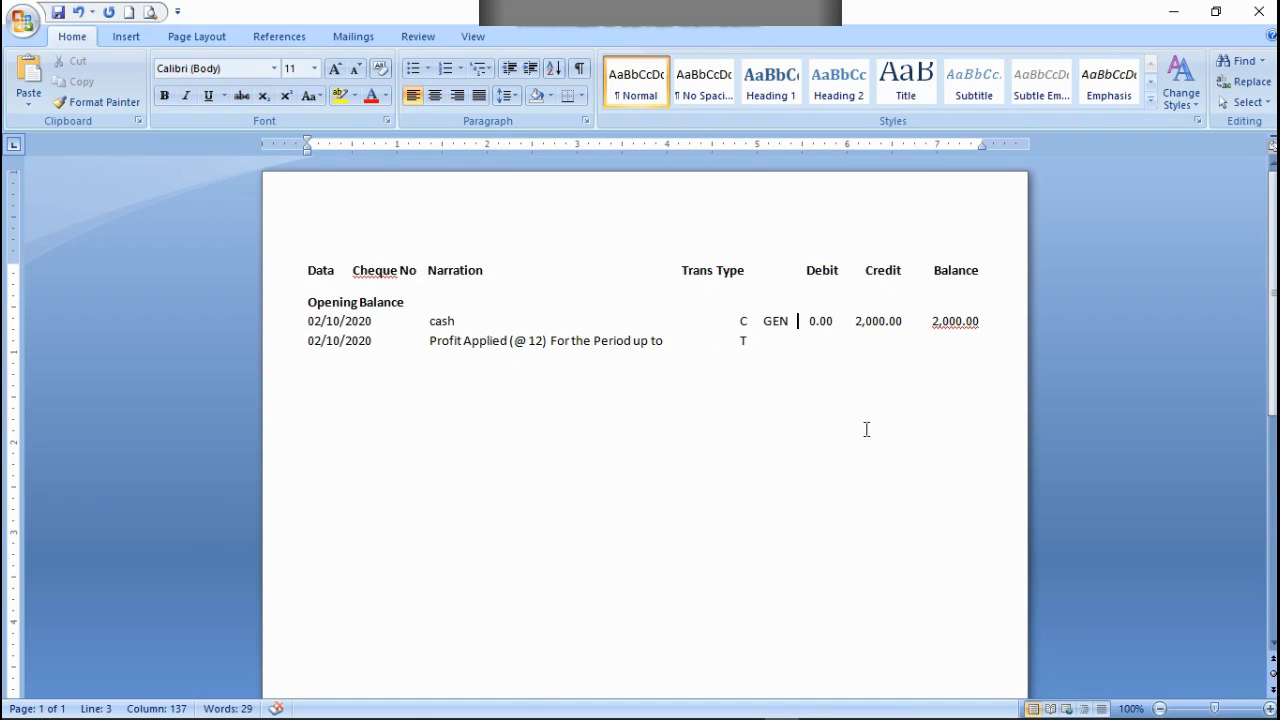
Step: Enter PET after T in the Profit Applied row, aligned under GEN
{"action": "key", "text": "BackSpace"}
{"action": "key", "text": "BackSpace"}
{"action": "key", "text": "BackSpace"}
{"action": "key", "text": "BackSpace"}
{"action": "key", "text": "BackSpace"}
{"action": "key", "text": "BackSpace"}
{"action": "key", "text": "BackSpace"}
{"action": "key", "text": "BackSpace"}
{"action": "key", "text": "BackSpace"}
{"action": "key", "text": "BackSpace"}
{"action": "key", "text": "BackSpace"}
{"action": "key", "text": "BackSpace"}
{"action": "key", "text": "BackSpace"}
{"action": "key", "text": "BackSpace"}
{"action": "key", "text": "BackSpace"}
{"action": "key", "text": "BackSpace"}
{"action": "key", "text": "BackSpace"}
{"action": "key", "text": "BackSpace"}
{"action": "type", "text": "PEF"}
Step: Enter 9 as the credit and 2,009.00 as the balance in the Profit Applied row, adjusting the gap between them
{"action": "key", "text": "BackSpace"}
{"action": "type", "text": "T                                  9           2,009.00"}
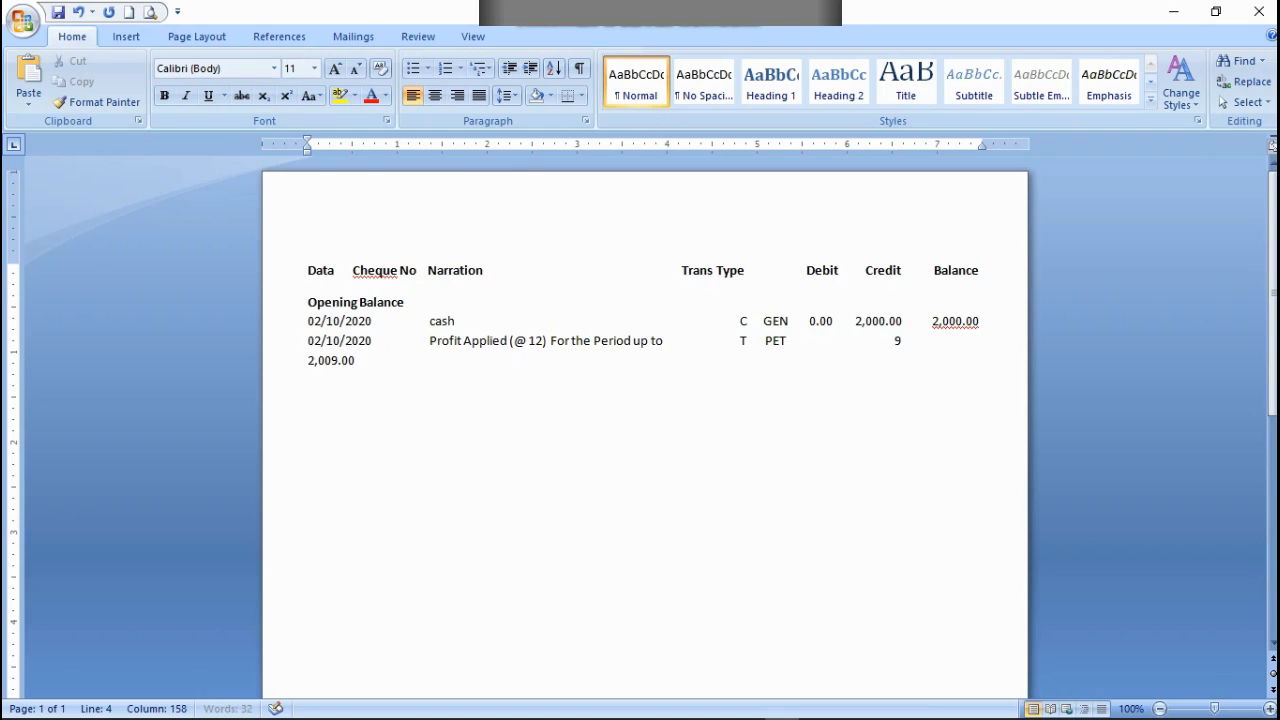
{"action": "left_click", "coordinate": [929, 340]}
{"action": "key", "text": "BackSpace"}
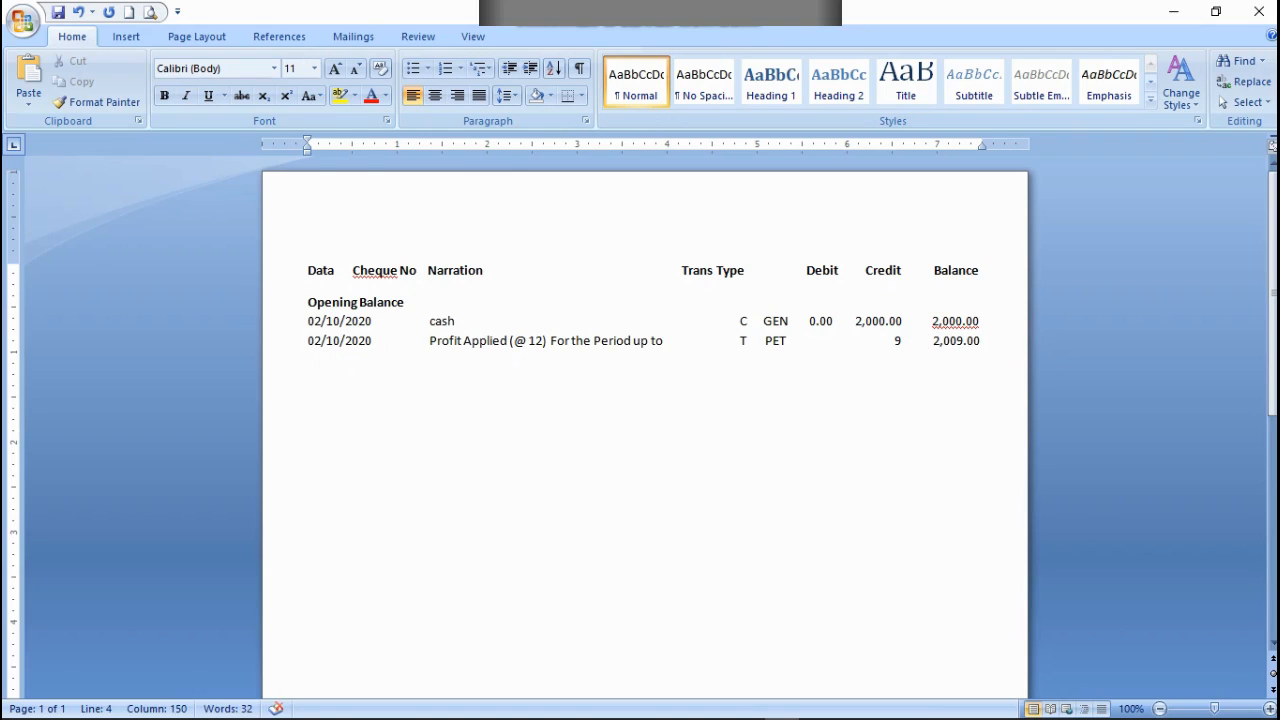
Step: Move the 9 left in the Profit Applied row and extend it to 9.00, aligned under the Credit column
{"action": "left_click", "coordinate": [897, 342]}
{"action": "key", "text": "BackSpace"}
{"action": "key", "text": "BackSpace"}
{"action": "key", "text": "BackSpace"}
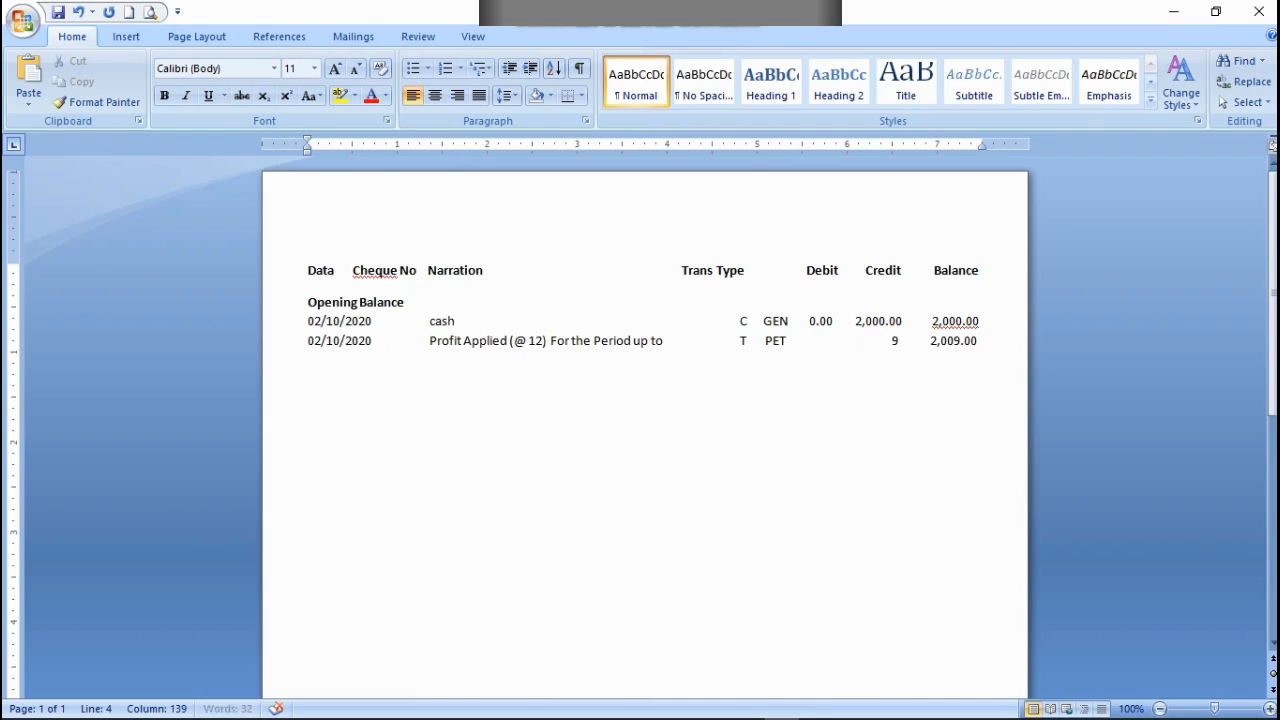
{"action": "key", "text": "BackSpace"}
{"action": "key", "text": "BackSpace"}
{"action": "key", "text": "BackSpace"}
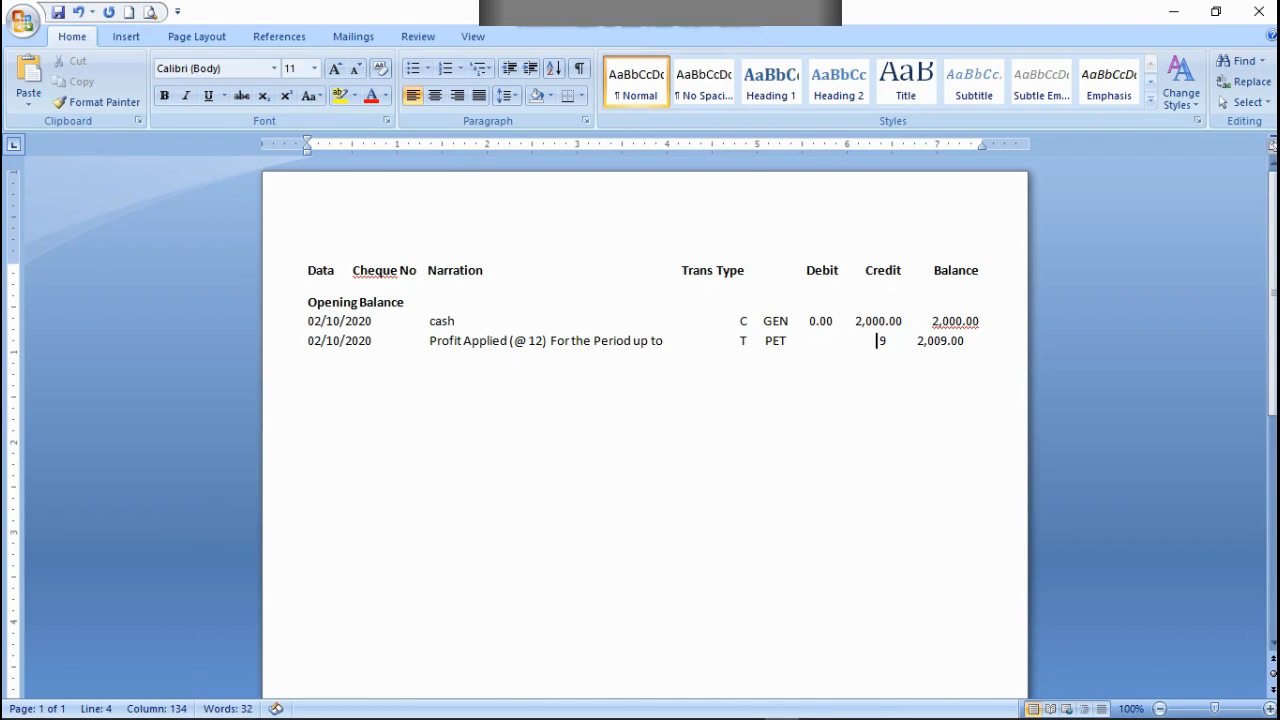
{"action": "type", "text": ".00"}
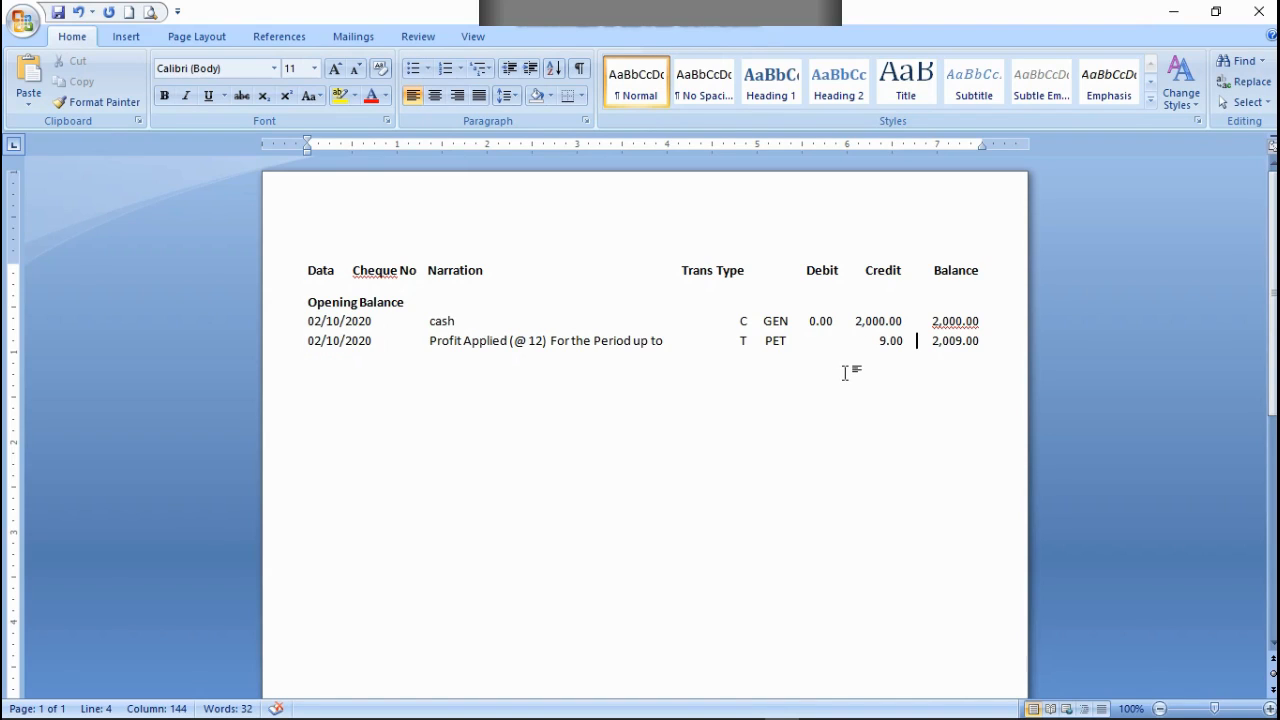
Step: Enter 0.00 as the Profit Applied row's debit and delete surplus spaces so 9.00 and 2,009.00 realign under their headings
{"action": "left_click", "coordinate": [827, 345]}
{"action": "type", "text": "0.00"}
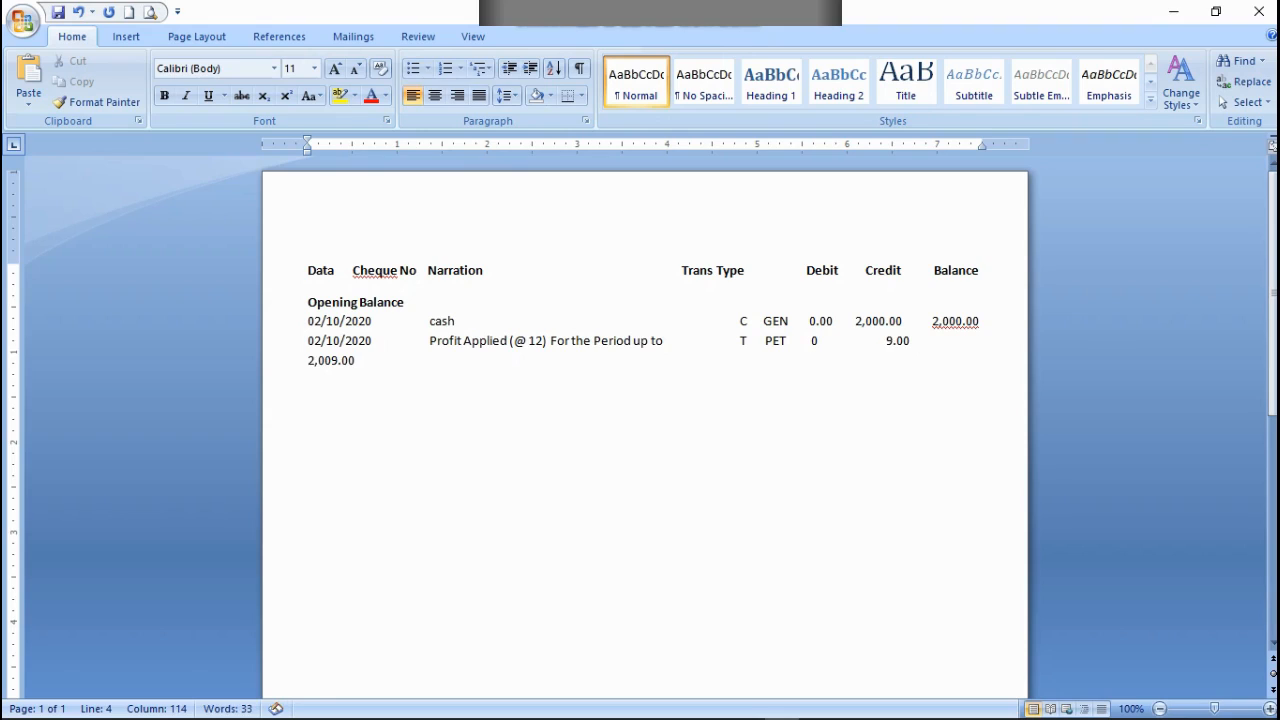
{"action": "left_click", "coordinate": [869, 344]}
{"action": "key", "text": "BackSpace"}
{"action": "key", "text": "BackSpace"}
{"action": "key", "text": "BackSpace"}
{"action": "key", "text": "BackSpace"}
{"action": "key", "text": "BackSpace"}
{"action": "key", "text": "BackSpace"}
{"action": "key", "text": "BackSpace"}
{"action": "key", "text": "BackSpace"}
{"action": "key", "text": "BackSpace"}
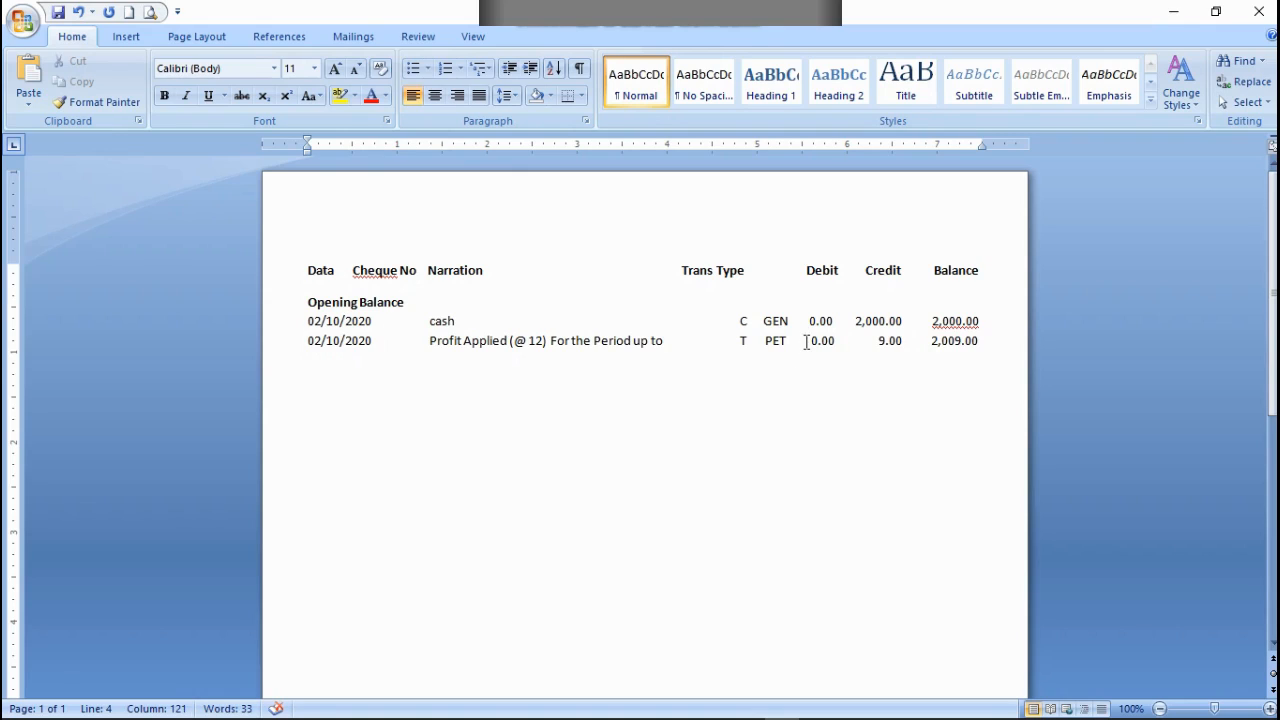
Step: Fine-tune the spacing before the debit, credit and balance in the Profit Applied row and before the cash row's balance
{"action": "left_click", "coordinate": [807, 340]}
{"action": "key", "text": "BackSpace"}
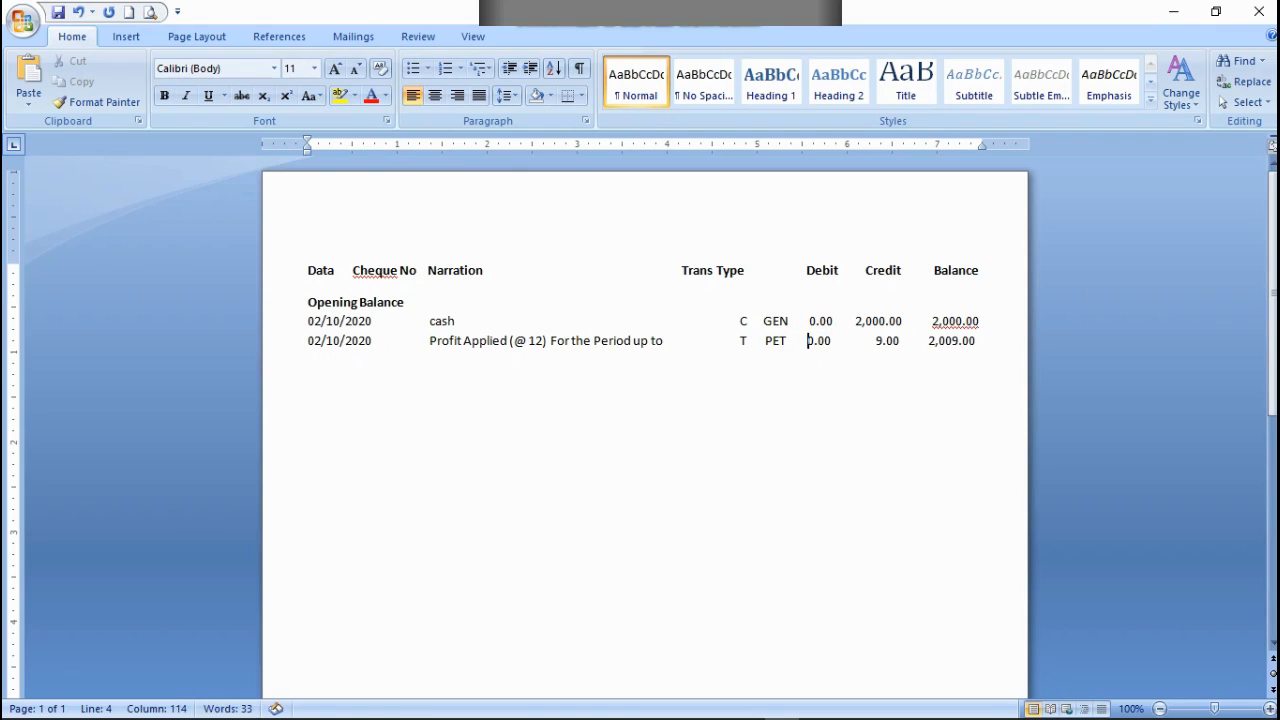
{"action": "left_click", "coordinate": [874, 341]}
{"action": "key", "text": "BackSpace"}
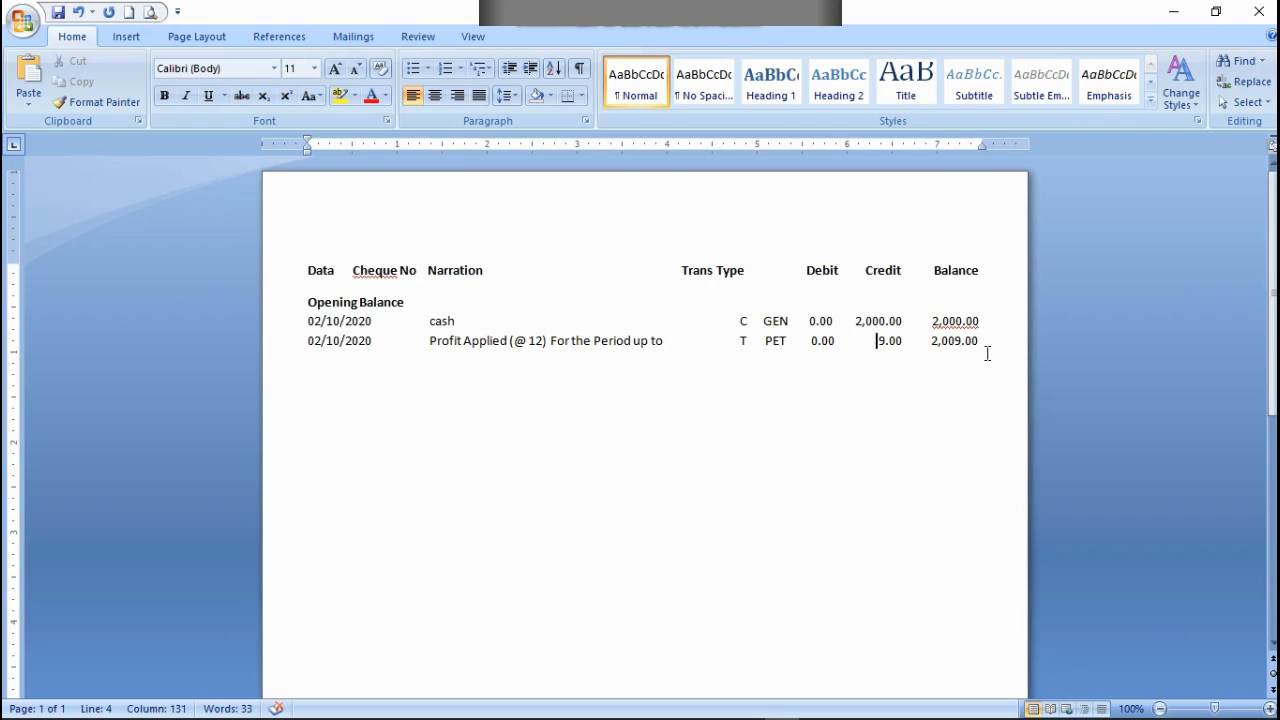
{"action": "left_click", "coordinate": [930, 341]}
{"action": "key", "text": "Tab"}
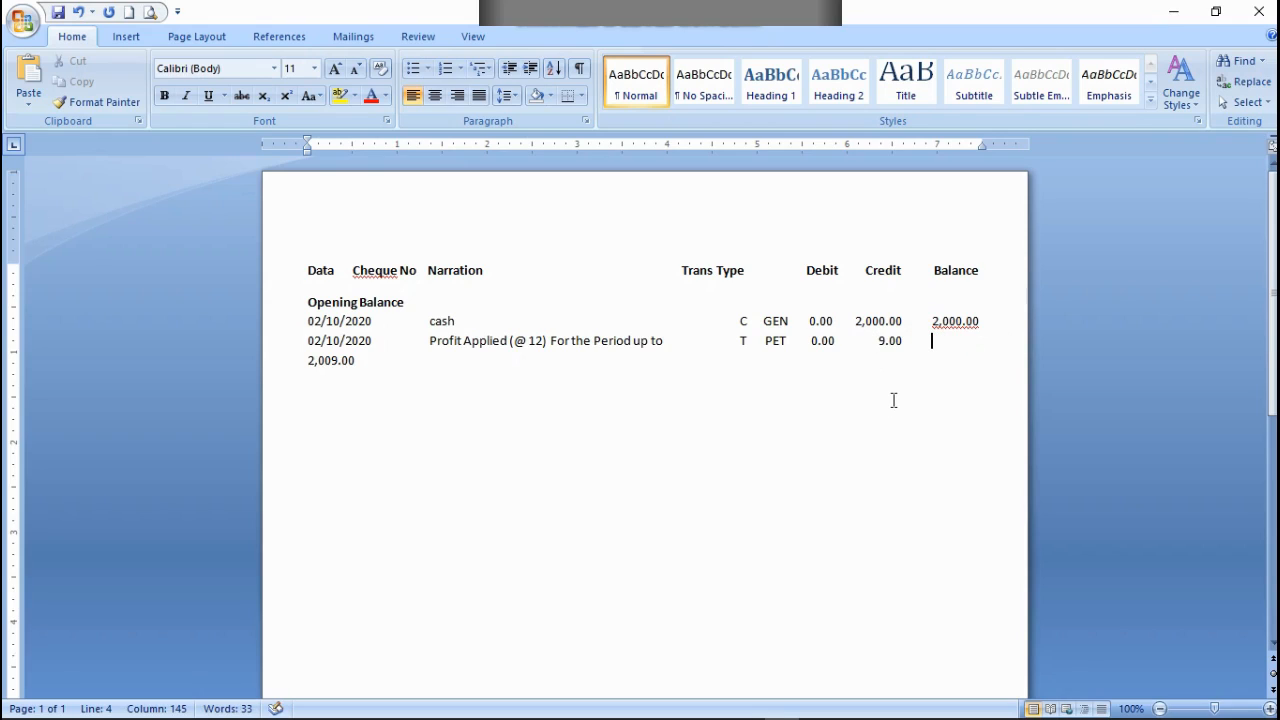
{"action": "key", "text": "BackSpace"}
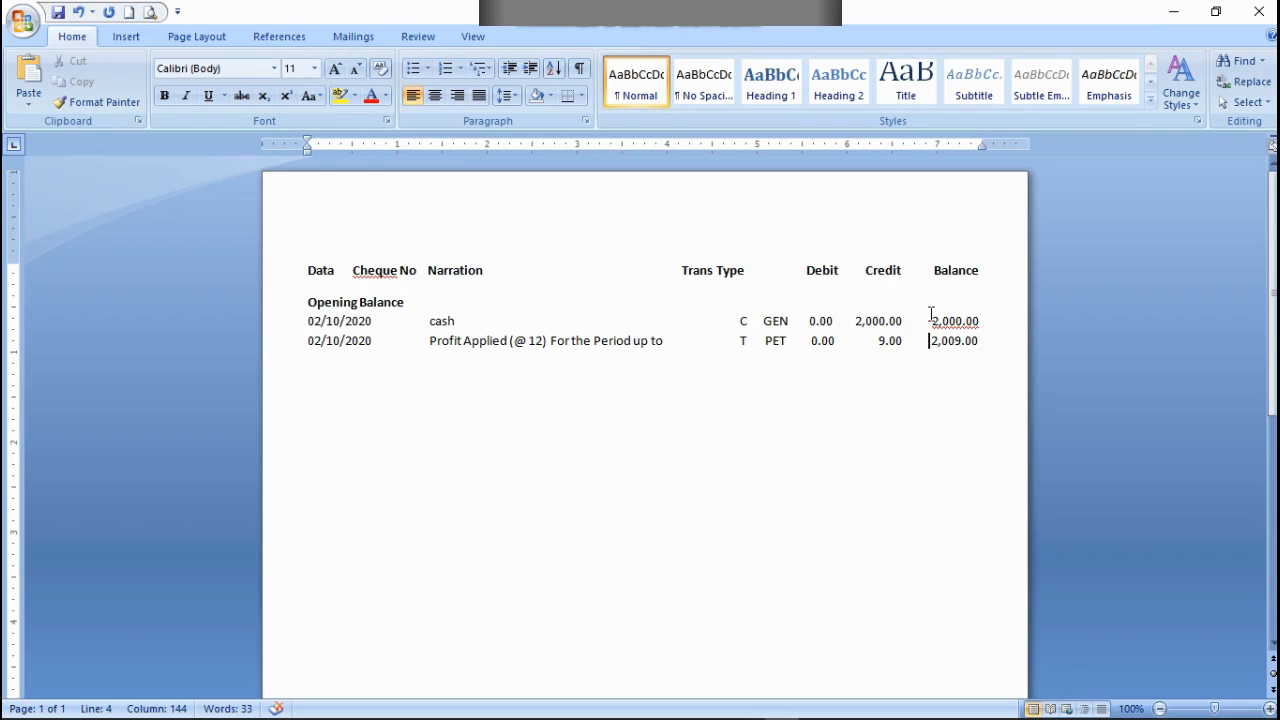
{"action": "left_click", "coordinate": [930, 320]}
{"action": "key", "text": "BackSpace"}
Step: Add left tab stops on the ruler just past the 7-inch mark
{"action": "left_click", "coordinate": [960, 145]}
{"action": "left_click", "coordinate": [960, 145]}
{"action": "left_click_drag", "start_coordinate": [963, 143], "coordinate": [971, 145]}
Step: Add 02-Oct2020 on a new line below the Profit Applied row
{"action": "key", "text": "Down"}
{"action": "key", "text": "End"}
{"action": "key", "text": "Return"}
{"action": "type", "text": "02-"}
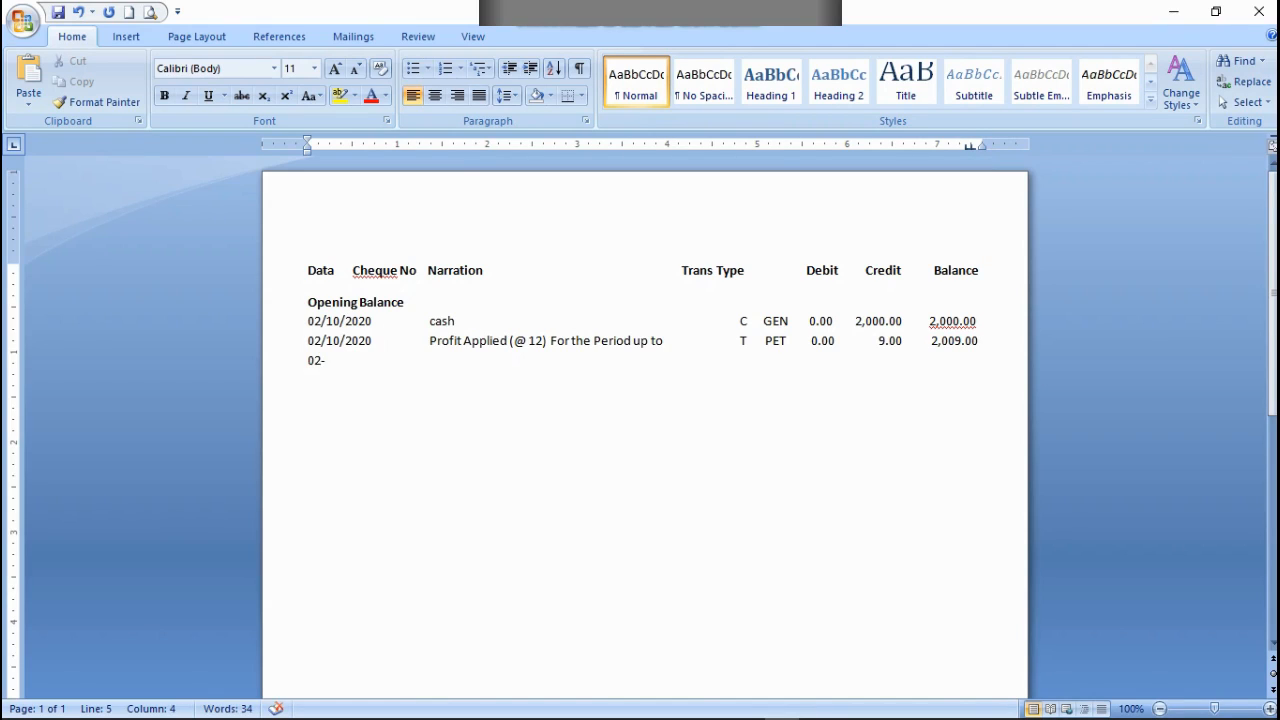
{"action": "type", "text": "Oct2020"}
Step: Insert a run of filler d letters before 02-Oct2020 to push the date under the Narration column
{"action": "key", "text": "Left"}
{"action": "key", "text": "Left"}
{"action": "key", "text": "Left"}
{"action": "key", "text": "Left"}
{"action": "key", "text": "Left"}
{"action": "key", "text": "Left"}
{"action": "key", "text": "Left"}
{"action": "key", "text": "Left"}
{"action": "key", "text": "Left"}
{"action": "key", "text": "Left"}
{"action": "key", "text": "Left"}
{"action": "key", "text": "Left"}
{"action": "key", "text": "Left"}
{"action": "key", "text": "Left"}
{"action": "type", "text": "ddddddddddddd"}
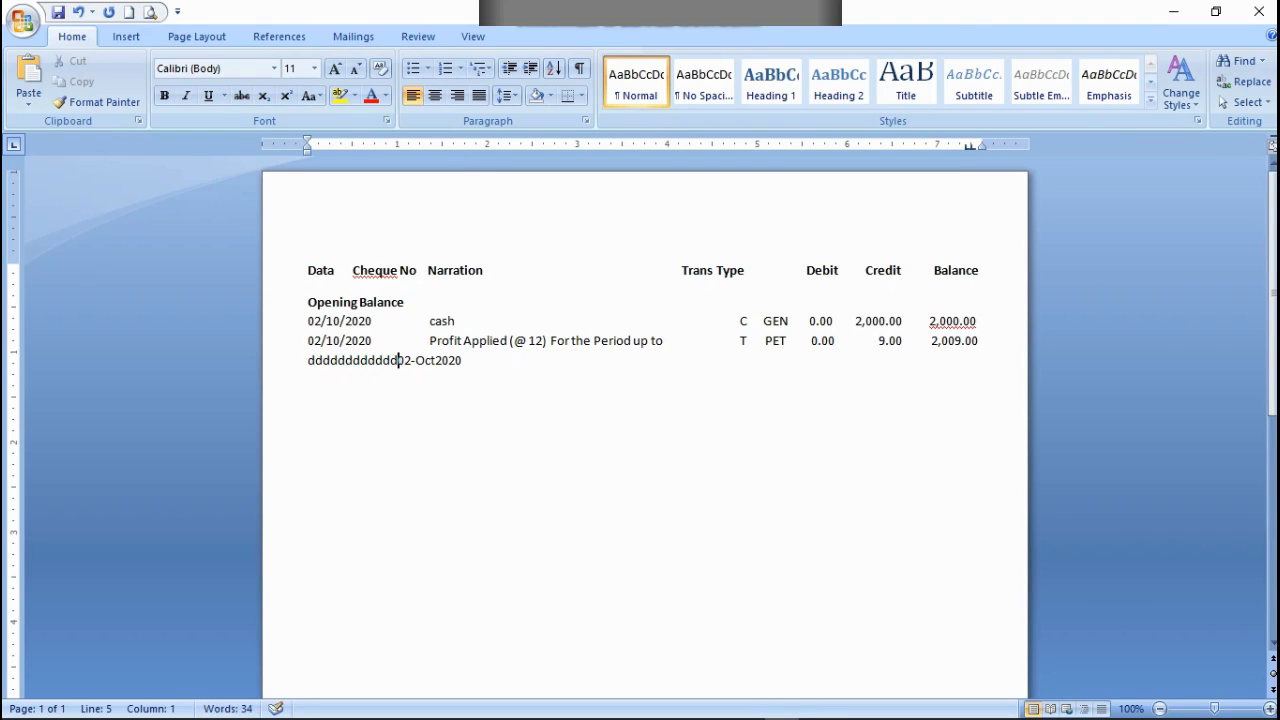
{"action": "type", "text": "dddd"}
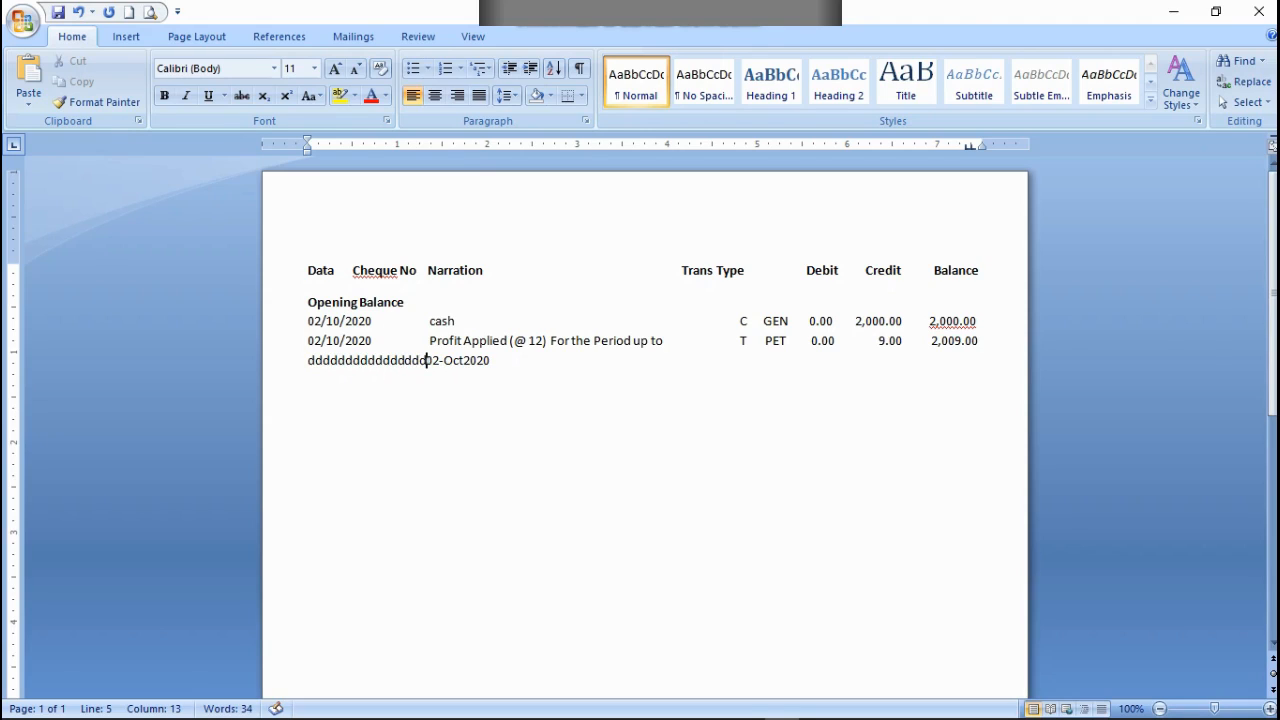
{"action": "type", "text": "d"}
{"action": "key", "text": "BackSpace"}
Step: Color the filler d letters white to hide them and add a space before 02-Oct2020 to align it with the narration
{"action": "left_click_drag", "start_coordinate": [427, 362], "coordinate": [309, 371]}
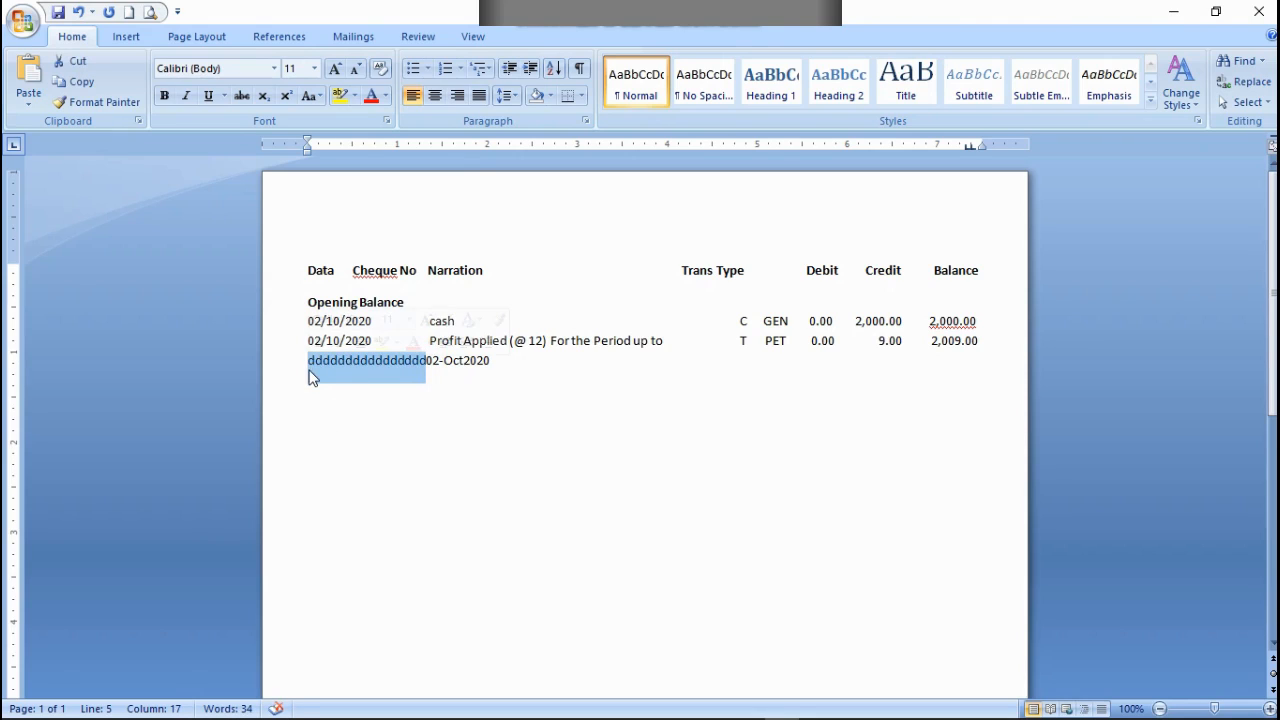
{"action": "left_click", "coordinate": [386, 96]}
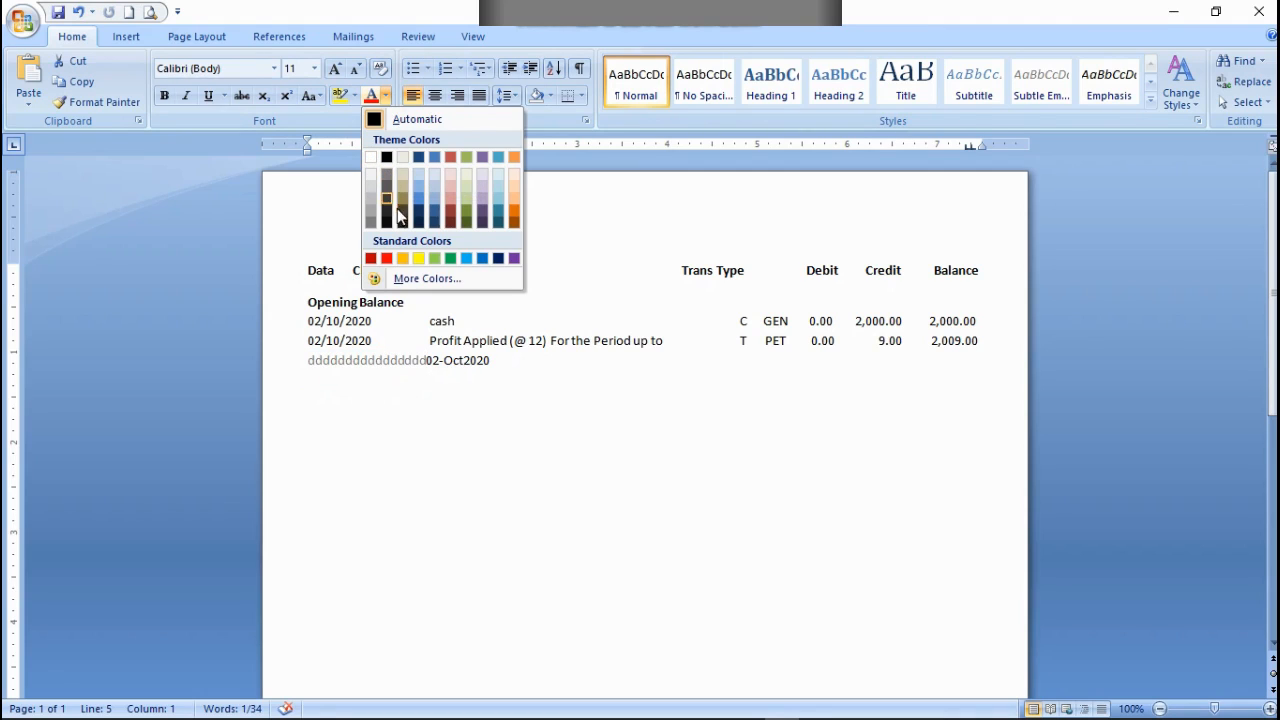
{"action": "left_click", "coordinate": [370, 160]}
{"action": "left_click", "coordinate": [476, 433]}
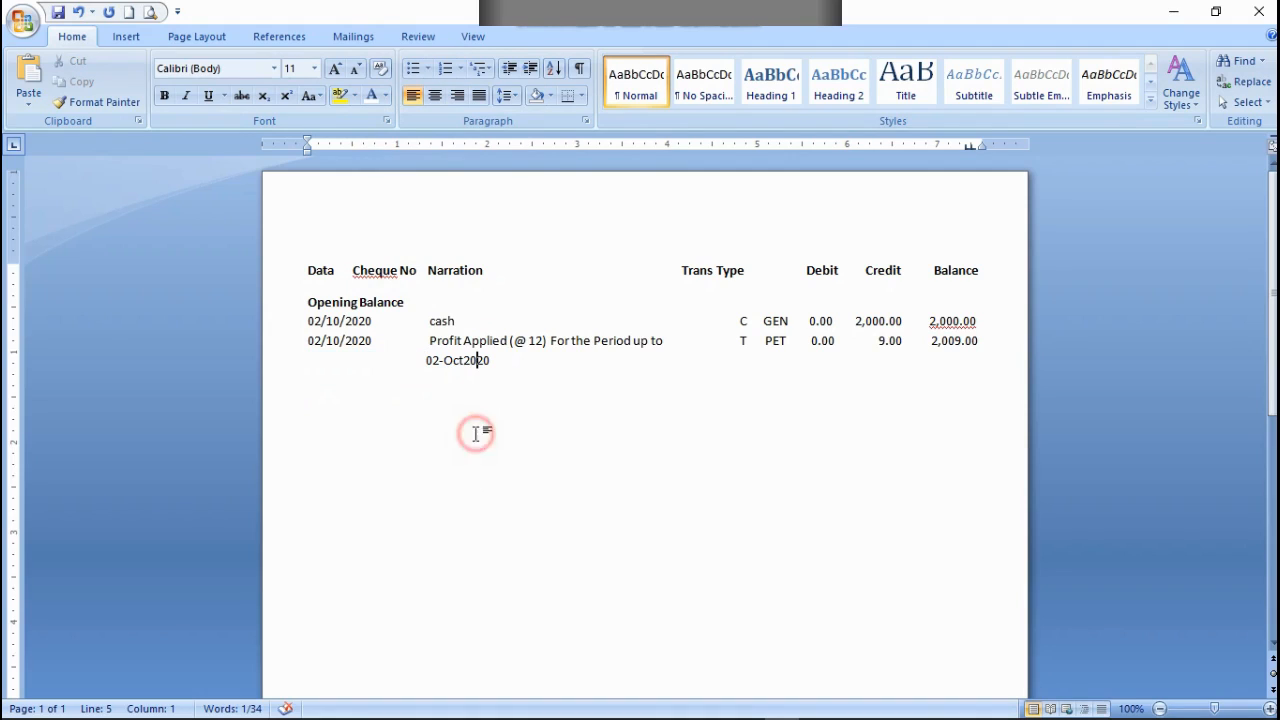
{"action": "left_click", "coordinate": [425, 360]}
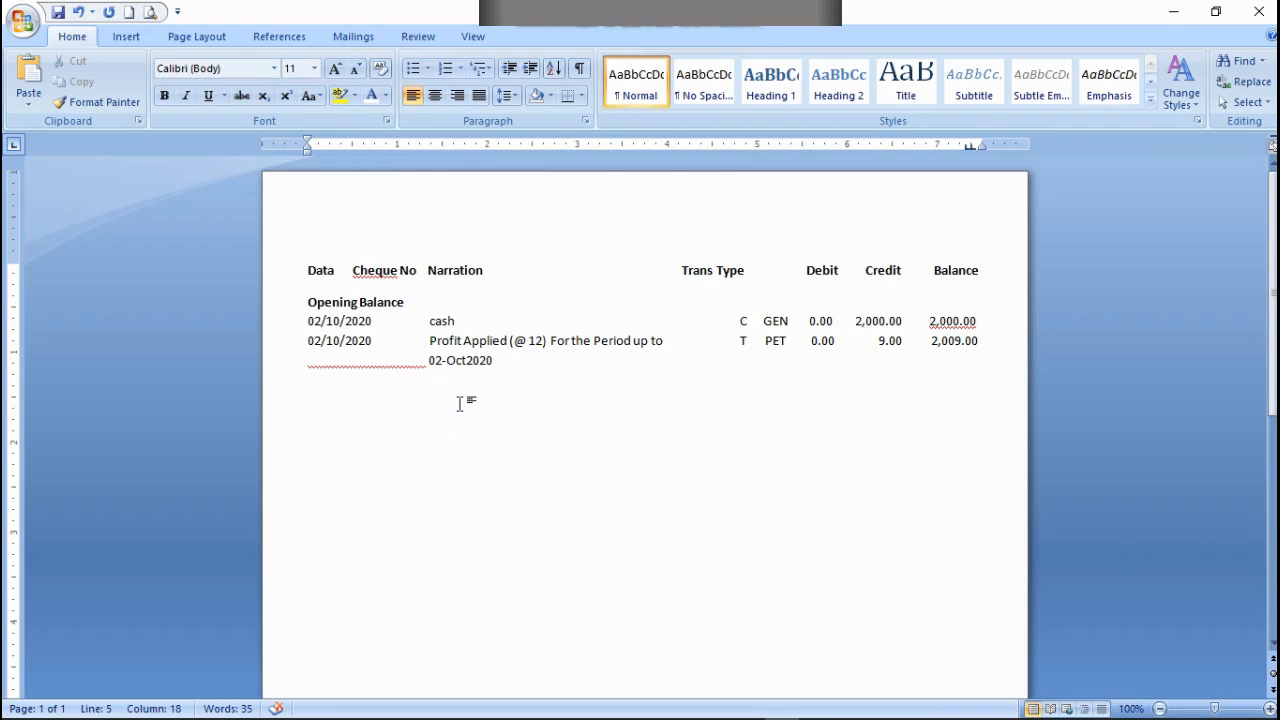
Step: Start a new transaction row below 02-Oct2020 with the date 02/10/2020
{"action": "key", "text": "End"}
{"action": "key", "text": "Return"}
{"action": "type", "text": "02/10/2020               Sou"}
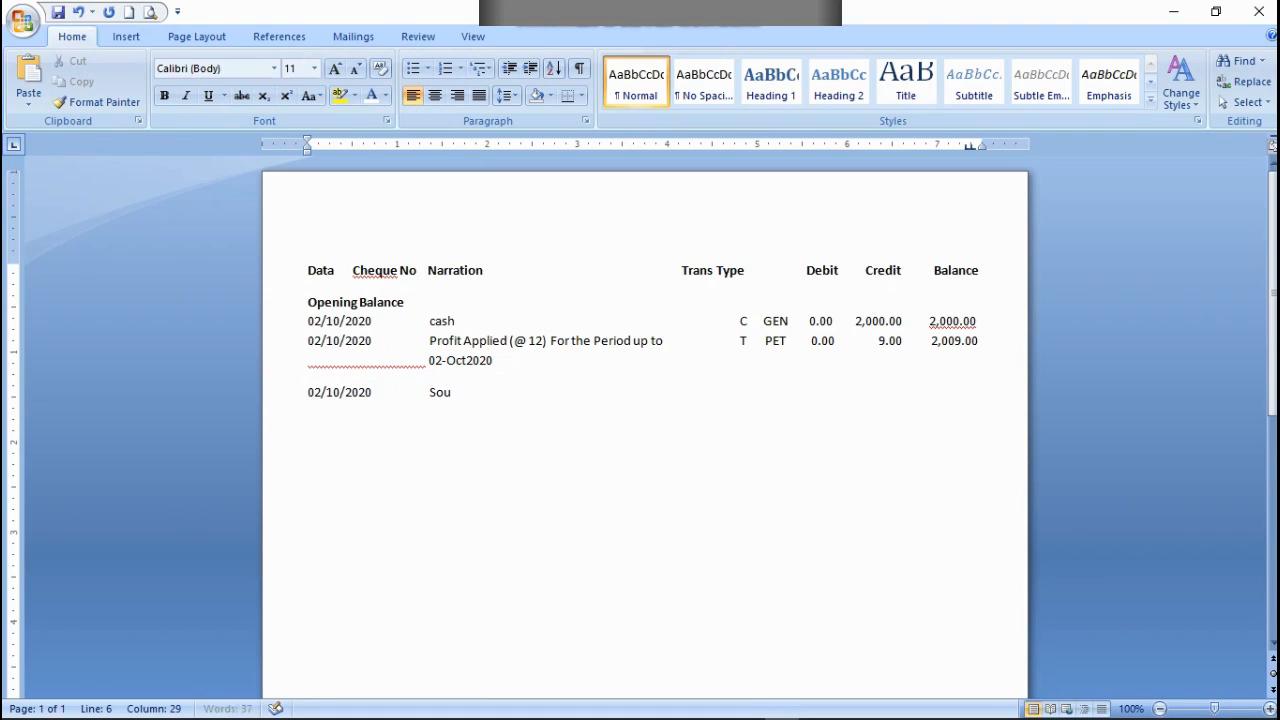
{"action": "type", "text": "rce tax on Pro"}
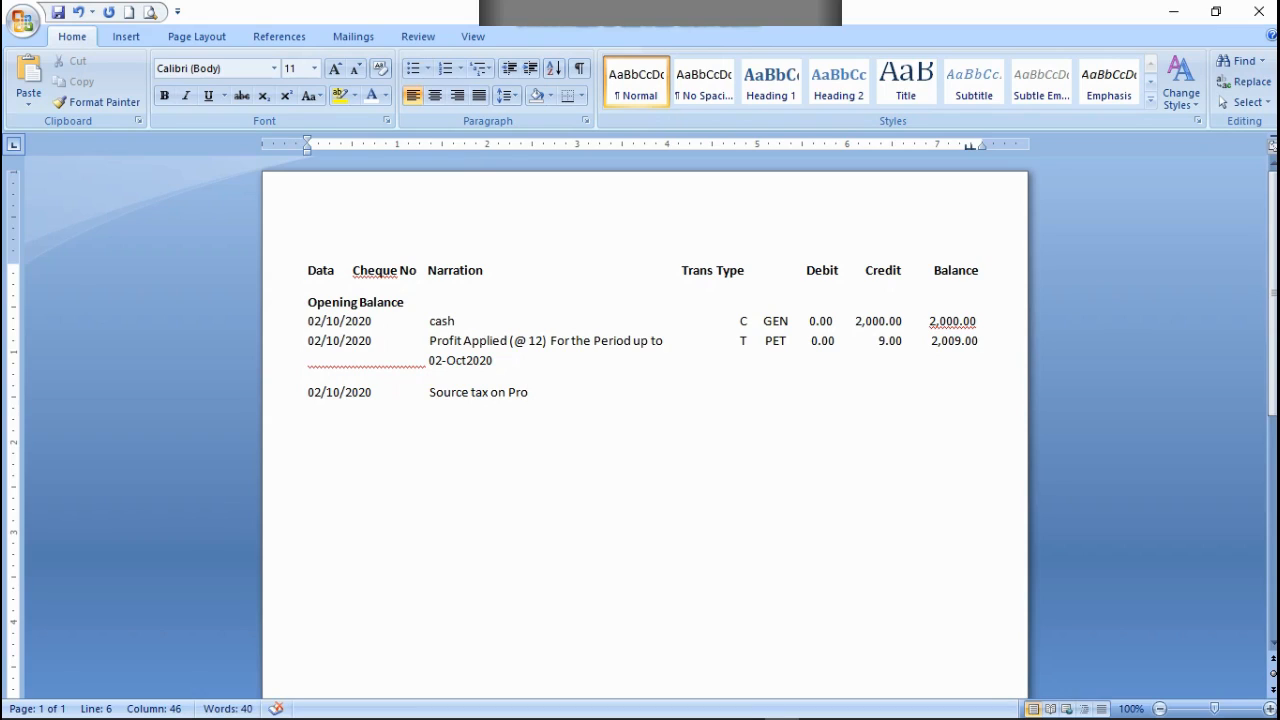
{"action": "type", "text": "fit on Dep"}
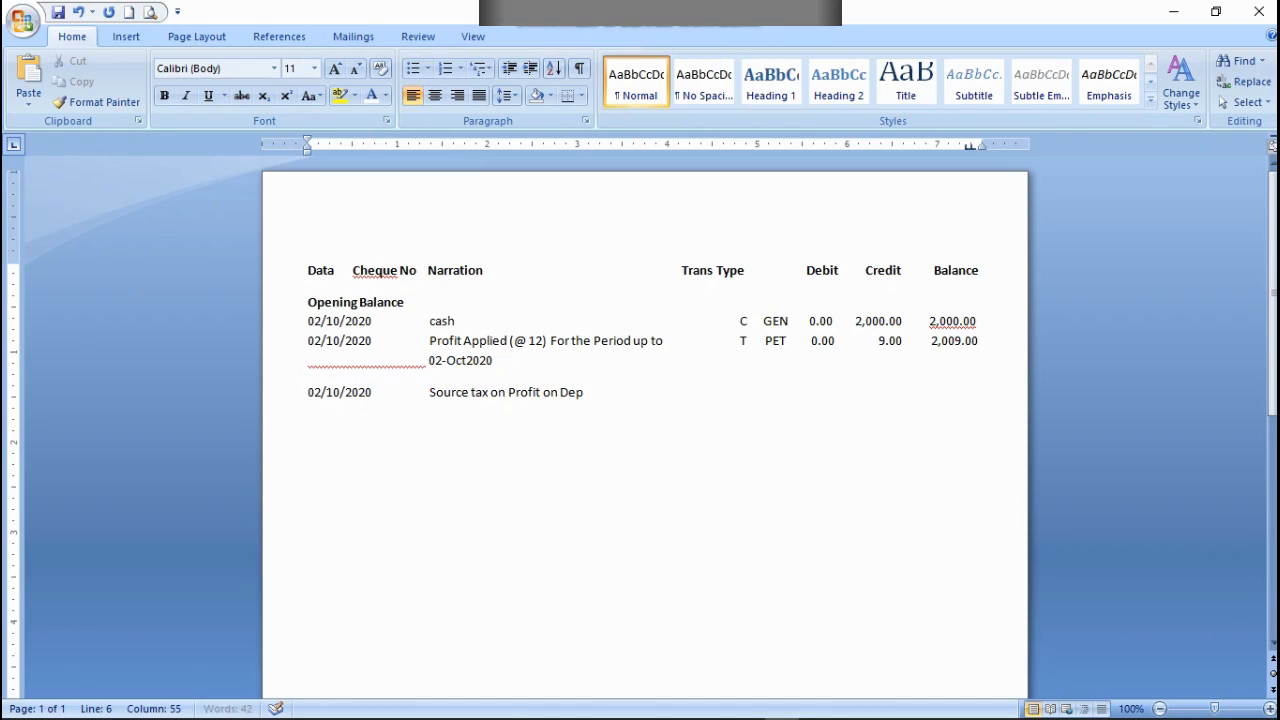
{"action": "type", "text": "osit deducted"}
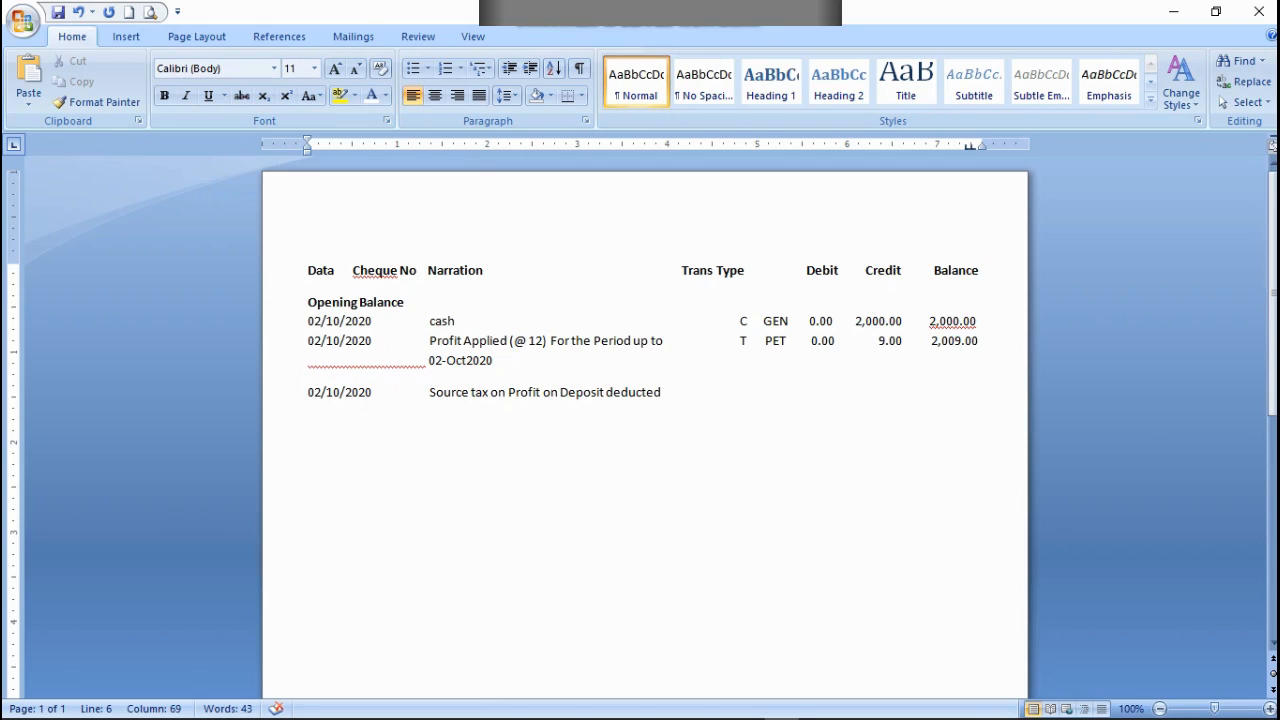
{"action": "type", "text": ".                T"}
Step: Widen the gap between T and PET in the Profit Applied row
{"action": "key", "text": "Up"}
{"action": "key", "text": "Up"}
{"action": "key", "text": "Right"}
{"action": "key", "text": "Right"}
{"action": "left_click", "coordinate": [754, 340]}
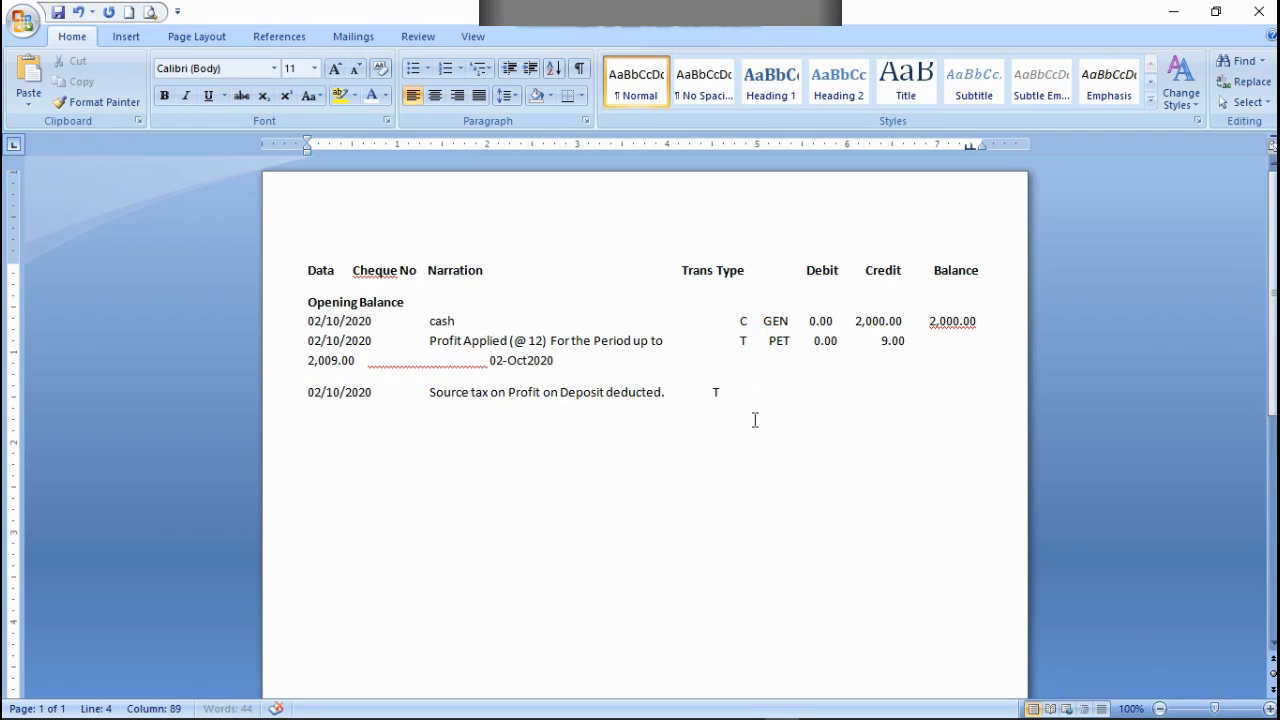
Step: Delete spaces before T in the Profit Applied row to move it left, bringing 2,009.00 back to that row
{"action": "left_click", "coordinate": [731, 340]}
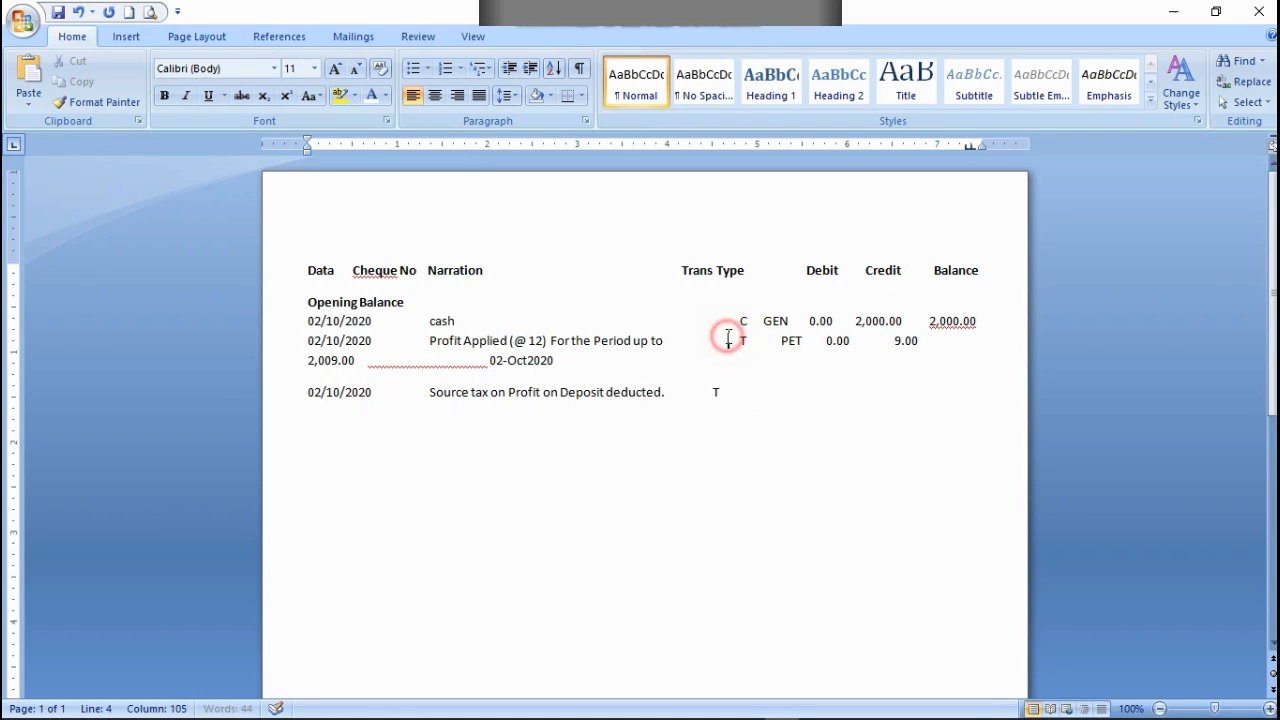
{"action": "key", "text": "BackSpace"}
{"action": "key", "text": "BackSpace"}
{"action": "key", "text": "BackSpace"}
{"action": "key", "text": "BackSpace"}
{"action": "key", "text": "BackSpace"}
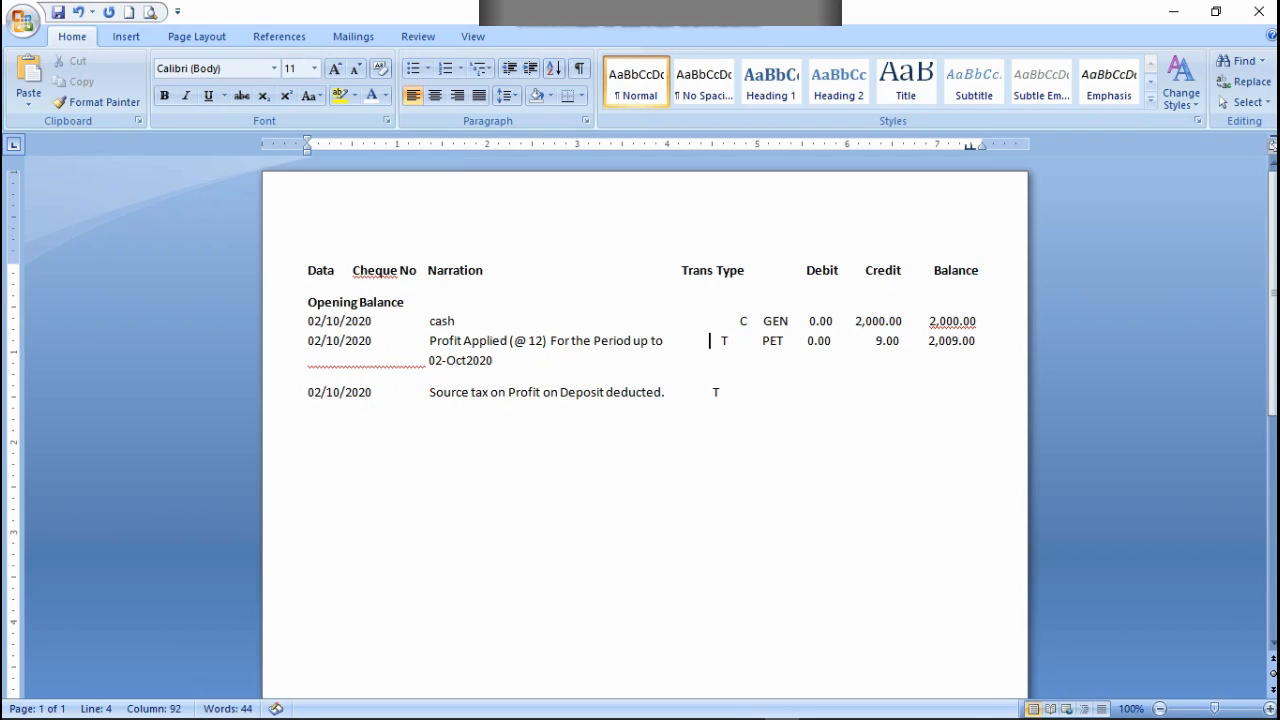
{"action": "key", "text": "BackSpace"}
{"action": "key", "text": "BackSpace"}
{"action": "key", "text": "BackSpace"}
{"action": "key", "text": "BackSpace"}
{"action": "key", "text": "BackSpace"}
{"action": "key", "text": "BackSpace"}
{"action": "key", "text": "BackSpace"}
{"action": "key", "text": "BackSpace"}
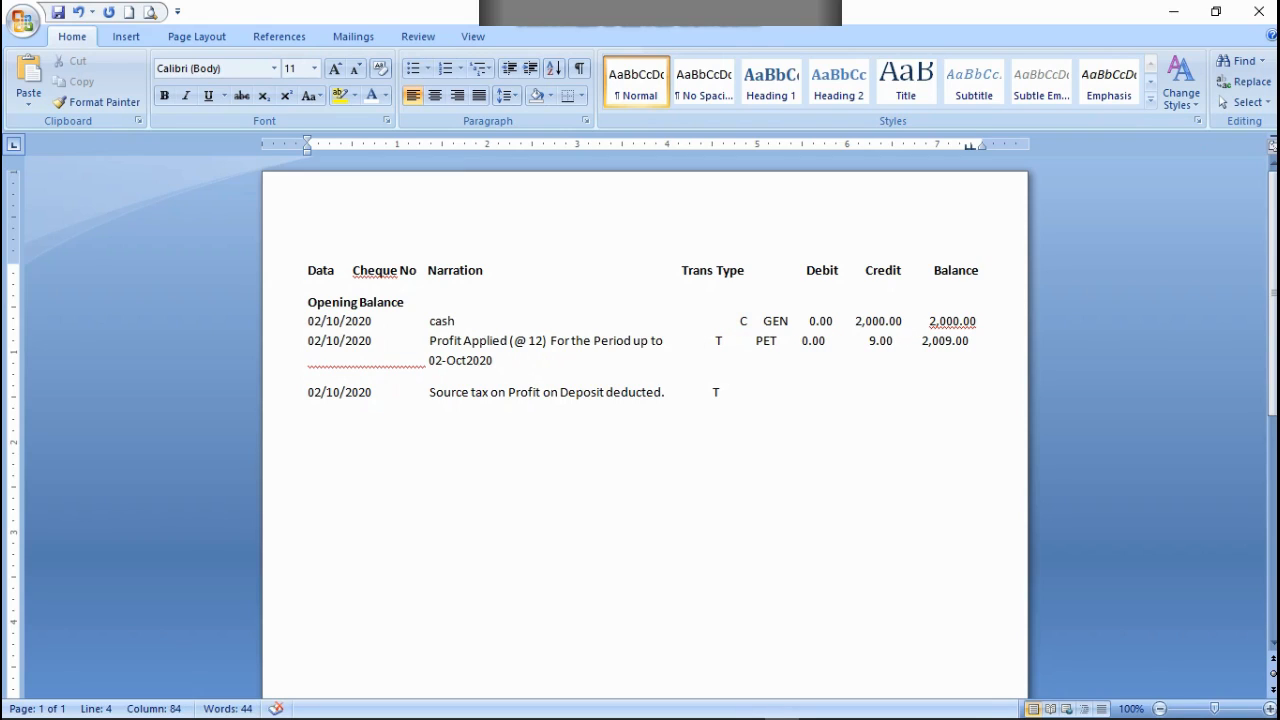
{"action": "key", "text": "BackSpace"}
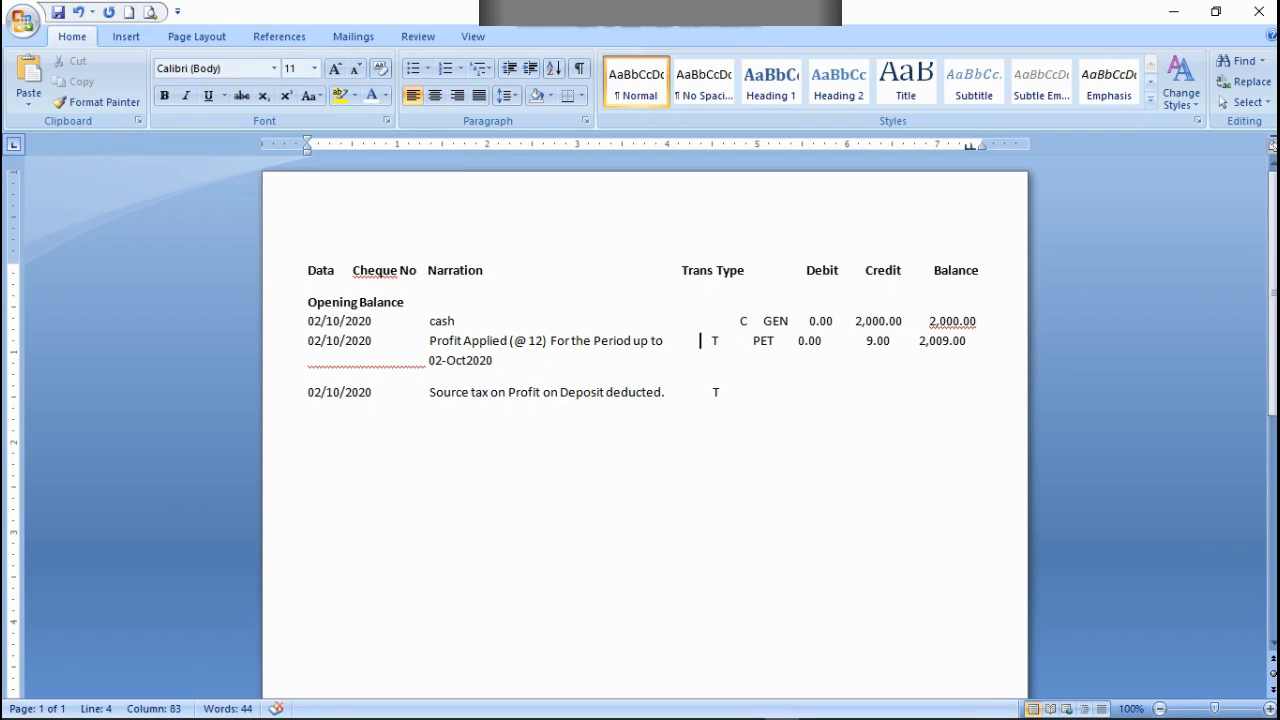
{"action": "key", "text": "BackSpace"}
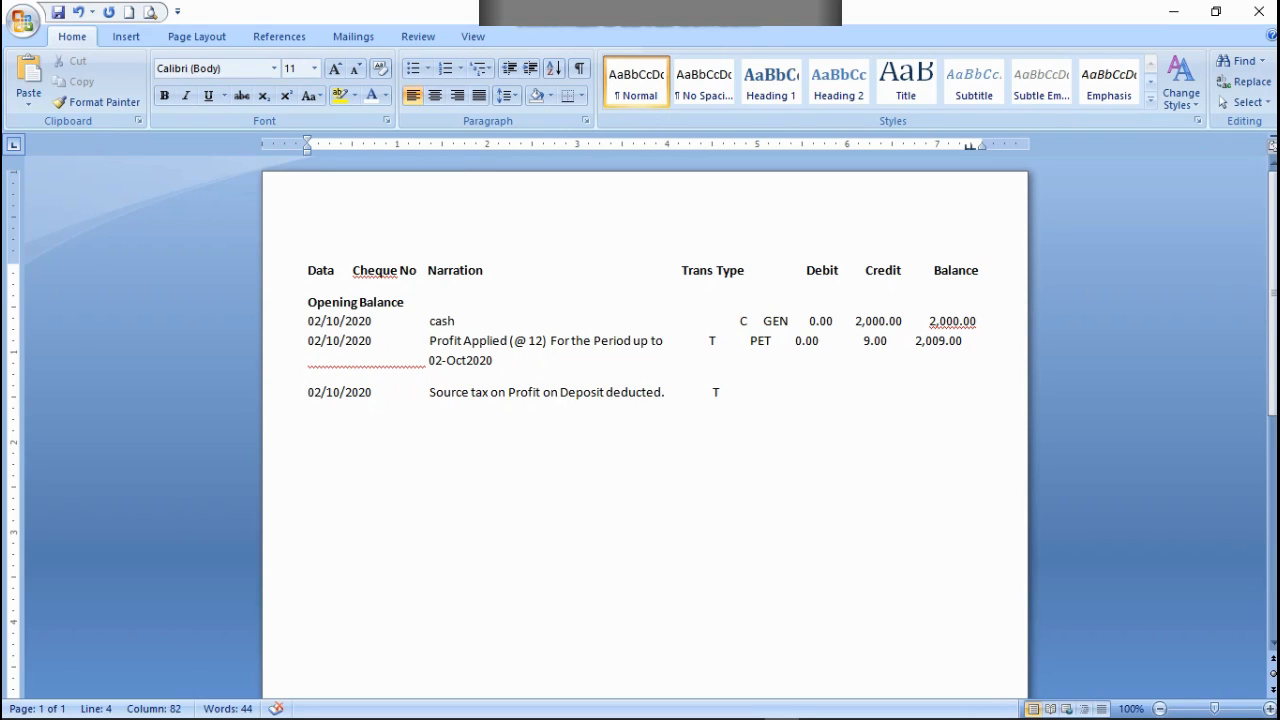
Step: Remove a space before T in the Source tax row to align it with the T above
{"action": "key", "text": "Down"}
{"action": "key", "text": "Down"}
{"action": "key", "text": "Right"}
Step: Delete spaces before C in the cash row to align it with the T entries below
{"action": "key", "text": "Right"}
{"action": "key", "text": "BackSpace"}
{"action": "key", "text": "Up"}
{"action": "key", "text": "Up"}
{"action": "key", "text": "Up"}
{"action": "key", "text": "Right"}
{"action": "key", "text": "Right"}
{"action": "key", "text": "Right"}
{"action": "key", "text": "Right"}
{"action": "key", "text": "Right"}
{"action": "key", "text": "BackSpace"}
{"action": "key", "text": "BackSpace"}
{"action": "key", "text": "BackSpace"}
{"action": "key", "text": "BackSpace"}
{"action": "key", "text": "BackSpace"}
{"action": "key", "text": "BackSpace"}
{"action": "key", "text": "BackSpace"}
{"action": "key", "text": "BackSpace"}
{"action": "key", "text": "BackSpace"}
{"action": "key", "text": "BackSpace"}
{"action": "key", "text": "BackSpace"}
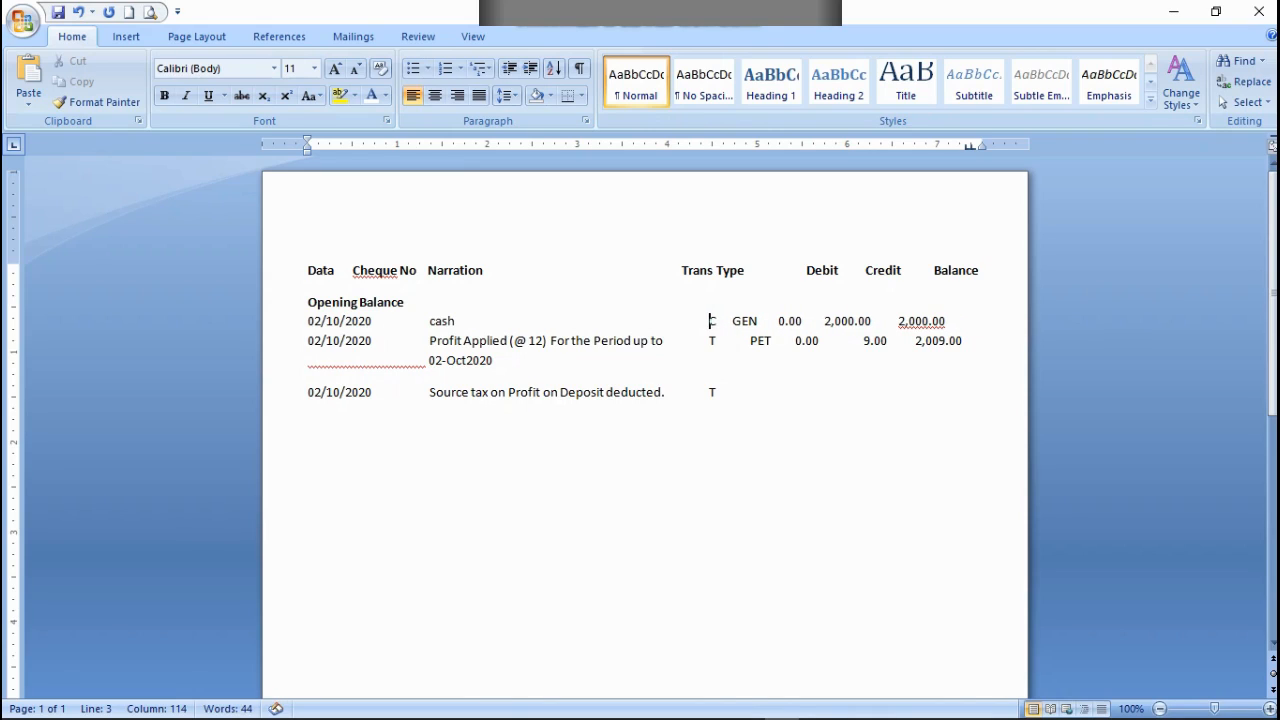
Step: Widen the gaps before GEN in the cash row and PET in the Profit Applied row so the two codes line up
{"action": "key", "text": "Right"}
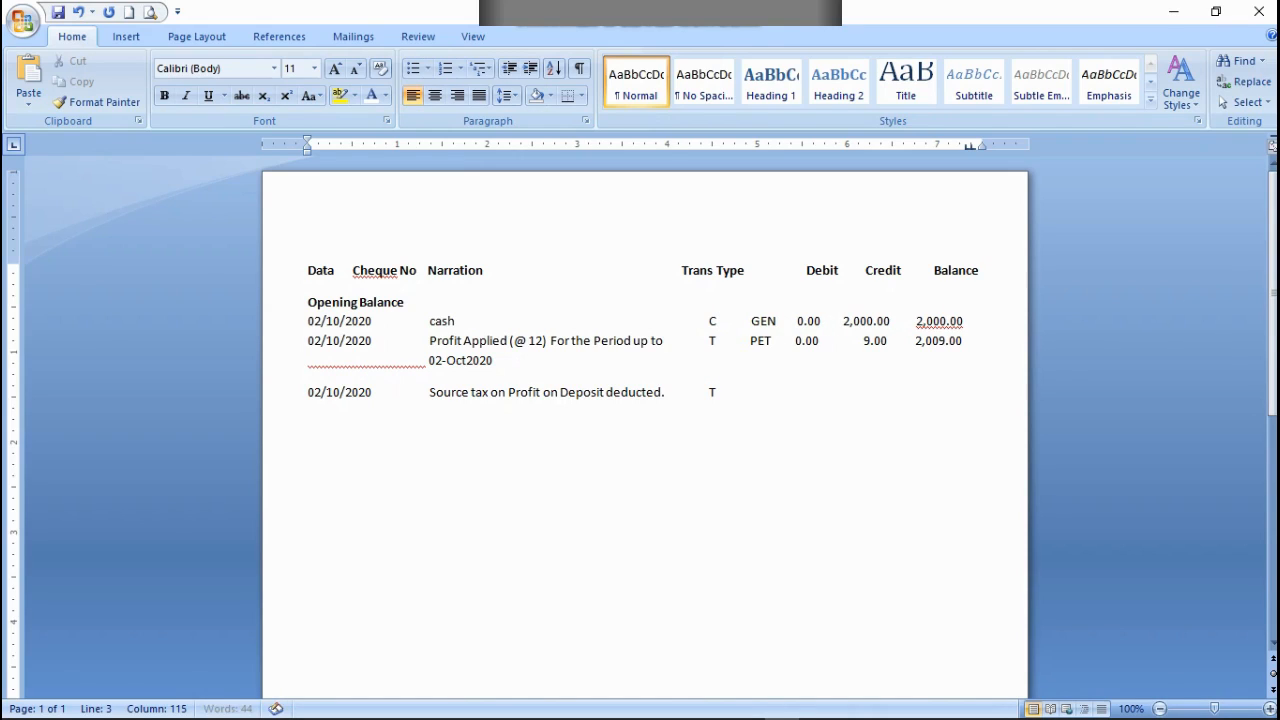
{"action": "key", "text": "BackSpace"}
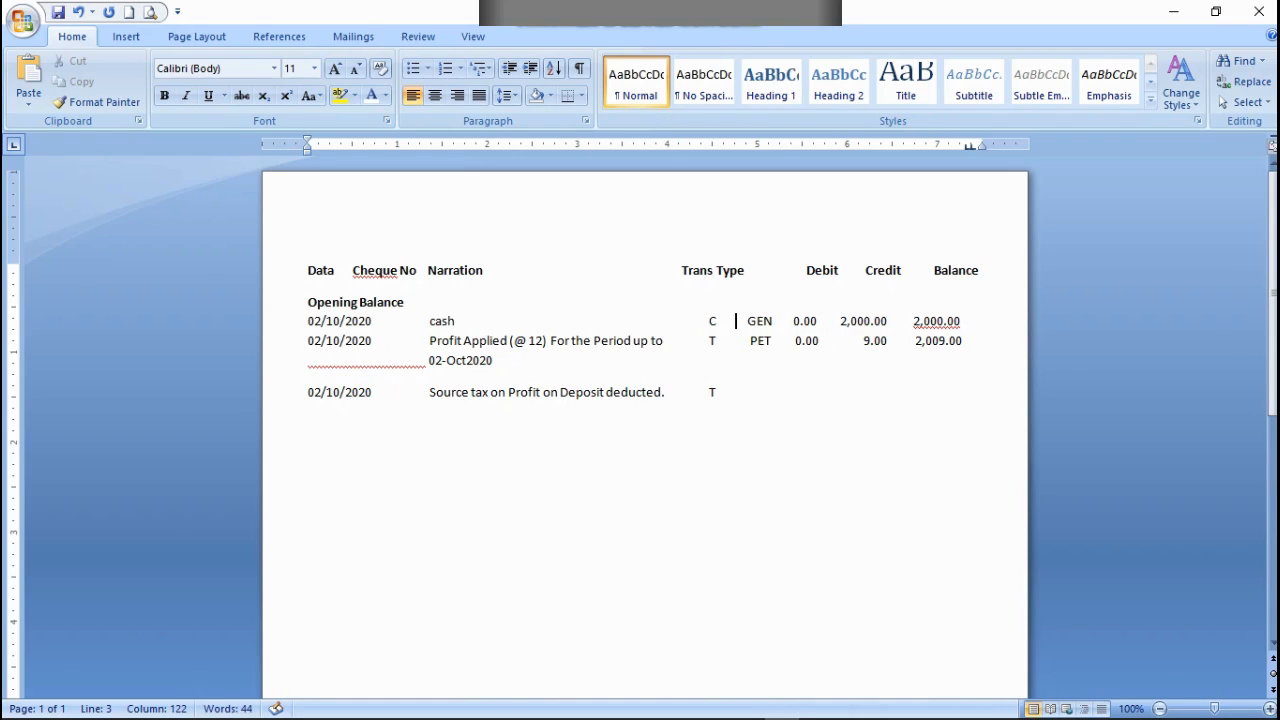
{"action": "left_click", "coordinate": [722, 392]}
{"action": "left_click", "coordinate": [746, 321]}
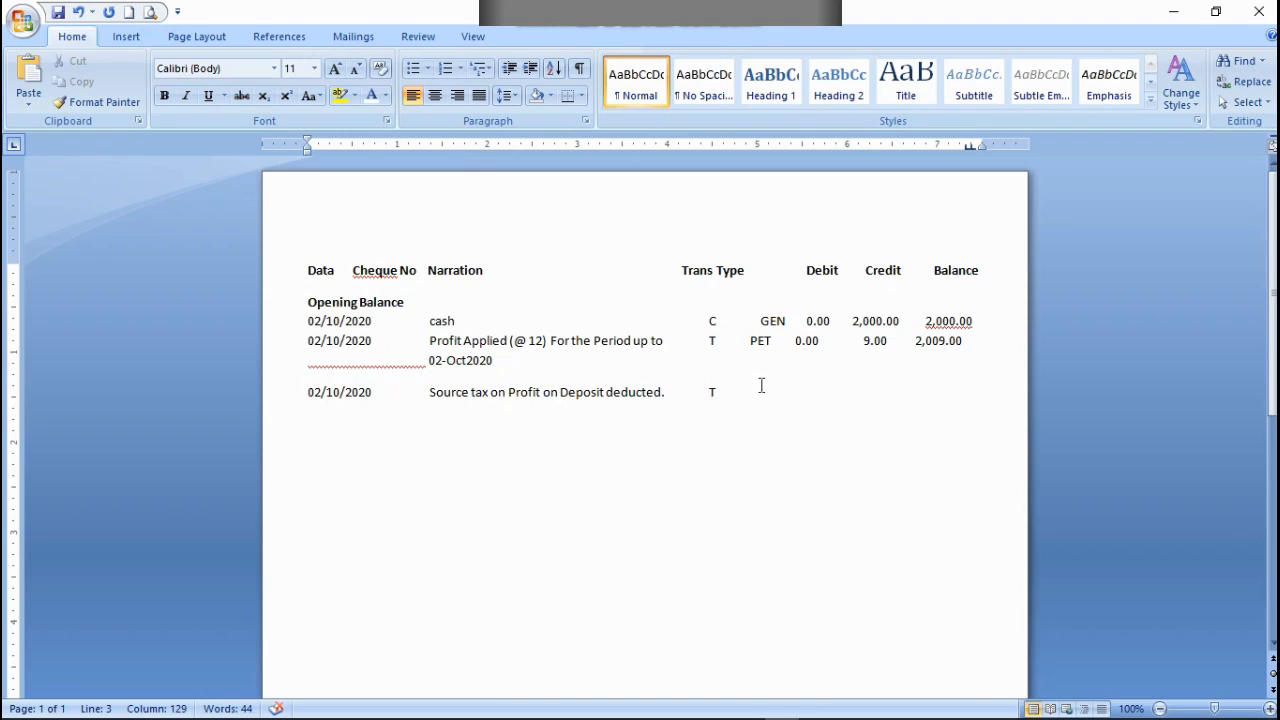
{"action": "left_click", "coordinate": [742, 341]}
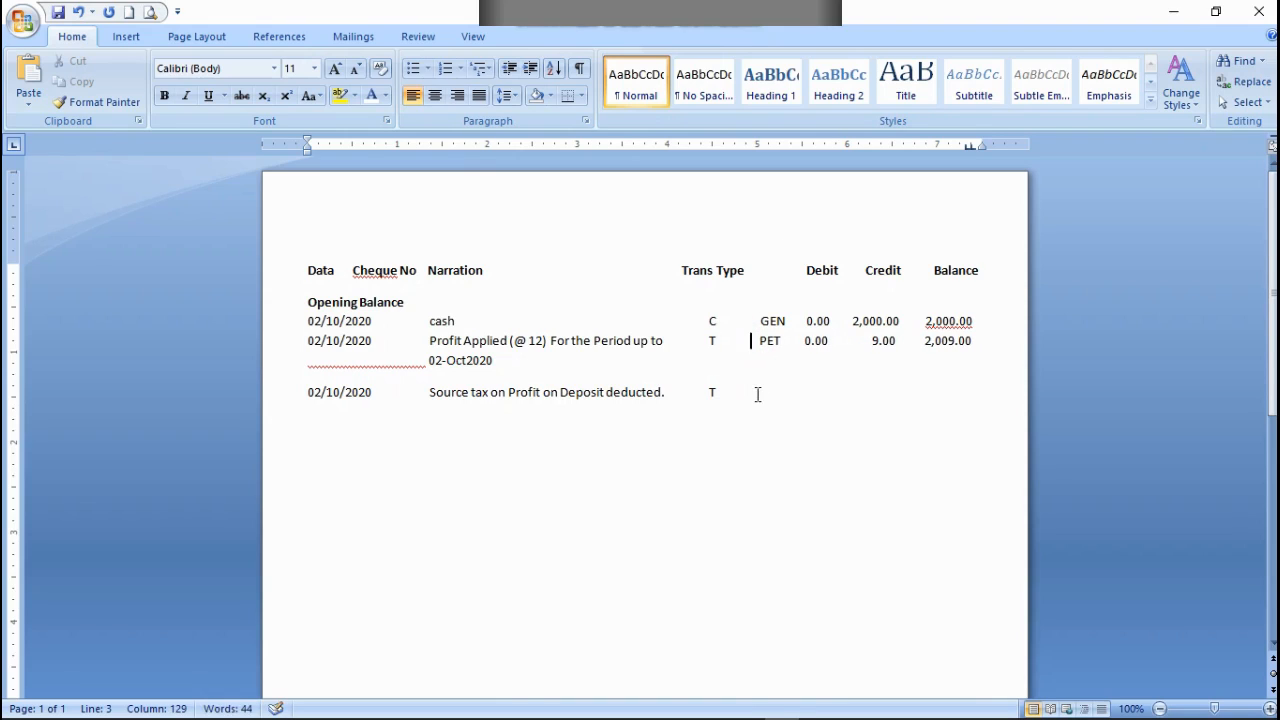
Step: Enter the code CHG after T in the Source tax row, aligned under PET
{"action": "left_click", "coordinate": [751, 391]}
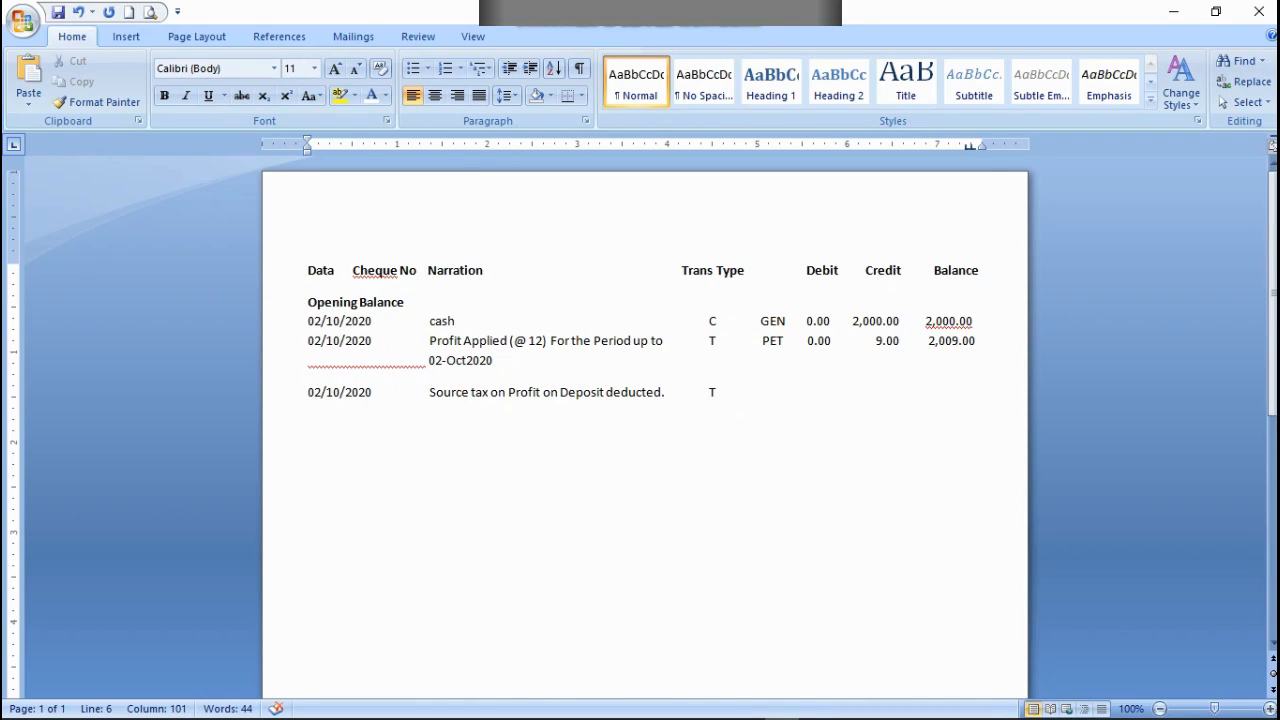
{"action": "type", "text": "CHG"}
{"action": "key", "text": "Left"}
{"action": "key", "text": "Left"}
{"action": "key", "text": "Left"}
{"action": "key", "text": "BackSpace"}
{"action": "key", "text": "End"}
Step: Complete the Source tax row with debit 1.60, credit 0.00 and balance 2,007.40, spaced under their headings
{"action": "type", "text": "CHG      1.60              0.00         2,007"}
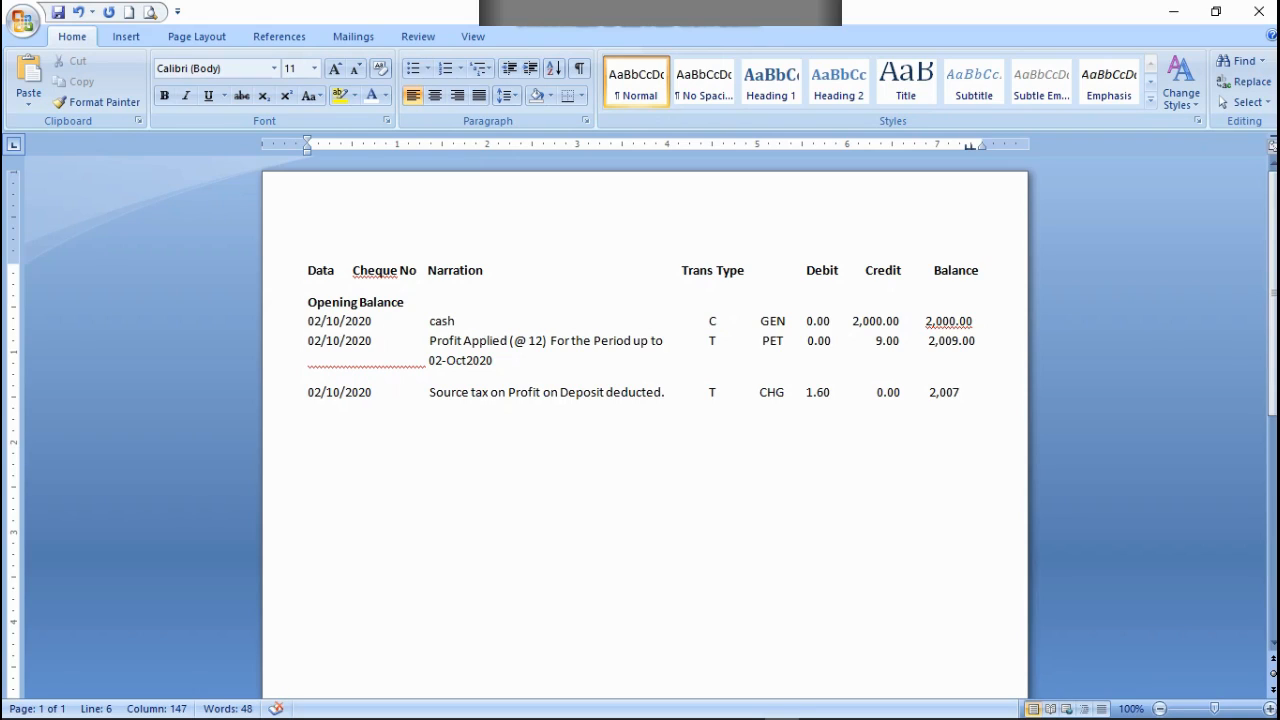
{"action": "type", "text": ".00"}
{"action": "key", "text": "BackSpace"}
{"action": "key", "text": "BackSpace"}
{"action": "type", "text": "40"}
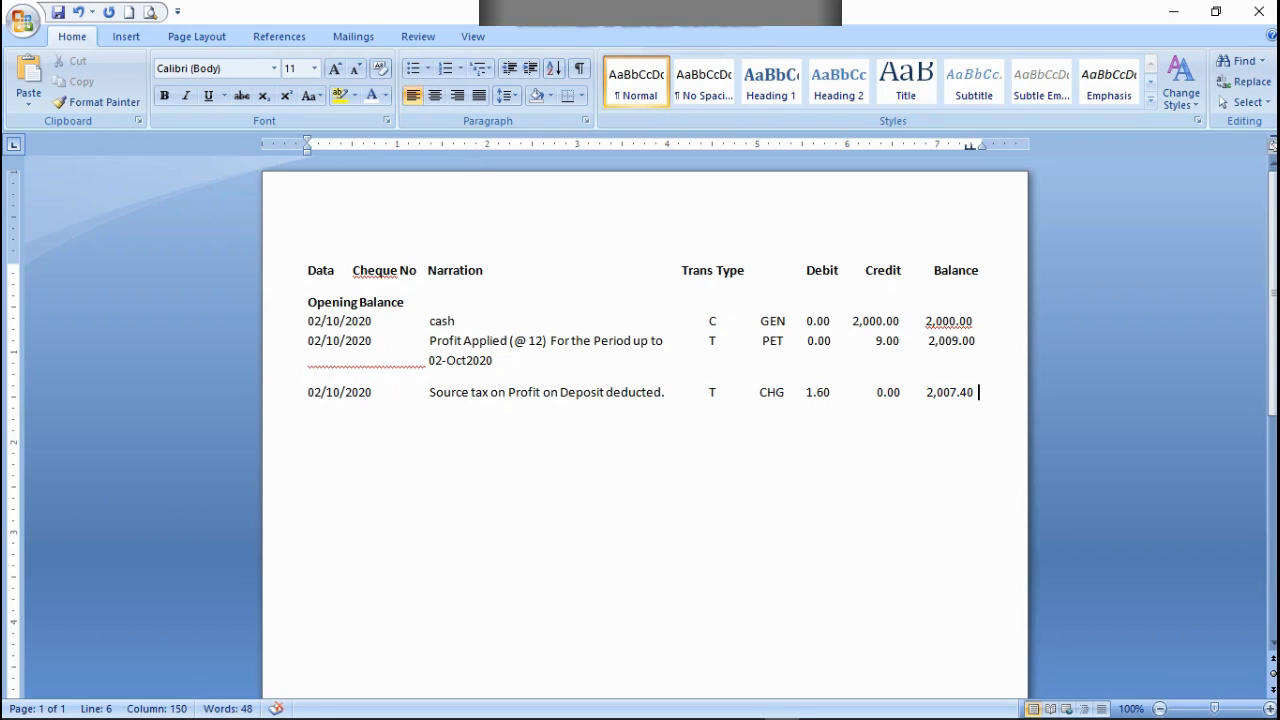
Step: Start a new row dated 05/10/2020 with "Snt.Inst#" aligned under Narration
{"action": "key", "text": "Return"}
{"action": "type", "text": "05"}
{"action": "type", "text": "/"}
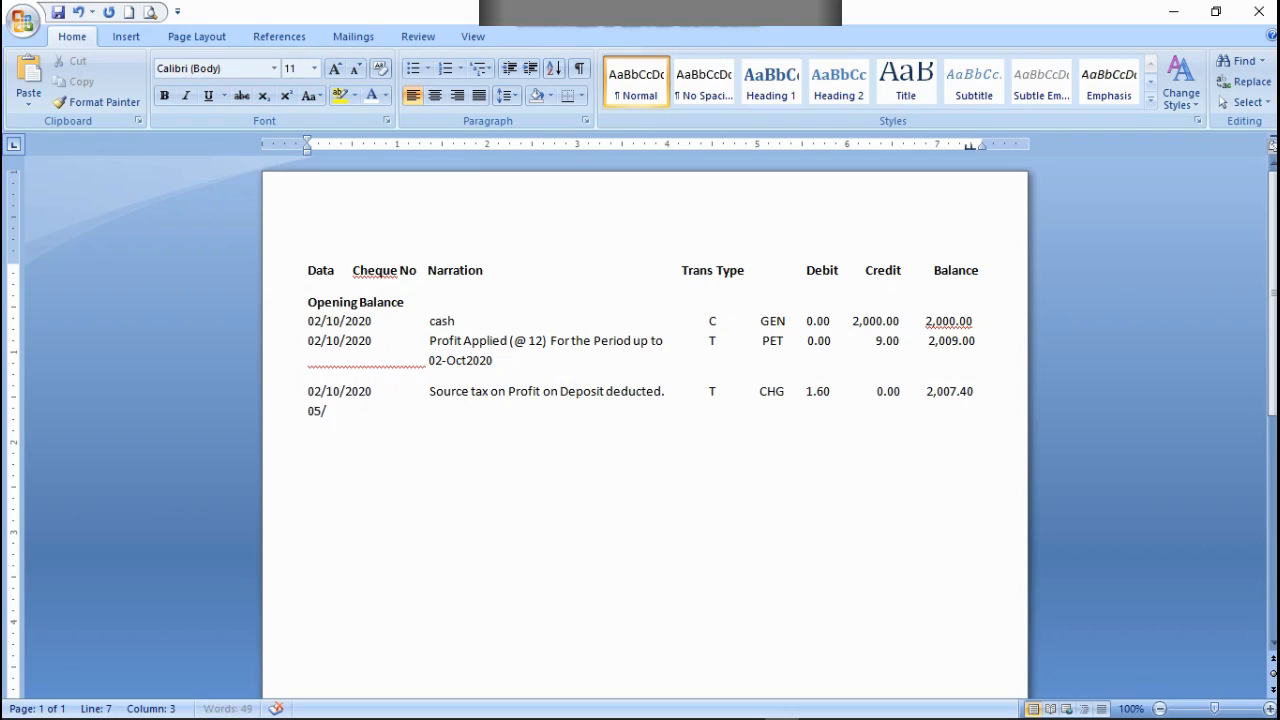
{"action": "type", "text": "10/2020                 Snt.Ins"}
{"action": "type", "text": " #"}
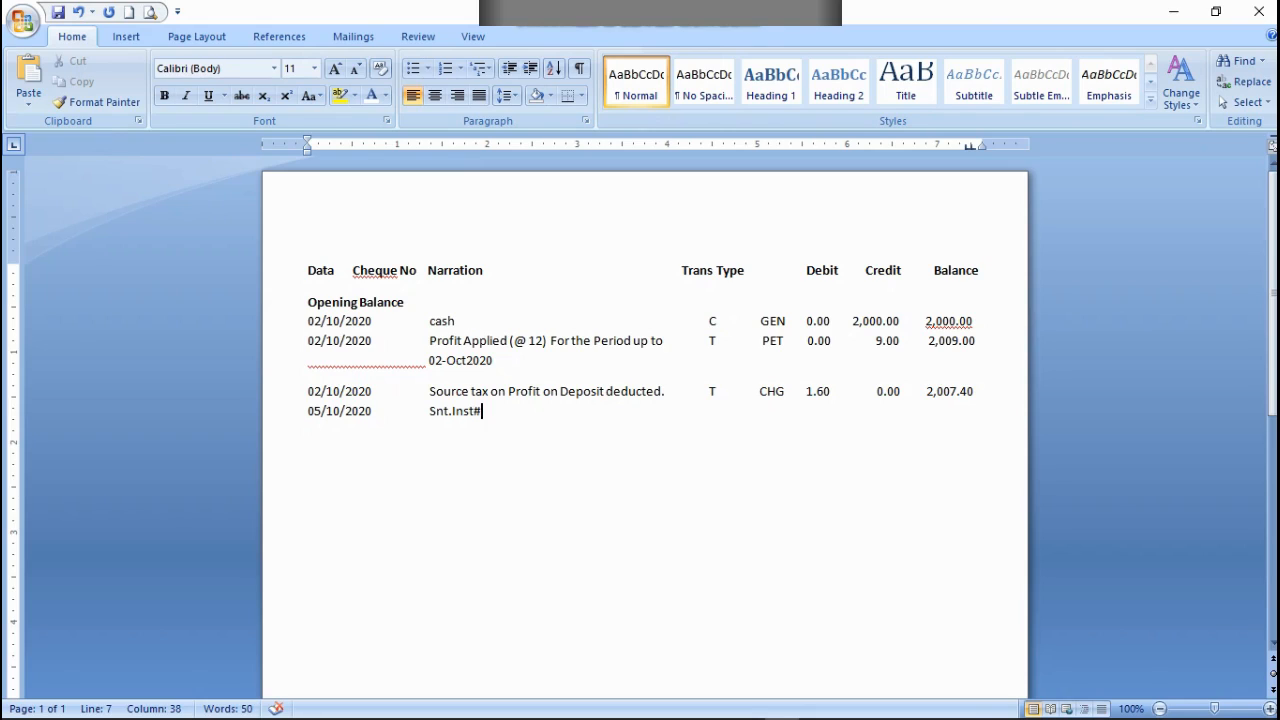
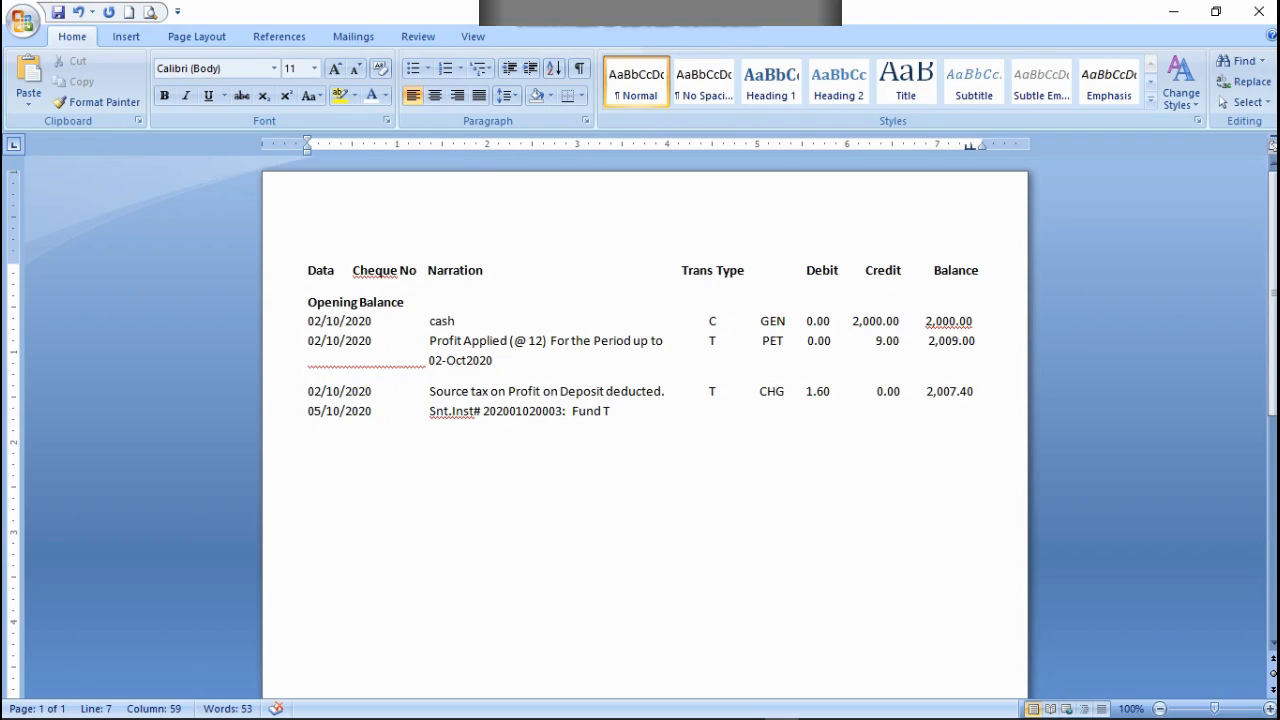
{"action": "type", "text": "r"}
{"action": "type", "text": "f"}
Step: Complete the 05/10/2020 narration with the instruction number followed by ": Fund Trf.(Cr.)"
{"action": "type", "text": "Trf.("}
{"action": "type", "text": "C"}
{"action": "type", "text": "r"}
{"action": "type", "text": "."}
{"action": "type", "text": ")"}
{"action": "type", "text": "                    T"}
Step: Enter the codes T and GEN in the 05/10/2020 row, aligned with the codes above
{"action": "key", "text": "BackSpace"}
{"action": "type", "text": "GEN"}
{"action": "key", "text": "Left"}
{"action": "key", "text": "Left"}
{"action": "key", "text": "Left"}
{"action": "key", "text": "BackSpace"}
{"action": "key", "text": "Right"}
{"action": "key", "text": "Right"}
{"action": "key", "text": "Right"}
Step: Enter 5,000.00 after GEN and shift it to end under Debit, using ruler tab stops near 5.9 inches as a guide
{"action": "type", "text": "5,"}
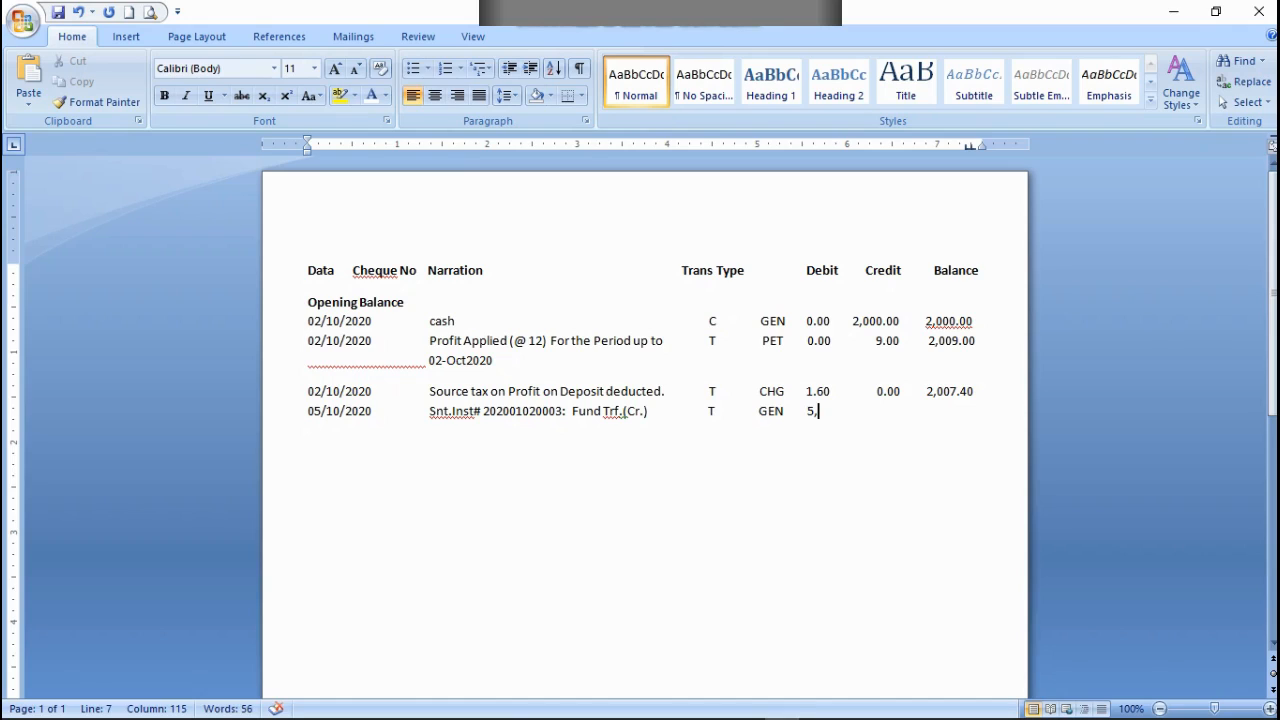
{"action": "type", "text": "000.00"}
{"action": "left_click", "coordinate": [838, 145]}
{"action": "left_click_drag", "start_coordinate": [847, 146], "coordinate": [836, 144]}
{"action": "left_click", "coordinate": [807, 409]}
{"action": "key", "text": "BackSpace"}
{"action": "key", "text": "BackSpace"}
{"action": "key", "text": "BackSpace"}
{"action": "key", "text": "BackSpace"}
{"action": "key", "text": "BackSpace"}
{"action": "left_click_drag", "start_coordinate": [836, 145], "coordinate": [837, 146]}
{"action": "key", "text": "BackSpace"}
{"action": "left_click_drag", "start_coordinate": [838, 146], "coordinate": [834, 150]}
{"action": "left_click_drag", "start_coordinate": [837, 145], "coordinate": [837, 145]}
Step: Adjust the spaces around 1.60 and 0.00 in the Source tax row to line up the right edges of its amounts
{"action": "left_click", "coordinate": [808, 388]}
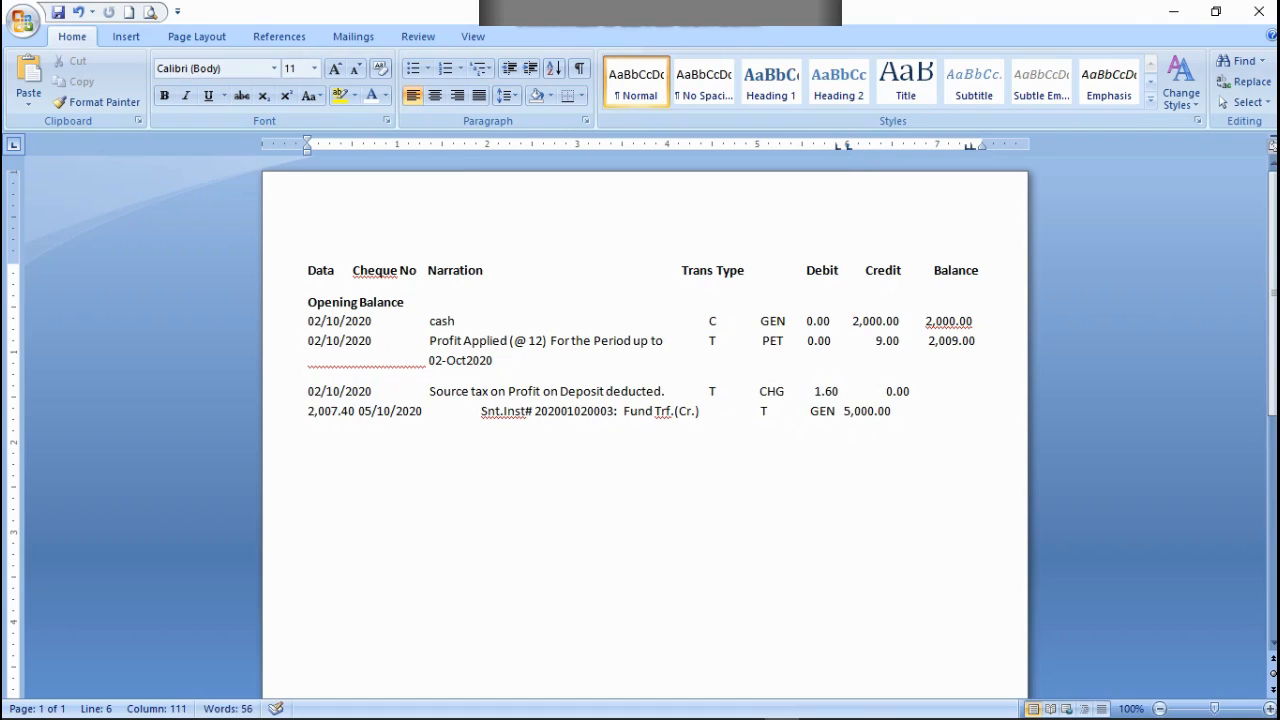
{"action": "key", "text": "BackSpace"}
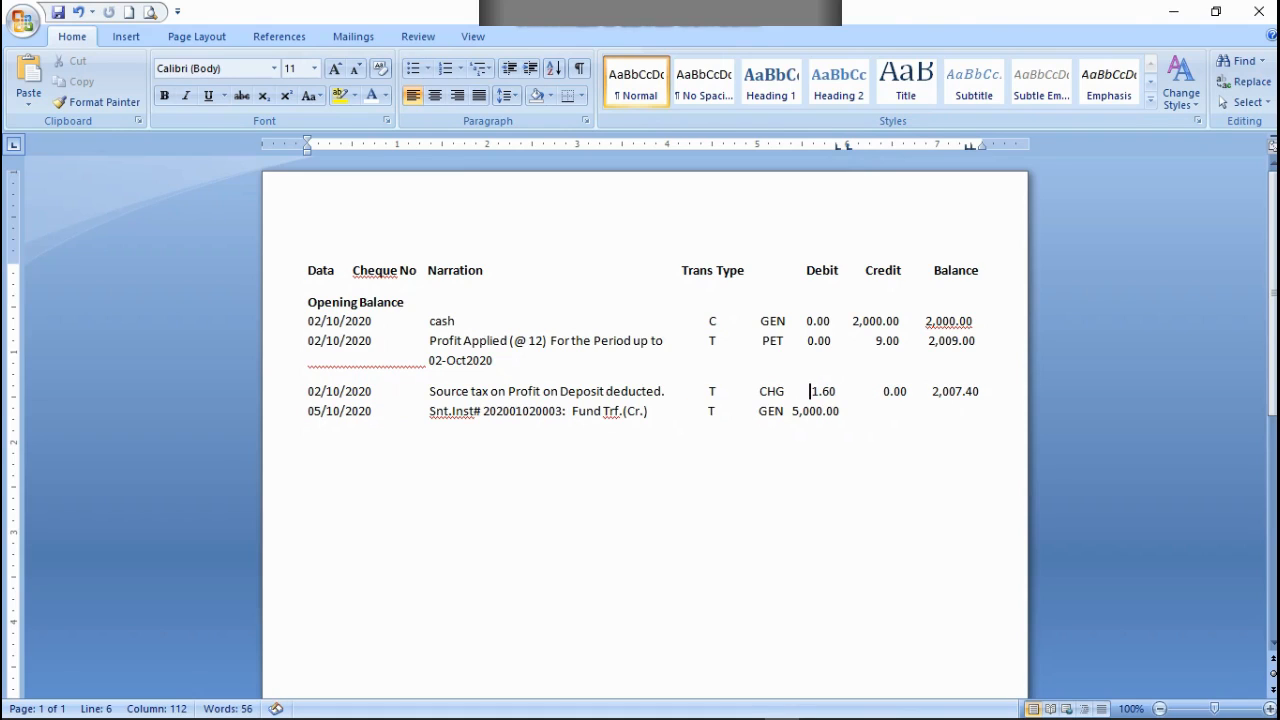
{"action": "left_click", "coordinate": [857, 390]}
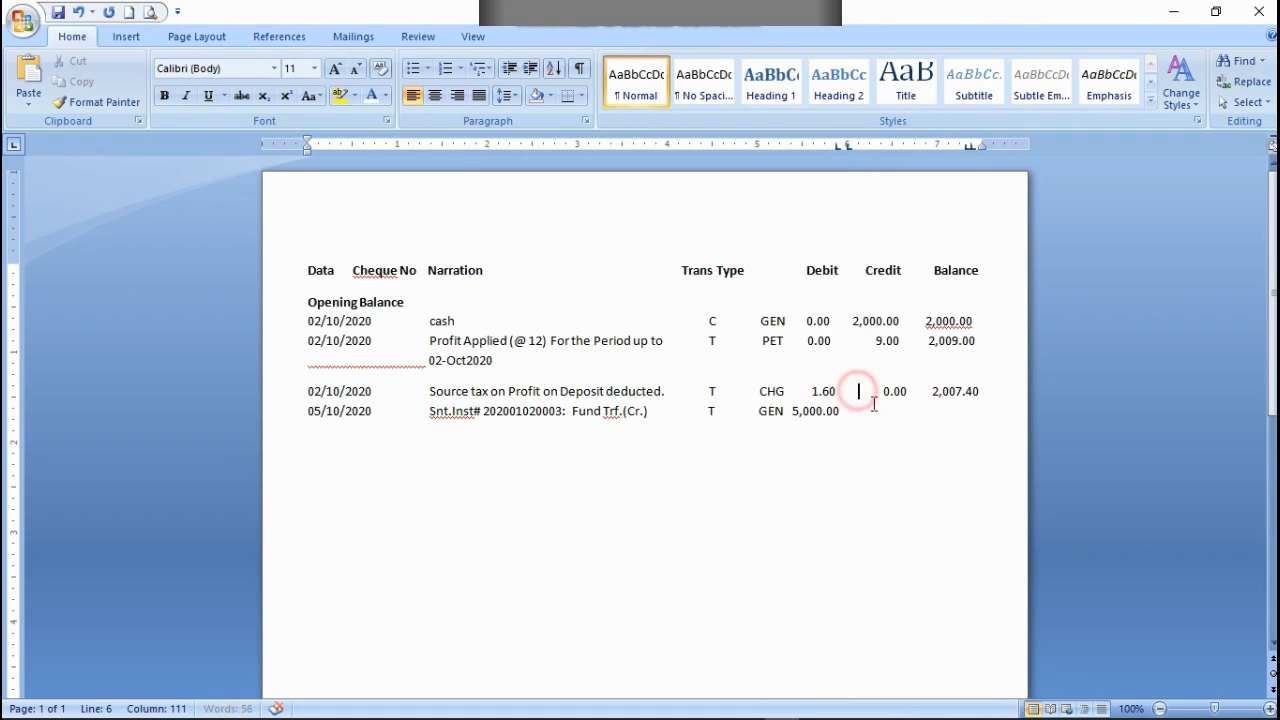
{"action": "key", "text": "Delete"}
{"action": "key", "text": "BackSpace"}
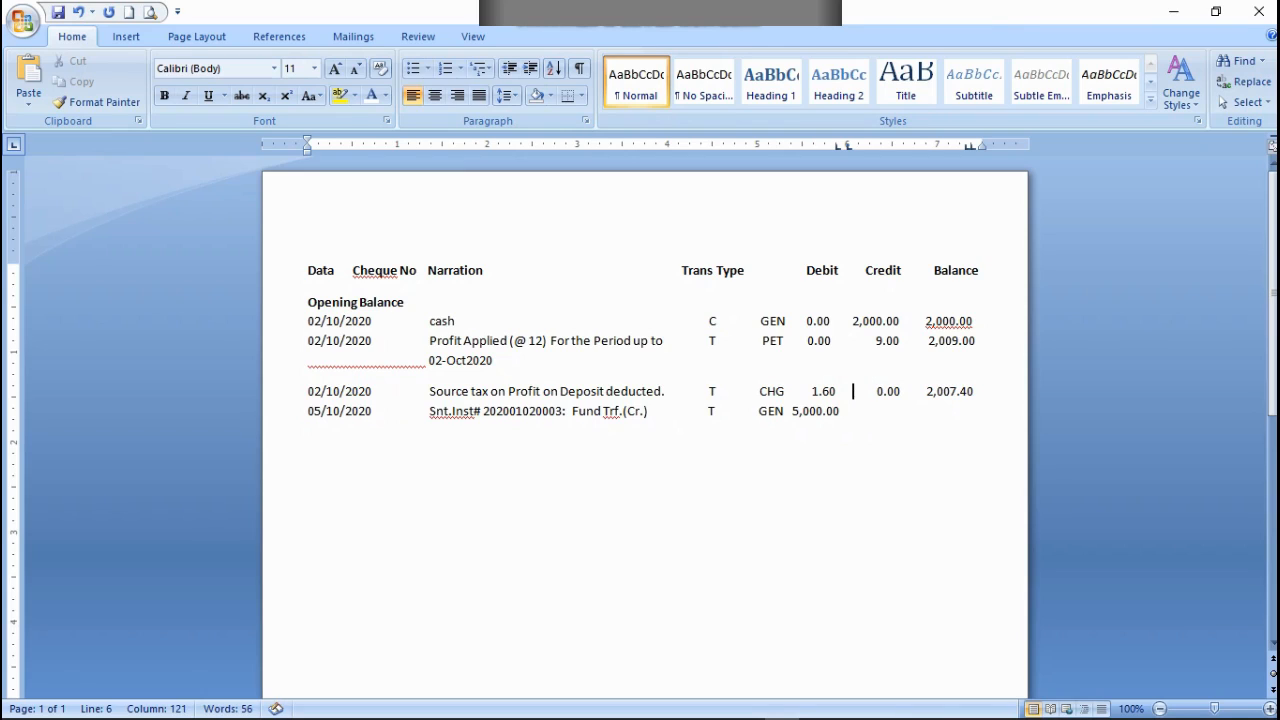
{"action": "left_click", "coordinate": [810, 390]}
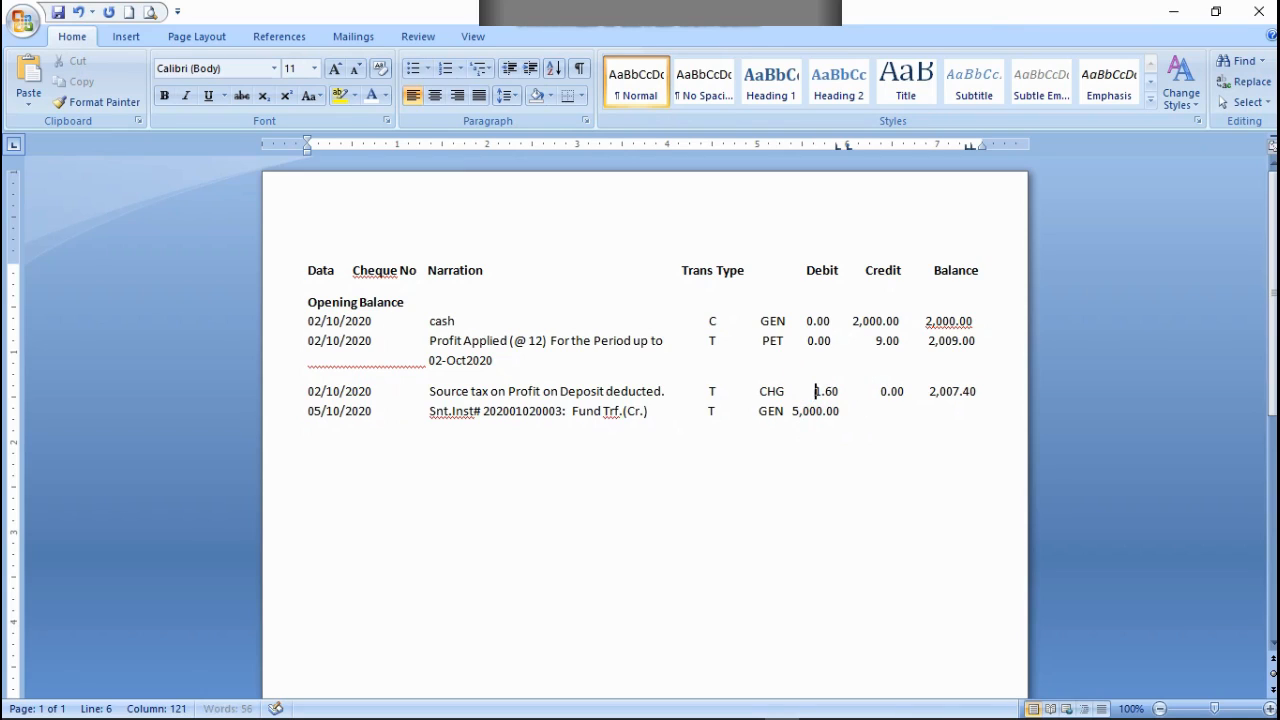
Step: Adjust the spacing of the Profit Applied and cash rows to align their debit and credit amounts with the Source tax row
{"action": "left_click", "coordinate": [806, 341]}
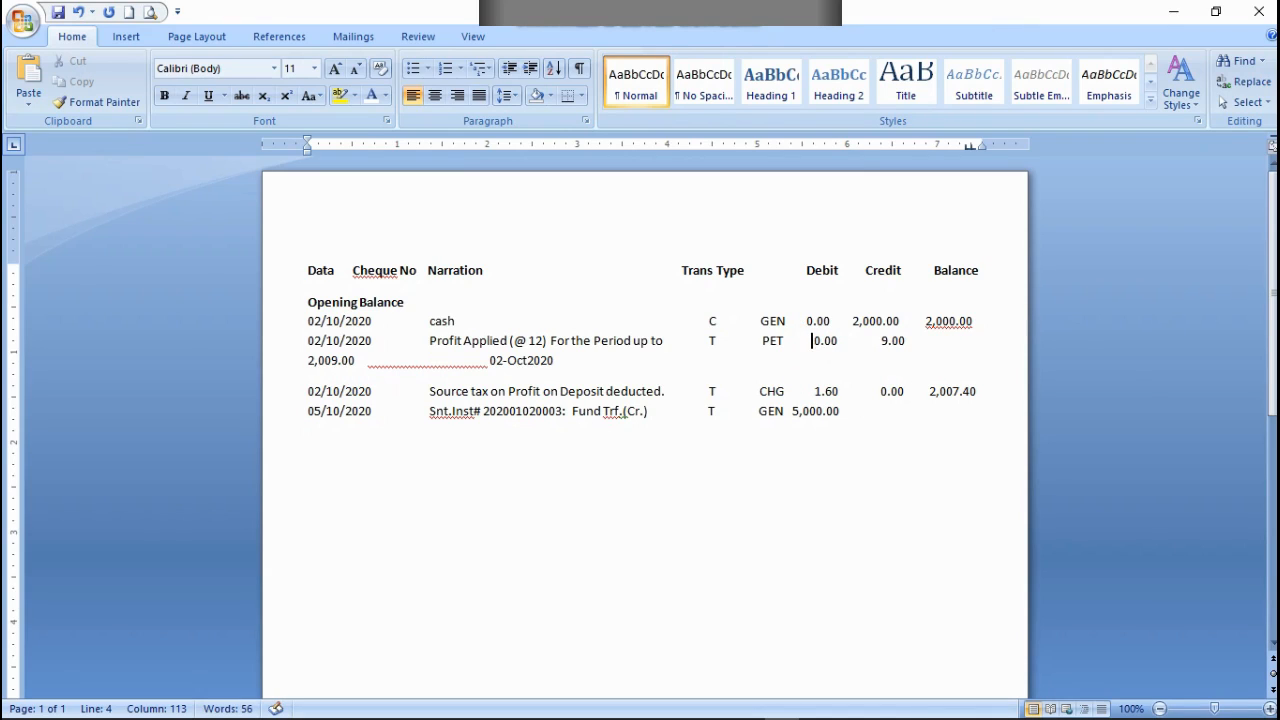
{"action": "left_click", "coordinate": [801, 320]}
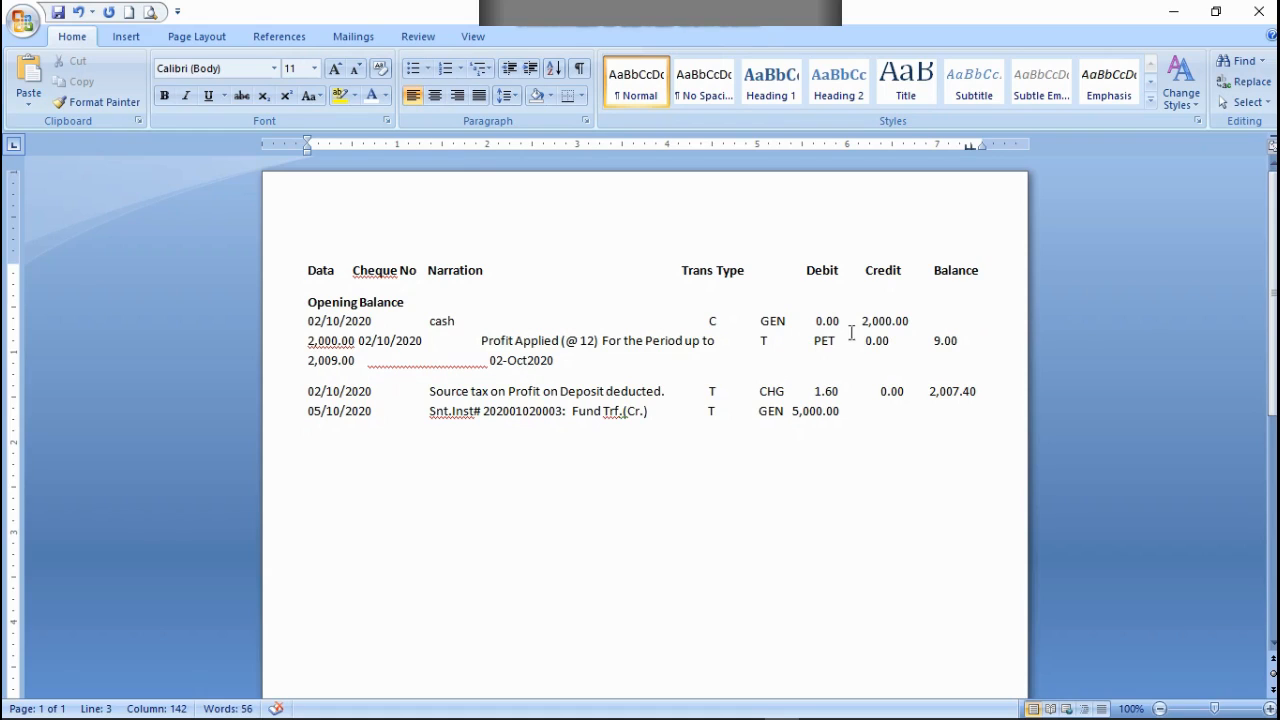
{"action": "left_click", "coordinate": [856, 320]}
{"action": "key", "text": "BackSpace"}
{"action": "key", "text": "Left"}
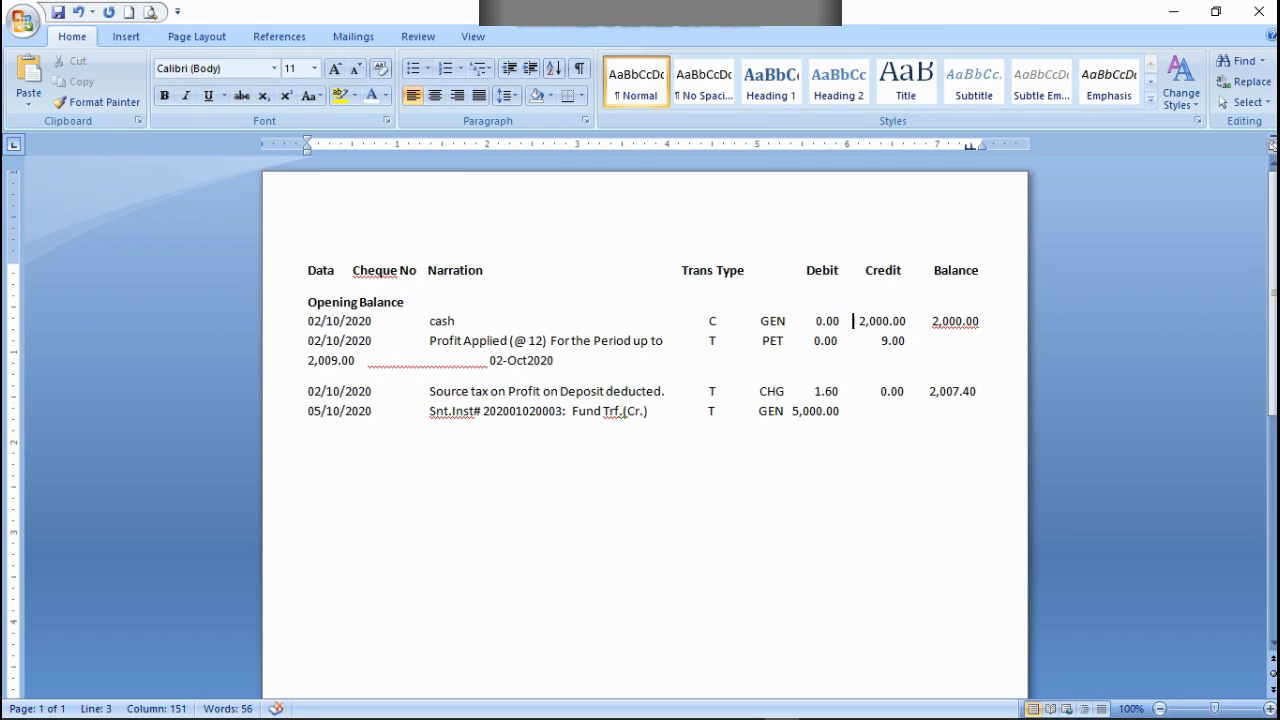
{"action": "left_click", "coordinate": [804, 341]}
{"action": "key", "text": "BackSpace"}
Step: Mark the column edges with ruler tab stops and pull the cash row balance back into line under Balance
{"action": "left_click", "coordinate": [837, 145]}
{"action": "key", "text": "BackSpace"}
{"action": "left_click_drag", "start_coordinate": [891, 145], "coordinate": [902, 144]}
{"action": "left_click_drag", "start_coordinate": [965, 148], "coordinate": [970, 145]}
{"action": "left_click", "coordinate": [934, 320]}
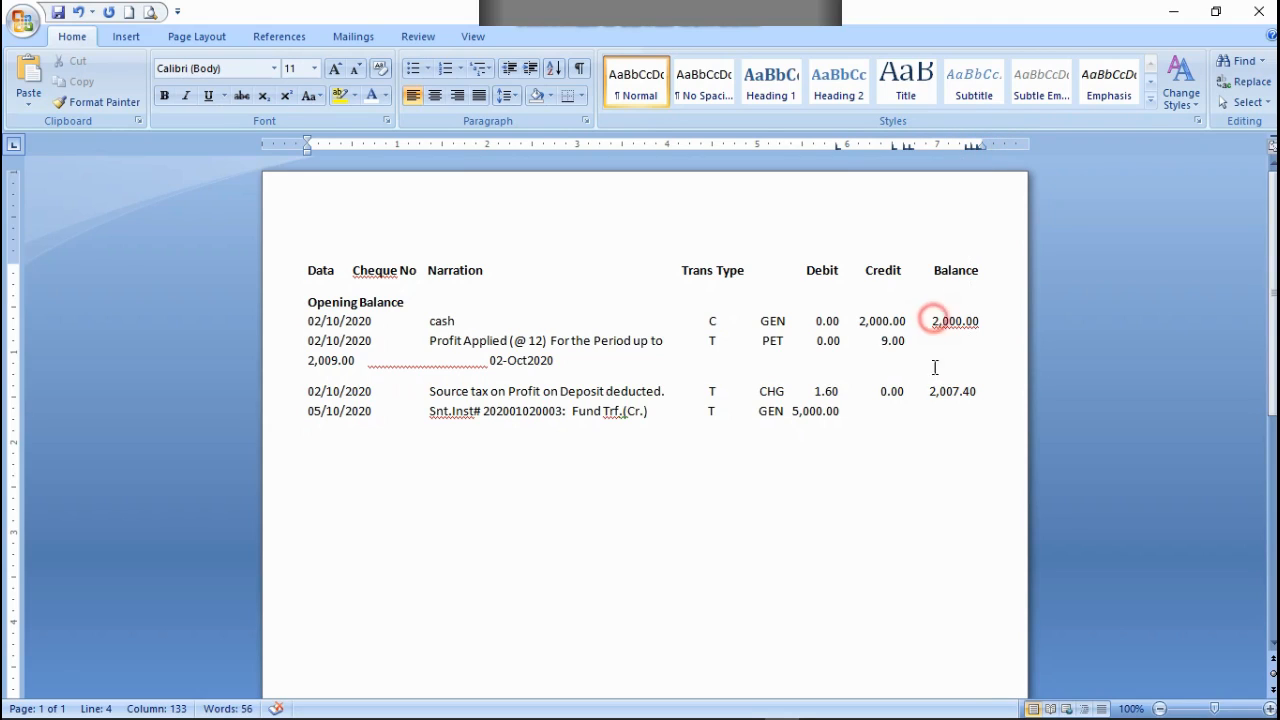
{"action": "key", "text": "BackSpace"}
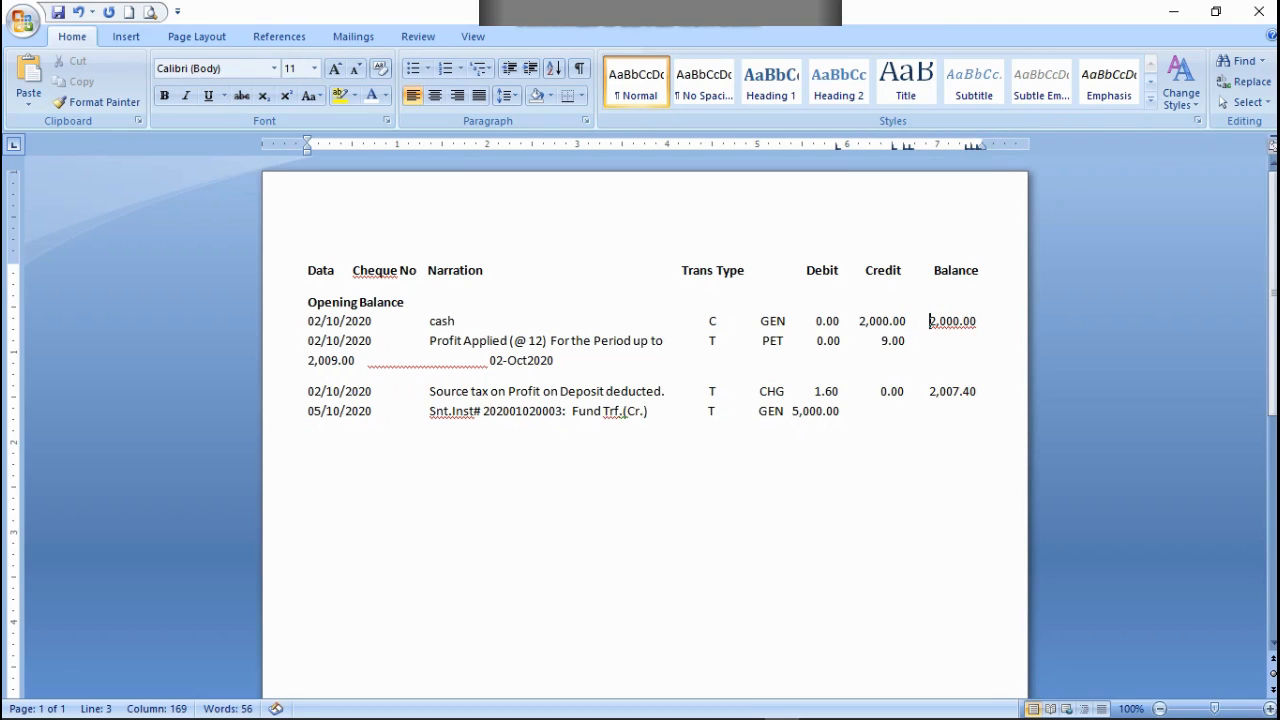
{"action": "left_click", "coordinate": [971, 144]}
Step: Move 5,000.00 over to the Credit column in the 05/10/2020 row and enter 0.00 as its debit
{"action": "left_click", "coordinate": [798, 486]}
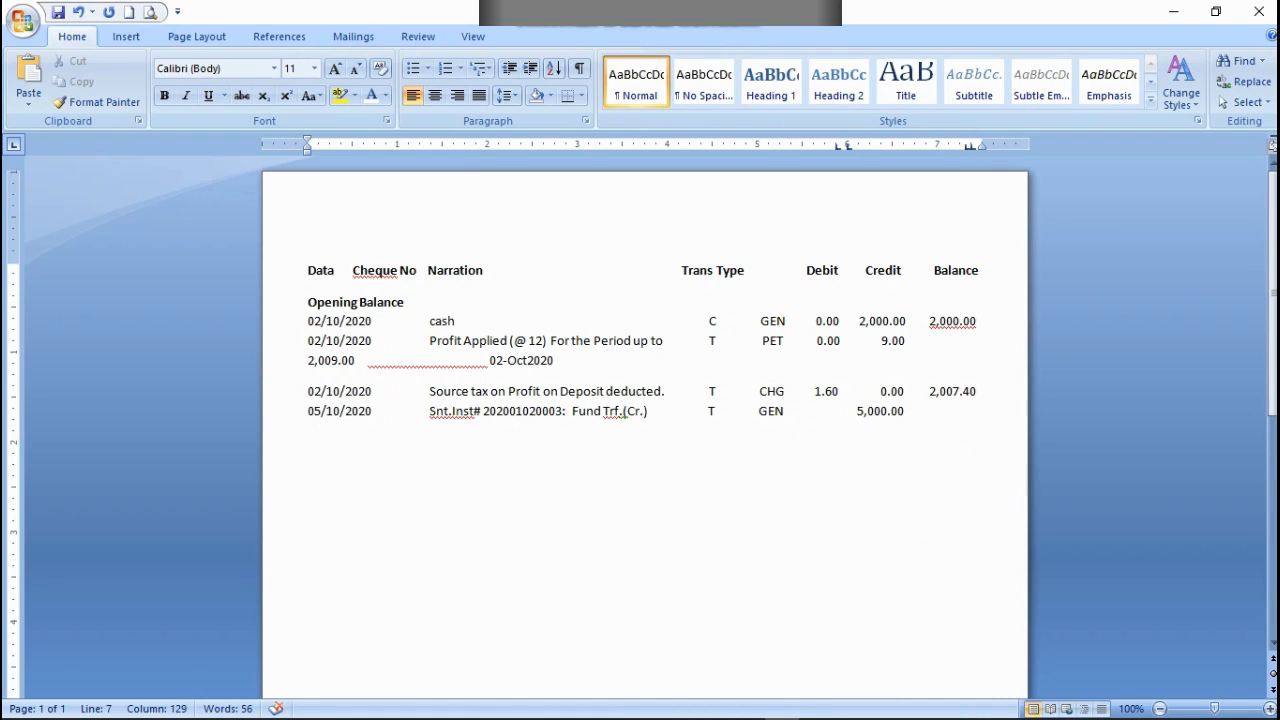
{"action": "key", "text": "BackSpace"}
{"action": "left_click", "coordinate": [818, 414]}
{"action": "type", "text": "0. "}
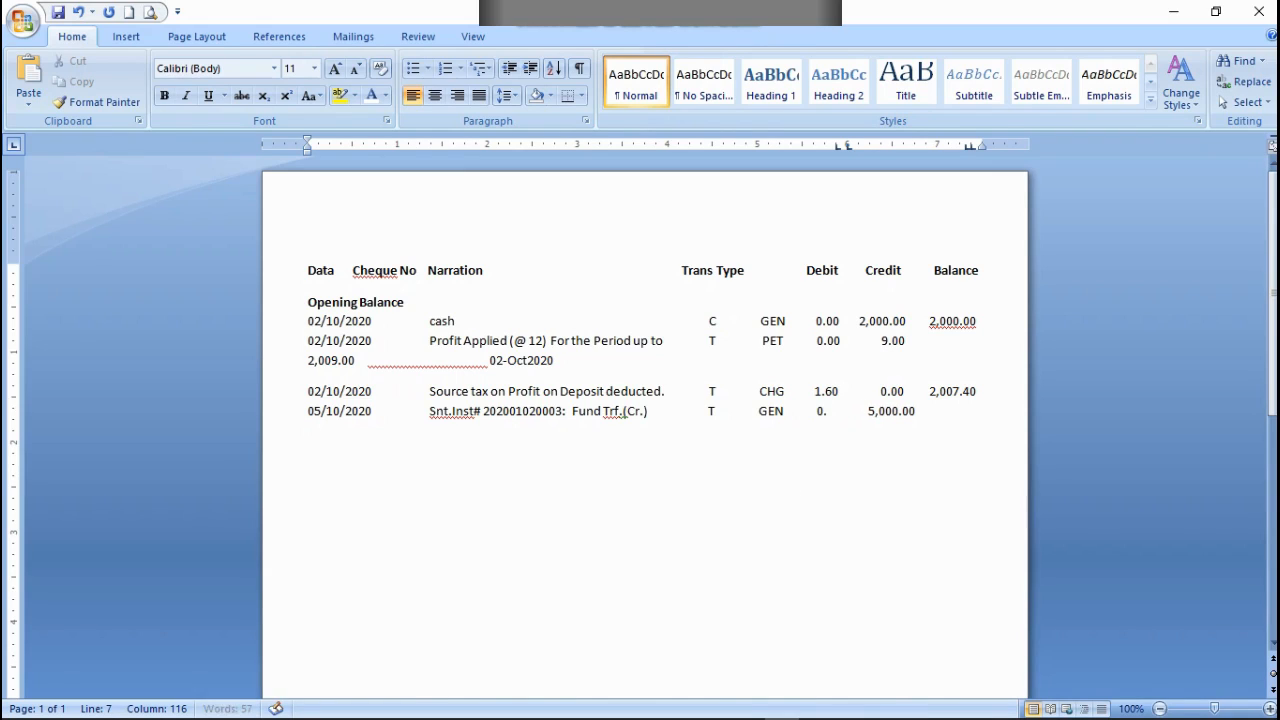
{"action": "type", "text": "00"}
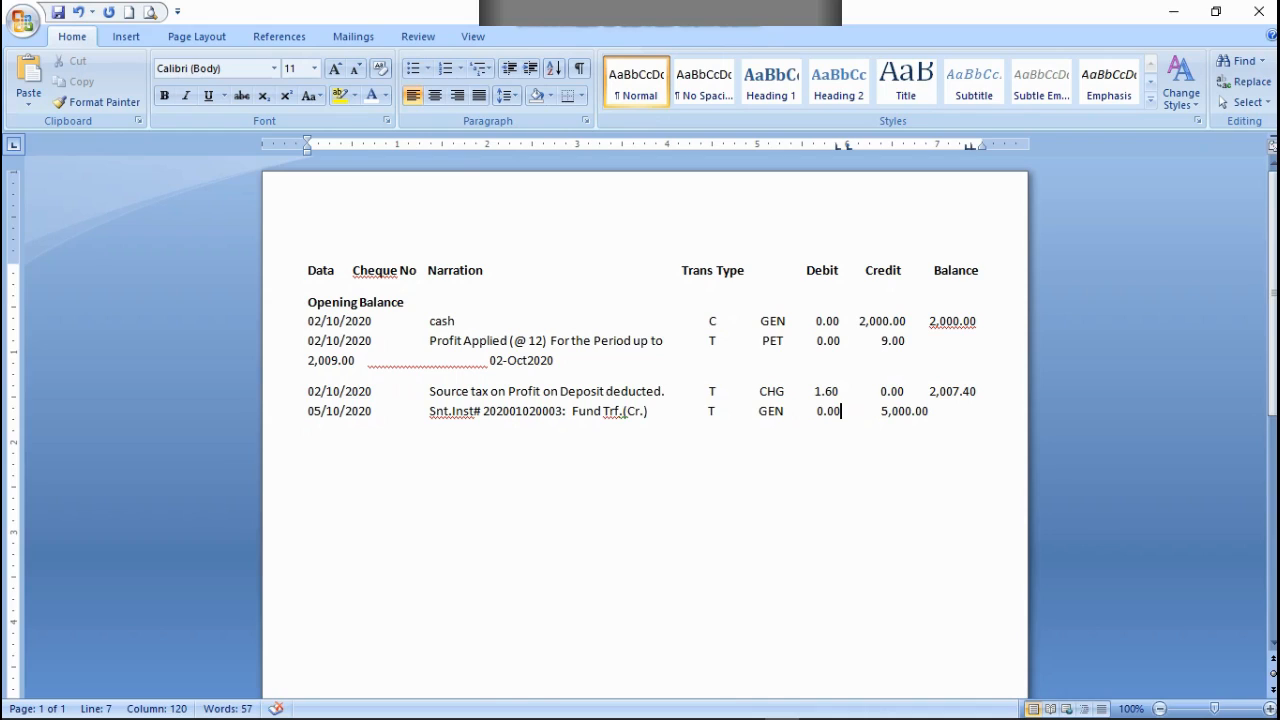
{"action": "key", "text": "Left"}
{"action": "key", "text": "Left"}
{"action": "key", "text": "Left"}
{"action": "key", "text": "Left"}
Step: Align 5,000.00 under Credit by deleting extra spaces, and enter the balance 7,007.40 in the 05/10/2020 row
{"action": "left_click", "coordinate": [878, 411]}
{"action": "key", "text": "BackSpace"}
{"action": "key", "text": "BackSpace"}
{"action": "key", "text": "BackSpace"}
{"action": "key", "text": "BackSpace"}
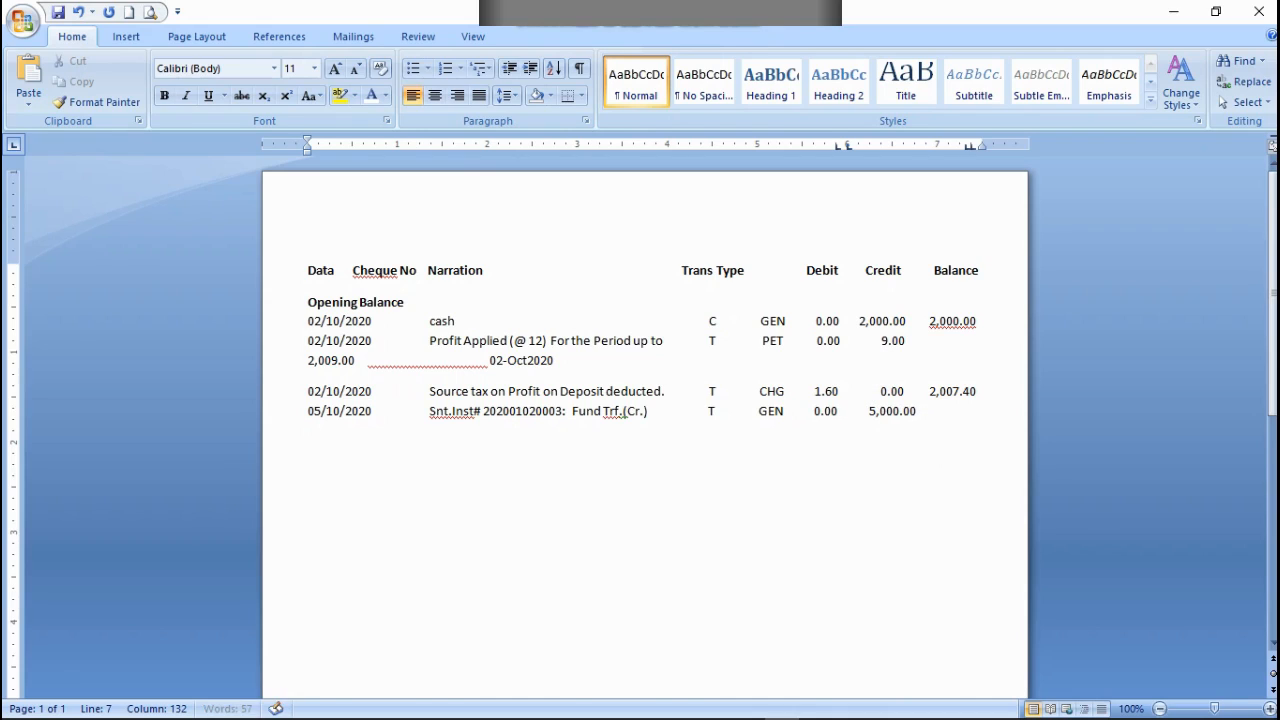
{"action": "key", "text": "BackSpace"}
{"action": "key", "text": "BackSpace"}
{"action": "key", "text": "BackSpace"}
{"action": "type", "text": "7"}
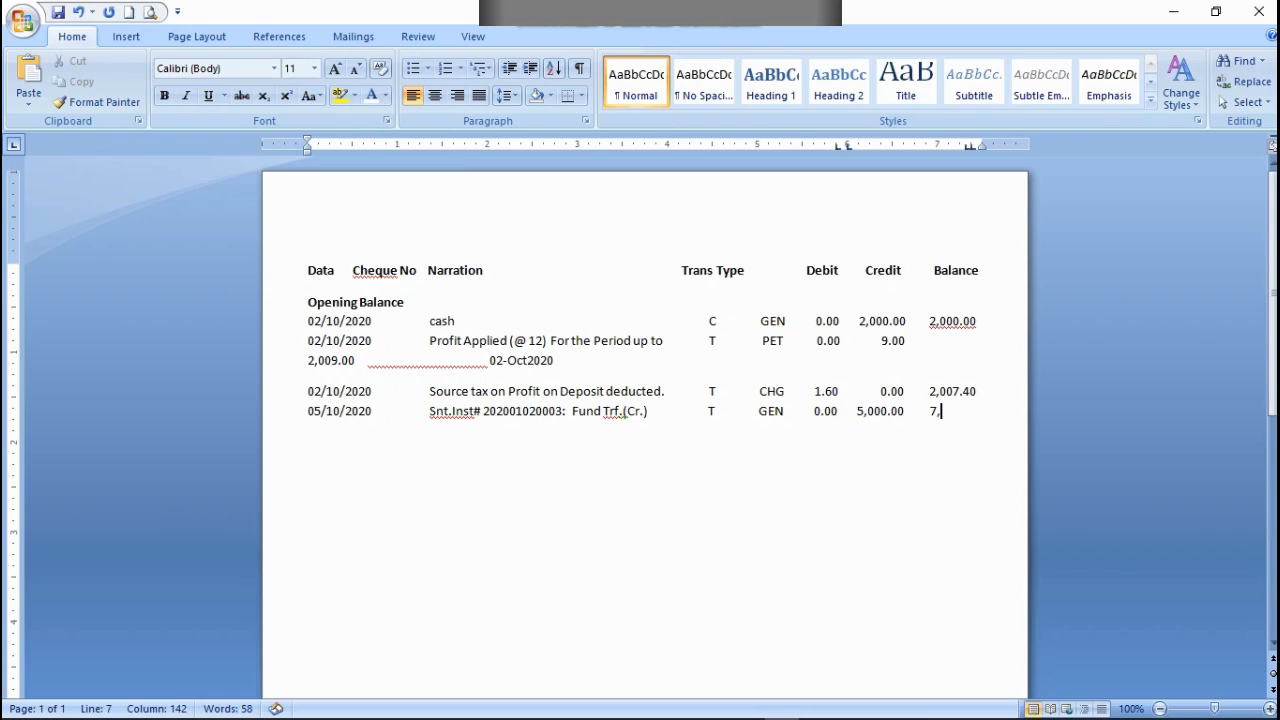
{"action": "type", "text": ",007.40"}
Step: Add a line below the 05/10/2020 row reading "Form A/C #" followed by the account number
{"action": "key", "text": "Return"}
{"action": "type", "text": "Form A/"}
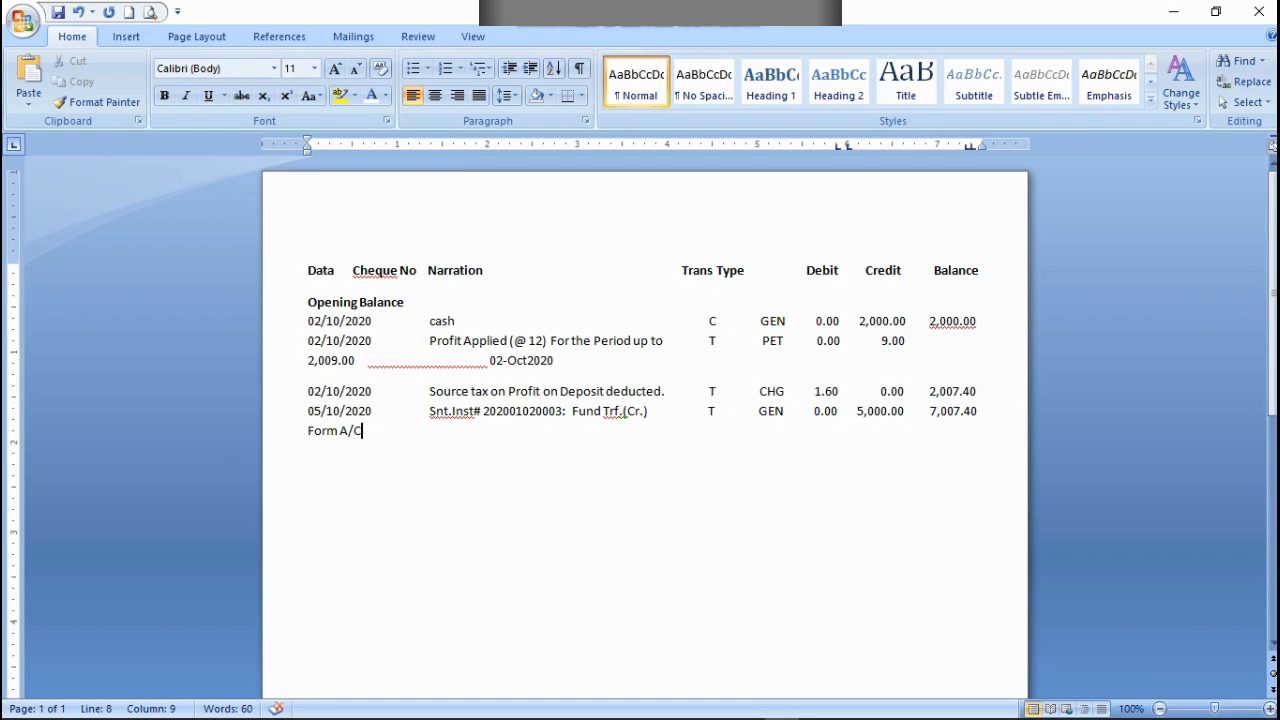
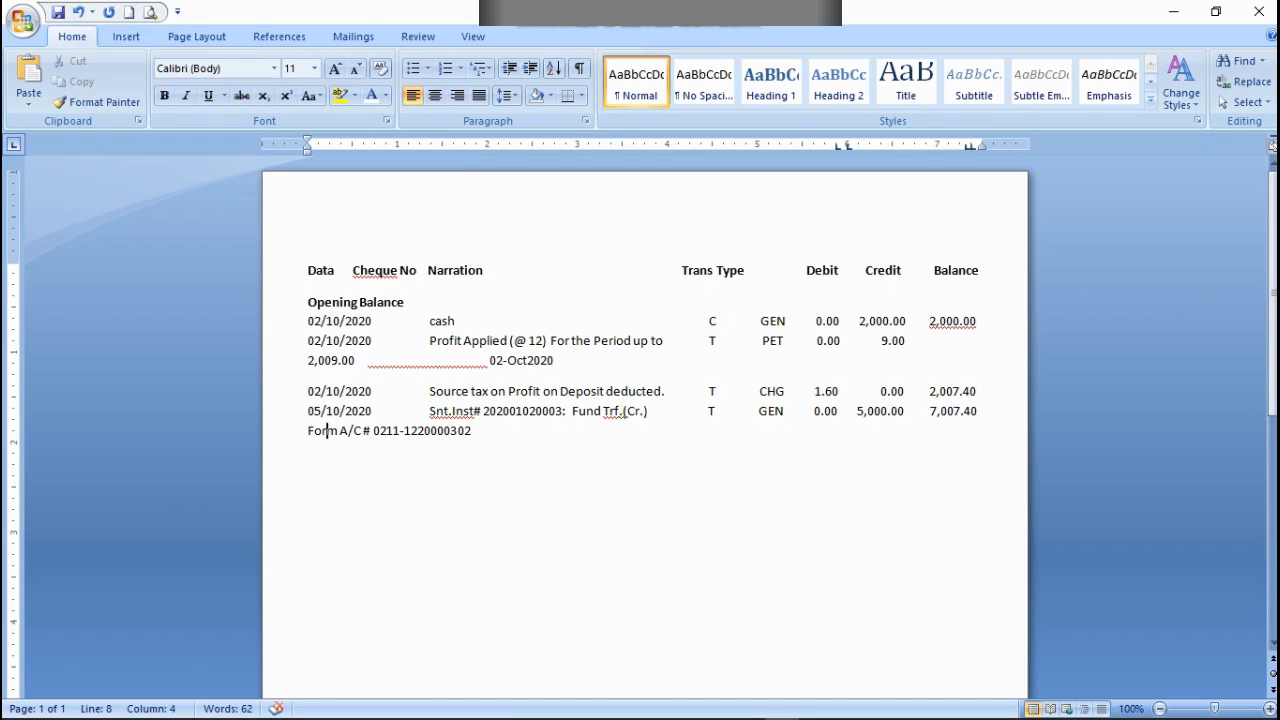
Step: Correct "Form" to "From" and indent the account line under Narration, with a filler letter d at its start
{"action": "key", "text": "BackSpace"}
{"action": "key", "text": "BackSpace"}
{"action": "type", "text": "4"}
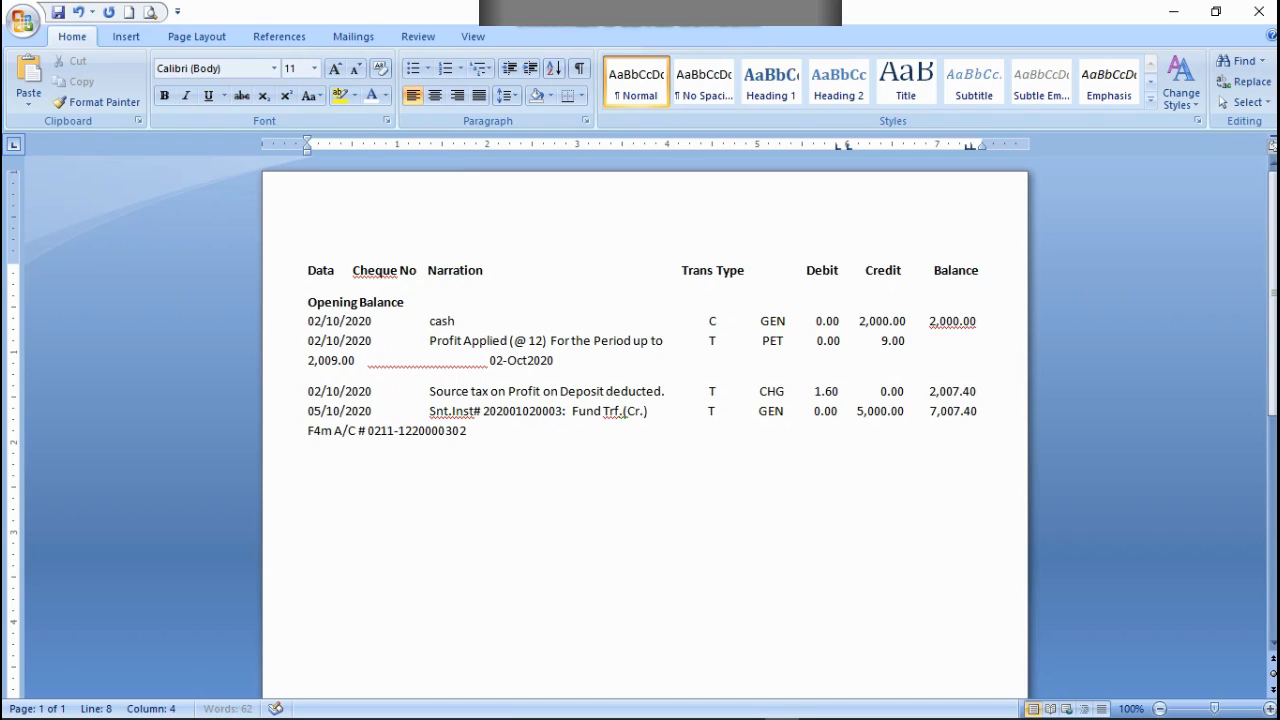
{"action": "key", "text": "BackSpace"}
{"action": "type", "text": "ro"}
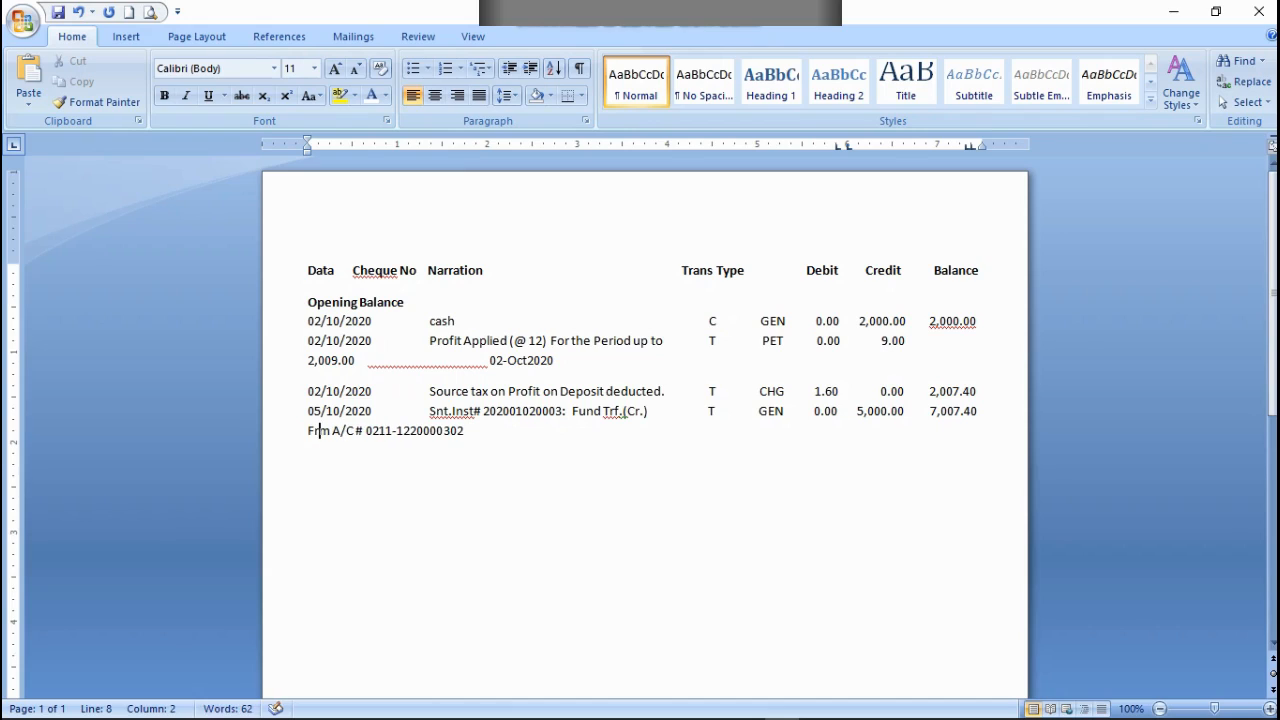
{"action": "type", "text": "m"}
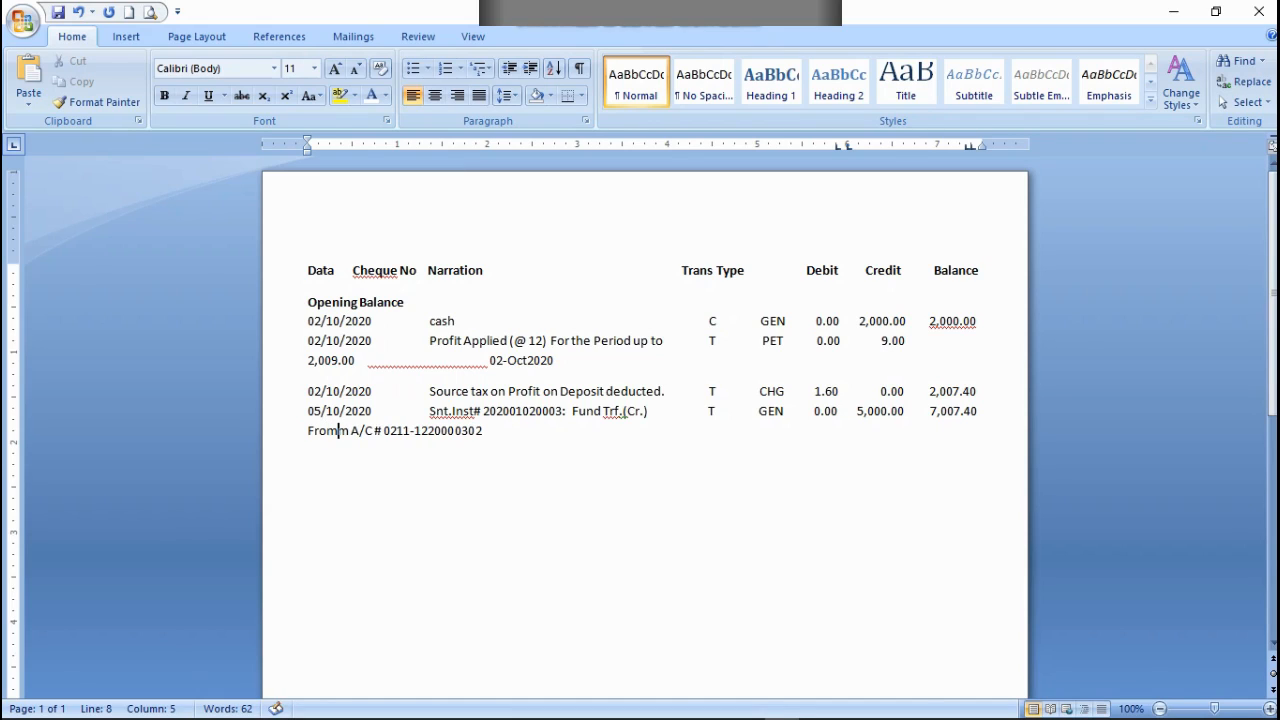
{"action": "key", "text": "BackSpace"}
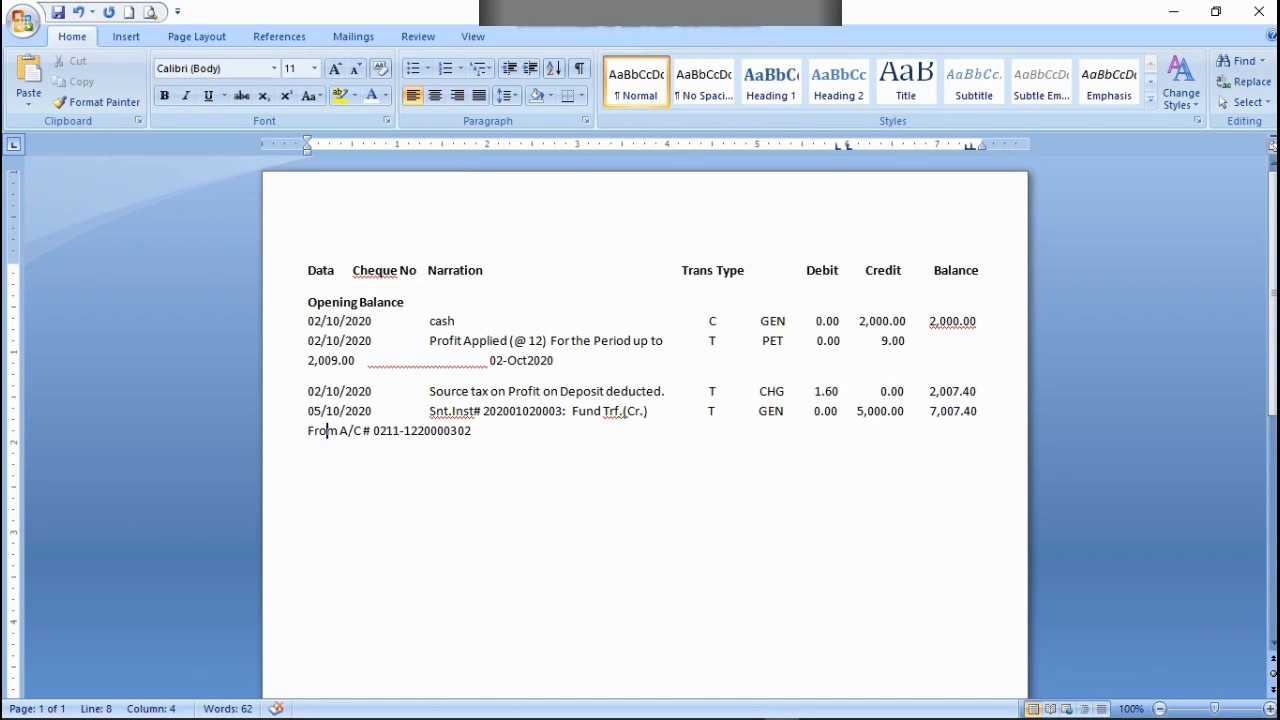
{"action": "key", "text": "Home"}
{"action": "type", "text": "d"}
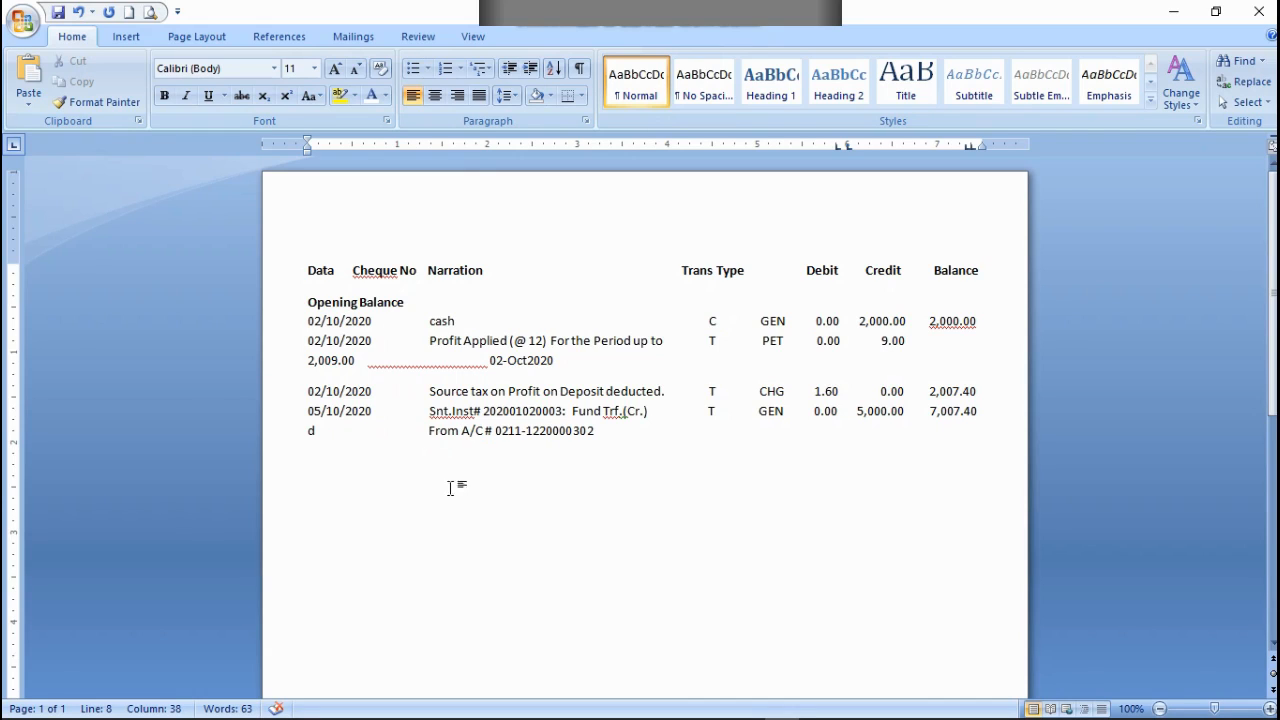
Step: Colour the filler letter d at the start of the From A/C line white
{"action": "double_click", "coordinate": [310, 430]}
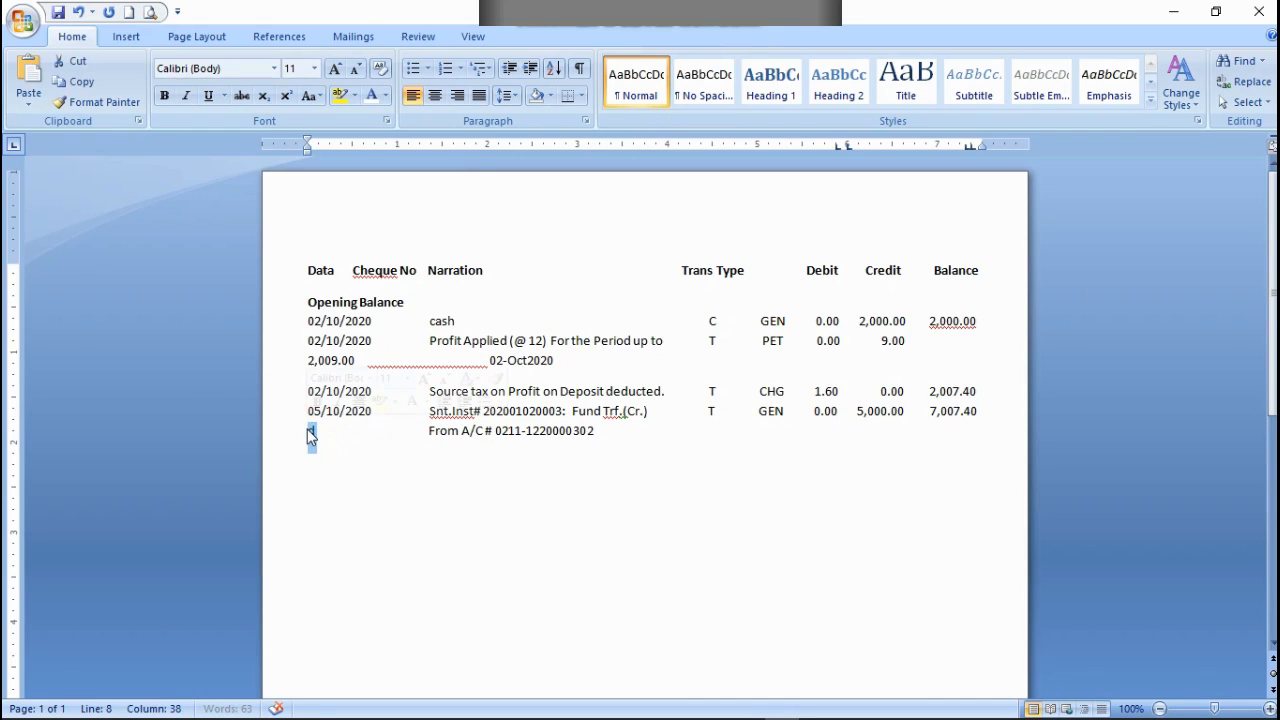
{"action": "left_click", "coordinate": [385, 96]}
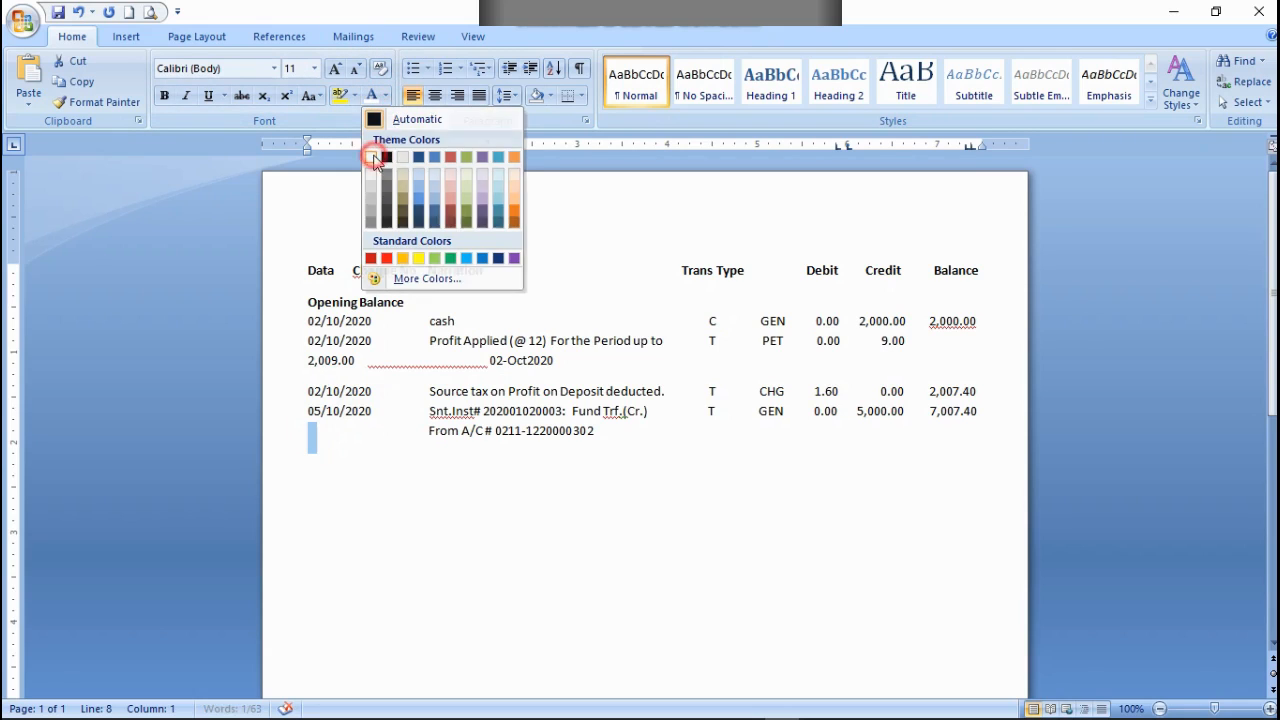
{"action": "left_click", "coordinate": [374, 160]}
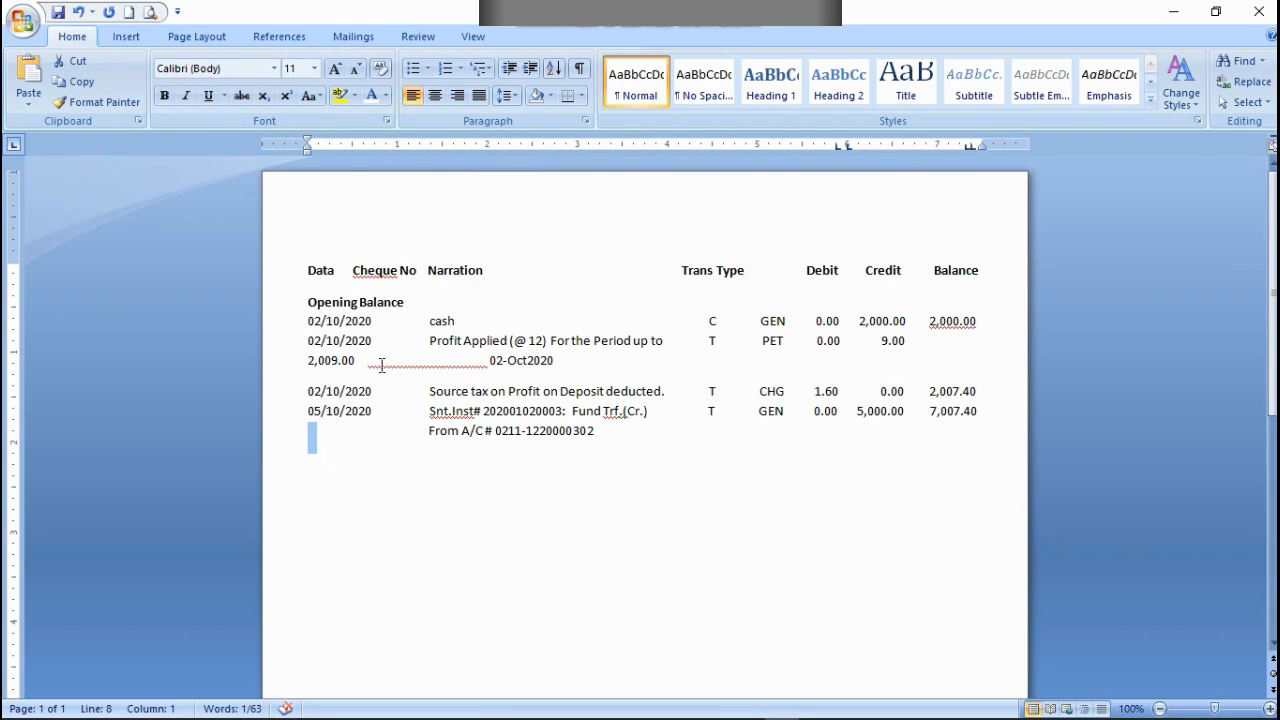
{"action": "left_click_drag", "start_coordinate": [491, 362], "coordinate": [370, 365]}
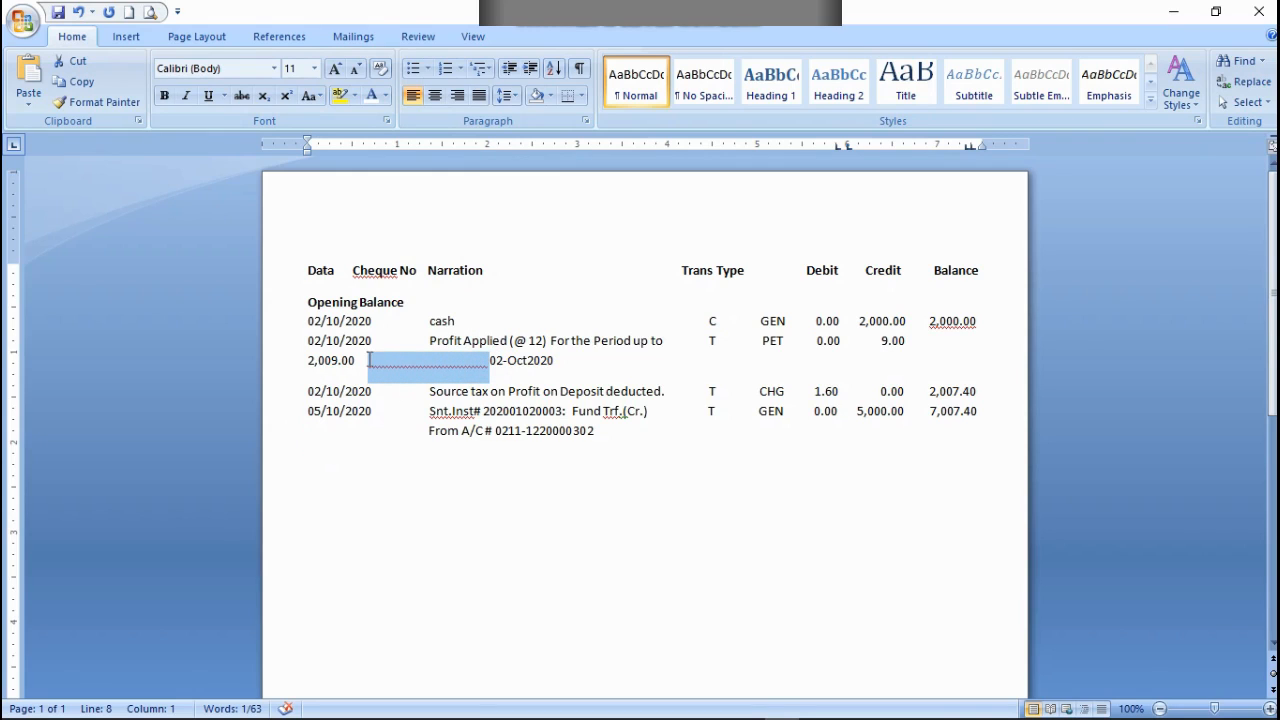
{"action": "left_click", "coordinate": [385, 96]}
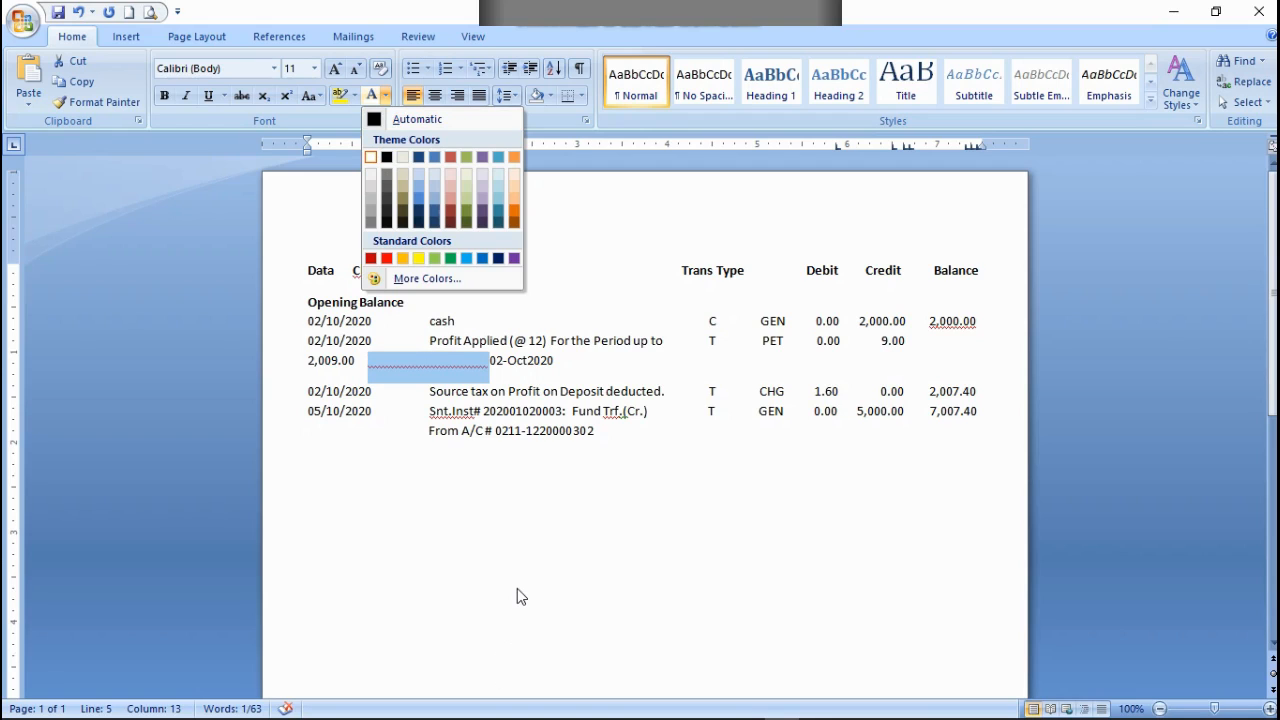
{"action": "left_click", "coordinate": [665, 503]}
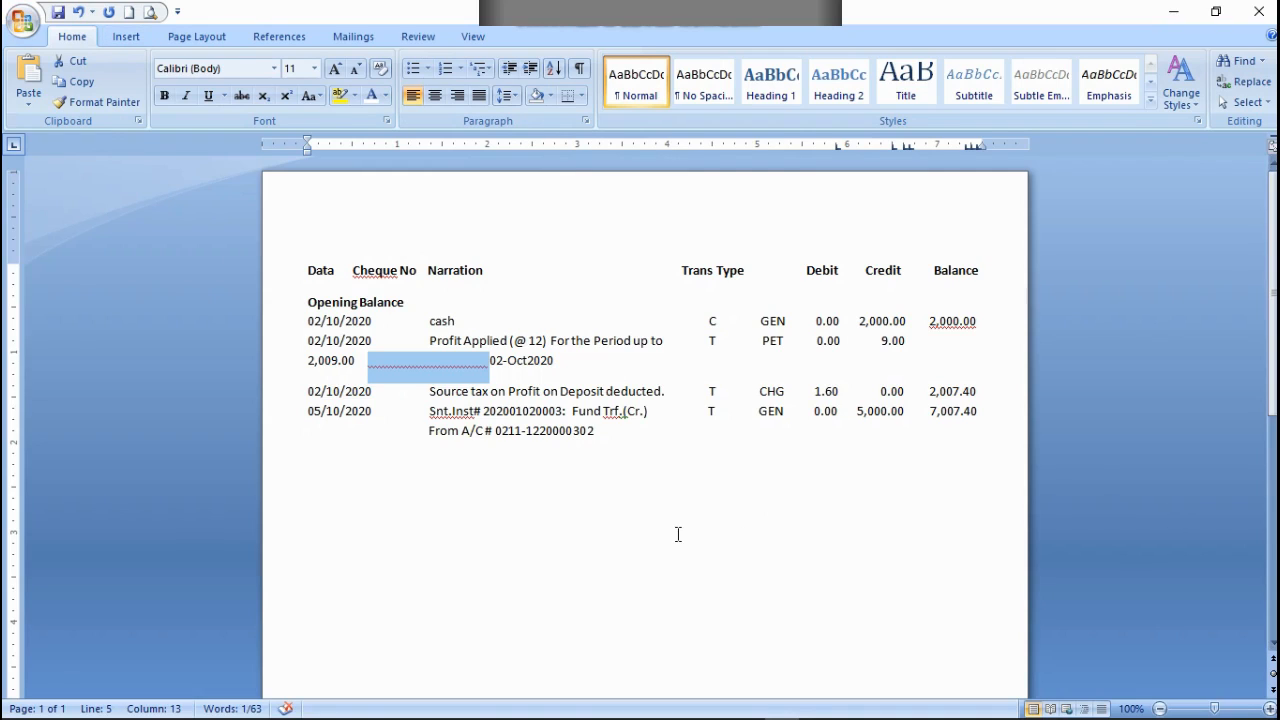
Step: Restore 2,009.00 to the Balance column of the profit row and colour the white filler letters before 02-Oct2020 black
{"action": "key", "text": "Delete"}
{"action": "left_click", "coordinate": [421, 366]}
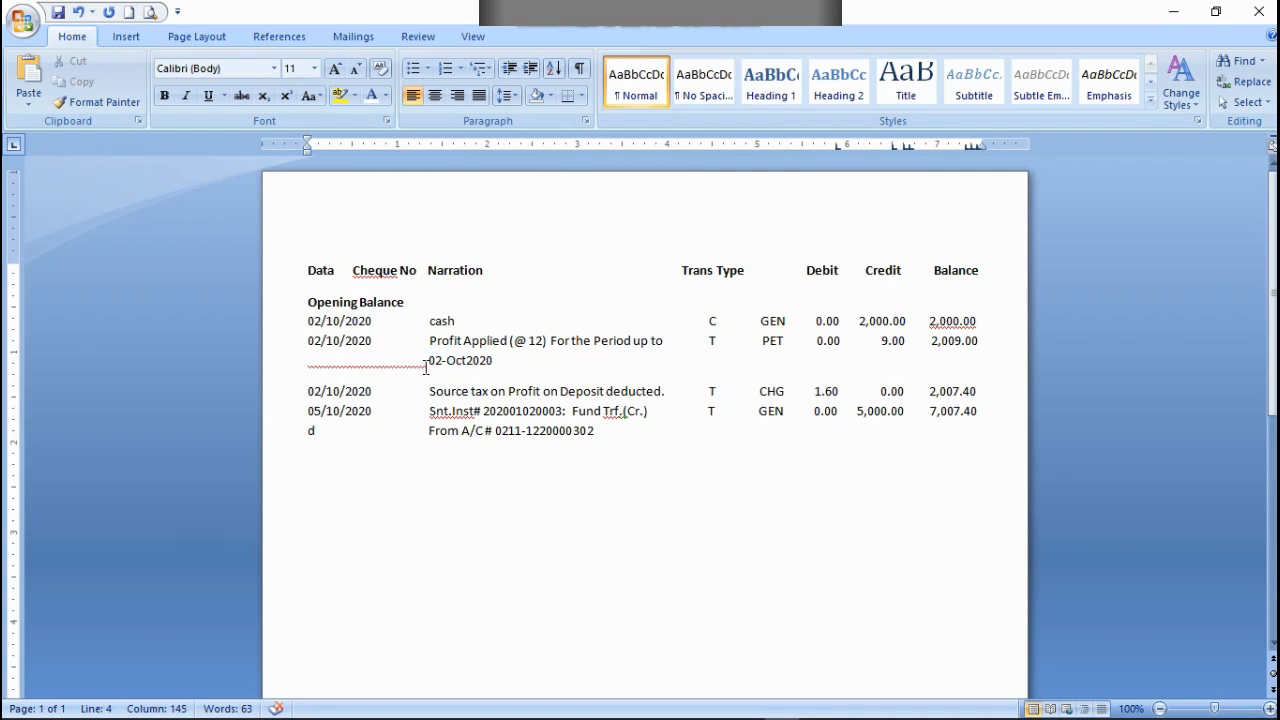
{"action": "left_click_drag", "start_coordinate": [401, 366], "coordinate": [308, 366]}
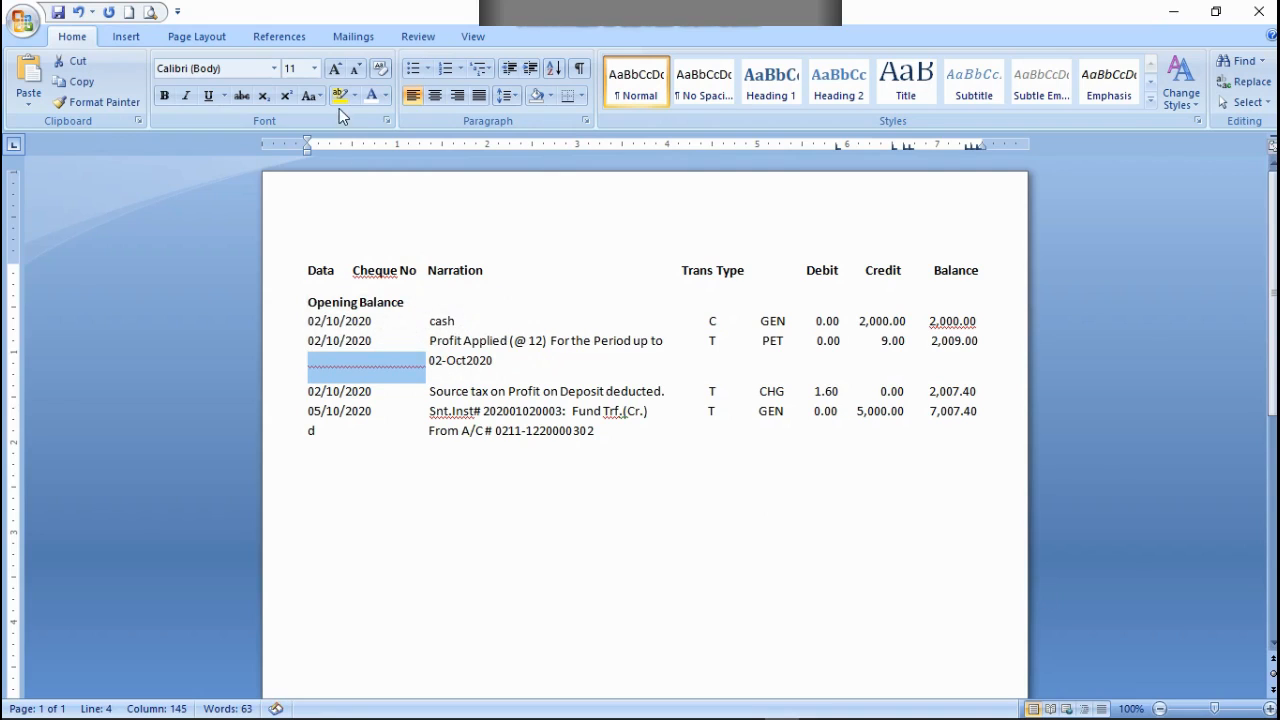
{"action": "left_click", "coordinate": [385, 95]}
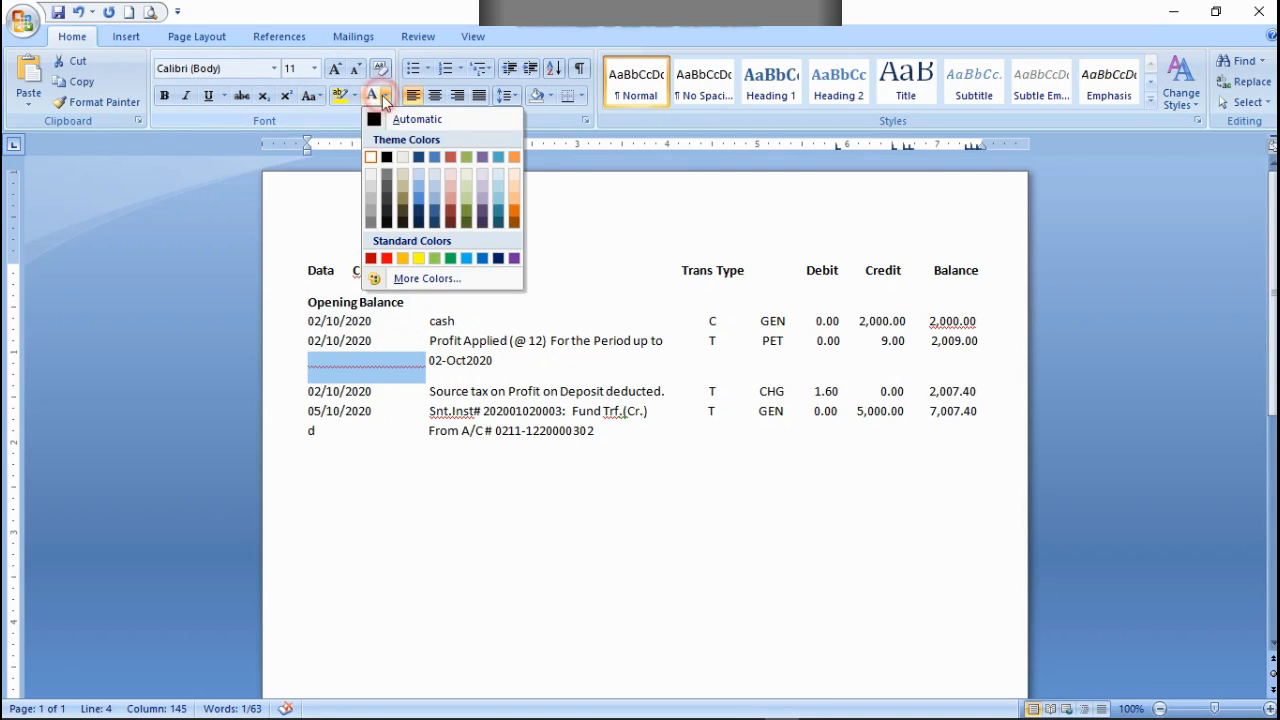
{"action": "left_click", "coordinate": [387, 158]}
Step: Reduce the filler before 02-Oct2020 to a single d and realign the date under Narration with spaces
{"action": "left_click", "coordinate": [416, 362]}
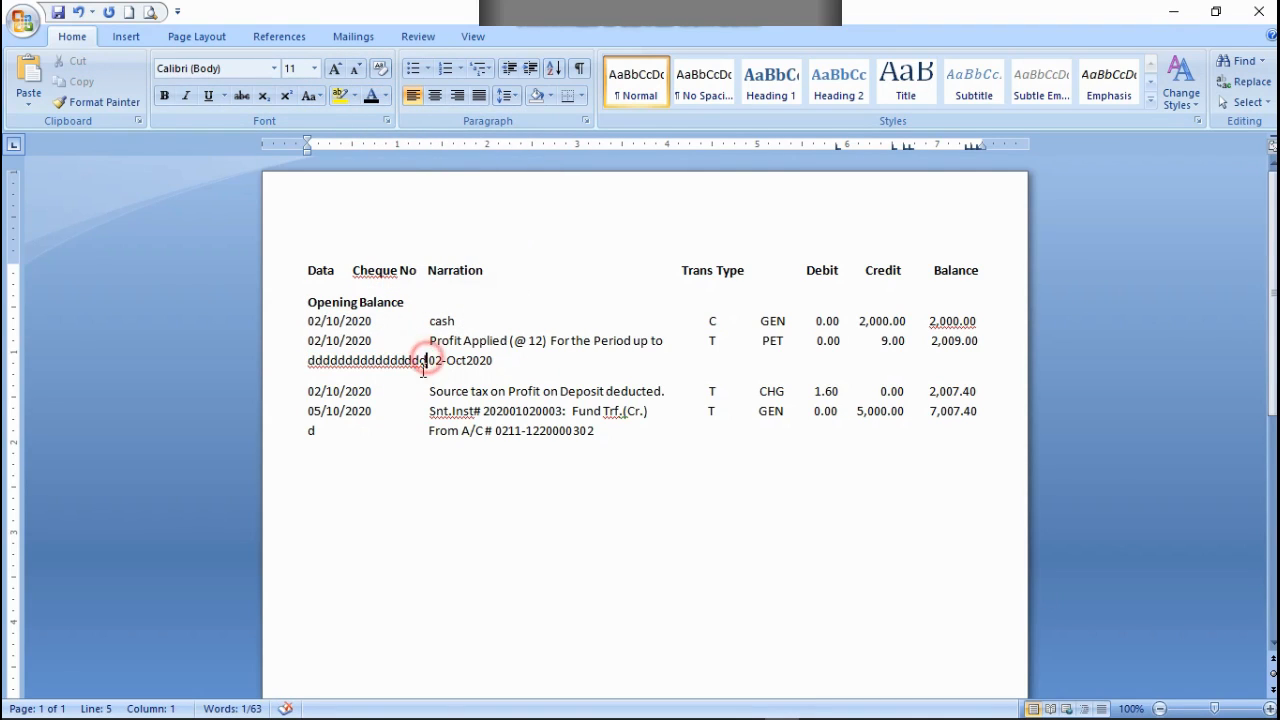
{"action": "key", "text": "BackSpace"}
{"action": "key", "text": "BackSpace"}
{"action": "key", "text": "BackSpace"}
{"action": "key", "text": "BackSpace"}
{"action": "key", "text": "BackSpace"}
{"action": "key", "text": "BackSpace"}
{"action": "key", "text": "BackSpace"}
{"action": "key", "text": "BackSpace"}
{"action": "key", "text": "BackSpace"}
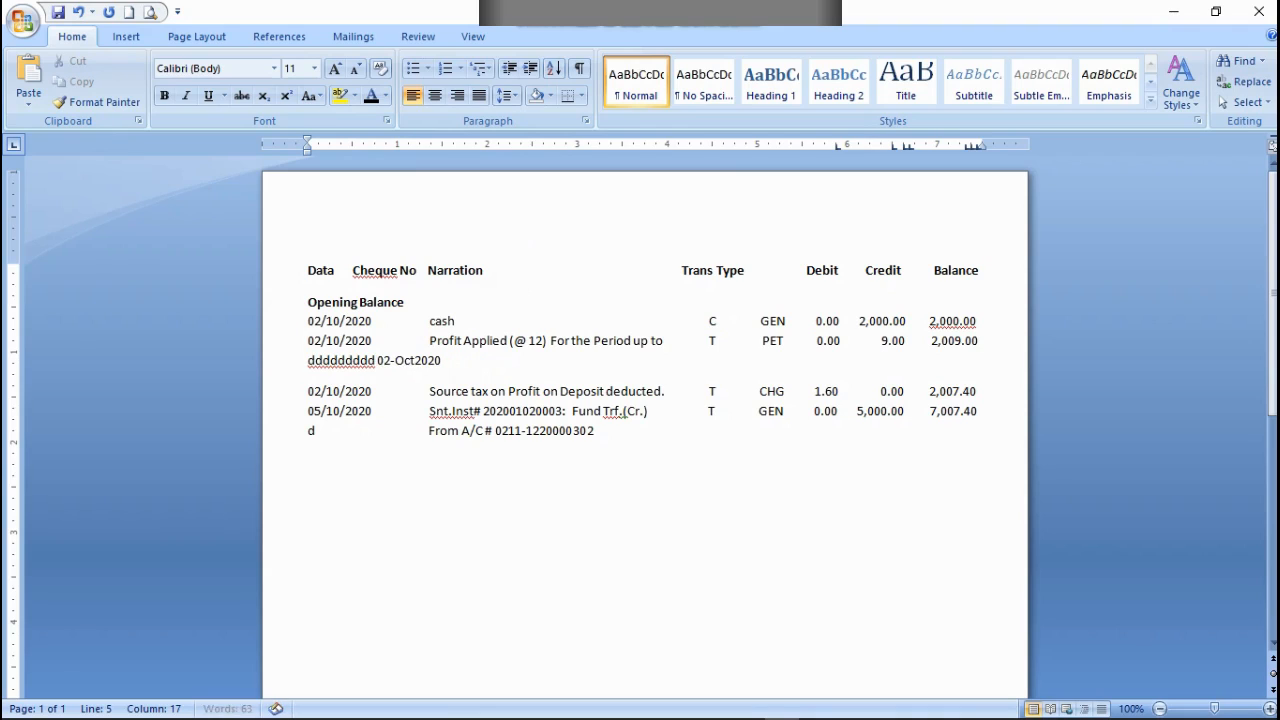
{"action": "key", "text": "BackSpace"}
{"action": "key", "text": "BackSpace"}
{"action": "key", "text": "BackSpace"}
{"action": "key", "text": "BackSpace"}
{"action": "key", "text": "BackSpace"}
{"action": "key", "text": "BackSpace"}
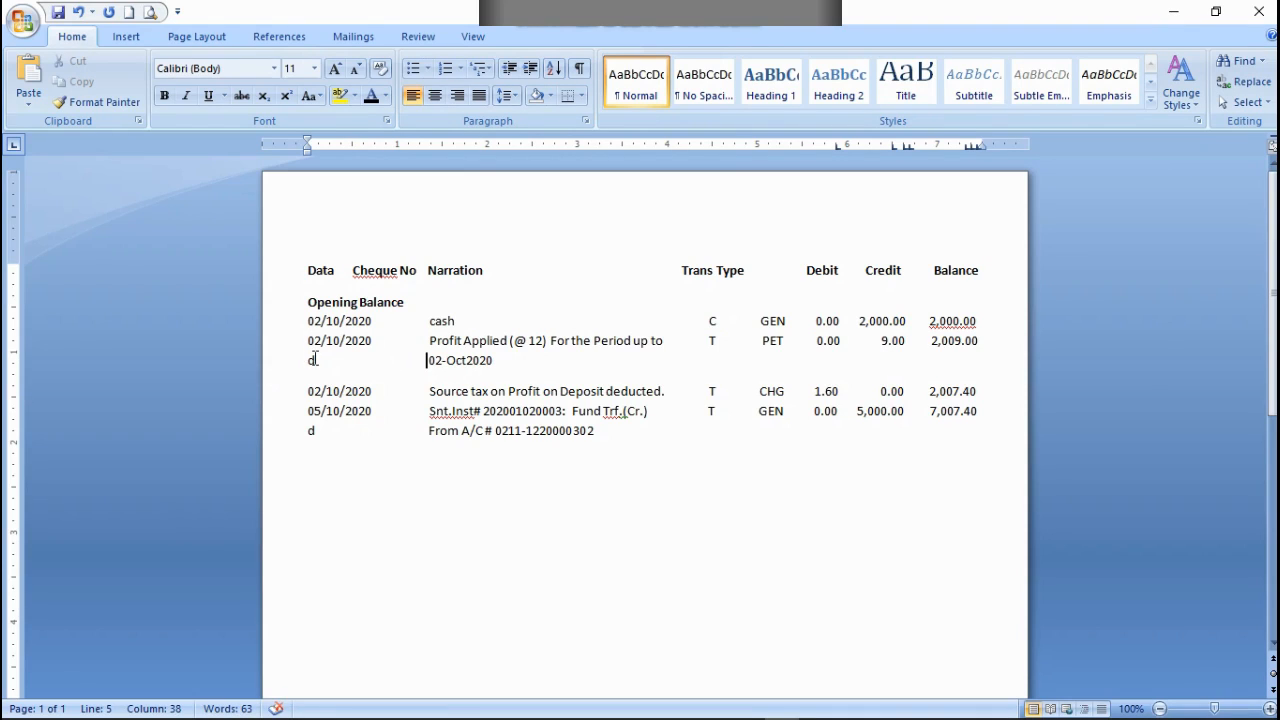
Step: Colour the filler letter d white at the start of both the 02-Oct2020 line and the From A/C line
{"action": "left_click_drag", "start_coordinate": [315, 358], "coordinate": [305, 359]}
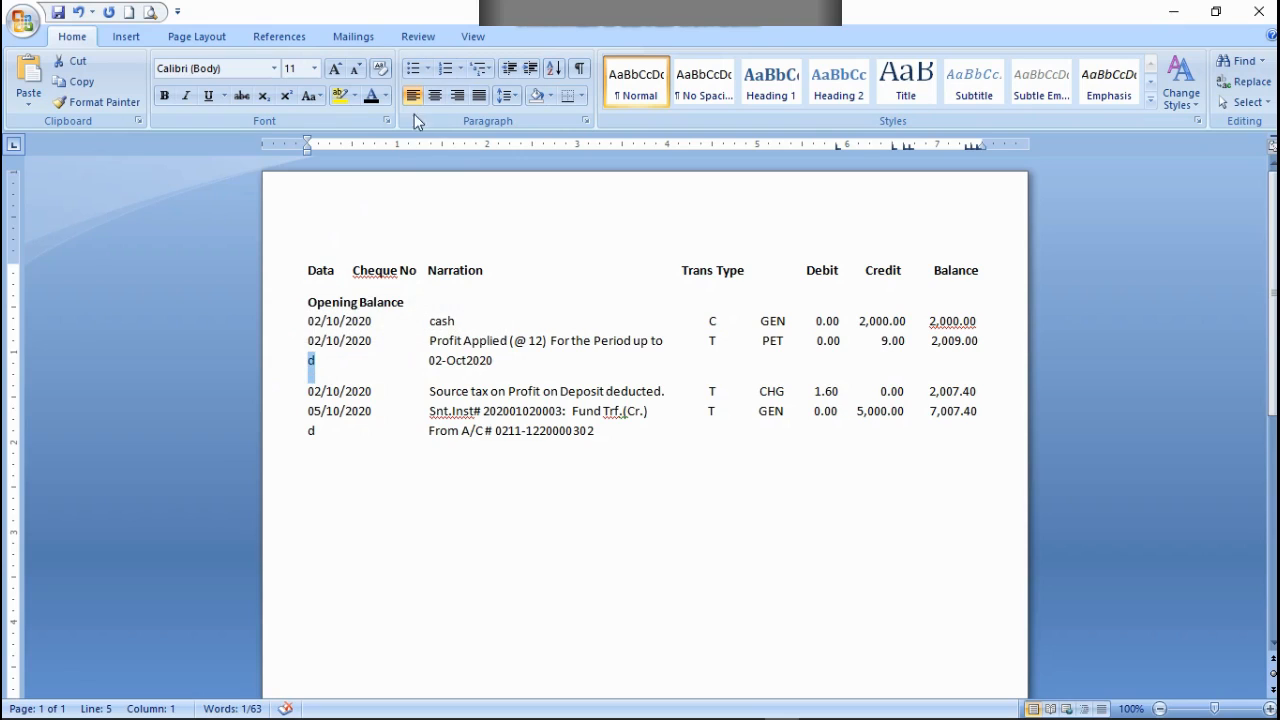
{"action": "left_click", "coordinate": [385, 96]}
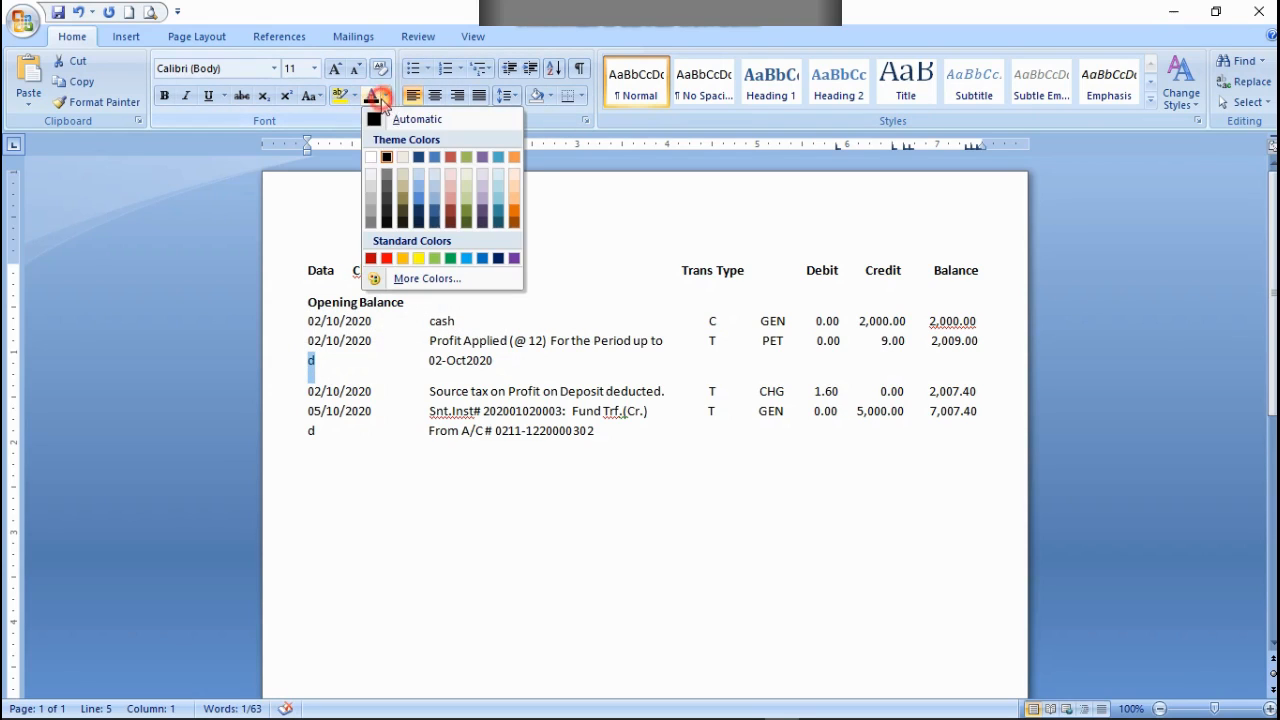
{"action": "left_click", "coordinate": [371, 158]}
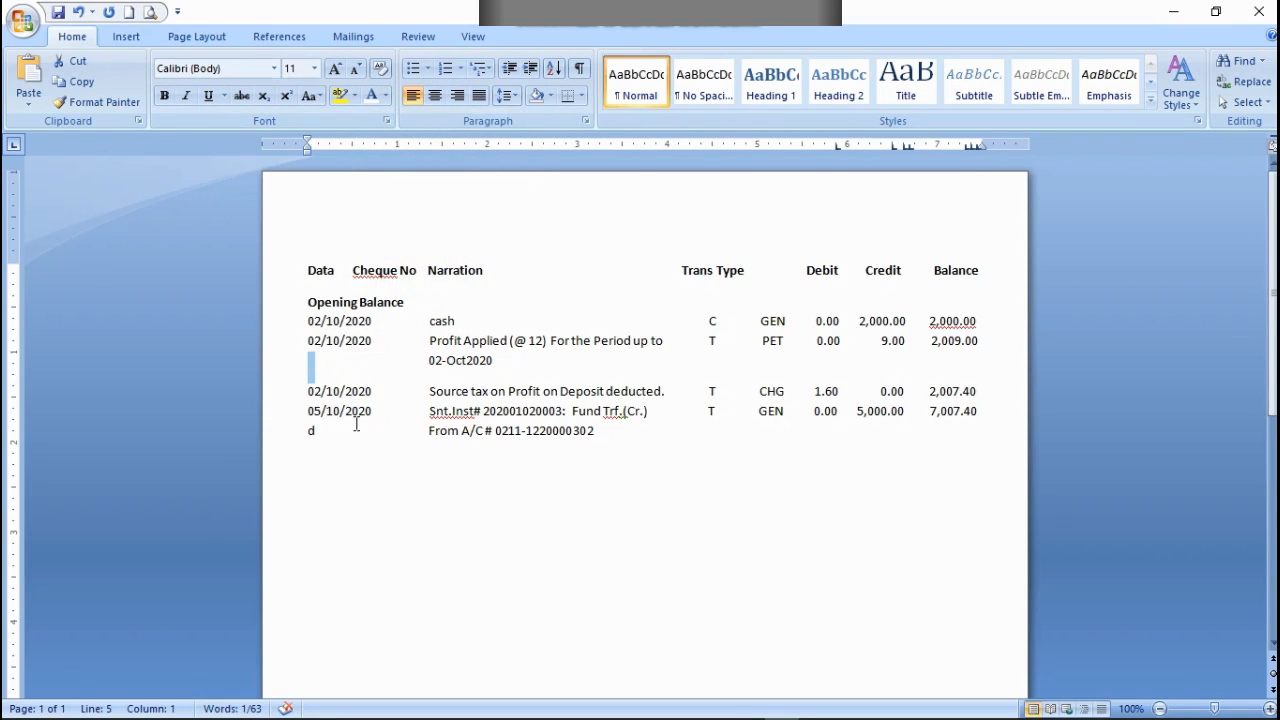
{"action": "double_click", "coordinate": [322, 436]}
{"action": "left_click", "coordinate": [386, 97]}
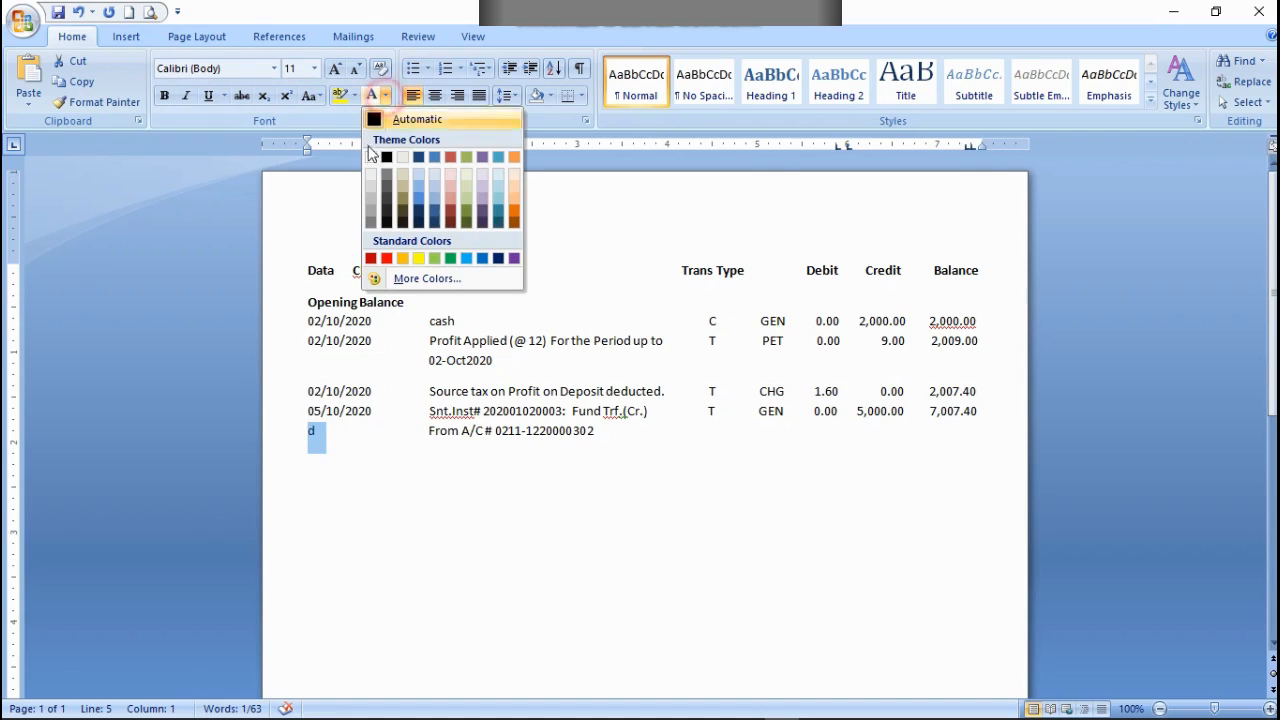
{"action": "left_click", "coordinate": [370, 157]}
{"action": "left_click", "coordinate": [528, 494]}
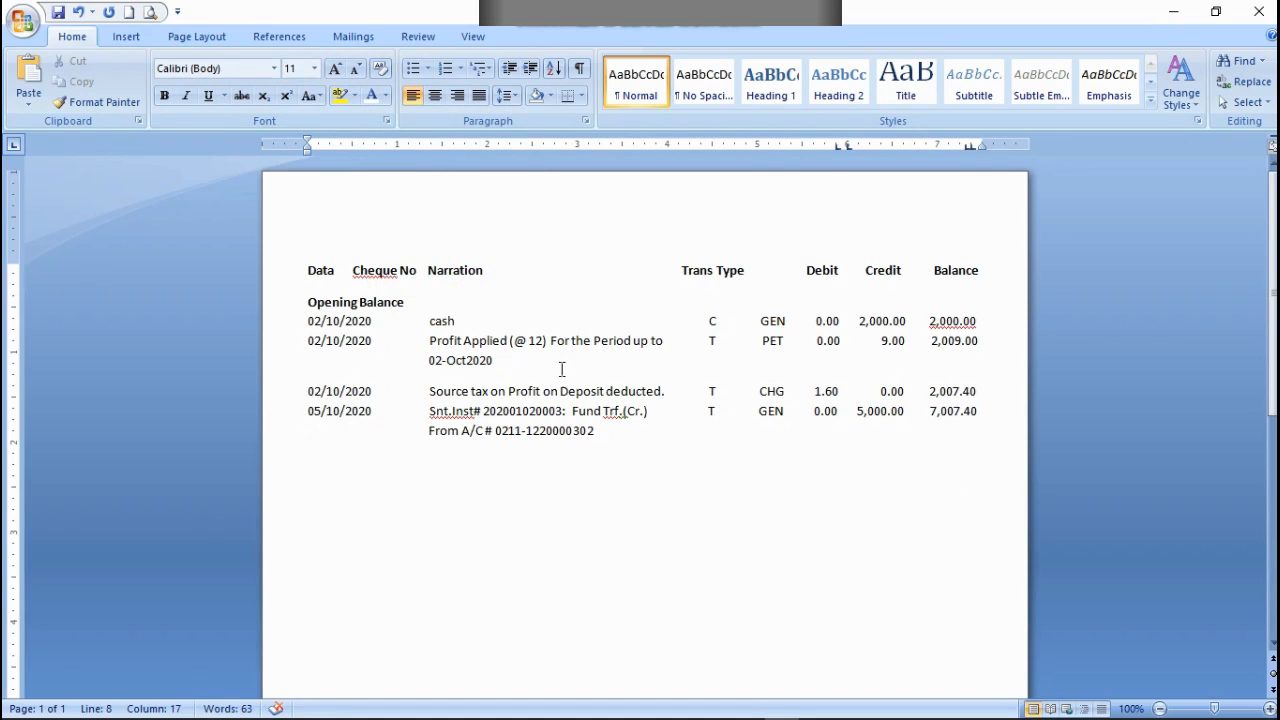
Step: Start a new row dated 11/10/2020 below the From A/C line
{"action": "left_click", "coordinate": [603, 437]}
{"action": "key", "text": "Return"}
{"action": "type", "text": "11/10/2020"}
Step: Insert the missing hyphen in the profit row's period date so it reads 02-Oct-2020
{"action": "key", "text": "Up"}
{"action": "key", "text": "Up"}
{"action": "key", "text": "Up"}
{"action": "key", "text": "Up"}
{"action": "type", "text": "-"}
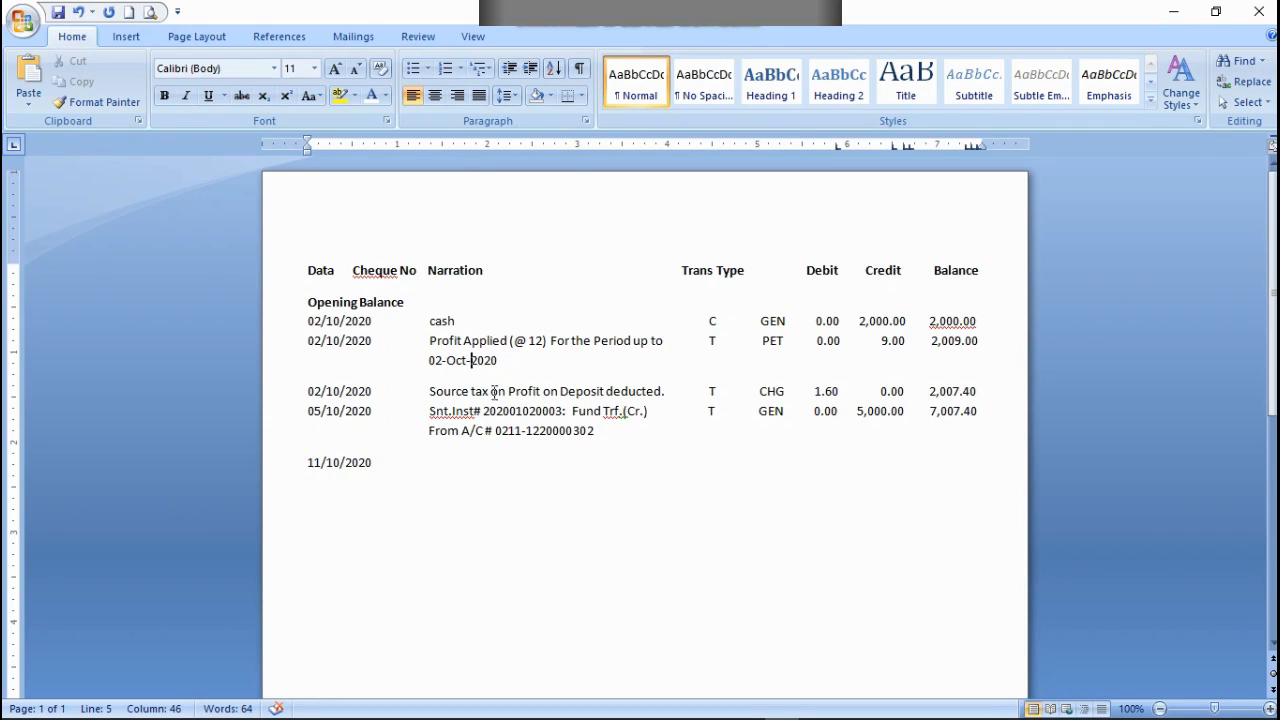
Step: Copy the Snt.Inst# Fund Trf.(Cr.) narration from the 05/10/2020 row into the 11/10/2020 row, aligned under Narration
{"action": "left_click", "coordinate": [376, 463]}
{"action": "left_click_drag", "start_coordinate": [430, 412], "coordinate": [641, 412]}
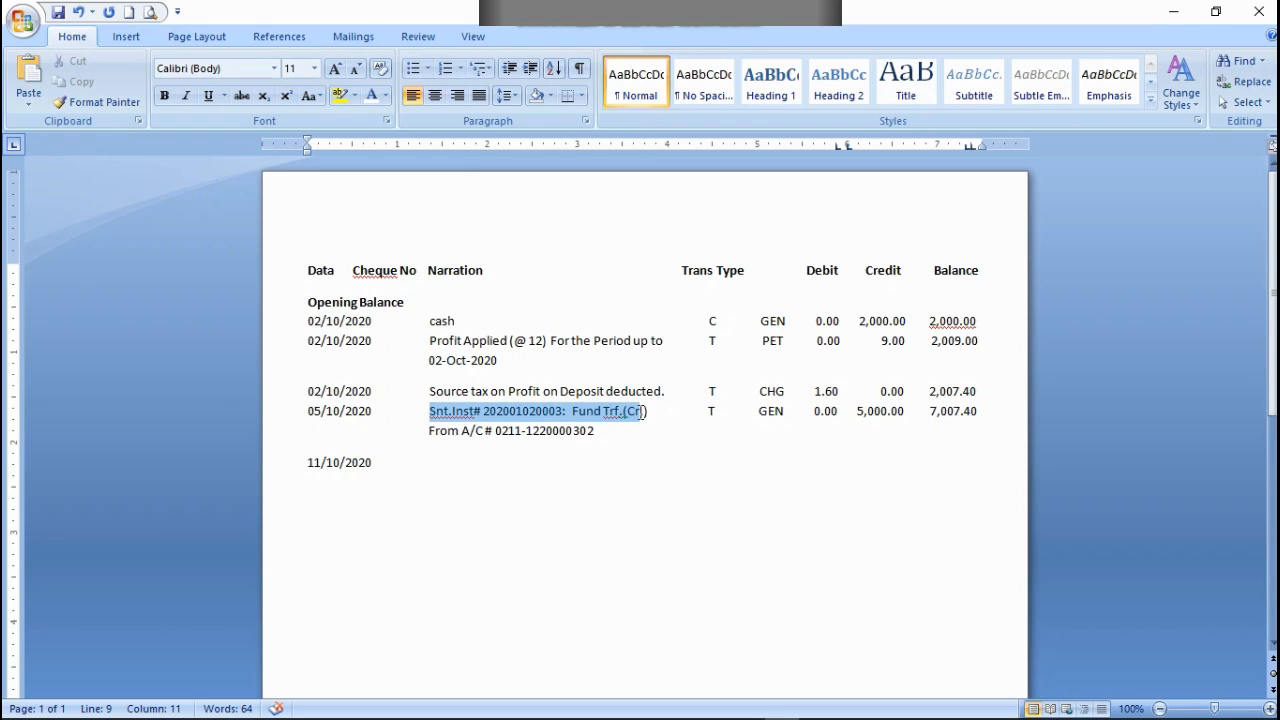
{"action": "left_click_drag", "start_coordinate": [646, 412], "coordinate": [644, 411]}
{"action": "right_click", "coordinate": [644, 411]}
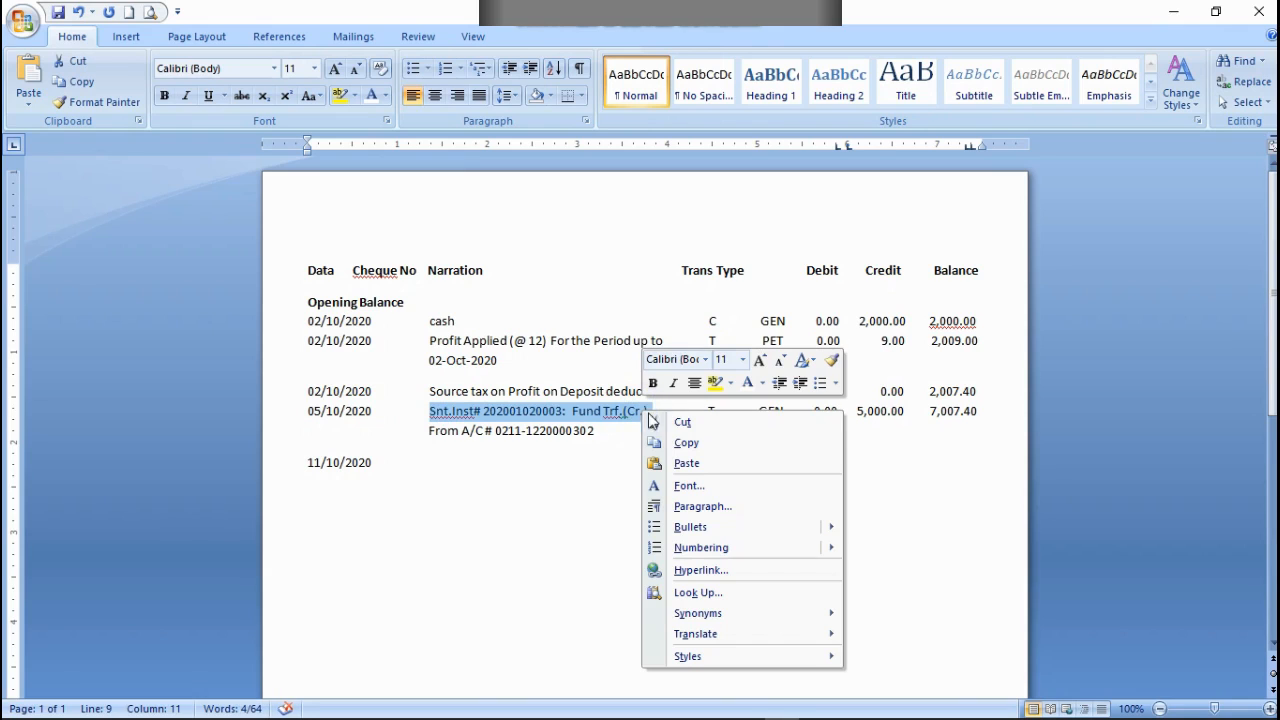
{"action": "left_click", "coordinate": [682, 443]}
{"action": "left_click", "coordinate": [417, 462]}
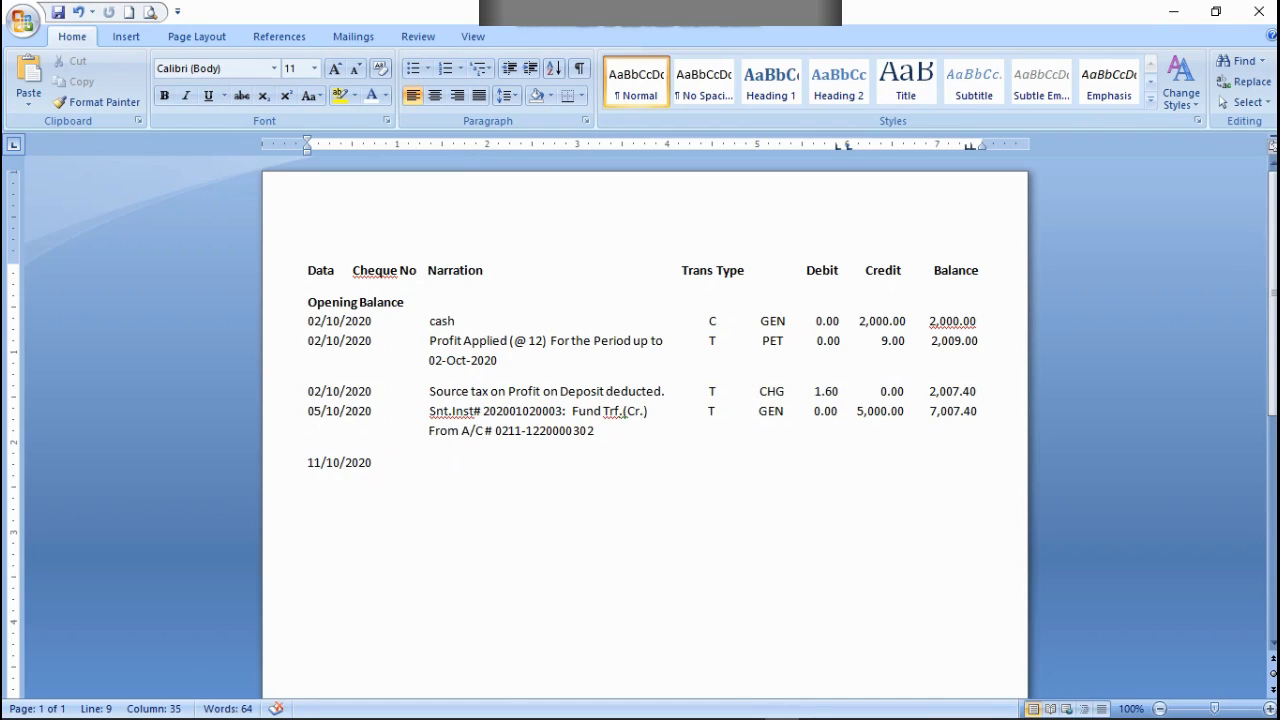
{"action": "key", "text": "BackSpace"}
{"action": "key", "text": "BackSpace"}
{"action": "key", "text": "BackSpace"}
{"action": "key", "text": "BackSpace"}
{"action": "key", "text": "BackSpace"}
{"action": "key", "text": "BackSpace"}
{"action": "key", "text": "BackSpace"}
{"action": "key", "text": "BackSpace"}
{"action": "key", "text": "BackSpace"}
{"action": "key", "text": "BackSpace"}
{"action": "key", "text": "BackSpace"}
{"action": "key", "text": "BackSpace"}
{"action": "key", "text": "ctrl+v"}
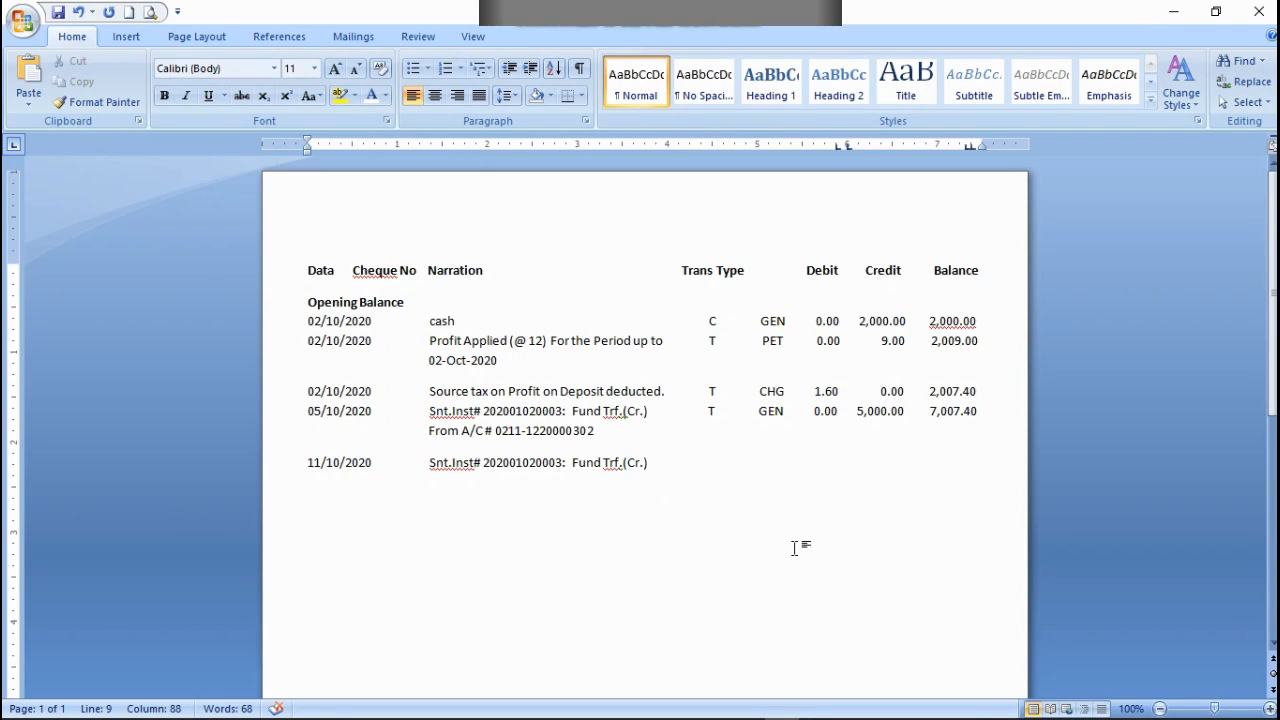
Step: Fill the 11/10/2020 row with T, GEN, debit 0.00 and credit 4,000.00, aligned under their headings
{"action": "type", "text": "T"}
{"action": "key", "text": "Left"}
{"action": "key", "text": "BackSpace"}
{"action": "type", "text": "GEN          0.00      4,000."}
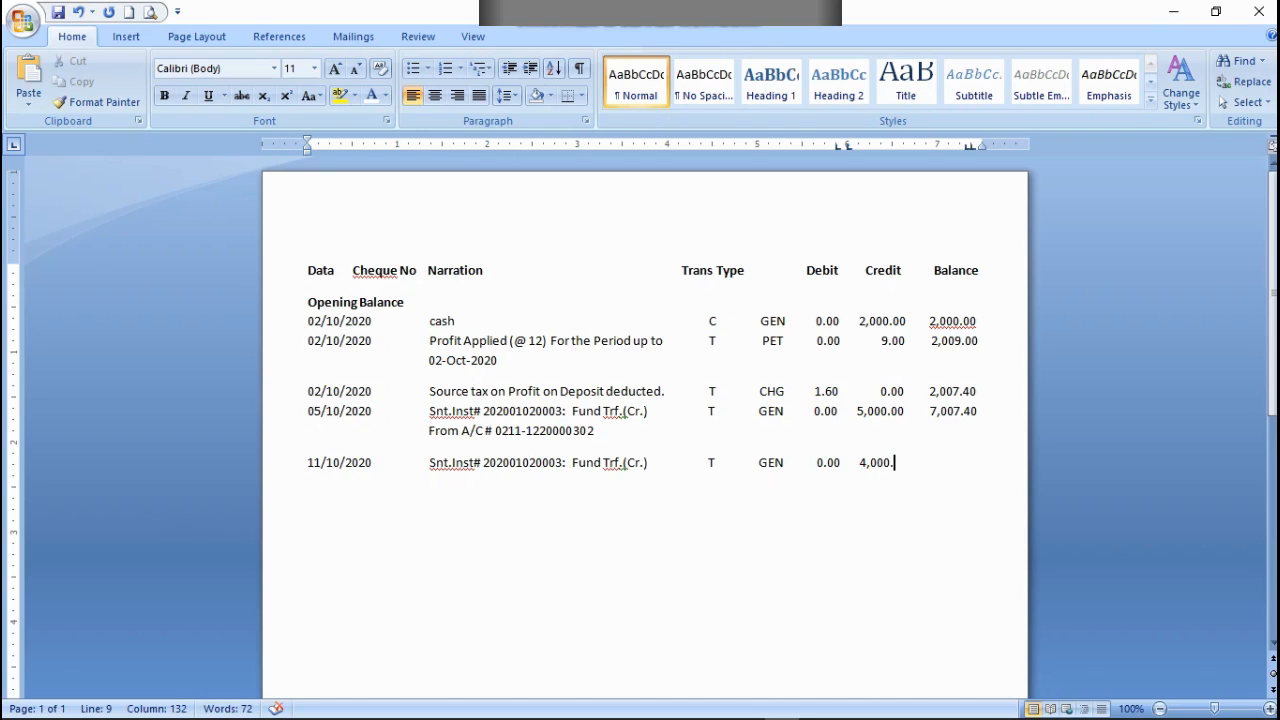
{"action": "type", "text": "00"}
{"action": "type", "text": "     11"}
{"action": "type", "text": ",007"}
{"action": "type", "text": " .00"}
Step: Enter the balance 11,007.40 at the end of the 11/10/2020 row
{"action": "key", "text": "BackSpace"}
{"action": "key", "text": "BackSpace"}
{"action": "type", "text": "40"}
Step: Adjust the position of 11,007.40 so that it lines up with the amounts under Balance
{"action": "key", "text": "Left"}
{"action": "key", "text": "Left"}
{"action": "key", "text": "Left"}
{"action": "key", "text": "Left"}
{"action": "key", "text": "Left"}
{"action": "key", "text": "Left"}
{"action": "key", "text": "Left"}
{"action": "key", "text": "Left"}
{"action": "key", "text": "Left"}
{"action": "key", "text": "Left"}
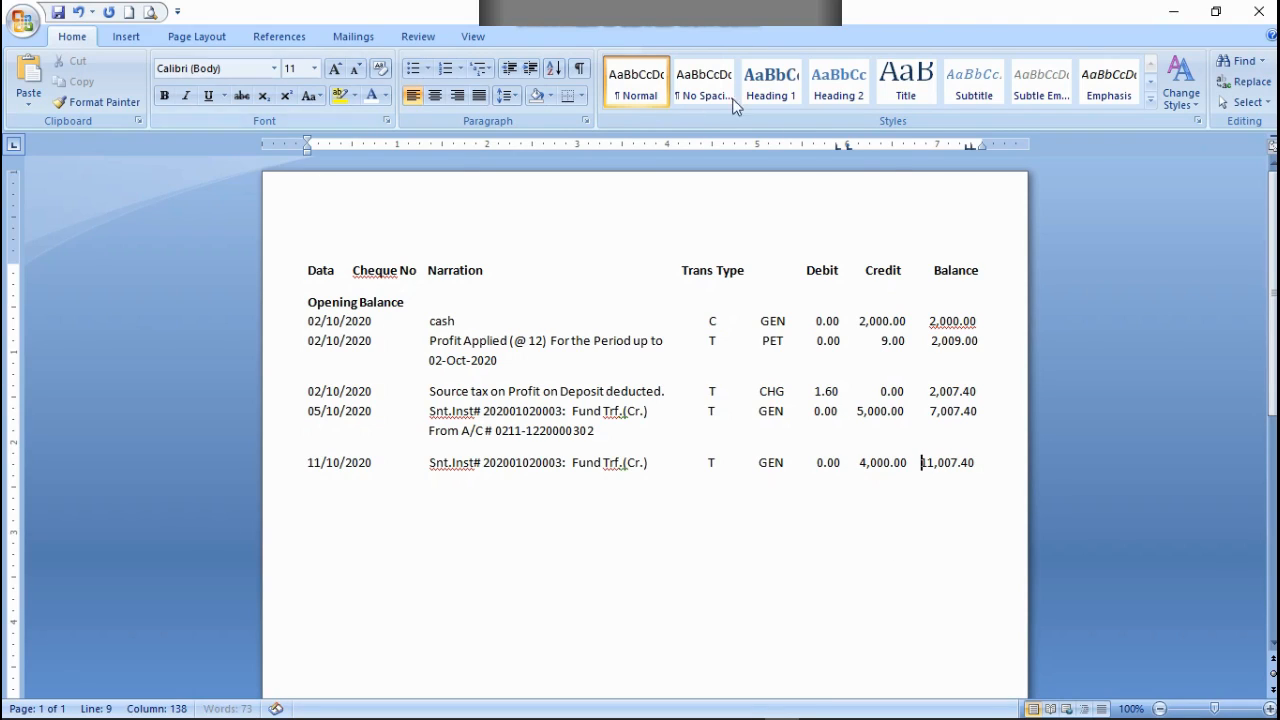
{"action": "left_click_drag", "start_coordinate": [972, 147], "coordinate": [974, 145]}
{"action": "key", "text": "Right"}
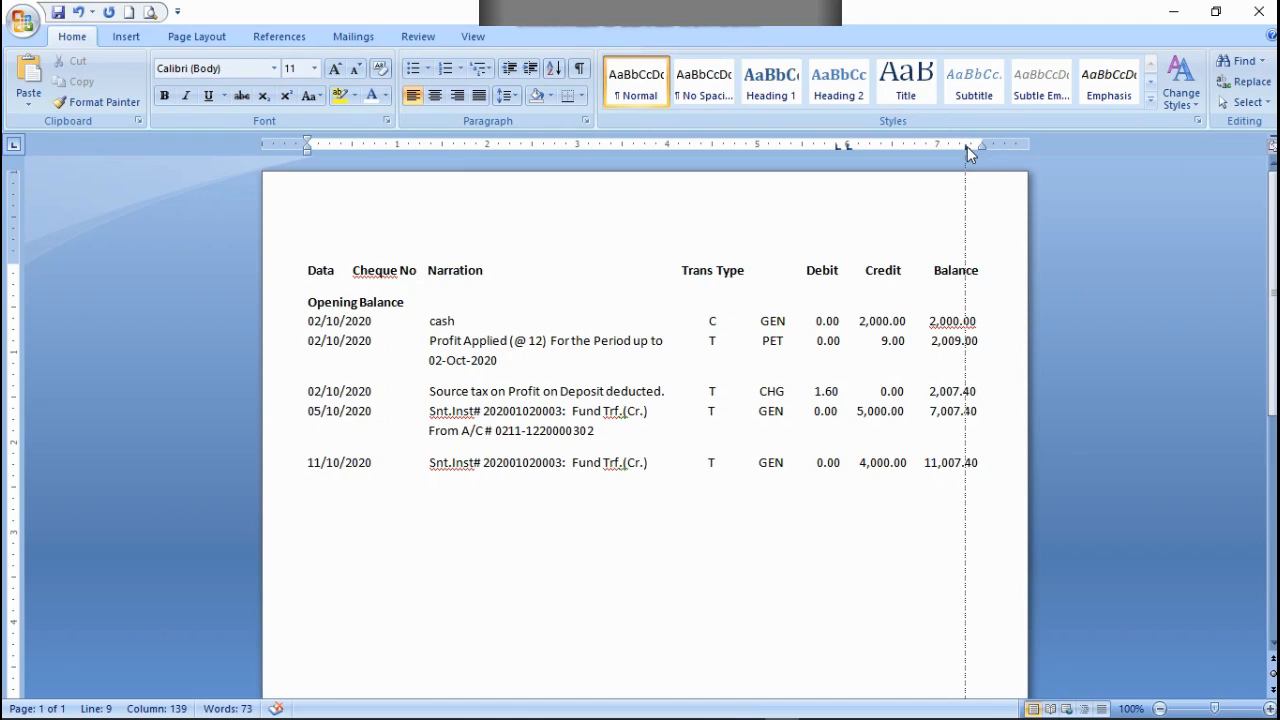
{"action": "left_click_drag", "start_coordinate": [967, 146], "coordinate": [972, 146]}
{"action": "left_click_drag", "start_coordinate": [971, 144], "coordinate": [971, 145]}
{"action": "left_click", "coordinate": [991, 462]}
Step: Copy the From A/C # line of the 05/10/2020 entry onto a new line below the 11/10/2020 row
{"action": "left_click_drag", "start_coordinate": [612, 433], "coordinate": [438, 425]}
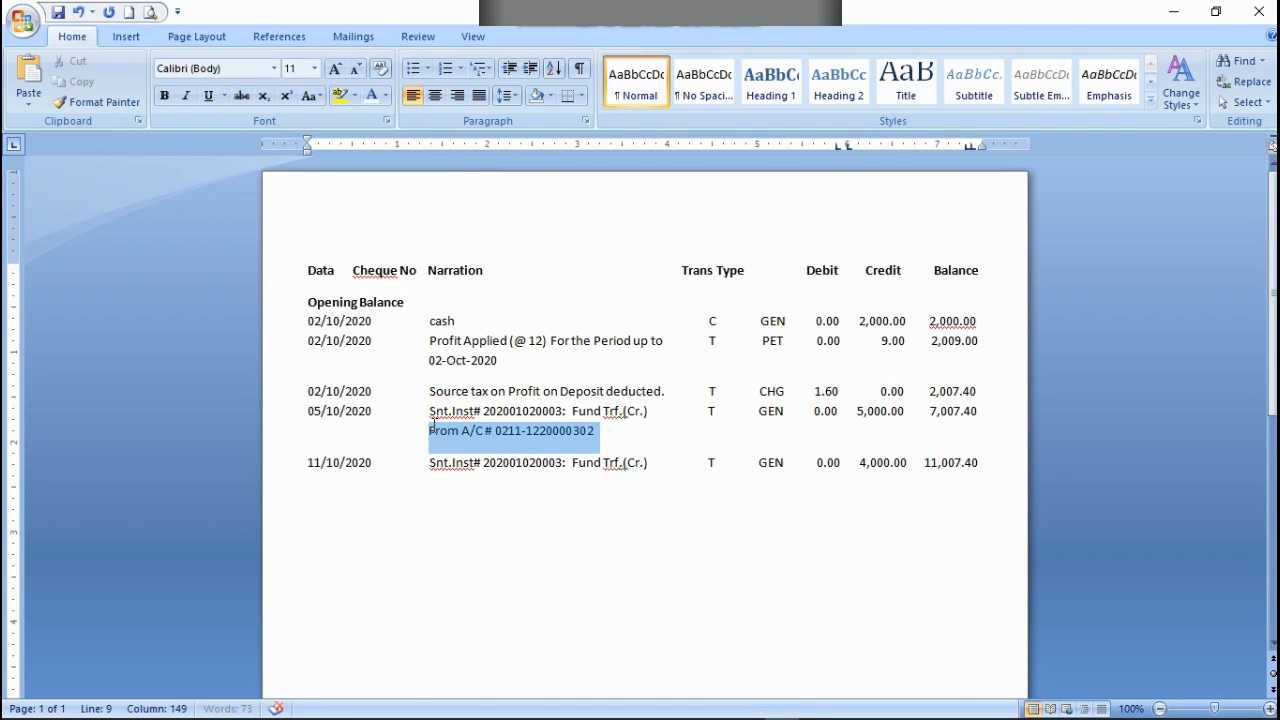
{"action": "right_click", "coordinate": [448, 438]}
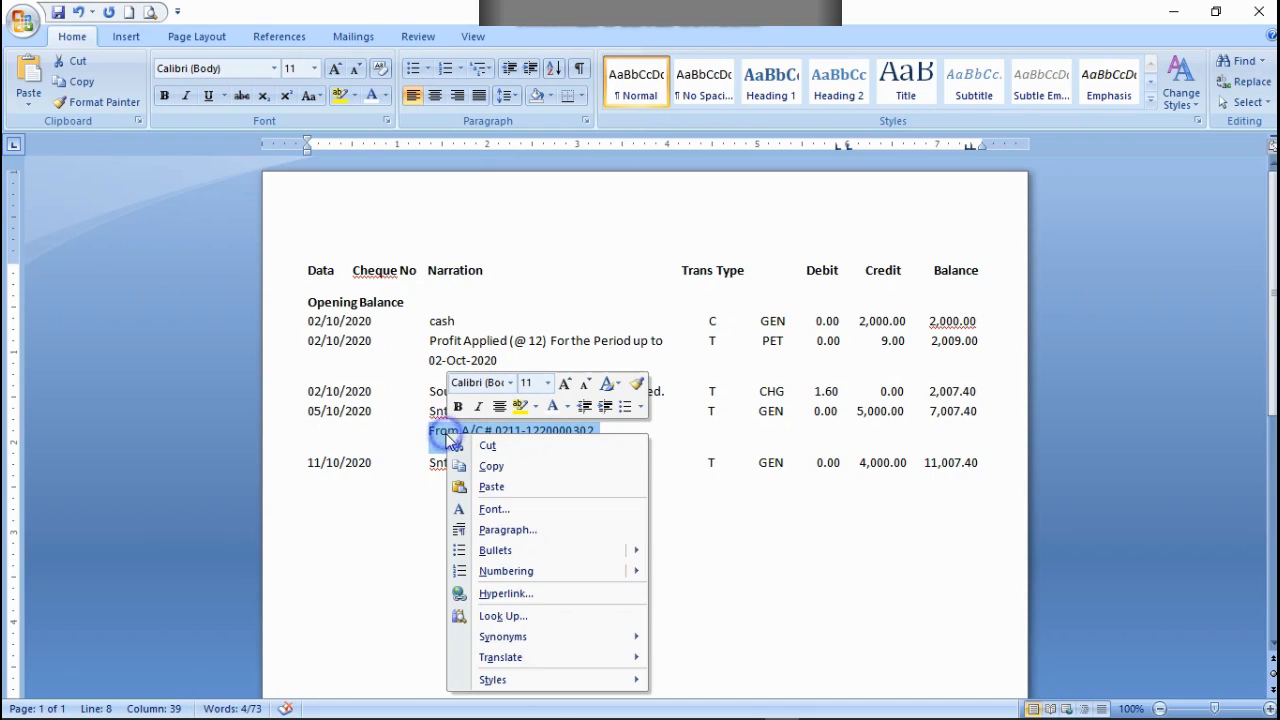
{"action": "left_click", "coordinate": [491, 468]}
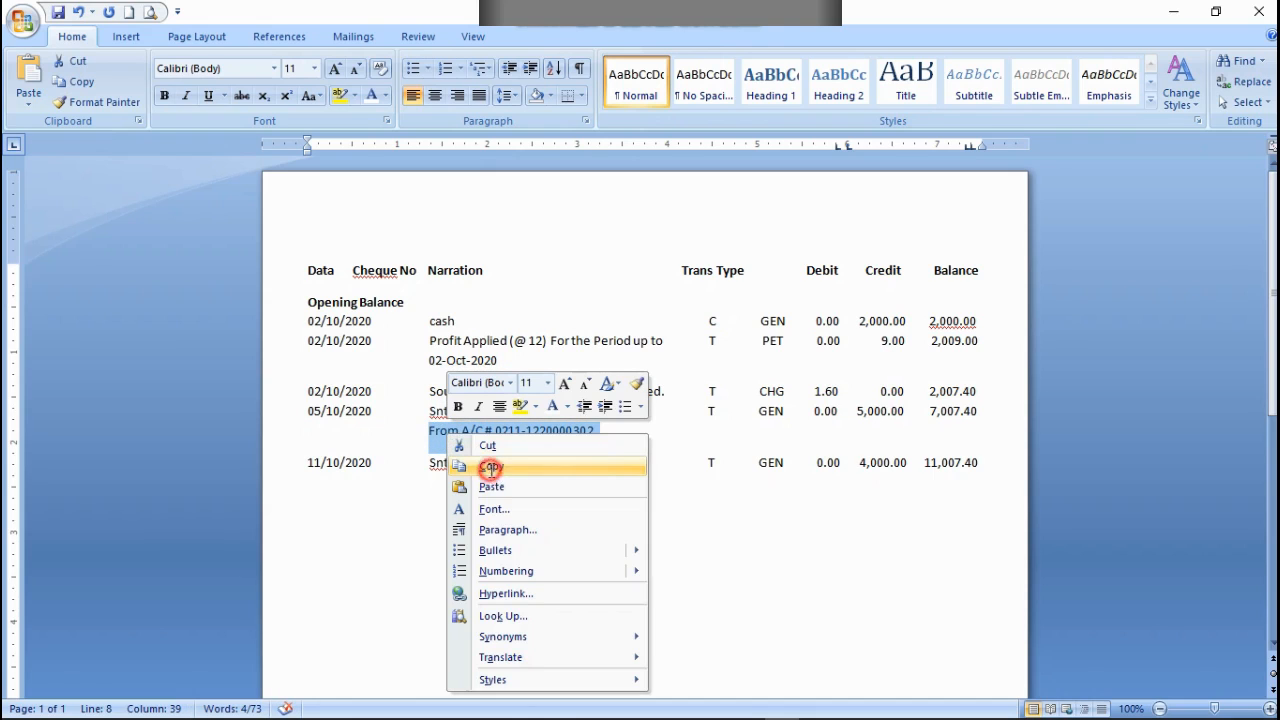
{"action": "left_click", "coordinate": [988, 465]}
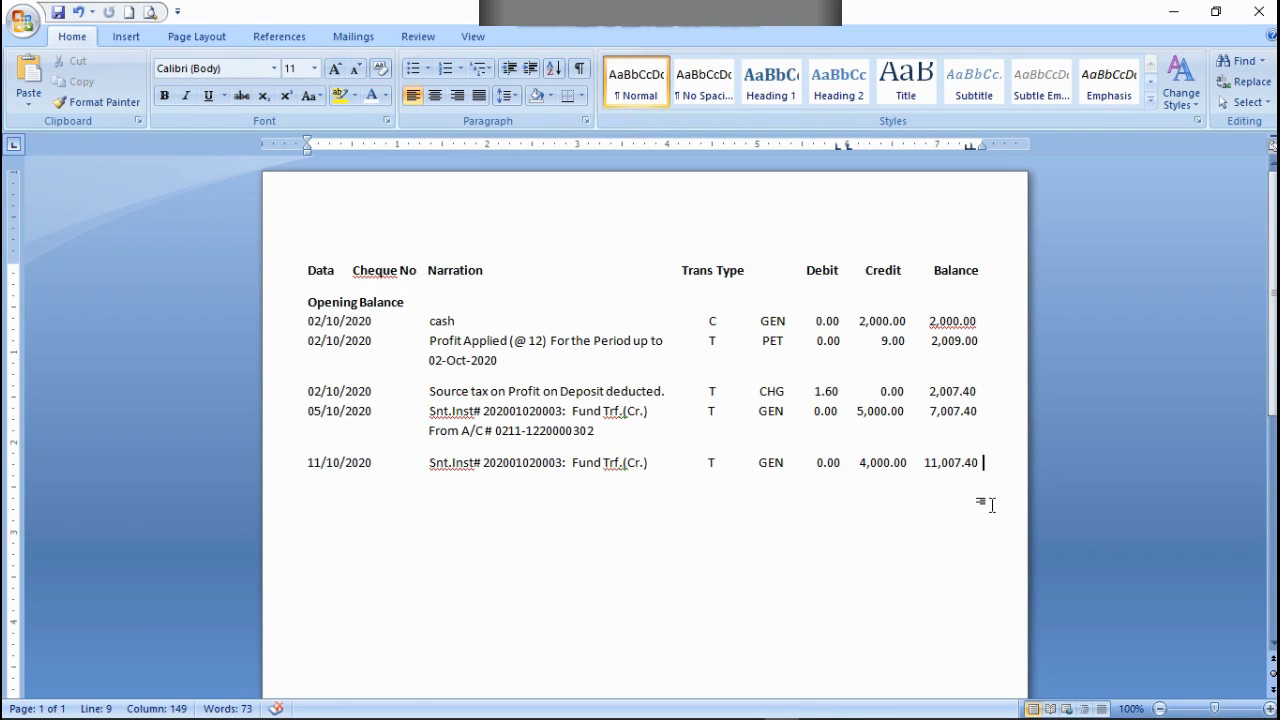
{"action": "key", "text": "Return"}
{"action": "key", "text": "ctrl+v"}
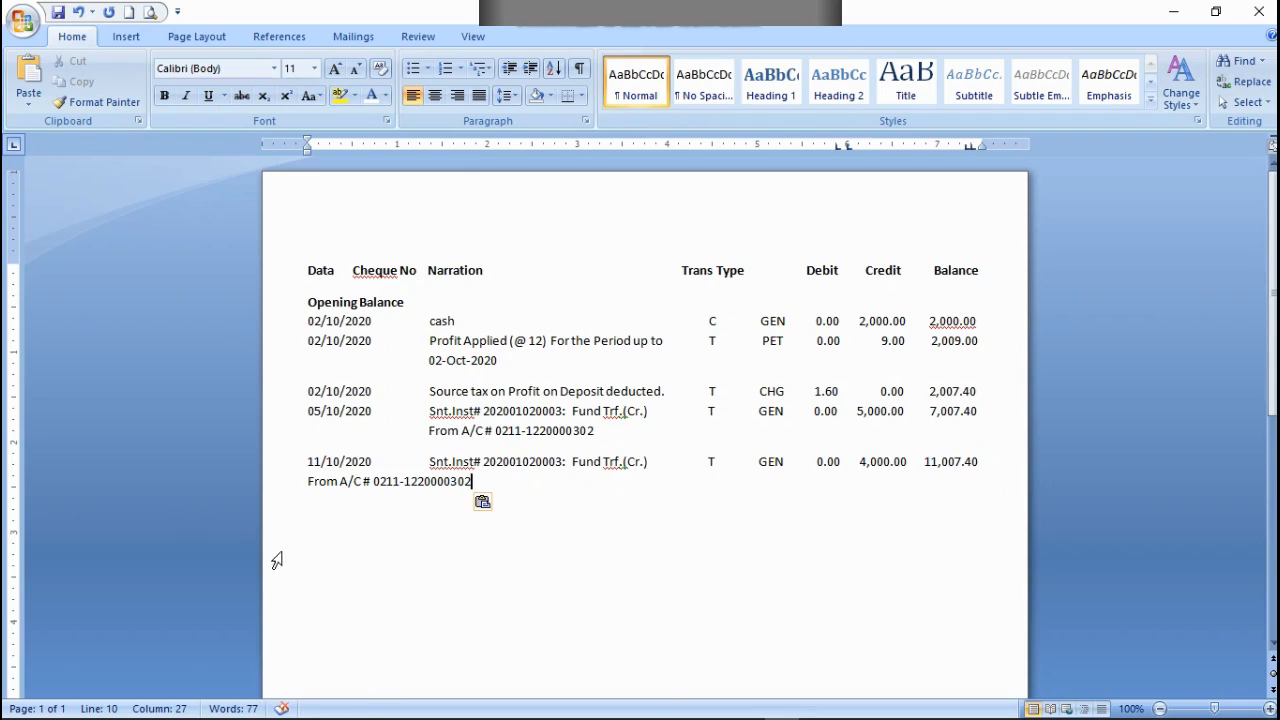
Step: Indent the new From A/C line under Narration, with a filler letter d at its start
{"action": "left_click", "coordinate": [988, 460]}
{"action": "left_click", "coordinate": [308, 481]}
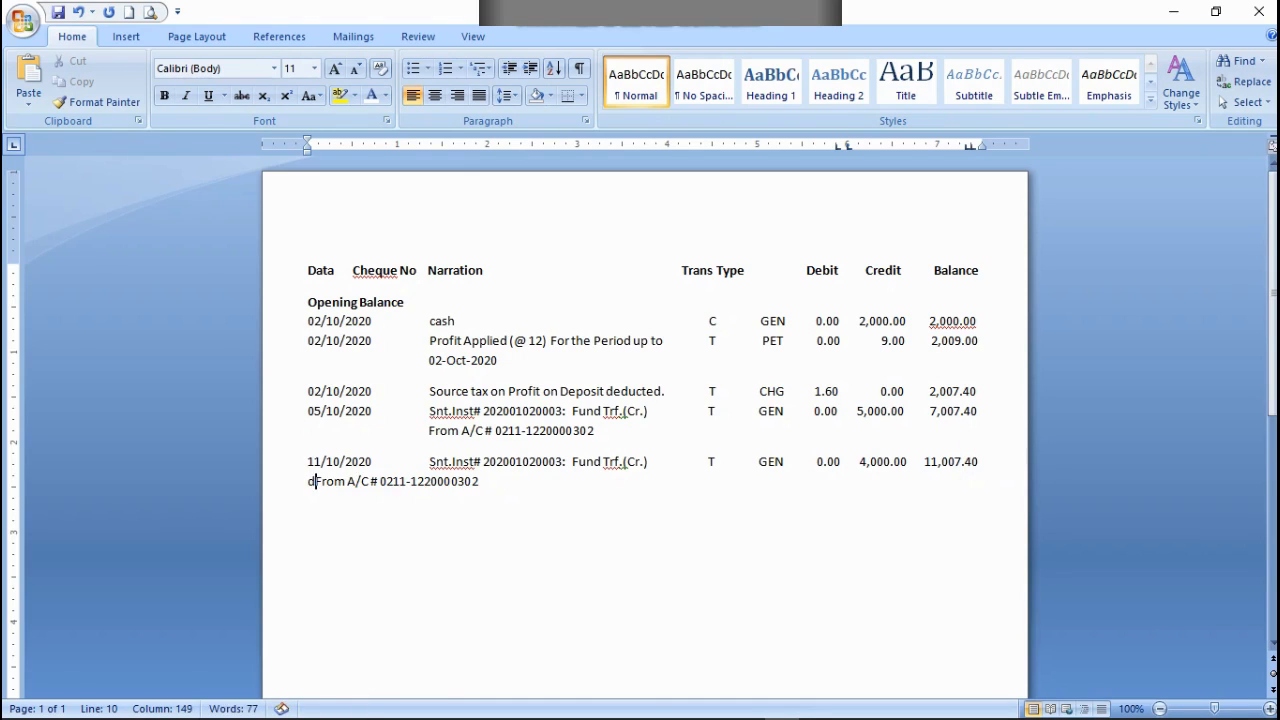
{"action": "type", "text": "d"}
{"action": "key", "text": "Tab"}
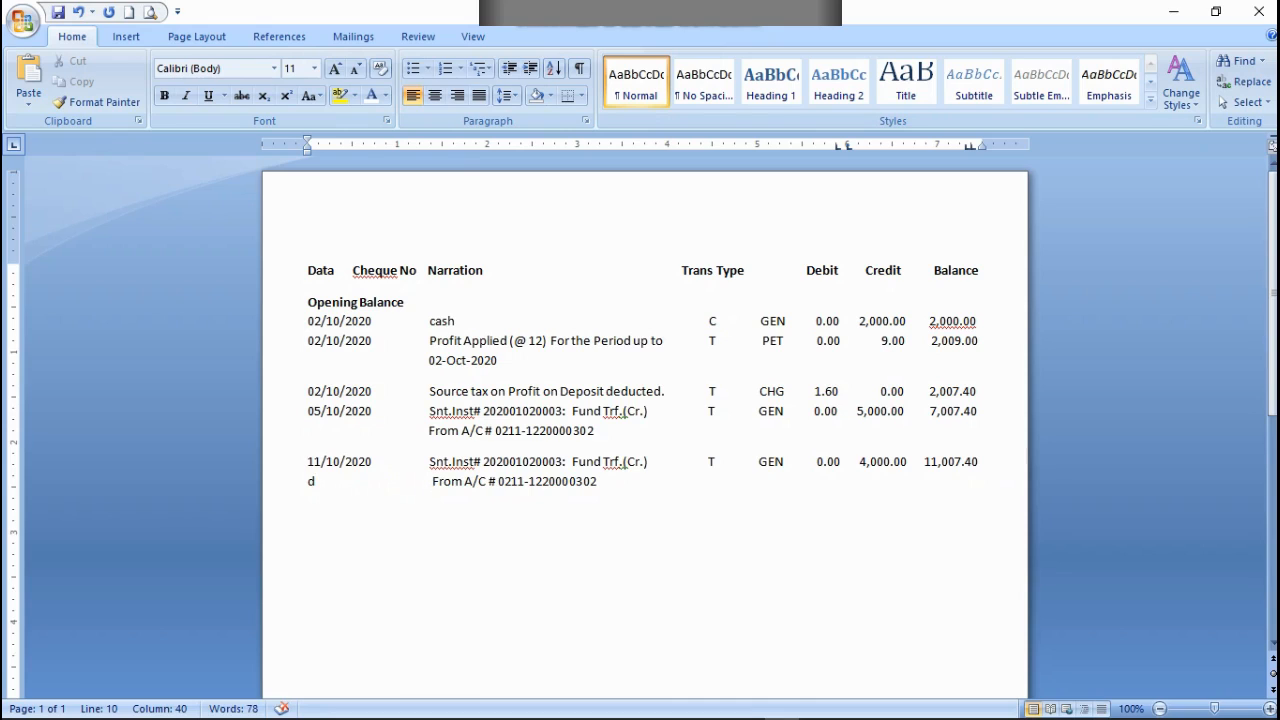
{"action": "key", "text": "BackSpace"}
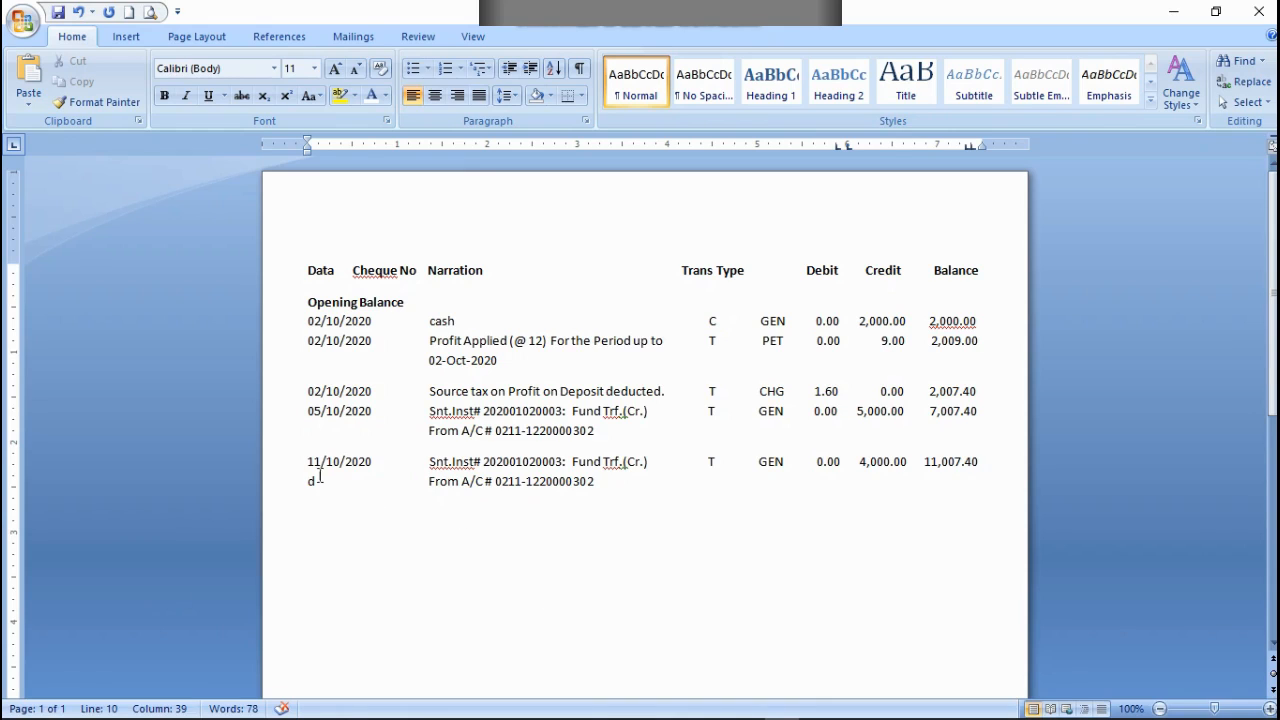
Step: Colour the filler letter d below 11/10/2020 white
{"action": "left_click", "coordinate": [317, 472]}
{"action": "left_click_drag", "start_coordinate": [320, 485], "coordinate": [306, 484]}
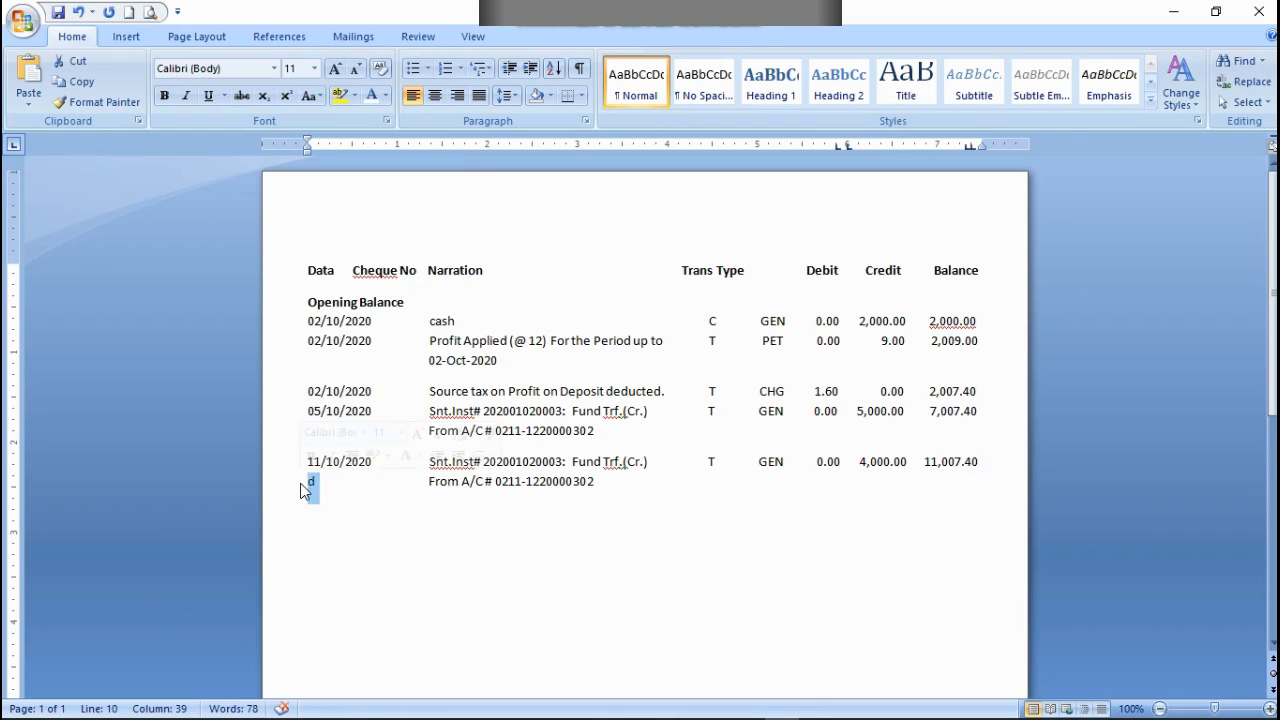
{"action": "left_click", "coordinate": [384, 96]}
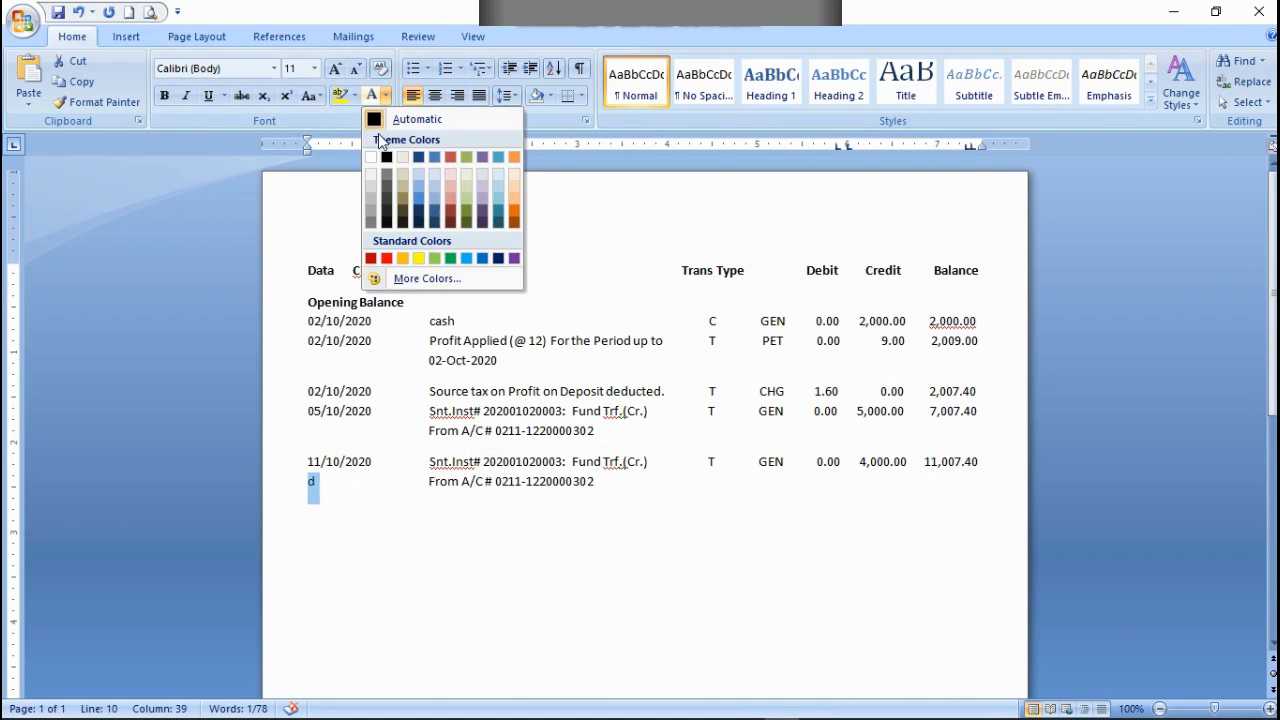
{"action": "left_click", "coordinate": [371, 157]}
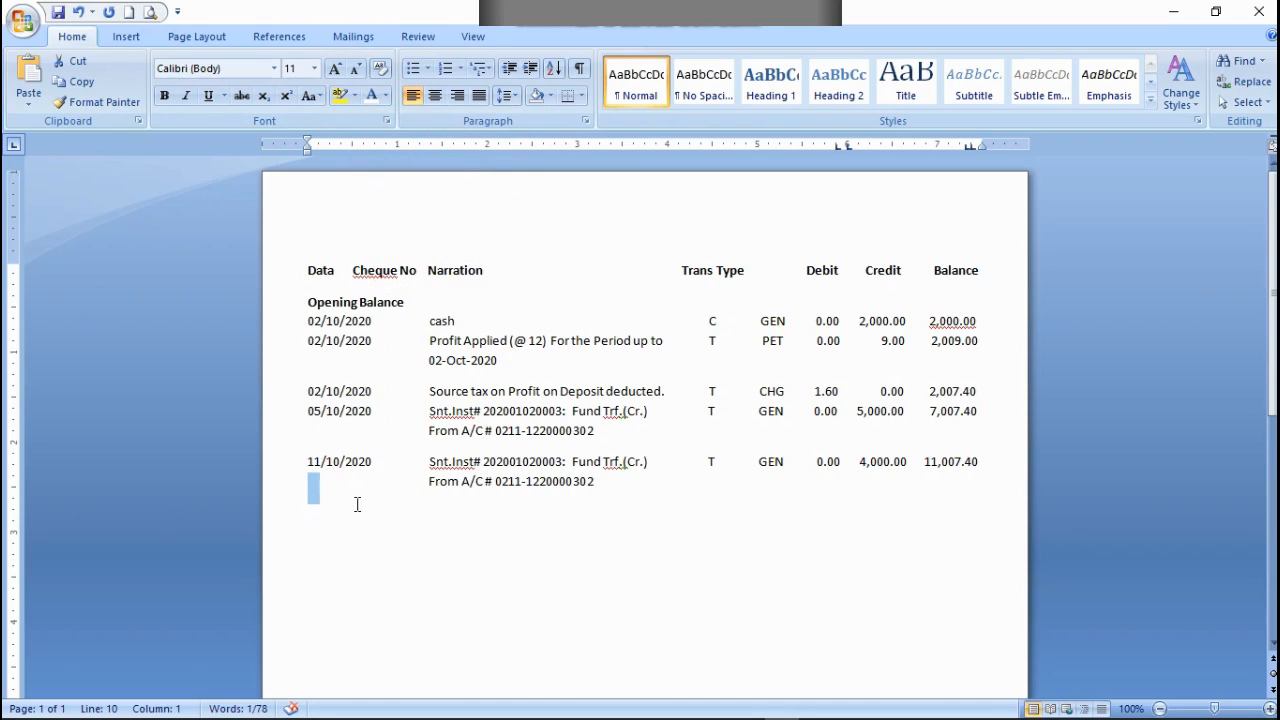
Step: Start a new row dated 20/10/2020 below the second From A/C line
{"action": "left_click", "coordinate": [612, 491]}
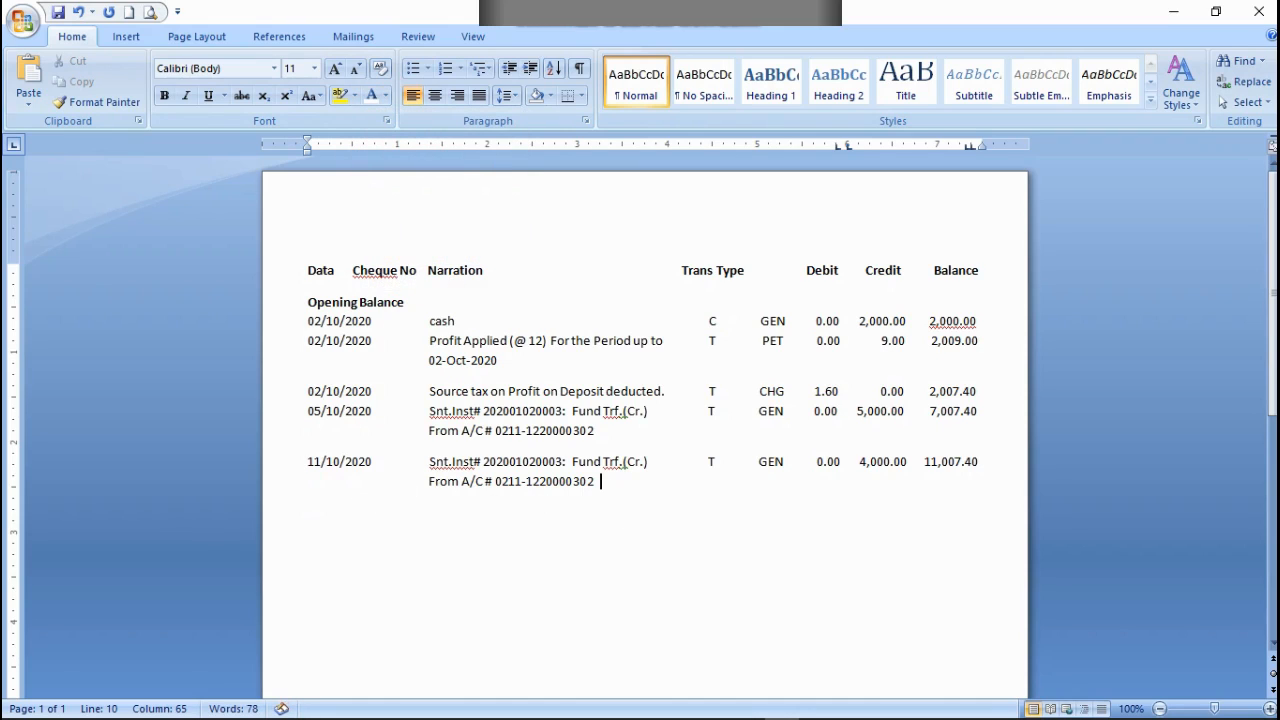
{"action": "key", "text": "Return"}
{"action": "type", "text": "20/10/2020"}
Step: Copy the Snt.Inst# Fund Trf.(Cr.) narration from the 11/10/2020 row into the 20/10/2020 row
{"action": "left_click_drag", "start_coordinate": [660, 462], "coordinate": [437, 469]}
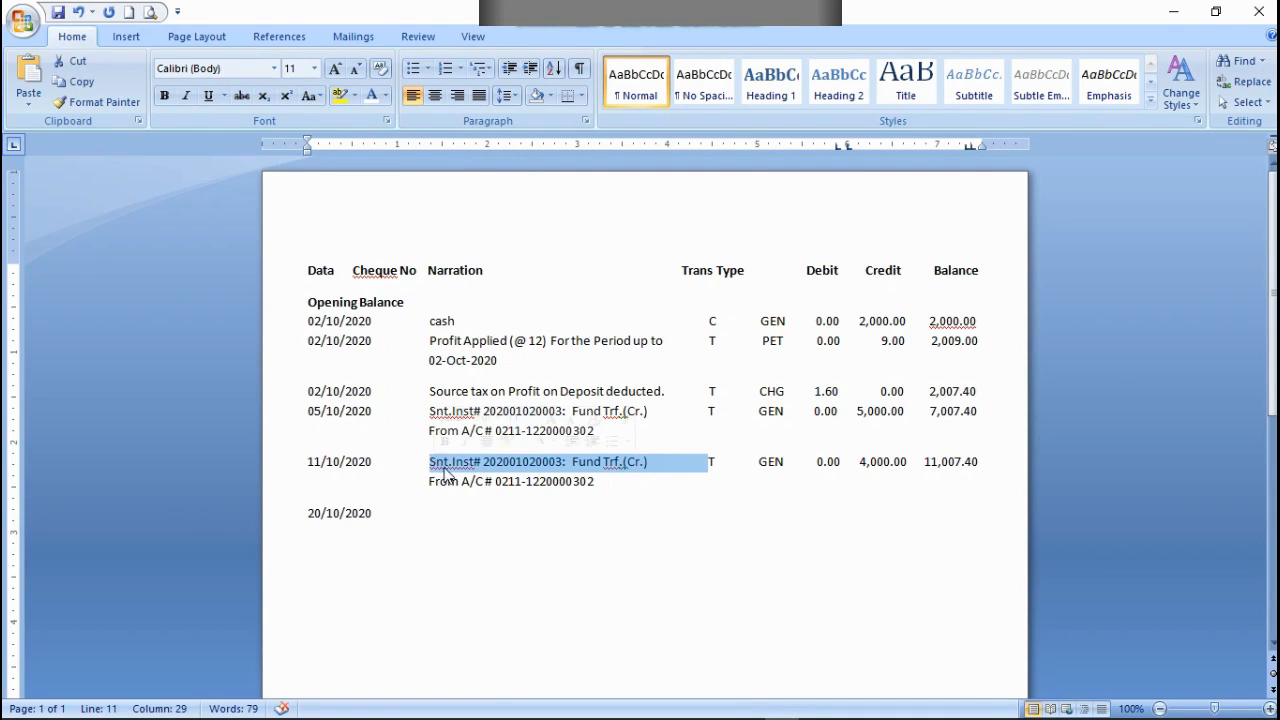
{"action": "right_click", "coordinate": [437, 466]}
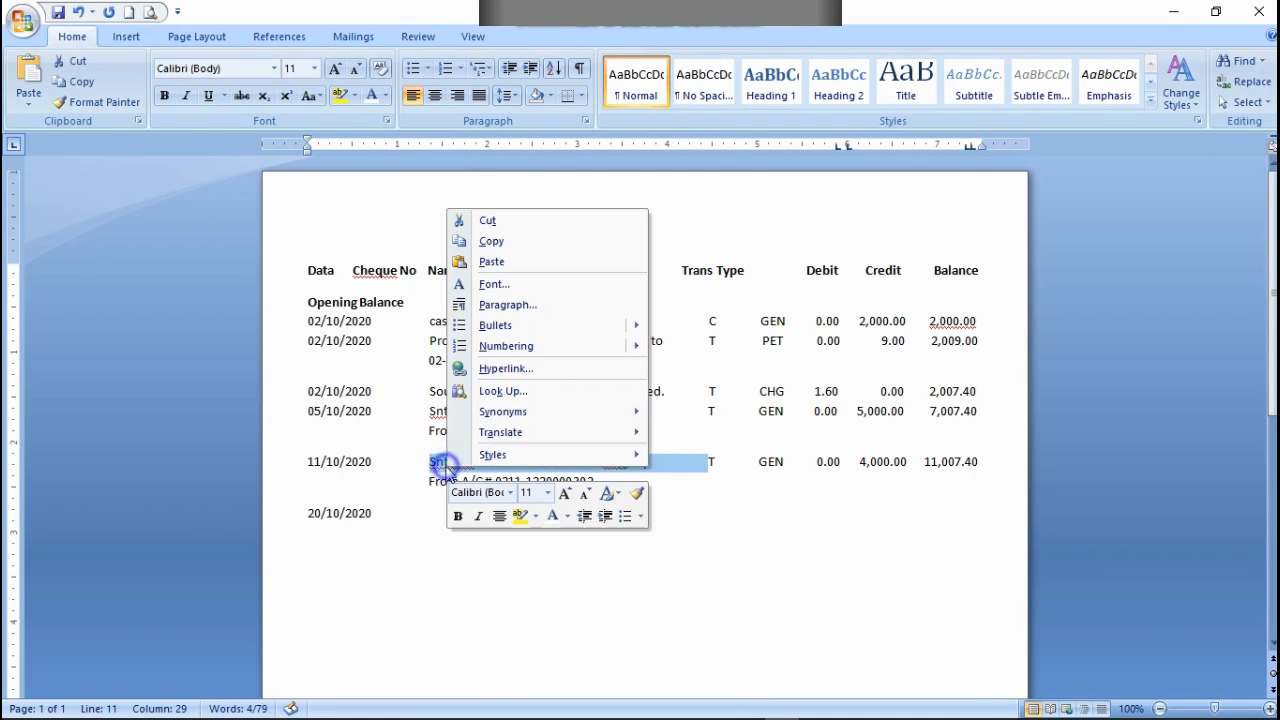
{"action": "left_click", "coordinate": [492, 242]}
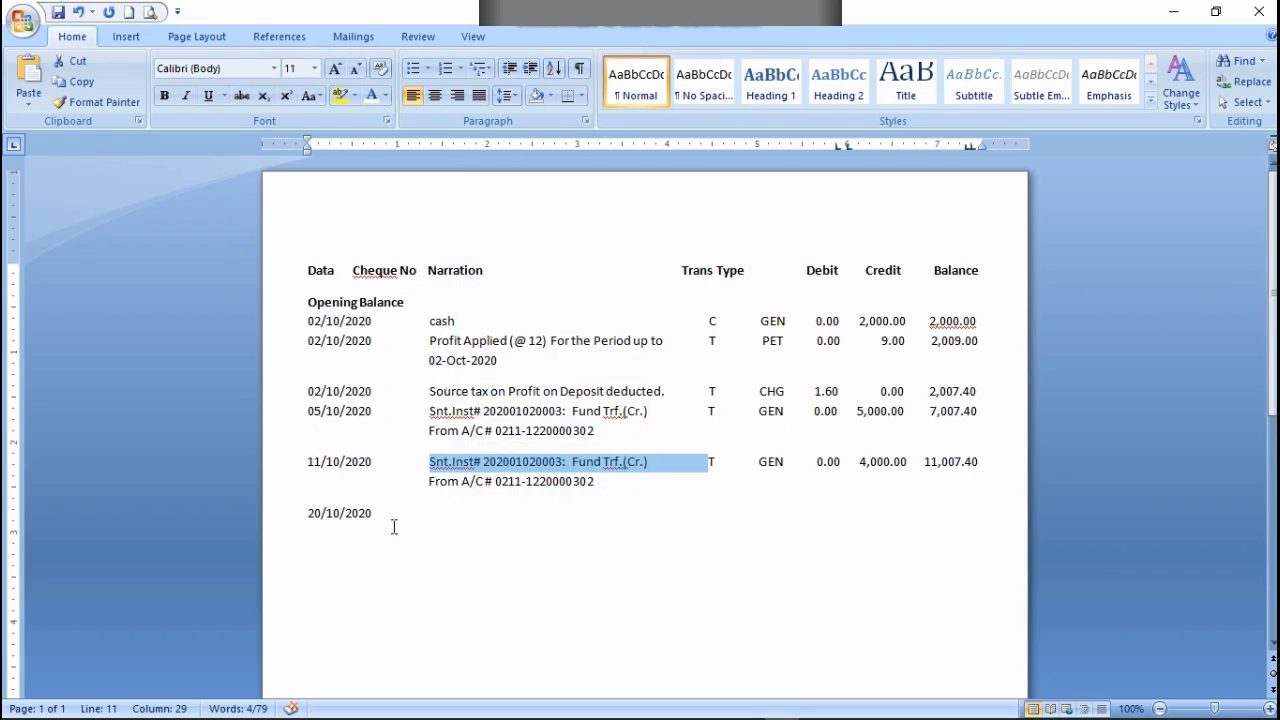
{"action": "left_click", "coordinate": [434, 517]}
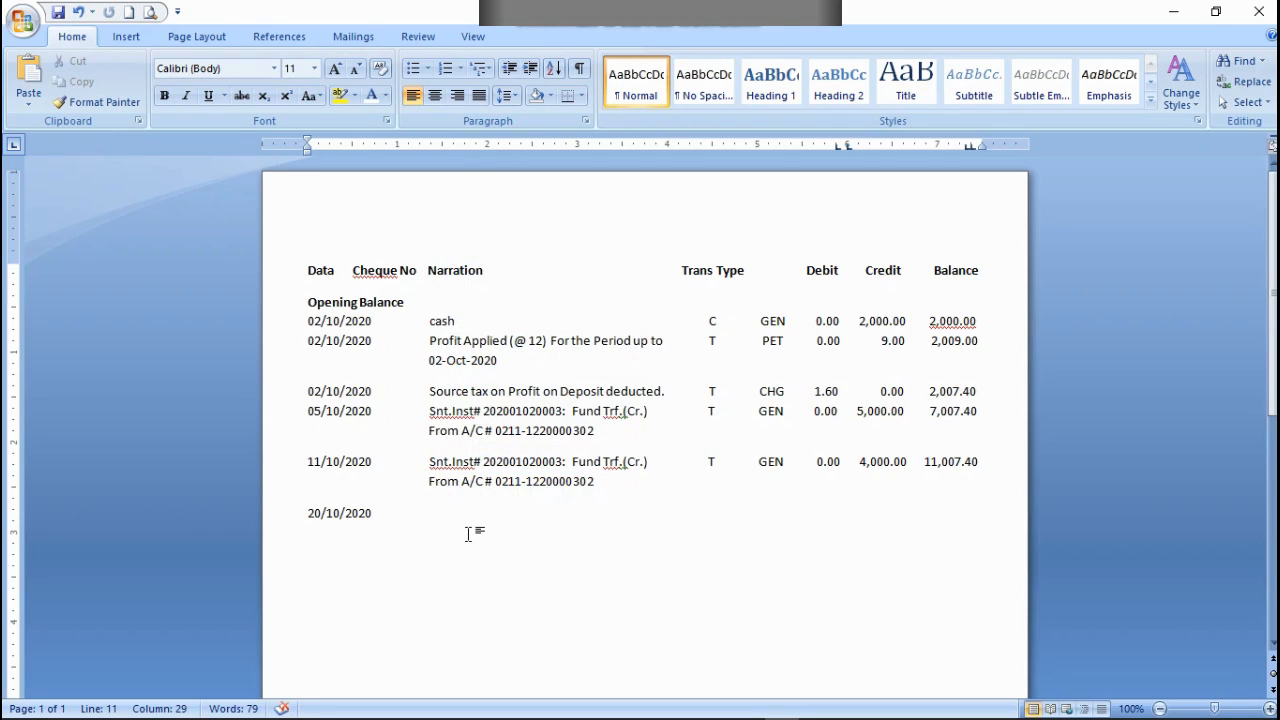
{"action": "key", "text": "ctrl+v"}
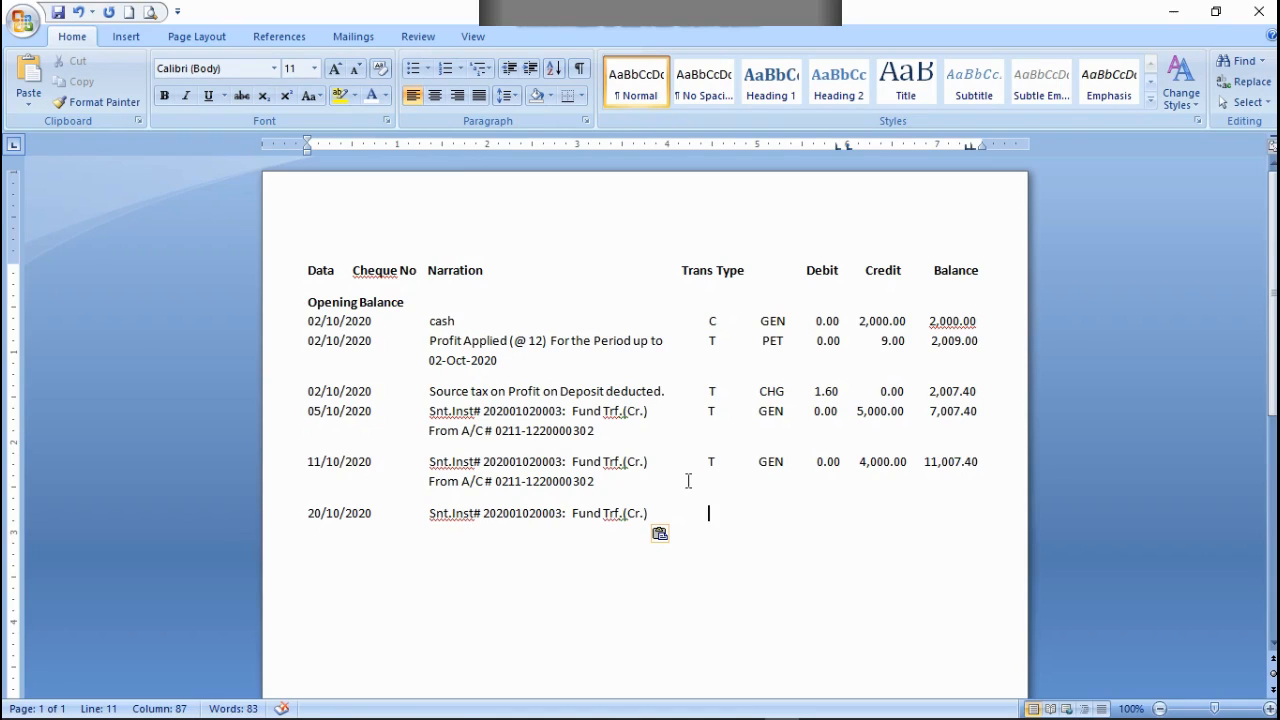
Step: Fill in the 20/10/2020 row with transaction code T, type GEN and debit 0.00, aligned under their headings
{"action": "type", "text": "T              GEB"}
{"action": "key", "text": "BackSpace"}
{"action": "type", "text": "N"}
{"action": "key", "text": "Tab"}
{"action": "type", "text": "0"}
{"action": "key", "text": "BackSpace"}
{"action": "type", "text": "0.0"}
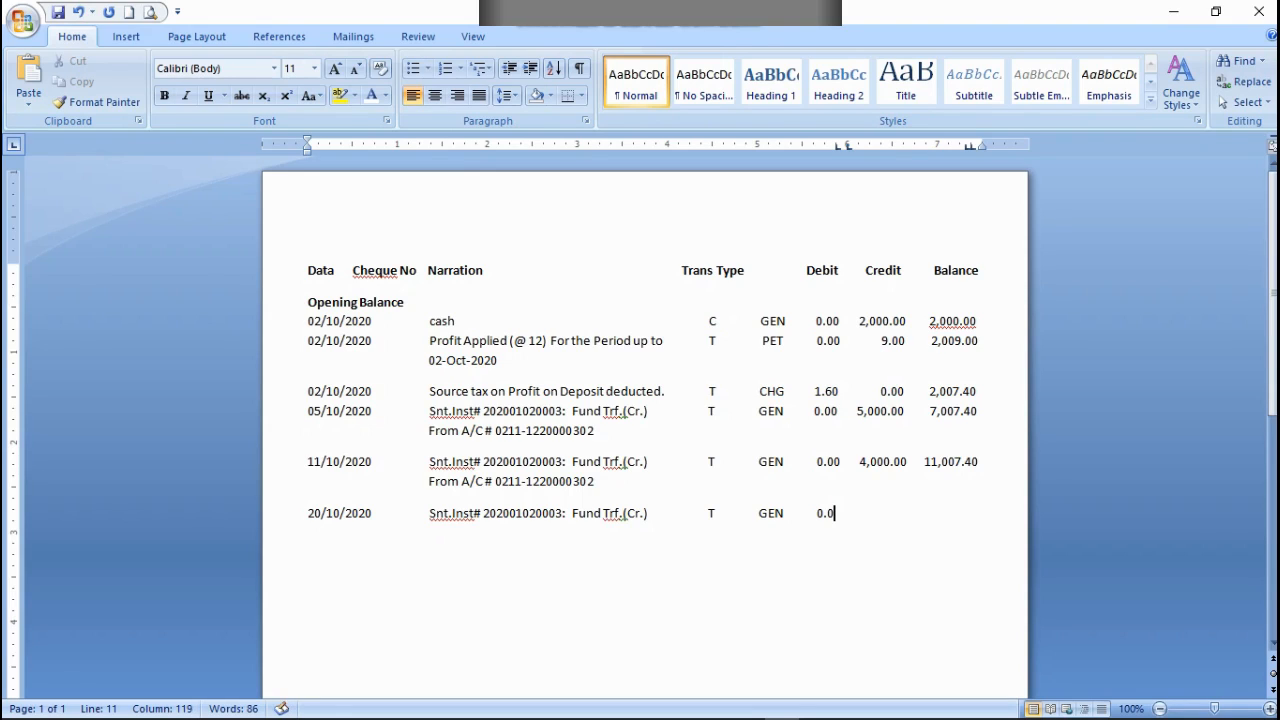
{"action": "type", "text": "0      1,000.00     12,00"}
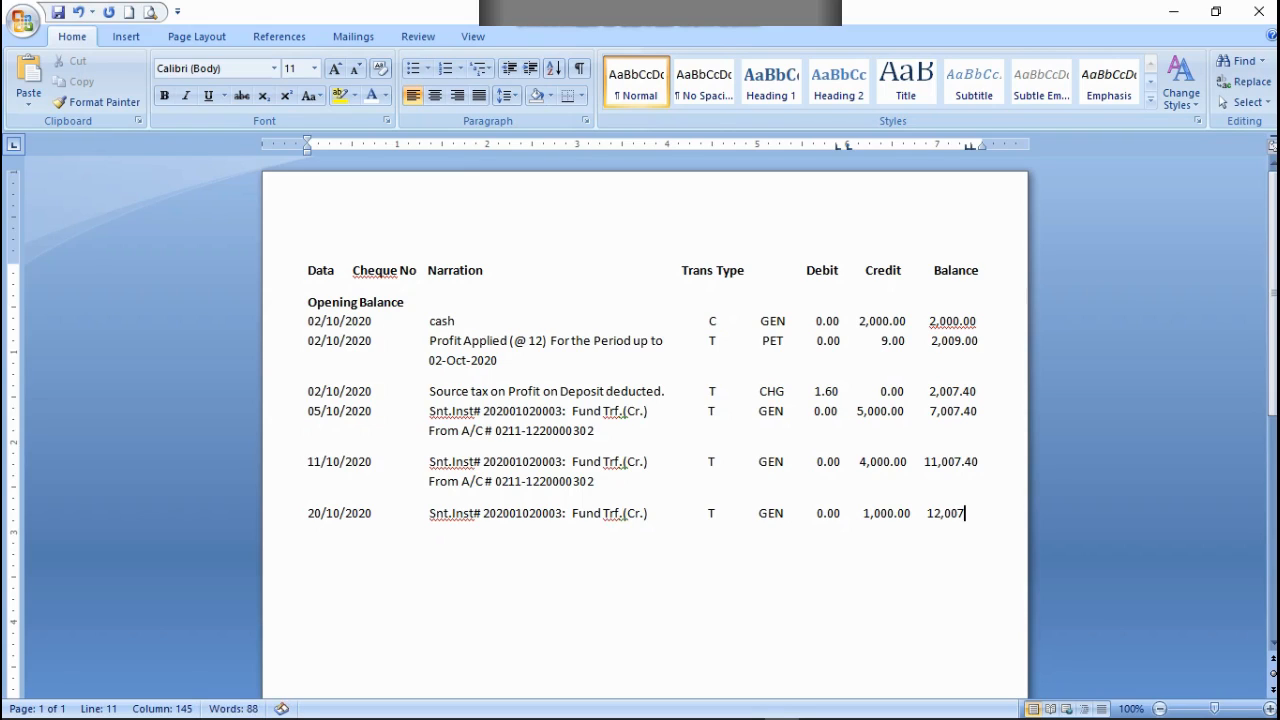
{"action": "type", "text": "7.40"}
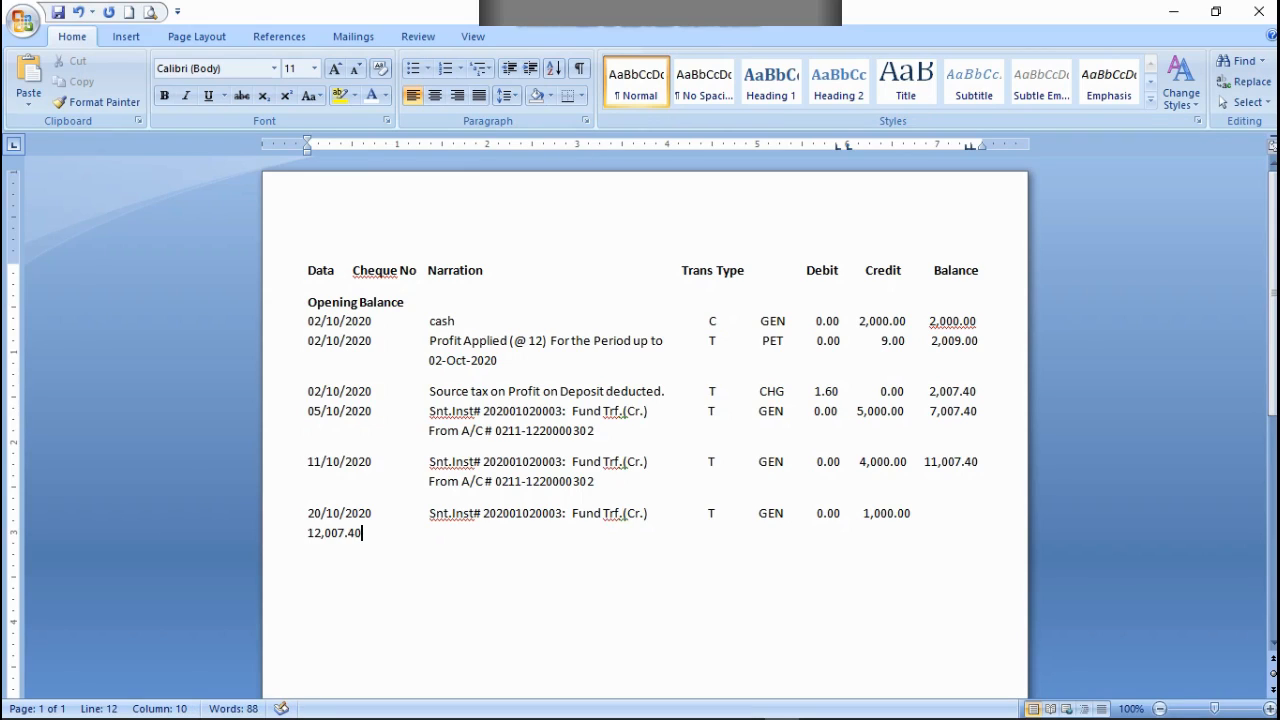
Step: Remove extra spacing before the wrapped 12,007.40 balance so it fits under Balance in the 20/10/2020 row
{"action": "left_click", "coordinate": [359, 513]}
{"action": "left_click", "coordinate": [325, 533]}
{"action": "key", "text": "BackSpace"}
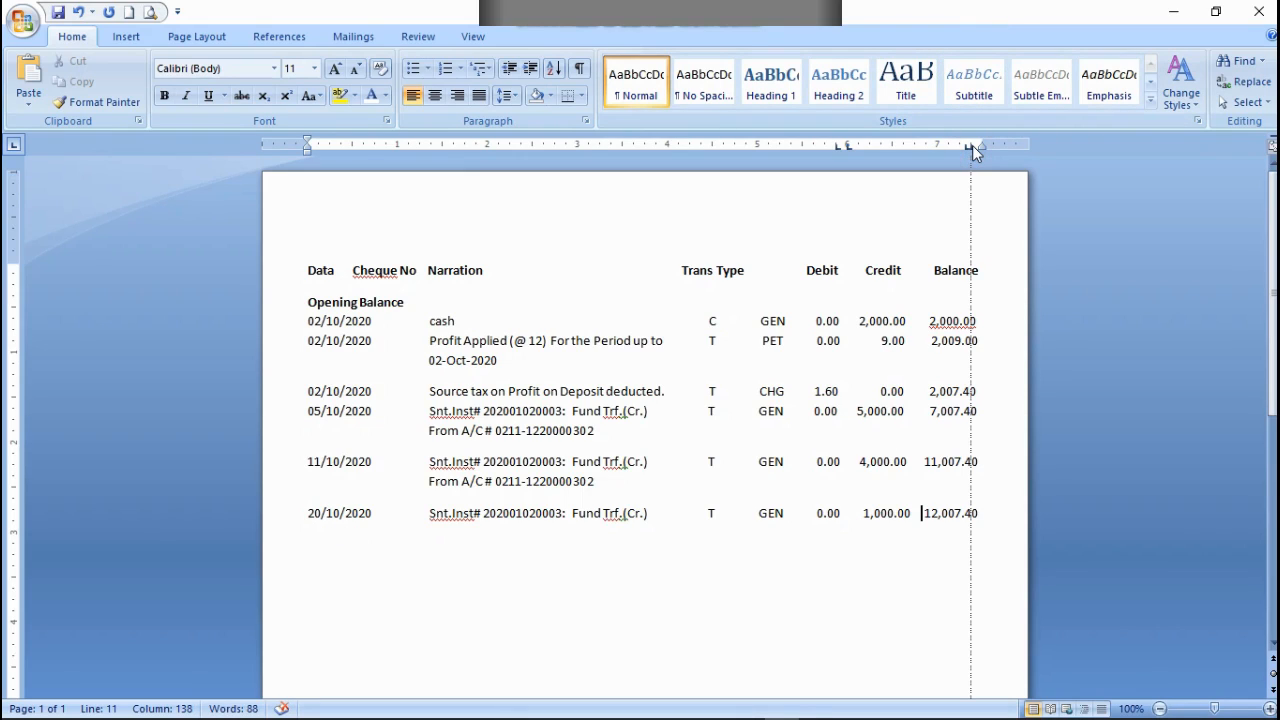
{"action": "left_click", "coordinate": [985, 513]}
Step: Copy the From A/C # line of the 11/10/2020 entry below the 20/10/2020 row, after a filler letter d
{"action": "left_click_drag", "start_coordinate": [603, 482], "coordinate": [434, 494]}
{"action": "right_click", "coordinate": [434, 494]}
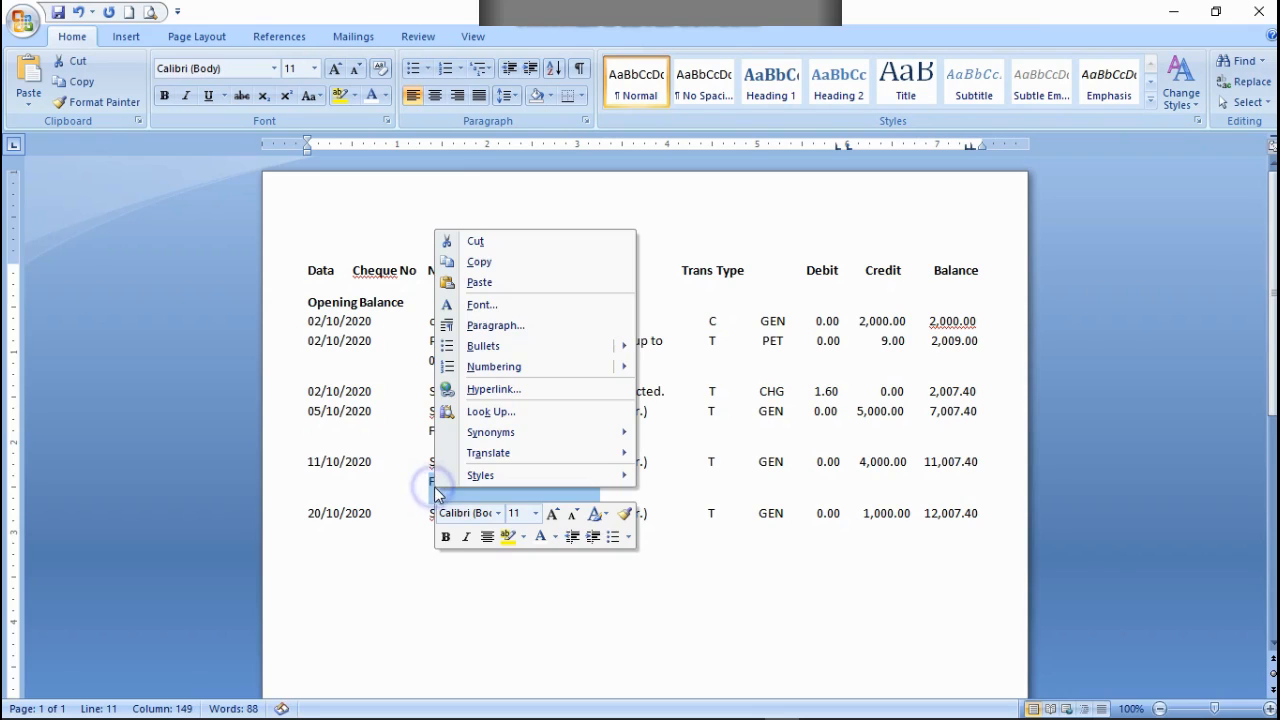
{"action": "left_click", "coordinate": [484, 263]}
{"action": "left_click", "coordinate": [987, 517]}
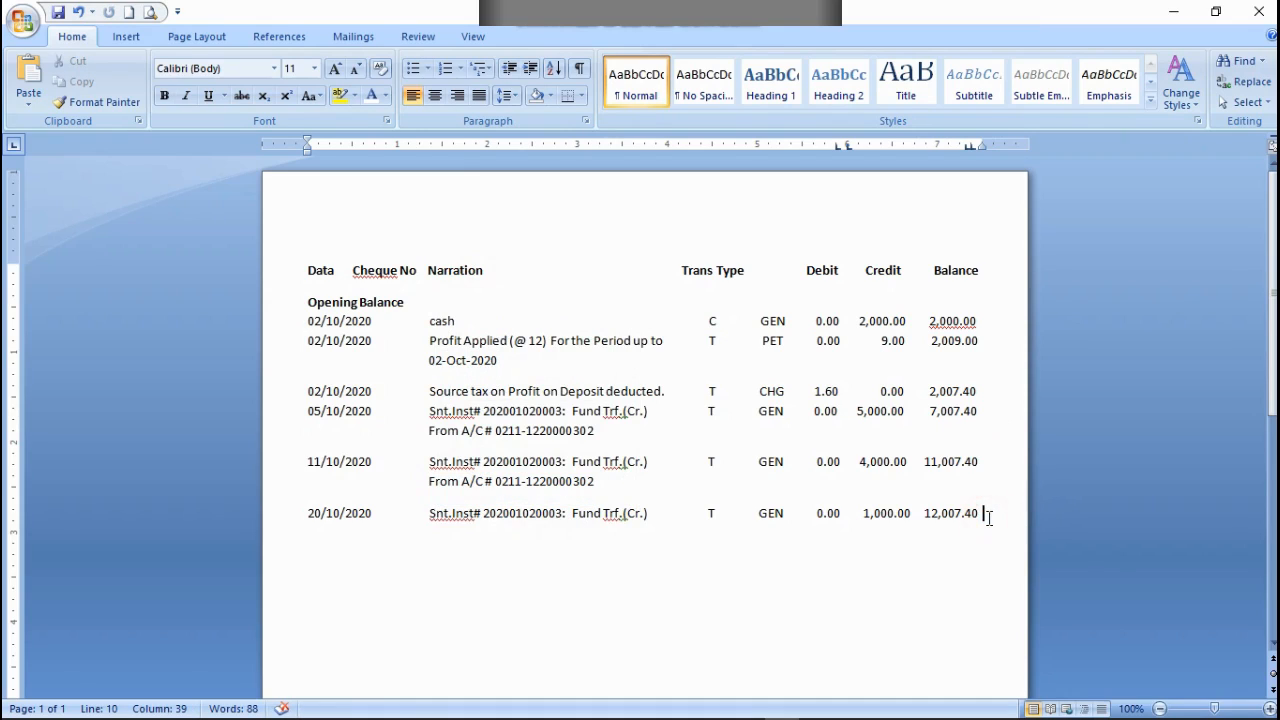
{"action": "key", "text": "Return"}
{"action": "type", "text": "d"}
{"action": "key", "text": "ctrl+v"}
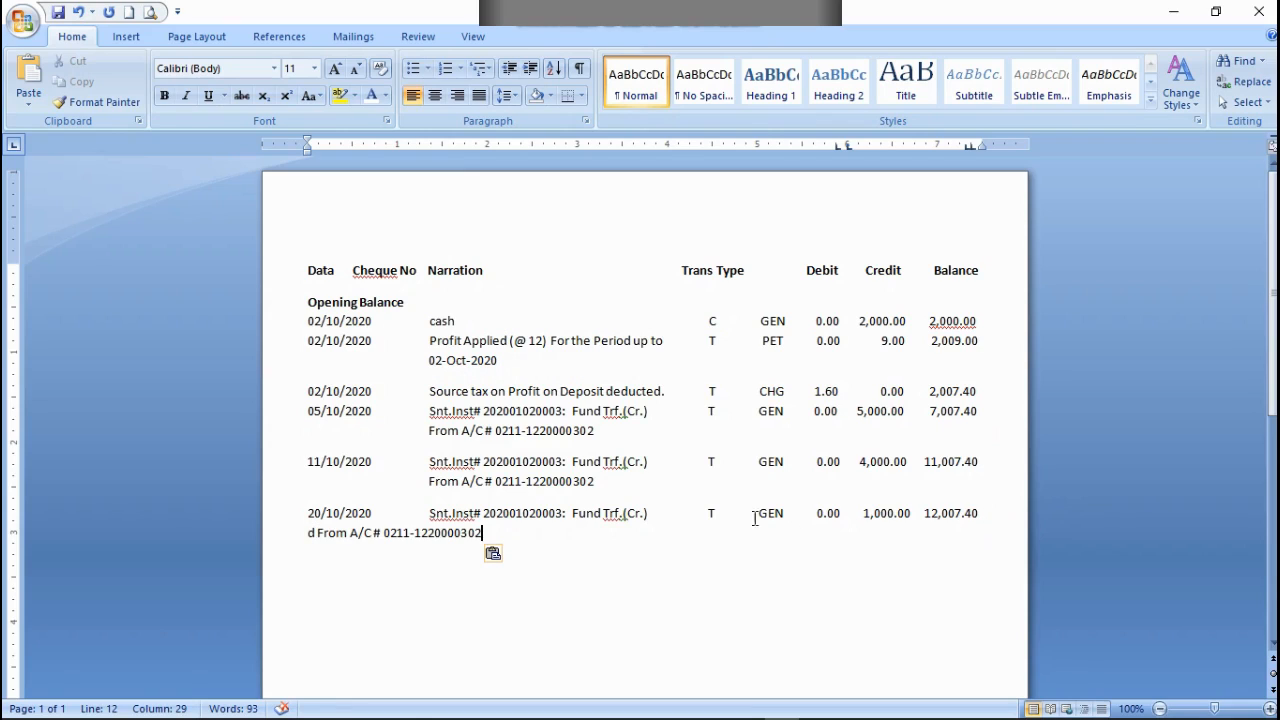
Step: Indent the From A/C # text below 20/10/2020 so it lines up under the Narration column
{"action": "left_click", "coordinate": [315, 533]}
{"action": "key", "text": "Tab"}
{"action": "key", "text": "Tab"}
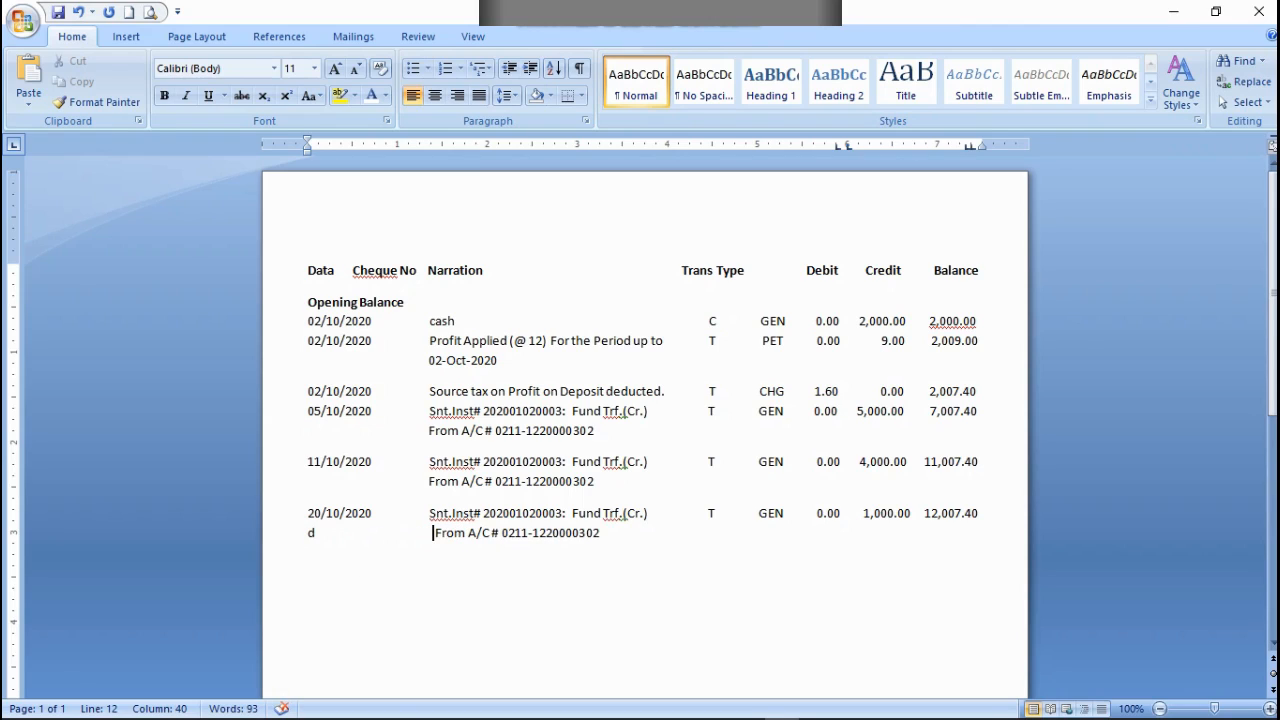
{"action": "key", "text": "BackSpace"}
{"action": "key", "text": "BackSpace"}
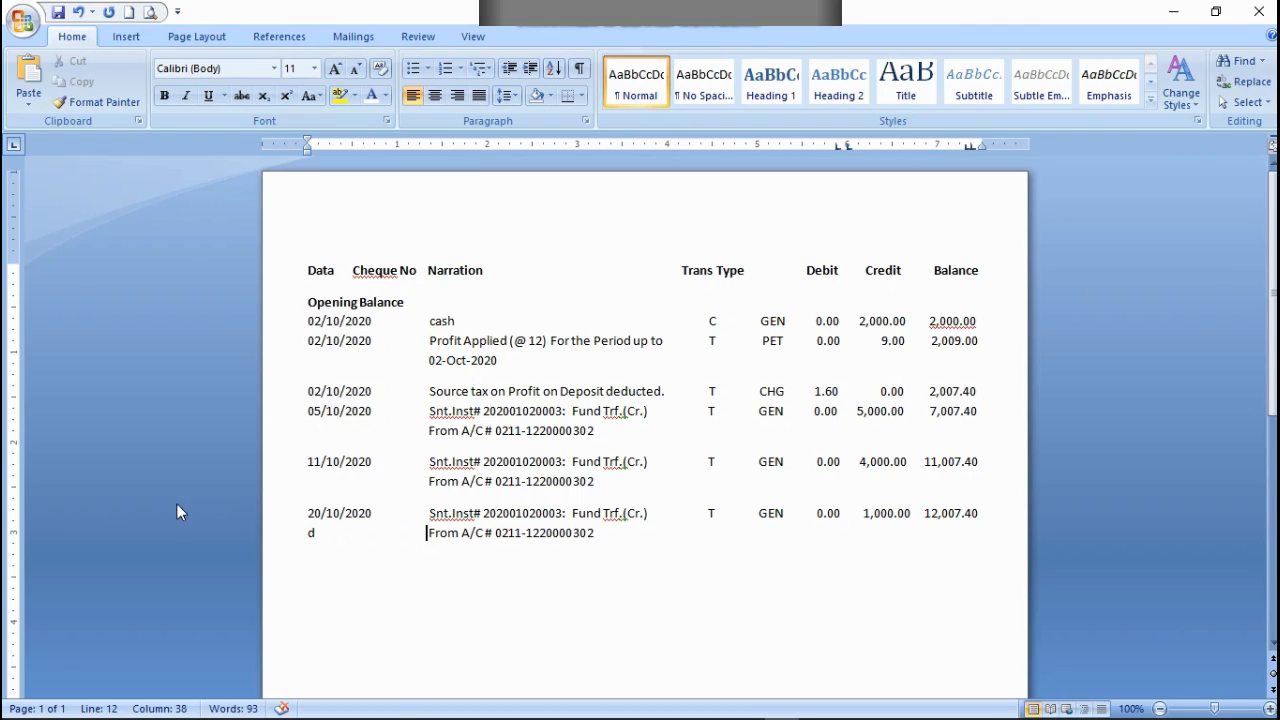
Step: Colour the filler letter d below 20/10/2020 white
{"action": "double_click", "coordinate": [320, 533]}
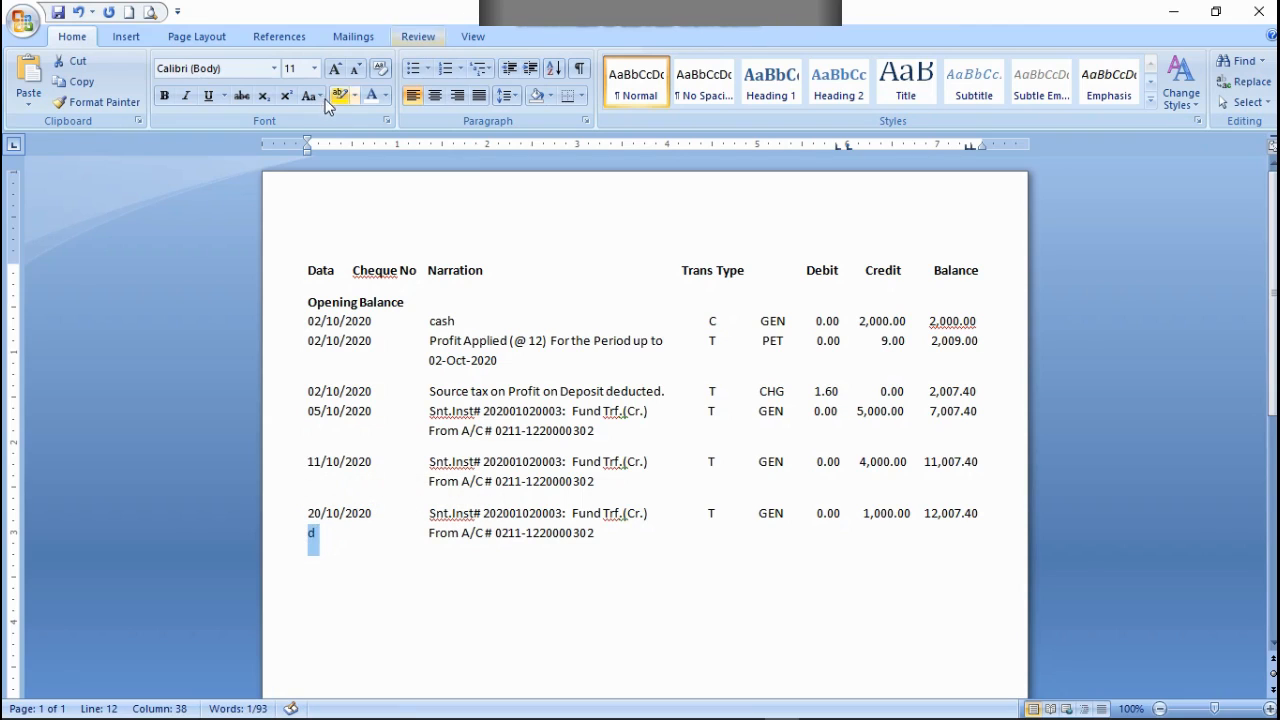
{"action": "left_click", "coordinate": [376, 97]}
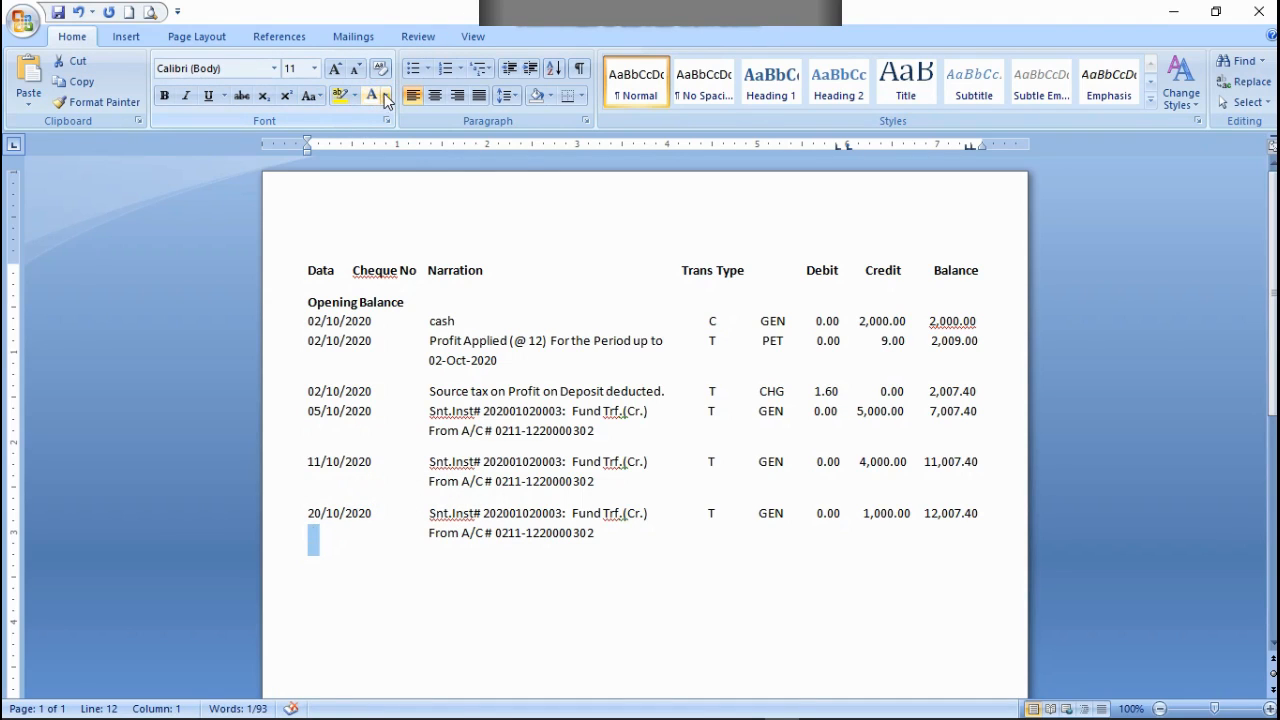
{"action": "left_click", "coordinate": [385, 95]}
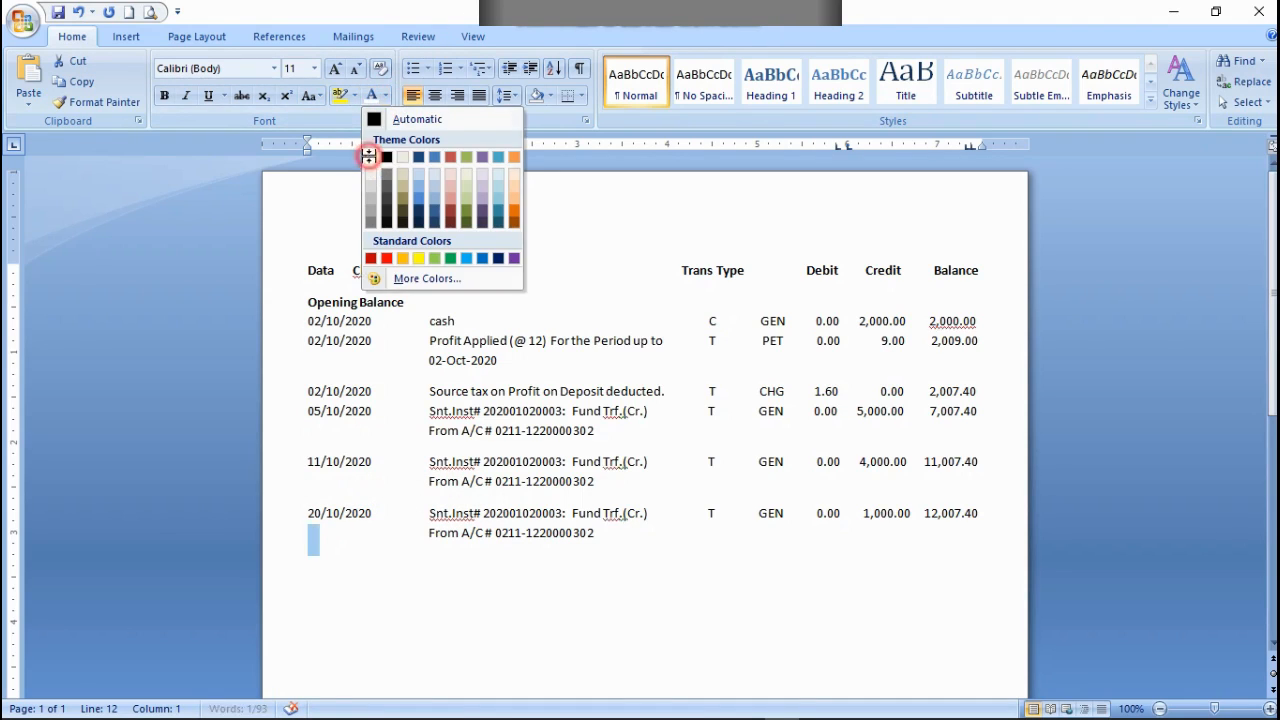
{"action": "left_click", "coordinate": [372, 157]}
{"action": "left_click", "coordinate": [609, 535]}
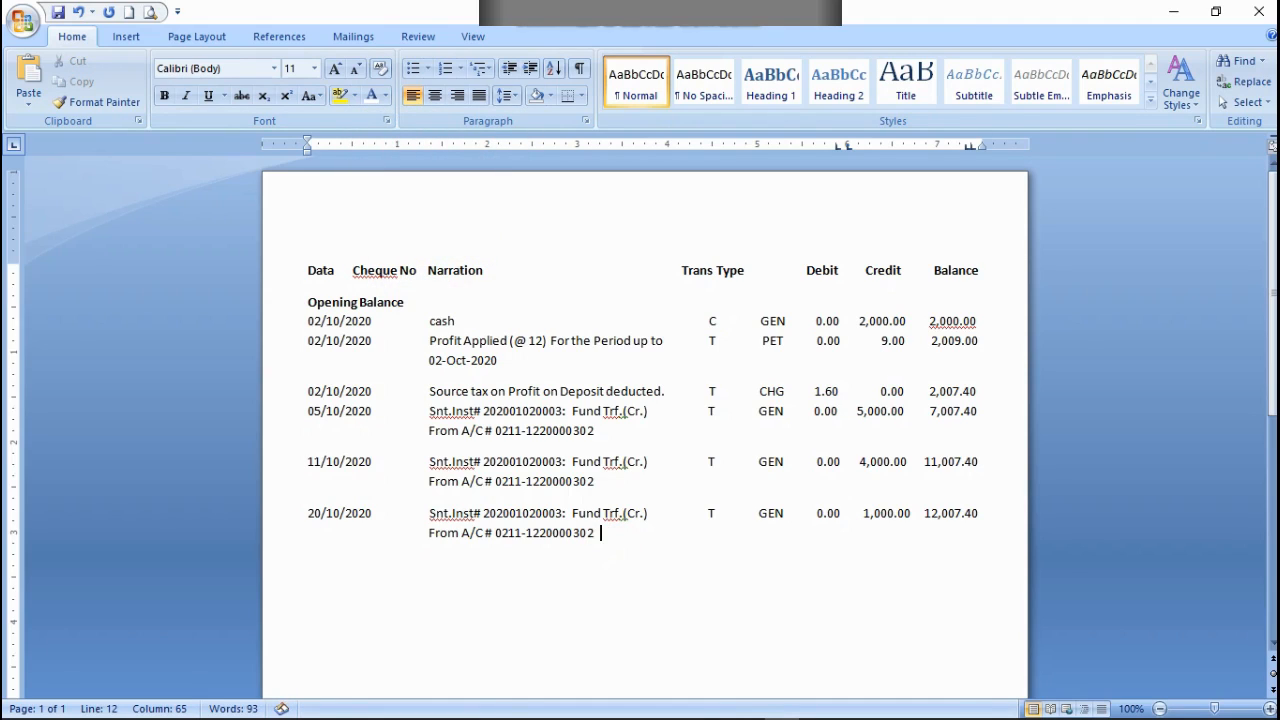
Step: Start a new row dated 23/10/2020 below the third From A/C # line
{"action": "key", "text": "Return"}
{"action": "type", "text": "03"}
{"action": "type", "text": "/"}
{"action": "key", "text": "BackSpace"}
{"action": "key", "text": "BackSpace"}
{"action": "key", "text": "BackSpace"}
{"action": "type", "text": "23/10/2020"}
Step: Copy the narration, T, GEN and 0.00 debit entries from the 20/10/2020 row into the 23/10/2020 row
{"action": "left_click_drag", "start_coordinate": [432, 514], "coordinate": [840, 510]}
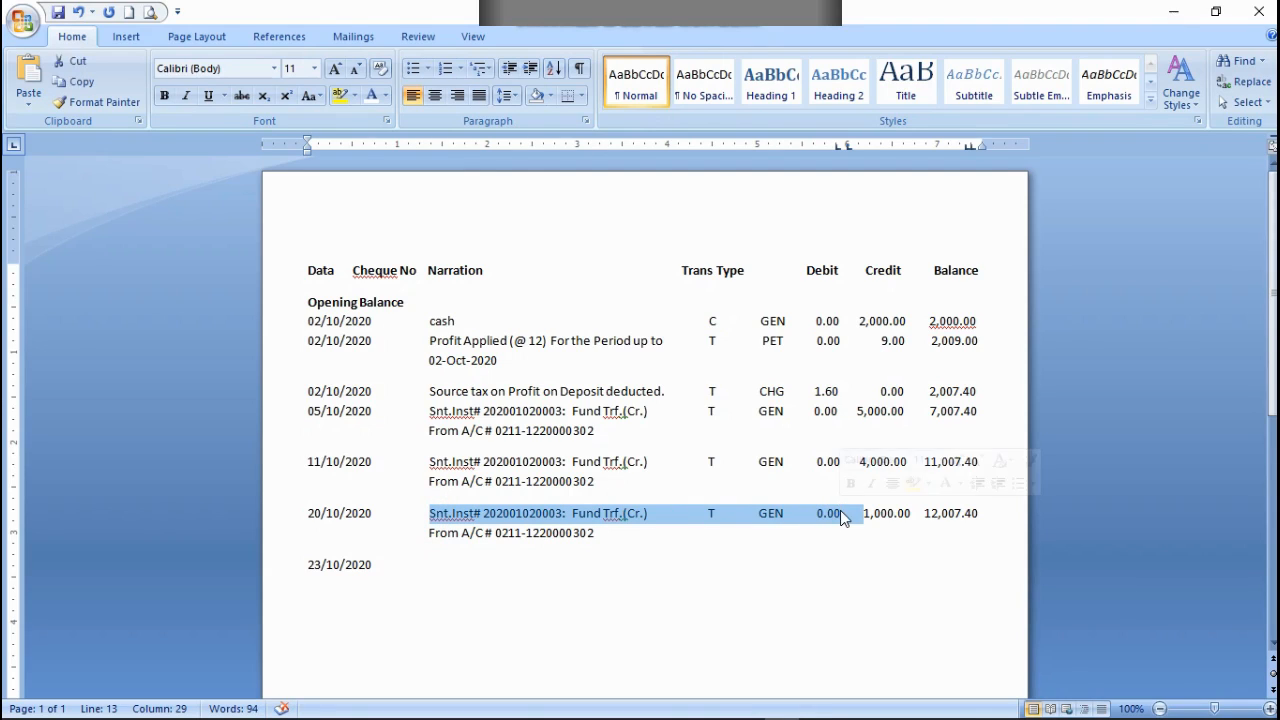
{"action": "right_click", "coordinate": [849, 516]}
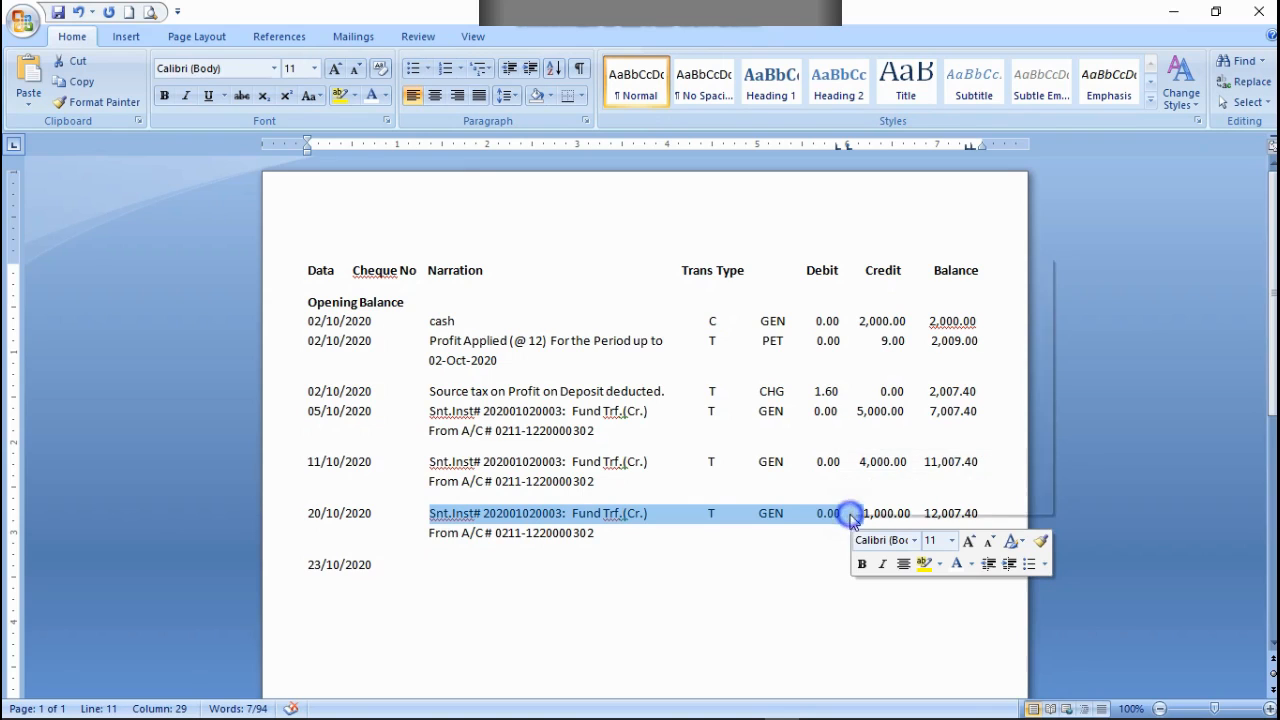
{"action": "left_click", "coordinate": [904, 297]}
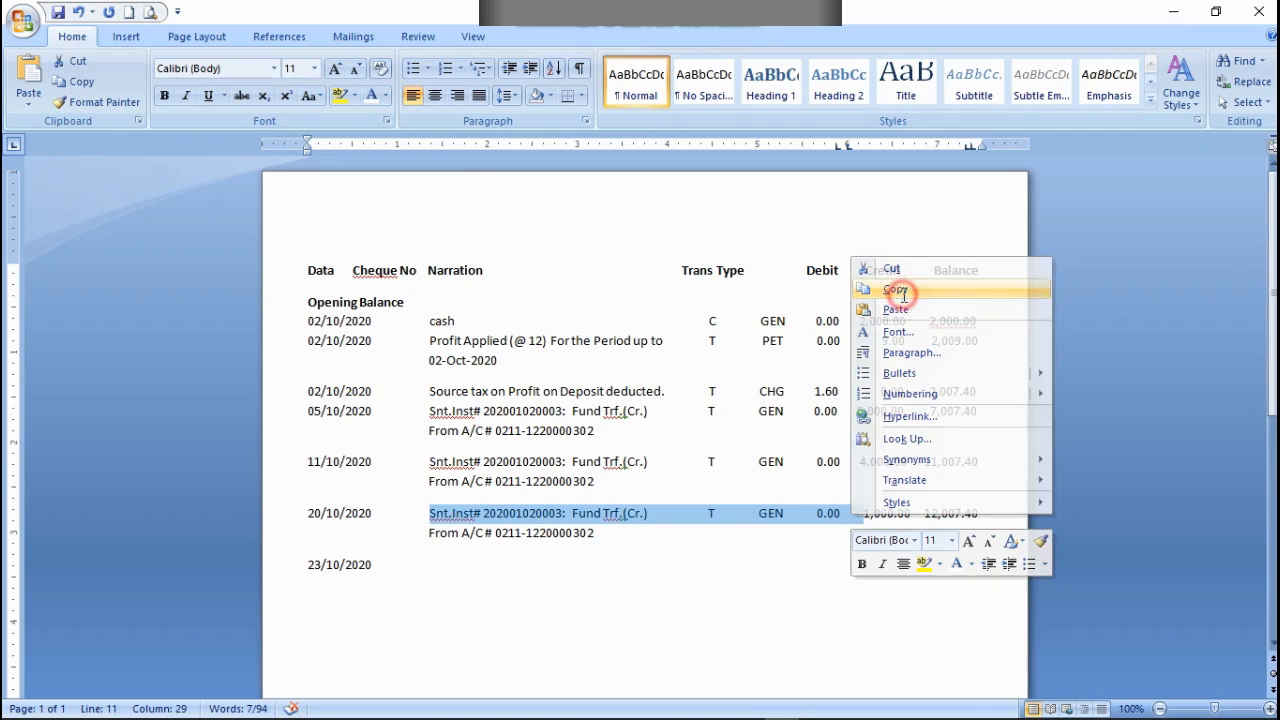
{"action": "left_click", "coordinate": [435, 566]}
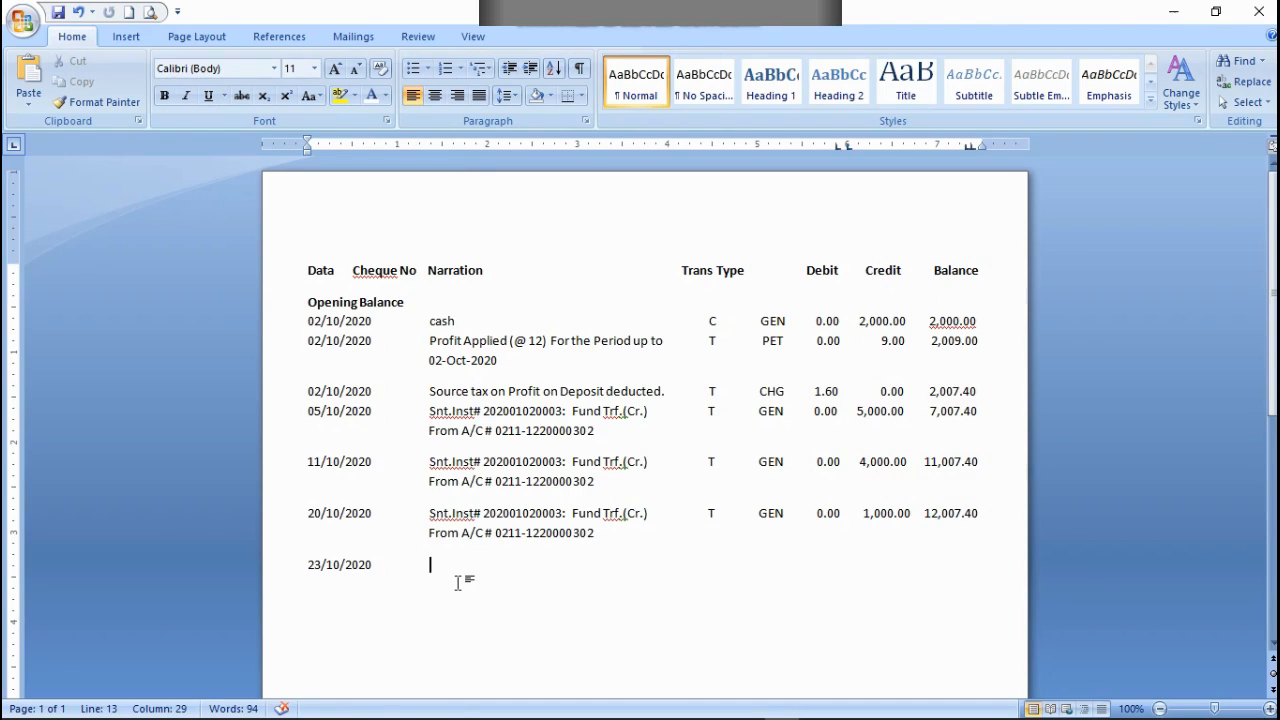
{"action": "key", "text": "ctrl+v"}
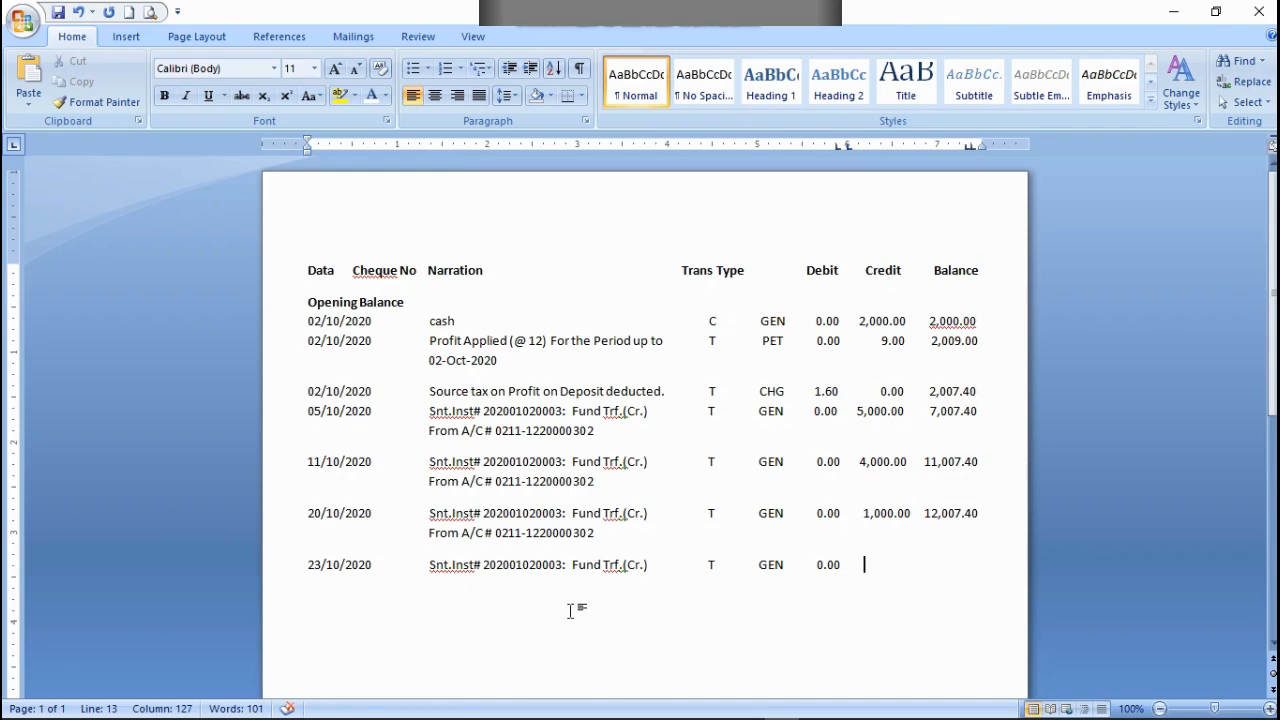
Step: Enter a credit of 4,000.00 and a balance of 12,007.40 in the 23/10/2020 row
{"action": "type", "text": "4,000.00     12,000"}
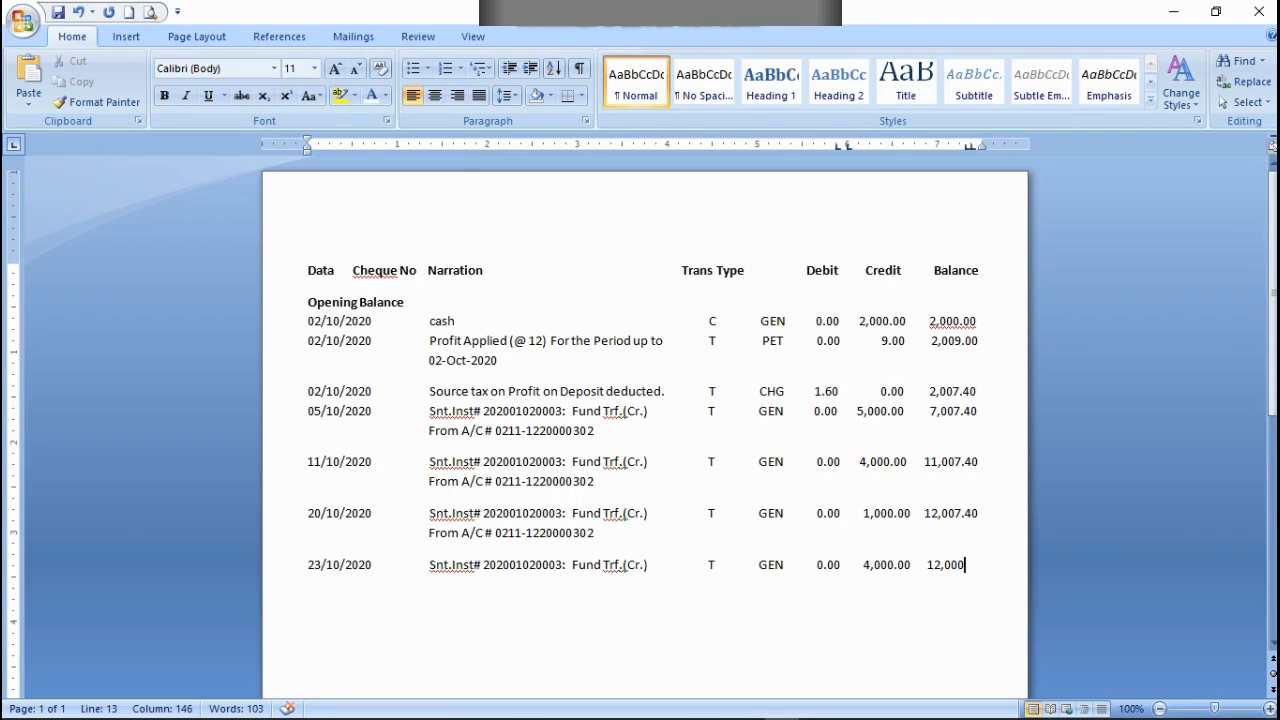
{"action": "key", "text": "BackSpace"}
{"action": "key", "text": "BackSpace"}
{"action": "type", "text": "07.40"}
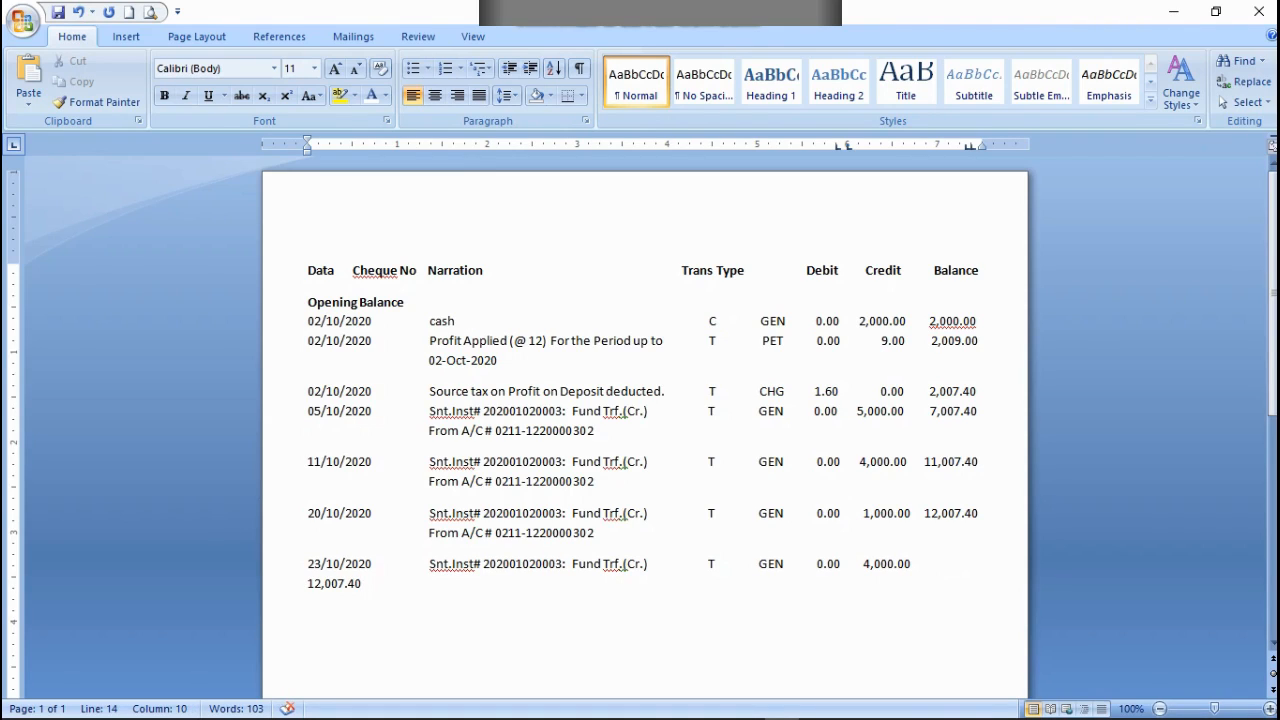
Step: Tighten the spacing before the 23/10/2020 balance so it sits on its row, aligned under Balance
{"action": "left_click", "coordinate": [929, 563]}
{"action": "key", "text": "BackSpace"}
{"action": "key", "text": "Left"}
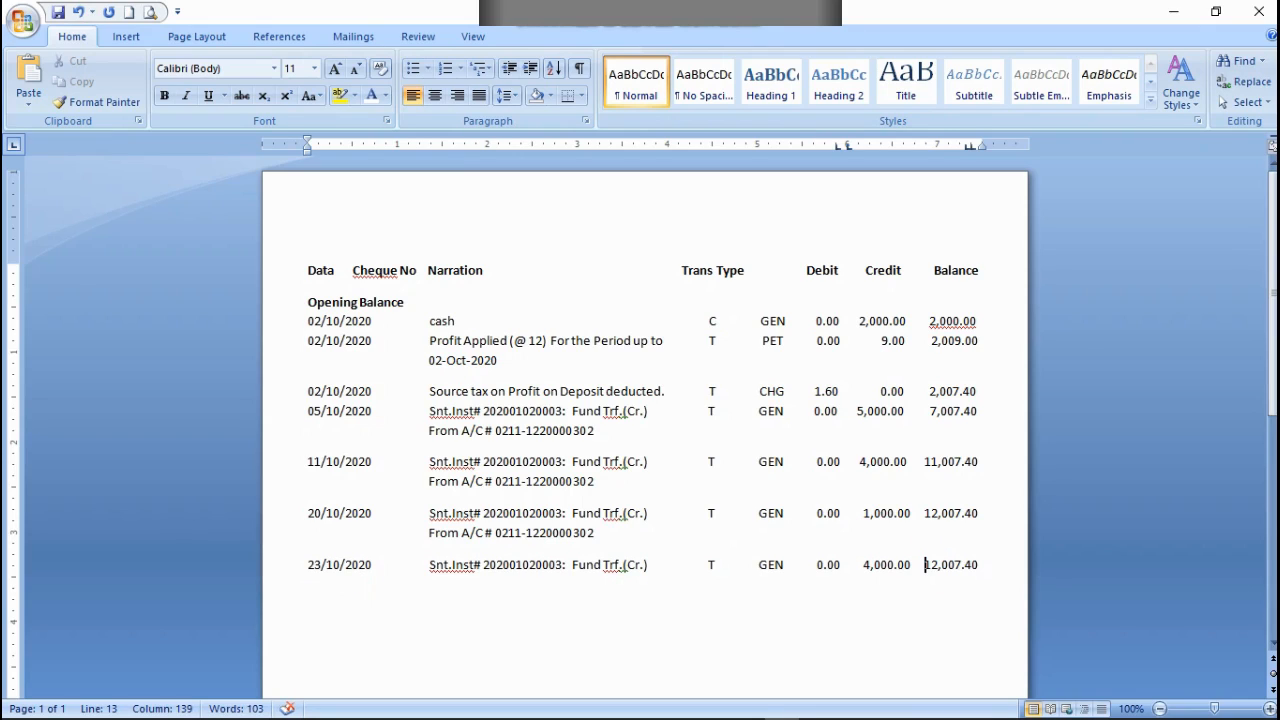
{"action": "left_click", "coordinate": [971, 146]}
{"action": "left_click", "coordinate": [989, 561]}
Step: Add a new line below the 23/10/2020 row containing a lowercase filler letter d
{"action": "key", "text": "Return"}
{"action": "type", "text": "D"}
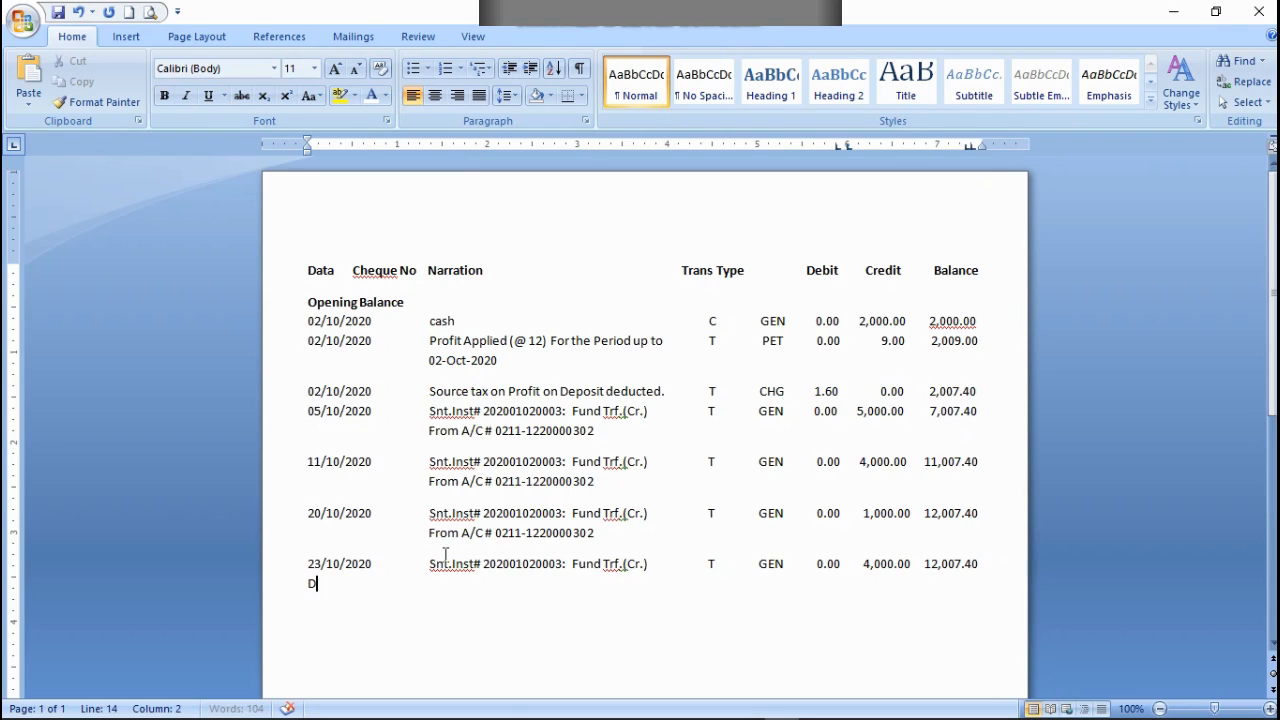
{"action": "key", "text": "BackSpace"}
{"action": "key", "text": "BackSpace"}
{"action": "key", "text": "Return"}
{"action": "type", "text": "s"}
{"action": "key", "text": "BackSpace"}
{"action": "key", "text": "BackSpace"}
{"action": "key", "text": "Return"}
{"action": "type", "text": "d"}
Step: Copy the From A/C # line of the 20/10/2020 entry after the filler letter below 23/10/2020
{"action": "left_click_drag", "start_coordinate": [597, 535], "coordinate": [447, 537]}
{"action": "right_click", "coordinate": [447, 537]}
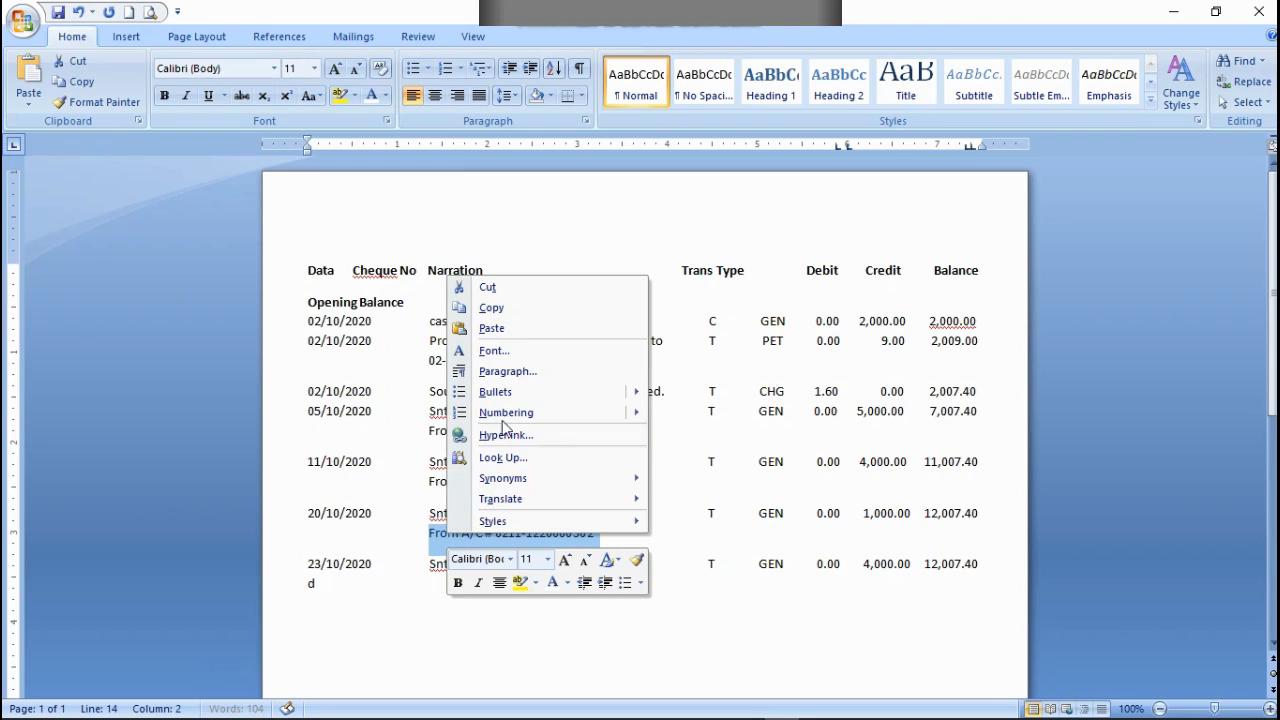
{"action": "left_click", "coordinate": [493, 311]}
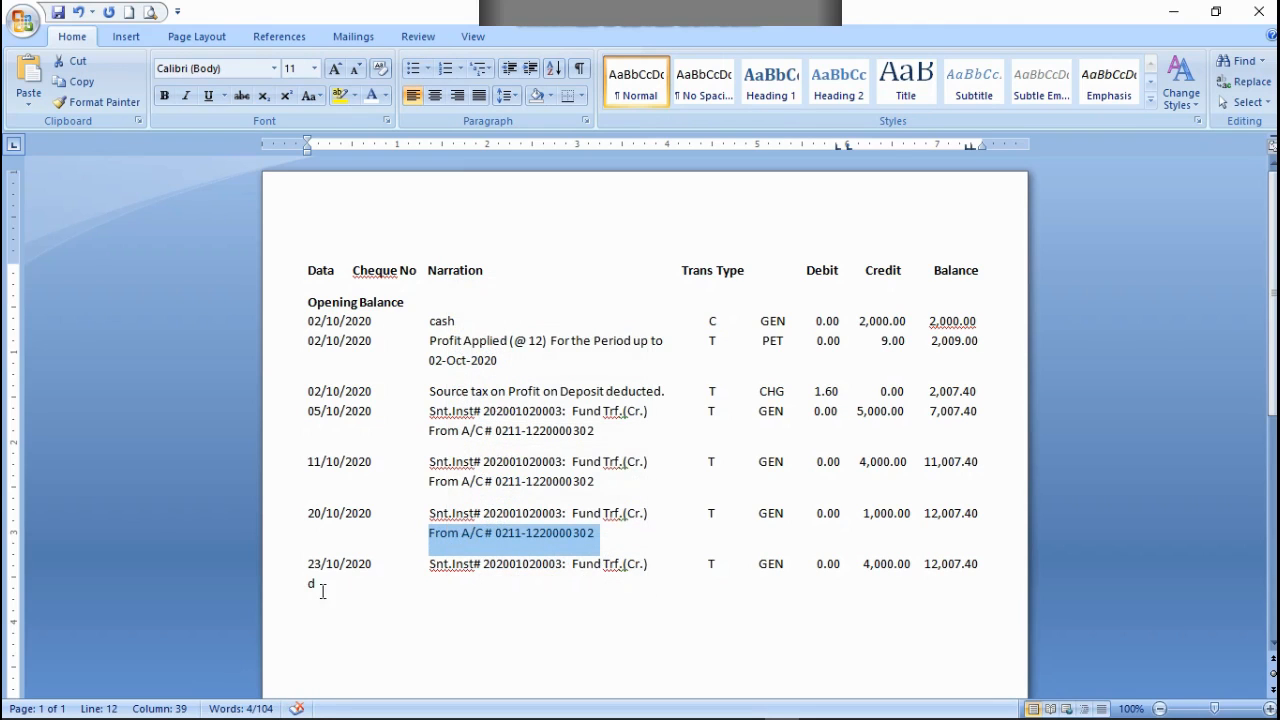
{"action": "left_click", "coordinate": [325, 589]}
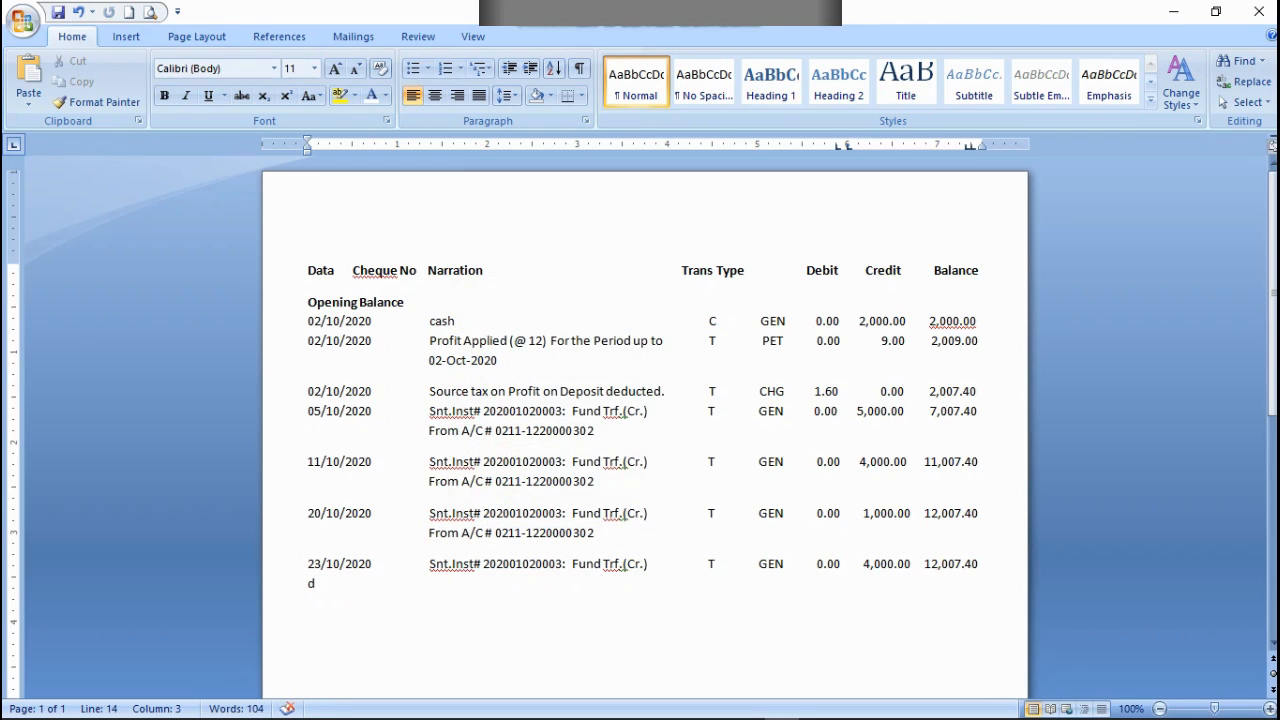
{"action": "key", "text": "ctrl+v"}
Step: Indent the From A/C # text below 23/10/2020 to line up under Narration
{"action": "left_click", "coordinate": [316, 584]}
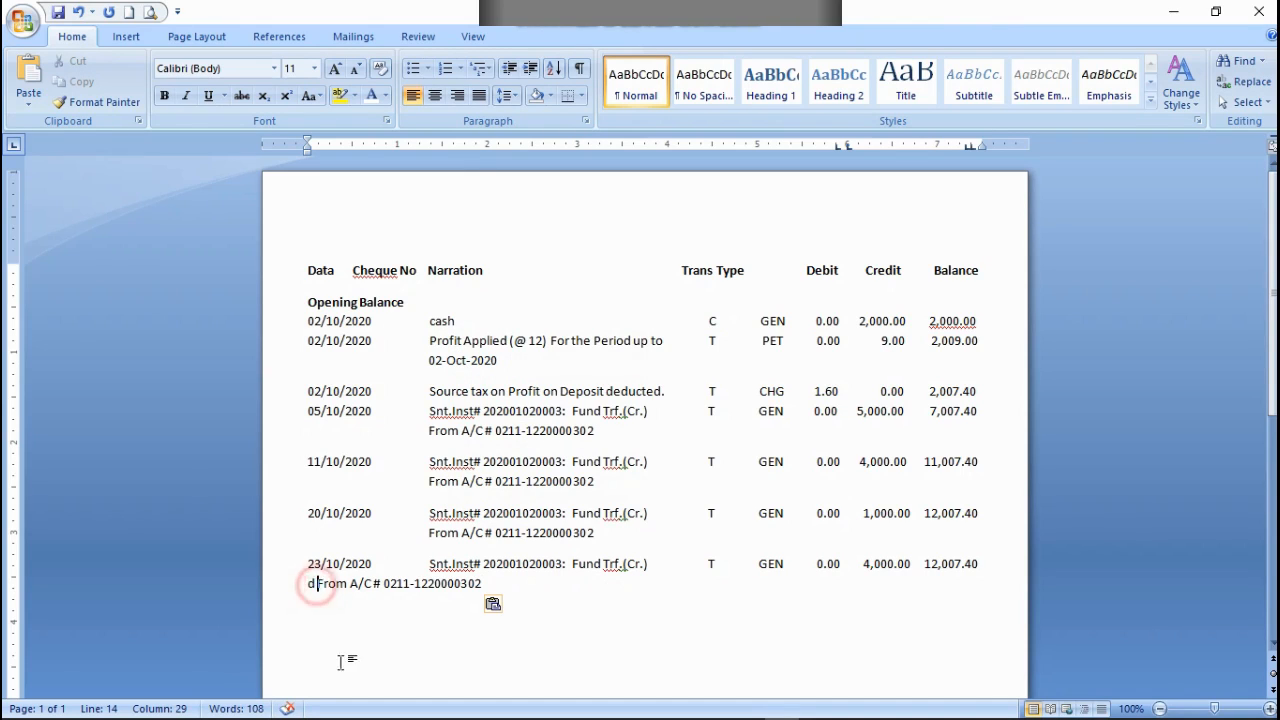
{"action": "key", "text": "Tab"}
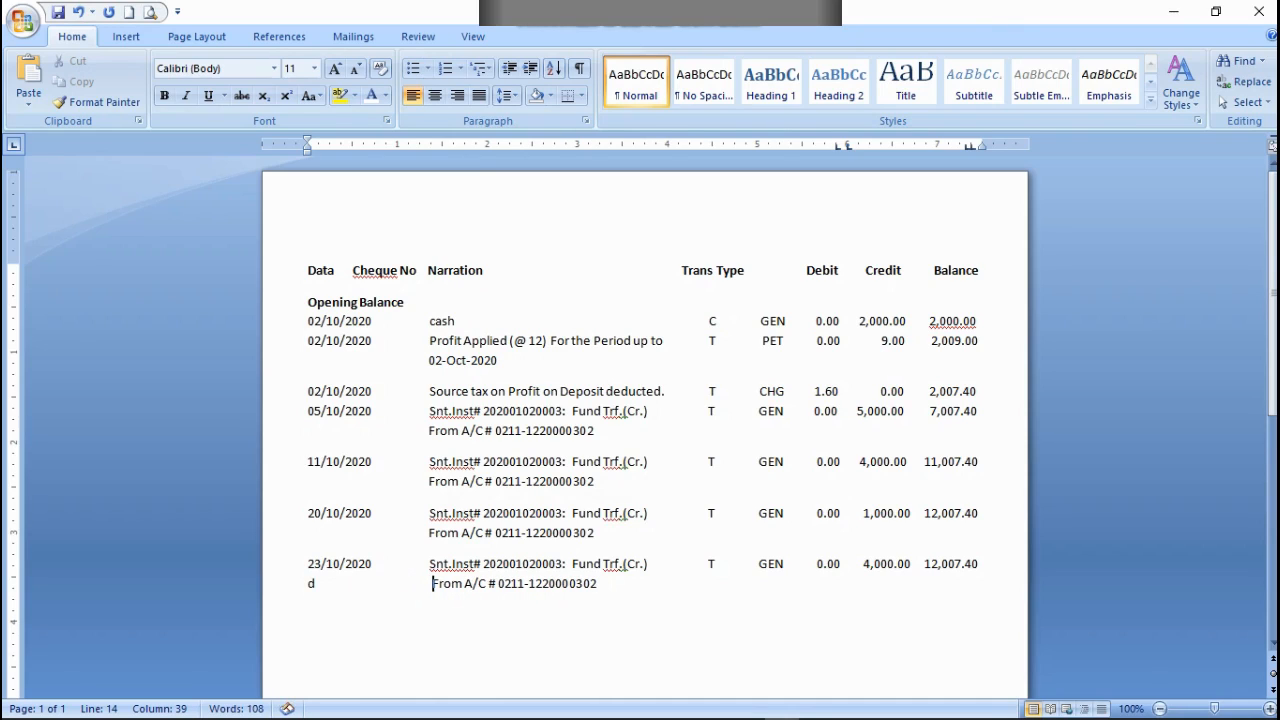
{"action": "key", "text": "BackSpace"}
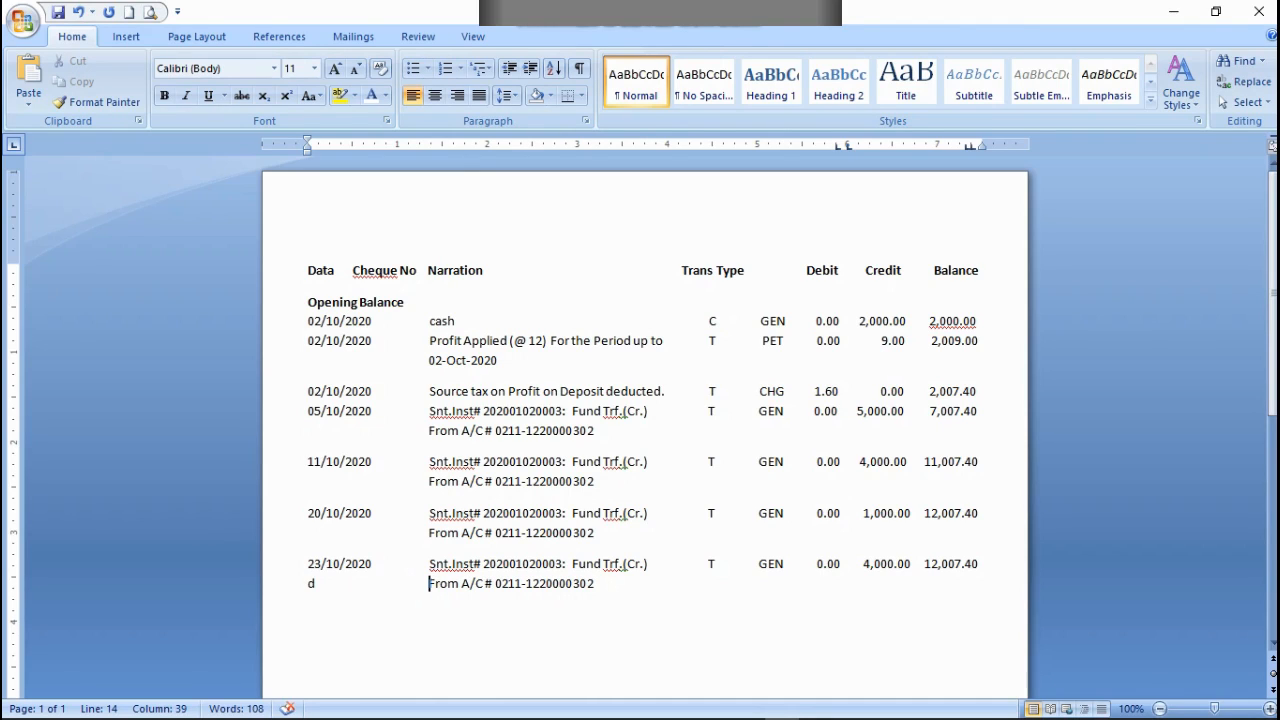
Step: Colour the filler letter d below 23/10/2020 white
{"action": "double_click", "coordinate": [312, 584]}
{"action": "left_click", "coordinate": [385, 95]}
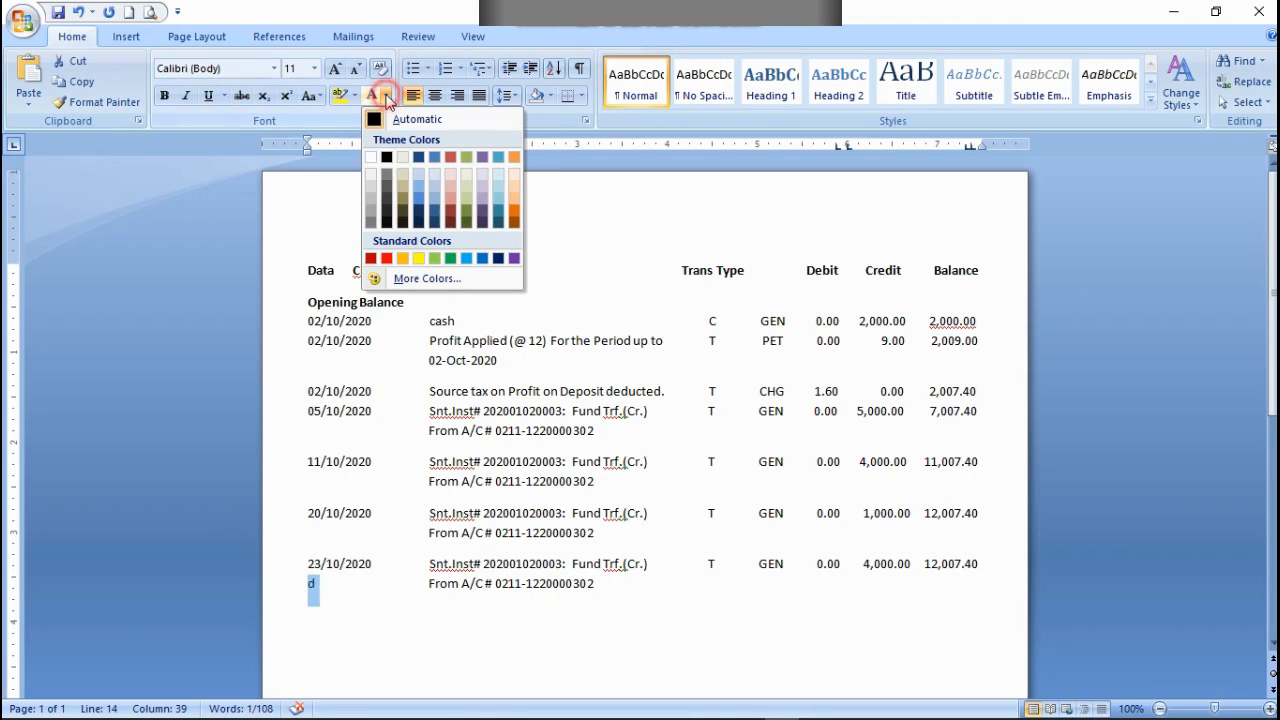
{"action": "left_click", "coordinate": [369, 159]}
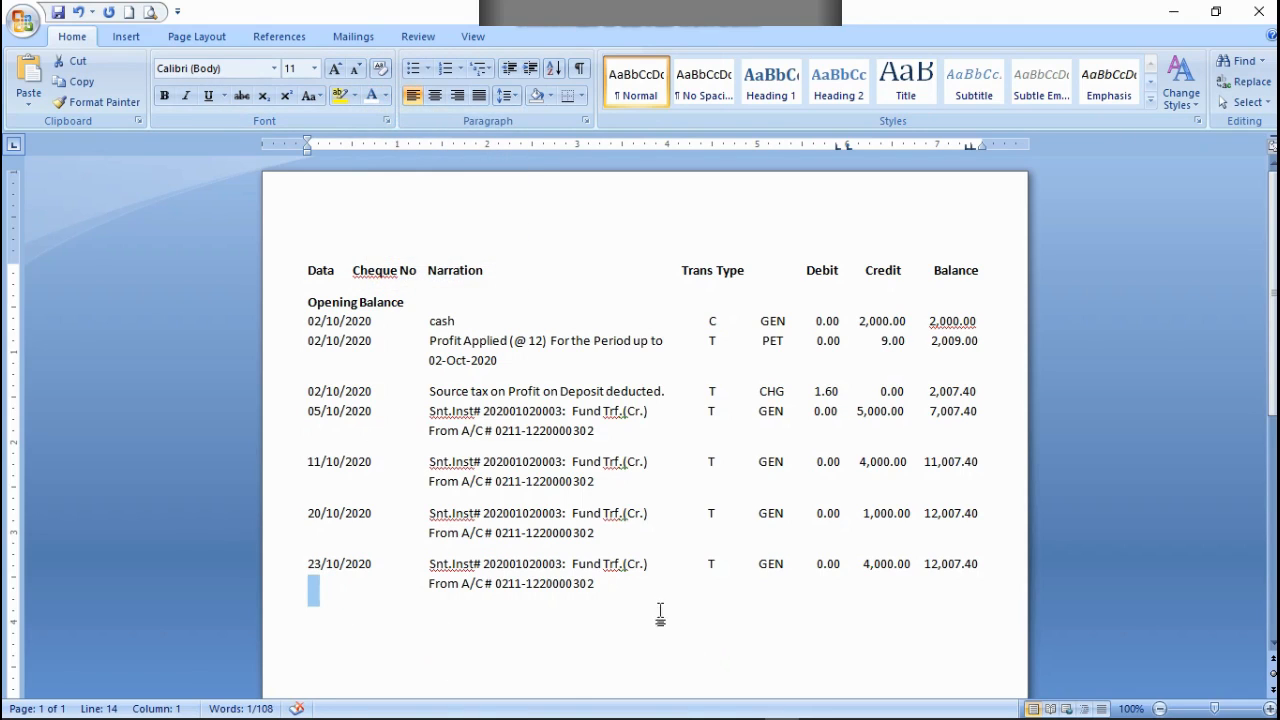
Step: Start a new entry dated 25/10/2020 on a new line below the From A/C # line of the 23/10/2020 entry
{"action": "left_click", "coordinate": [612, 580]}
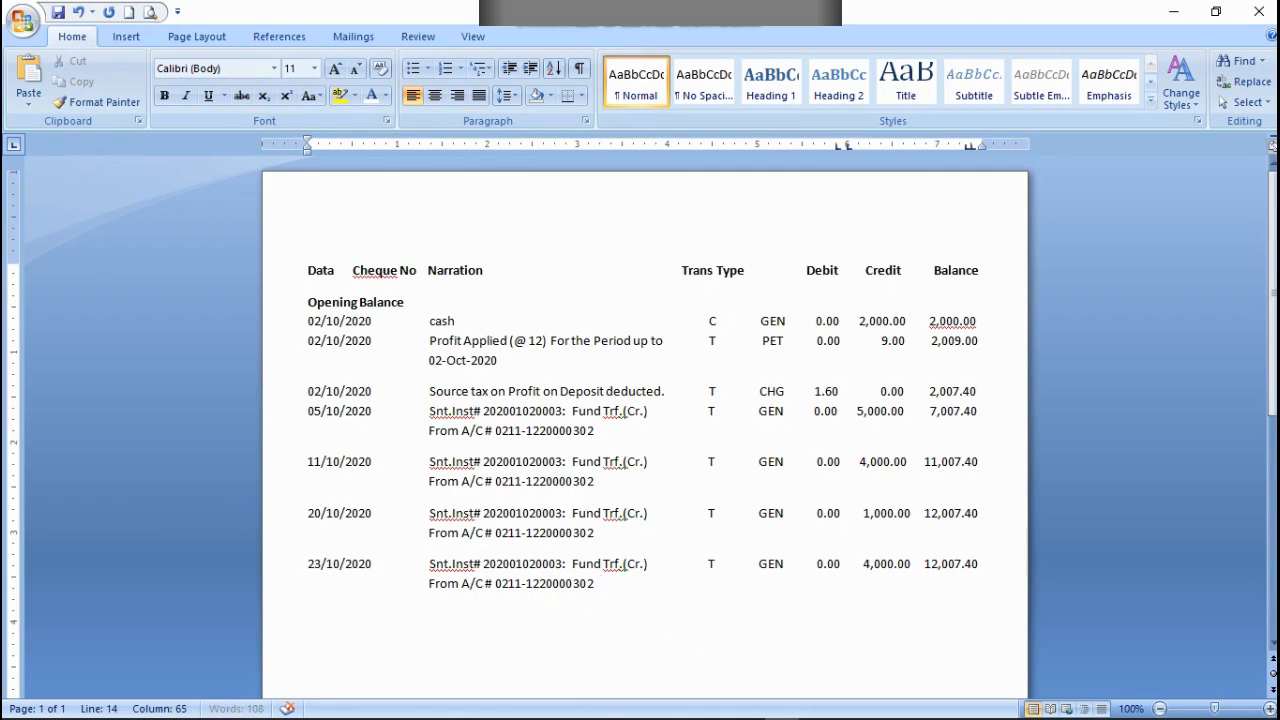
{"action": "key", "text": "Return"}
{"action": "type", "text": "25/10"}
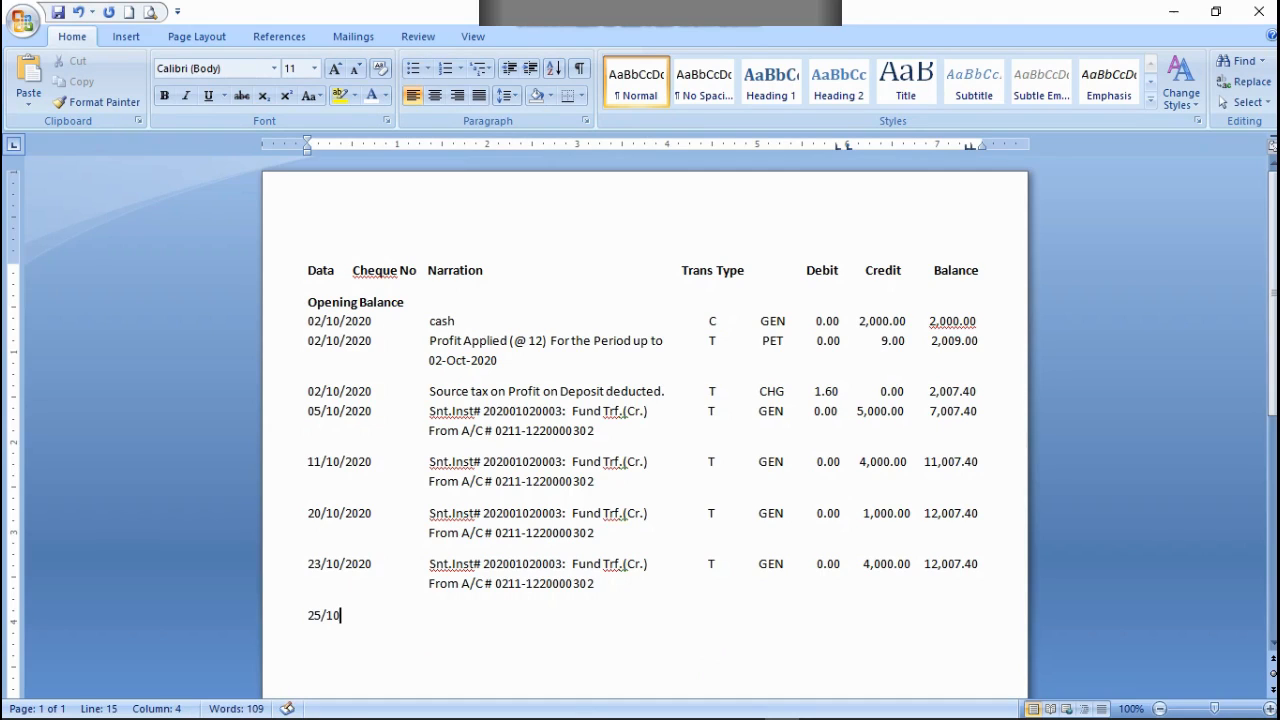
{"action": "type", "text": "/2020"}
Step: Copy the narration, transaction type and debit part of the 23/10/2020 row into the 25/10/2020 row, lined up under Narration
{"action": "left_click_drag", "start_coordinate": [665, 566], "coordinate": [484, 566]}
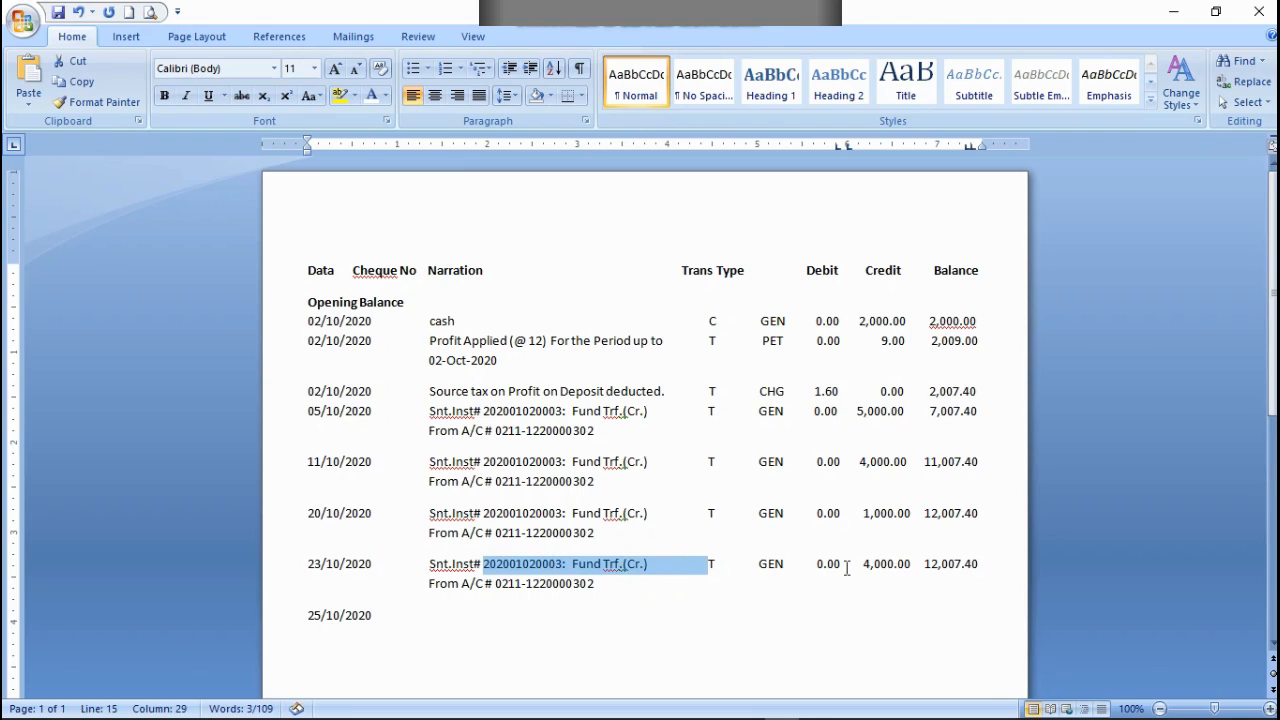
{"action": "left_click_drag", "start_coordinate": [860, 563], "coordinate": [432, 563]}
{"action": "right_click", "coordinate": [432, 563]}
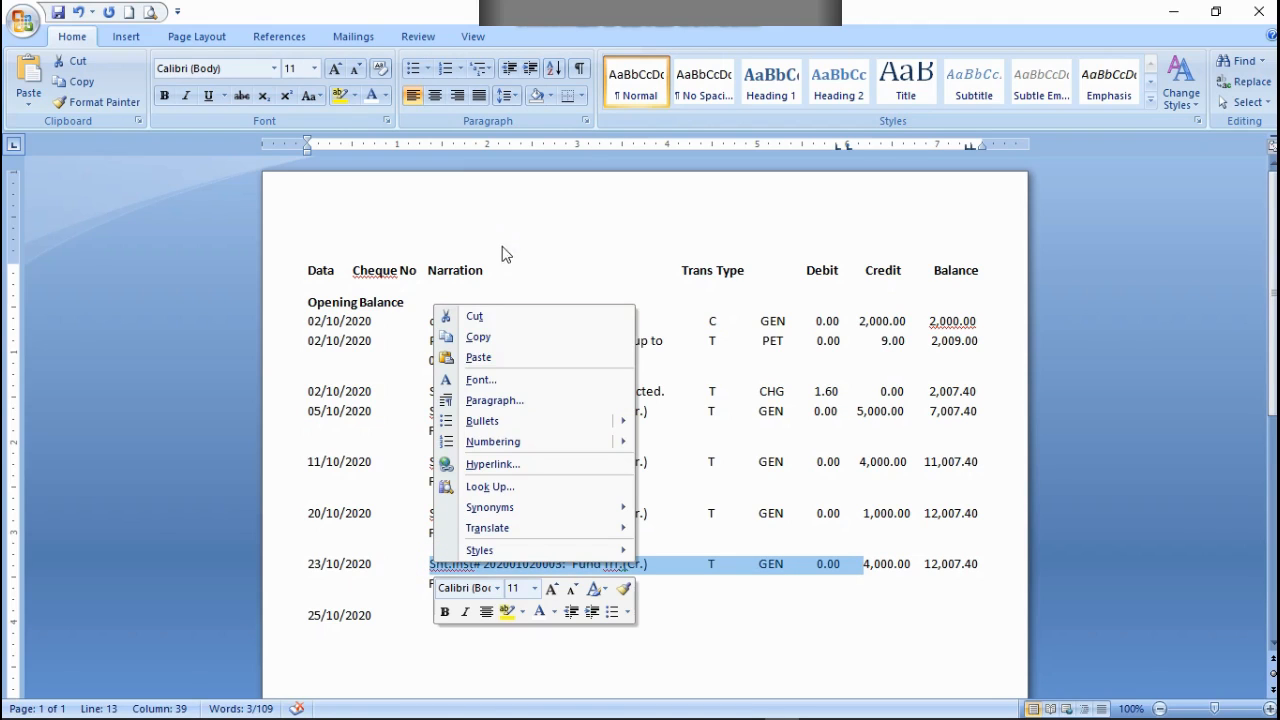
{"action": "left_click", "coordinate": [477, 338]}
{"action": "left_click", "coordinate": [430, 615]}
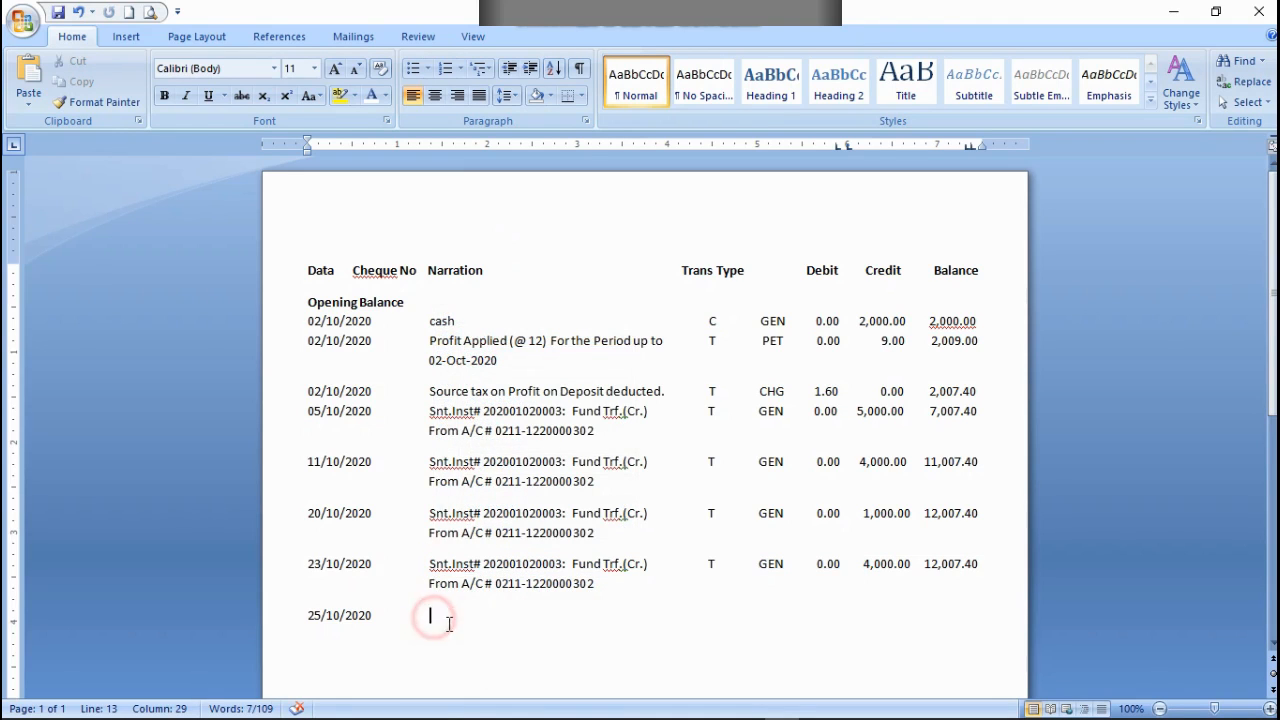
{"action": "key", "text": "ctrl+v"}
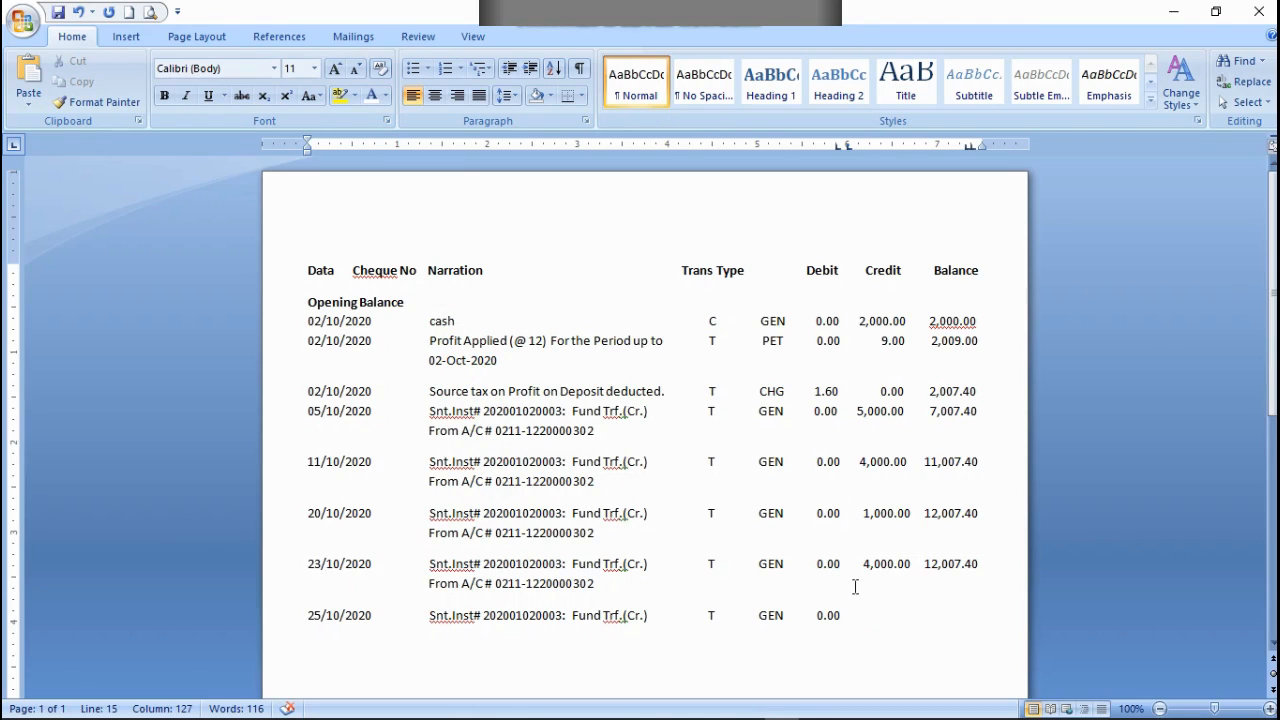
Step: Enter a credit of 1,000.00 and a balance of 17,007.40 in the 25/10/2020 row, spaced under their headings
{"action": "type", "text": "1,000.00   17,007.40"}
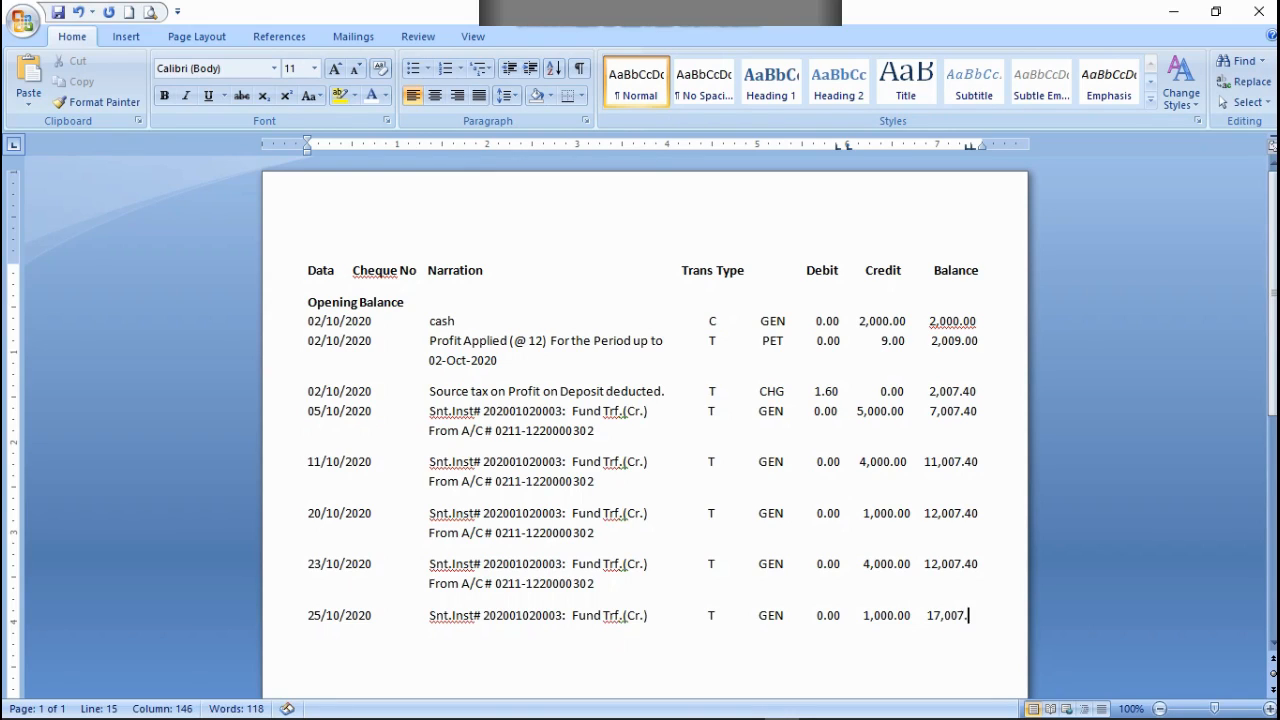
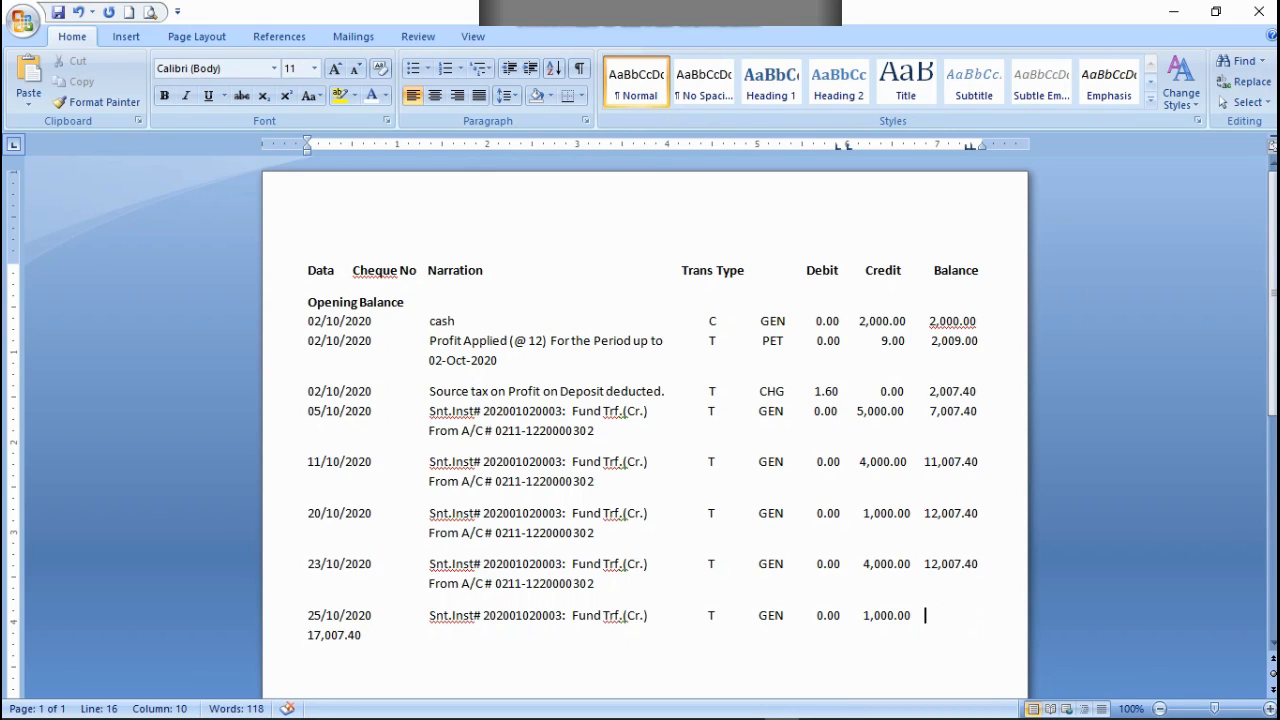
Step: Pull the 17,007.40 balance back onto the 25/10/2020 row and start a line below it with the filler letter d
{"action": "key", "text": "BackSpace"}
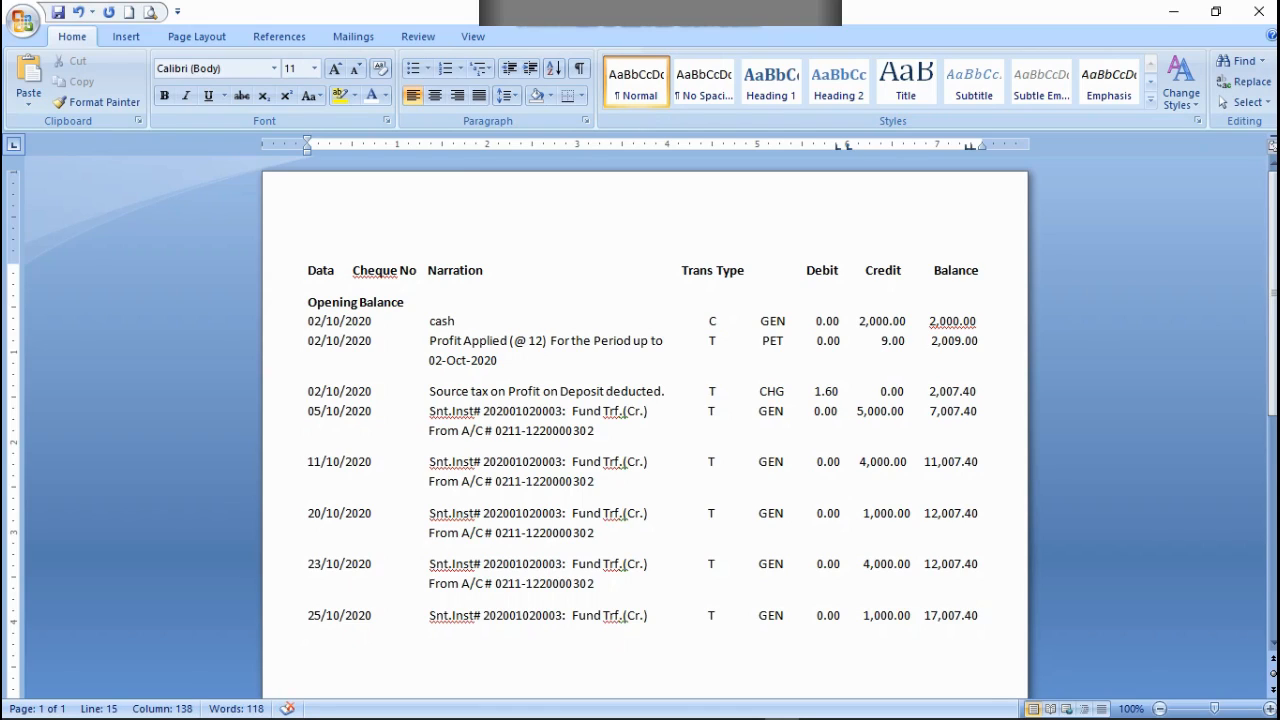
{"action": "key", "text": "Right"}
{"action": "key", "text": "Right"}
{"action": "key", "text": "Right"}
{"action": "key", "text": "Right"}
{"action": "key", "text": "Right"}
{"action": "key", "text": "Right"}
{"action": "key", "text": "Return"}
{"action": "type", "text": "d"}
Step: Copy the From A/C # line of the 23/10/2020 entry onto the filler line below 25/10/2020
{"action": "left_click_drag", "start_coordinate": [425, 588], "coordinate": [598, 588]}
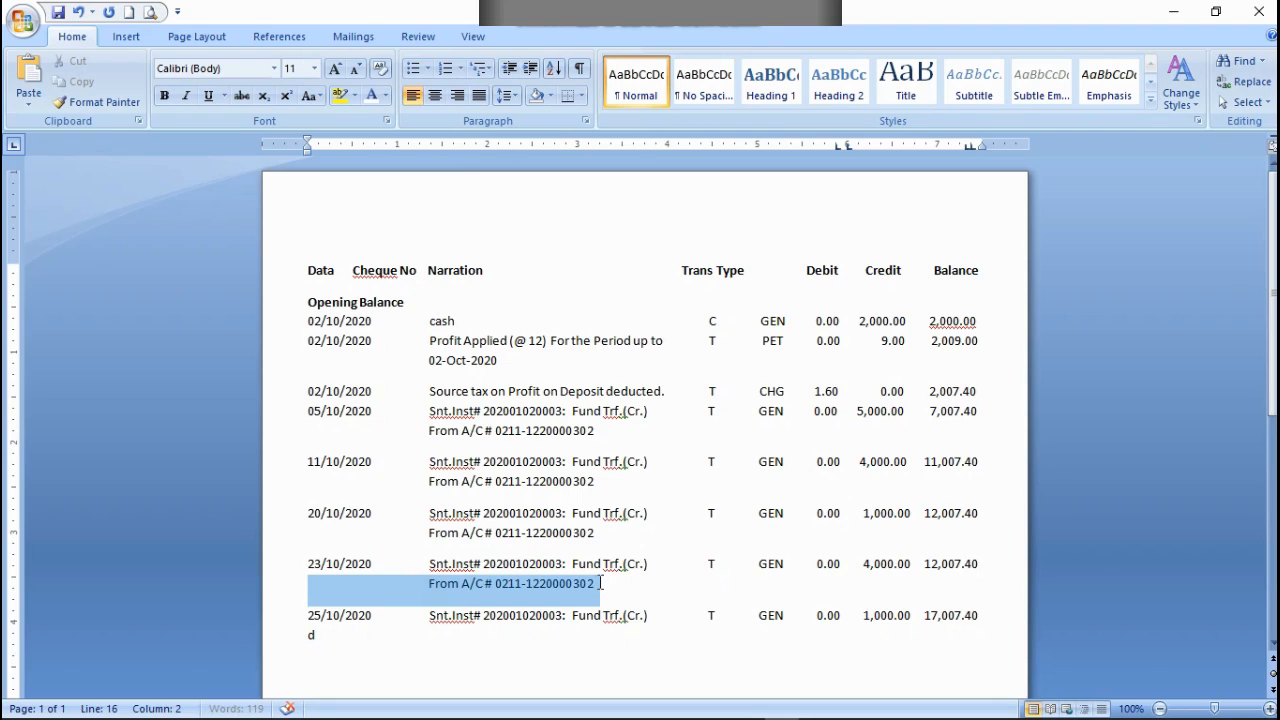
{"action": "right_click", "coordinate": [539, 594]}
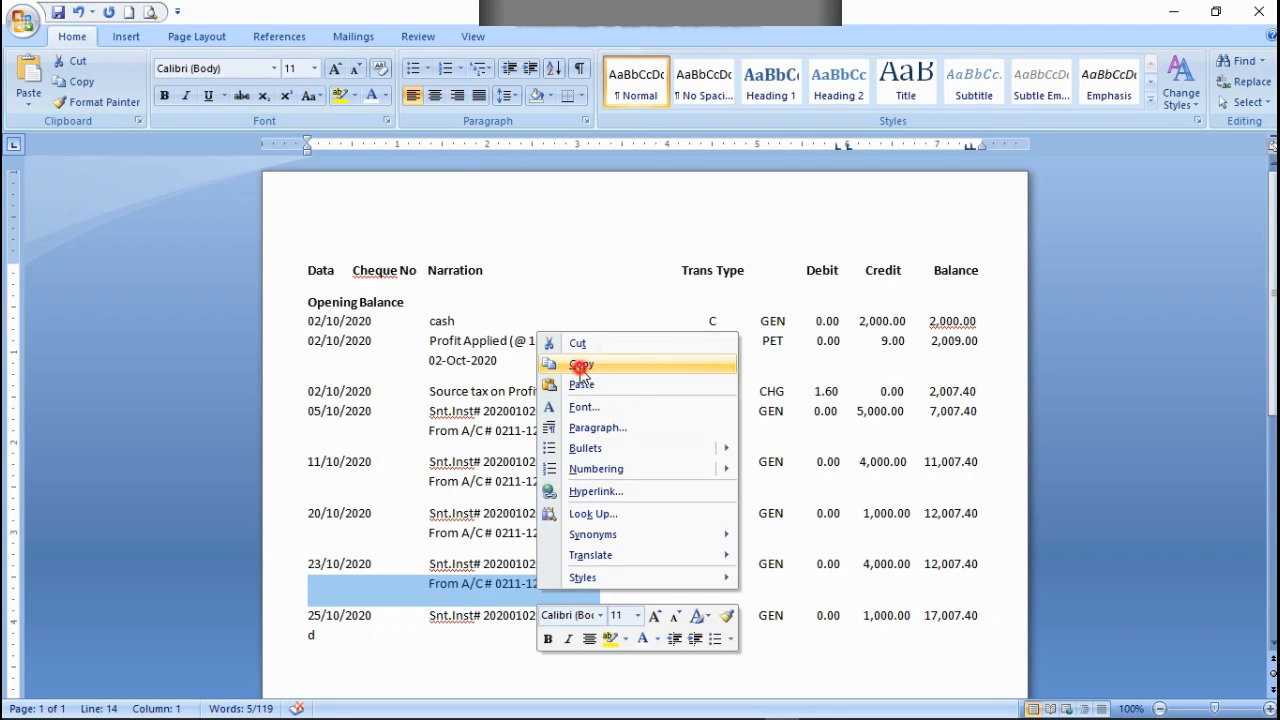
{"action": "left_click", "coordinate": [581, 365]}
{"action": "left_click", "coordinate": [321, 645]}
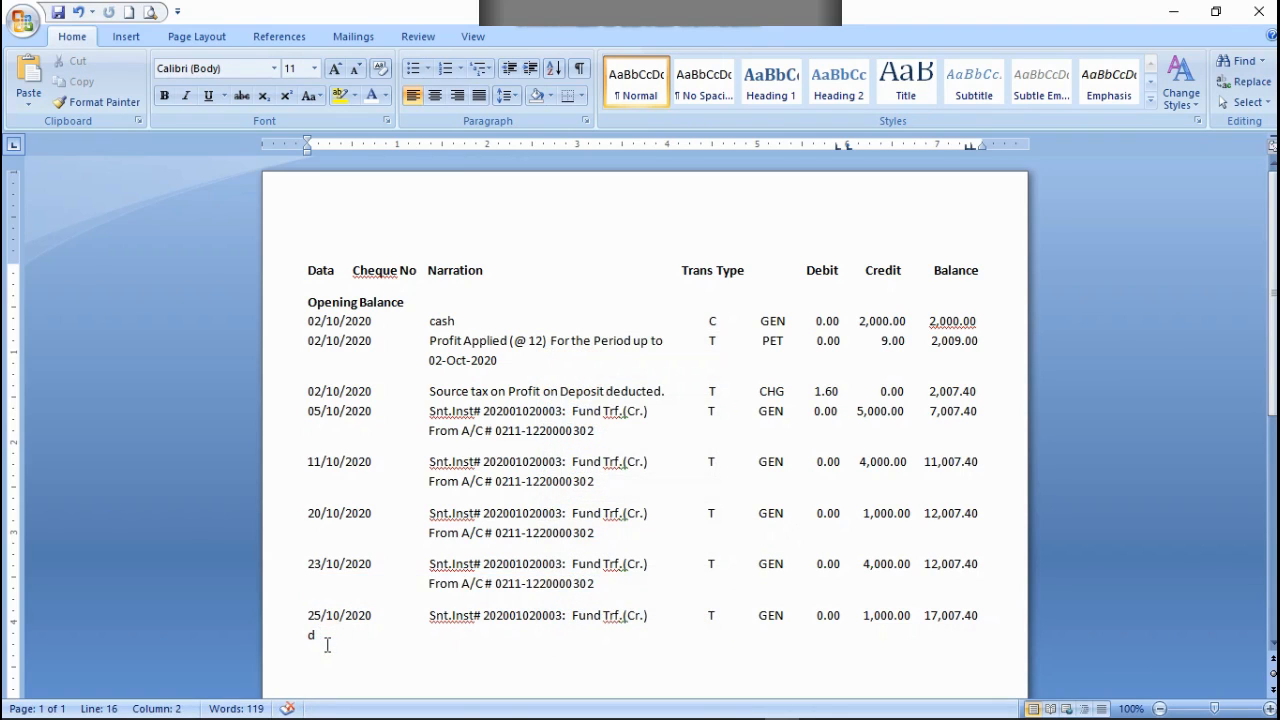
{"action": "key", "text": "ctrl+v"}
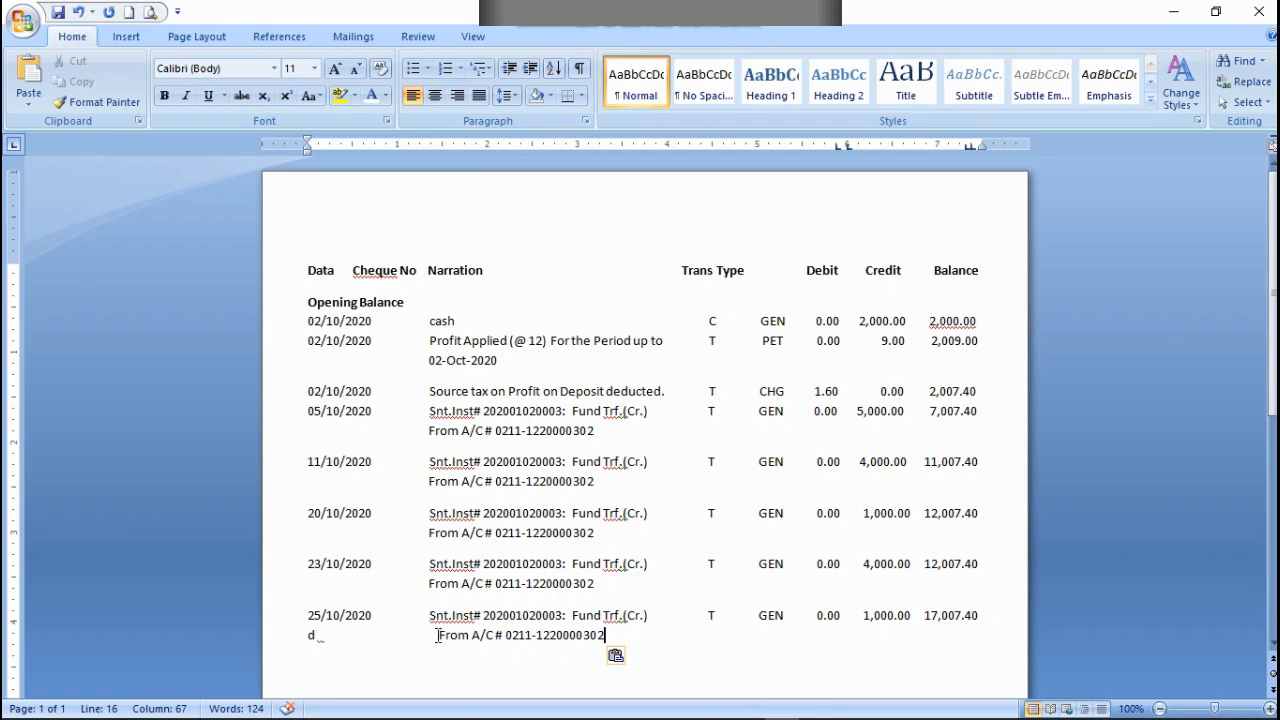
Step: Adjust the spacing before the pasted From A/C # text so it lines up under the 25/10/2020 narration
{"action": "left_click", "coordinate": [433, 635]}
{"action": "key", "text": "BackSpace"}
{"action": "key", "text": "BackSpace"}
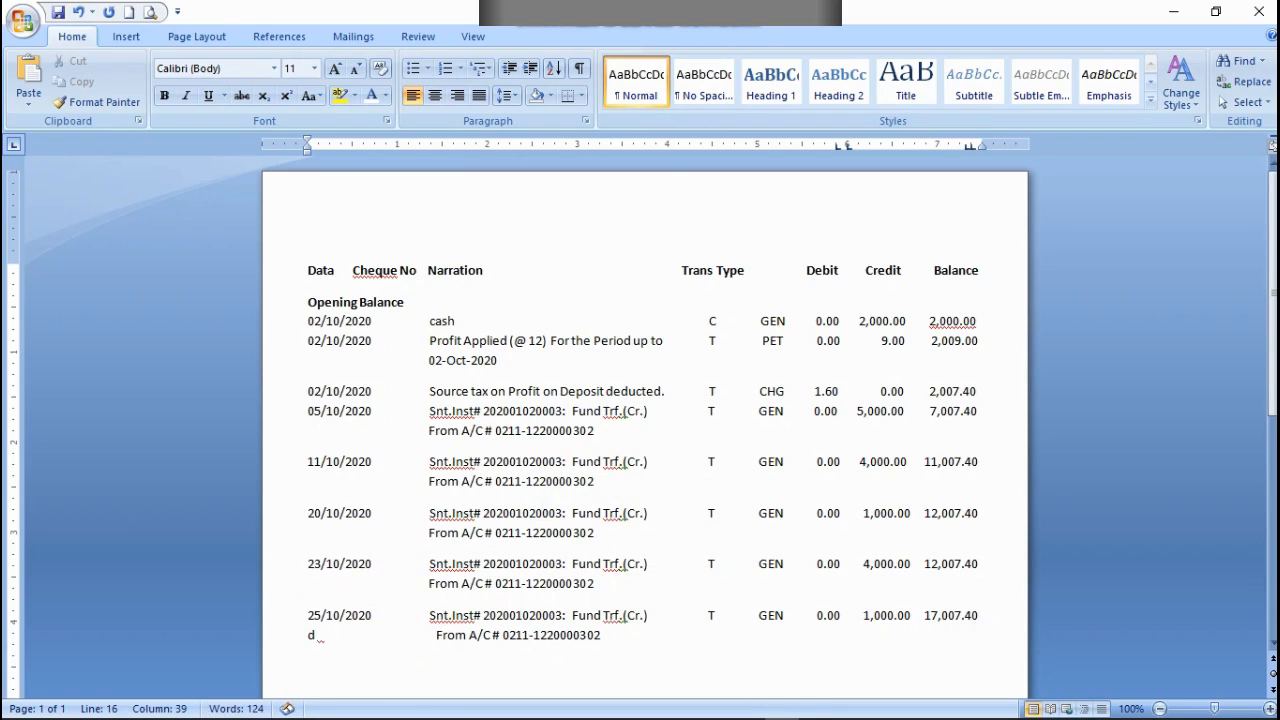
{"action": "key", "text": "BackSpace"}
{"action": "key", "text": "BackSpace"}
{"action": "key", "text": "BackSpace"}
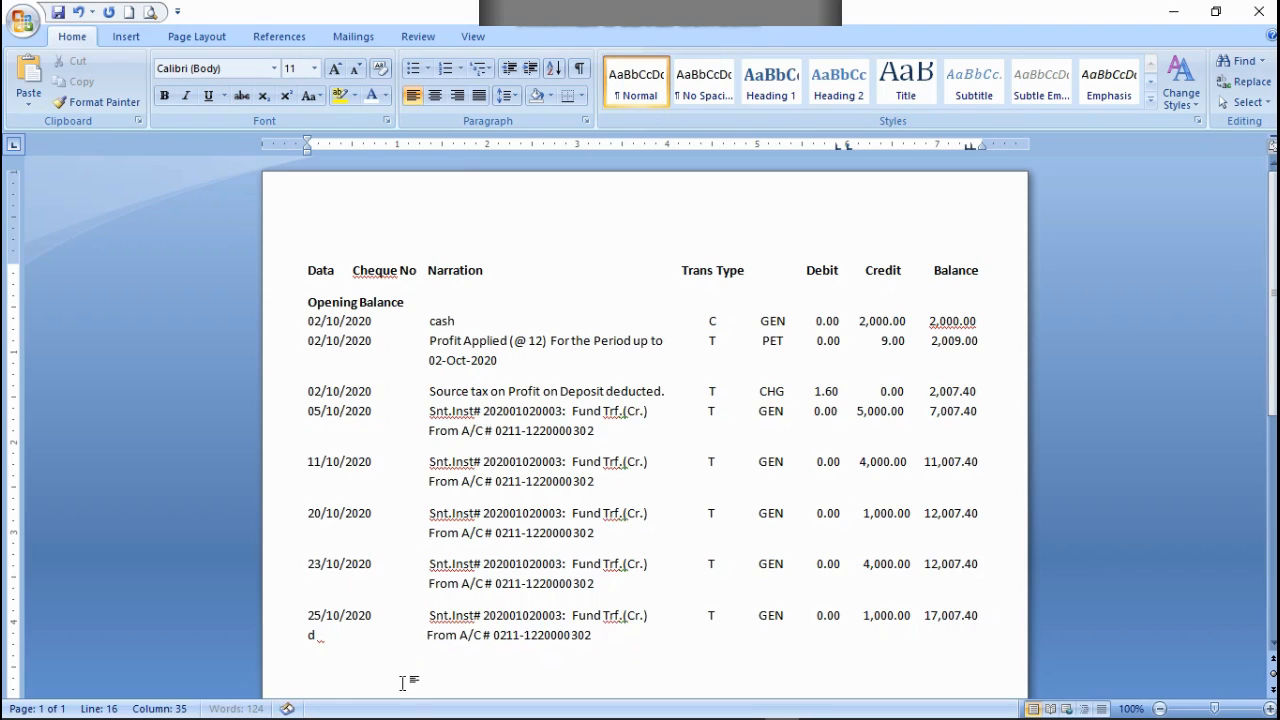
{"action": "key", "text": "alt"}
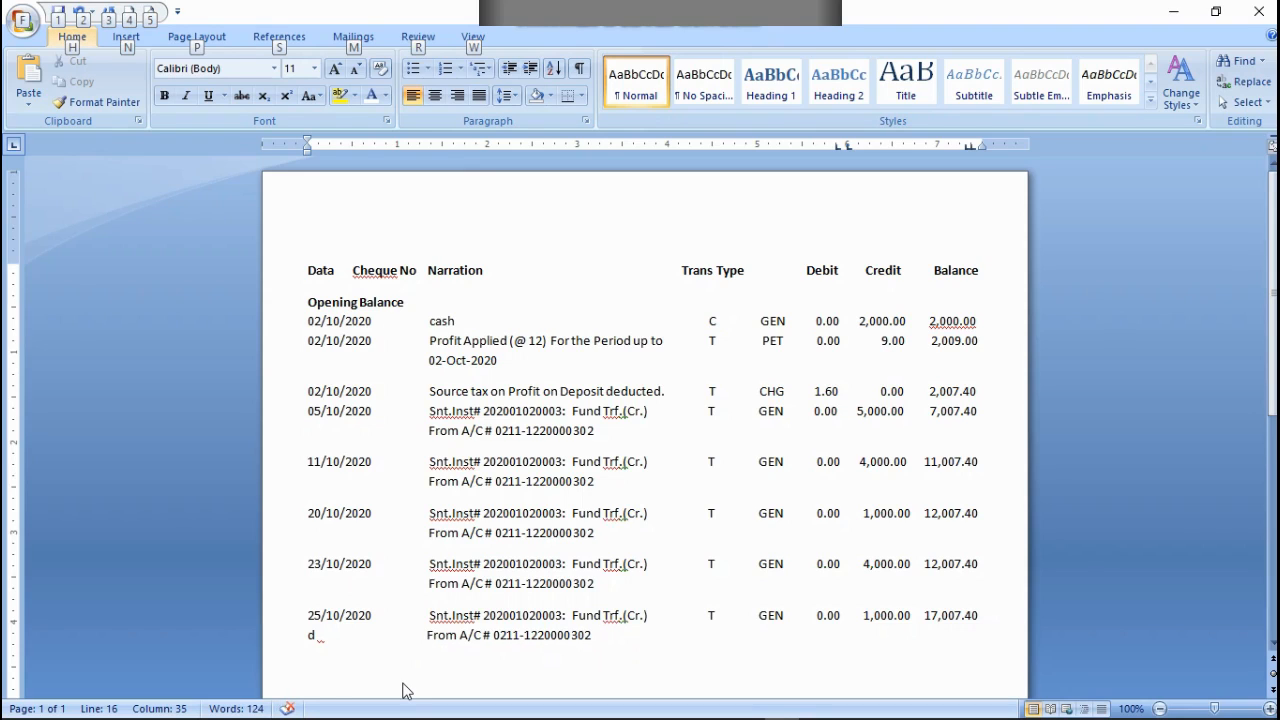
{"action": "left_click", "coordinate": [421, 635]}
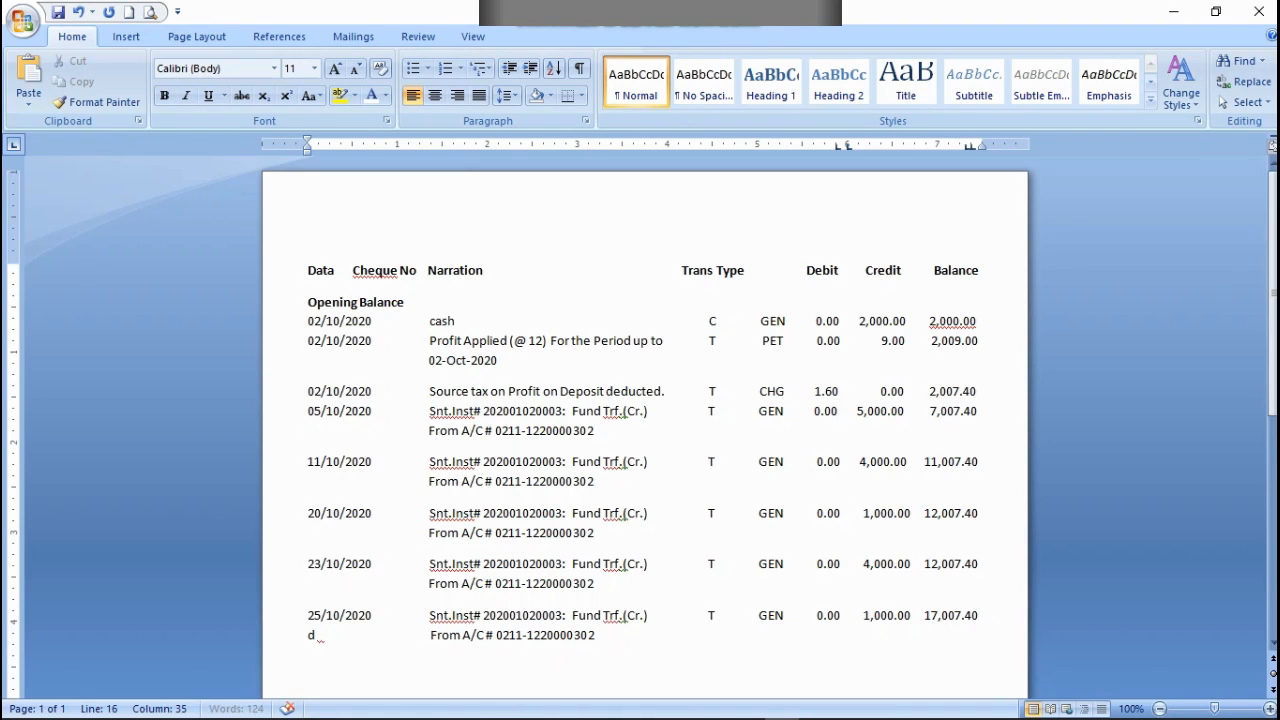
Step: Colour the filler letter d below 25/10/2020 white and ignore its repeated-word flag
{"action": "left_click_drag", "start_coordinate": [337, 643], "coordinate": [305, 642]}
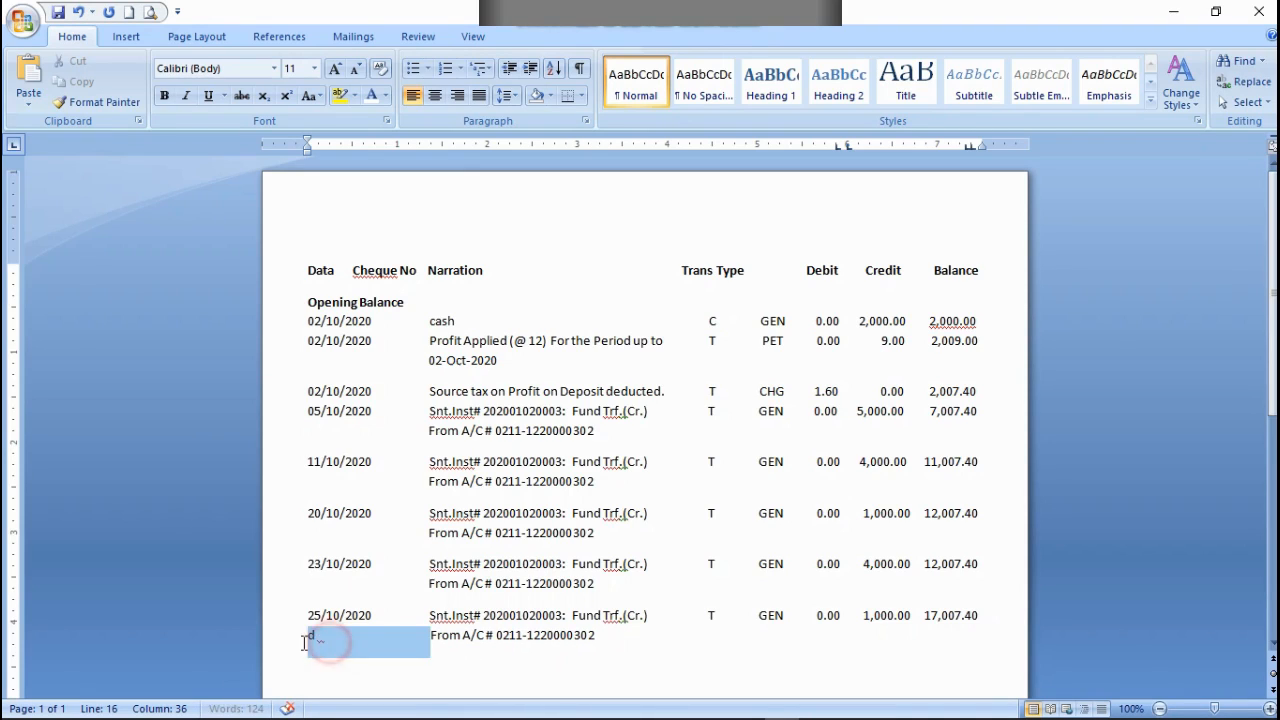
{"action": "right_click", "coordinate": [313, 640]}
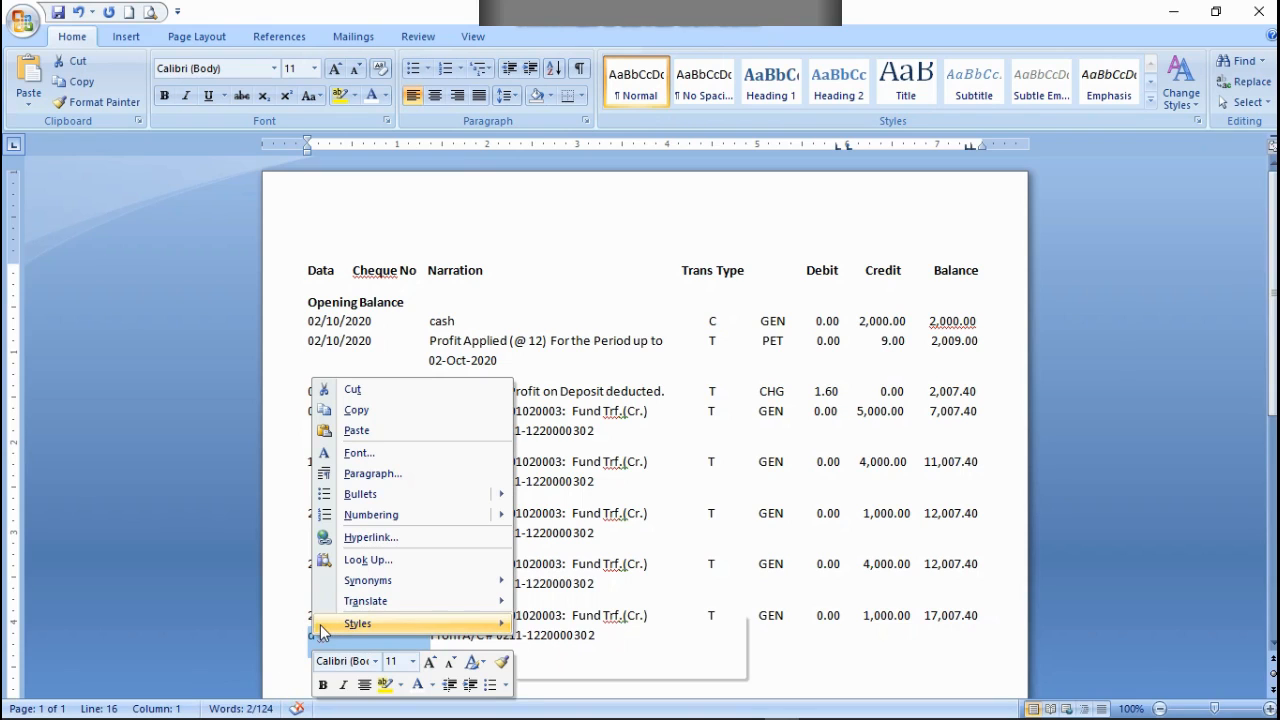
{"action": "left_click", "coordinate": [385, 95]}
{"action": "left_click", "coordinate": [370, 161]}
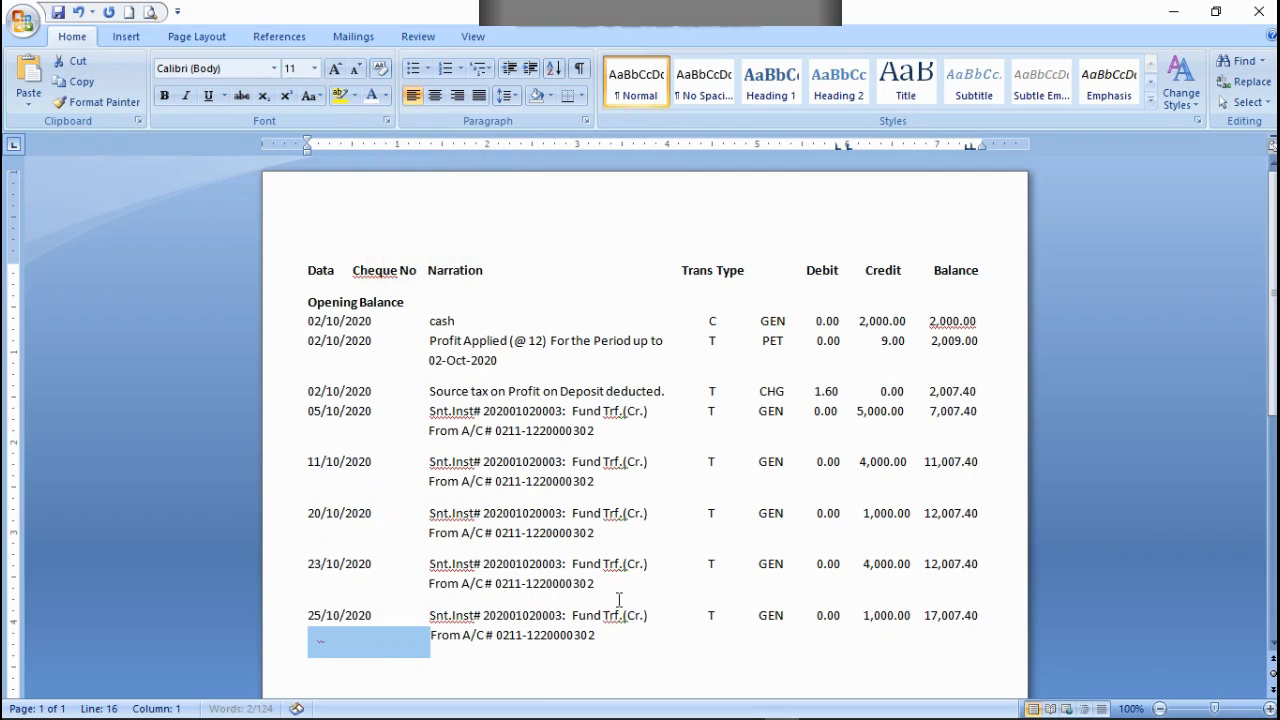
{"action": "left_click", "coordinate": [543, 660]}
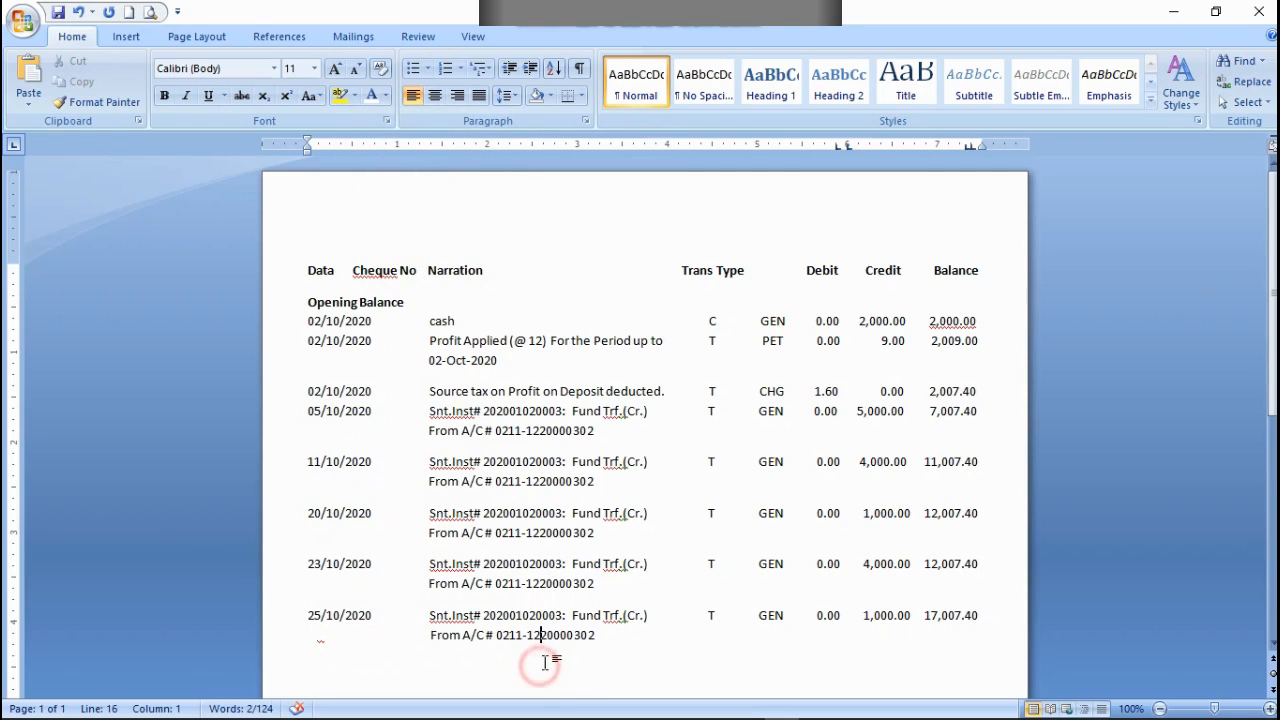
{"action": "right_click", "coordinate": [319, 638]}
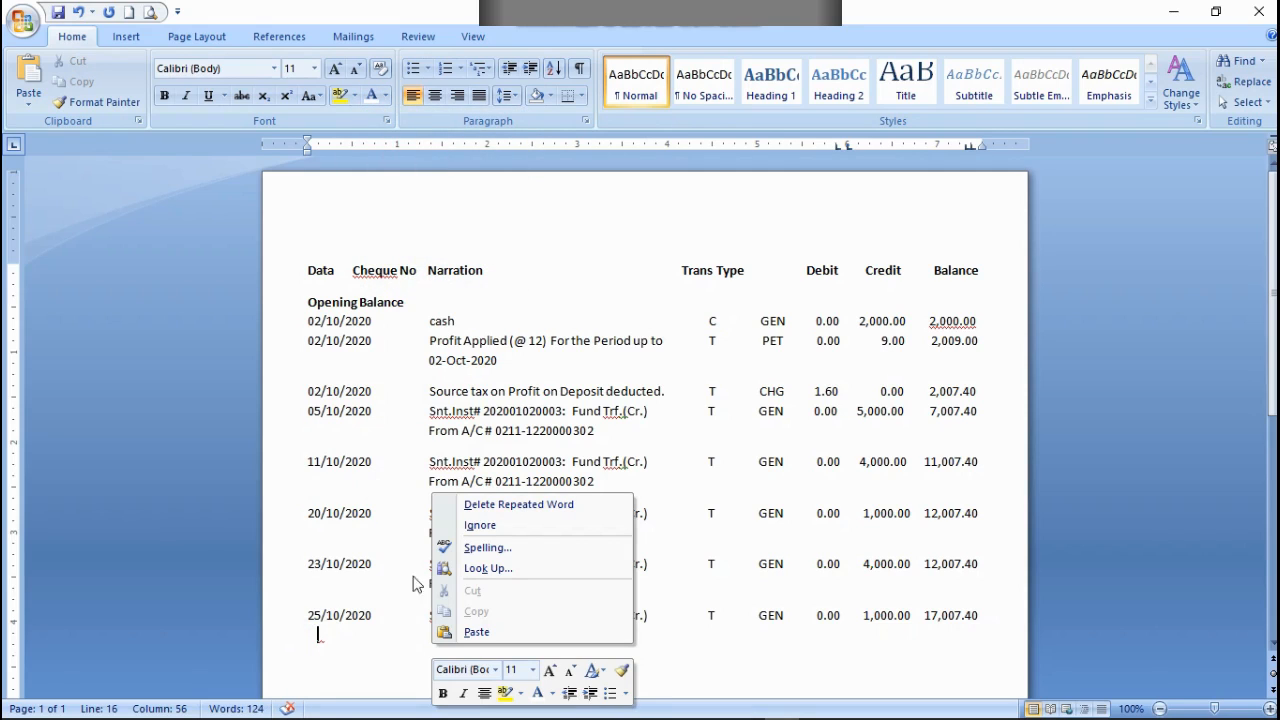
{"action": "left_click", "coordinate": [486, 525]}
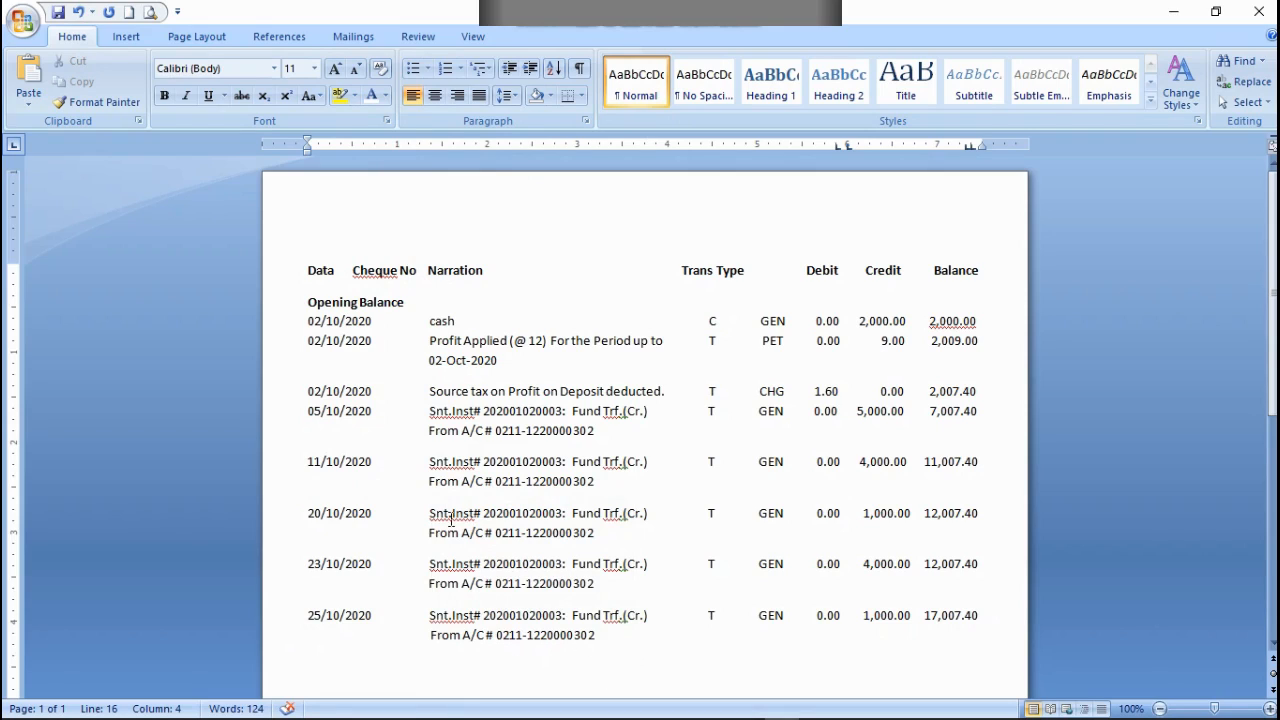
Step: Start a new entry dated 27/10/2020 on a new line below the From A/C # line of the 25/10/2020 entry
{"action": "left_click", "coordinate": [614, 636]}
{"action": "key", "text": "Return"}
{"action": "type", "text": "27/10/2020"}
Step: Copy the narration, transaction type and debit part of the 25/10/2020 row into the 27/10/2020 row, lined up under Narration
{"action": "left_click_drag", "start_coordinate": [429, 615], "coordinate": [862, 616]}
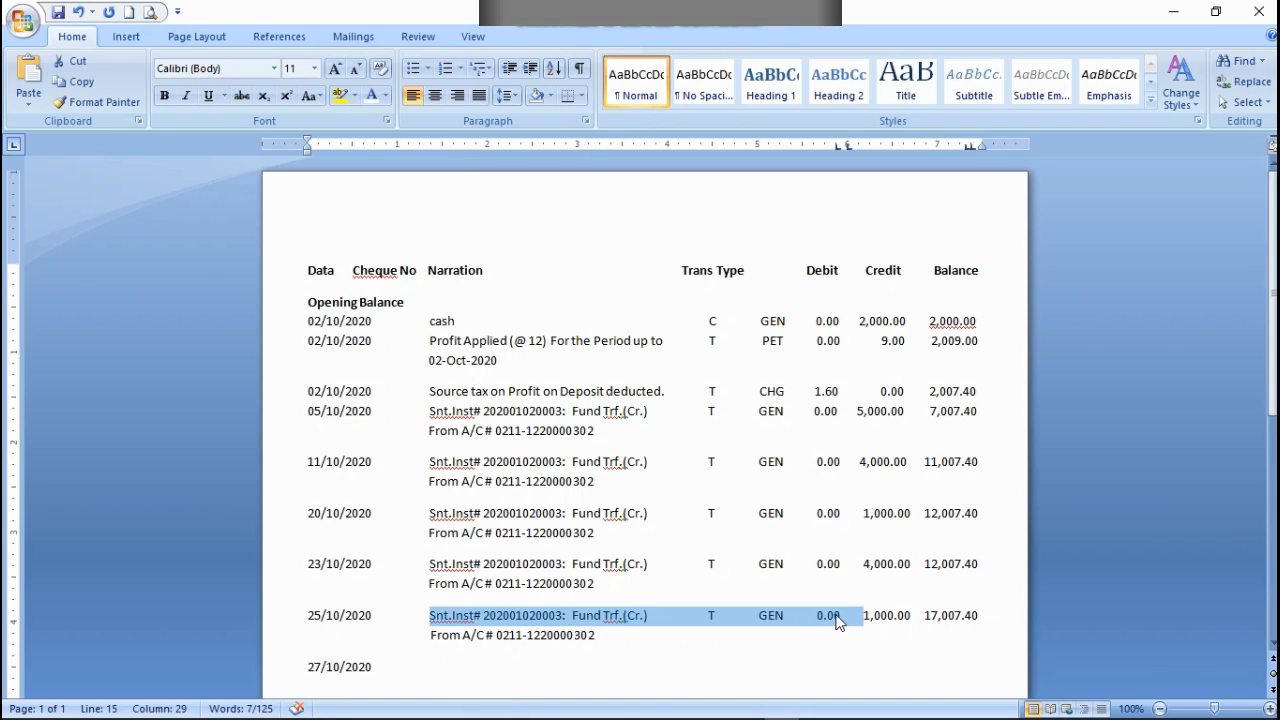
{"action": "right_click", "coordinate": [785, 617]}
{"action": "left_click", "coordinate": [832, 394]}
{"action": "left_click", "coordinate": [446, 664]}
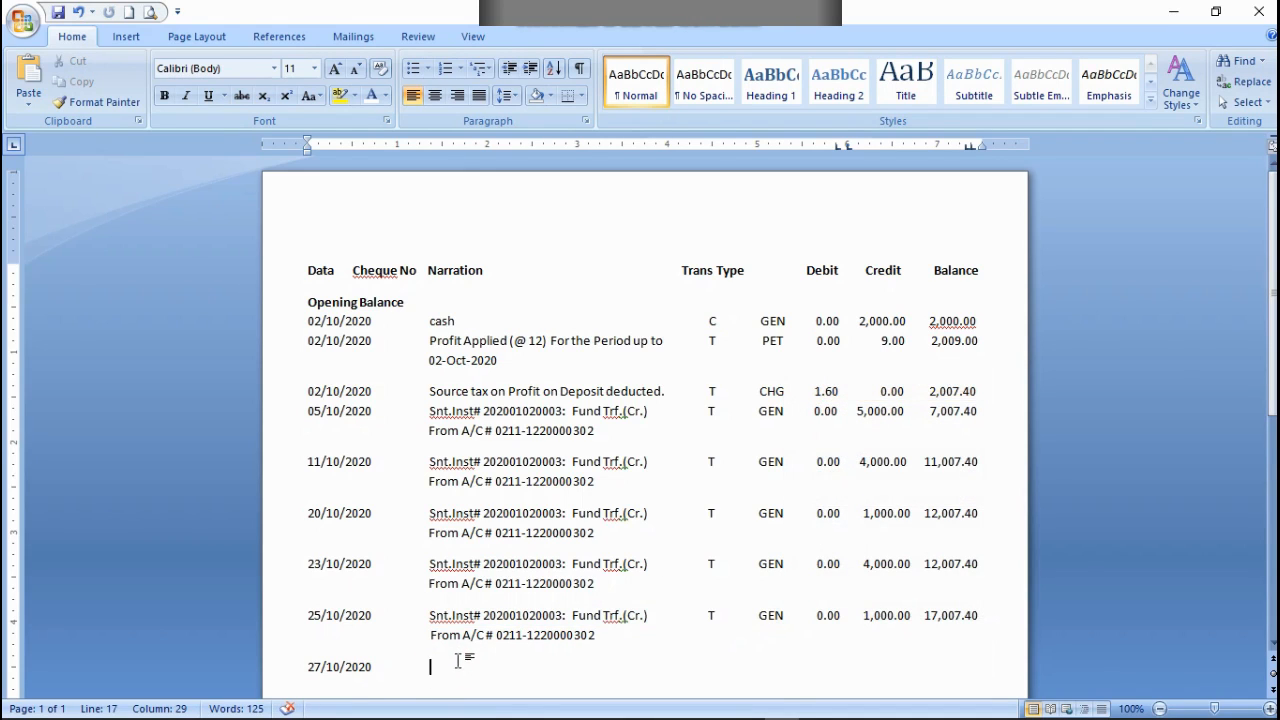
{"action": "key", "text": "ctrl+v"}
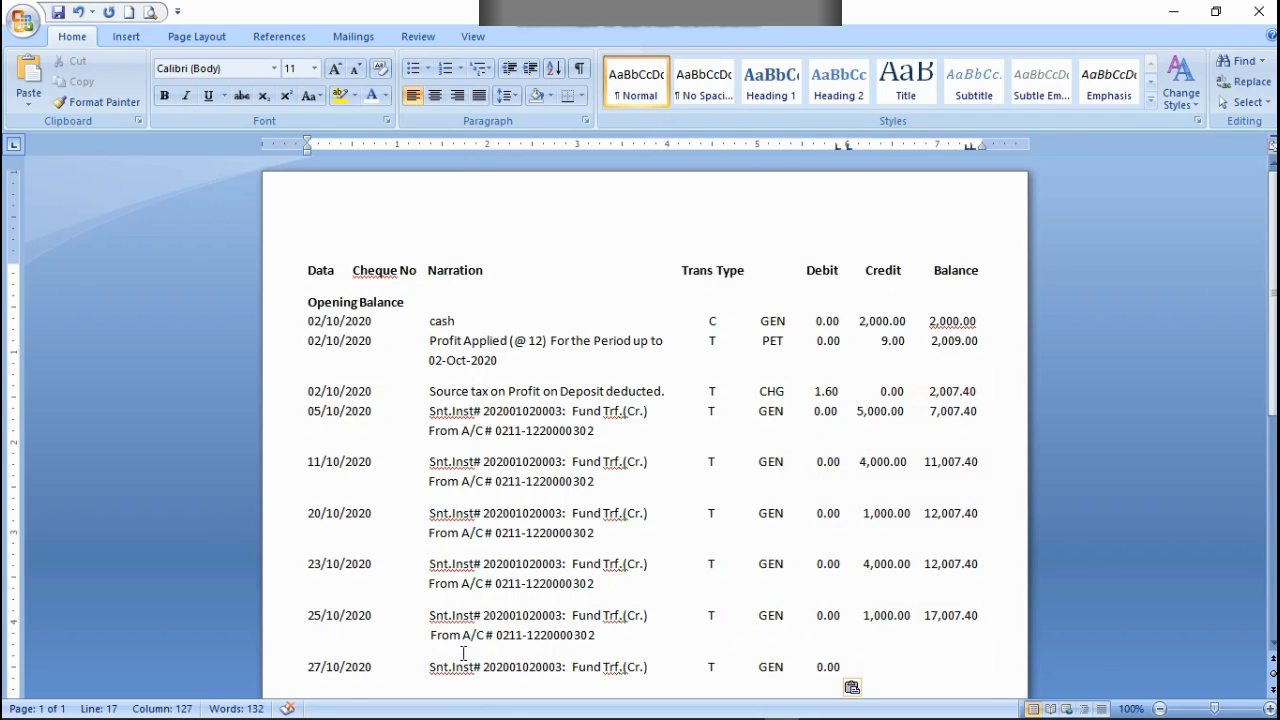
Step: Enter a credit of 3,000.00 and a balance of 20,007.40 in the 27/10/2020 row, spaced under their headings
{"action": "type", "text": "3,000.00"}
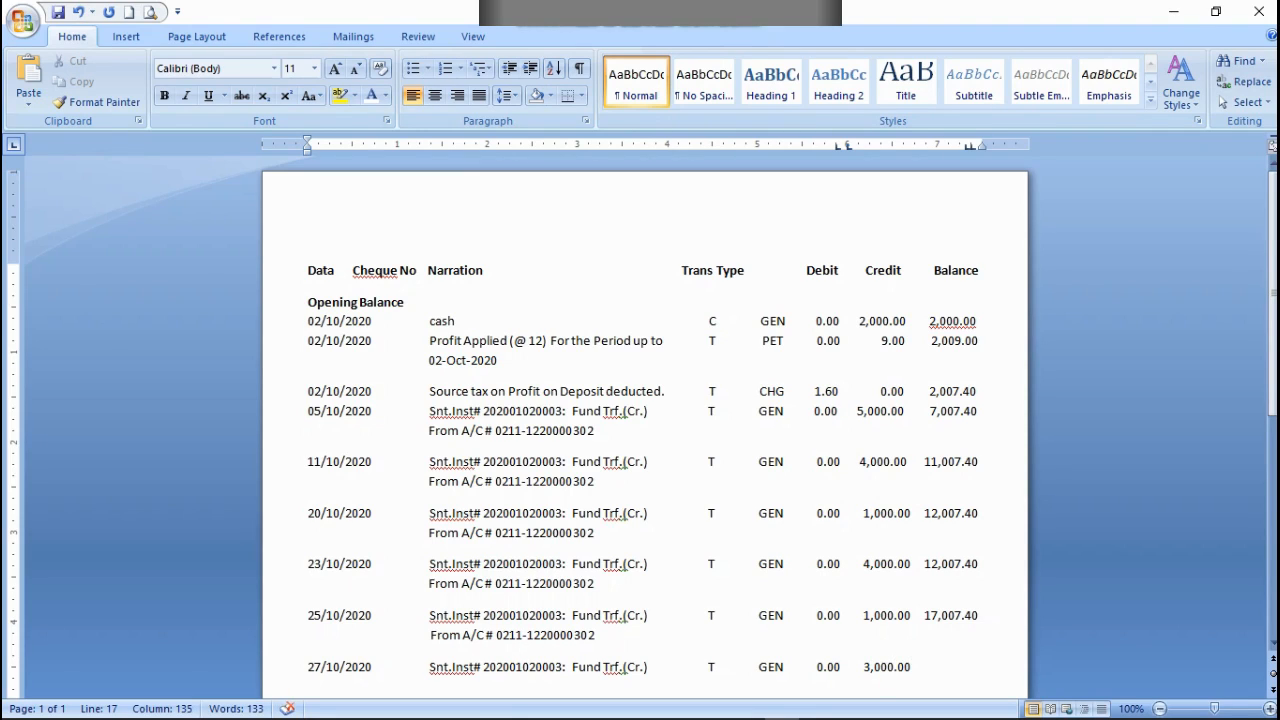
{"action": "type", "text": "     20,007.40"}
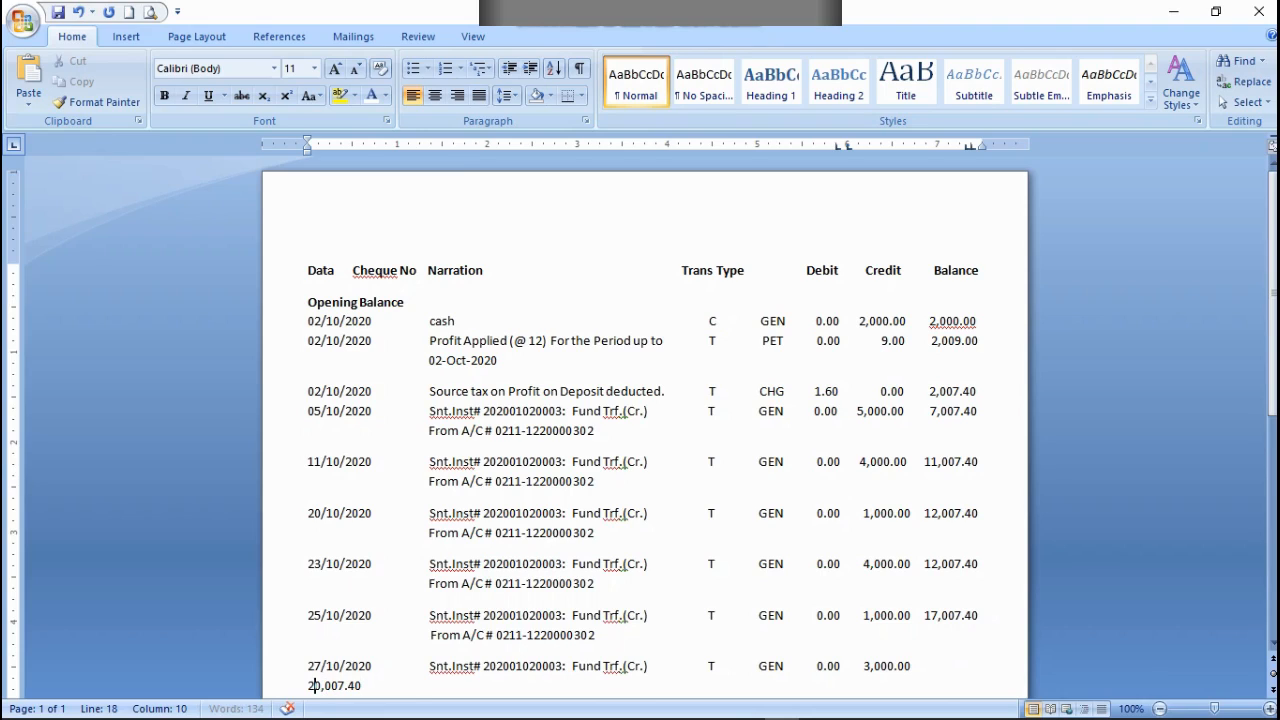
{"action": "key", "text": "BackSpace"}
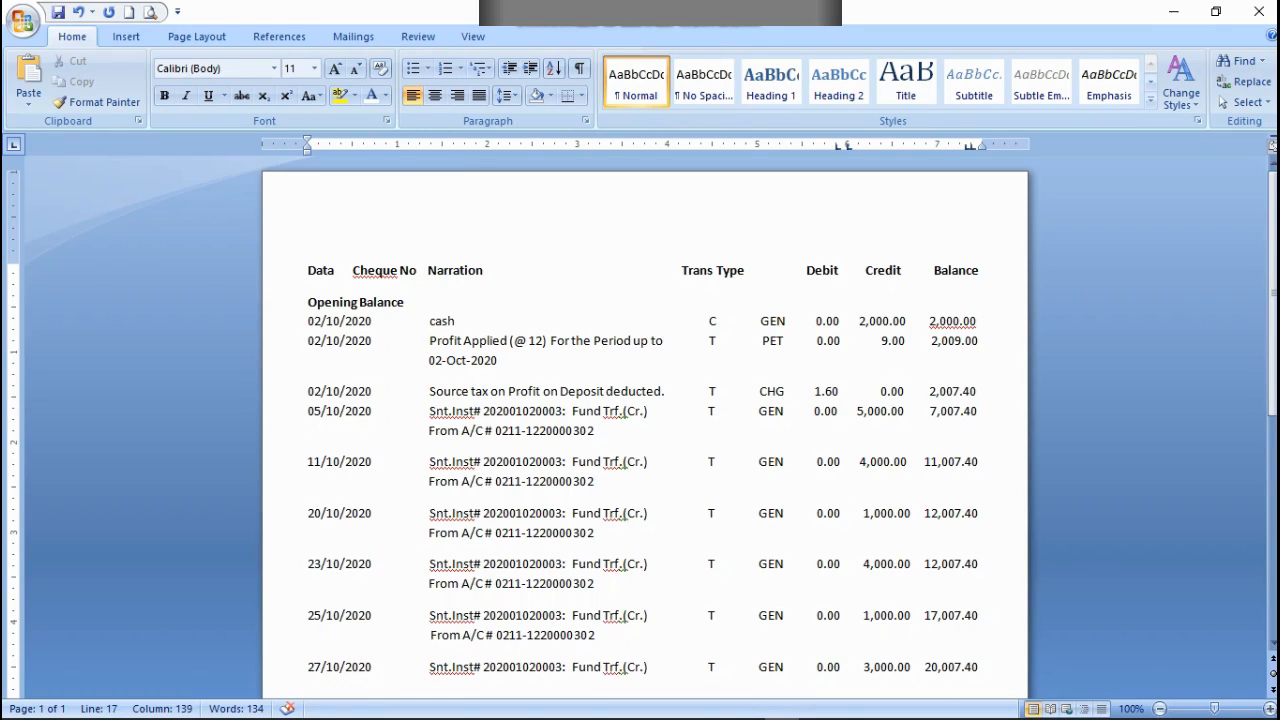
Step: Start a new line below the 27/10/2020 row with the filler letter d
{"action": "left_click", "coordinate": [971, 147]}
{"action": "key", "text": "End"}
{"action": "scroll", "coordinate": [987, 625], "scroll_direction": "down", "scroll_amount": 1}
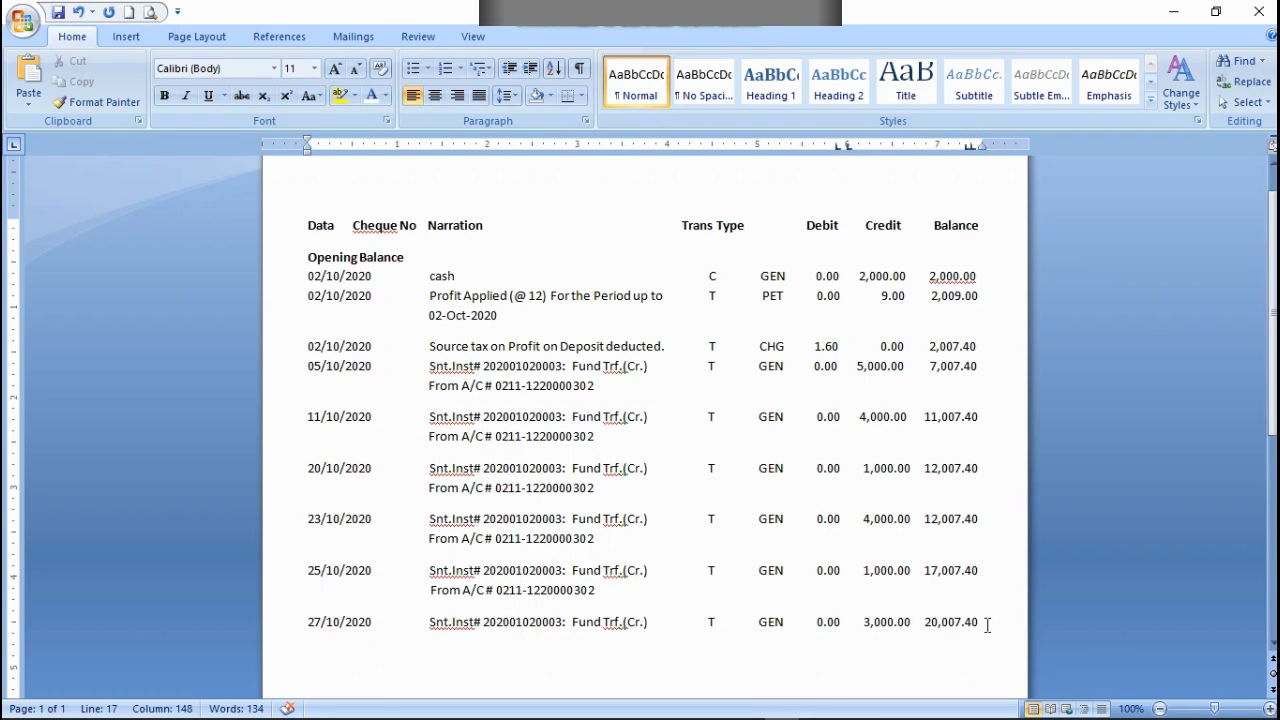
{"action": "key", "text": "Return"}
{"action": "type", "text": "d"}
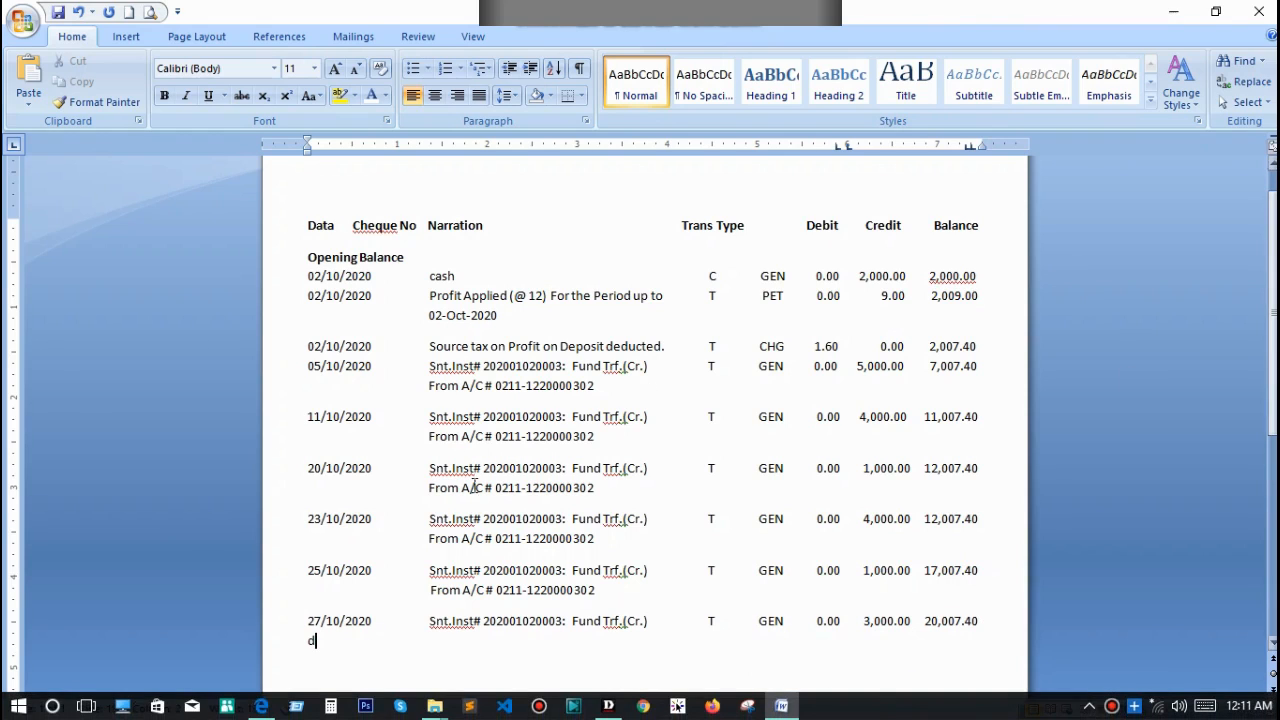
Step: Copy the From A/C # line of the 25/10/2020 entry with its leading spaces onto the filler line below 27/10/2020
{"action": "left_click_drag", "start_coordinate": [608, 597], "coordinate": [366, 586]}
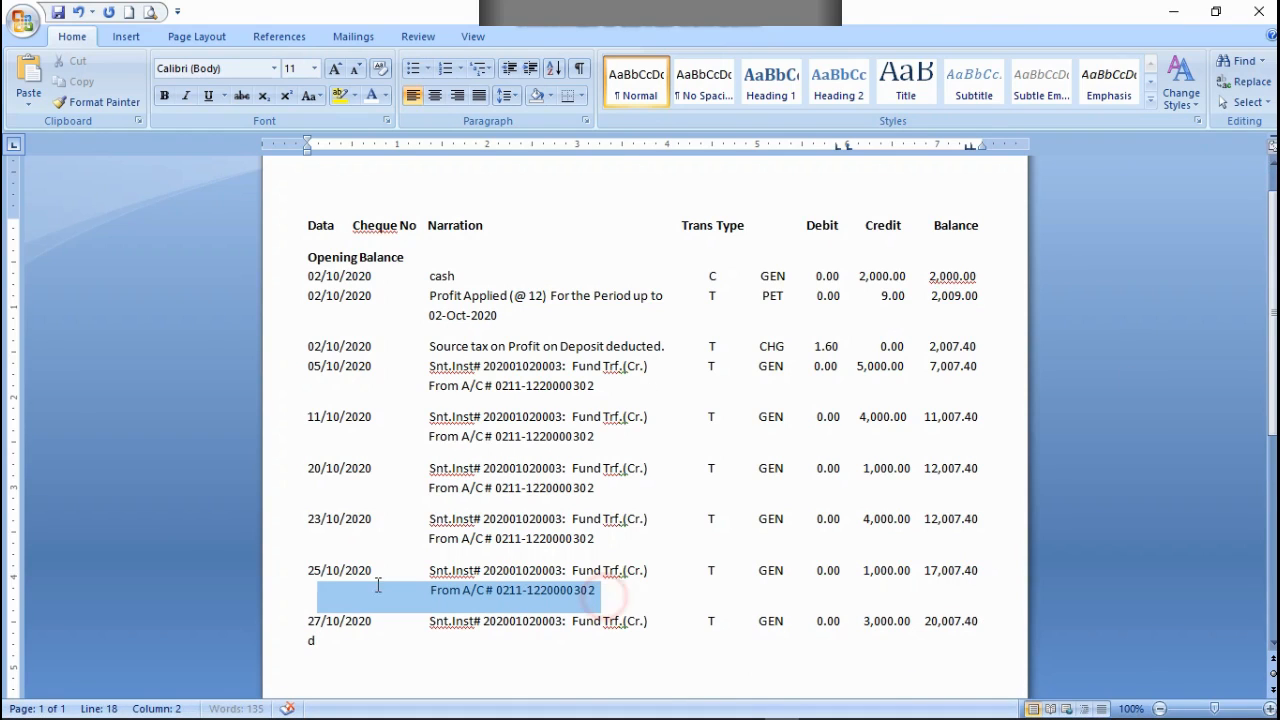
{"action": "right_click", "coordinate": [366, 586]}
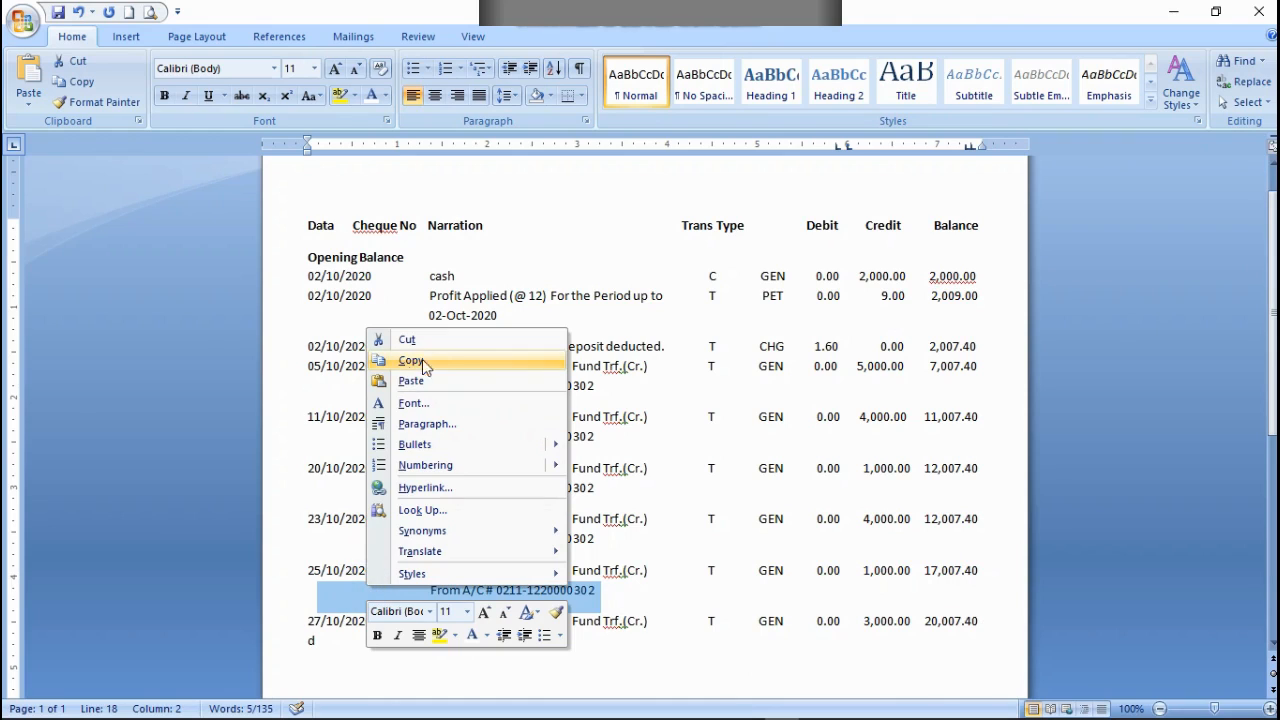
{"action": "left_click", "coordinate": [411, 362]}
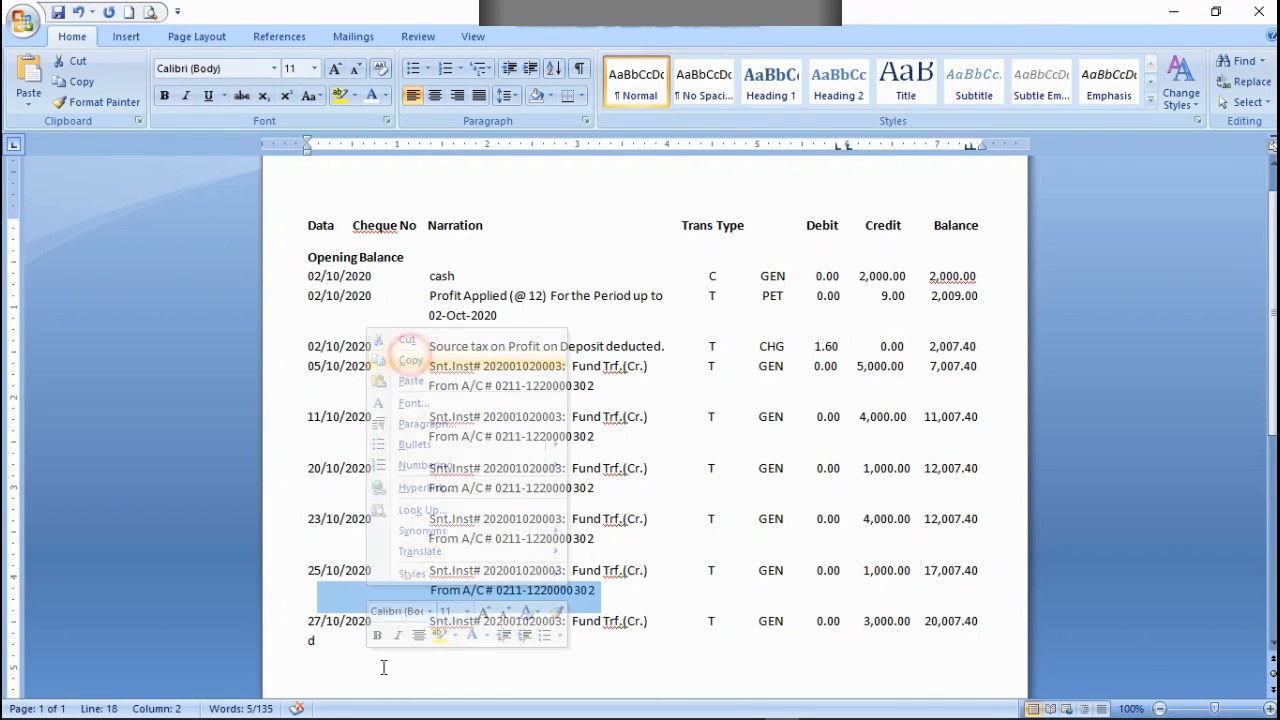
{"action": "left_click", "coordinate": [354, 646]}
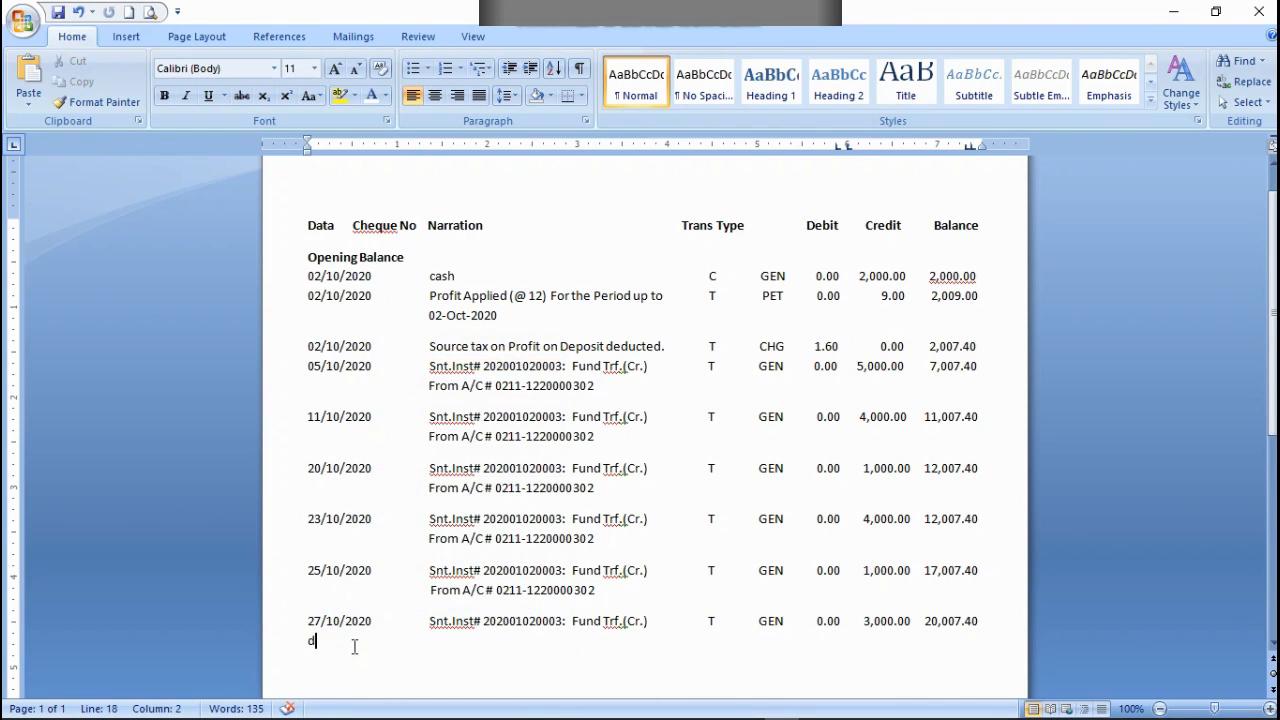
{"action": "key", "text": "ctrl+v"}
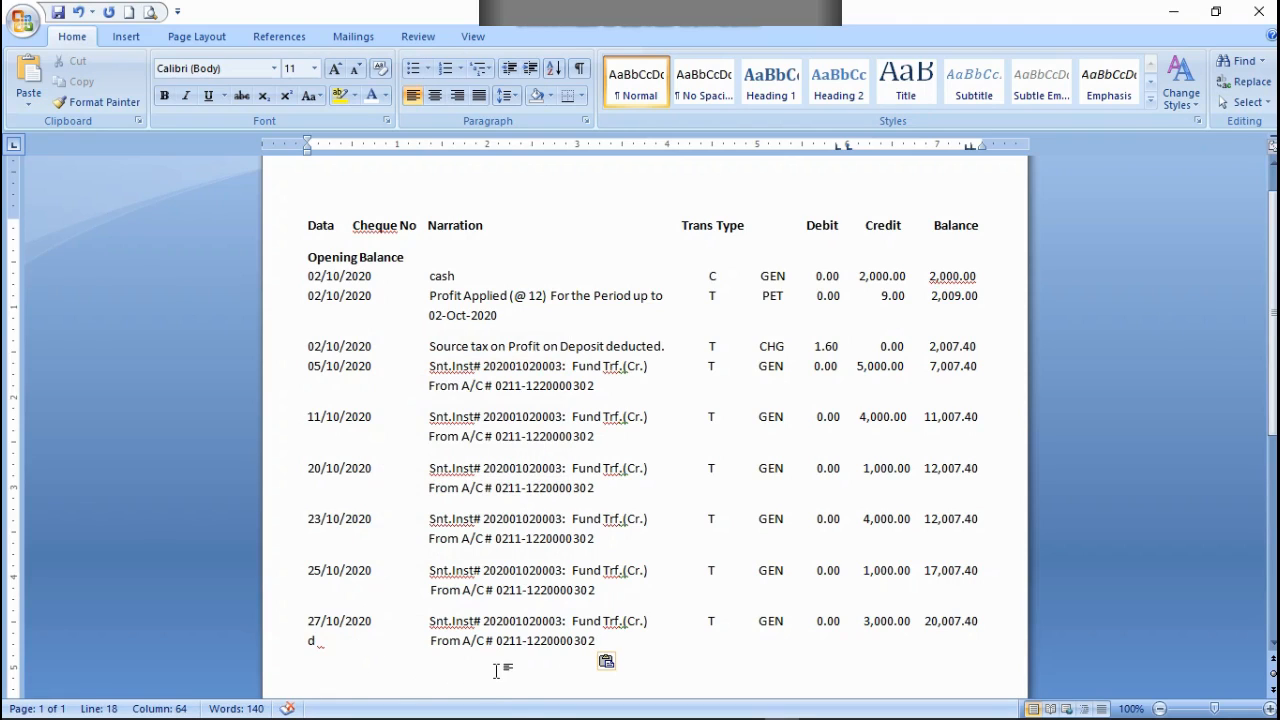
Step: Set the font colour of the filler letter d below the 27/10/2020 row to white
{"action": "right_click", "coordinate": [314, 640]}
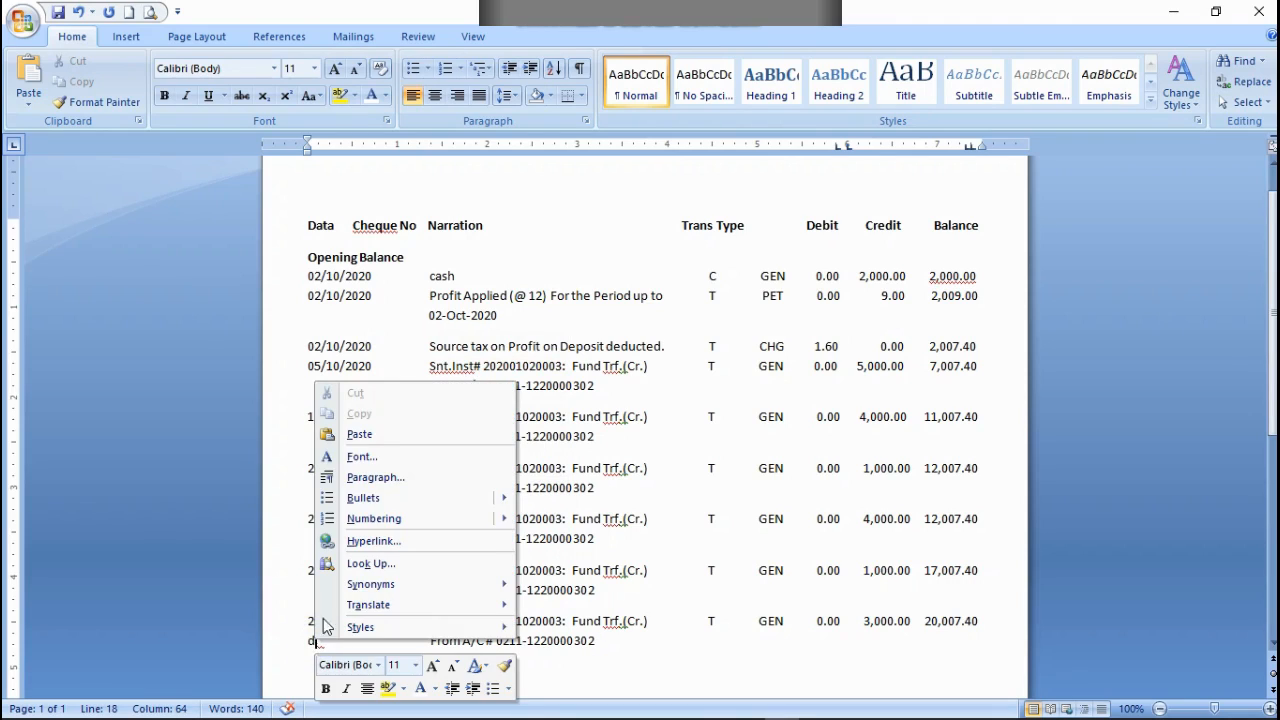
{"action": "left_click", "coordinate": [385, 96]}
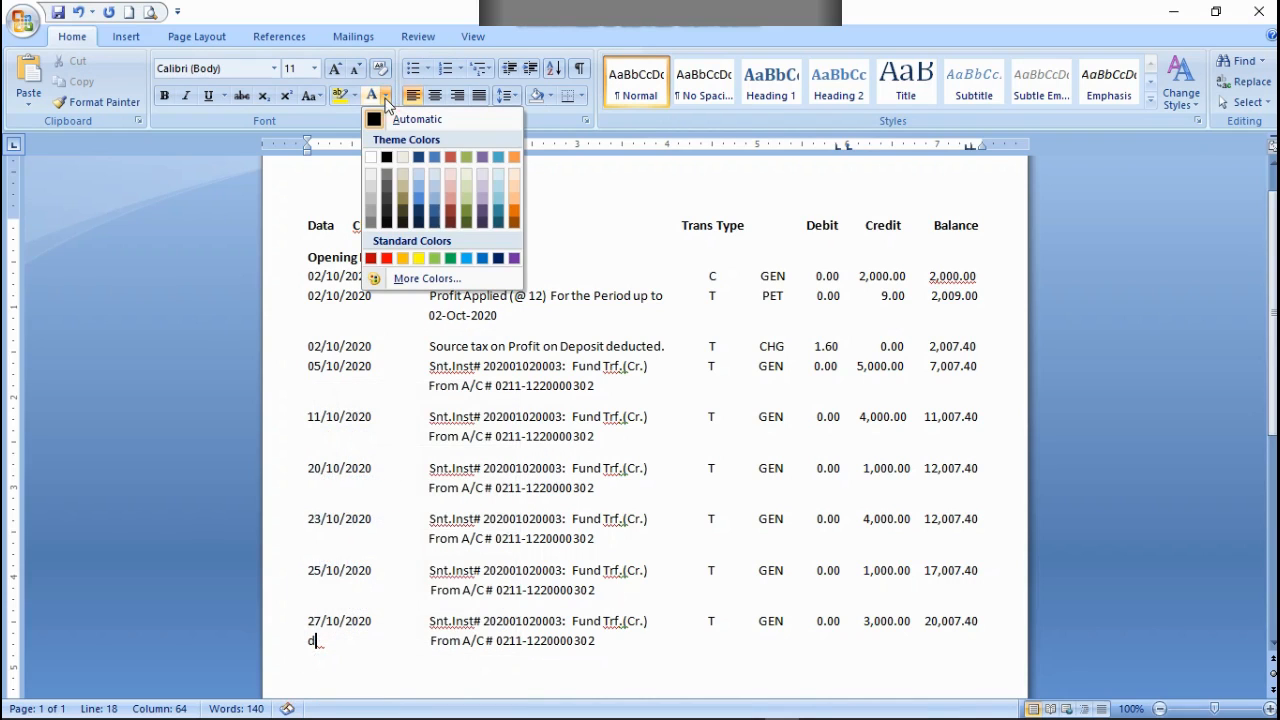
{"action": "left_click", "coordinate": [316, 640]}
{"action": "left_click", "coordinate": [310, 644]}
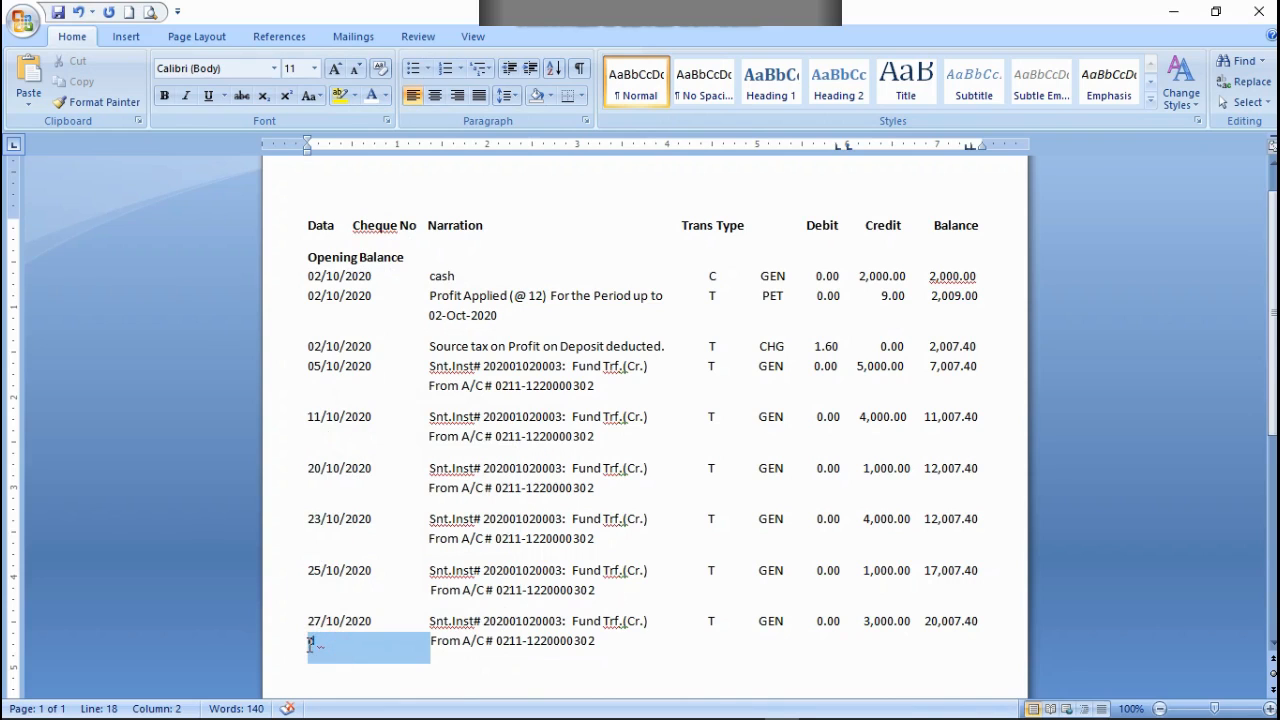
{"action": "left_click", "coordinate": [388, 97]}
{"action": "left_click", "coordinate": [374, 160]}
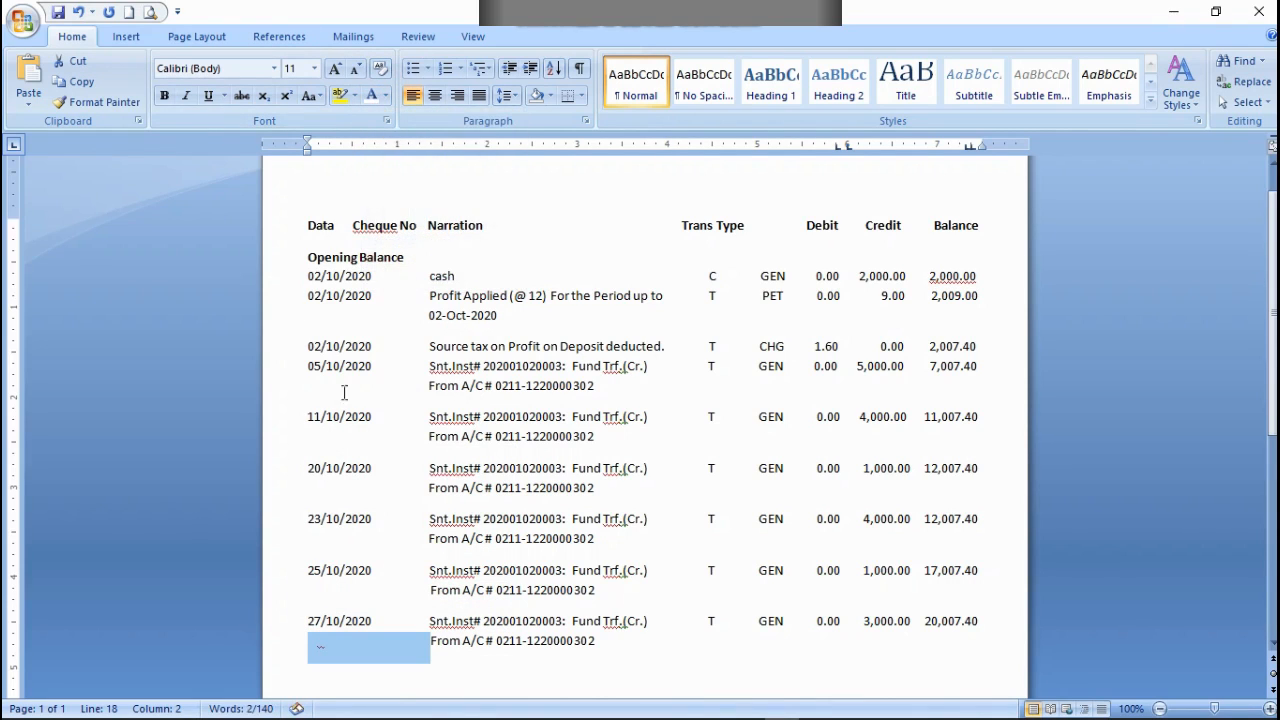
Step: Ignore the repeated-word flag on the hidden filler letter below the 27/10/2020 row
{"action": "right_click", "coordinate": [317, 648]}
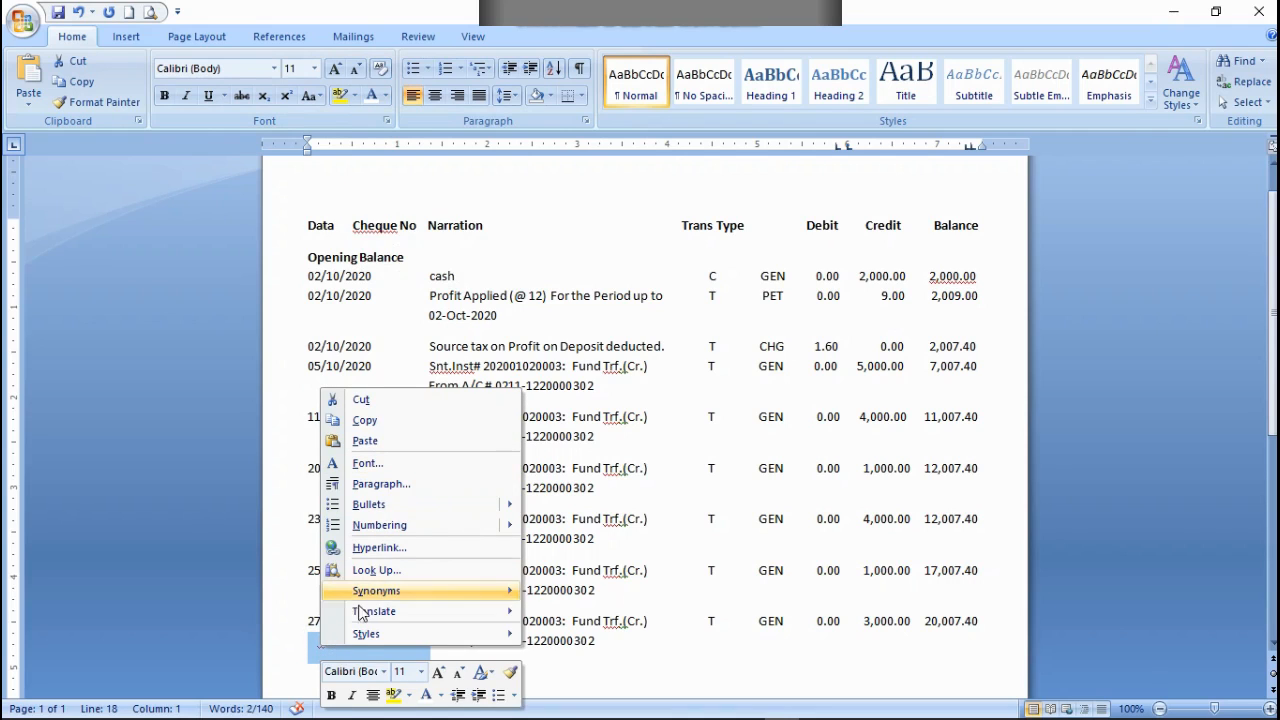
{"action": "left_click", "coordinate": [301, 658]}
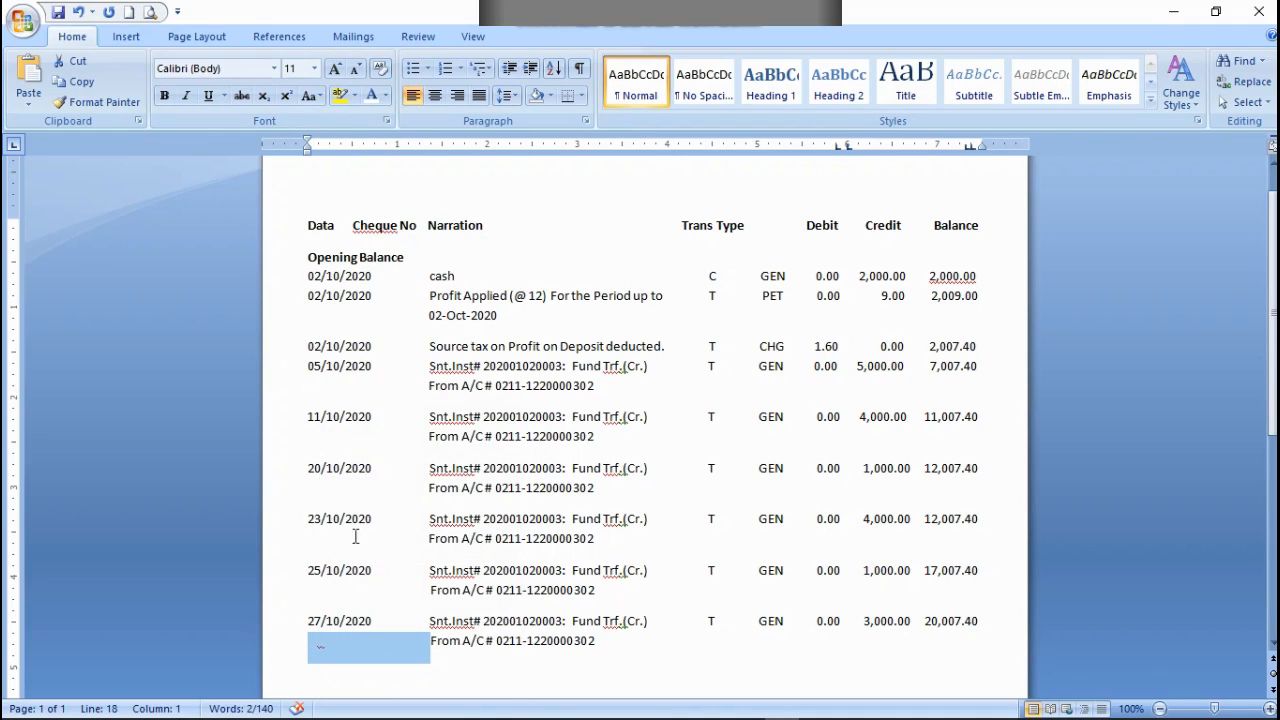
{"action": "left_click", "coordinate": [321, 646]}
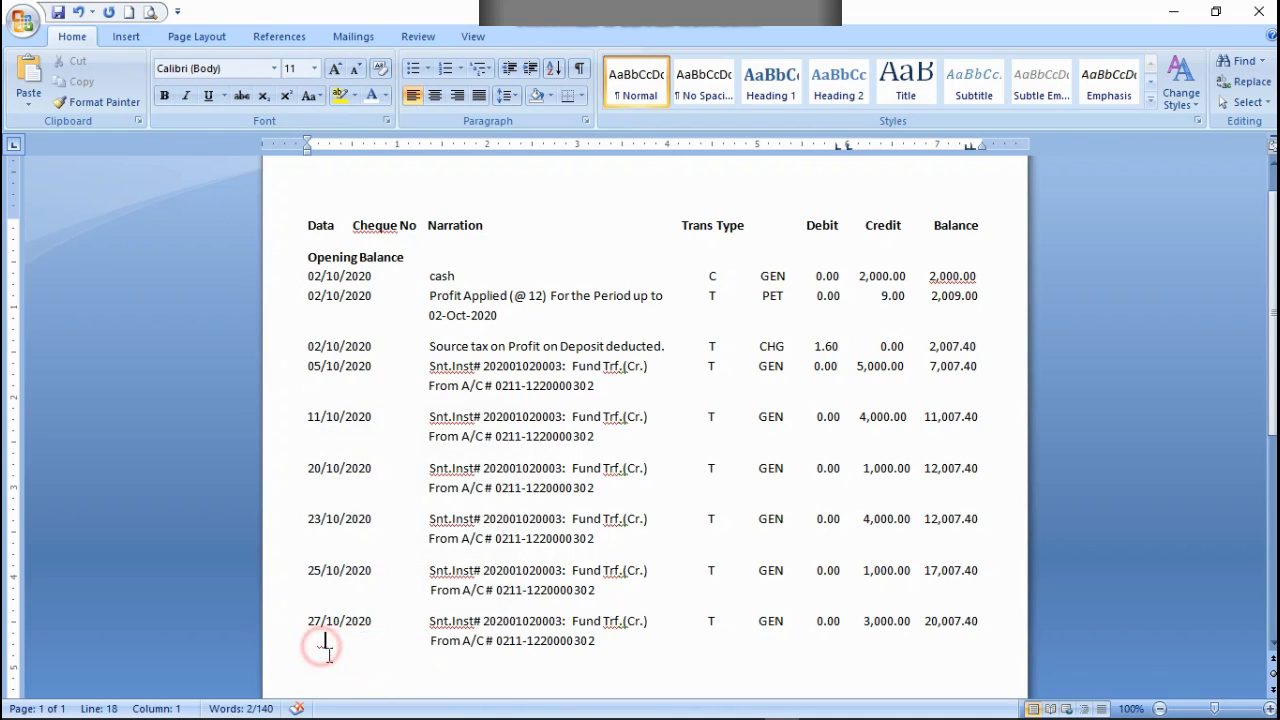
{"action": "right_click", "coordinate": [323, 646]}
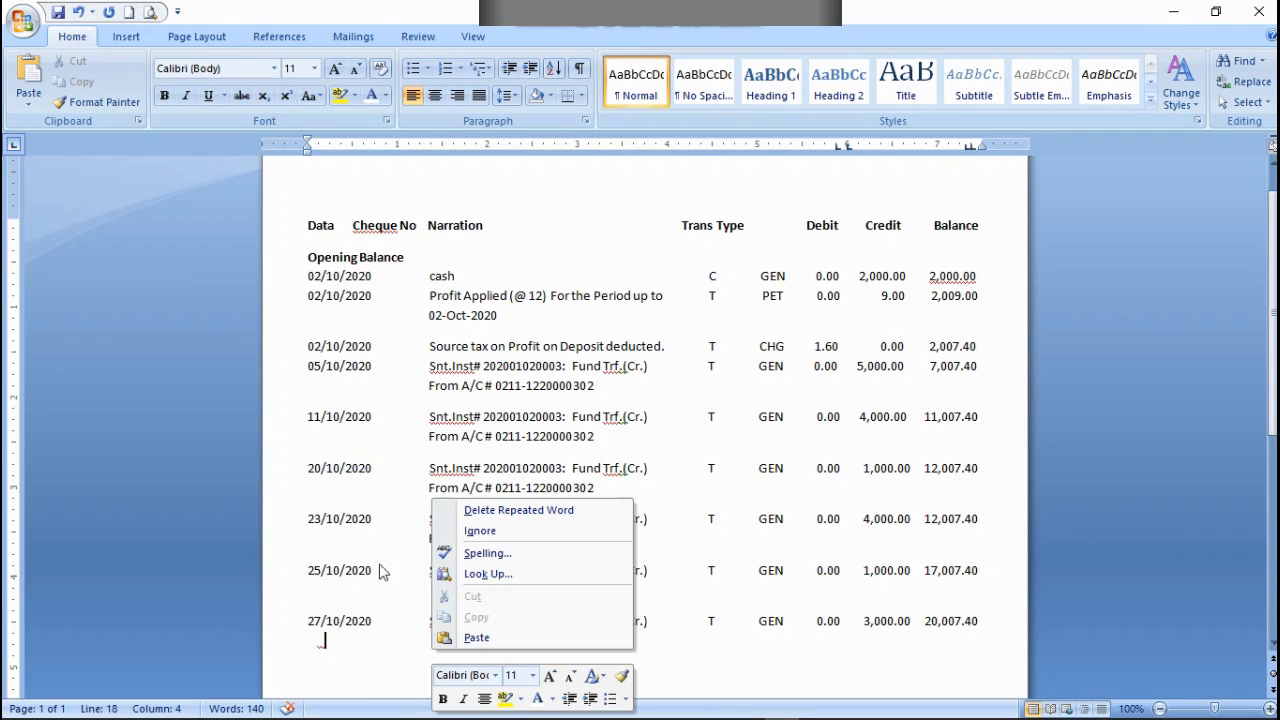
{"action": "left_click", "coordinate": [494, 522]}
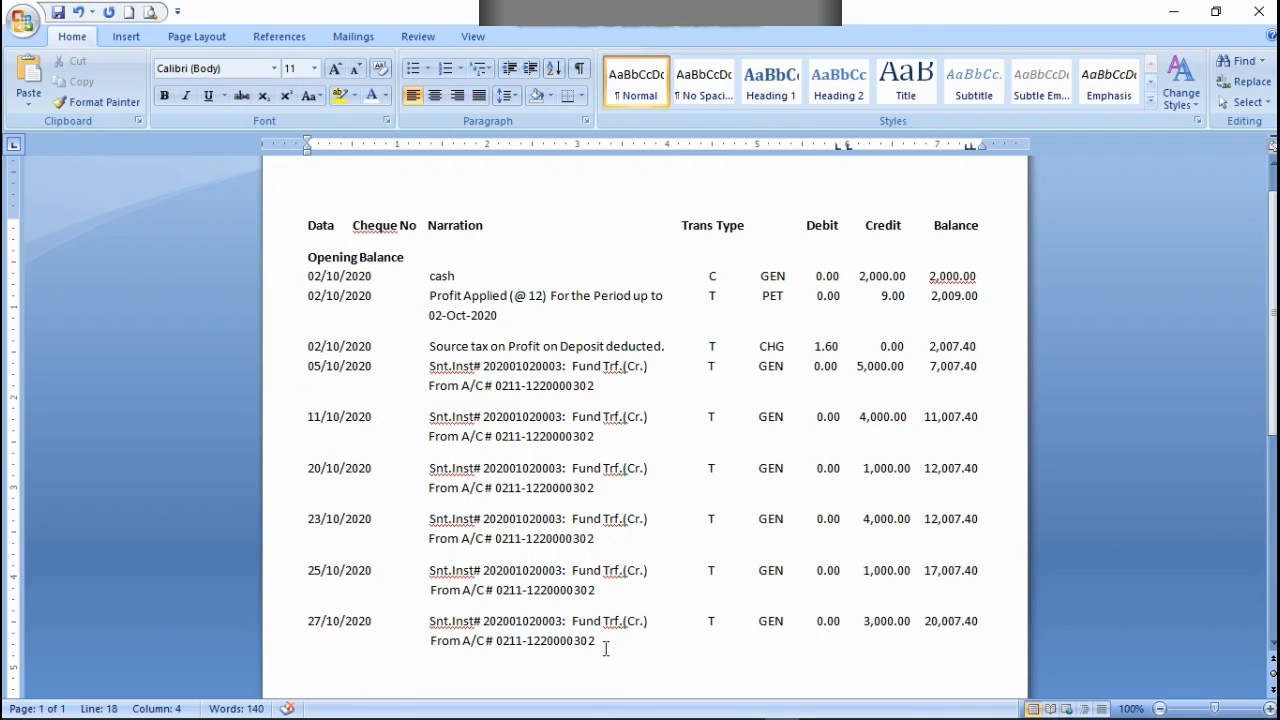
Step: Start a new row below the 27/10/2020 entry with the date 29/10/2020
{"action": "left_click", "coordinate": [605, 646]}
{"action": "key", "text": "Return"}
{"action": "type", "text": "29/10/2020"}
Step: Copy the narration, transaction type and debit part of the 27/10/2020 row into the 29/10/2020 row, lined up under Narration
{"action": "left_click_drag", "start_coordinate": [862, 620], "coordinate": [430, 620]}
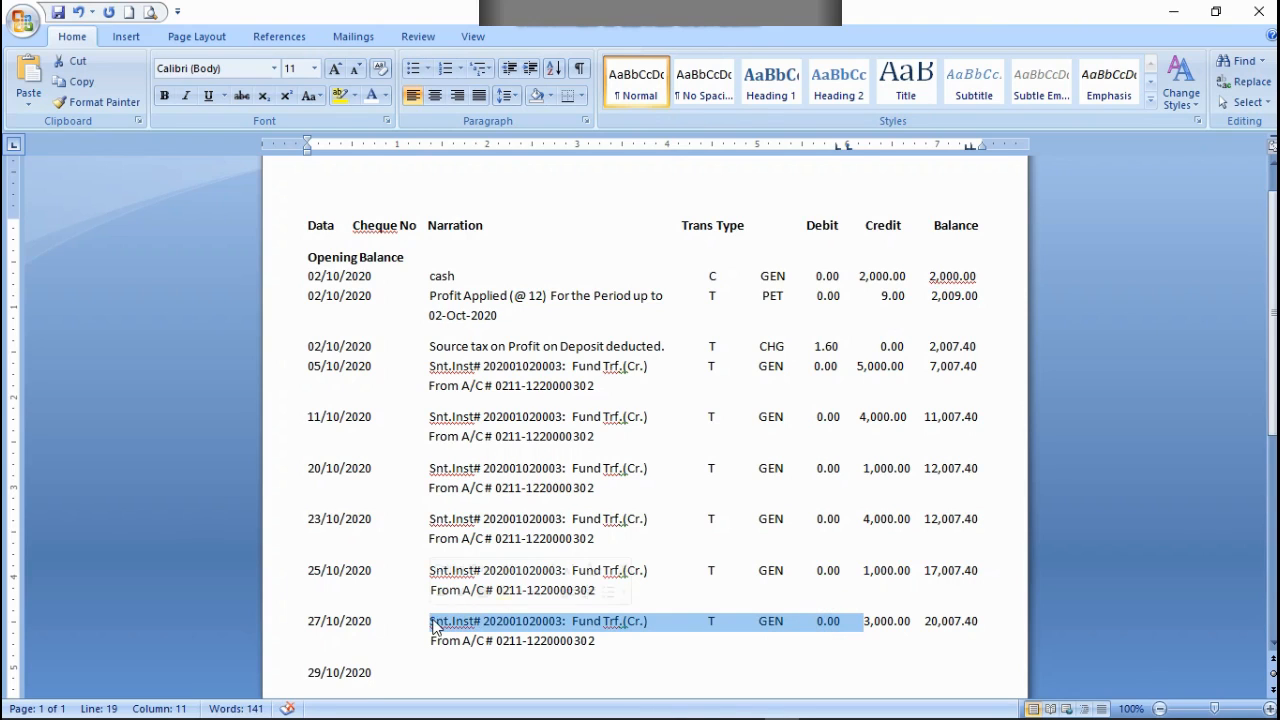
{"action": "right_click", "coordinate": [422, 658]}
{"action": "left_click", "coordinate": [478, 393]}
{"action": "left_click", "coordinate": [416, 672]}
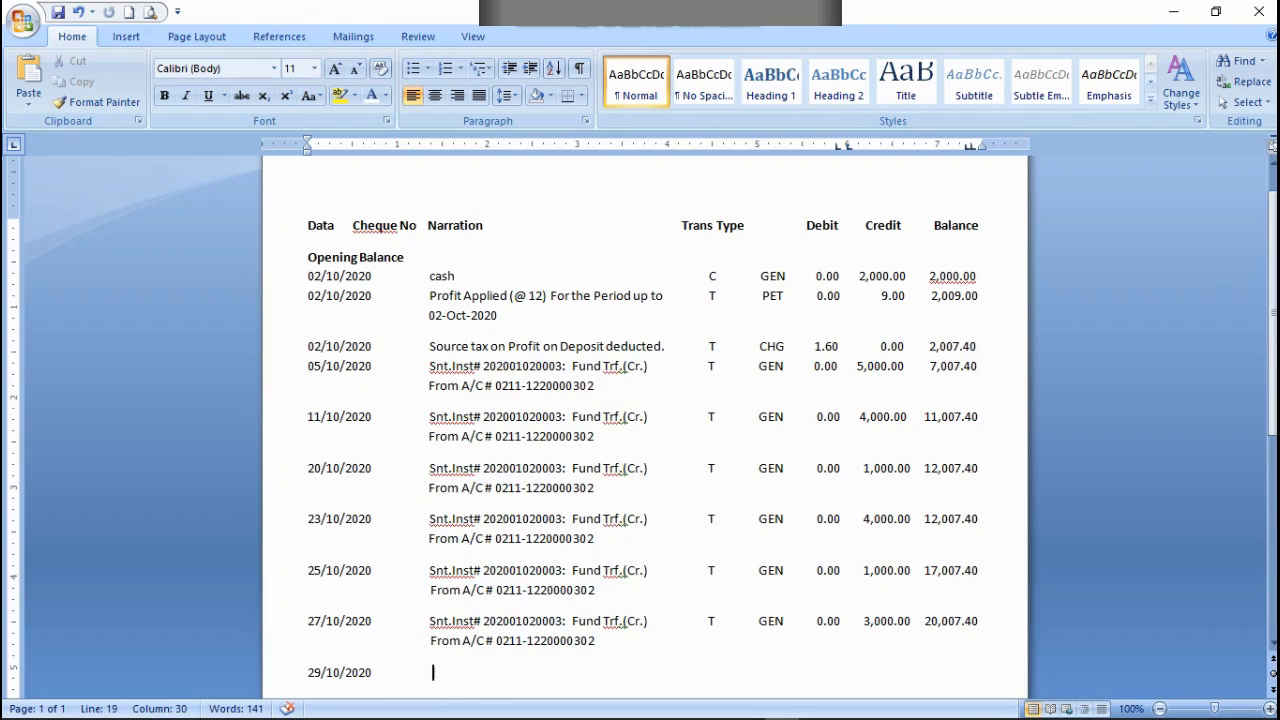
{"action": "key", "text": "ctrl+v"}
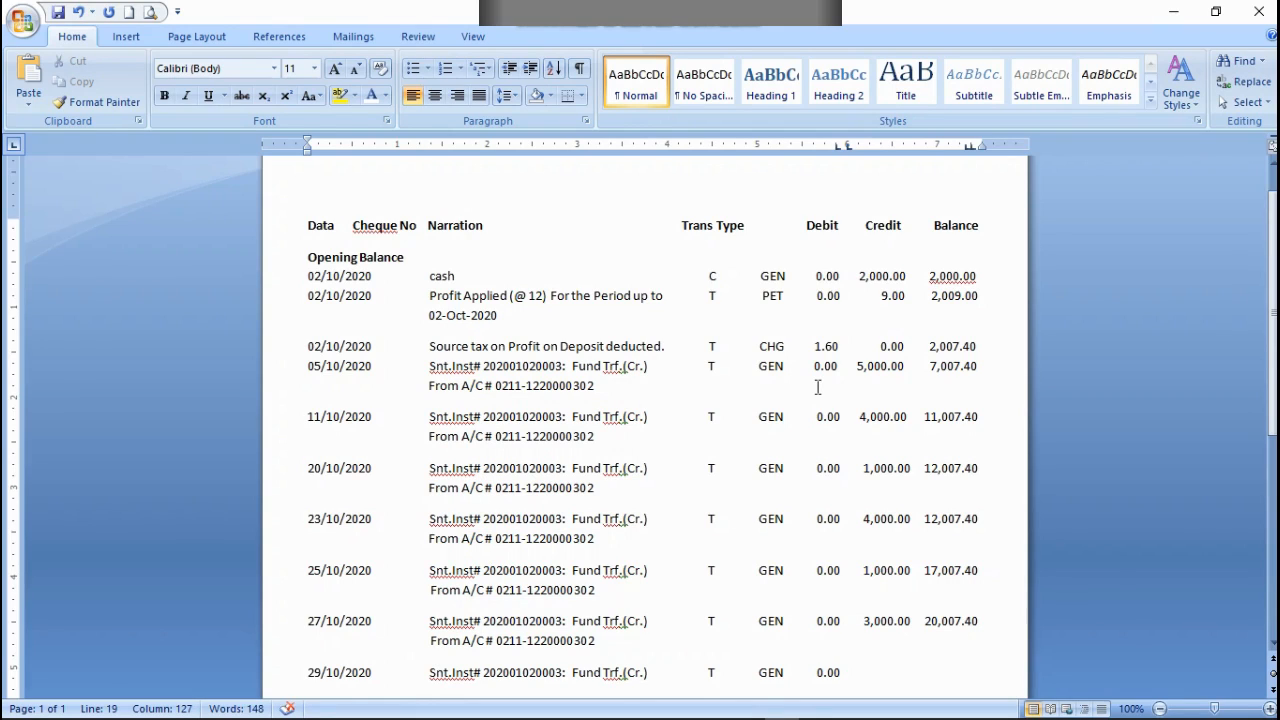
Step: Enter a credit of 2,000.00 and a balance of 22,007.40 in the 29/10/2020 row, spaced under their headings
{"action": "type", "text": "2,000.00     22,007.4"}
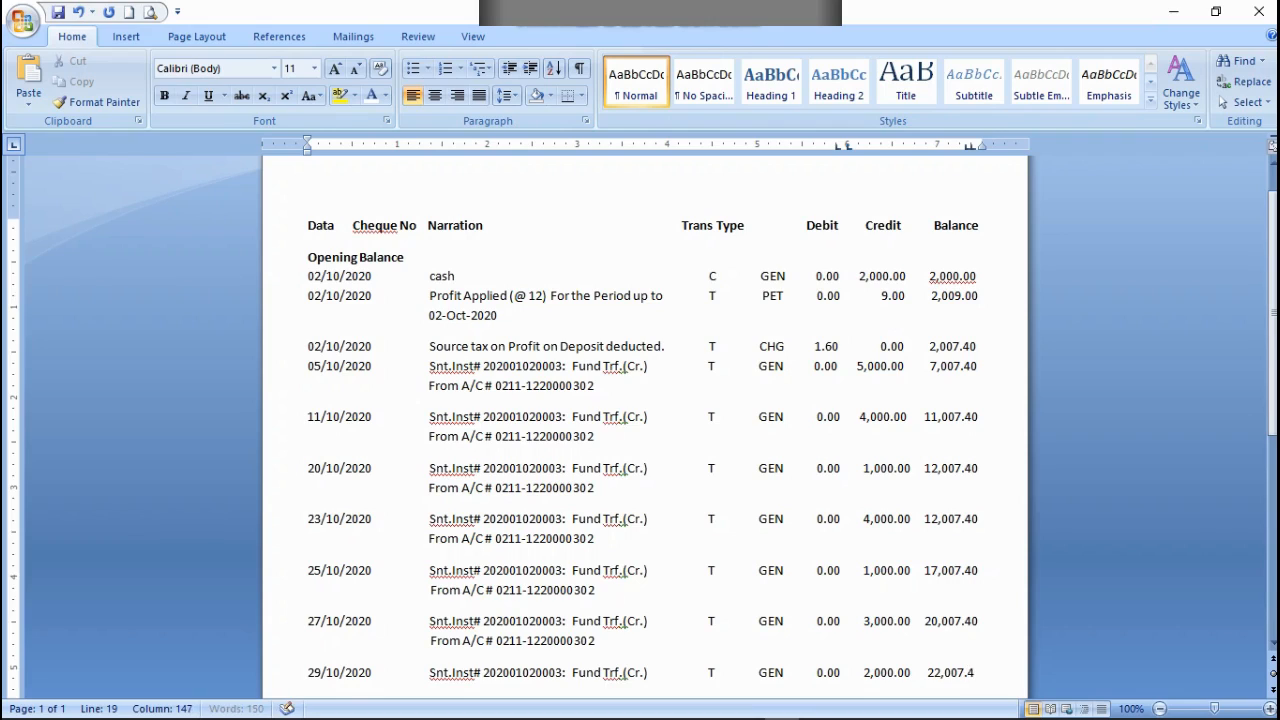
{"action": "type", "text": "0"}
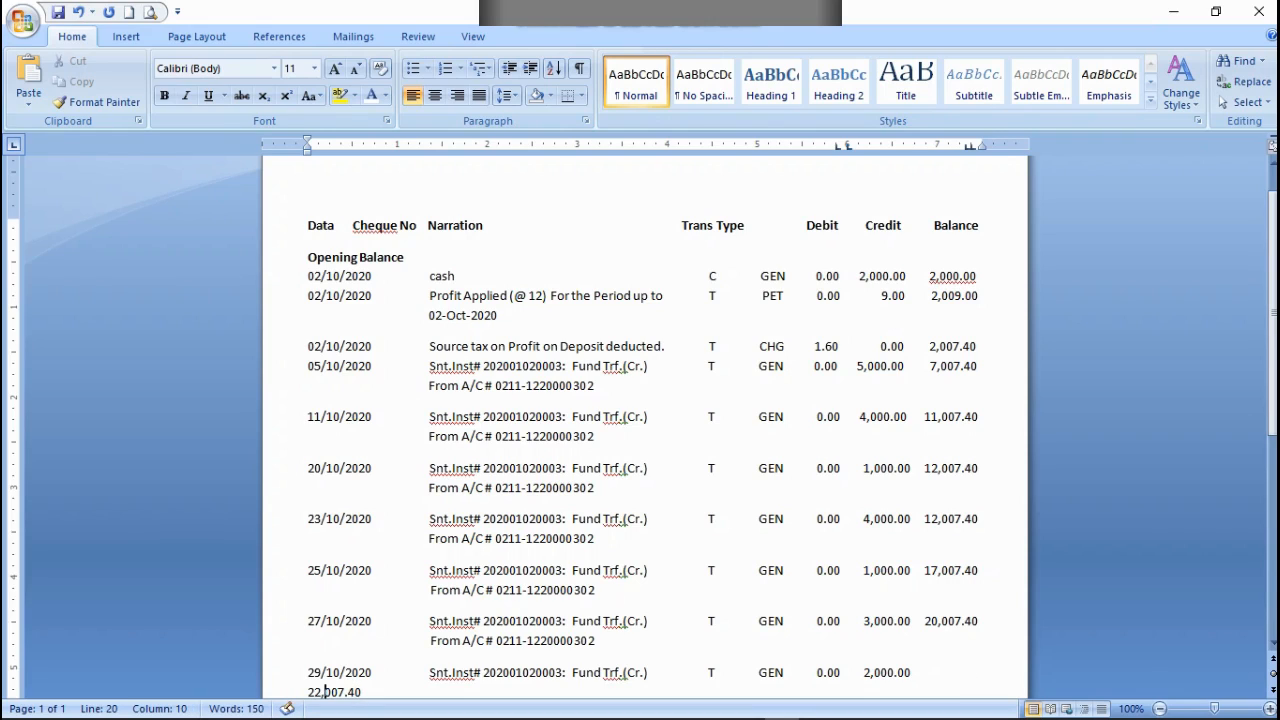
{"action": "key", "text": "BackSpace"}
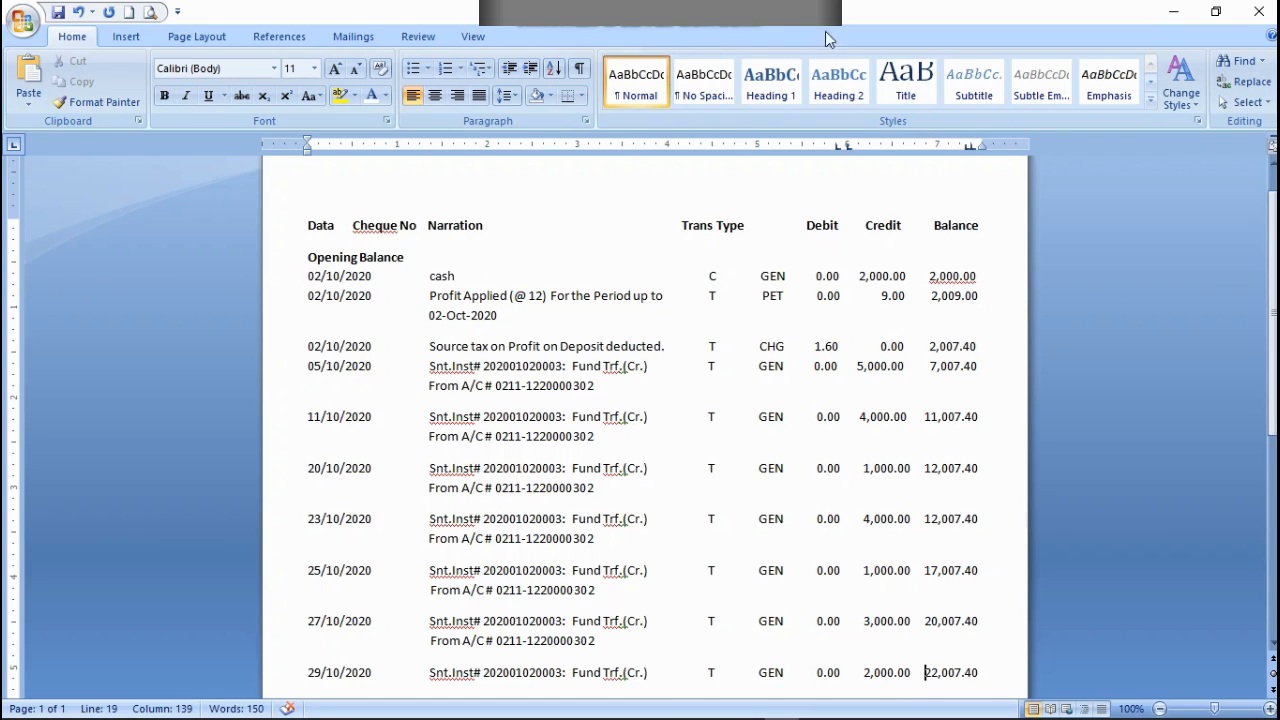
{"action": "left_click_drag", "start_coordinate": [978, 147], "coordinate": [981, 147]}
Step: Add a line with filler letter d below the 29/10/2020 row and copy the From A/C # line of the 27/10/2020 entry onto it
{"action": "left_click", "coordinate": [975, 670]}
{"action": "key", "text": "Return"}
{"action": "triple_click", "coordinate": [601, 640]}
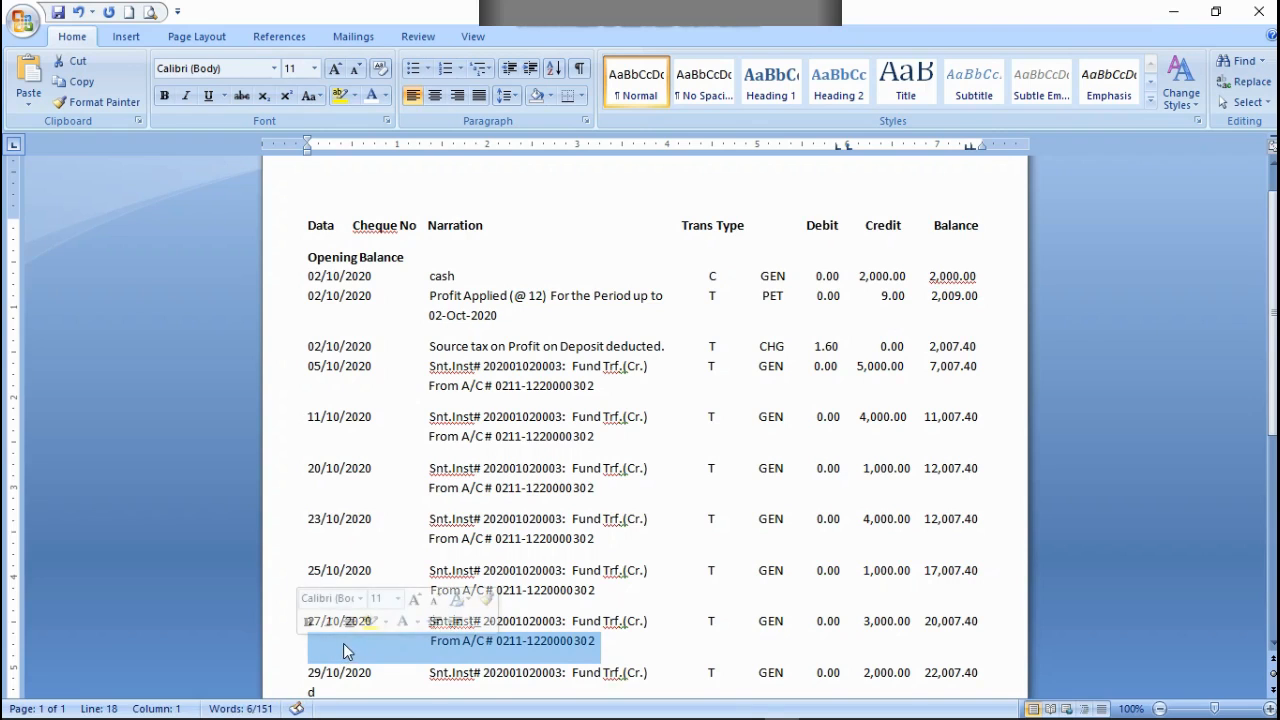
{"action": "right_click", "coordinate": [343, 643]}
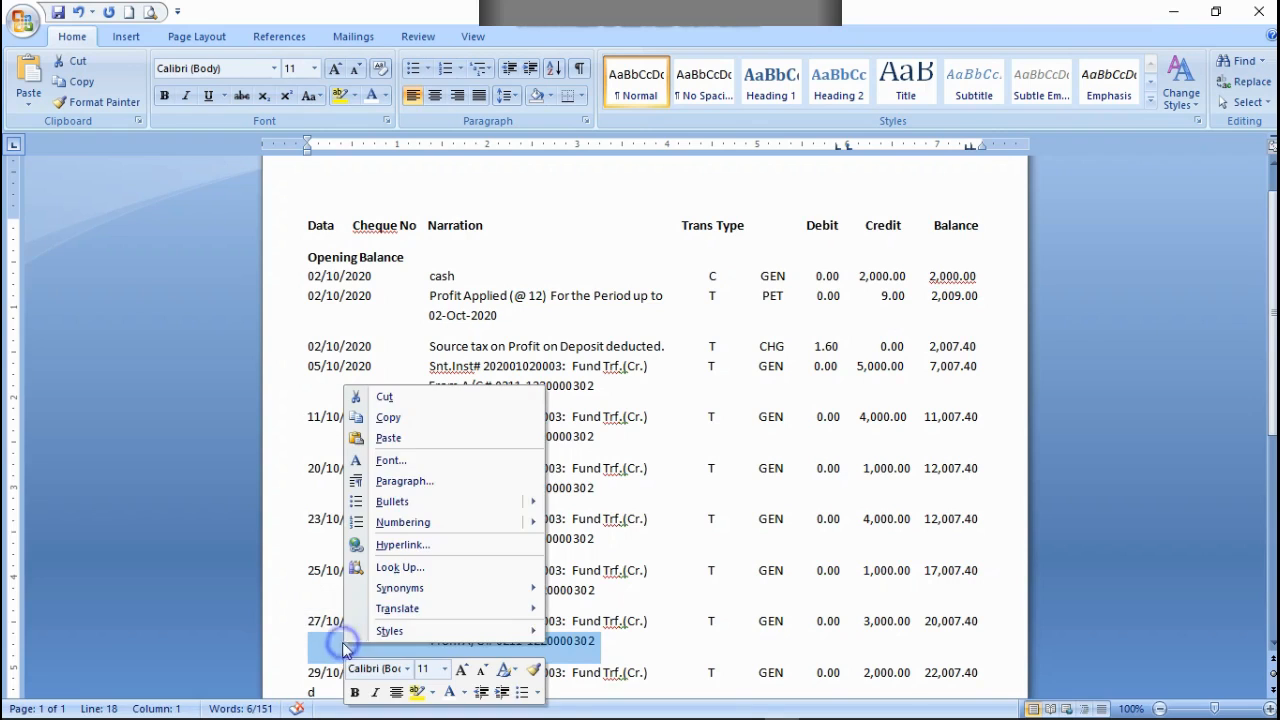
{"action": "left_click", "coordinate": [407, 420]}
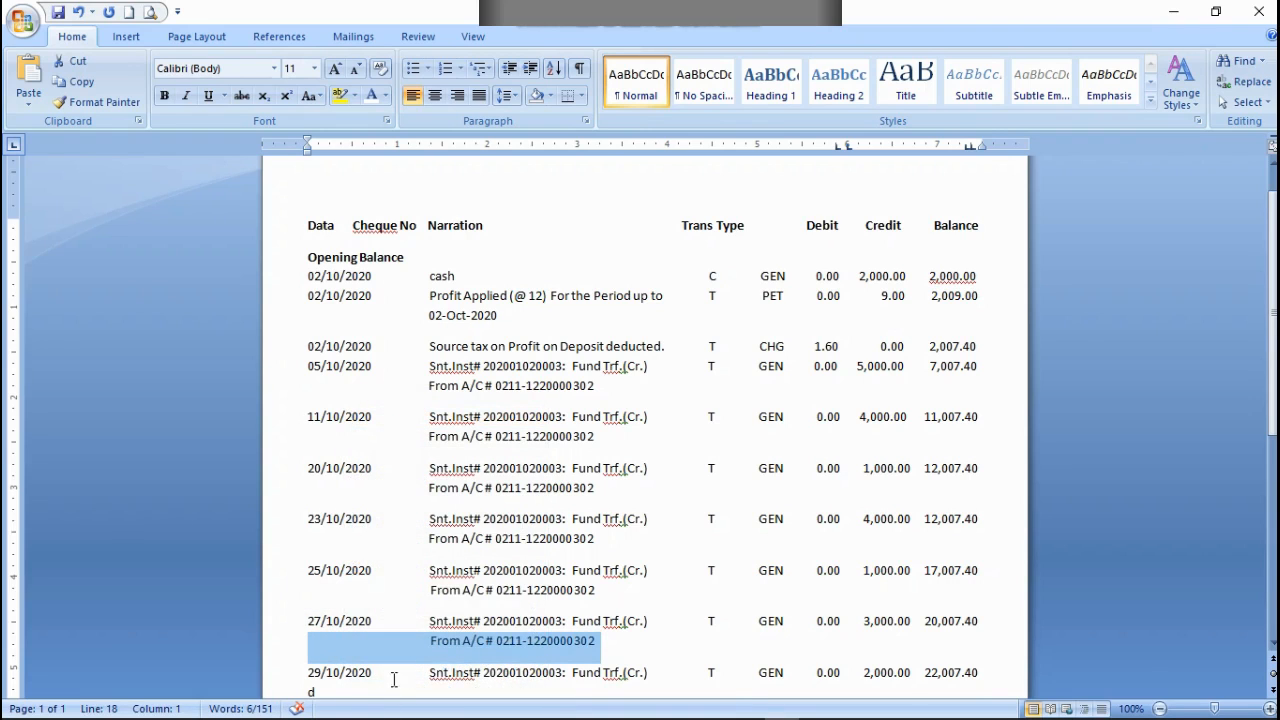
{"action": "scroll", "coordinate": [395, 675], "scroll_direction": "down", "scroll_amount": 2}
{"action": "left_click", "coordinate": [352, 606]}
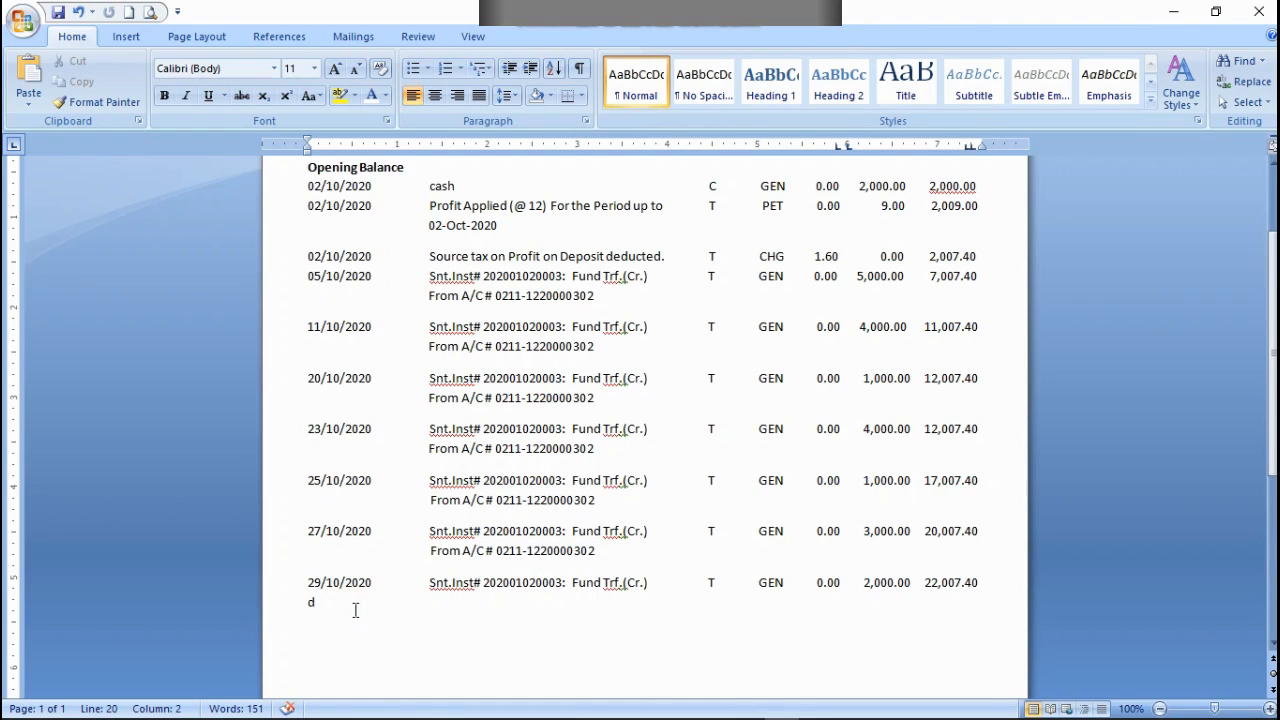
{"action": "key", "text": "End"}
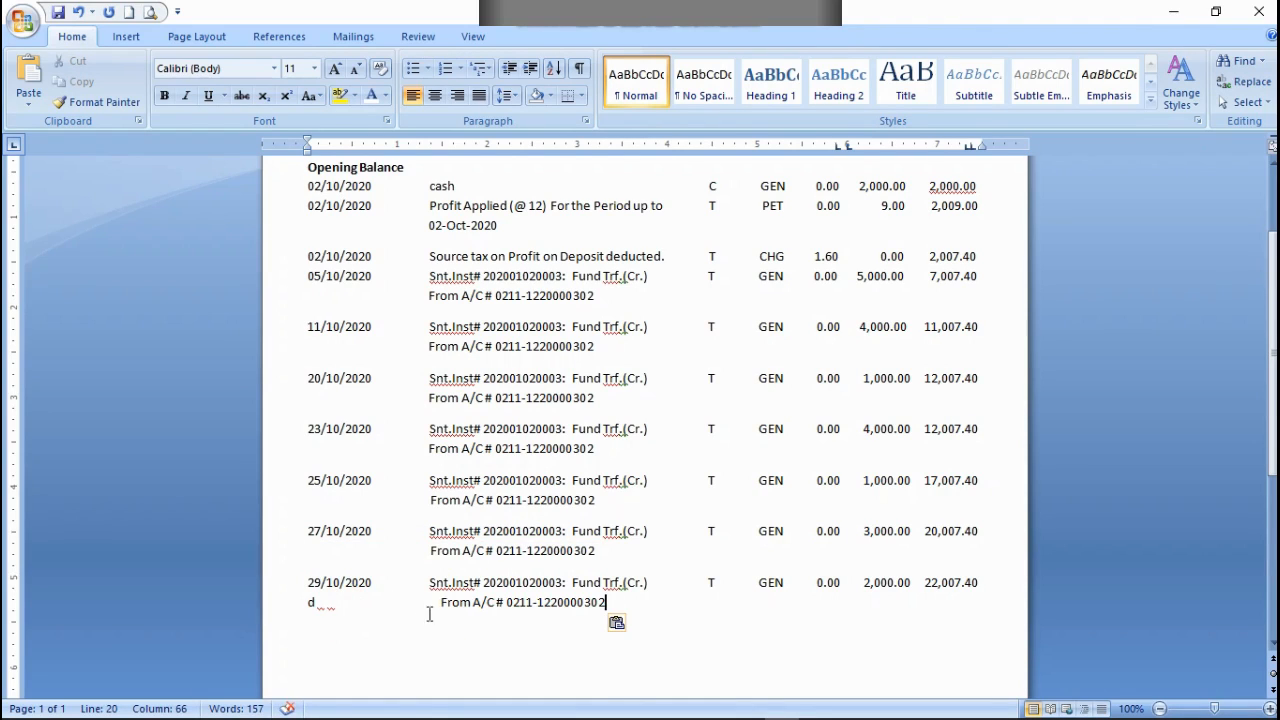
Step: Line up the From A/C # text of the 29/10/2020 entry under Narration, hide its filler letter and start a new line below
{"action": "left_click", "coordinate": [440, 602]}
{"action": "key", "text": "BackSpace"}
{"action": "key", "text": "BackSpace"}
{"action": "key", "text": "BackSpace"}
{"action": "key", "text": "BackSpace"}
{"action": "key", "text": "BackSpace"}
{"action": "key", "text": "BackSpace"}
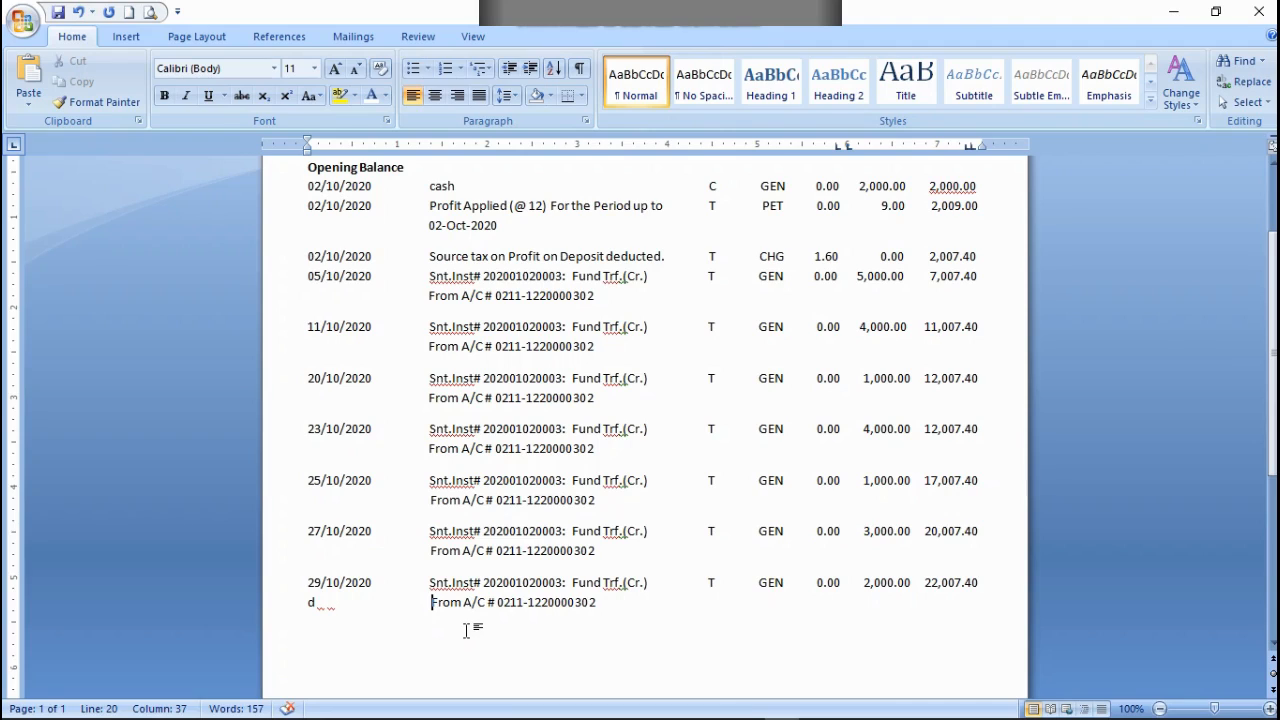
{"action": "key", "text": "BackSpace"}
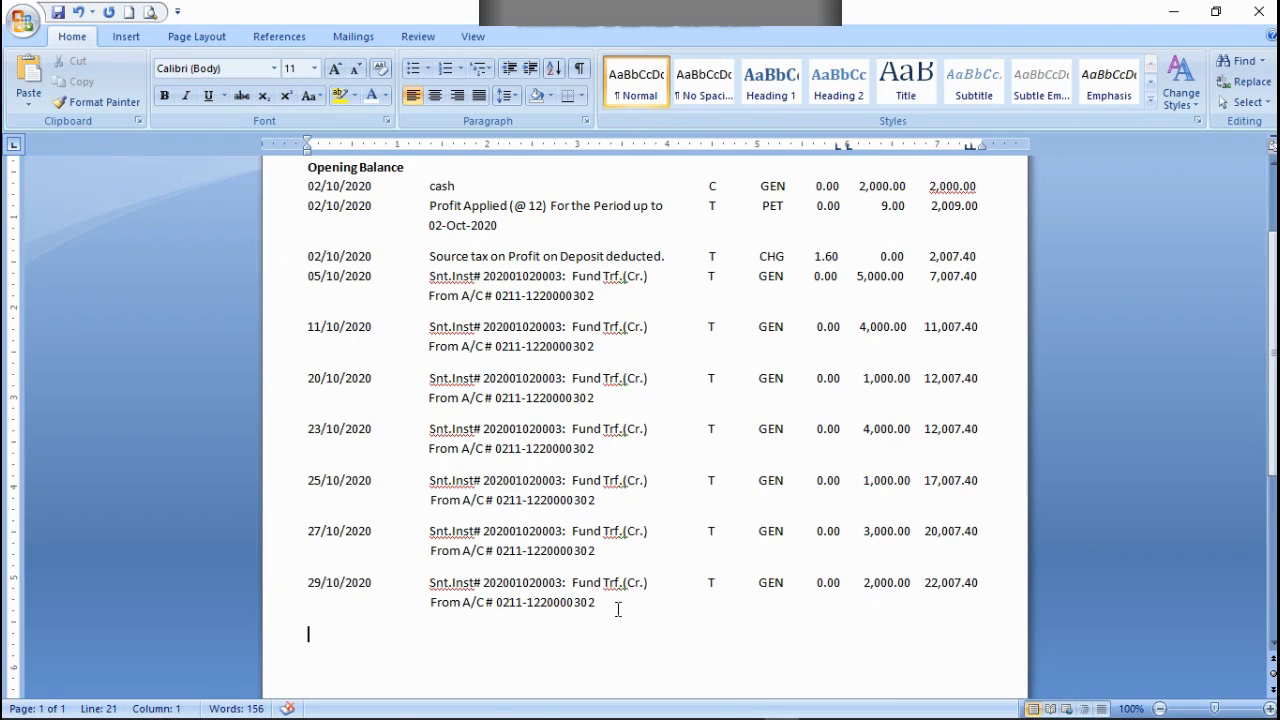
Step: Enter the date 31/10/2020 on the new line below the 29/10/2020 entry
{"action": "type", "text": "31/10/2020"}
Step: Copy the narration, transaction type and debit part of the 29/10/2020 row into the 31/10/2020 row, lined up under Narration
{"action": "left_click_drag", "start_coordinate": [864, 590], "coordinate": [432, 590]}
{"action": "right_click", "coordinate": [436, 590]}
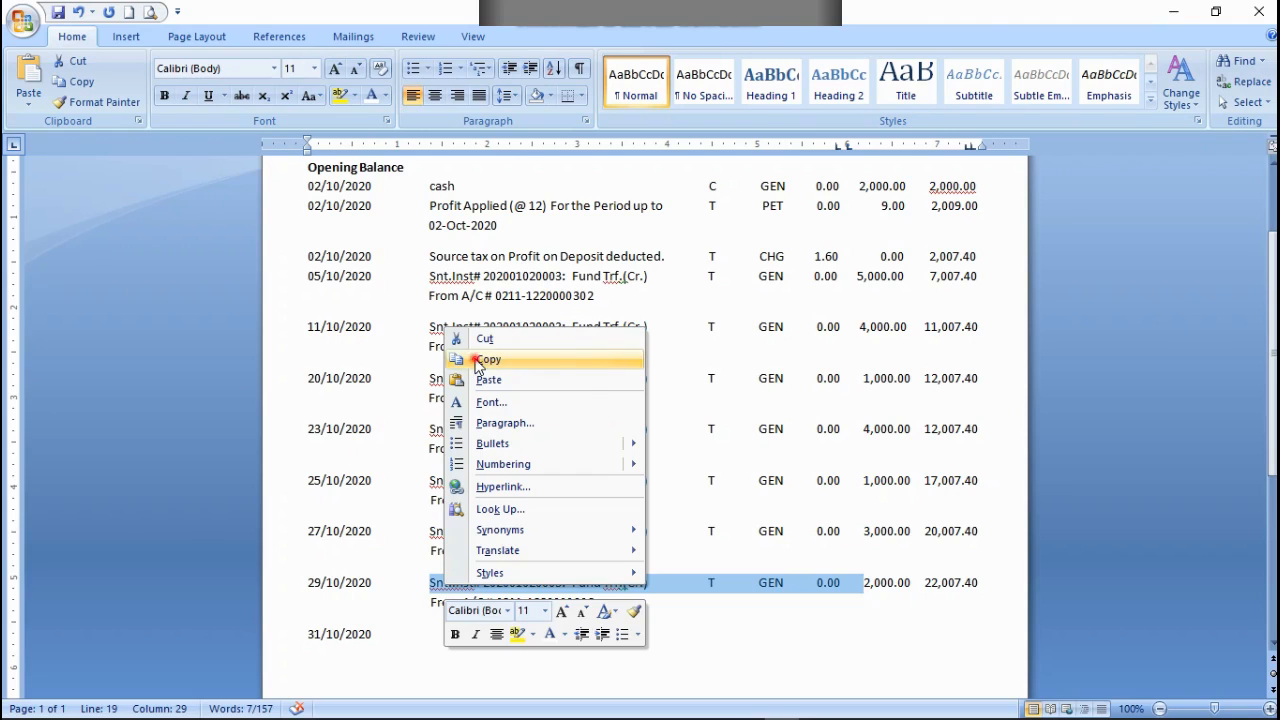
{"action": "left_click", "coordinate": [480, 360]}
{"action": "left_click", "coordinate": [432, 632]}
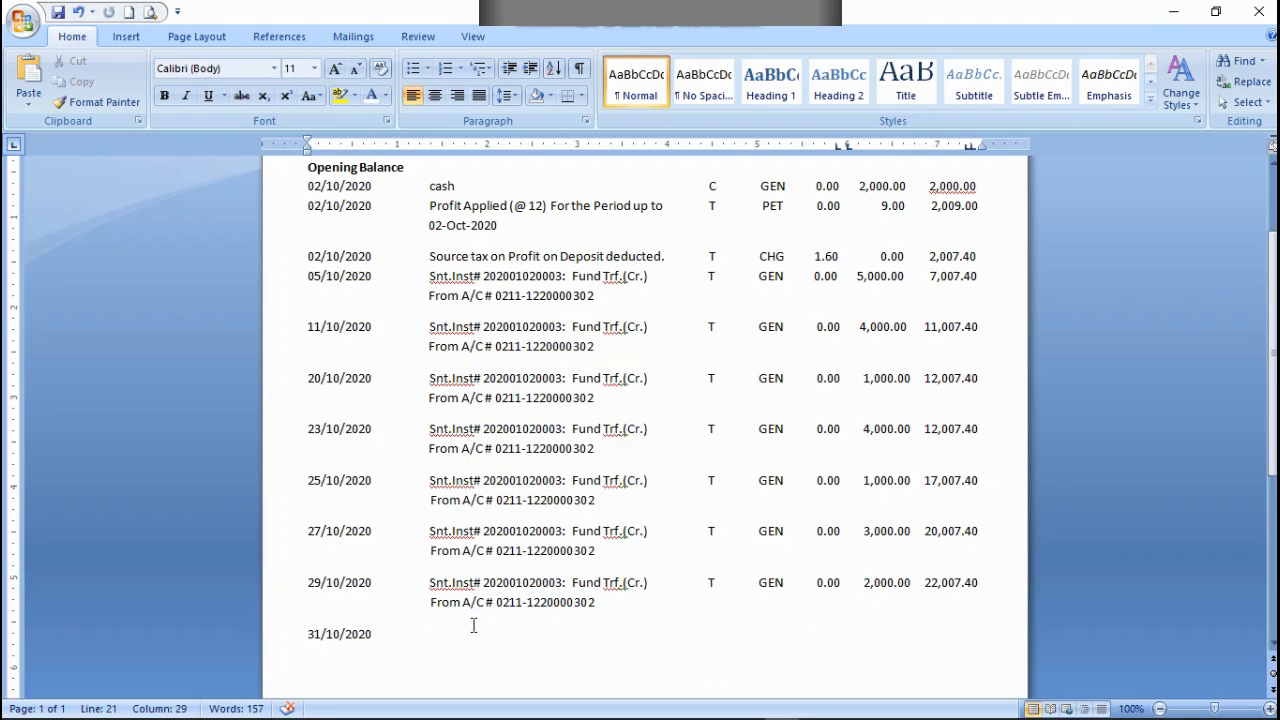
{"action": "key", "text": "ctrl+v"}
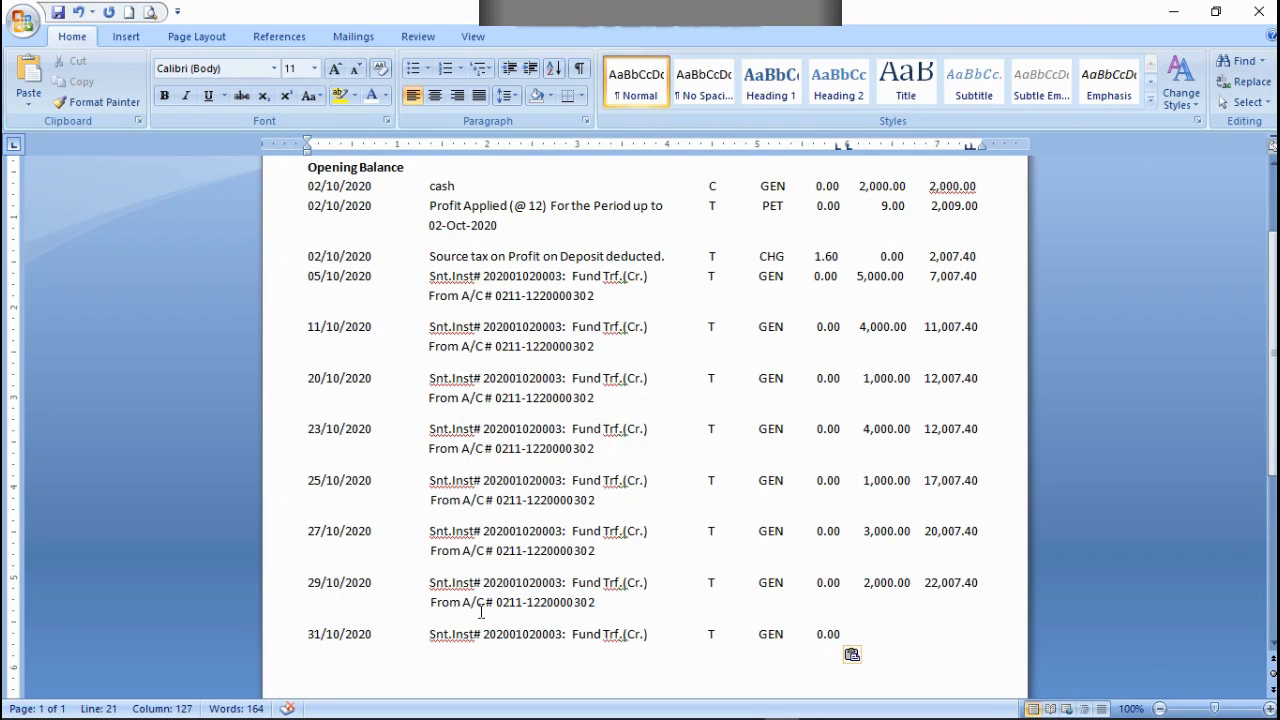
Step: Enter a credit of 2,000.20 and a balance of 24,007.40 in the 31/10/2020 row, spaced under their headings
{"action": "type", "text": "2,000"}
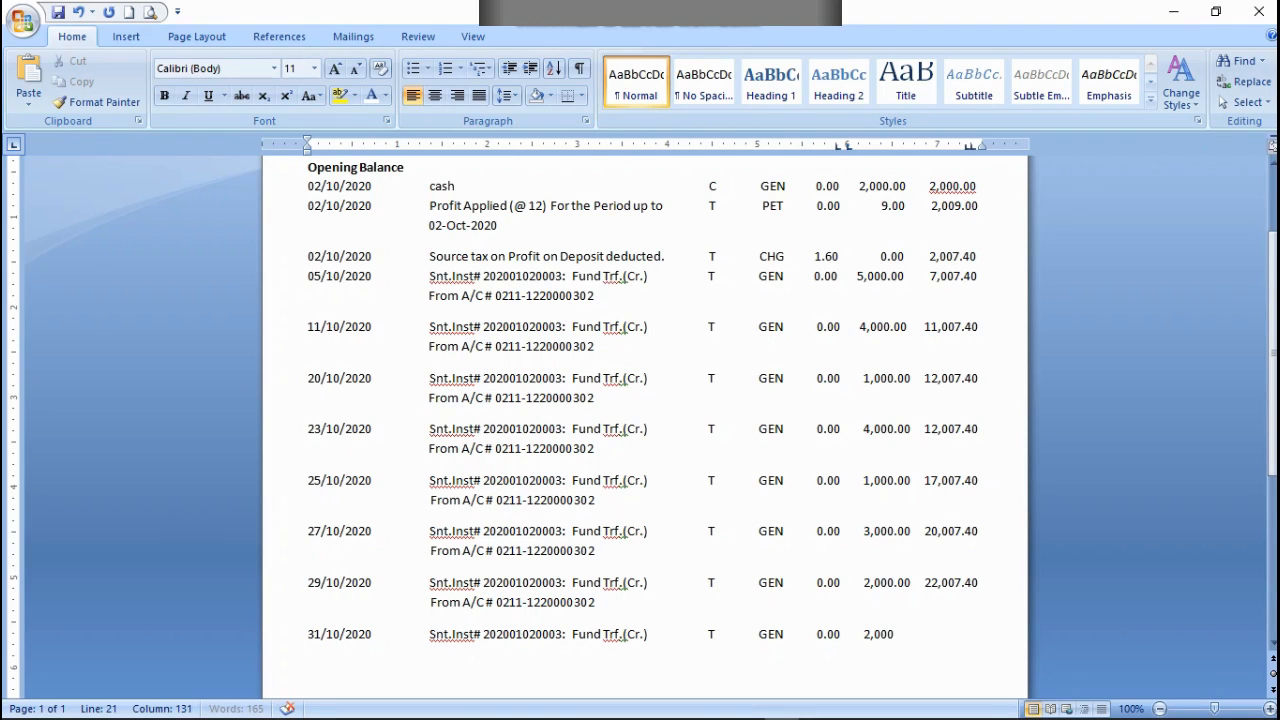
{"action": "type", "text": "."}
{"action": "type", "text": ".20     24,00"}
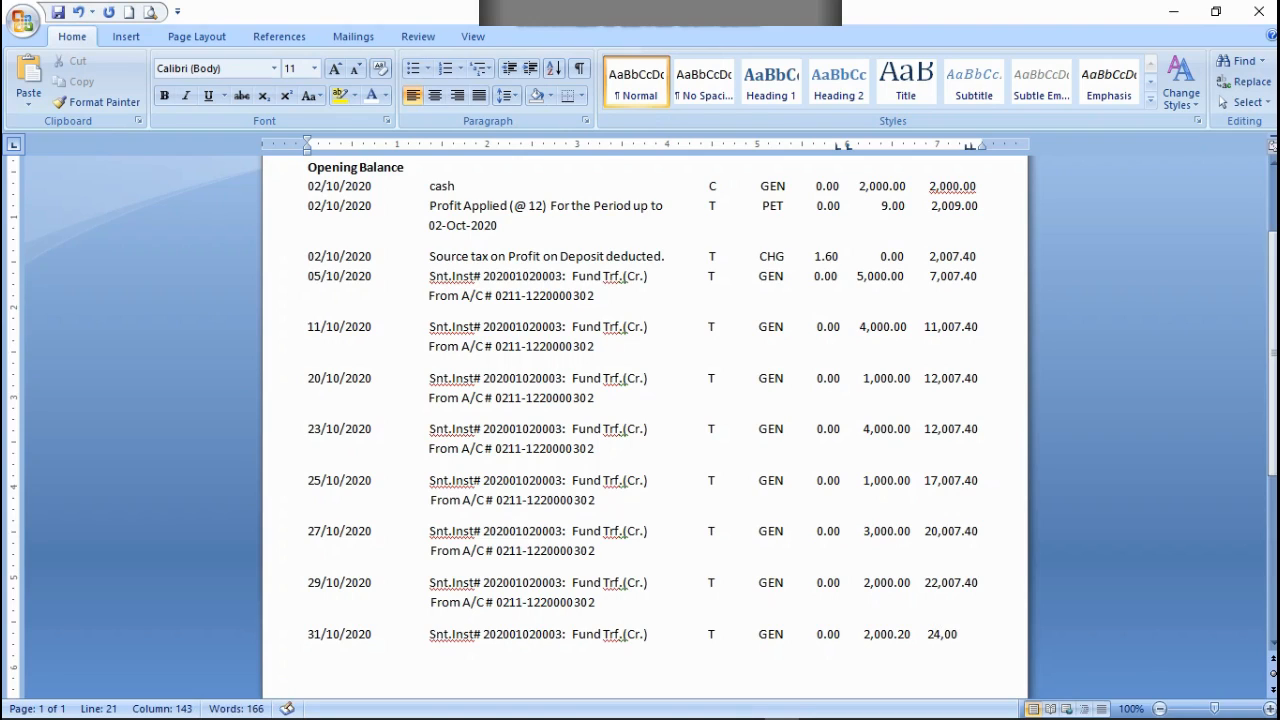
{"action": "type", "text": "0"}
{"action": "key", "text": "BackSpace"}
{"action": "type", "text": "7.40"}
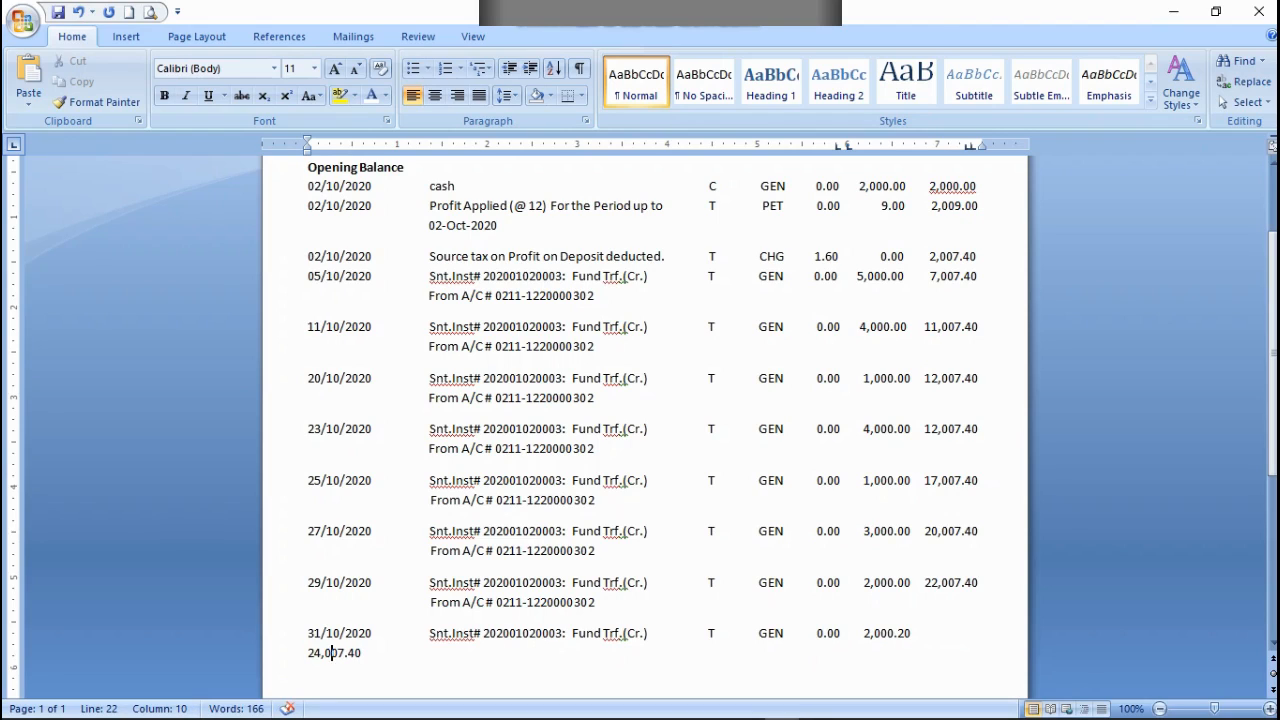
{"action": "key", "text": "BackSpace"}
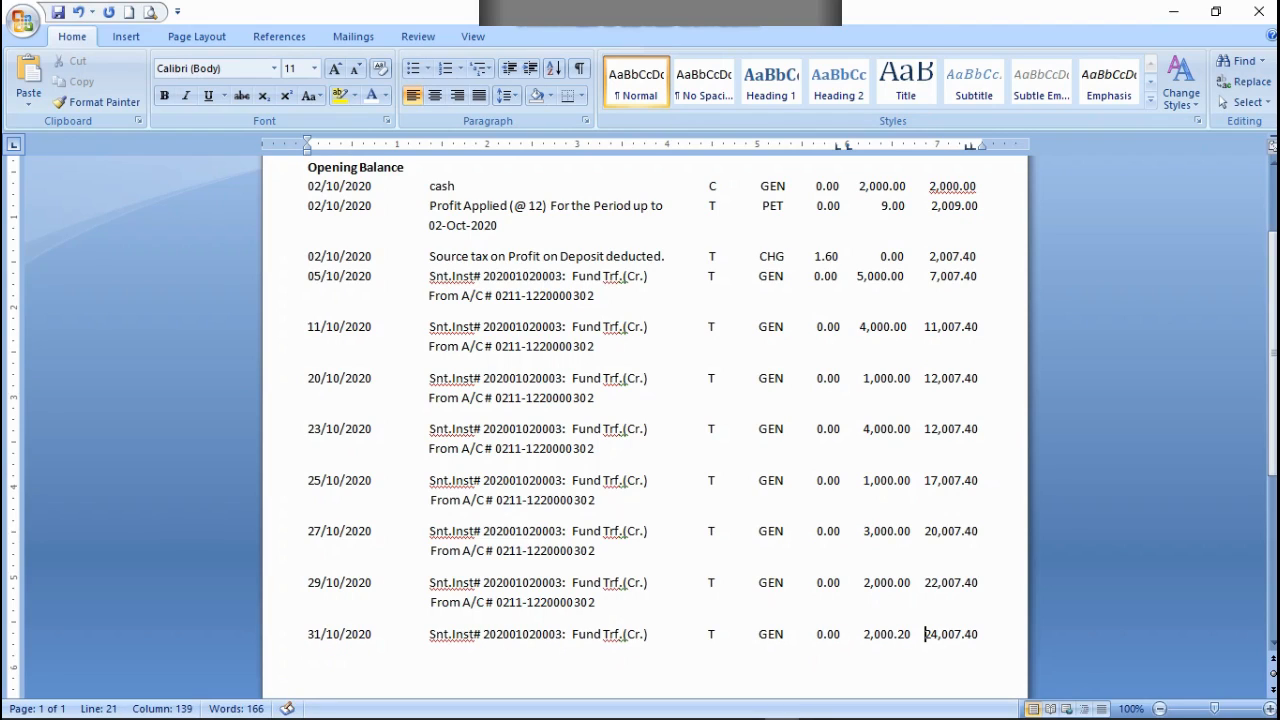
Step: Copy the From A/C # line of the 27/10/2020 entry below the 31/10/2020 row and line it up under Narration
{"action": "left_click", "coordinate": [983, 634]}
{"action": "left_click_drag", "start_coordinate": [606, 550], "coordinate": [398, 548]}
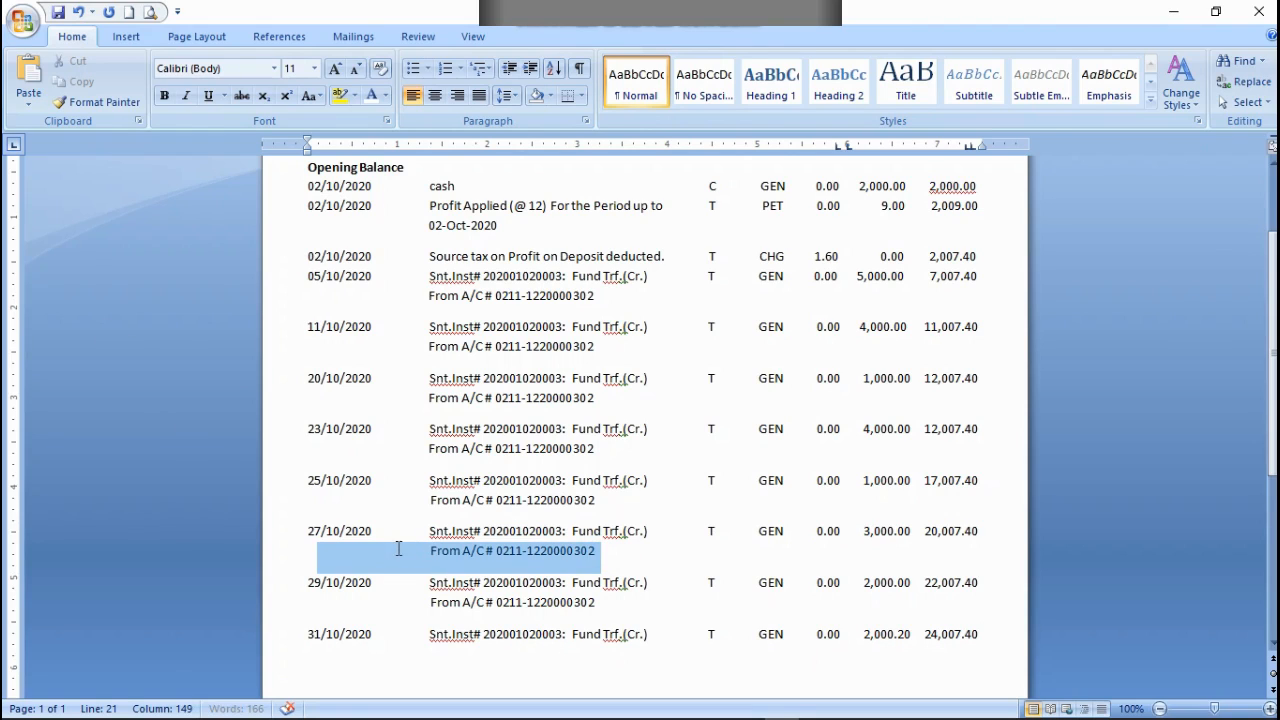
{"action": "right_click", "coordinate": [400, 558]}
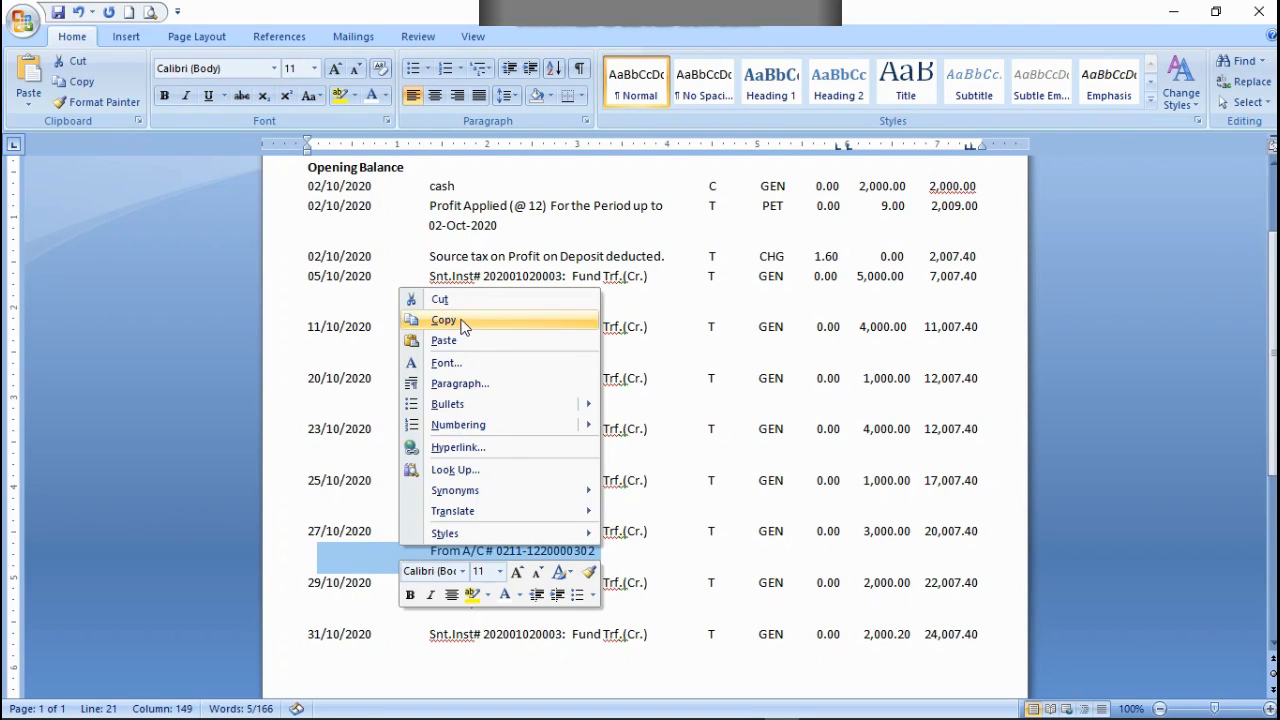
{"action": "left_click", "coordinate": [457, 322]}
{"action": "left_click", "coordinate": [990, 636]}
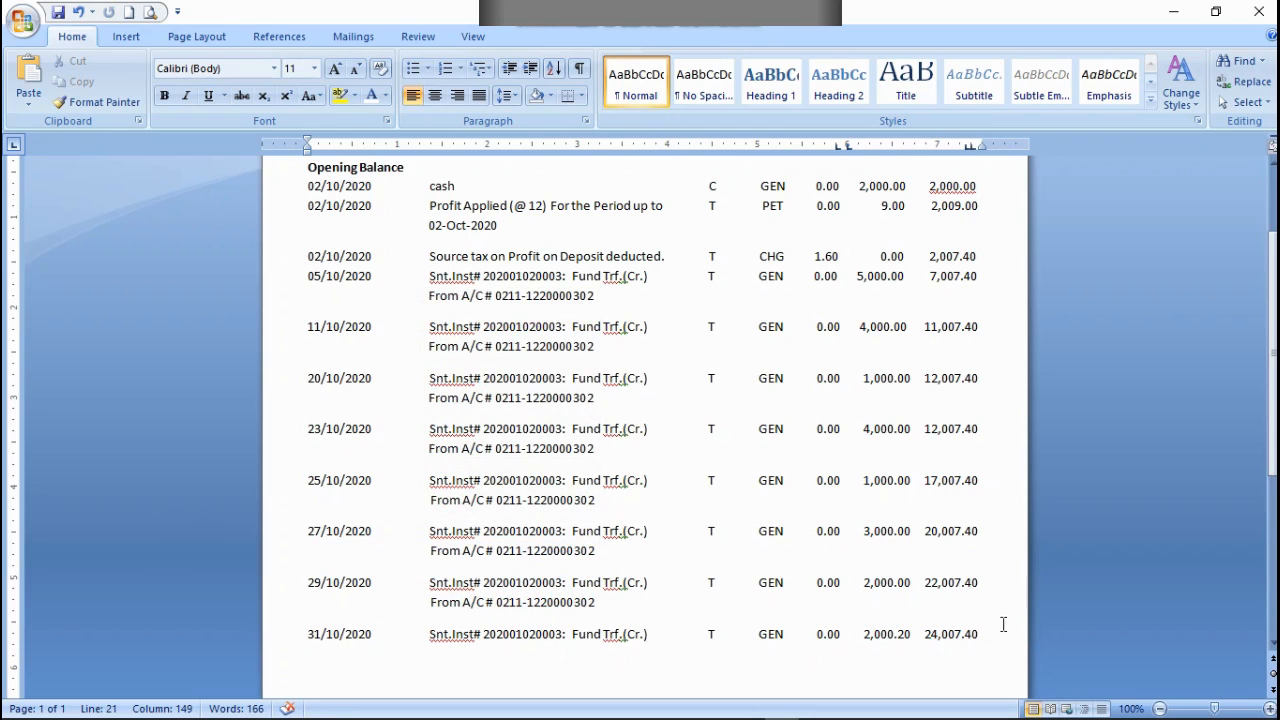
{"action": "key", "text": "ctrl+v"}
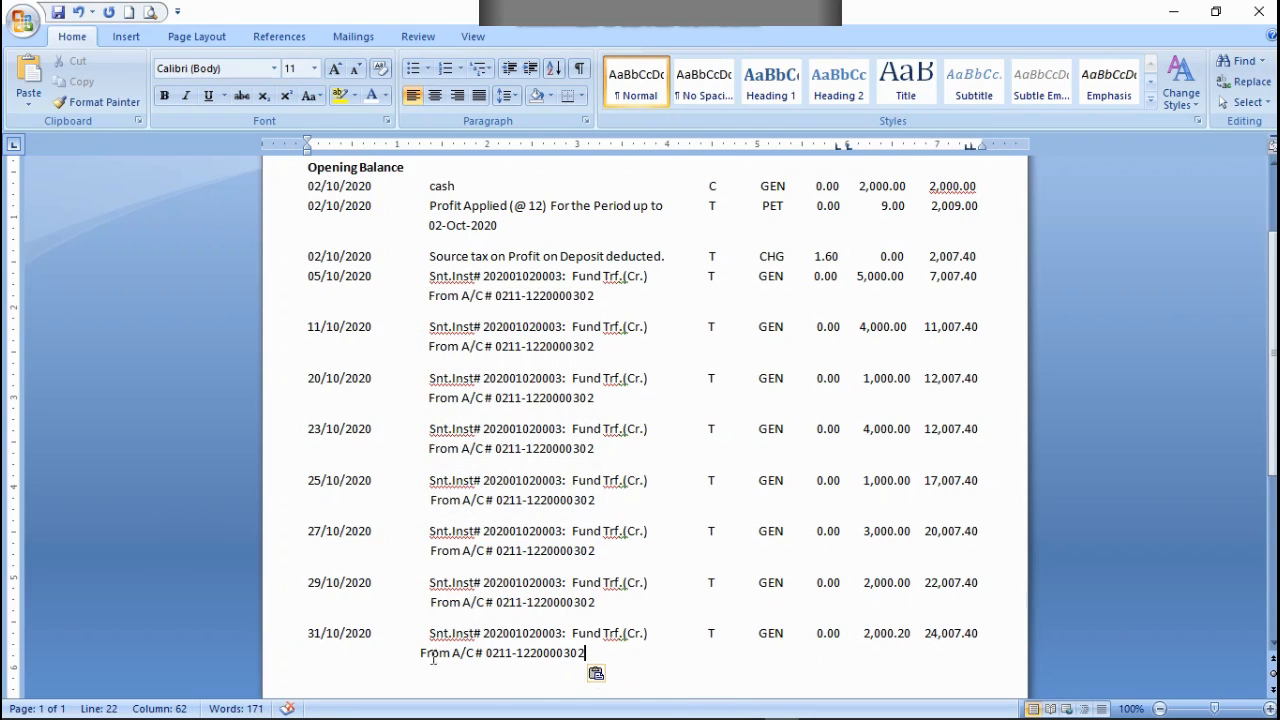
{"action": "left_click", "coordinate": [417, 655]}
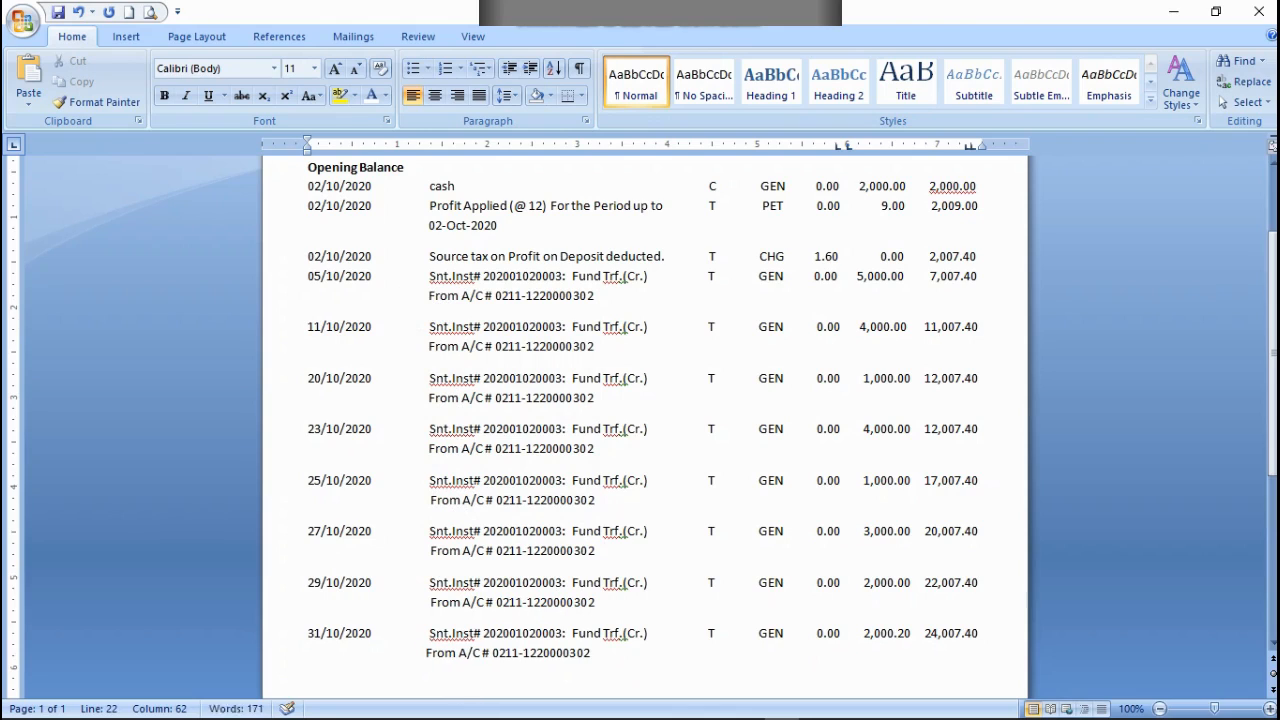
{"action": "key", "text": "BackSpace"}
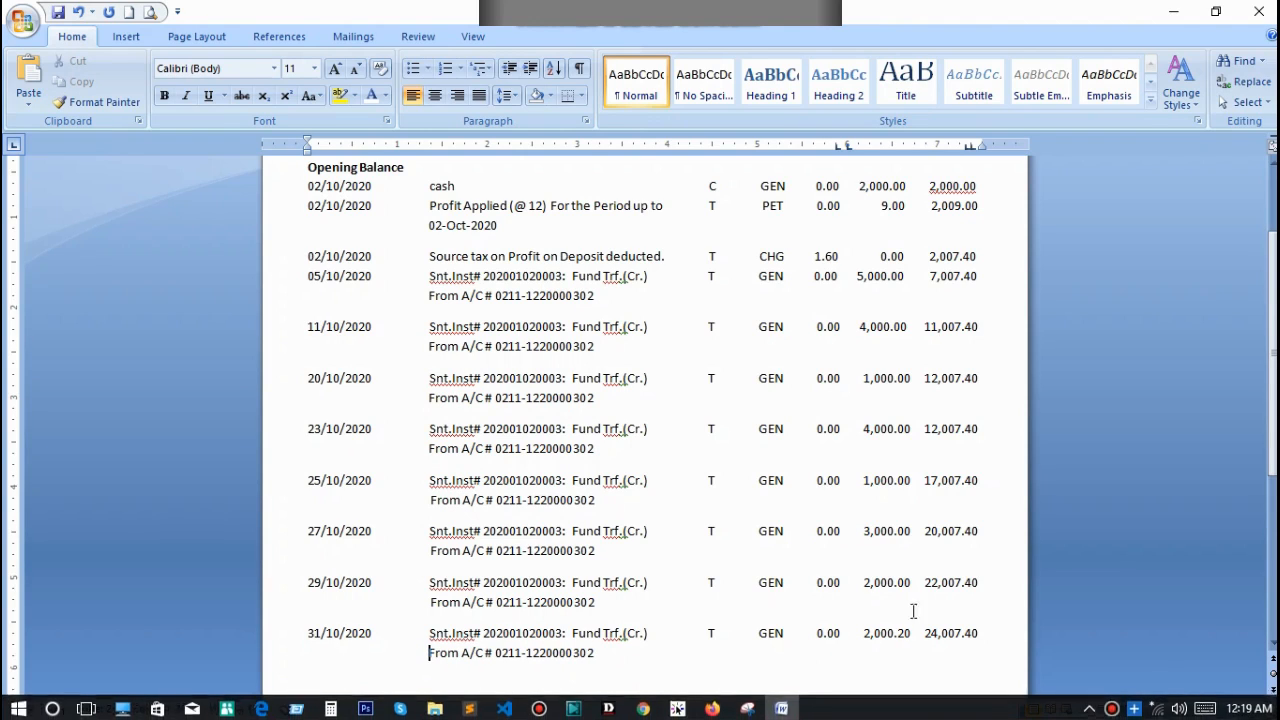
Step: Enter the date 02/11/2020 on a new line below the 31/10/2020 entry
{"action": "left_click", "coordinate": [616, 654]}
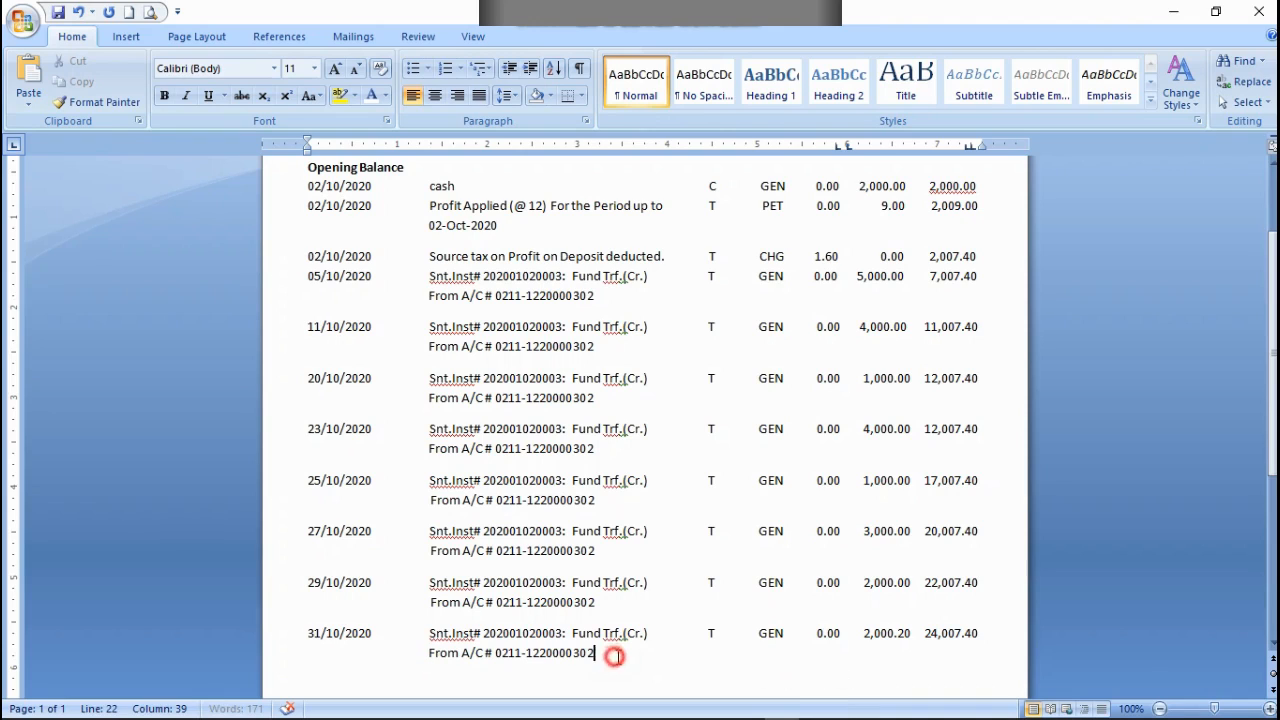
{"action": "key", "text": "Return"}
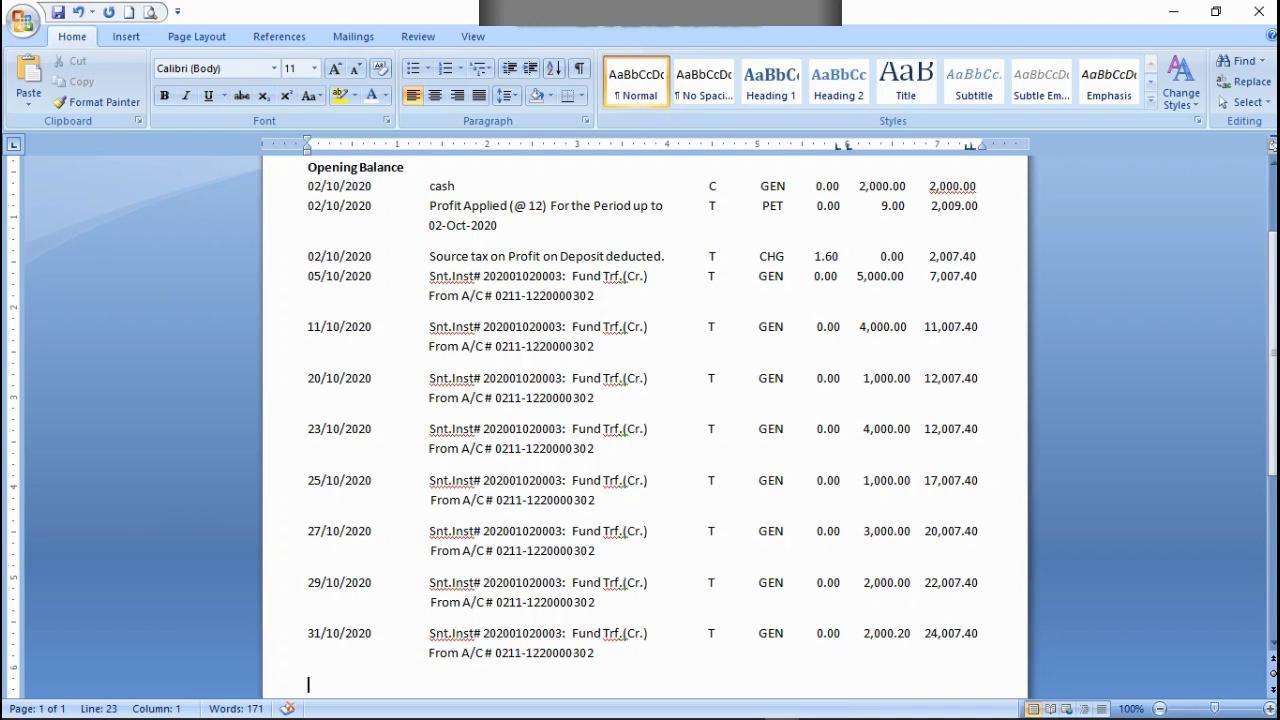
{"action": "scroll", "coordinate": [603, 638], "scroll_direction": "down", "scroll_amount": 2}
{"action": "type", "text": "02/"}
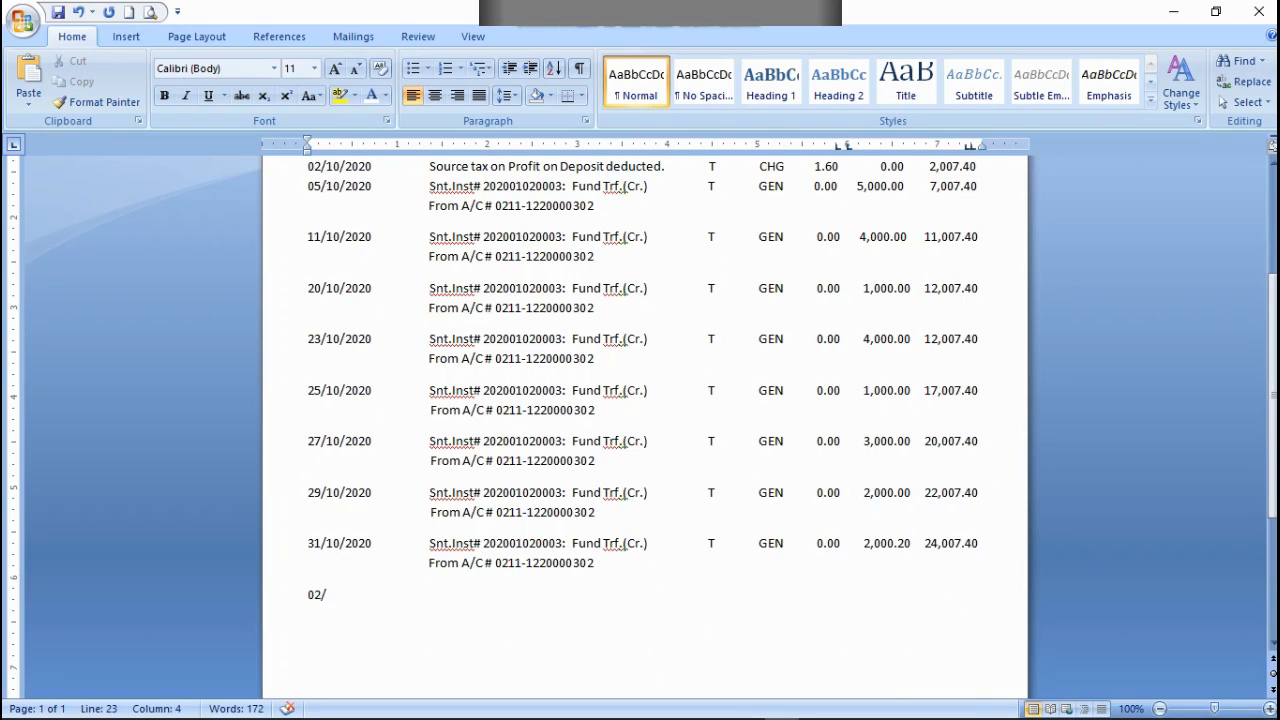
{"action": "type", "text": "11/2020"}
Step: Copy the narration, transaction type and debit part of the 31/10/2020 row into the 02/11/2020 row, lined up under Narration
{"action": "left_click_drag", "start_coordinate": [862, 543], "coordinate": [434, 545]}
{"action": "right_click", "coordinate": [434, 547]}
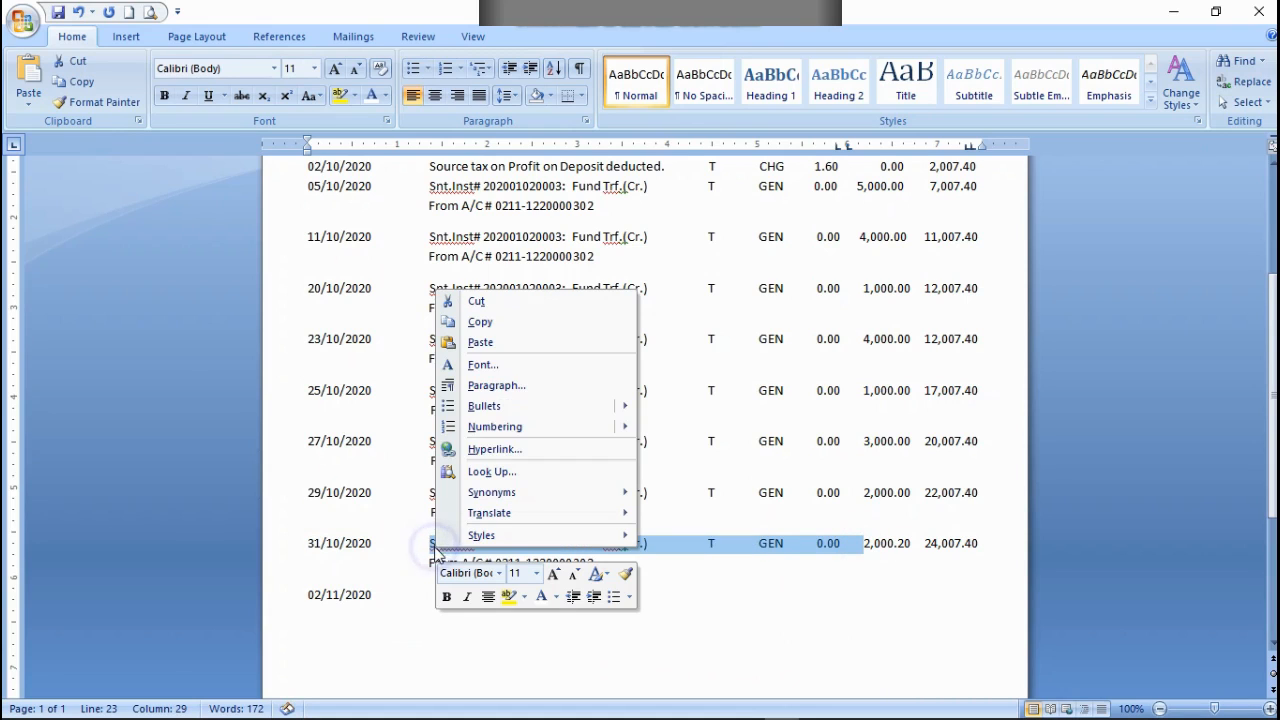
{"action": "left_click", "coordinate": [485, 322]}
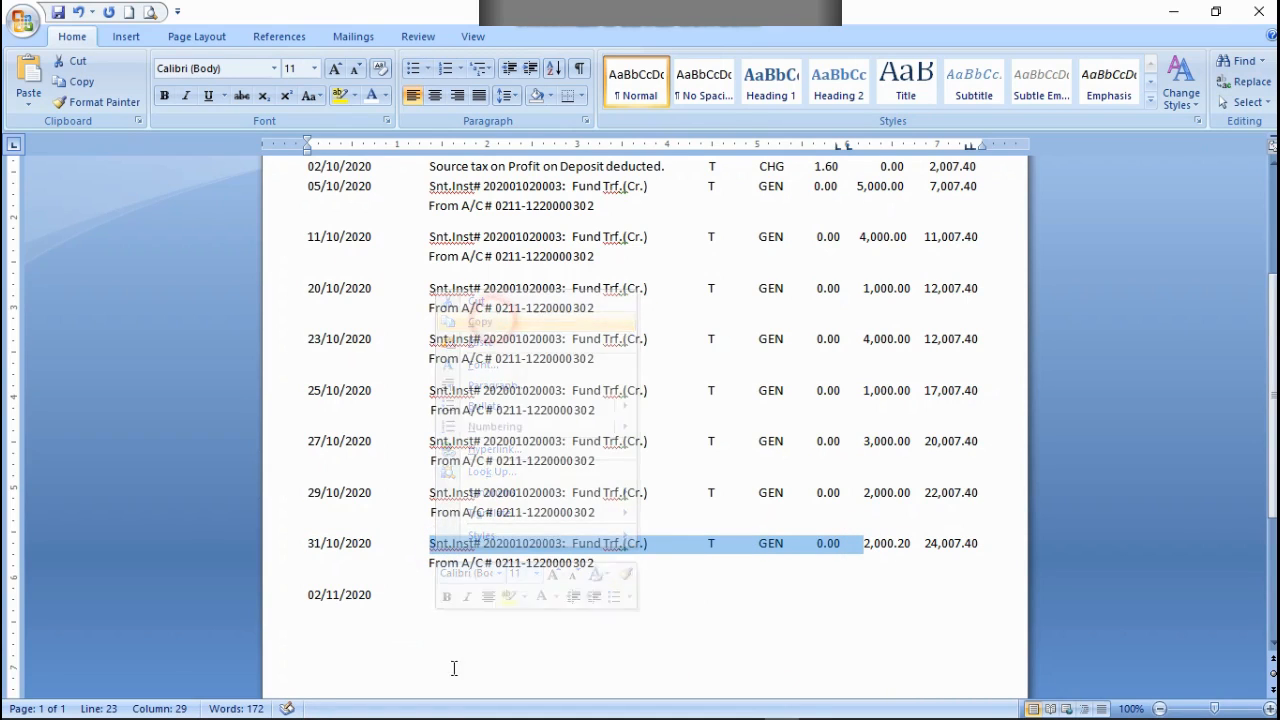
{"action": "left_click", "coordinate": [429, 604]}
{"action": "key", "text": "ctrl+v"}
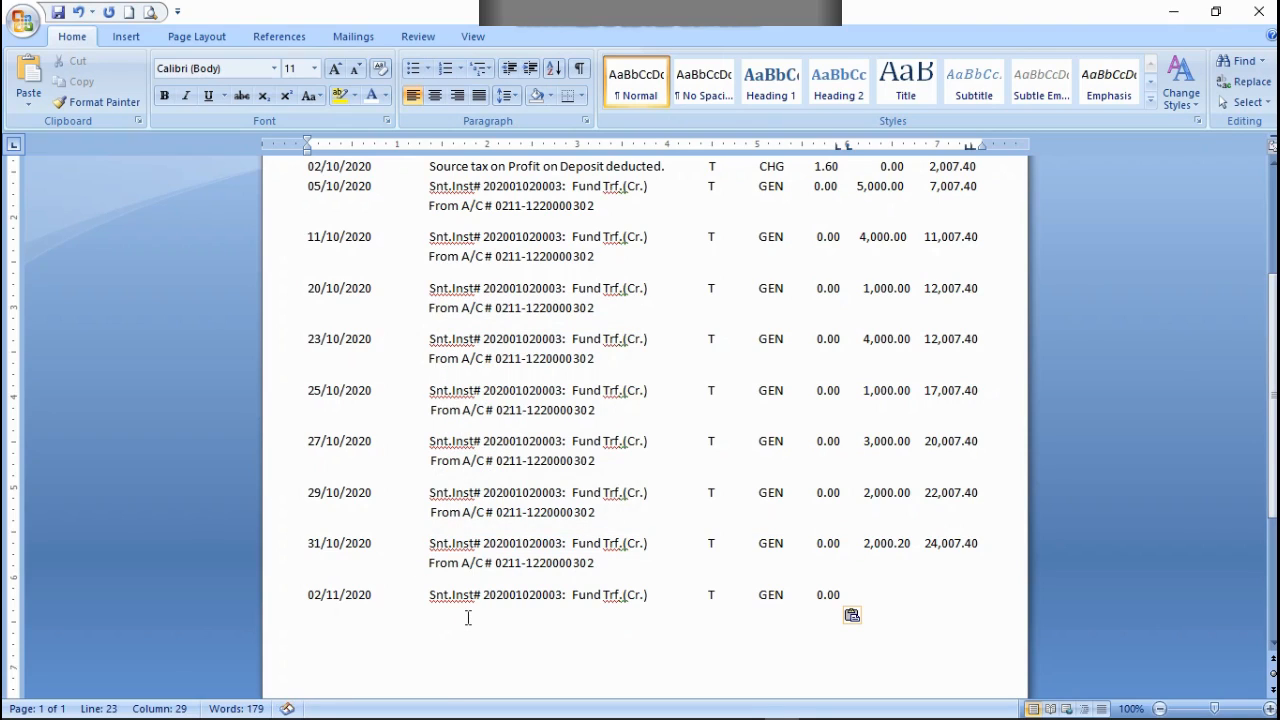
Step: Enter the whole-number part of the credit, 6,000, with its decimal point in the 02/11/2020 row
{"action": "type", "text": "6,000."}
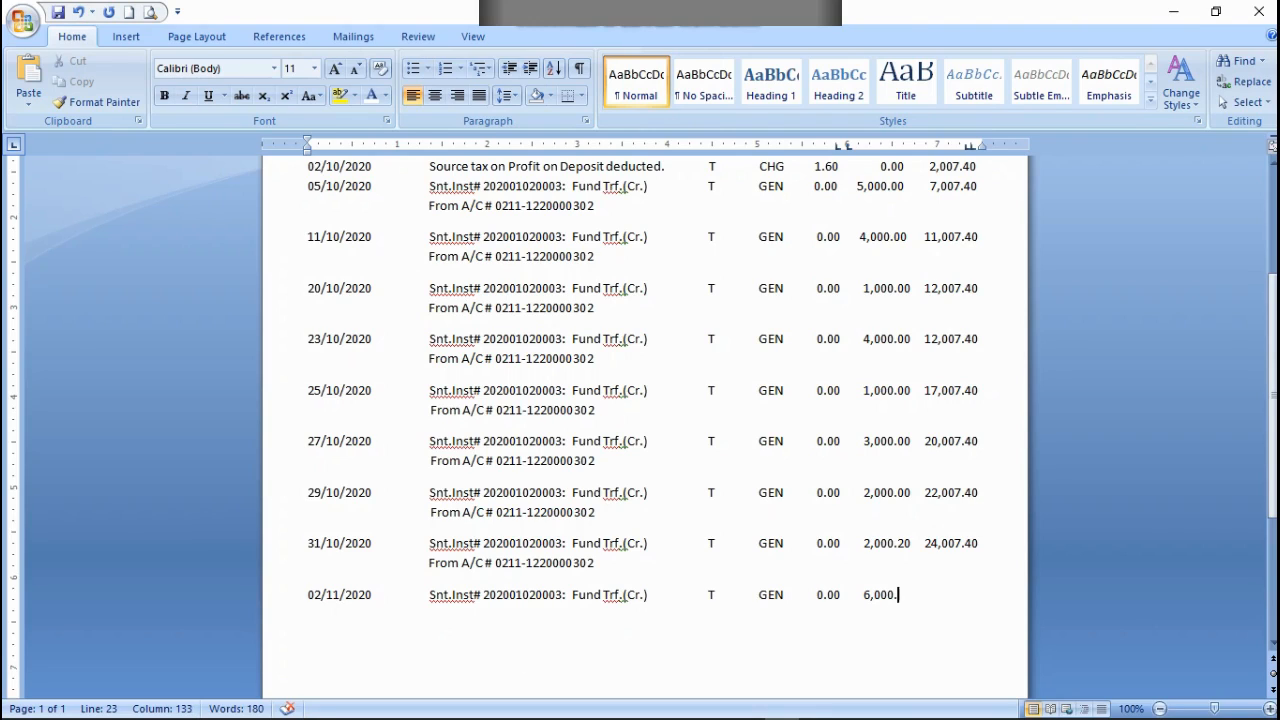
Step: Correct the credit amount in the 31/10/2020 row to 2,000.00
{"action": "left_click", "coordinate": [903, 543]}
{"action": "key", "text": "BackSpace"}
{"action": "type", "text": "0"}
Step: Complete the 02/11/2020 credit as 6,000.00 and add a balance of 30,007.40 on the same line, aligned with the balances above
{"action": "left_click", "coordinate": [896, 595]}
{"action": "type", "text": "00    "}
{"action": "type", "text": " 30"}
{"action": "type", "text": ","}
{"action": "type", "text": "00"}
{"action": "type", "text": "7"}
{"action": "type", "text": "."}
{"action": "type", "text": "0"}
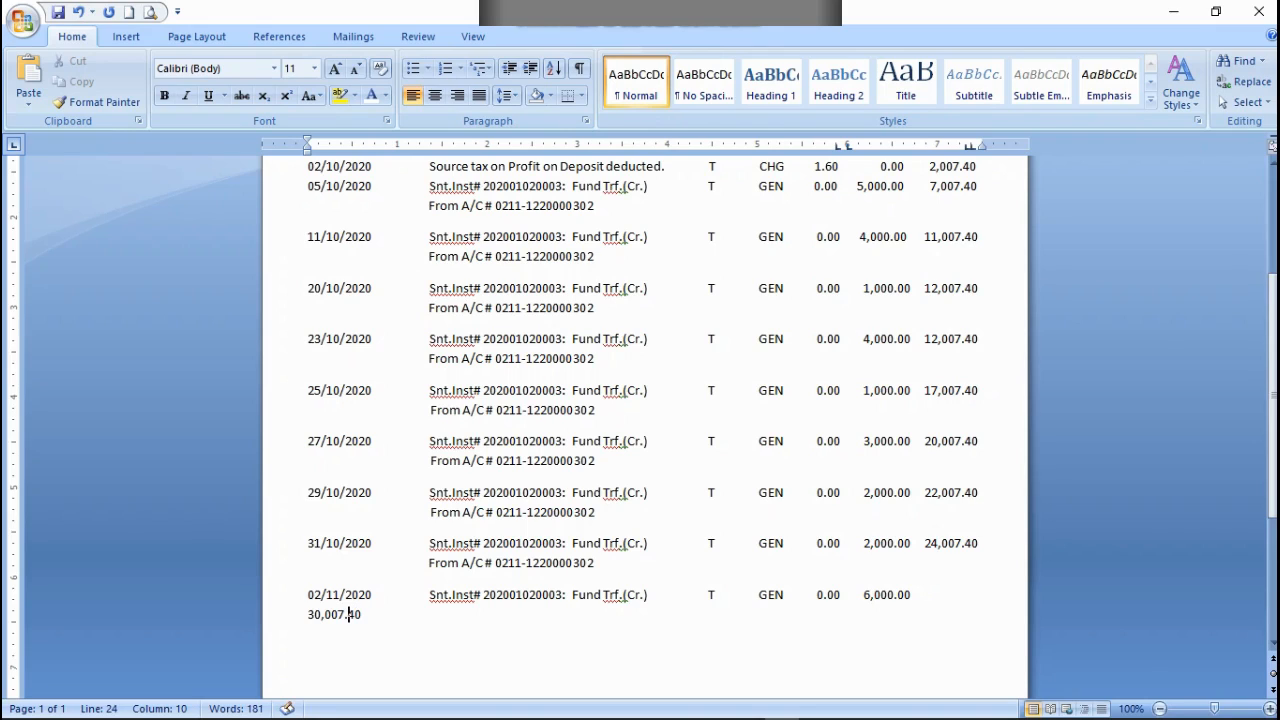
{"action": "left_click", "coordinate": [308, 614]}
{"action": "key", "text": "BackSpace"}
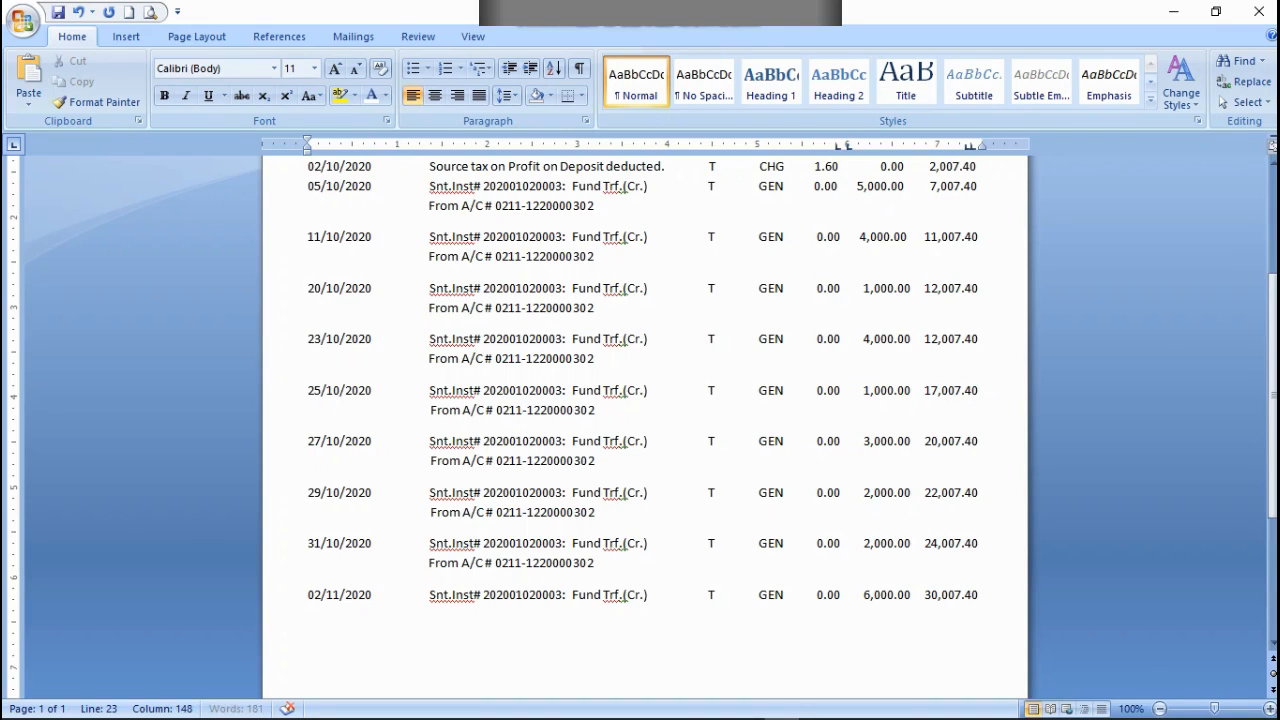
{"action": "key", "text": "Return"}
{"action": "key", "text": "BackSpace"}
Step: Copy the From A/C # line of an earlier entry below the 02/11/2020 row, lined up under its narration
{"action": "left_click_drag", "start_coordinate": [603, 567], "coordinate": [315, 570]}
{"action": "right_click", "coordinate": [315, 570]}
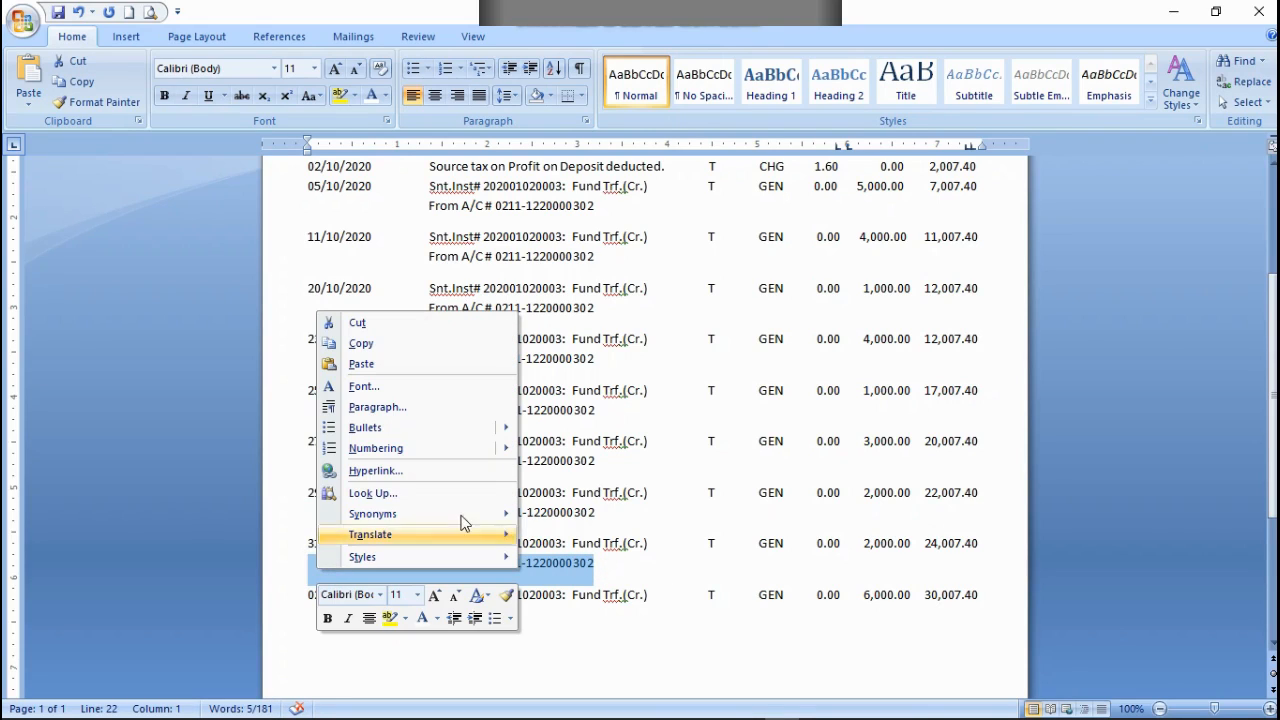
{"action": "left_click", "coordinate": [361, 343]}
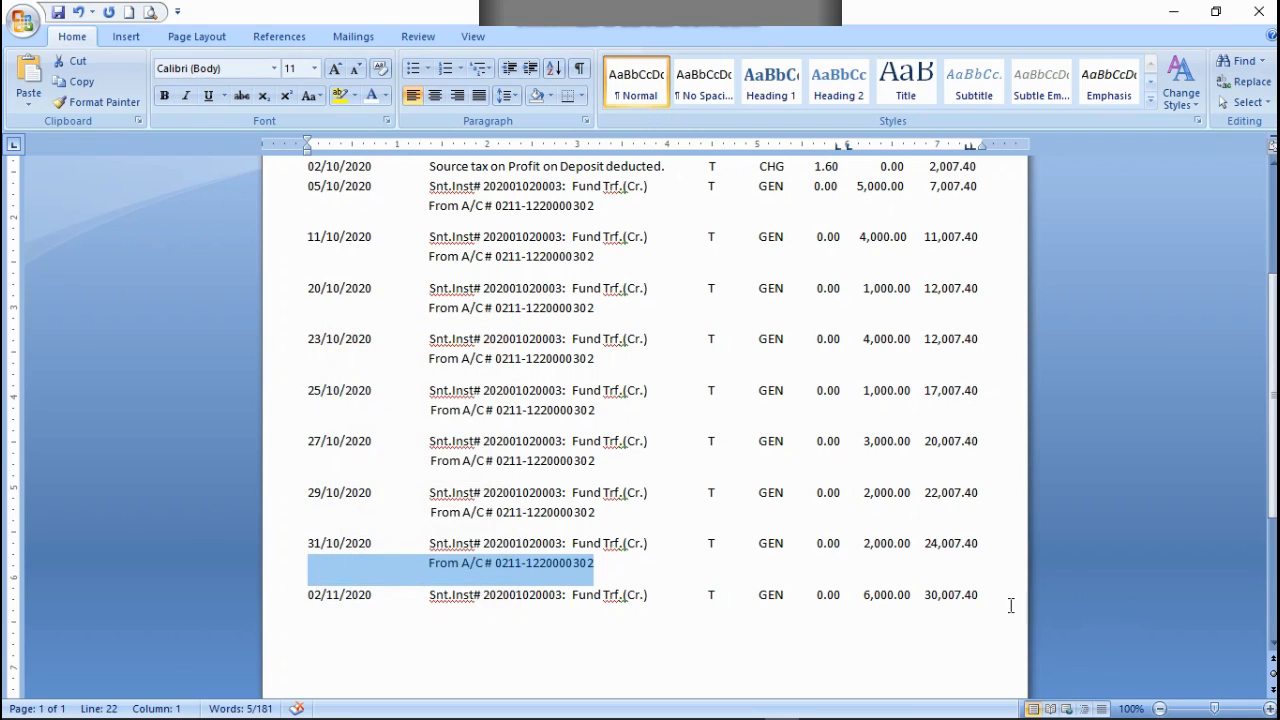
{"action": "left_click", "coordinate": [984, 597]}
{"action": "key", "text": "alt+space"}
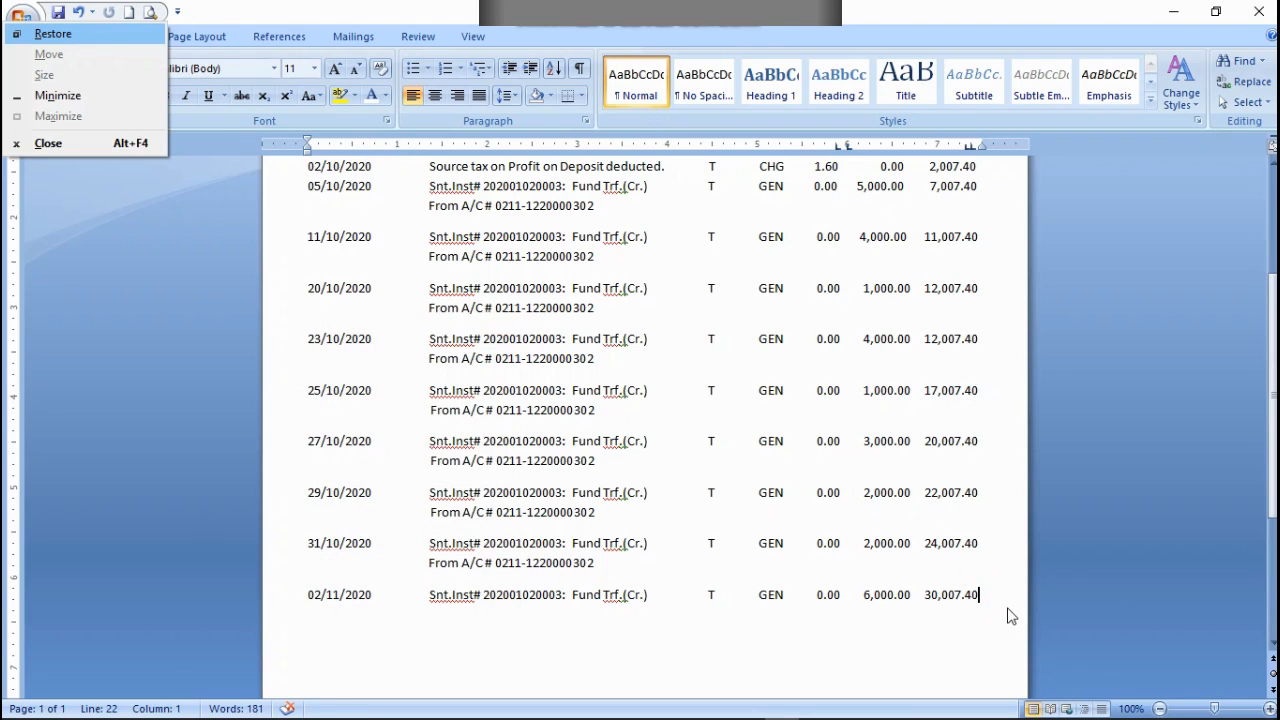
{"action": "left_click", "coordinate": [161, 315]}
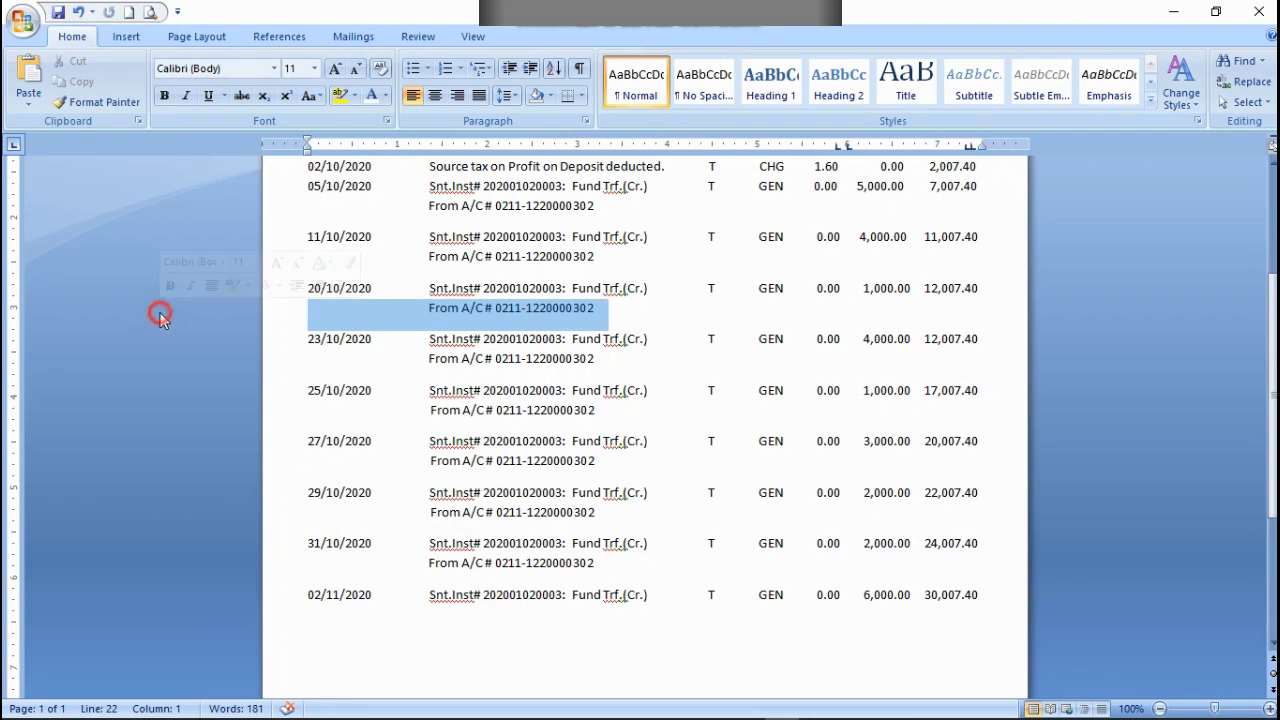
{"action": "left_click", "coordinate": [986, 600]}
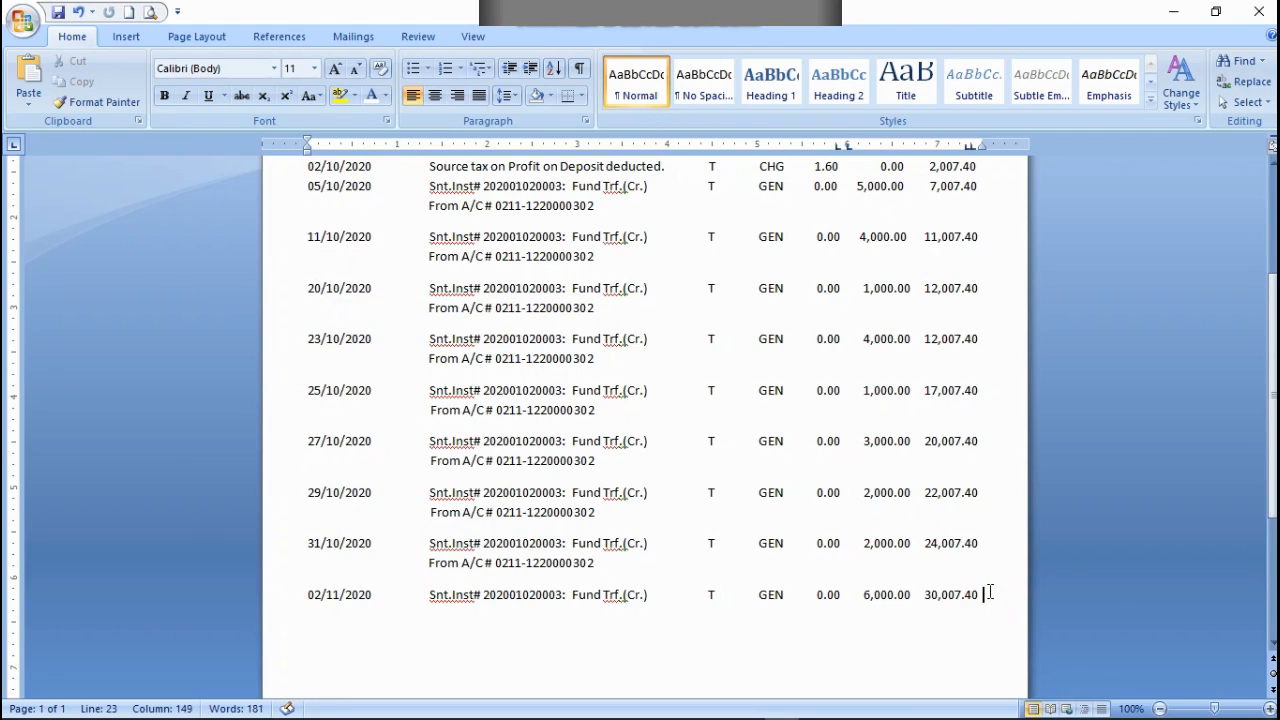
{"action": "key", "text": "ctrl+v"}
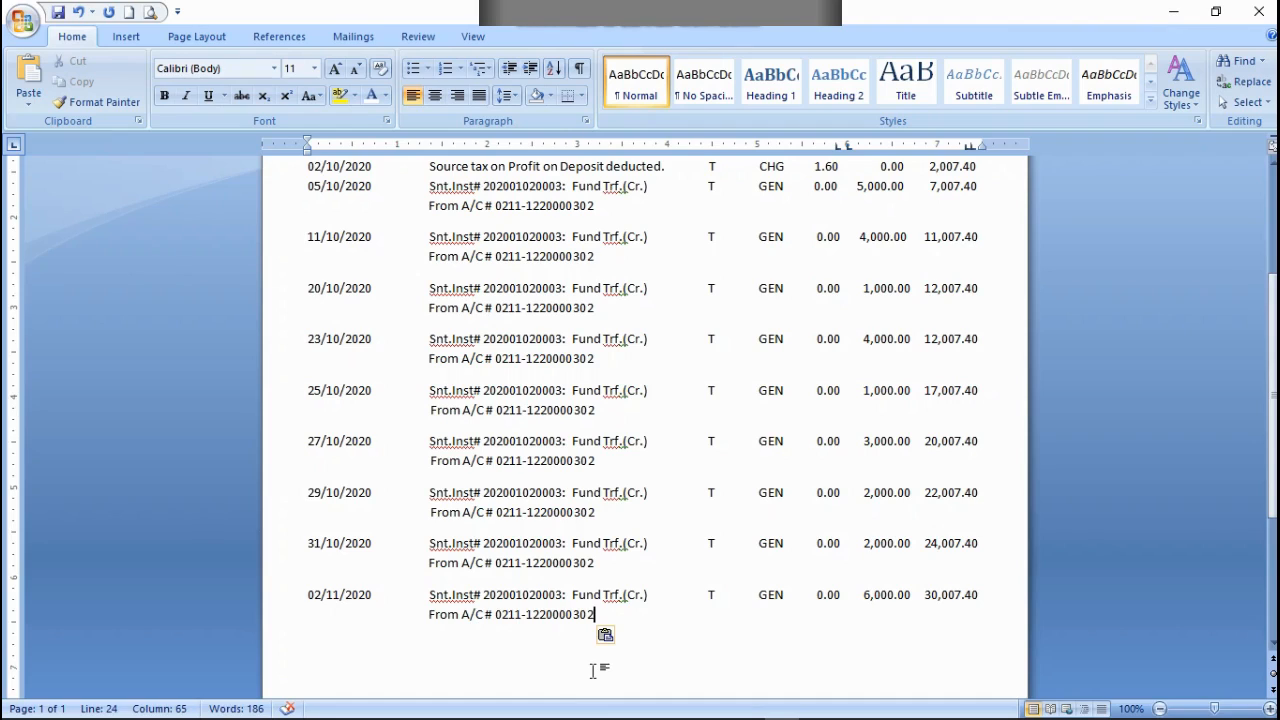
Step: Enter the date 03/11/2020 on a new line below the 02/11/2020 entry
{"action": "key", "text": "Return"}
{"action": "type", "text": "03/11"}
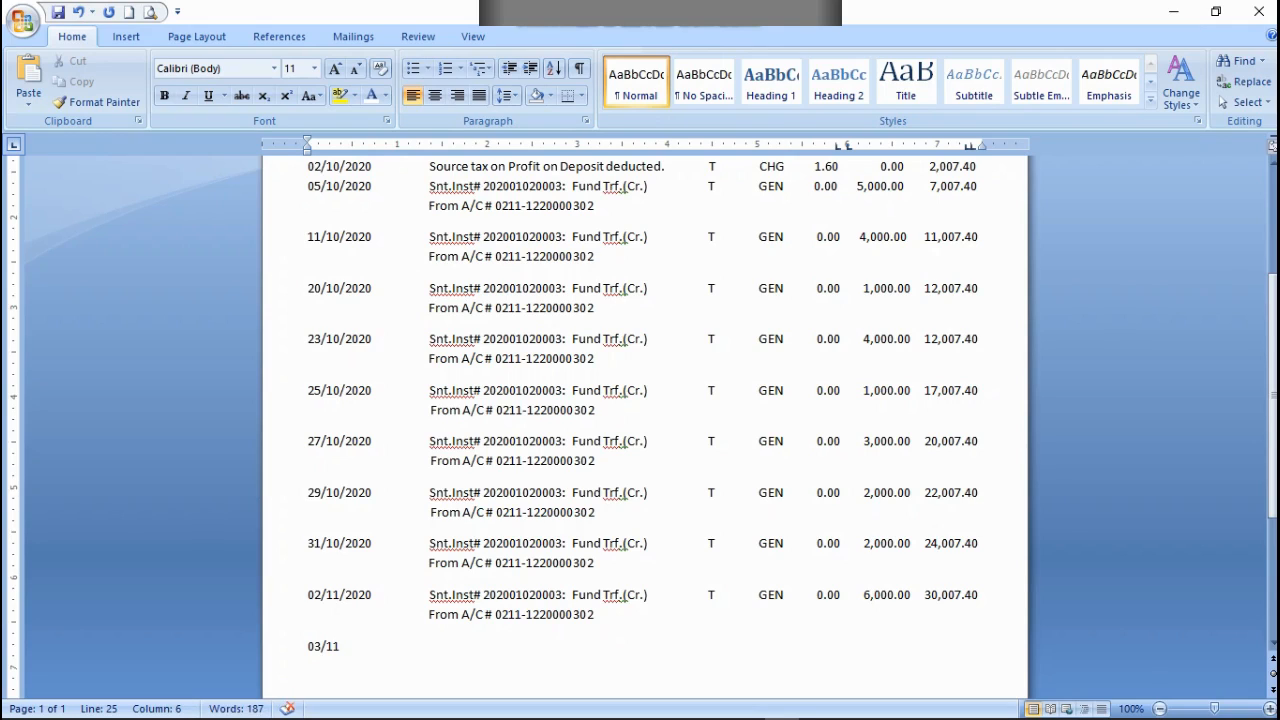
{"action": "type", "text": "/2020"}
Step: Copy the narration, transaction type and debit part of the 02/11/2020 row into the 03/11/2020 row
{"action": "left_click_drag", "start_coordinate": [862, 594], "coordinate": [430, 594]}
{"action": "right_click", "coordinate": [432, 596]}
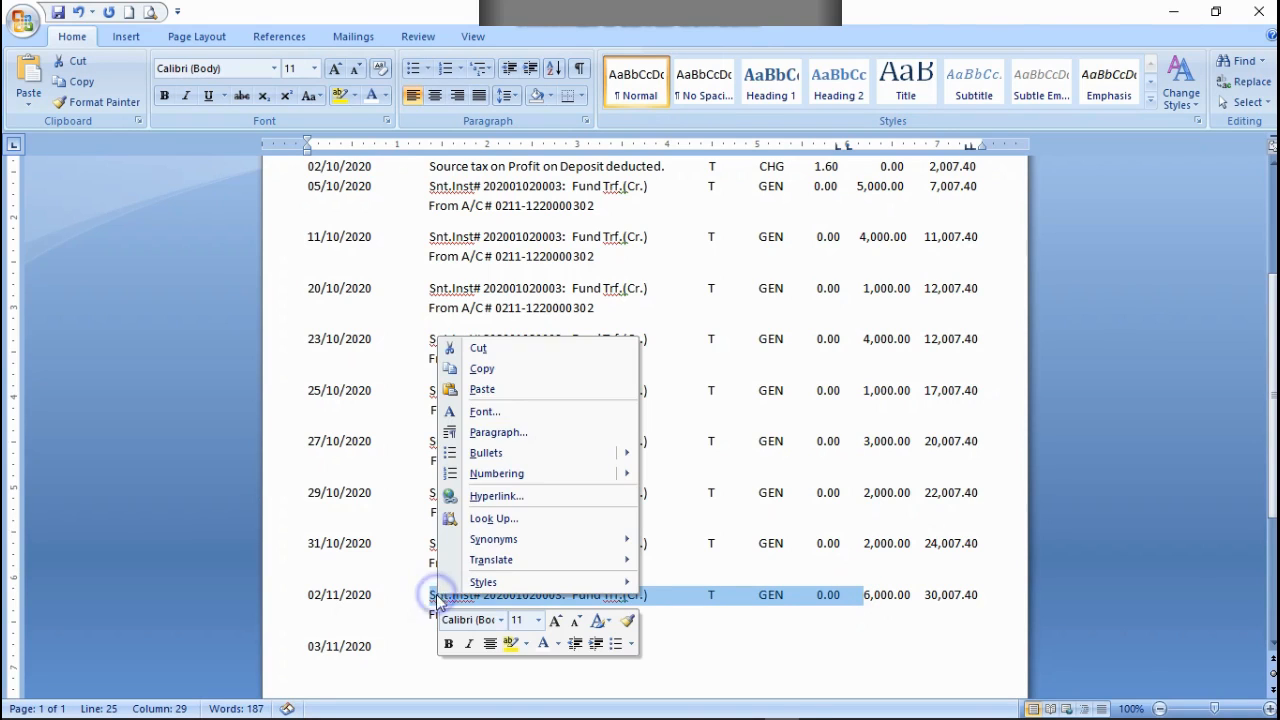
{"action": "left_click", "coordinate": [477, 366]}
{"action": "left_click", "coordinate": [437, 646]}
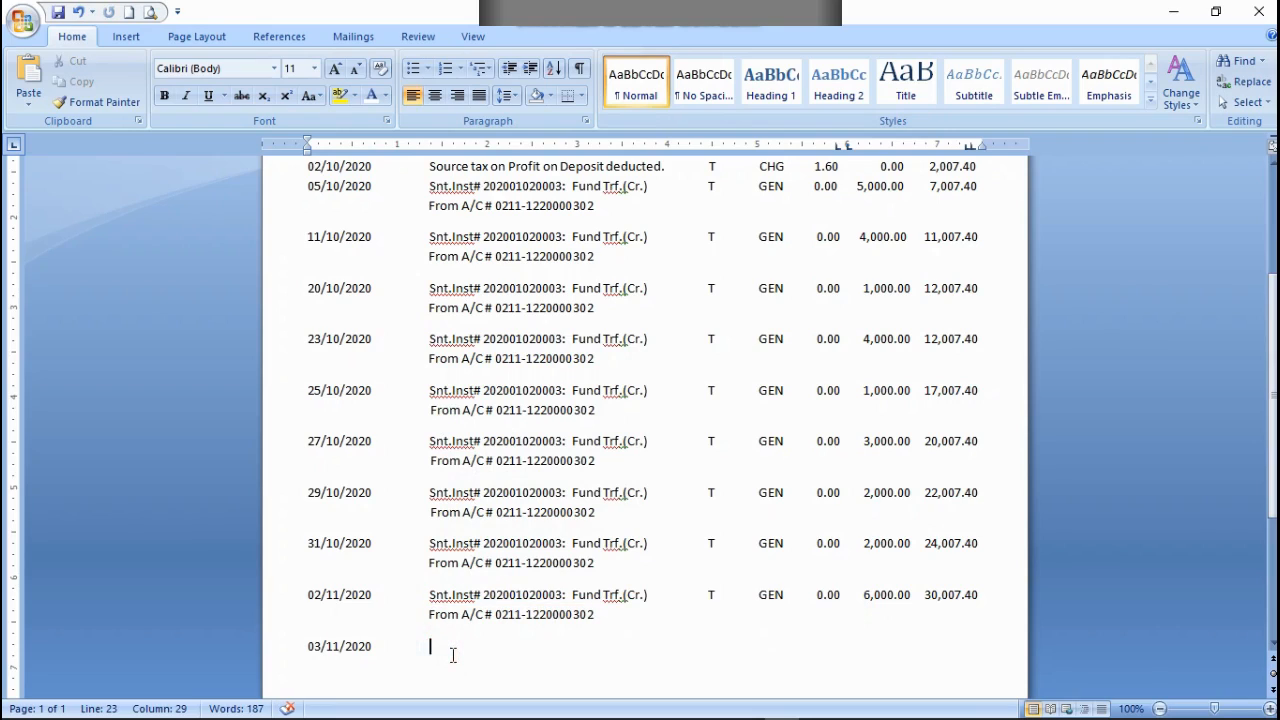
{"action": "key", "text": "ctrl+v"}
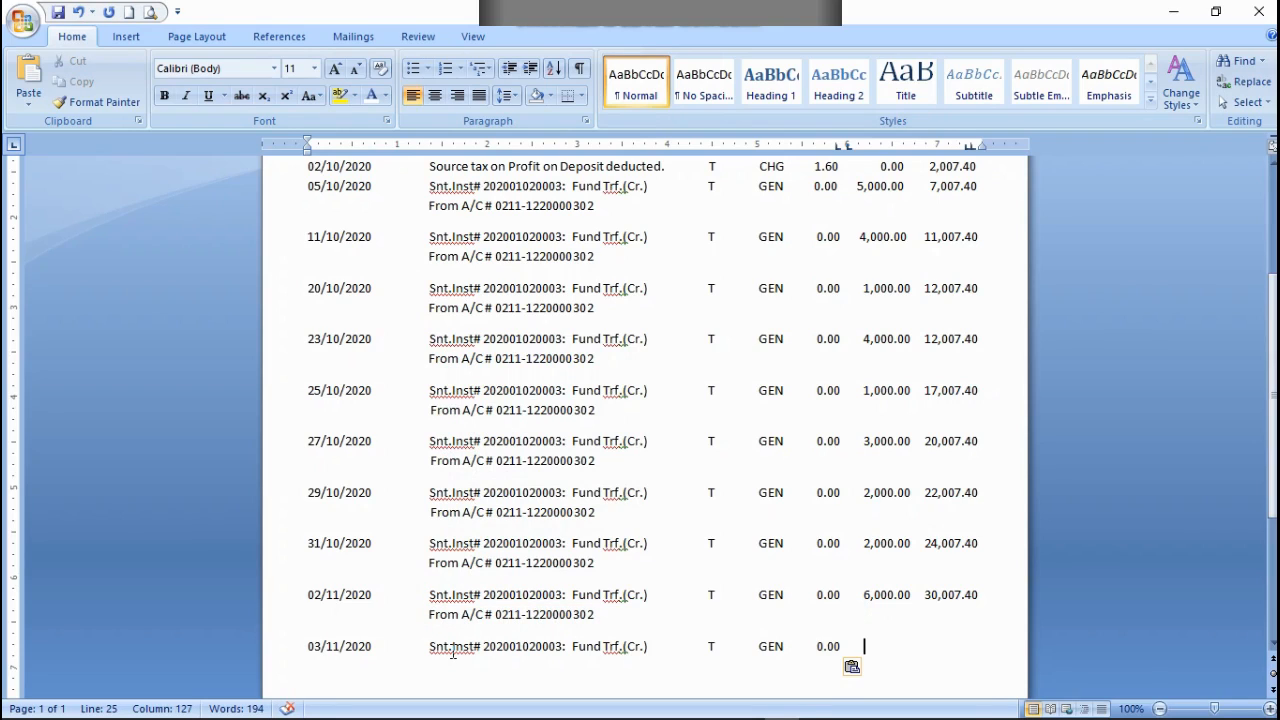
Step: Enter a credit of 1,000.00 and a balance of 31,007.40 in the 03/11/2020 row, aligned with the amounts above
{"action": "type", "text": "1,000.00"}
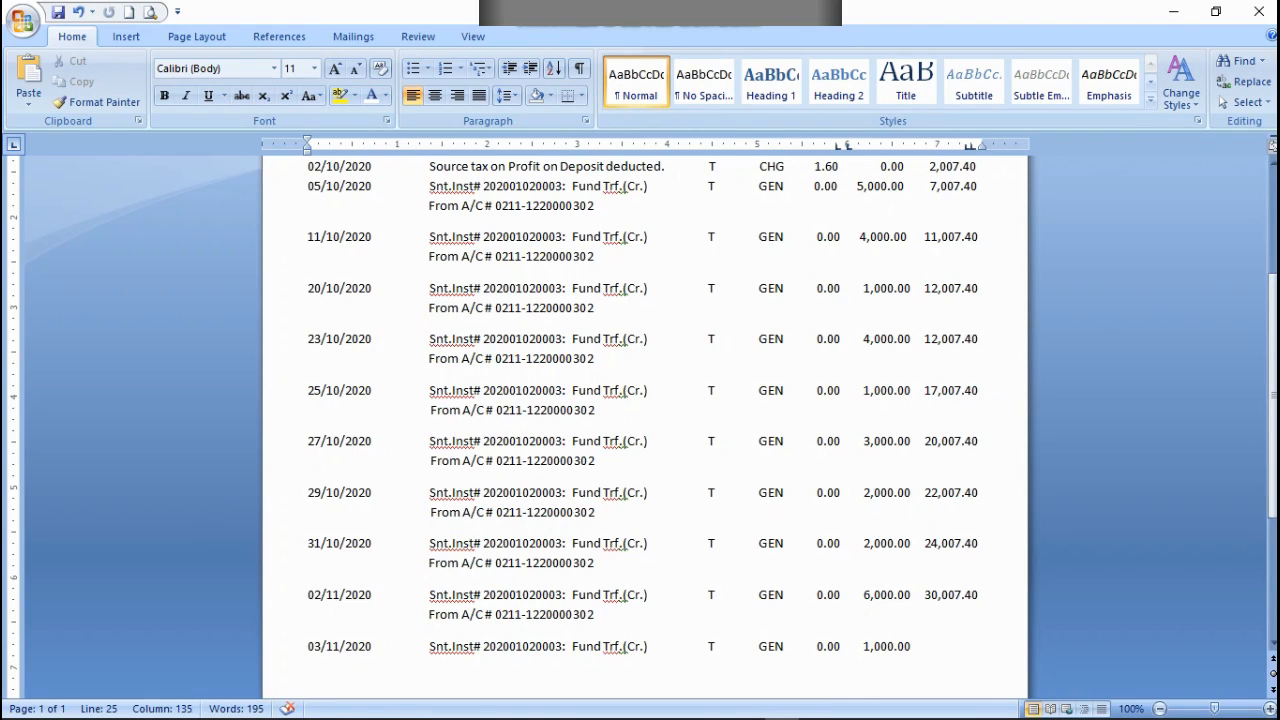
{"action": "type", "text": "      31,"}
{"action": "type", "text": "007.40"}
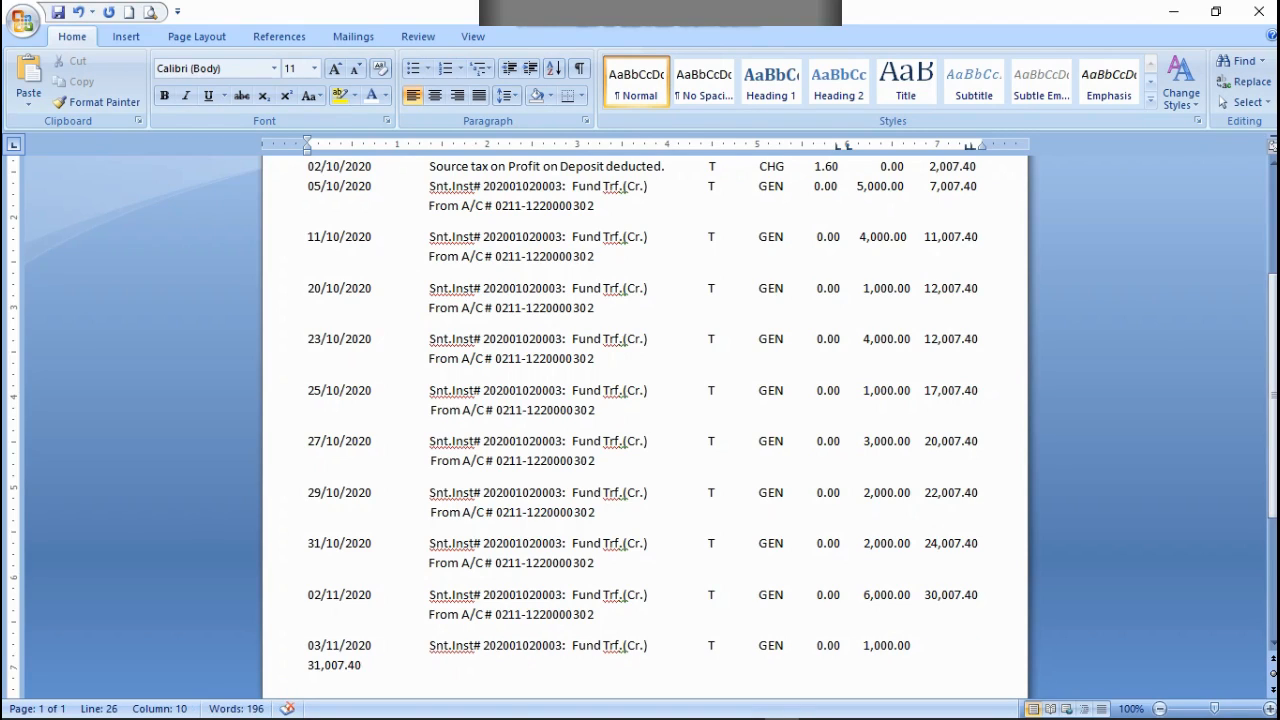
{"action": "key", "text": "Left"}
{"action": "key", "text": "Left"}
{"action": "key", "text": "Left"}
{"action": "key", "text": "Left"}
{"action": "key", "text": "BackSpace"}
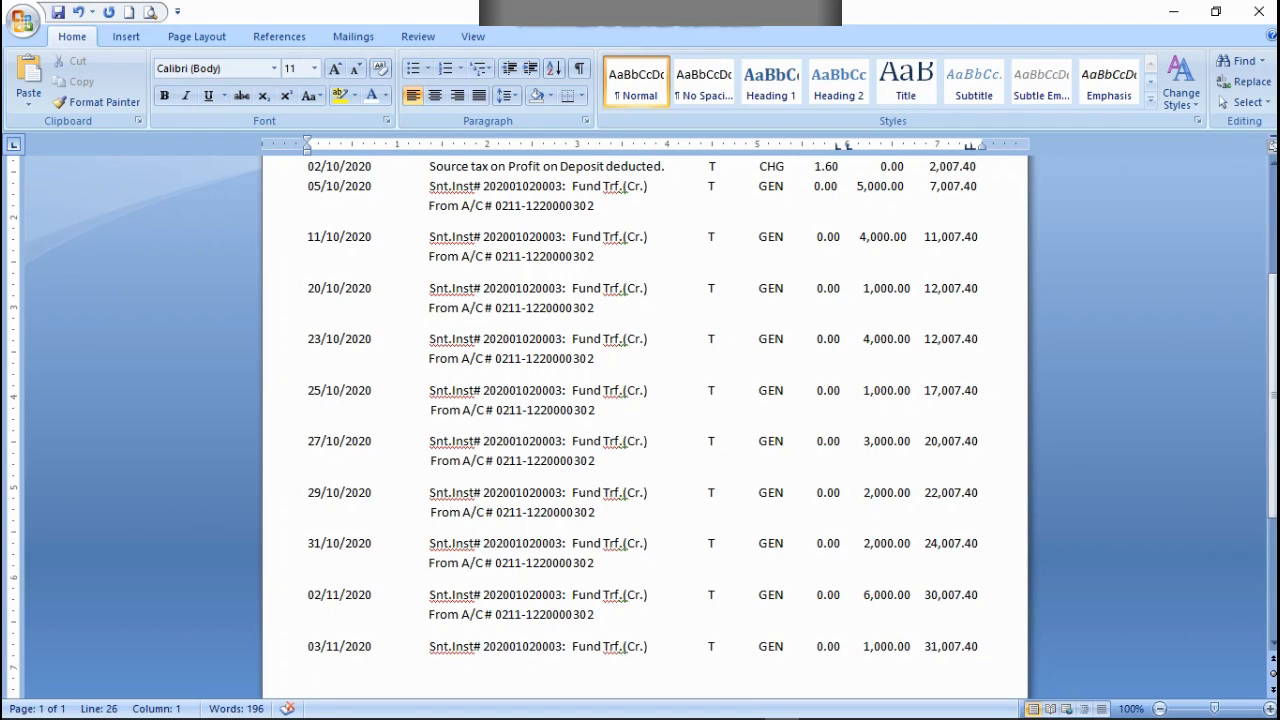
{"action": "key", "text": "Right"}
{"action": "key", "text": "Right"}
{"action": "key", "text": "Right"}
{"action": "key", "text": "Right"}
{"action": "key", "text": "Right"}
{"action": "key", "text": "Right"}
{"action": "key", "text": "Right"}
{"action": "key", "text": "Right"}
Step: Copy the From A/C # line of the 02/11/2020 entry below the 03/11/2020 row
{"action": "left_click_drag", "start_coordinate": [617, 617], "coordinate": [314, 620]}
{"action": "right_click", "coordinate": [314, 620]}
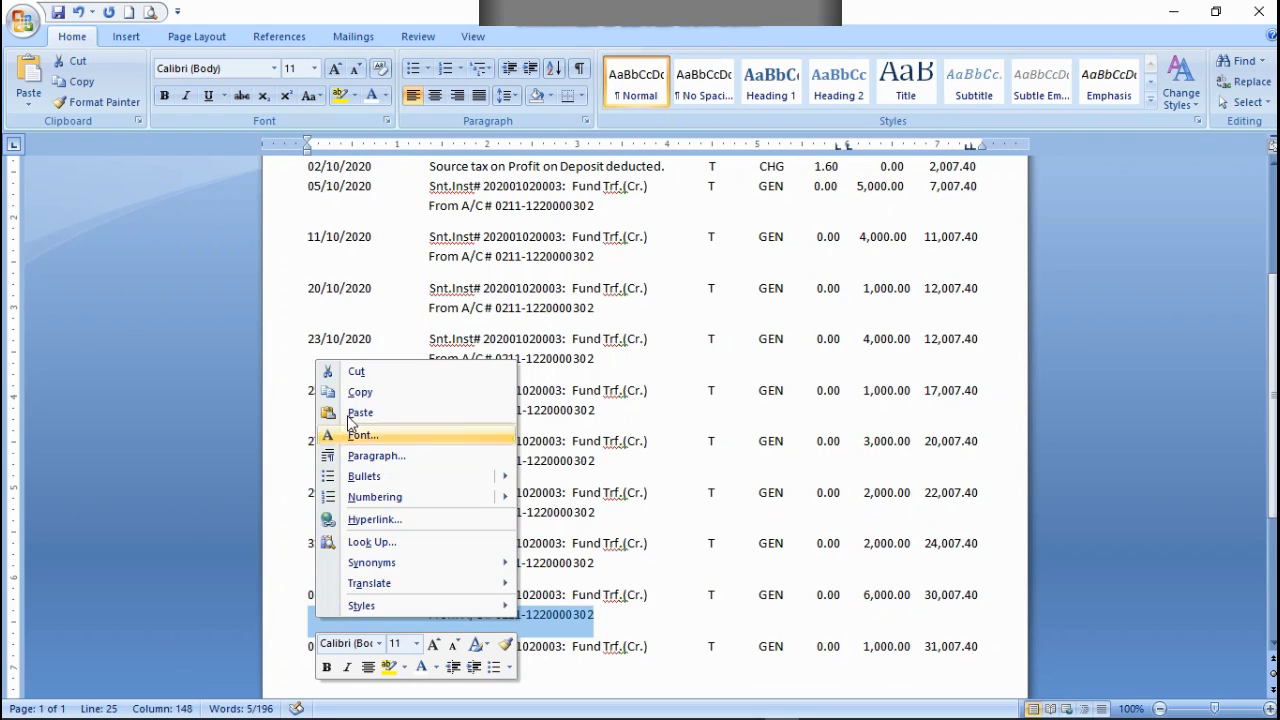
{"action": "left_click", "coordinate": [358, 394]}
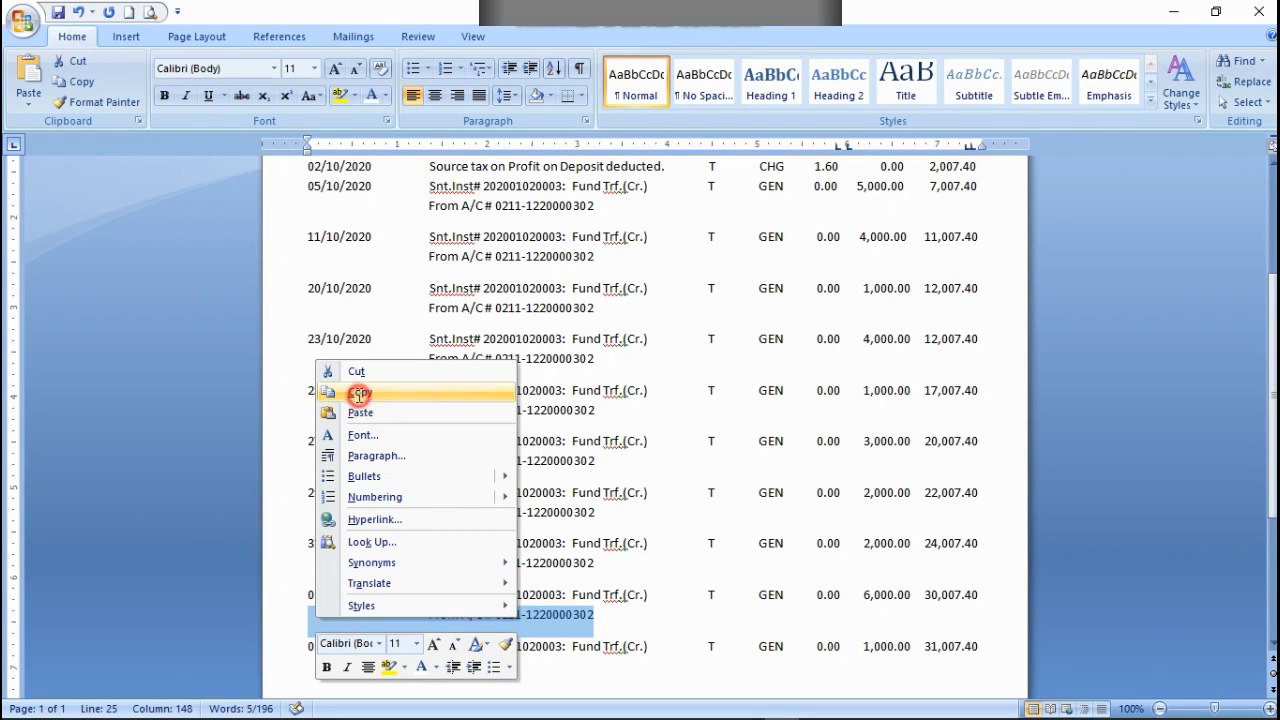
{"action": "left_click", "coordinate": [980, 648]}
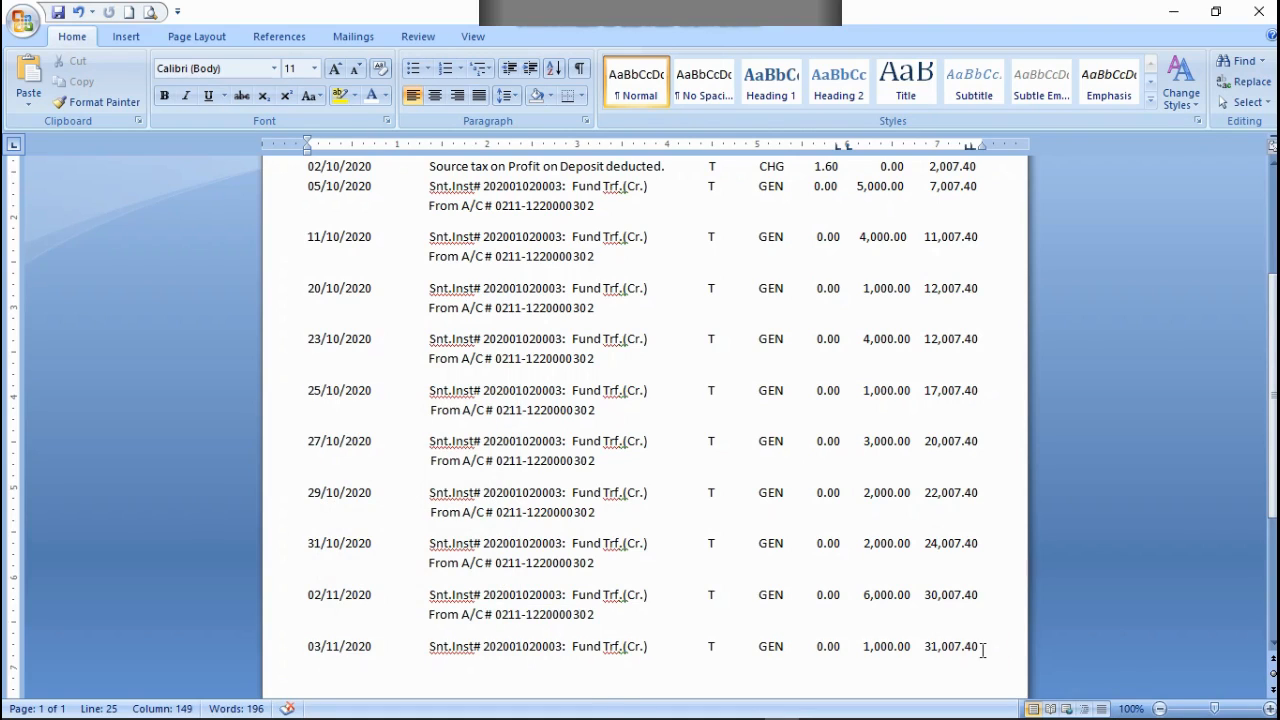
{"action": "key", "text": "ctrl+v"}
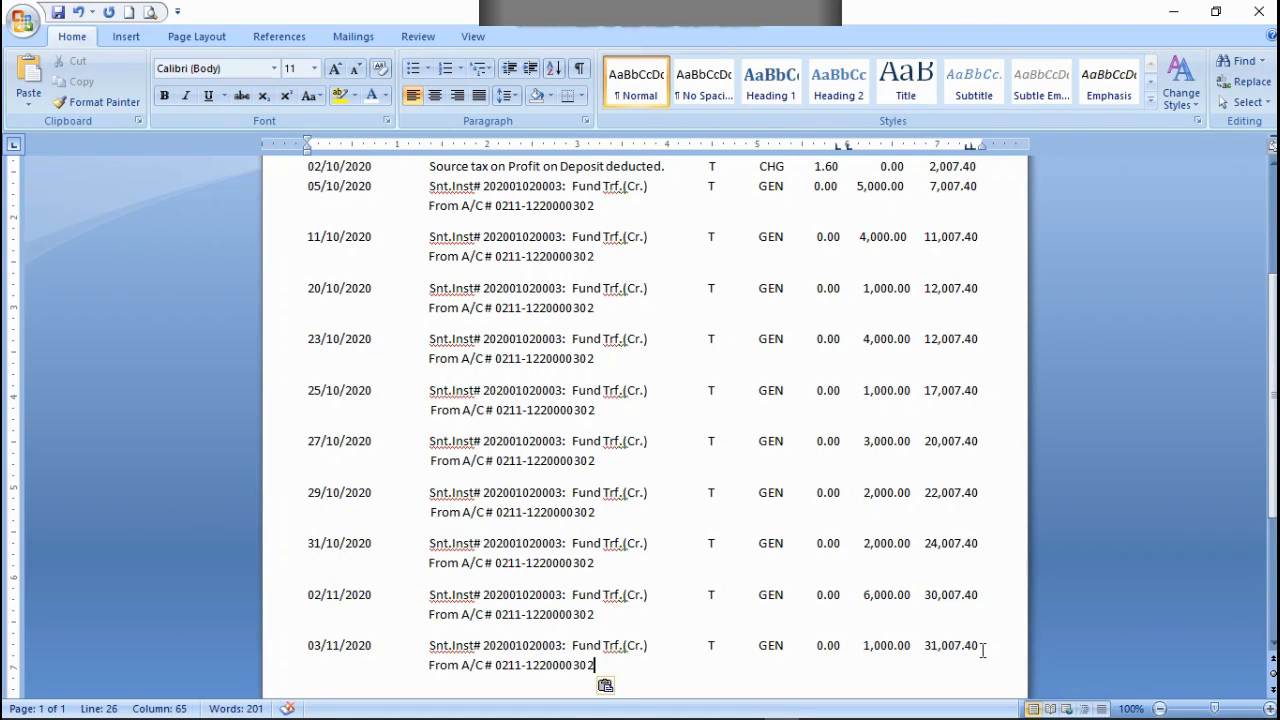
Step: Start a row dated 04/11/2020 below the 03/11/2020 entry and paste in the fund transfer narration, transaction type and debit part
{"action": "key", "text": "Return"}
{"action": "type", "text": "04"}
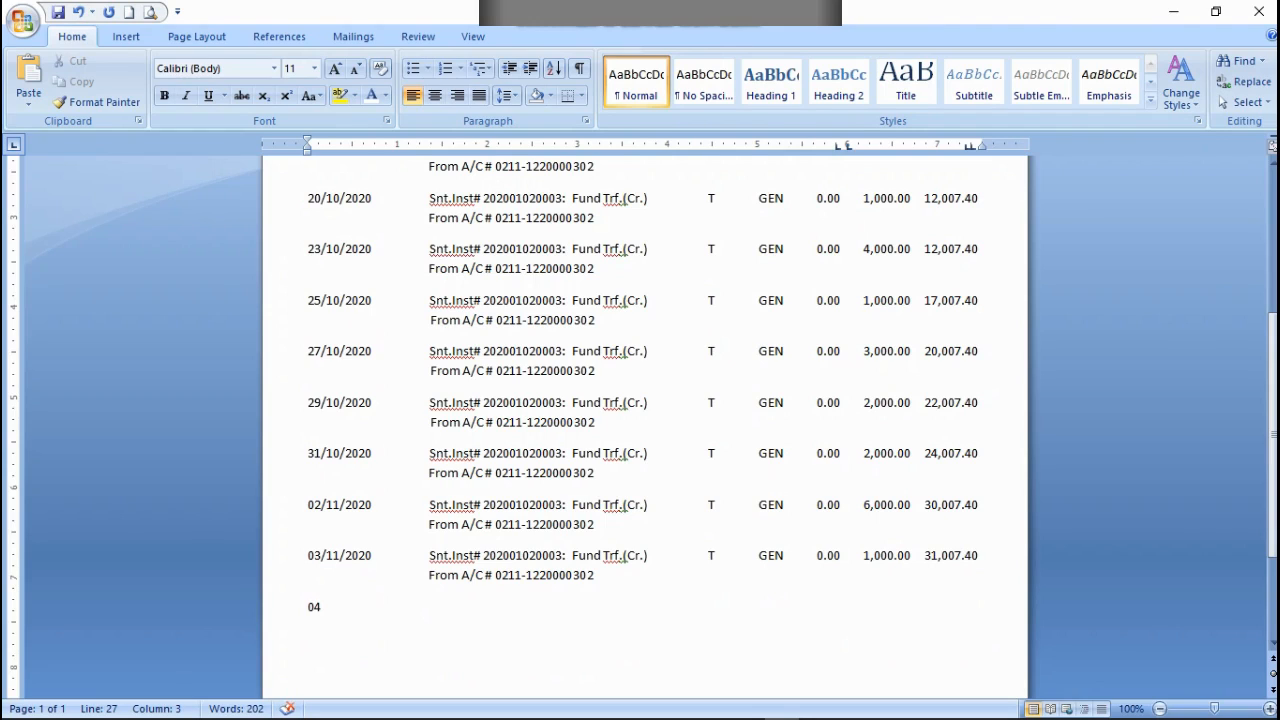
{"action": "type", "text": "/11/2020"}
{"action": "key", "text": "ctrl+v"}
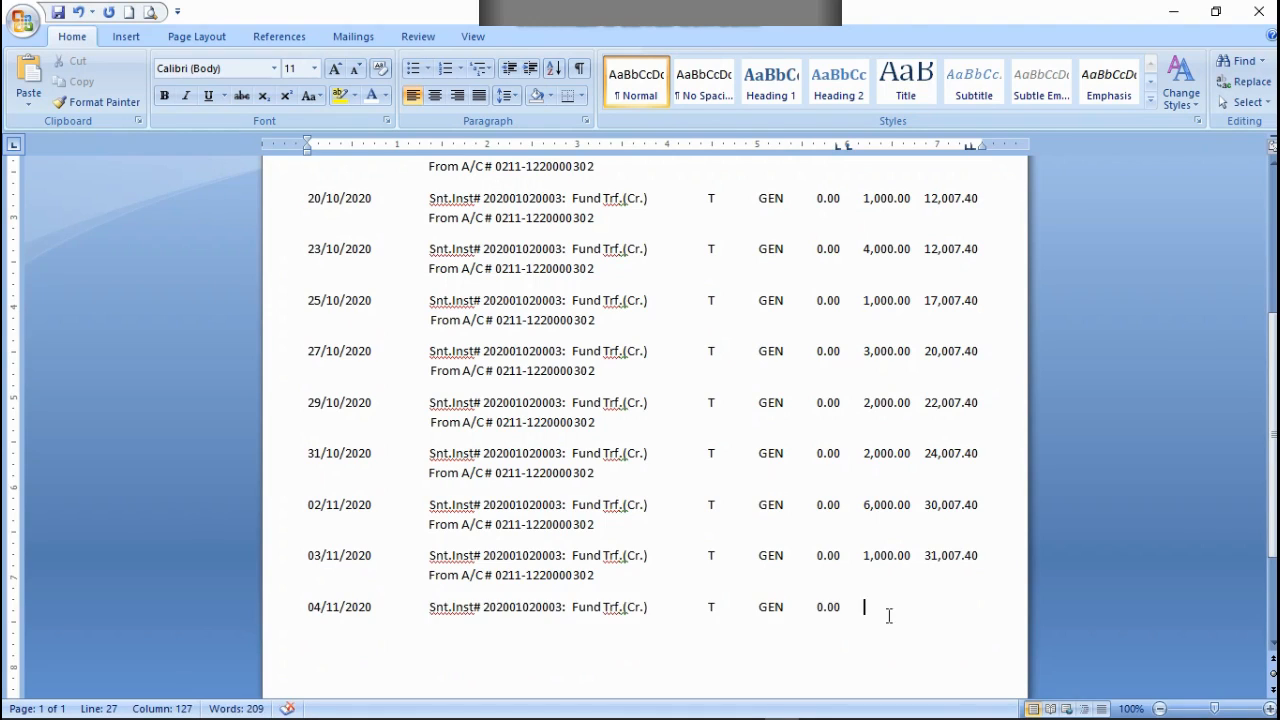
Step: Enter a credit of 7,000.00 and a balance of 38,007.40 in the 04/11/2020 row, aligned with the amounts above
{"action": "type", "text": "7,000.00"}
{"action": "key", "text": "Tab"}
{"action": "type", "text": "38,007.40"}
Step: Copy the From A/C # line of the 03/11/2020 entry below the 04/11/2020 row
{"action": "left_click_drag", "start_coordinate": [621, 576], "coordinate": [321, 572]}
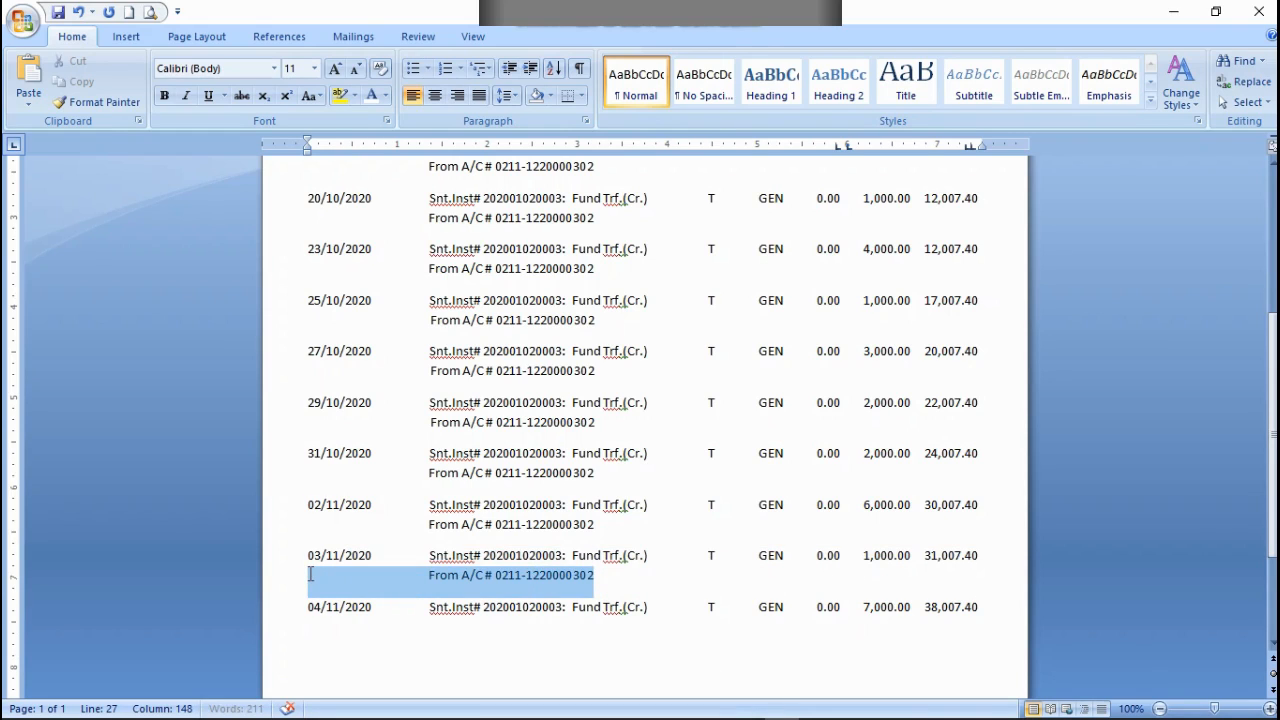
{"action": "right_click", "coordinate": [309, 578]}
{"action": "left_click", "coordinate": [351, 350]}
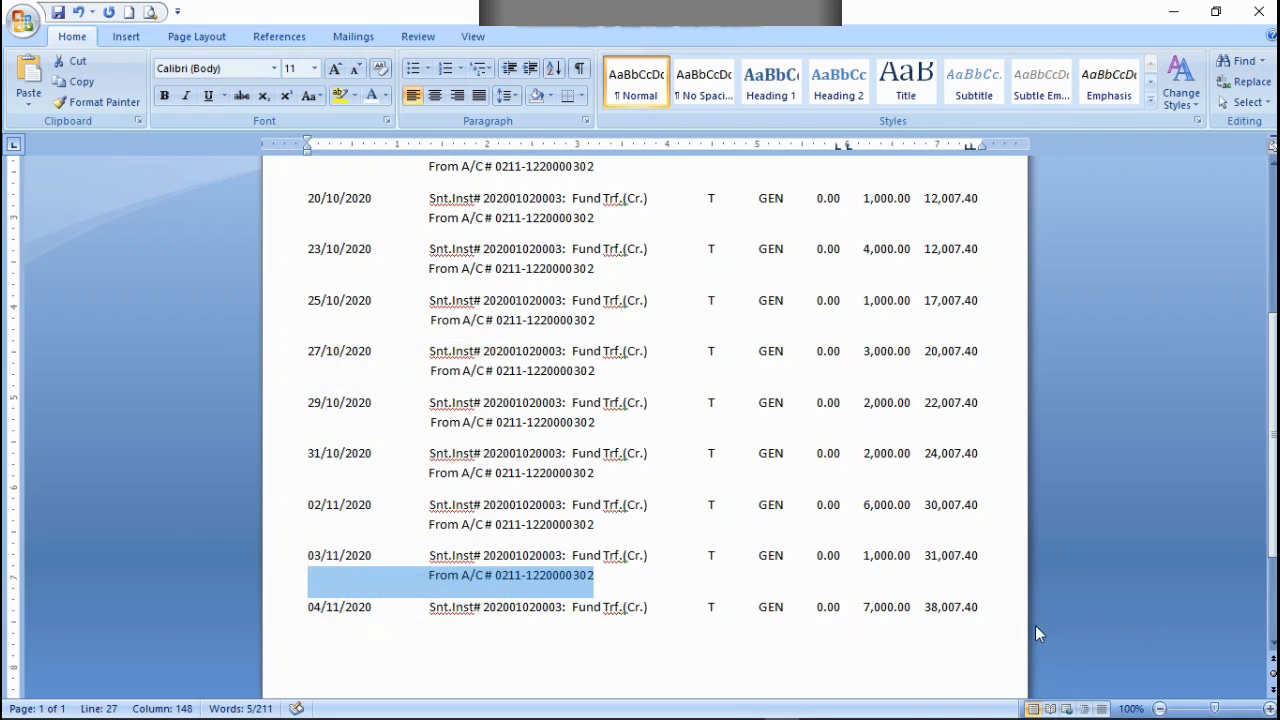
{"action": "left_click", "coordinate": [982, 608]}
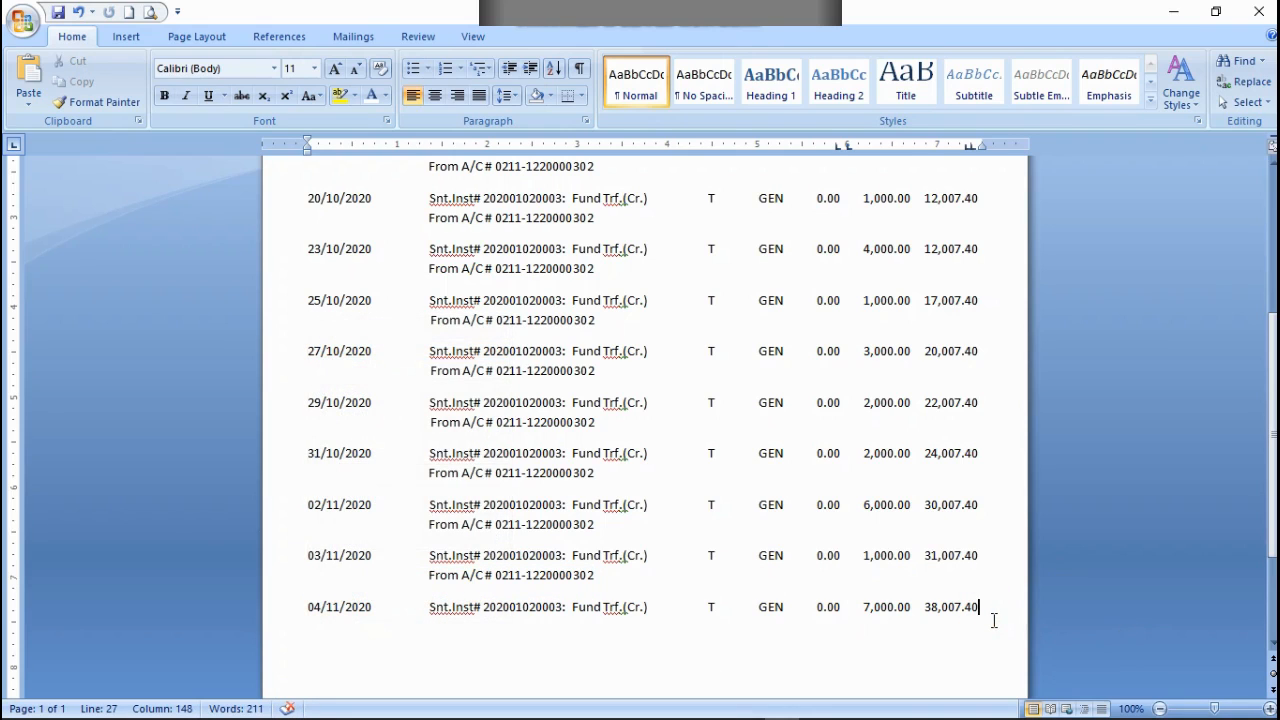
{"action": "key", "text": "ctrl+v"}
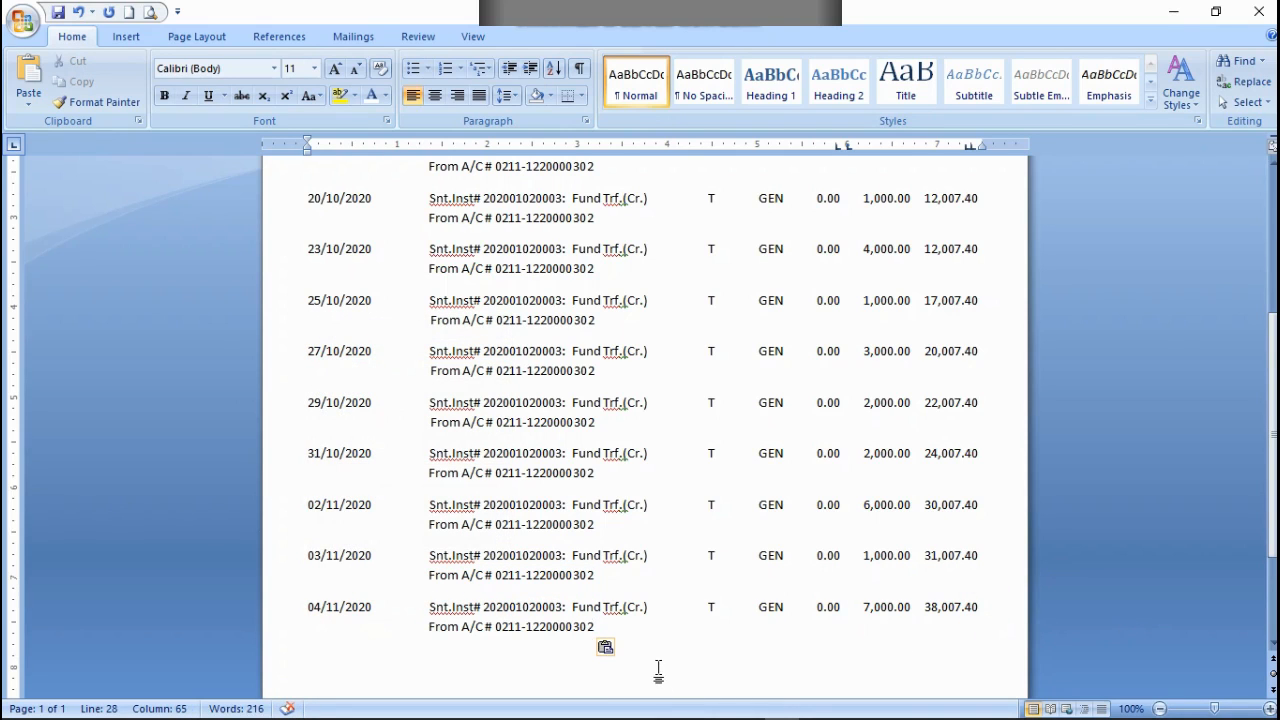
Step: Start a row below the 04/11/2020 entry by copying its date, narration, transaction type and debit part, and set the date to 07/11/2020
{"action": "key", "text": "Return"}
{"action": "left_click_drag", "start_coordinate": [313, 608], "coordinate": [846, 608]}
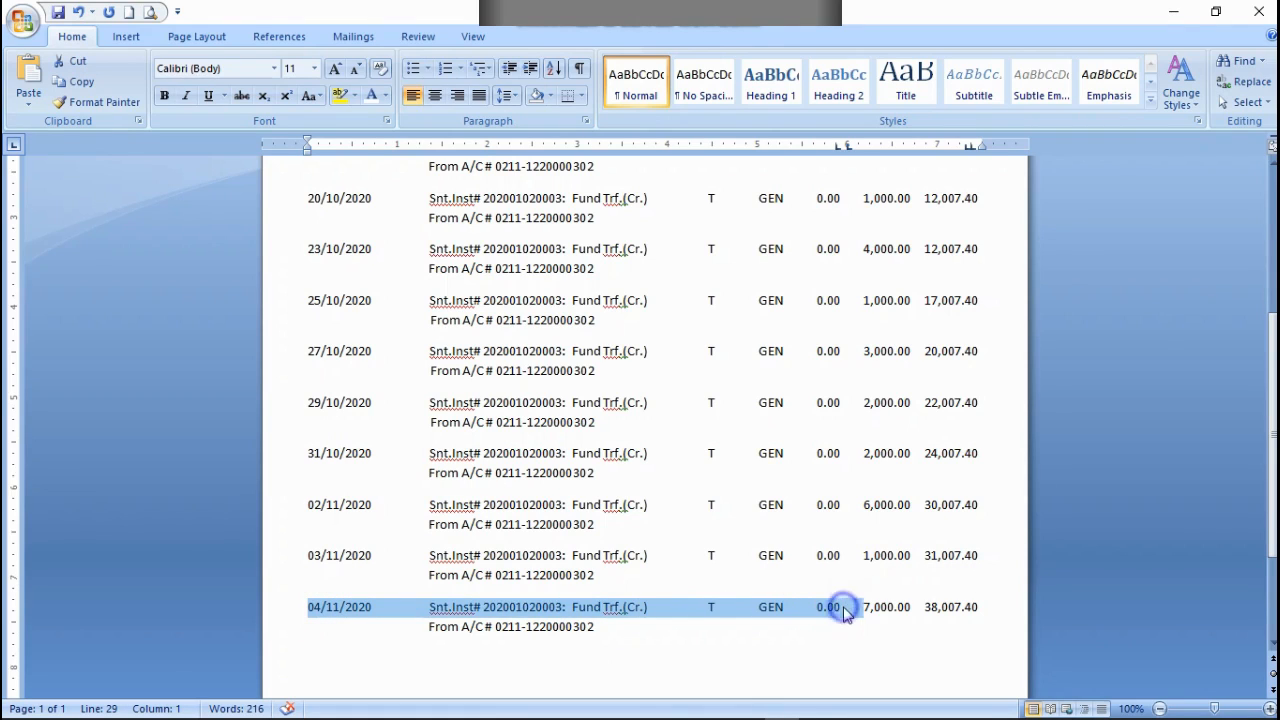
{"action": "right_click", "coordinate": [846, 608]}
{"action": "left_click", "coordinate": [906, 380]}
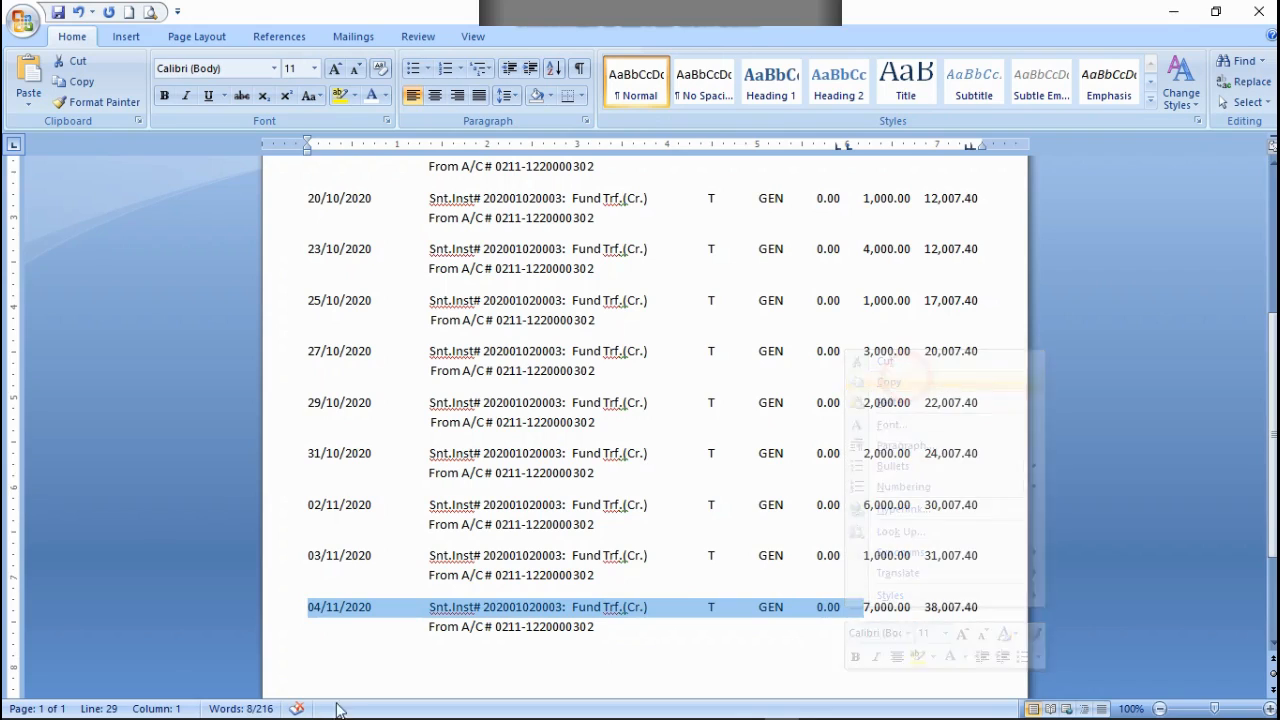
{"action": "left_click", "coordinate": [395, 664]}
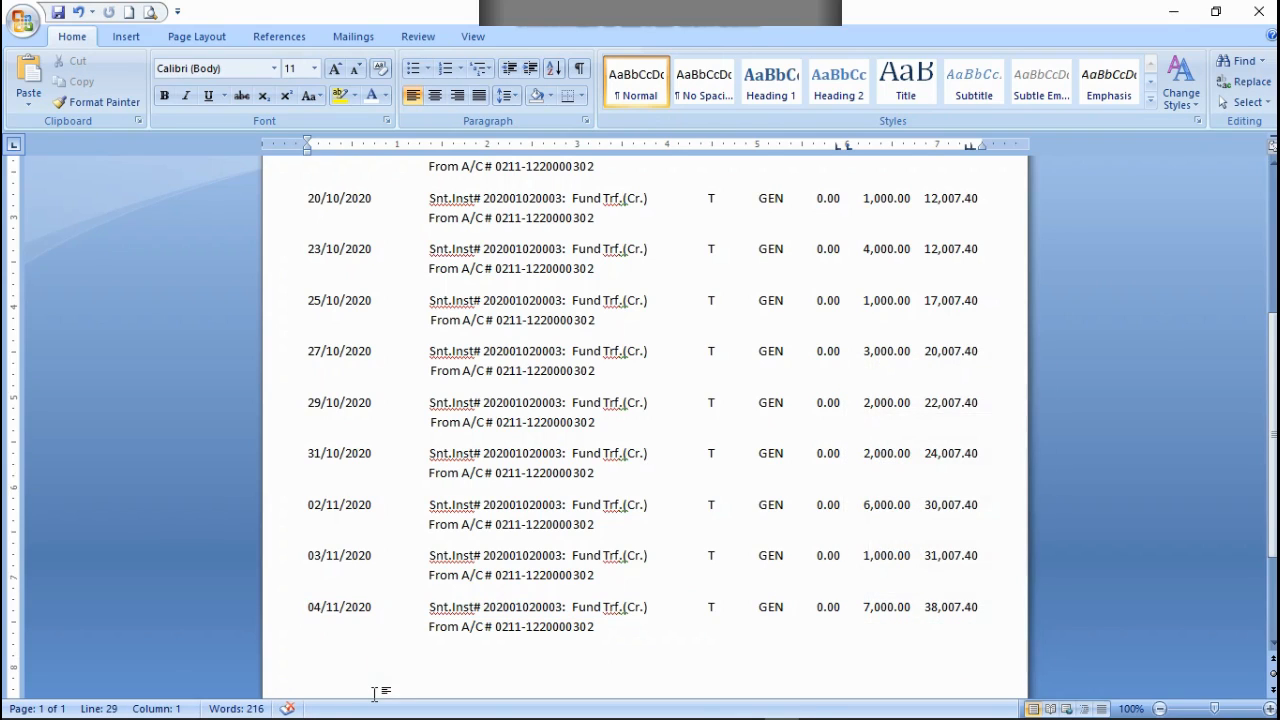
{"action": "key", "text": "ctrl+v"}
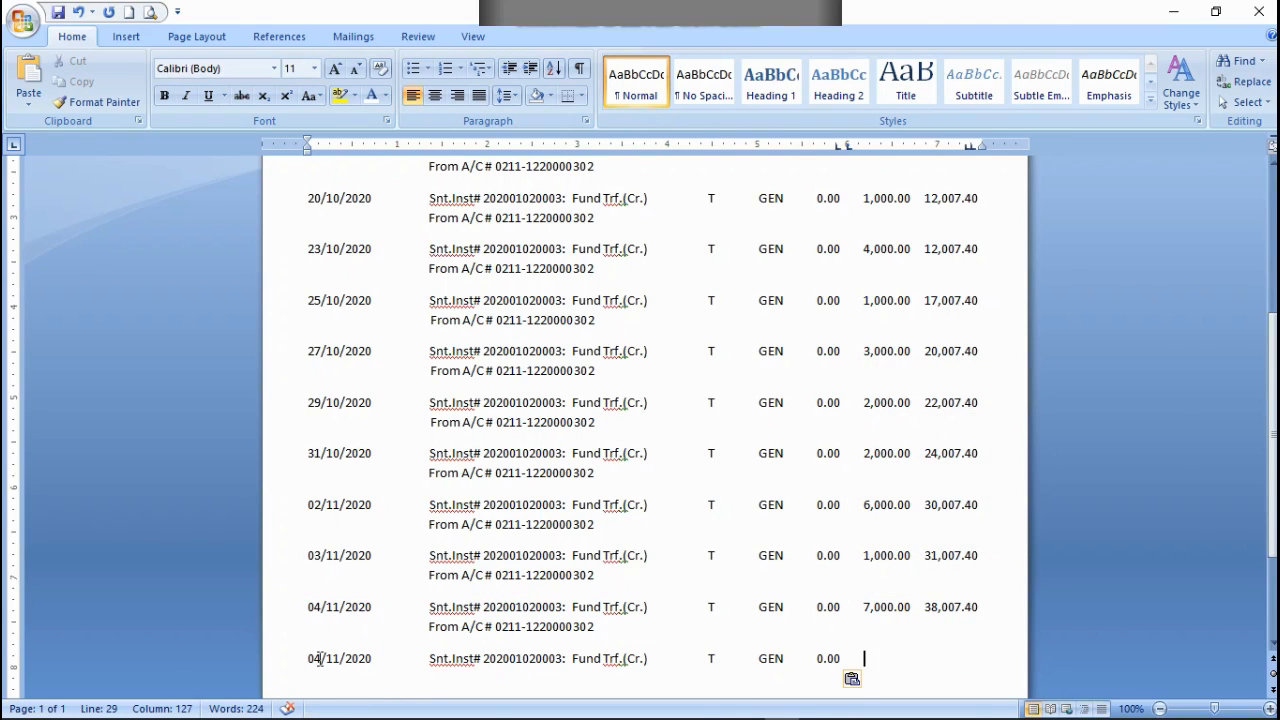
{"action": "left_click", "coordinate": [318, 658]}
{"action": "key", "text": "BackSpace"}
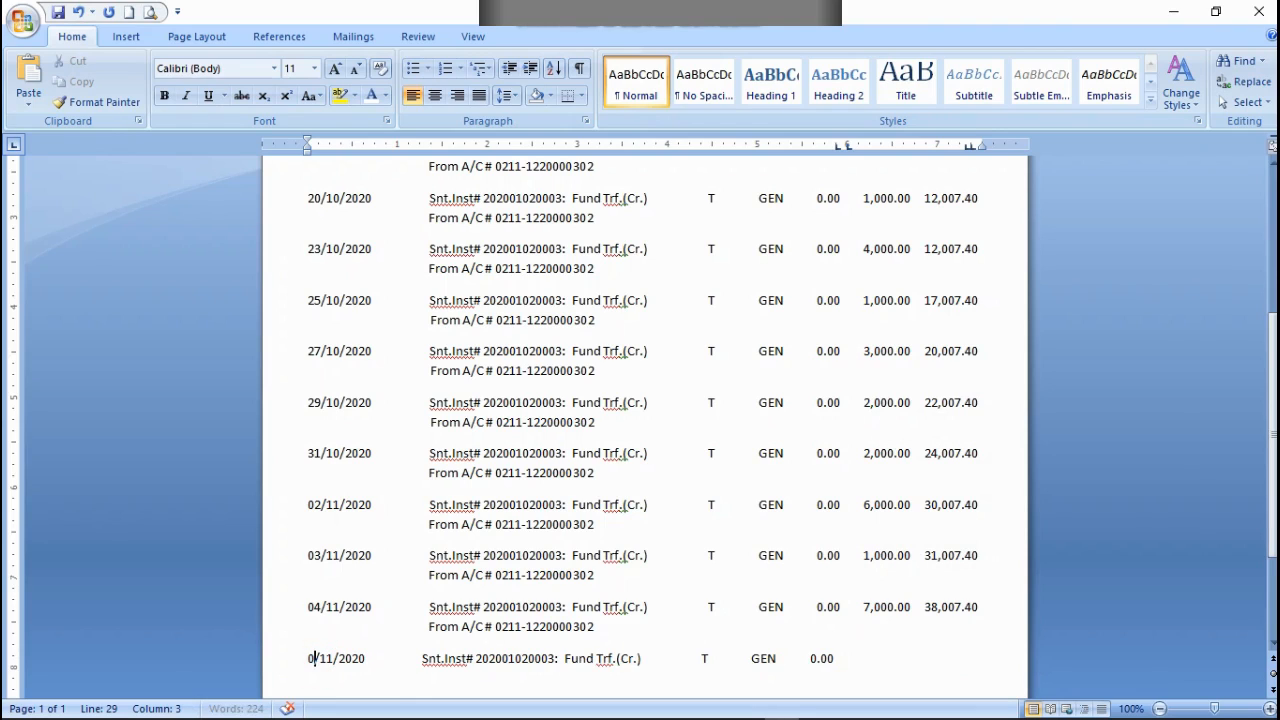
{"action": "type", "text": "7"}
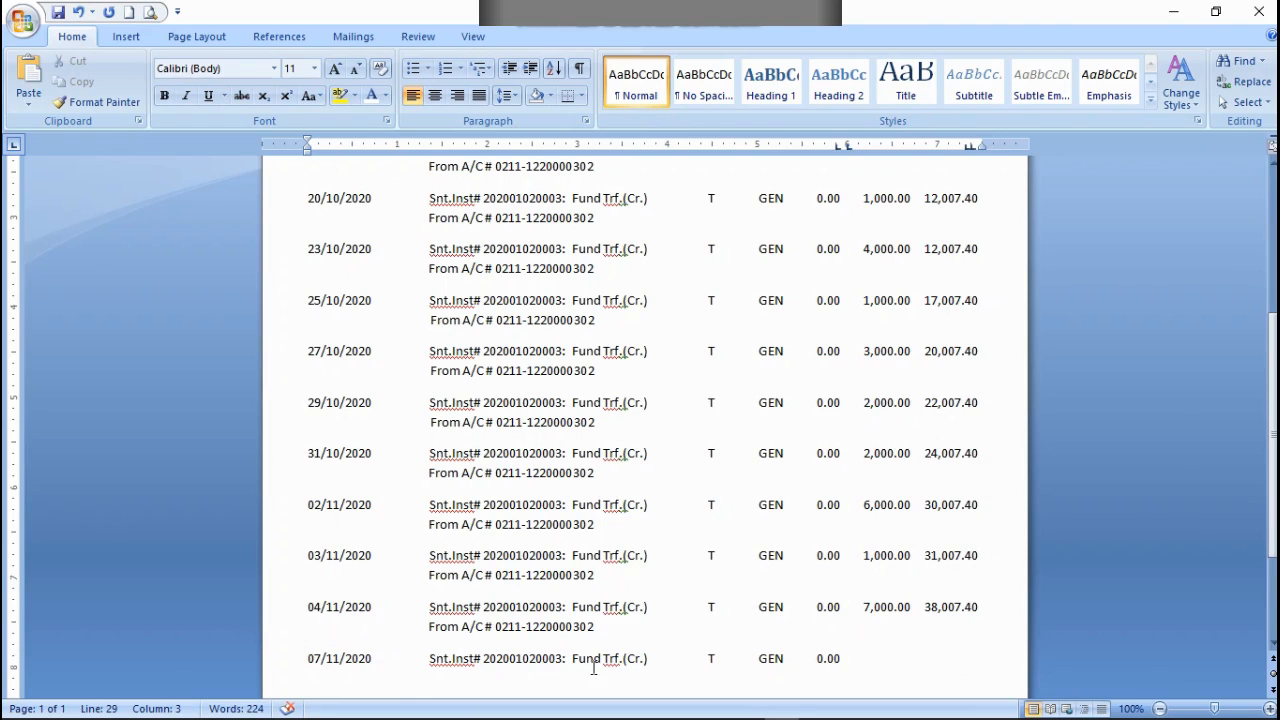
Step: Enter a credit of 5,000.00 and a balance of 43,007.40 in the 07/11/2020 row, aligned with the amounts above
{"action": "left_click", "coordinate": [869, 655]}
{"action": "type", "text": "5,000.00    43,007"}
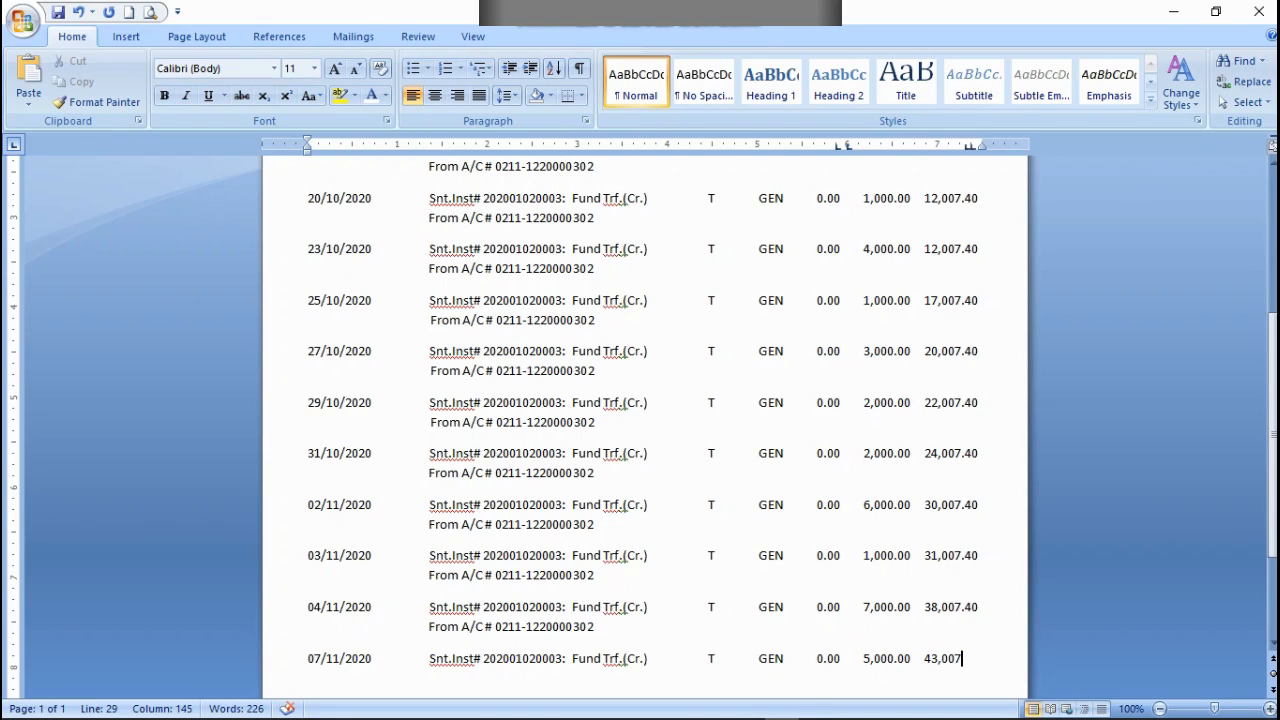
{"action": "type", "text": ".40"}
Step: Copy the From A/C # line of the 04/11/2020 entry below the 07/11/2020 row
{"action": "left_click_drag", "start_coordinate": [600, 630], "coordinate": [304, 627]}
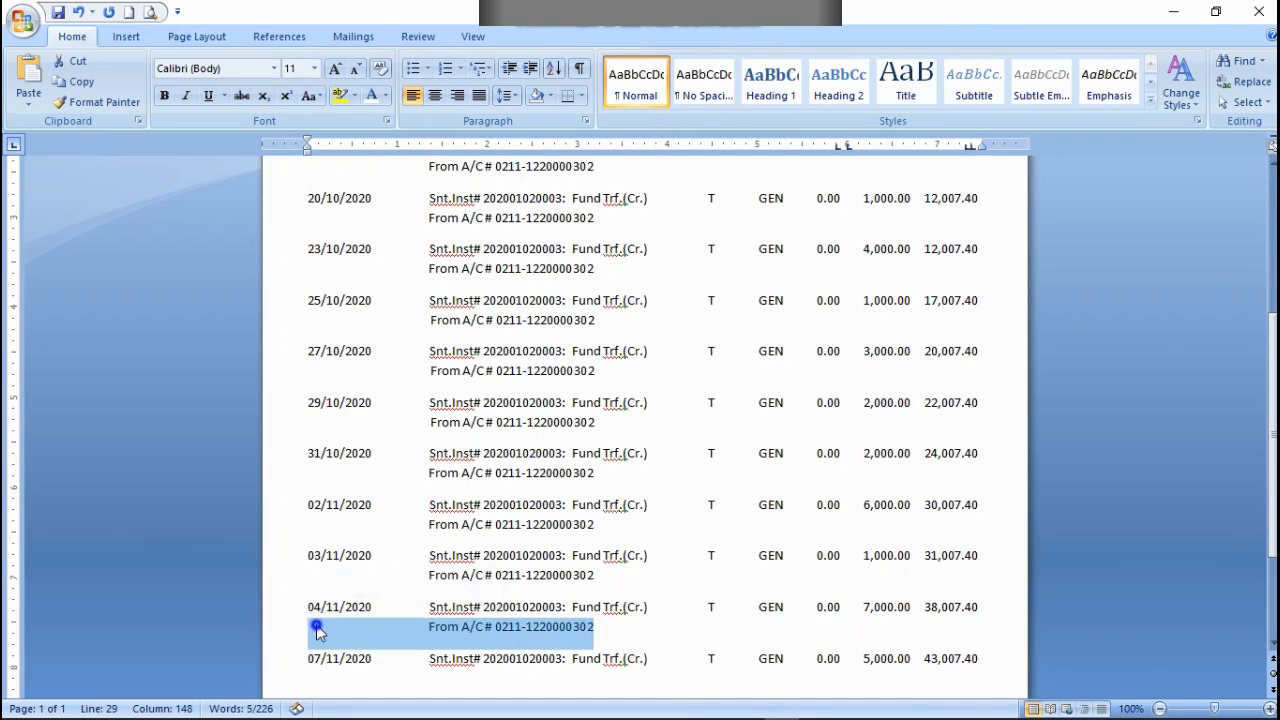
{"action": "right_click", "coordinate": [318, 627]}
{"action": "left_click", "coordinate": [376, 401]}
{"action": "left_click", "coordinate": [980, 662]}
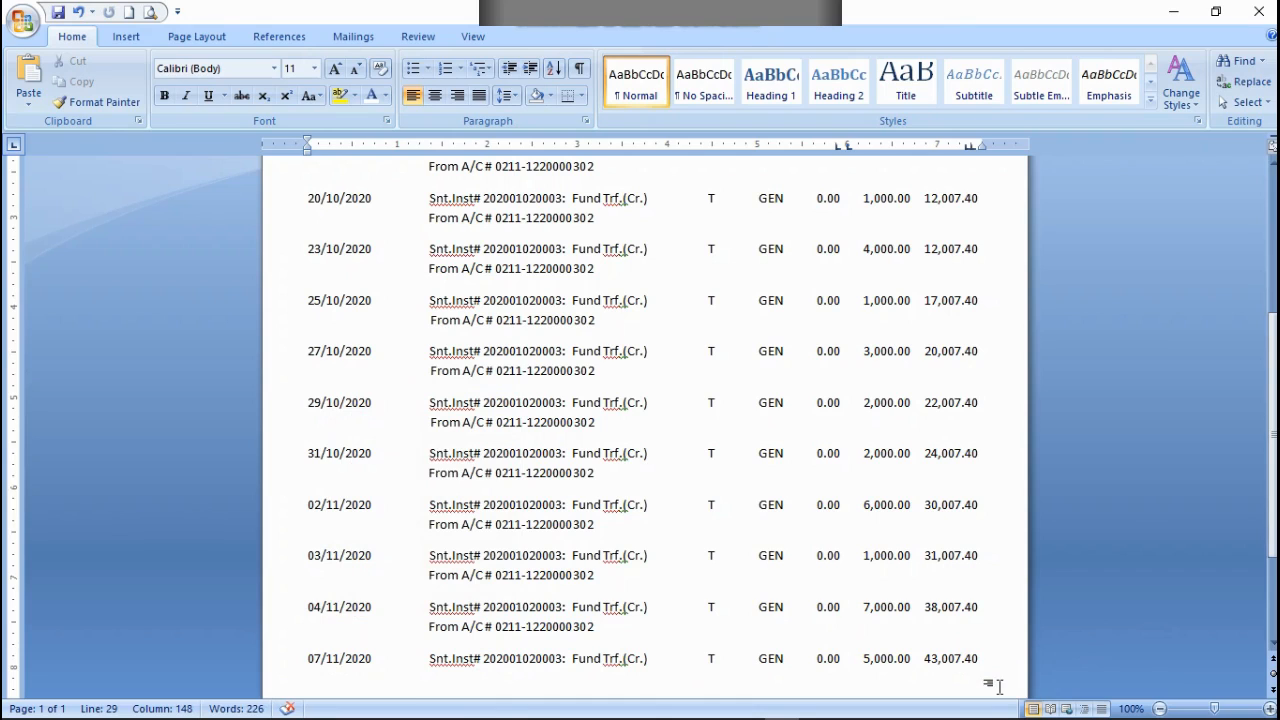
{"action": "key", "text": "shift+Return"}
{"action": "key", "text": "ctrl+v"}
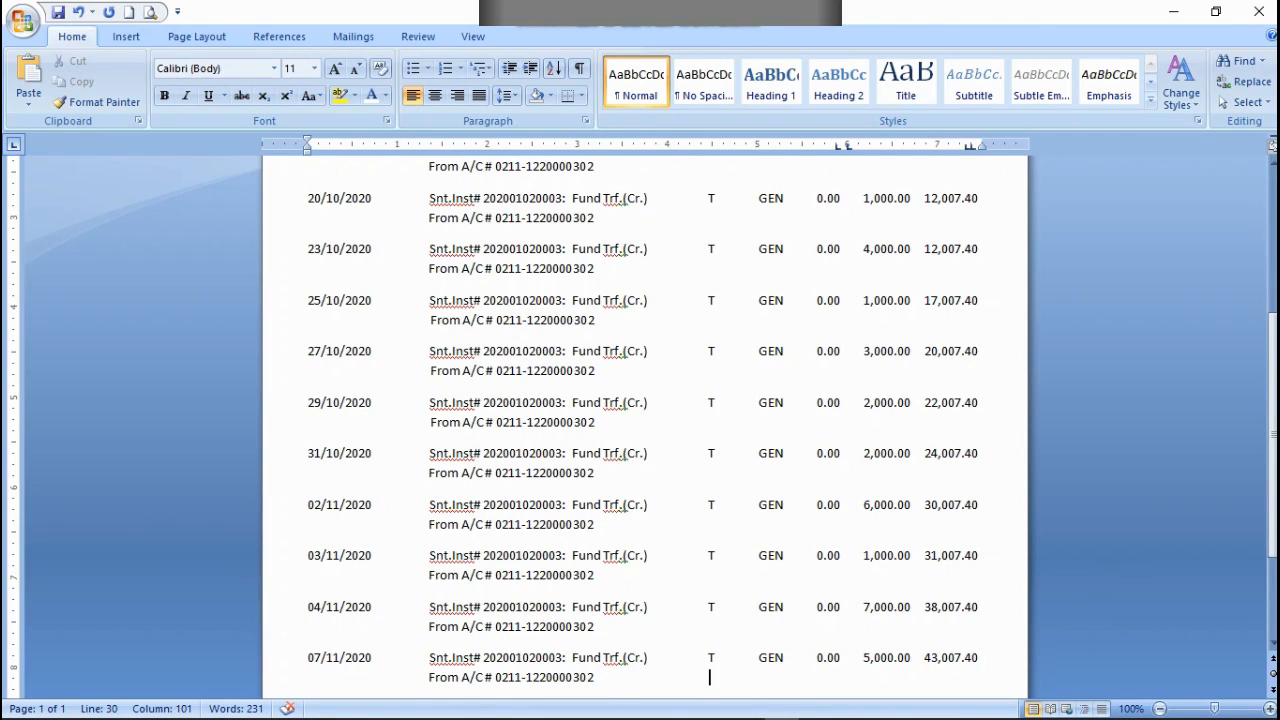
Step: Add T, CHG, a debit of 90.30, a credit of .00 and a balance of 42,917.10 to the 07/11/2020 From A/C # line
{"action": "type", "text": "T"}
{"action": "key", "text": "Left"}
{"action": "key", "text": "Right"}
{"action": "type", "text": "CHG         90.30"}
{"action": "key", "text": "Tab"}
{"action": "type", "text": ".00"}
{"action": "type", "text": "42,"}
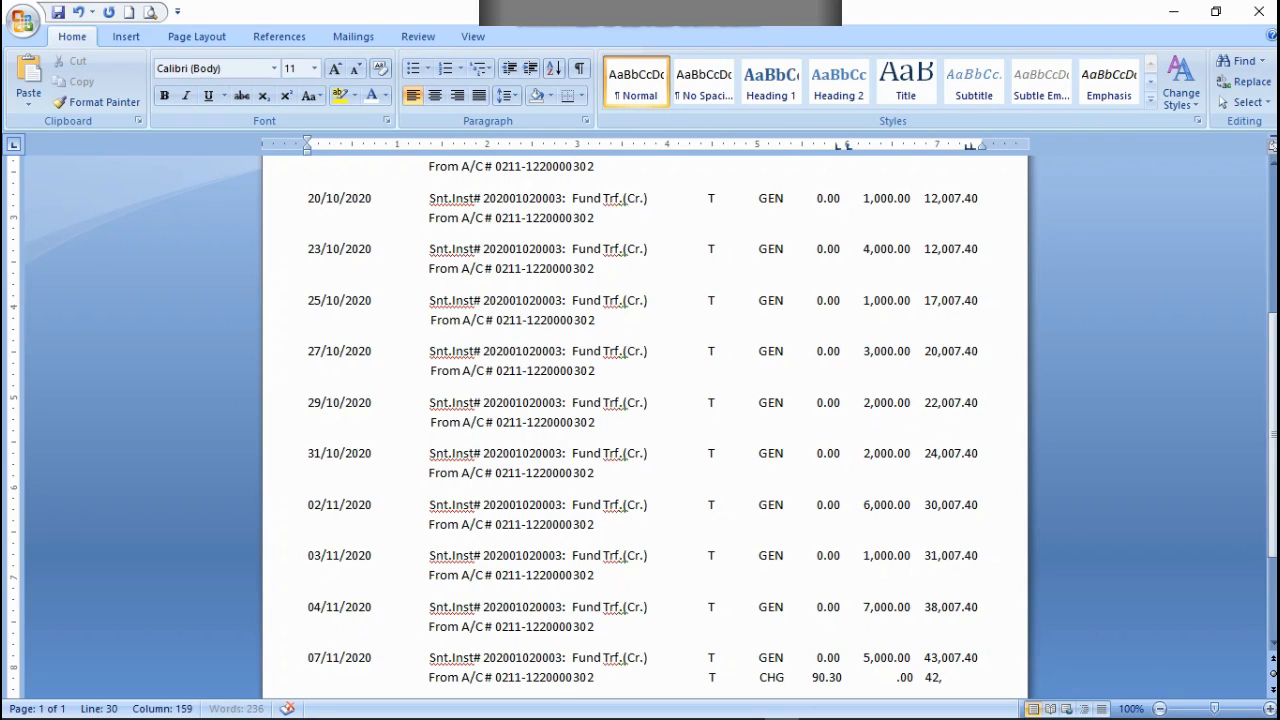
{"action": "type", "text": "917.10"}
Step: Paste a copy of the 07/11/2020 row without its balance below the charge line and set its credit to 2,000.00
{"action": "key", "text": "Return"}
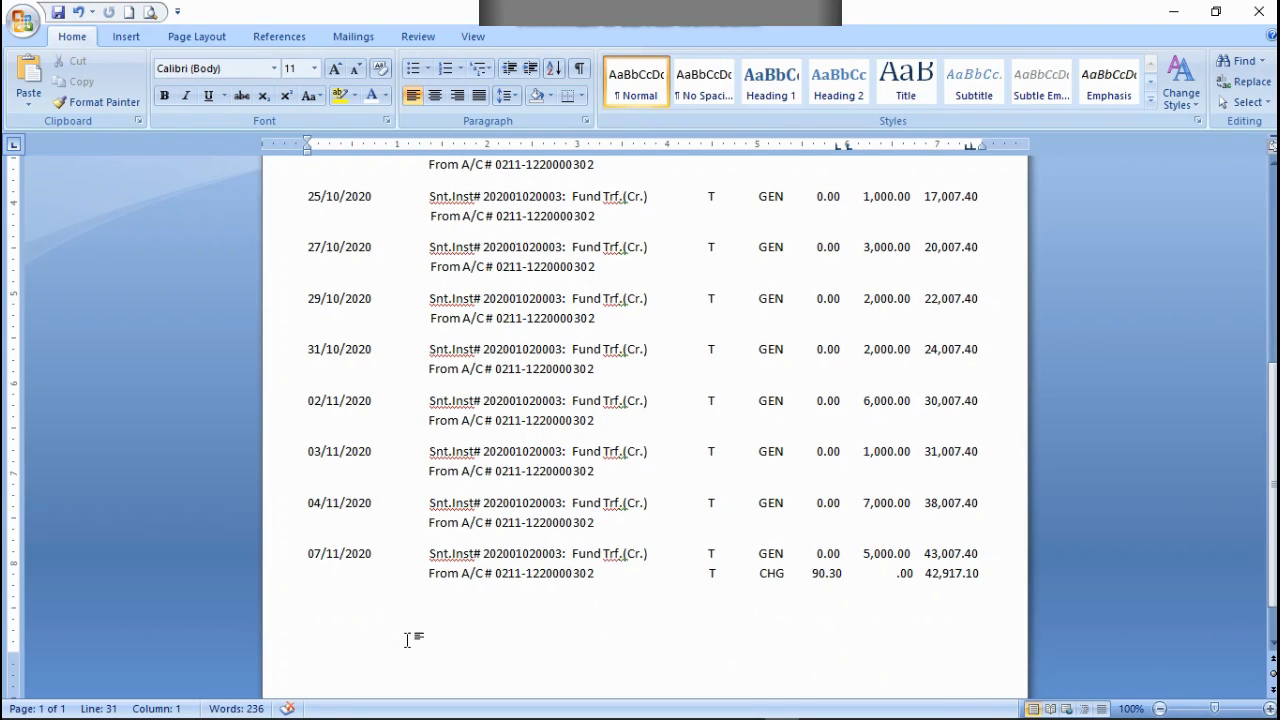
{"action": "key", "text": "ctrl+v"}
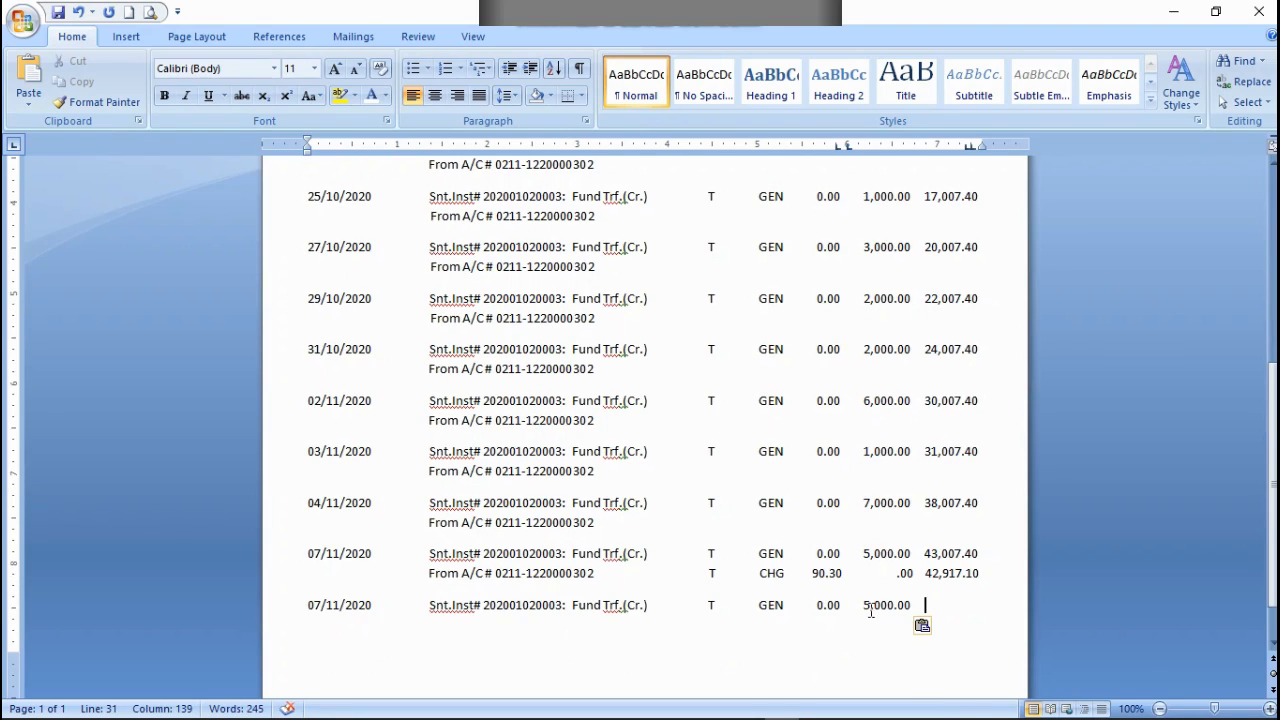
{"action": "left_click", "coordinate": [870, 607]}
{"action": "left_click", "coordinate": [865, 605]}
{"action": "key", "text": "Delete"}
{"action": "type", "text": "2"}
{"action": "key", "text": "Right"}
{"action": "key", "text": "Right"}
{"action": "key", "text": "Right"}
{"action": "key", "text": "Right"}
{"action": "key", "text": "Right"}
{"action": "key", "text": "Right"}
Step: Enter a balance of 44,917.10 after the 2,000.00 credit in the last row, aligned with the balances above
{"action": "type", "text": "0.00 2,000.00 44,917.10"}
{"action": "key", "text": "BackSpace"}
{"action": "key", "text": "Right"}
{"action": "key", "text": "Right"}
{"action": "key", "text": "Right"}
{"action": "key", "text": "Right"}
Step: Copy the From A/C # line of the 04/11/2020 entry below the second 07/11/2020 row
{"action": "left_click_drag", "start_coordinate": [608, 580], "coordinate": [252, 578]}
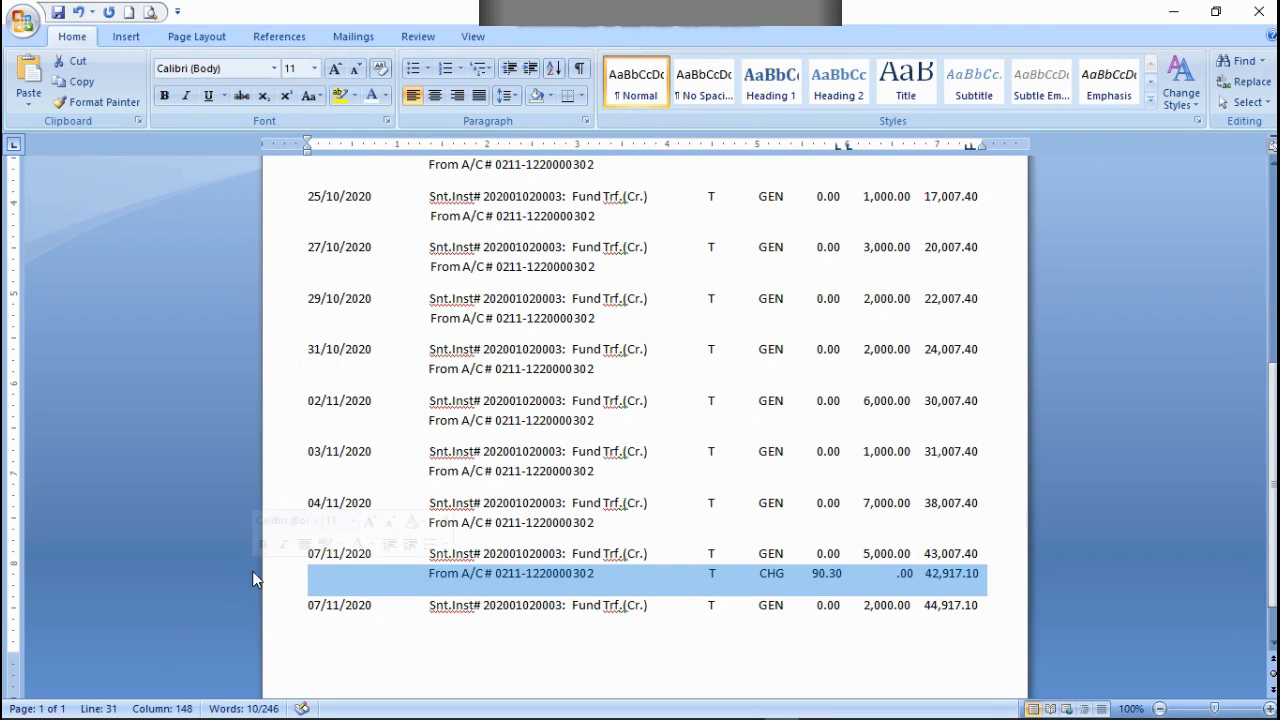
{"action": "left_click", "coordinate": [604, 571]}
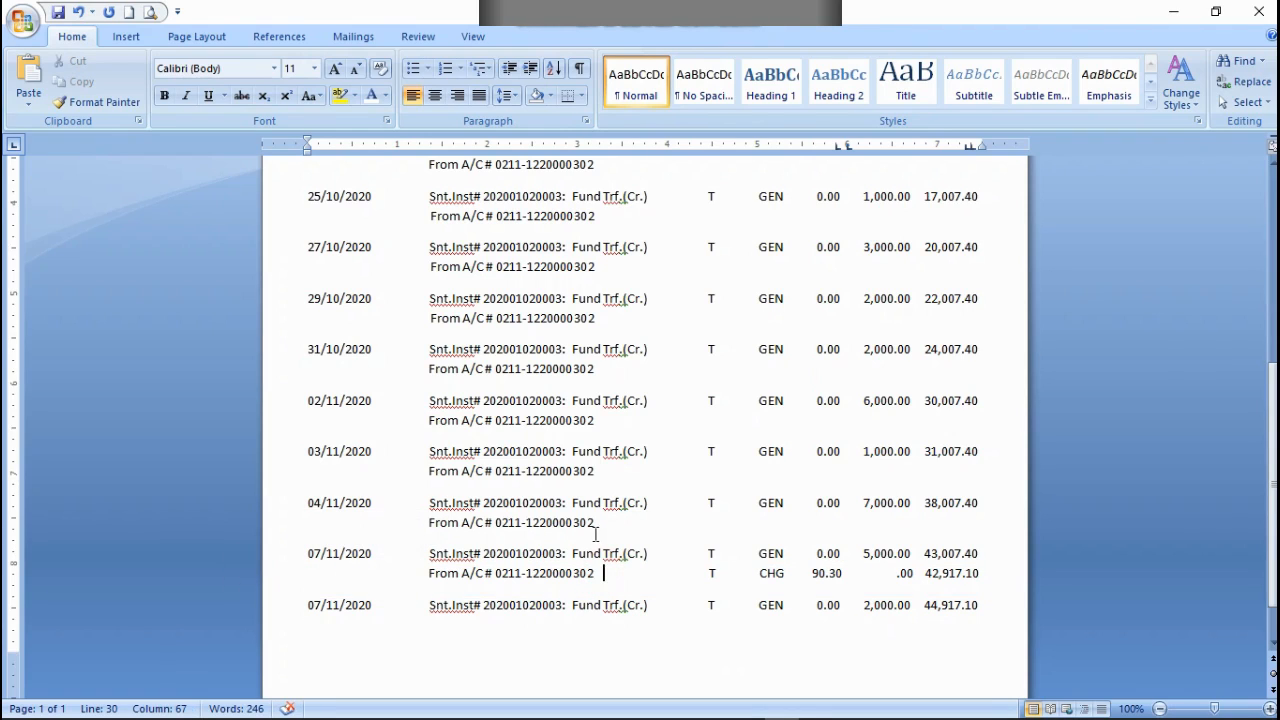
{"action": "left_click_drag", "start_coordinate": [601, 529], "coordinate": [329, 523]}
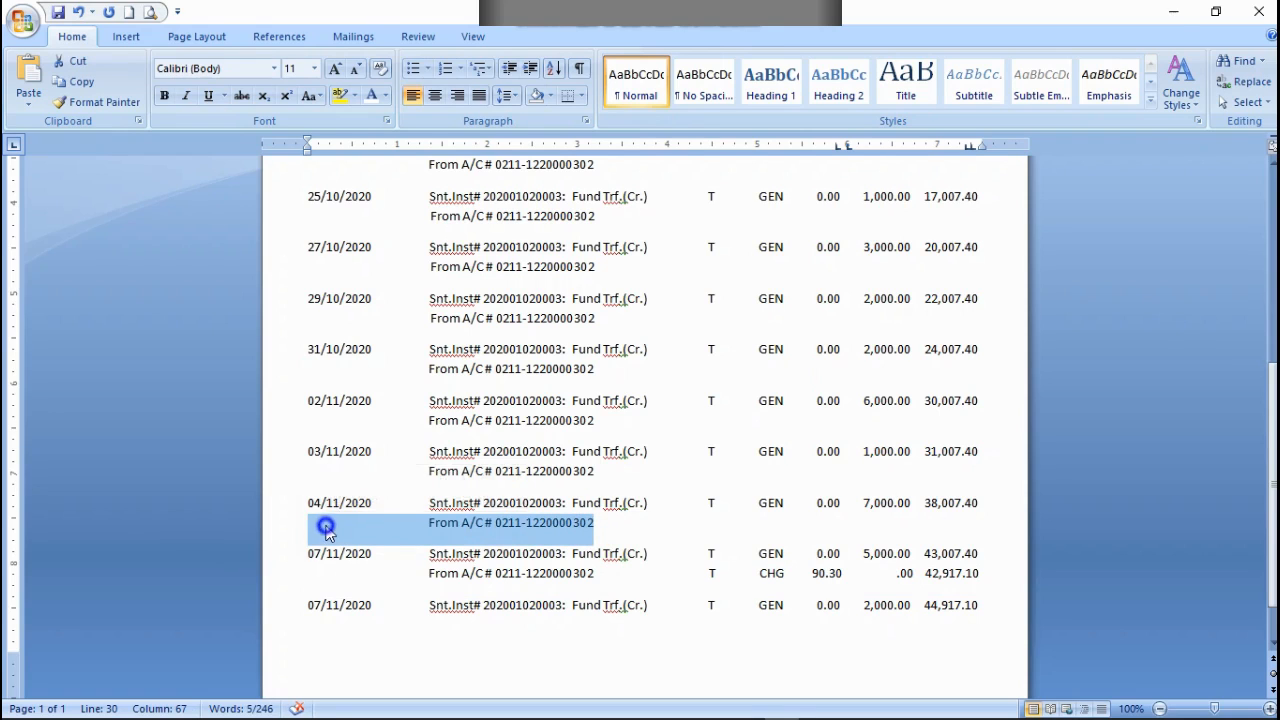
{"action": "right_click", "coordinate": [323, 523]}
{"action": "left_click", "coordinate": [368, 301]}
{"action": "left_click", "coordinate": [979, 602]}
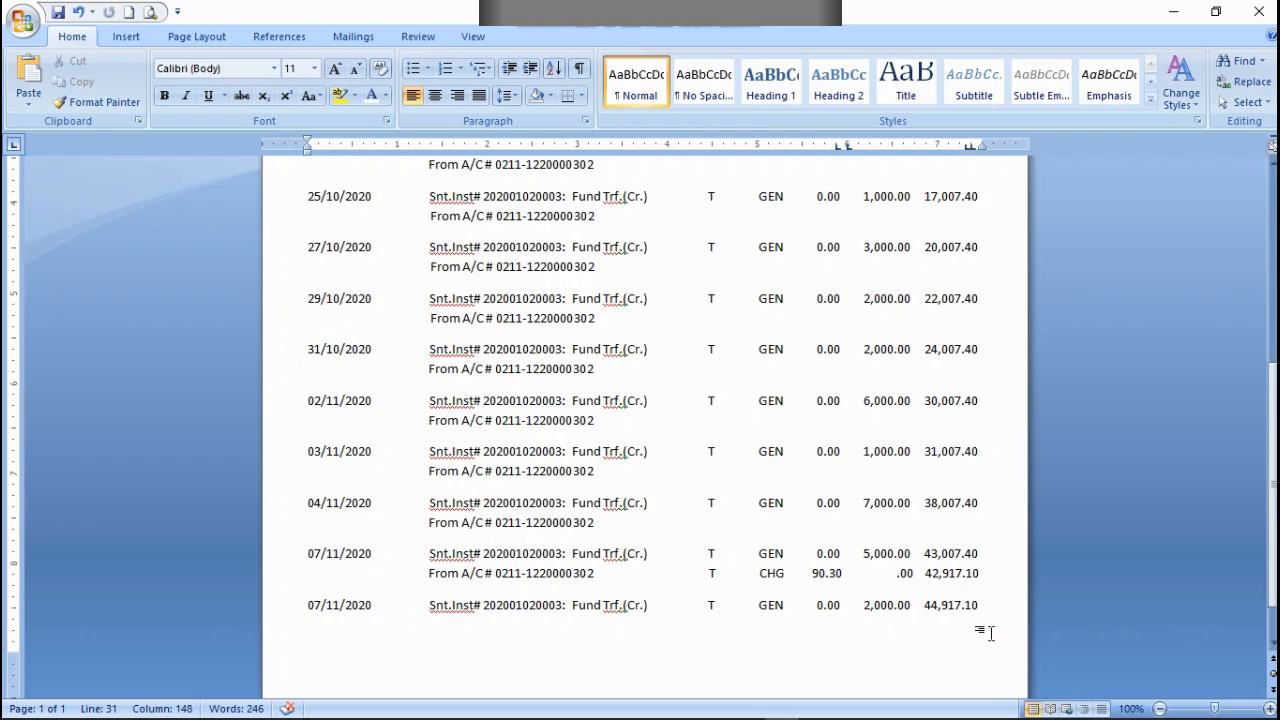
{"action": "key", "text": "ctrl+v"}
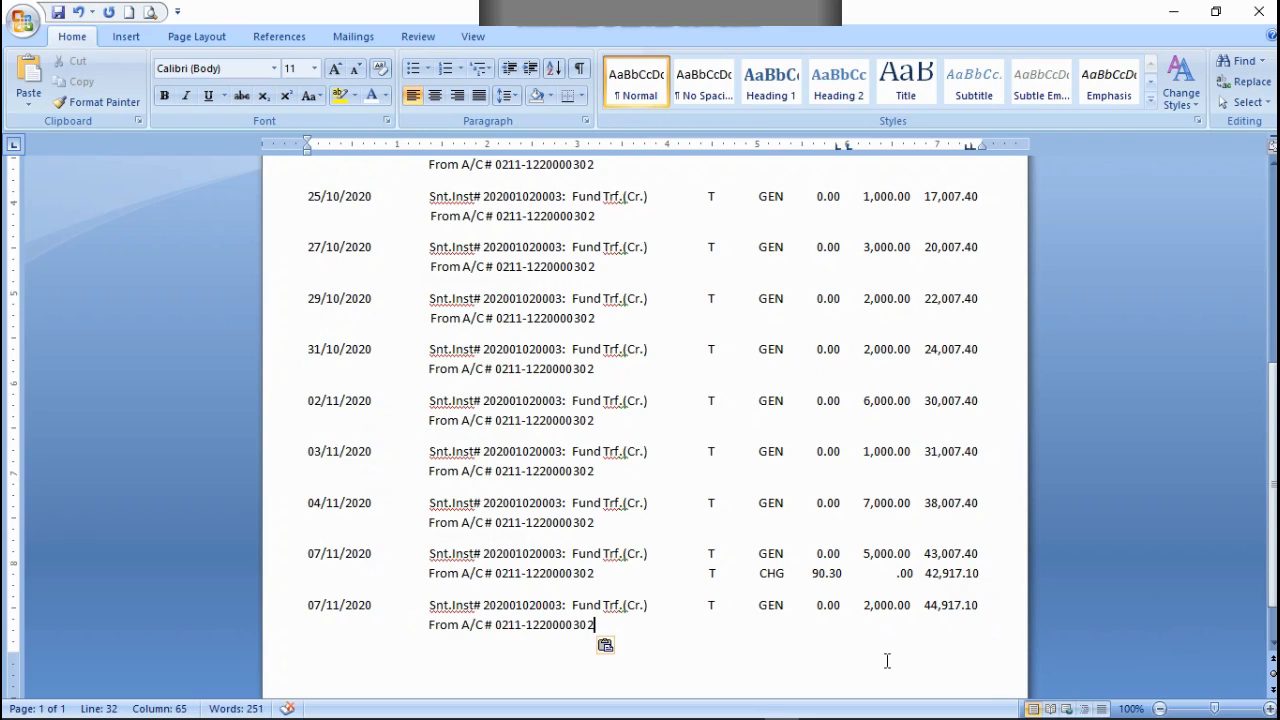
Step: Set the date of the last row, with the 2,000.00 credit, to 08/11/2020
{"action": "left_click", "coordinate": [316, 604]}
{"action": "key", "text": "BackSpace"}
{"action": "type", "text": "8"}
Step: Insert a page break after the 08/11/2020 entry and start the 12/11/2020 fund transfer row on the new page
{"action": "key", "text": "ctrl+End"}
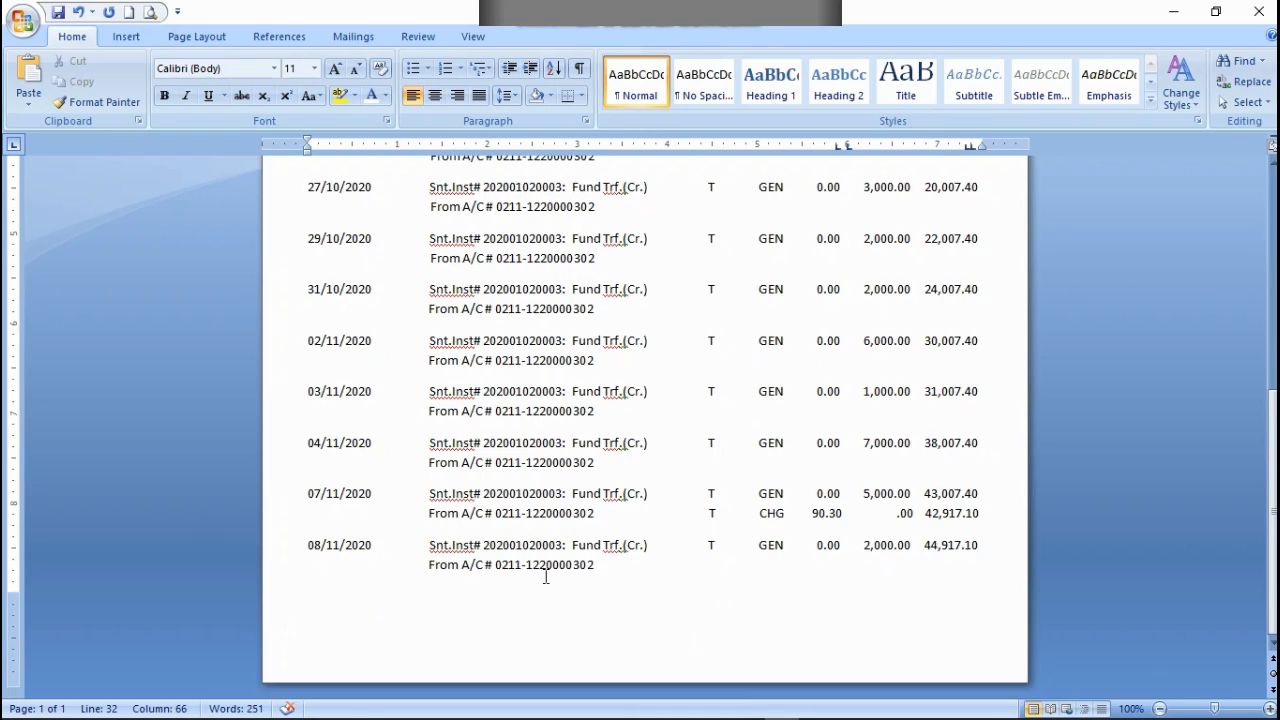
{"action": "key", "text": "ctrl+Return"}
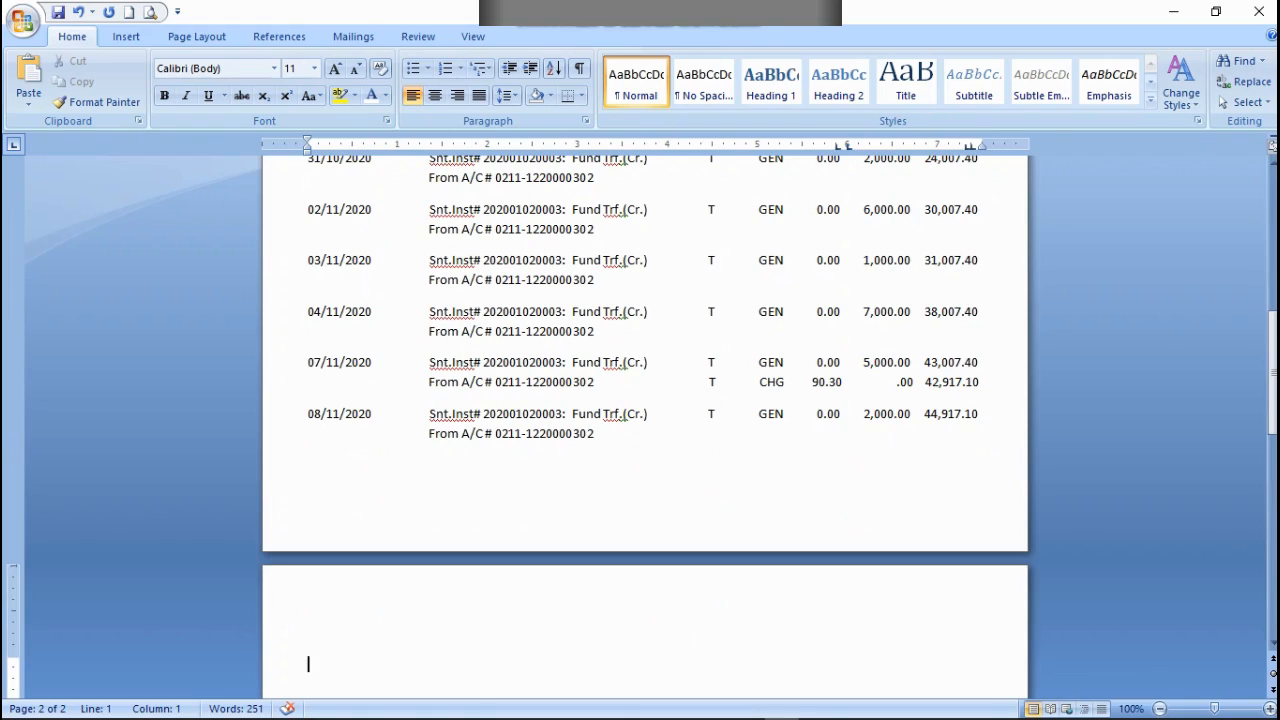
{"action": "type", "text": "12/11/202"}
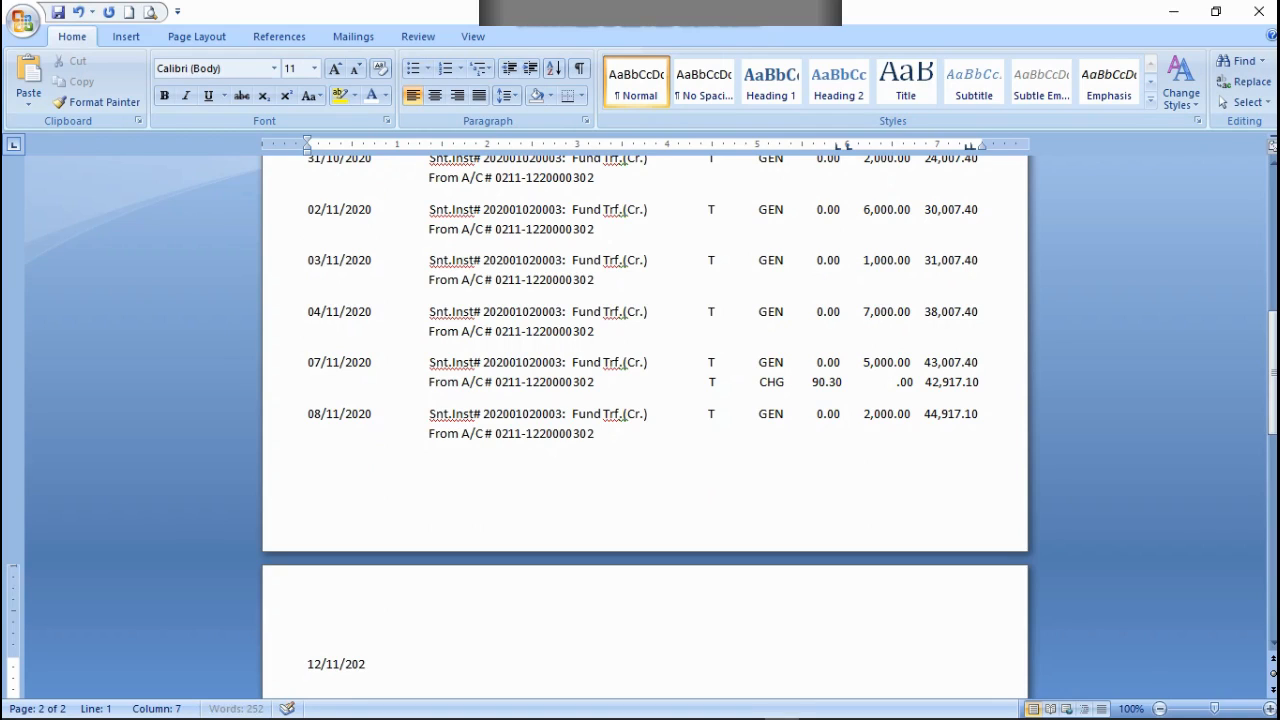
{"action": "type", "text": "08"}
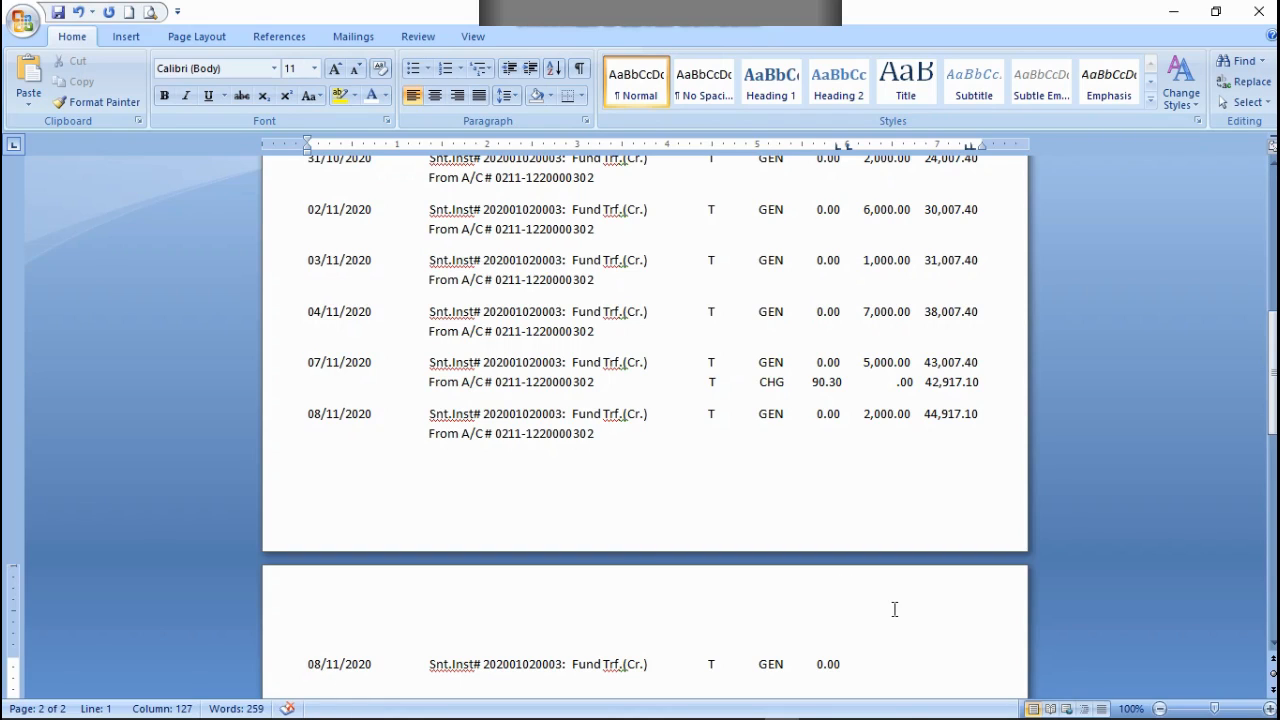
Step: Enter a credit of 2,000.00 and a balance of 46,917.10 in the row on the second page
{"action": "type", "text": "2,000.00   46,"}
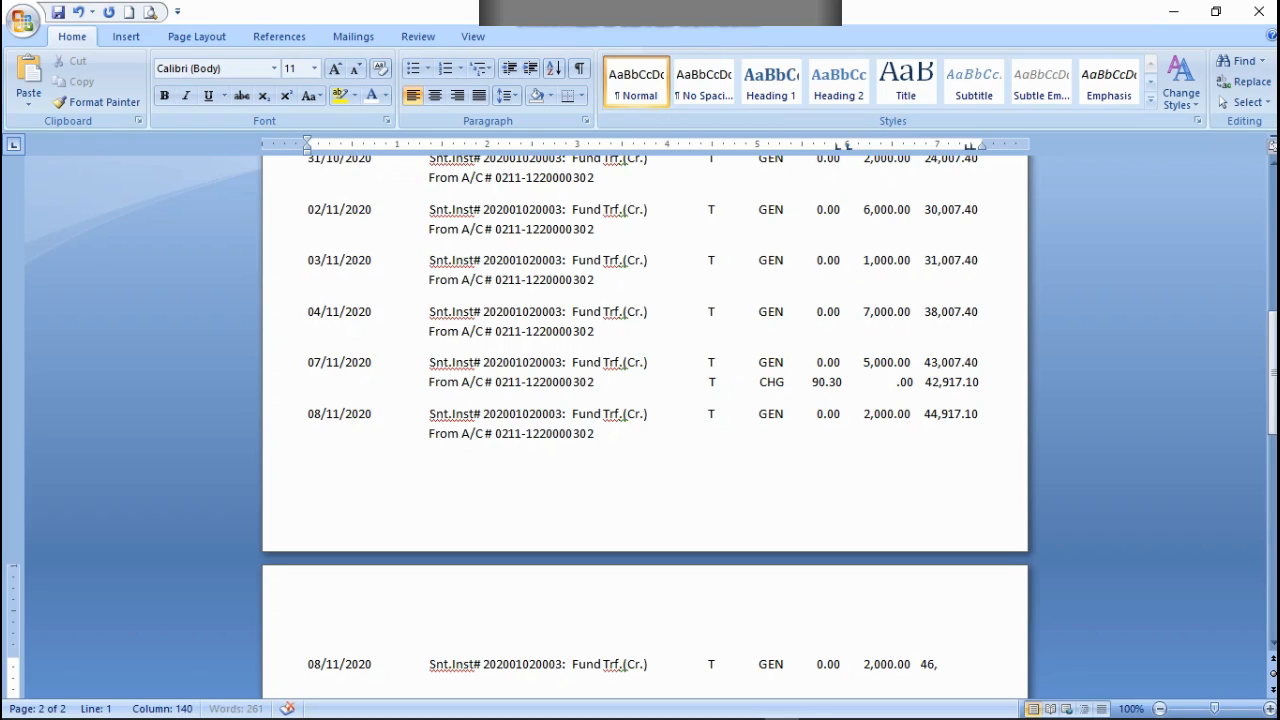
{"action": "type", "text": "917.10"}
Step: Copy the From A/C # line of the first page's 08/11/2020 entry below the row on the second page
{"action": "scroll", "coordinate": [638, 200], "scroll_direction": "down", "scroll_amount": 3}
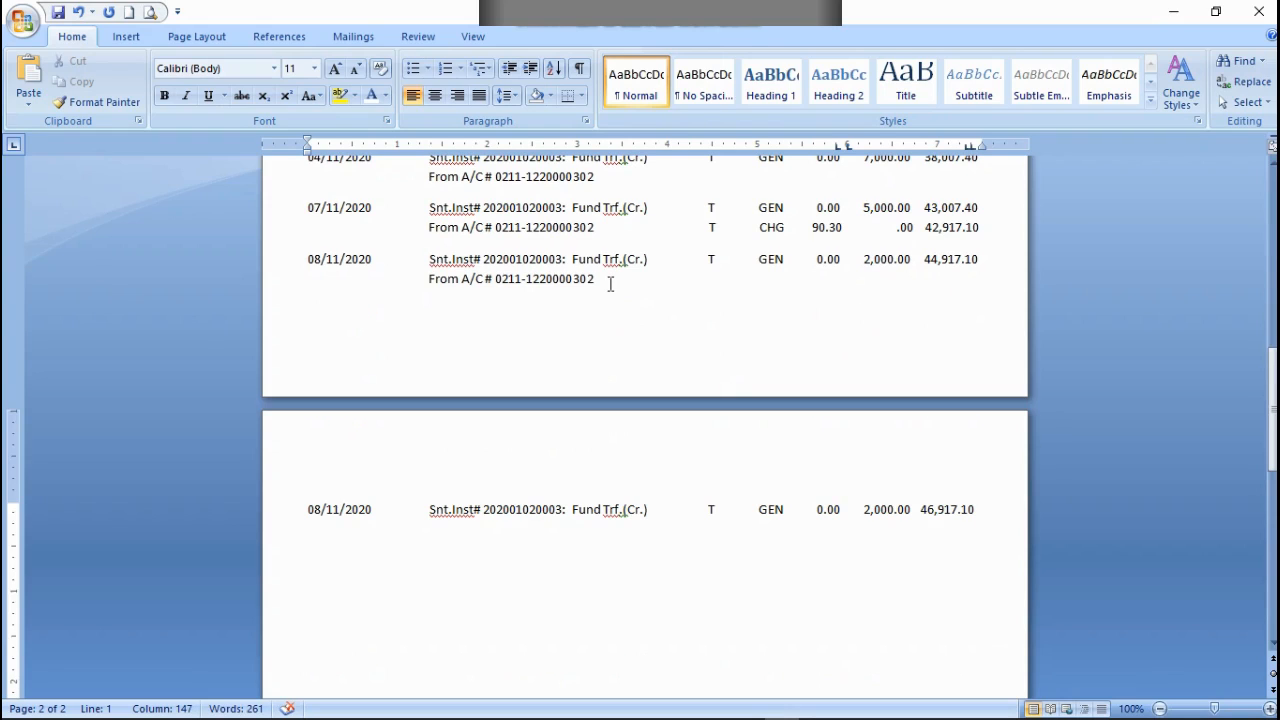
{"action": "left_click_drag", "start_coordinate": [610, 284], "coordinate": [338, 288]}
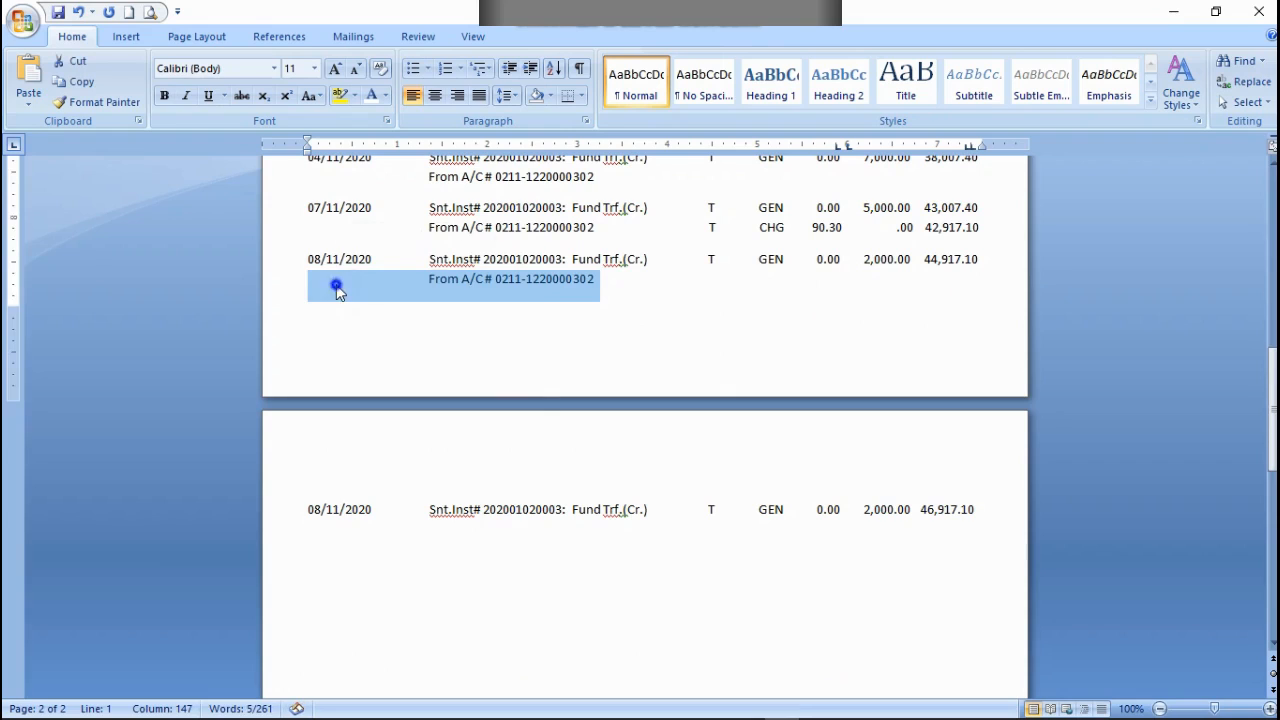
{"action": "right_click", "coordinate": [337, 289]}
{"action": "left_click", "coordinate": [380, 319]}
{"action": "left_click", "coordinate": [975, 509]}
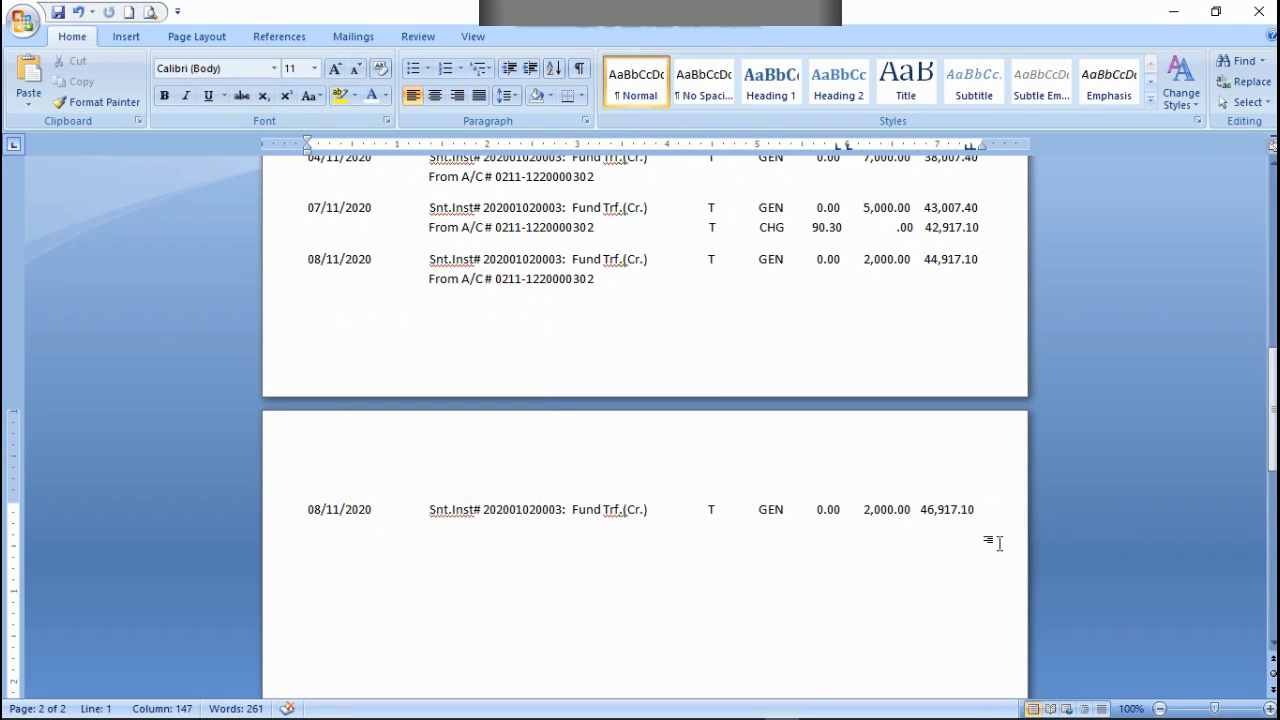
{"action": "key", "text": "ctrl+v"}
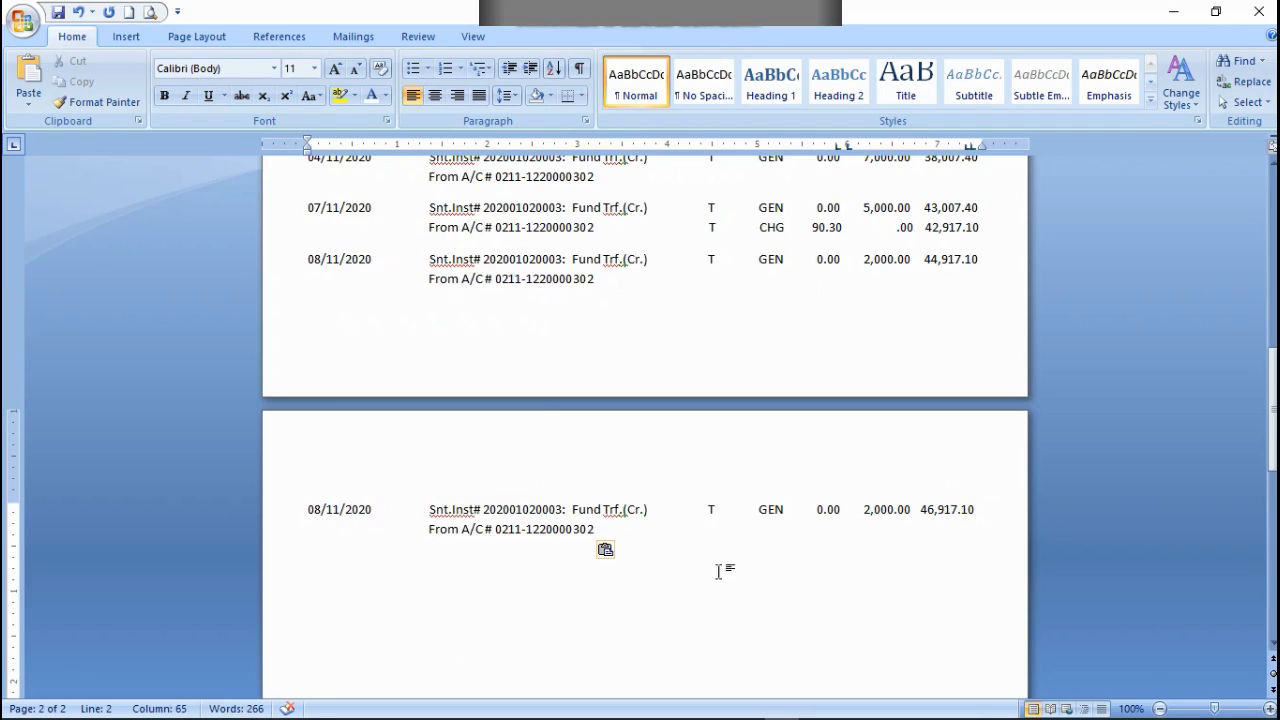
Step: Change the date of the second page's first row to 12/11/2020
{"action": "left_click", "coordinate": [318, 512]}
{"action": "key", "text": "BackSpace"}
{"action": "key", "text": "BackSpace"}
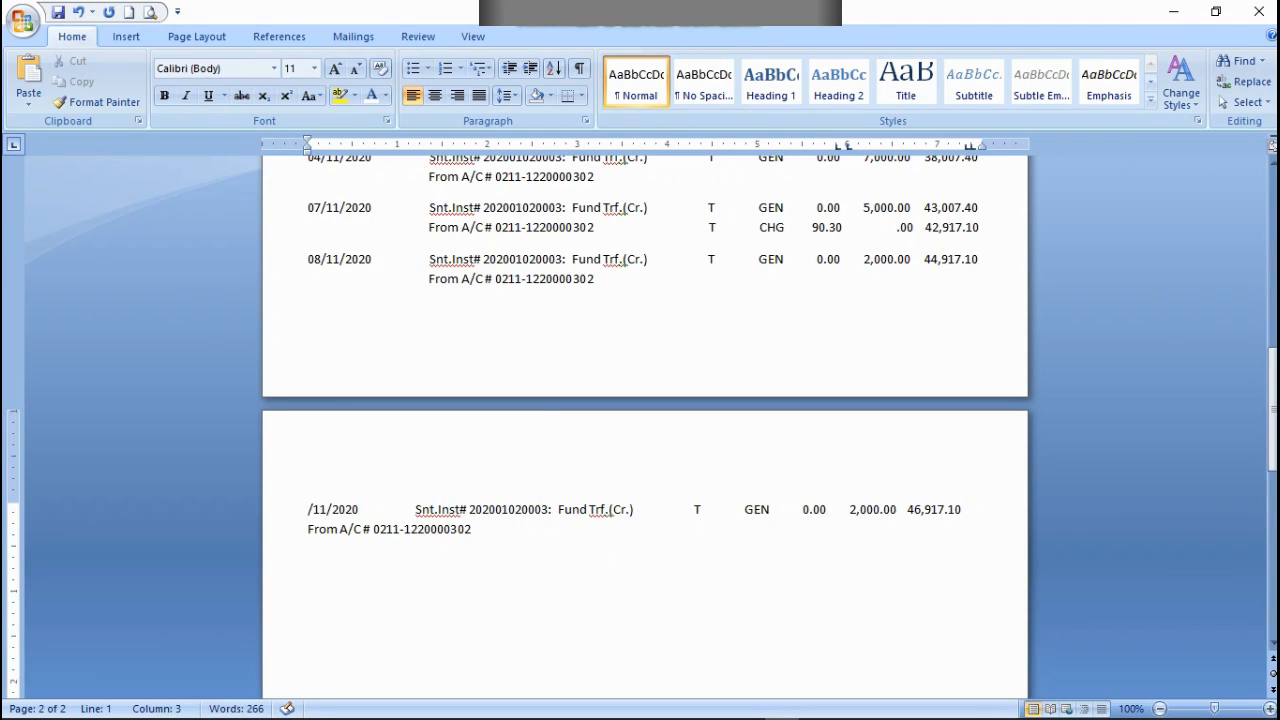
{"action": "type", "text": "12"}
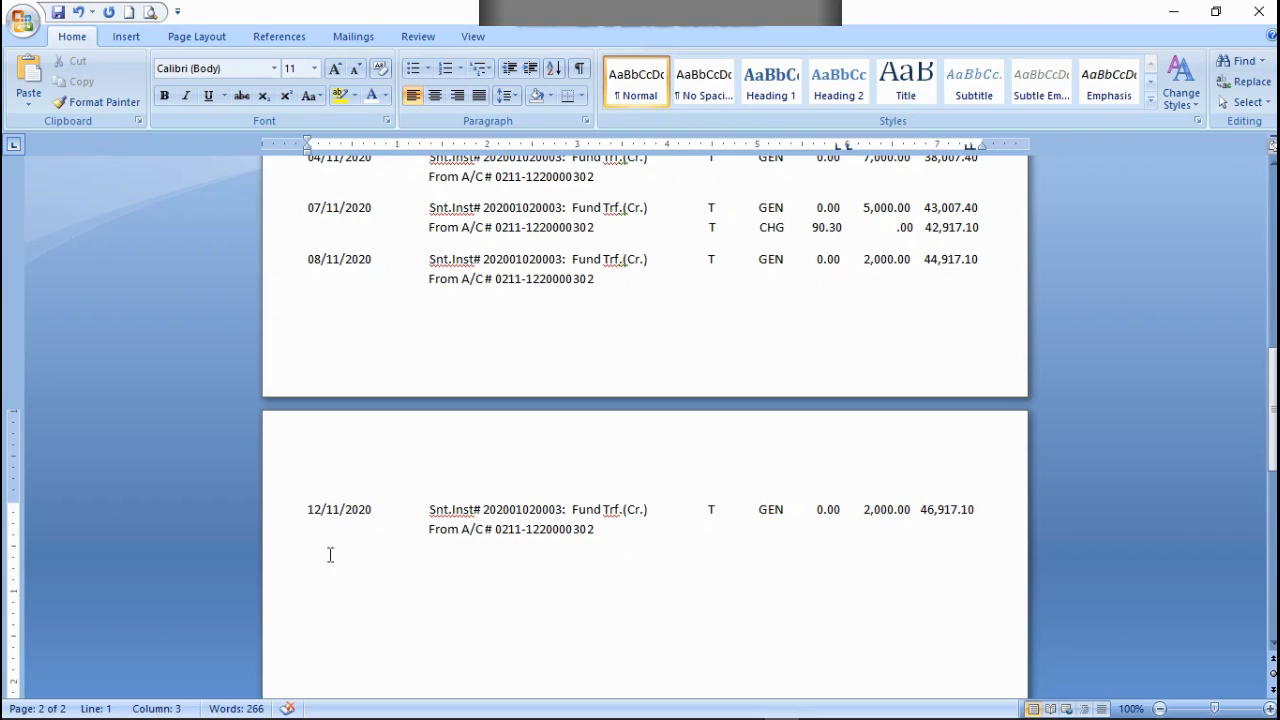
Step: Start a row below the 12/11/2020 entry with the pasted narration, transaction type and debit part, and date it 15/11/2020
{"action": "left_click", "coordinate": [617, 535]}
{"action": "key", "text": "Return"}
{"action": "key", "text": "ctrl+v"}
{"action": "left_click", "coordinate": [321, 557]}
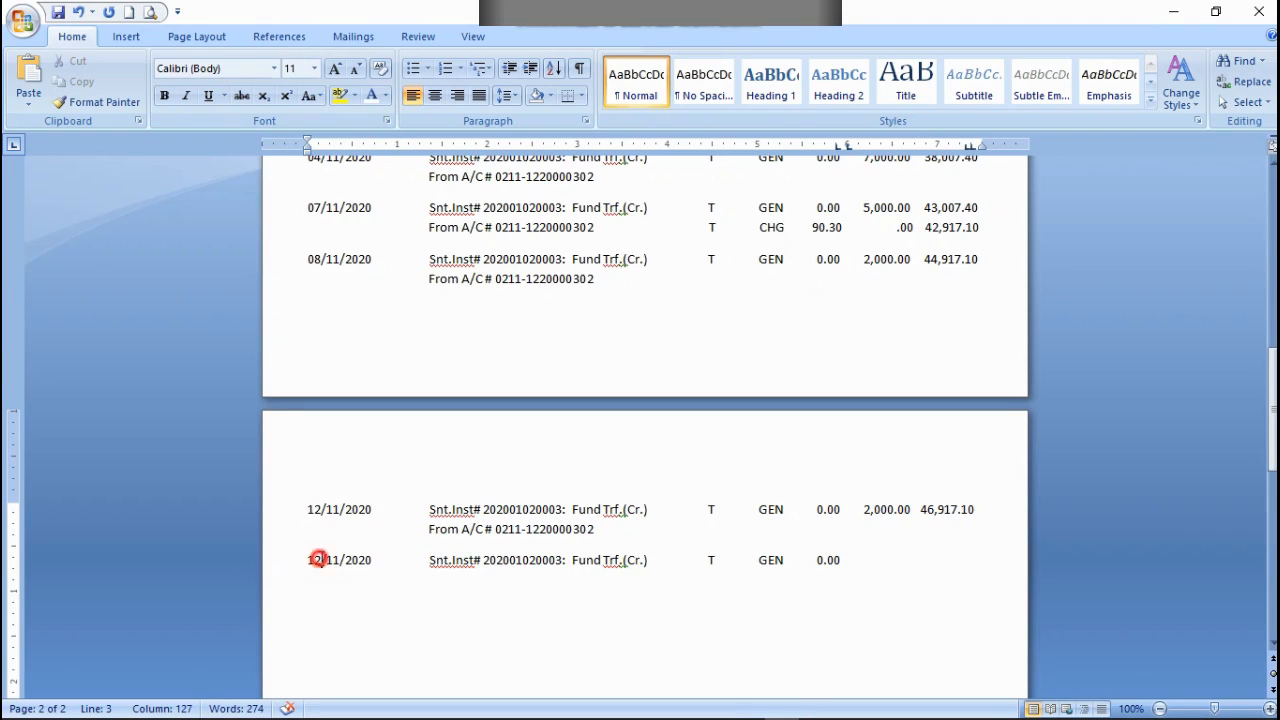
{"action": "key", "text": "BackSpace"}
{"action": "type", "text": "5"}
Step: Enter a credit of 3,000.00 and a balance of 49,917.10 in the 15/11/2020 row
{"action": "key", "text": "End"}
{"action": "type", "text": "3,000.00 4917"}
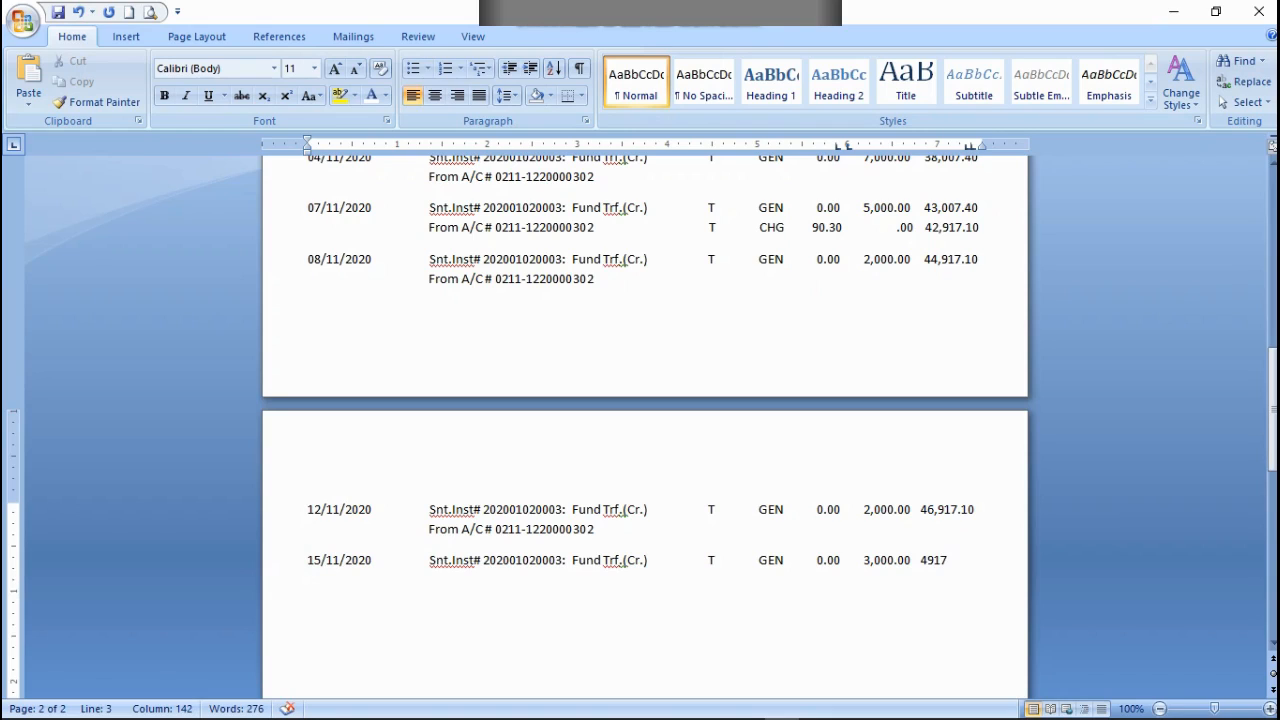
{"action": "type", "text": ".10"}
{"action": "key", "text": "Left"}
{"action": "key", "text": "Left"}
{"action": "key", "text": "Left"}
{"action": "key", "text": "Left"}
{"action": "key", "text": "Left"}
{"action": "type", "text": ",9"}
Step: Copy the From A/C # line of the 12/11/2020 entry below the 15/11/2020 row
{"action": "left_click_drag", "start_coordinate": [598, 529], "coordinate": [352, 537]}
{"action": "right_click", "coordinate": [352, 537]}
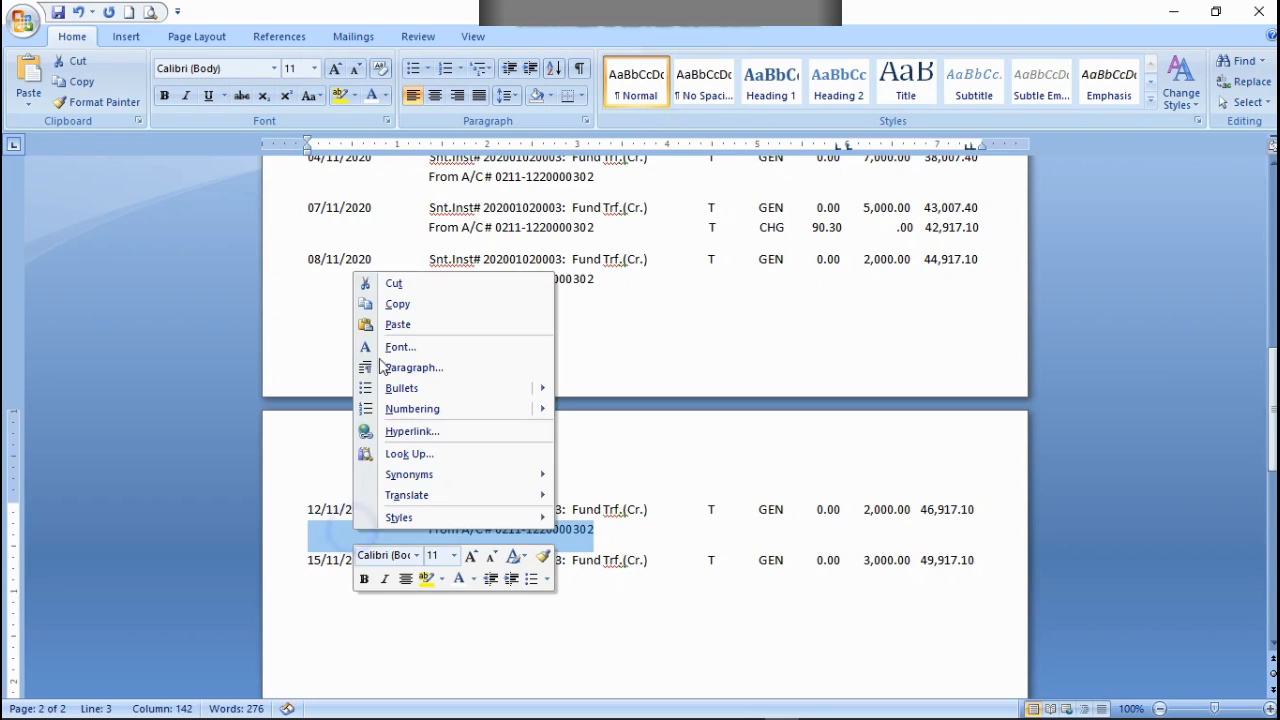
{"action": "left_click", "coordinate": [394, 303]}
{"action": "left_click", "coordinate": [975, 561]}
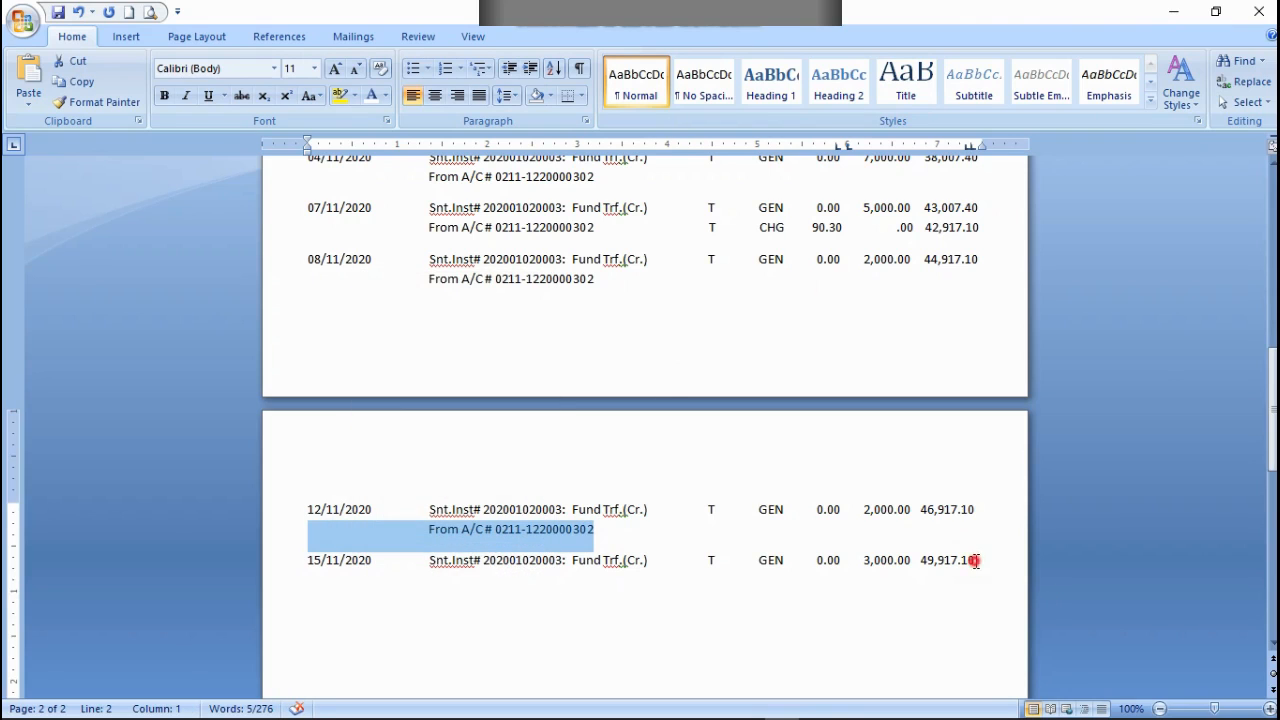
{"action": "key", "text": "ctrl+v"}
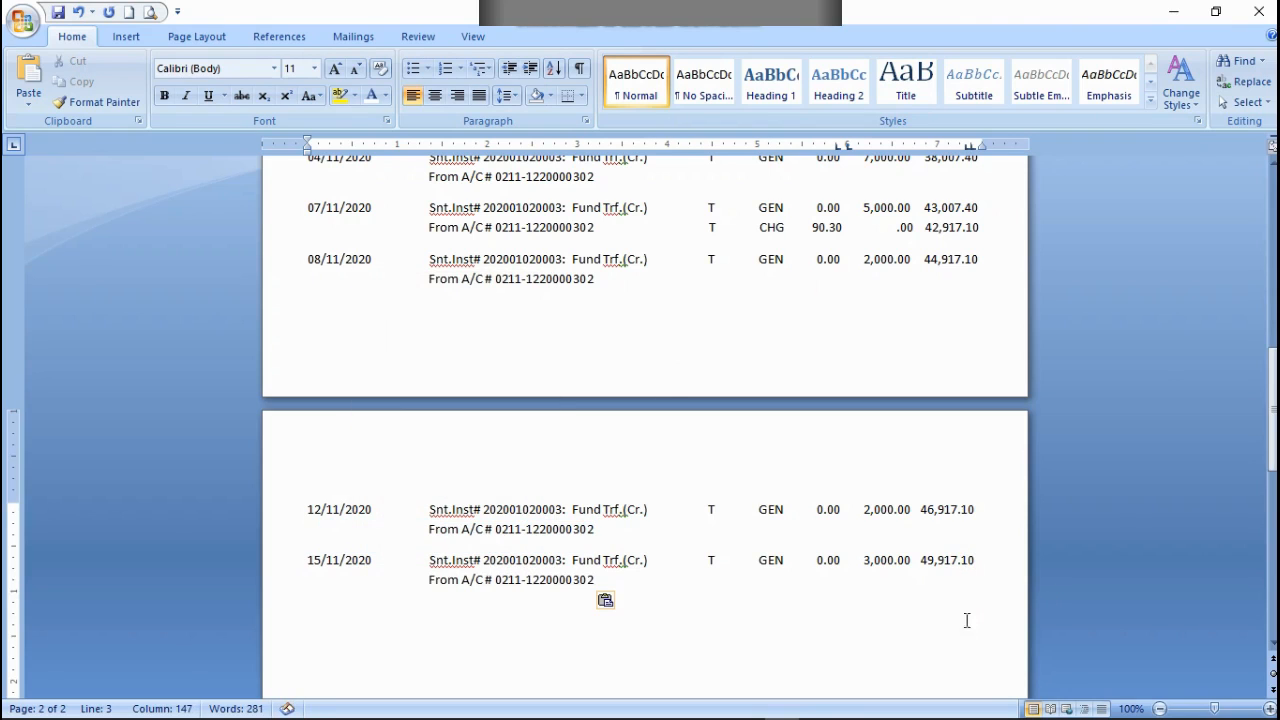
{"action": "left_click", "coordinate": [538, 646]}
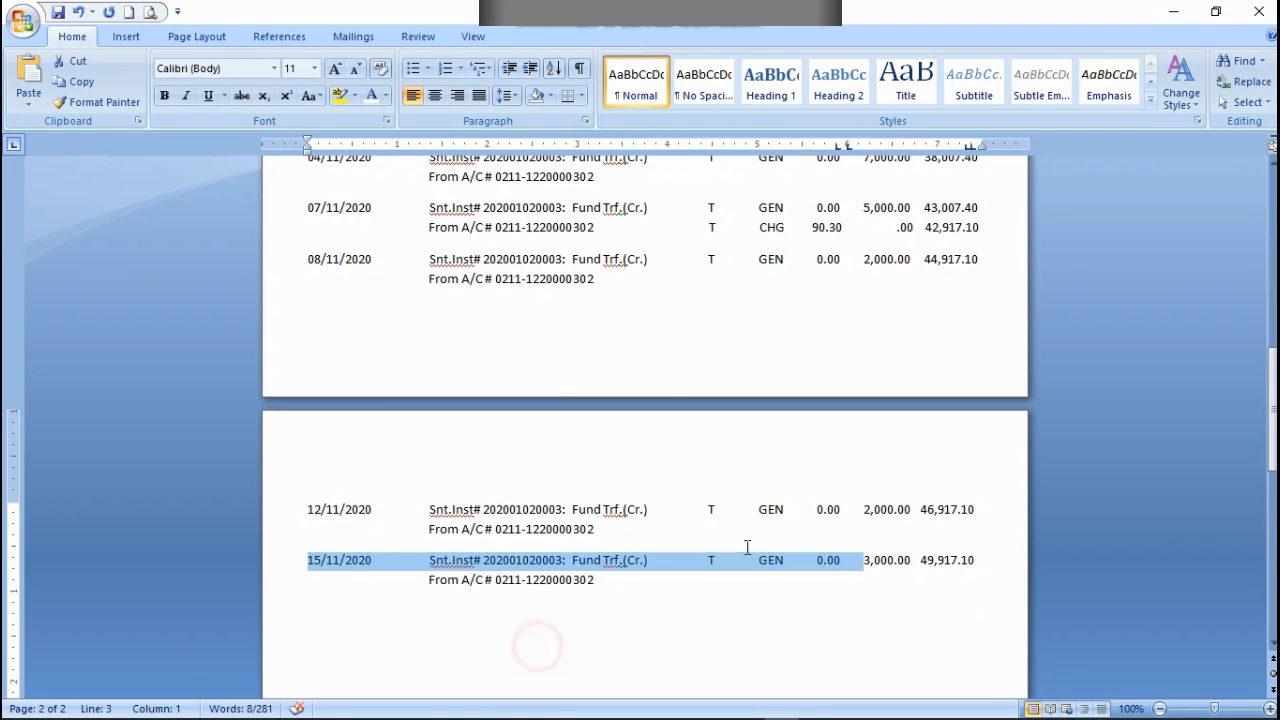
Step: Copy the 15/11/2020 row, from its date through its debit amount, below that entry's From A/C # line
{"action": "right_click", "coordinate": [845, 561]}
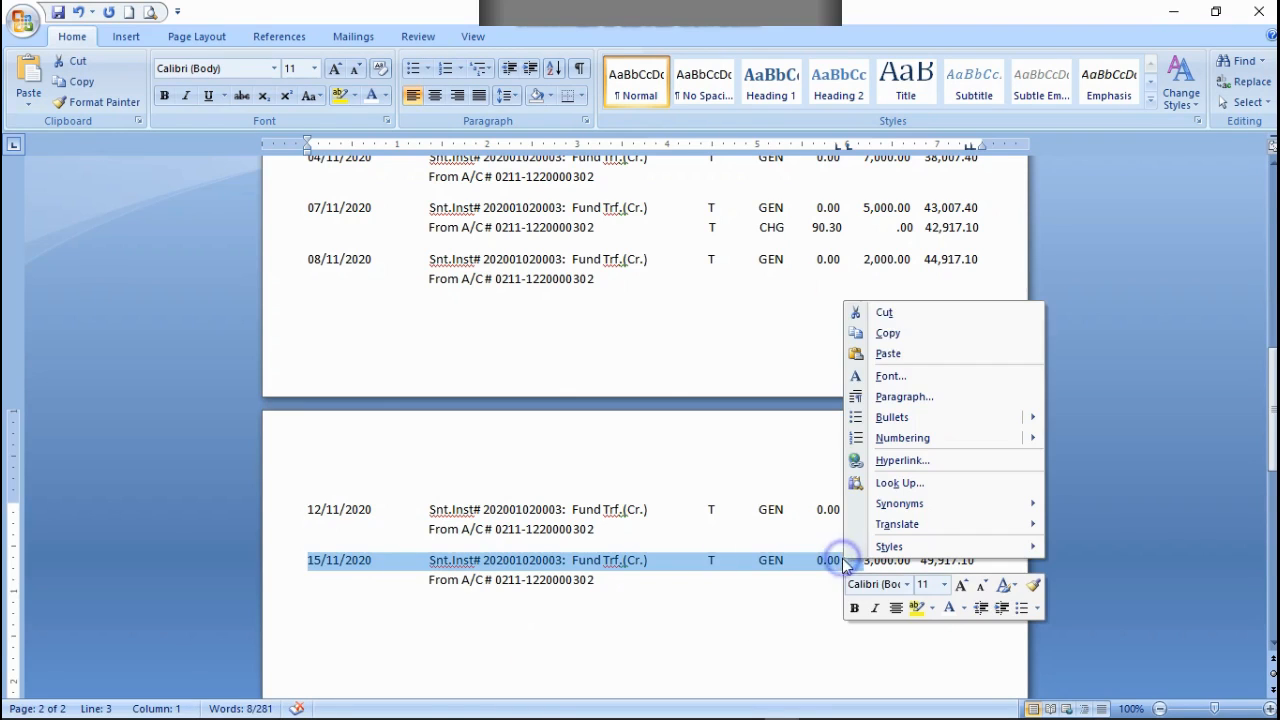
{"action": "left_click", "coordinate": [887, 333]}
{"action": "left_click", "coordinate": [306, 638]}
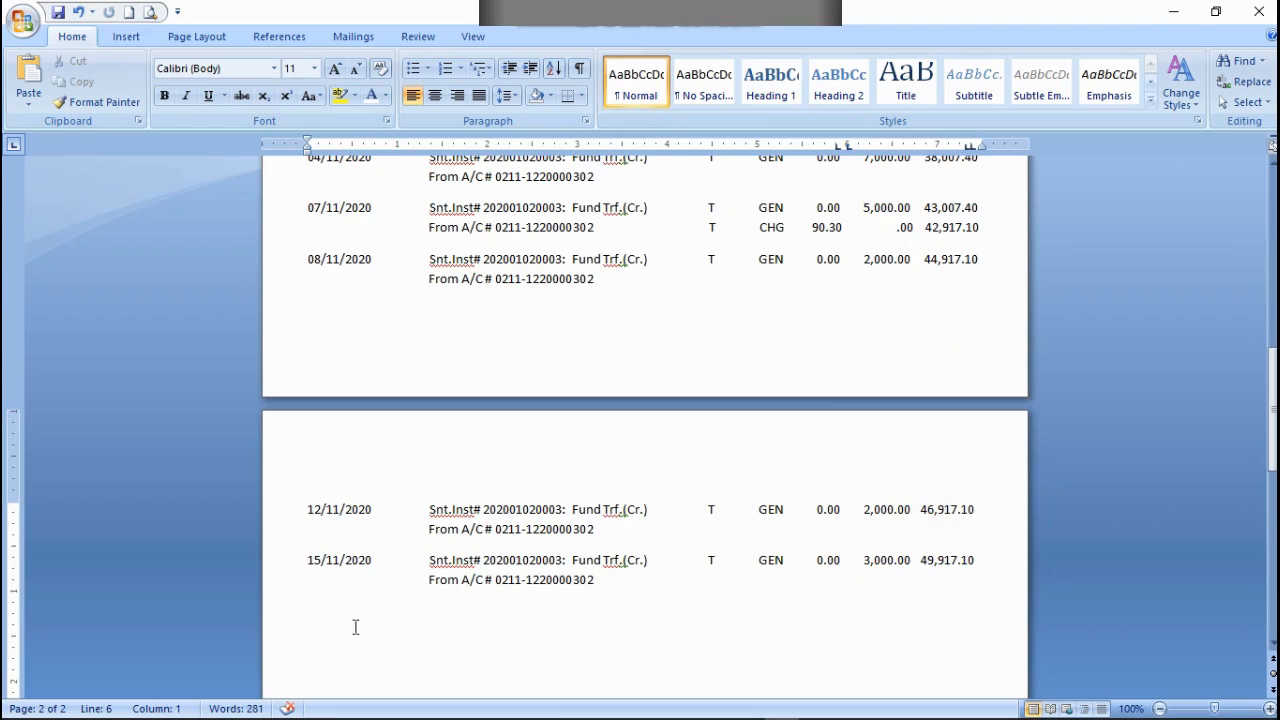
{"action": "left_click", "coordinate": [316, 611]}
{"action": "key", "text": "ctrl+v"}
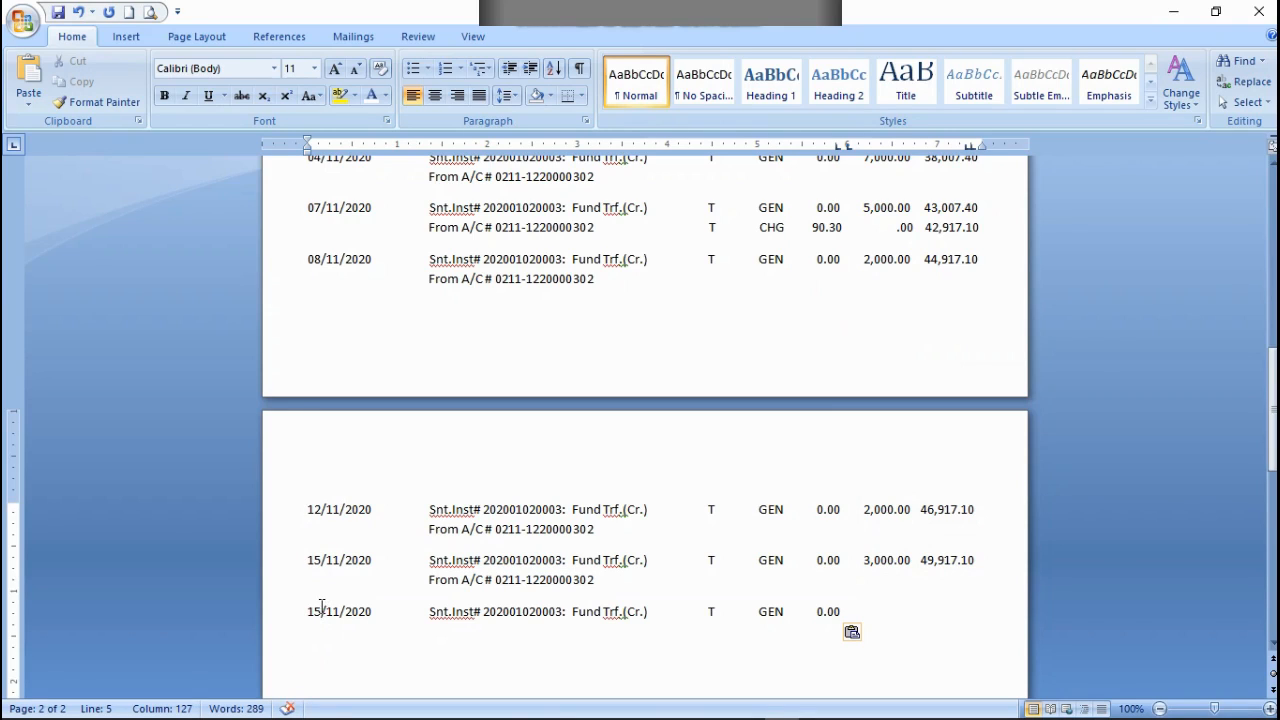
Step: Change the copied row's date to 21/11/2020 and check it against the current date in the system calendar
{"action": "left_click", "coordinate": [321, 608]}
{"action": "key", "text": "BackSpace"}
{"action": "key", "text": "BackSpace"}
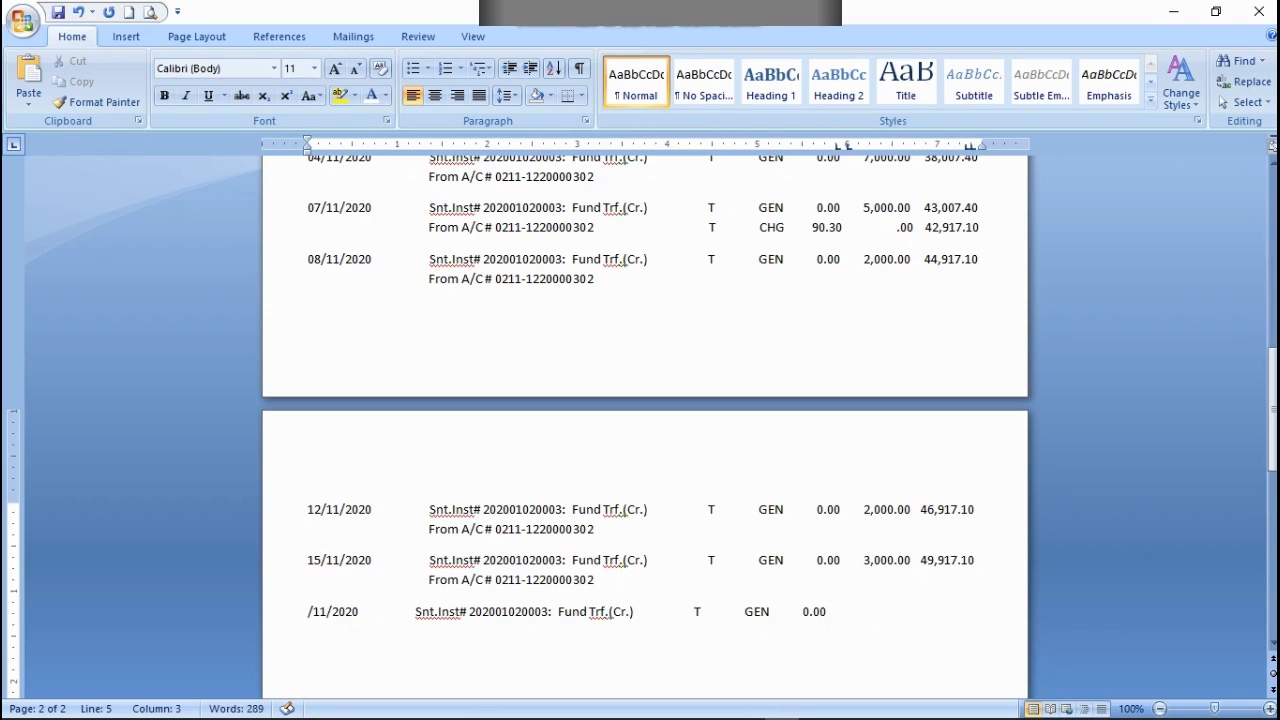
{"action": "type", "text": "21"}
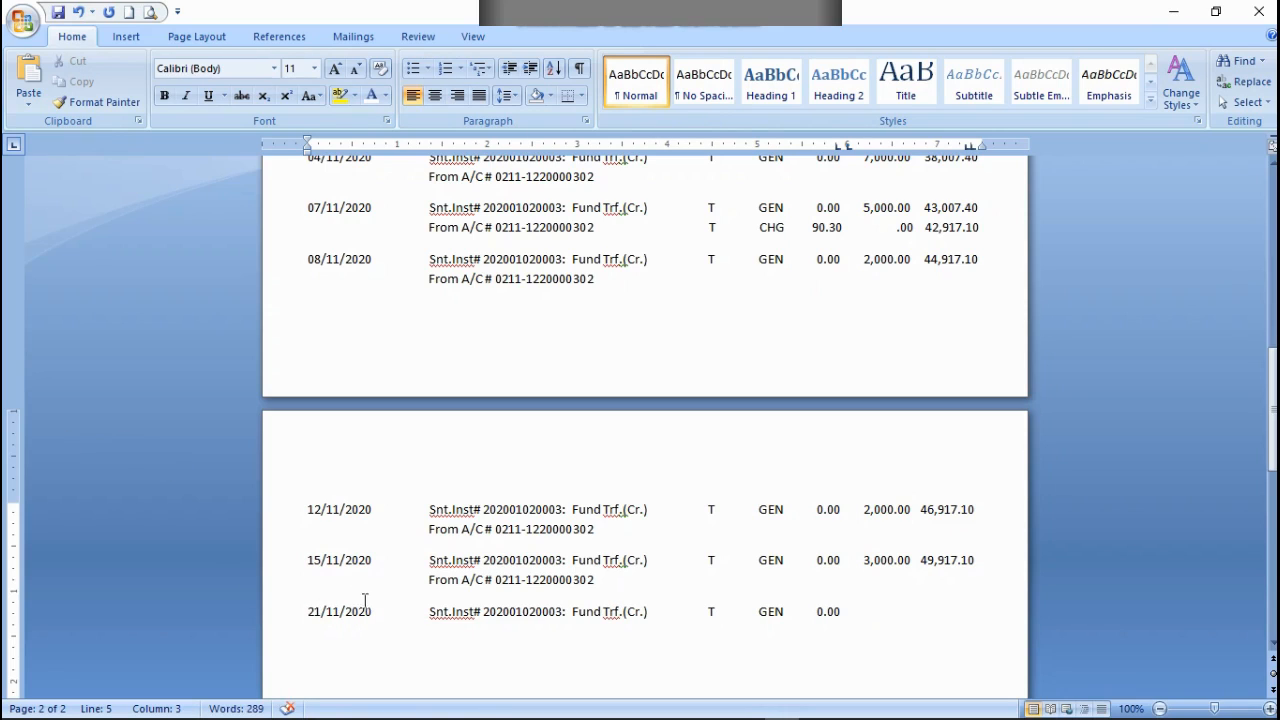
{"action": "mouse_move", "coordinate": [1250, 710]}
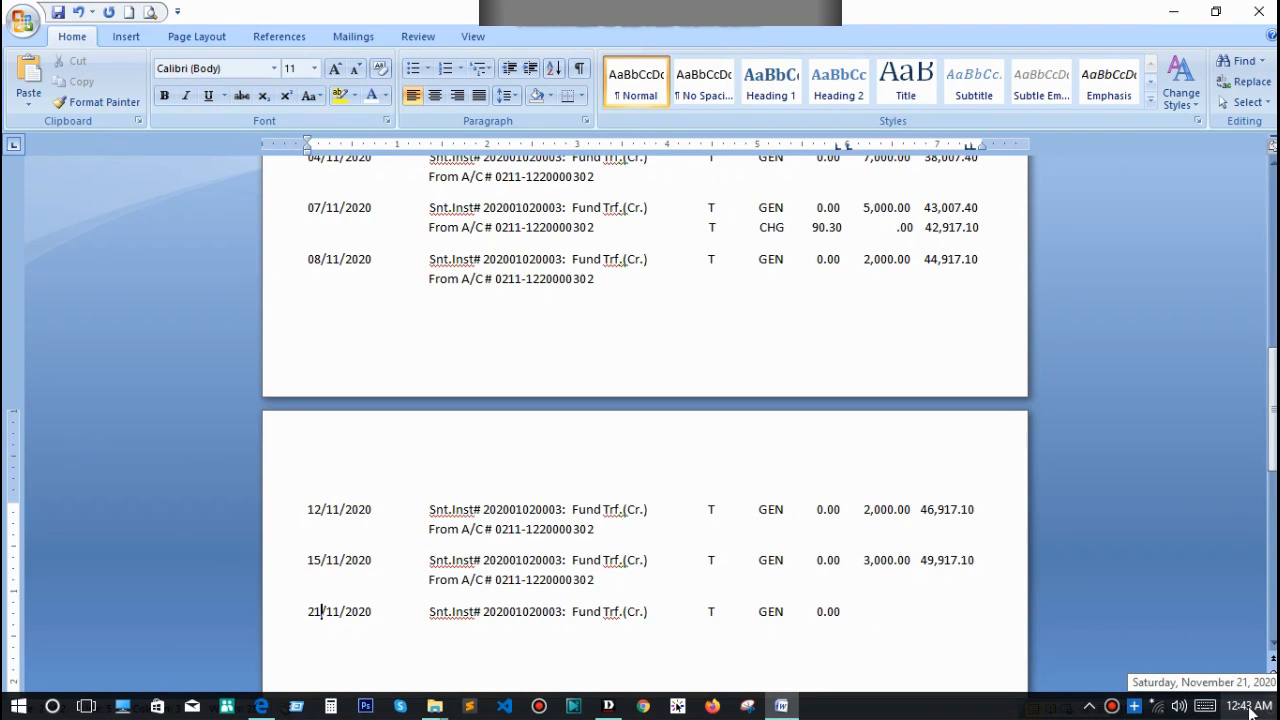
{"action": "left_click", "coordinate": [1250, 710]}
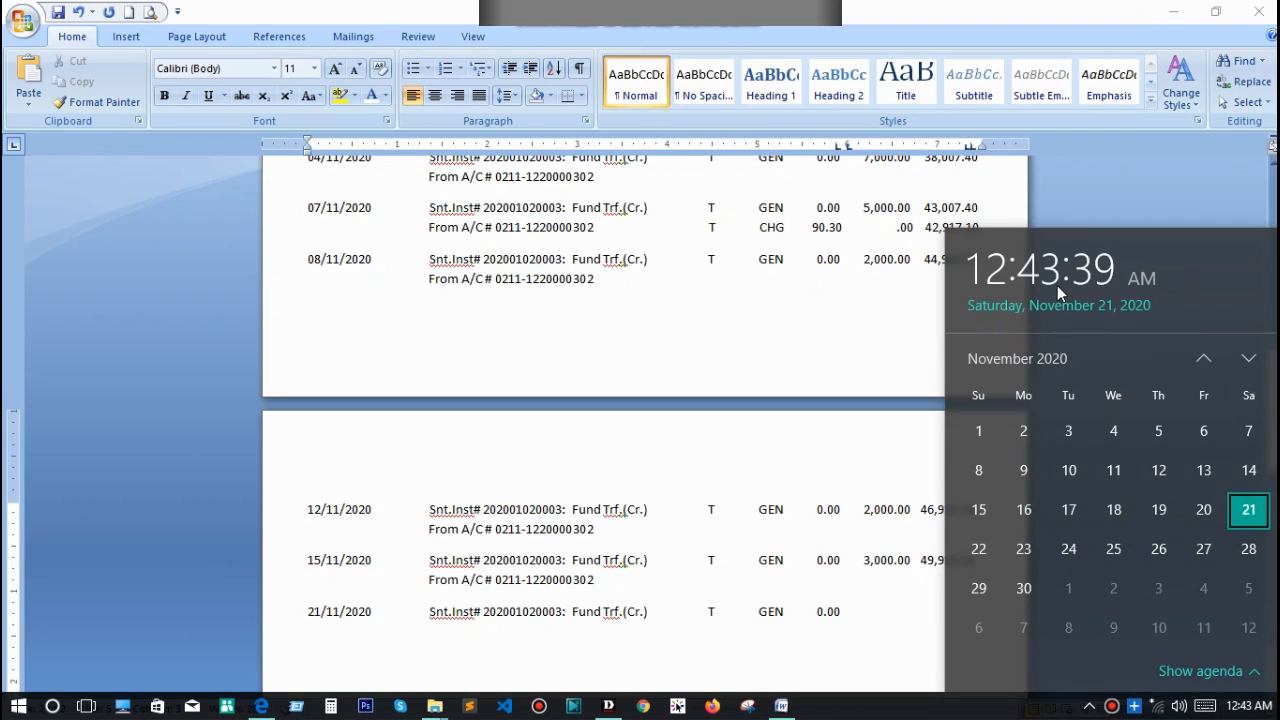
{"action": "left_click", "coordinate": [1265, 710]}
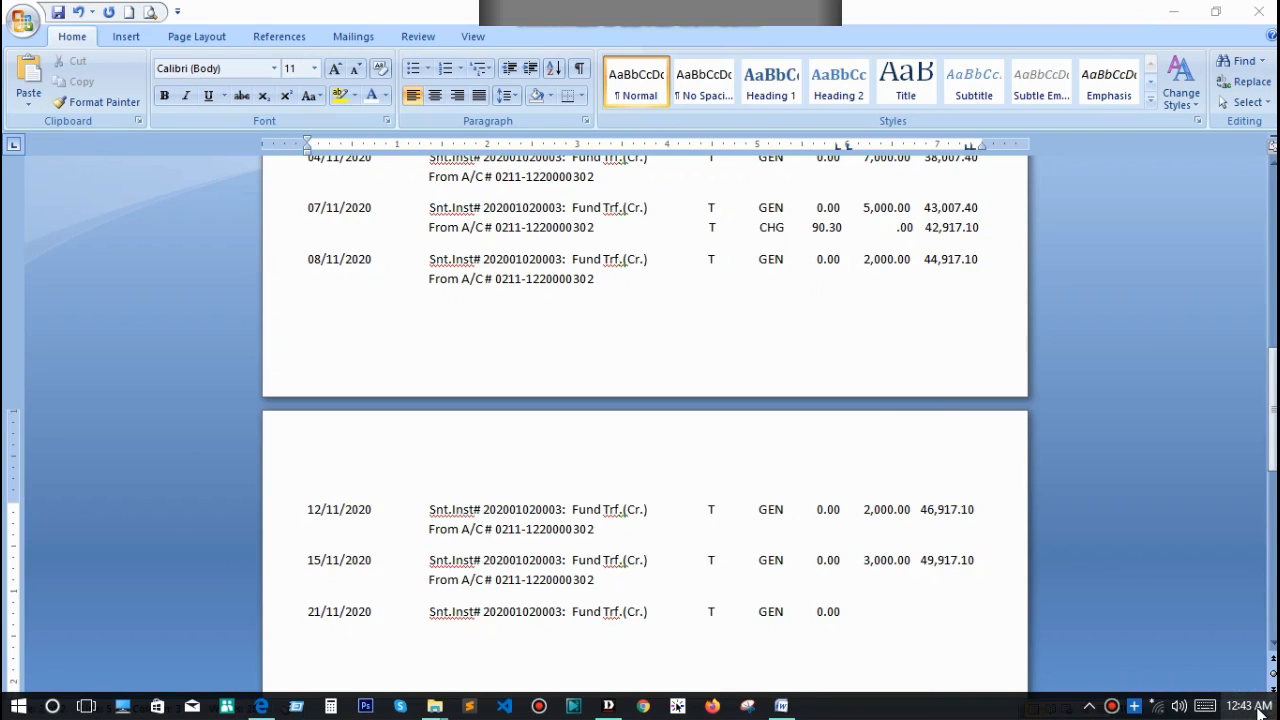
Step: Enter a credit of 1,000.00 and a balance of 50,917.10 in the 21/11/2020 row
{"action": "left_click", "coordinate": [705, 624]}
{"action": "type", "text": "1,"}
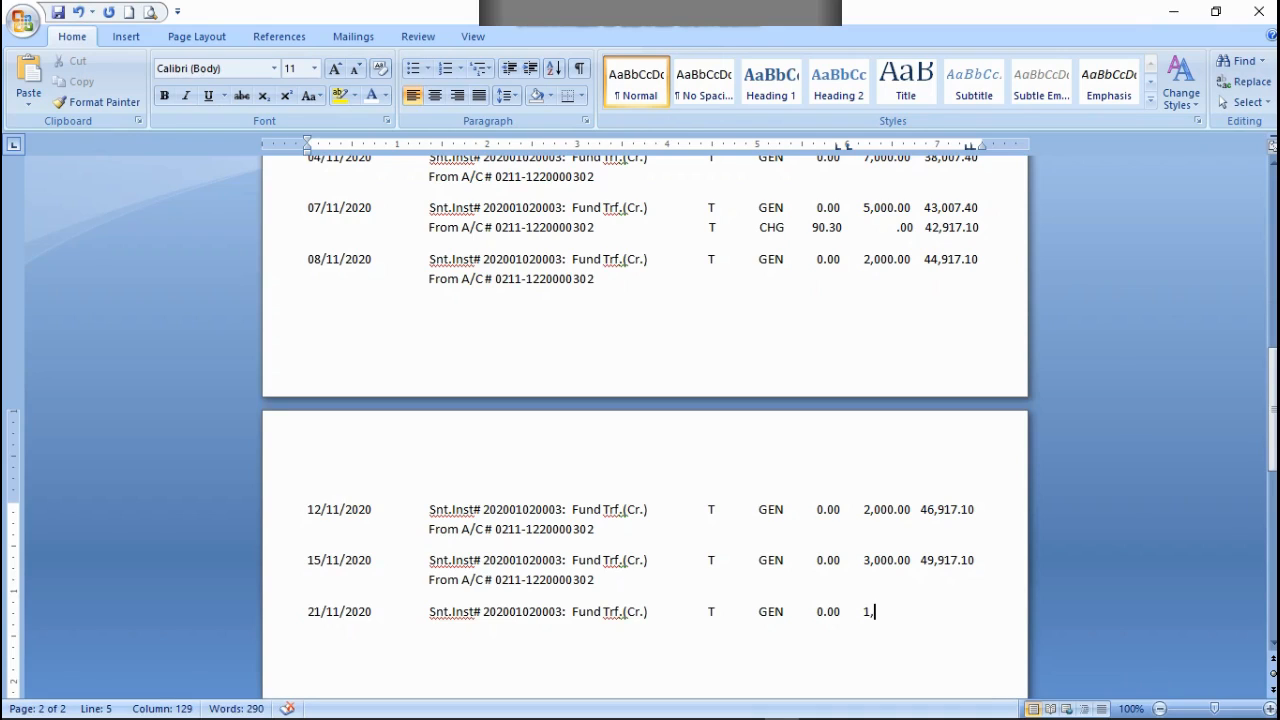
{"action": "type", "text": "000.00    50,917"}
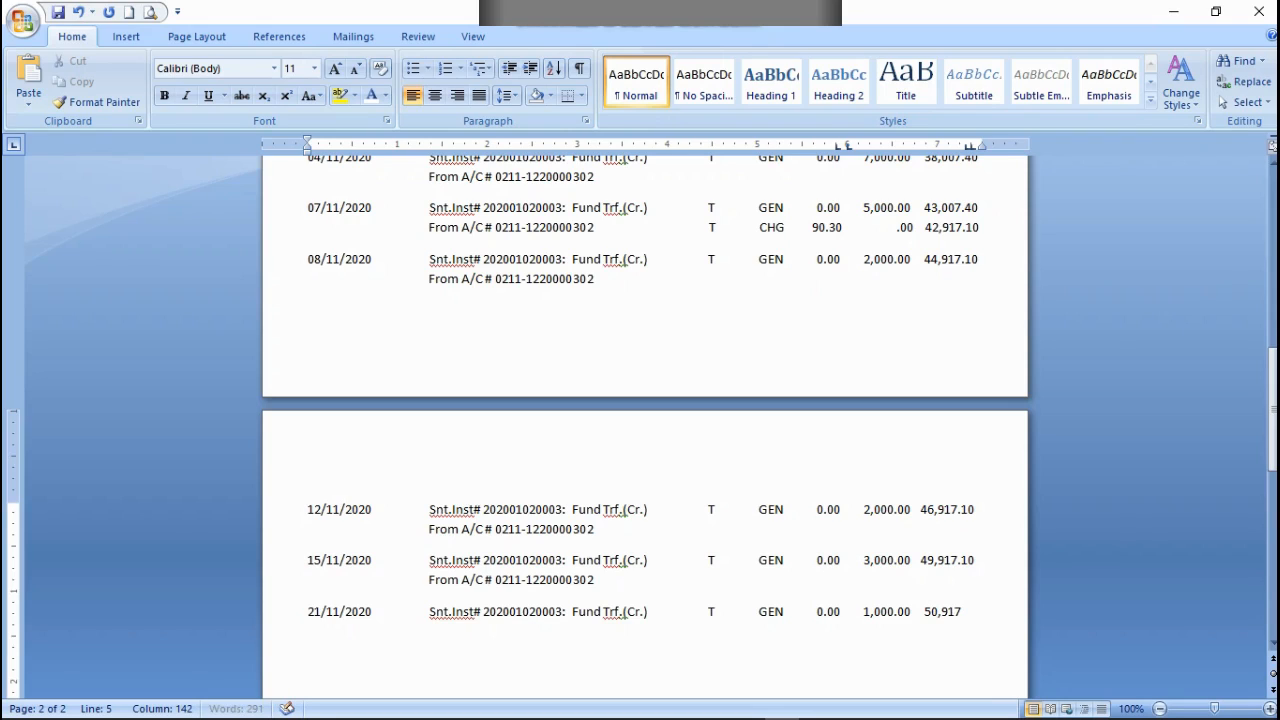
{"action": "type", "text": ".10"}
Step: Copy the From A/C # line of the 15/11/2020 entry below the 21/11/2020 row
{"action": "left_click_drag", "start_coordinate": [594, 580], "coordinate": [368, 596]}
{"action": "right_click", "coordinate": [366, 577]}
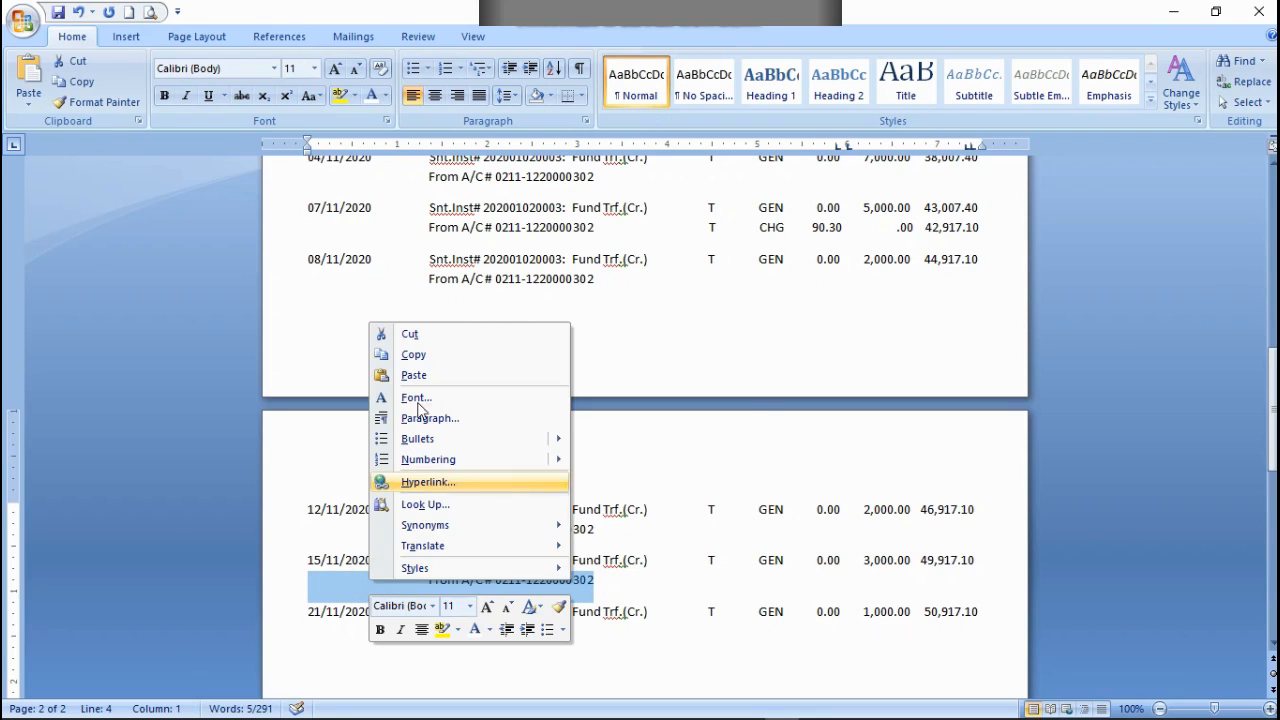
{"action": "left_click", "coordinate": [413, 355]}
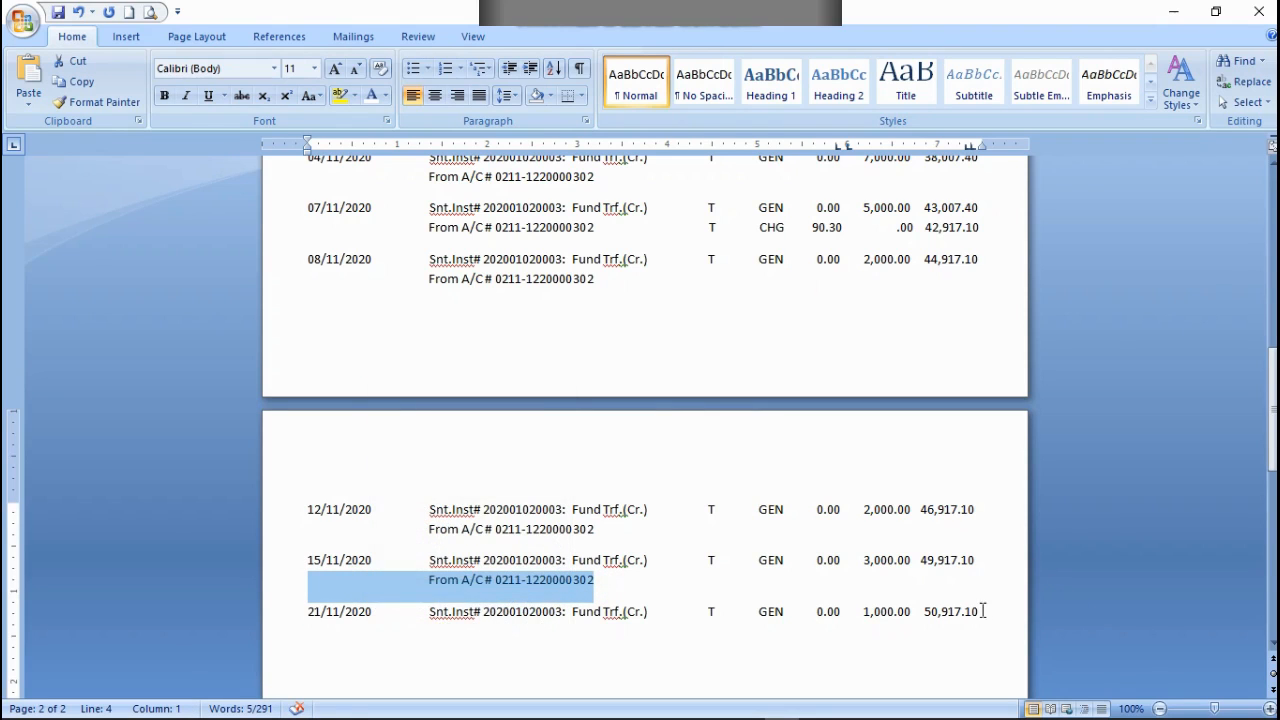
{"action": "left_click", "coordinate": [985, 612]}
{"action": "key", "text": "ctrl+v"}
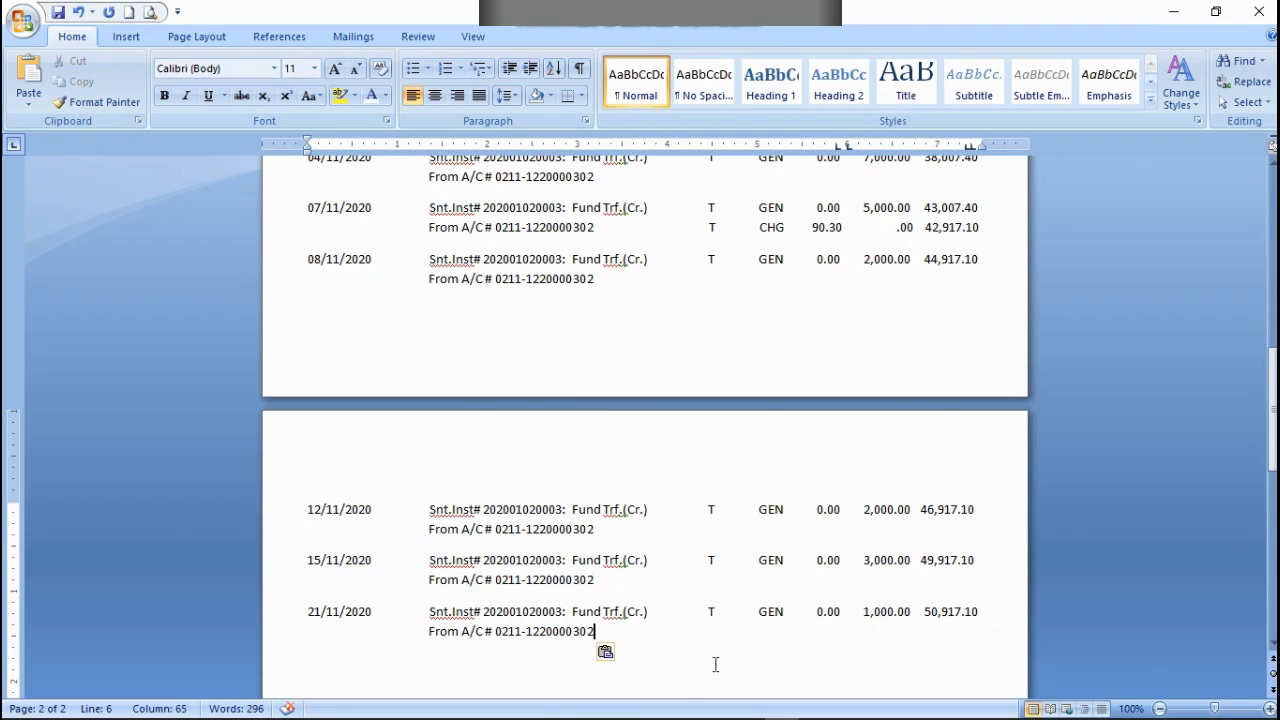
Step: Review the statement's entries from the column headings on the first page to the last row on the second
{"action": "scroll", "coordinate": [710, 630], "scroll_direction": "down", "scroll_amount": 2}
{"action": "scroll", "coordinate": [720, 580], "scroll_direction": "up", "scroll_amount": 10}
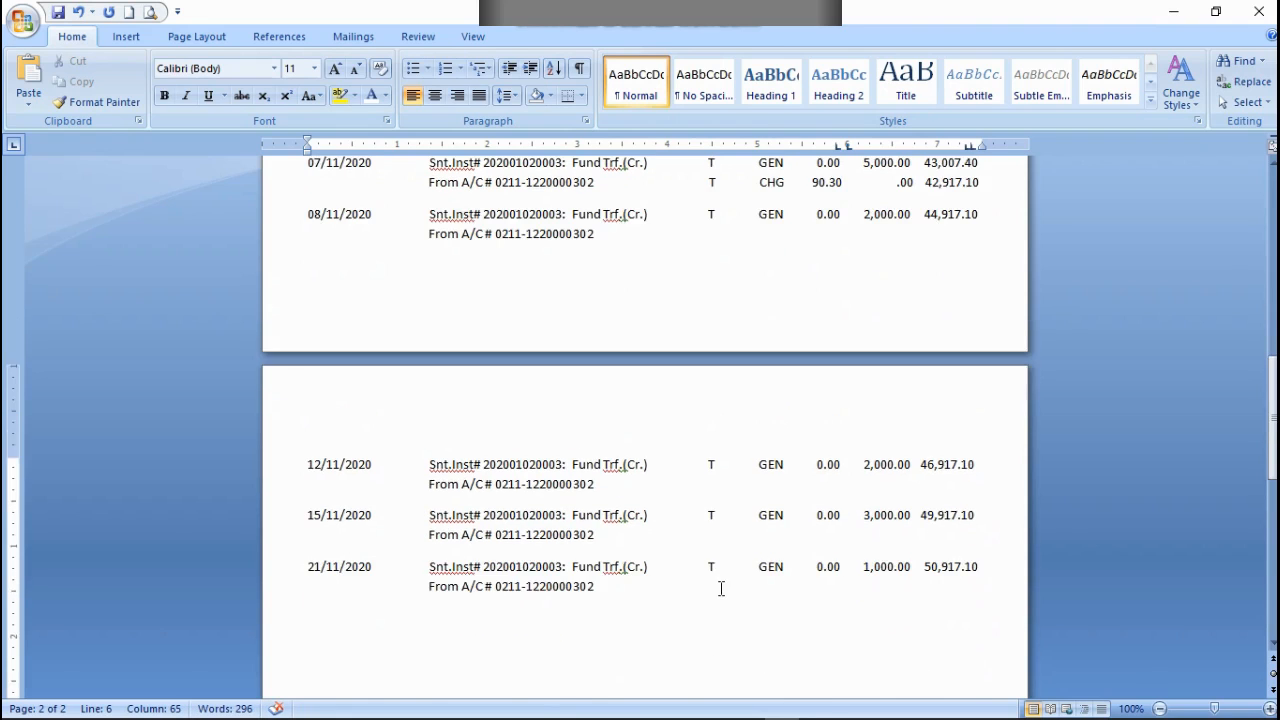
{"action": "scroll", "coordinate": [720, 577], "scroll_direction": "up", "scroll_amount": 5}
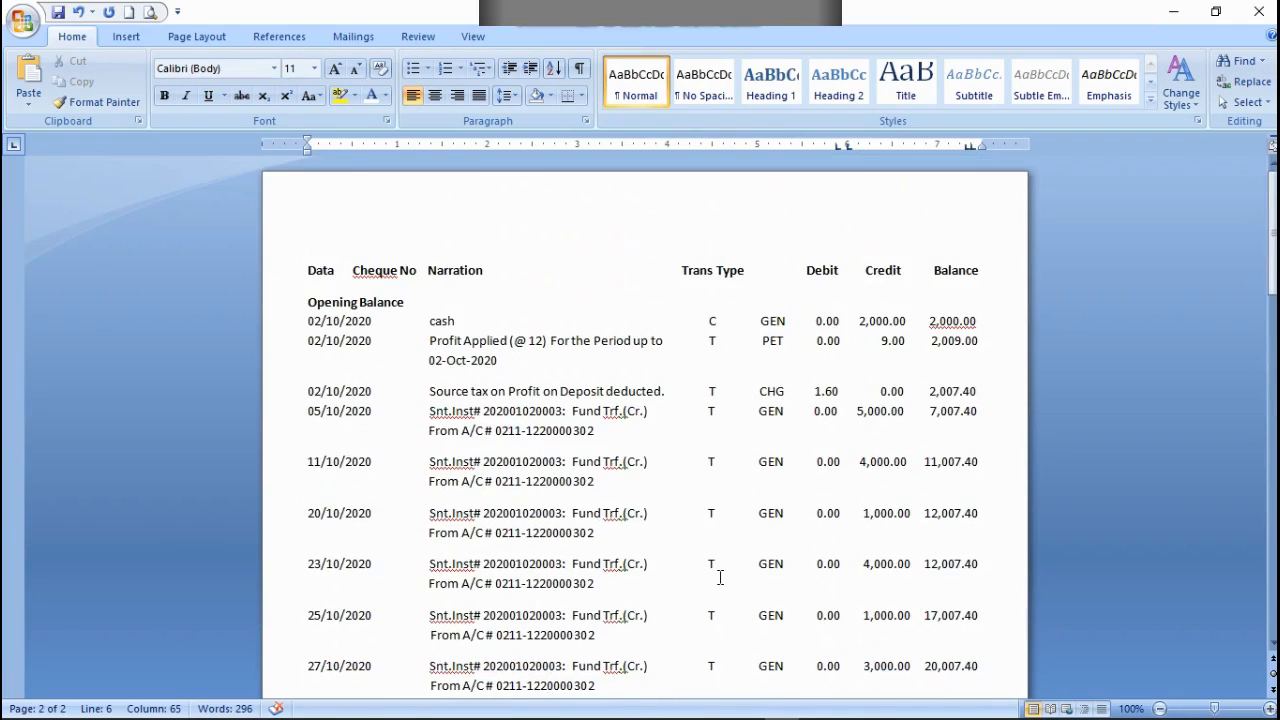
{"action": "scroll", "coordinate": [736, 529], "scroll_direction": "down", "scroll_amount": 12}
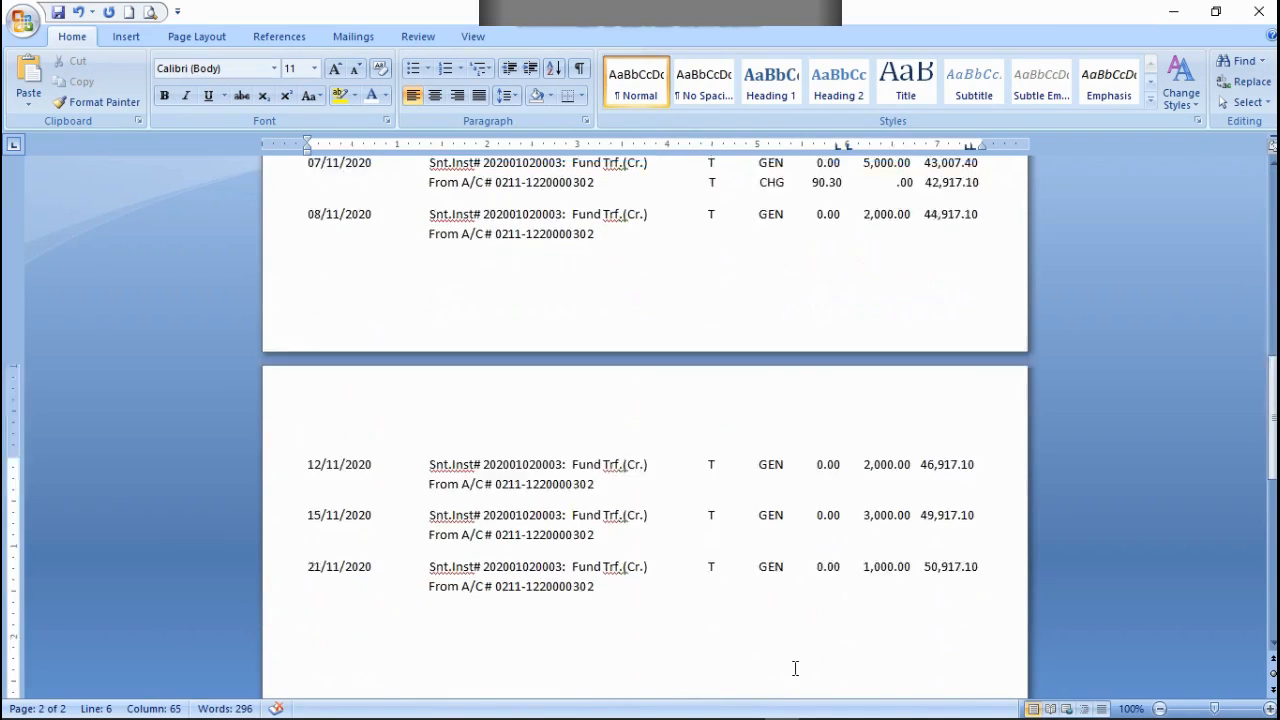
{"action": "scroll", "coordinate": [795, 660], "scroll_direction": "up", "scroll_amount": 11}
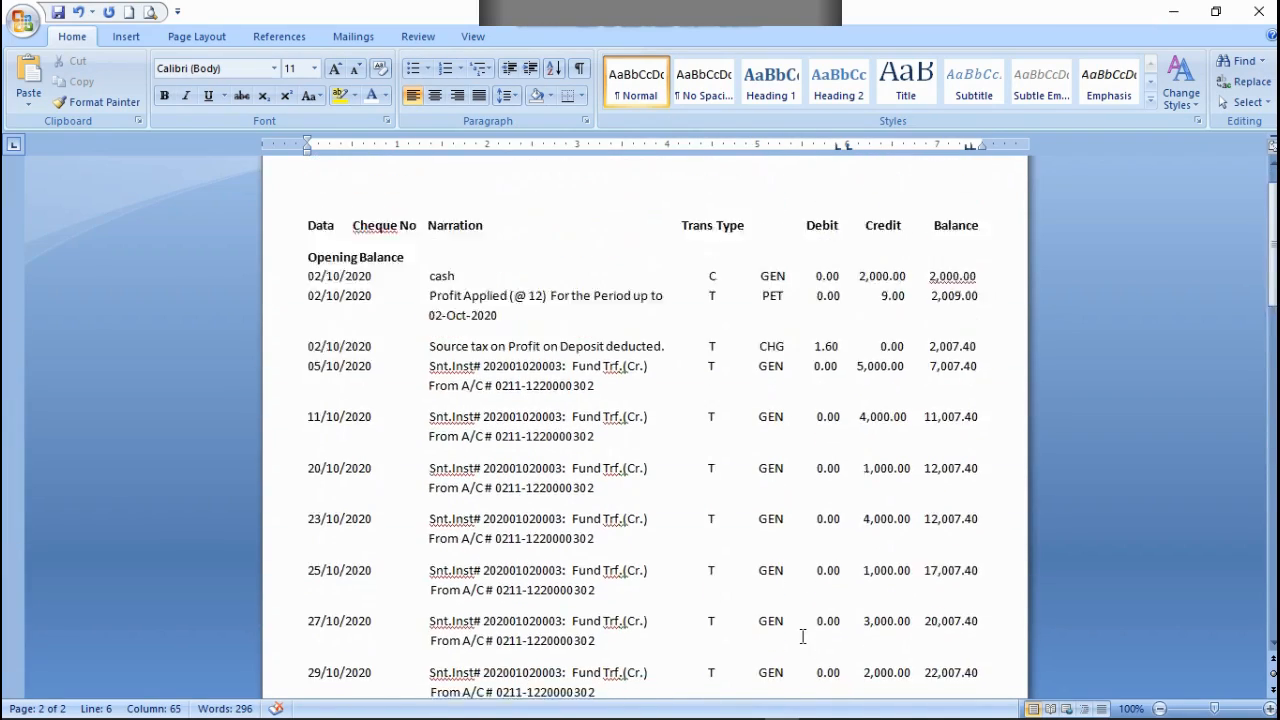
{"action": "scroll", "coordinate": [803, 636], "scroll_direction": "down", "scroll_amount": 13}
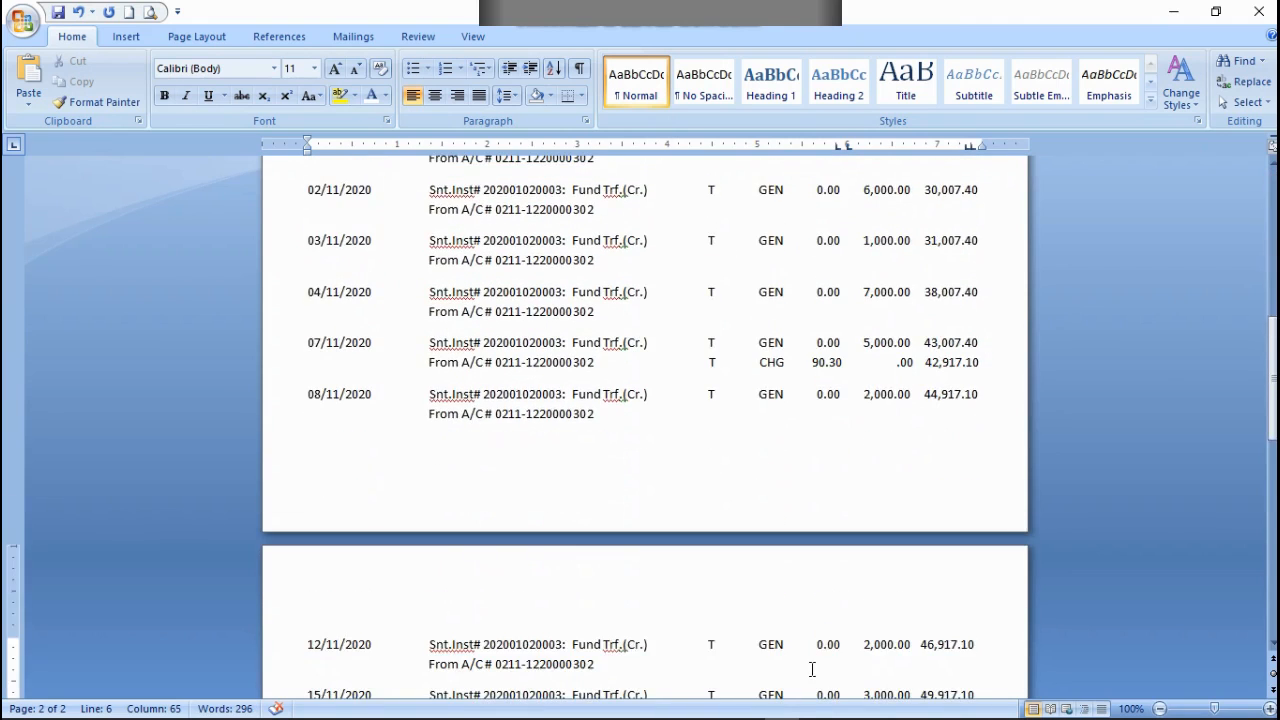
{"action": "scroll", "coordinate": [838, 660], "scroll_direction": "down", "scroll_amount": 2}
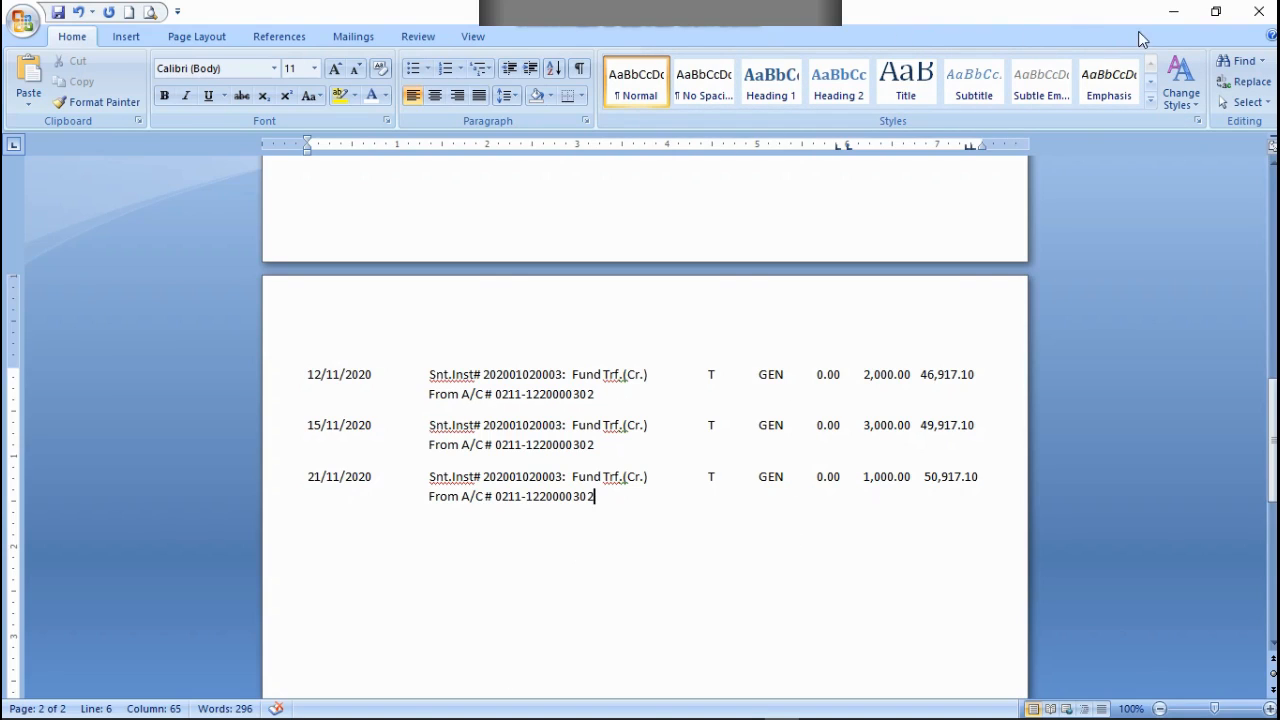
Step: Save the statement document under its existing name
{"action": "left_click", "coordinate": [58, 14]}
{"action": "left_click", "coordinate": [22, 24]}
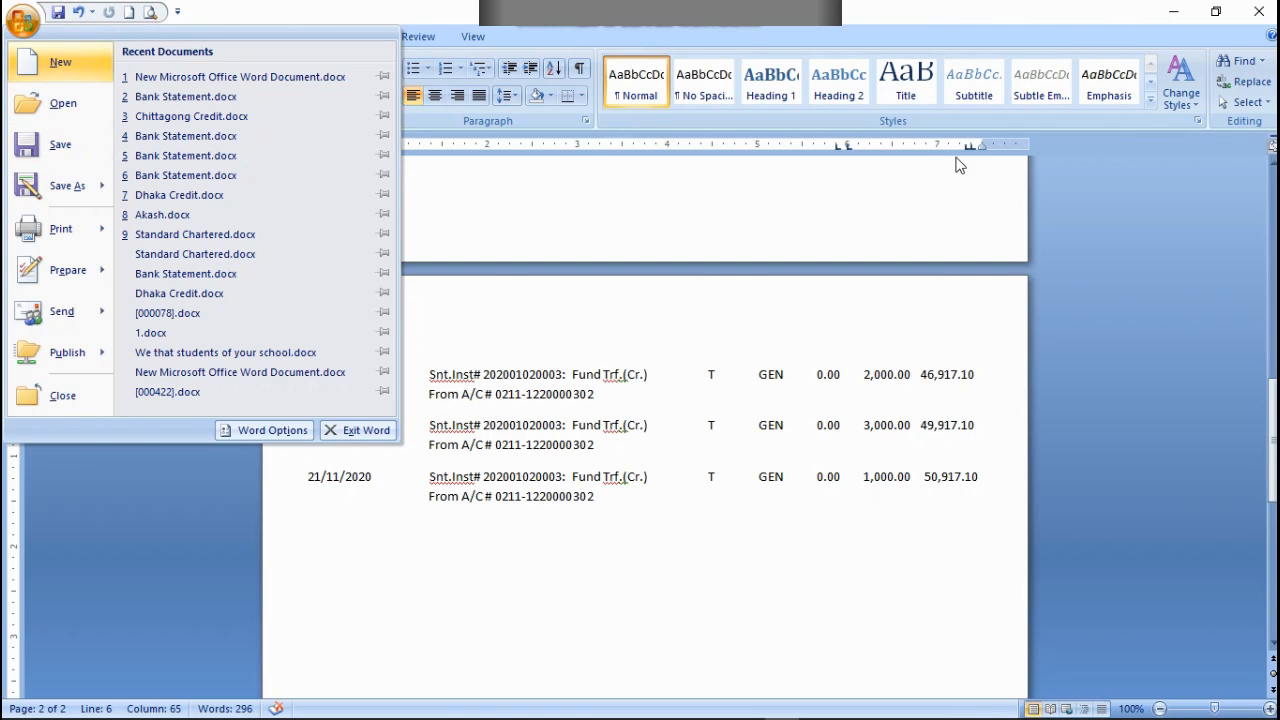
{"action": "left_click", "coordinate": [1094, 200]}
Step: Switch to File Explorer and duplicate the New Microsoft Office Word Document file within New folder
{"action": "left_click", "coordinate": [1188, 16]}
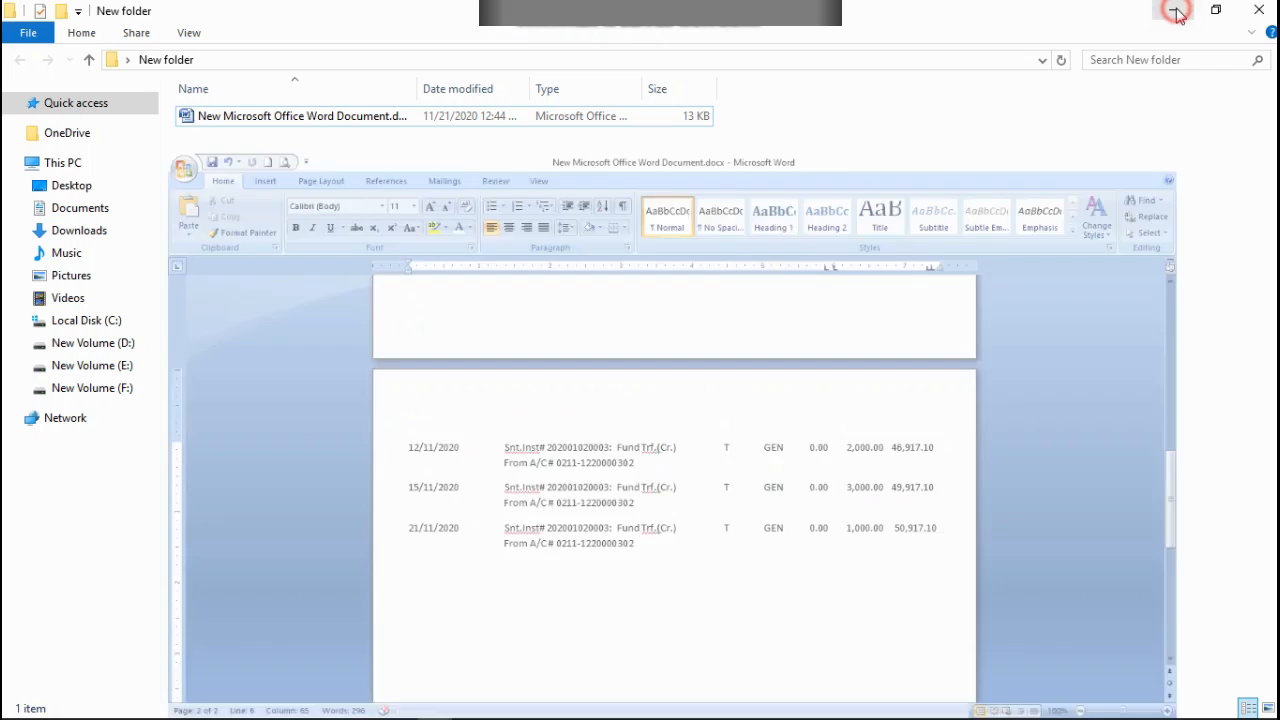
{"action": "right_click", "coordinate": [287, 120]}
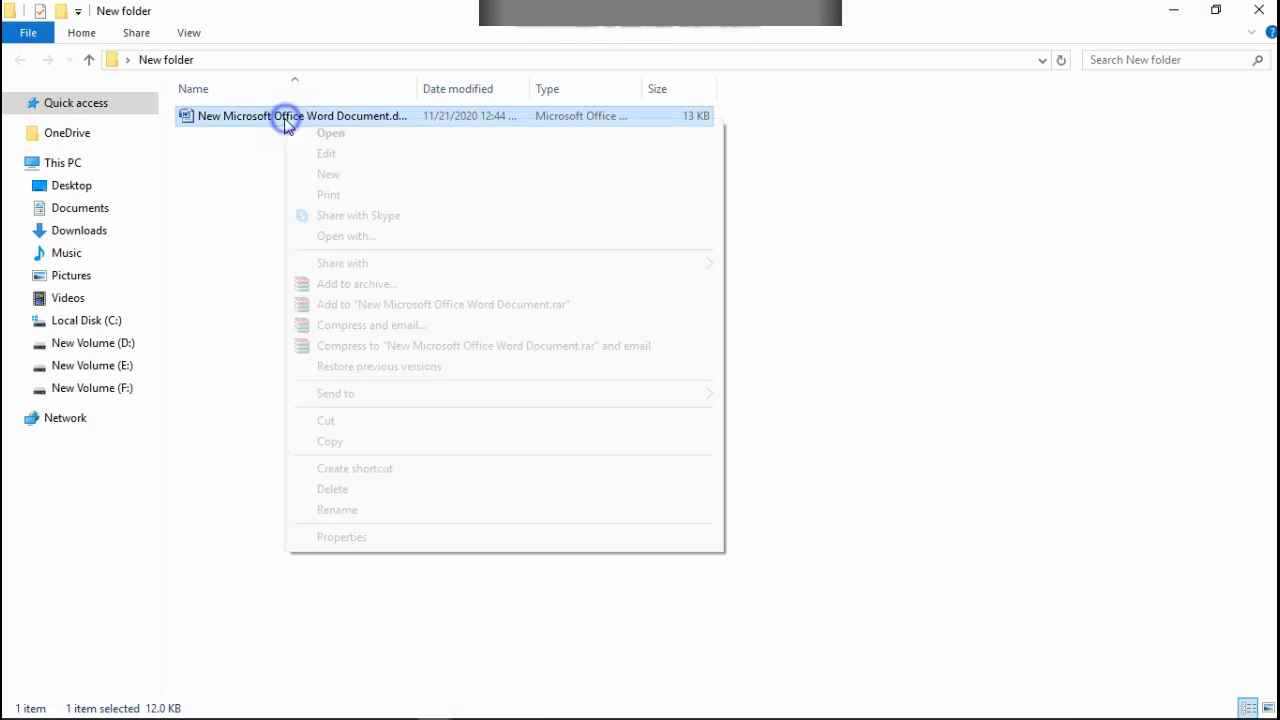
{"action": "left_click", "coordinate": [352, 443]}
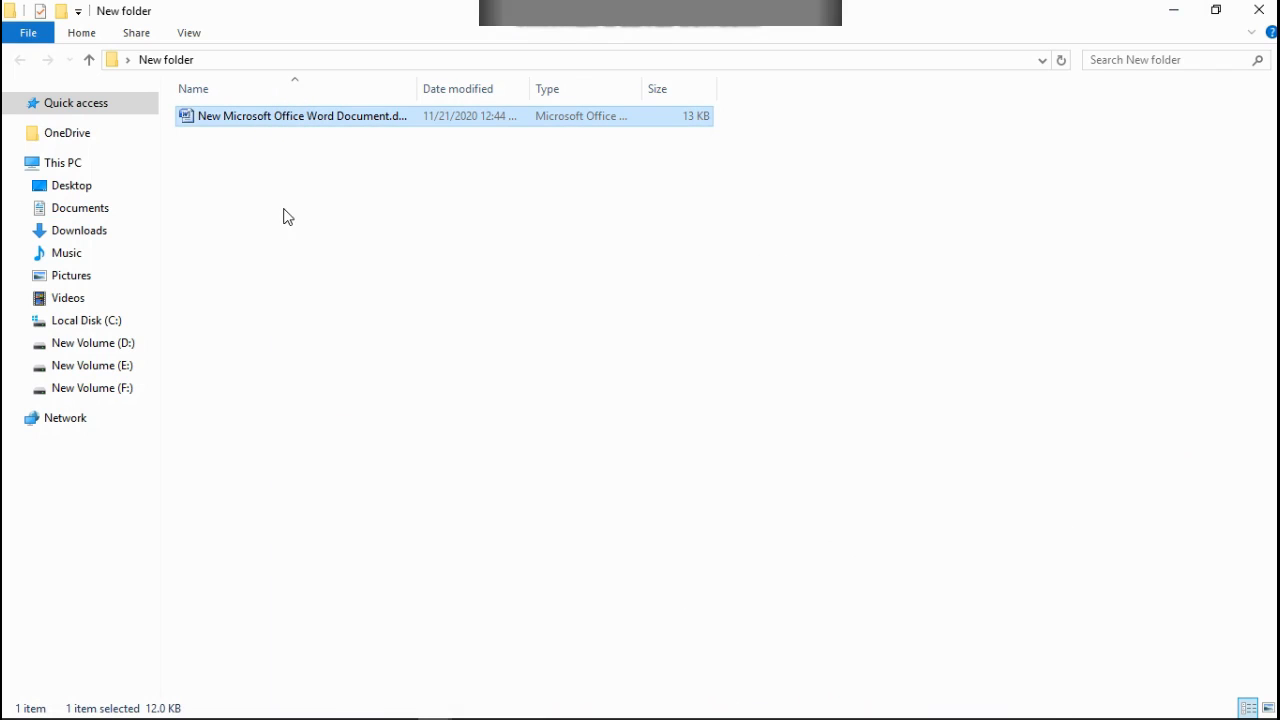
{"action": "right_click", "coordinate": [271, 183]}
{"action": "left_click", "coordinate": [336, 318]}
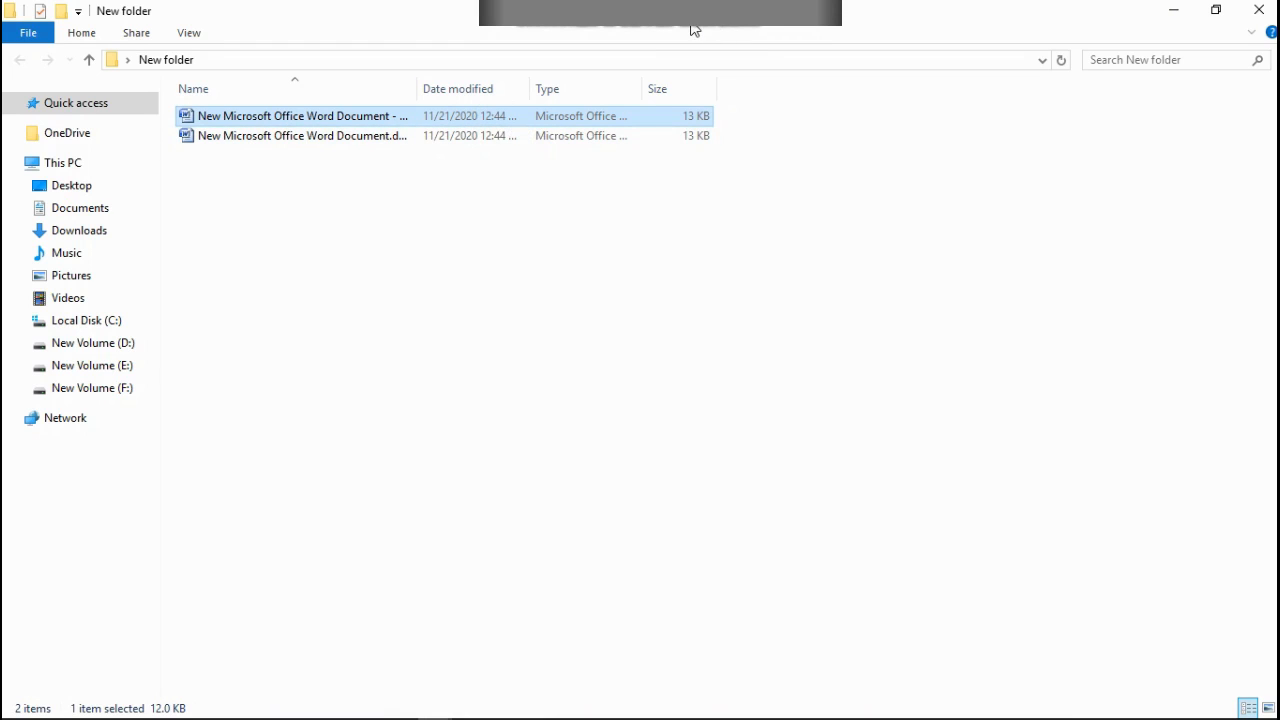
Step: Return to the Word document and insert eight blank lines above the column heading row on the first page
{"action": "key", "text": "alt+Tab"}
{"action": "left_click", "coordinate": [333, 232]}
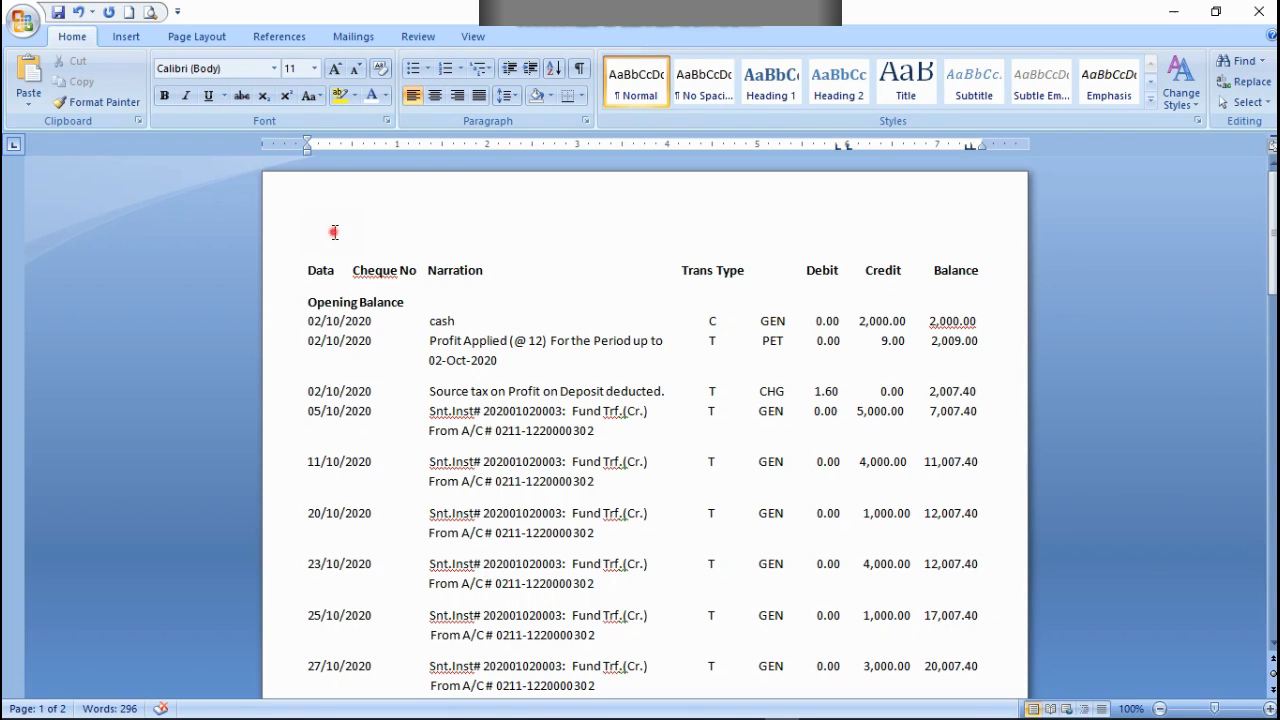
{"action": "left_click", "coordinate": [313, 263]}
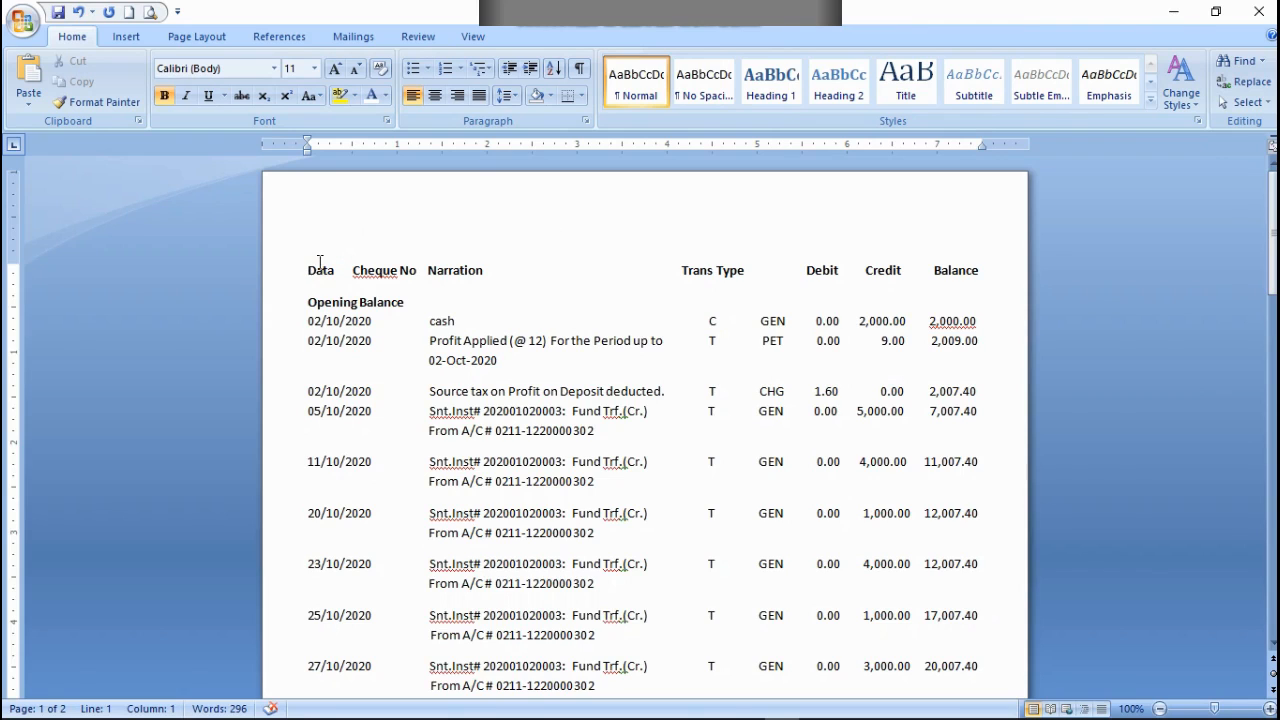
{"action": "key", "text": "Return"}
{"action": "key", "text": "Return"}
{"action": "key", "text": "Return"}
{"action": "key", "text": "Return"}
{"action": "key", "text": "Return"}
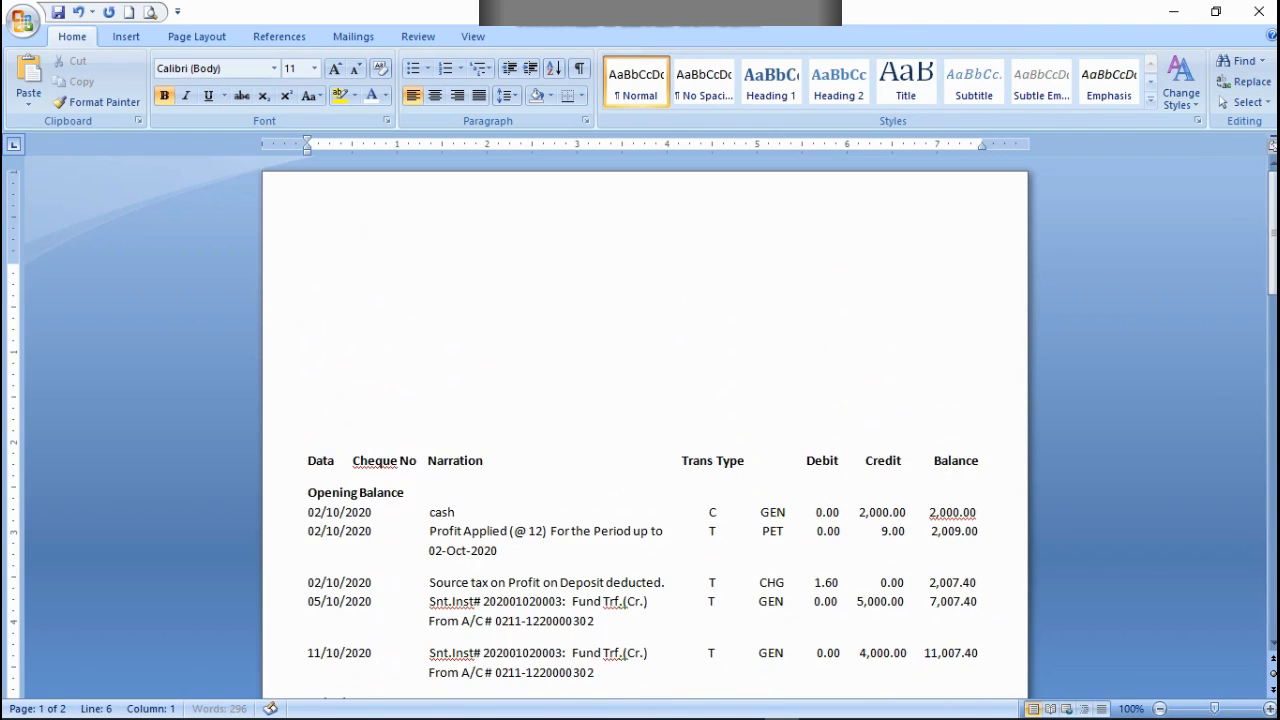
{"action": "key", "text": "Return"}
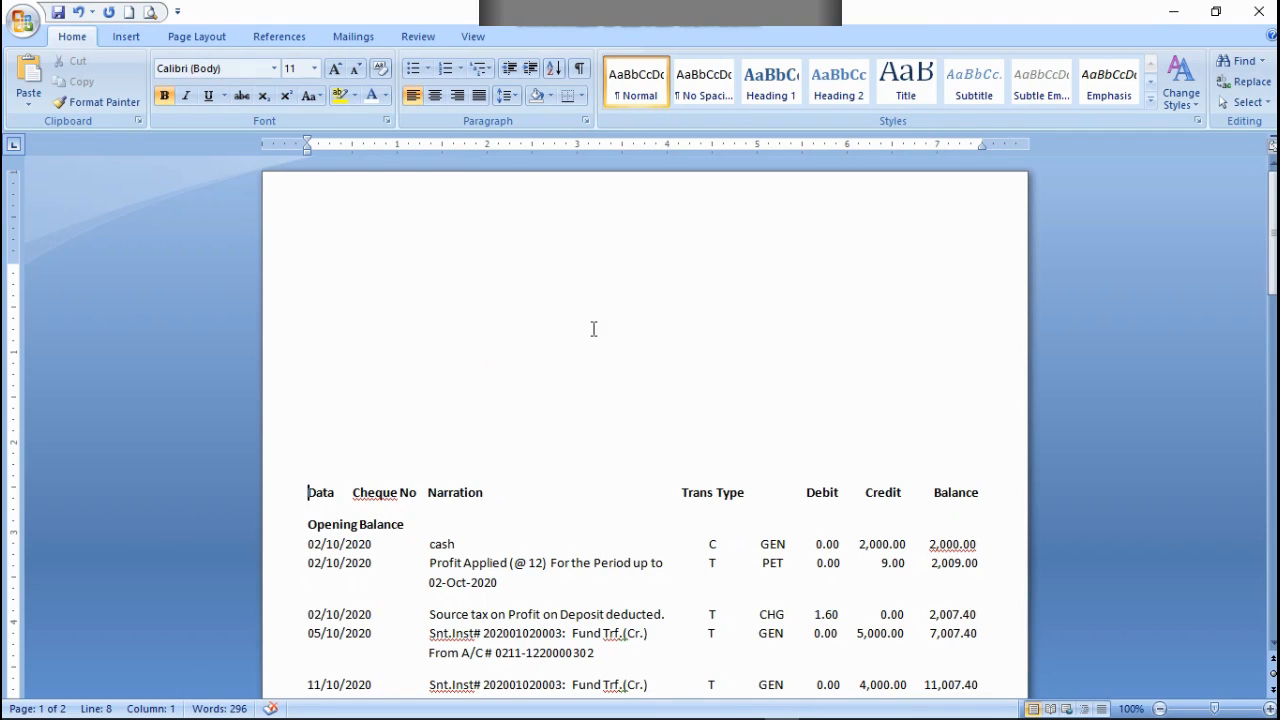
{"action": "key", "text": "Return"}
Step: Examine how the transaction rows are split over the two pages below the added blank space
{"action": "scroll", "coordinate": [643, 354], "scroll_direction": "down", "scroll_amount": 20}
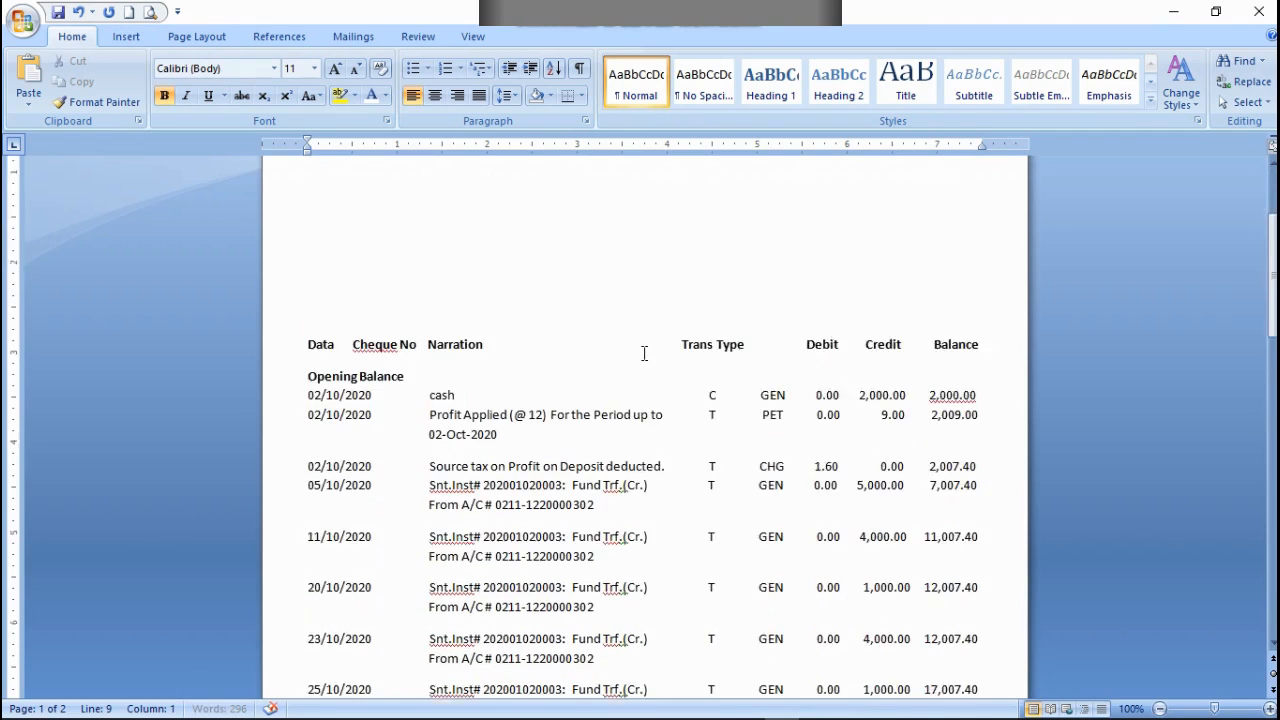
{"action": "scroll", "coordinate": [686, 420], "scroll_direction": "down", "scroll_amount": 1}
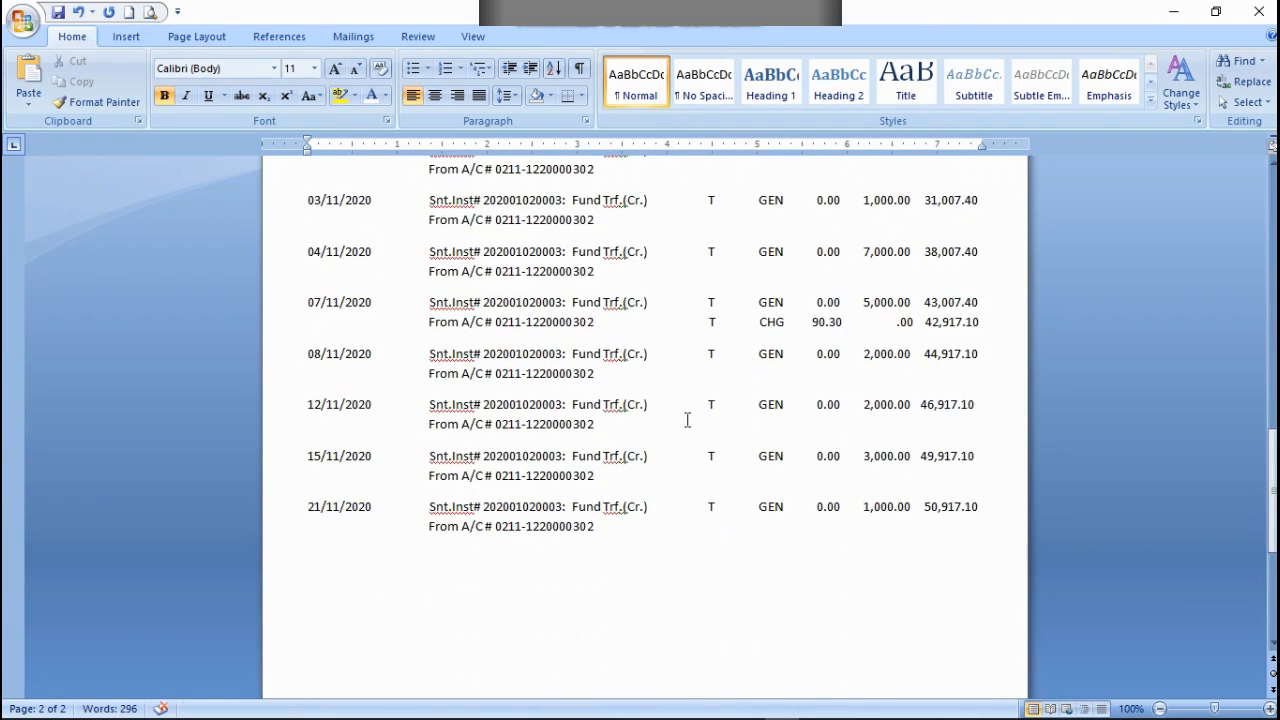
{"action": "scroll", "coordinate": [686, 420], "scroll_direction": "up", "scroll_amount": 12}
{"action": "scroll", "coordinate": [780, 365], "scroll_direction": "up", "scroll_amount": 5}
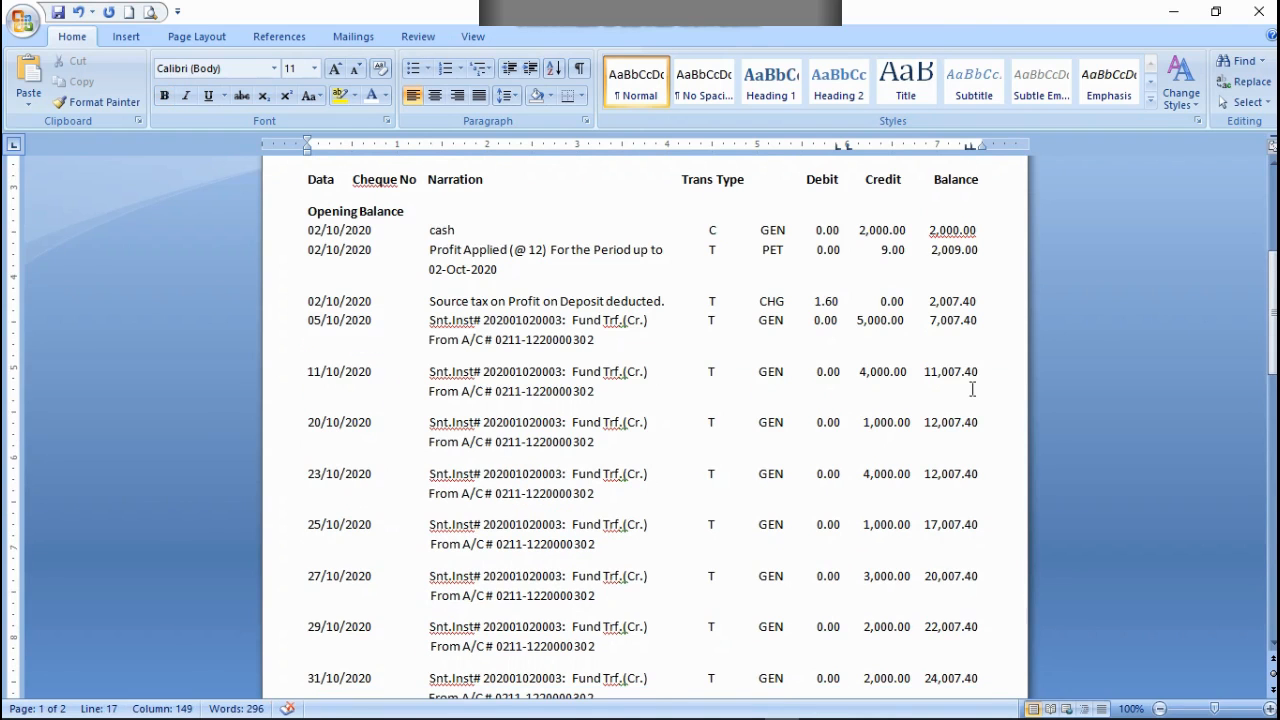
{"action": "scroll", "coordinate": [723, 316], "scroll_direction": "down", "scroll_amount": 4}
{"action": "scroll", "coordinate": [750, 575], "scroll_direction": "down", "scroll_amount": 7}
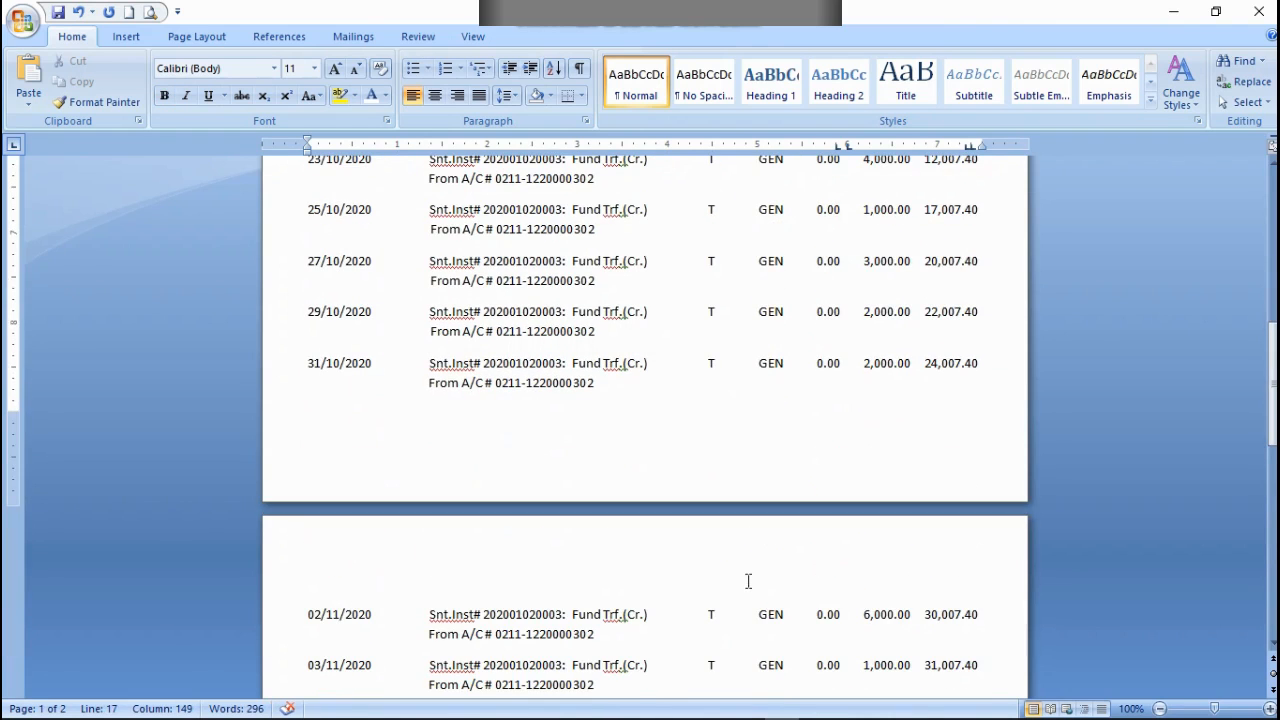
{"action": "scroll", "coordinate": [780, 474], "scroll_direction": "up", "scroll_amount": 12}
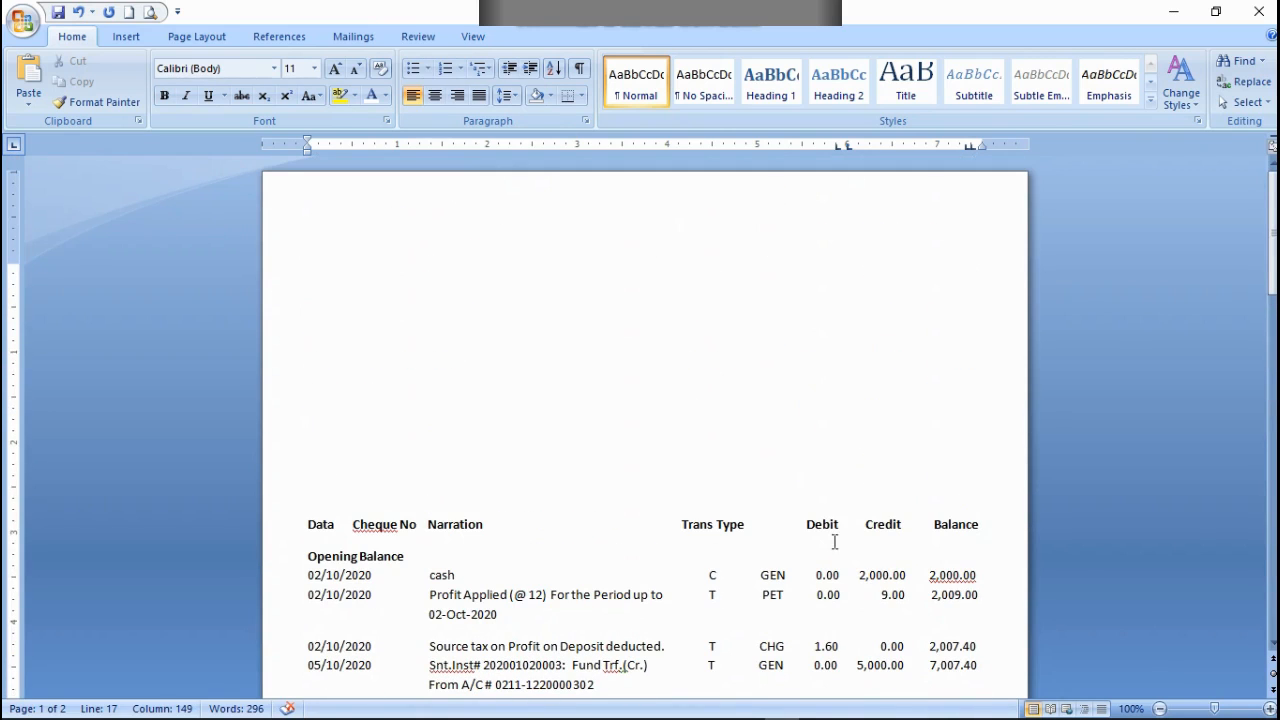
{"action": "scroll", "coordinate": [832, 542], "scroll_direction": "down", "scroll_amount": 2}
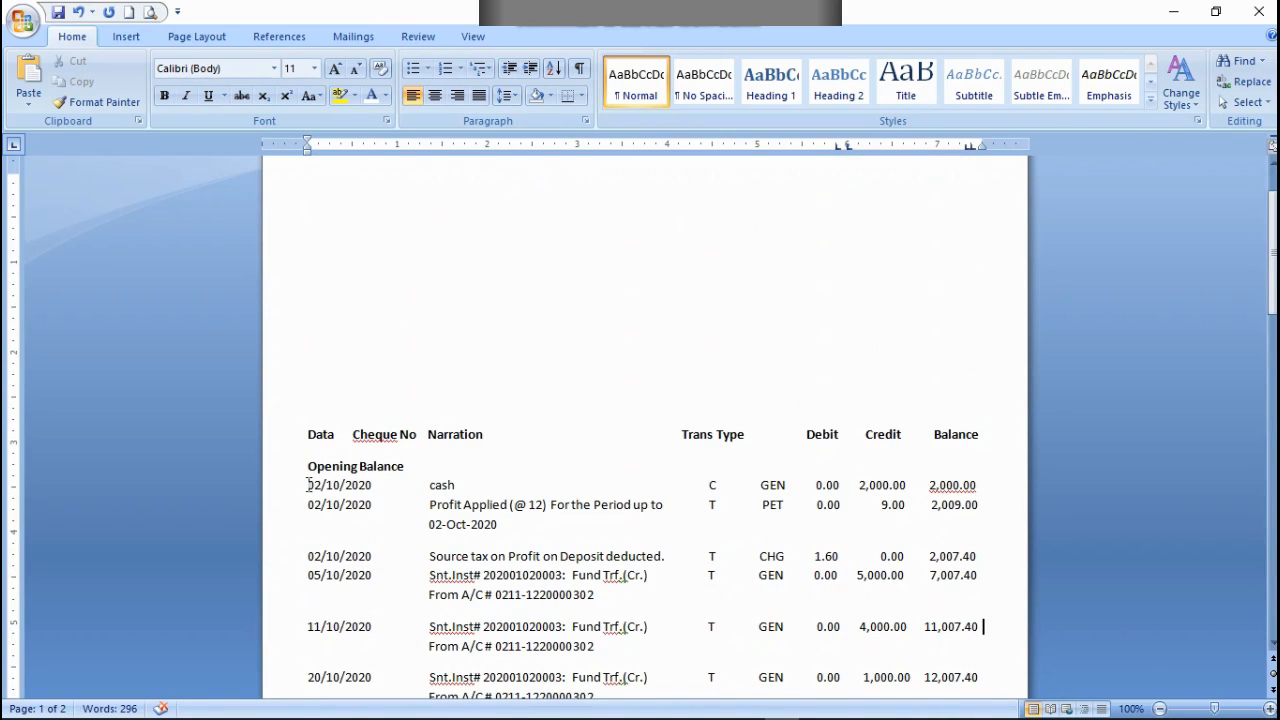
Step: Select all transaction rows below Opening Balance and open the font size choices for them
{"action": "left_click_drag", "start_coordinate": [307, 485], "coordinate": [595, 519]}
{"action": "scroll", "coordinate": [521, 424], "scroll_direction": "up", "scroll_amount": 10}
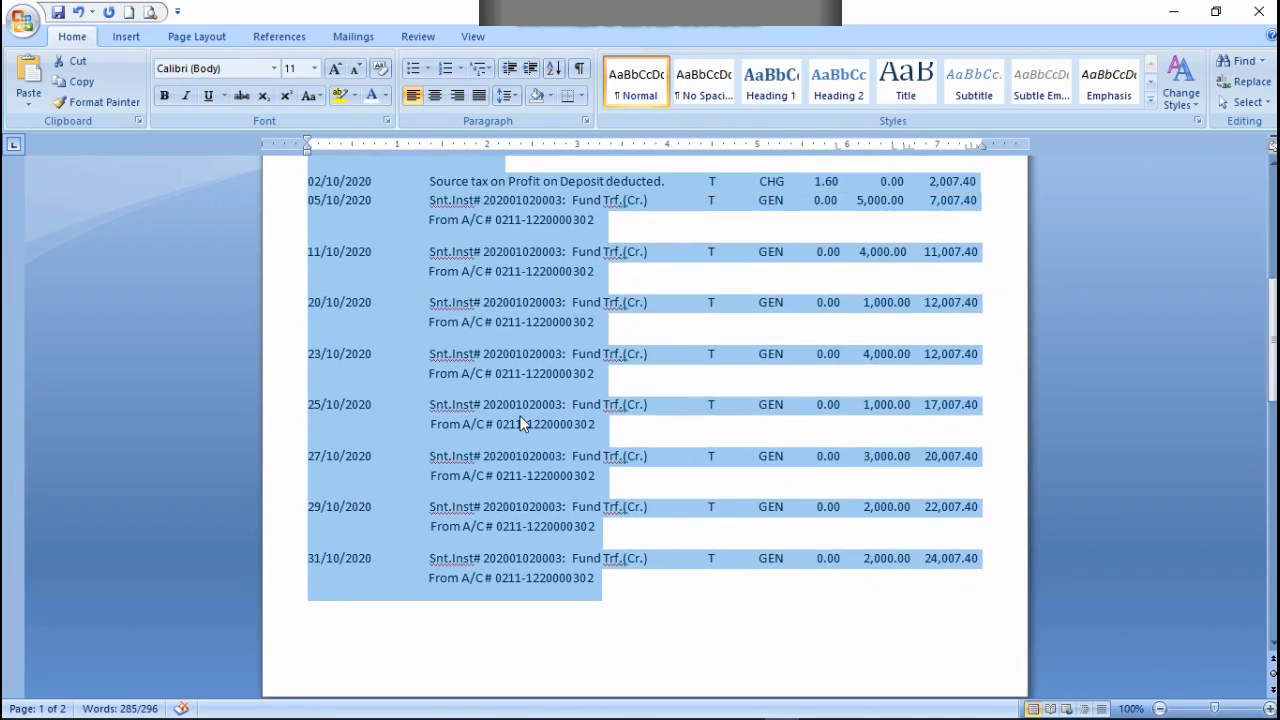
{"action": "scroll", "coordinate": [521, 424], "scroll_direction": "up", "scroll_amount": 8}
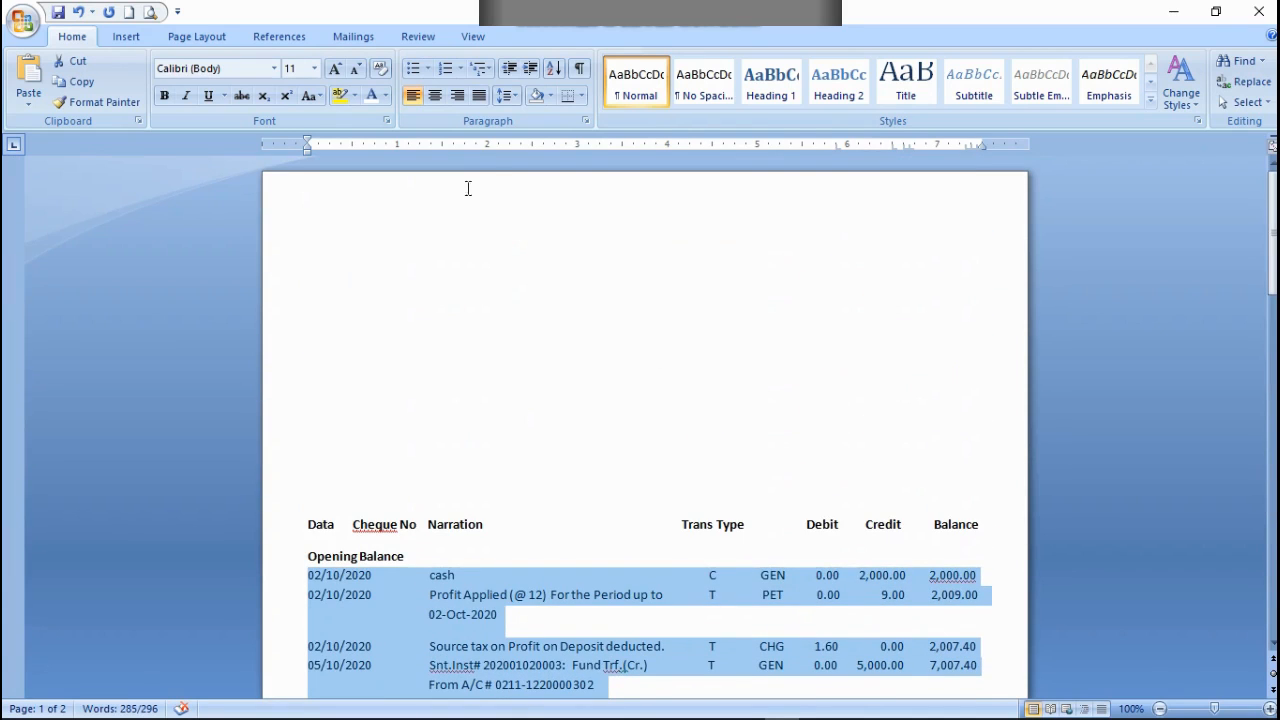
{"action": "left_click", "coordinate": [315, 68]}
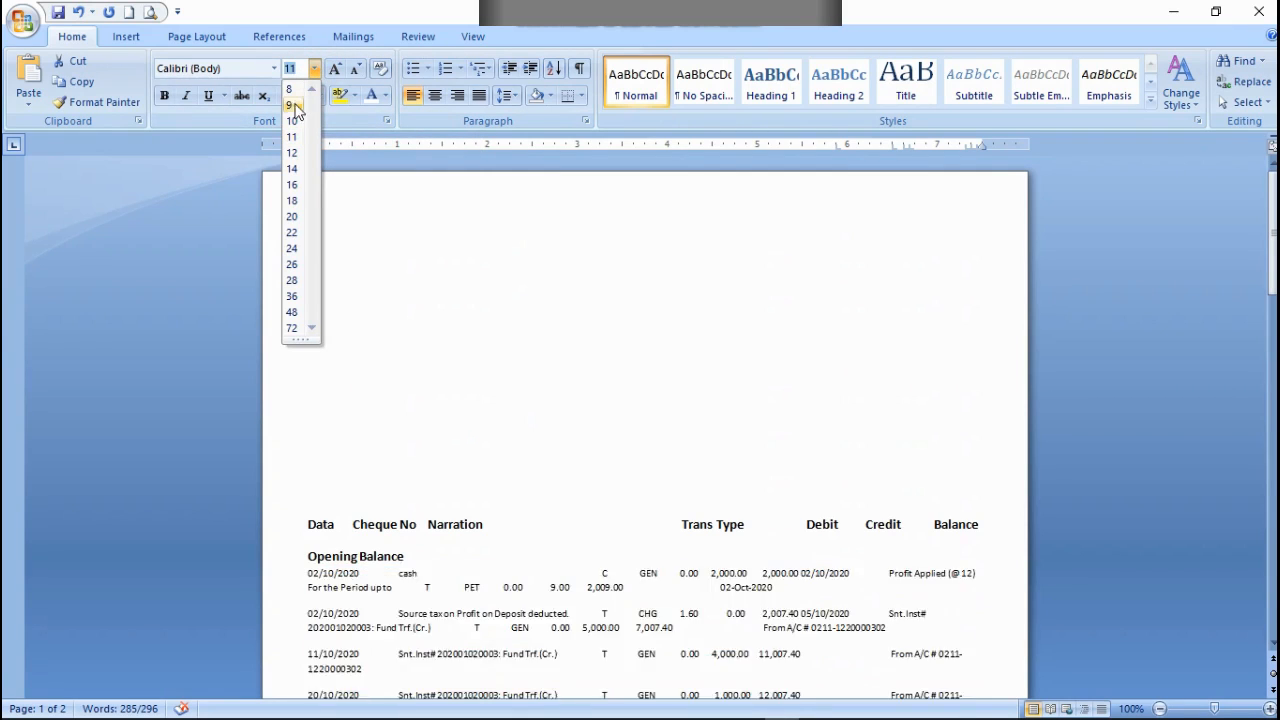
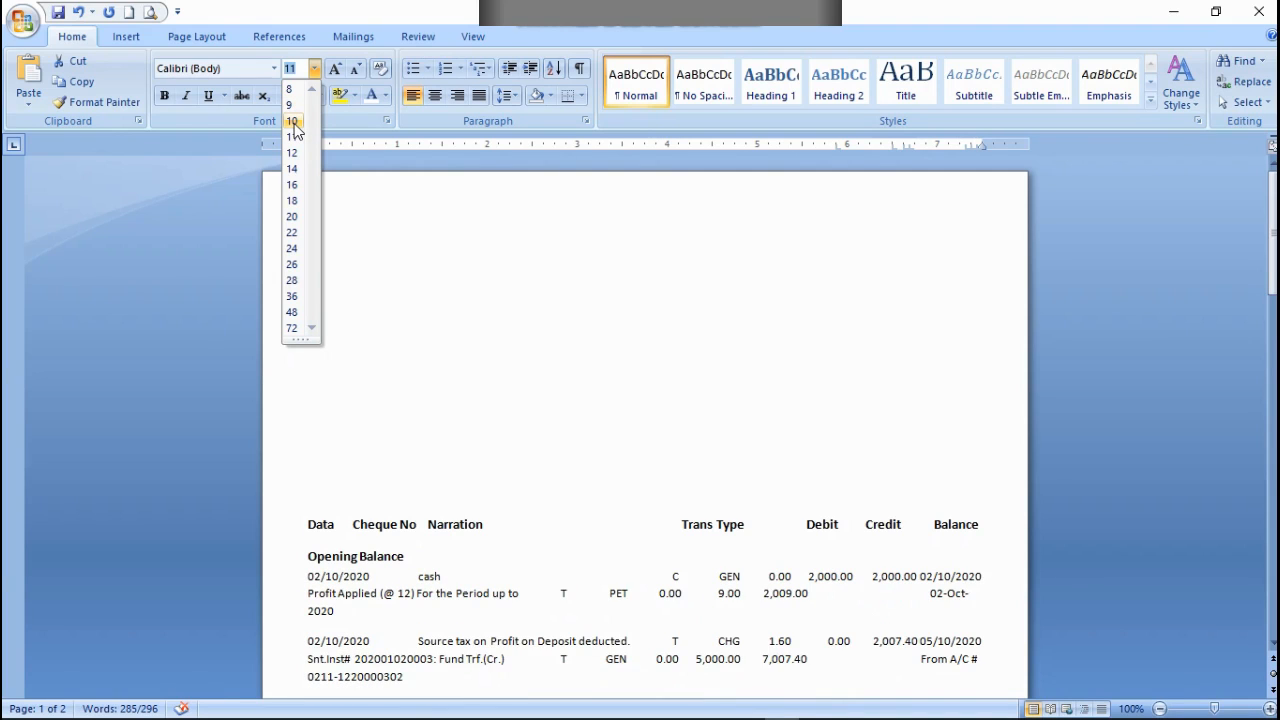
Step: Set the font size of the selected transaction rows to 10
{"action": "left_click", "coordinate": [294, 122]}
{"action": "scroll", "coordinate": [662, 520], "scroll_direction": "down", "scroll_amount": 2}
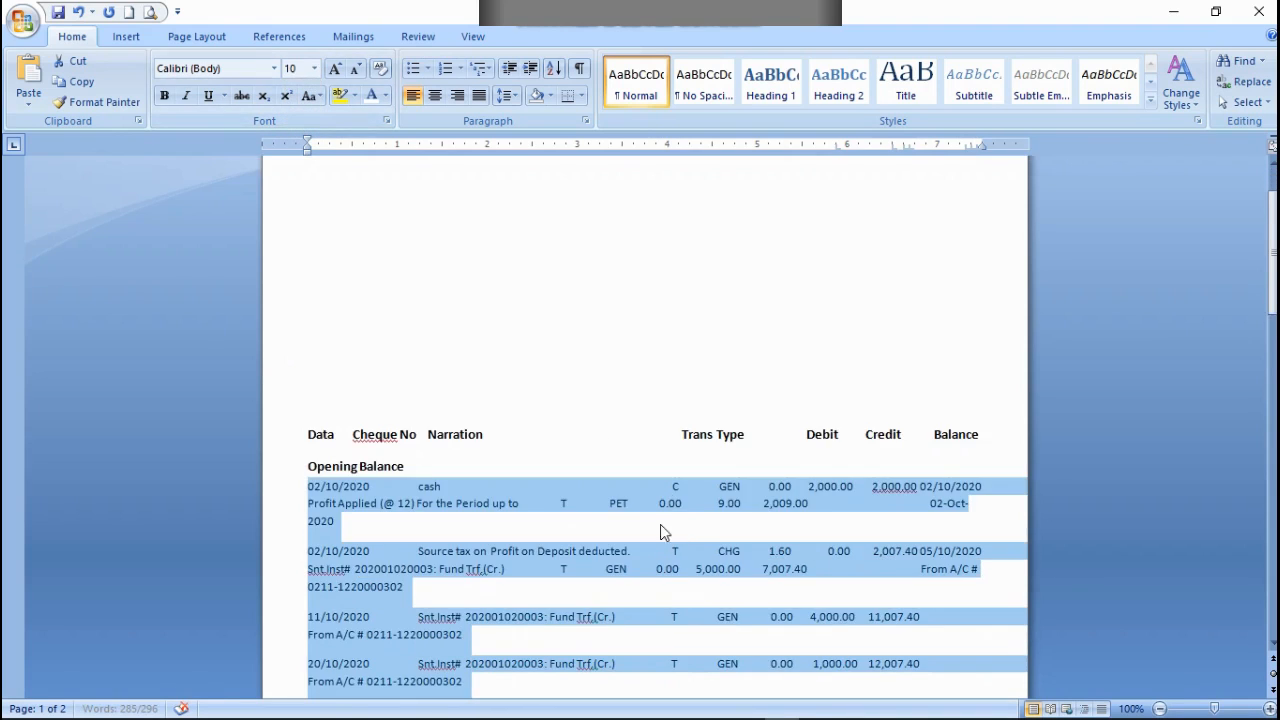
{"action": "scroll", "coordinate": [580, 412], "scroll_direction": "up", "scroll_amount": 2}
Step: Push the second 02/10/2020 entry, Profit Applied, onto its own line below the cash row
{"action": "left_click", "coordinate": [702, 302]}
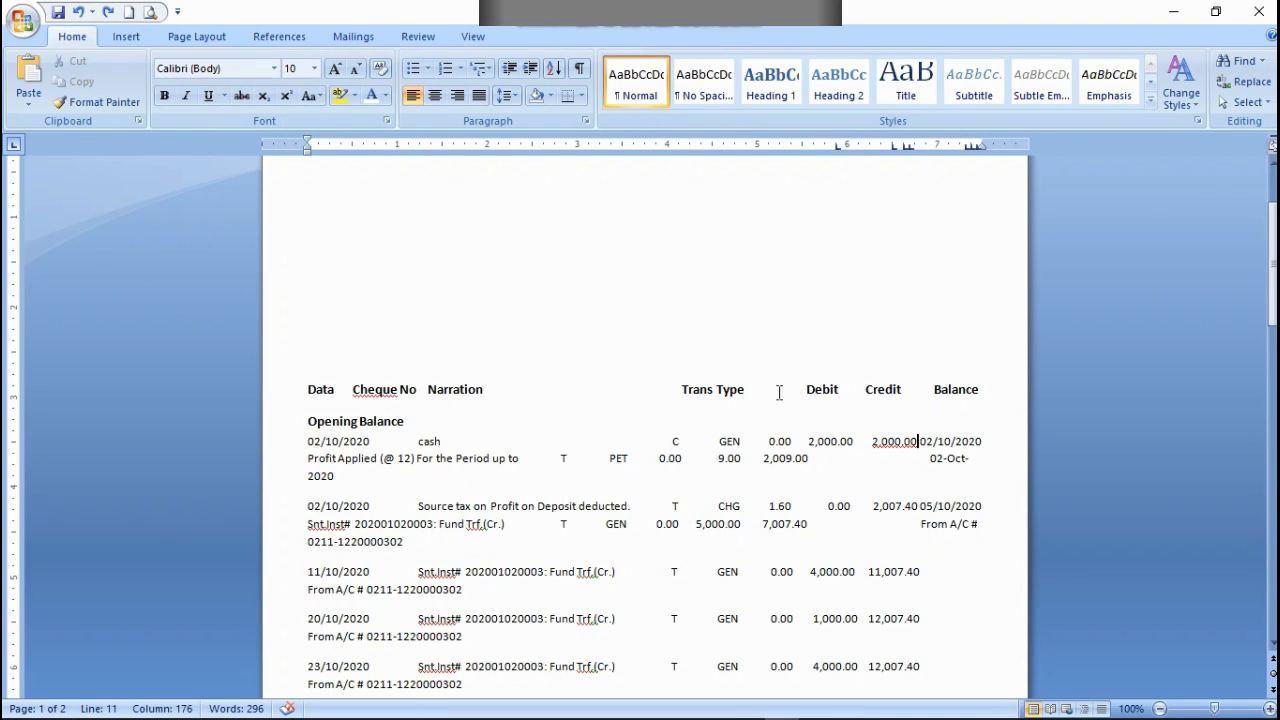
{"action": "scroll", "coordinate": [890, 420], "scroll_direction": "up", "scroll_amount": 3}
{"action": "scroll", "coordinate": [857, 406], "scroll_direction": "down", "scroll_amount": 3}
{"action": "key", "text": "Tab"}
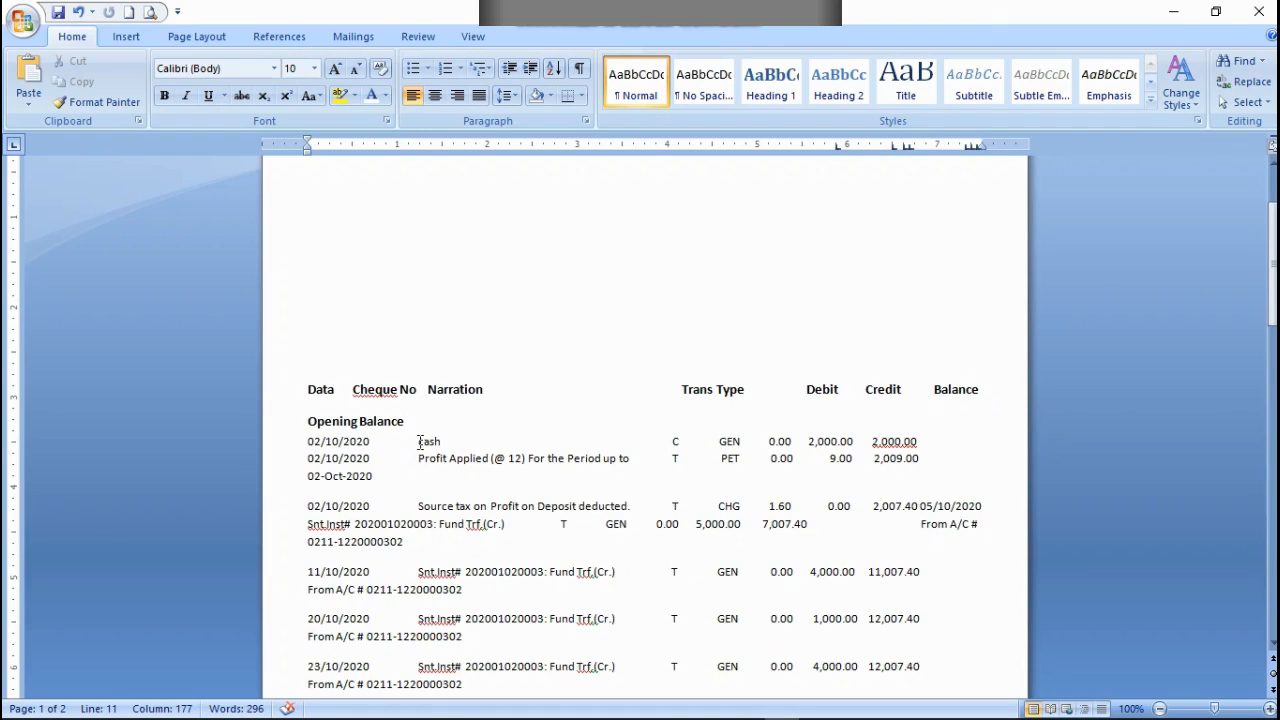
Step: Remove spacing before the Trans Type heading so it shifts left over the transaction type values
{"action": "left_click", "coordinate": [675, 390]}
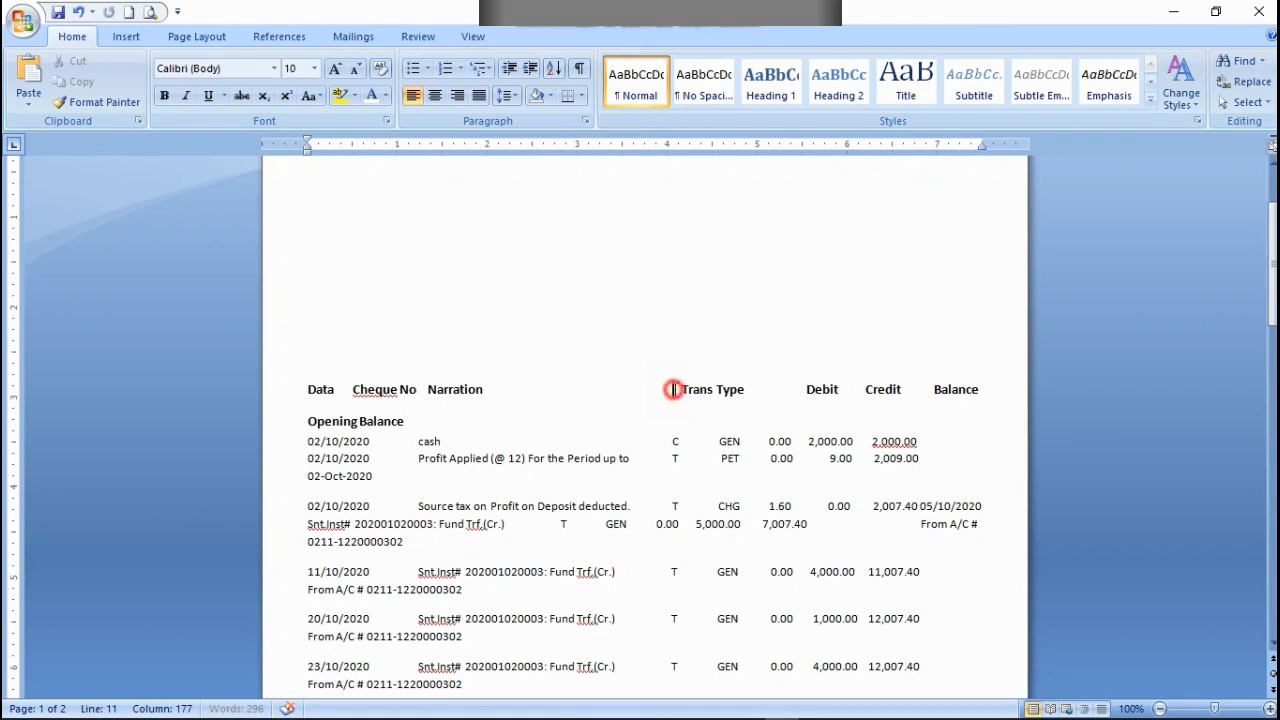
{"action": "key", "text": "BackSpace"}
{"action": "key", "text": "BackSpace"}
{"action": "key", "text": "BackSpace"}
{"action": "key", "text": "BackSpace"}
{"action": "key", "text": "BackSpace"}
{"action": "key", "text": "BackSpace"}
{"action": "key", "text": "BackSpace"}
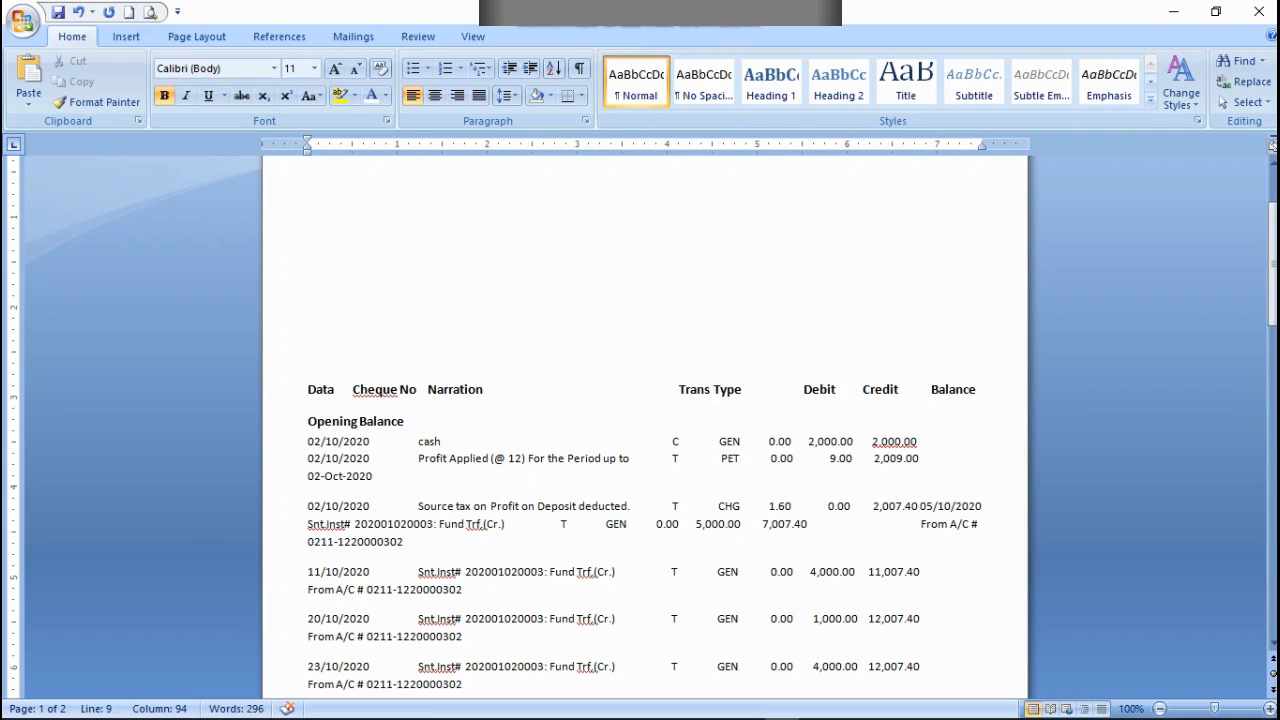
{"action": "key", "text": "BackSpace"}
{"action": "key", "text": "BackSpace"}
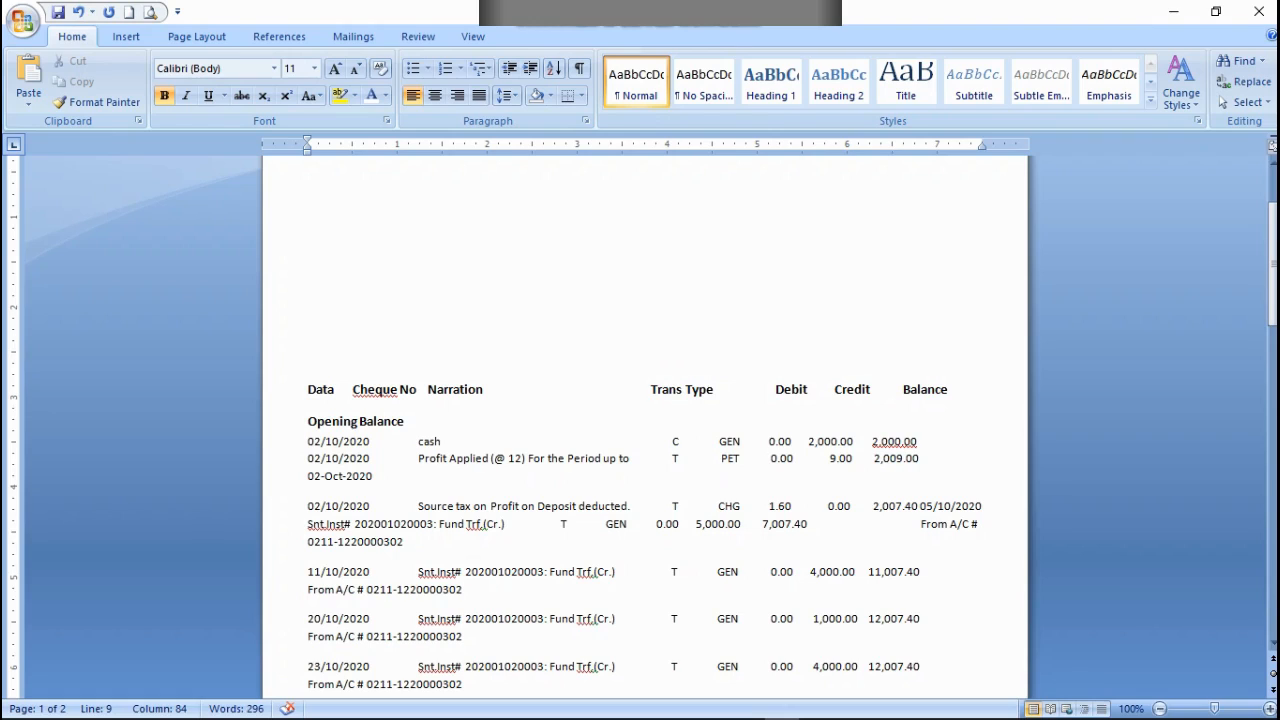
{"action": "key", "text": "BackSpace"}
{"action": "key", "text": "BackSpace"}
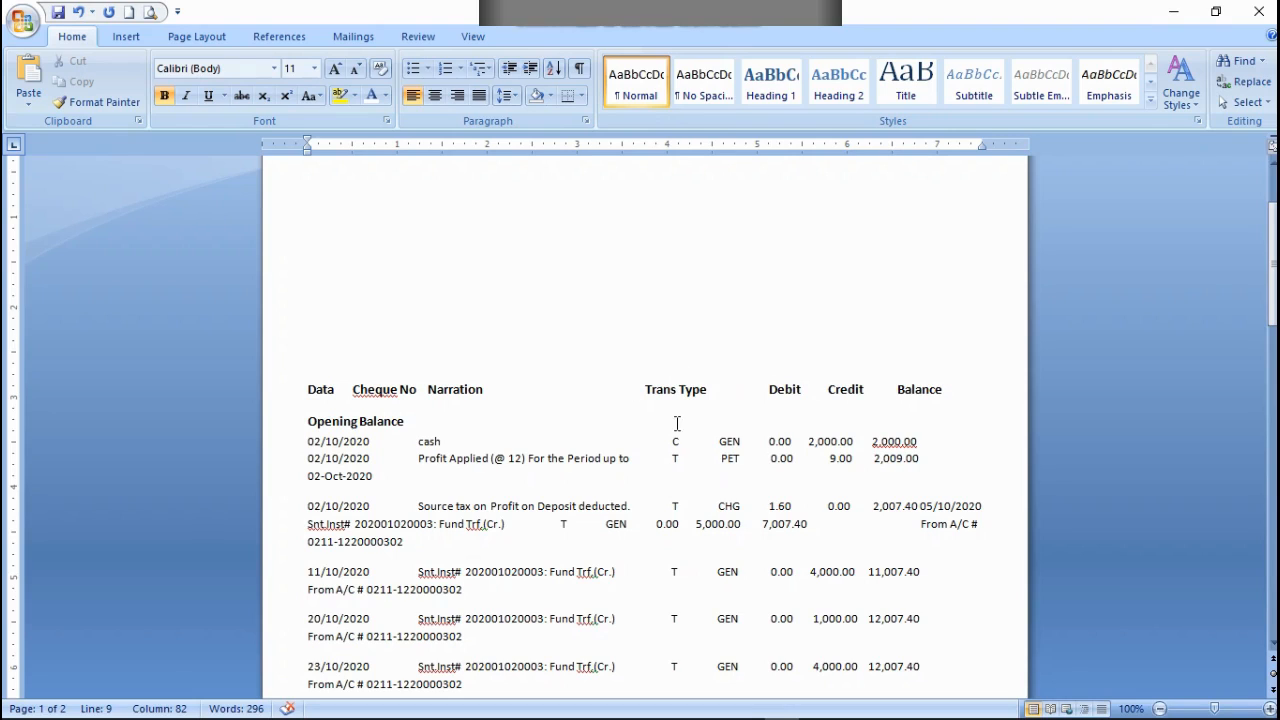
Step: Add heading row tab stops at about 4 and 5.1 inches and shift the Debit heading over its amounts
{"action": "left_click", "coordinate": [667, 145]}
{"action": "left_click_drag", "start_coordinate": [669, 150], "coordinate": [674, 146]}
{"action": "left_click", "coordinate": [768, 388]}
{"action": "key", "text": "BackSpace"}
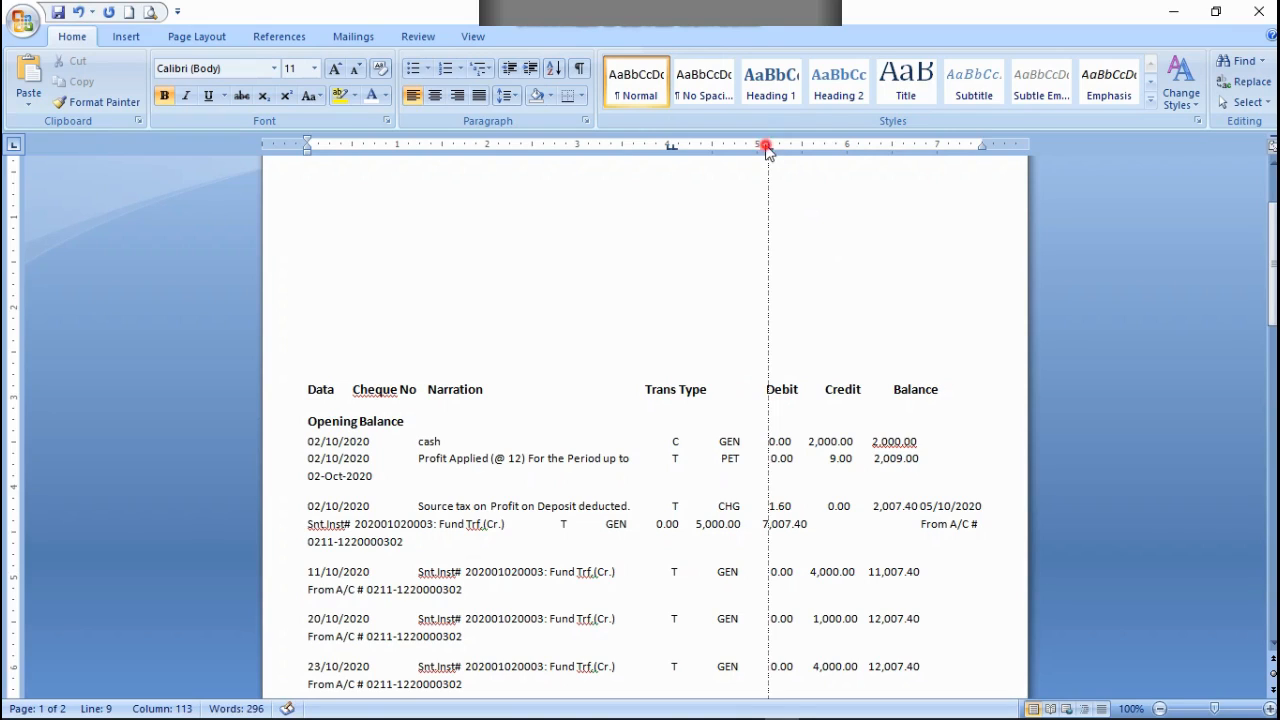
{"action": "left_click_drag", "start_coordinate": [767, 147], "coordinate": [768, 150]}
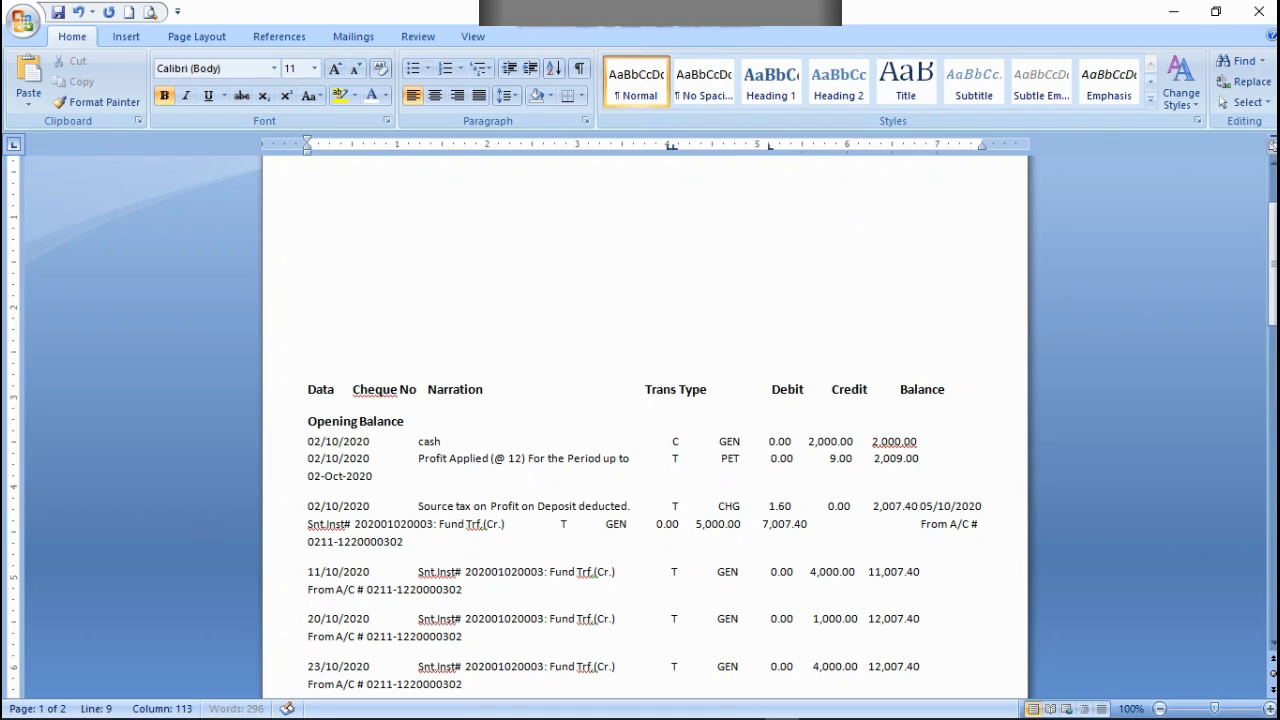
Step: Adjust the spacing before the Credit and Balance headings so Balance ends at the right margin of the heading row
{"action": "left_click", "coordinate": [825, 389]}
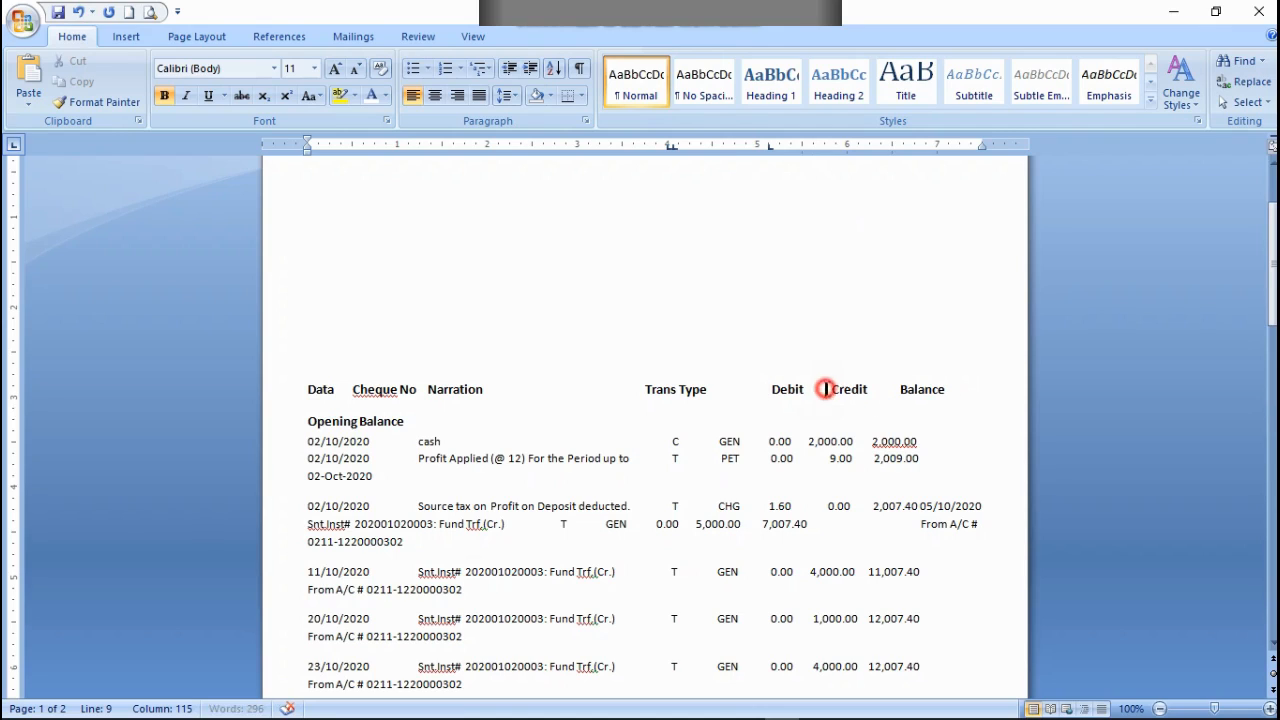
{"action": "left_click", "coordinate": [886, 389]}
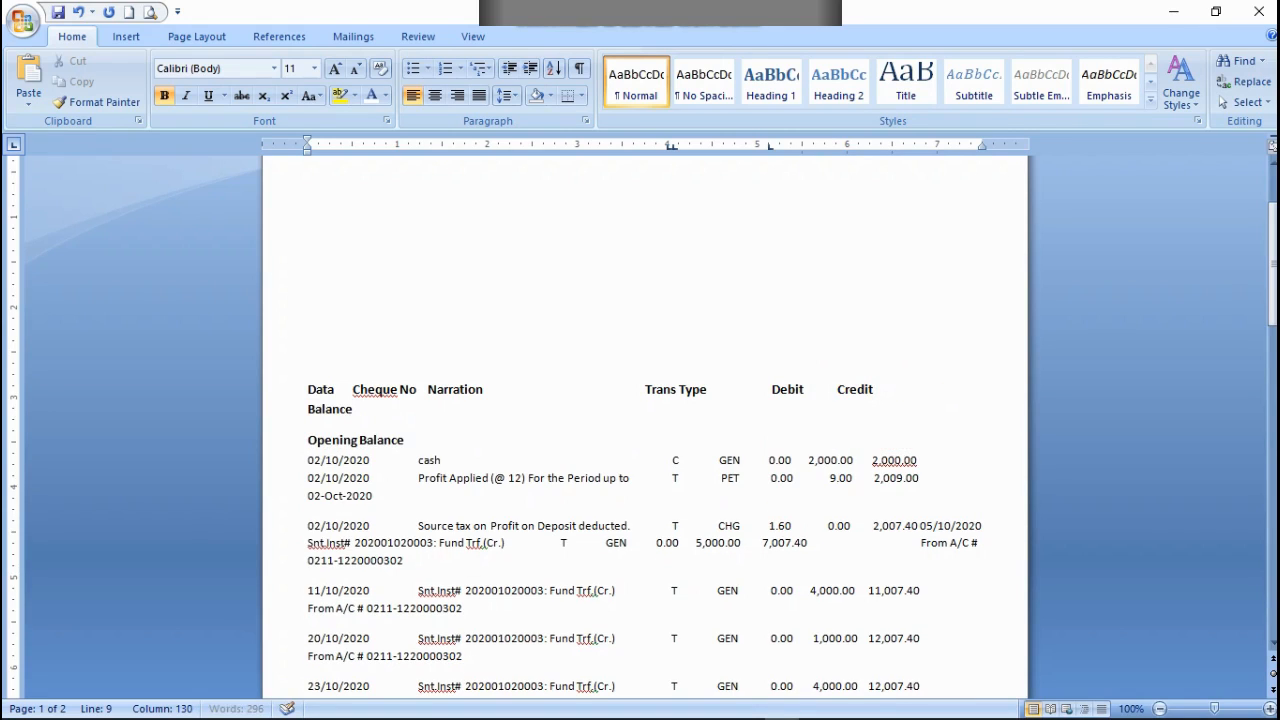
{"action": "key", "text": "BackSpace"}
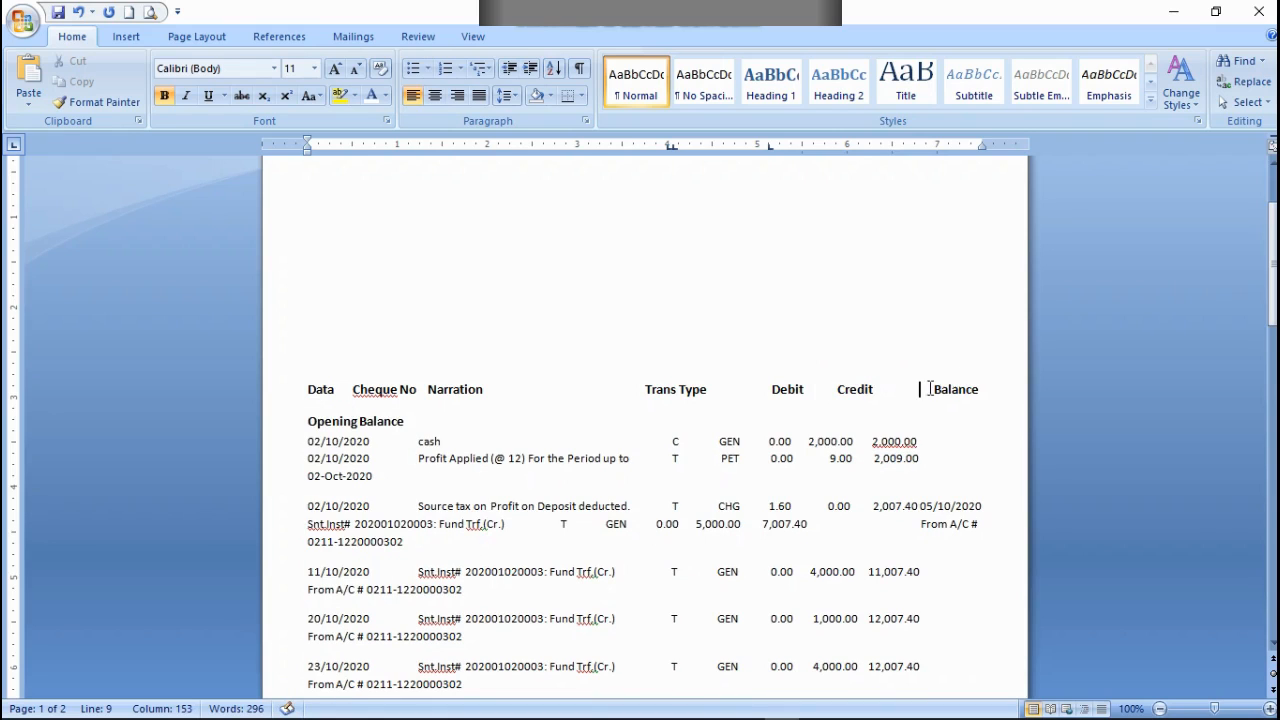
Step: Nudge the Credit heading slightly right and trim the gap after it to keep Balance on the heading line
{"action": "left_click", "coordinate": [838, 389]}
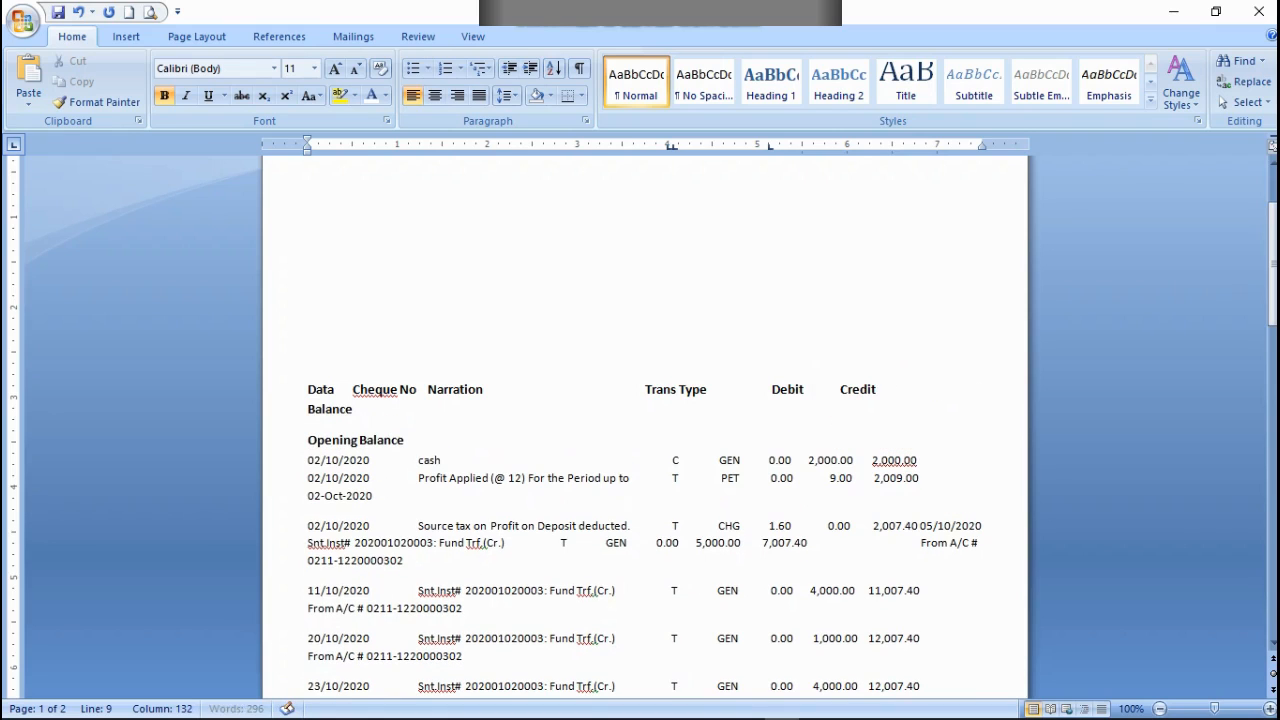
{"action": "left_click", "coordinate": [920, 389]}
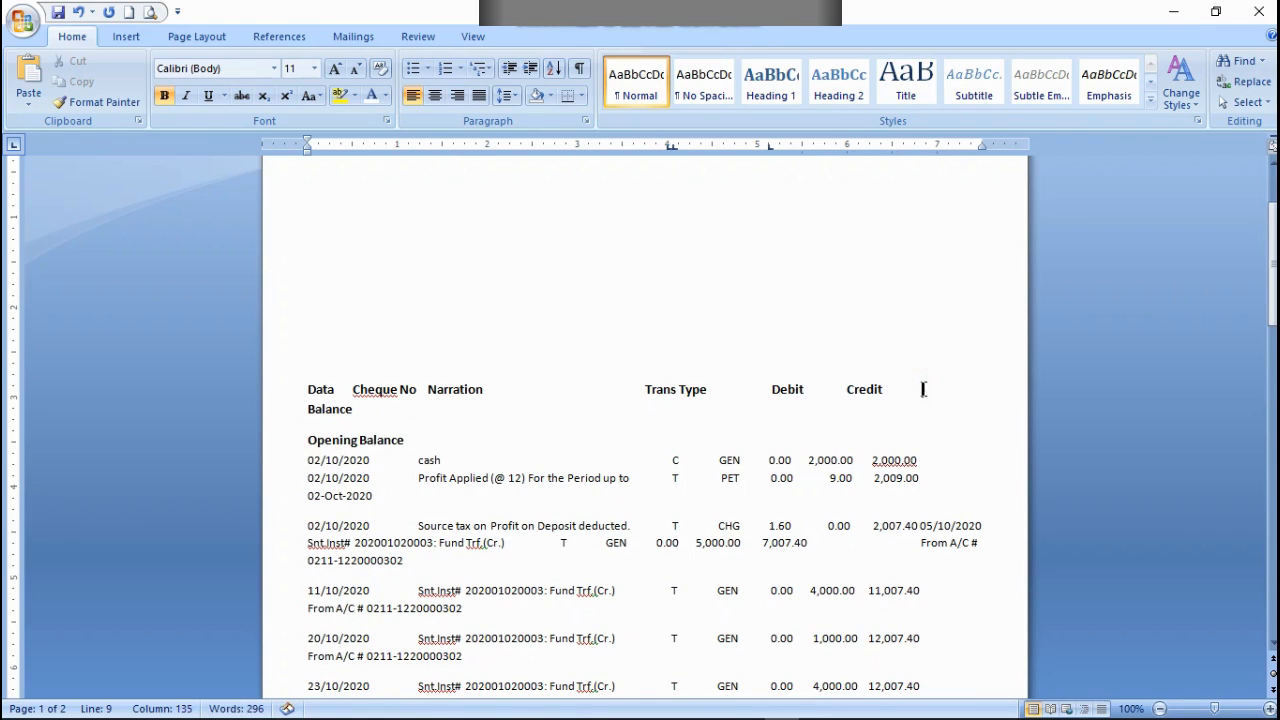
{"action": "key", "text": "BackSpace"}
{"action": "key", "text": "BackSpace"}
{"action": "key", "text": "BackSpace"}
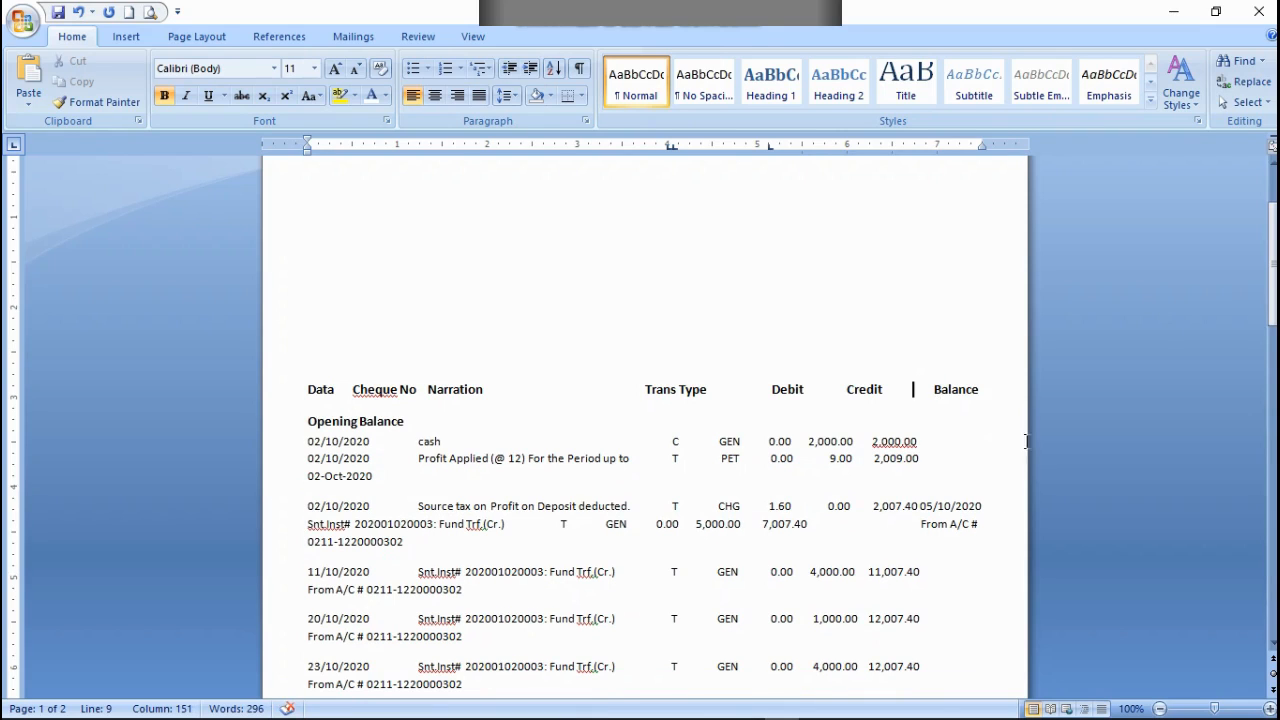
Step: Remove spaces before the Credit heading to bring it closer to the Debit heading
{"action": "left_click", "coordinate": [841, 392]}
{"action": "key", "text": "BackSpace"}
{"action": "key", "text": "BackSpace"}
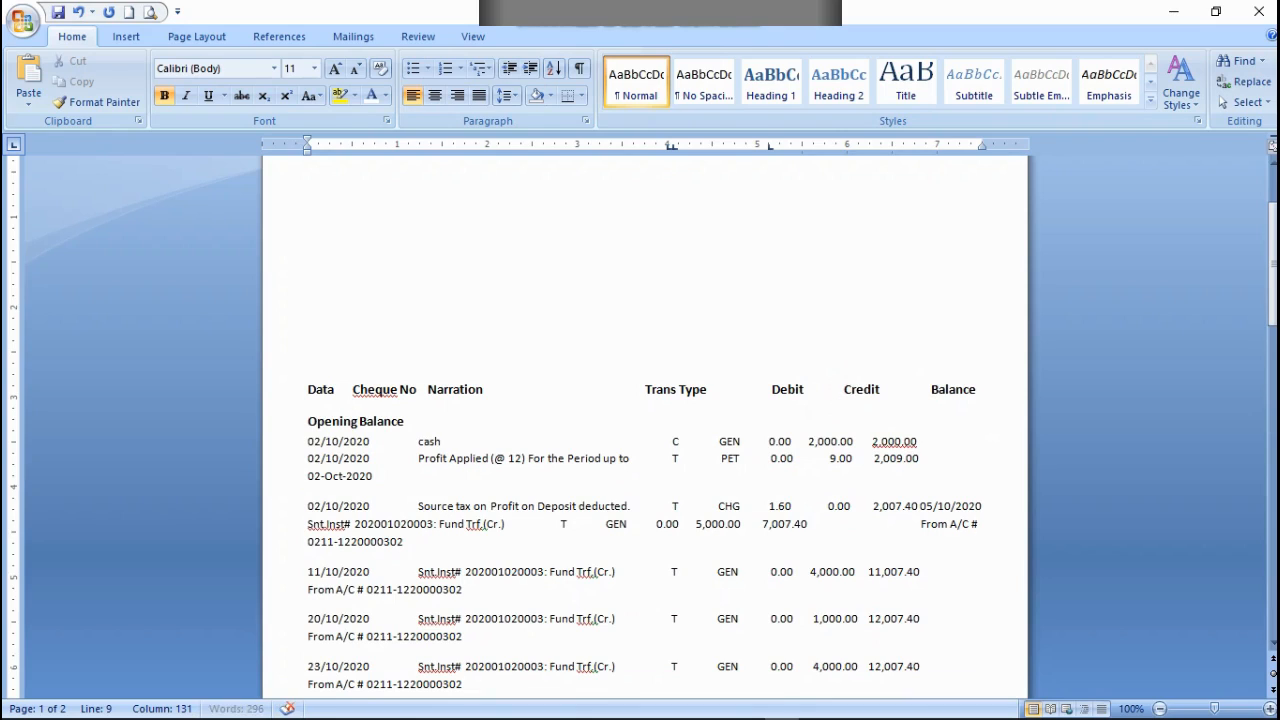
{"action": "key", "text": "BackSpace"}
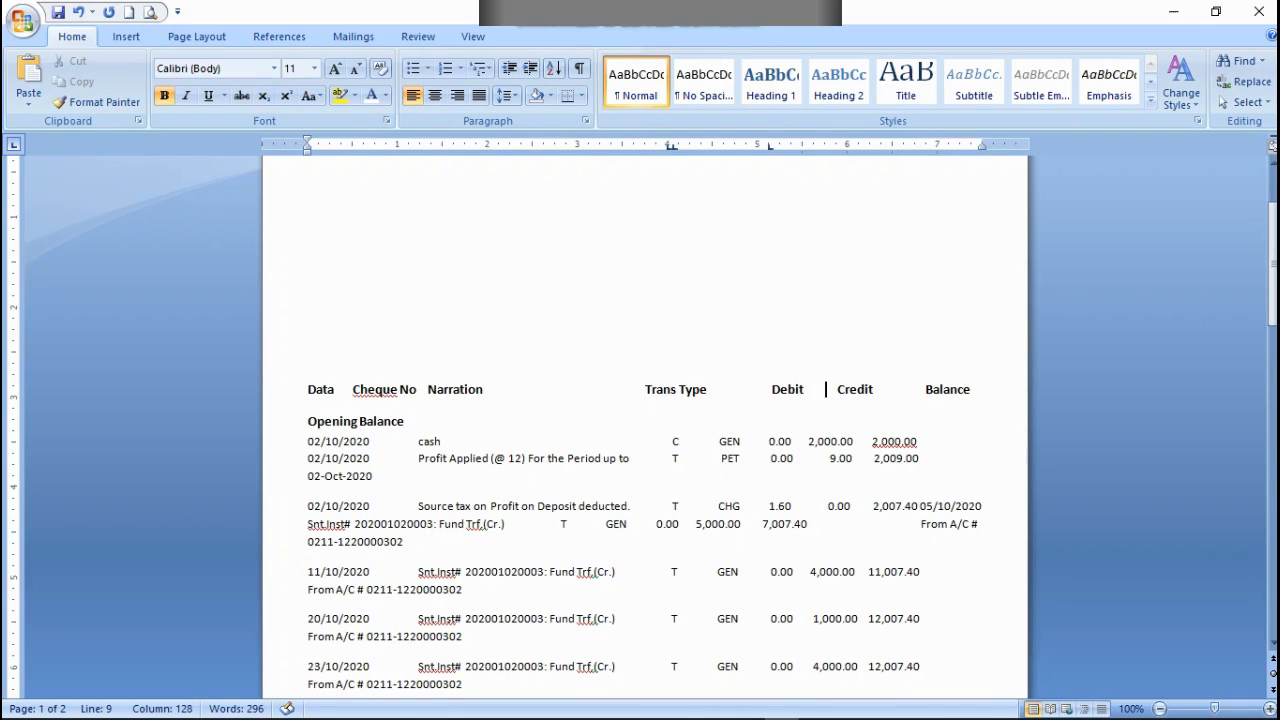
{"action": "left_click", "coordinate": [837, 389]}
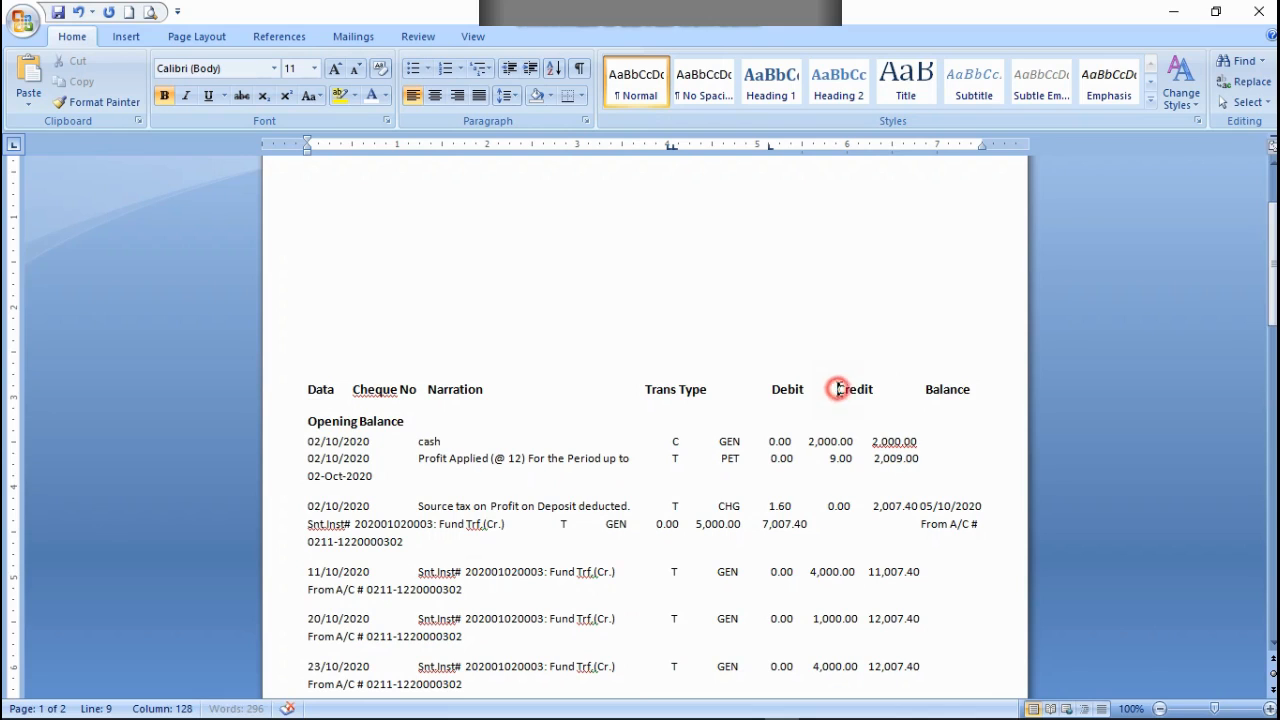
{"action": "key", "text": "BackSpace"}
{"action": "key", "text": "BackSpace"}
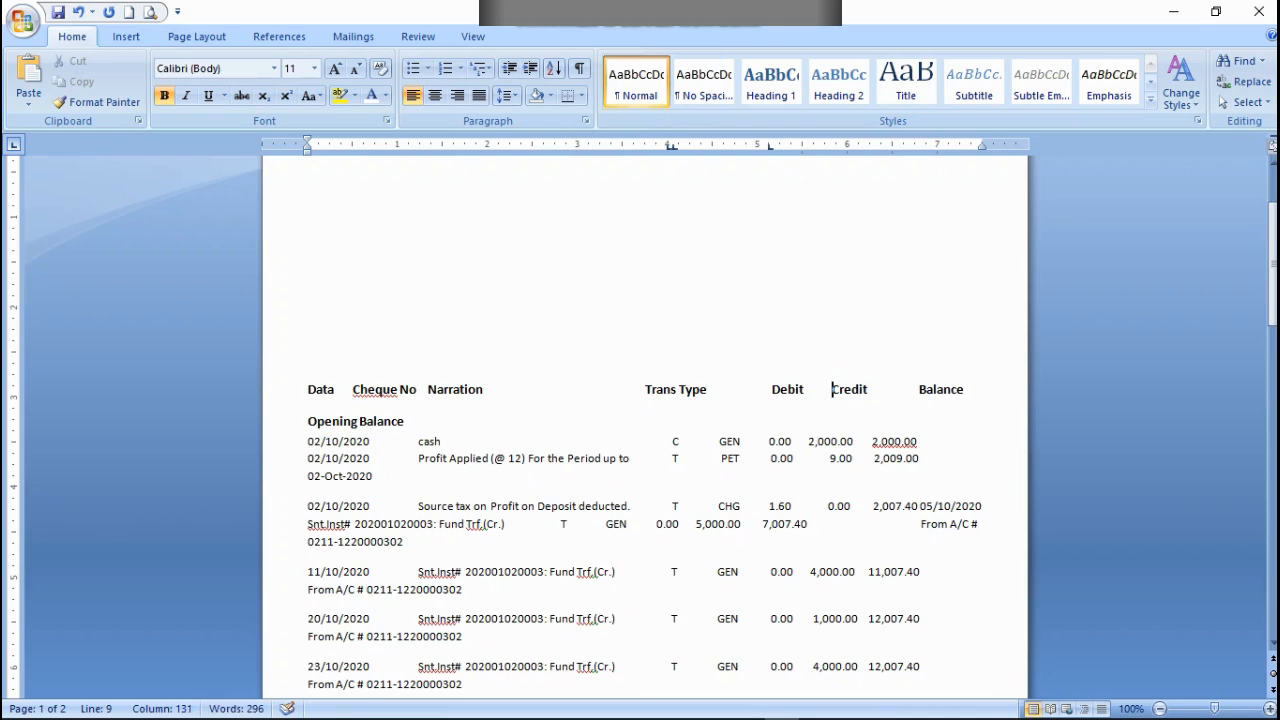
Step: Fine-tune the gaps around the Credit heading so Balance sits at the right margin on the same line
{"action": "left_click", "coordinate": [915, 392]}
{"action": "key", "text": "BackSpace"}
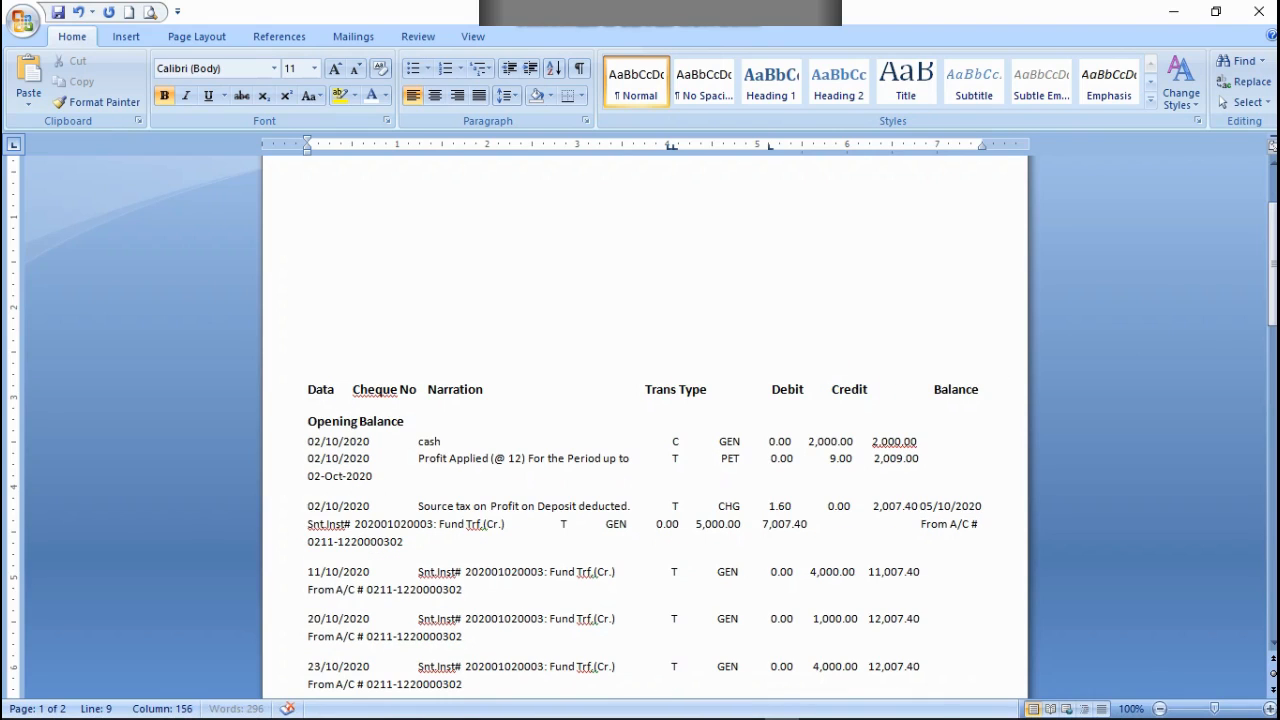
{"action": "left_click", "coordinate": [829, 389]}
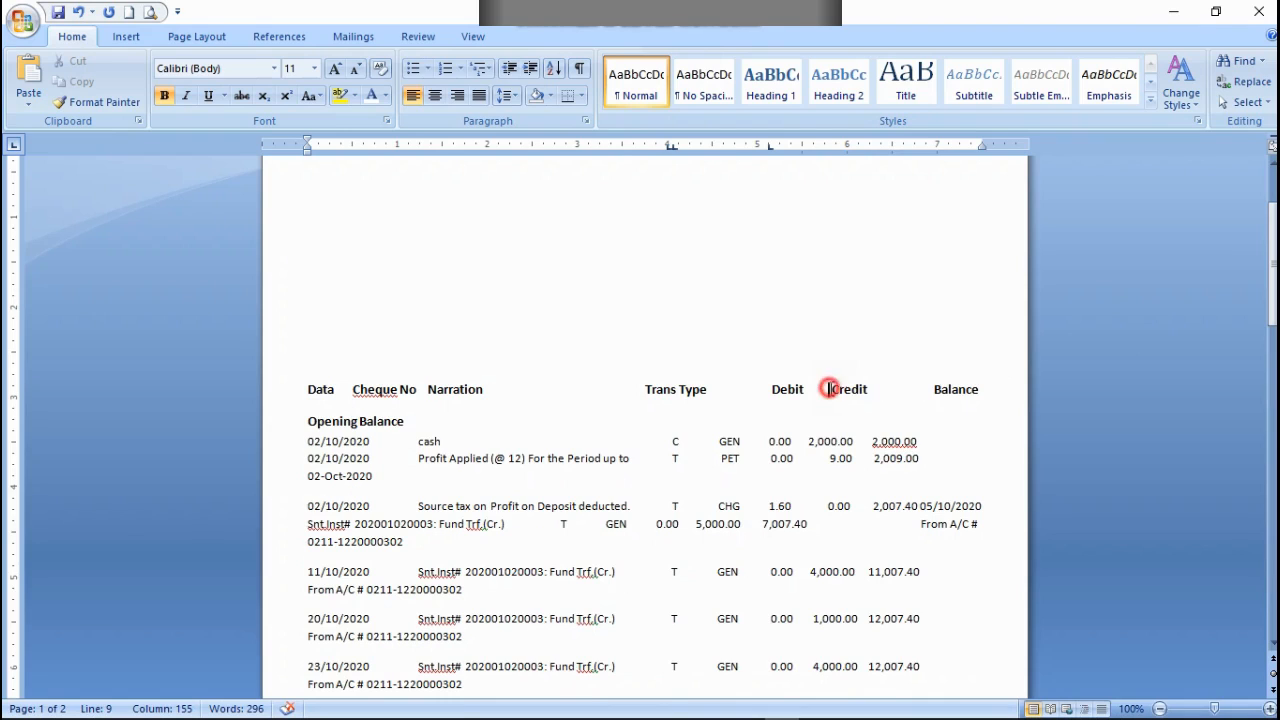
{"action": "left_click", "coordinate": [887, 392]}
{"action": "key", "text": "BackSpace"}
{"action": "key", "text": "BackSpace"}
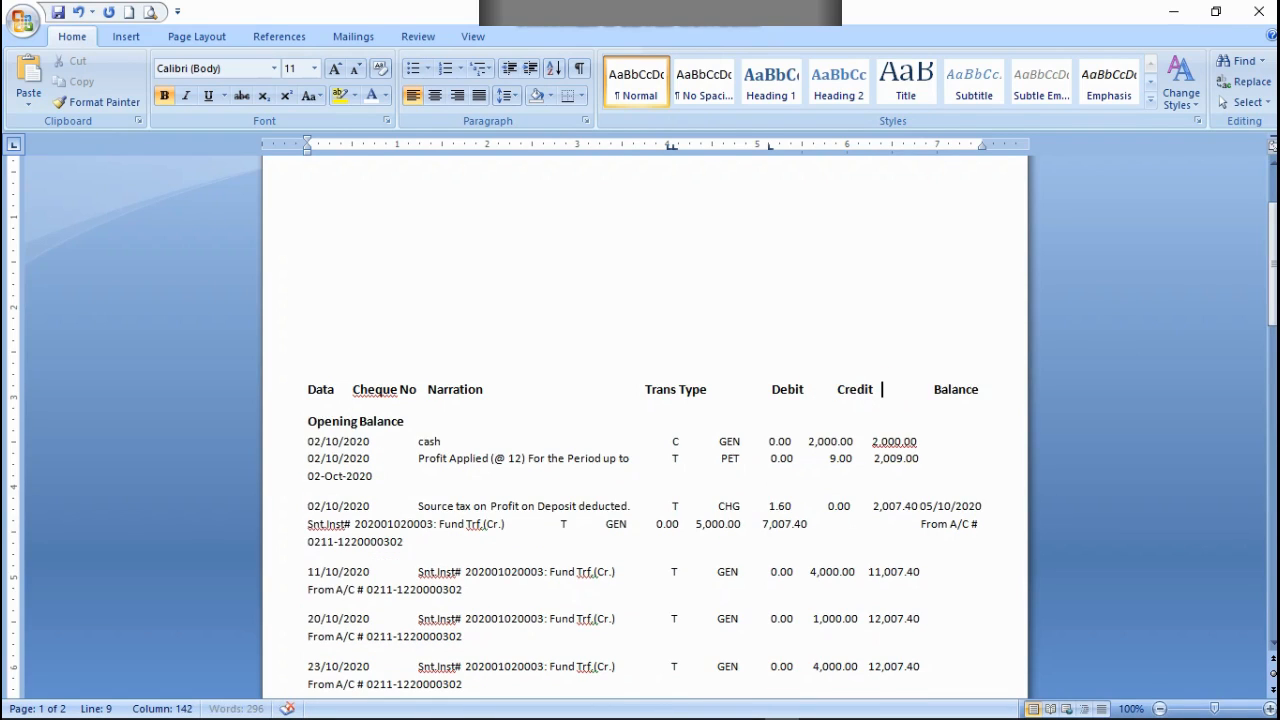
Step: Space out the cash row so its debit, credit and balance amounts sit under the Debit, Credit and Balance headings
{"action": "left_click", "coordinate": [768, 443]}
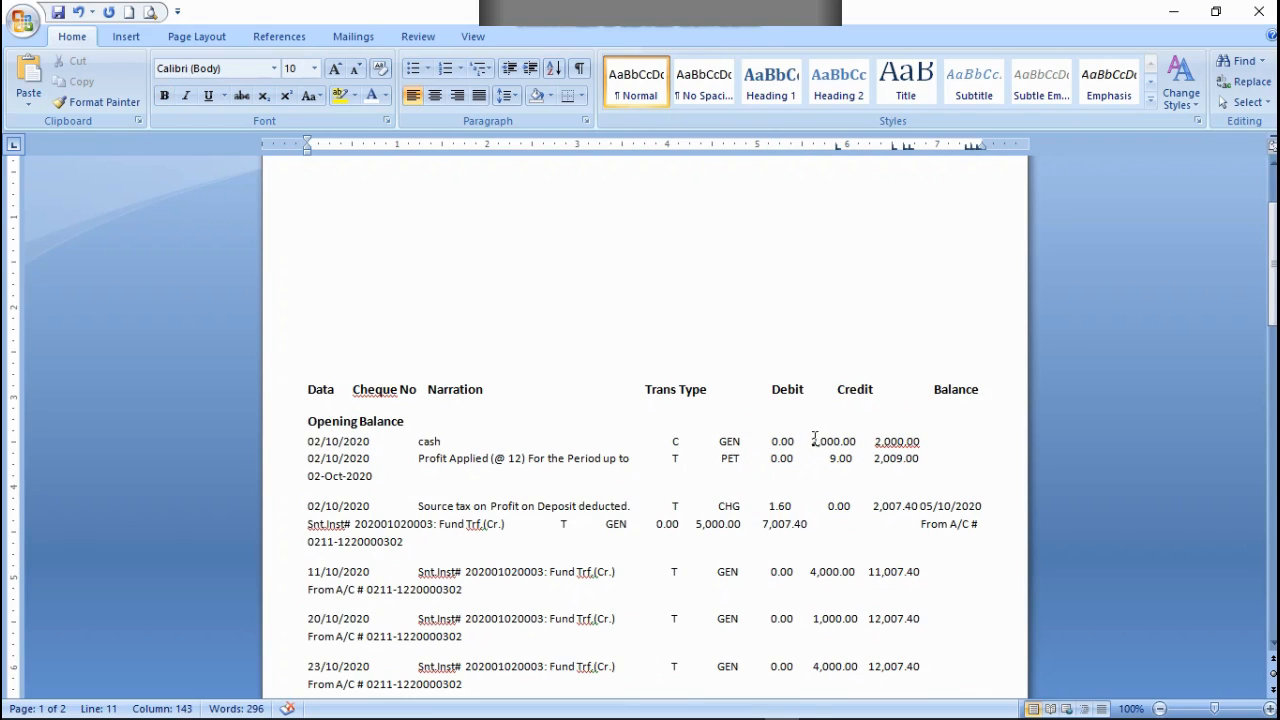
{"action": "left_click", "coordinate": [810, 439]}
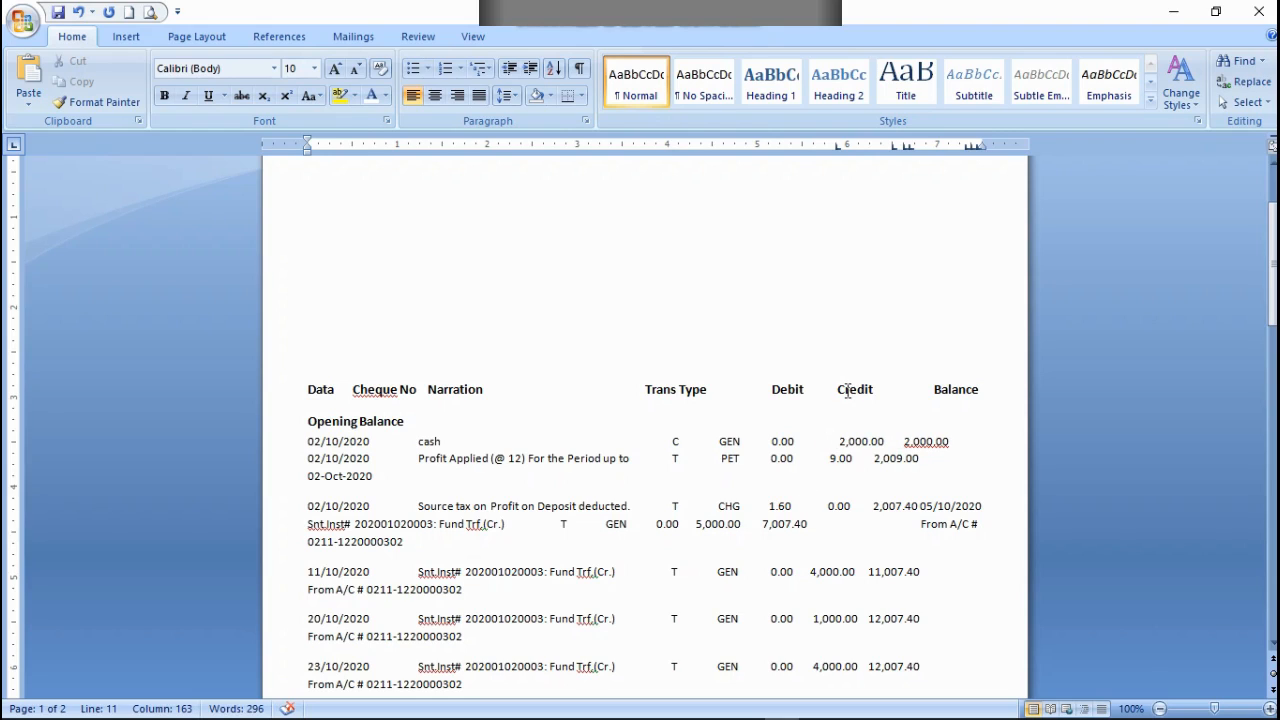
{"action": "left_click", "coordinate": [903, 441]}
{"action": "key", "text": "BackSpace"}
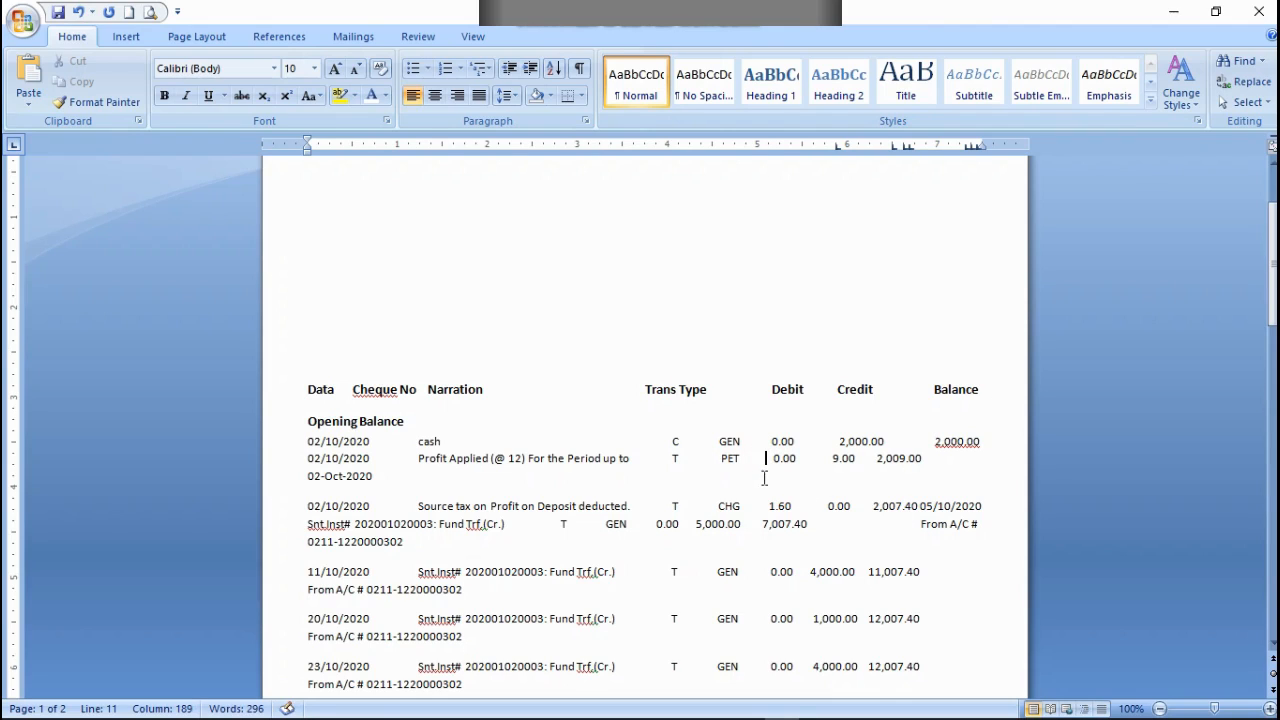
Step: Align the Profit Applied row's amounts with the Debit, Credit and Balance headings, with 02-Oct-2020 wrapped beneath the narration
{"action": "key", "text": "BackSpace"}
{"action": "left_click", "coordinate": [826, 461]}
{"action": "left_click", "coordinate": [907, 461]}
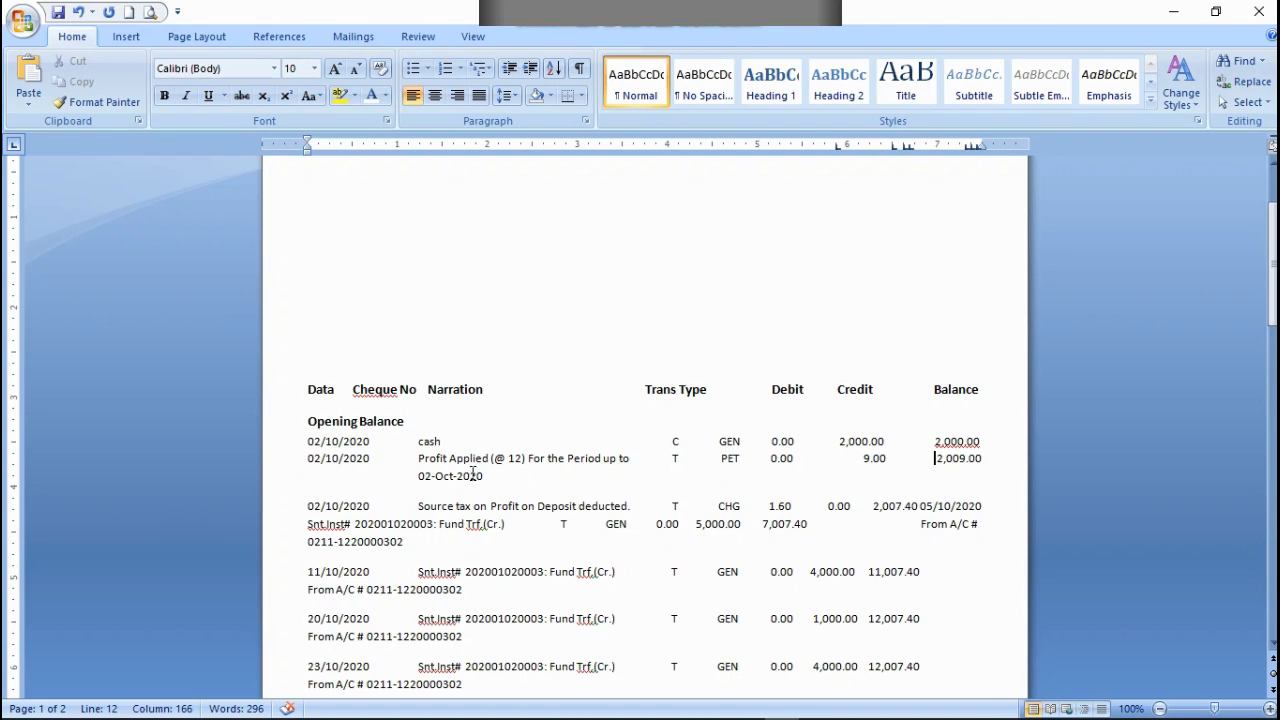
{"action": "key", "text": "BackSpace"}
Step: Put the 05/10/2020 entry on its own line and shift its credit and balance amounts right, with From A/C under the narration
{"action": "scroll", "coordinate": [921, 553], "scroll_direction": "up", "scroll_amount": 1}
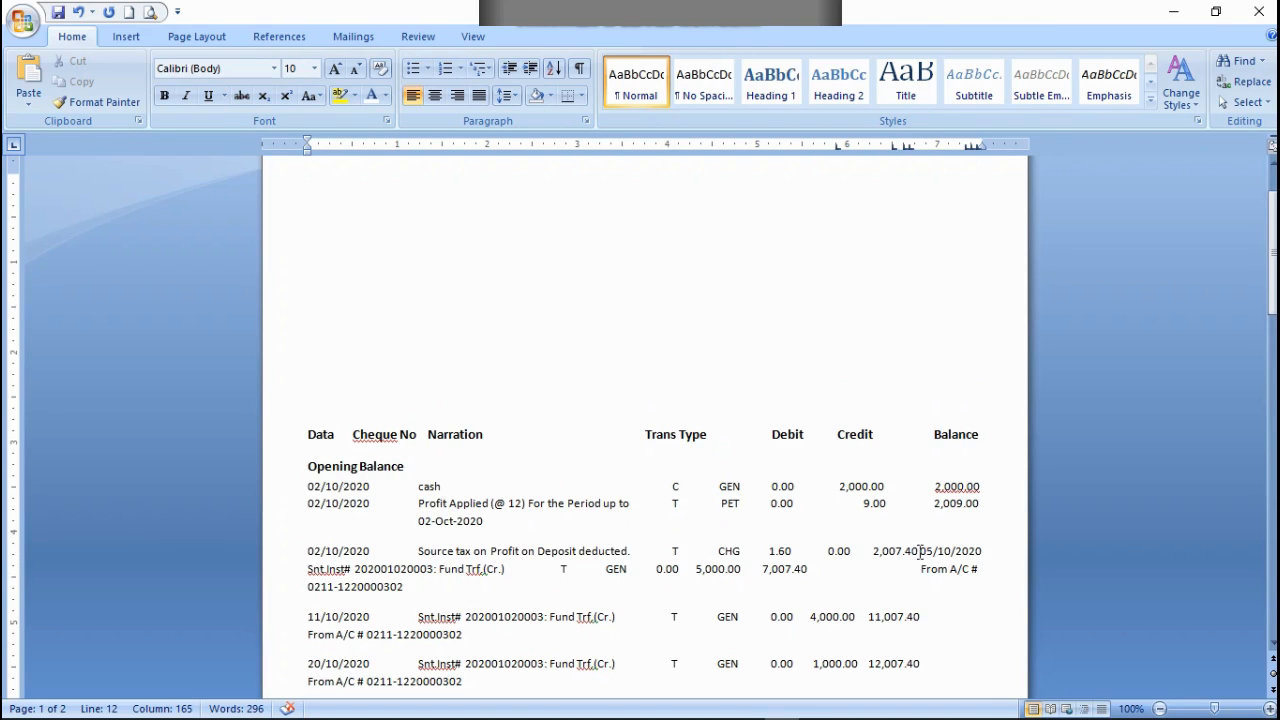
{"action": "left_click", "coordinate": [913, 620]}
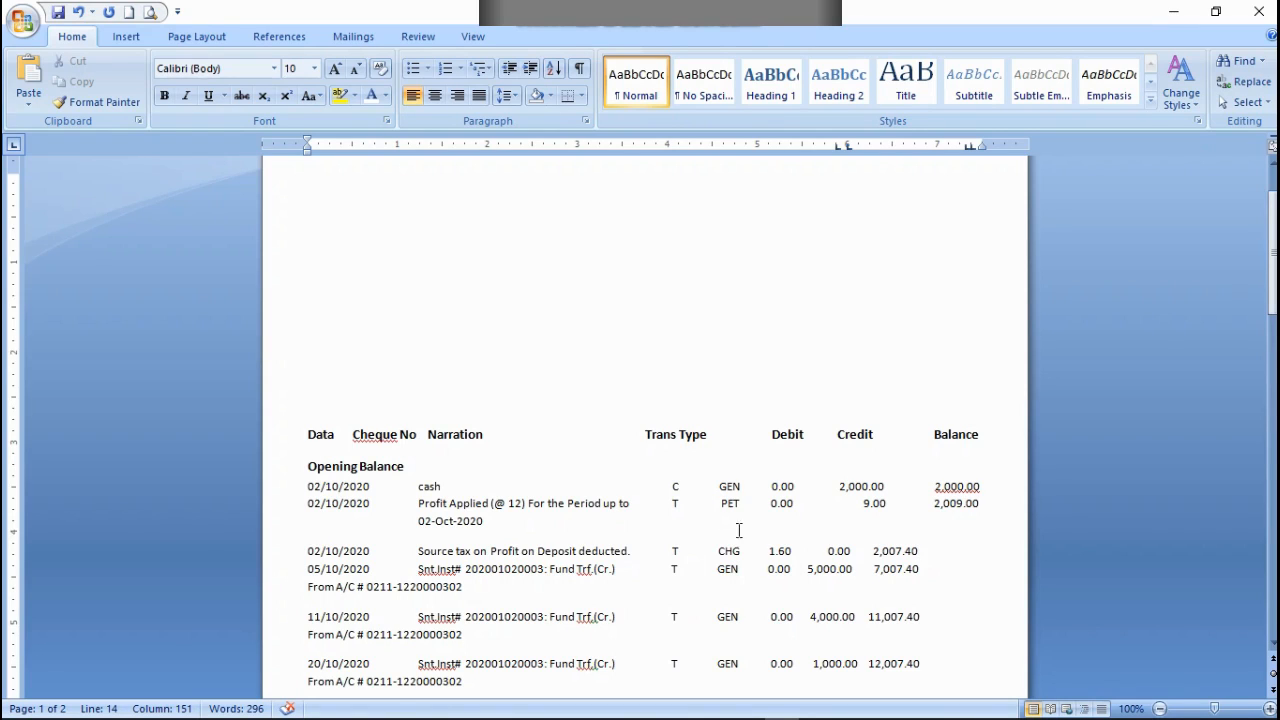
{"action": "left_click", "coordinate": [804, 576]}
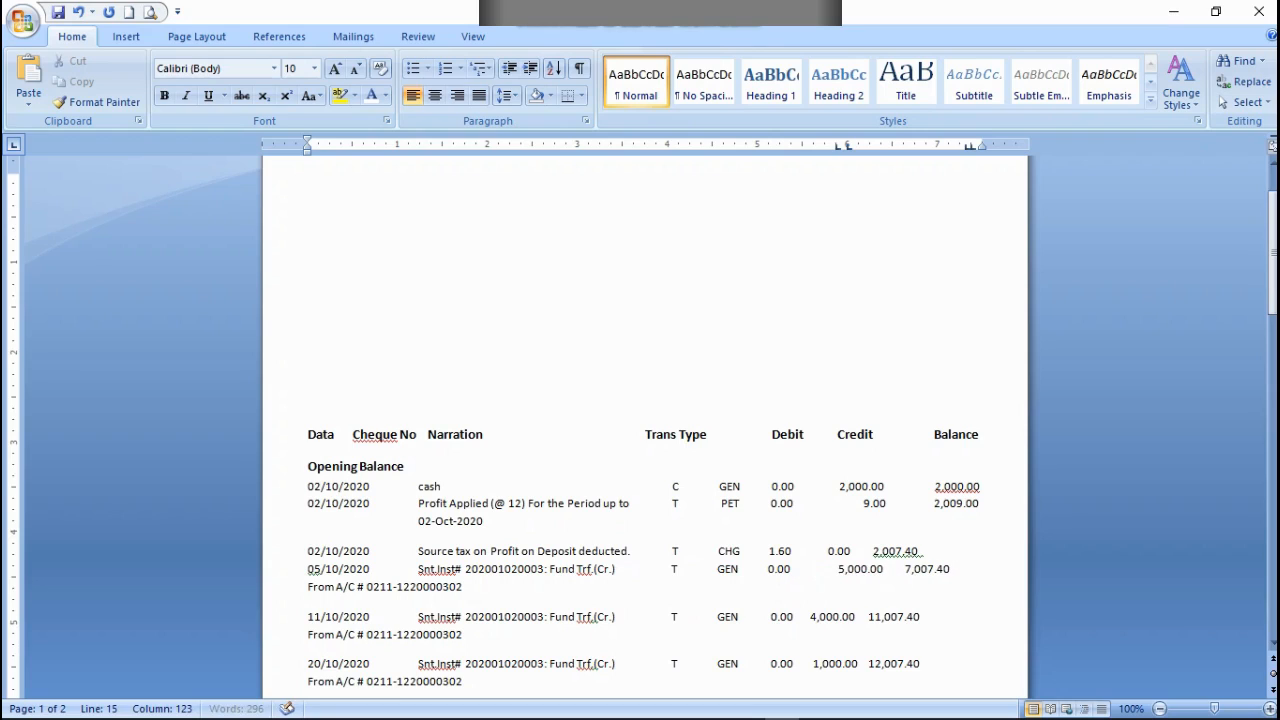
Step: Align the source tax row's 0.00 credit and 2,007.40 balance under the Credit and Balance headings, keeping 05/10/2020 on the next line
{"action": "left_click", "coordinate": [864, 546]}
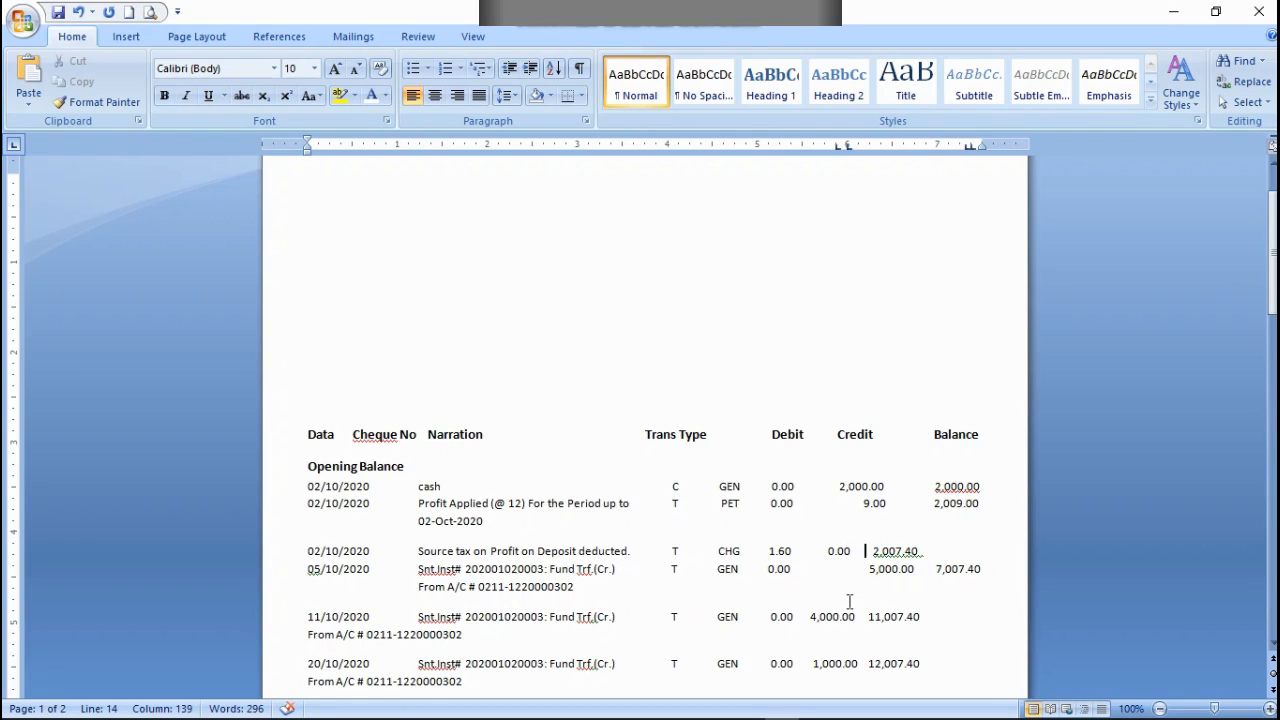
{"action": "left_click", "coordinate": [822, 553]}
{"action": "key", "text": "BackSpace"}
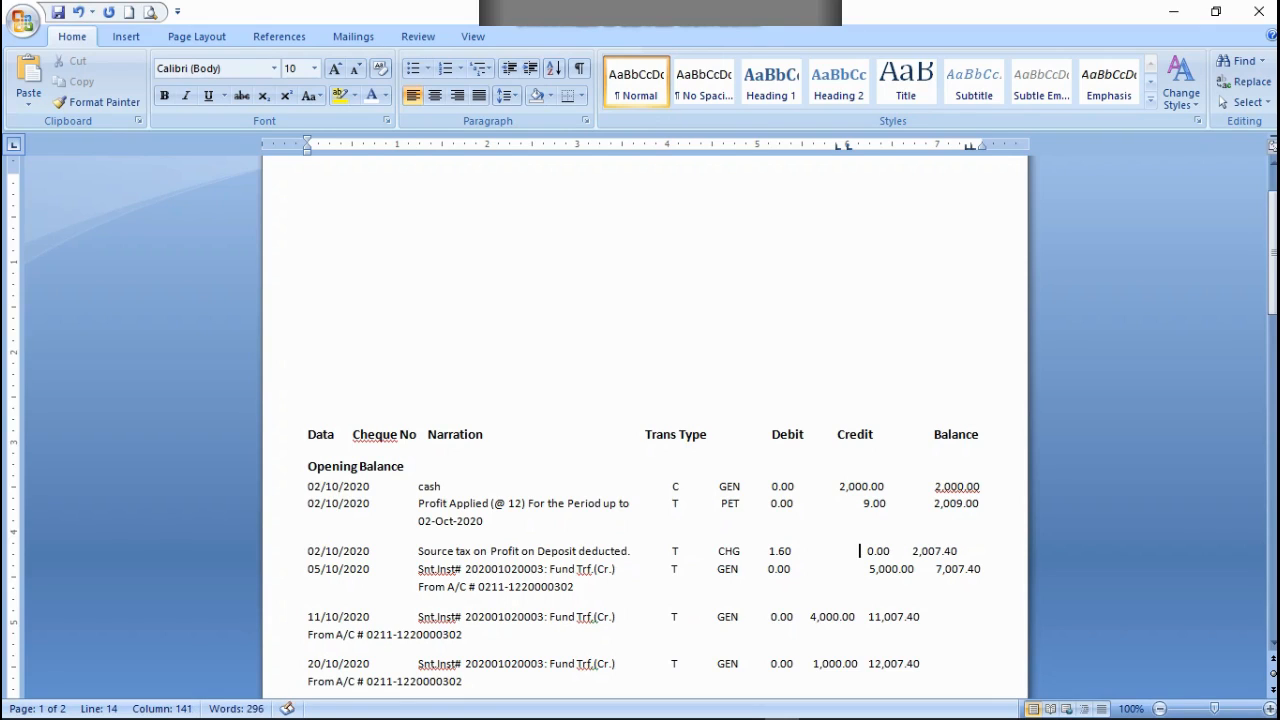
{"action": "key", "text": "BackSpace"}
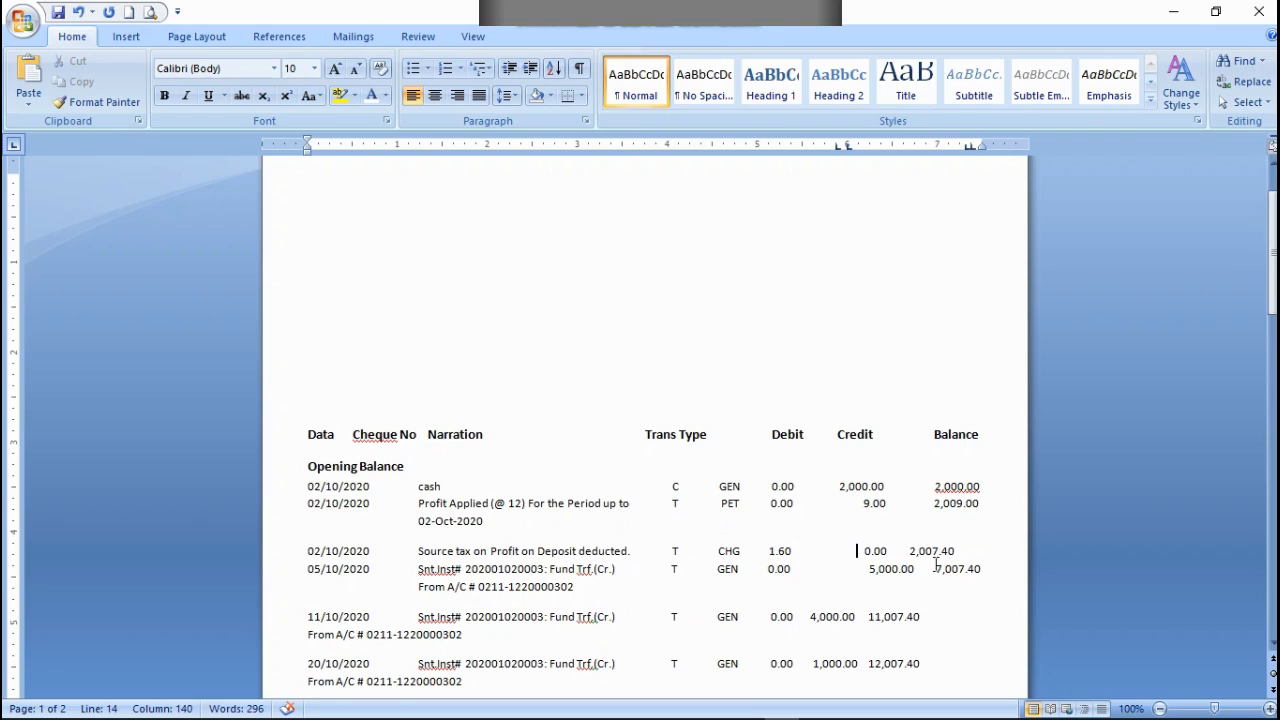
{"action": "left_click", "coordinate": [908, 551]}
{"action": "key", "text": "BackSpace"}
{"action": "left_click", "coordinate": [862, 553]}
{"action": "key", "text": "BackSpace"}
{"action": "left_click", "coordinate": [910, 552]}
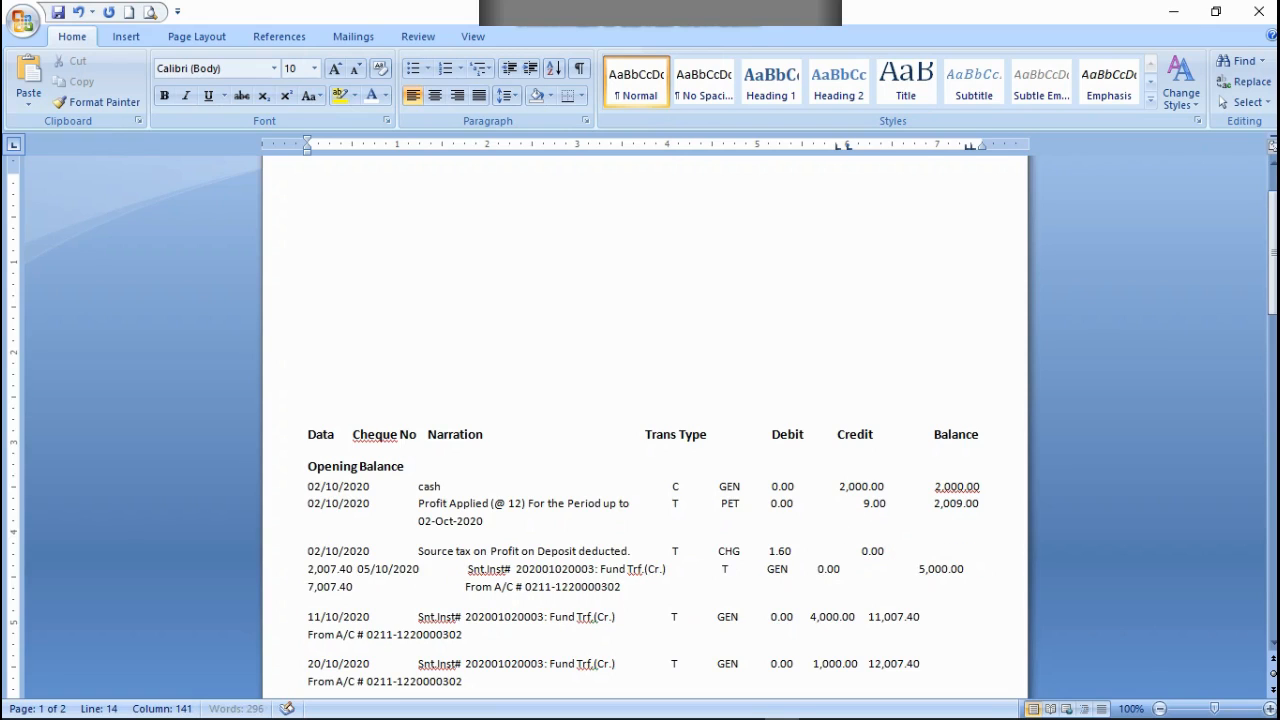
{"action": "key", "text": "Tab"}
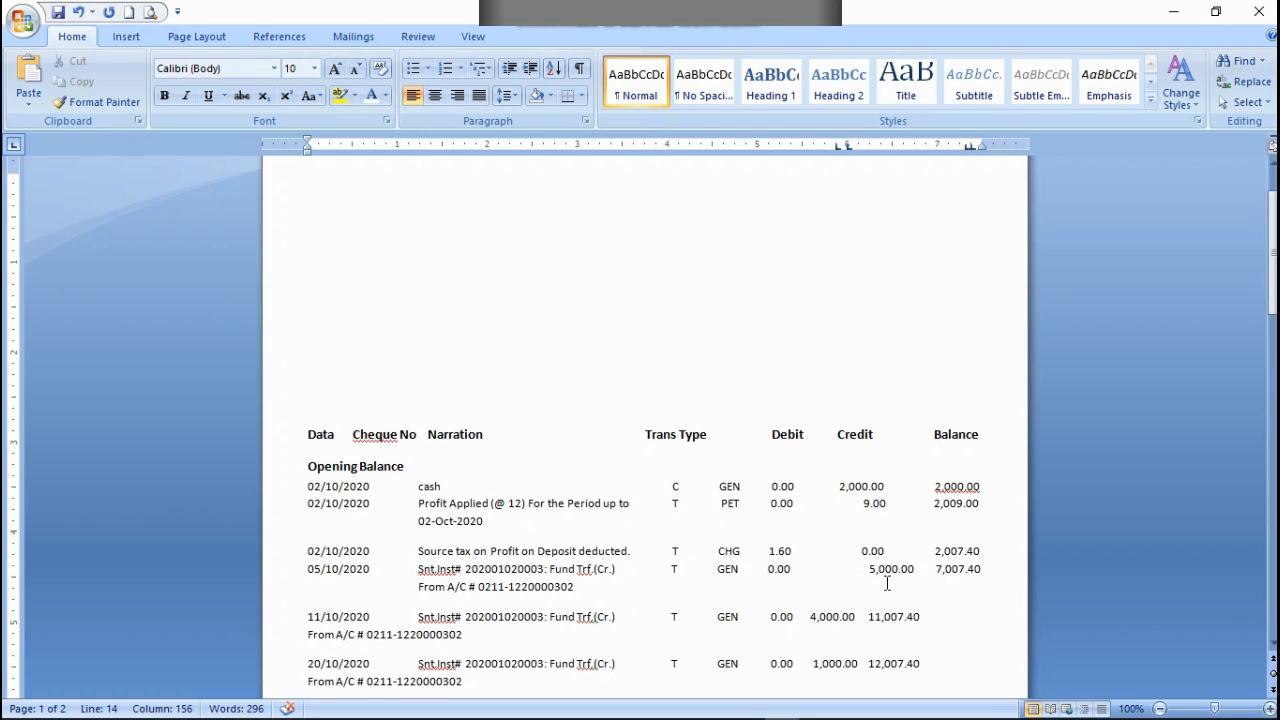
Step: Remove spaces before the 05/10/2020 row's 5,000.00 amount to shift it left under the Credit heading
{"action": "left_click", "coordinate": [866, 569]}
{"action": "key", "text": "BackSpace"}
{"action": "key", "text": "BackSpace"}
{"action": "key", "text": "BackSpace"}
{"action": "key", "text": "BackSpace"}
{"action": "key", "text": "BackSpace"}
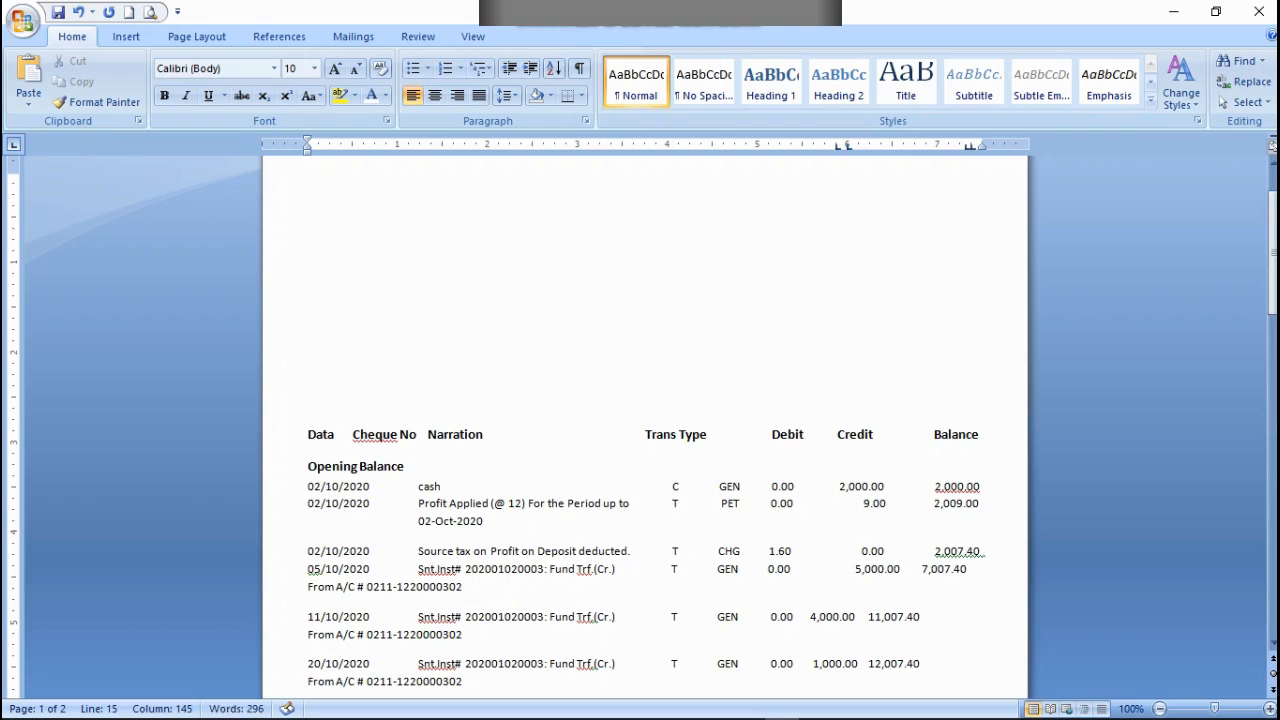
{"action": "key", "text": "BackSpace"}
{"action": "key", "text": "BackSpace"}
{"action": "key", "text": "BackSpace"}
{"action": "key", "text": "BackSpace"}
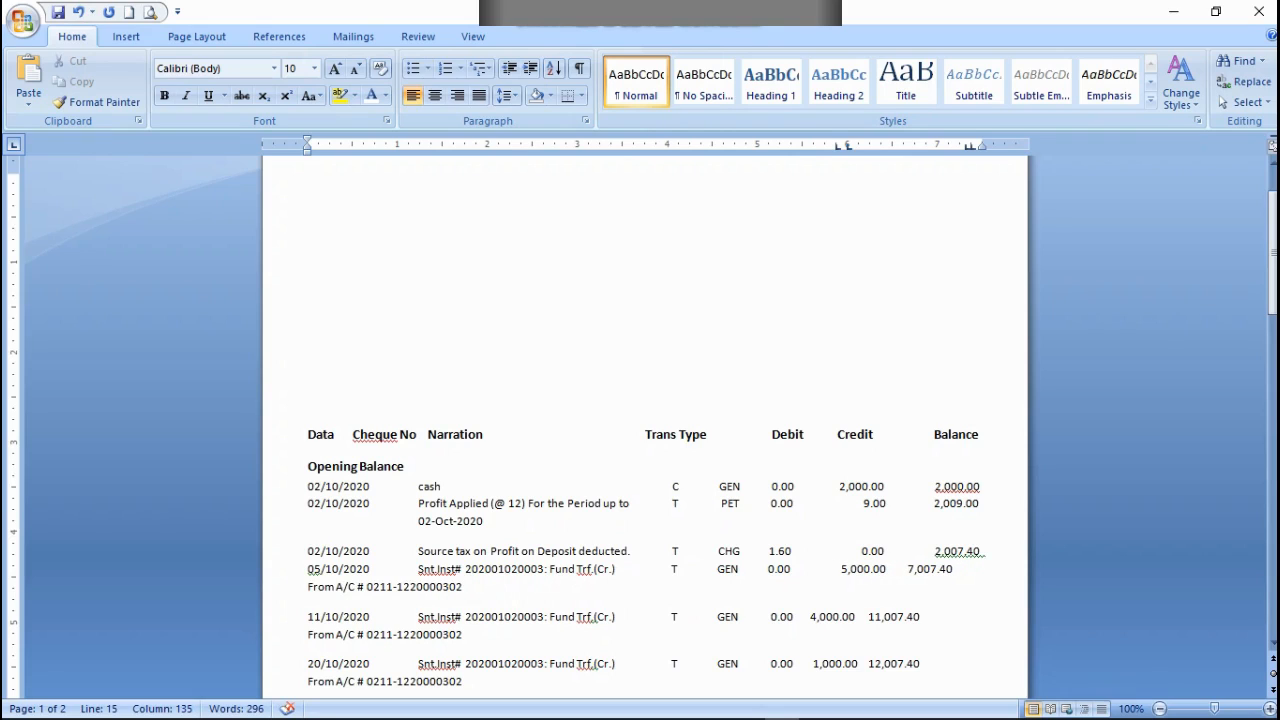
Step: Shift the 05/10/2020 row's 7,007.40 balance right under the Balance heading, with From A/C indented beneath the narration
{"action": "left_click", "coordinate": [906, 569]}
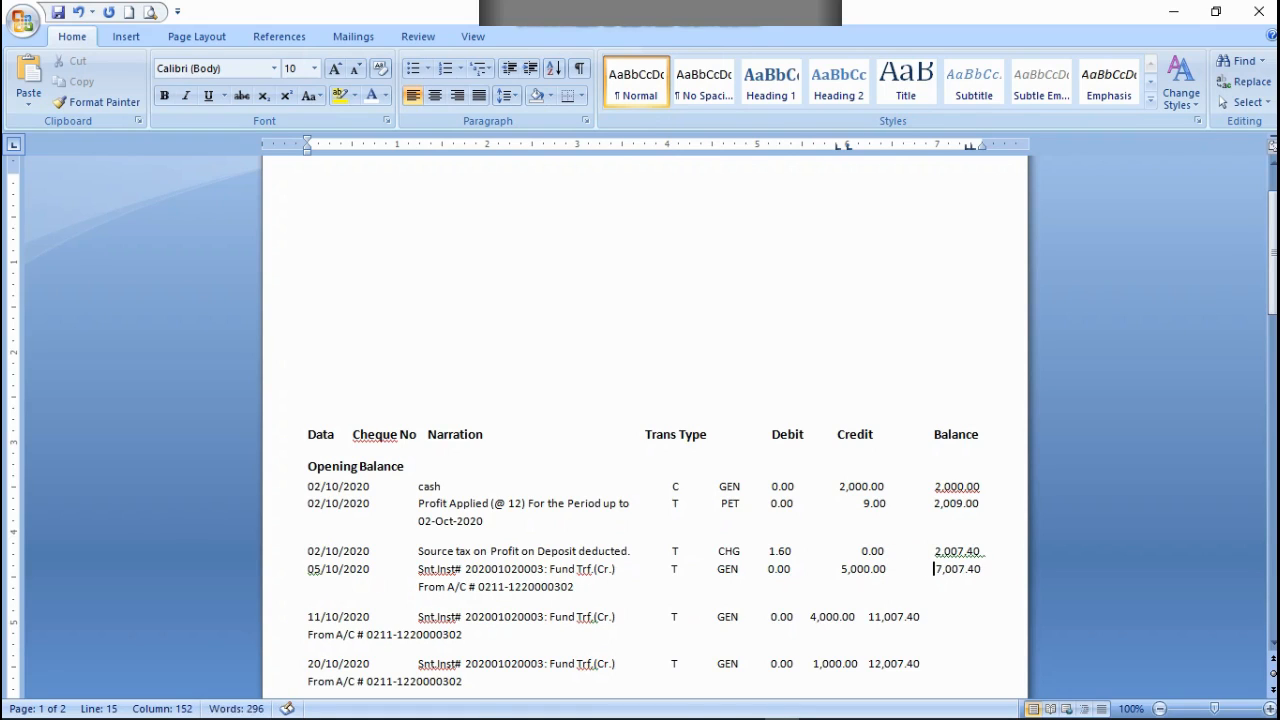
{"action": "key", "text": "BackSpace"}
{"action": "scroll", "coordinate": [485, 600], "scroll_direction": "down", "scroll_amount": 1}
{"action": "left_click", "coordinate": [996, 534]}
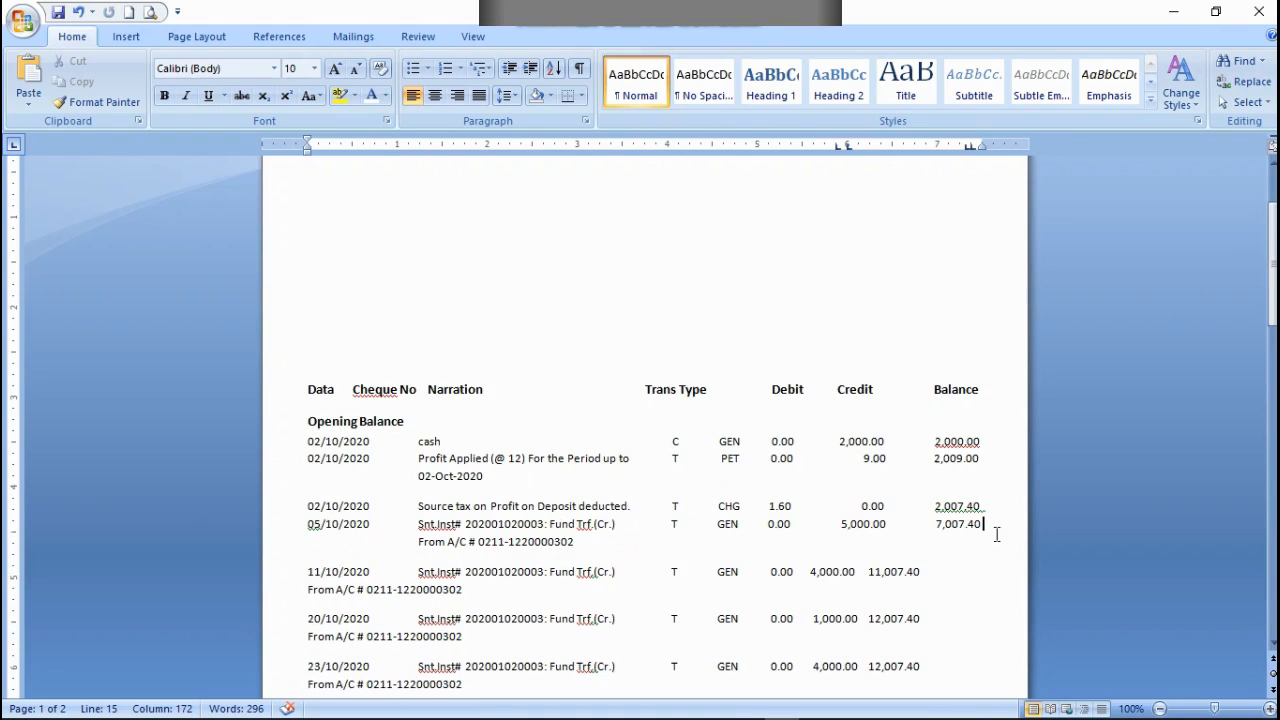
Step: Align the 11/10/2020 row's 4,000.00 credit and 11,007.40 balance under their headings, with From A/C beneath the narration
{"action": "left_click", "coordinate": [803, 574]}
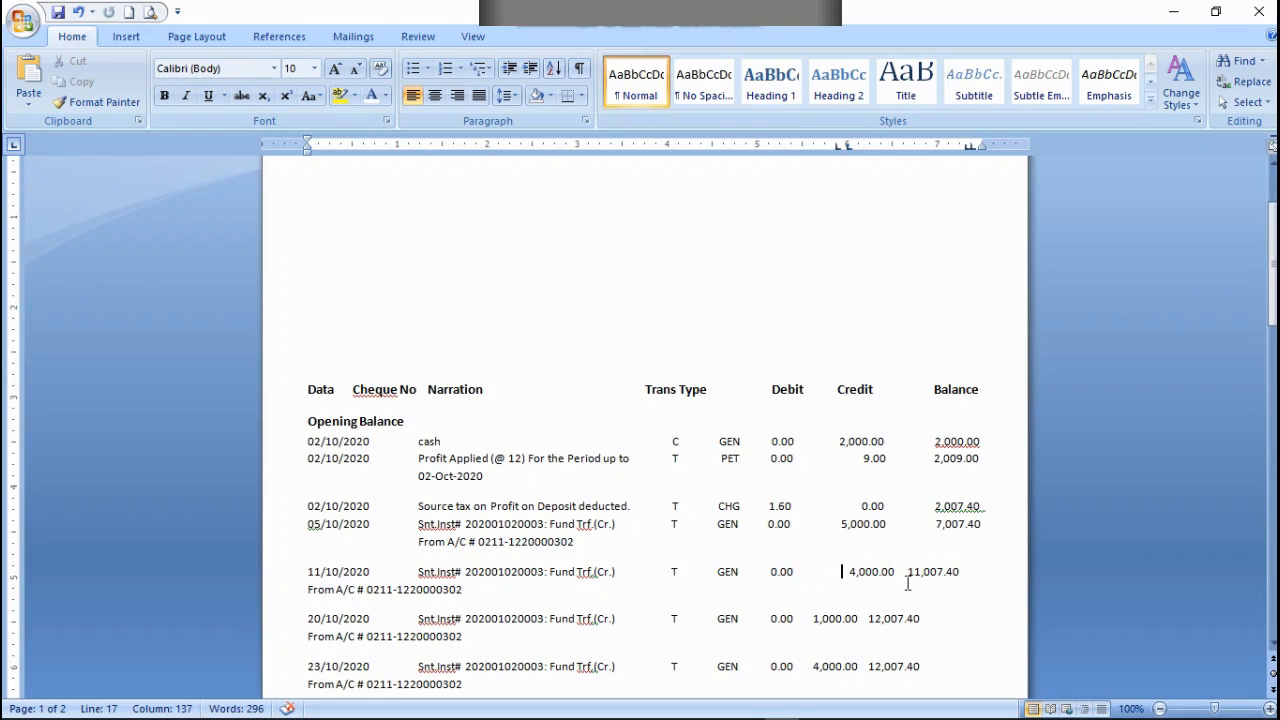
{"action": "key", "text": "BackSpace"}
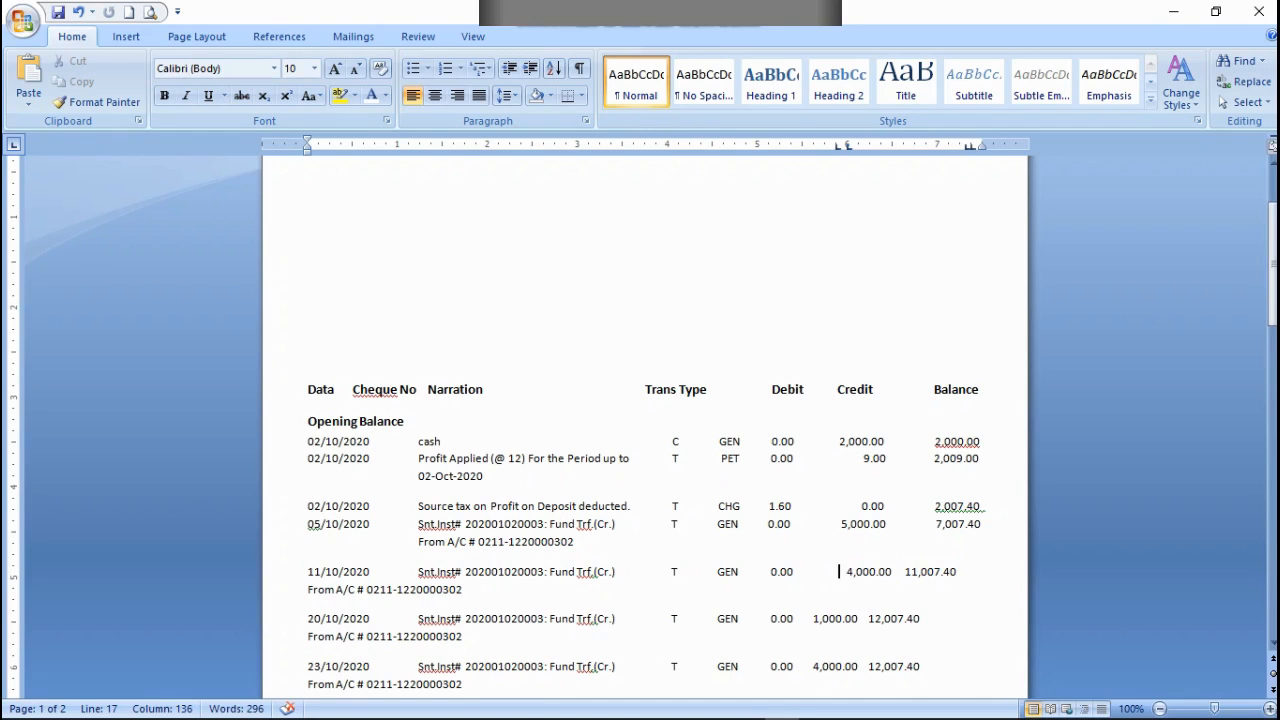
{"action": "key", "text": "BackSpace"}
{"action": "key", "text": "BackSpace"}
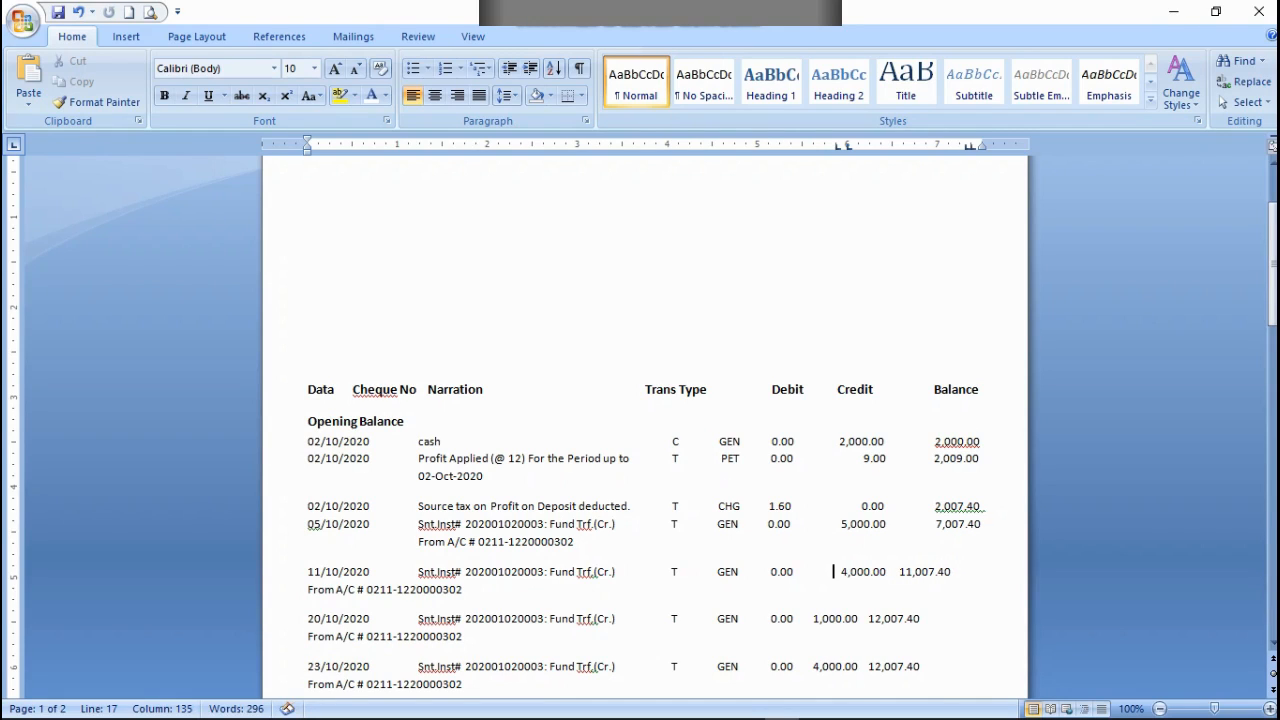
{"action": "left_click", "coordinate": [895, 571]}
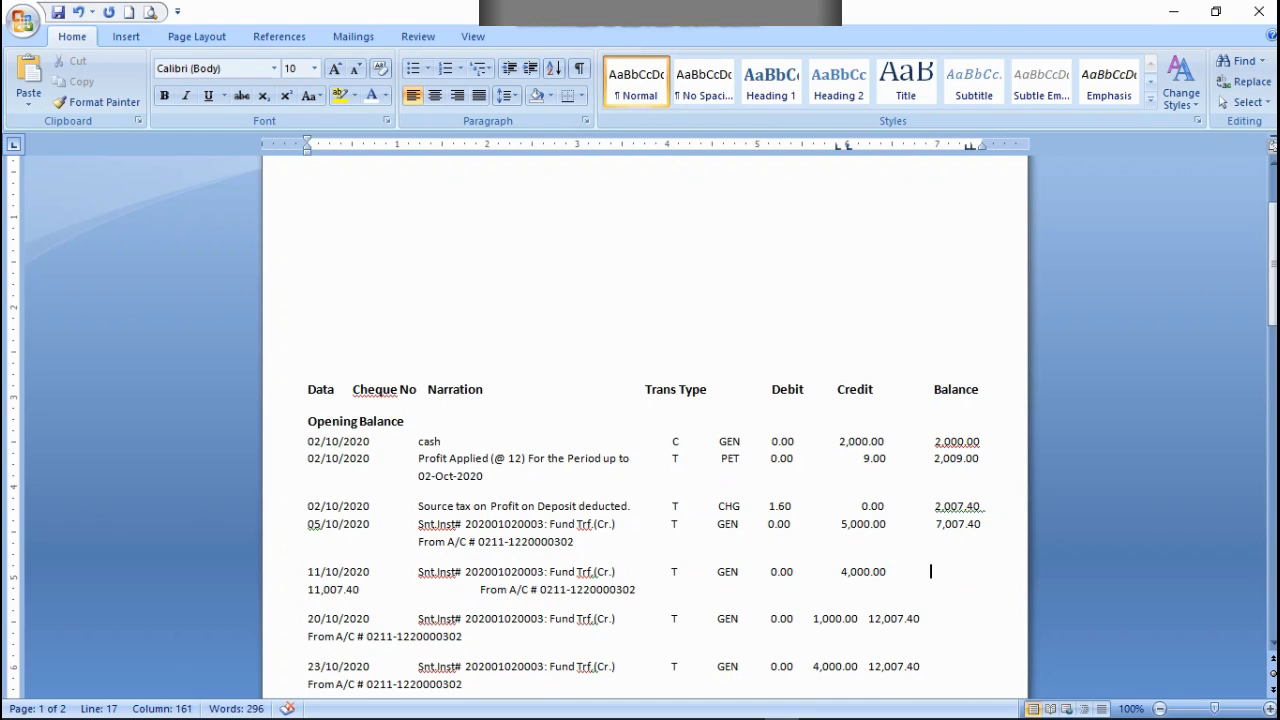
{"action": "key", "text": "BackSpace"}
{"action": "key", "text": "BackSpace"}
{"action": "key", "text": "Left"}
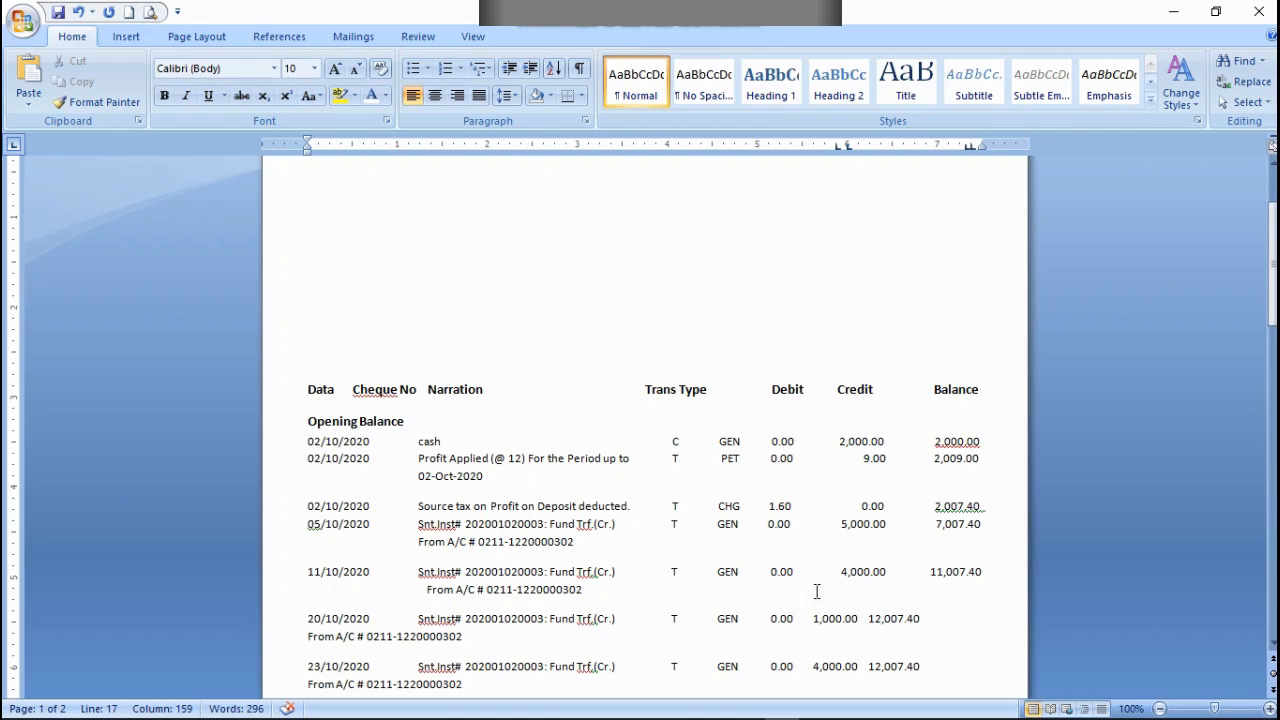
Step: Align the 20/10/2020 row's 1,000.00 credit and 12,007.40 balance under their headings, with From A/C beneath the narration
{"action": "scroll", "coordinate": [926, 565], "scroll_direction": "down", "scroll_amount": 1}
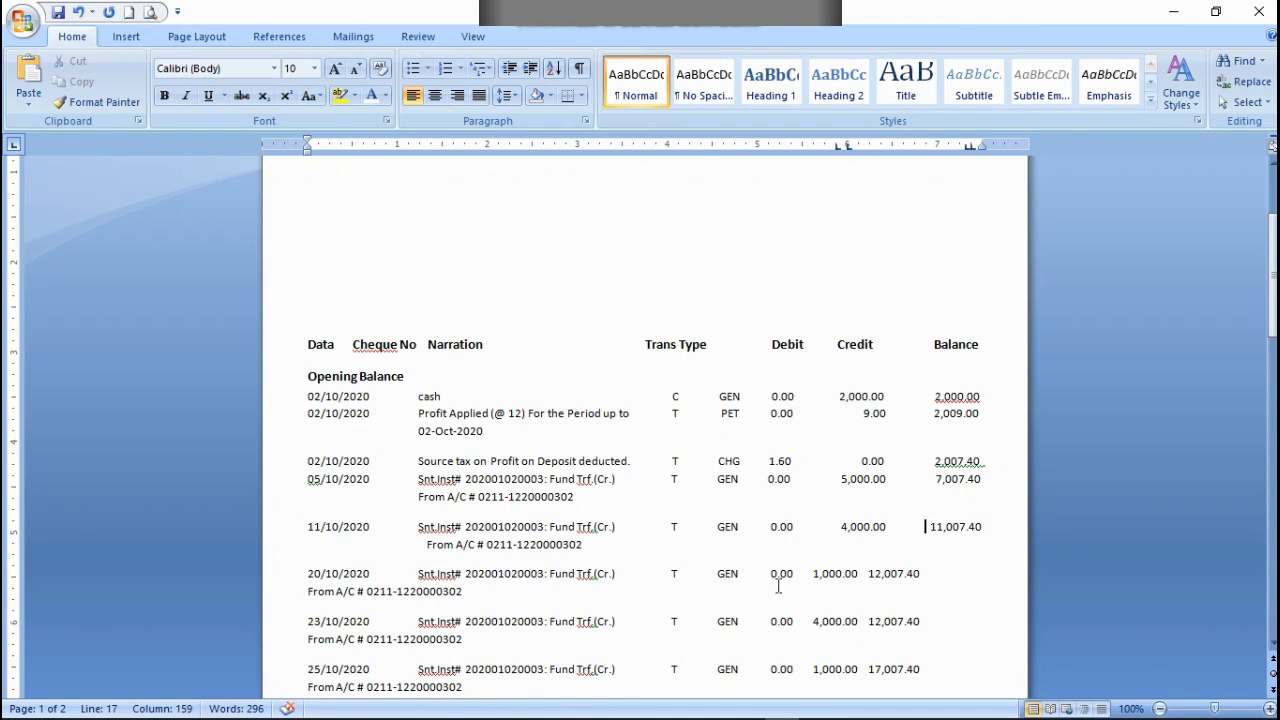
{"action": "left_click", "coordinate": [811, 573]}
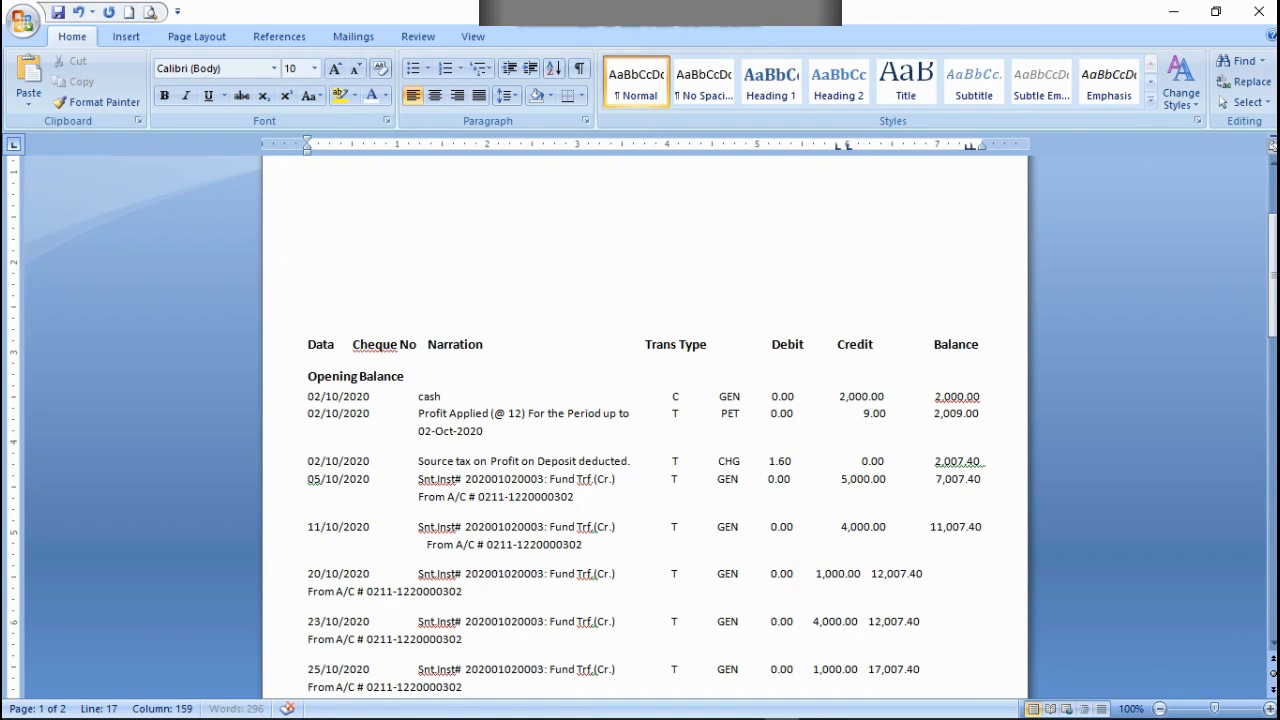
{"action": "left_click", "coordinate": [888, 526]}
{"action": "key", "text": "BackSpace"}
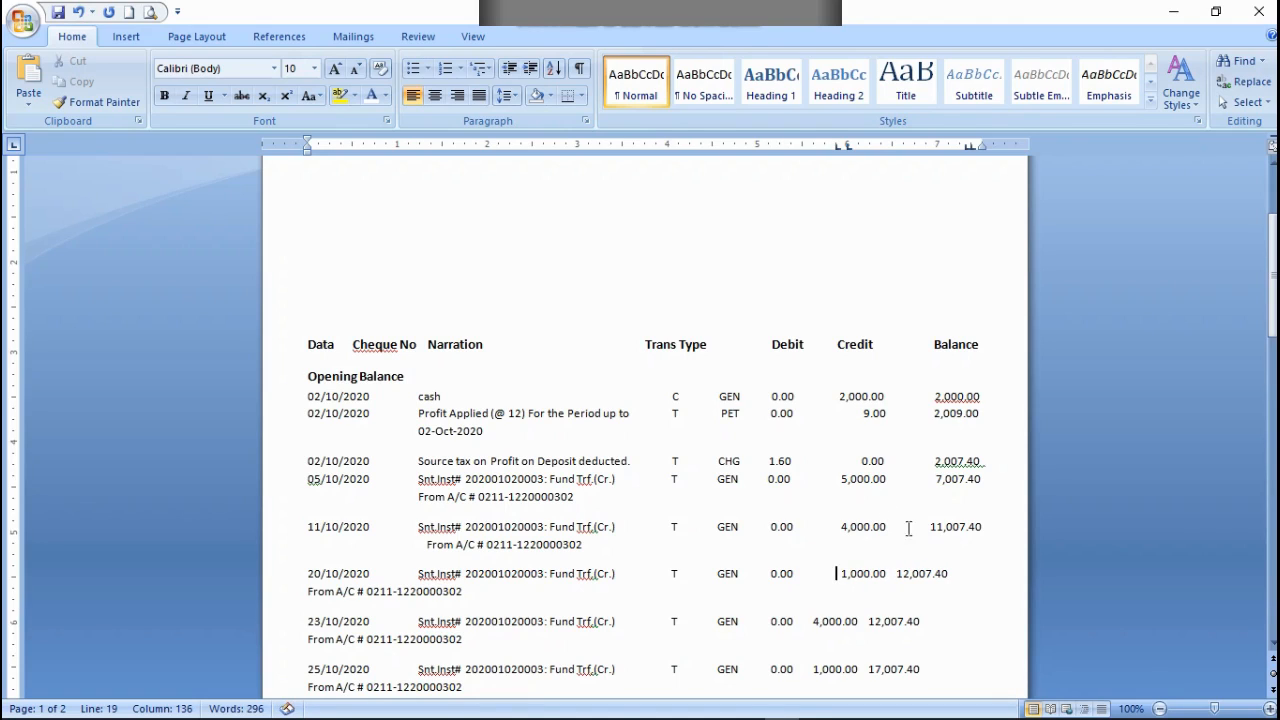
{"action": "left_click", "coordinate": [899, 573]}
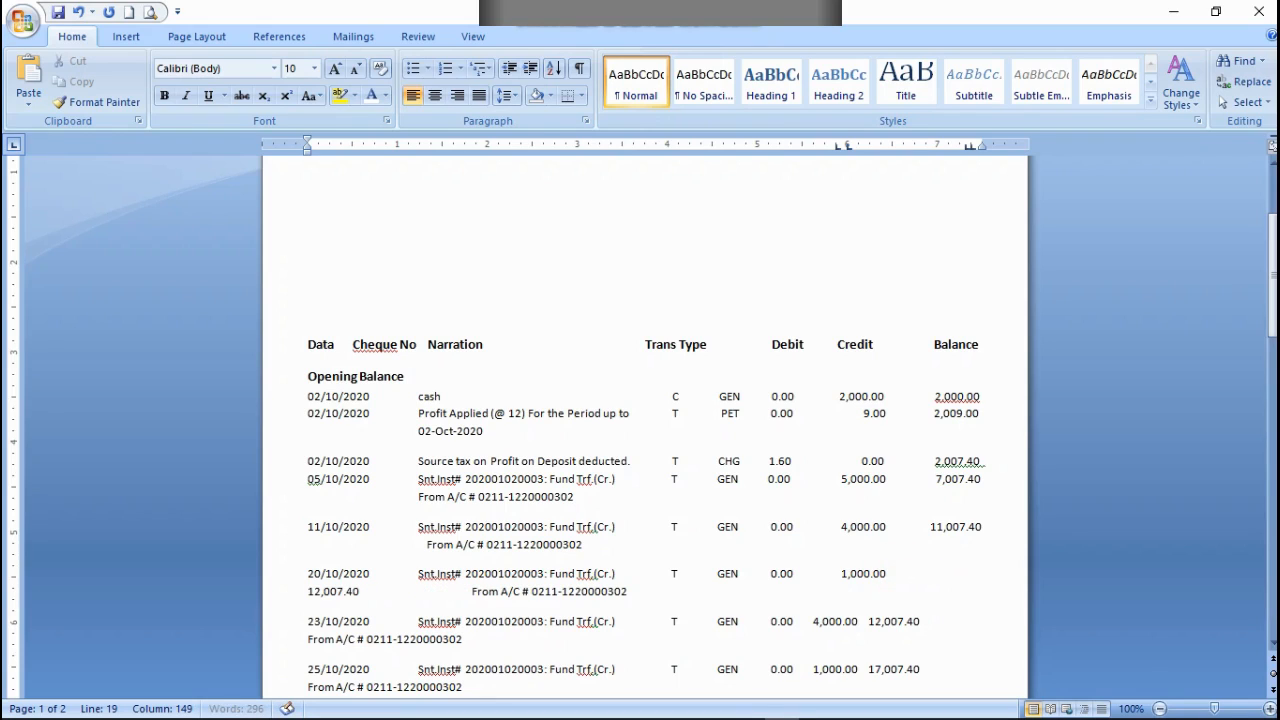
{"action": "key", "text": "BackSpace"}
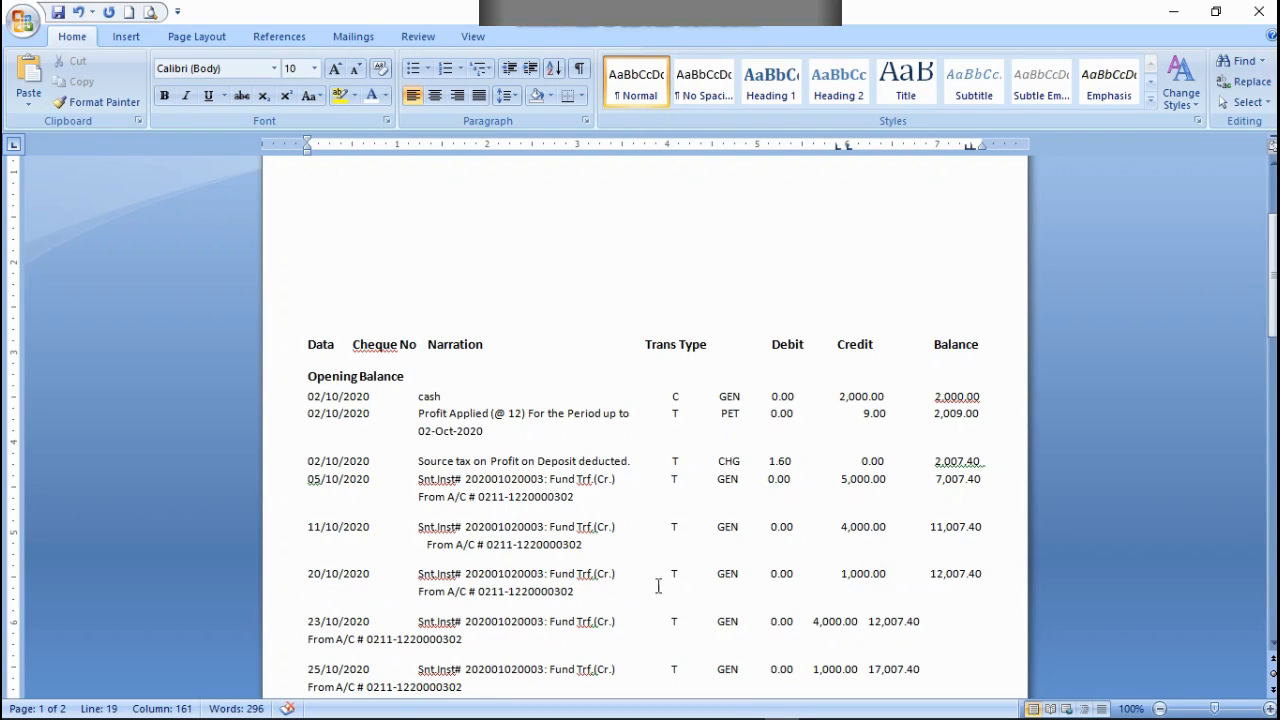
Step: Align the 23/10/2020 row's 4,000.00 credit and 12,007.40 balance under their headings, with From A/C beneath the narration
{"action": "scroll", "coordinate": [432, 577], "scroll_direction": "down", "scroll_amount": 1}
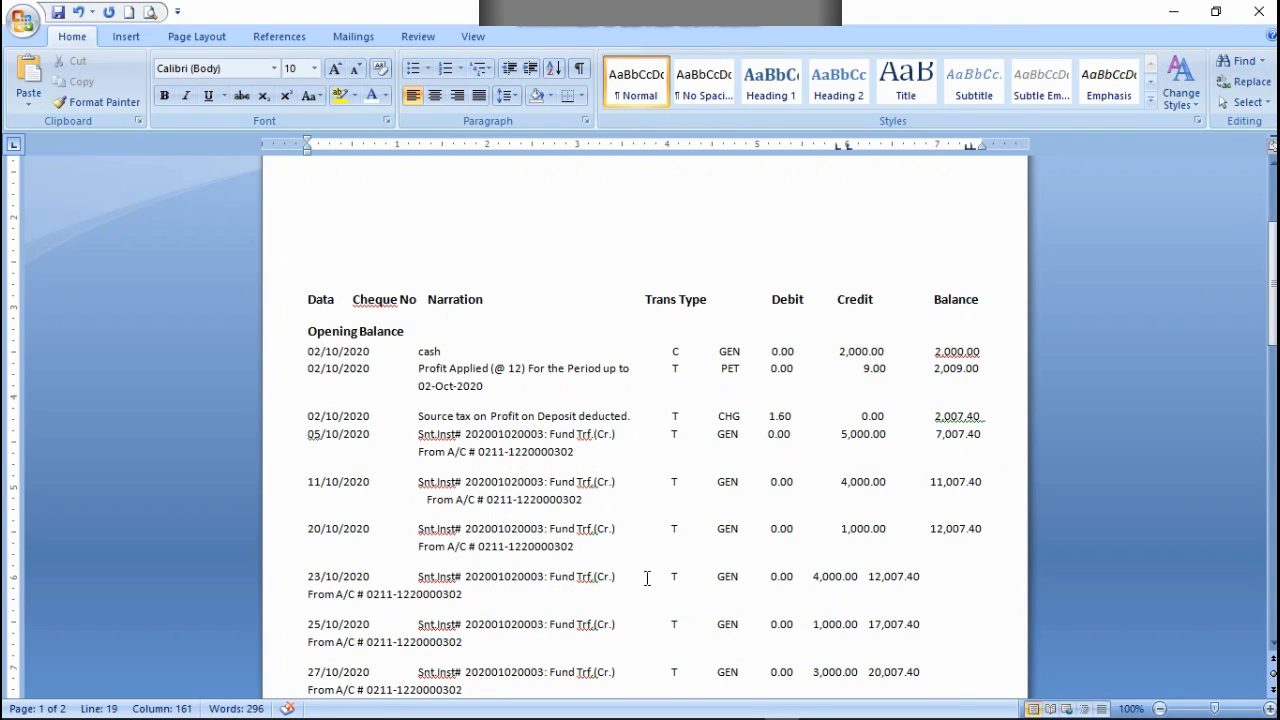
{"action": "left_click", "coordinate": [810, 577]}
{"action": "left_click", "coordinate": [897, 574]}
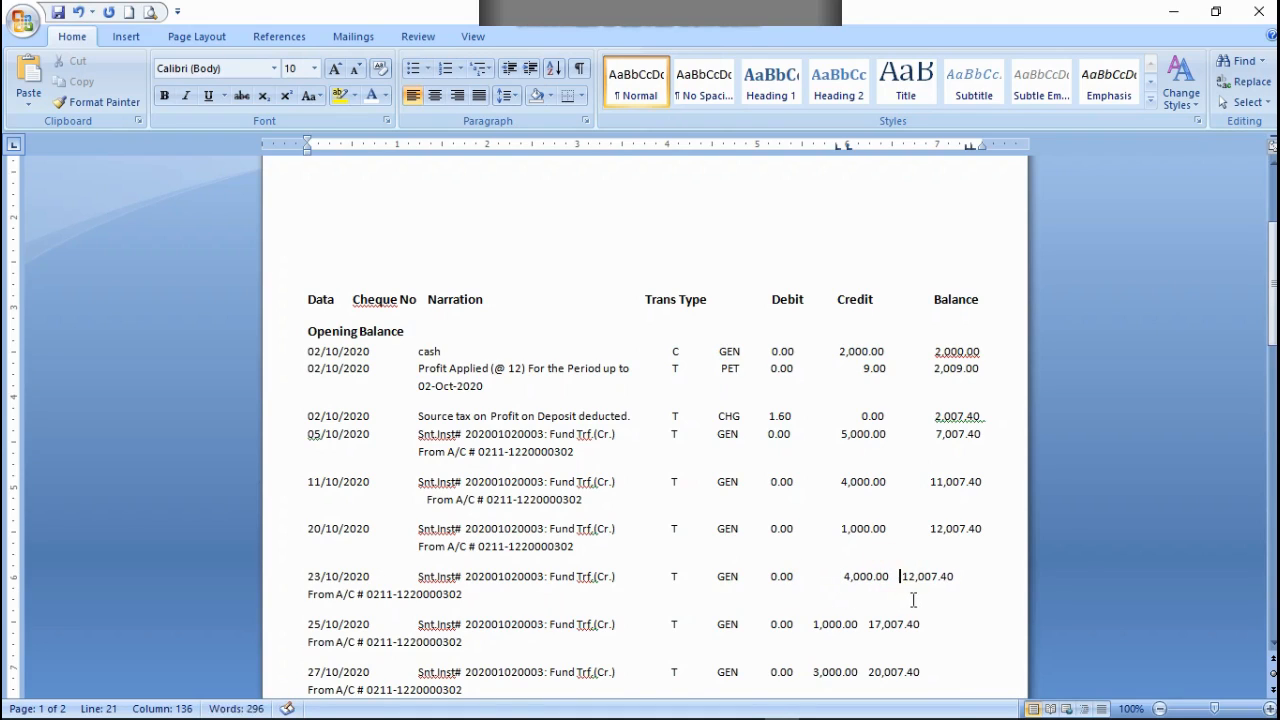
{"action": "key", "text": "Tab"}
{"action": "key", "text": "BackSpace"}
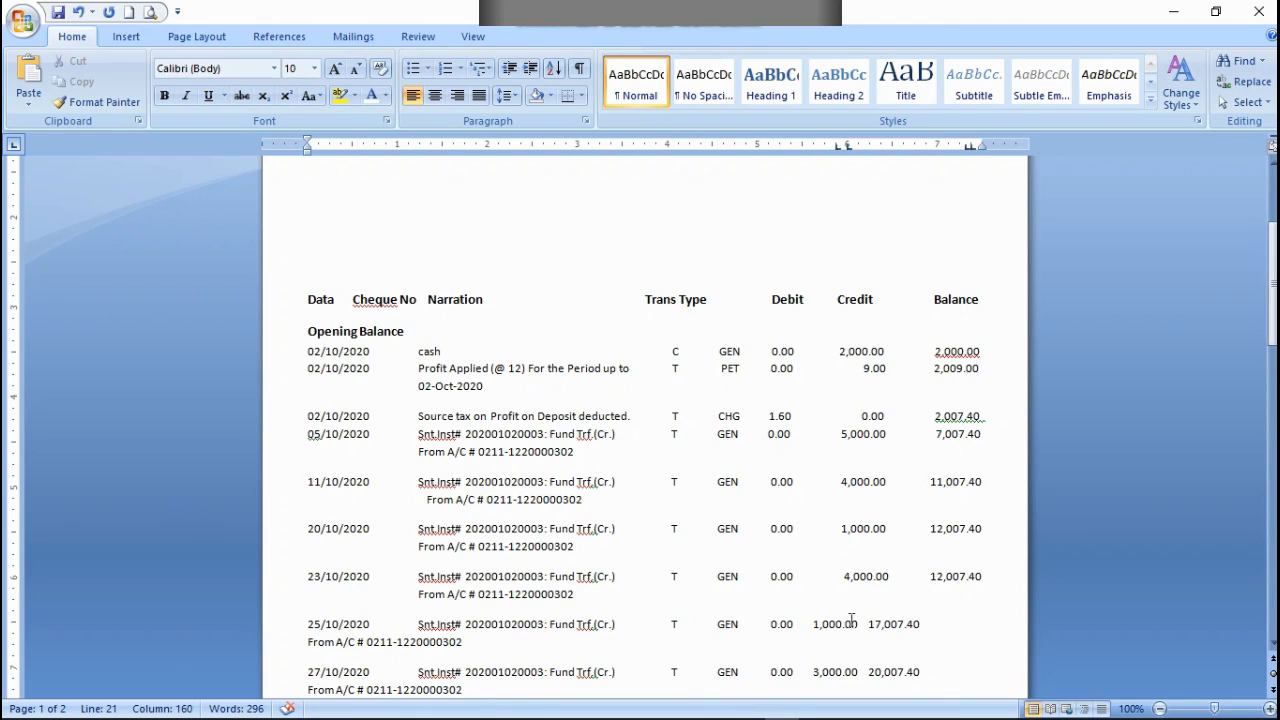
Step: Align the credits and balances of the 25/10/2020 and 27/10/2020 rows under their headings, with From A/C beneath each narration
{"action": "scroll", "coordinate": [897, 618], "scroll_direction": "down", "scroll_amount": 1}
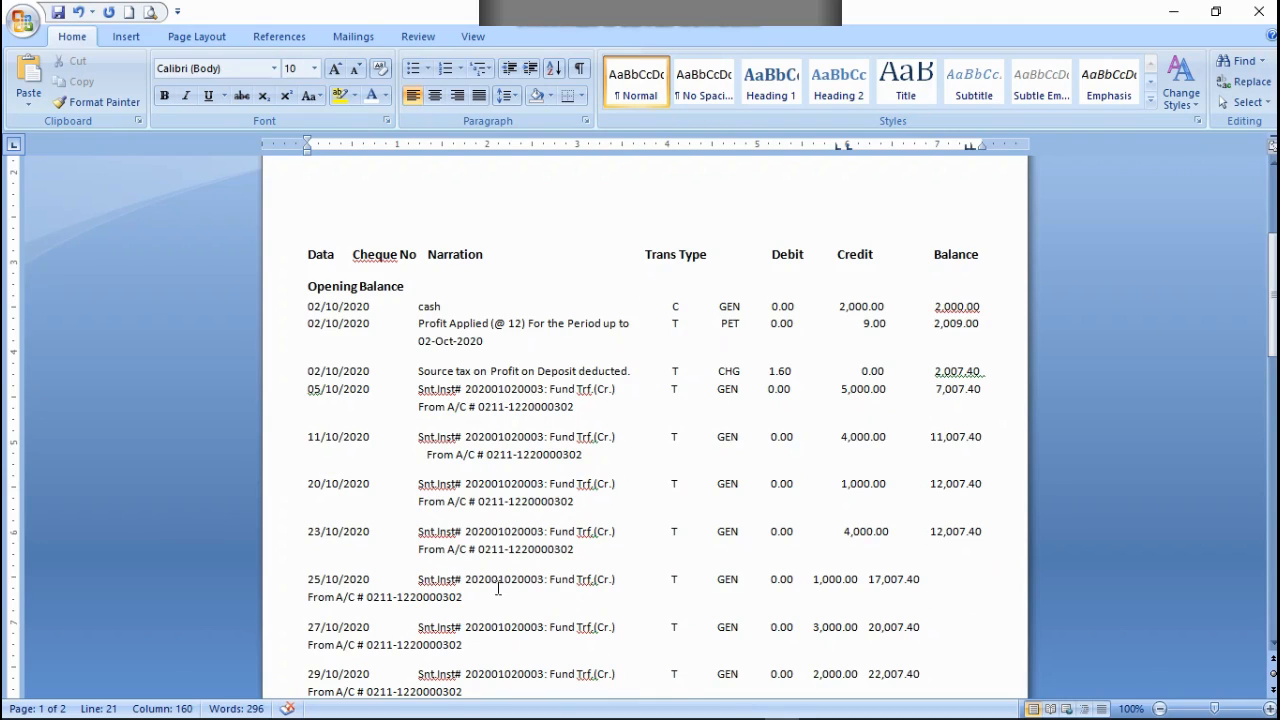
{"action": "left_click", "coordinate": [812, 577]}
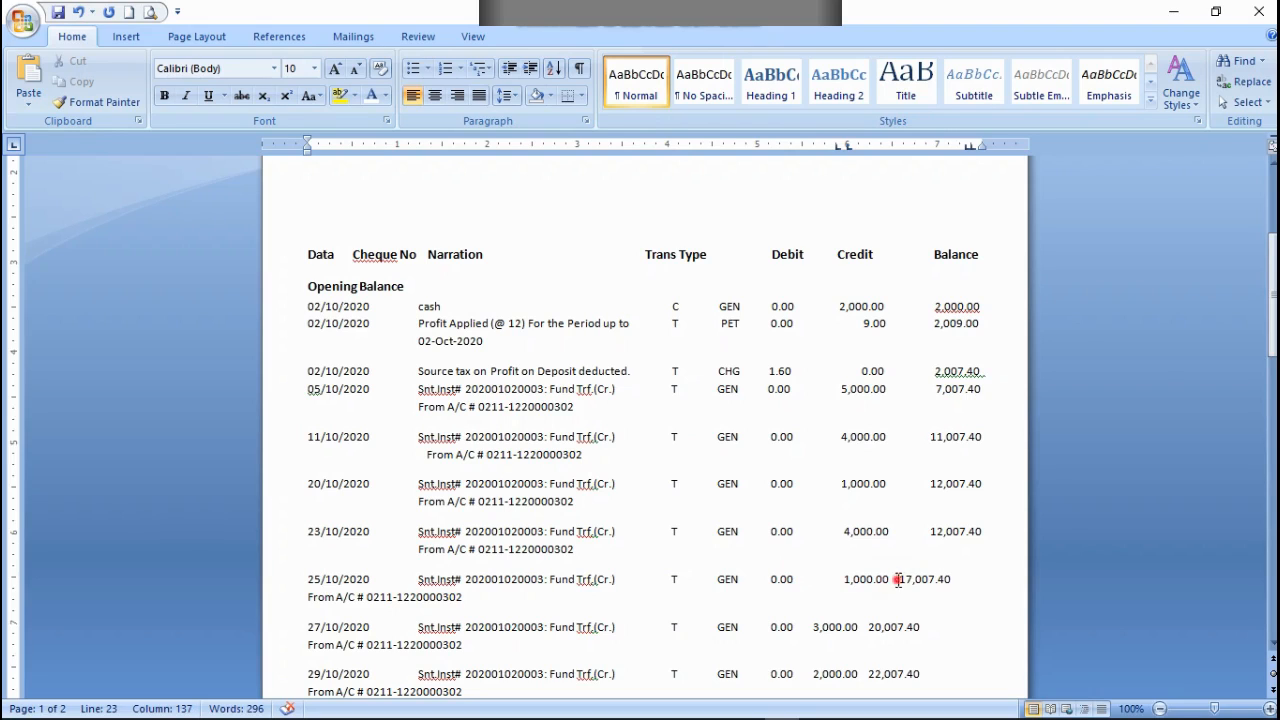
{"action": "key", "text": "Tab"}
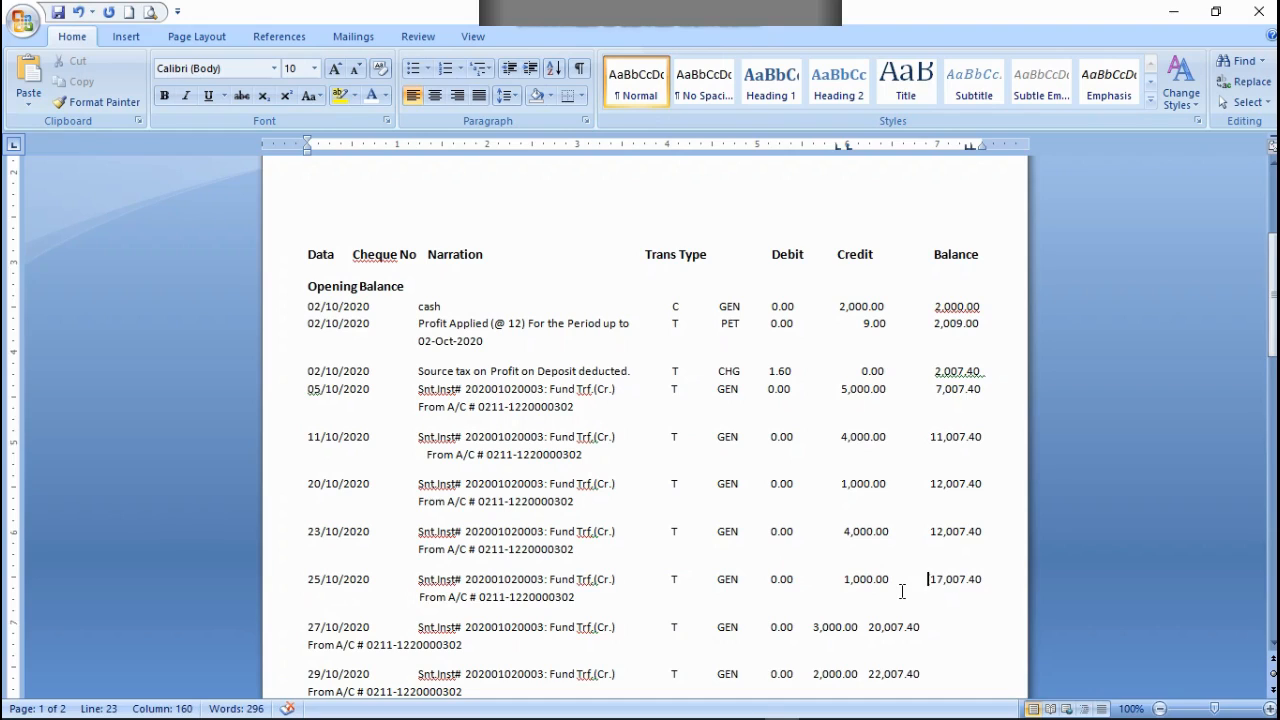
{"action": "key", "text": "BackSpace"}
{"action": "left_click", "coordinate": [810, 628]}
{"action": "left_click", "coordinate": [901, 624]}
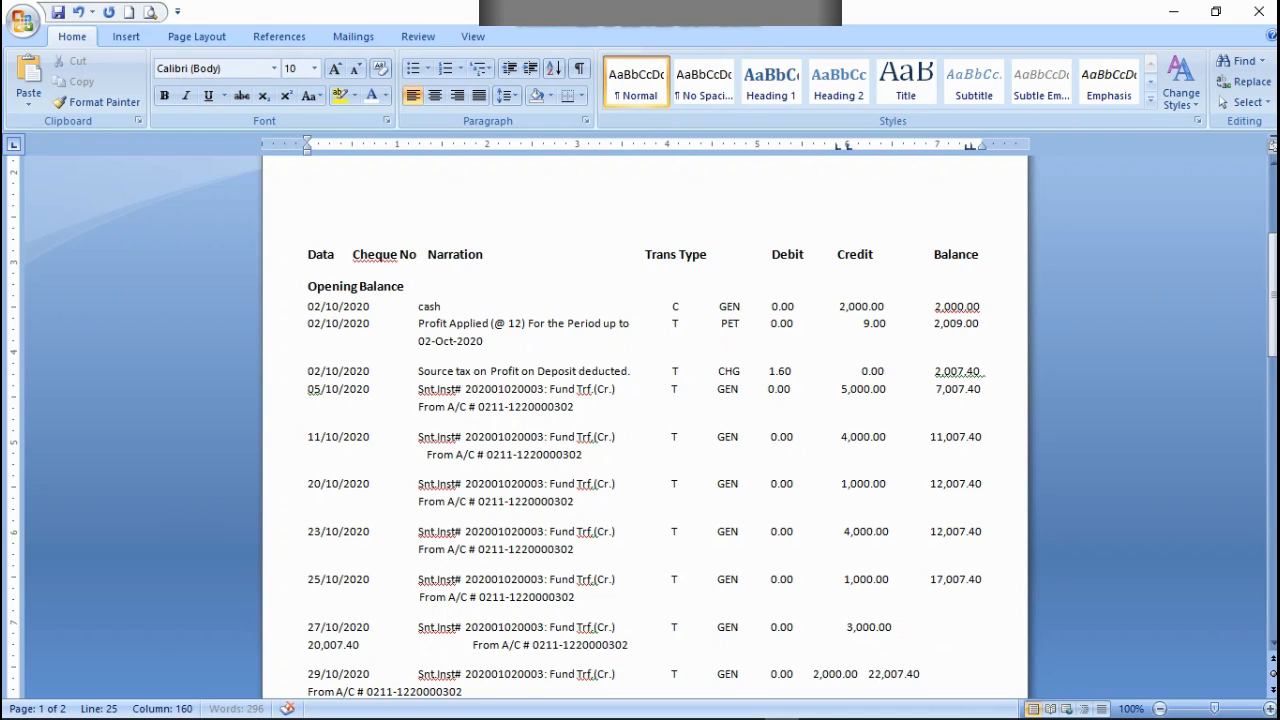
{"action": "key", "text": "BackSpace"}
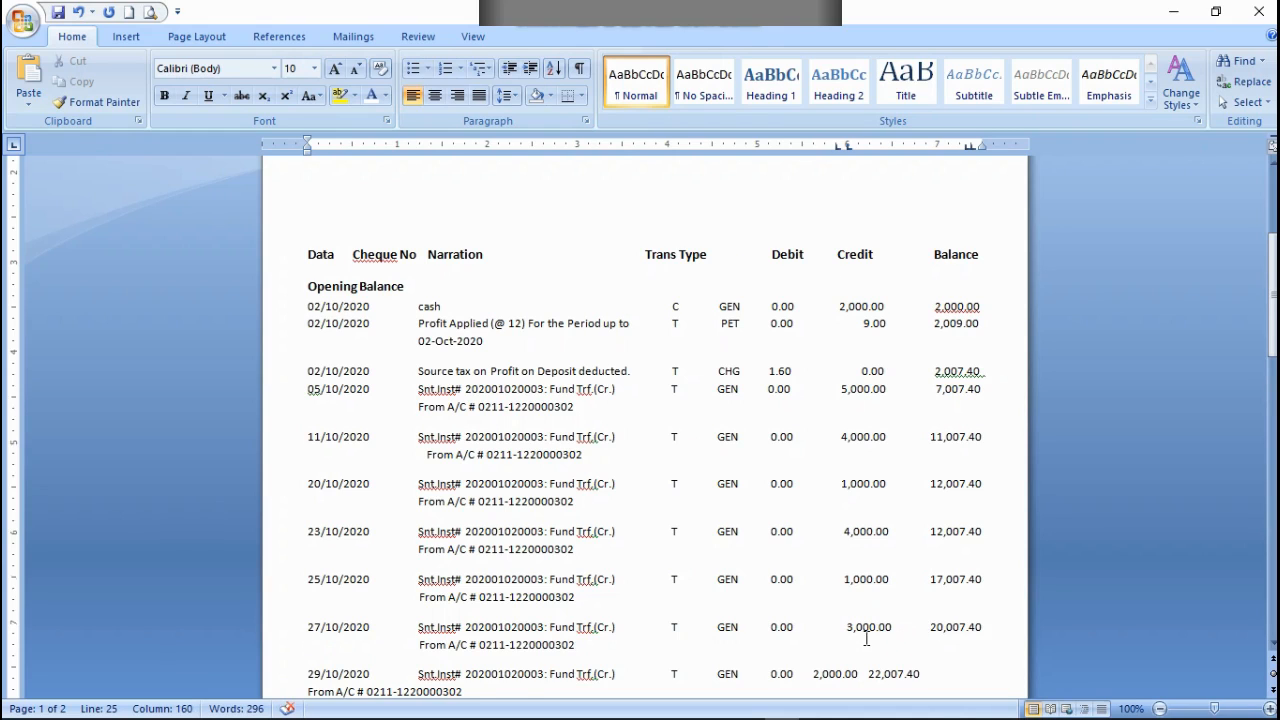
Step: Align the 29/10/2020 row's 2,000.00 credit and 22,007.40 balance under their headings, with From A/C beneath the narration
{"action": "scroll", "coordinate": [955, 672], "scroll_direction": "down", "scroll_amount": 1}
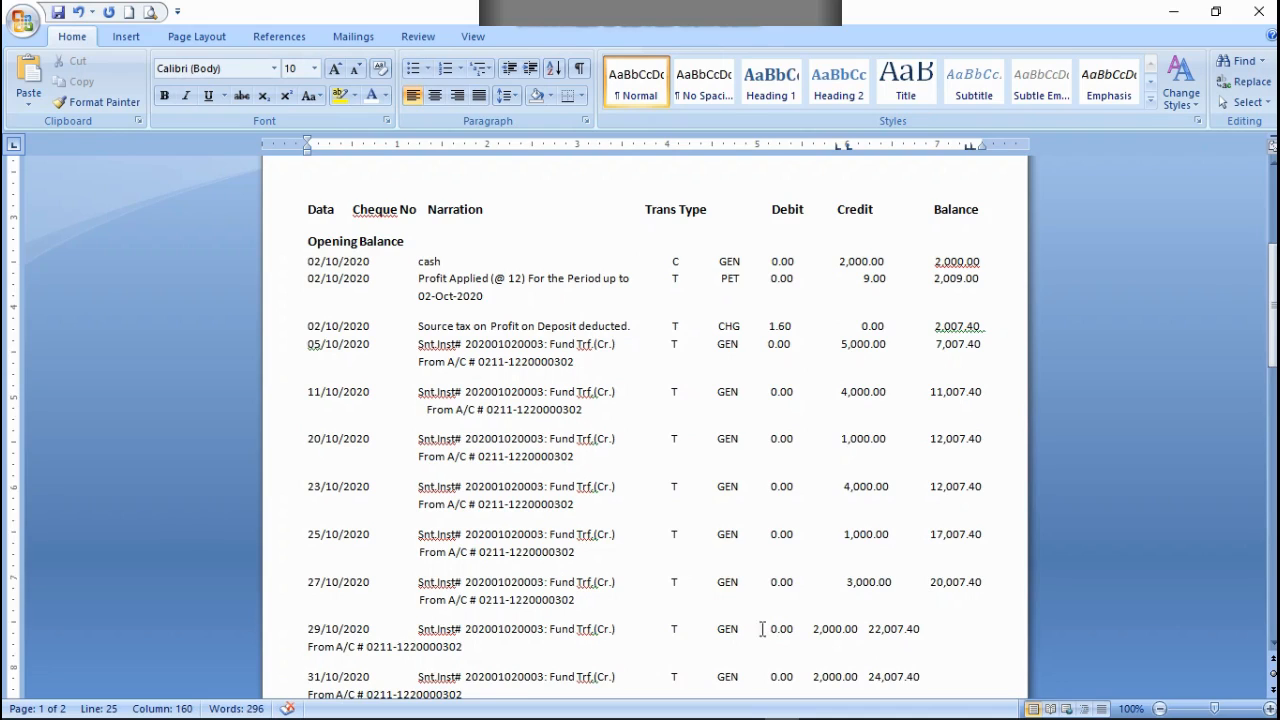
{"action": "left_click", "coordinate": [811, 628]}
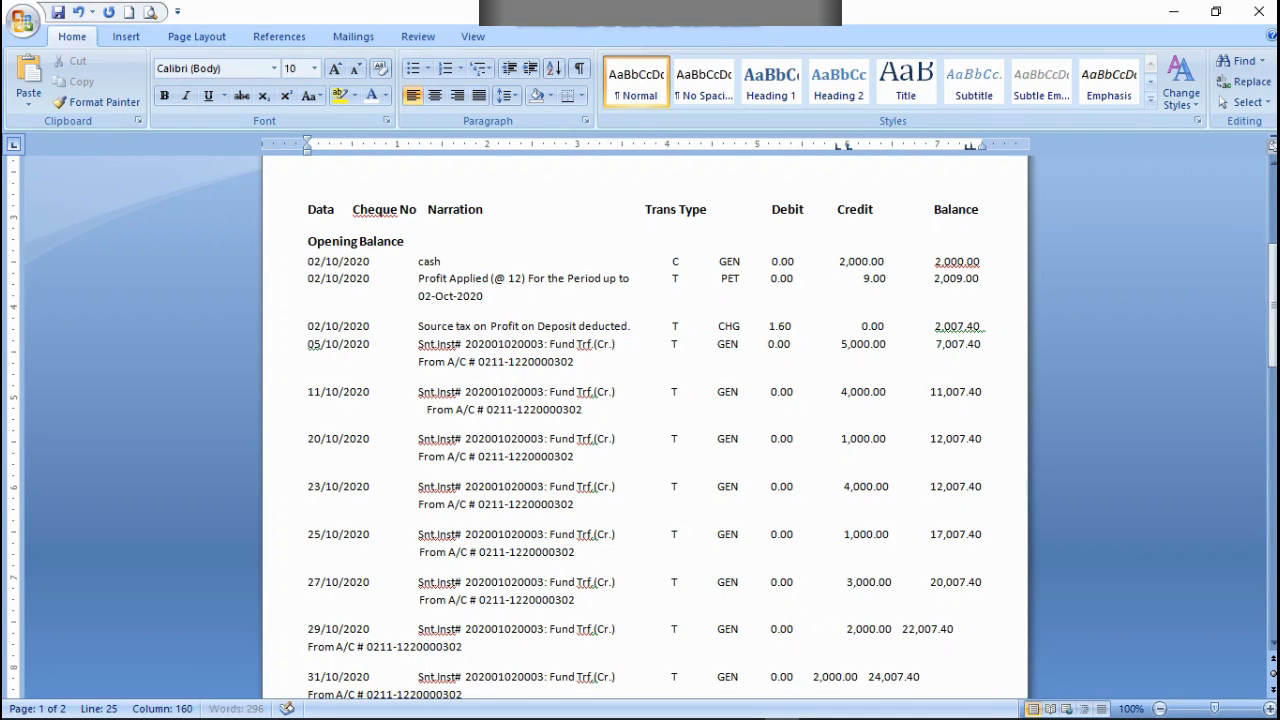
{"action": "left_click", "coordinate": [903, 629]}
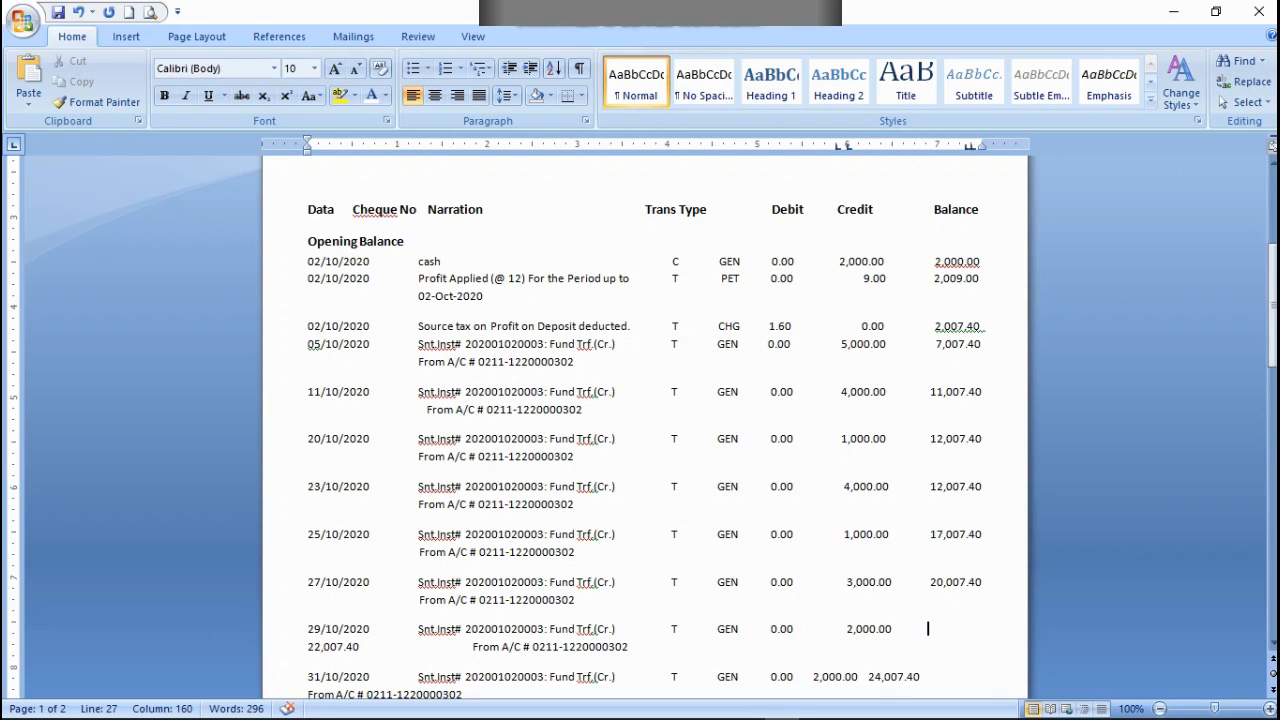
{"action": "key", "text": "BackSpace"}
{"action": "key", "text": "BackSpace"}
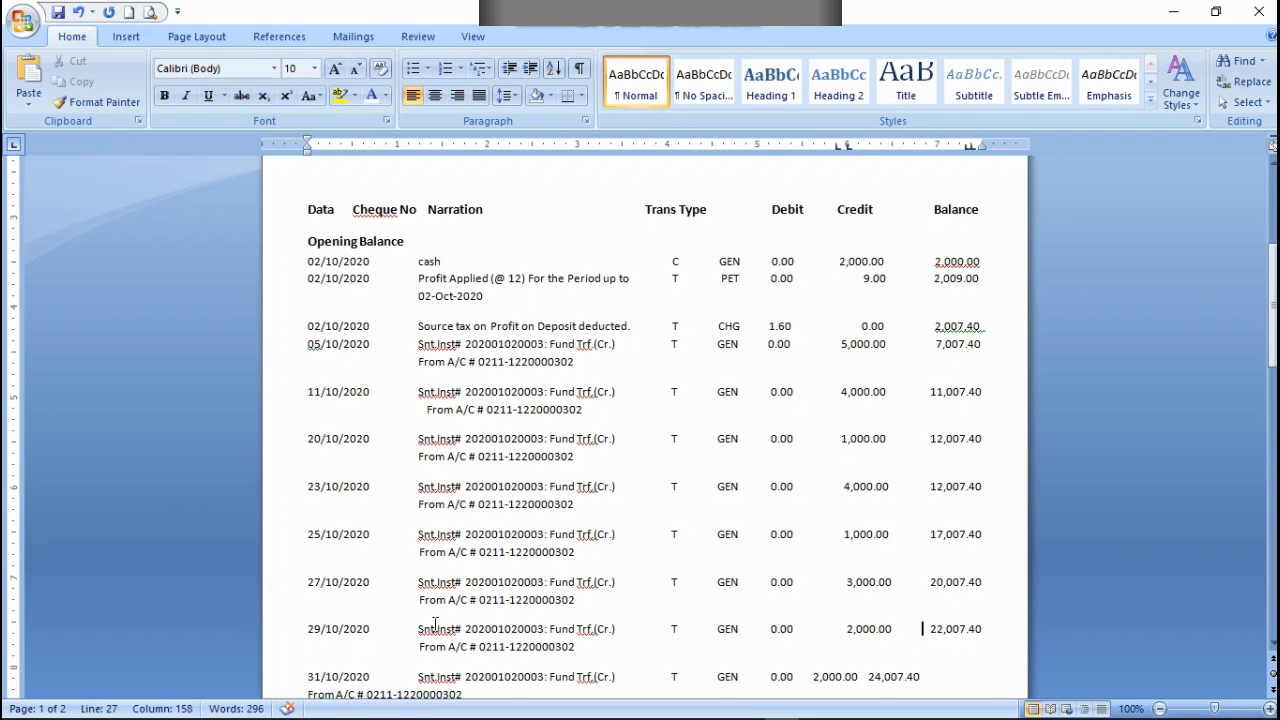
Step: Align the credits and balances of the 31/10/2020 and 02/11/2020 rows under their headings, with From A/C beneath each narration
{"action": "scroll", "coordinate": [565, 617], "scroll_direction": "down", "scroll_amount": 1}
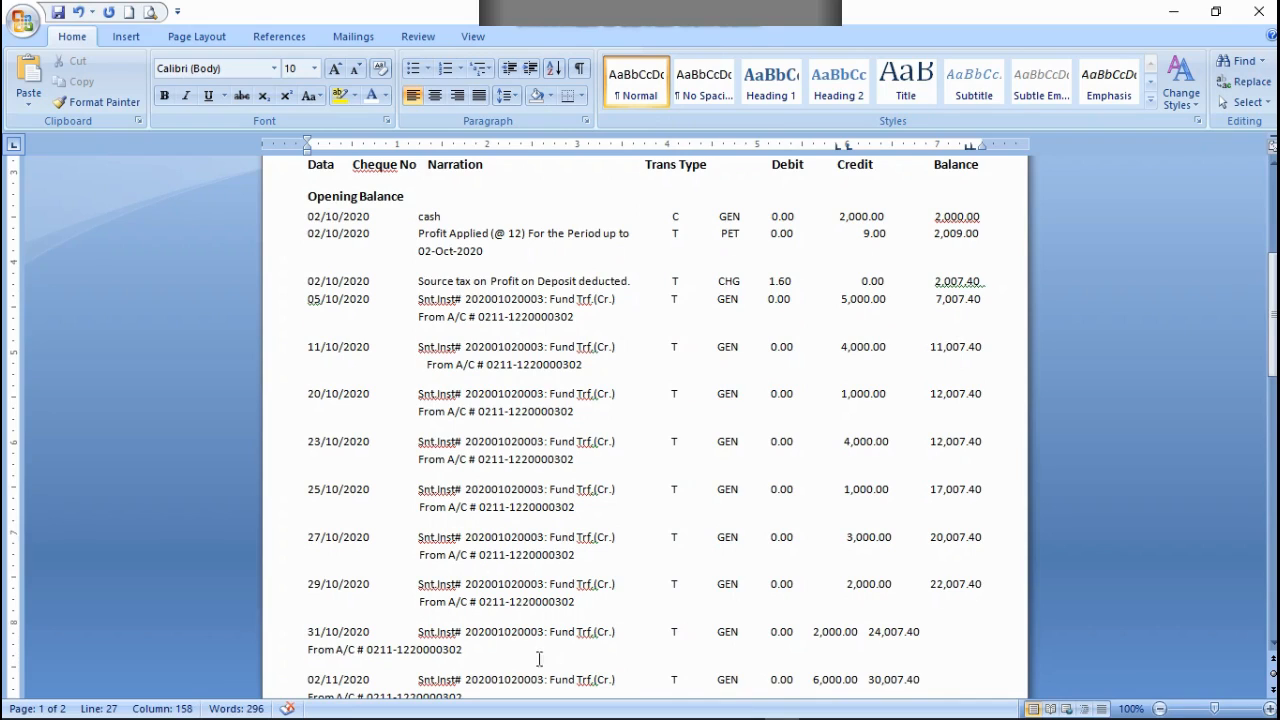
{"action": "left_click", "coordinate": [810, 632]}
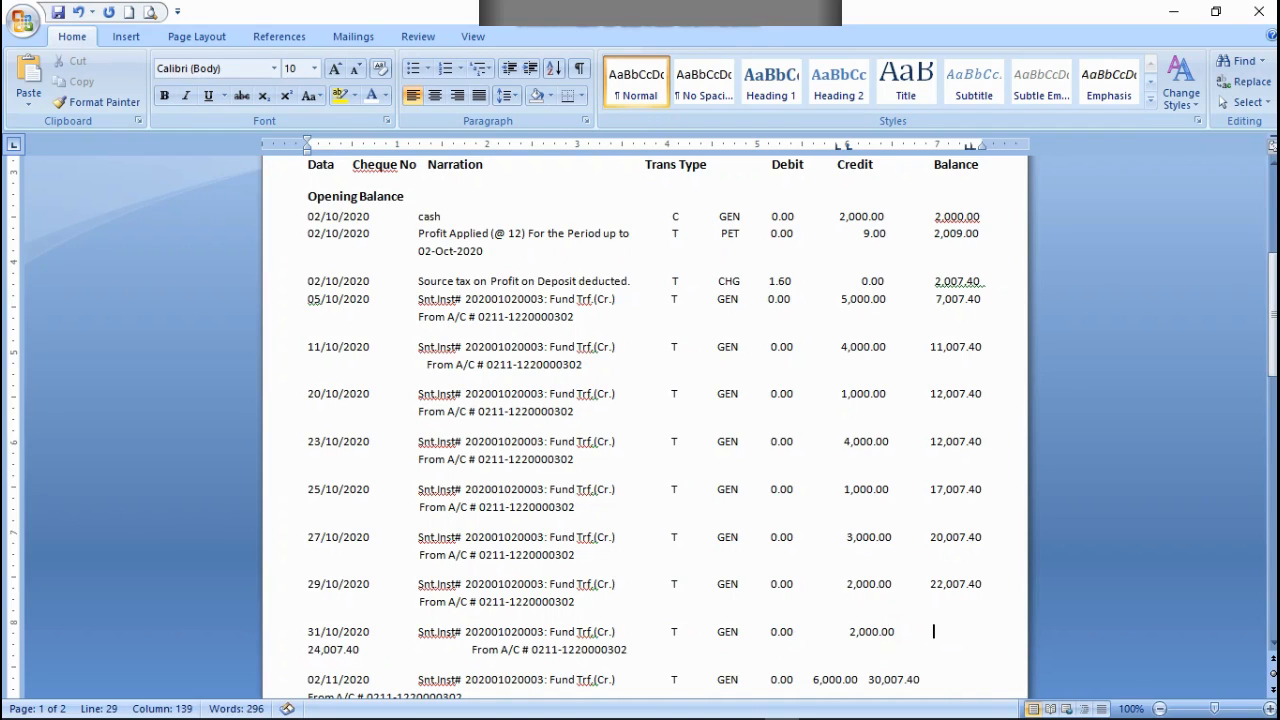
{"action": "key", "text": "BackSpace"}
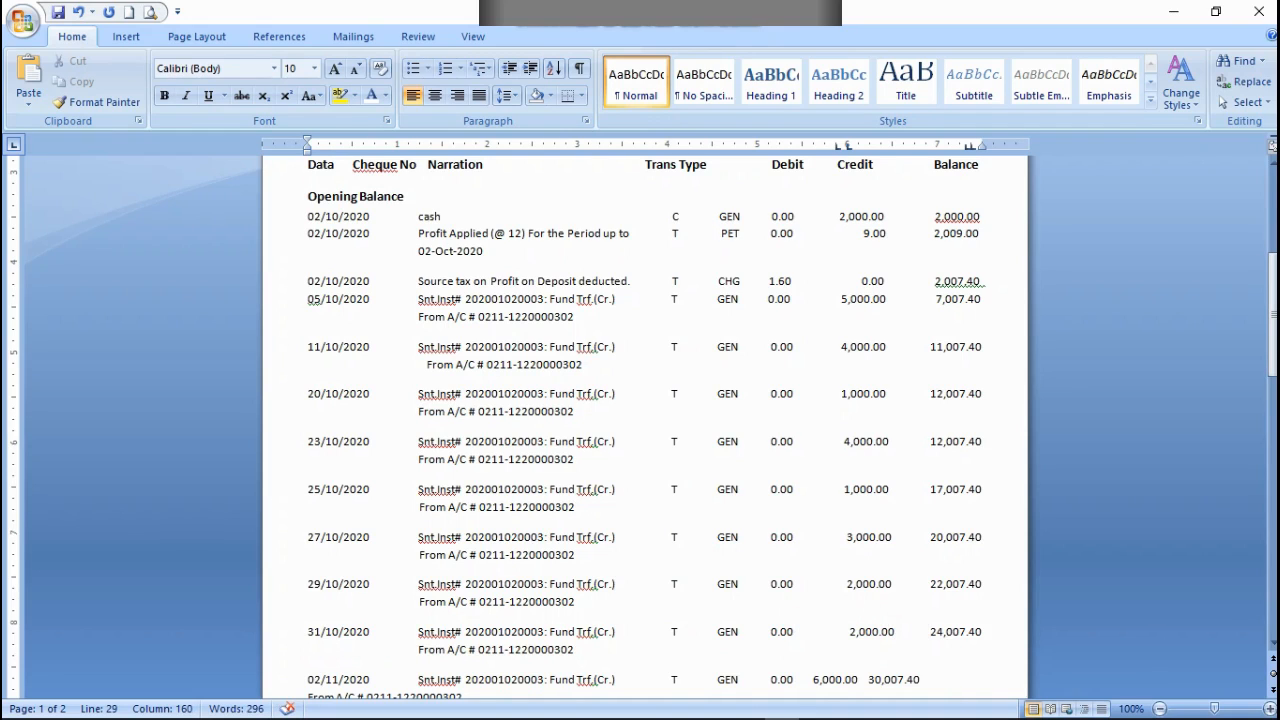
{"action": "scroll", "coordinate": [903, 663], "scroll_direction": "down", "scroll_amount": 1}
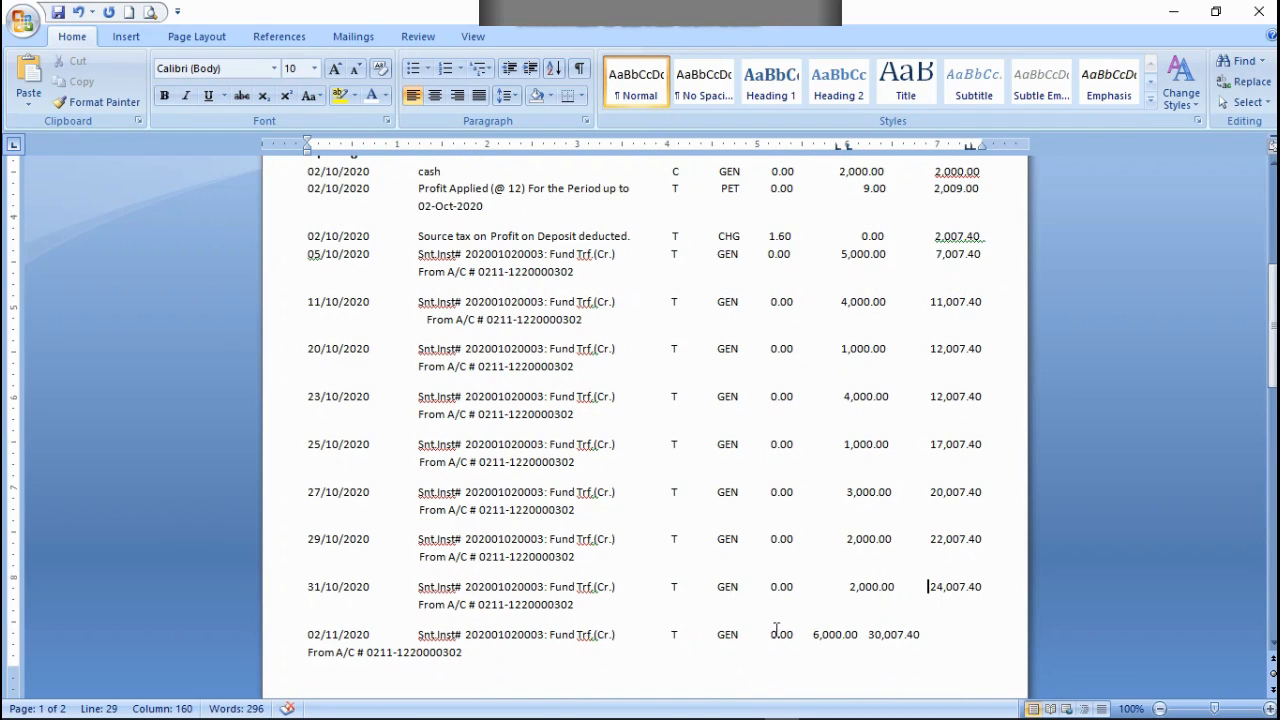
{"action": "left_click", "coordinate": [812, 634]}
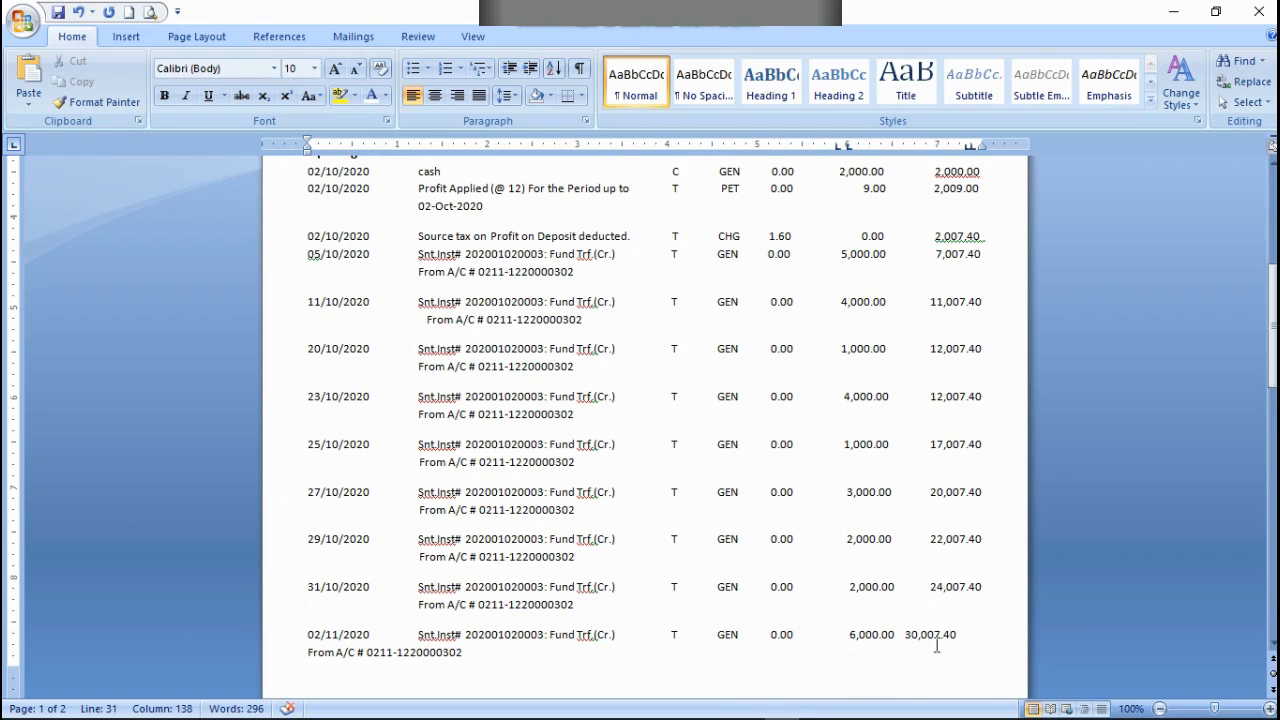
{"action": "left_click", "coordinate": [904, 634]}
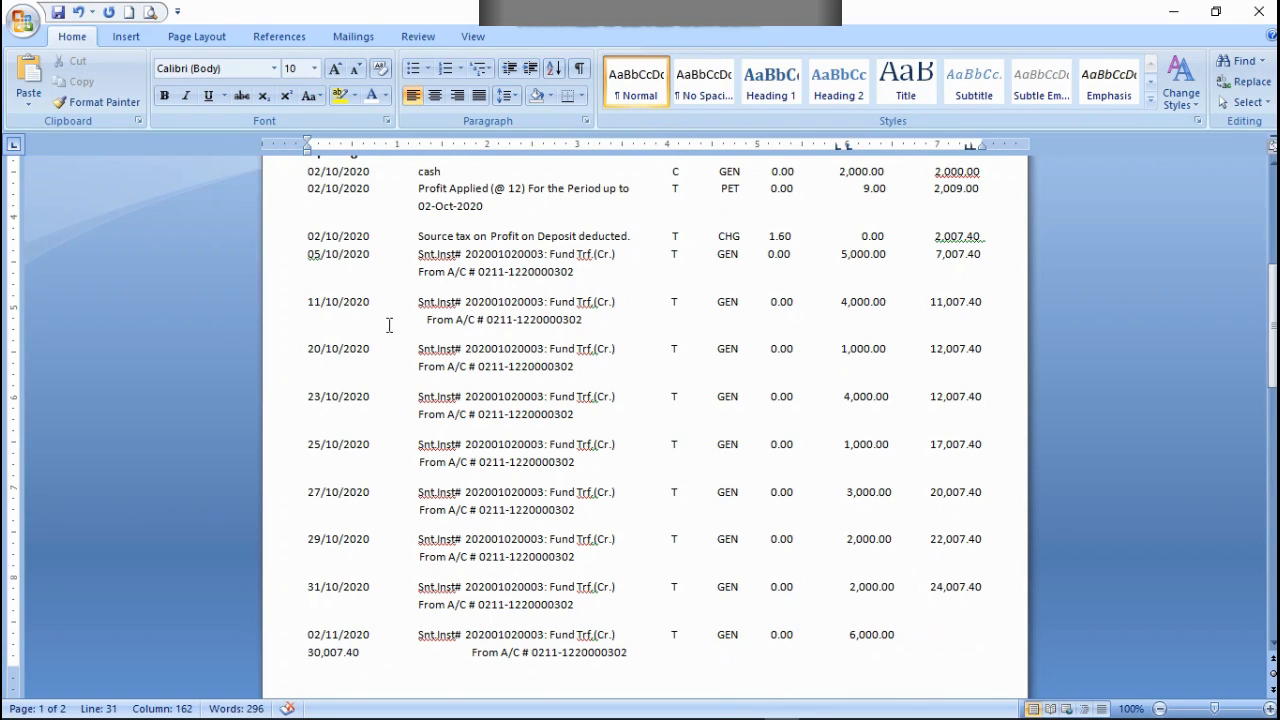
{"action": "key", "text": "BackSpace"}
{"action": "key", "text": "BackSpace"}
Step: Delete empty lines above the column heading row to move the transaction list up the first page
{"action": "scroll", "coordinate": [389, 325], "scroll_direction": "up", "scroll_amount": 2}
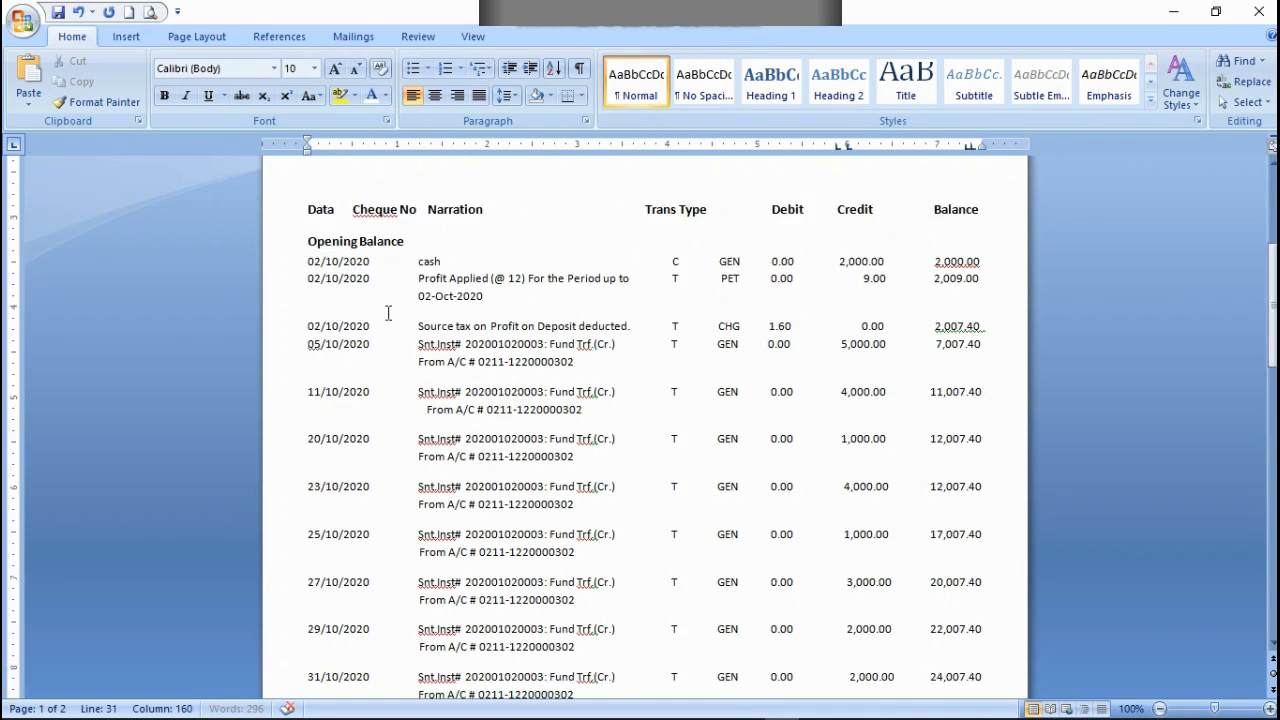
{"action": "scroll", "coordinate": [389, 313], "scroll_direction": "down", "scroll_amount": 15}
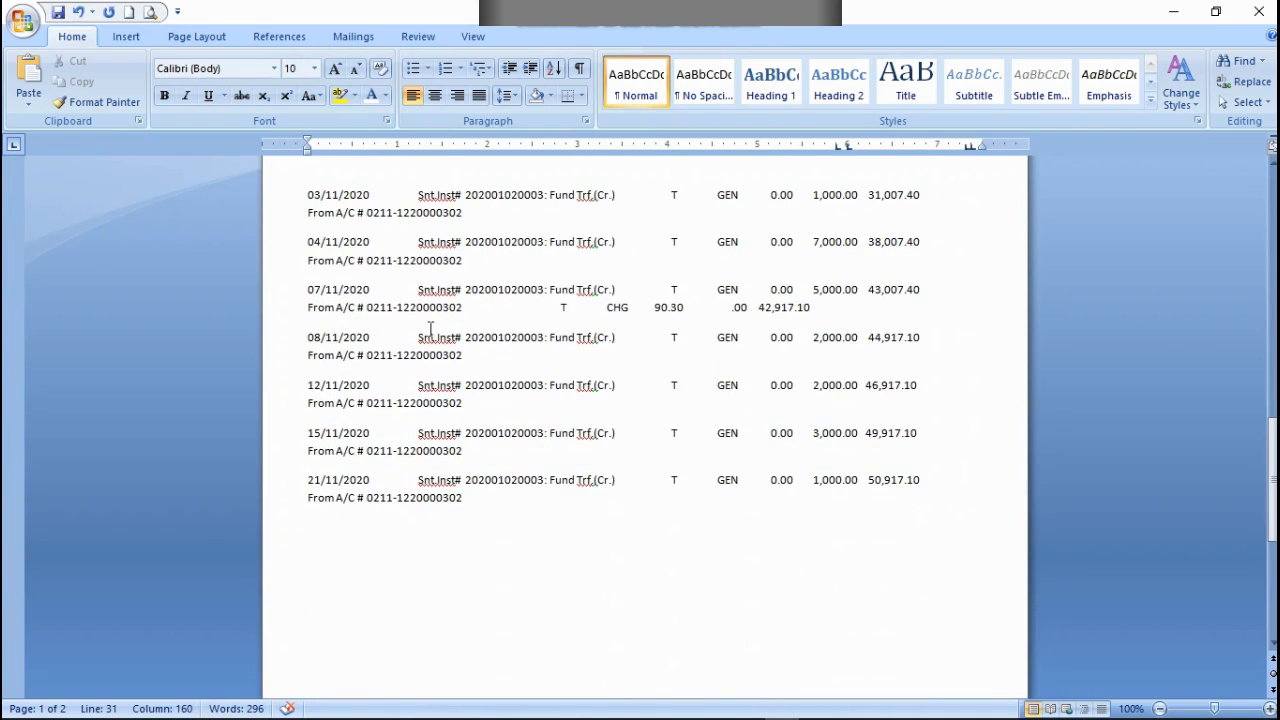
{"action": "scroll", "coordinate": [430, 329], "scroll_direction": "up", "scroll_amount": 18}
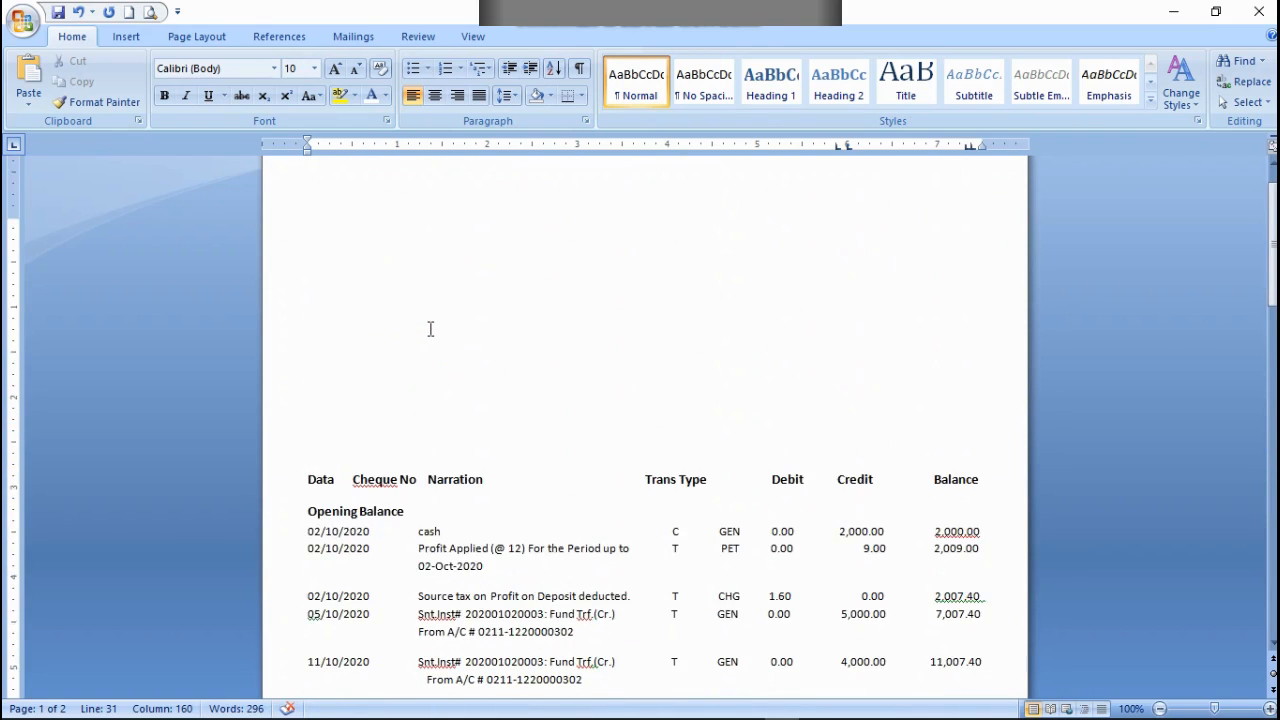
{"action": "scroll", "coordinate": [432, 322], "scroll_direction": "up", "scroll_amount": 1}
{"action": "left_click", "coordinate": [371, 463]}
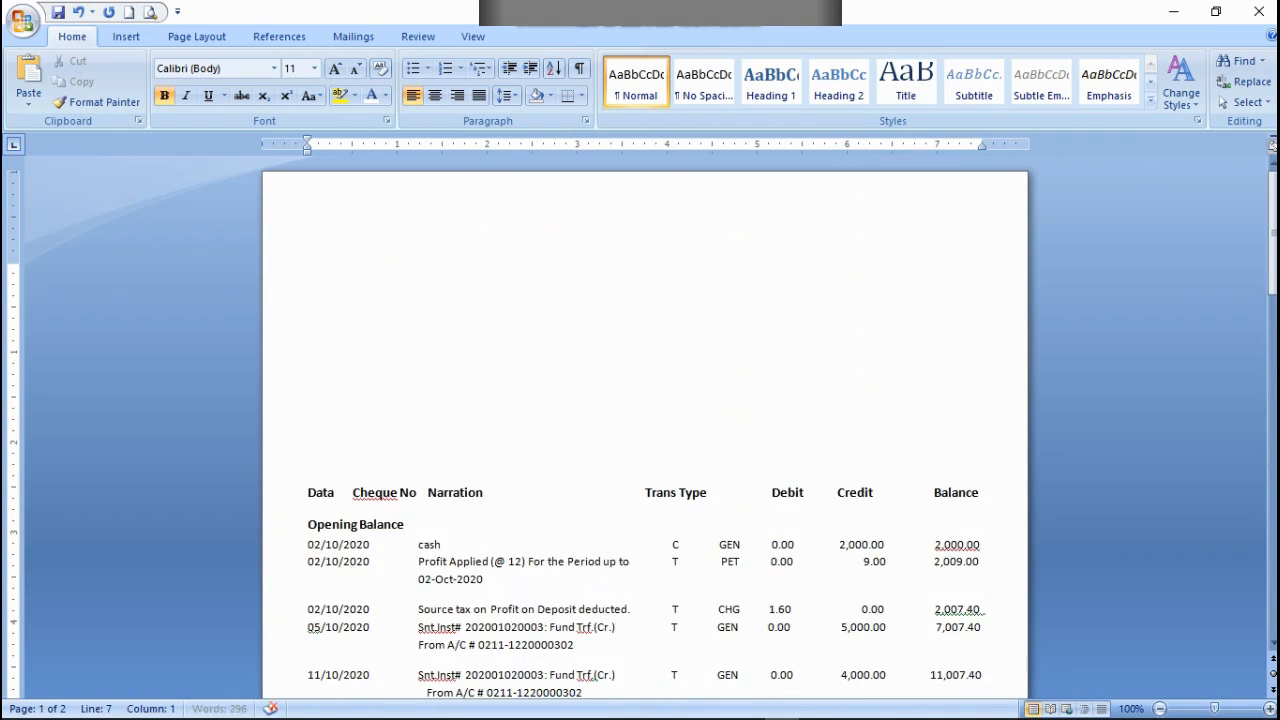
{"action": "key", "text": "Delete"}
{"action": "key", "text": "Delete"}
{"action": "key", "text": "Delete"}
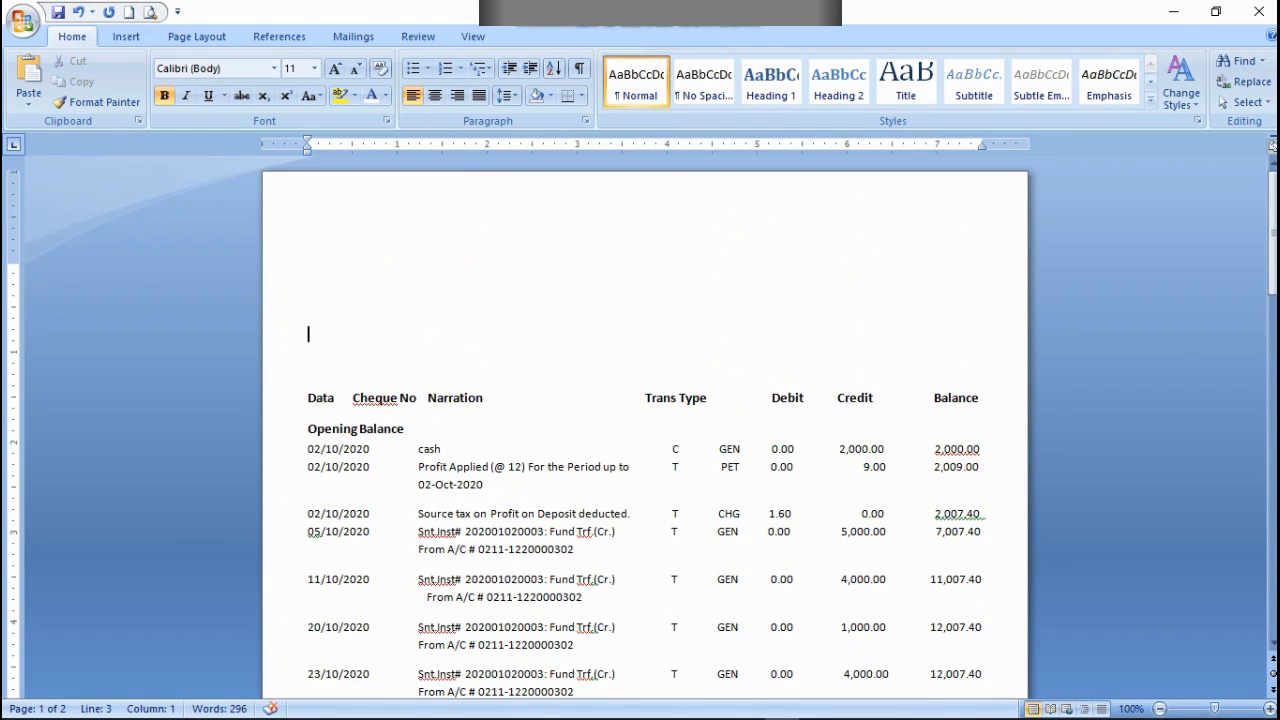
Step: Align the credits and balances of the 03/11/2020 and 04/11/2020 rows under their headings, with From A/C beneath each narration
{"action": "scroll", "coordinate": [426, 471], "scroll_direction": "down", "scroll_amount": 10}
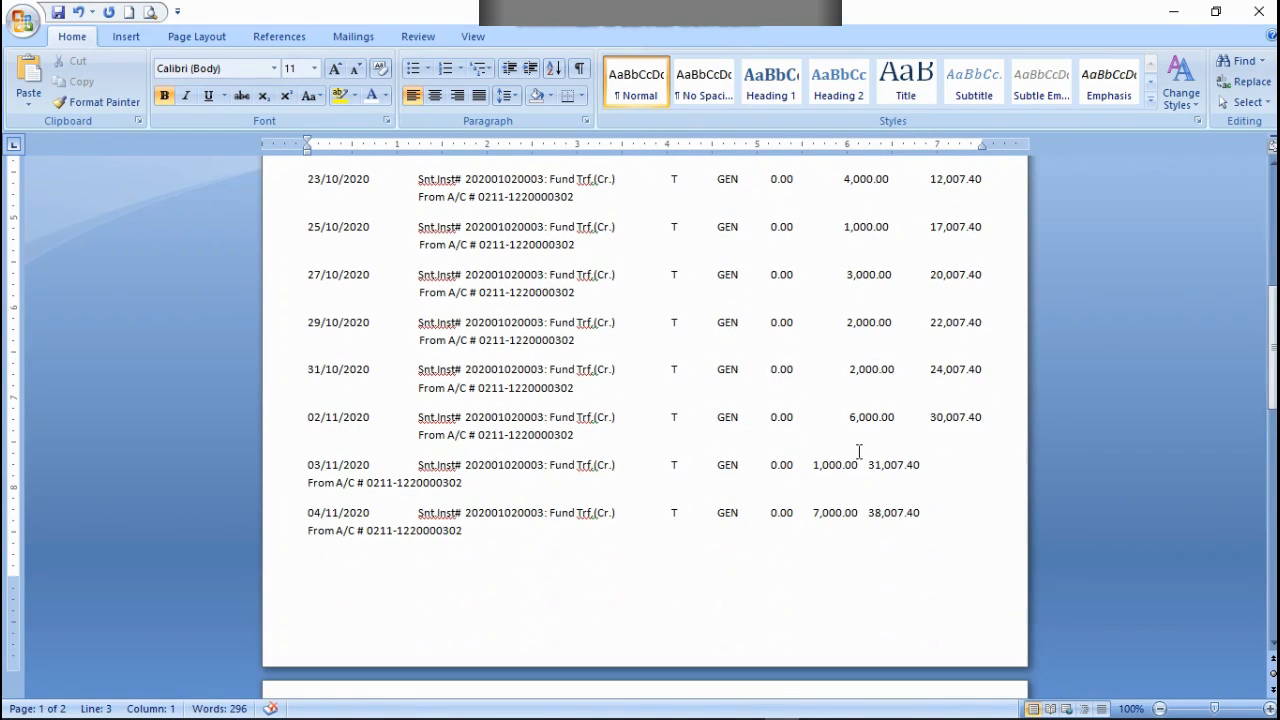
{"action": "left_click", "coordinate": [806, 464]}
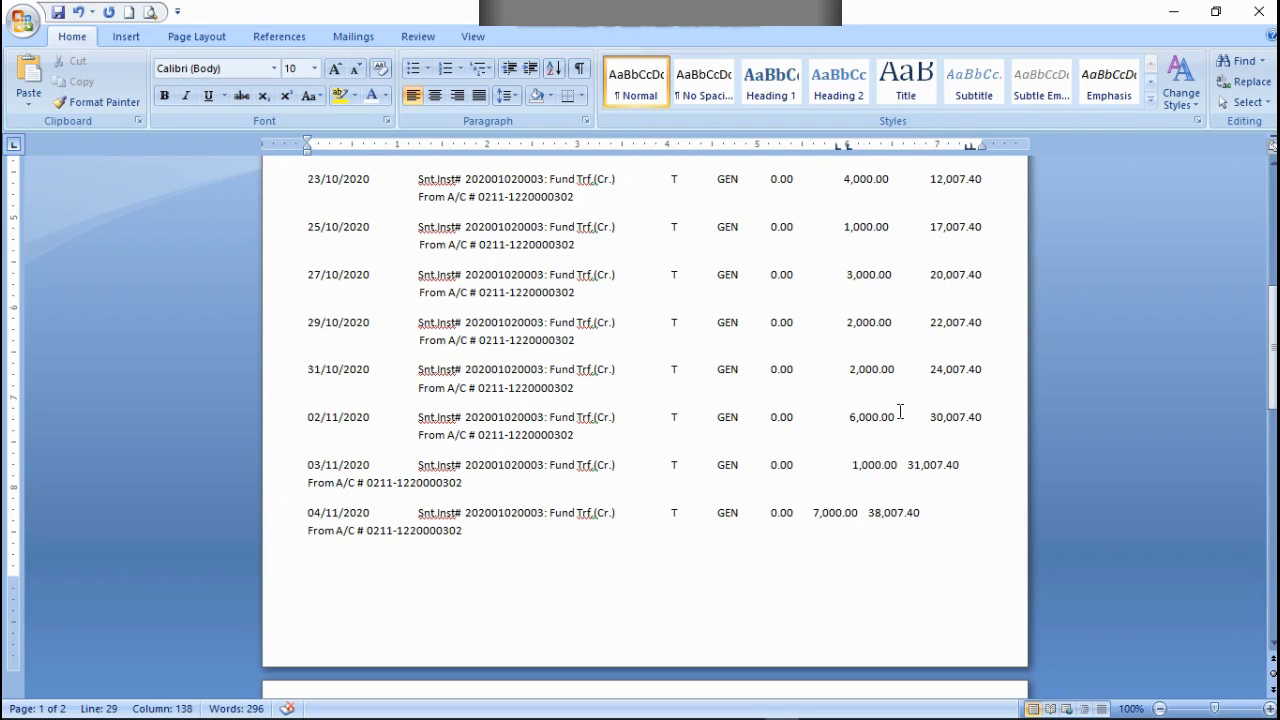
{"action": "key", "text": "BackSpace"}
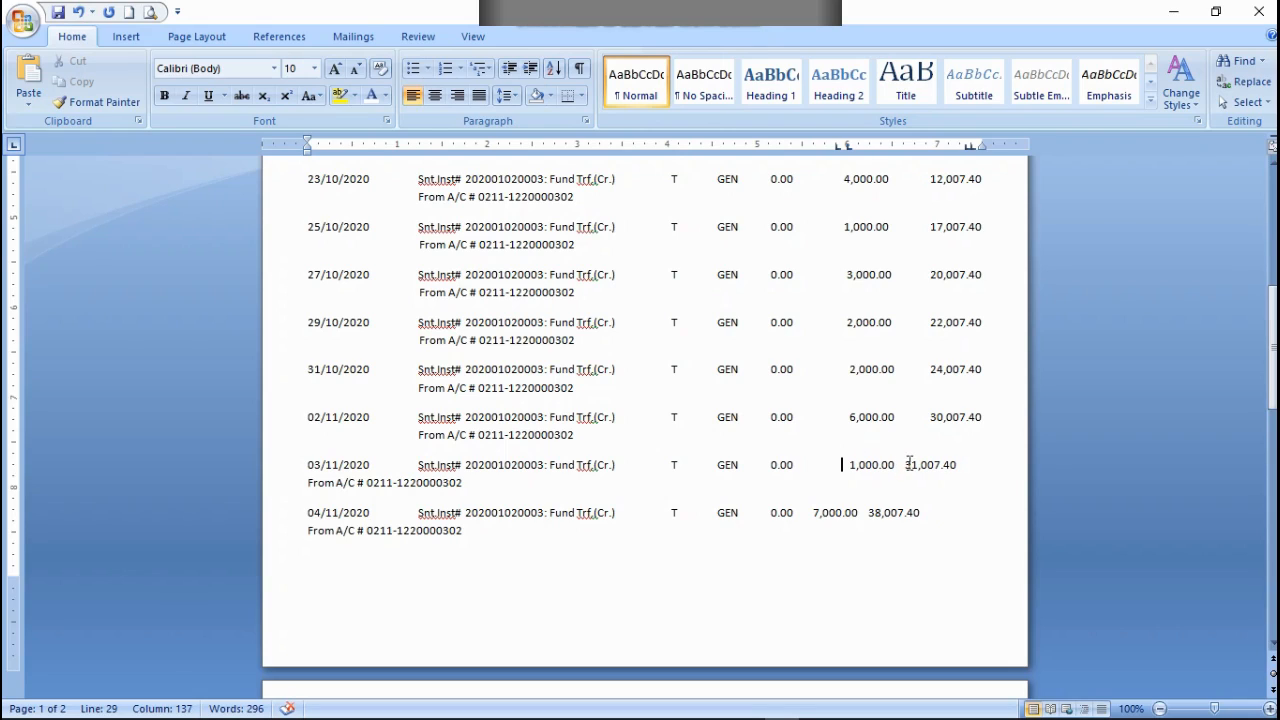
{"action": "left_click", "coordinate": [901, 468]}
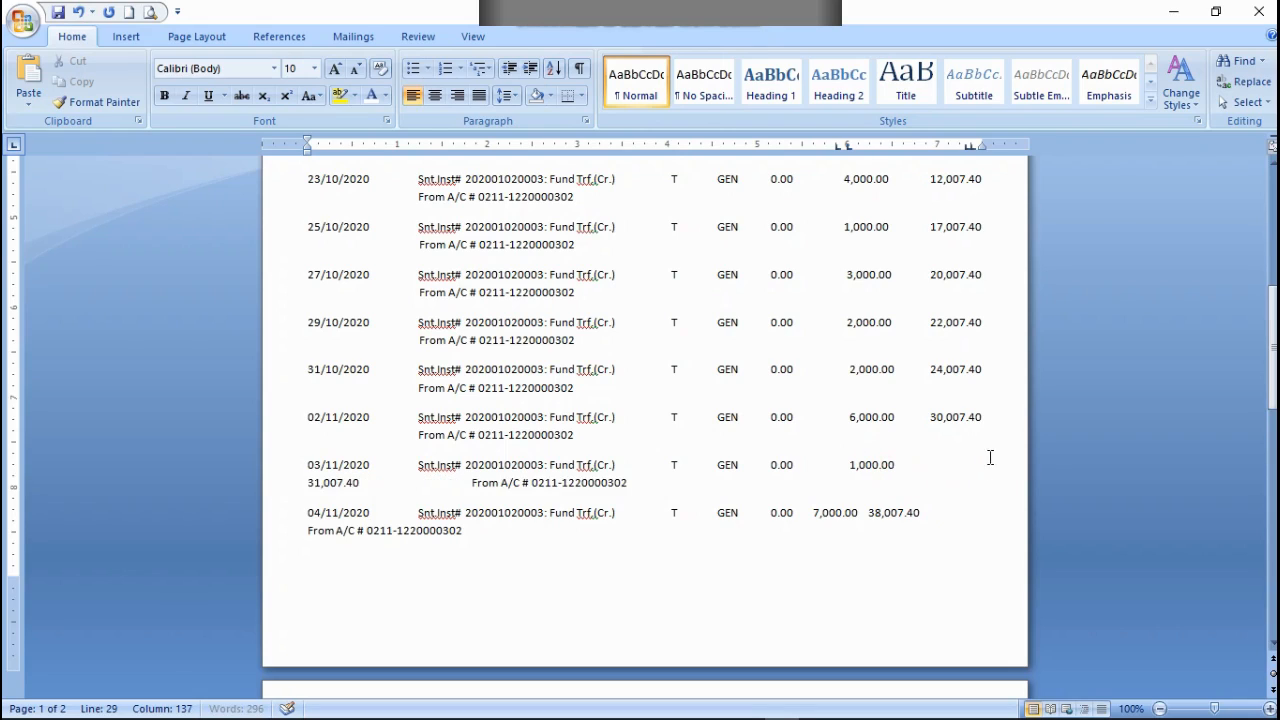
{"action": "key", "text": "BackSpace"}
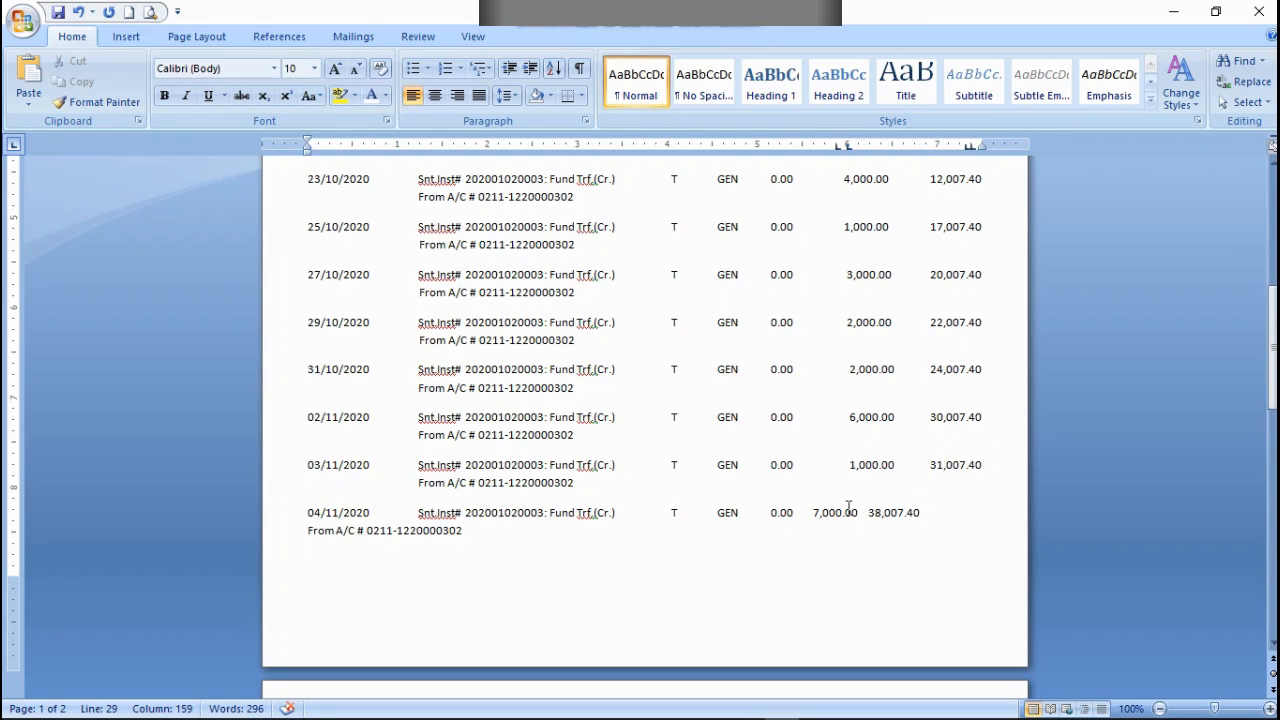
{"action": "left_click", "coordinate": [816, 512]}
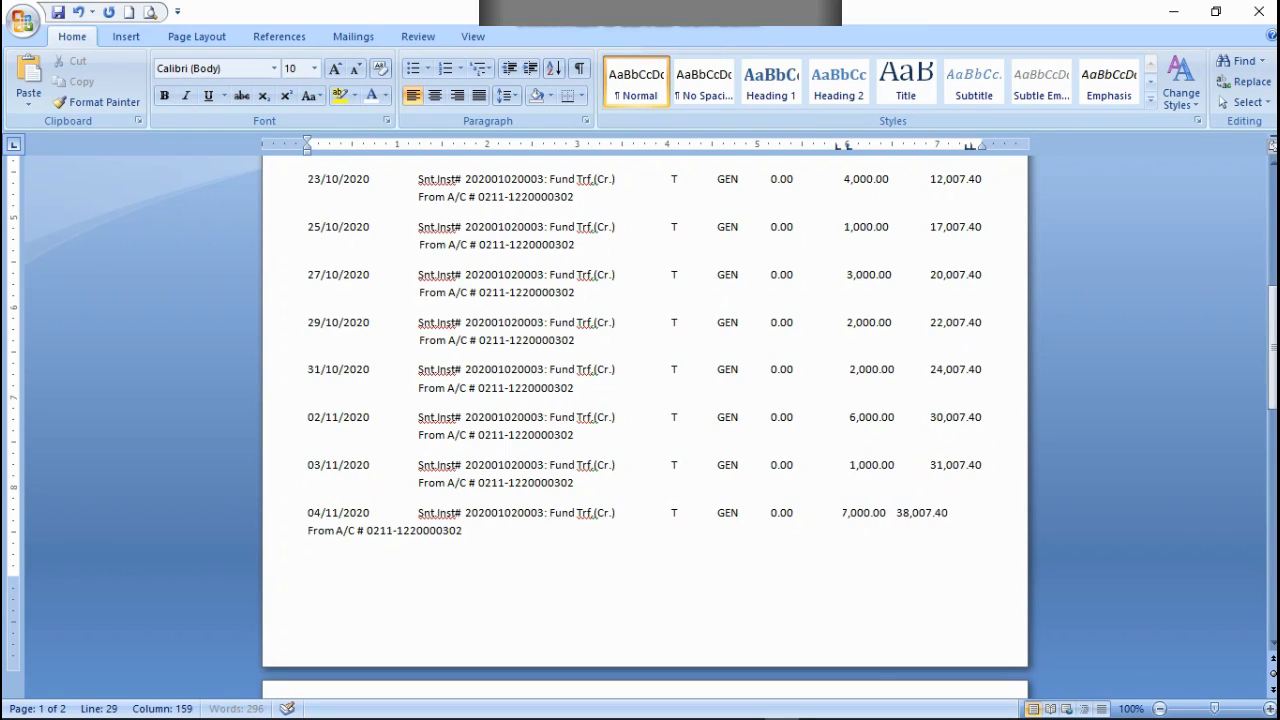
{"action": "left_click", "coordinate": [904, 511]}
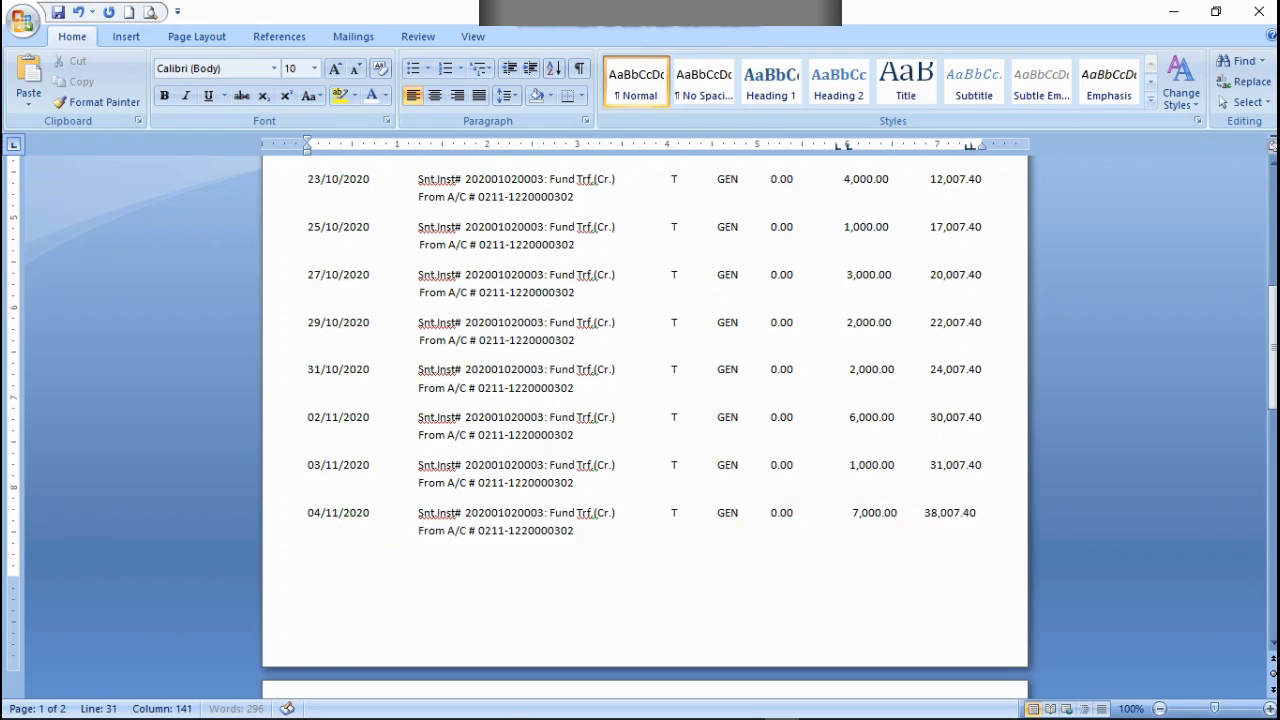
{"action": "key", "text": "BackSpace"}
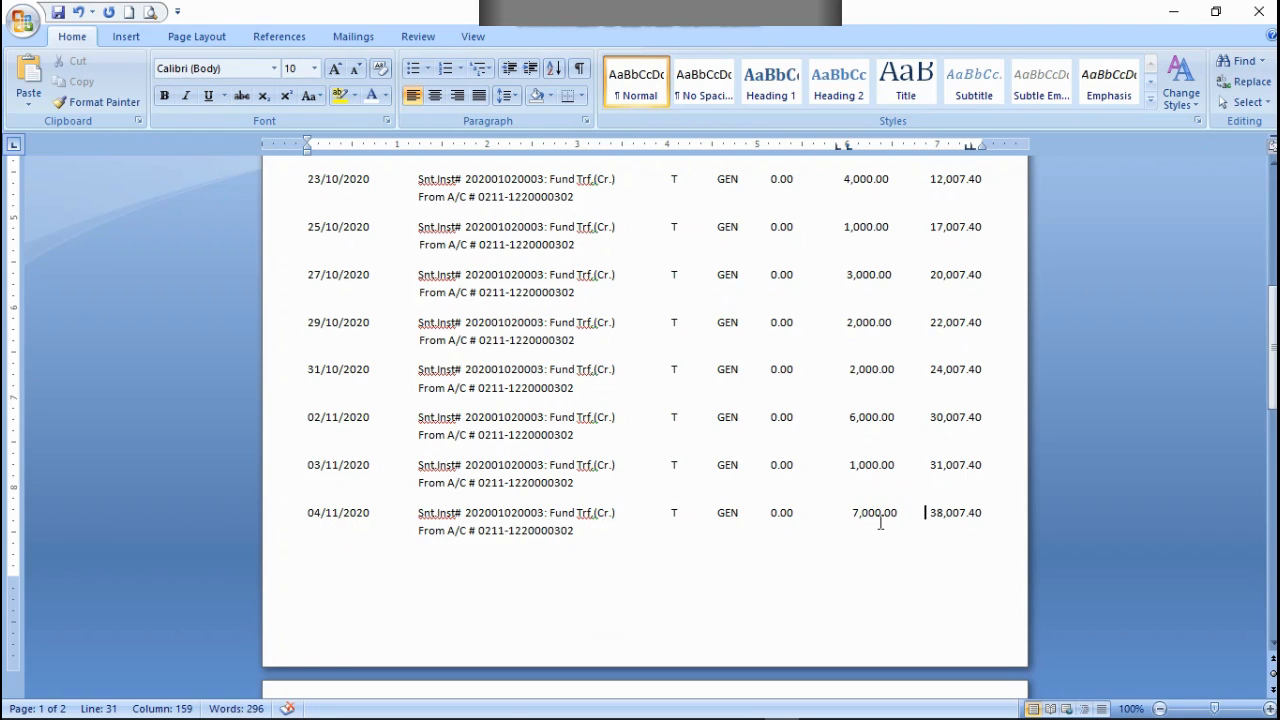
Step: Delete the remaining empty lines above the column heading row to bring the transaction list higher on the first page
{"action": "scroll", "coordinate": [700, 413], "scroll_direction": "up", "scroll_amount": 10}
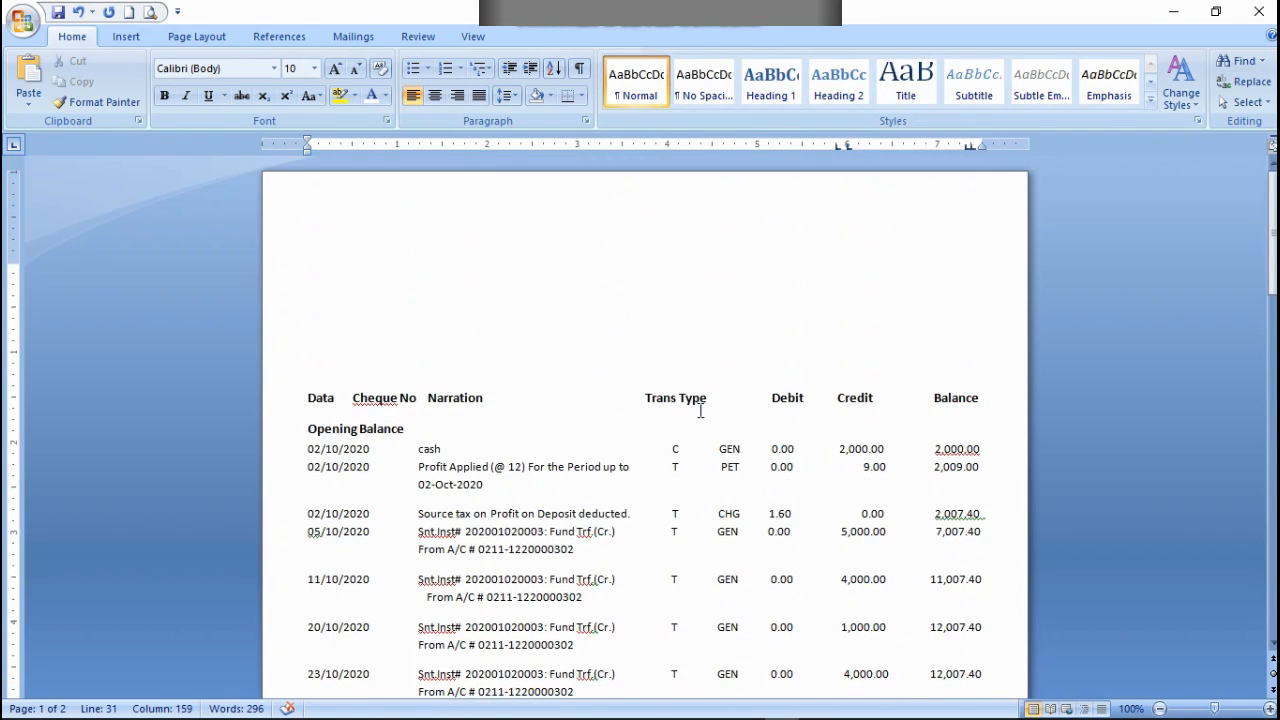
{"action": "left_click", "coordinate": [455, 271]}
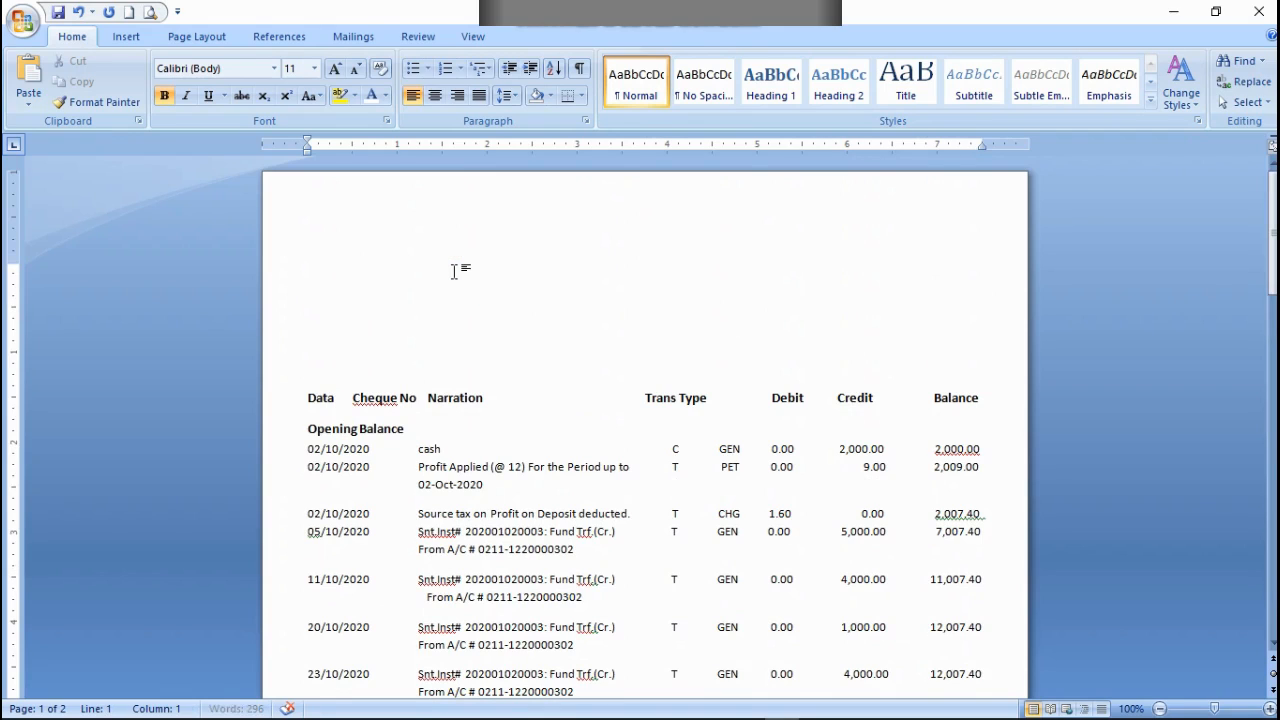
{"action": "left_click", "coordinate": [315, 381]}
{"action": "key", "text": "BackSpace"}
{"action": "key", "text": "BackSpace"}
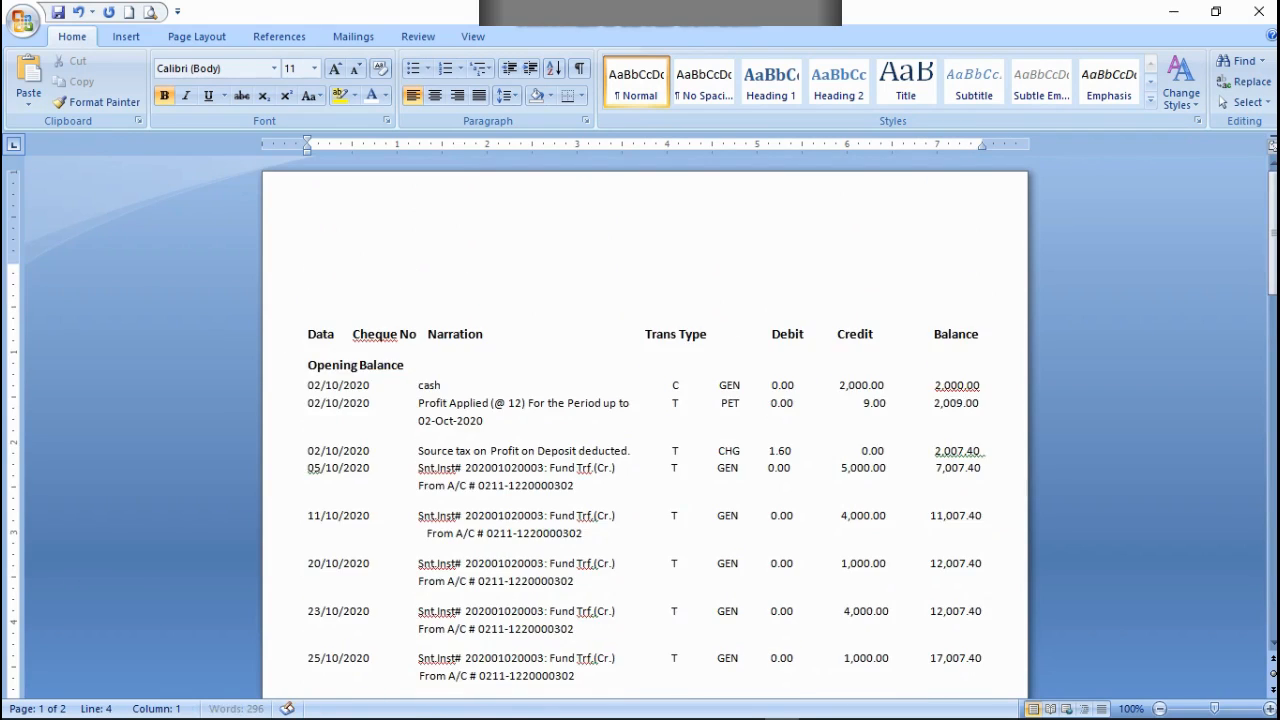
{"action": "key", "text": "BackSpace"}
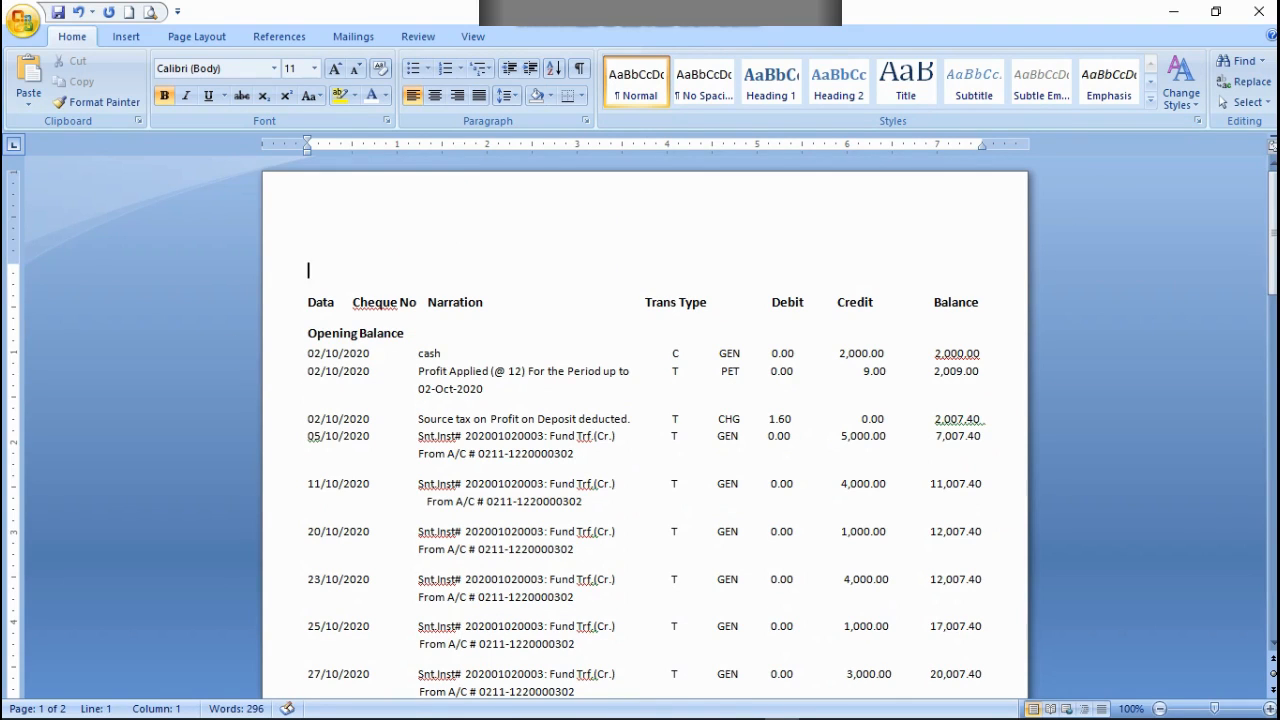
Step: Align the 07/11/2020 row and its CHG line's amounts and balances under their headings, with From A/C beneath the narration
{"action": "scroll", "coordinate": [370, 95], "scroll_direction": "down", "scroll_amount": 6}
{"action": "scroll", "coordinate": [817, 391], "scroll_direction": "down", "scroll_amount": 13}
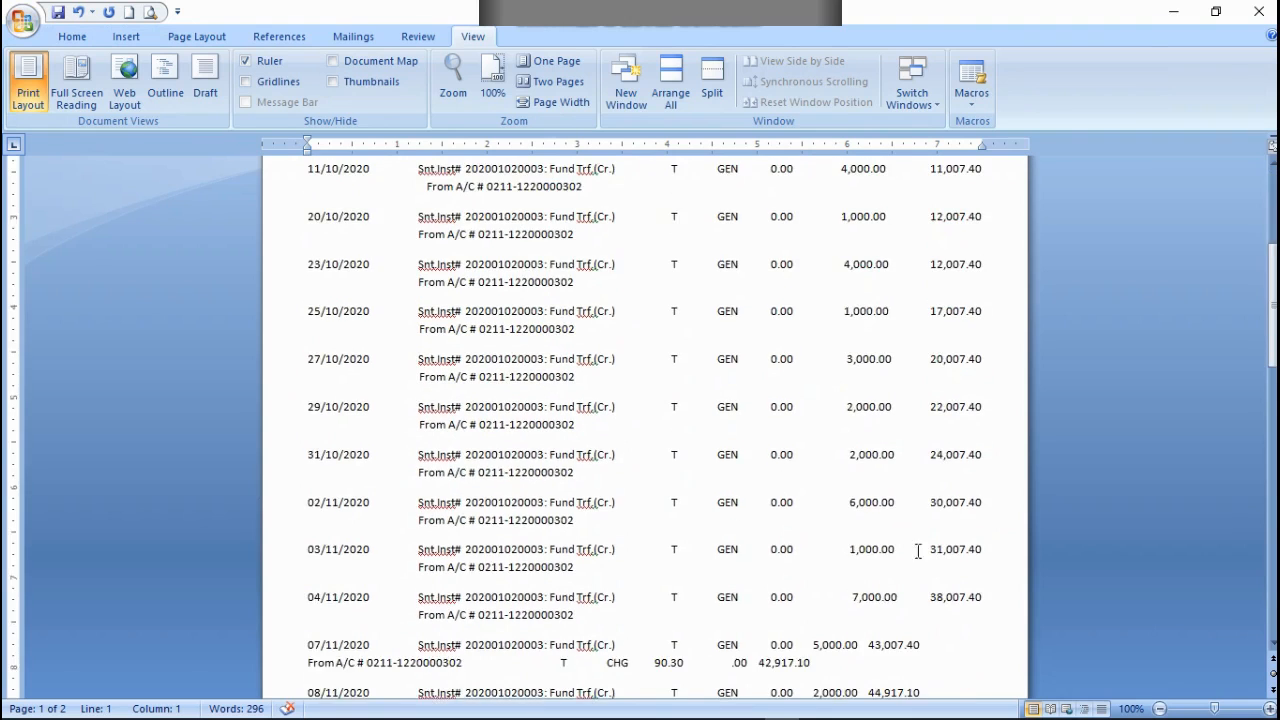
{"action": "scroll", "coordinate": [937, 514], "scroll_direction": "down", "scroll_amount": 7}
{"action": "scroll", "coordinate": [937, 514], "scroll_direction": "up", "scroll_amount": 8}
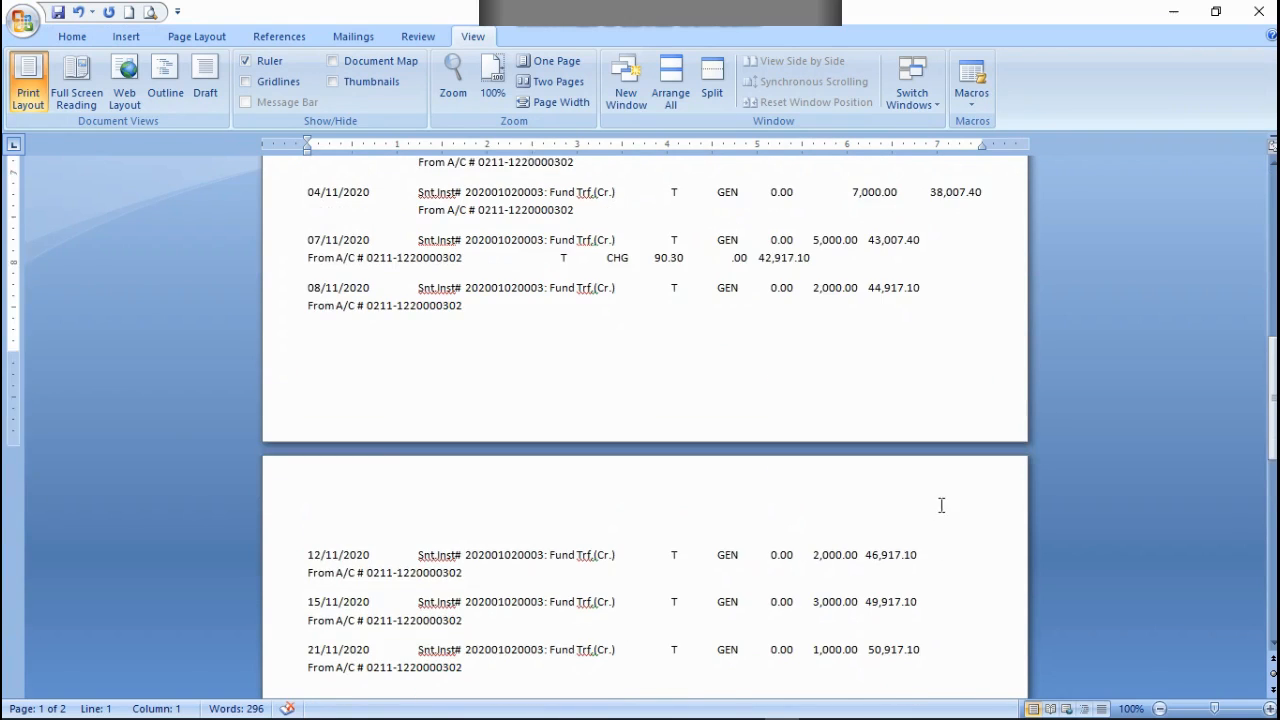
{"action": "scroll", "coordinate": [937, 493], "scroll_direction": "up", "scroll_amount": 2}
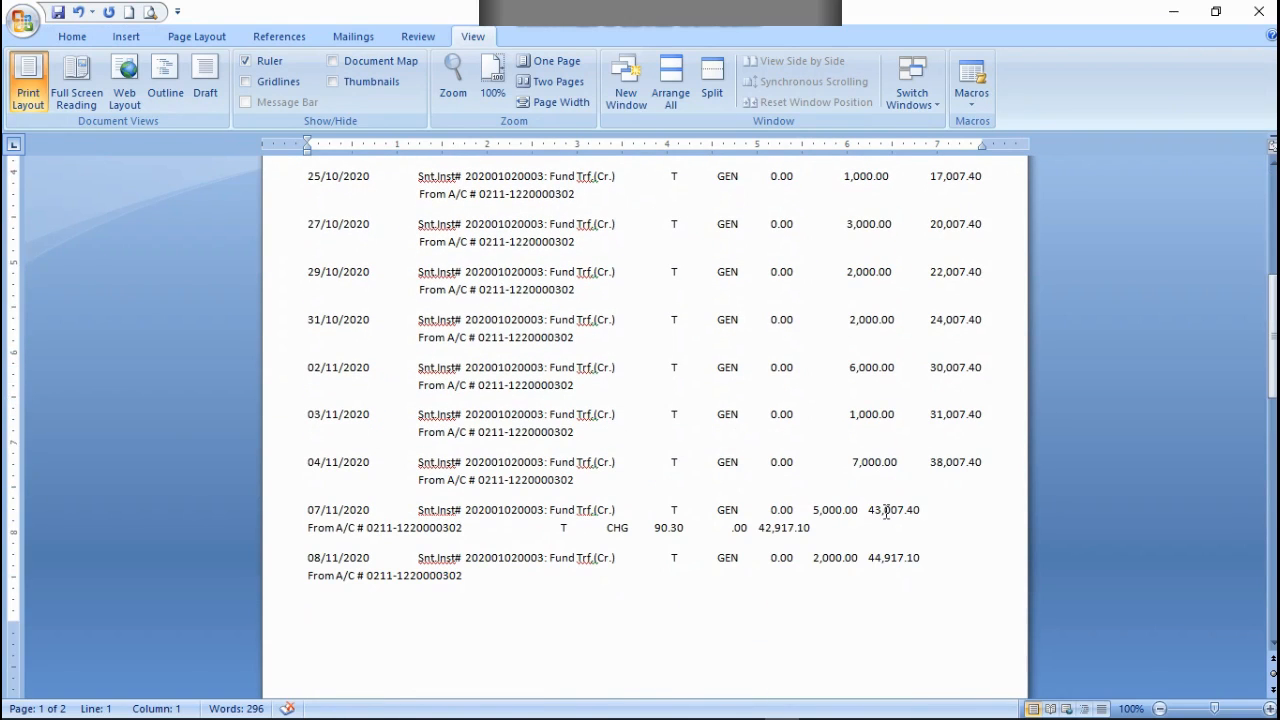
{"action": "left_click", "coordinate": [810, 510]}
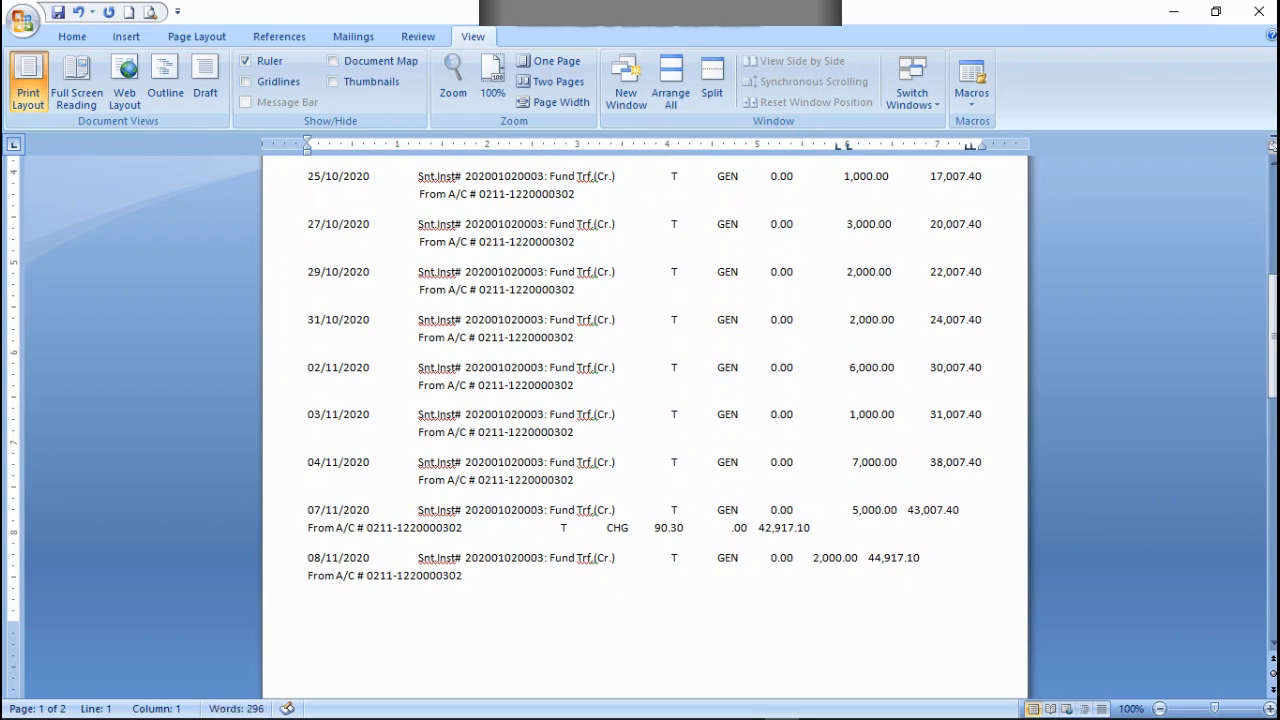
{"action": "left_click", "coordinate": [904, 508]}
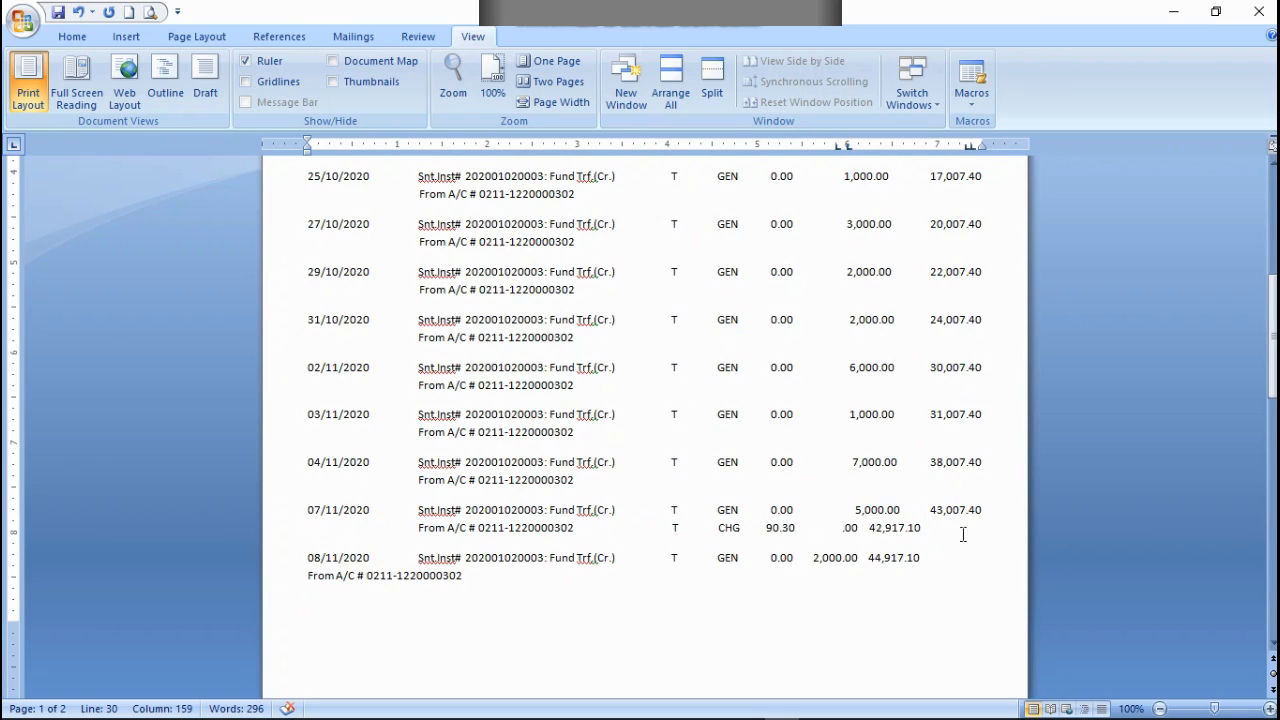
{"action": "key", "text": "Tab"}
Step: Align the 08/11/2020 row's 2,000.00 credit and 44,917.10 balance under their headings, with From A/C beneath the narration
{"action": "left_click", "coordinate": [815, 560]}
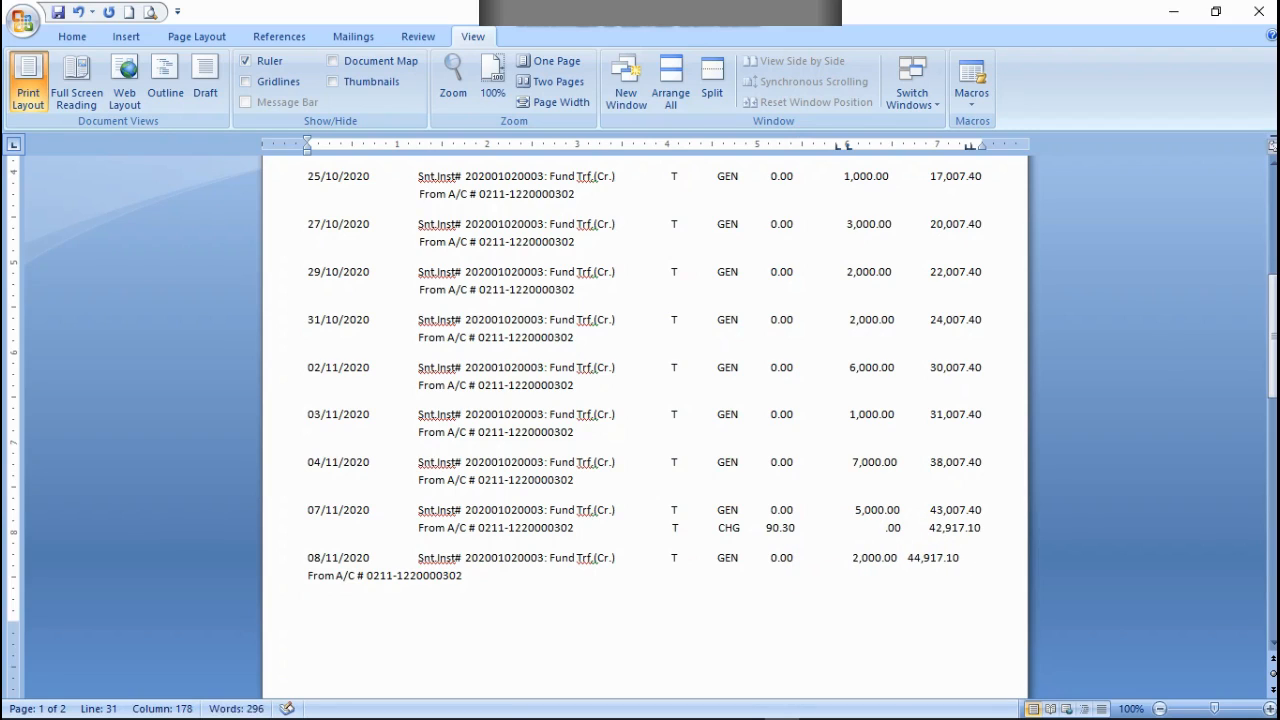
{"action": "left_click", "coordinate": [915, 560]}
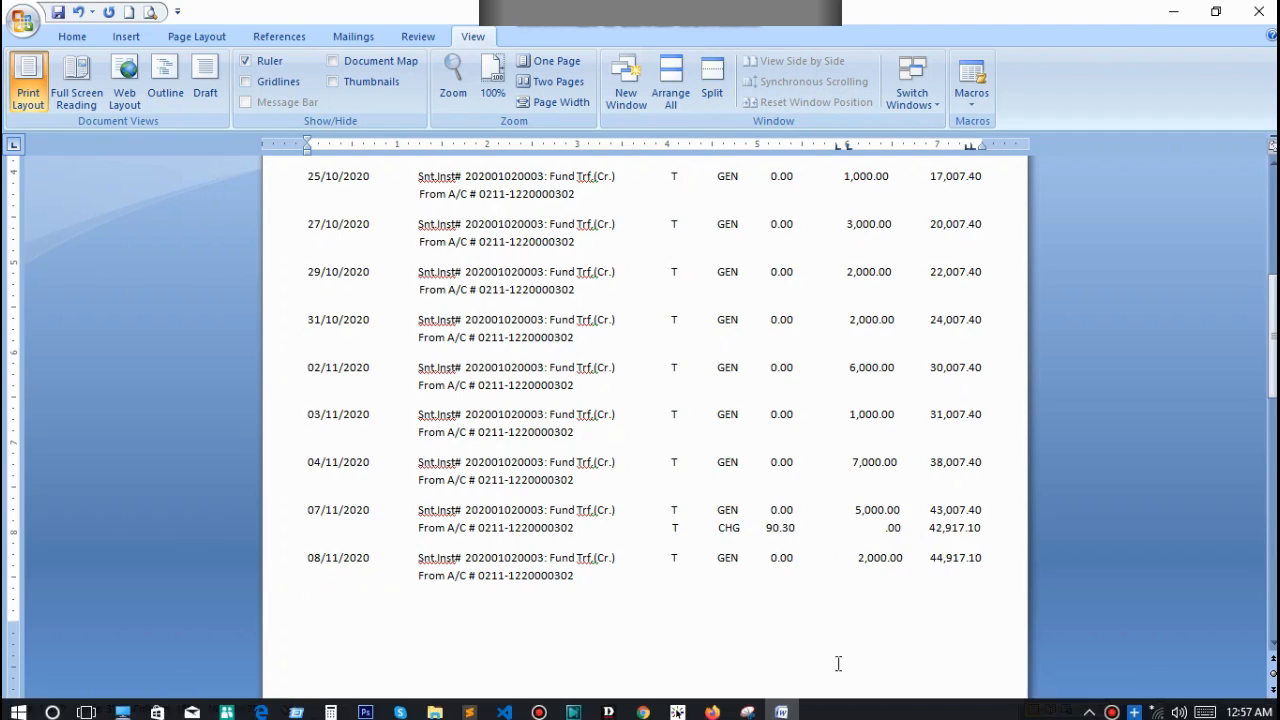
{"action": "key", "text": "Return"}
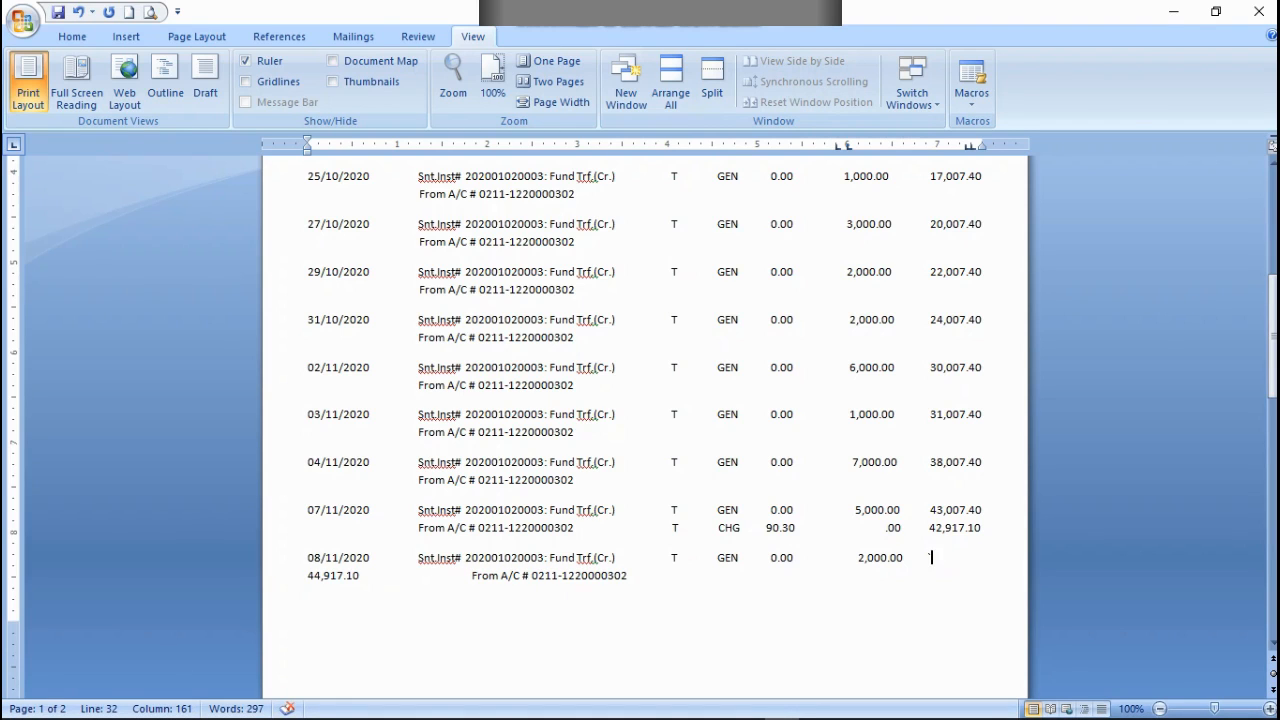
{"action": "key", "text": "BackSpace"}
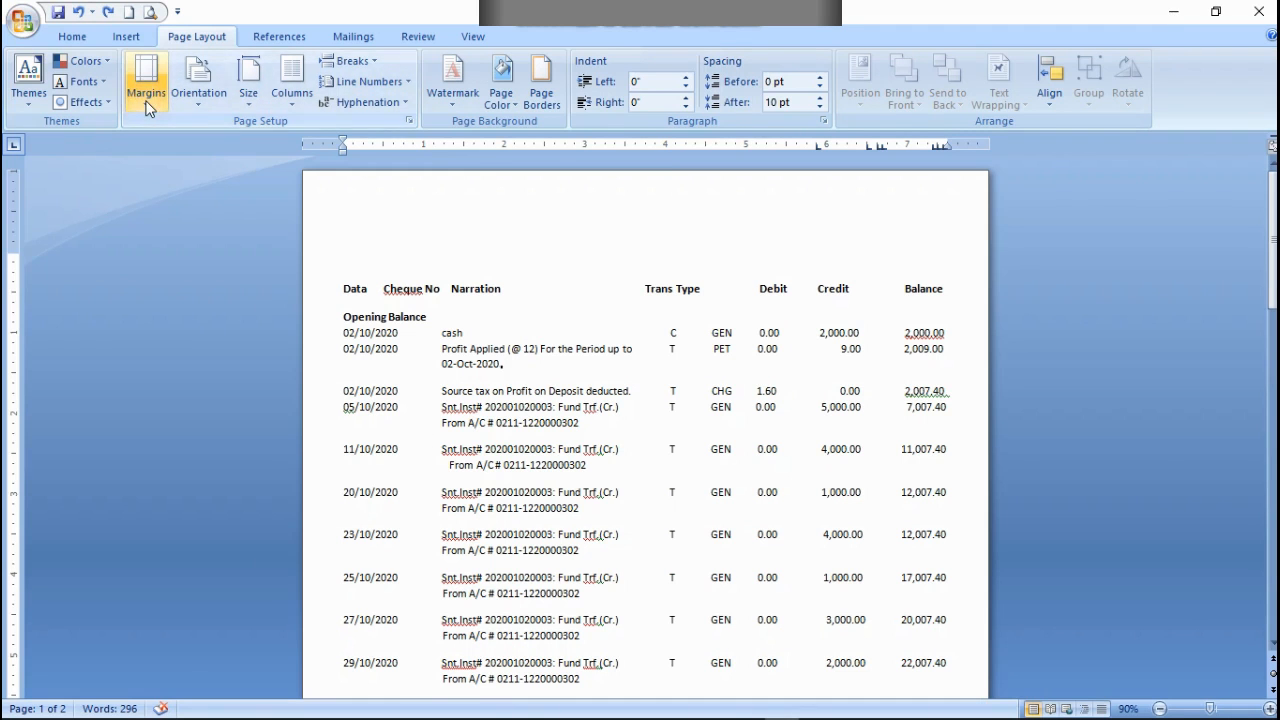
Step: Set custom top and bottom page margins of .1" for the whole document
{"action": "left_click", "coordinate": [147, 100]}
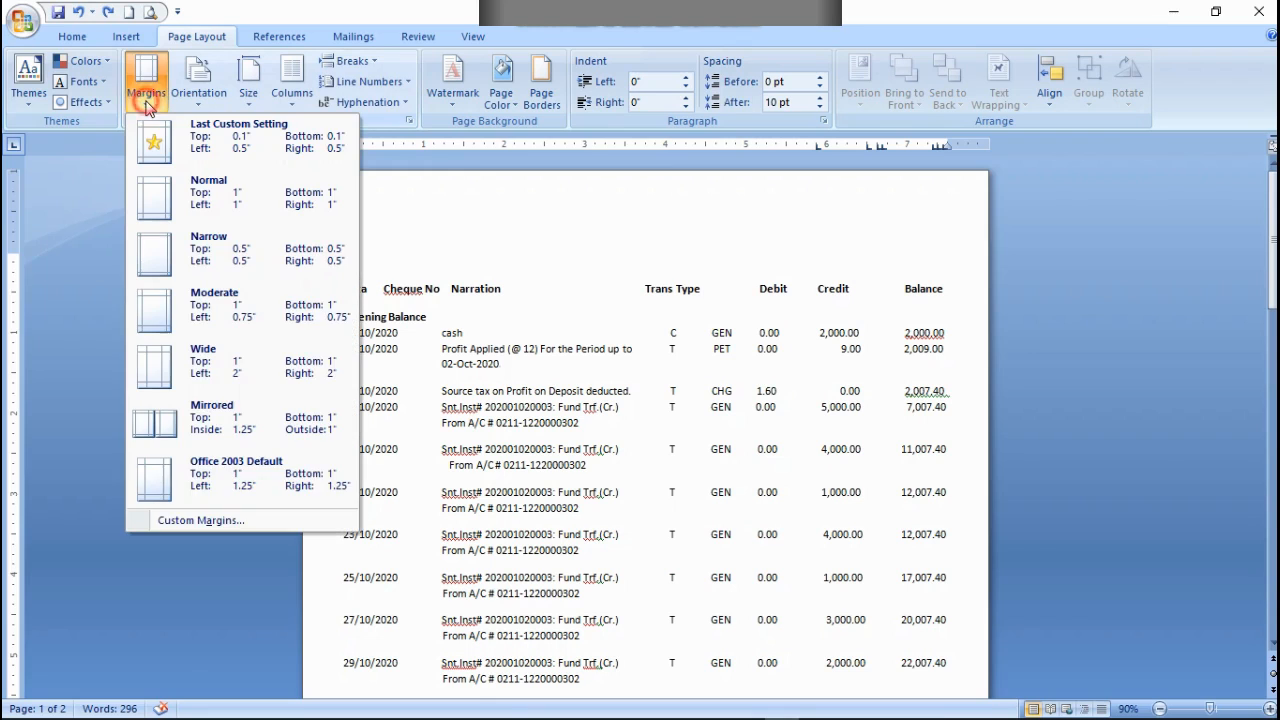
{"action": "left_click", "coordinate": [194, 521]}
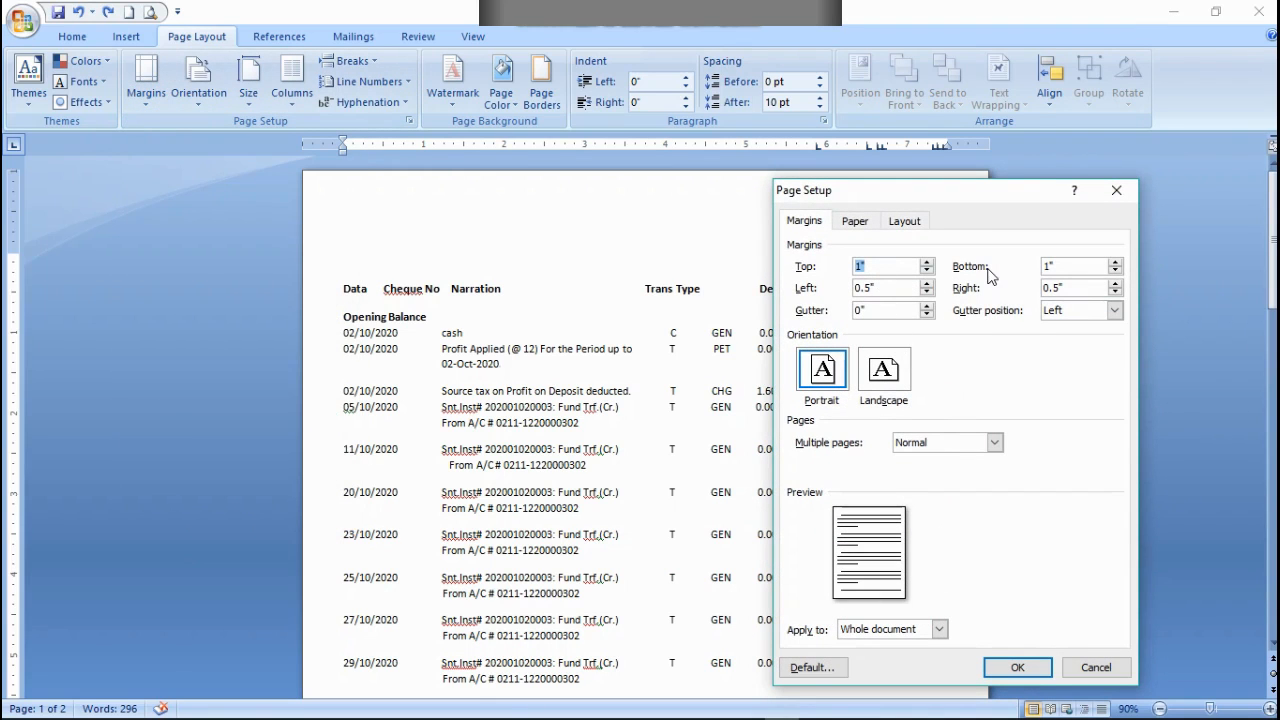
{"action": "left_click", "coordinate": [1051, 268]}
{"action": "left_click", "coordinate": [857, 266]}
{"action": "left_click", "coordinate": [1027, 664]}
Step: Align the credits and balances of the 12/11/2020 and 15/11/2020 rows under their headings, with From A/C beneath each narration
{"action": "scroll", "coordinate": [776, 486], "scroll_direction": "down", "scroll_amount": 5}
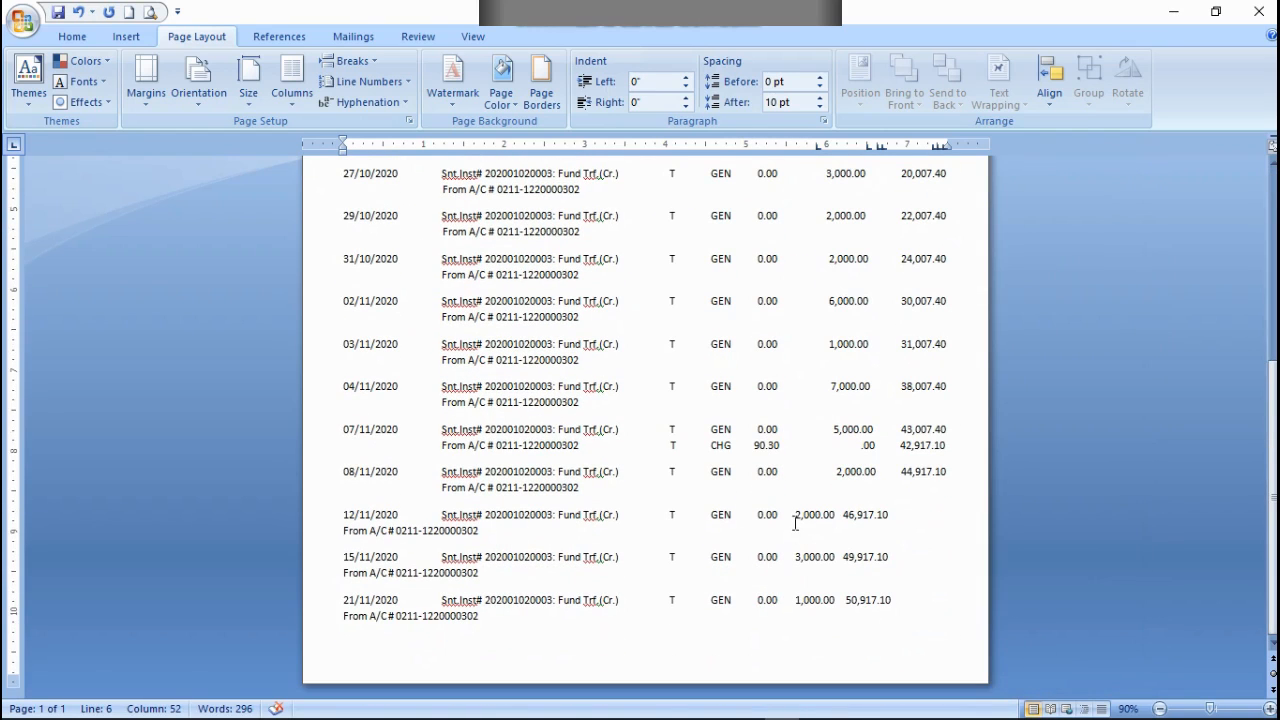
{"action": "left_click", "coordinate": [796, 518]}
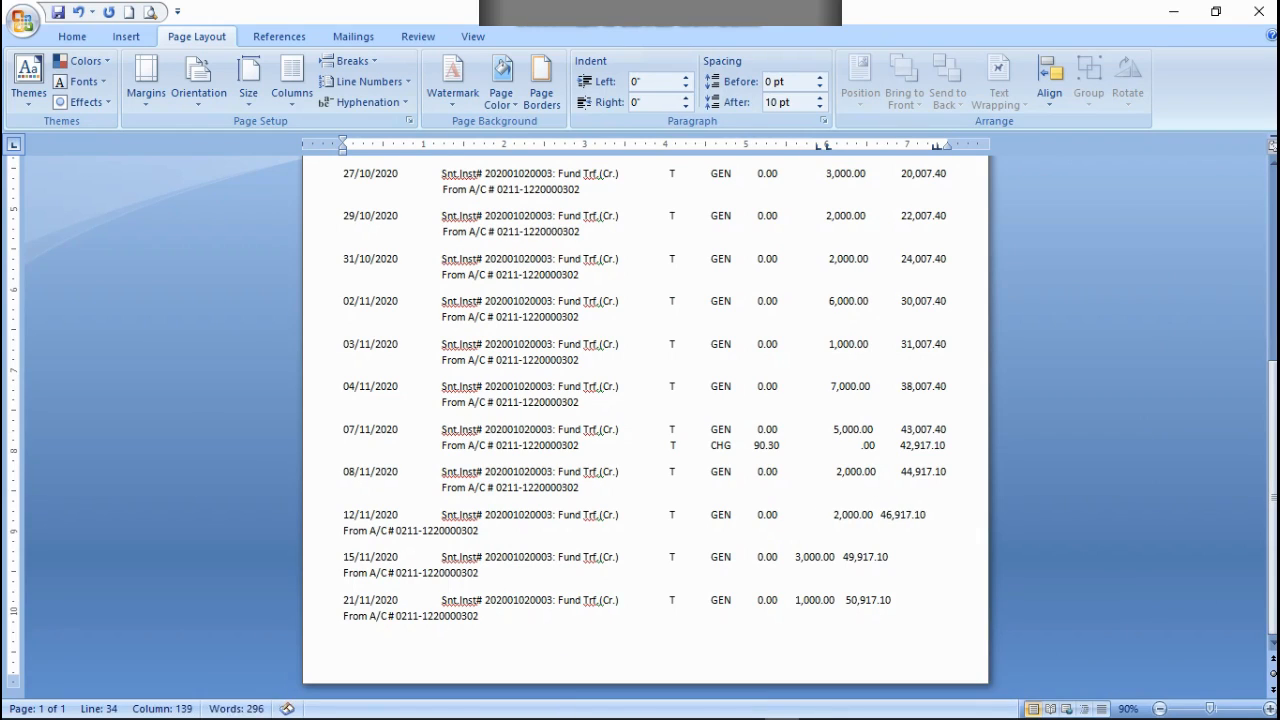
{"action": "left_click", "coordinate": [886, 515]}
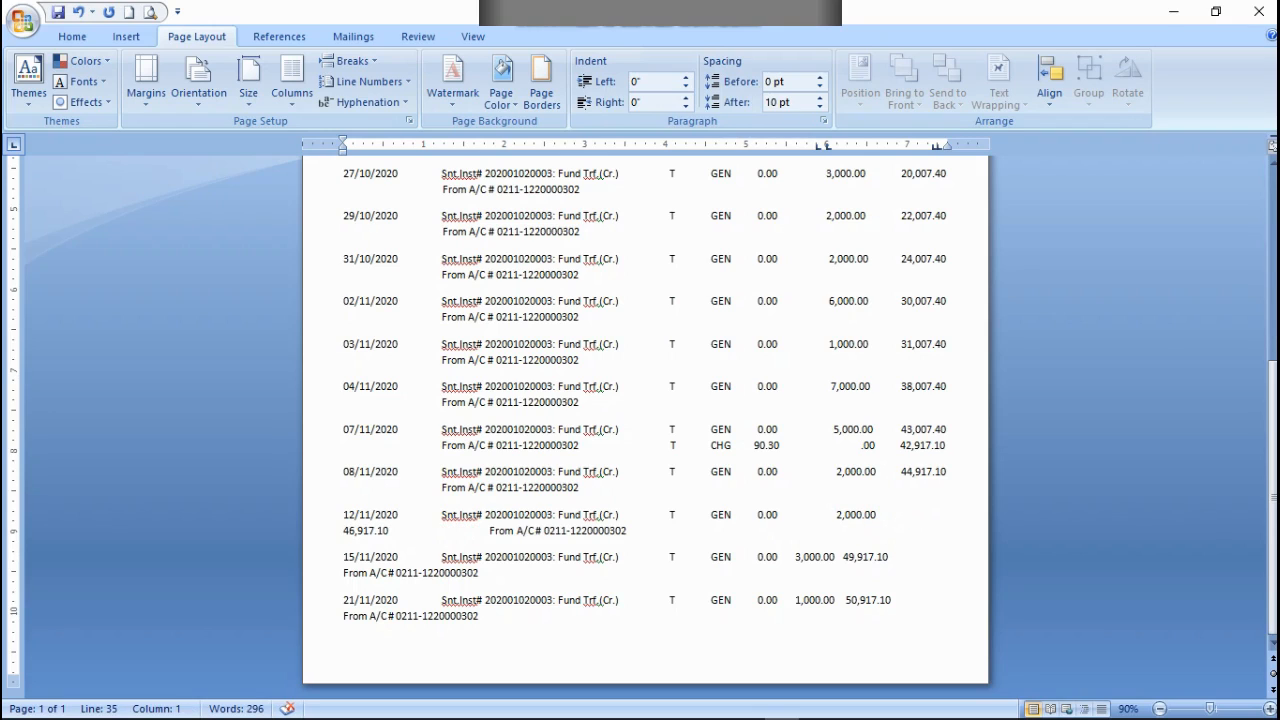
{"action": "key", "text": "BackSpace"}
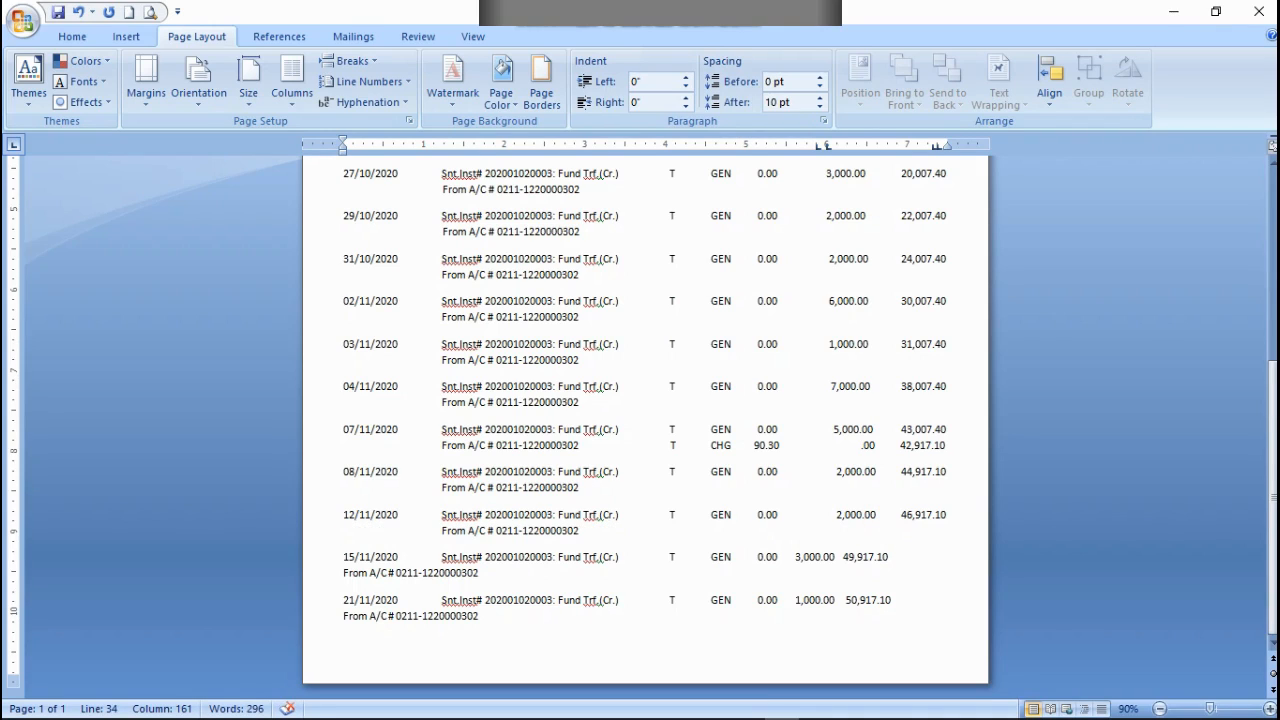
{"action": "left_click", "coordinate": [795, 557]}
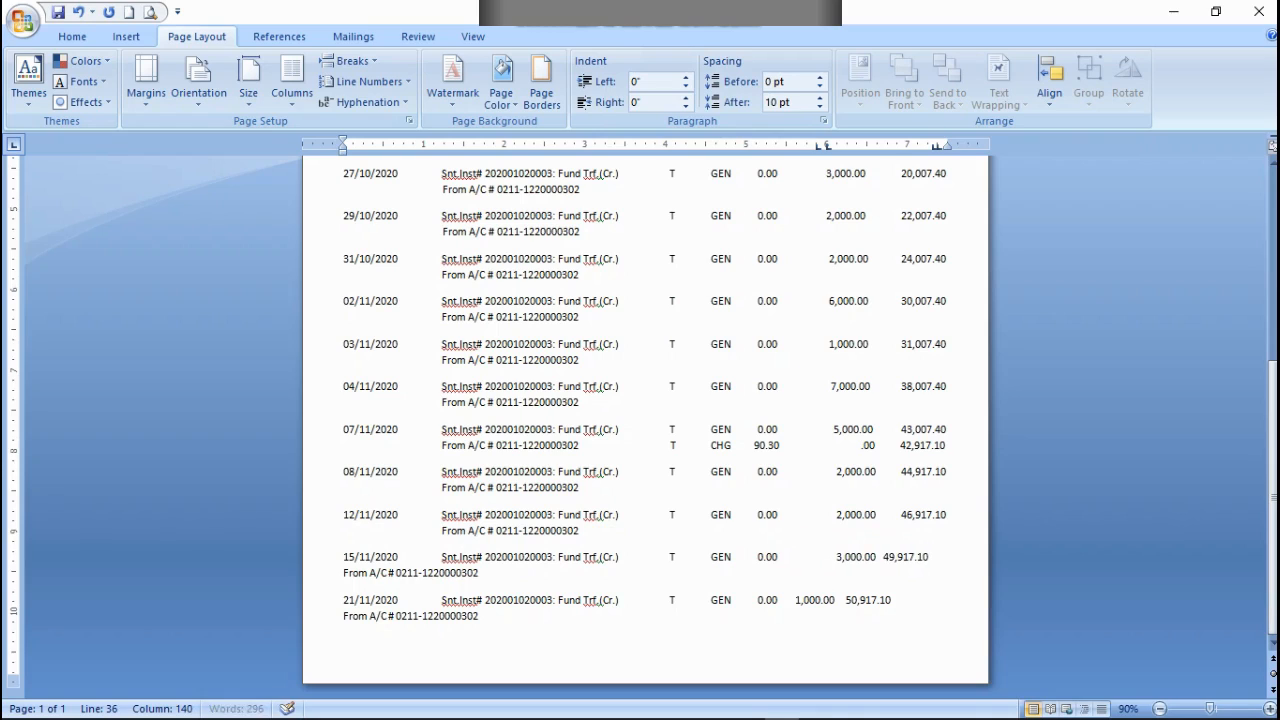
{"action": "left_click", "coordinate": [885, 557]}
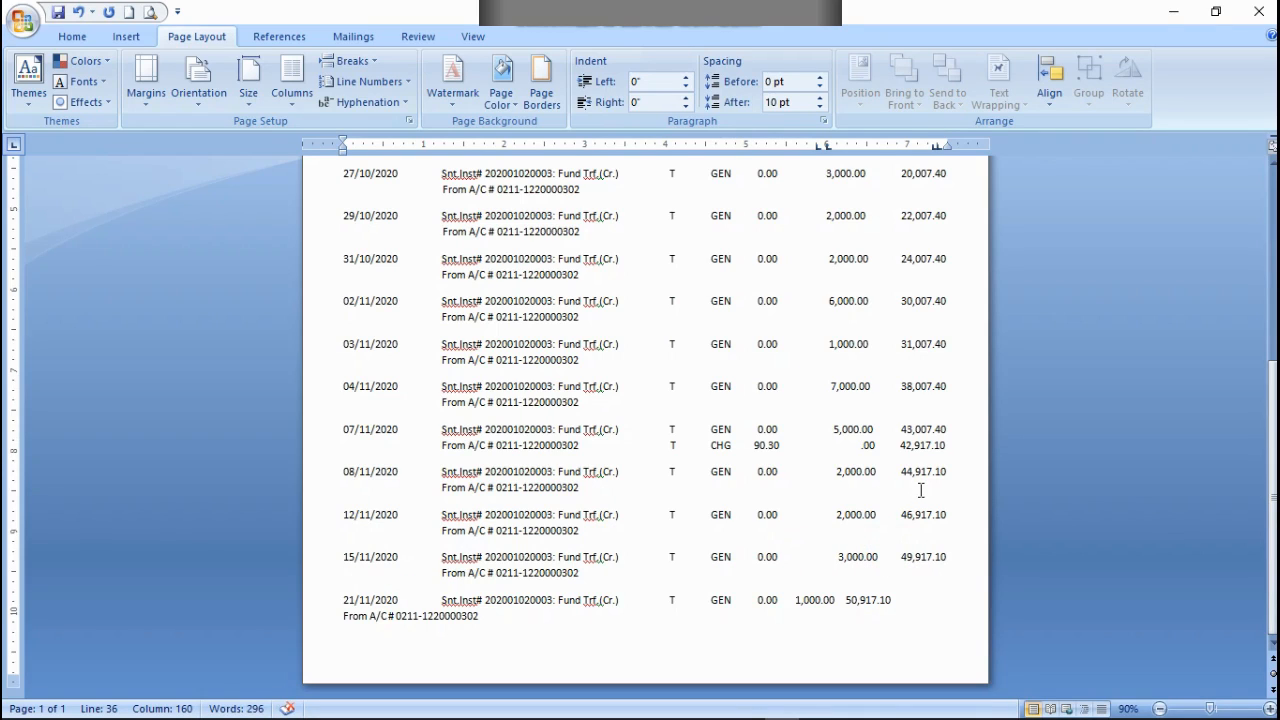
Step: Align the 21/11/2020 row's 1,000.00 credit and 50,917.10 balance under their headings, with From A/C beneath the narration
{"action": "left_click", "coordinate": [797, 600]}
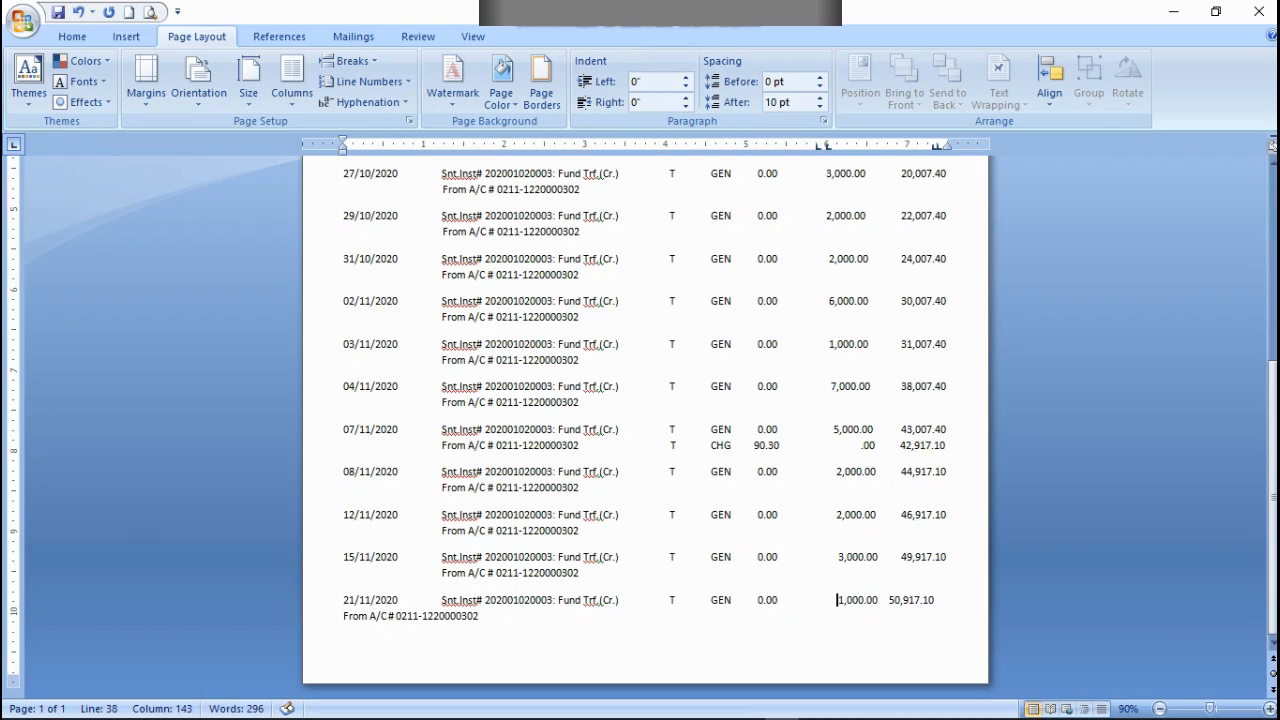
{"action": "left_click", "coordinate": [888, 598]}
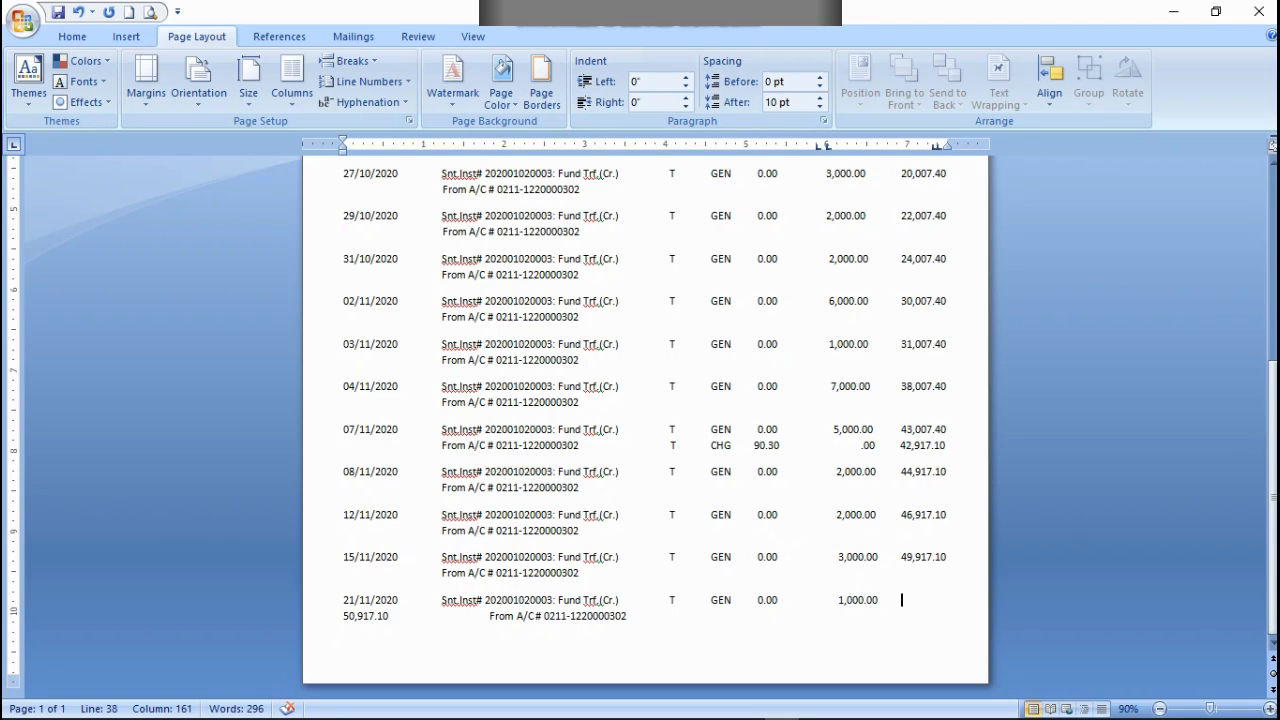
{"action": "key", "text": "BackSpace"}
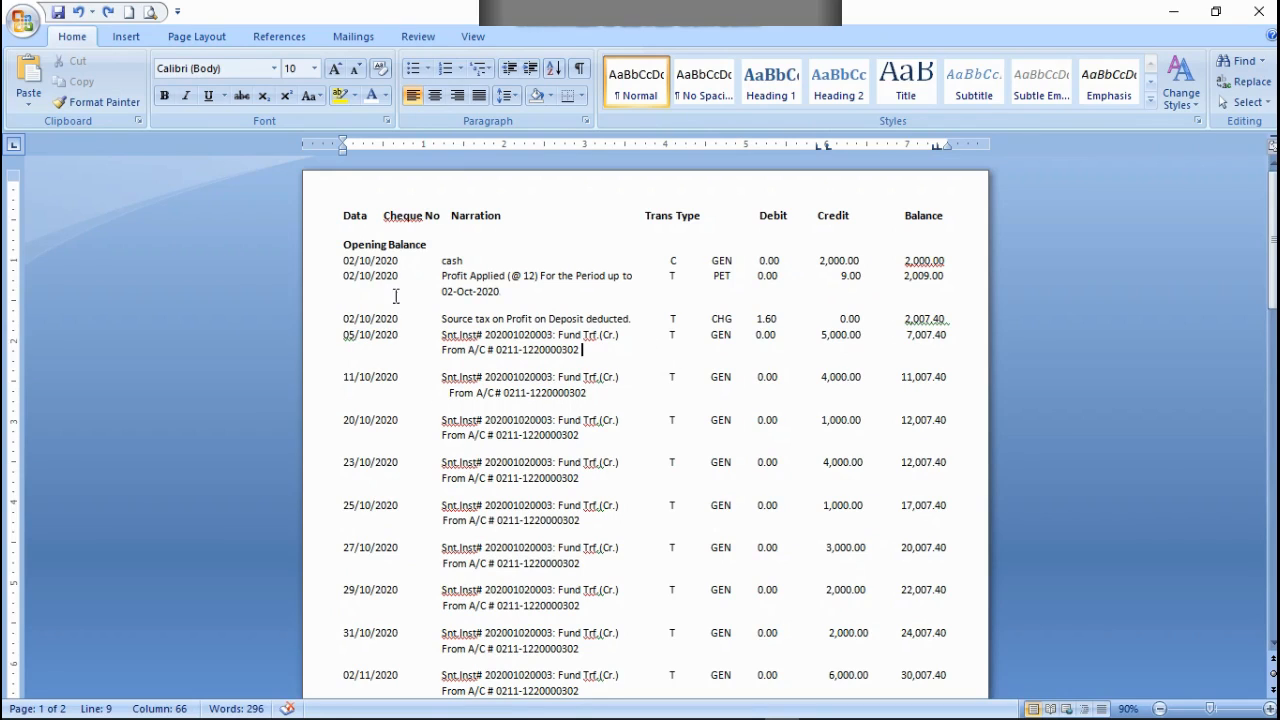
Step: Copy the two-line 11/10/2020 transaction and paste it at the end of the 05/10/2020 row's From A/C line
{"action": "left_click_drag", "start_coordinate": [342, 376], "coordinate": [590, 393]}
{"action": "right_click", "coordinate": [585, 393]}
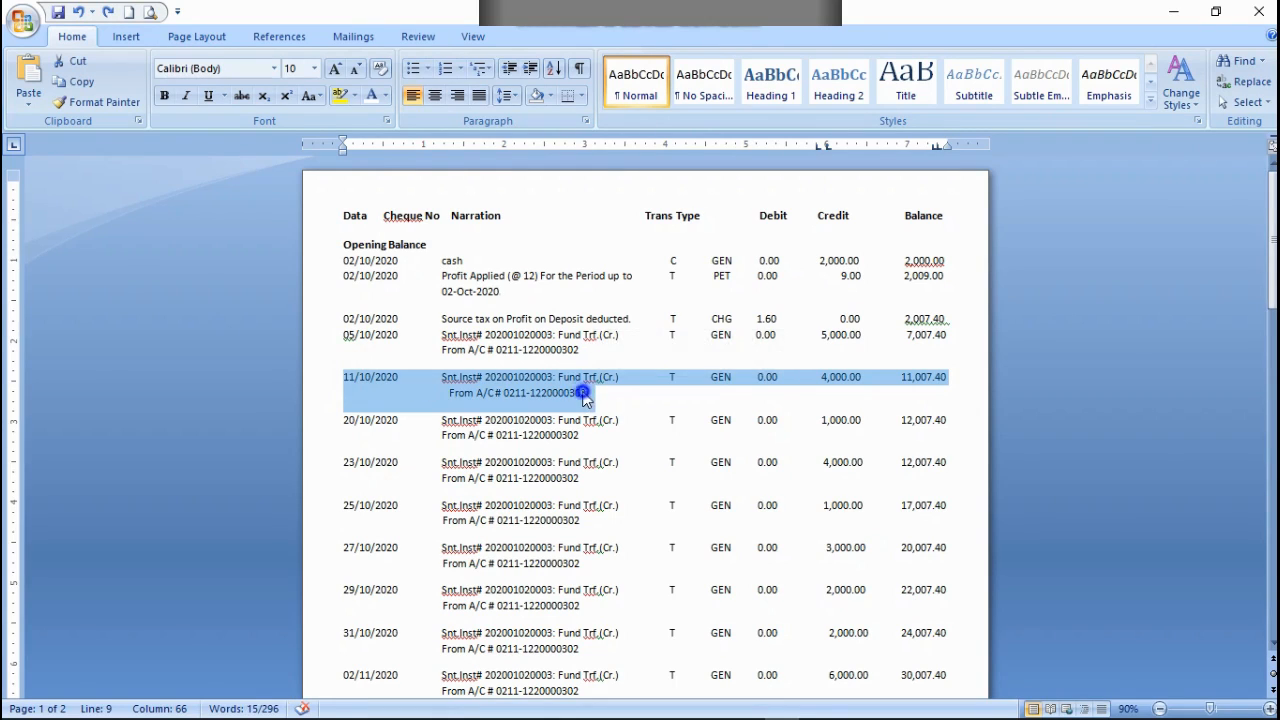
{"action": "left_click", "coordinate": [629, 424]}
{"action": "left_click", "coordinate": [580, 350]}
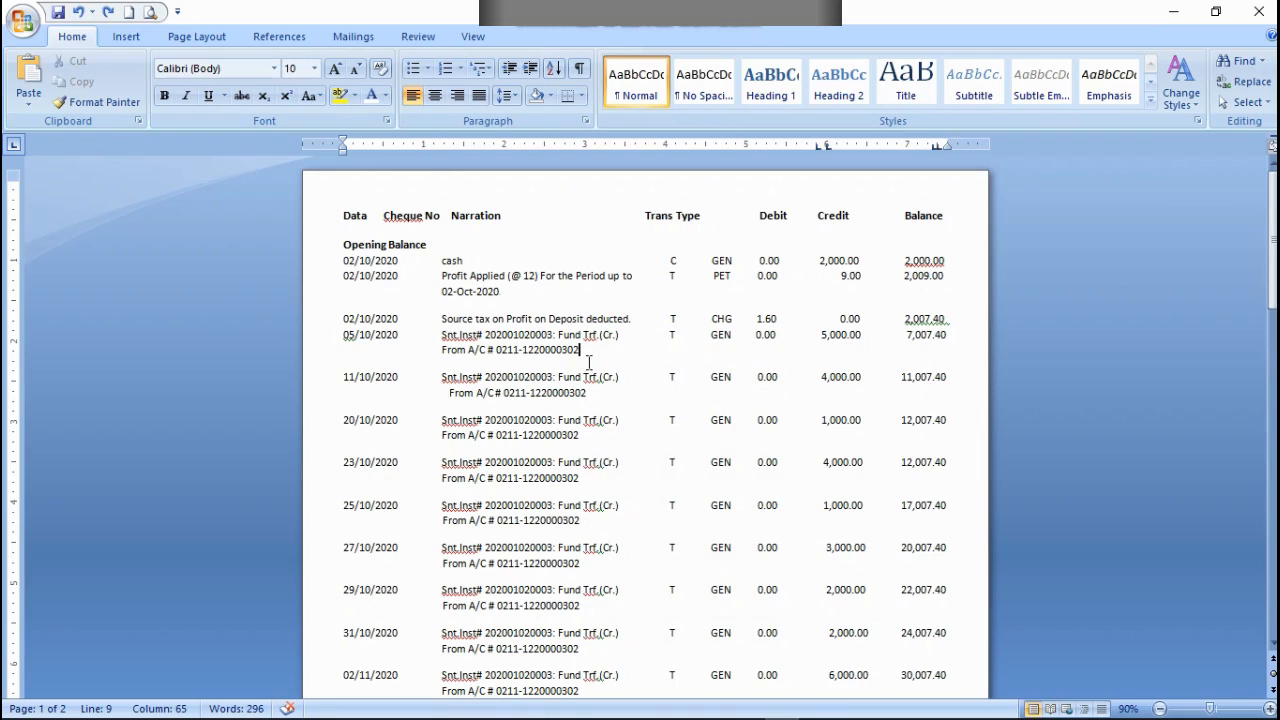
{"action": "key", "text": "ctrl+v"}
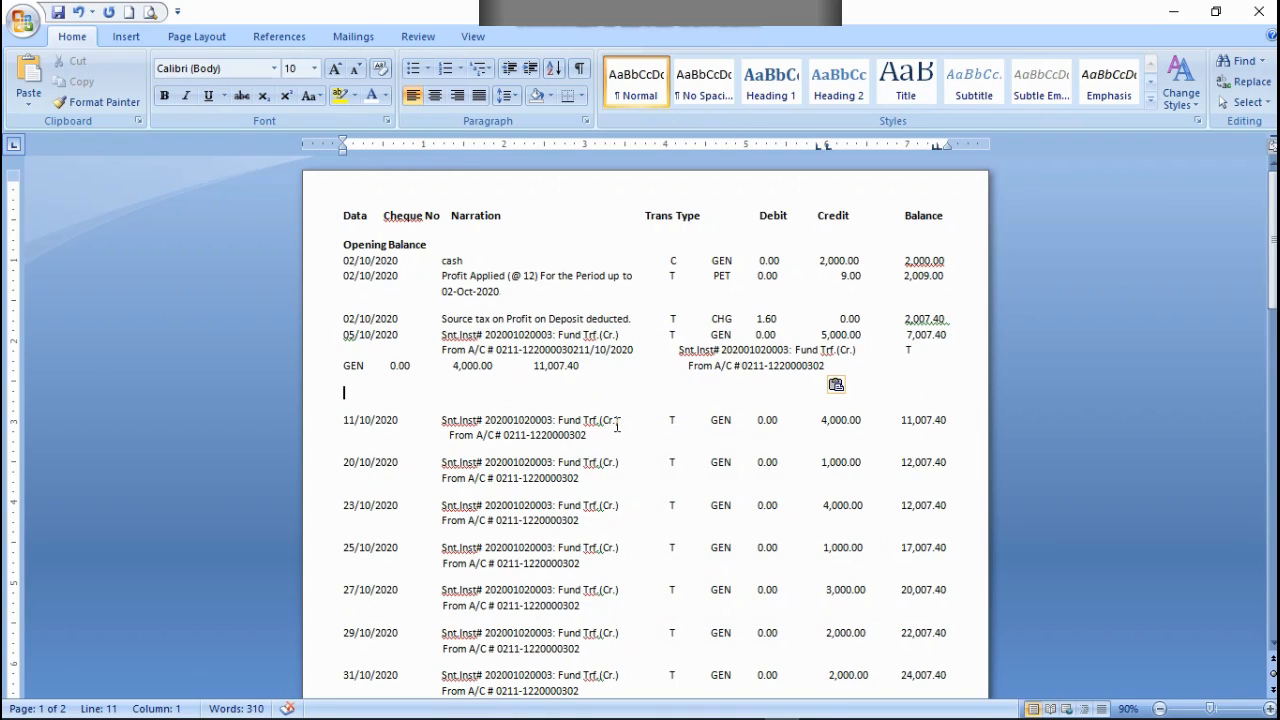
Step: Align the pasted 11/10/2020 transaction on its own two lines below the 05/10/2020 row and cut the original 11/10/2020 rows
{"action": "left_click", "coordinate": [580, 350]}
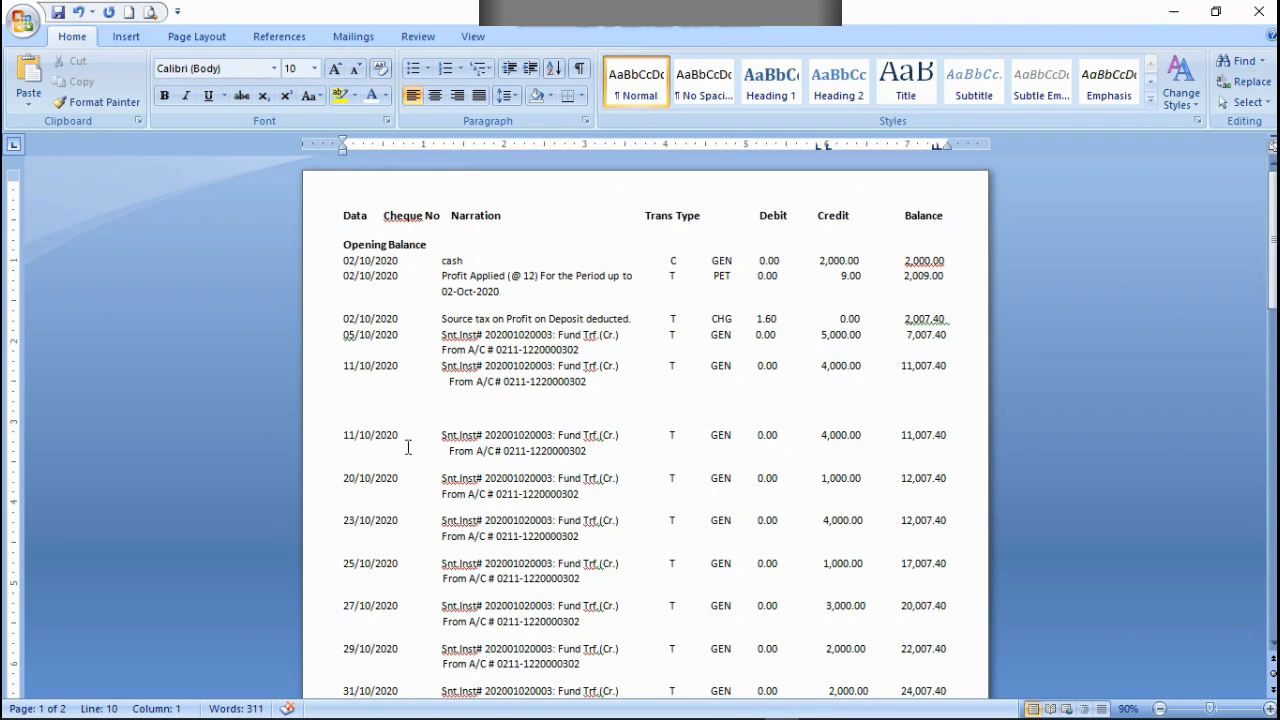
{"action": "left_click_drag", "start_coordinate": [341, 433], "coordinate": [618, 451]}
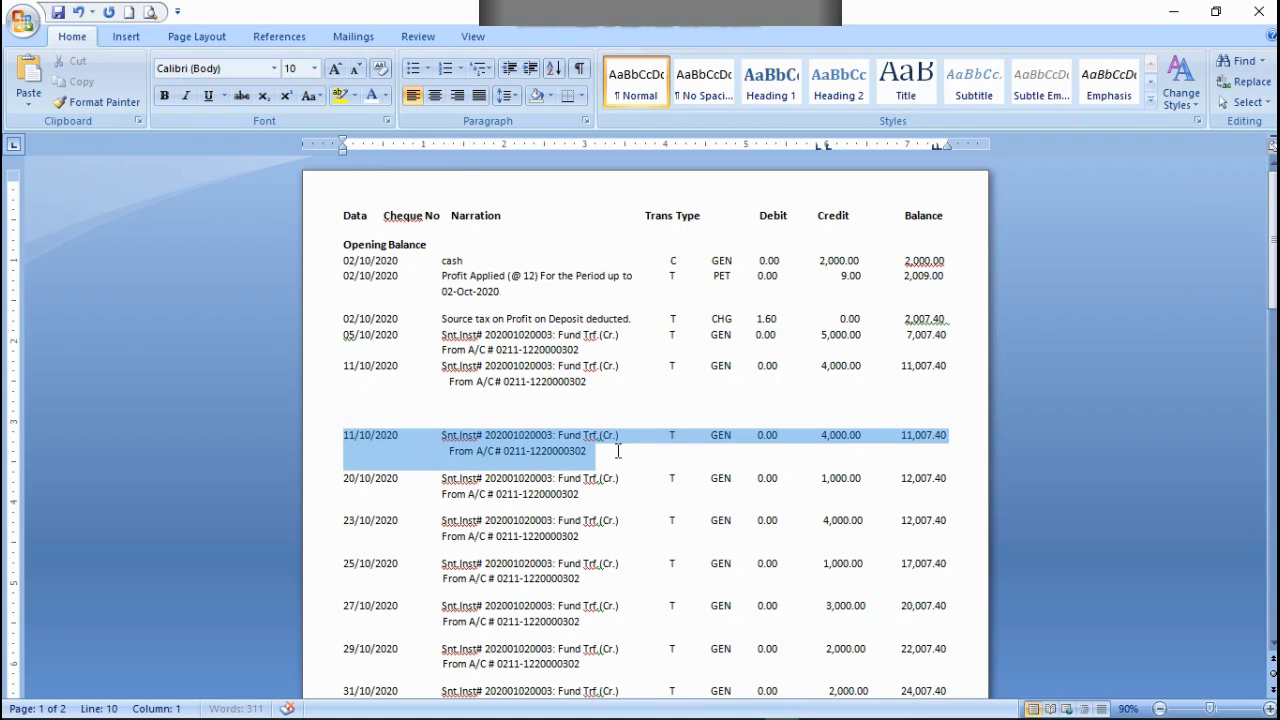
{"action": "right_click", "coordinate": [577, 447]}
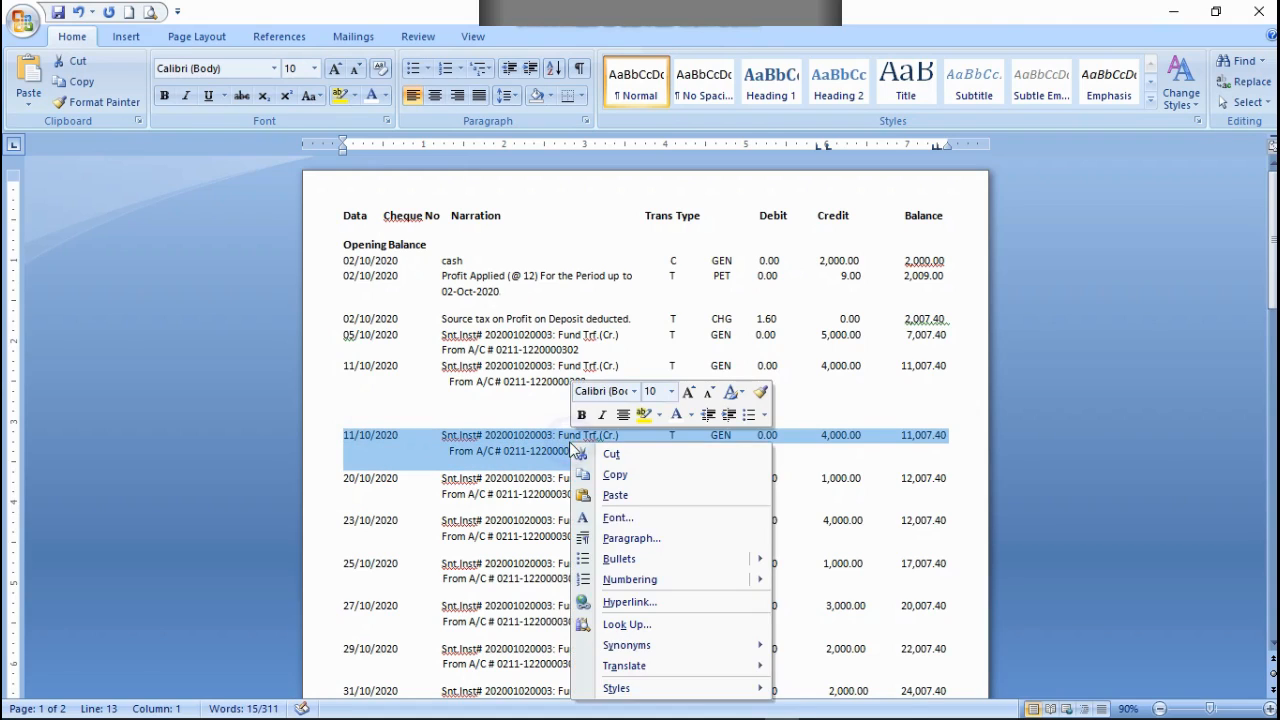
{"action": "left_click", "coordinate": [612, 453]}
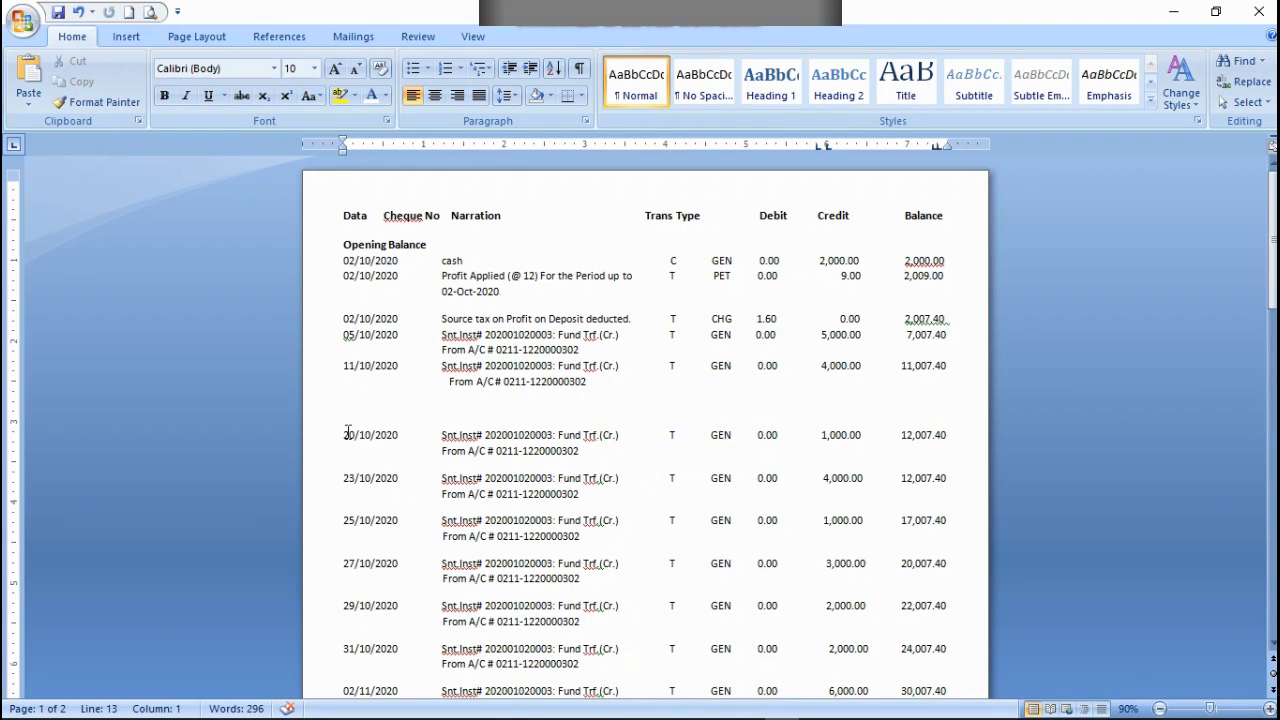
Step: Copy the two-line 20/10/2020 transaction and paste it at the end of the 11/10/2020 row's From A/C line
{"action": "left_click_drag", "start_coordinate": [343, 434], "coordinate": [578, 452]}
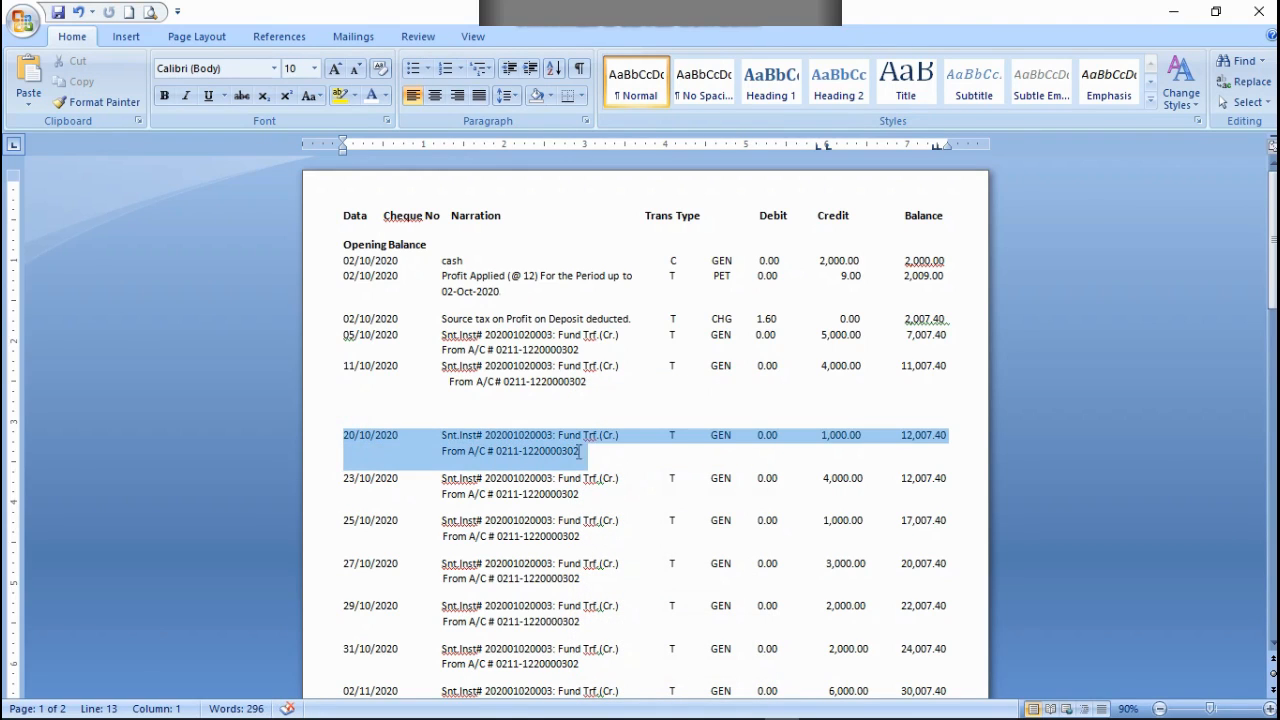
{"action": "right_click", "coordinate": [552, 440]}
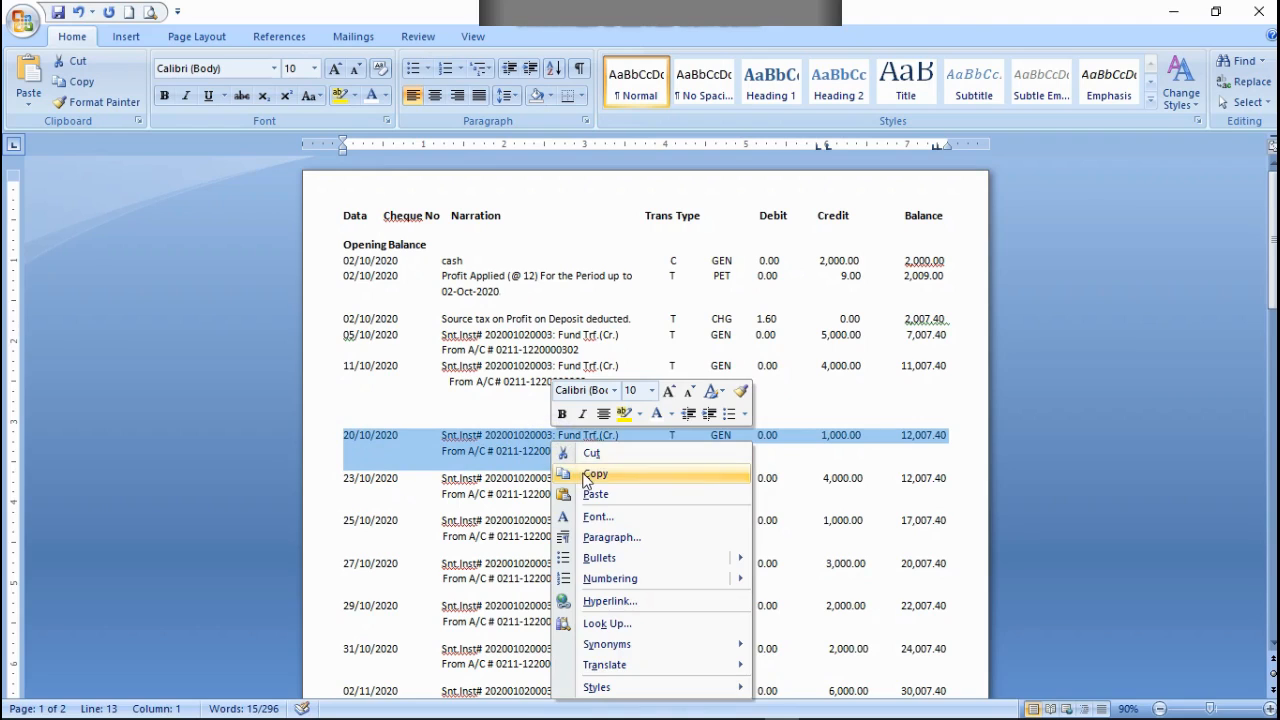
{"action": "left_click", "coordinate": [590, 474]}
{"action": "left_click", "coordinate": [594, 387]}
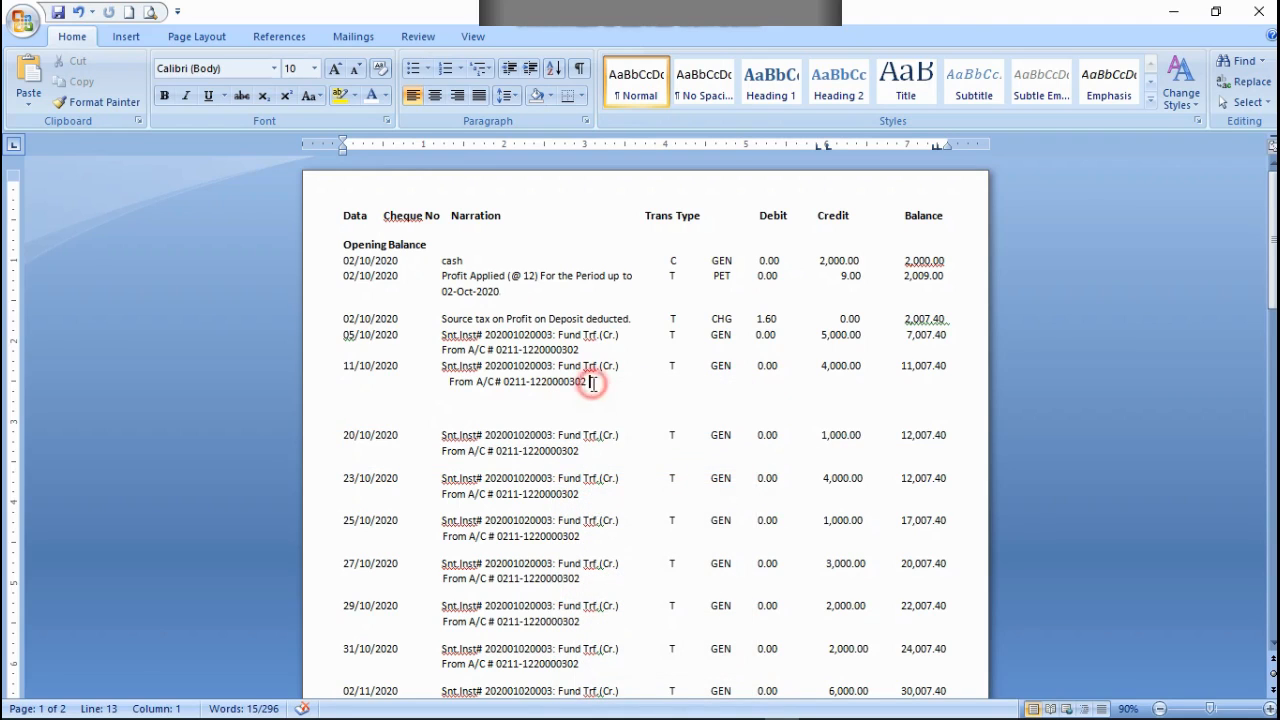
{"action": "key", "text": "ctrl+v"}
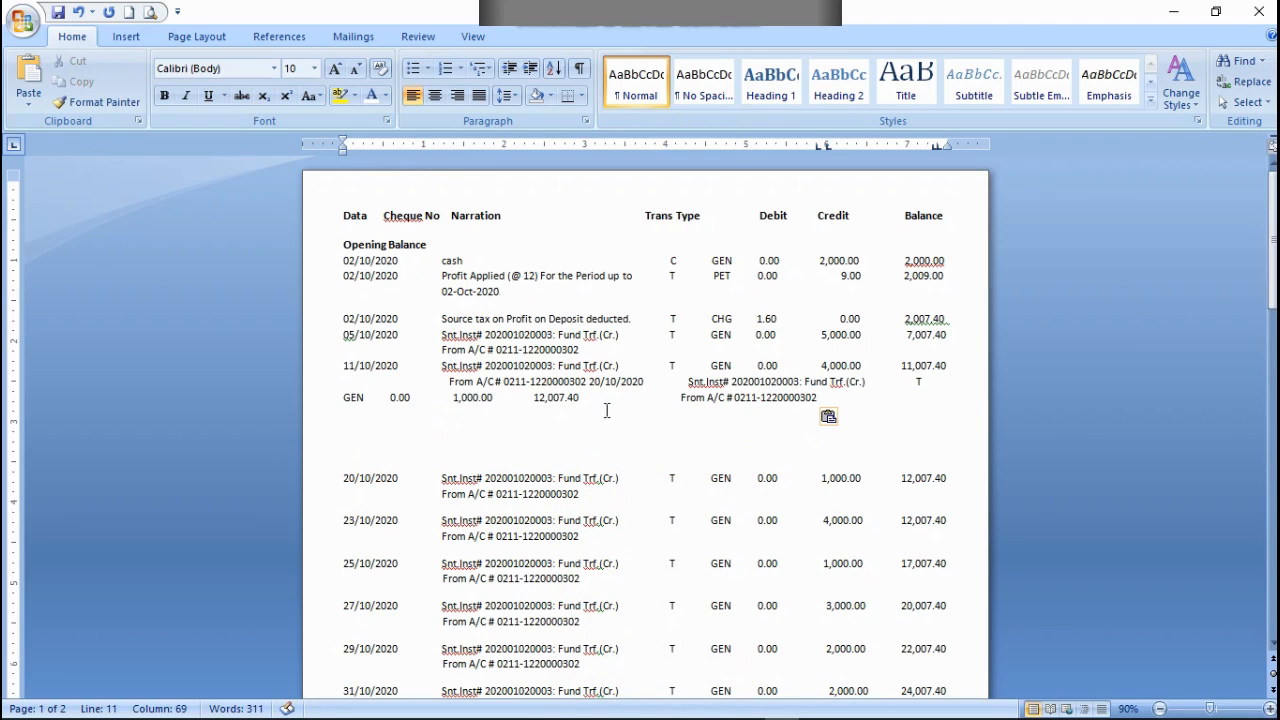
Step: Align the pasted 20/10/2020 transaction on its own two lines below the 11/10/2020 row and cut the original 20/10/2020 rows
{"action": "left_click", "coordinate": [589, 383]}
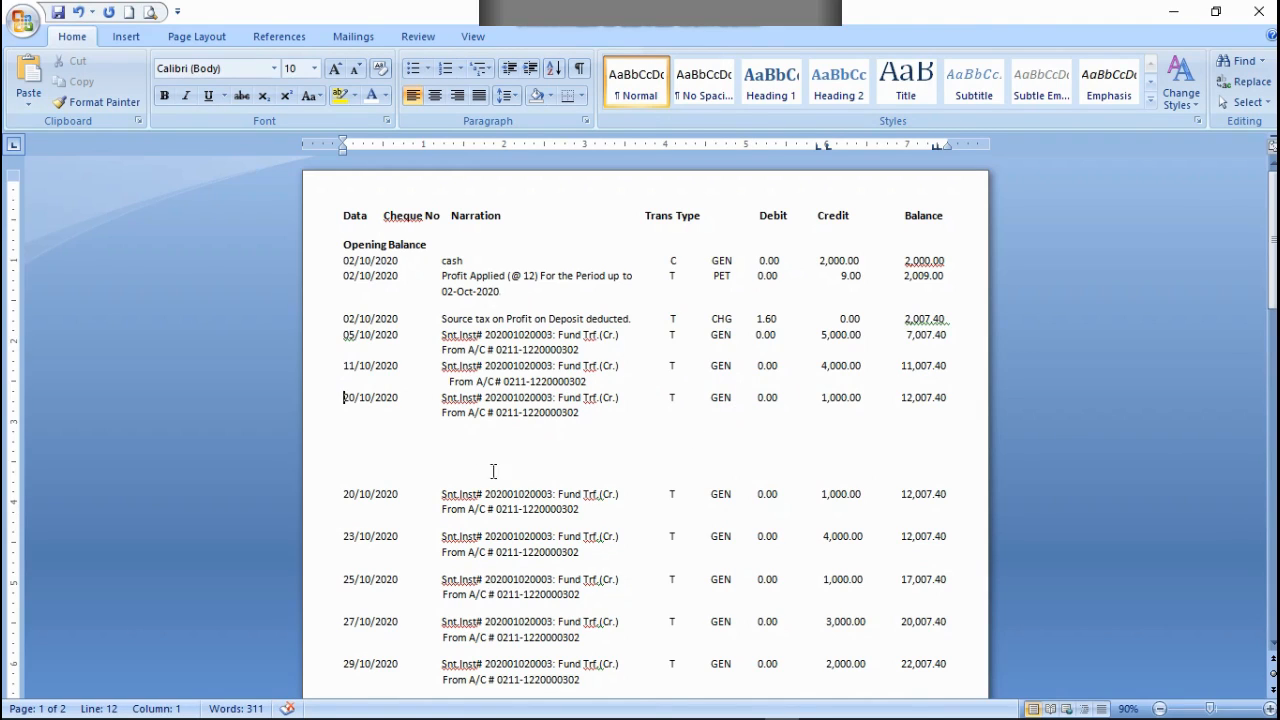
{"action": "double_click", "coordinate": [337, 494]}
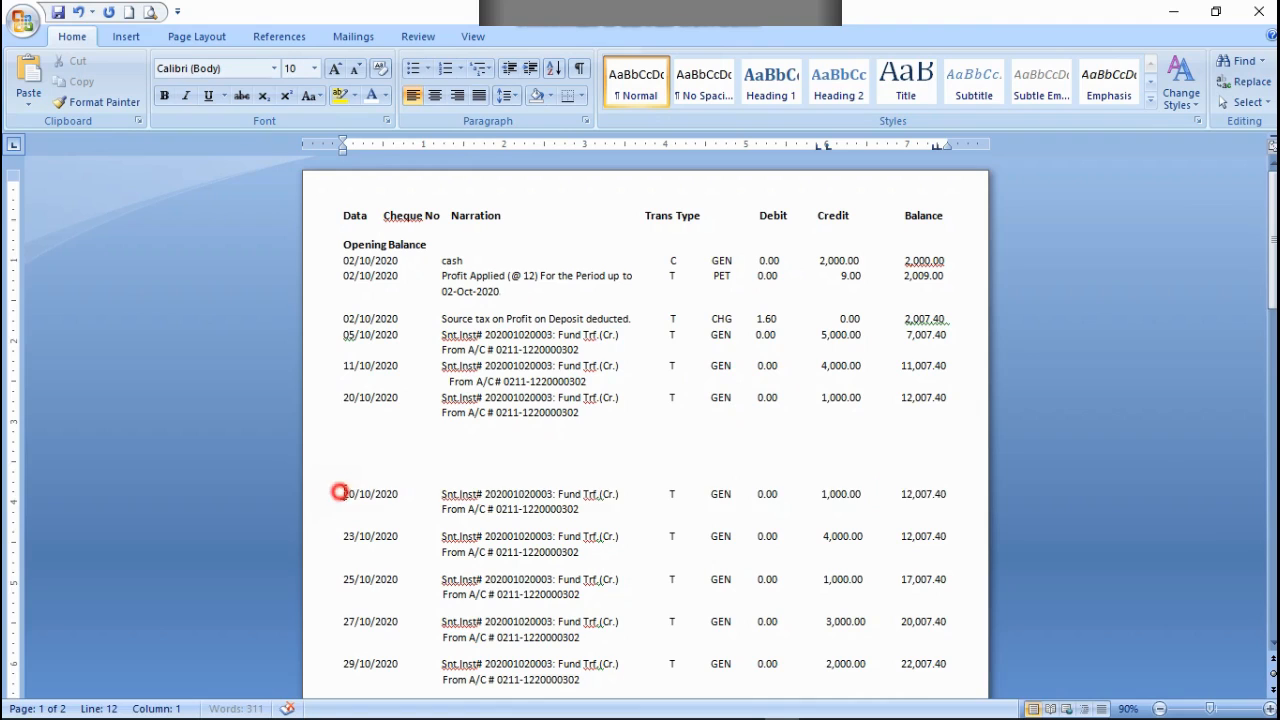
{"action": "right_click", "coordinate": [545, 503]}
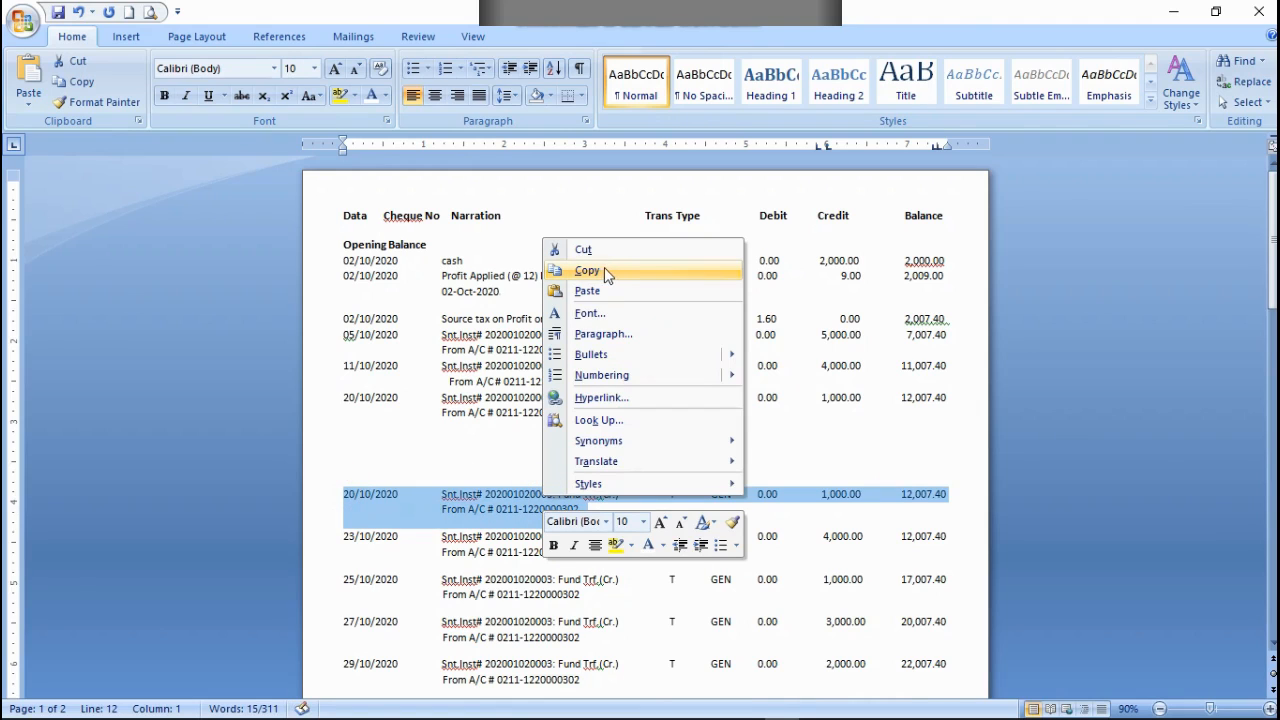
{"action": "left_click", "coordinate": [585, 250]}
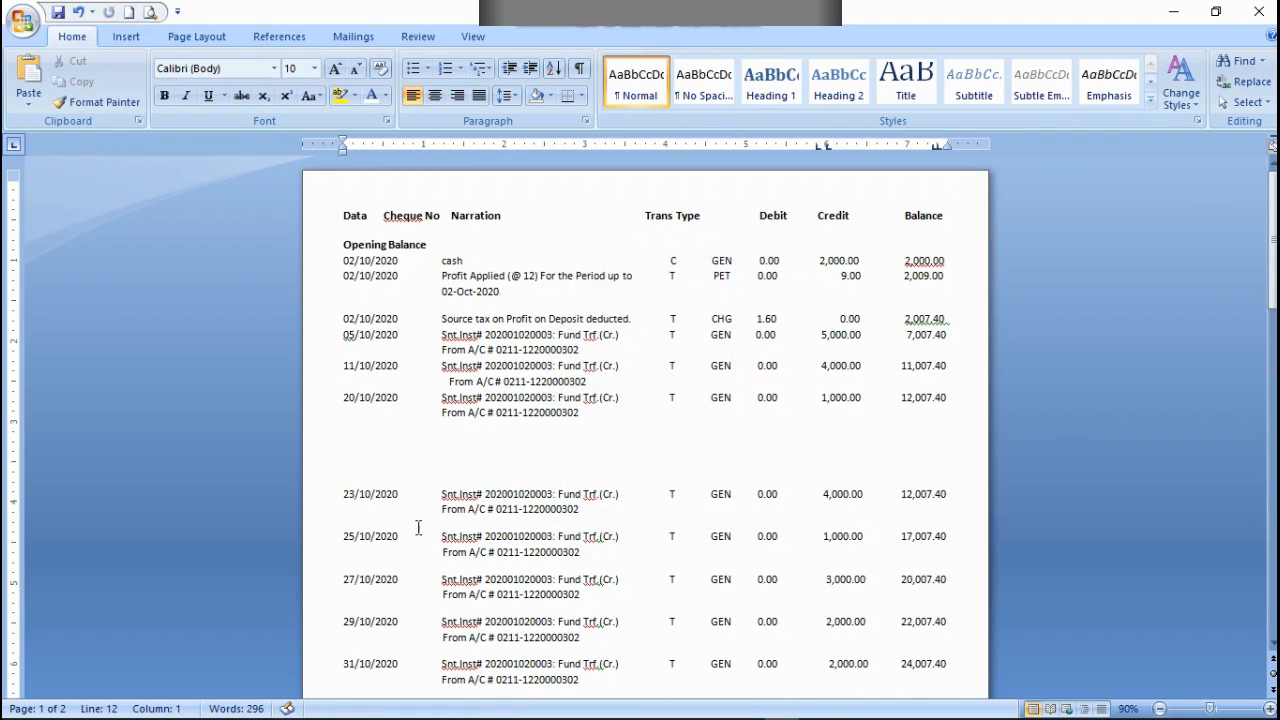
Step: Copy the two-line 23/10/2020 transaction and paste it at the end of the 20/10/2020 row's From A/C line
{"action": "double_click", "coordinate": [337, 494]}
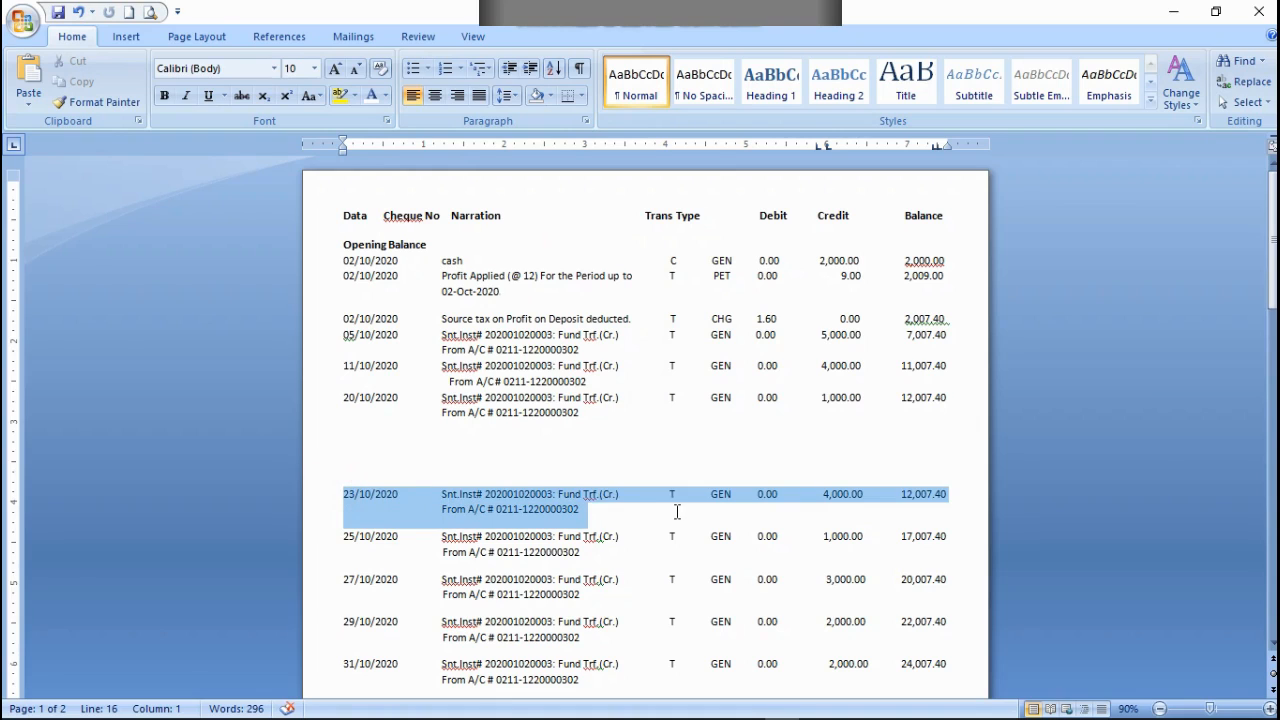
{"action": "right_click", "coordinate": [545, 503]}
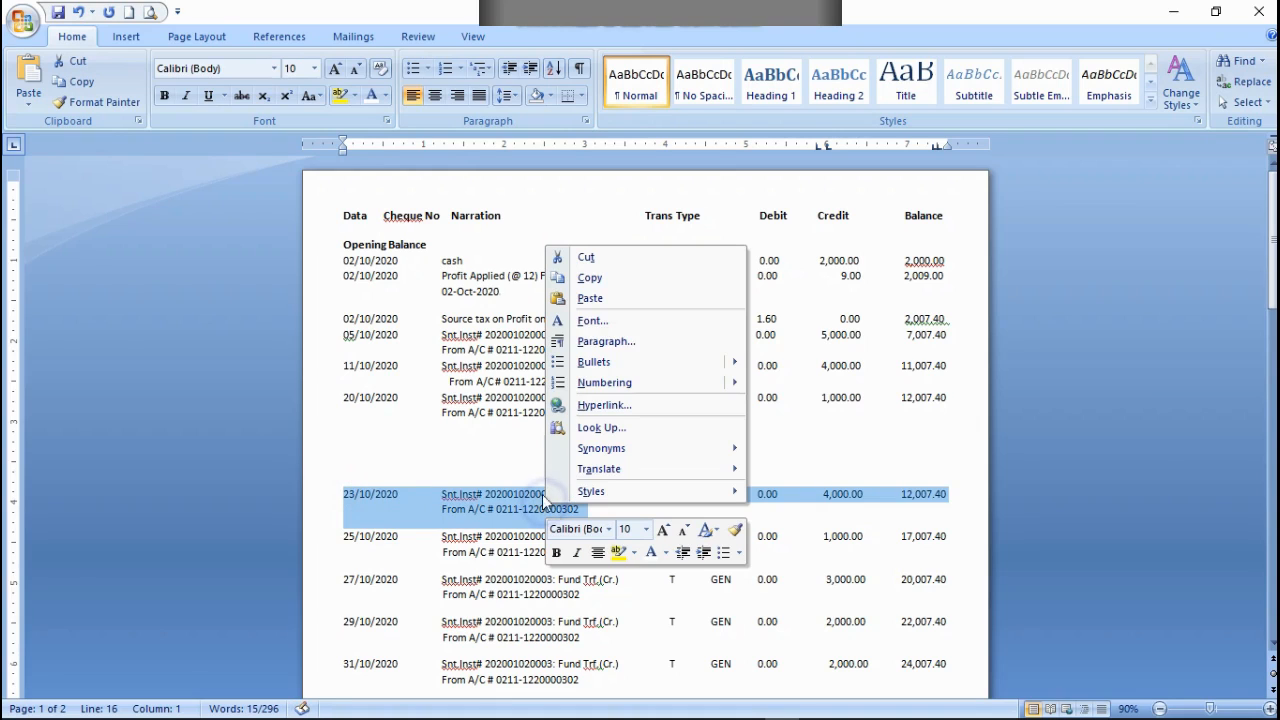
{"action": "left_click", "coordinate": [585, 277]}
{"action": "left_click", "coordinate": [583, 412]}
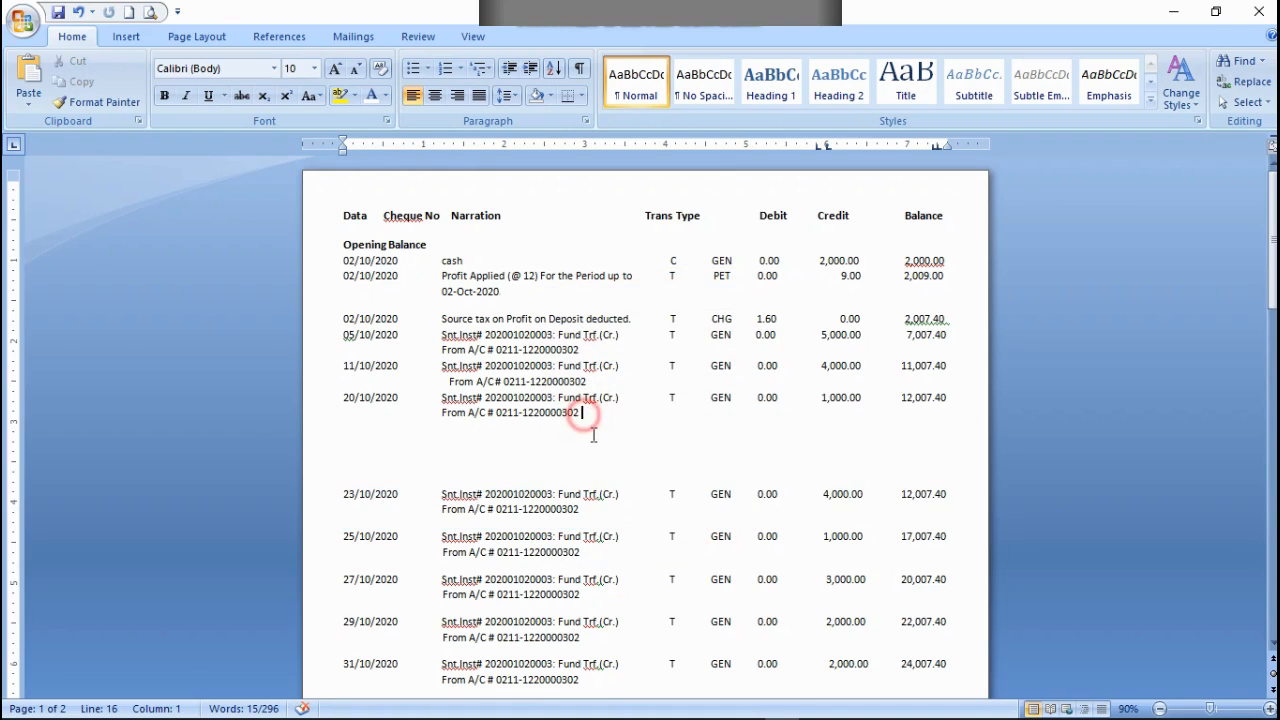
{"action": "key", "text": "ctrl+v"}
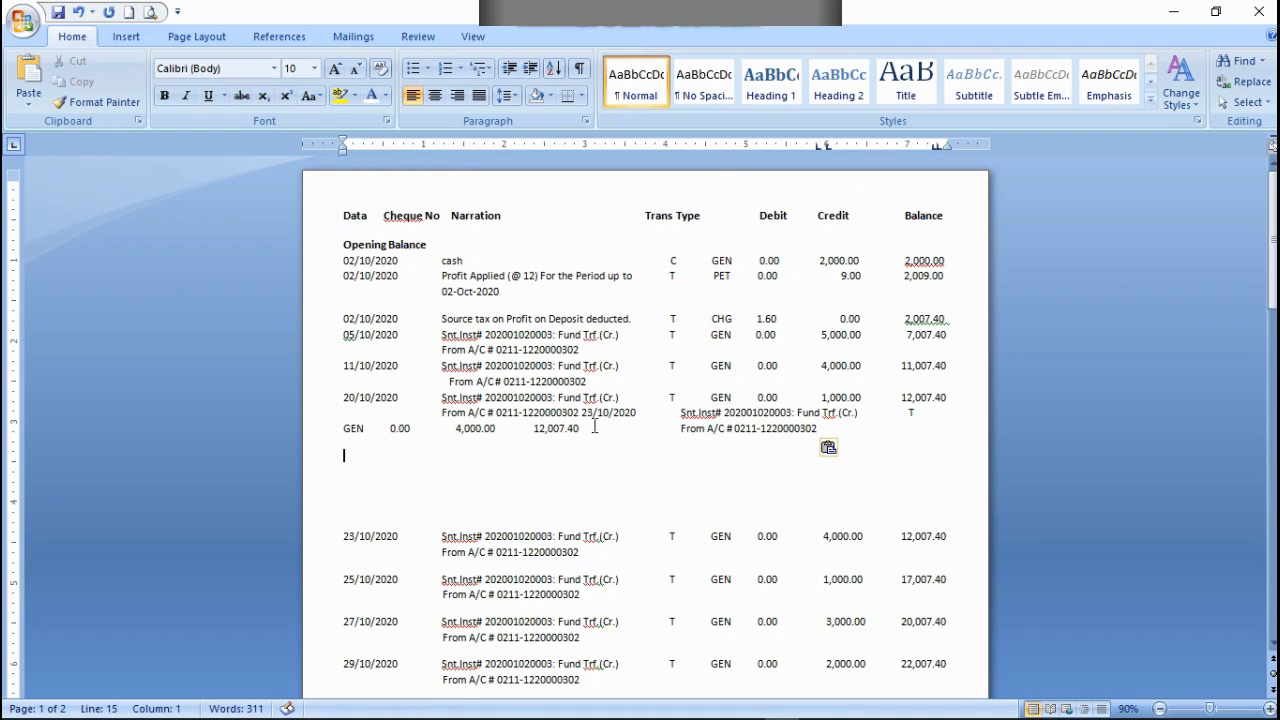
Step: Align the pasted 23/10/2020 transaction on its own two lines below the 20/10/2020 row and cut the original 23/10/2020 rows
{"action": "left_click", "coordinate": [583, 411]}
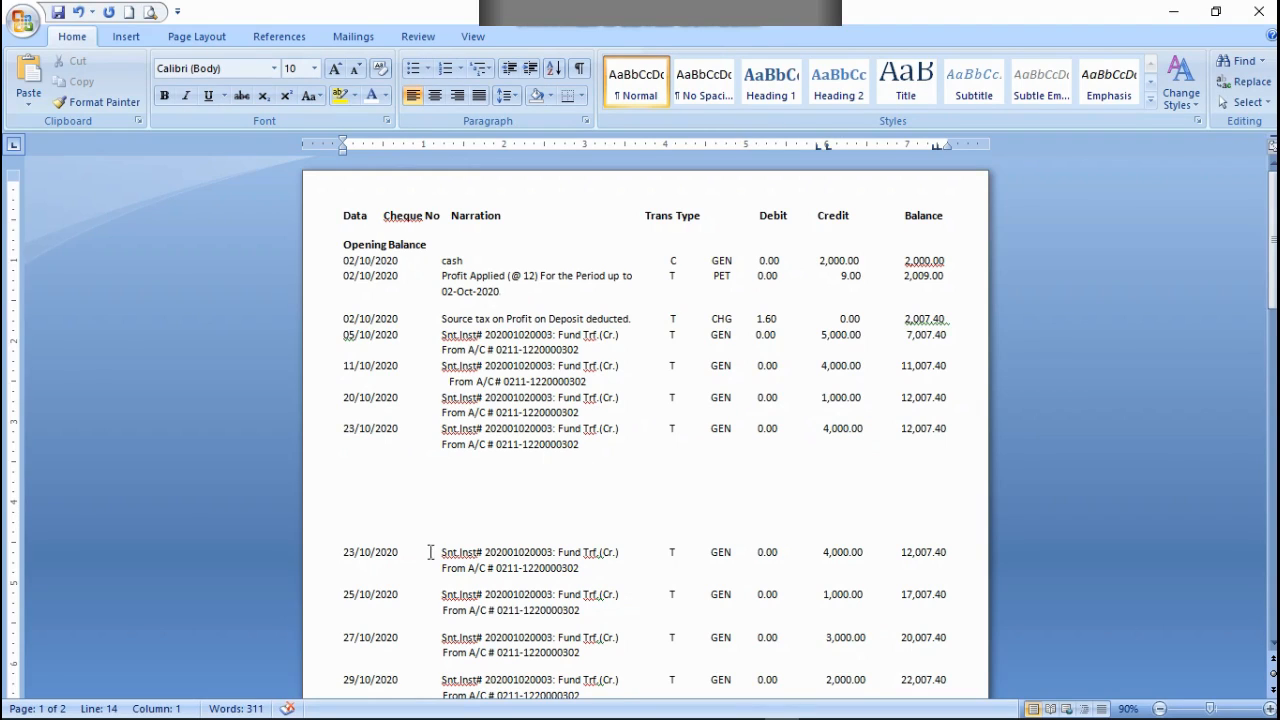
{"action": "left_click_drag", "start_coordinate": [344, 545], "coordinate": [585, 568]}
{"action": "right_click", "coordinate": [561, 566]}
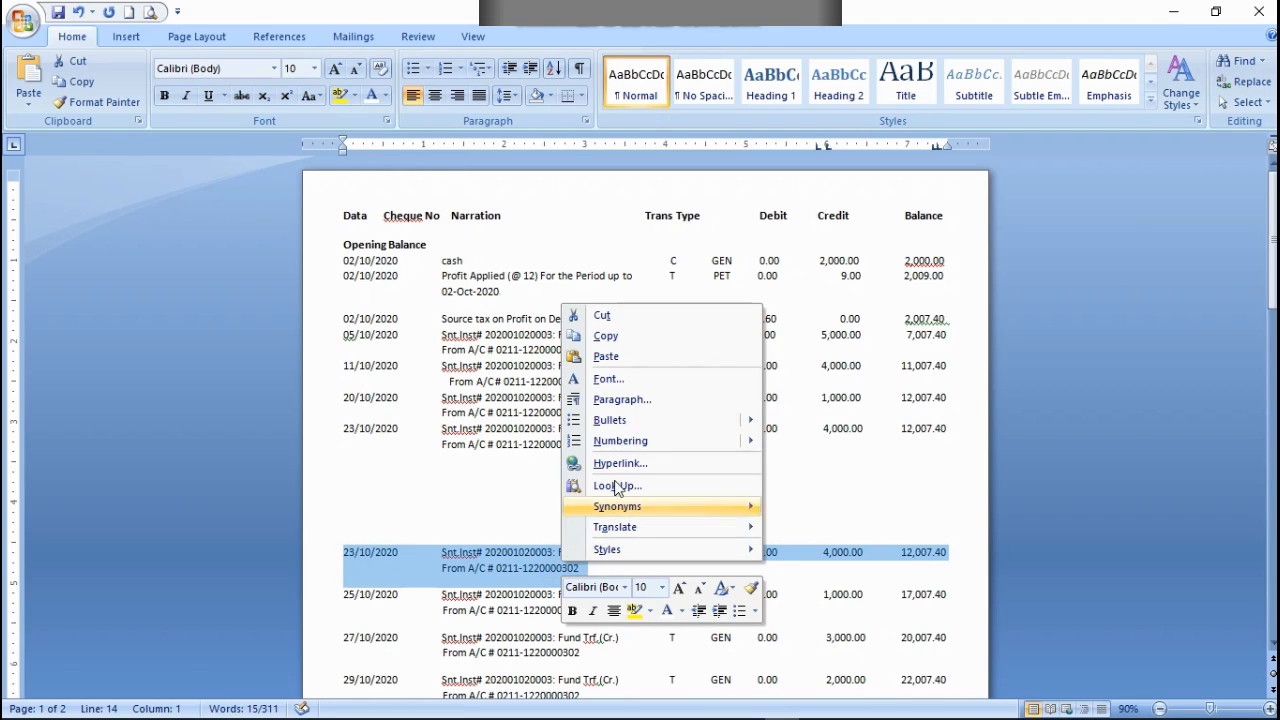
{"action": "left_click", "coordinate": [597, 318]}
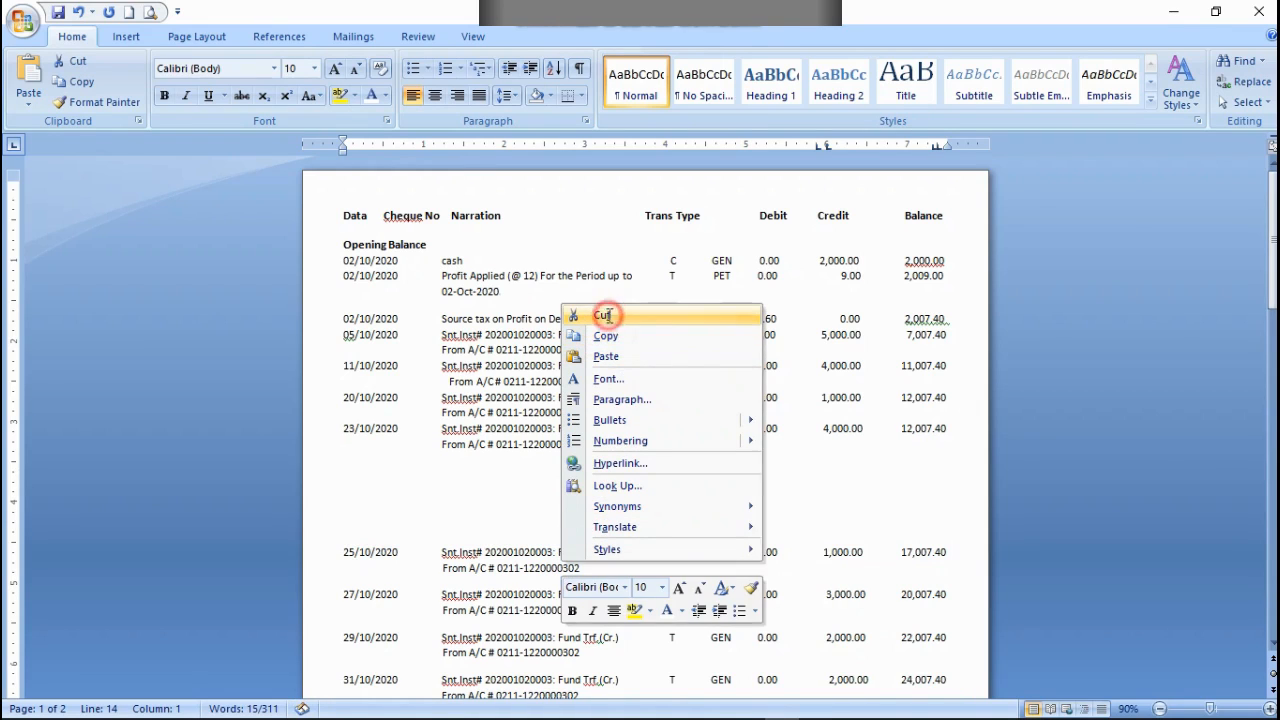
Step: Copy the two-line 25/10/2020 transaction and paste it at the end of the 23/10/2020 row's From A/C line
{"action": "left_click", "coordinate": [335, 562]}
{"action": "left_click_drag", "start_coordinate": [340, 555], "coordinate": [580, 573]}
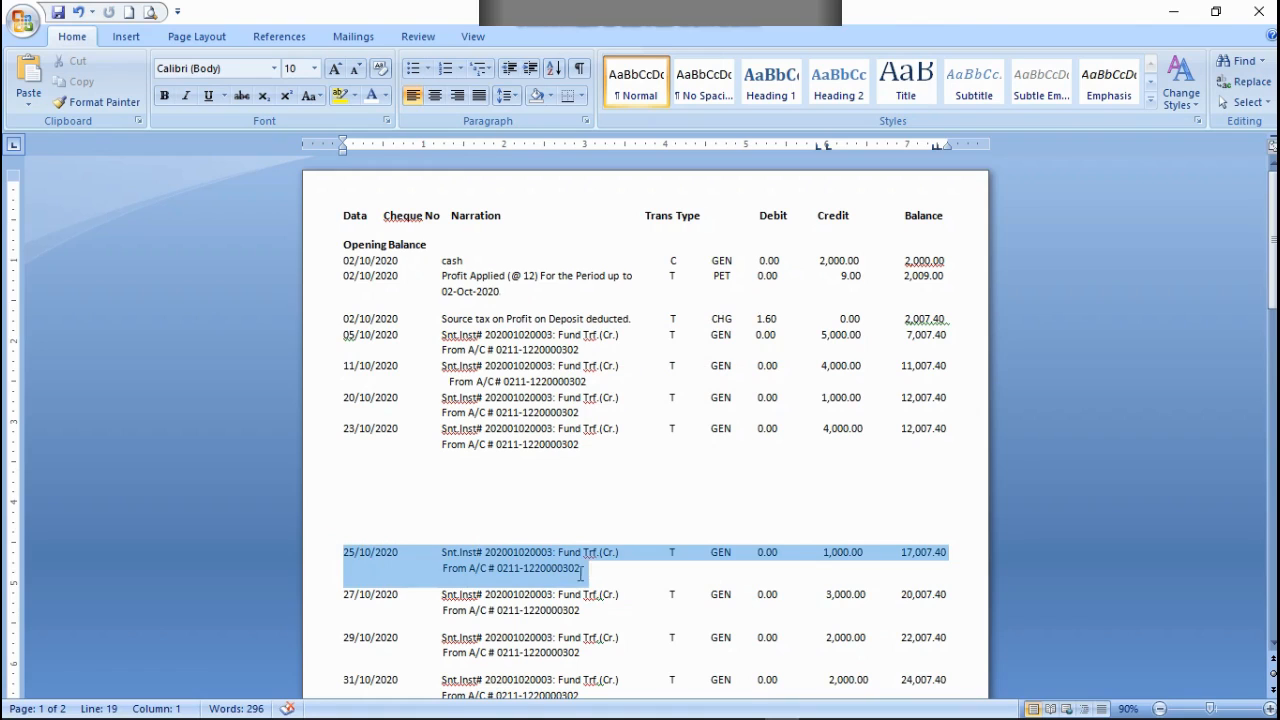
{"action": "right_click", "coordinate": [510, 560]}
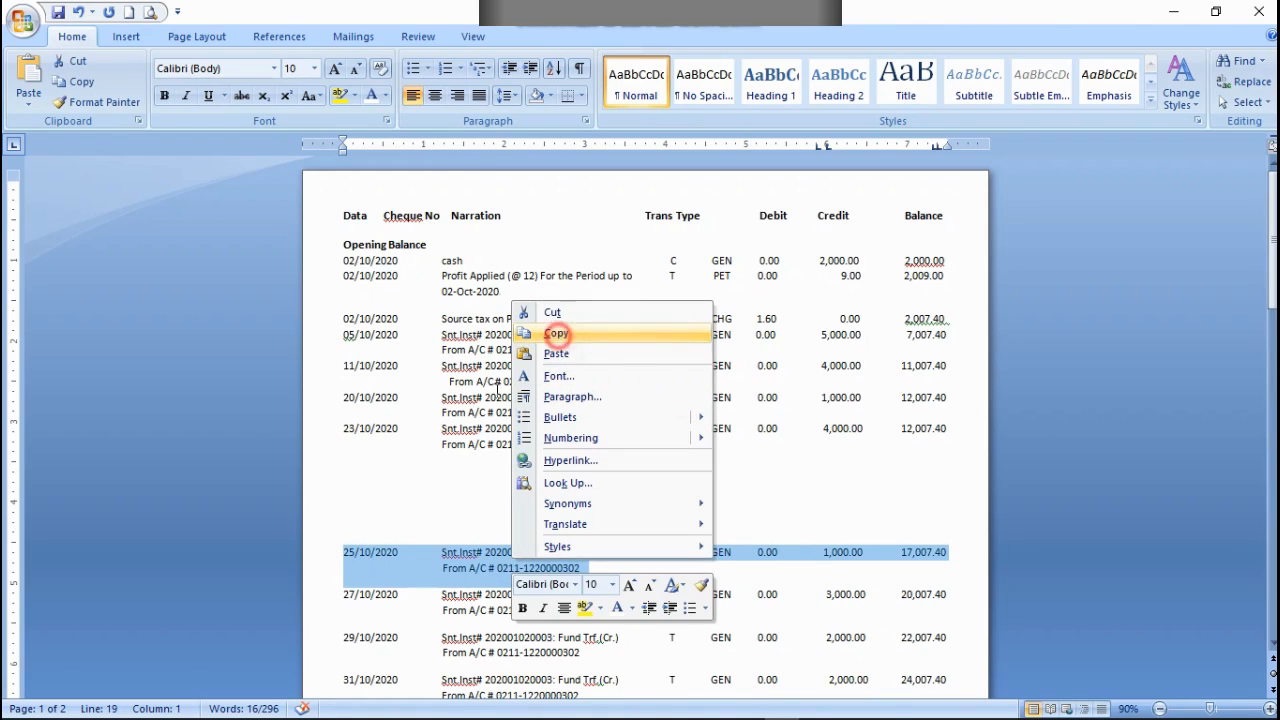
{"action": "left_click", "coordinate": [556, 333]}
{"action": "left_click", "coordinate": [595, 444]}
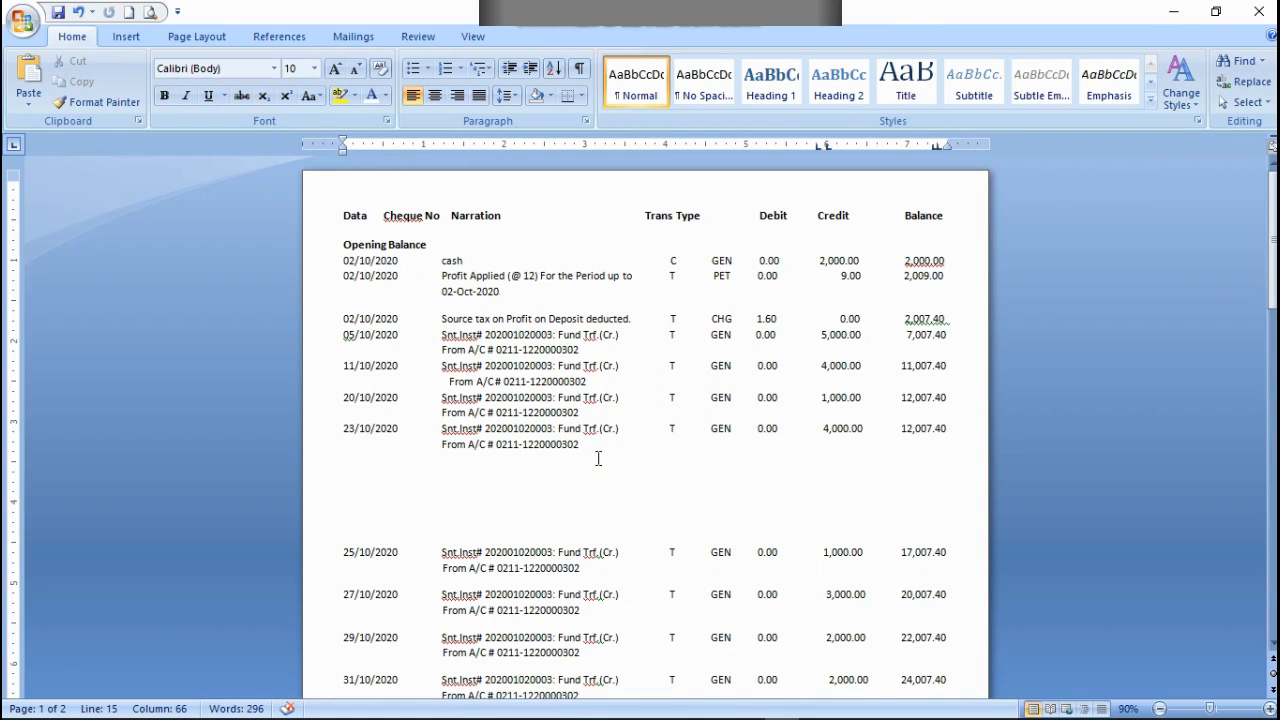
{"action": "key", "text": "ctrl+v"}
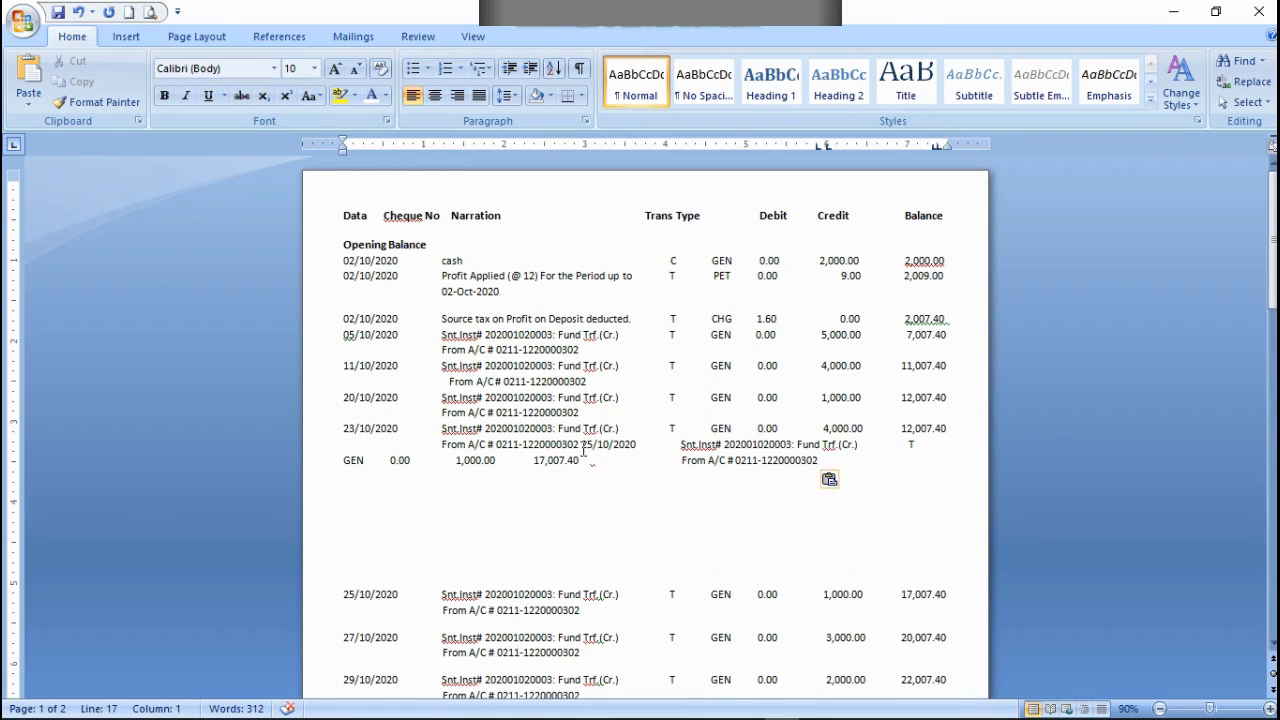
Step: Align the pasted 25/10/2020 transaction below the 23/10/2020 row and cut the original 25/10/2020 rows with the blank line above them
{"action": "left_click", "coordinate": [582, 446]}
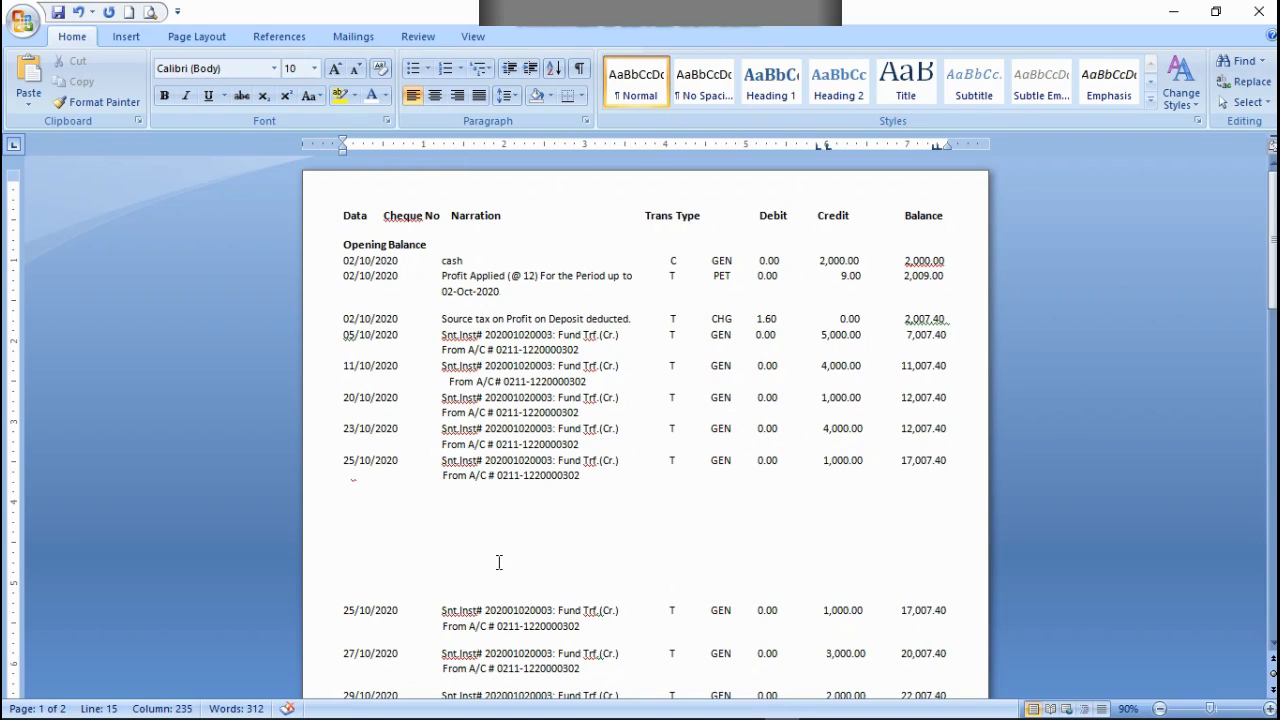
{"action": "scroll", "coordinate": [514, 554], "scroll_direction": "down", "scroll_amount": 1}
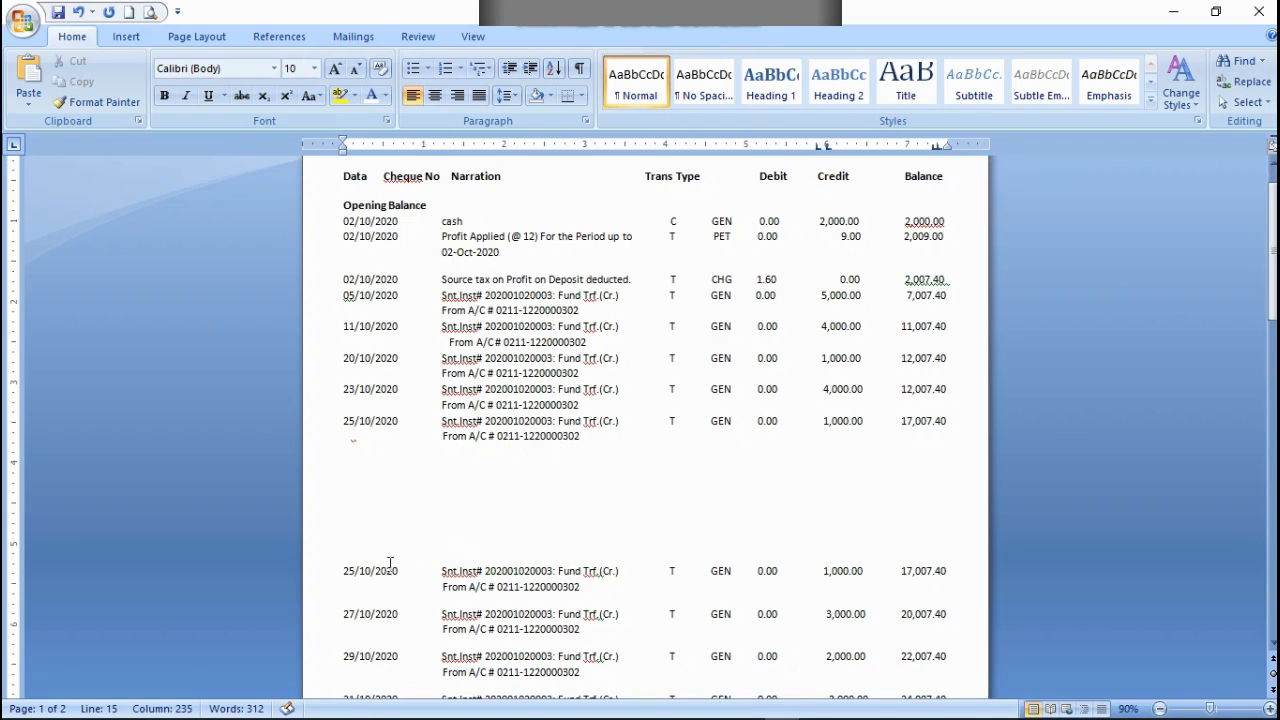
{"action": "left_click_drag", "start_coordinate": [340, 555], "coordinate": [585, 590]}
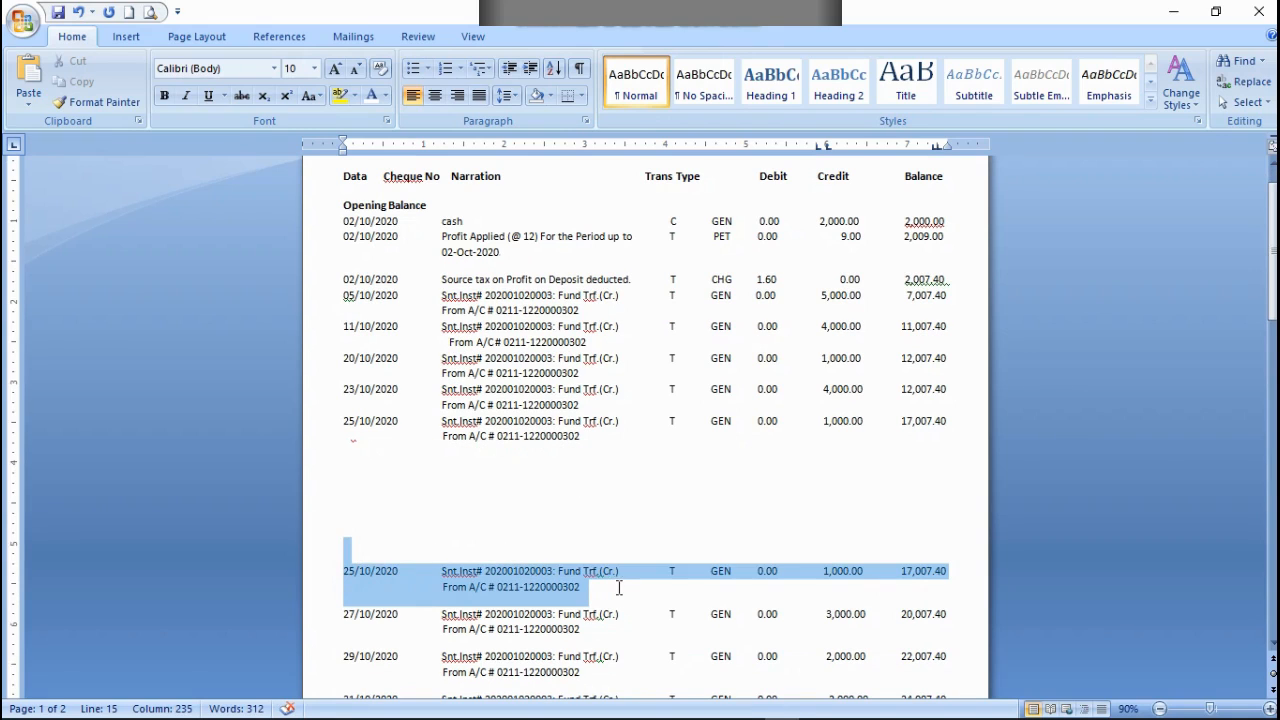
{"action": "right_click", "coordinate": [532, 585]}
{"action": "left_click", "coordinate": [570, 332]}
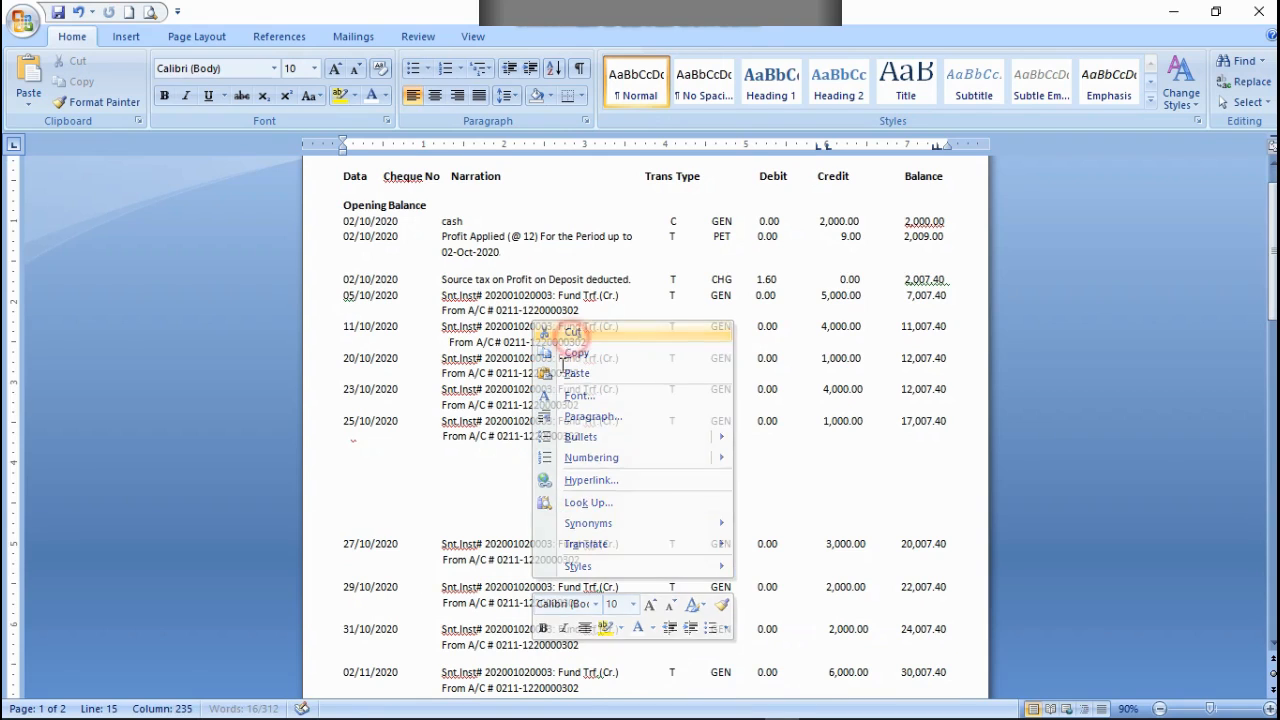
Step: Copy the 27/10/2020 transaction with its preceding blank line and paste it at the end of the 25/10/2020 row's From A/C line
{"action": "left_click_drag", "start_coordinate": [336, 520], "coordinate": [616, 562]}
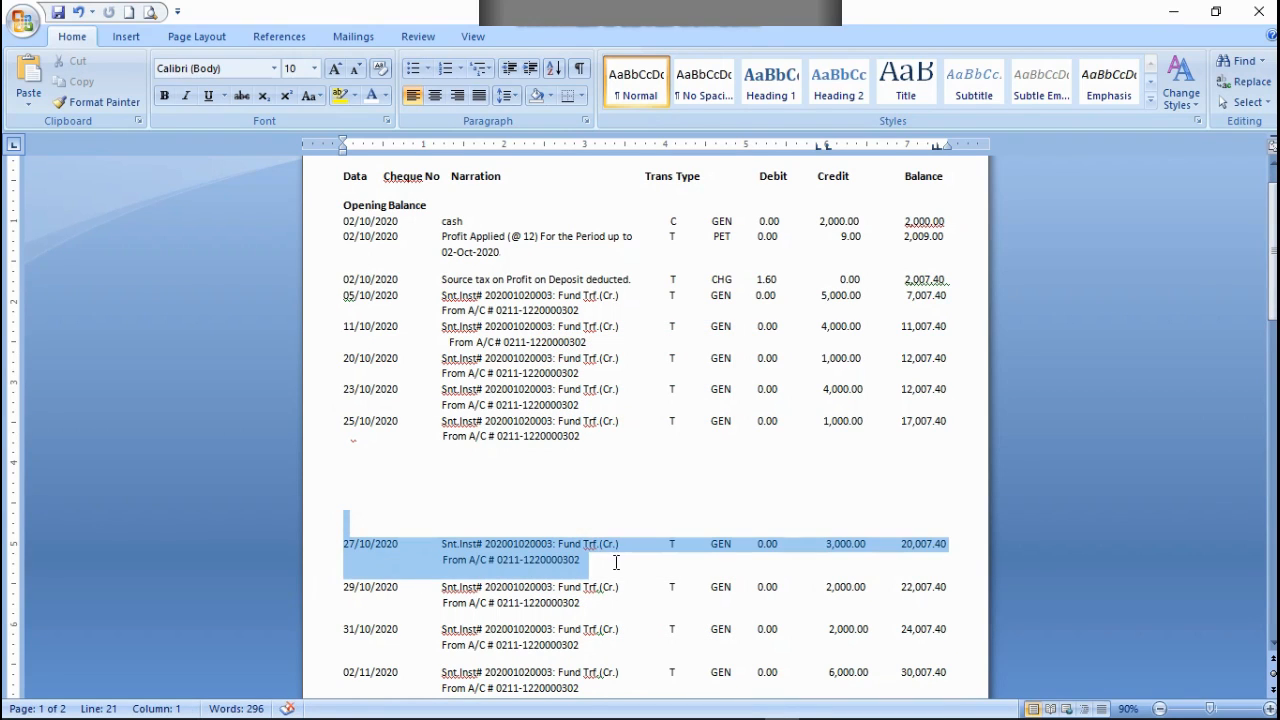
{"action": "right_click", "coordinate": [520, 546]}
{"action": "left_click", "coordinate": [563, 320]}
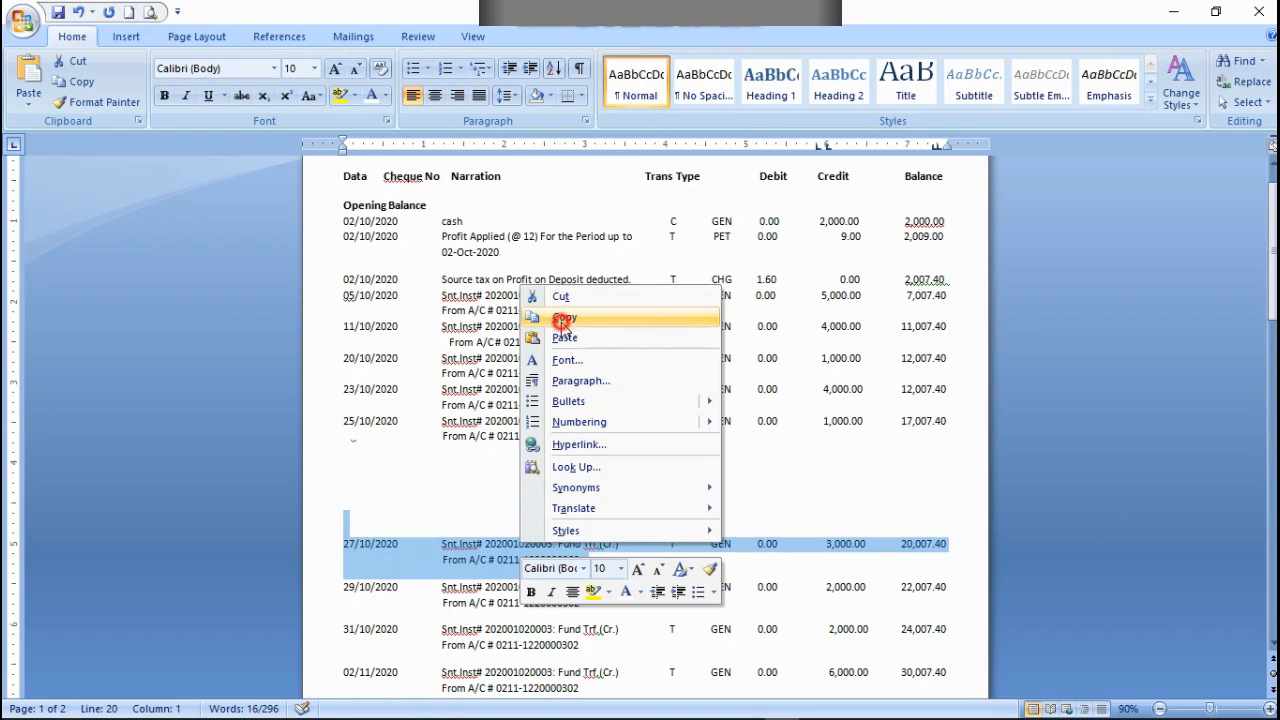
{"action": "left_click", "coordinate": [351, 448]}
{"action": "left_click", "coordinate": [582, 437]}
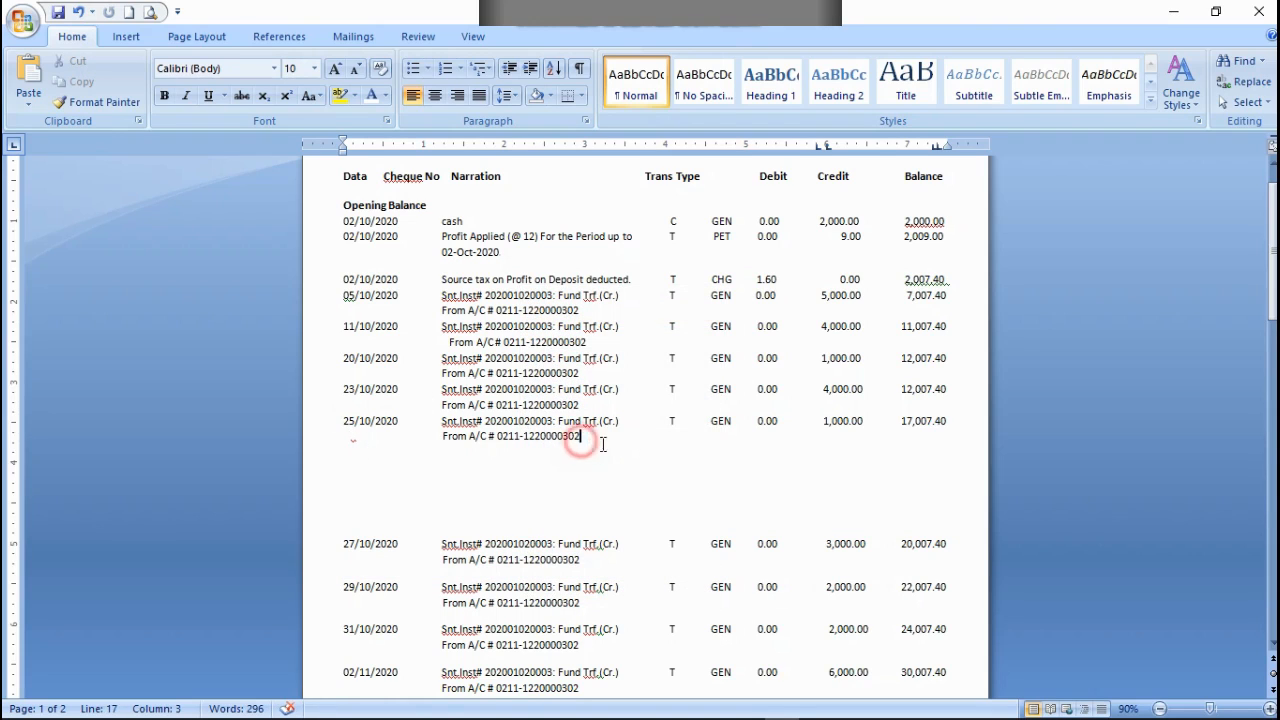
{"action": "key", "text": "ctrl+v"}
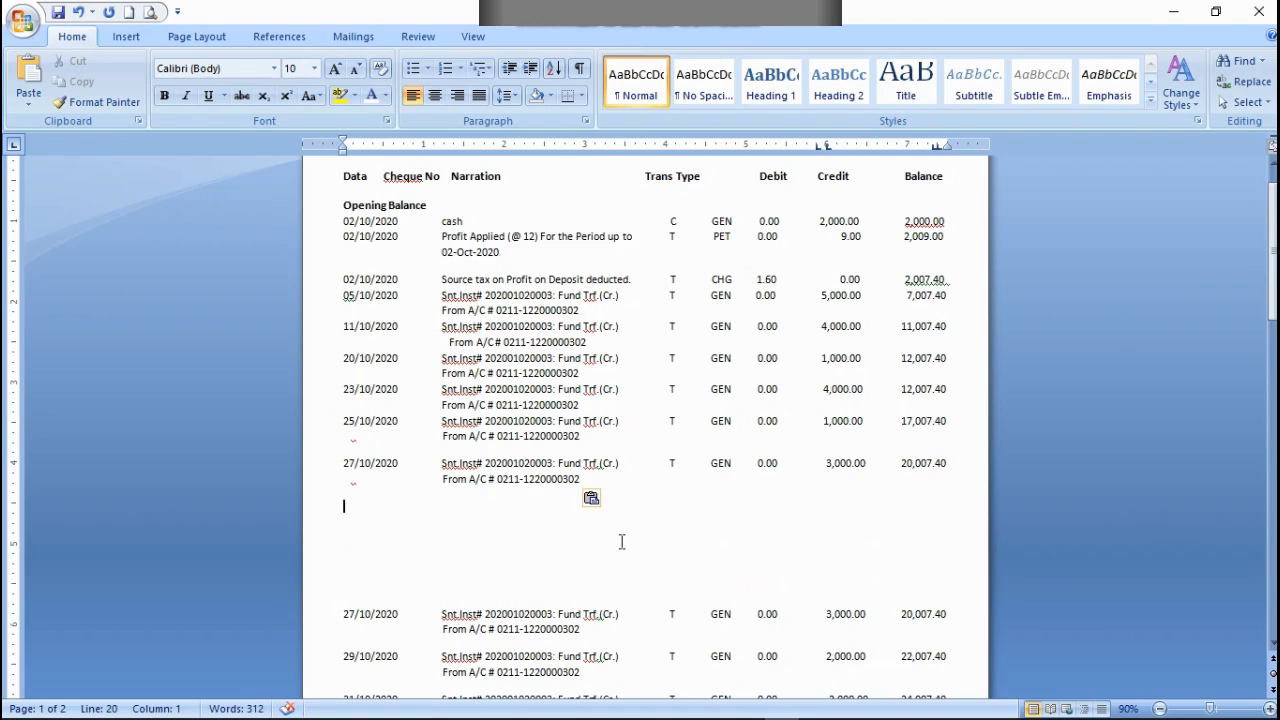
Step: Try to remove the blank line after the pasted 27/10/2020 transaction, redoing the paste and undoing the last deletion
{"action": "key", "text": "BackSpace"}
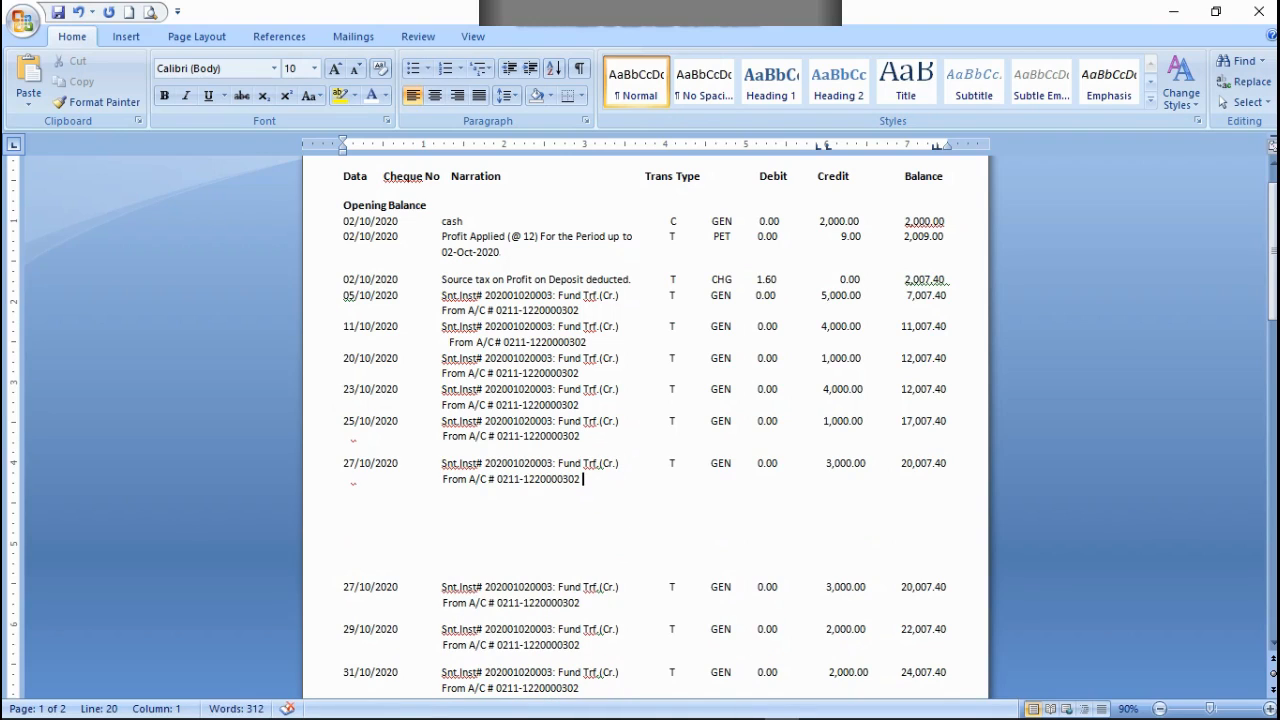
{"action": "left_click", "coordinate": [77, 13]}
{"action": "left_click", "coordinate": [77, 13]}
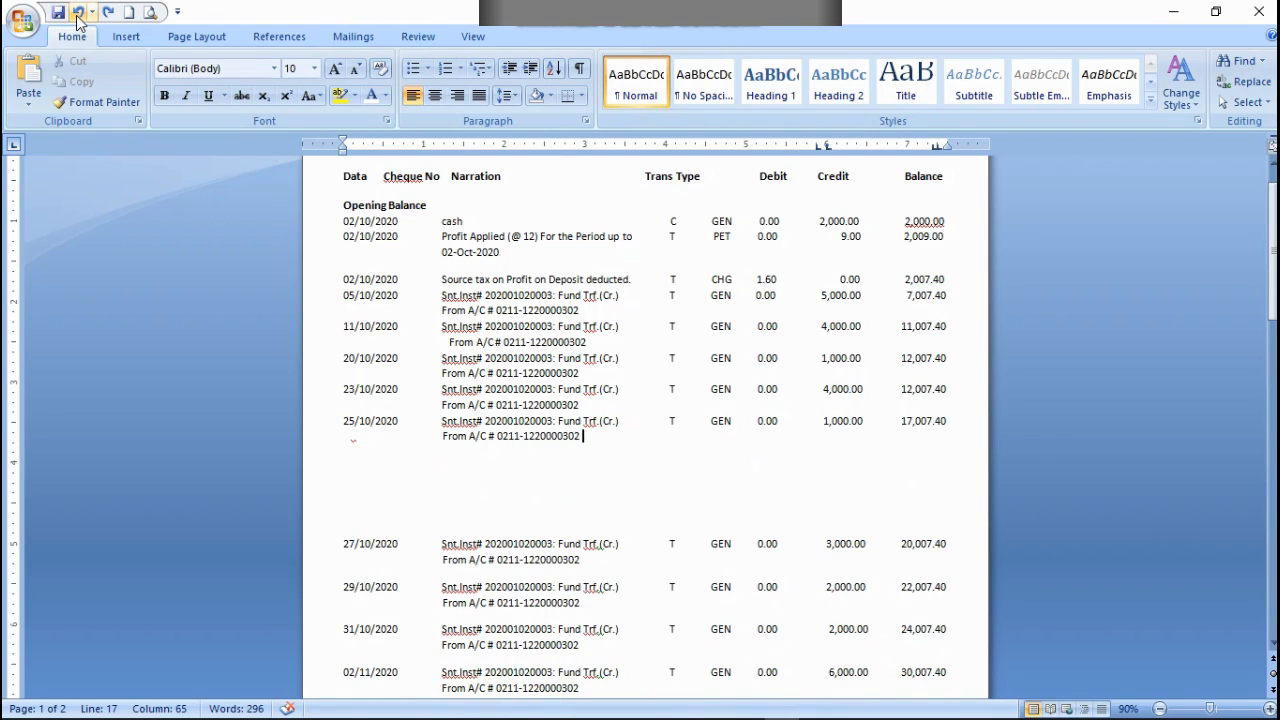
{"action": "key", "text": "ctrl+v"}
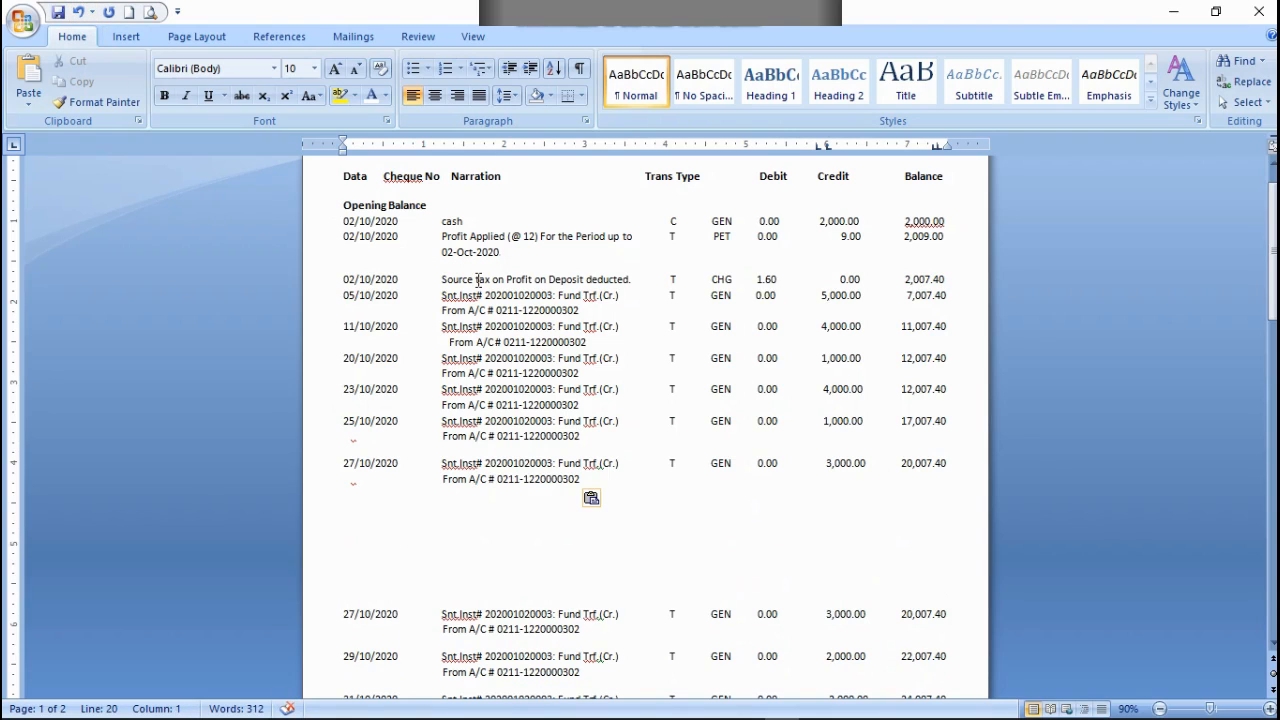
{"action": "key", "text": "BackSpace"}
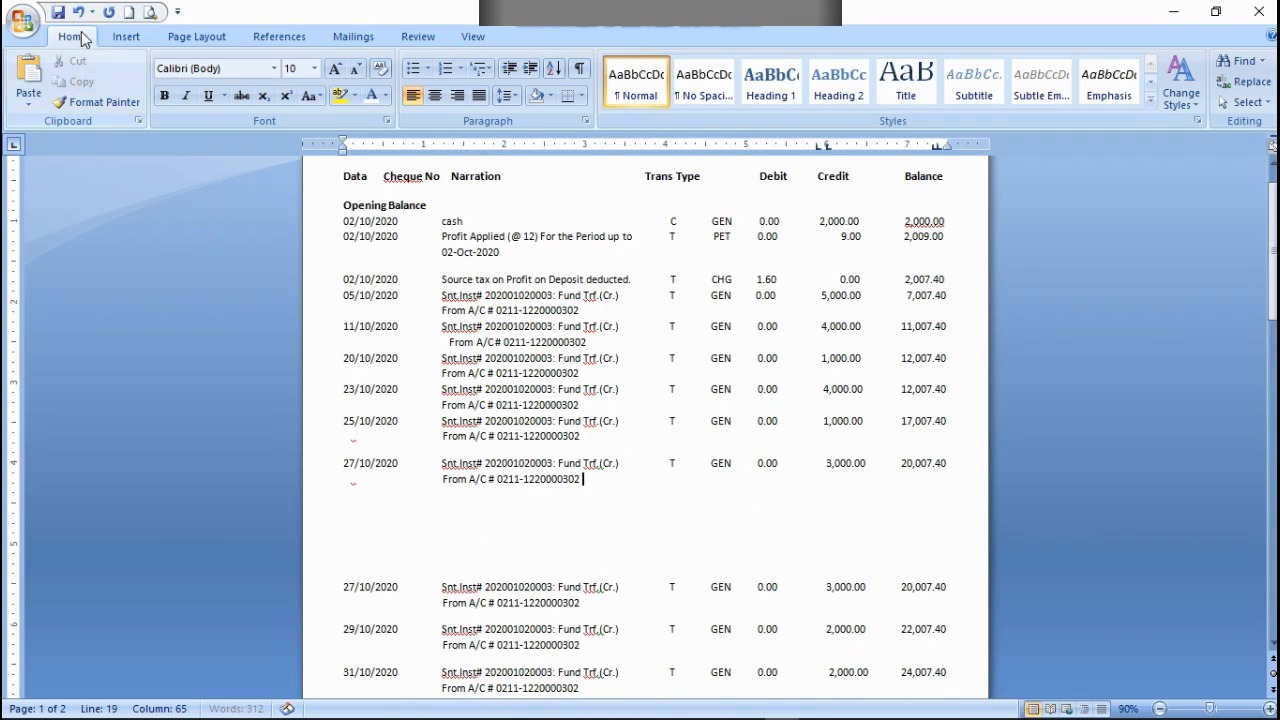
{"action": "left_click", "coordinate": [78, 12]}
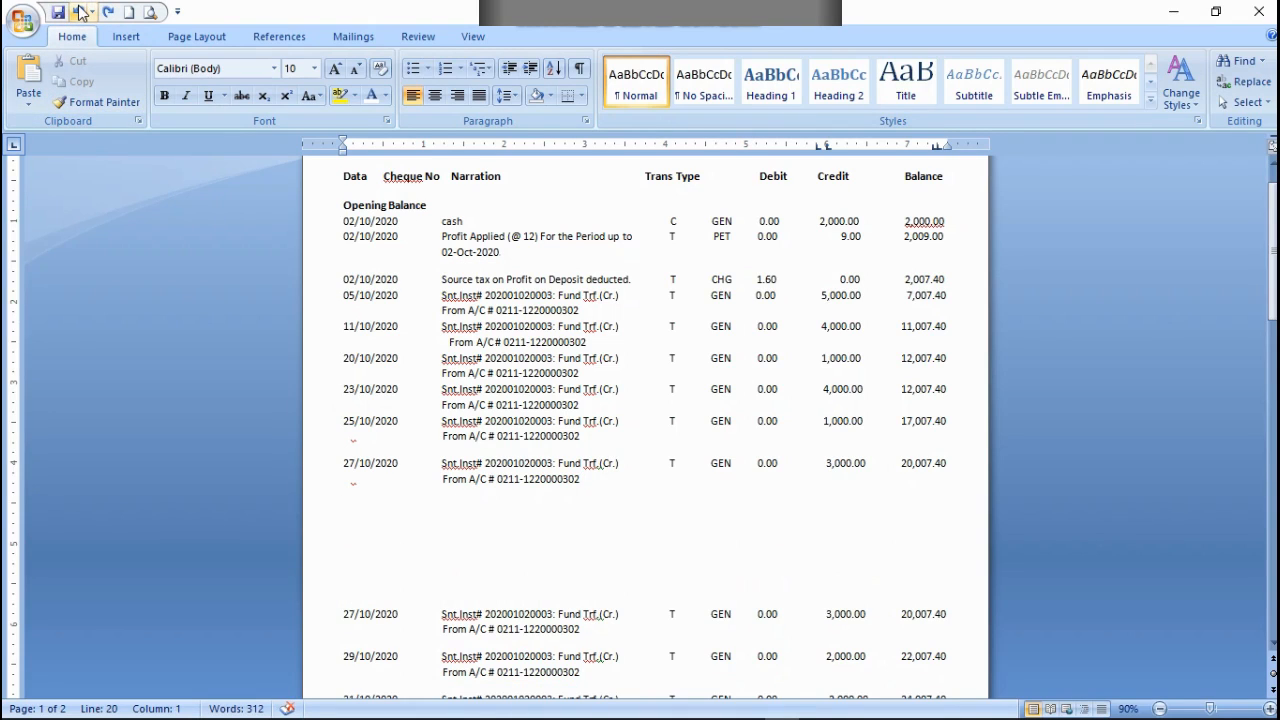
Step: Undo the paste of the 27/10/2020 transaction and ignore the repeated-word flag below the 25/10/2020 date
{"action": "left_click", "coordinate": [78, 12]}
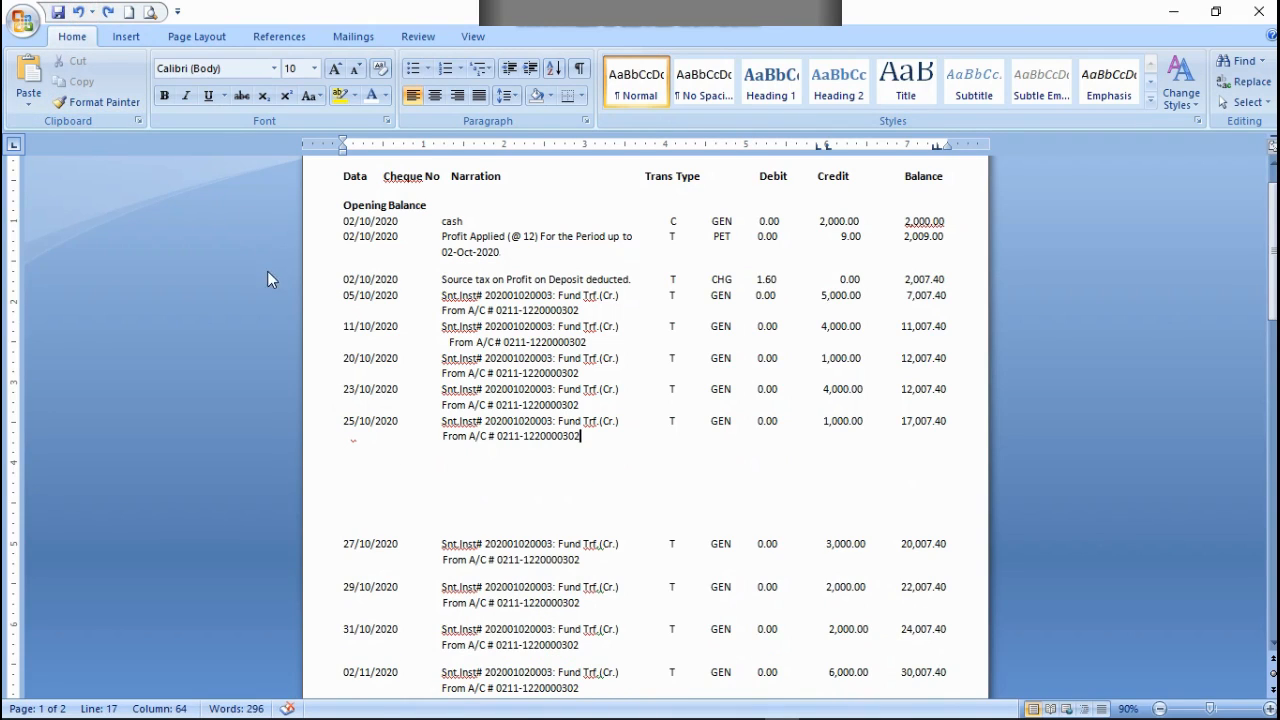
{"action": "right_click", "coordinate": [352, 437]}
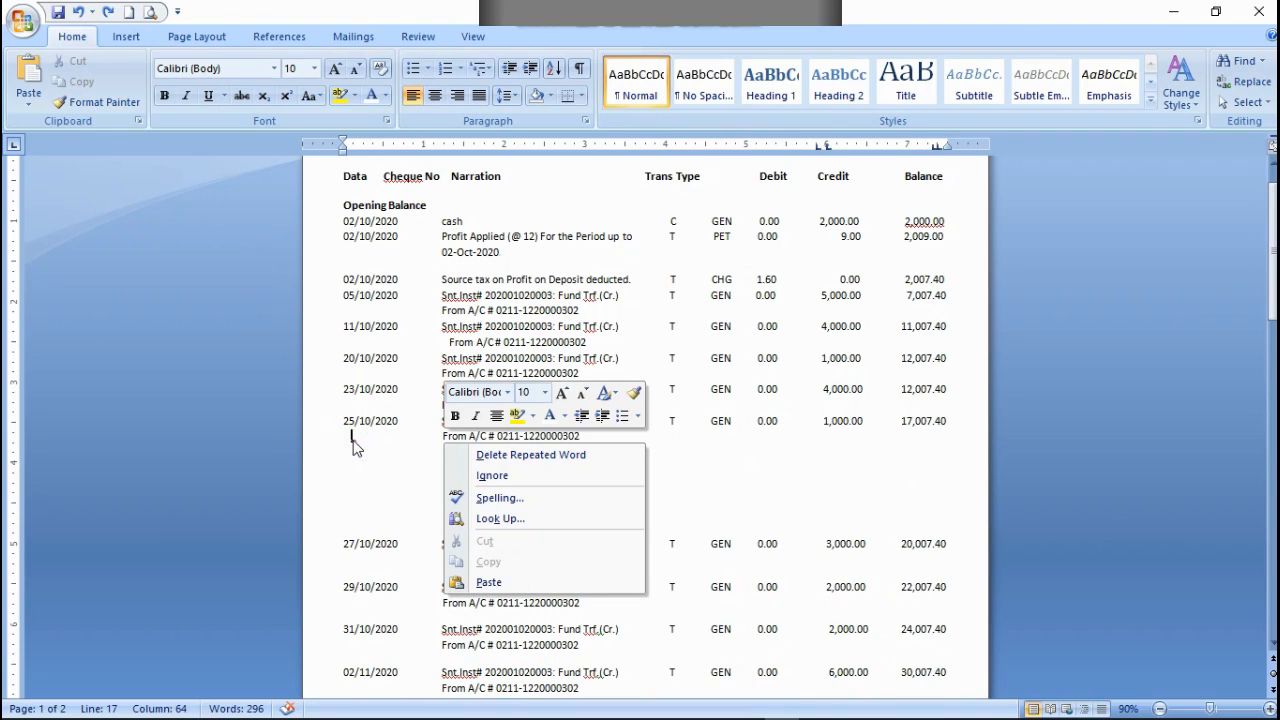
{"action": "left_click", "coordinate": [518, 478]}
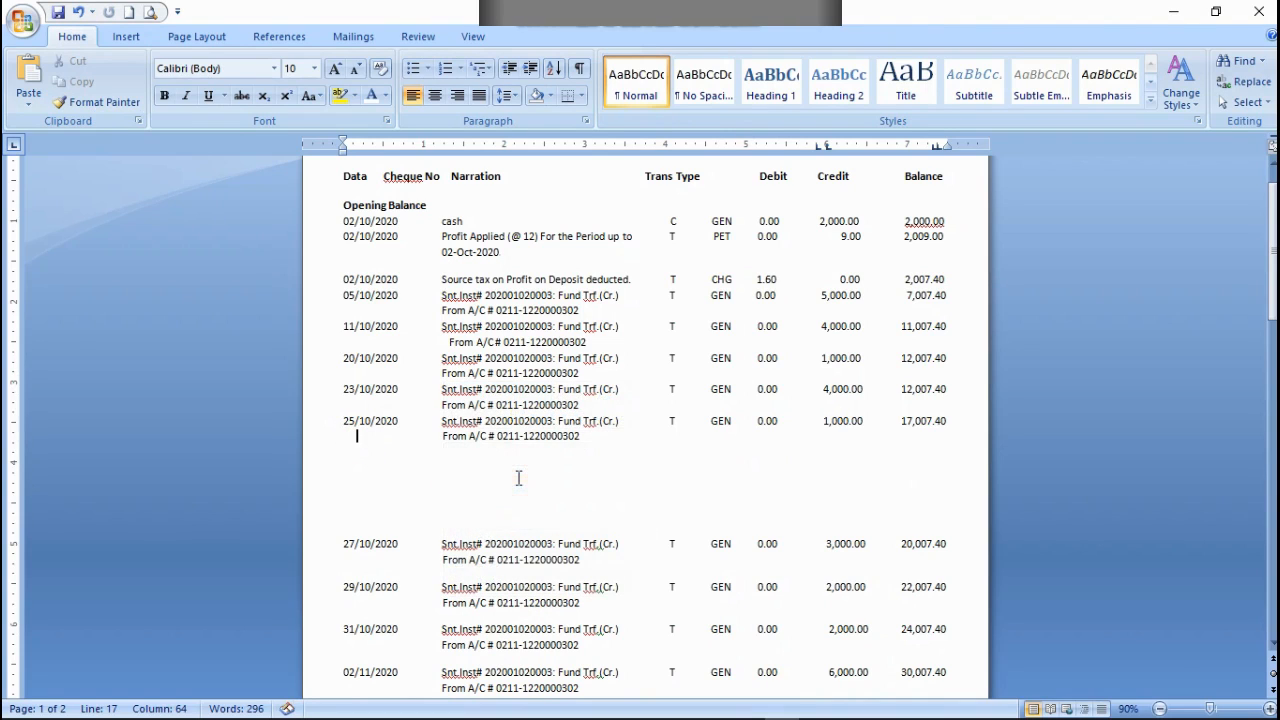
{"action": "left_click", "coordinate": [579, 436]}
{"action": "key", "text": "ctrl+v"}
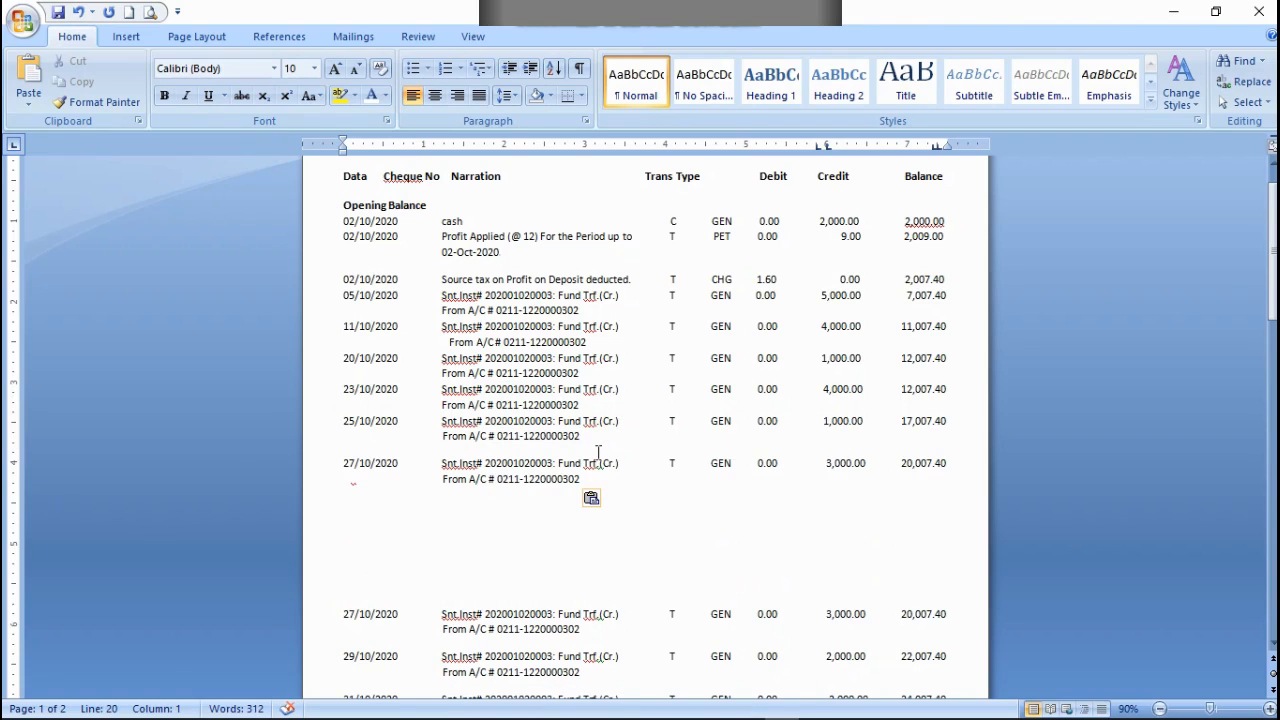
{"action": "left_click", "coordinate": [78, 12]}
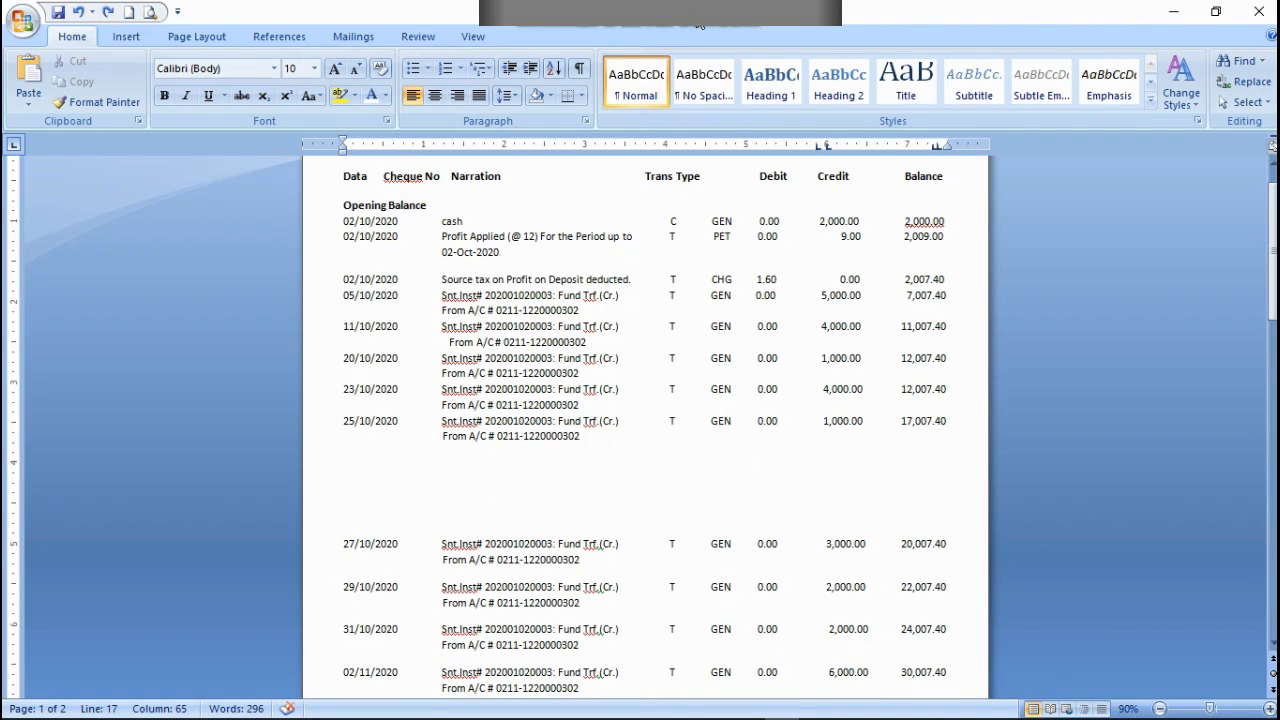
Step: Copy the two-line 27/10/2020 transaction and paste it at the end of the 25/10/2020 row's From A/C line
{"action": "left_click_drag", "start_coordinate": [343, 543], "coordinate": [611, 563]}
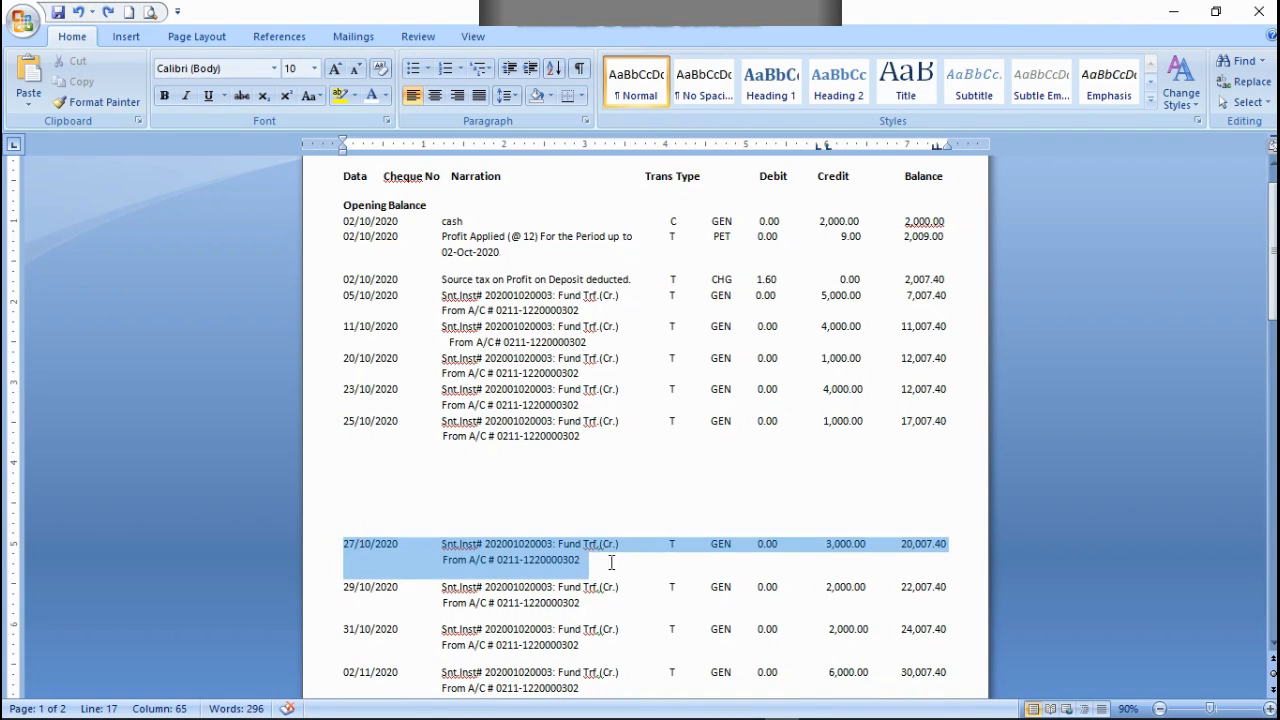
{"action": "right_click", "coordinate": [580, 553]}
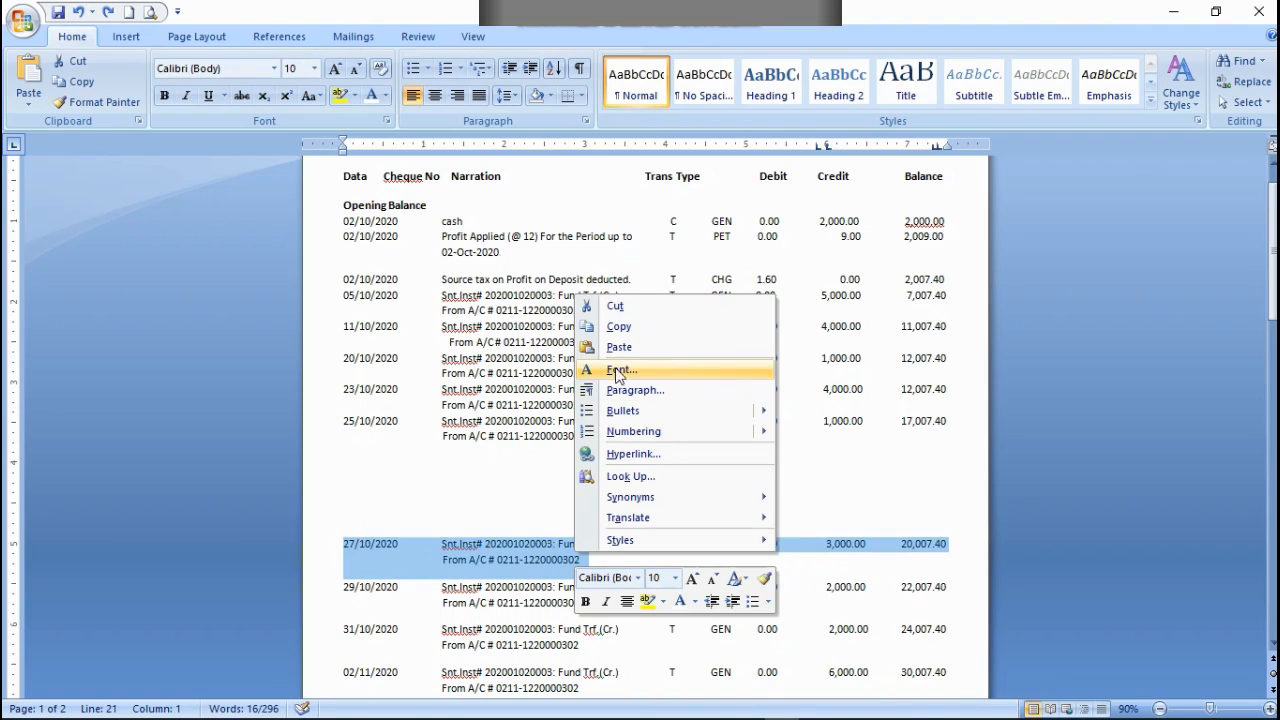
{"action": "left_click", "coordinate": [616, 330]}
{"action": "left_click", "coordinate": [594, 444]}
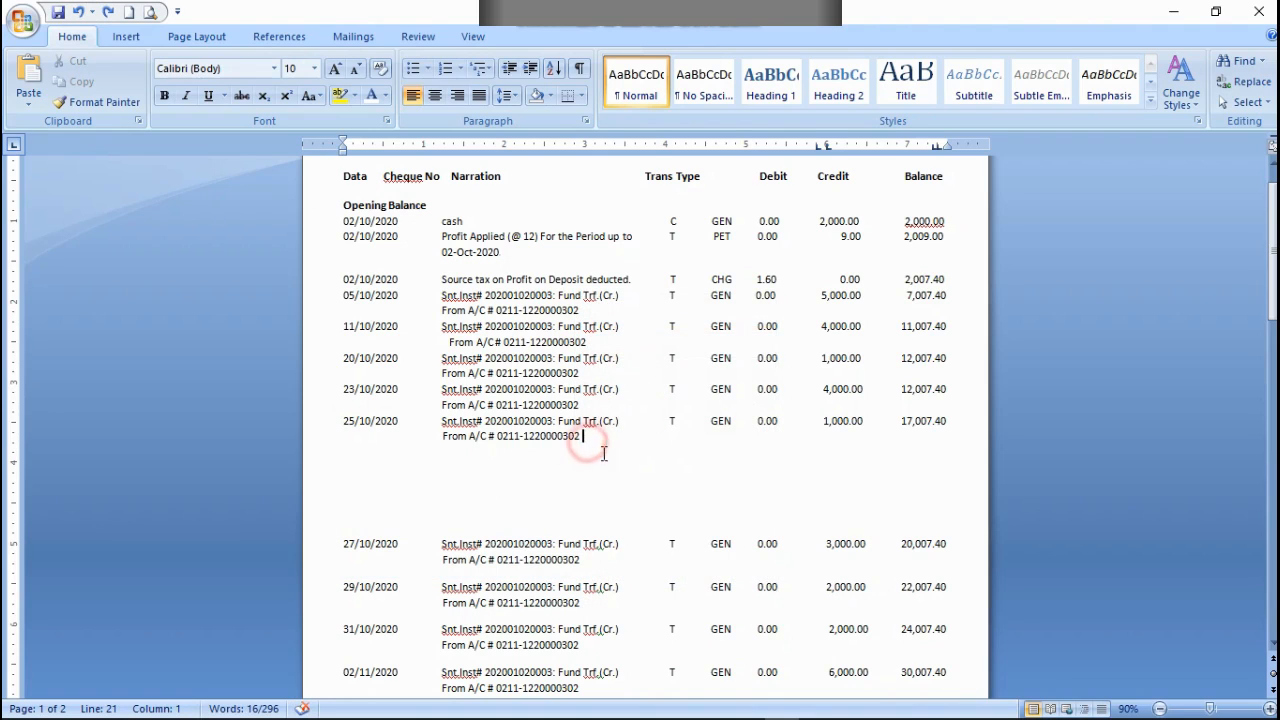
{"action": "key", "text": "ctrl+v"}
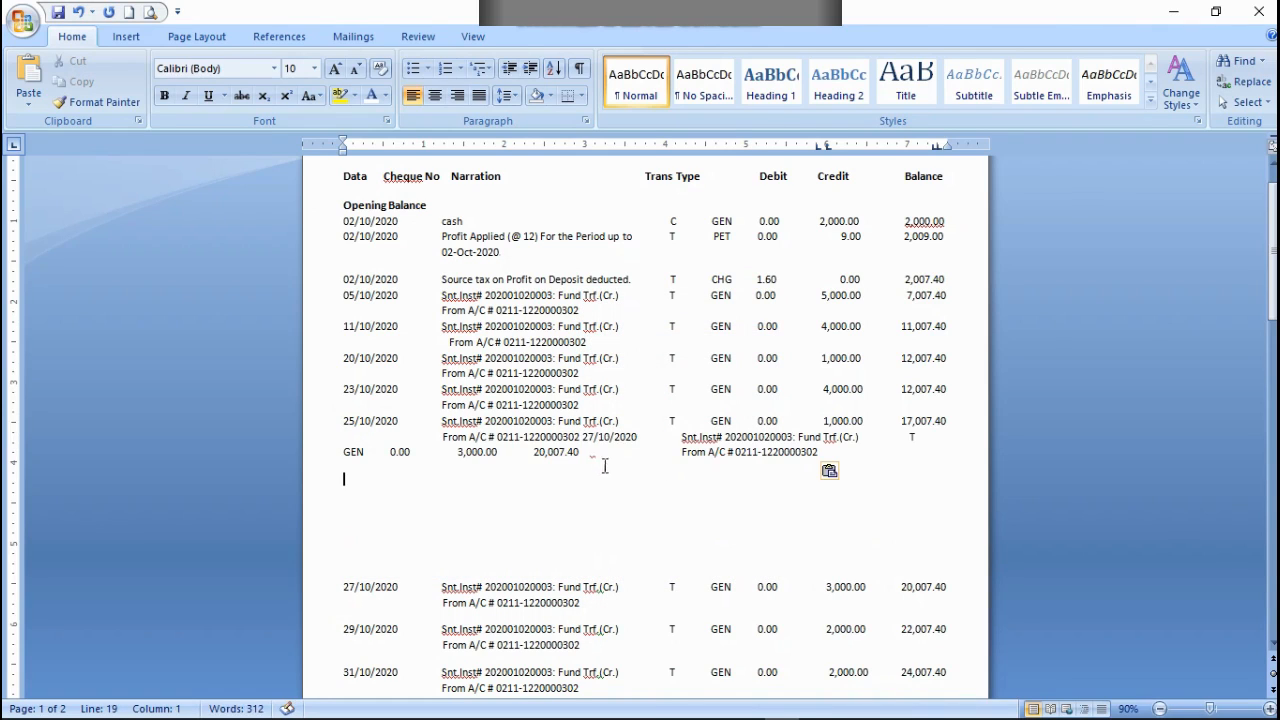
Step: Align the pasted 27/10/2020 transaction directly below the 25/10/2020 row and cut the original 27/10/2020 rows
{"action": "left_click", "coordinate": [580, 438]}
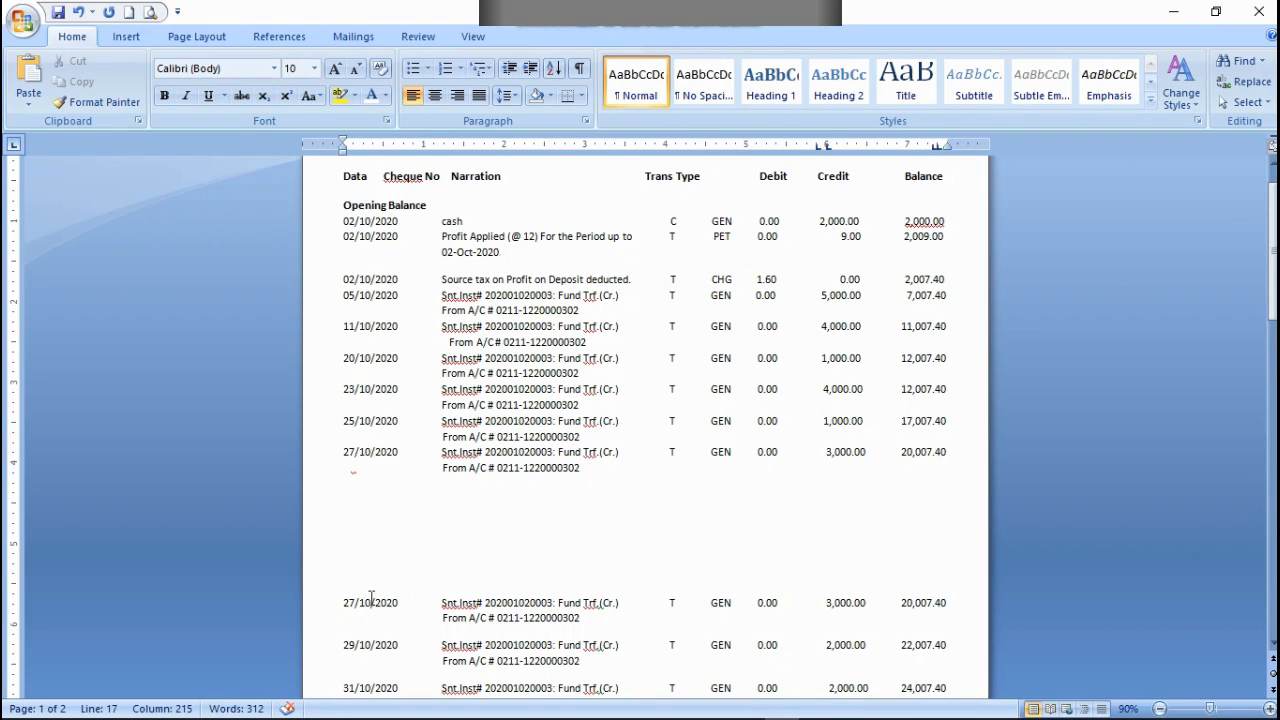
{"action": "left_click_drag", "start_coordinate": [336, 610], "coordinate": [586, 620]}
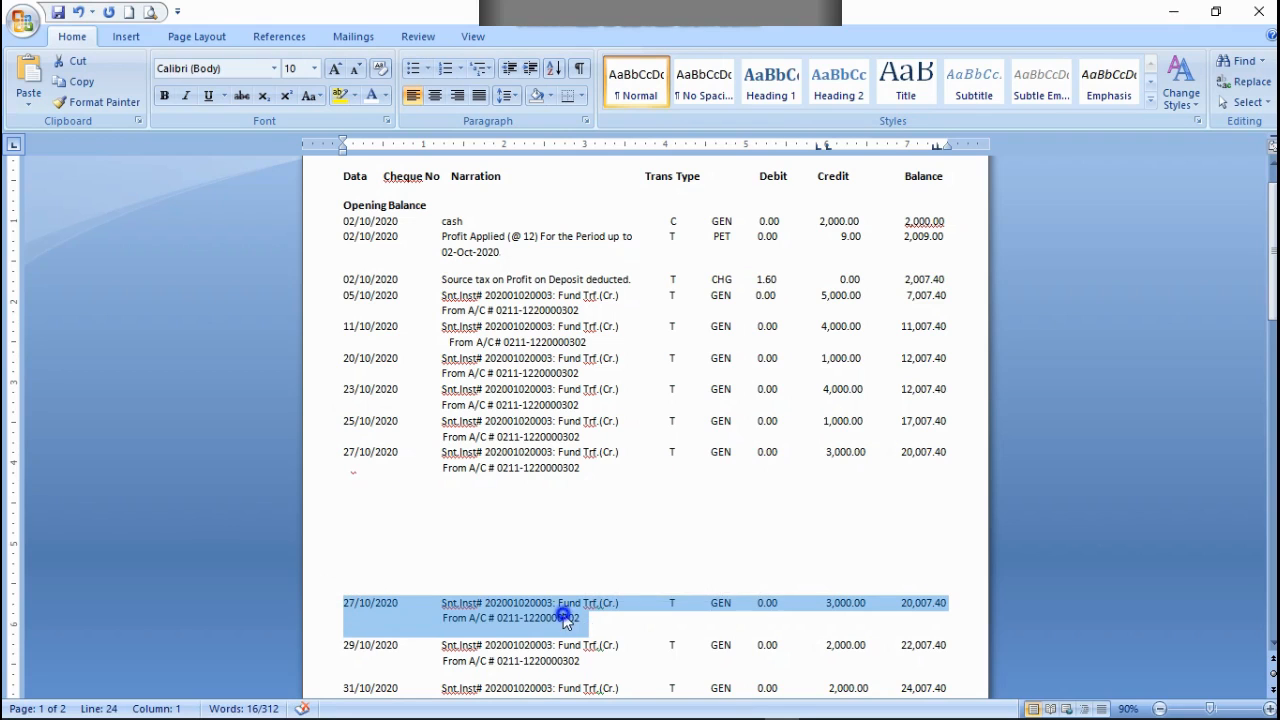
{"action": "right_click", "coordinate": [563, 608]}
{"action": "left_click", "coordinate": [605, 367]}
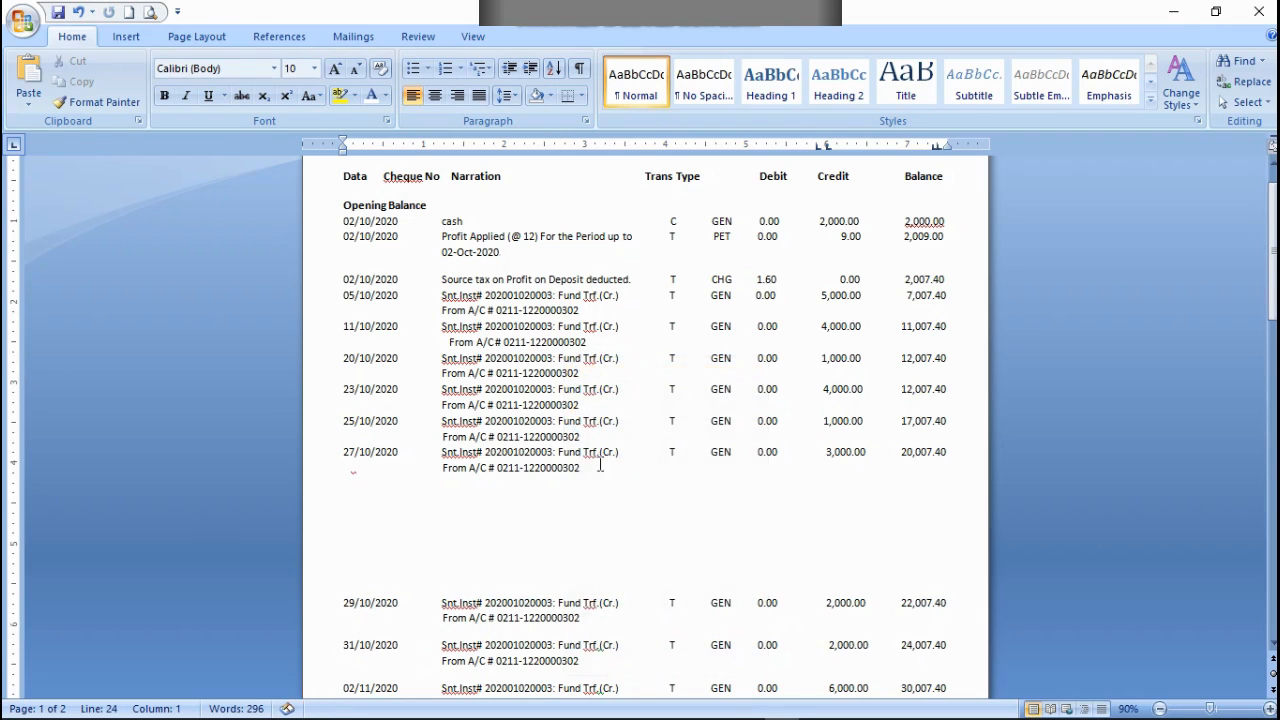
Step: Copy the two-line 29/10/2020 transaction and paste it at the end of the 27/10/2020 row's From A/C line
{"action": "scroll", "coordinate": [465, 527], "scroll_direction": "down", "scroll_amount": 3}
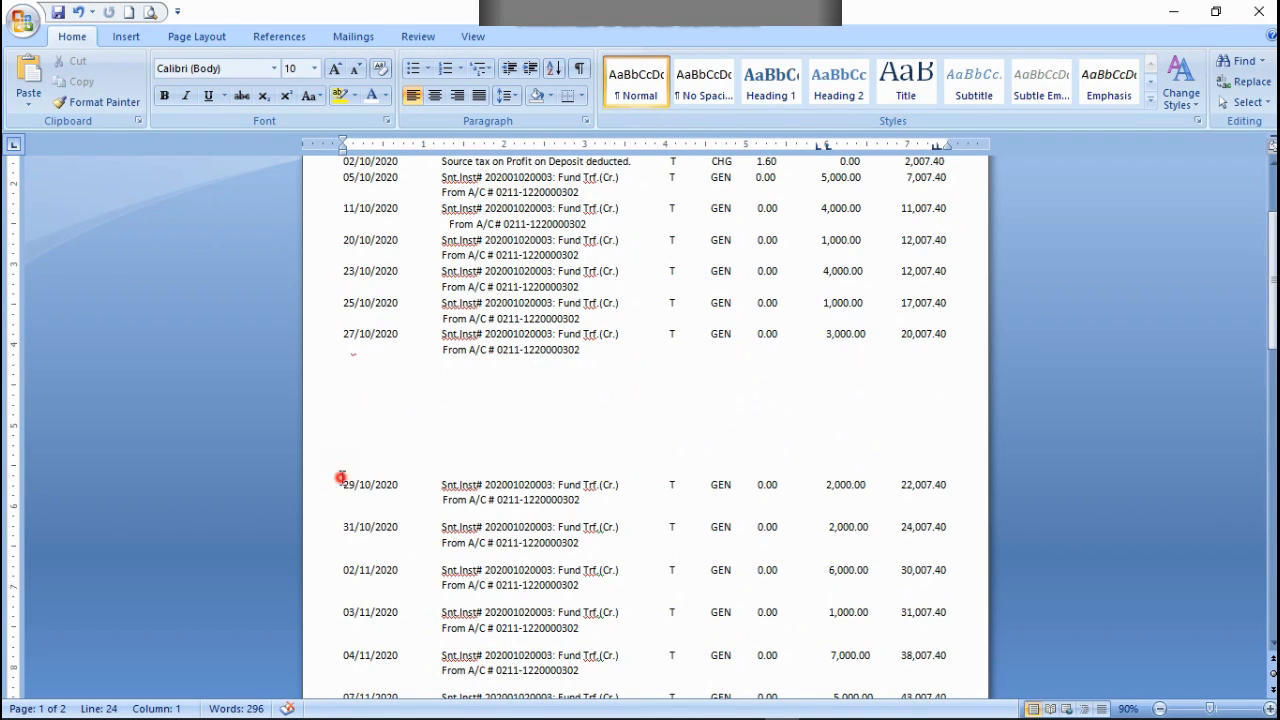
{"action": "left_click_drag", "start_coordinate": [340, 478], "coordinate": [560, 487]}
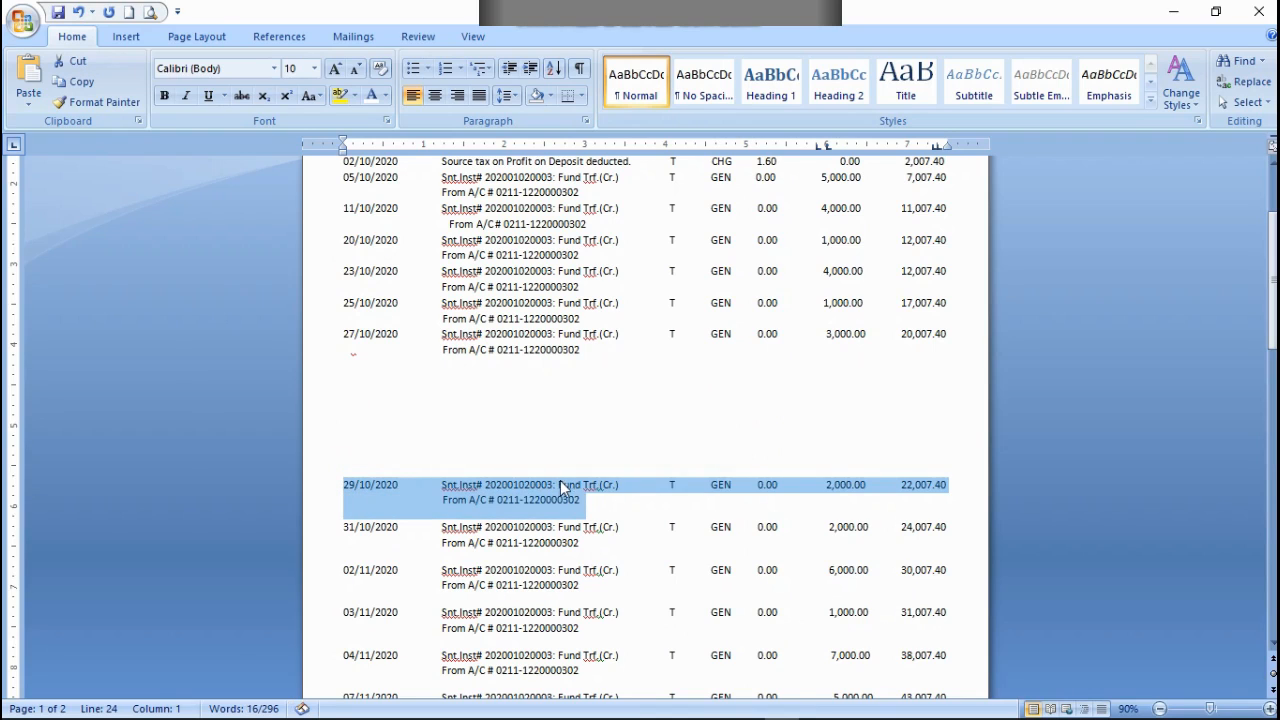
{"action": "right_click", "coordinate": [560, 487]}
{"action": "left_click", "coordinate": [604, 254]}
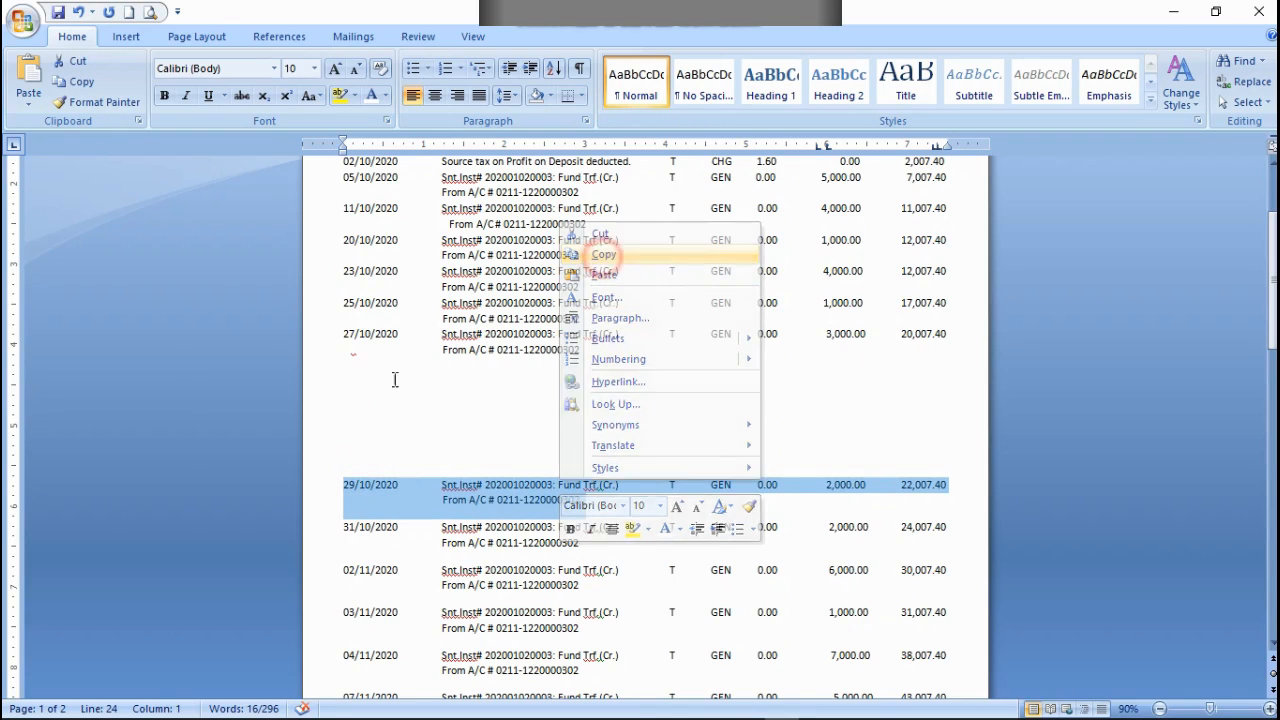
{"action": "left_click", "coordinate": [584, 348]}
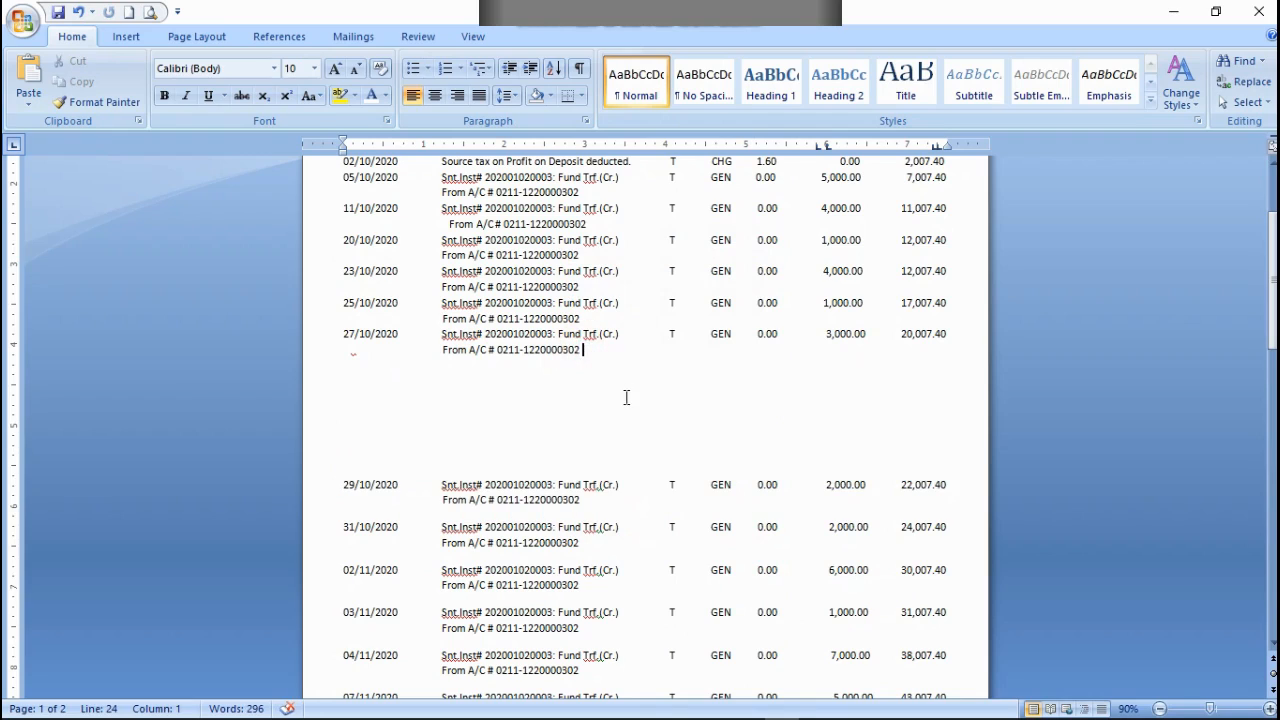
{"action": "key", "text": "ctrl+v"}
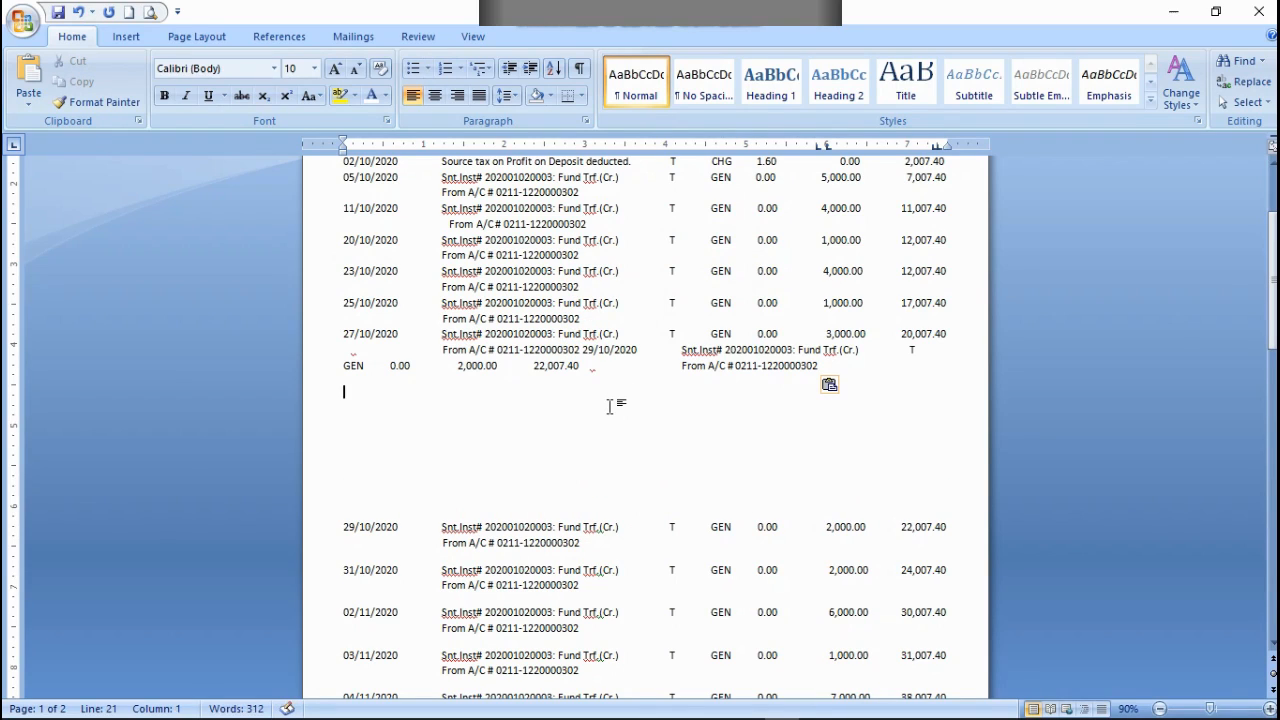
Step: Insert tab spacing before the pasted 29/10/2020 transaction so it lines up in the columns below the 27/10/2020 row
{"action": "left_click", "coordinate": [584, 348]}
{"action": "key", "text": "Tab"}
{"action": "key", "text": "Tab"}
{"action": "key", "text": "Tab"}
{"action": "key", "text": "Tab"}
{"action": "key", "text": "Tab"}
{"action": "key", "text": "Tab"}
{"action": "key", "text": "Tab"}
{"action": "key", "text": "Tab"}
{"action": "key", "text": "Tab"}
{"action": "key", "text": "Tab"}
{"action": "key", "text": "Tab"}
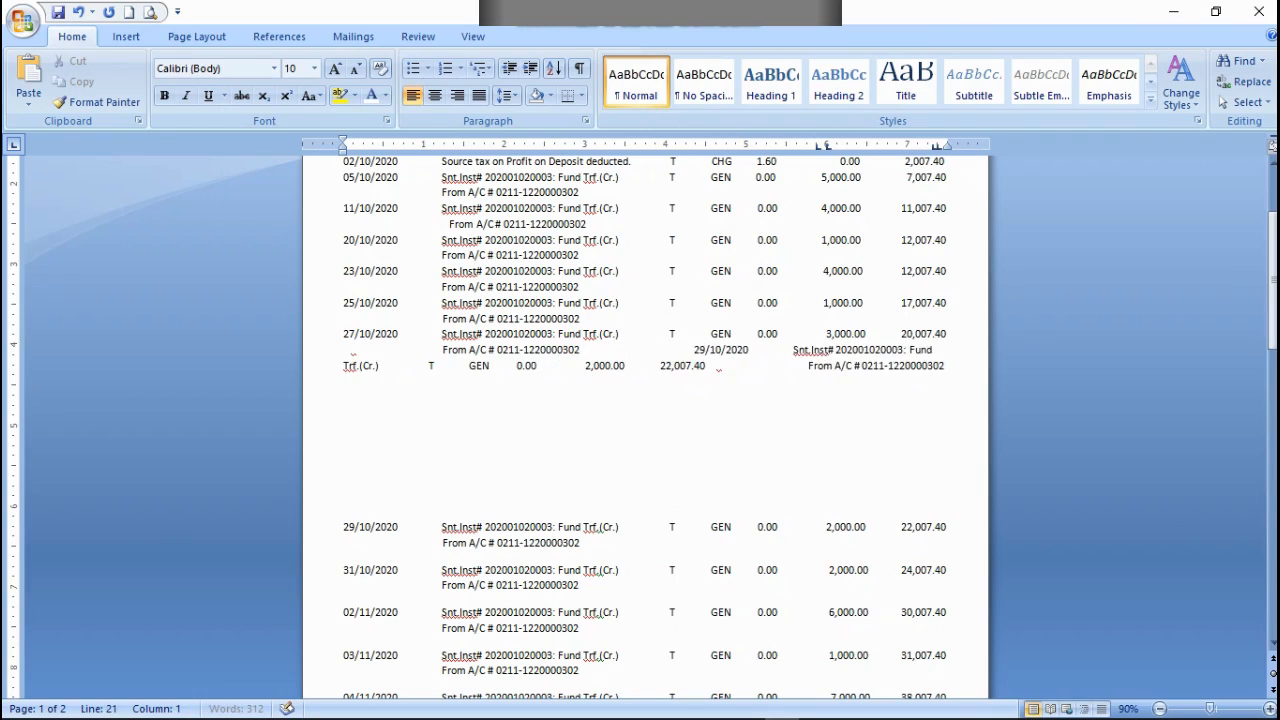
{"action": "key", "text": "Tab"}
{"action": "key", "text": "Tab"}
{"action": "key", "text": "Tab"}
{"action": "key", "text": "Tab"}
{"action": "key", "text": "Tab"}
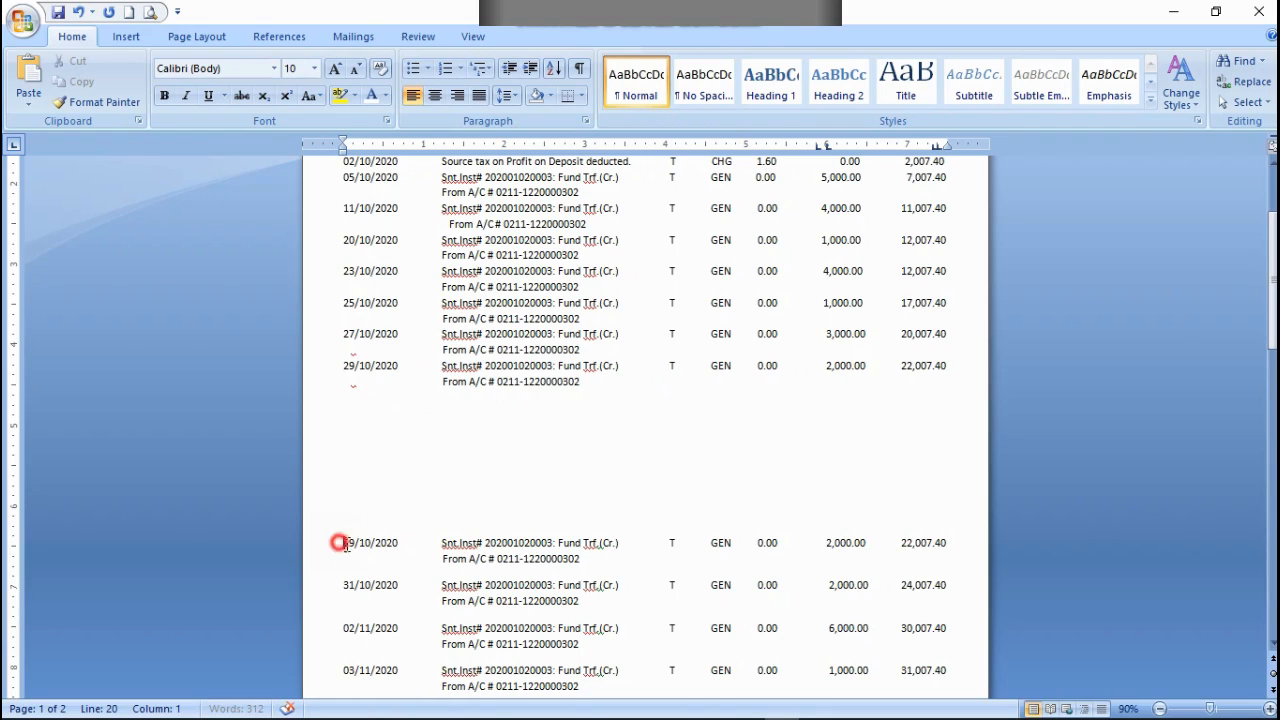
Step: Cut the original two-line 29/10/2020 transaction above the 31/10/2020 row
{"action": "left_click_drag", "start_coordinate": [337, 540], "coordinate": [651, 563]}
{"action": "right_click", "coordinate": [560, 547]}
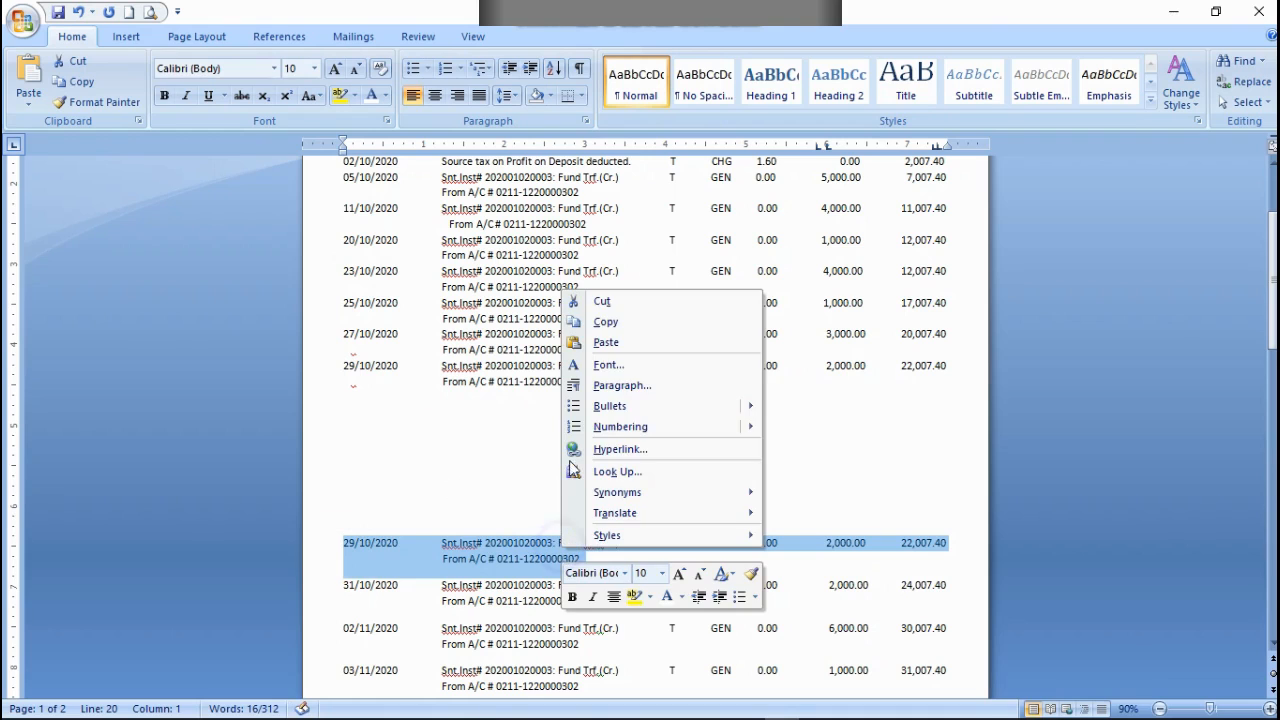
{"action": "left_click", "coordinate": [525, 298]}
Step: Copy the two-line 31/10/2020 transaction and paste it at the end of the 29/10/2020 row's From A/C line
{"action": "scroll", "coordinate": [485, 525], "scroll_direction": "down", "scroll_amount": 6}
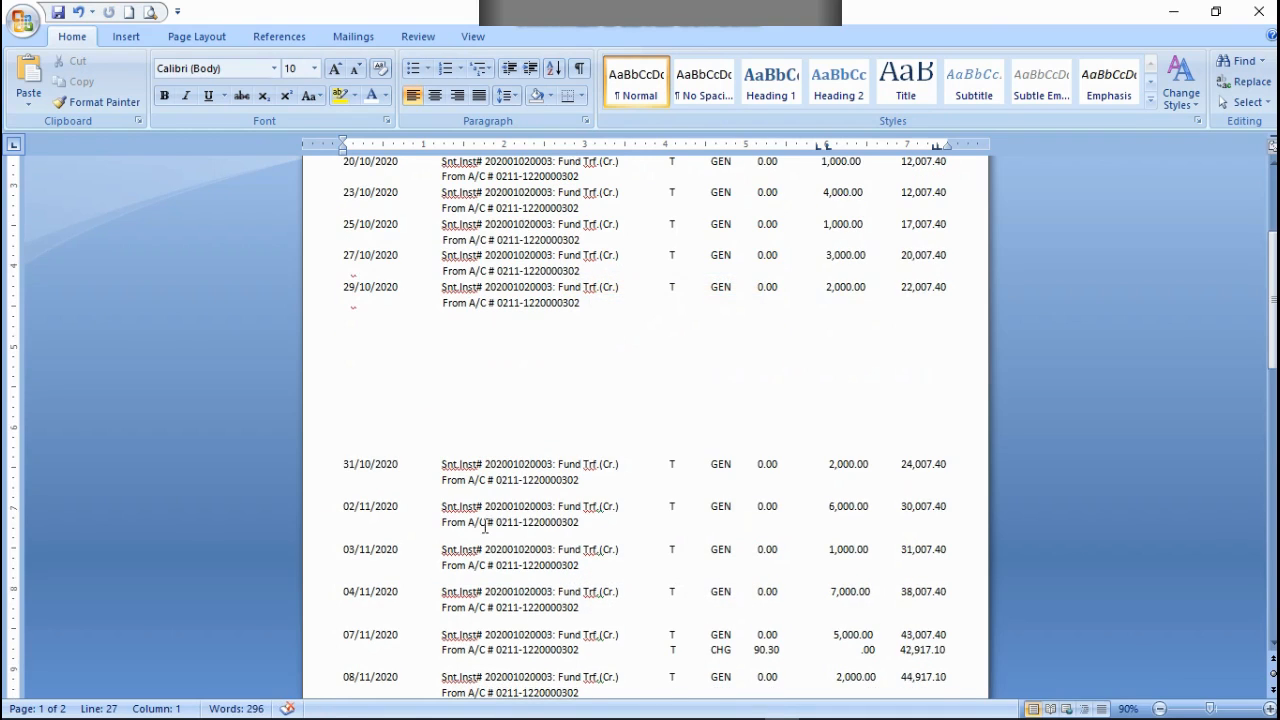
{"action": "scroll", "coordinate": [427, 511], "scroll_direction": "up", "scroll_amount": 1}
{"action": "scroll", "coordinate": [427, 511], "scroll_direction": "up", "scroll_amount": 3}
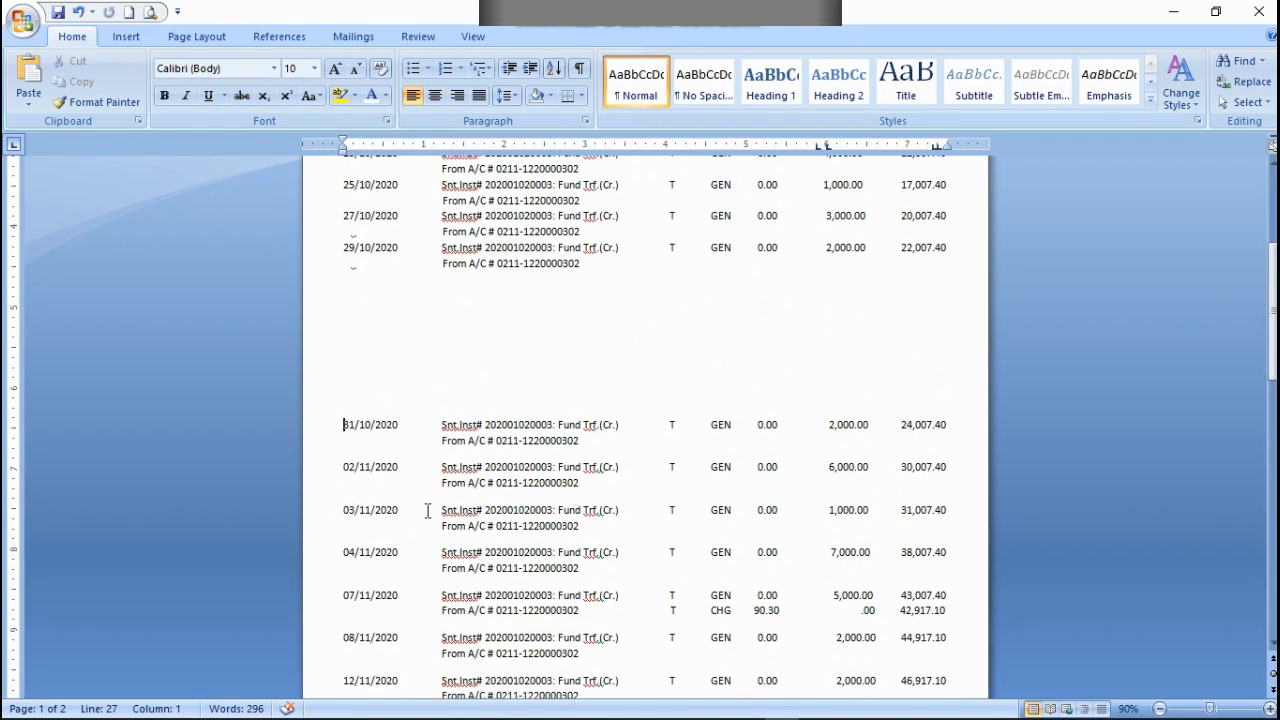
{"action": "left_click_drag", "start_coordinate": [342, 418], "coordinate": [585, 446]}
{"action": "right_click", "coordinate": [537, 440]}
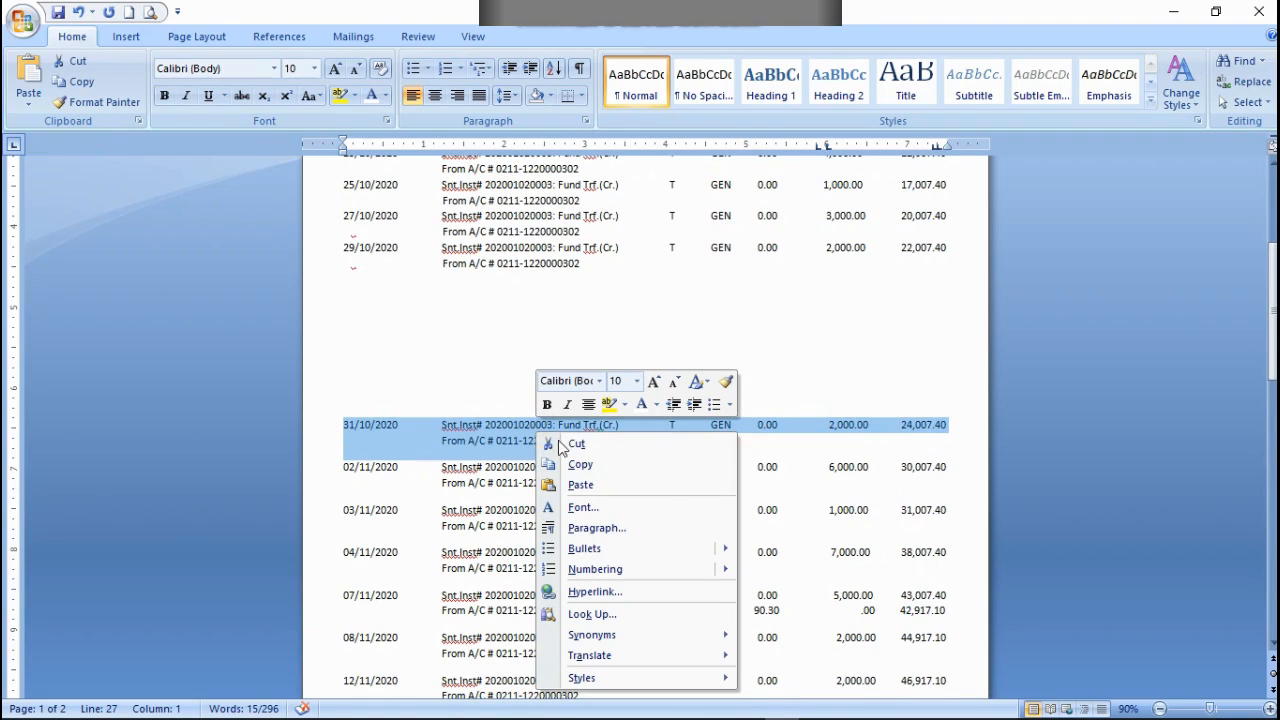
{"action": "left_click", "coordinate": [582, 464]}
{"action": "left_click", "coordinate": [591, 265]}
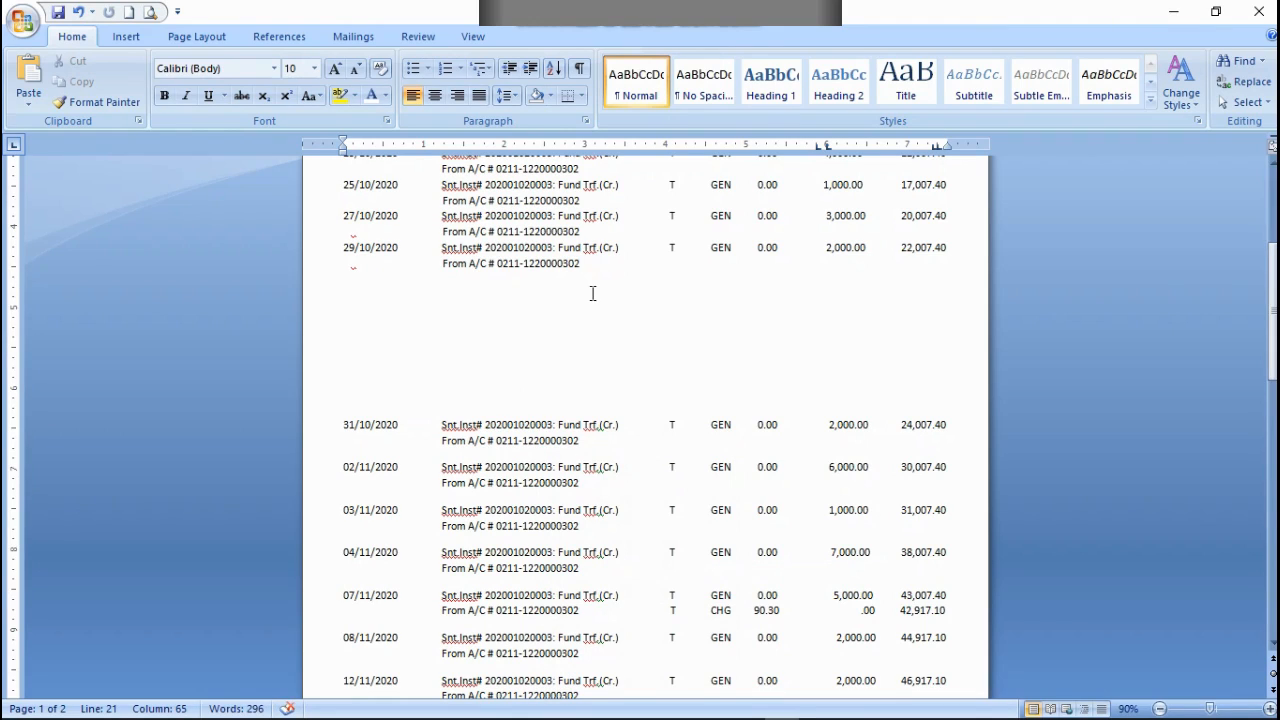
{"action": "key", "text": "ctrl+v"}
Step: Align the pasted 31/10/2020 transaction directly below the 29/10/2020 row and cut the original 31/10/2020 rows
{"action": "left_click", "coordinate": [579, 265]}
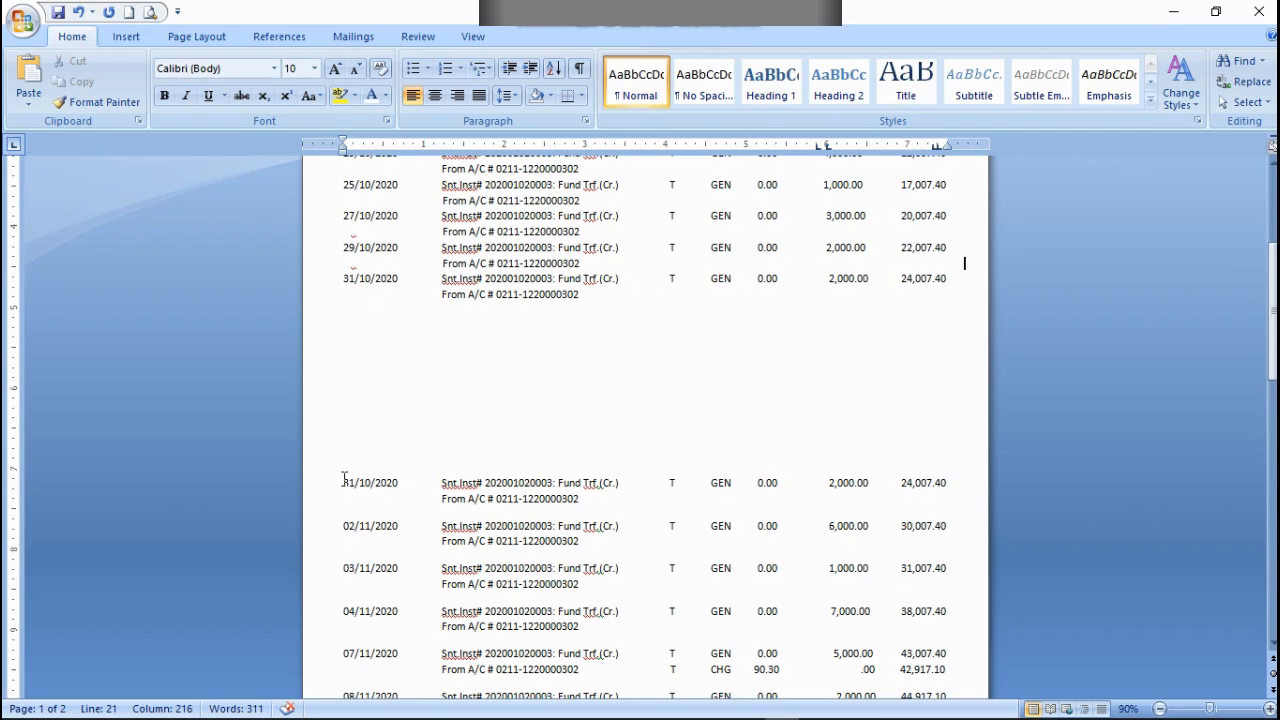
{"action": "left_click_drag", "start_coordinate": [343, 482], "coordinate": [596, 497]}
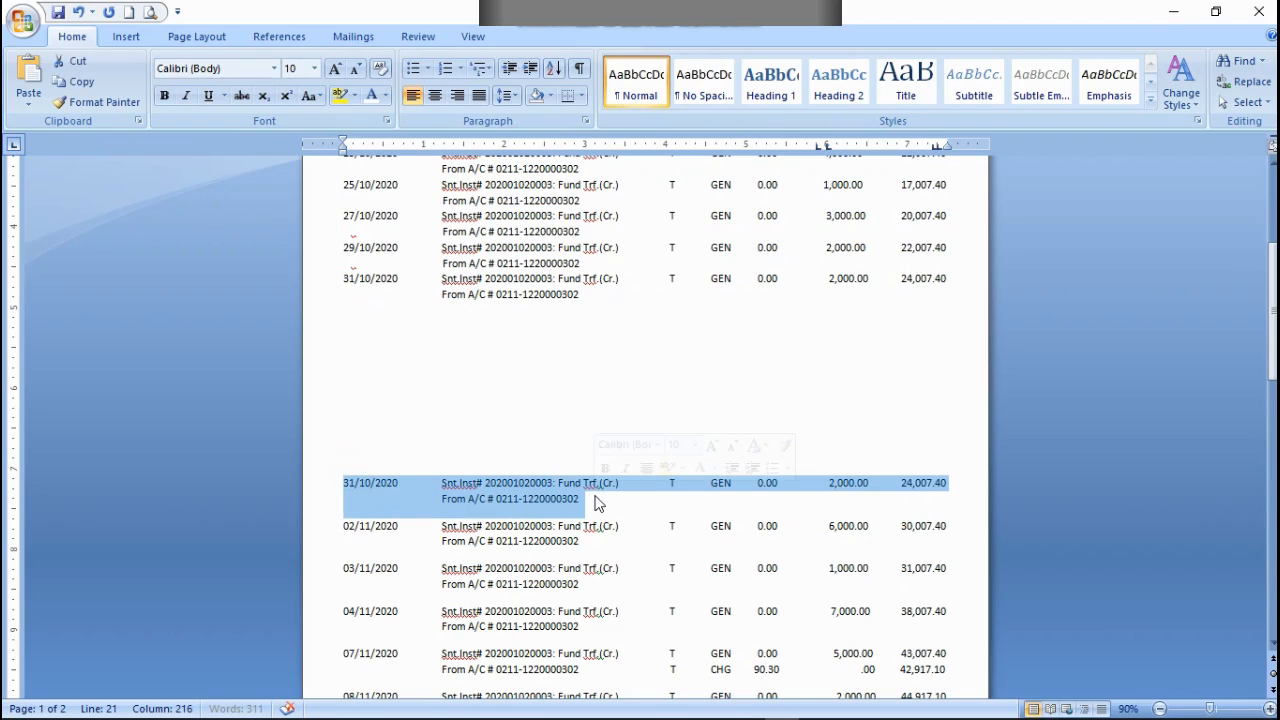
{"action": "right_click", "coordinate": [524, 494]}
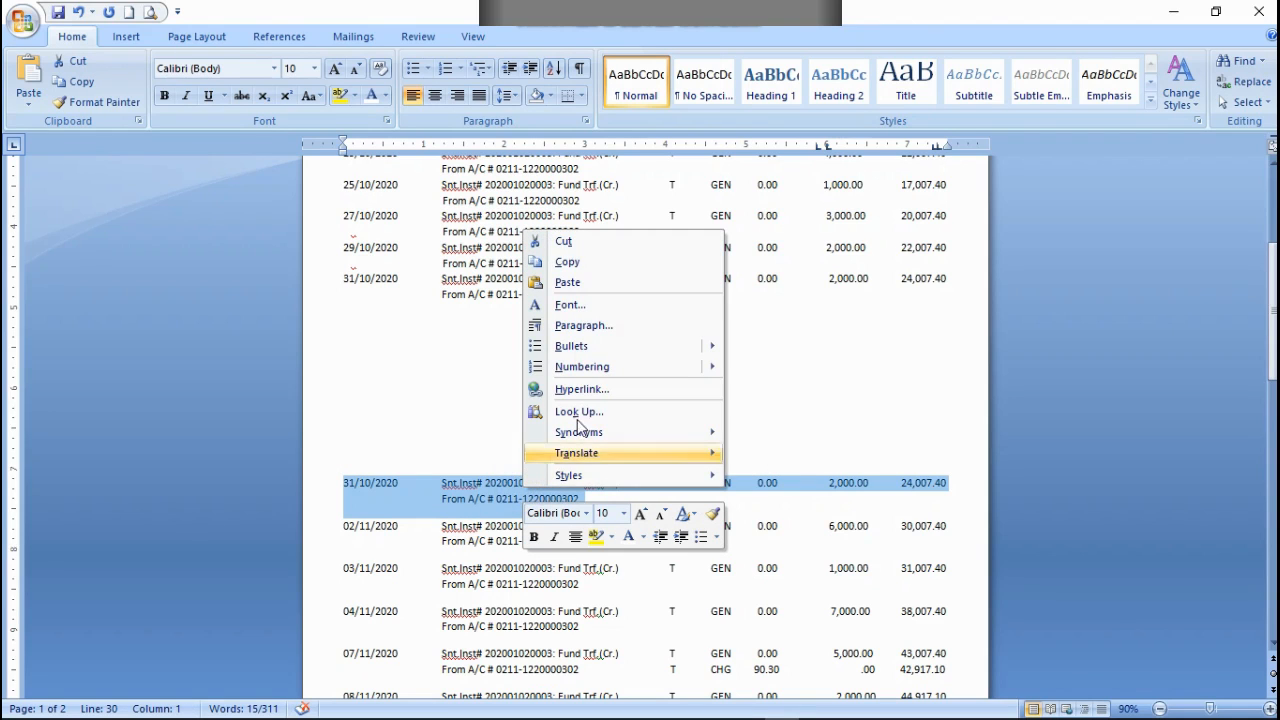
{"action": "left_click", "coordinate": [566, 243]}
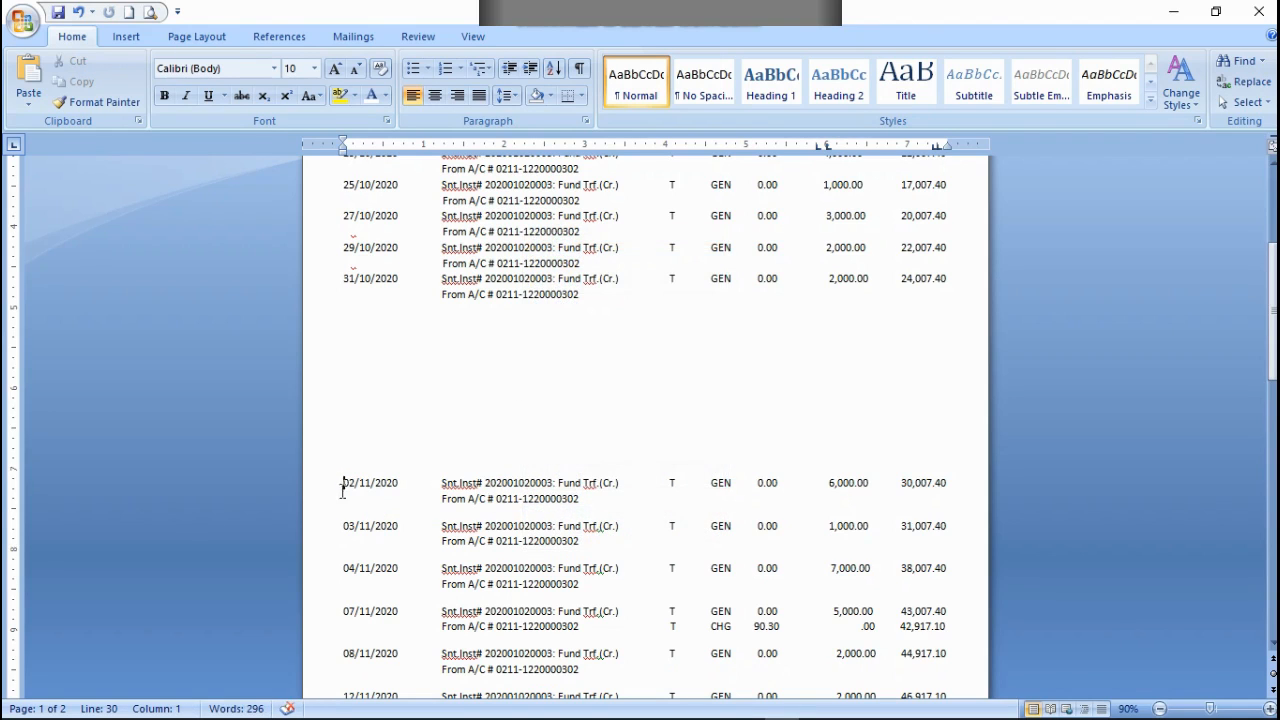
Step: Copy the two-line 02/11/2020 transaction and paste it at the end of the 31/10/2020 row's From A/C line
{"action": "left_click_drag", "start_coordinate": [339, 477], "coordinate": [600, 526]}
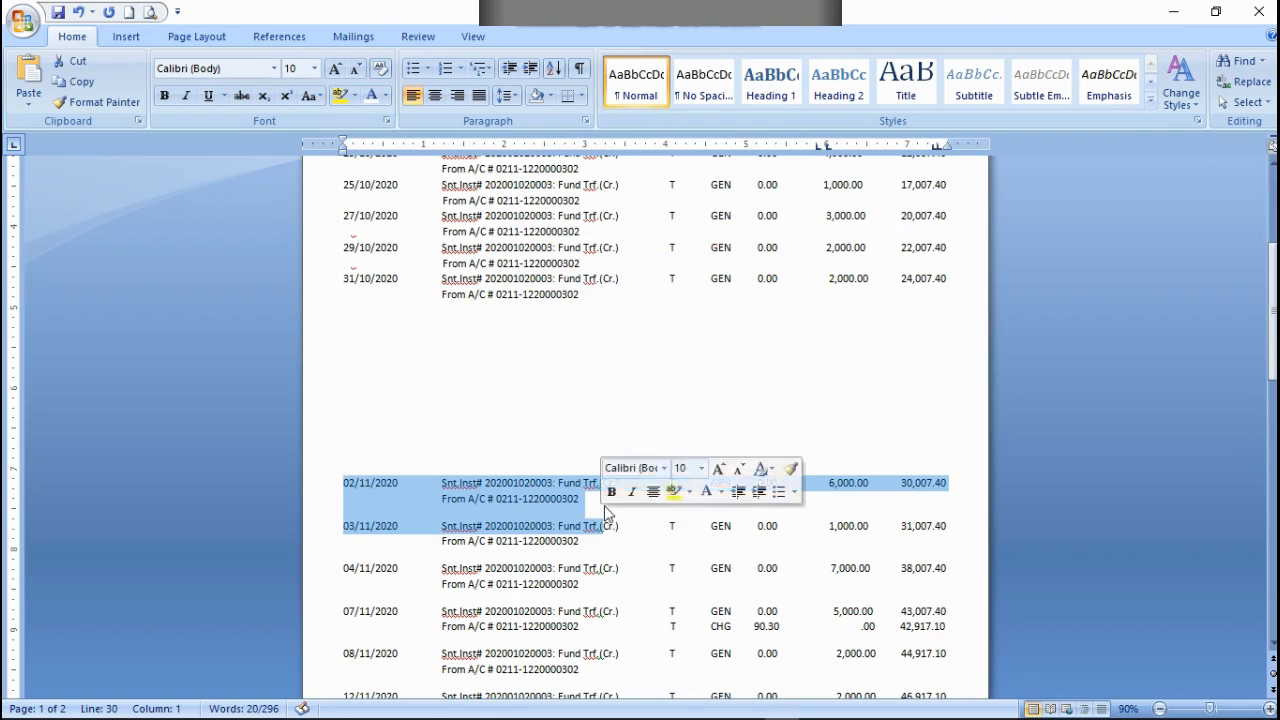
{"action": "left_click", "coordinate": [605, 506]}
{"action": "triple_click", "coordinate": [605, 506]}
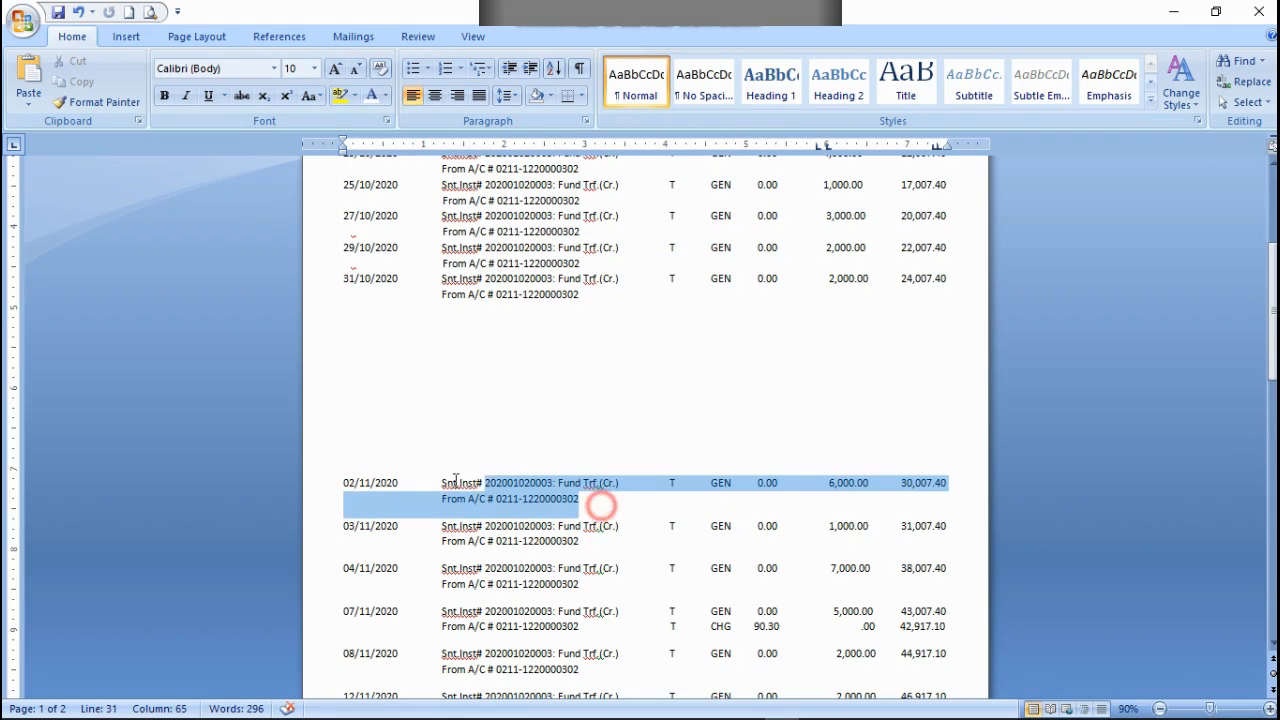
{"action": "right_click", "coordinate": [391, 480]}
{"action": "left_click", "coordinate": [440, 255]}
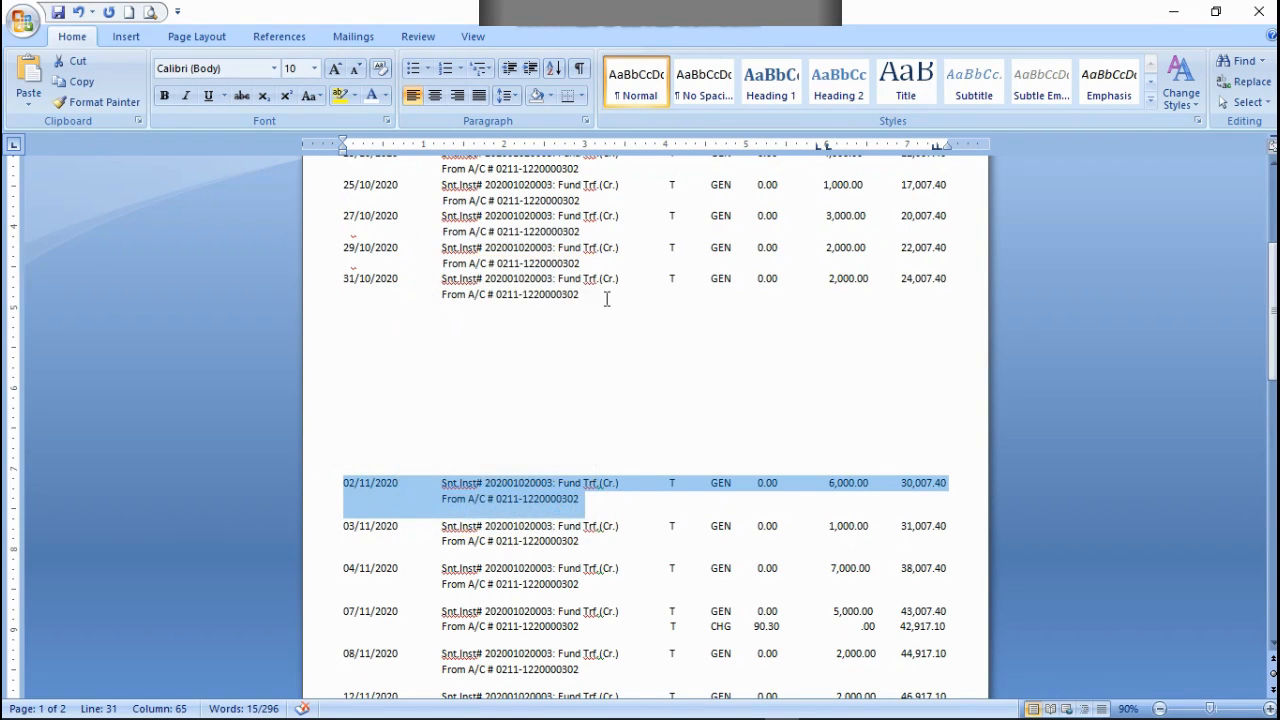
{"action": "left_click", "coordinate": [612, 300]}
{"action": "key", "text": "ctrl+v"}
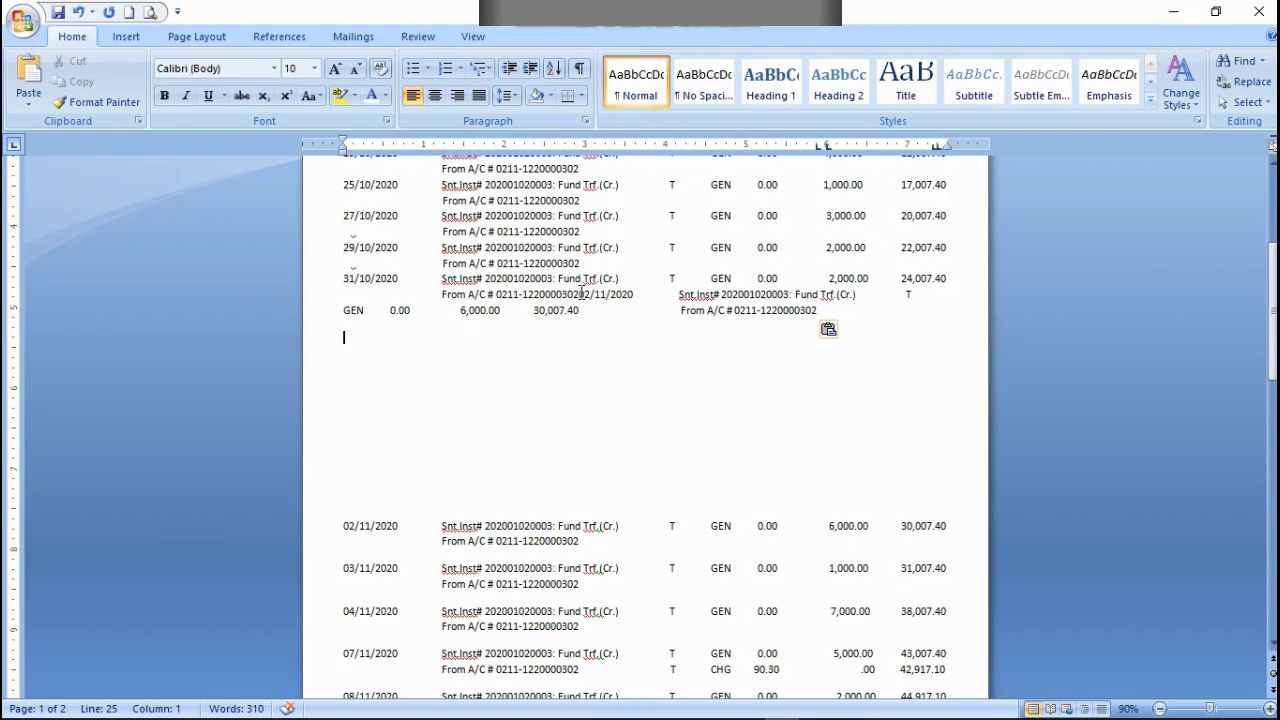
Step: Align the pasted 02/11/2020 transaction directly below the 31/10/2020 row and cut the original 02/11/2020 rows
{"action": "left_click", "coordinate": [580, 294]}
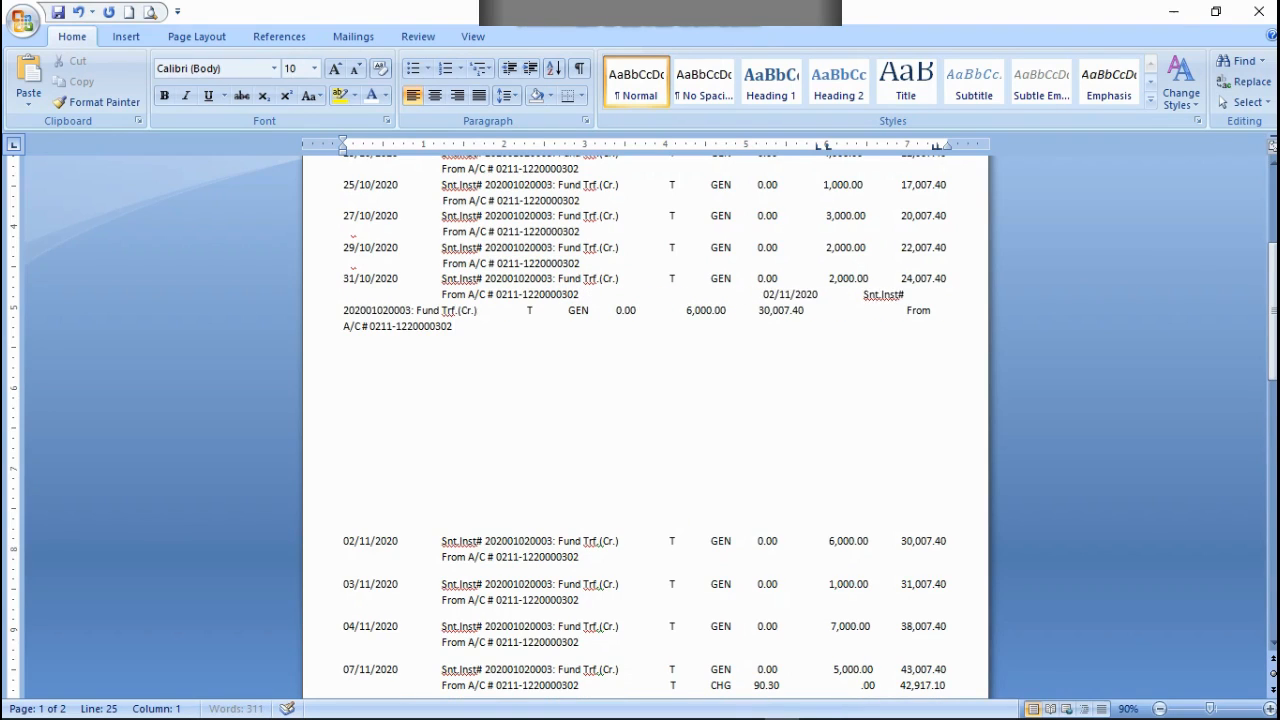
{"action": "key", "text": "Return"}
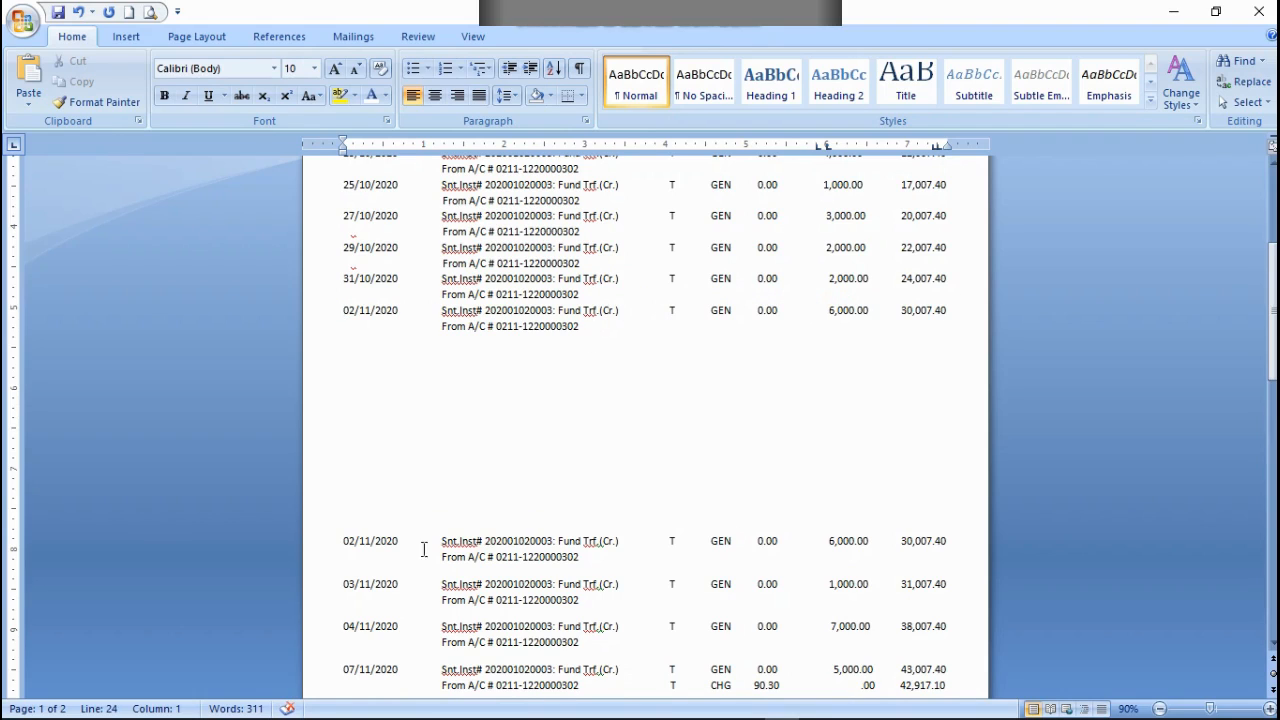
{"action": "left_click_drag", "start_coordinate": [345, 540], "coordinate": [640, 560]}
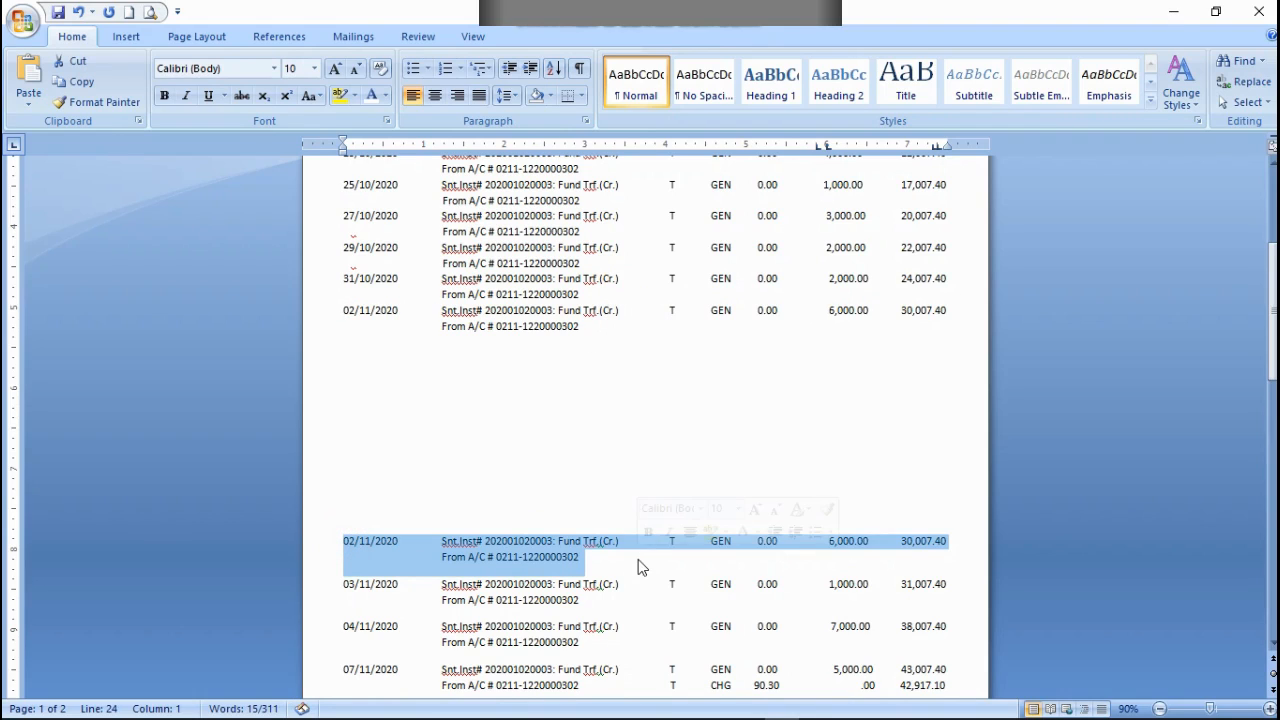
{"action": "right_click", "coordinate": [563, 553]}
{"action": "left_click", "coordinate": [590, 304]}
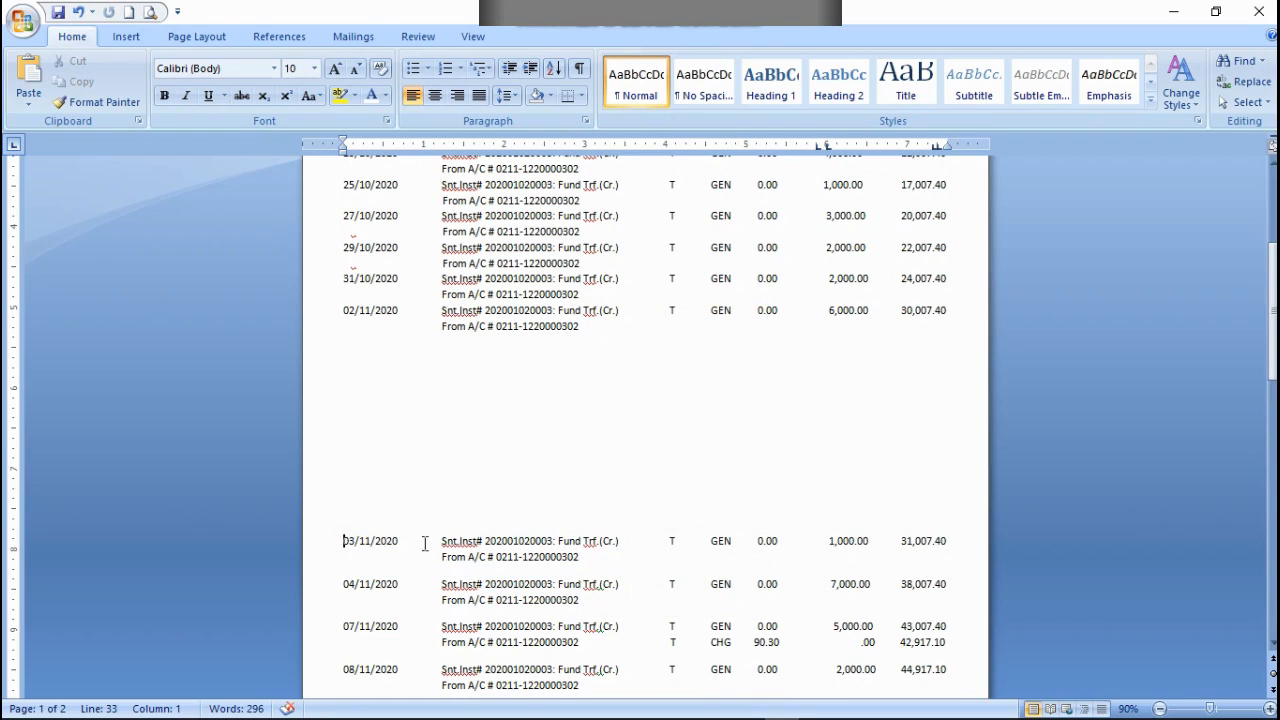
Step: Copy the two-line 03/11/2020 transaction and paste it at the end of the 02/11/2020 row's From A/C line
{"action": "left_click_drag", "start_coordinate": [338, 538], "coordinate": [580, 558]}
{"action": "right_click", "coordinate": [556, 556]}
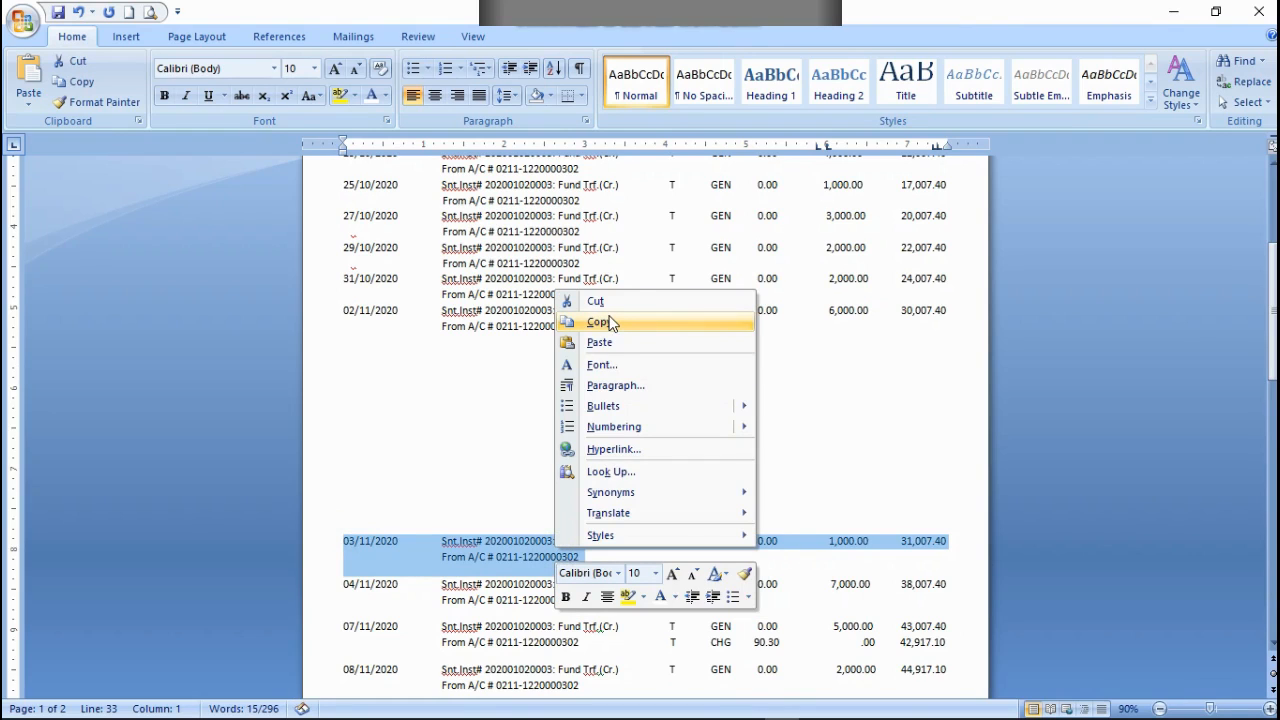
{"action": "left_click", "coordinate": [598, 322]}
{"action": "left_click", "coordinate": [614, 331]}
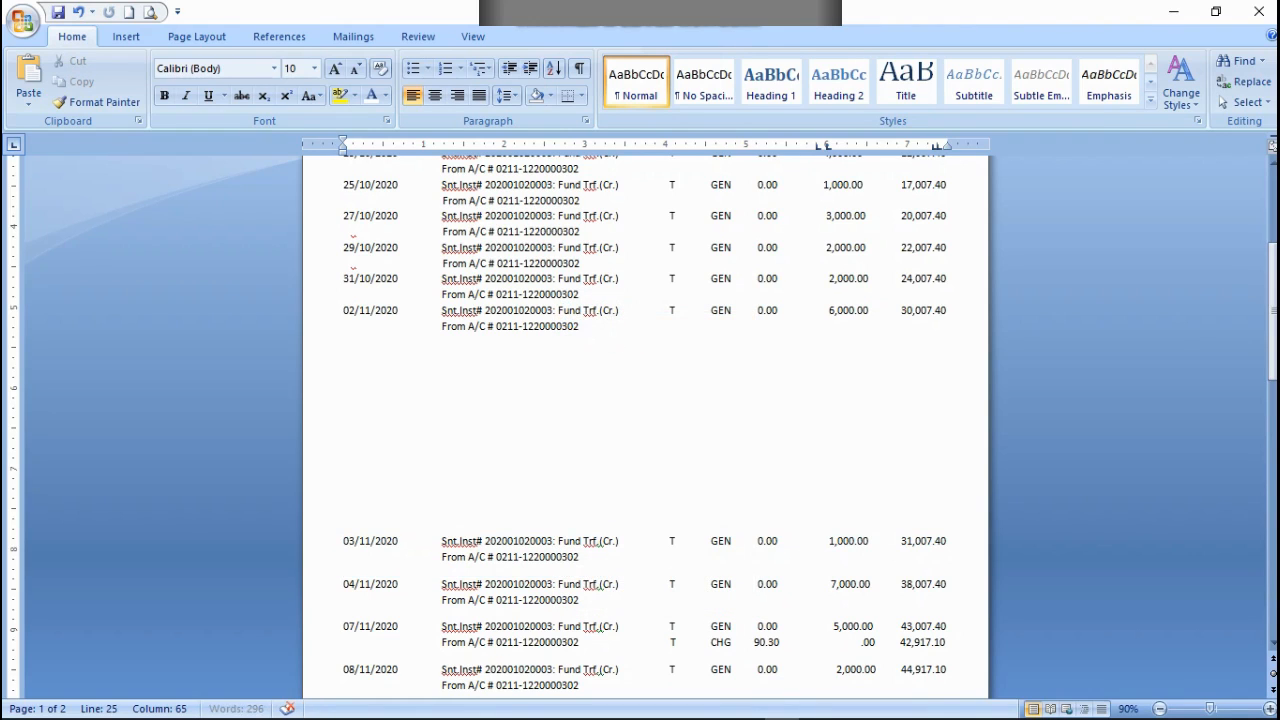
{"action": "key", "text": "ctrl+v"}
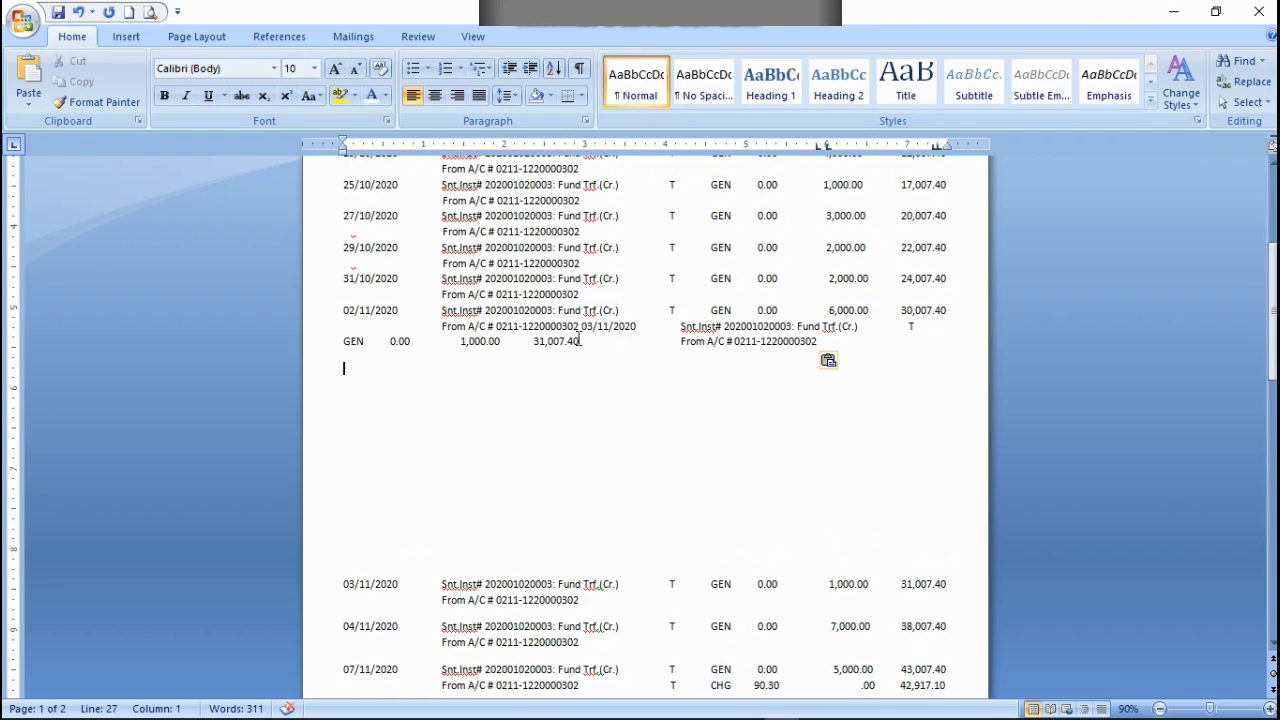
Step: Align the pasted 03/11/2020 transaction directly below the 02/11/2020 row and cut the original 03/11/2020 rows
{"action": "left_click", "coordinate": [579, 327]}
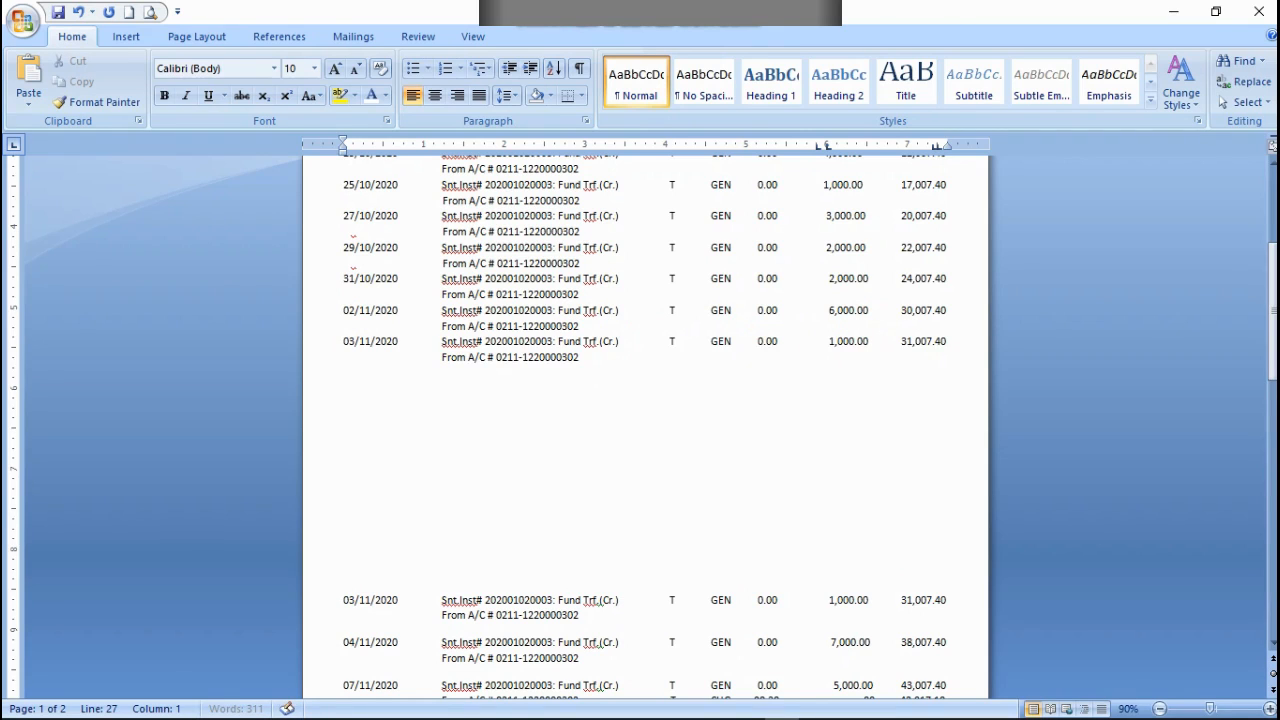
{"action": "scroll", "coordinate": [624, 408], "scroll_direction": "down", "scroll_amount": 1}
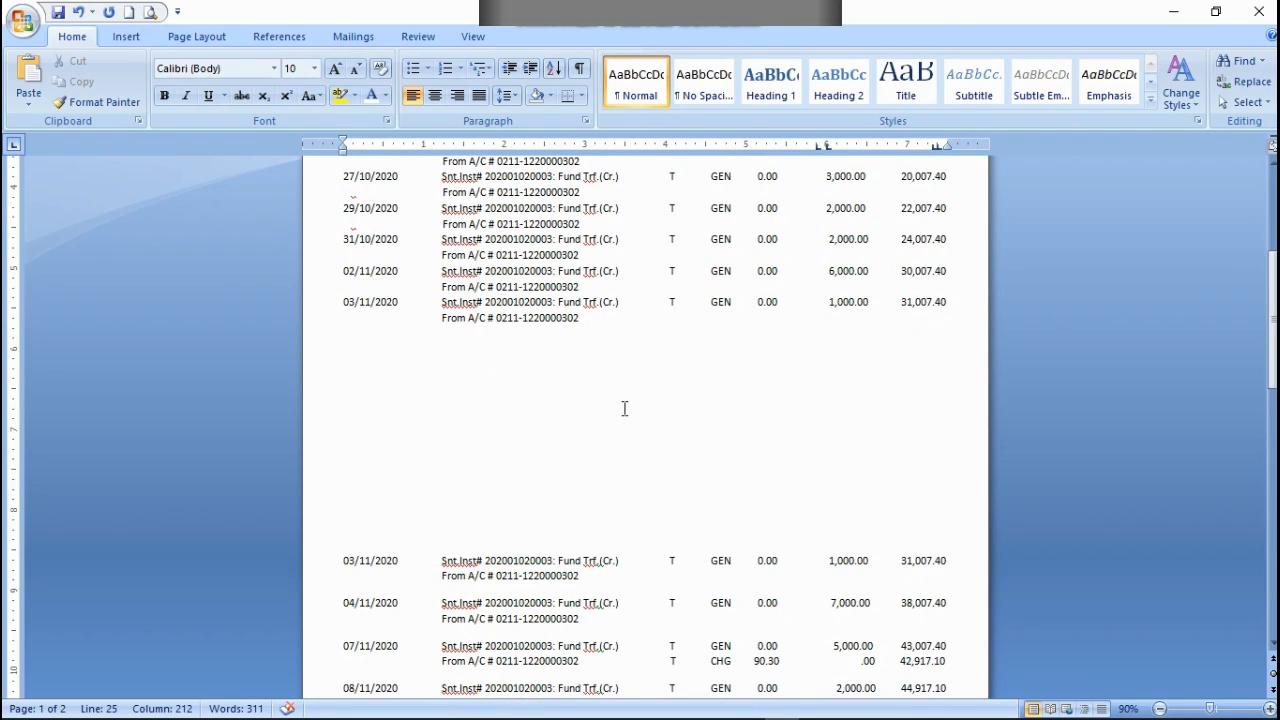
{"action": "scroll", "coordinate": [624, 408], "scroll_direction": "down", "scroll_amount": 1}
{"action": "scroll", "coordinate": [626, 433], "scroll_direction": "up", "scroll_amount": 9}
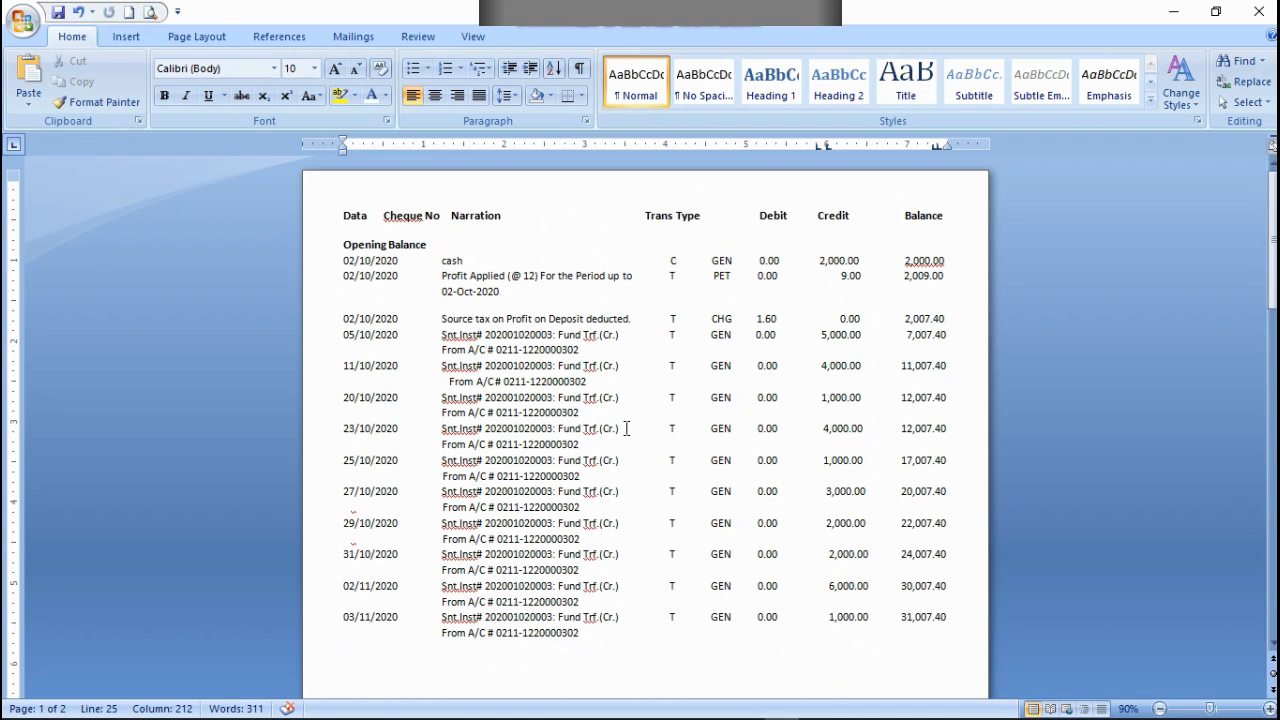
{"action": "scroll", "coordinate": [626, 428], "scroll_direction": "down", "scroll_amount": 15}
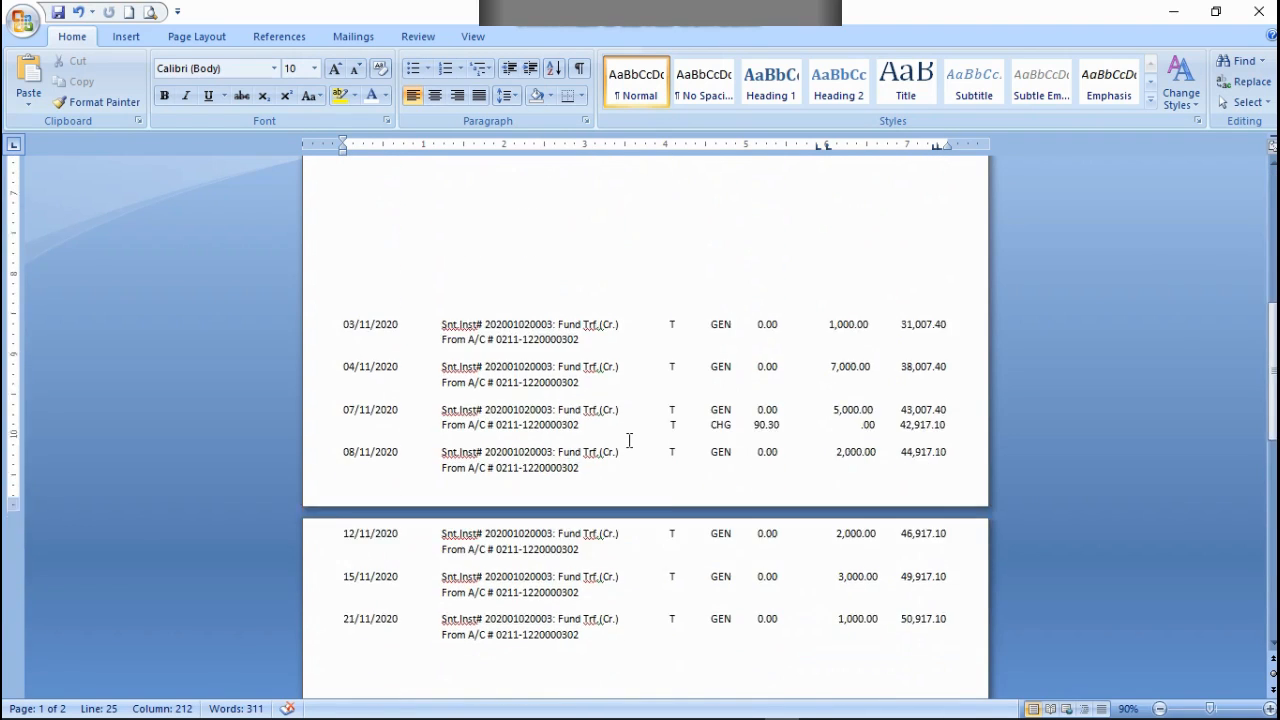
{"action": "scroll", "coordinate": [628, 437], "scroll_direction": "down", "scroll_amount": 6}
{"action": "scroll", "coordinate": [628, 437], "scroll_direction": "up", "scroll_amount": 7}
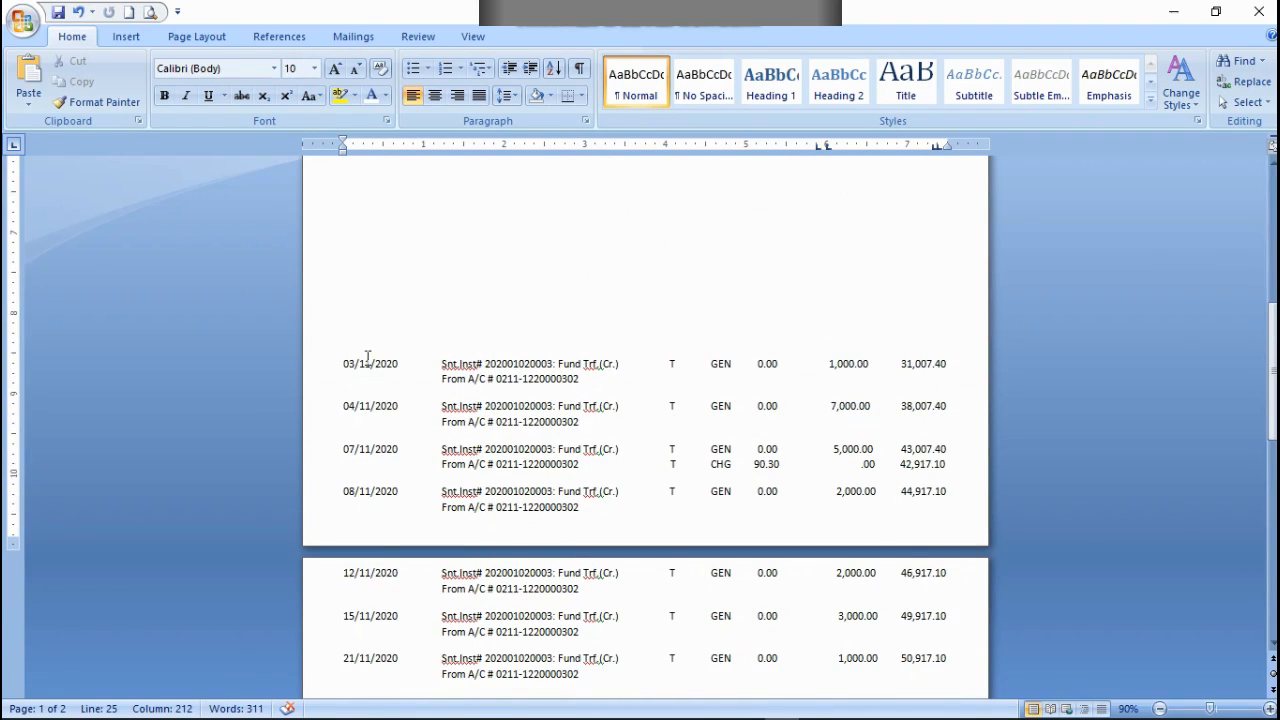
{"action": "scroll", "coordinate": [400, 364], "scroll_direction": "up", "scroll_amount": 3}
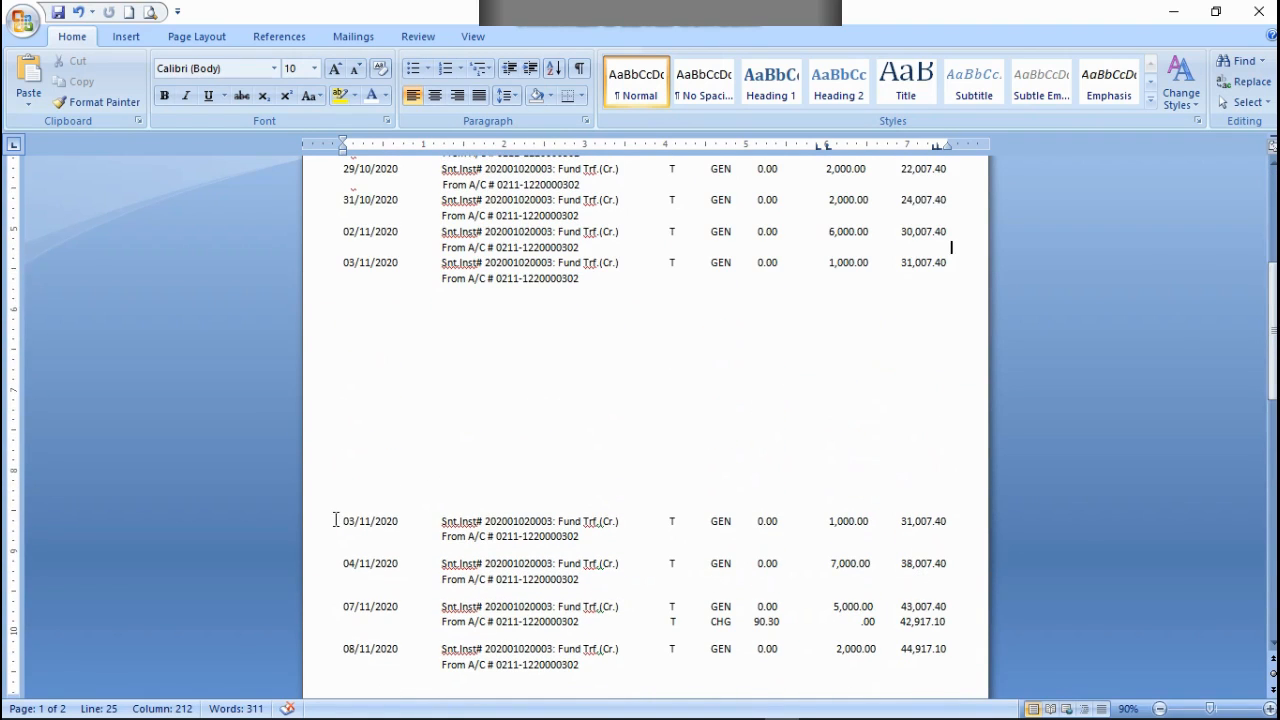
{"action": "left_click_drag", "start_coordinate": [336, 520], "coordinate": [653, 543]}
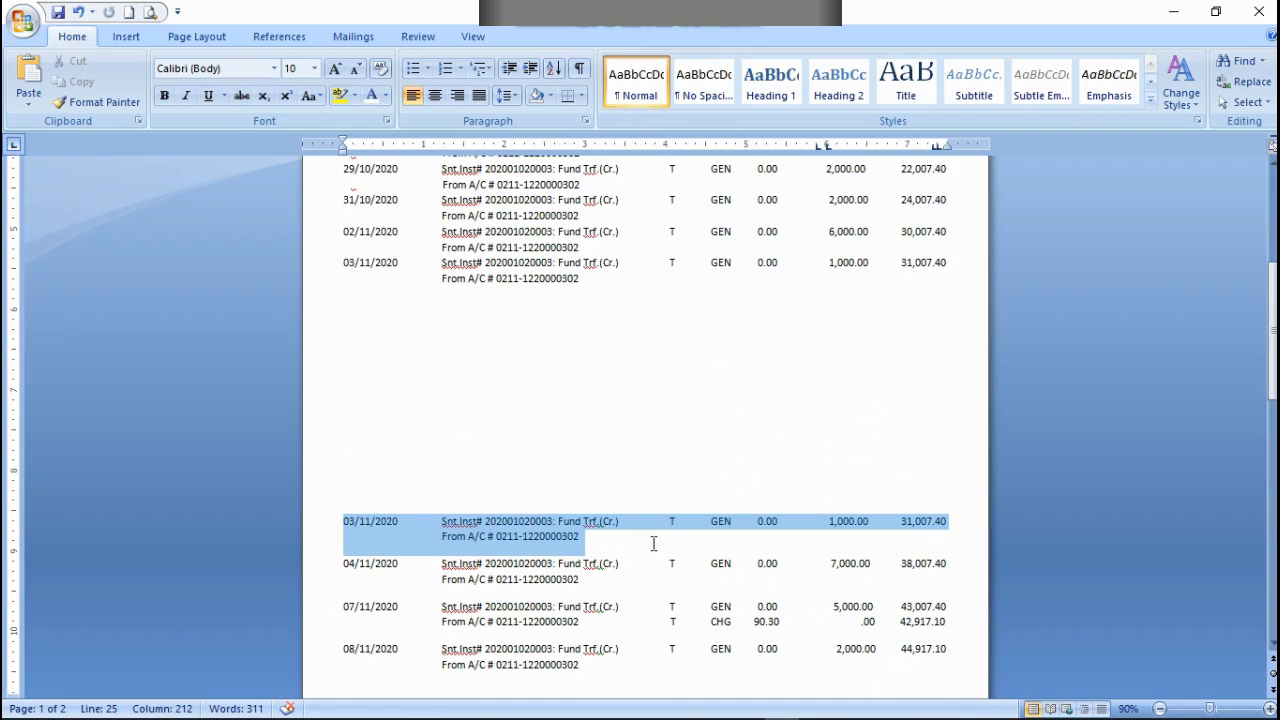
{"action": "right_click", "coordinate": [517, 530]}
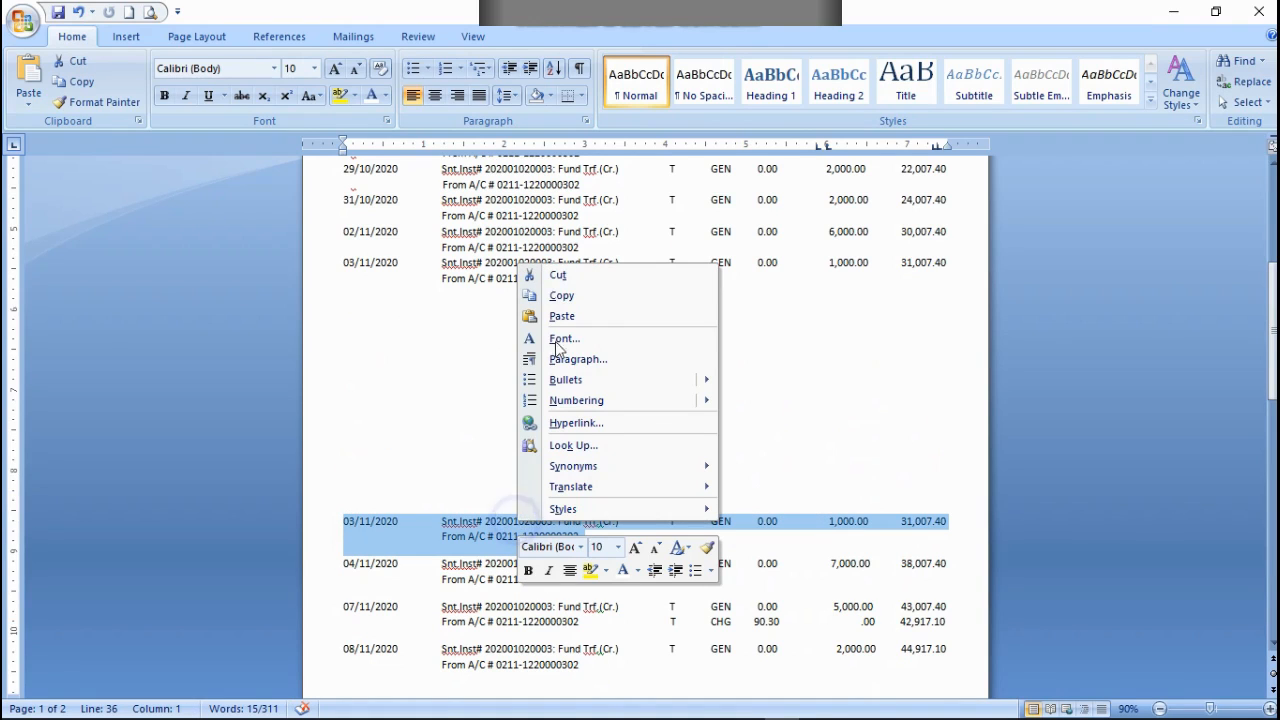
{"action": "left_click", "coordinate": [566, 283]}
Step: Copy the two-line 04/11/2020 transaction and paste it after the 03/11/2020 row's From A/C line, aligned directly below that row
{"action": "scroll", "coordinate": [346, 523], "scroll_direction": "down", "scroll_amount": 1}
{"action": "left_click", "coordinate": [338, 480]}
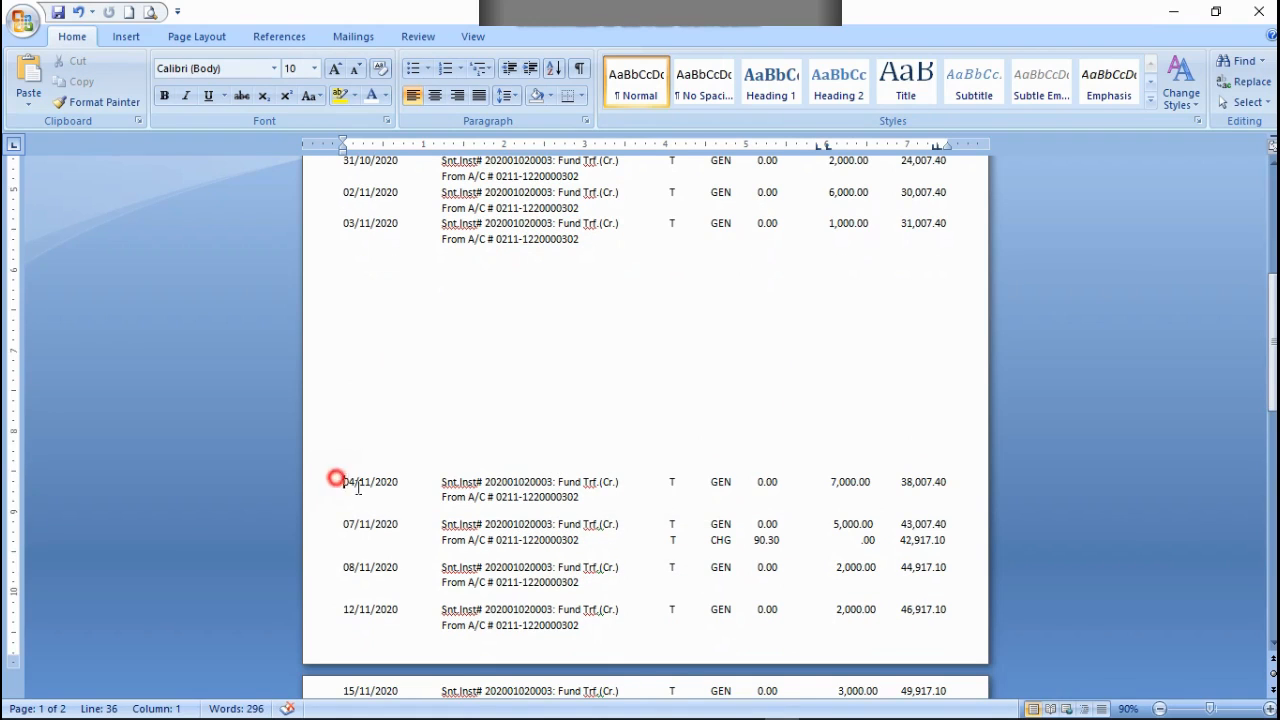
{"action": "left_click_drag", "start_coordinate": [358, 487], "coordinate": [614, 506]}
{"action": "right_click", "coordinate": [553, 484]}
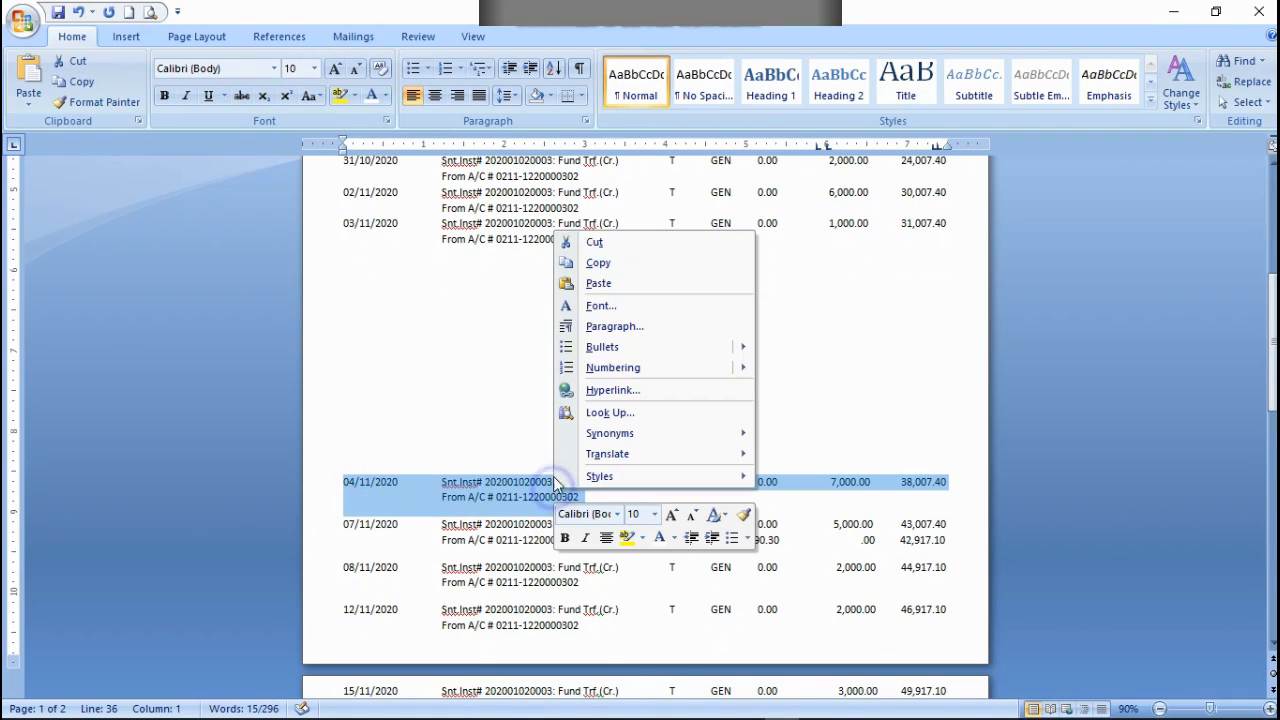
{"action": "left_click", "coordinate": [601, 262]}
{"action": "left_click", "coordinate": [600, 242]}
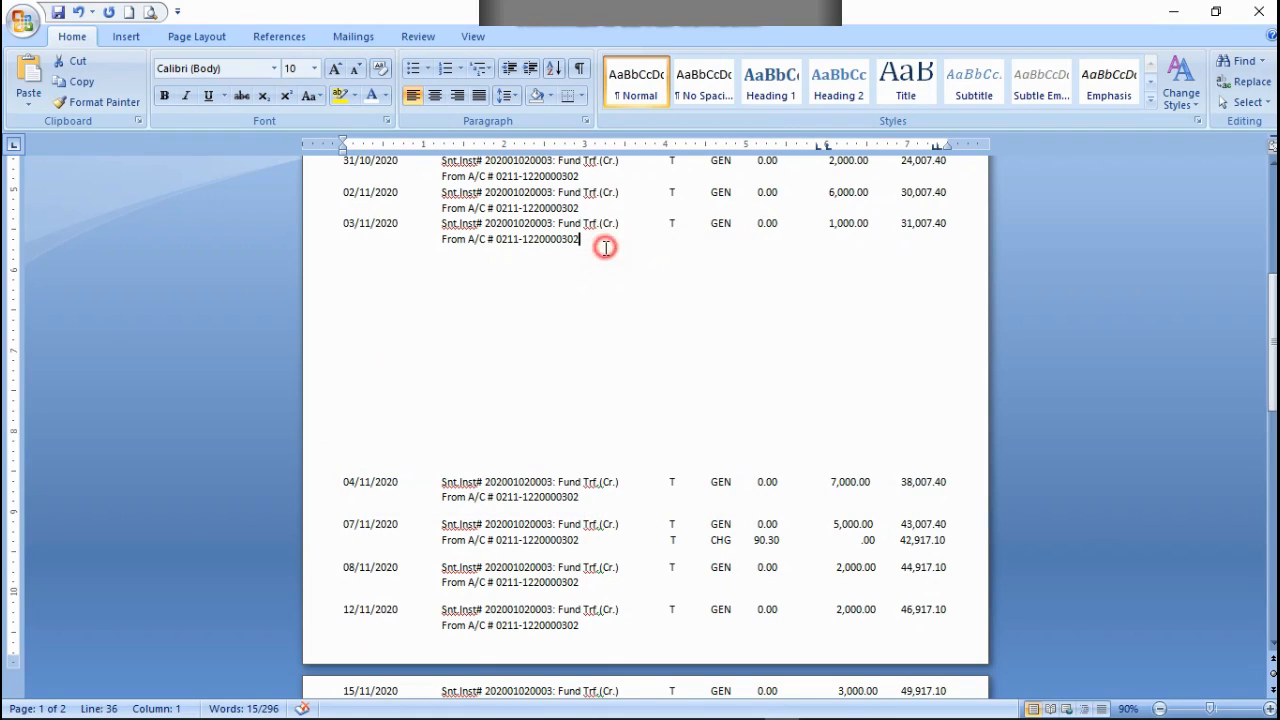
{"action": "key", "text": "ctrl+v"}
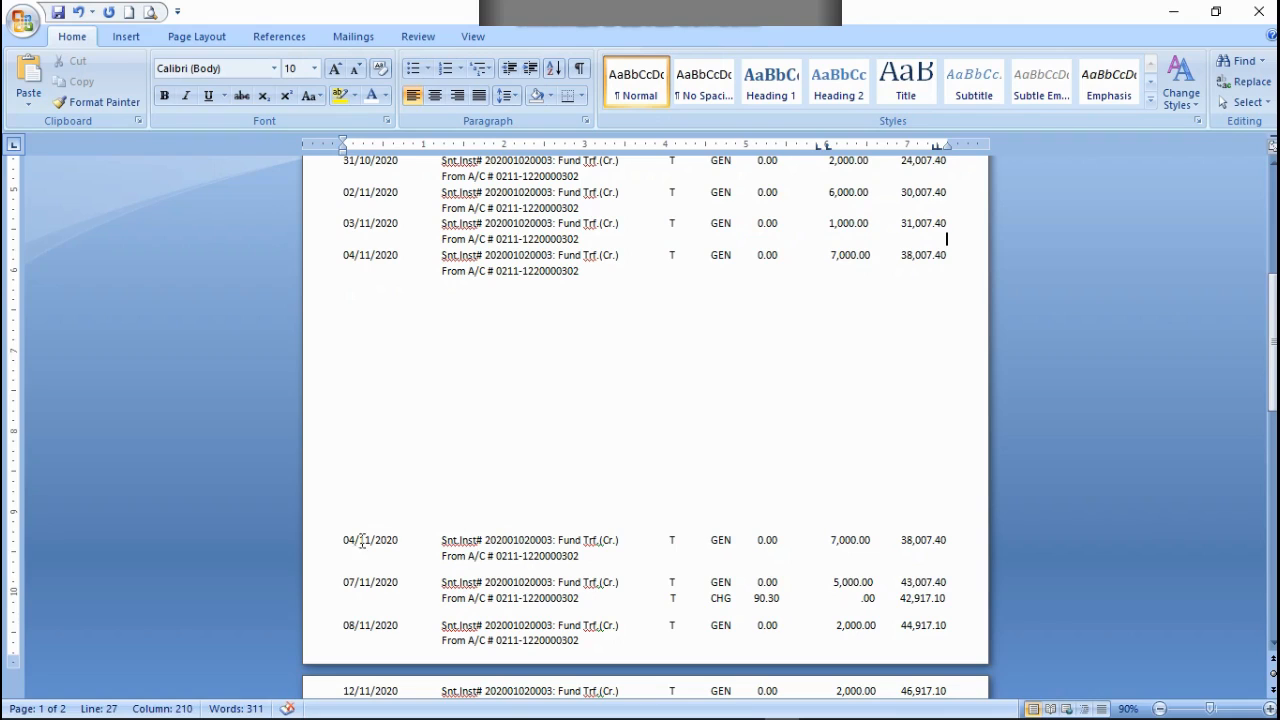
Step: Cut the original two-line 04/11/2020 transaction below the blank gap
{"action": "left_click_drag", "start_coordinate": [345, 545], "coordinate": [651, 563]}
{"action": "right_click", "coordinate": [580, 551]}
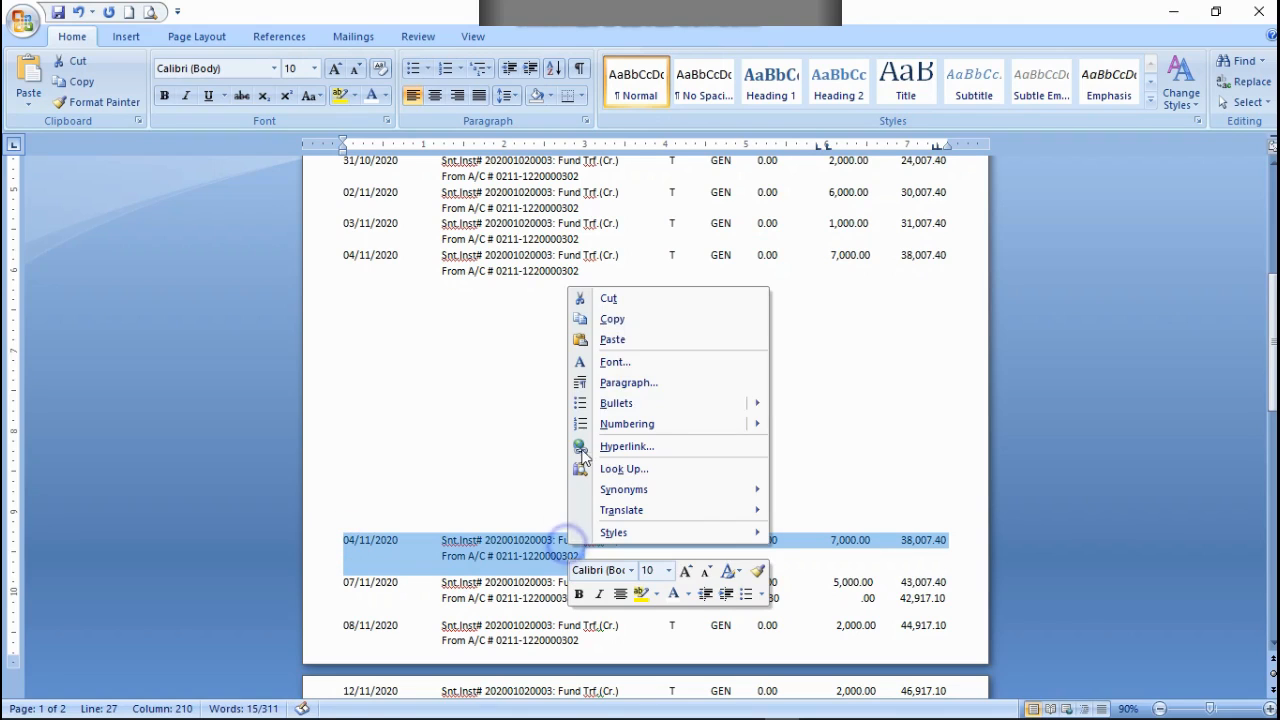
{"action": "left_click", "coordinate": [609, 299]}
Step: Copy the 07/11/2020 transaction with its CHG line and paste it after the 04/11/2020 row's From A/C line, aligned directly below that row
{"action": "left_click_drag", "start_coordinate": [337, 540], "coordinate": [440, 541]}
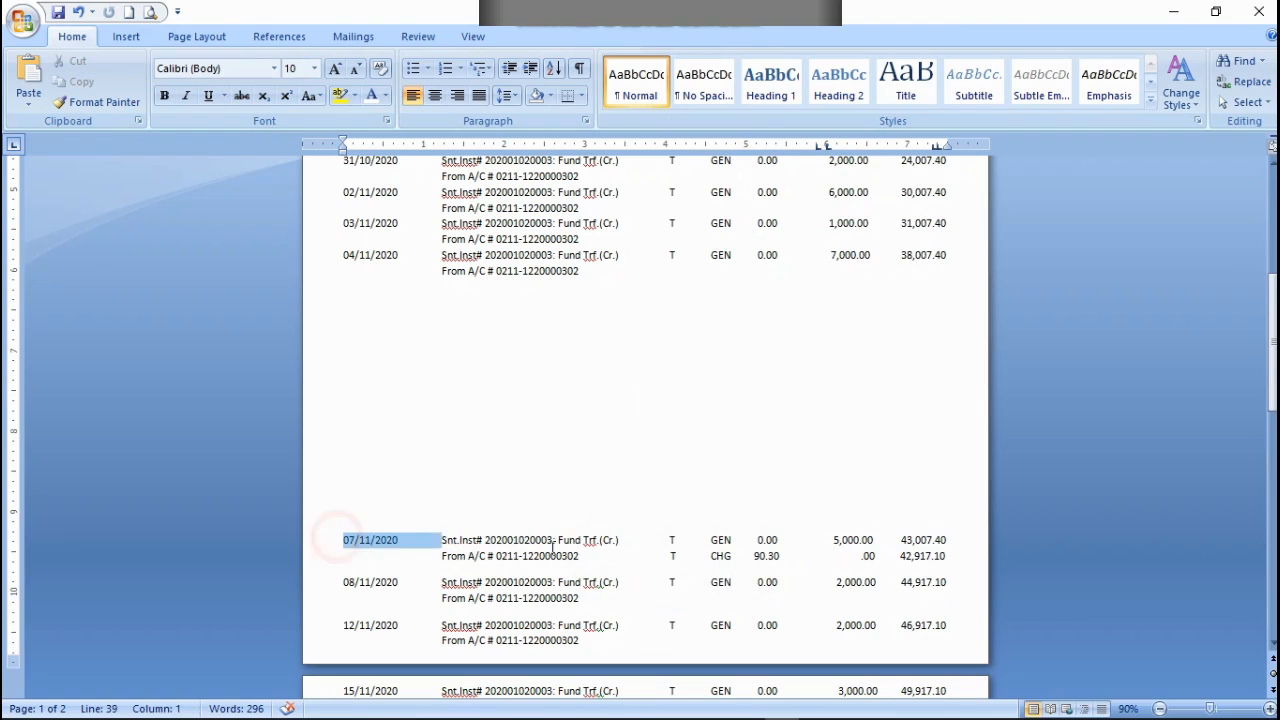
{"action": "left_click_drag", "start_coordinate": [553, 548], "coordinate": [991, 552]}
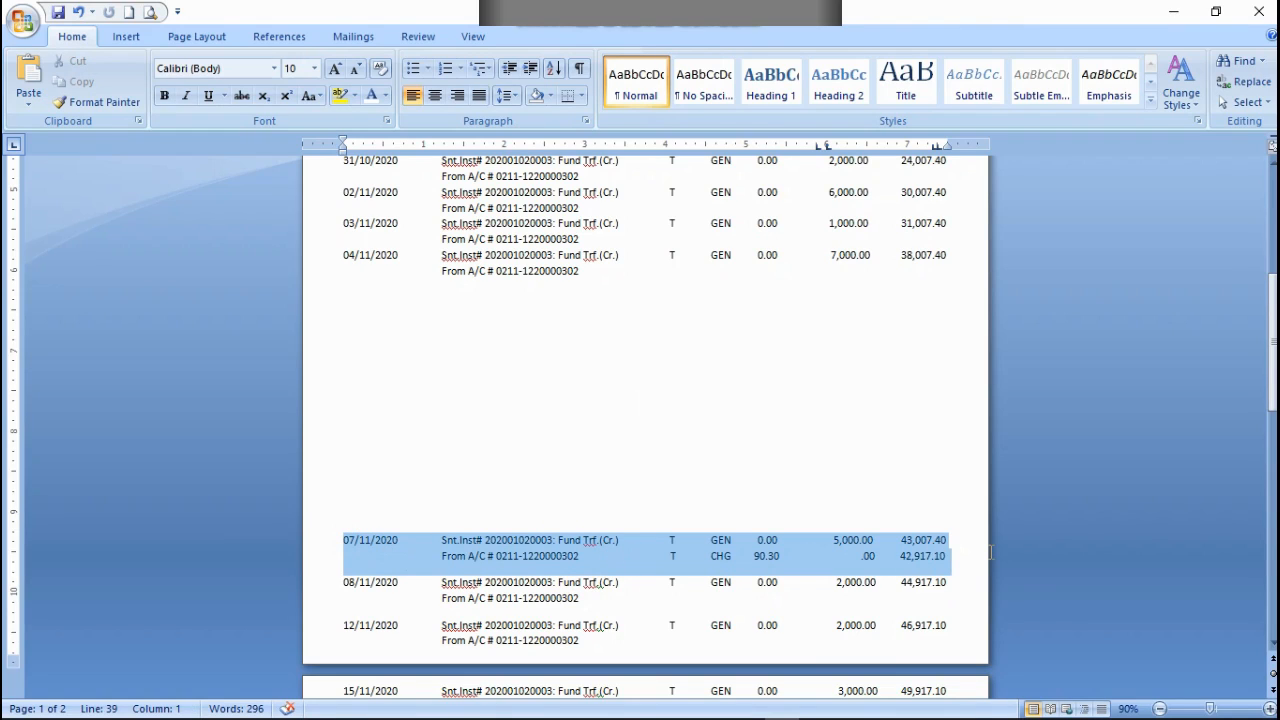
{"action": "right_click", "coordinate": [540, 560]}
{"action": "left_click", "coordinate": [580, 333]}
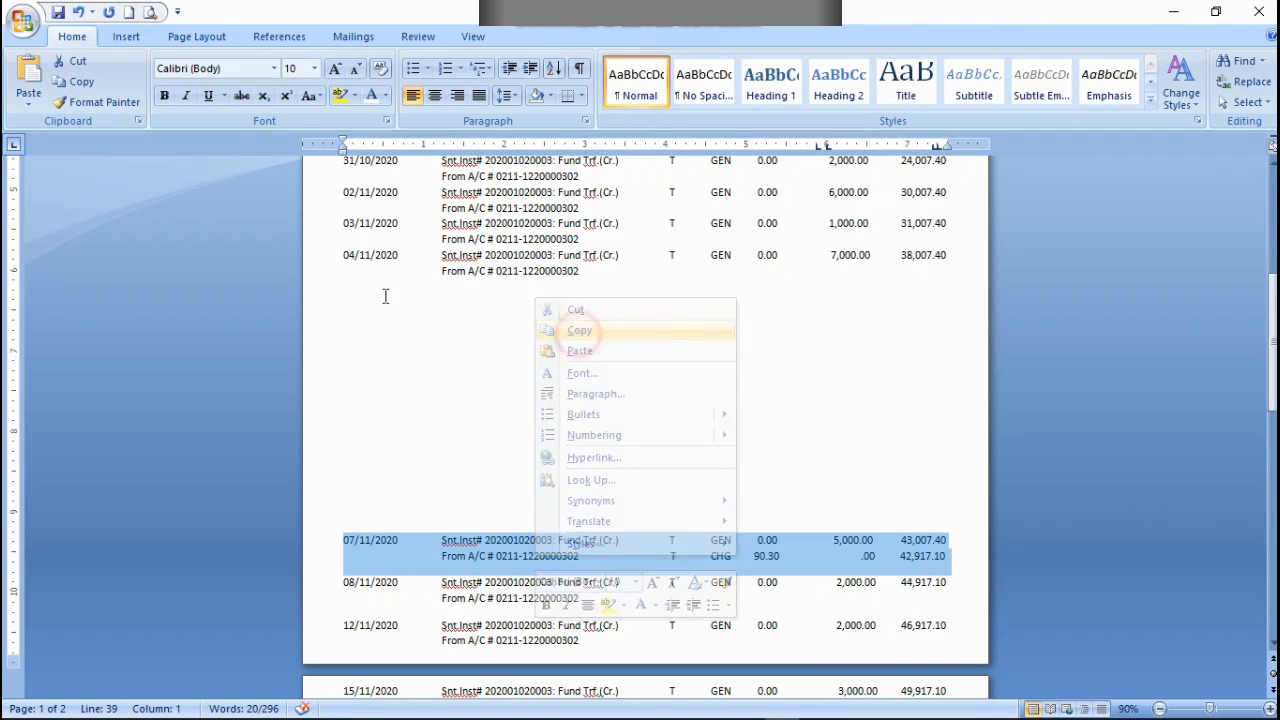
{"action": "left_click", "coordinate": [600, 273]}
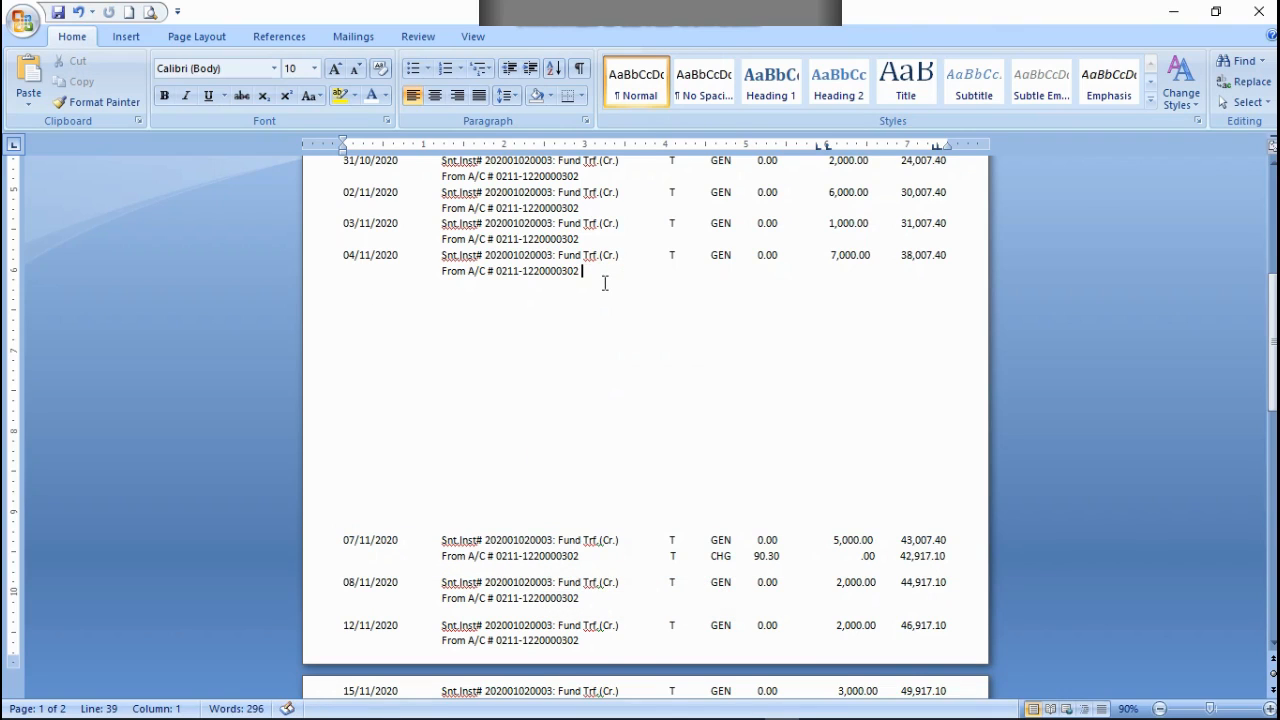
{"action": "key", "text": "ctrl+v"}
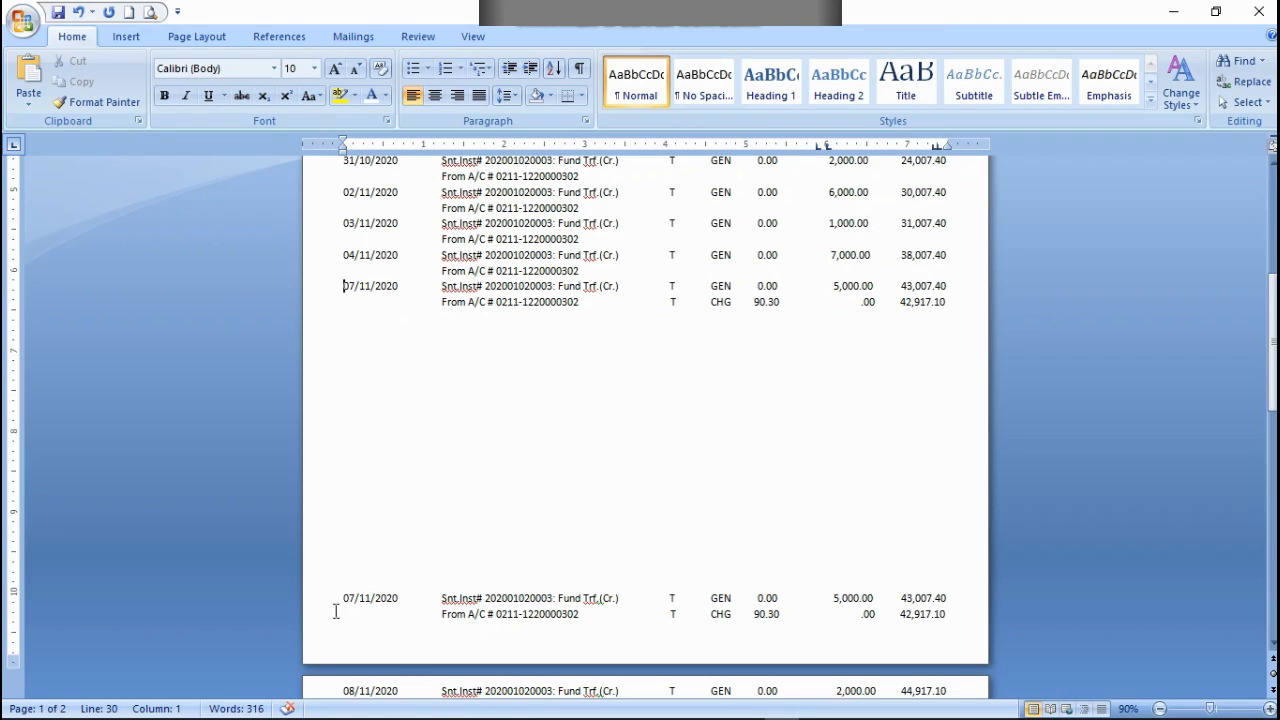
Step: Cut the original 07/11/2020 transaction and its CHG line, together with the blank line above them
{"action": "left_click_drag", "start_coordinate": [338, 590], "coordinate": [1000, 625]}
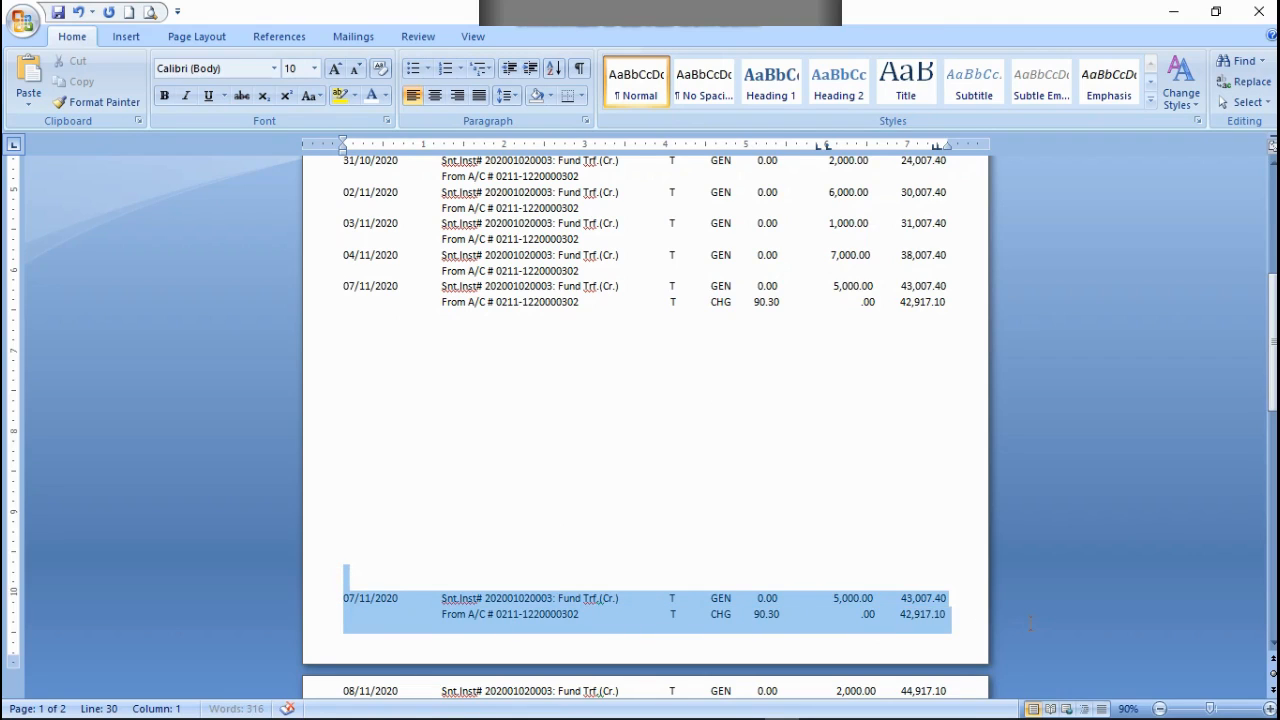
{"action": "right_click", "coordinate": [706, 600]}
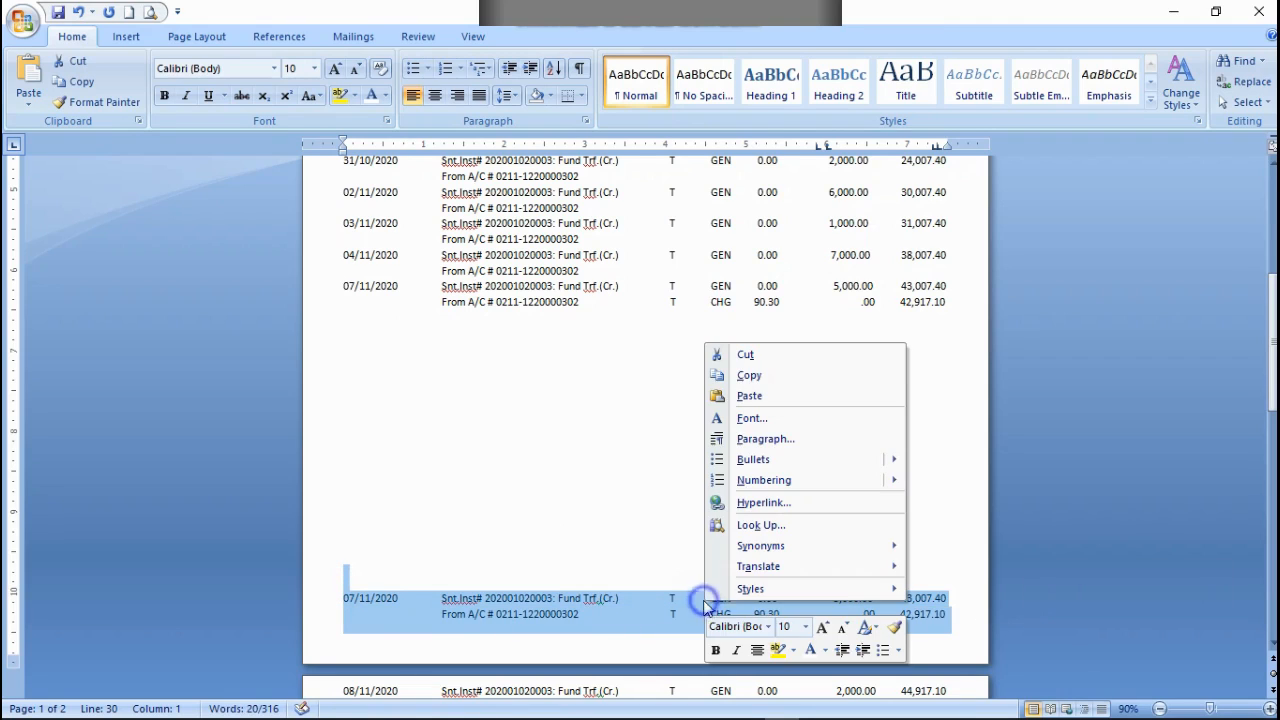
{"action": "left_click", "coordinate": [745, 357]}
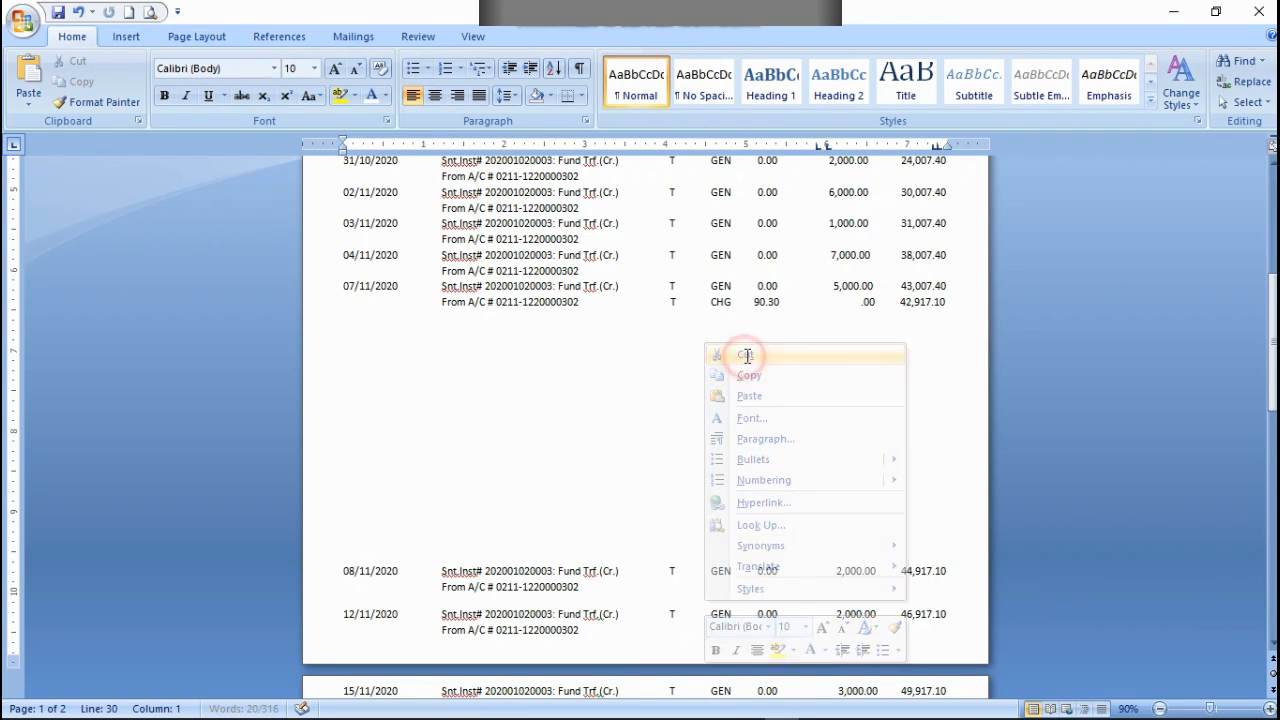
{"action": "scroll", "coordinate": [710, 410], "scroll_direction": "down", "scroll_amount": 5}
{"action": "scroll", "coordinate": [700, 420], "scroll_direction": "up", "scroll_amount": 2}
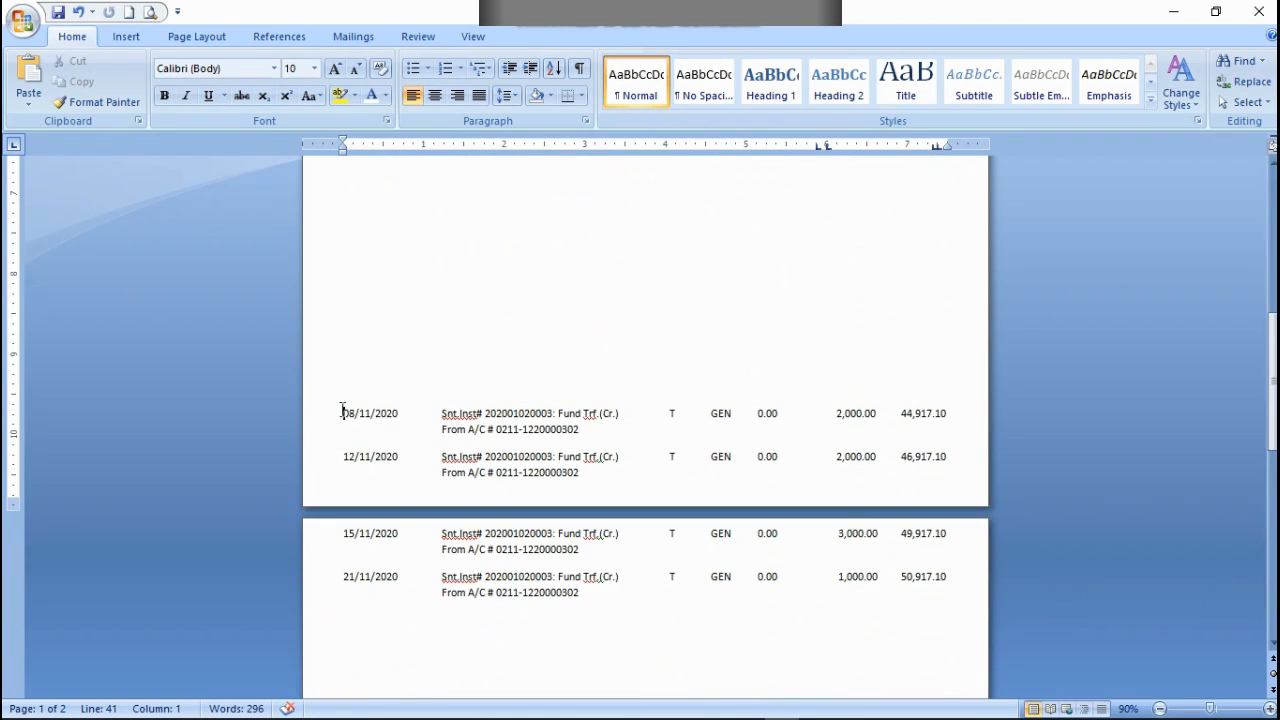
{"action": "left_click_drag", "start_coordinate": [342, 412], "coordinate": [574, 428]}
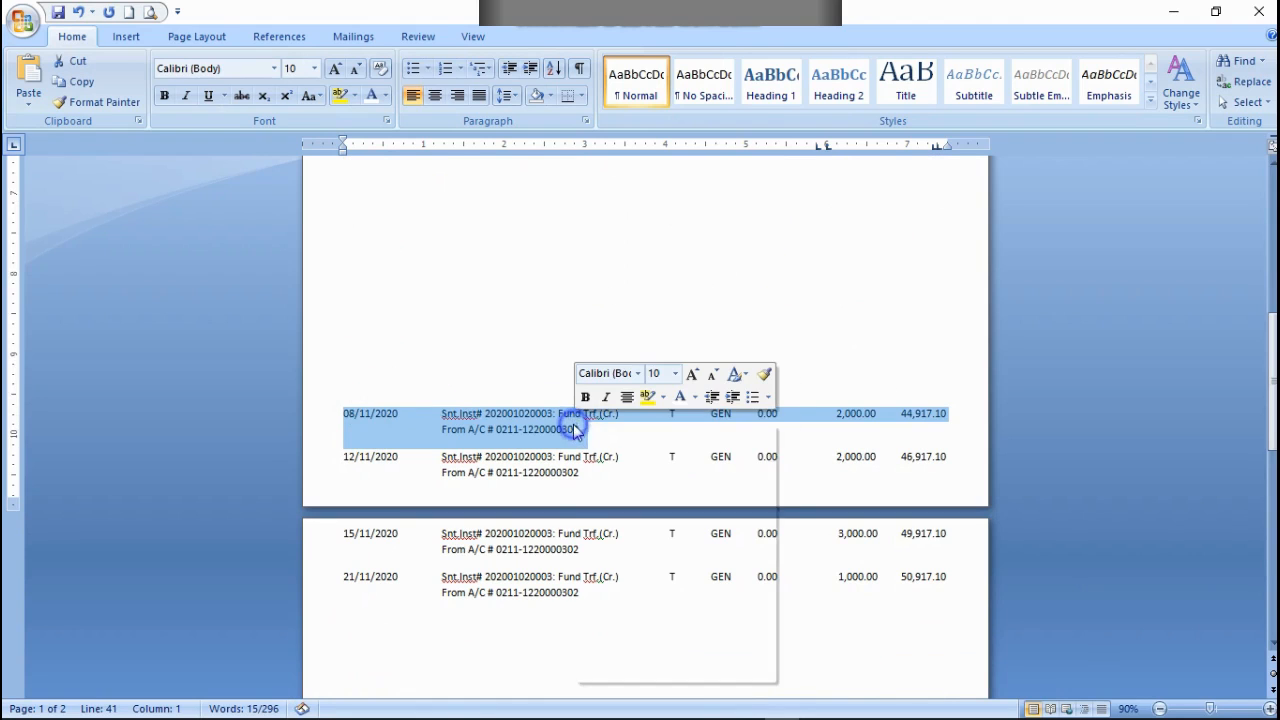
{"action": "right_click", "coordinate": [574, 428]}
{"action": "left_click", "coordinate": [608, 452]}
{"action": "scroll", "coordinate": [565, 426], "scroll_direction": "up", "scroll_amount": 3}
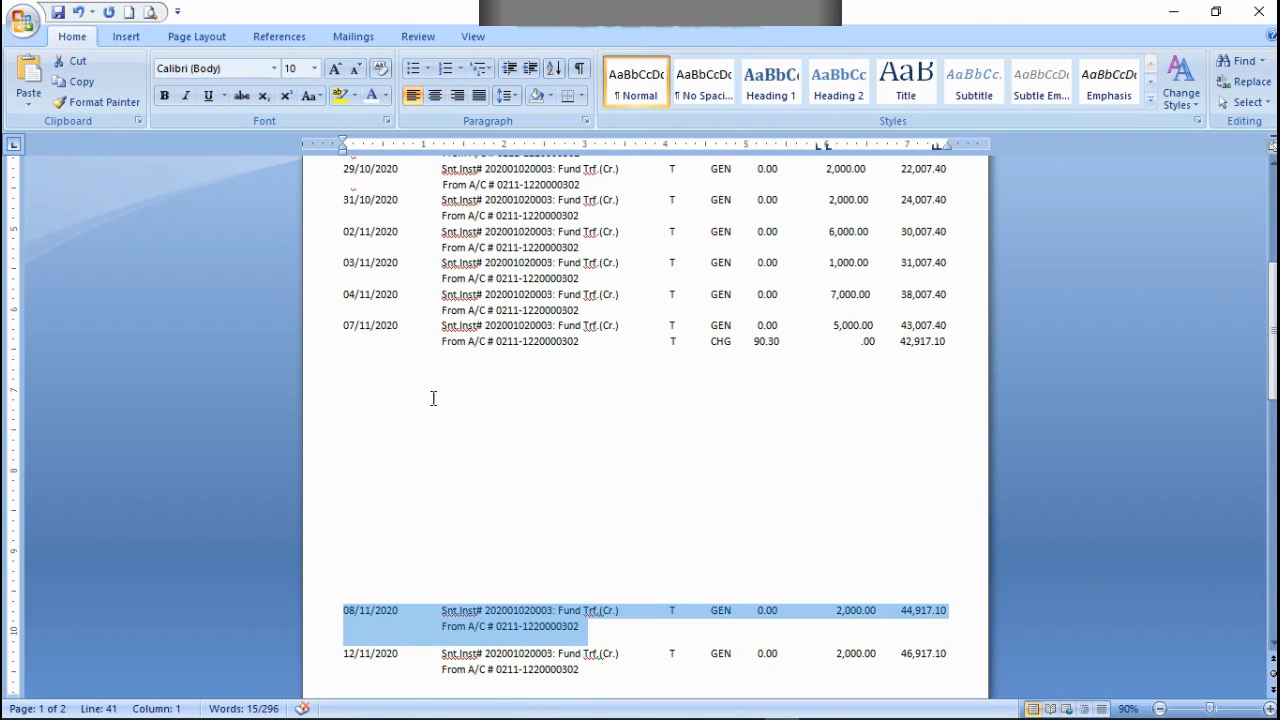
{"action": "left_click", "coordinate": [953, 346]}
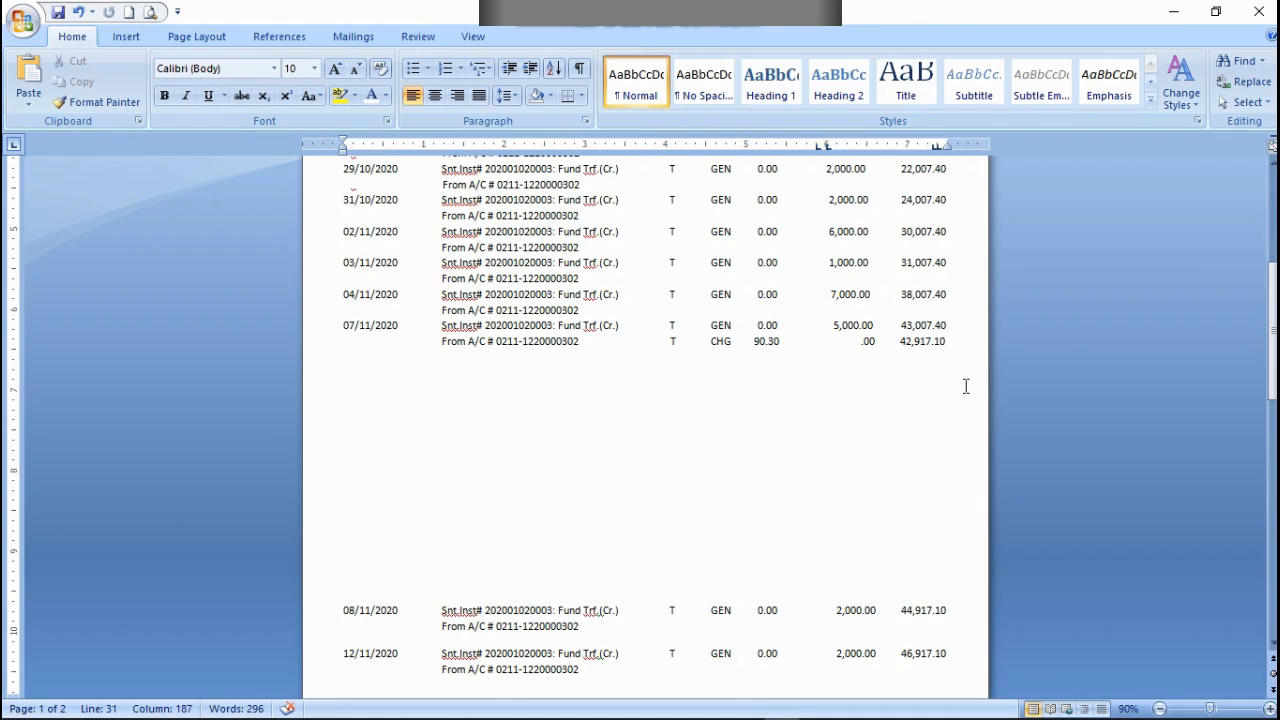
Step: Copy the two-line 08/11/2020 transaction, paste it directly below the 07/11/2020 CHG line and remove the trailing line break
{"action": "scroll", "coordinate": [443, 534], "scroll_direction": "down", "scroll_amount": 1}
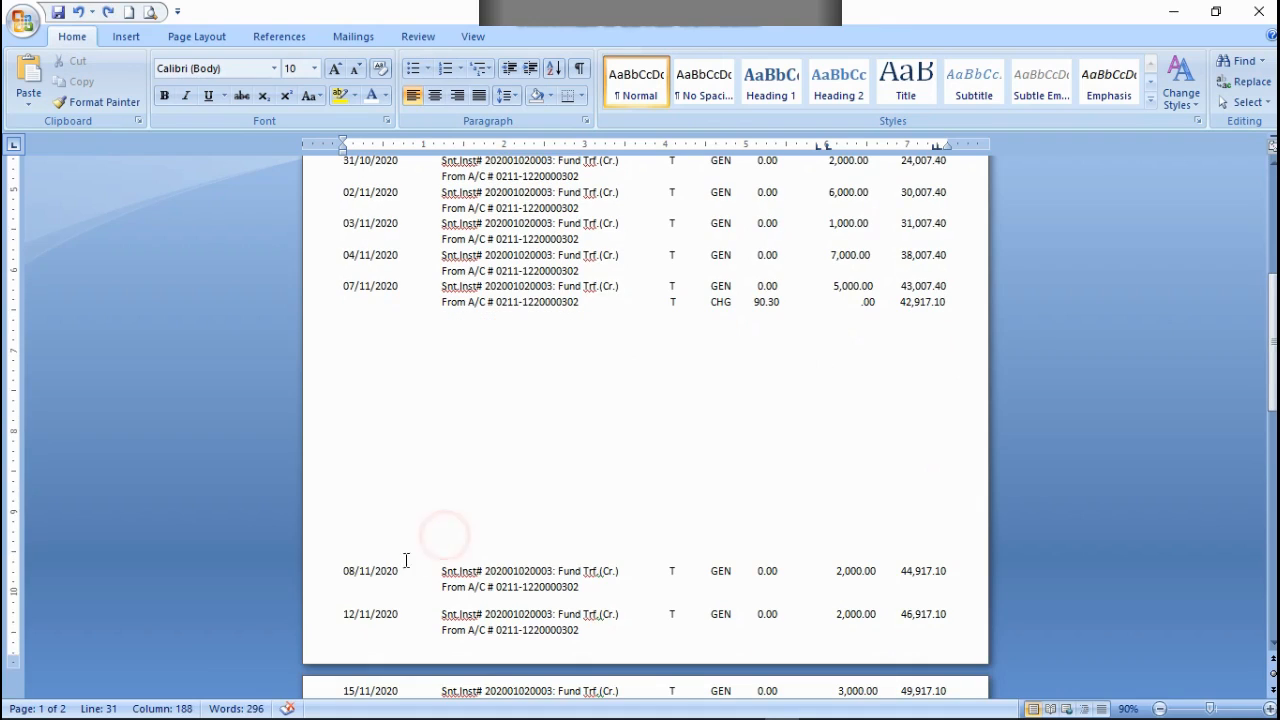
{"action": "left_click_drag", "start_coordinate": [343, 569], "coordinate": [580, 590]}
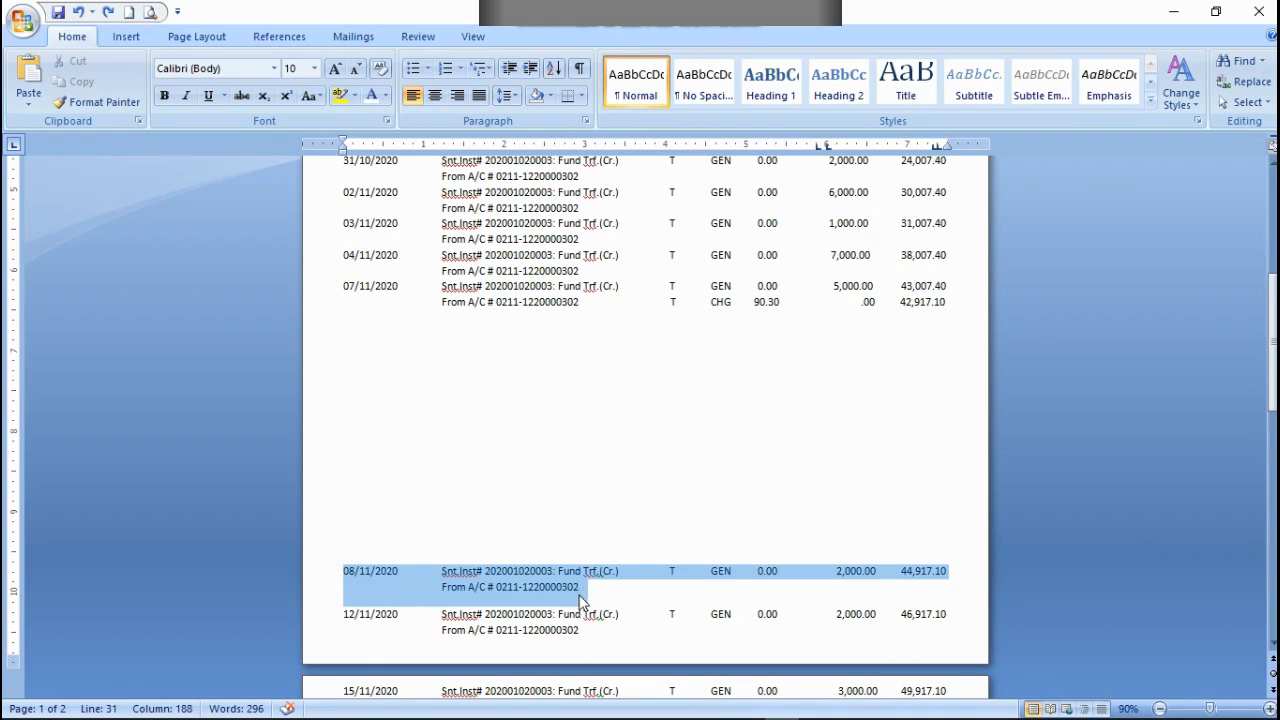
{"action": "right_click", "coordinate": [563, 588]}
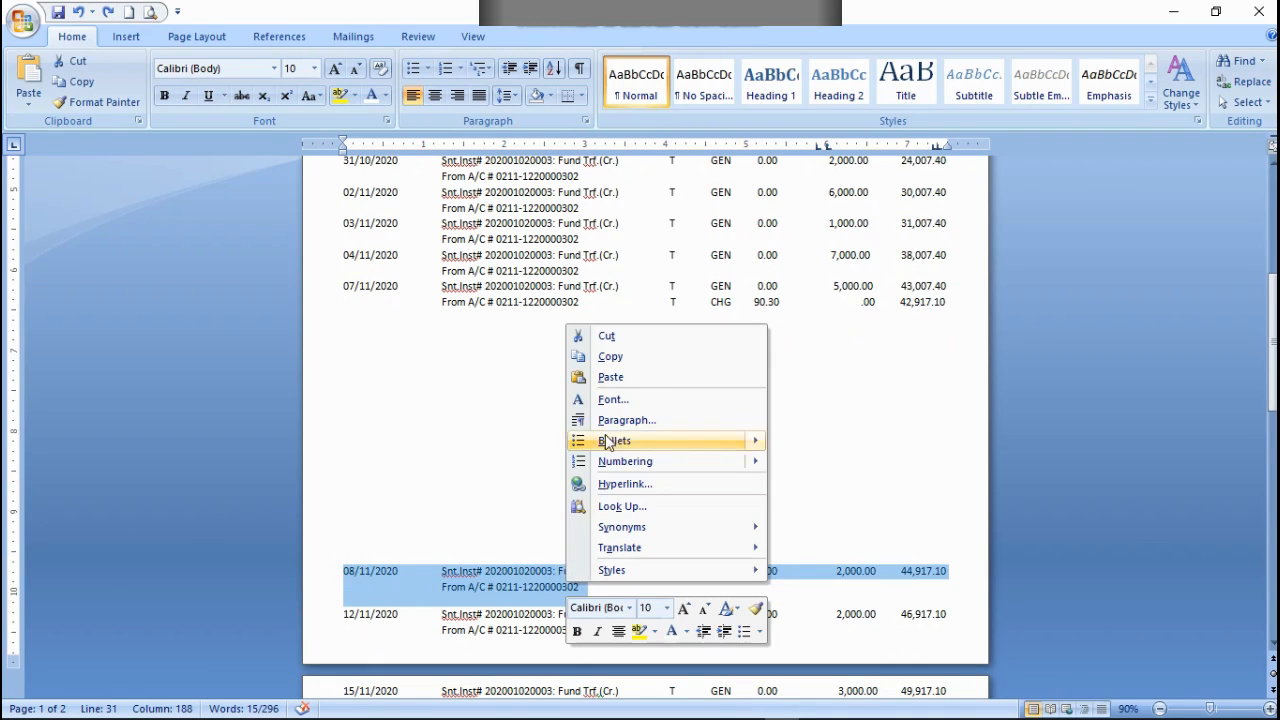
{"action": "left_click", "coordinate": [611, 357]}
{"action": "left_click", "coordinate": [946, 303]}
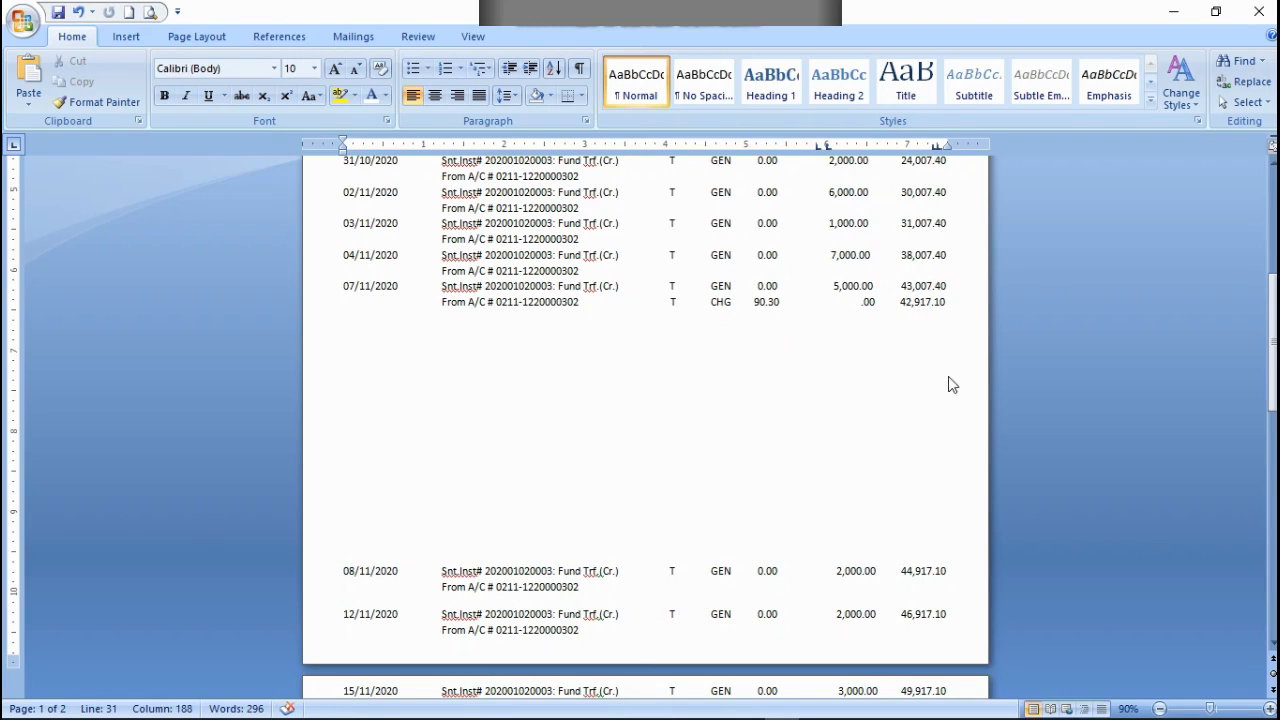
{"action": "key", "text": "ctrl+v"}
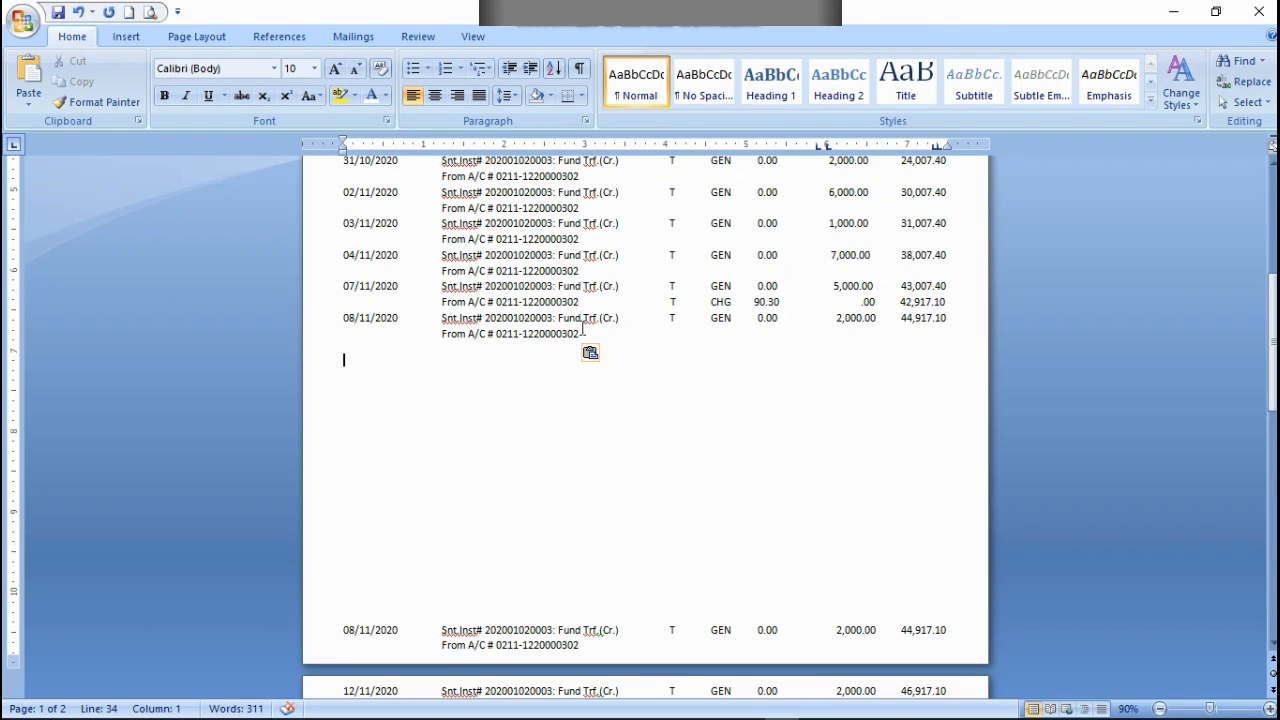
{"action": "key", "text": "BackSpace"}
Step: Cut the original two-line 08/11/2020 transaction below the blank gap, together with the blank line above it
{"action": "scroll", "coordinate": [419, 630], "scroll_direction": "down", "scroll_amount": 1}
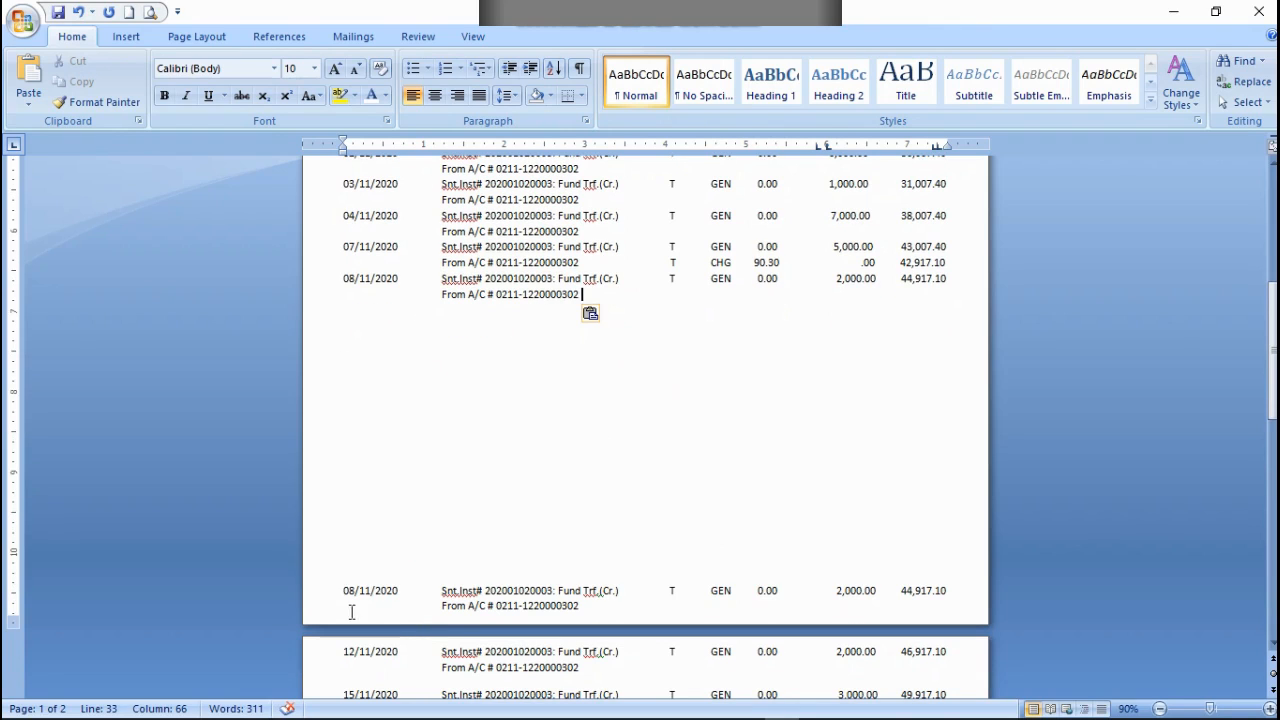
{"action": "left_click_drag", "start_coordinate": [337, 574], "coordinate": [660, 609]}
{"action": "right_click", "coordinate": [541, 607]}
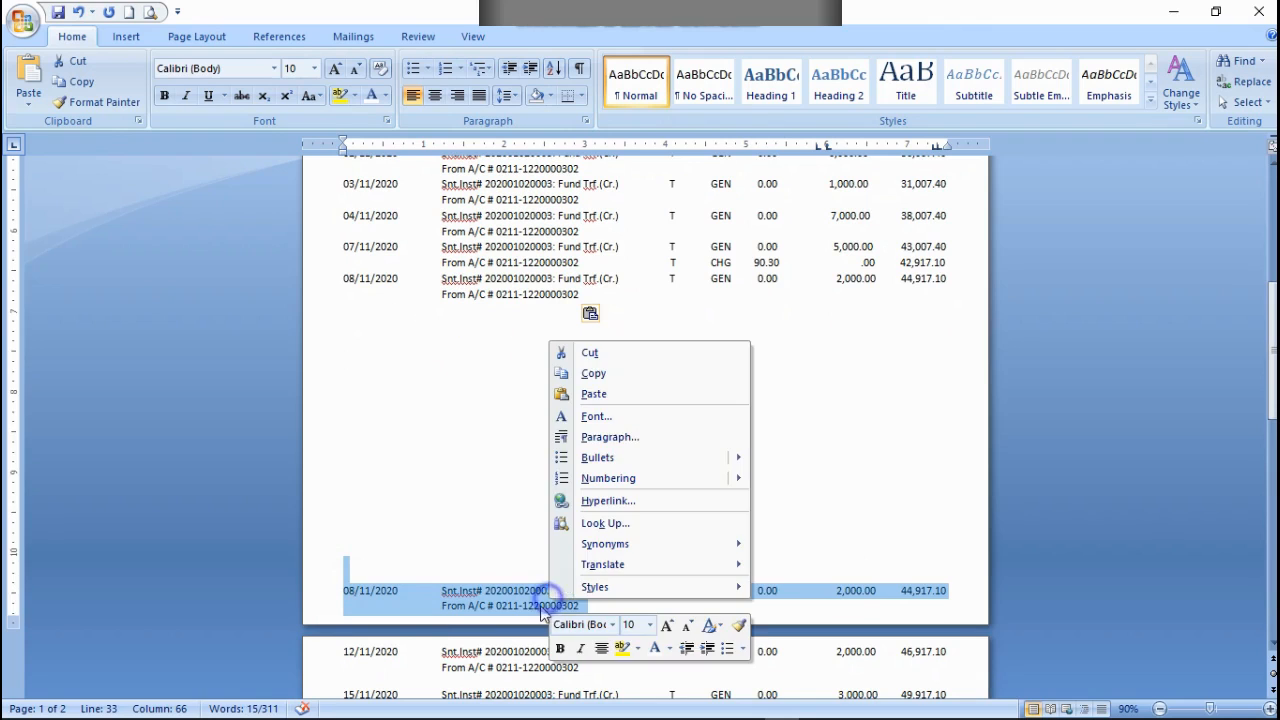
{"action": "left_click", "coordinate": [589, 352]}
Step: Copy the two-line 12/11/2020 transaction and paste it after the 08/11/2020 row's From A/C line, aligned directly below that row
{"action": "scroll", "coordinate": [443, 538], "scroll_direction": "down", "scroll_amount": 2}
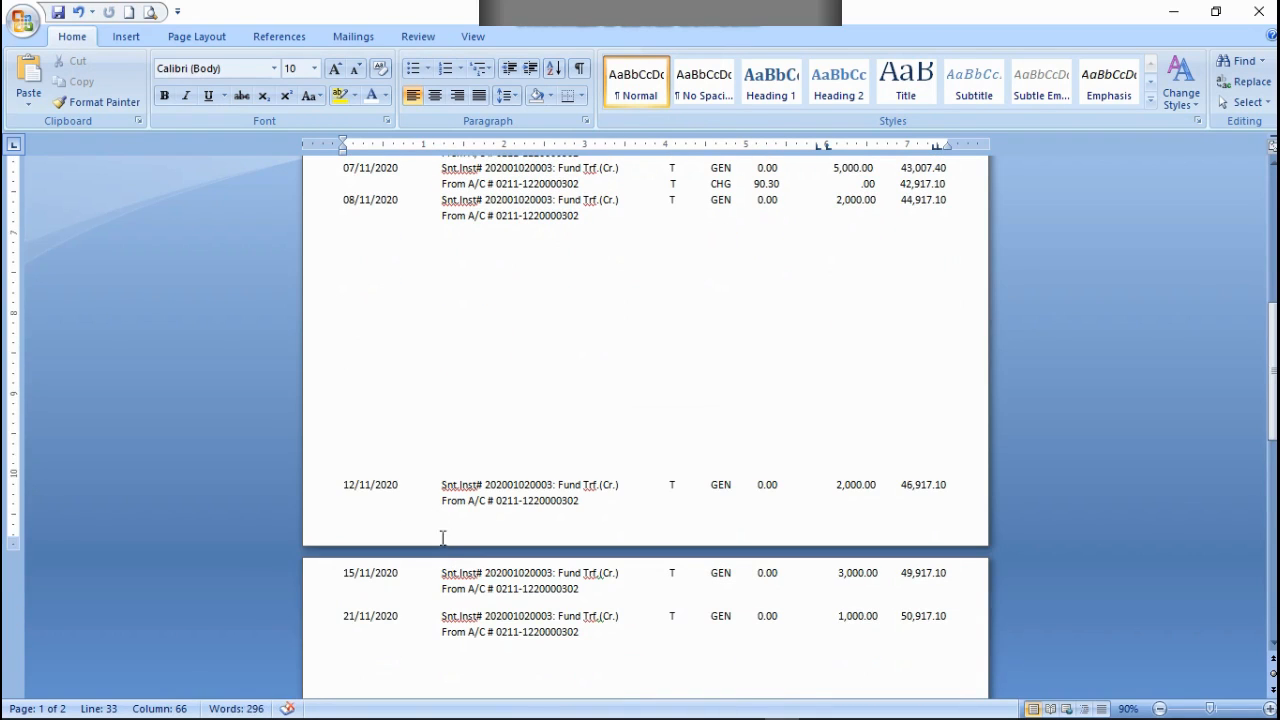
{"action": "left_click_drag", "start_coordinate": [337, 483], "coordinate": [651, 514]}
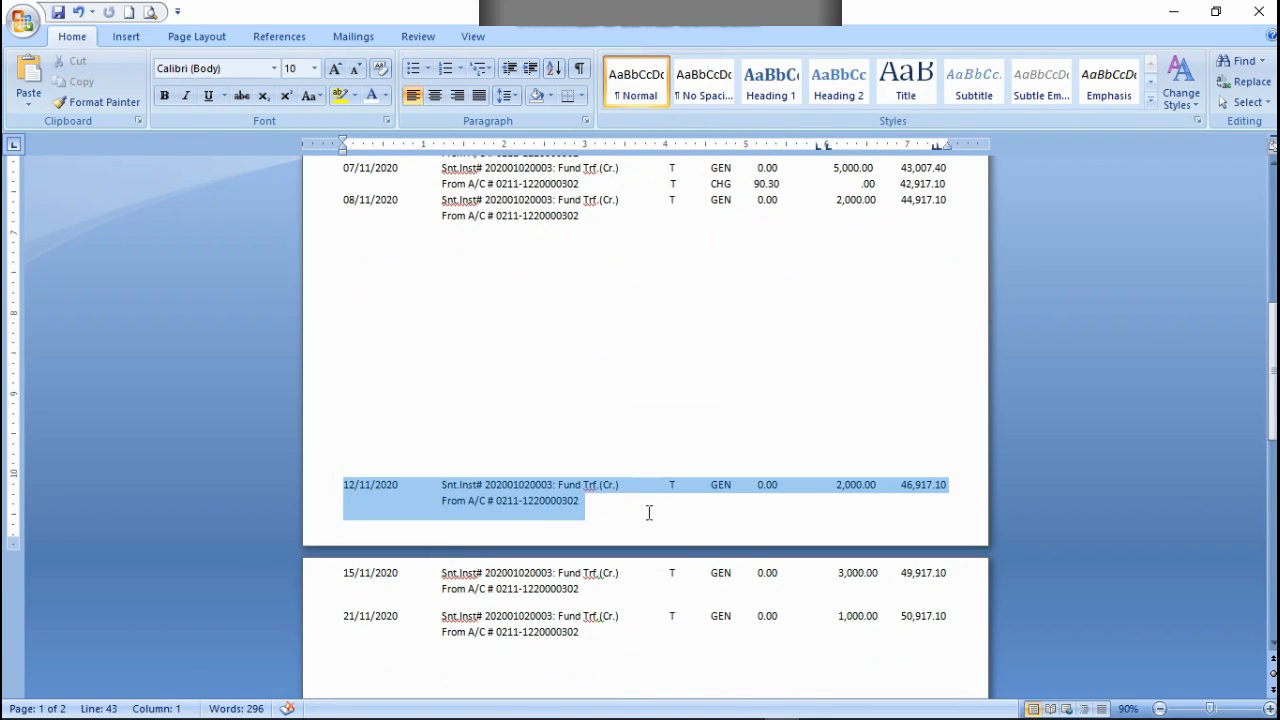
{"action": "right_click", "coordinate": [537, 506]}
{"action": "left_click", "coordinate": [581, 278]}
{"action": "left_click", "coordinate": [585, 217]}
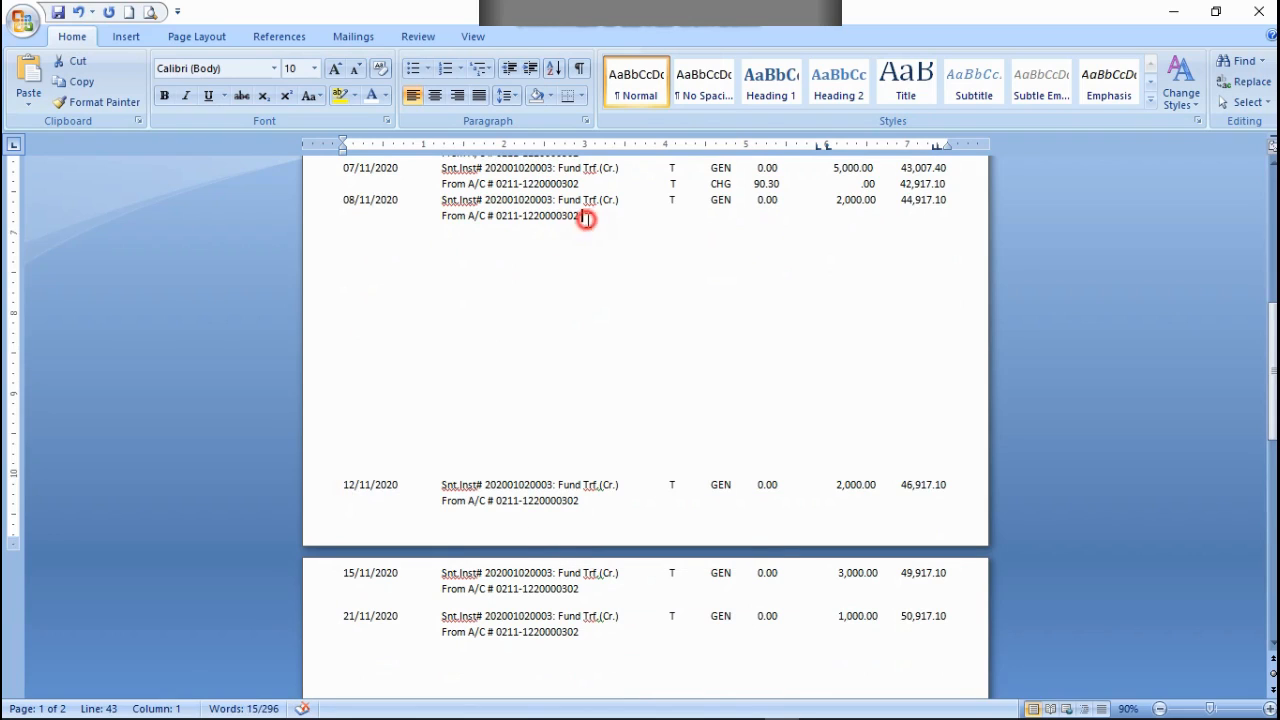
{"action": "key", "text": "ctrl+v"}
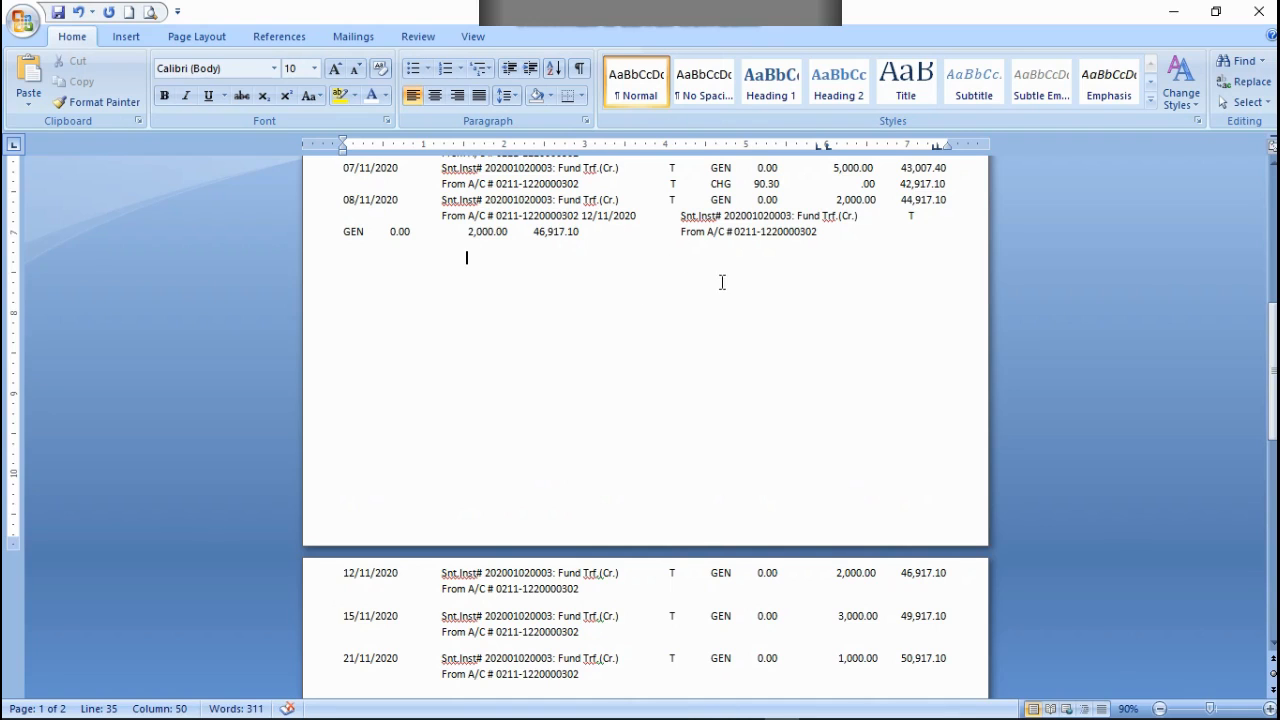
{"action": "scroll", "coordinate": [664, 313], "scroll_direction": "up", "scroll_amount": 3}
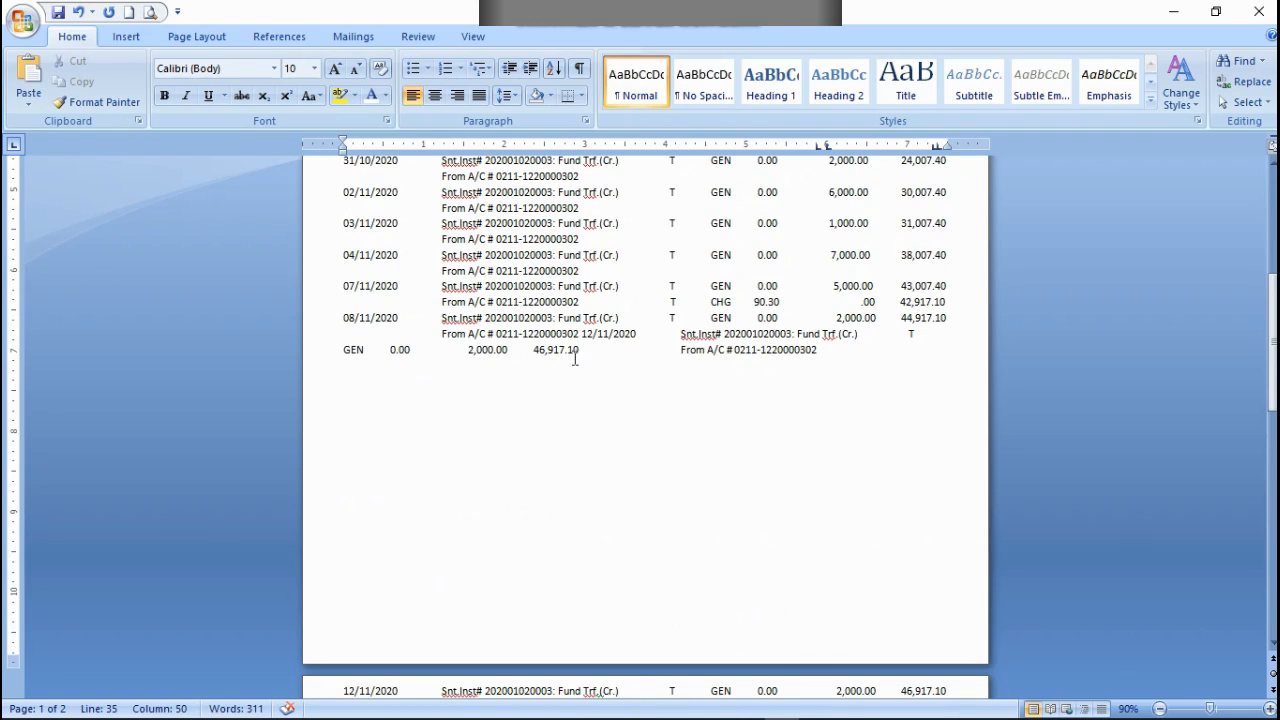
{"action": "left_click", "coordinate": [580, 330]}
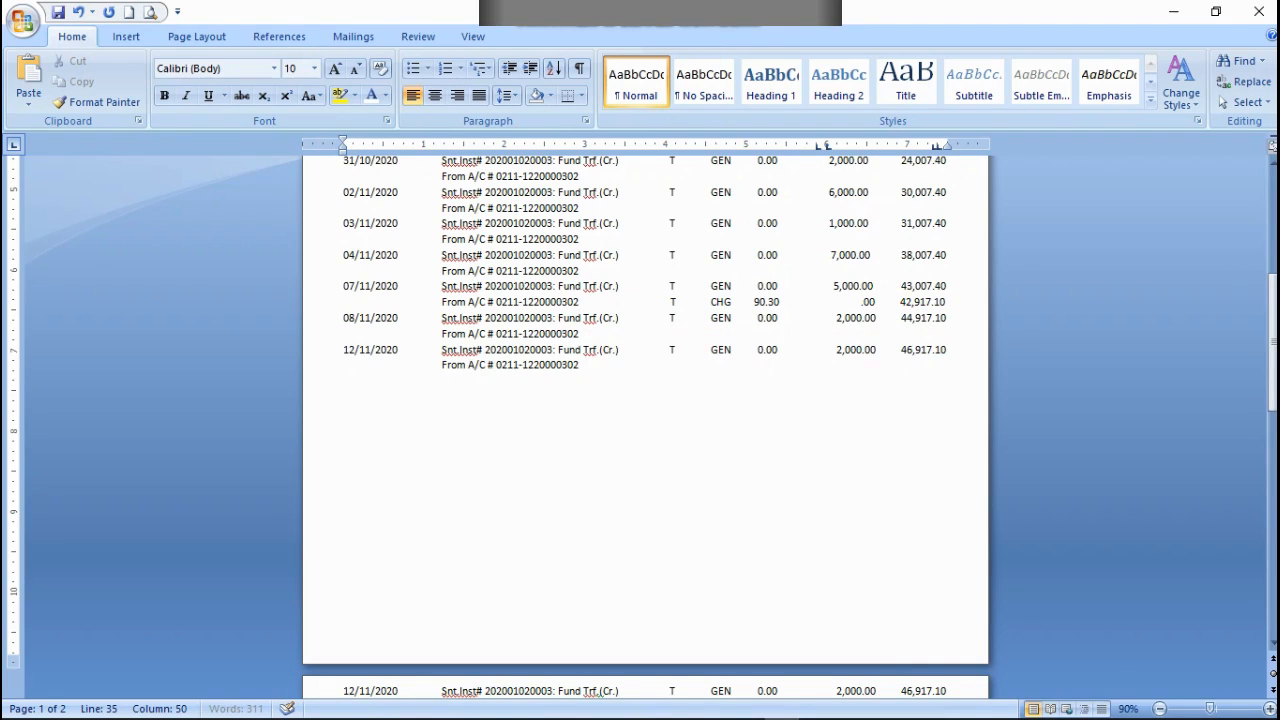
Step: Cut the original two-line 12/11/2020 transaction from the start of page 2
{"action": "scroll", "coordinate": [531, 411], "scroll_direction": "down", "scroll_amount": 5}
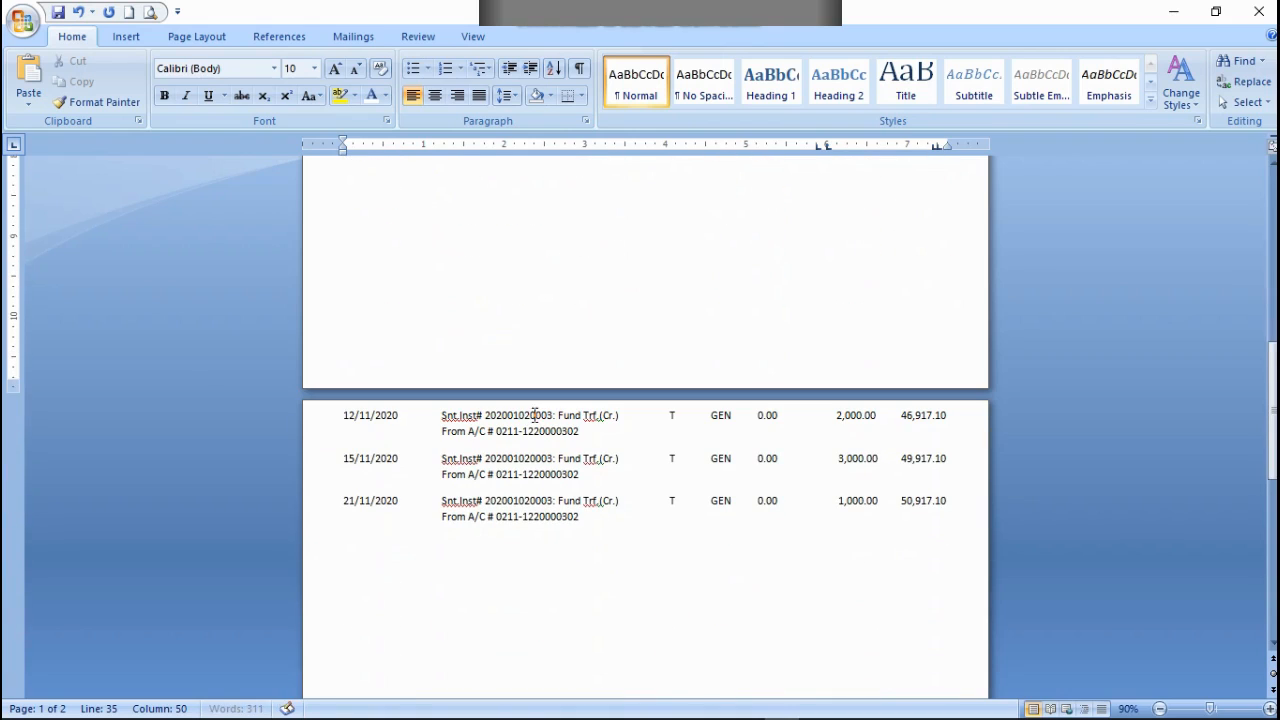
{"action": "left_click", "coordinate": [340, 413]}
{"action": "left_click_drag", "start_coordinate": [456, 424], "coordinate": [637, 434]}
{"action": "right_click", "coordinate": [546, 435]}
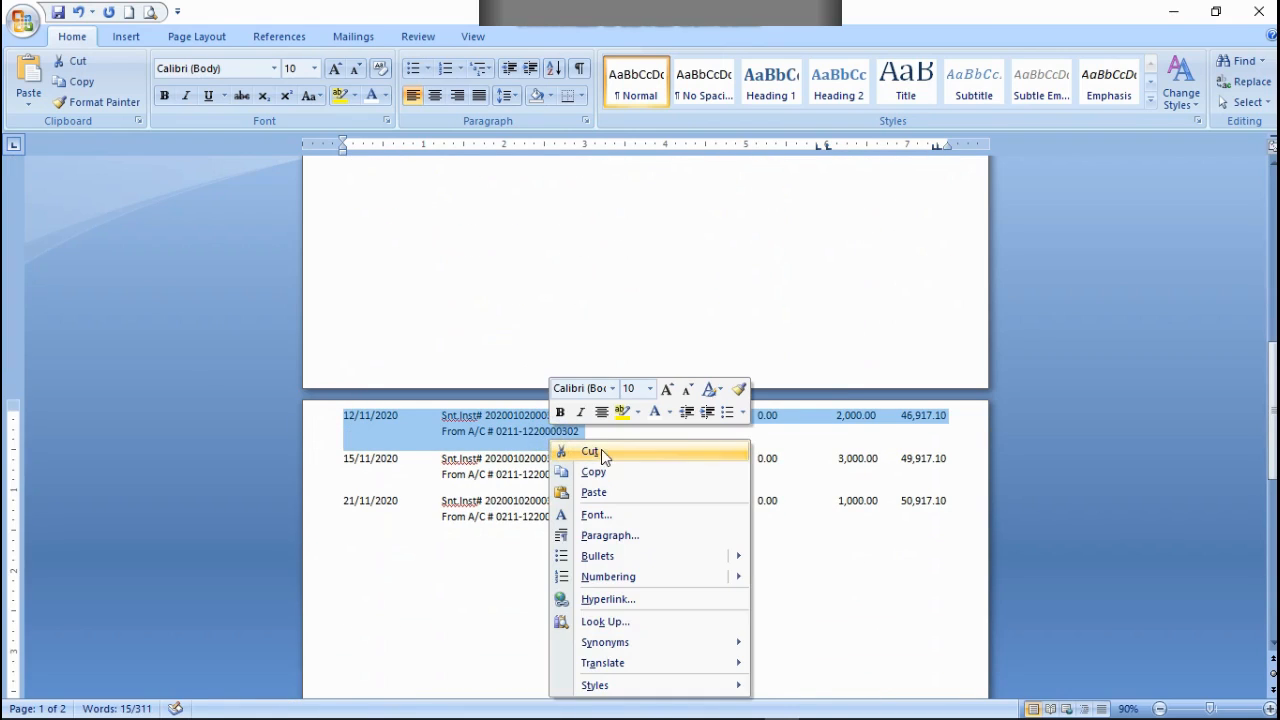
{"action": "left_click", "coordinate": [601, 449]}
Step: Copy the two-line 15/11/2020 transaction and paste it after the 12/11/2020 row's From A/C line, aligned directly below that row
{"action": "left_click_drag", "start_coordinate": [340, 413], "coordinate": [694, 434]}
{"action": "right_click", "coordinate": [570, 420]}
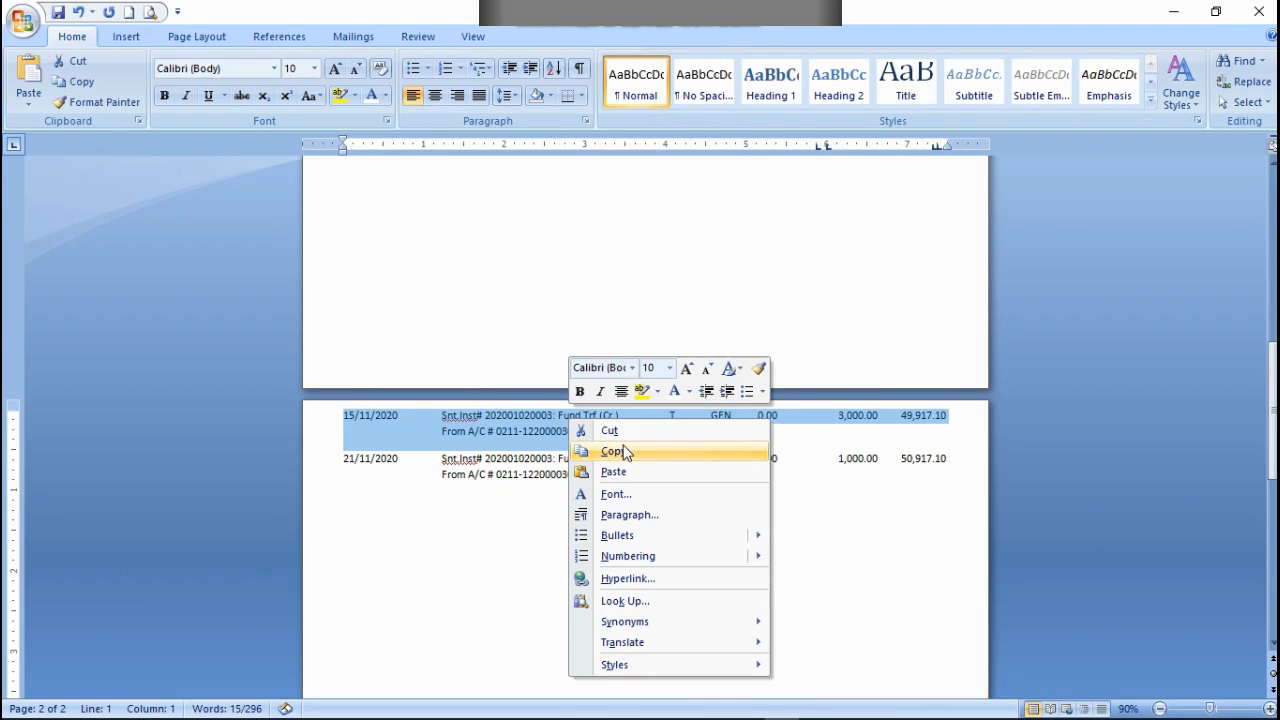
{"action": "left_click", "coordinate": [613, 451]}
{"action": "scroll", "coordinate": [588, 310], "scroll_direction": "up", "scroll_amount": 5}
{"action": "left_click", "coordinate": [598, 325]}
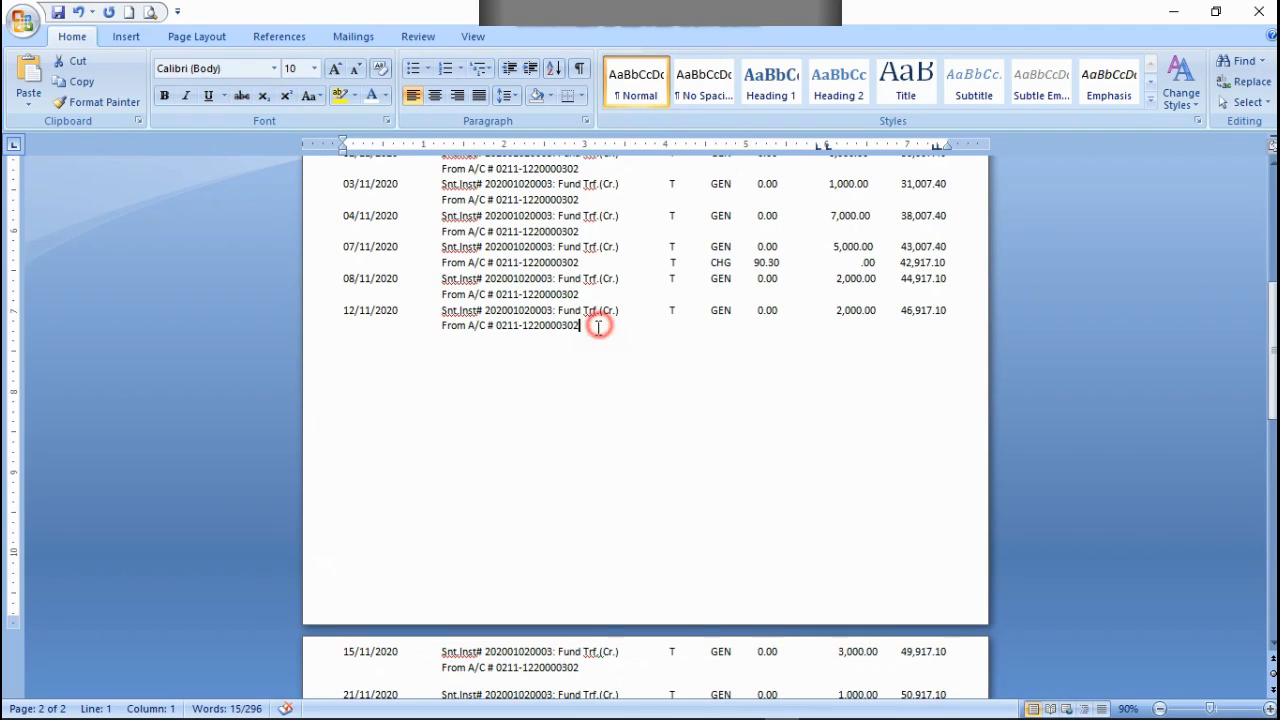
{"action": "key", "text": "ctrl+v"}
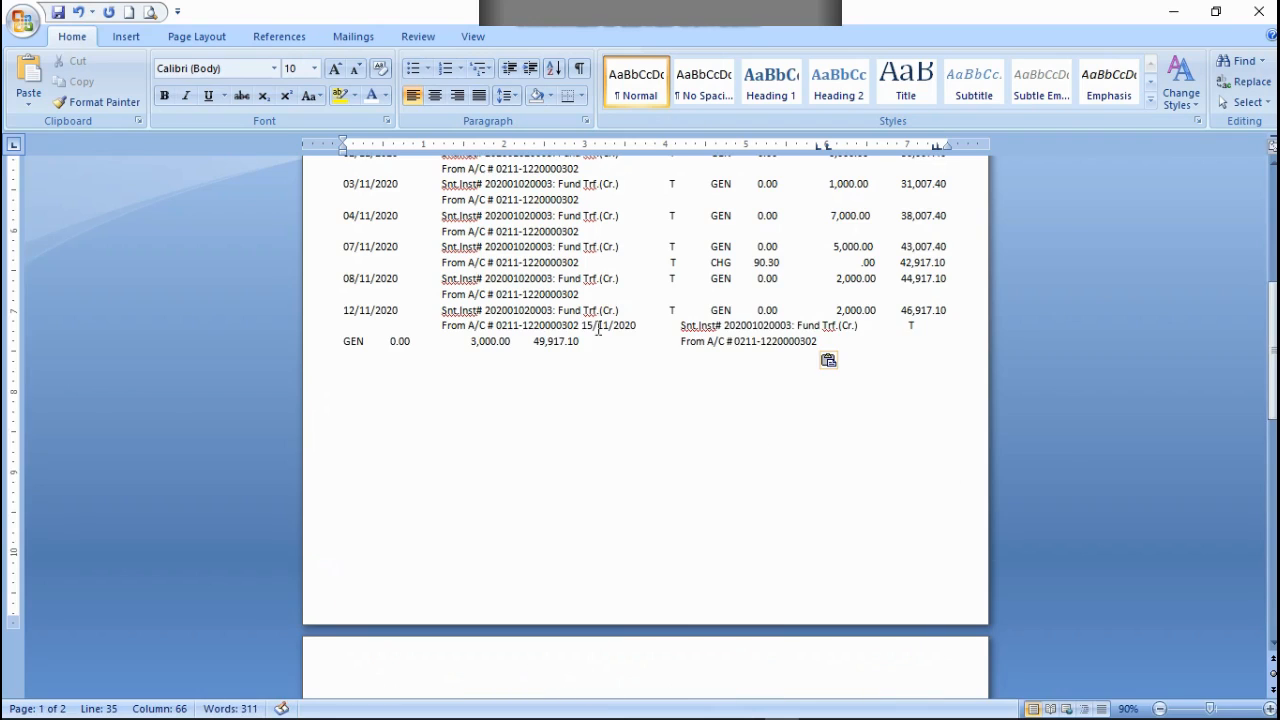
{"action": "left_click", "coordinate": [578, 318]}
{"action": "left_click", "coordinate": [583, 324]}
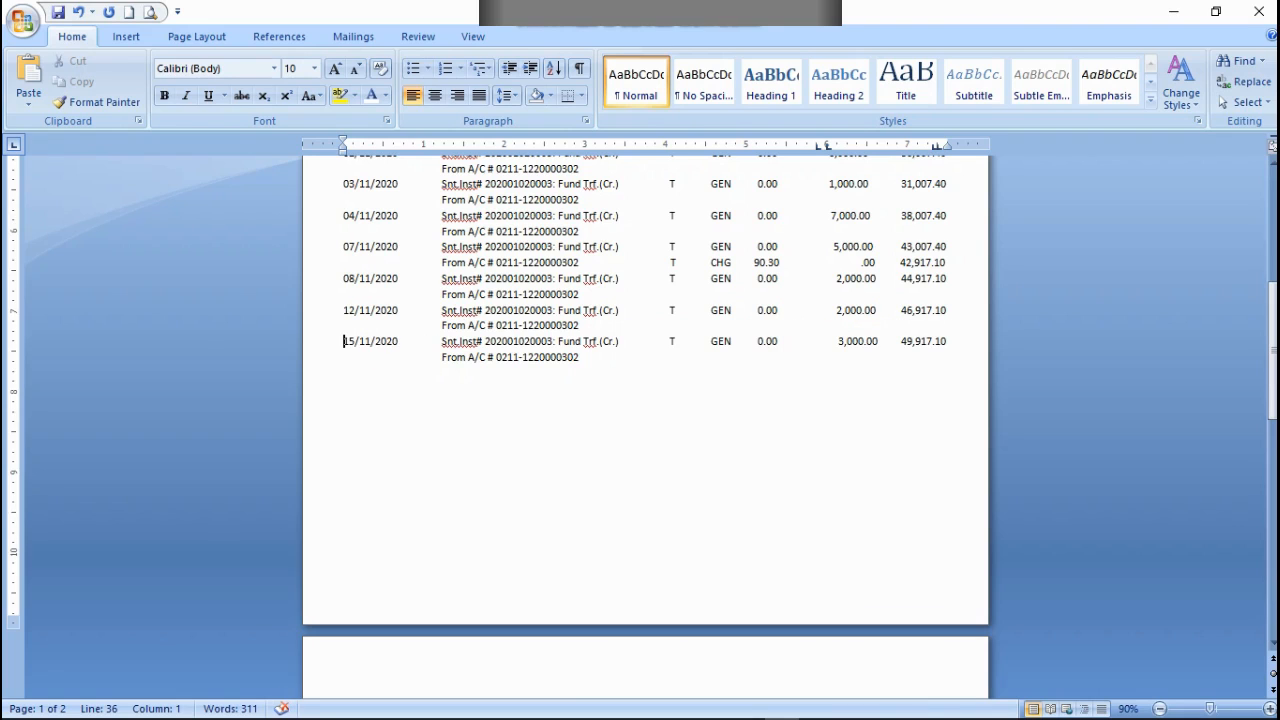
Step: Cut the original 15/11/2020 transaction on page 2, together with the blank line above it
{"action": "scroll", "coordinate": [384, 462], "scroll_direction": "down", "scroll_amount": 5}
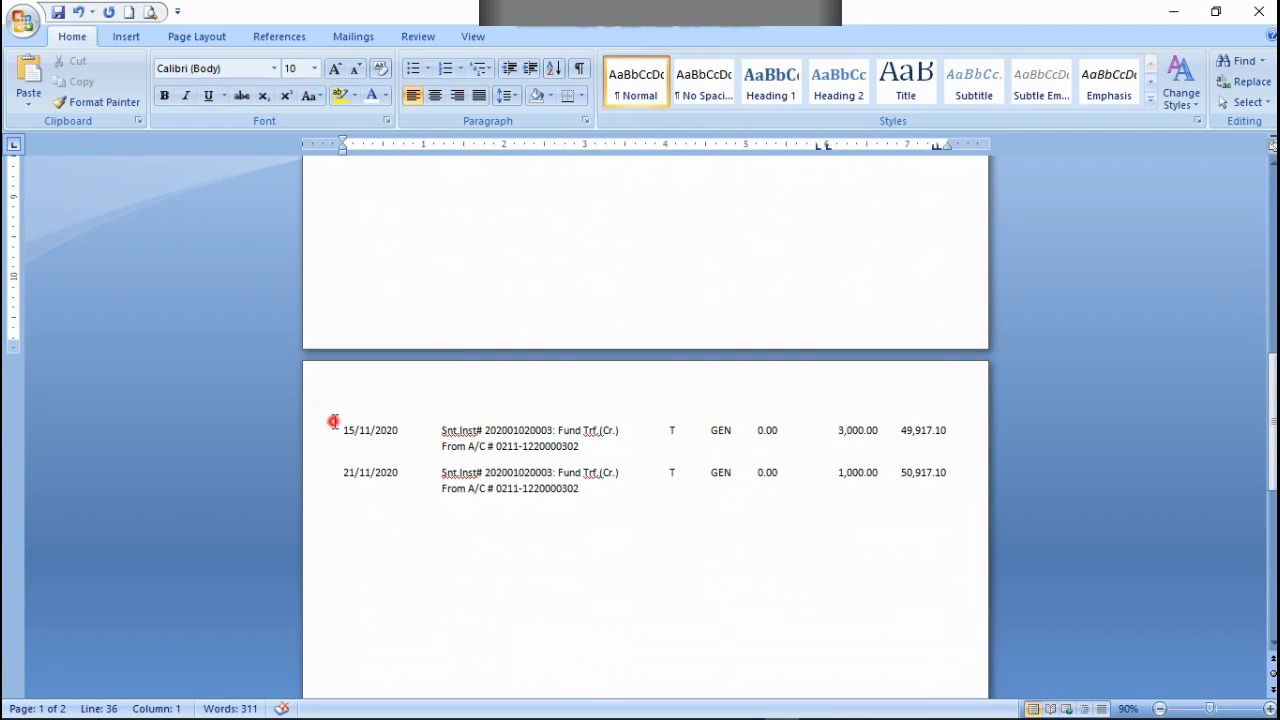
{"action": "left_click_drag", "start_coordinate": [334, 421], "coordinate": [614, 451]}
{"action": "right_click", "coordinate": [566, 440]}
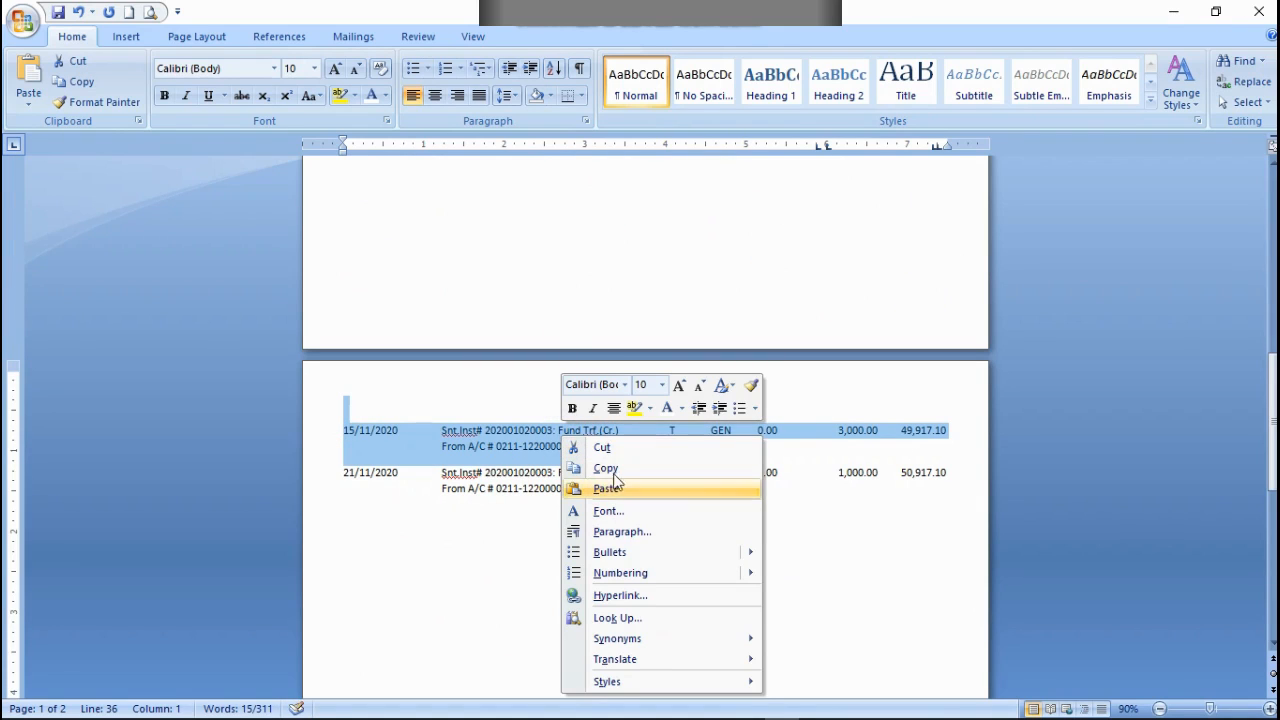
{"action": "left_click", "coordinate": [603, 448]}
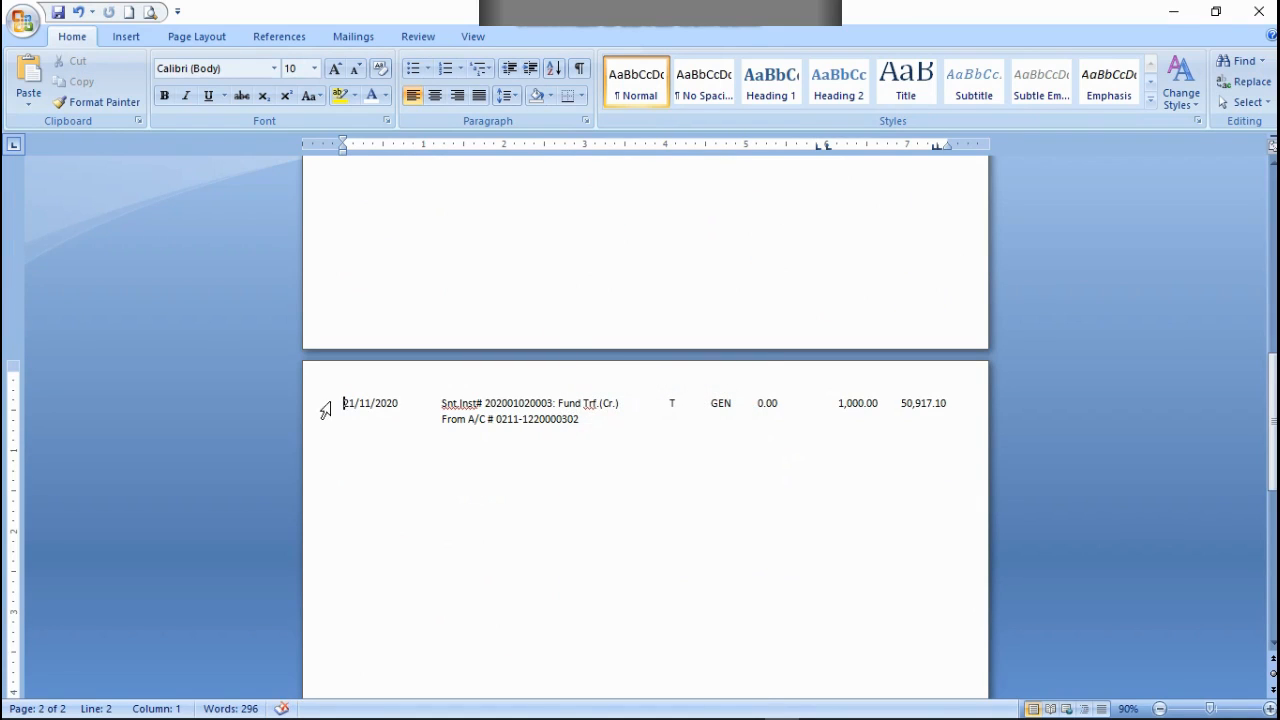
Step: Try to paste a copy of the 21/11/2020 transaction with its leading blank line below the 15/11/2020 row, and undo the paste
{"action": "left_click_drag", "start_coordinate": [340, 397], "coordinate": [797, 429]}
{"action": "right_click", "coordinate": [555, 410]}
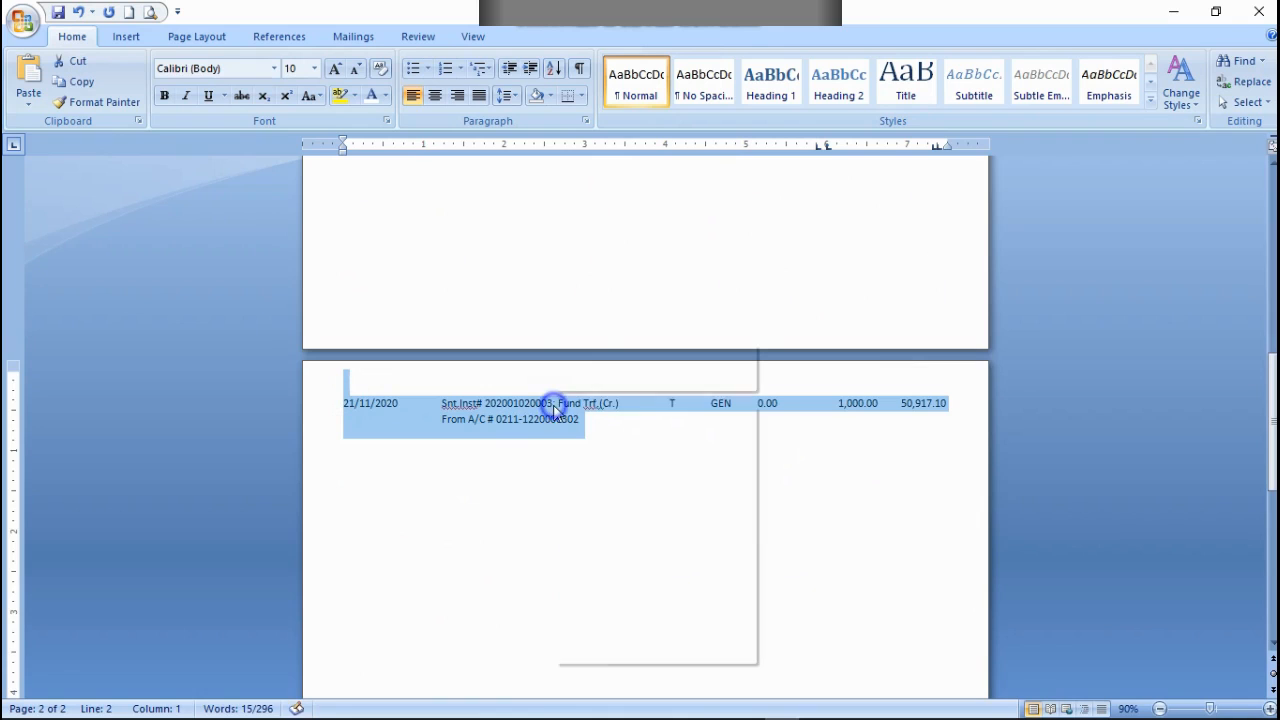
{"action": "left_click", "coordinate": [597, 437]}
{"action": "scroll", "coordinate": [547, 341], "scroll_direction": "up", "scroll_amount": 2}
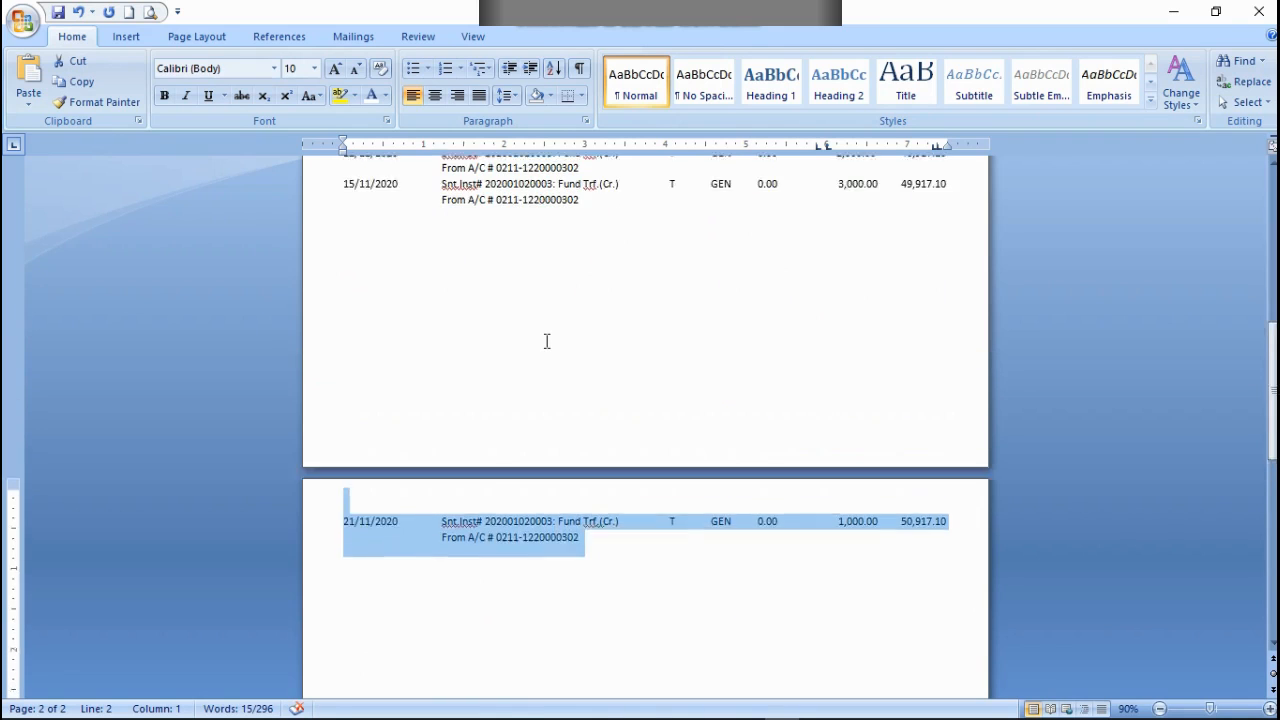
{"action": "scroll", "coordinate": [547, 341], "scroll_direction": "up", "scroll_amount": 4}
{"action": "left_click", "coordinate": [580, 437]}
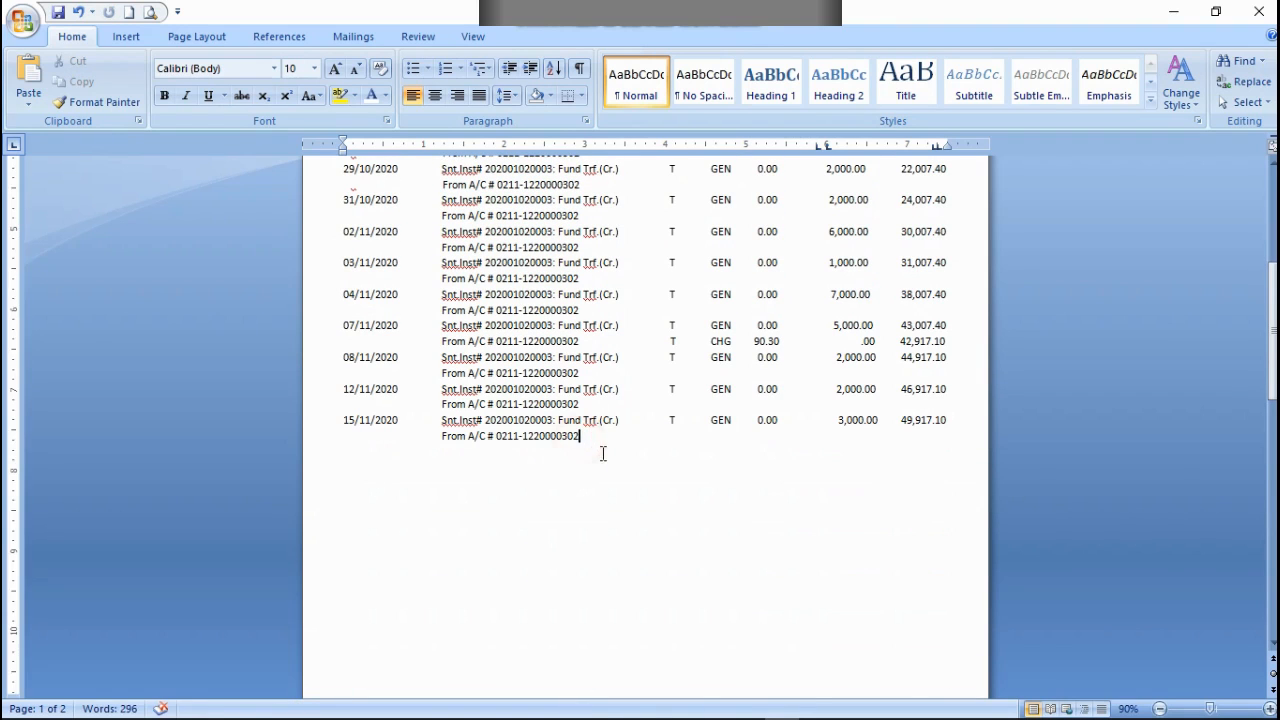
{"action": "key", "text": "Return"}
{"action": "key", "text": "ctrl+v"}
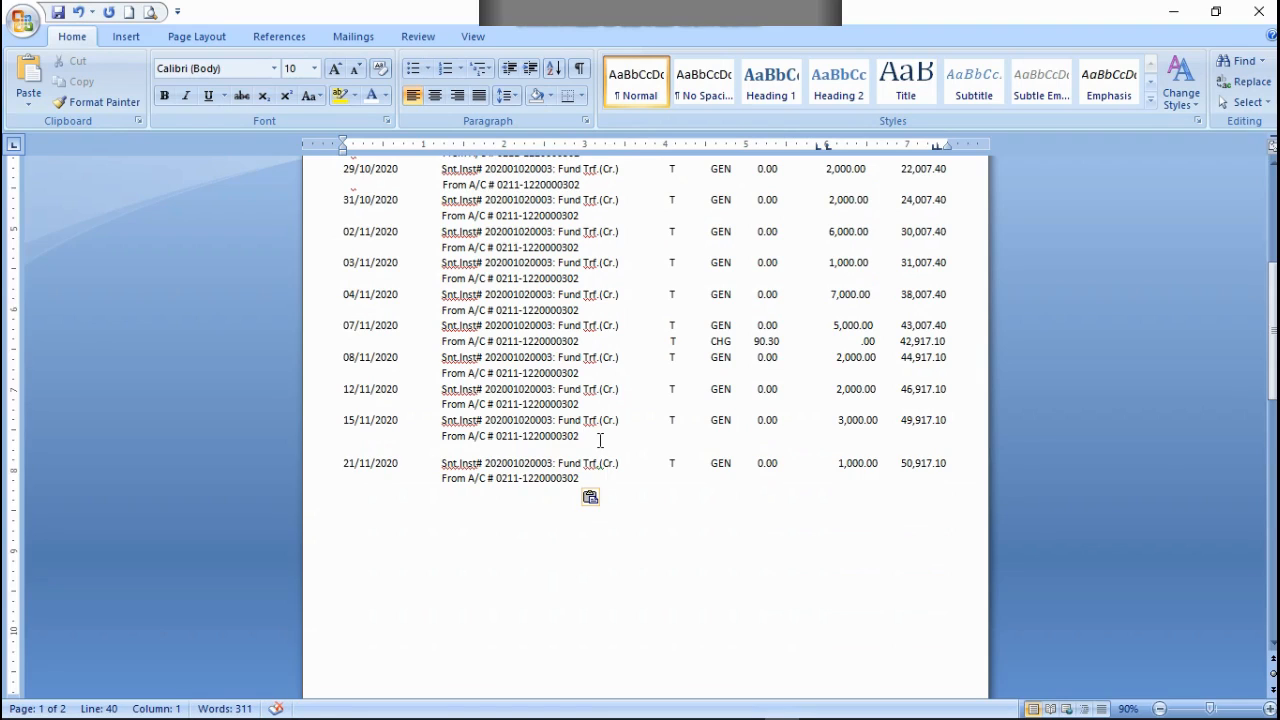
{"action": "key", "text": "BackSpace"}
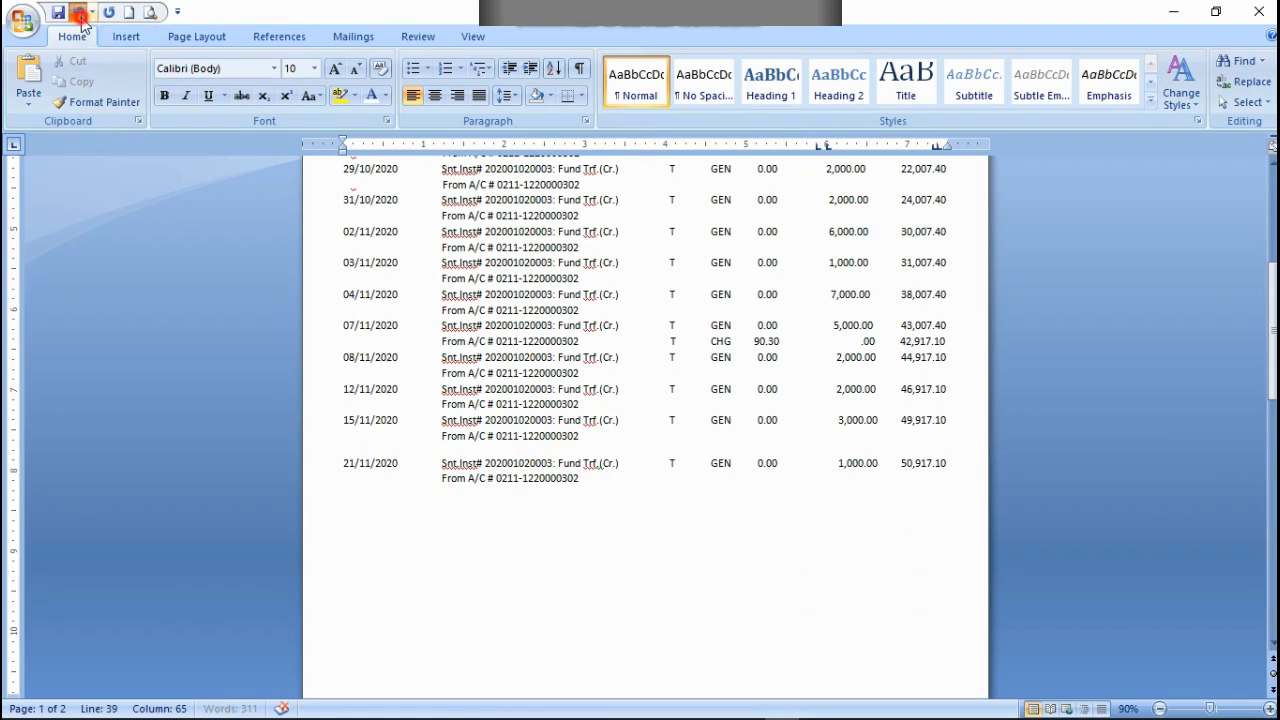
{"action": "left_click", "coordinate": [79, 14]}
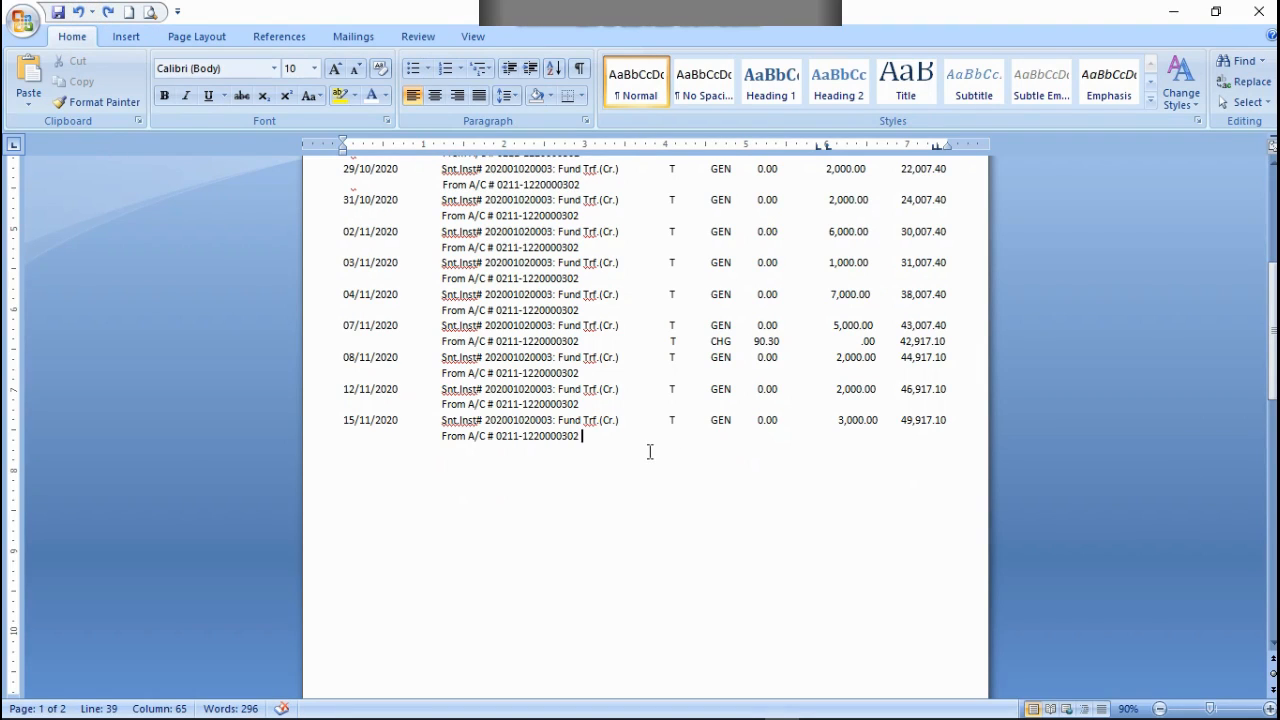
Step: Retry pasting the 21/11/2020 transaction at the end of the 15/11/2020 row's From A/C line, and undo the paste
{"action": "key", "text": "BackSpace"}
{"action": "key", "text": "ctrl+v"}
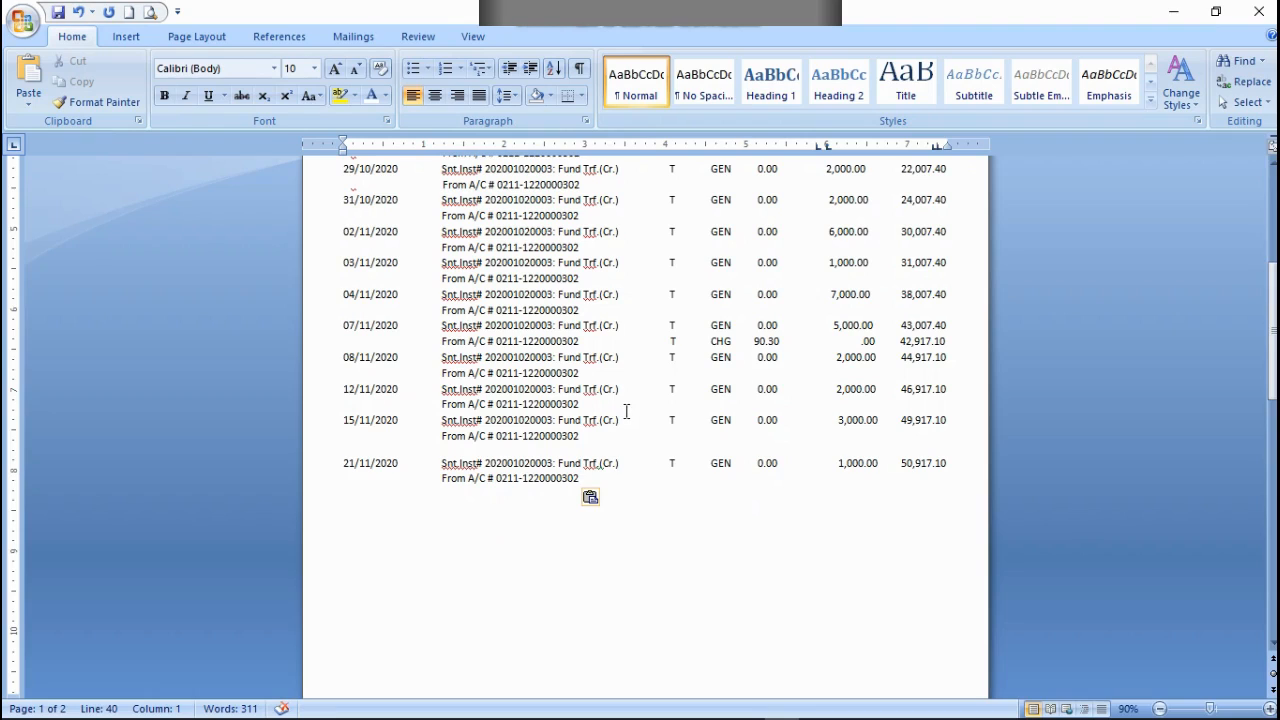
{"action": "left_click", "coordinate": [84, 15]}
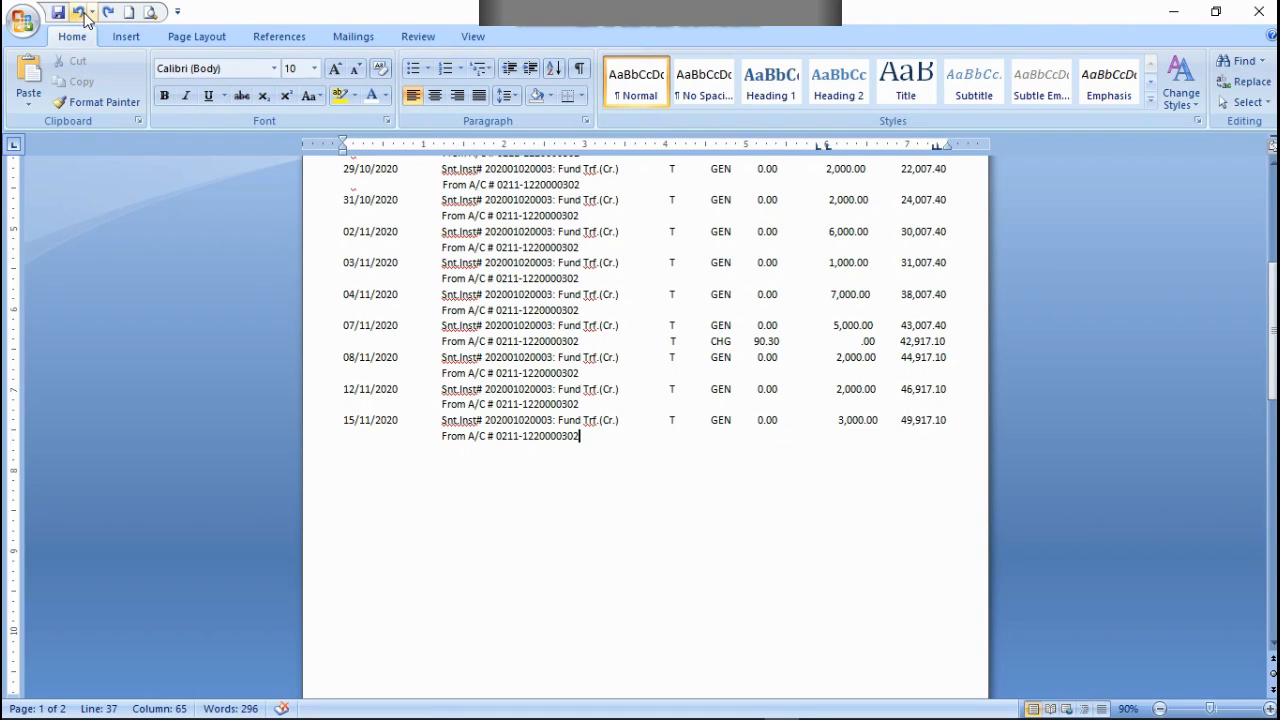
{"action": "key", "text": "BackSpace"}
{"action": "type", "text": "2"}
{"action": "scroll", "coordinate": [365, 363], "scroll_direction": "down", "scroll_amount": 3}
{"action": "left_click", "coordinate": [569, 477]}
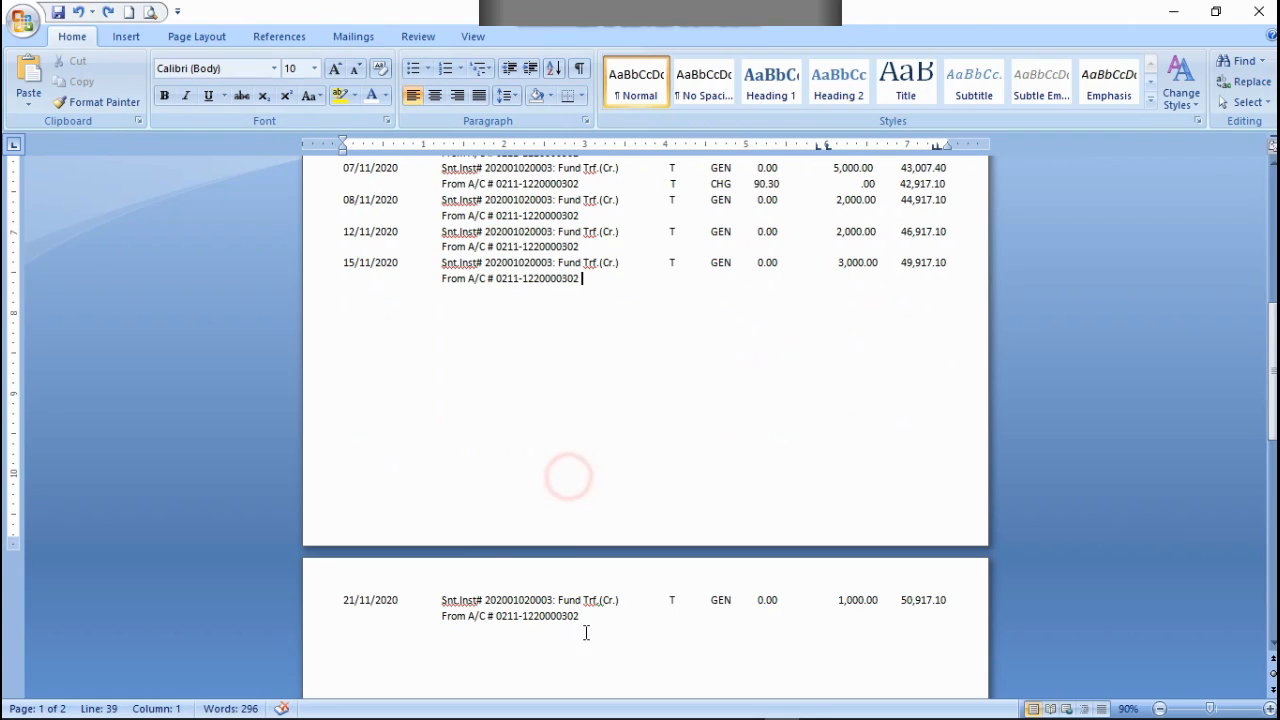
Step: Copy only the two 21/11/2020 transaction lines and paste them after the 15/11/2020 row's From A/C line, aligned directly below that row
{"action": "left_click_drag", "start_coordinate": [584, 622], "coordinate": [344, 600]}
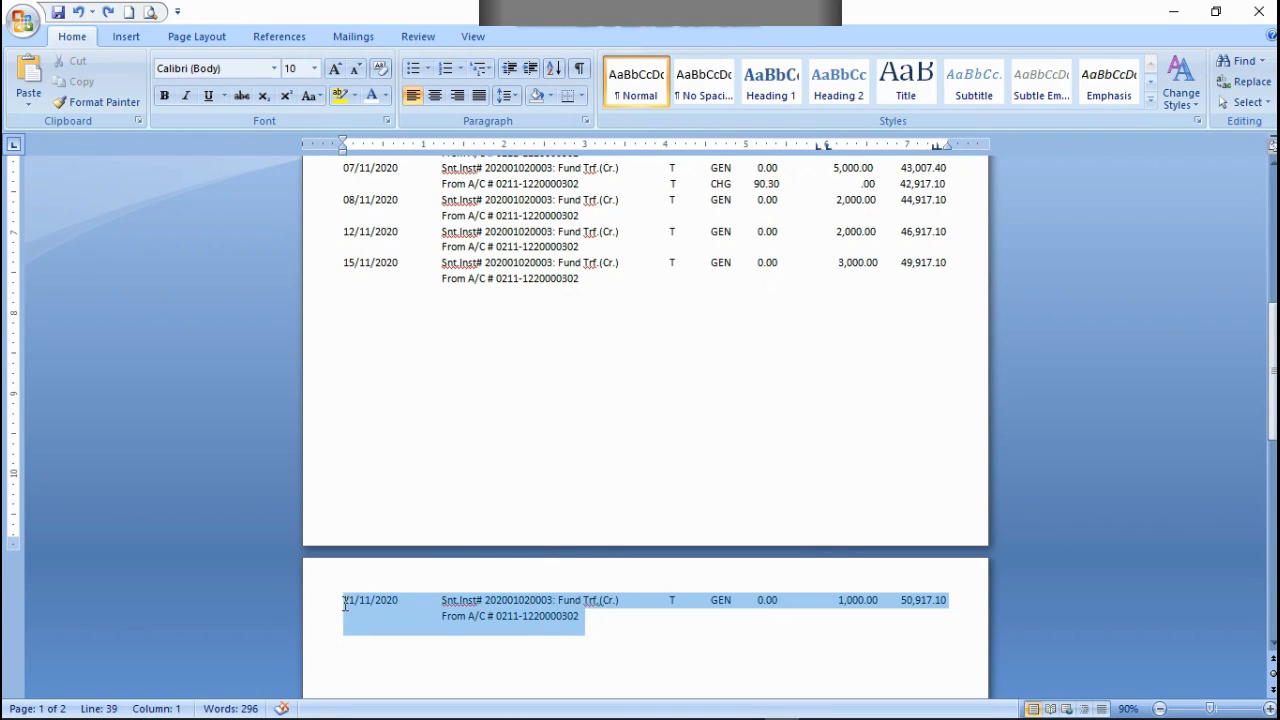
{"action": "right_click", "coordinate": [352, 600]}
{"action": "left_click", "coordinate": [396, 374]}
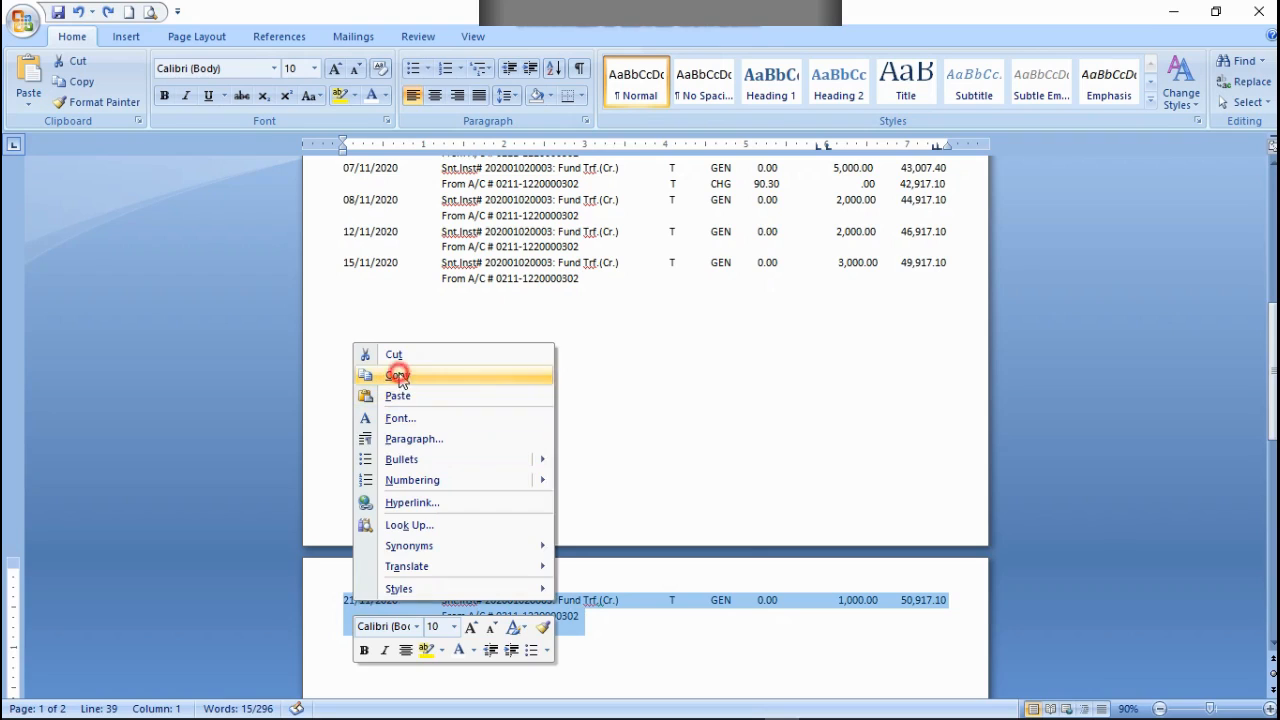
{"action": "left_click", "coordinate": [583, 281]}
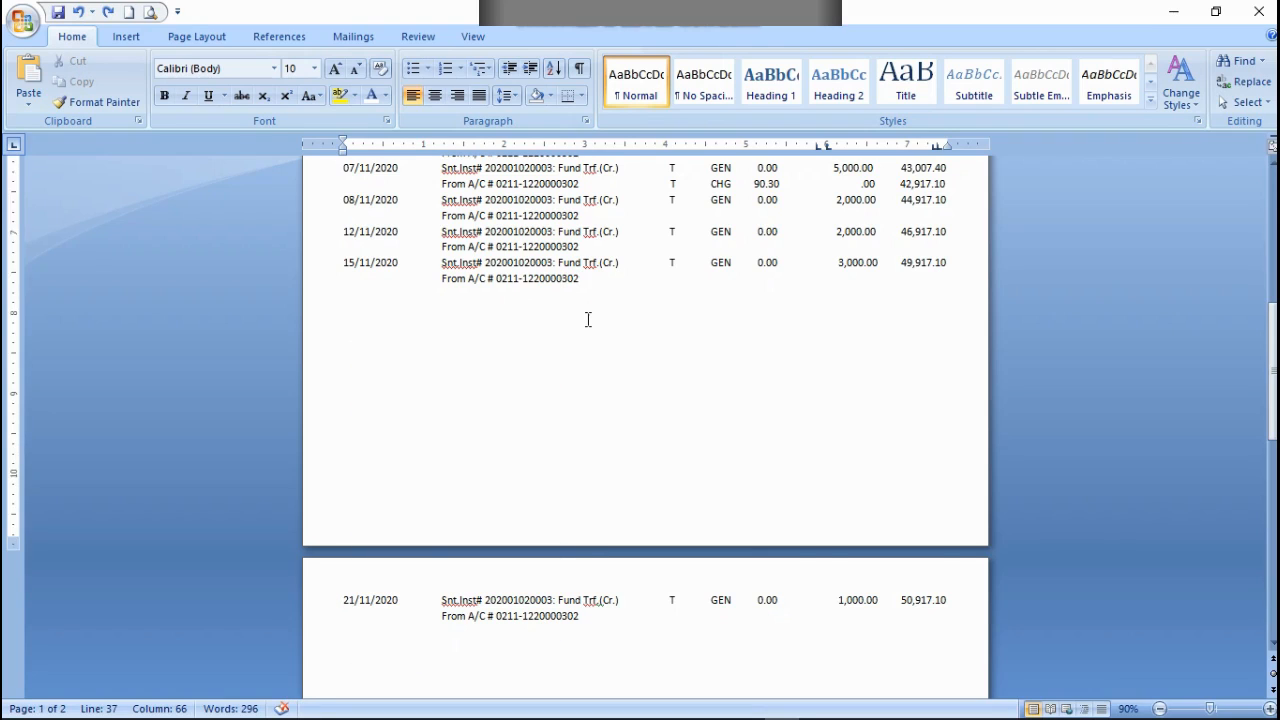
{"action": "key", "text": "ctrl+v"}
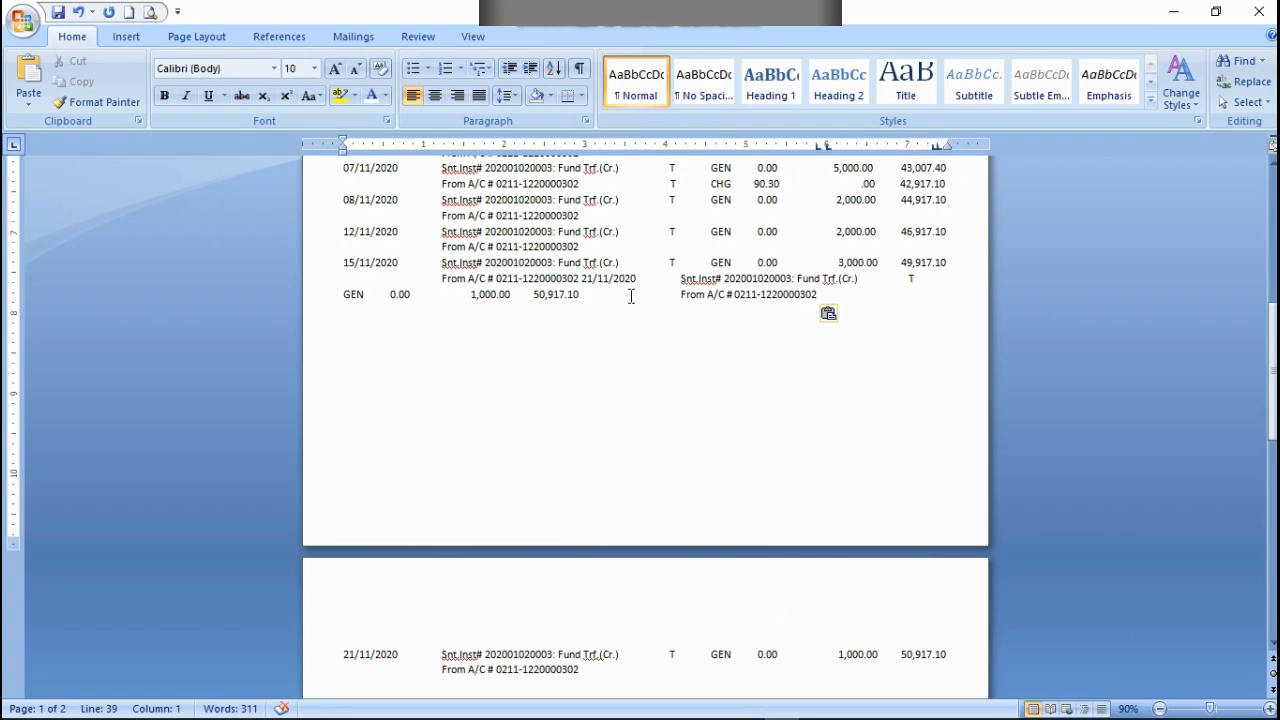
{"action": "left_click", "coordinate": [578, 279]}
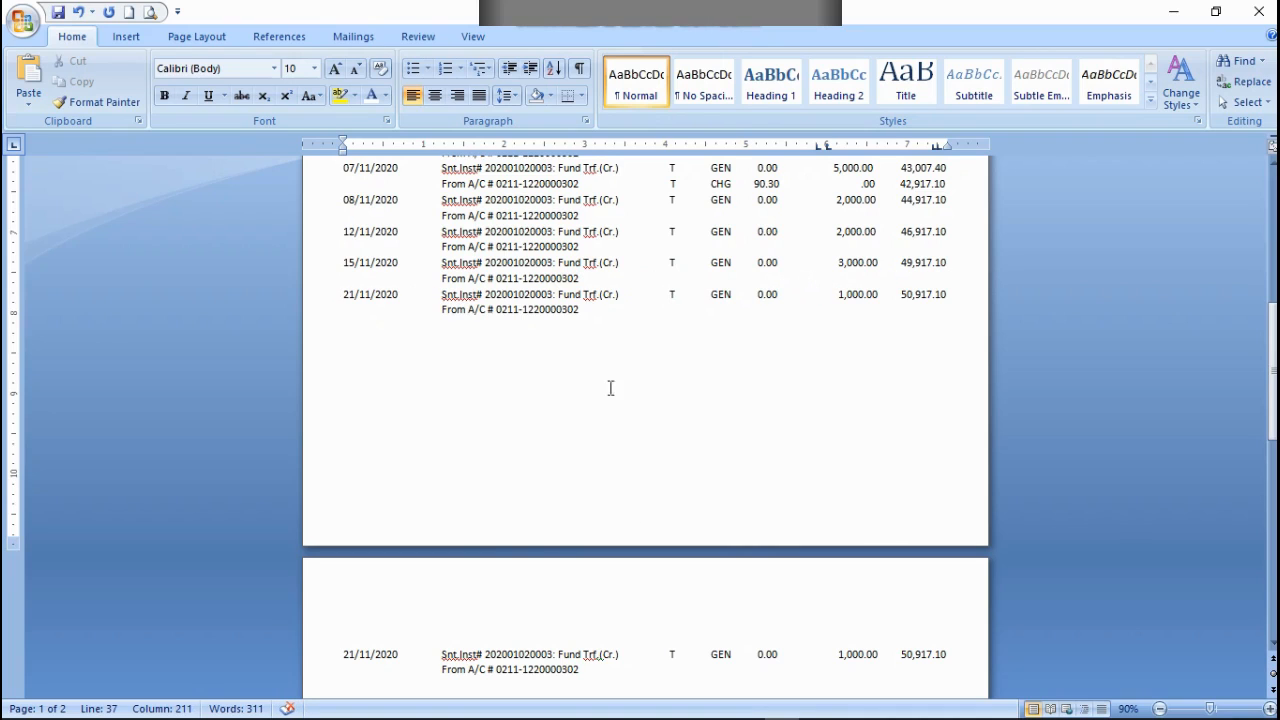
Step: Cut the original 21/11/2020 transaction on page 2, together with the blank line above it
{"action": "scroll", "coordinate": [610, 388], "scroll_direction": "up", "scroll_amount": 1}
{"action": "scroll", "coordinate": [634, 534], "scroll_direction": "down", "scroll_amount": 4}
{"action": "left_click_drag", "start_coordinate": [611, 553], "coordinate": [346, 510]}
{"action": "right_click", "coordinate": [354, 537]}
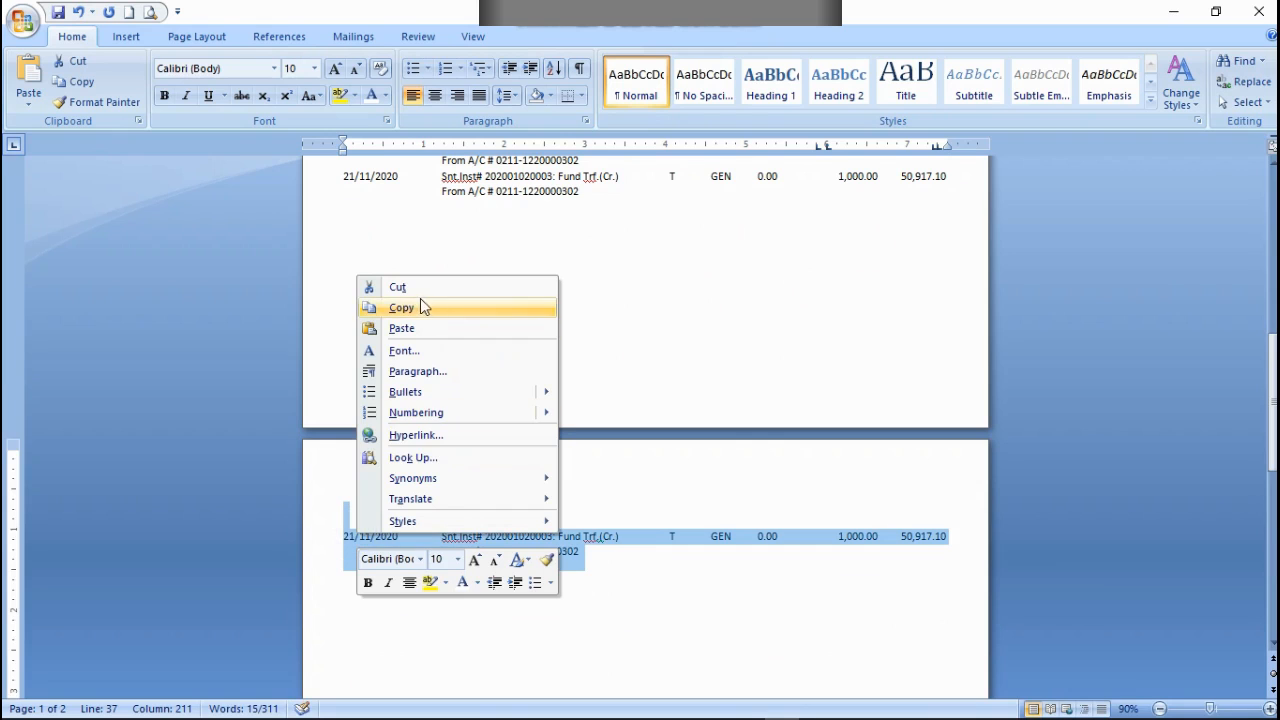
{"action": "left_click", "coordinate": [397, 287]}
Step: Insert a blank line above the column heading row at the start of the document and place the cursor on it
{"action": "scroll", "coordinate": [563, 468], "scroll_direction": "up", "scroll_amount": 12}
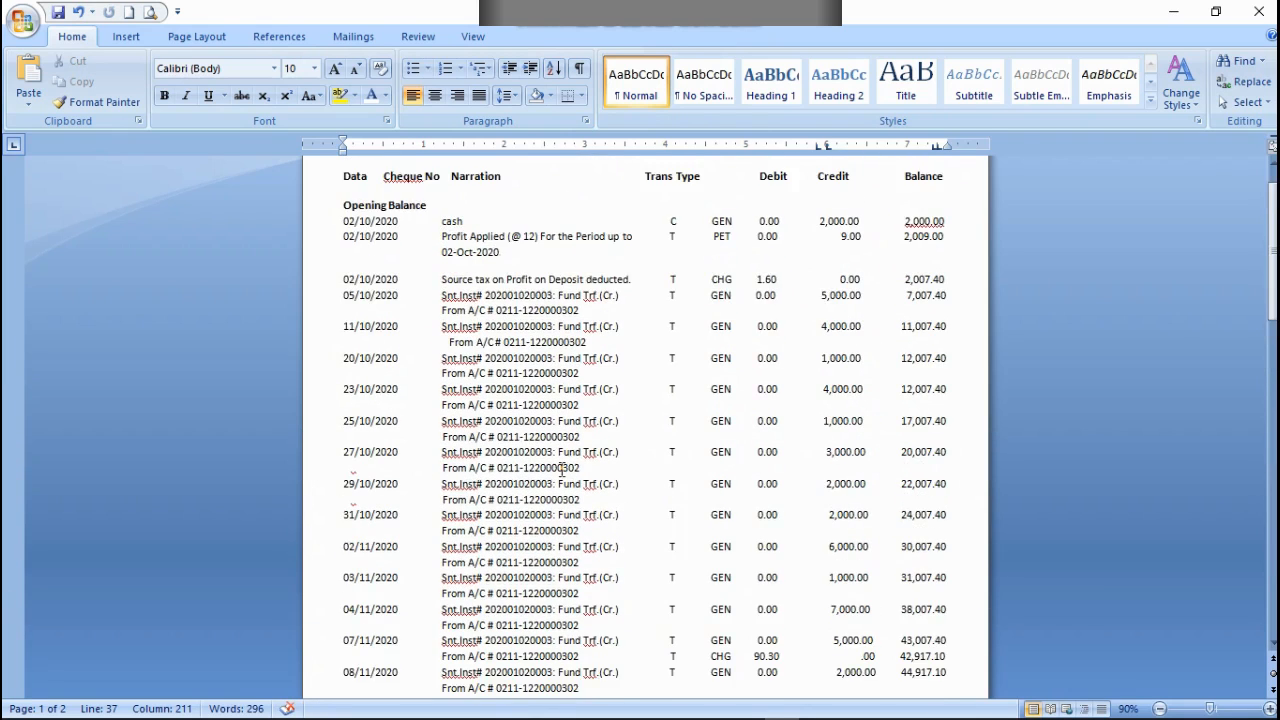
{"action": "scroll", "coordinate": [563, 468], "scroll_direction": "up", "scroll_amount": 1}
{"action": "scroll", "coordinate": [563, 468], "scroll_direction": "down", "scroll_amount": 1}
{"action": "scroll", "coordinate": [563, 468], "scroll_direction": "up", "scroll_amount": 1}
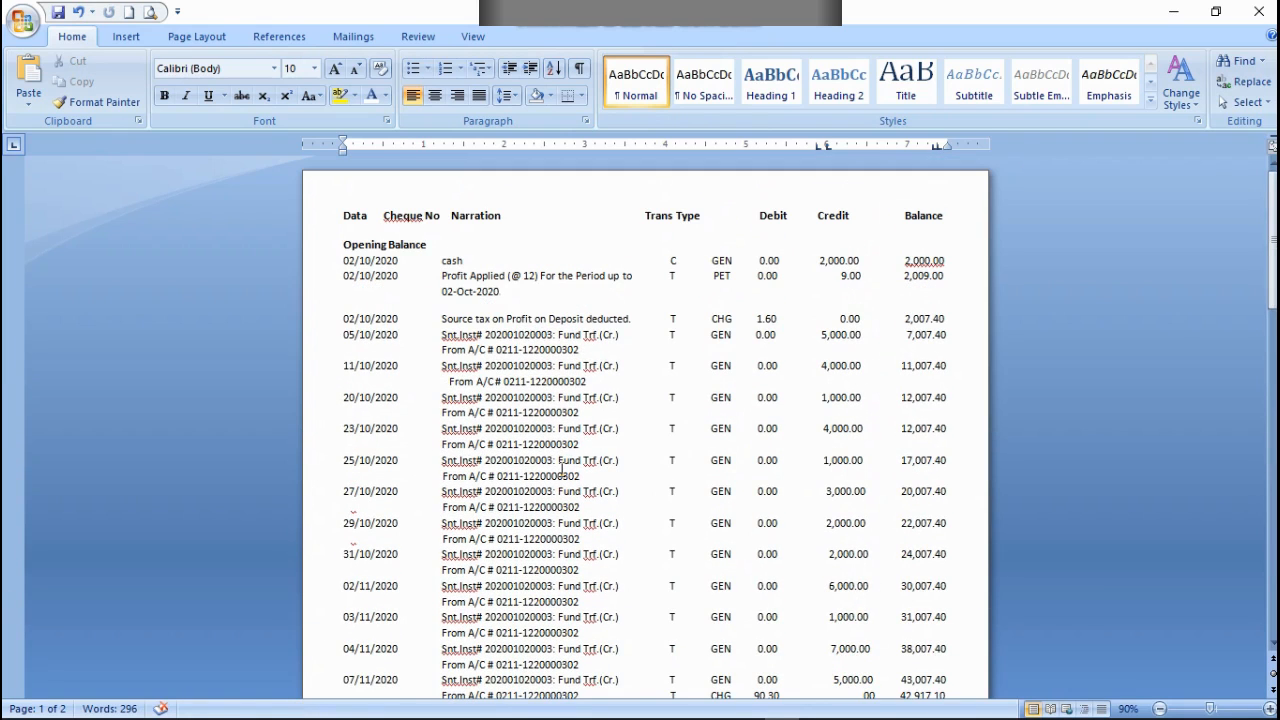
{"action": "left_click", "coordinate": [339, 207]}
{"action": "key", "text": "Return"}
{"action": "key", "text": "Up"}
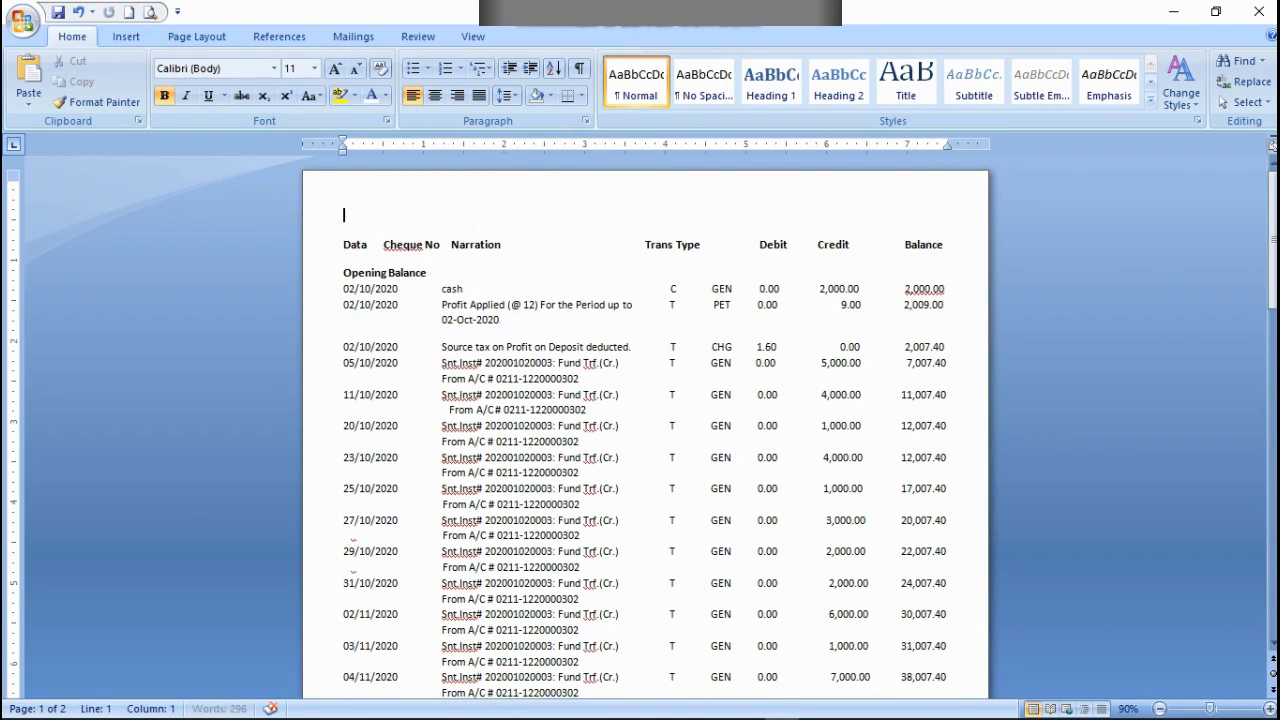
Step: Insert six more blank lines above the column heading row and check how the transaction rows still fit on page 1
{"action": "key", "text": "Return"}
{"action": "key", "text": "Return"}
{"action": "key", "text": "Return"}
{"action": "key", "text": "Return"}
{"action": "key", "text": "Return"}
{"action": "key", "text": "Return"}
{"action": "key", "text": "Return"}
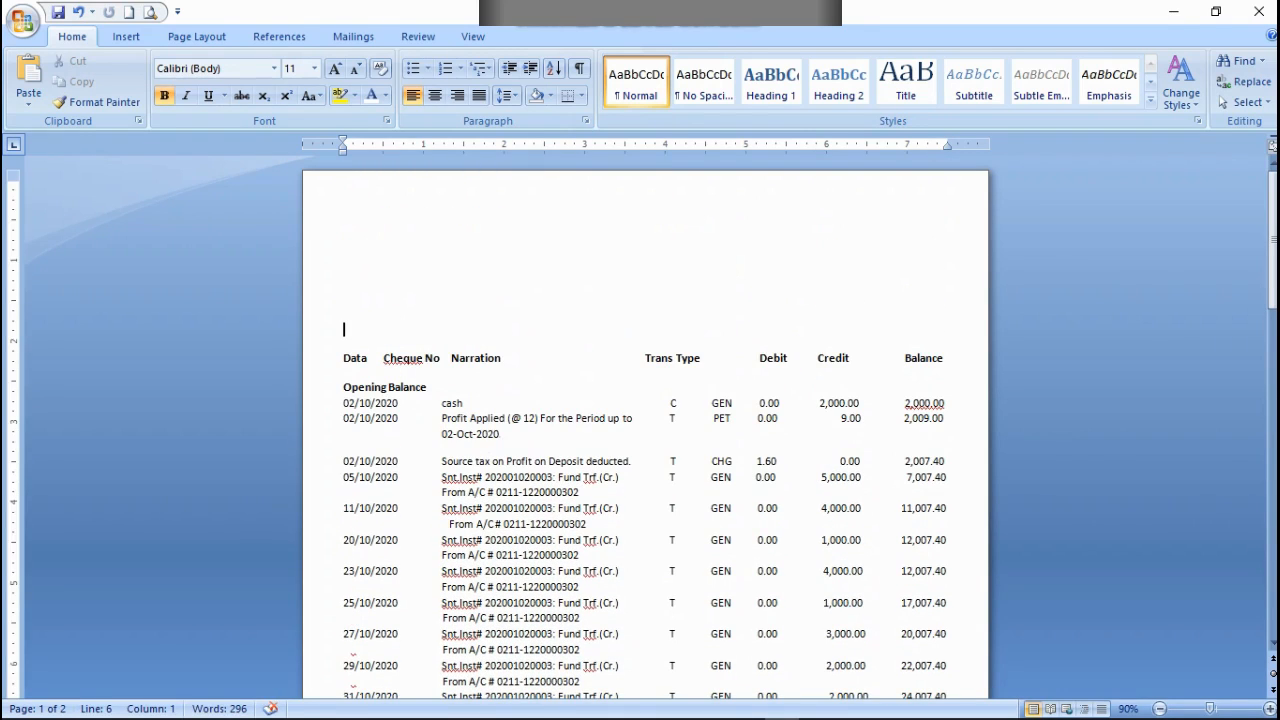
{"action": "scroll", "coordinate": [525, 338], "scroll_direction": "down", "scroll_amount": 3}
{"action": "scroll", "coordinate": [525, 338], "scroll_direction": "down", "scroll_amount": 9}
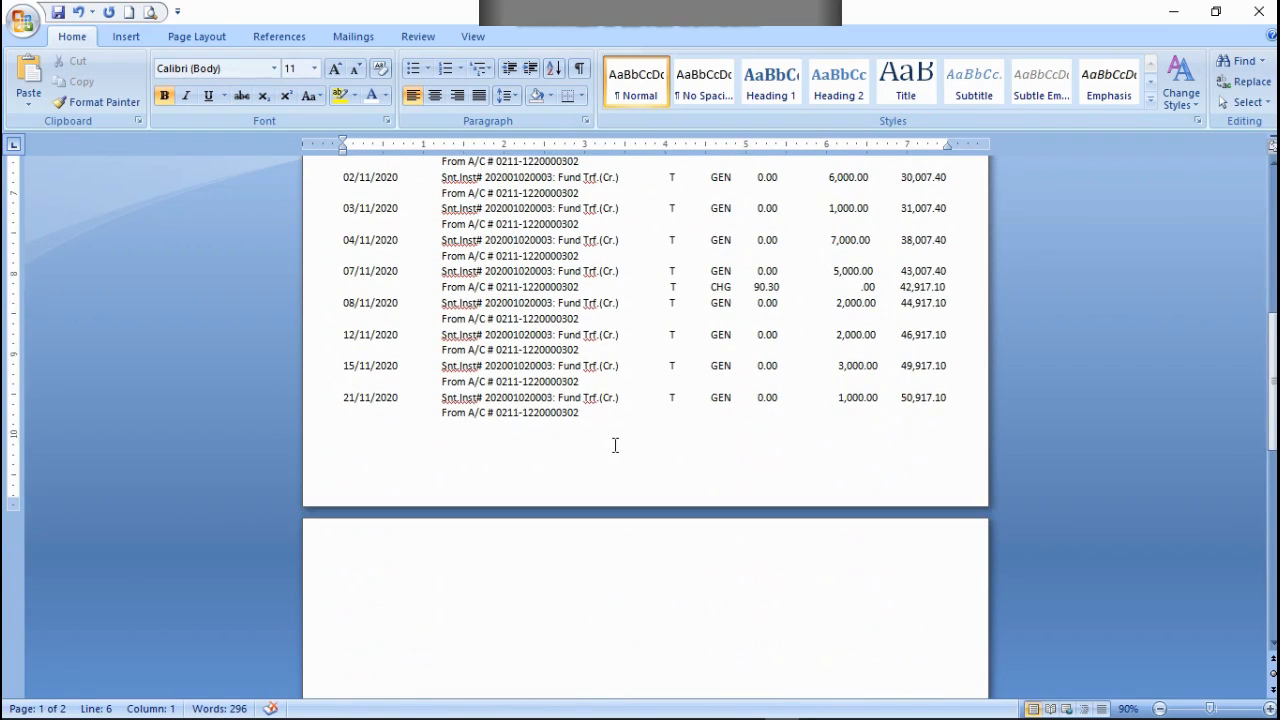
{"action": "scroll", "coordinate": [615, 445], "scroll_direction": "down", "scroll_amount": 1}
{"action": "scroll", "coordinate": [615, 445], "scroll_direction": "up", "scroll_amount": 13}
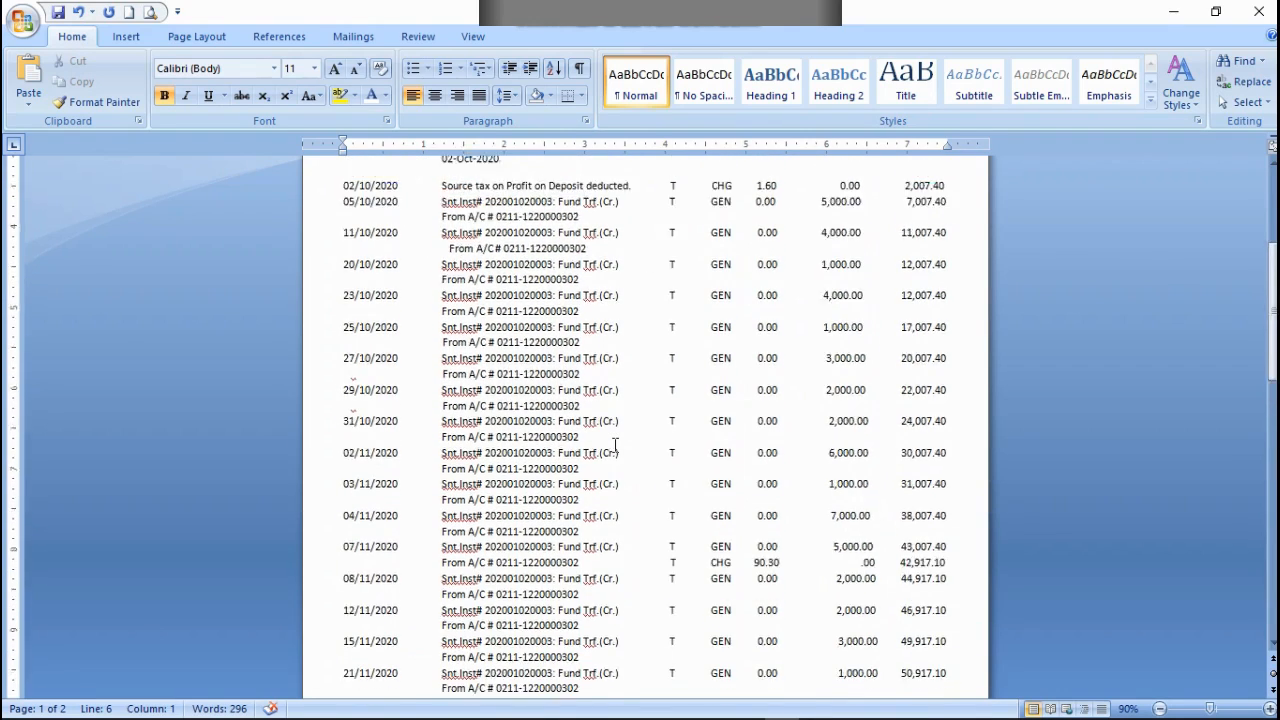
{"action": "scroll", "coordinate": [513, 344], "scroll_direction": "up", "scroll_amount": 1}
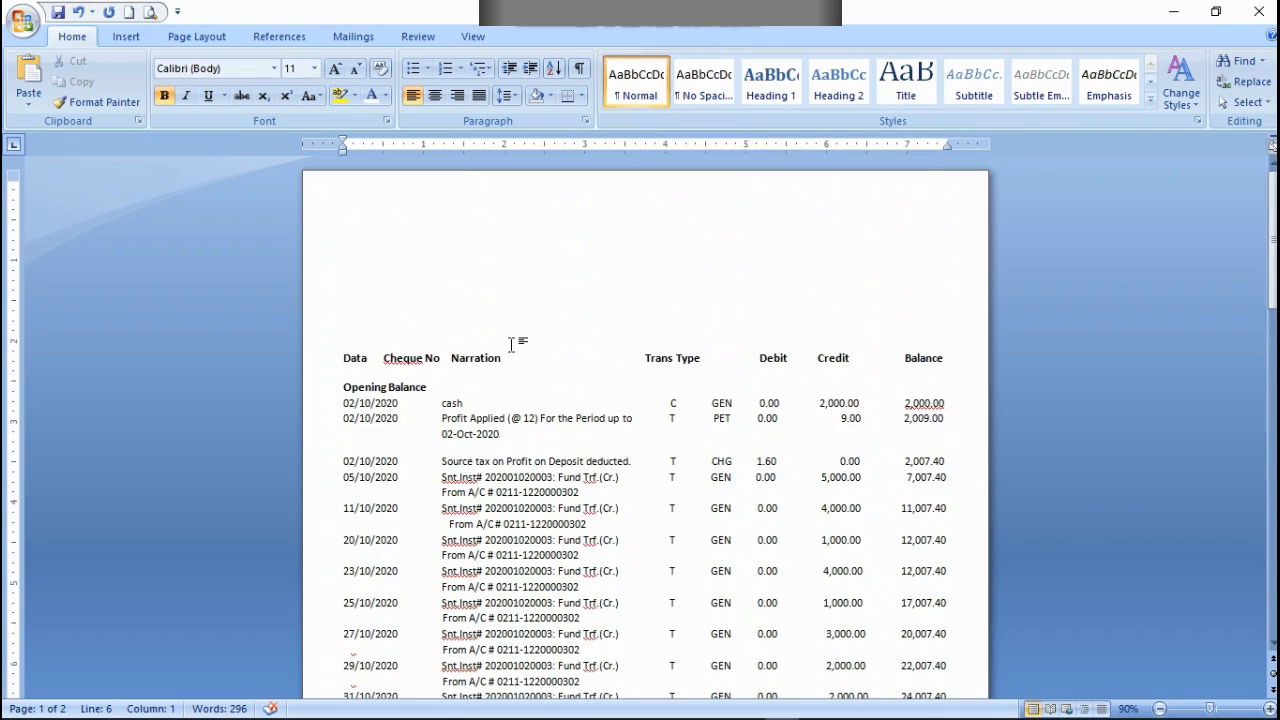
{"action": "scroll", "coordinate": [513, 344], "scroll_direction": "down", "scroll_amount": 10}
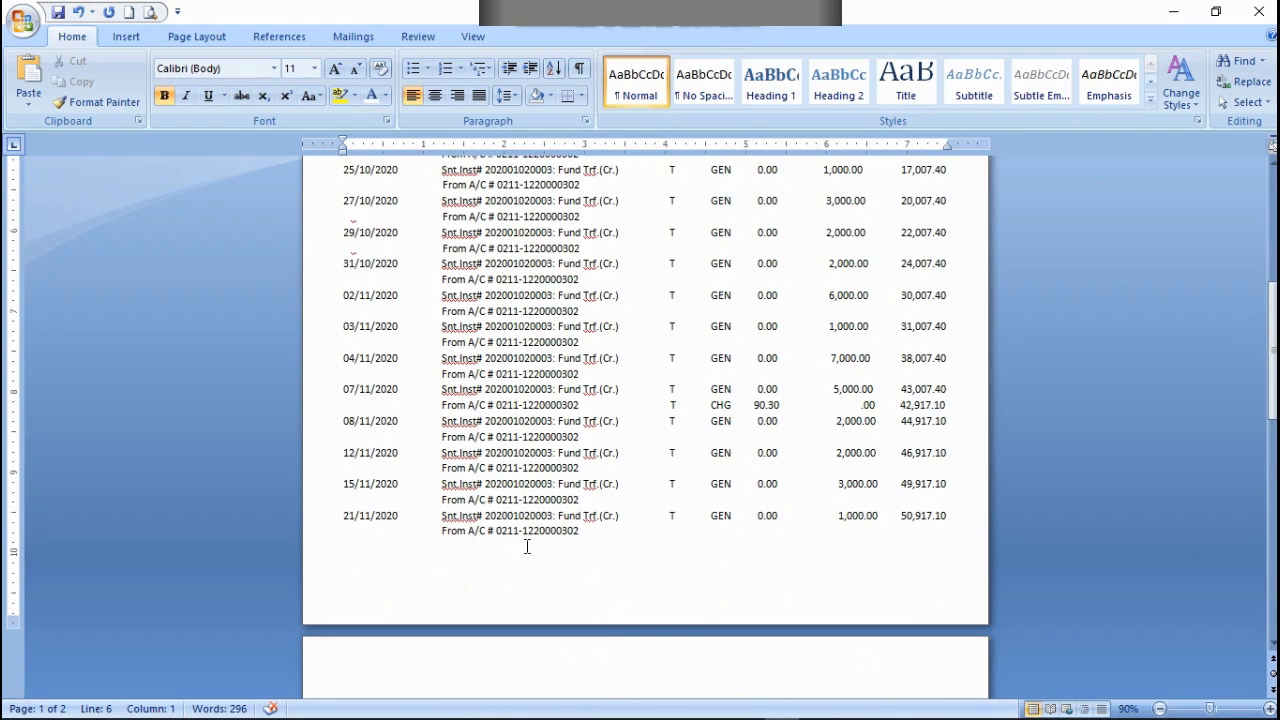
{"action": "scroll", "coordinate": [560, 562], "scroll_direction": "up", "scroll_amount": 10}
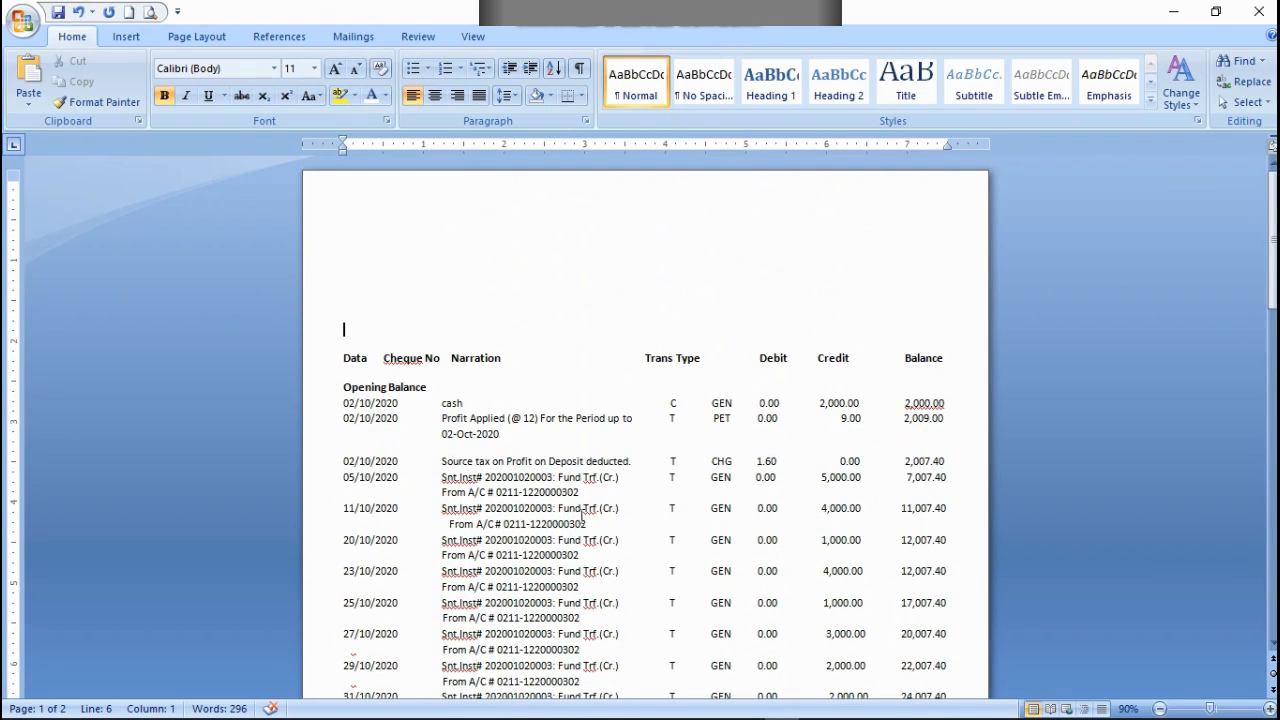
{"action": "key", "text": "Return"}
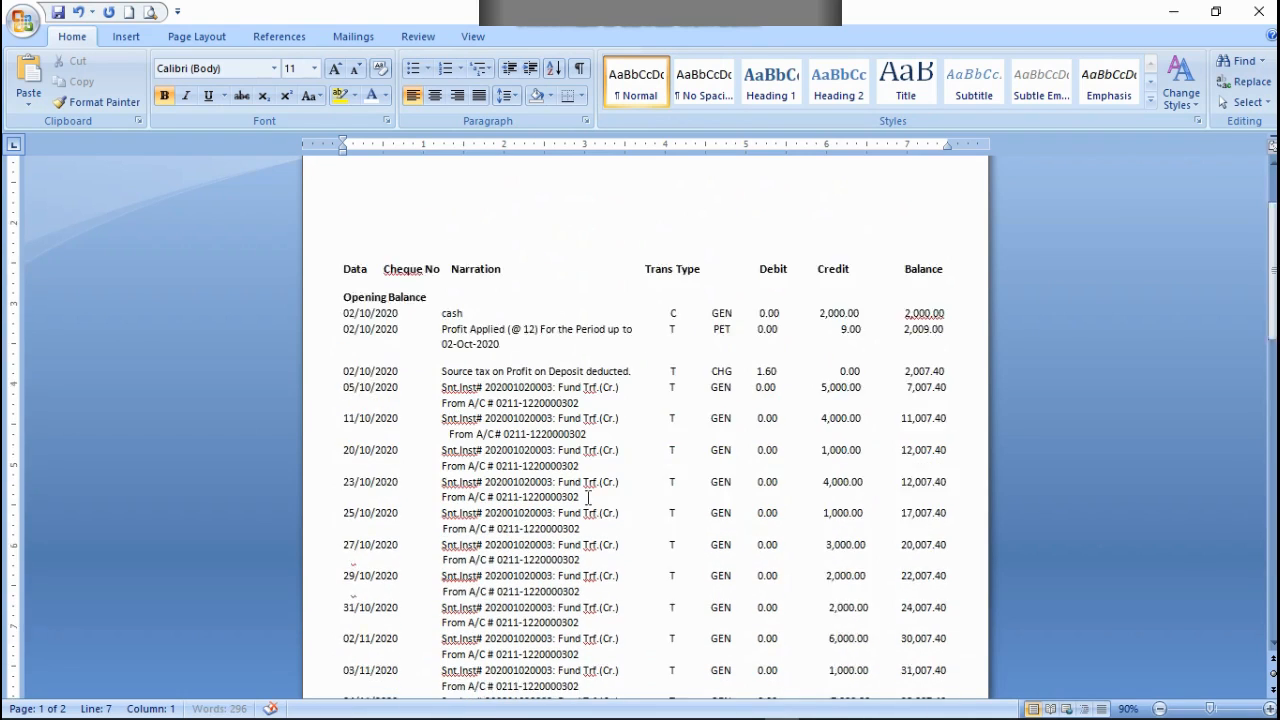
{"action": "scroll", "coordinate": [635, 596], "scroll_direction": "down", "scroll_amount": 9}
{"action": "scroll", "coordinate": [635, 596], "scroll_direction": "up", "scroll_amount": 9}
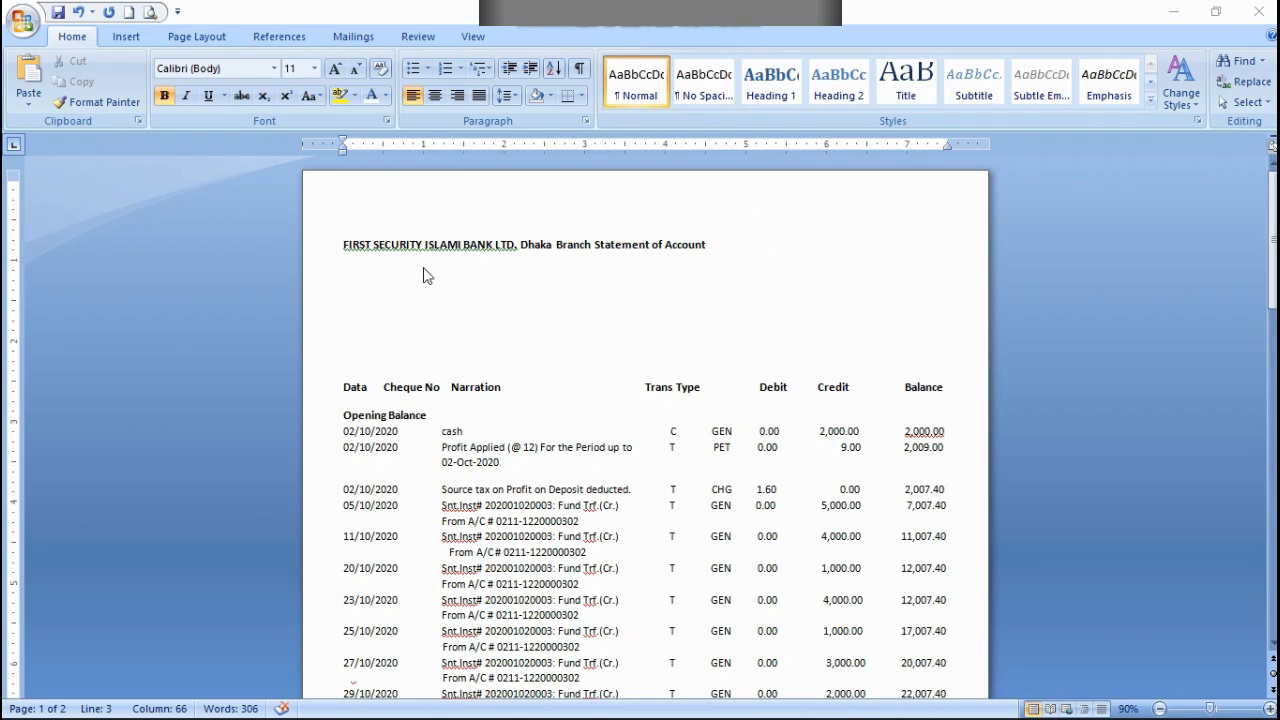
Step: Split the title text into three lines: "FIRST SECURITY ISLAMI BANK LTD.", "Dhaka Branch" and "Statement of Account"
{"action": "left_click", "coordinate": [518, 245]}
{"action": "left_click", "coordinate": [519, 246]}
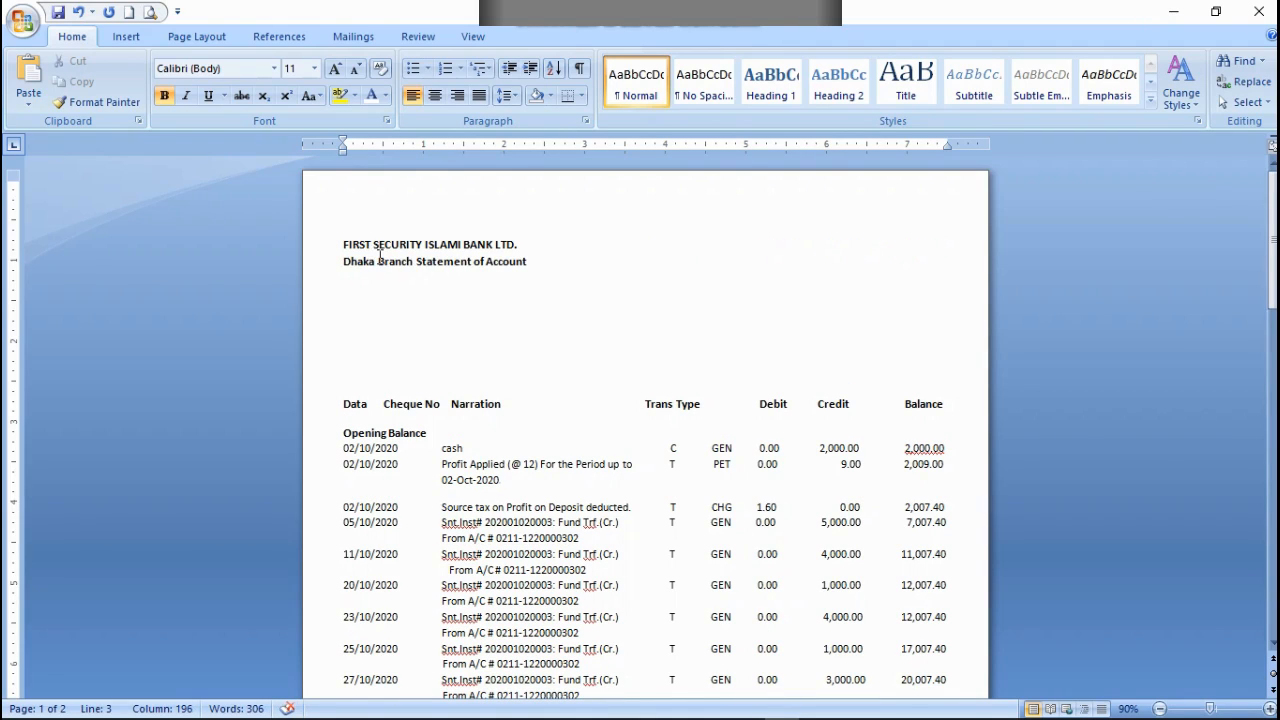
{"action": "left_click", "coordinate": [418, 261]}
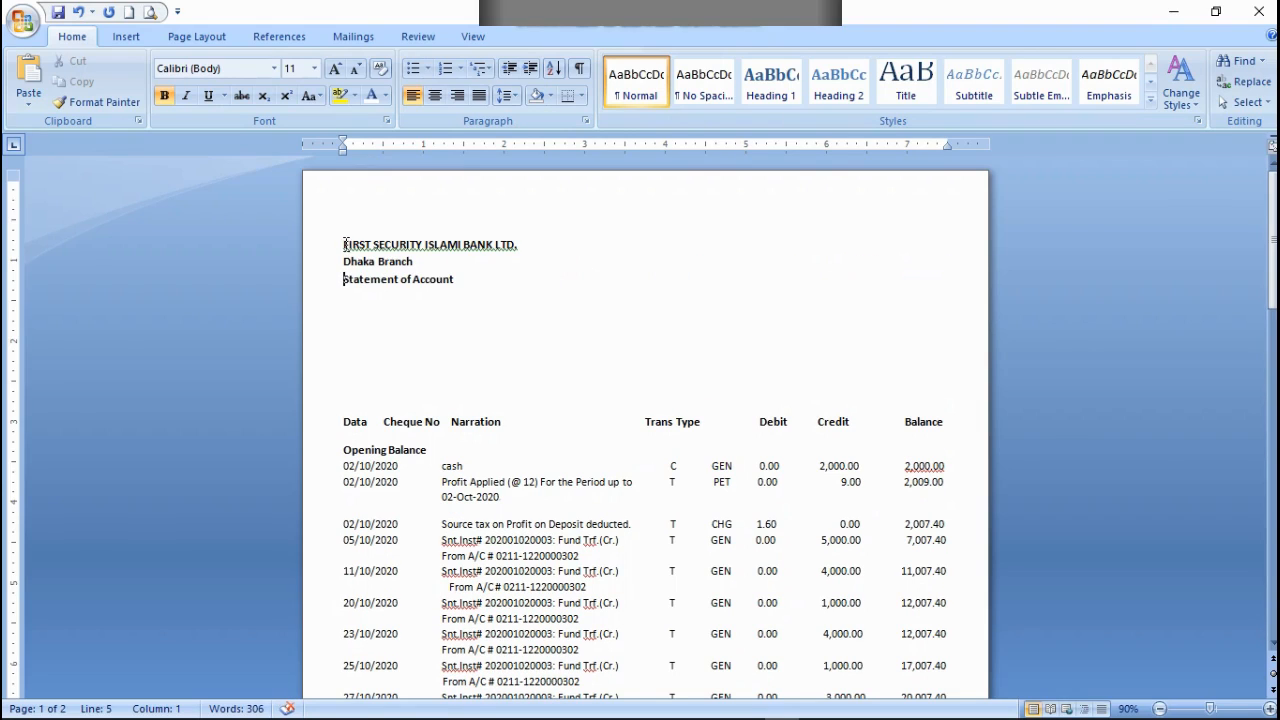
Step: Centre the three title lines on the page
{"action": "left_click_drag", "start_coordinate": [344, 244], "coordinate": [459, 287]}
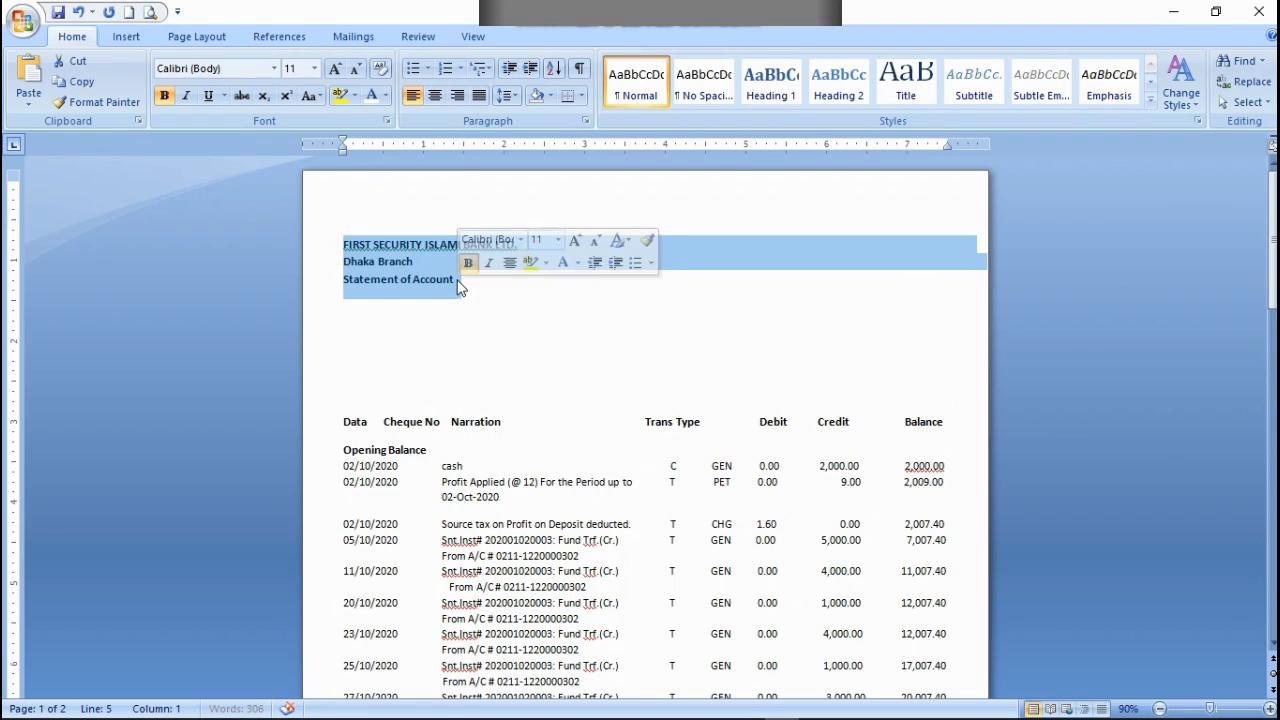
{"action": "left_click", "coordinate": [458, 96]}
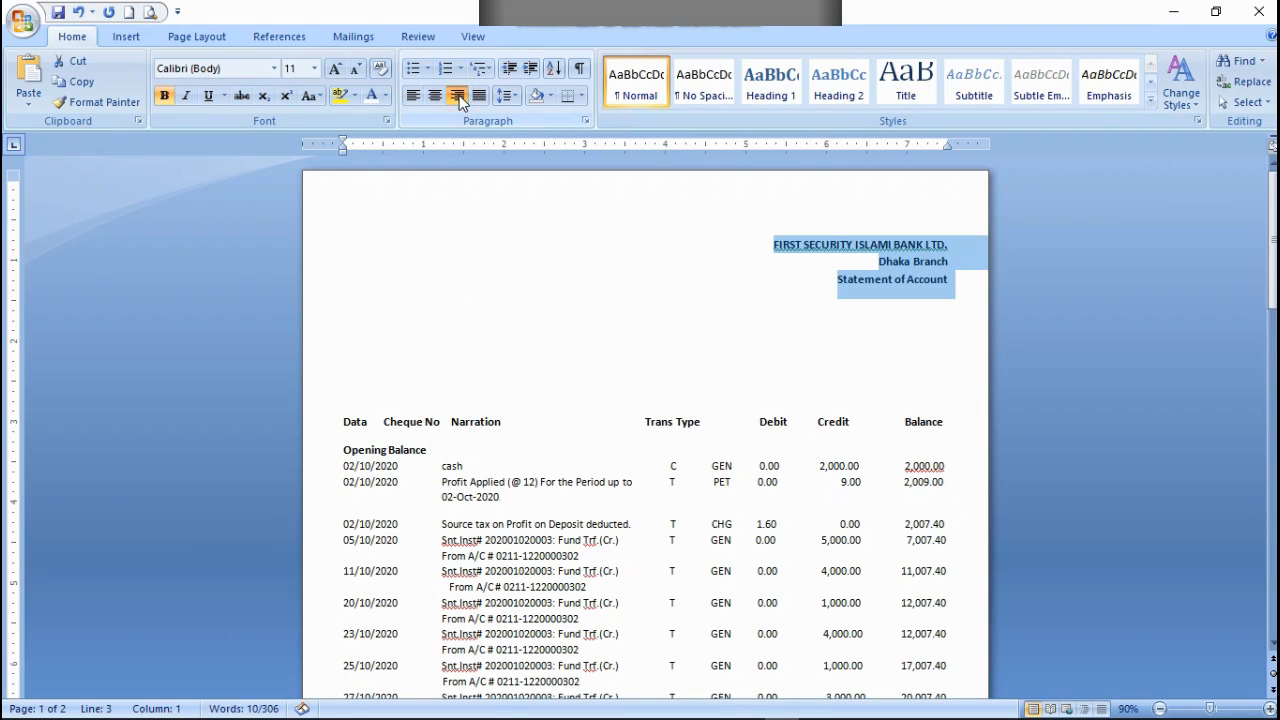
{"action": "left_click", "coordinate": [436, 96]}
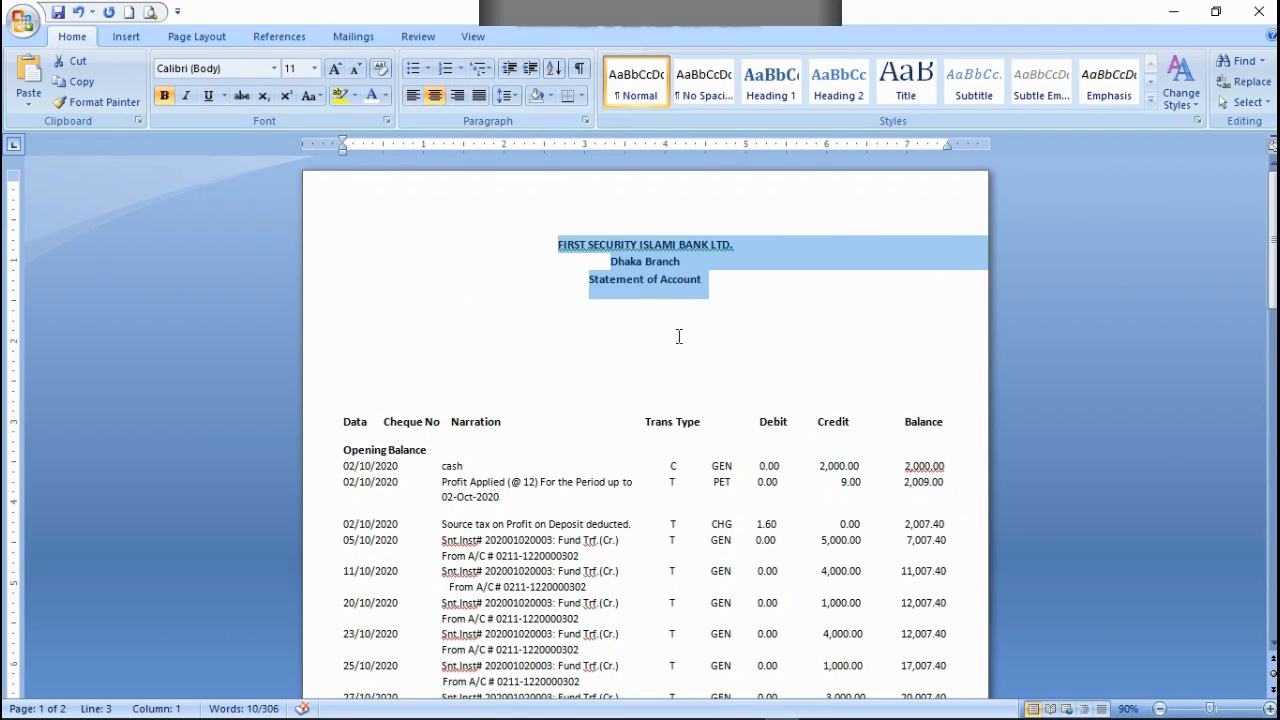
{"action": "left_click", "coordinate": [654, 277]}
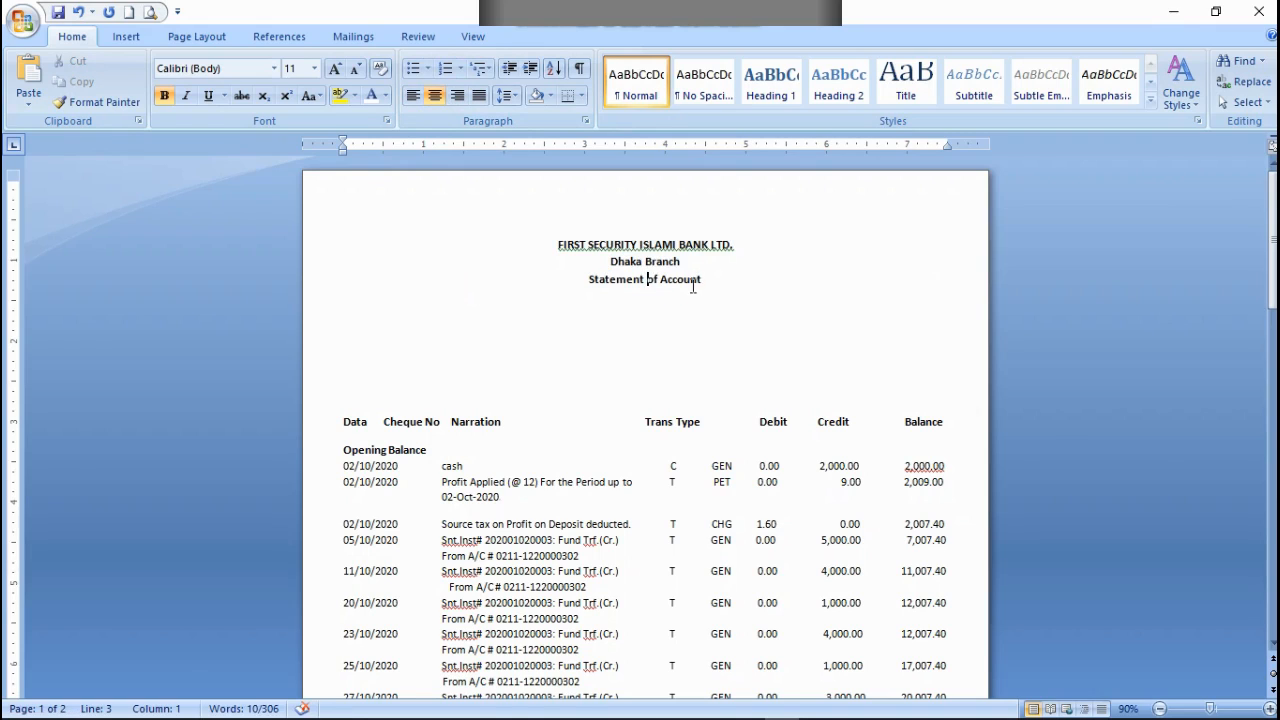
Step: Set the font size of the three title lines to 14
{"action": "left_click_drag", "start_coordinate": [705, 287], "coordinate": [569, 245]}
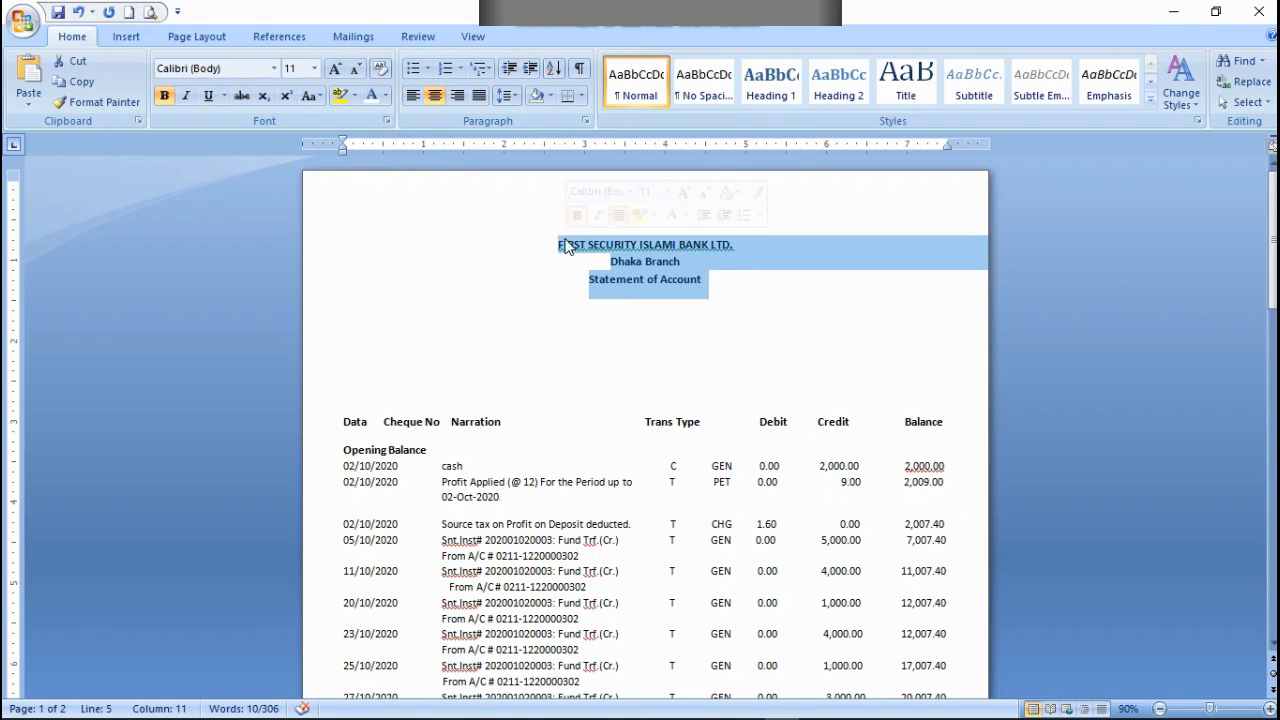
{"action": "left_click", "coordinate": [314, 68]}
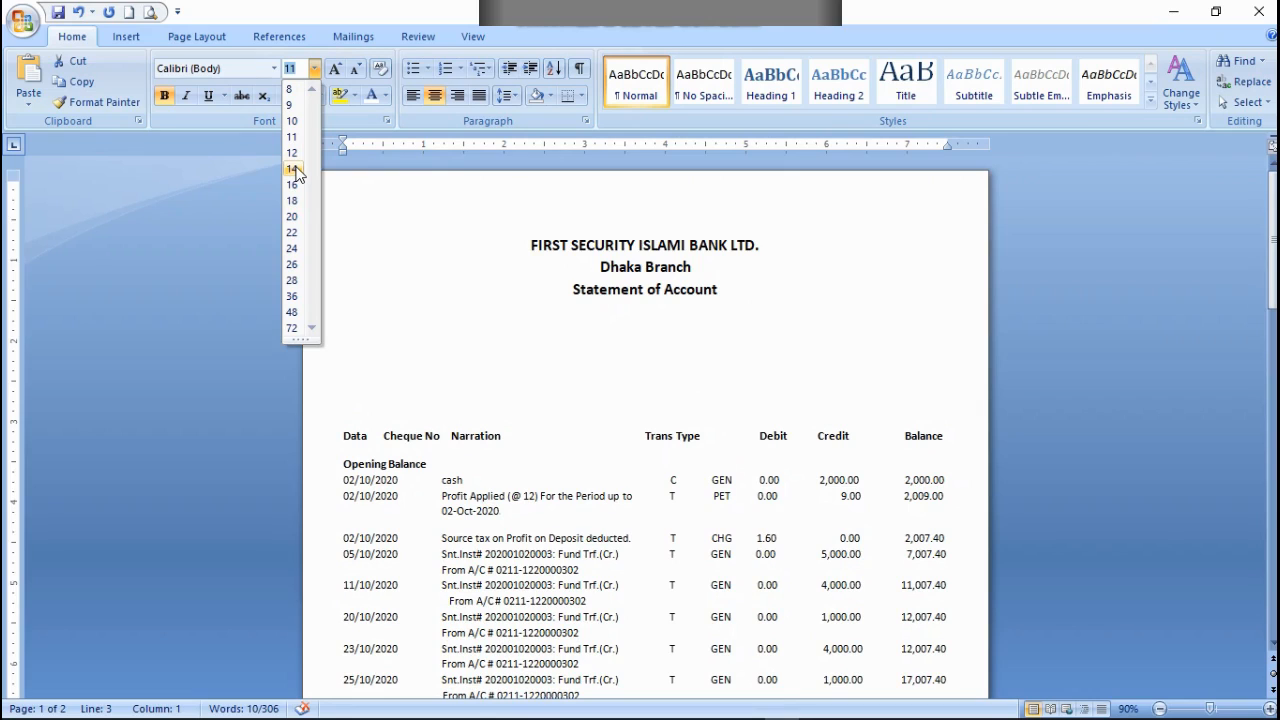
{"action": "key", "text": "Escape"}
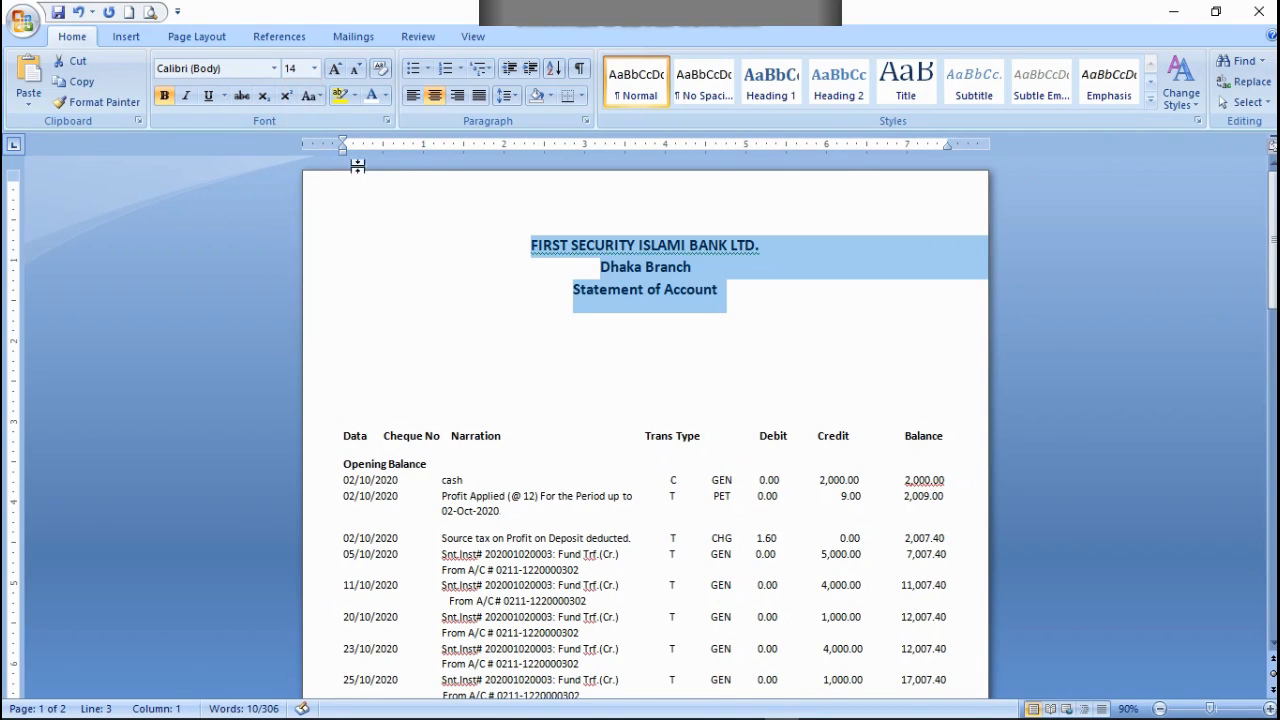
{"action": "left_click", "coordinate": [762, 354]}
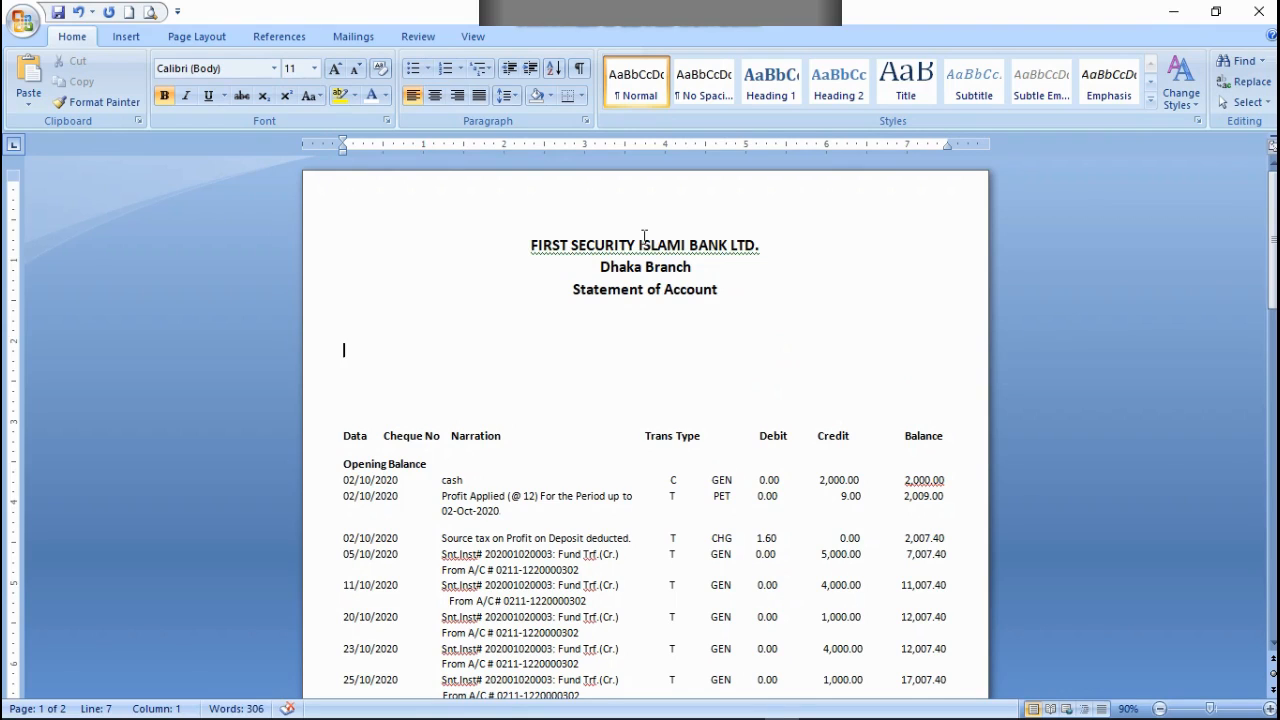
Step: Enter the labels "Name: A/C NO:" on the line below Statement of Account
{"action": "scroll", "coordinate": [708, 274], "scroll_direction": "down", "scroll_amount": 12}
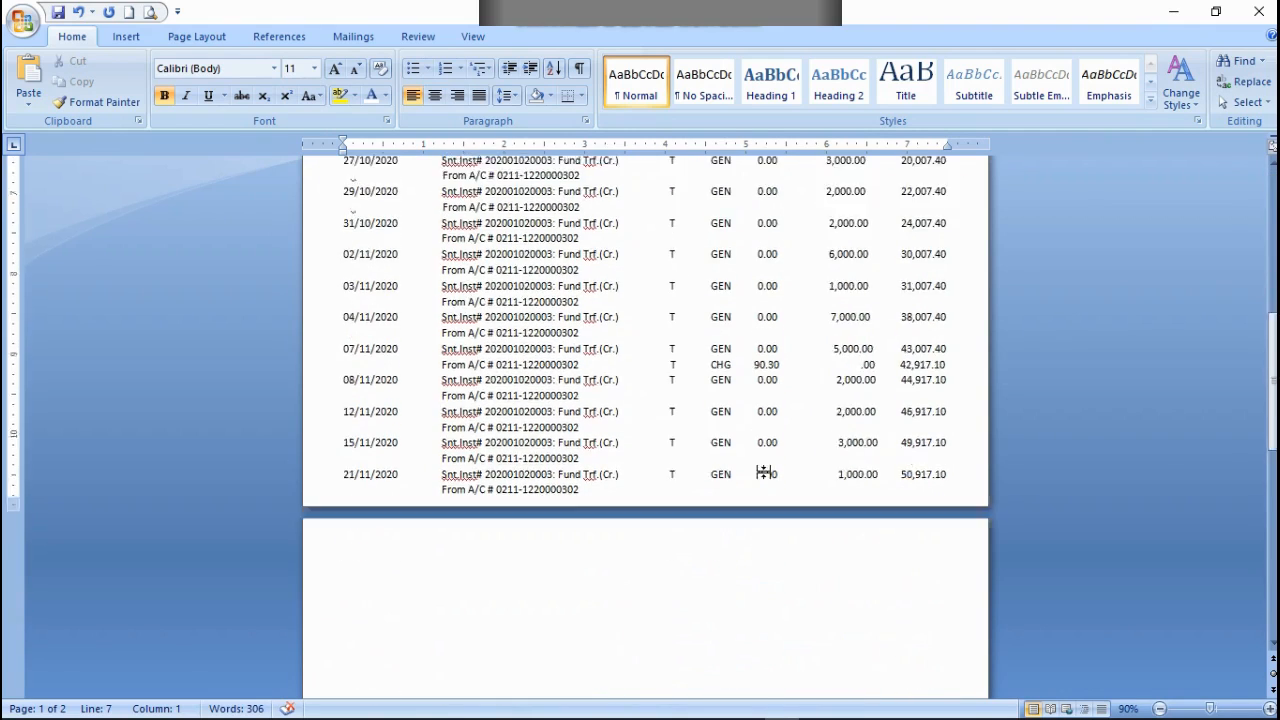
{"action": "scroll", "coordinate": [765, 472], "scroll_direction": "up", "scroll_amount": 12}
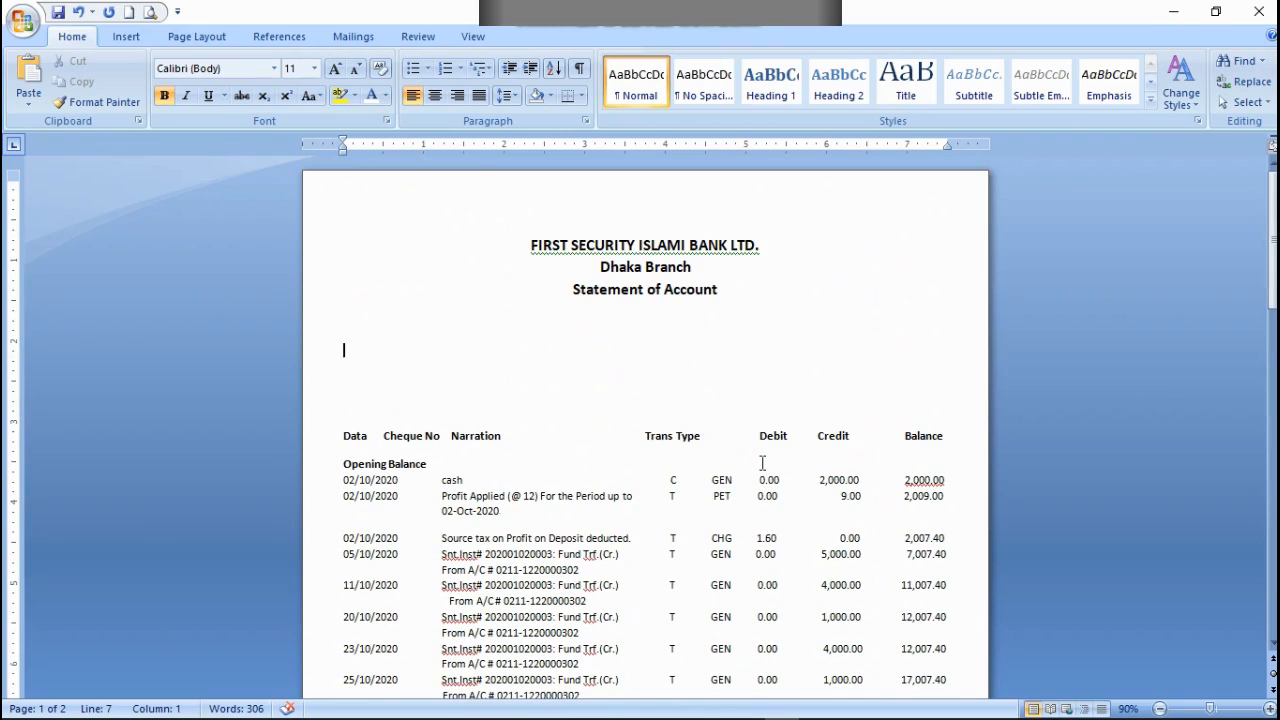
{"action": "left_click", "coordinate": [519, 361]}
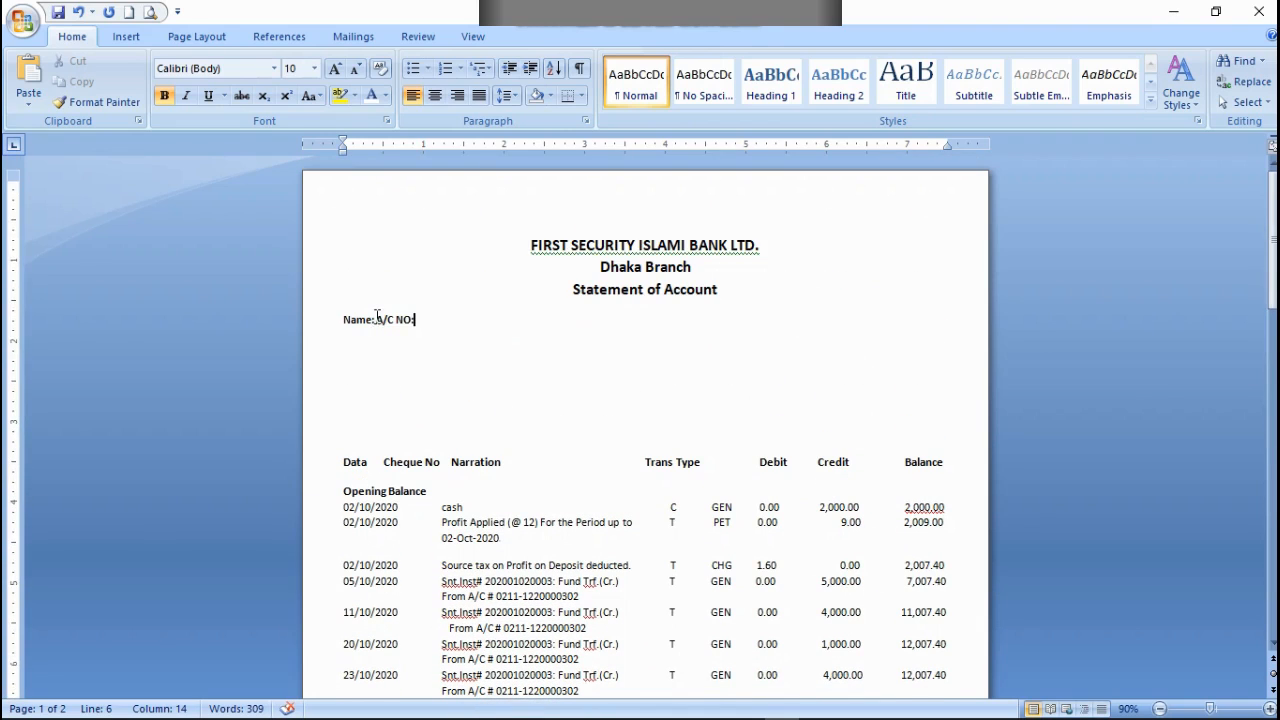
Step: Move the A/C NO: label away from Name: on the same line so that it starts above the Trans Type column
{"action": "left_click", "coordinate": [376, 319]}
{"action": "key", "text": "Tab"}
{"action": "key", "text": "BackSpace"}
{"action": "key", "text": "BackSpace"}
{"action": "key", "text": "BackSpace"}
{"action": "key", "text": "BackSpace"}
{"action": "key", "text": "BackSpace"}
{"action": "key", "text": "BackSpace"}
{"action": "key", "text": "BackSpace"}
{"action": "key", "text": "BackSpace"}
{"action": "key", "text": "BackSpace"}
{"action": "key", "text": "BackSpace"}
{"action": "key", "text": "BackSpace"}
{"action": "key", "text": "BackSpace"}
{"action": "key", "text": "BackSpace"}
{"action": "key", "text": "BackSpace"}
{"action": "key", "text": "BackSpace"}
{"action": "key", "text": "BackSpace"}
{"action": "key", "text": "BackSpace"}
{"action": "key", "text": "BackSpace"}
{"action": "key", "text": "BackSpace"}
{"action": "key", "text": "BackSpace"}
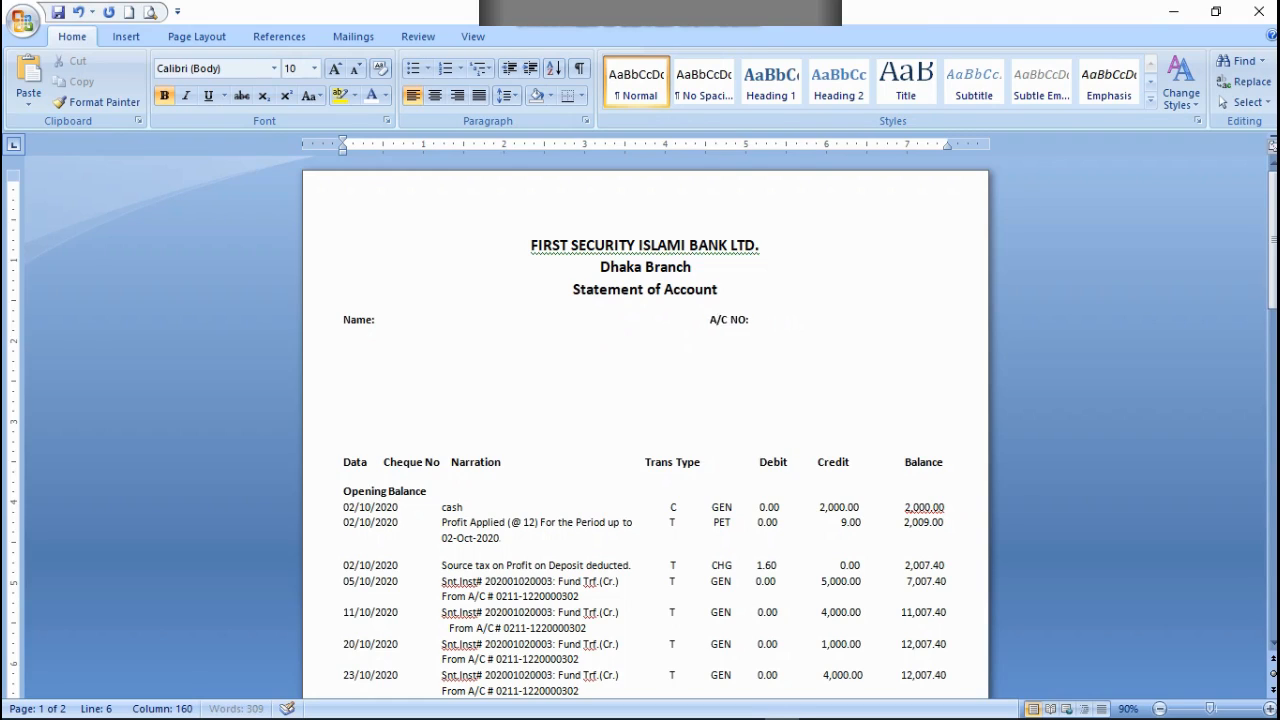
{"action": "key", "text": "BackSpace"}
{"action": "key", "text": "BackSpace"}
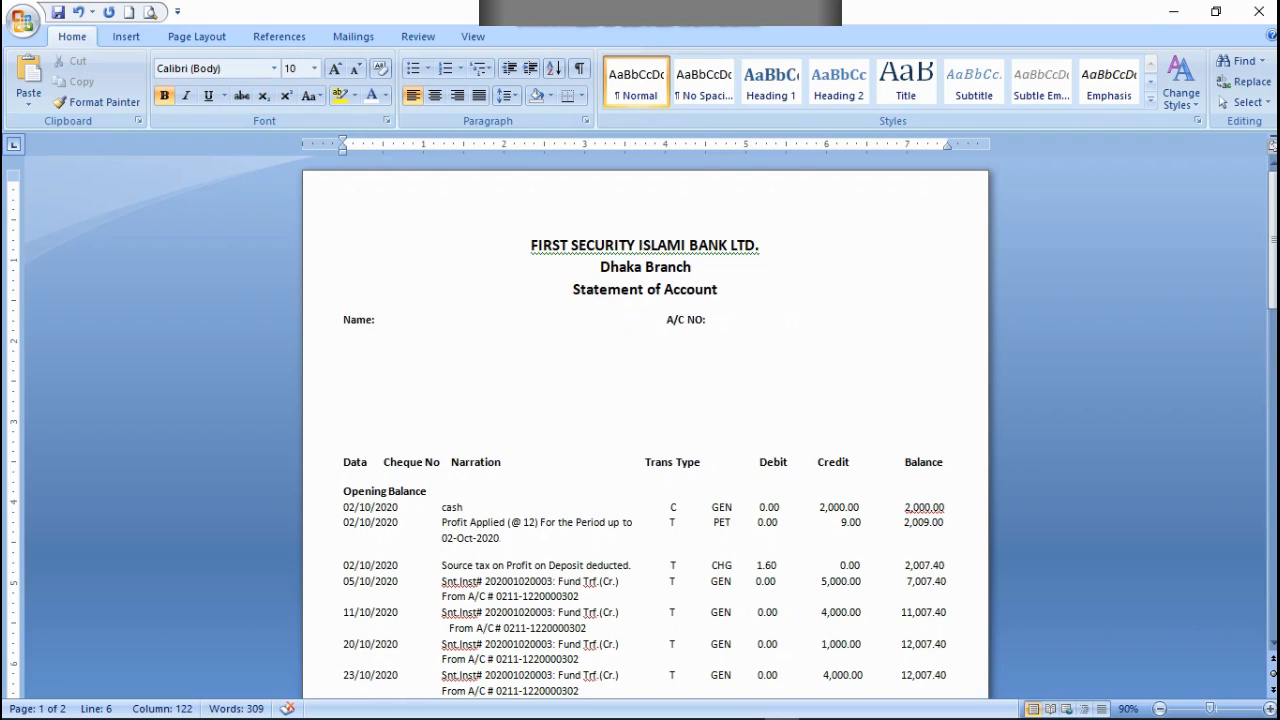
{"action": "key", "text": "BackSpace"}
{"action": "key", "text": "BackSpace"}
{"action": "key", "text": "BackSpace"}
{"action": "key", "text": "BackSpace"}
Step: Add the labels "Address: A/C Typ" on a line below Name: and place the cursor before A/C Typ
{"action": "type", "text": "Address: A/C Typ"}
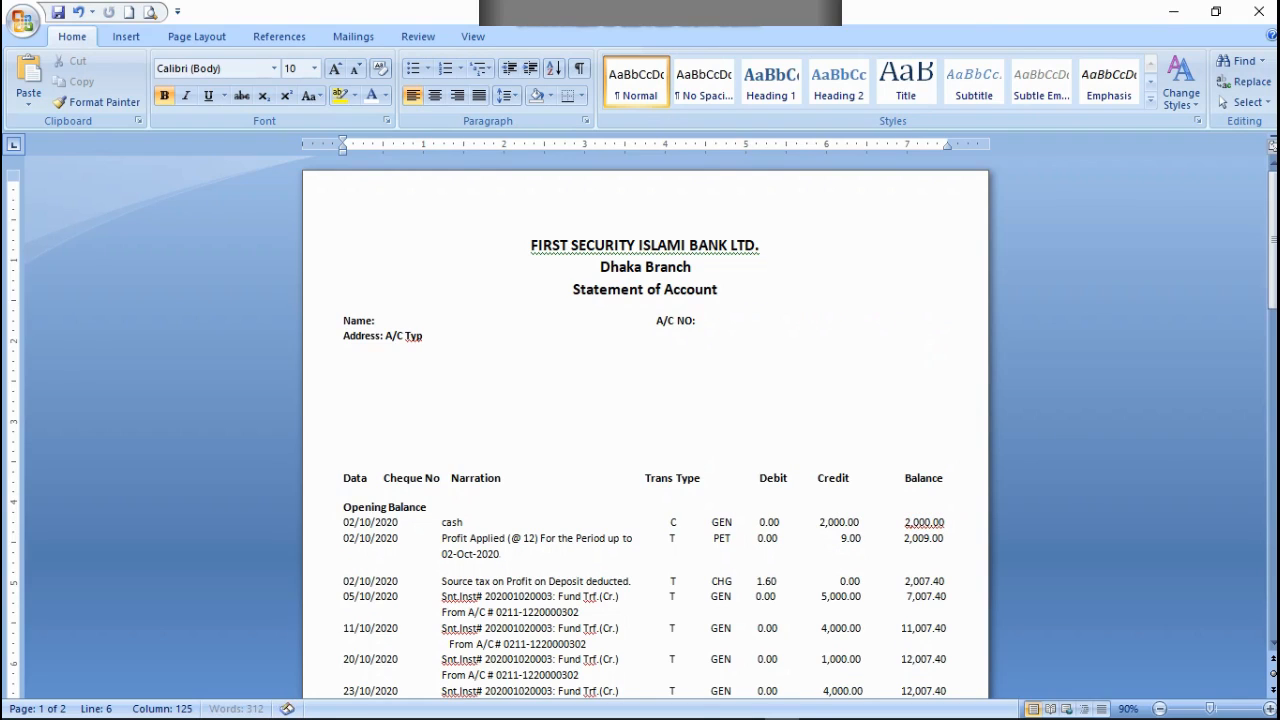
{"action": "left_click", "coordinate": [385, 335]}
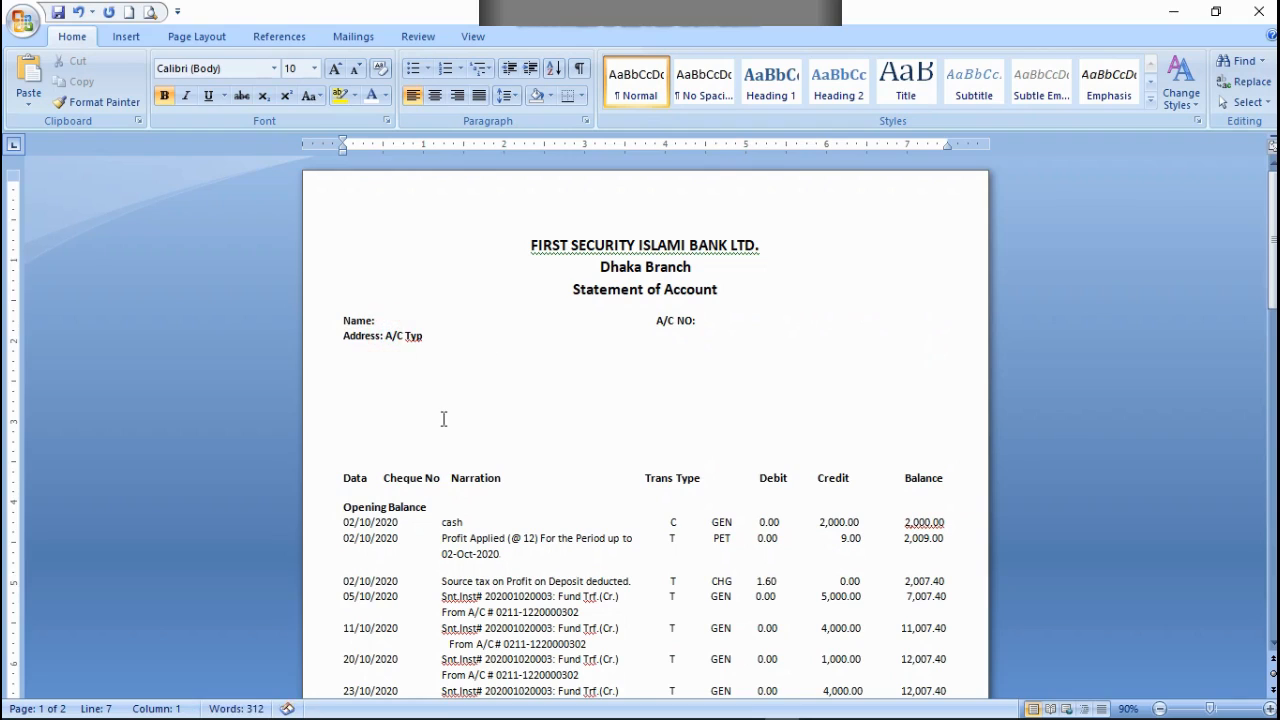
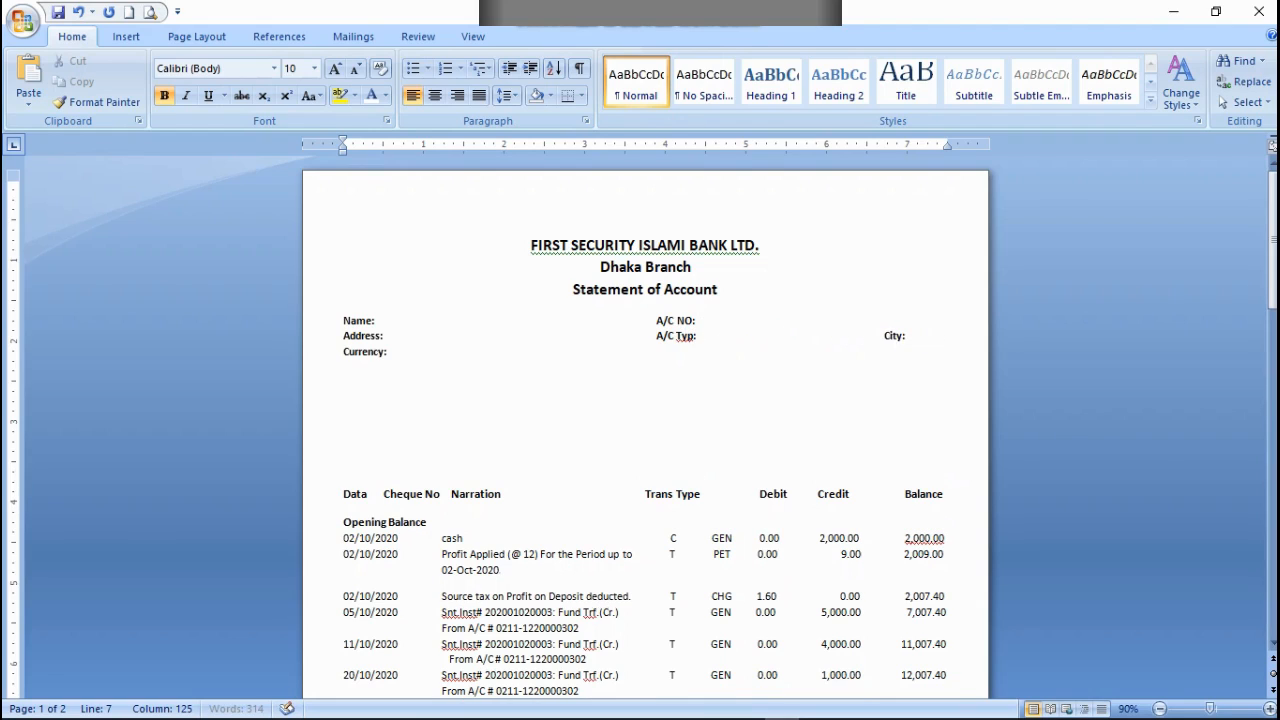
Step: Align Currency: under A/C Typ: and add the labels "Phone: AC Status:" on a line below City:
{"action": "left_click", "coordinate": [364, 348]}
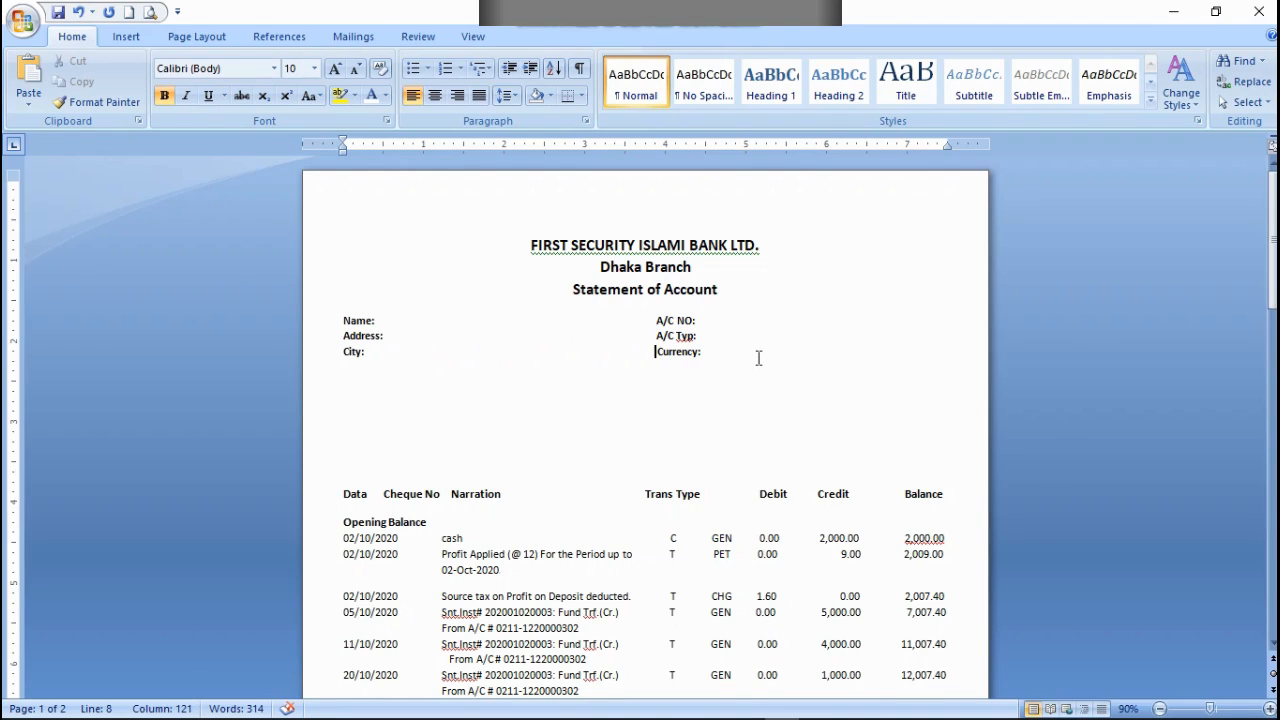
{"action": "left_click", "coordinate": [702, 350]}
{"action": "key", "text": "Up"}
{"action": "key", "text": "Delete"}
{"action": "left_click", "coordinate": [697, 335]}
{"action": "left_click", "coordinate": [710, 343]}
{"action": "left_click", "coordinate": [711, 348]}
{"action": "key", "text": "BackSpace"}
{"action": "left_click", "coordinate": [709, 353]}
{"action": "type", "text": "Phone: AC Status:"}
{"action": "left_click", "coordinate": [701, 344]}
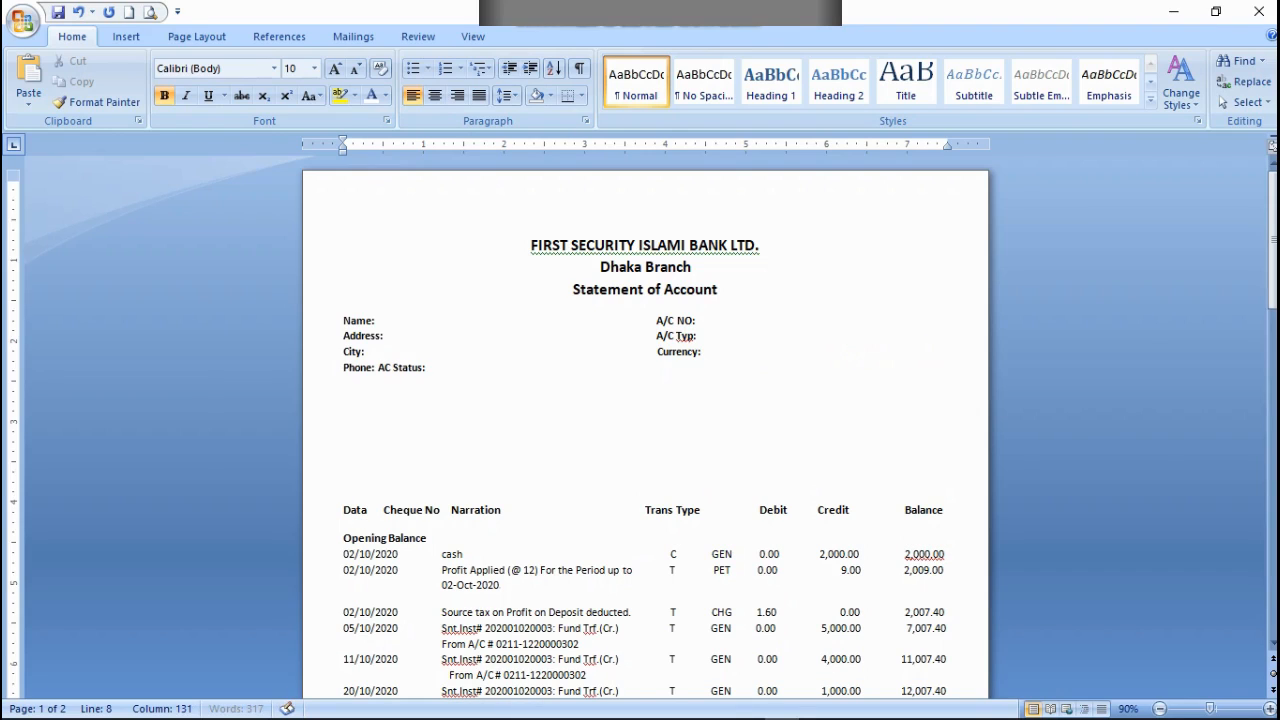
Step: Move the AC Status: label along the Phone: line so that it starts under Currency:
{"action": "left_click", "coordinate": [376, 368]}
{"action": "key", "text": "BackSpace"}
{"action": "key", "text": "BackSpace"}
{"action": "key", "text": "BackSpace"}
{"action": "key", "text": "BackSpace"}
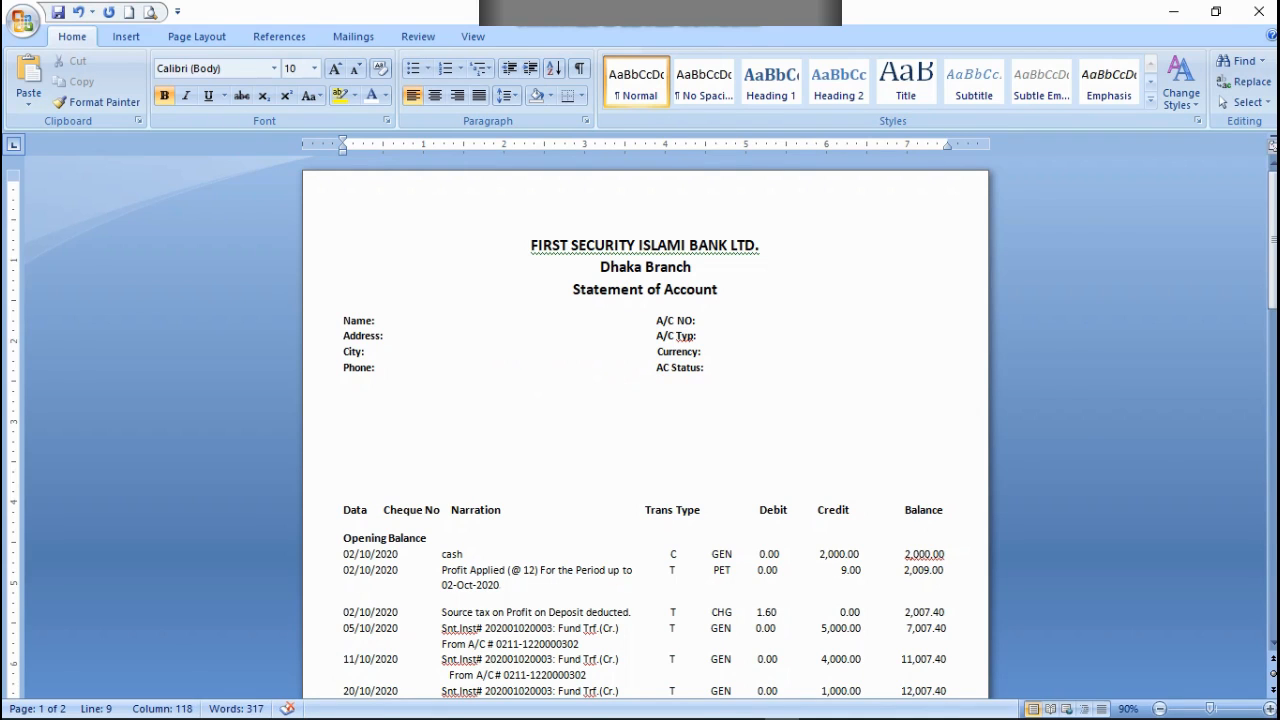
{"action": "scroll", "coordinate": [636, 534], "scroll_direction": "down", "scroll_amount": 10}
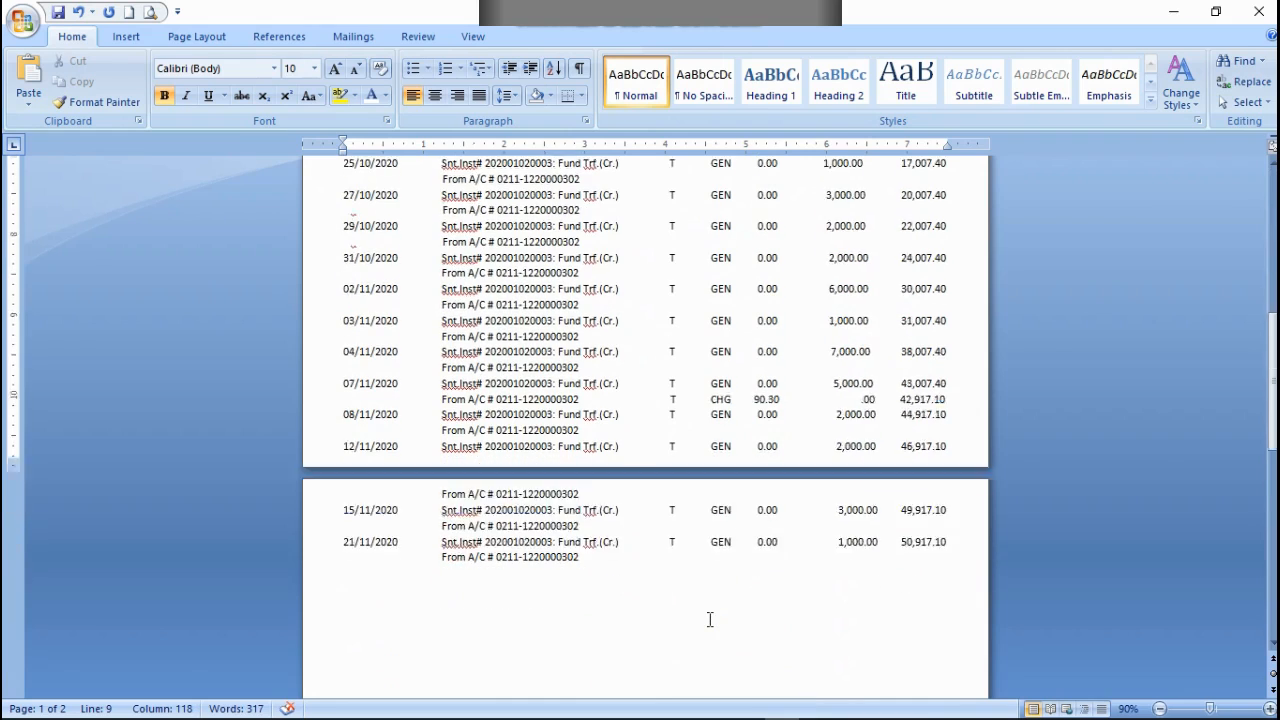
{"action": "scroll", "coordinate": [710, 620], "scroll_direction": "up", "scroll_amount": 10}
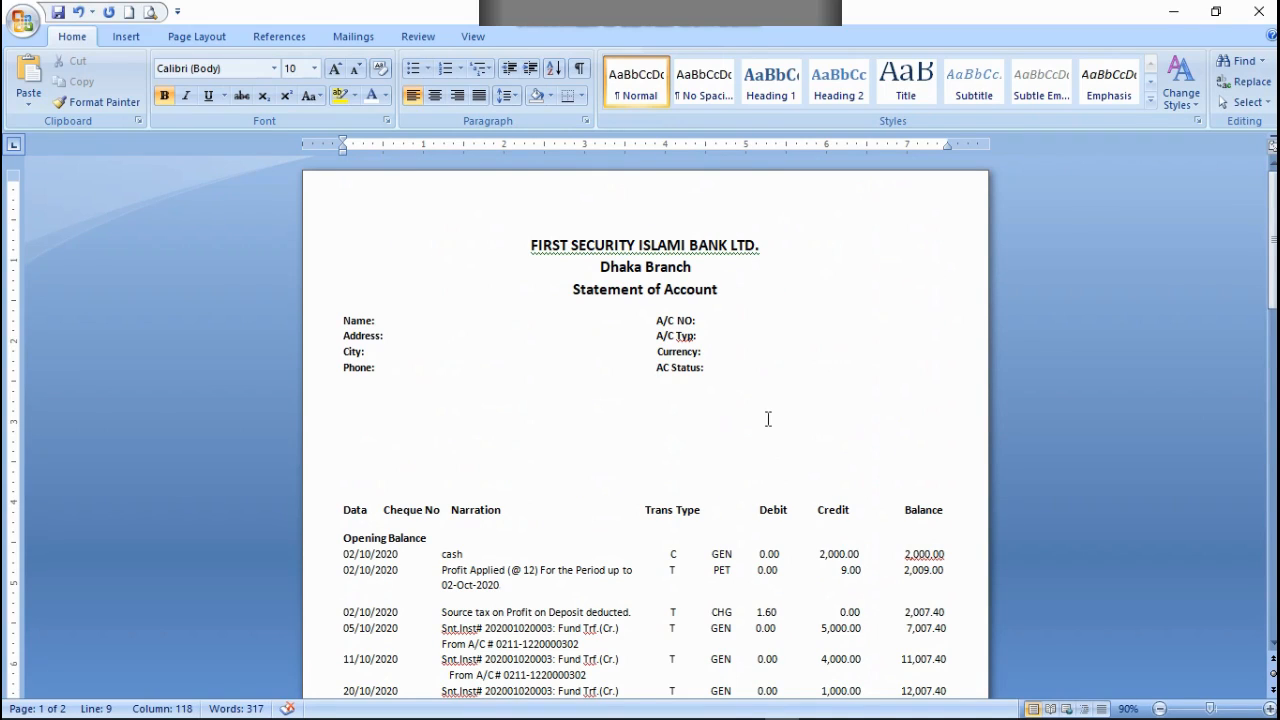
Step: Add the labels "Preiod:Generation Date:" directly after AC Status:
{"action": "left_click", "coordinate": [712, 367]}
{"action": "type", "text": "Preiod:Generation Date:"}
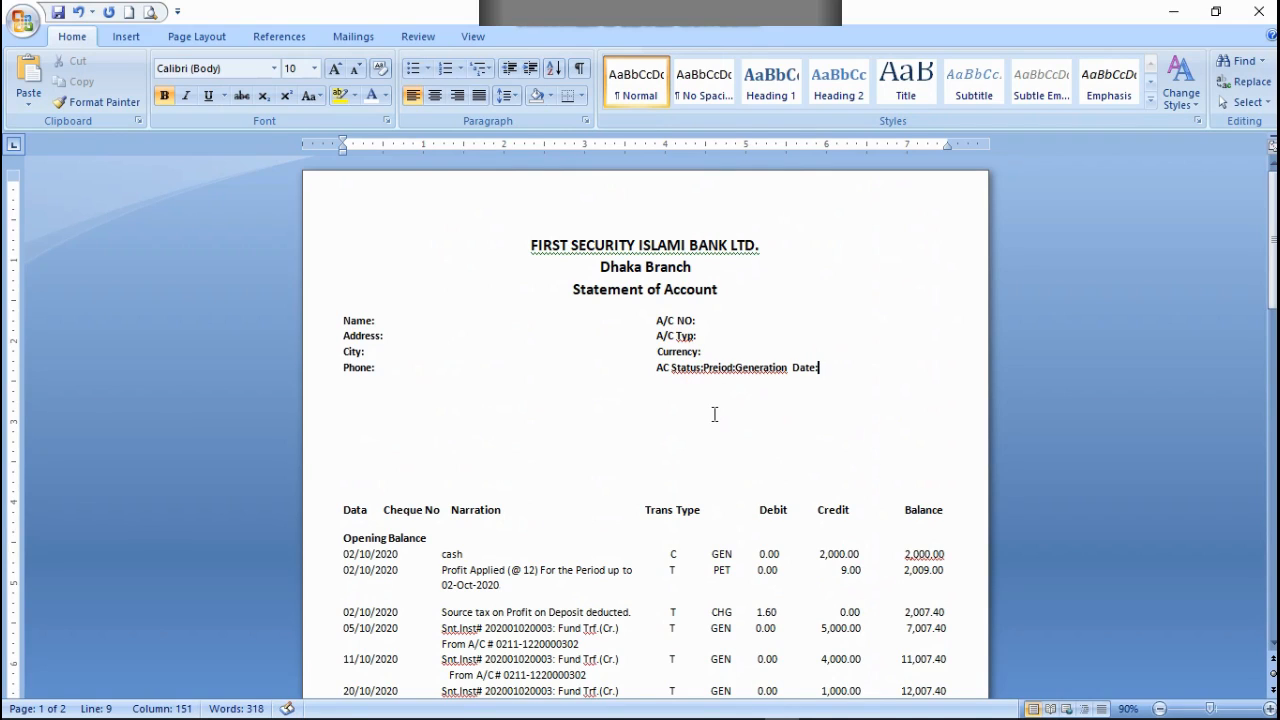
{"action": "left_click", "coordinate": [703, 364]}
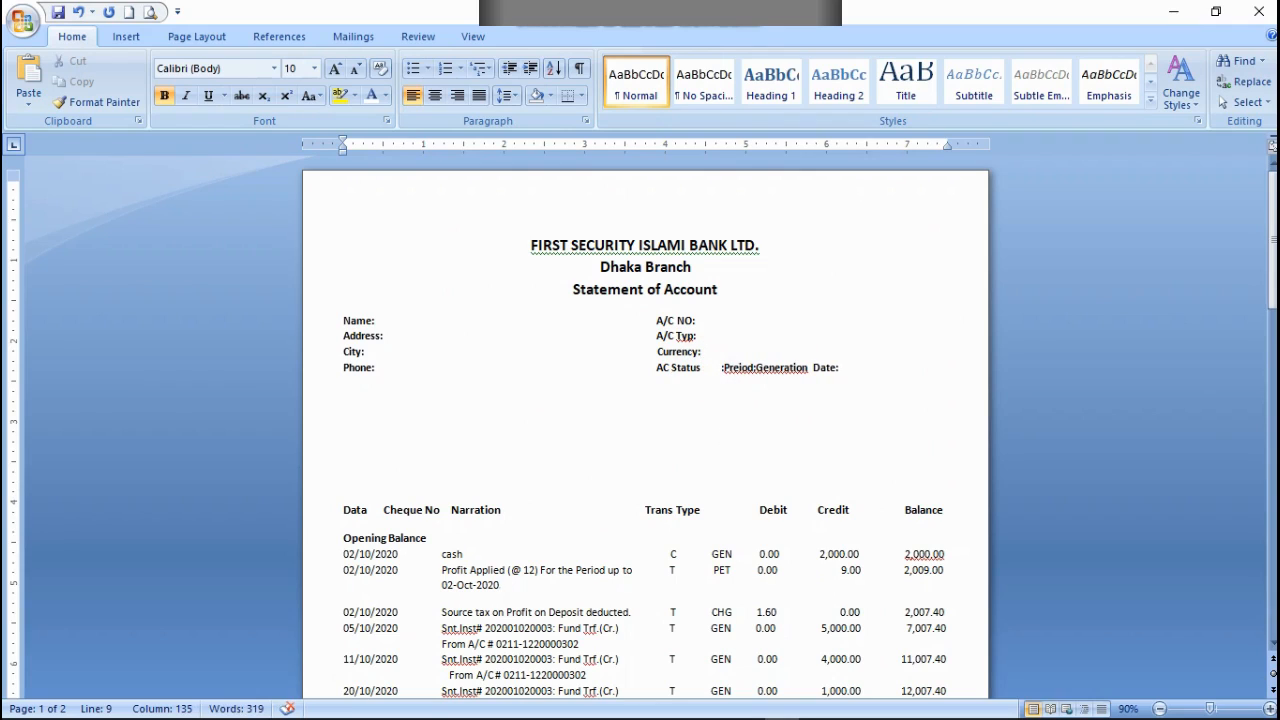
{"action": "key", "text": "BackSpace"}
{"action": "key", "text": "BackSpace"}
{"action": "key", "text": "BackSpace"}
{"action": "key", "text": "BackSpace"}
{"action": "key", "text": "BackSpace"}
{"action": "key", "text": "BackSpace"}
{"action": "key", "text": "BackSpace"}
{"action": "key", "text": "BackSpace"}
{"action": "key", "text": "BackSpace"}
{"action": "key", "text": "BackSpace"}
{"action": "key", "text": "BackSpace"}
{"action": "key", "text": "BackSpace"}
{"action": "key", "text": "BackSpace"}
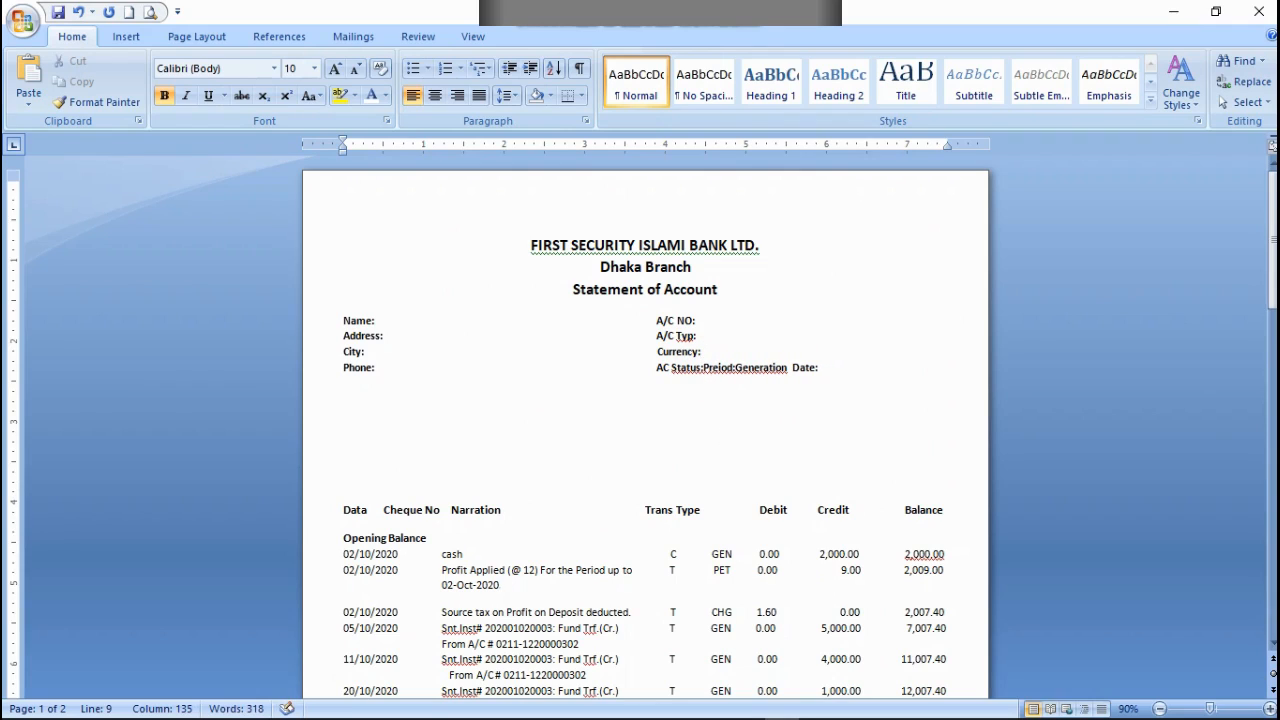
Step: Move Preiod: and Generation Date: to a line of their own below Phone:, with Generation Date: starting under AC Status:
{"action": "key", "text": "Right"}
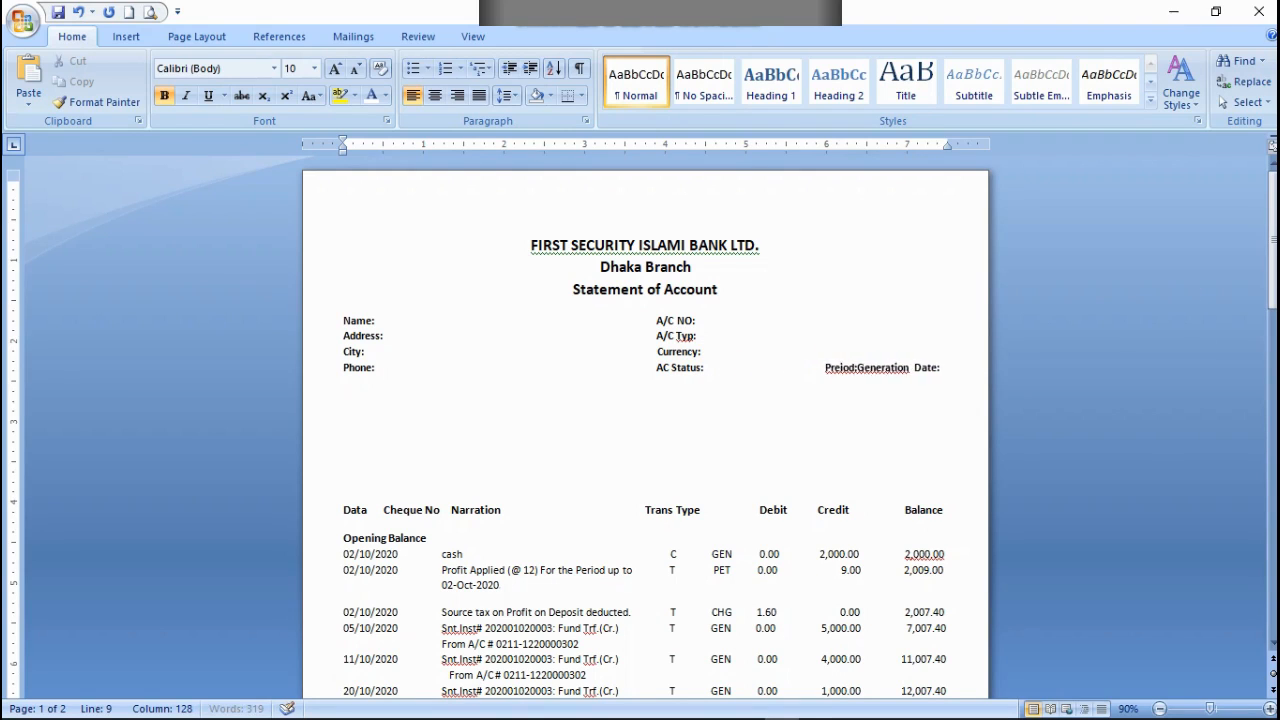
{"action": "key", "text": "Return"}
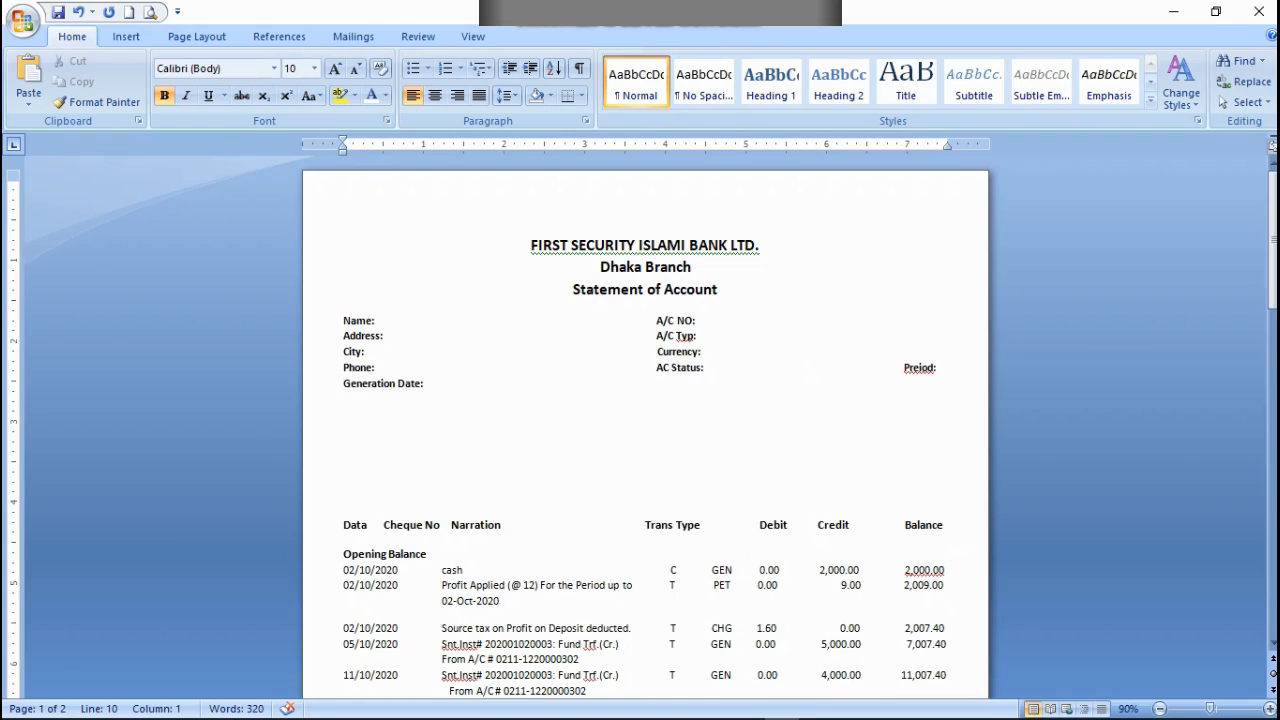
{"action": "left_click", "coordinate": [77, 12]}
{"action": "left_click", "coordinate": [859, 372]}
{"action": "key", "text": "Return"}
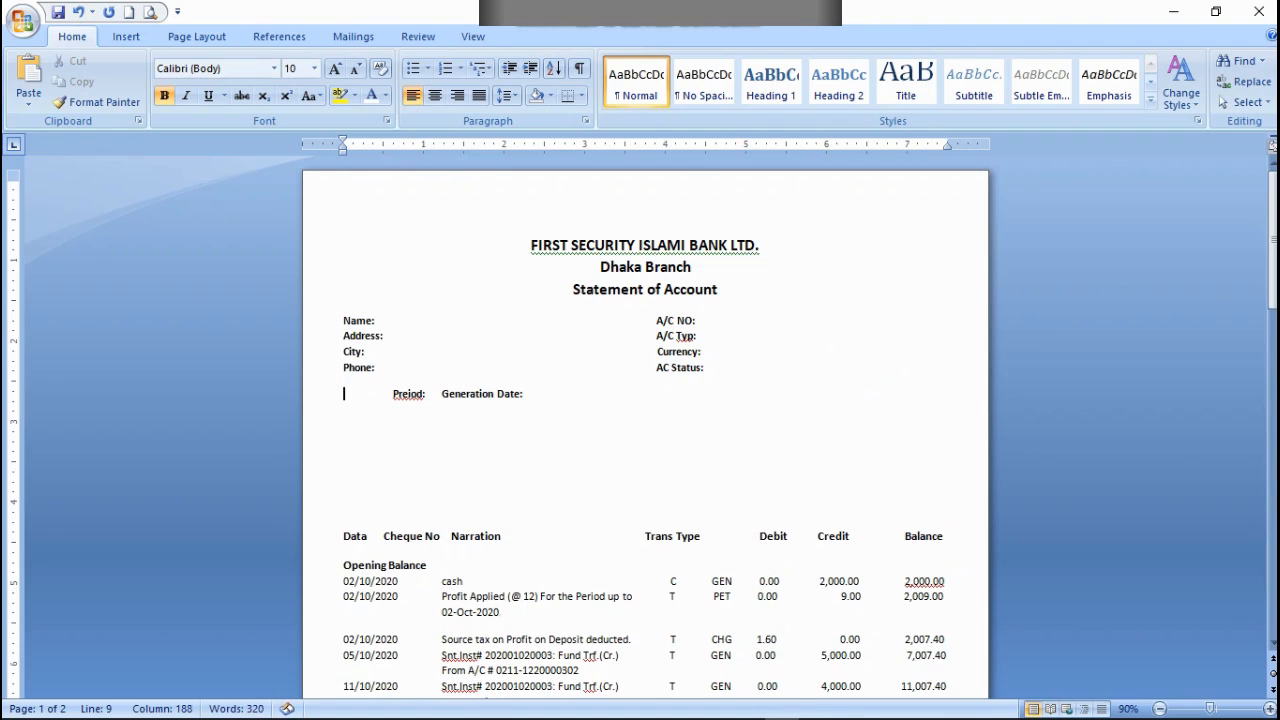
{"action": "key", "text": "BackSpace"}
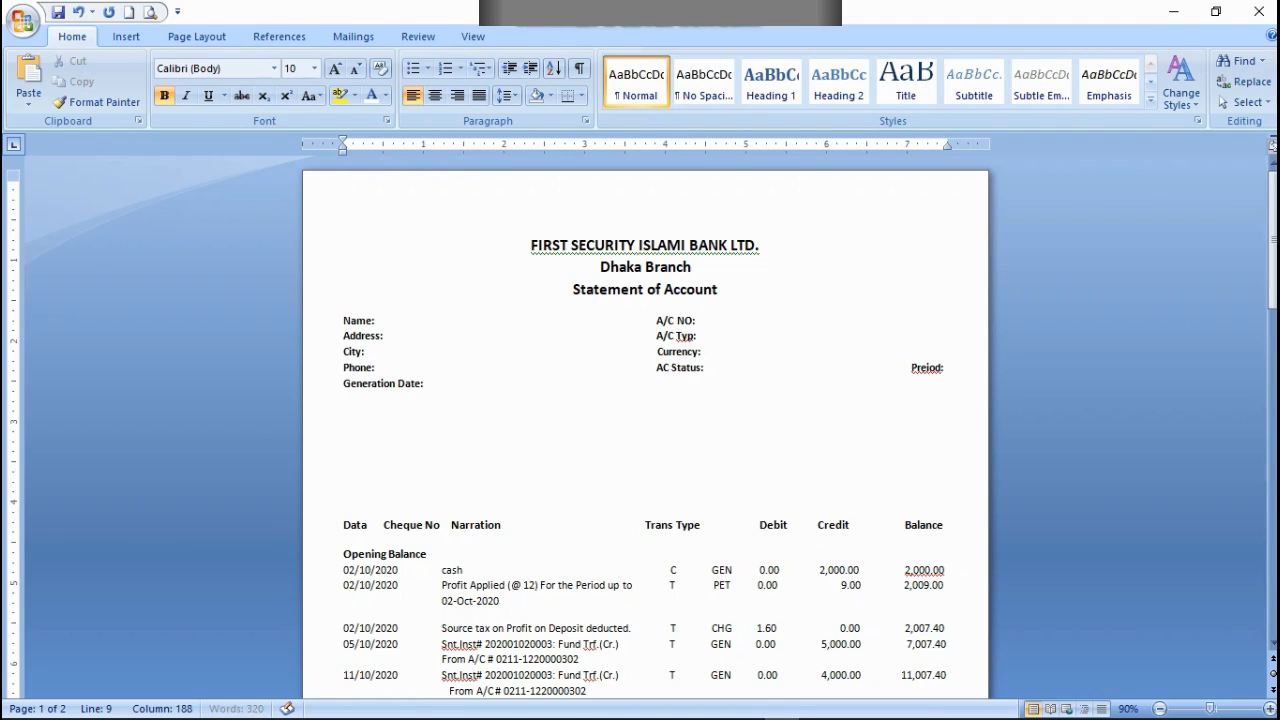
{"action": "key", "text": "Delete"}
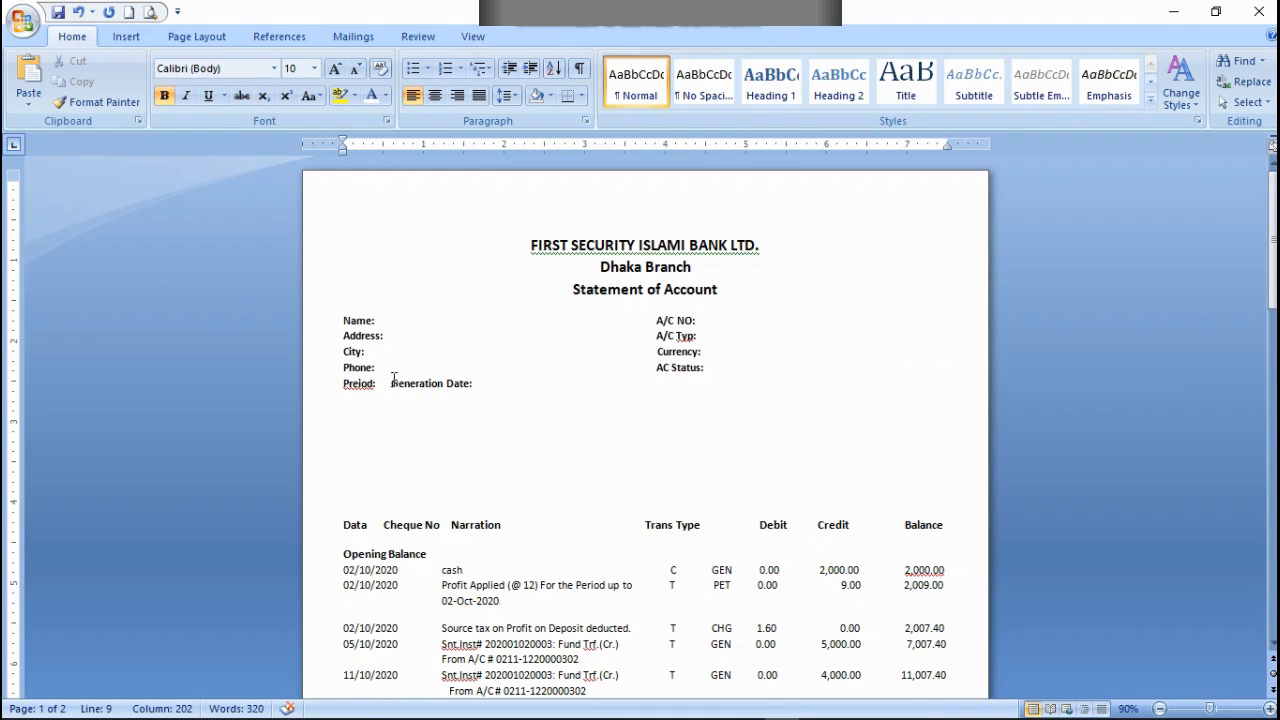
{"action": "left_click", "coordinate": [390, 381]}
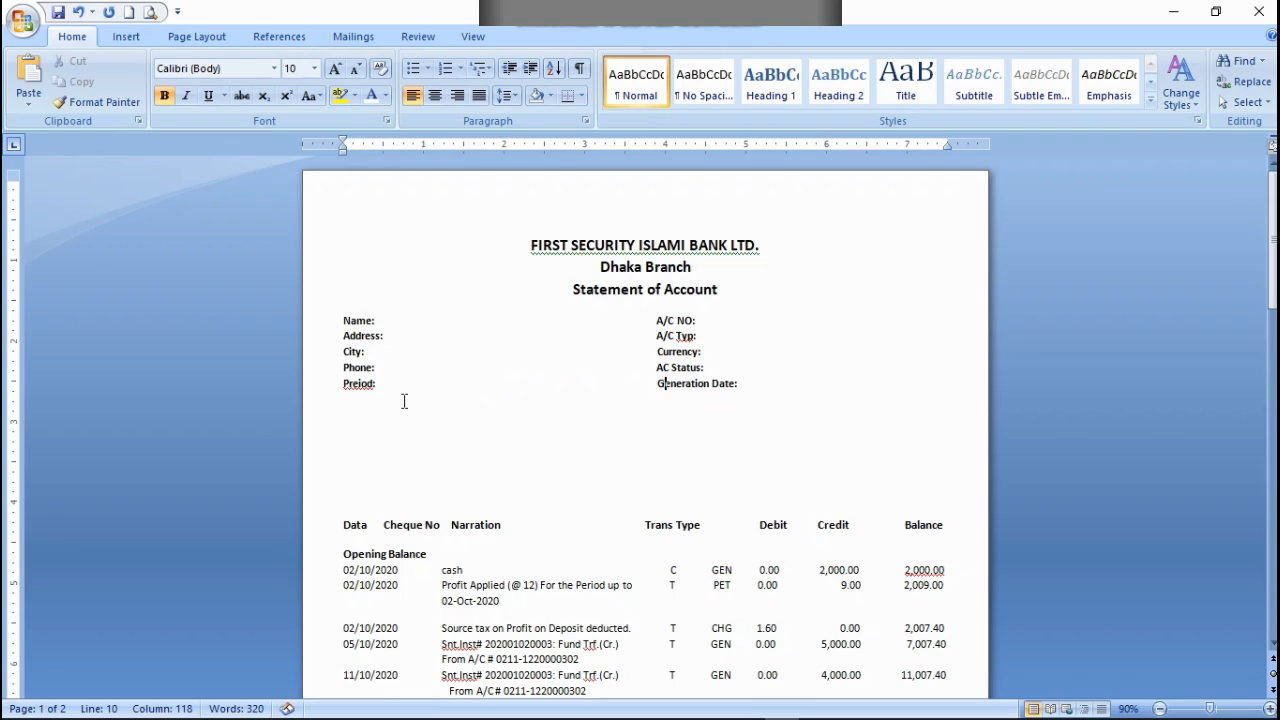
Step: Enter the letter M directly after the Generation Date: label
{"action": "key", "text": "Right"}
{"action": "key", "text": "Right"}
{"action": "key", "text": "Right"}
{"action": "key", "text": "Right"}
{"action": "key", "text": "Right"}
{"action": "key", "text": "Right"}
{"action": "key", "text": "Right"}
{"action": "key", "text": "Right"}
{"action": "key", "text": "Right"}
{"action": "key", "text": "Right"}
{"action": "key", "text": "Right"}
{"action": "key", "text": "Right"}
{"action": "key", "text": "Right"}
{"action": "key", "text": "Right"}
Step: Correct the misspelled label Preiod: to "Period:"
{"action": "key", "text": "Right"}
{"action": "type", "text": "M"}
{"action": "key", "text": "Home"}
{"action": "key", "text": "Right"}
{"action": "key", "text": "Right"}
{"action": "key", "text": "BackSpace"}
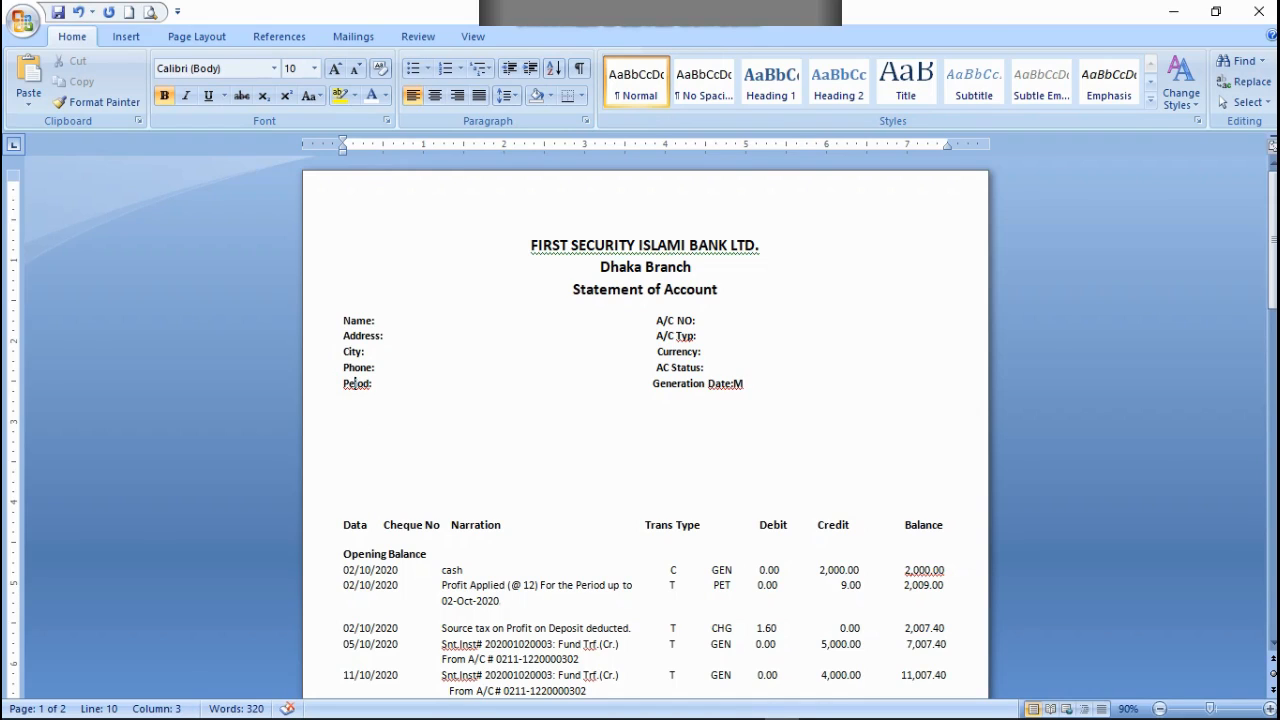
{"action": "type", "text": "r"}
{"action": "left_click", "coordinate": [344, 440]}
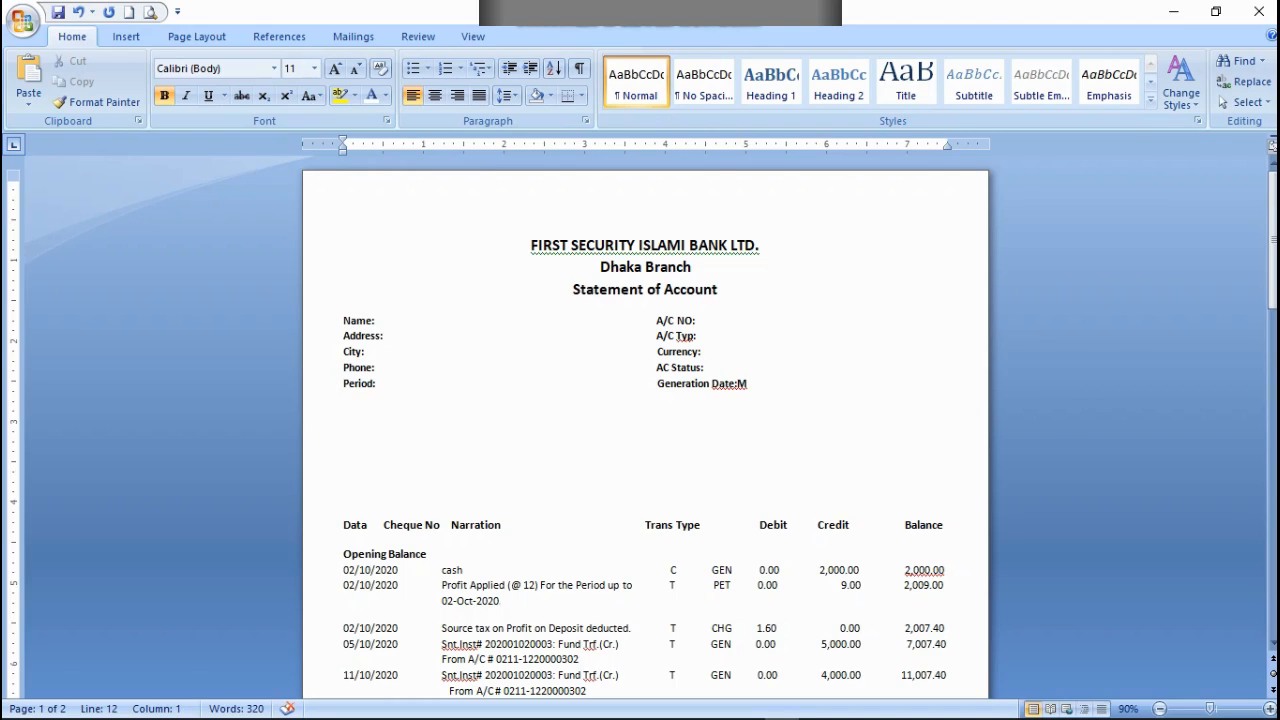
Step: Complete the M as "Maturity Date:" on a new line, aligned under Generation Date:, with a filler letter v at the line's start
{"action": "key", "text": "Up"}
{"action": "key", "text": "Down"}
{"action": "key", "text": "Down"}
{"action": "key", "text": "Left"}
{"action": "type", "text": "aturity Date"}
{"action": "type", "text": ":"}
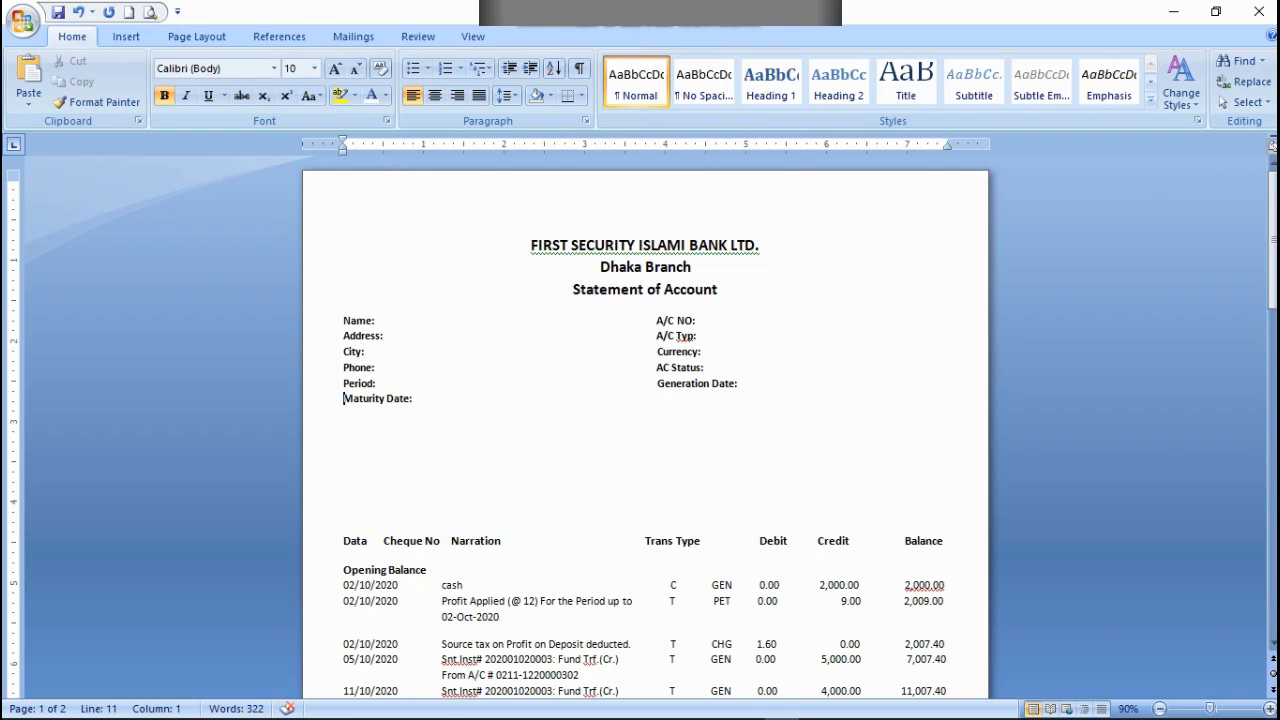
{"action": "type", "text": "v"}
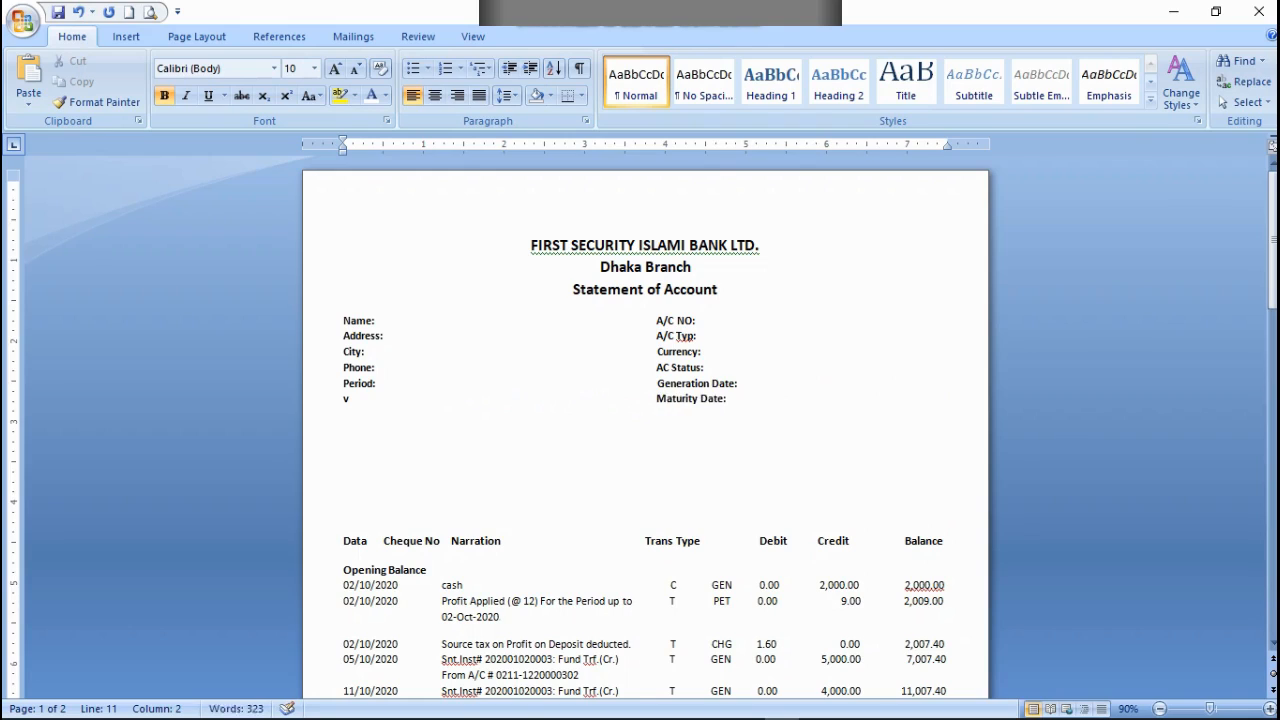
Step: Shift the Generation Date: and Currency: labels slightly back toward the left labels and set a tab stop at 4 inches on the Currency: line
{"action": "key", "text": "BackSpace"}
{"action": "key", "text": "BackSpace"}
{"action": "key", "text": "Up"}
{"action": "key", "text": "BackSpace"}
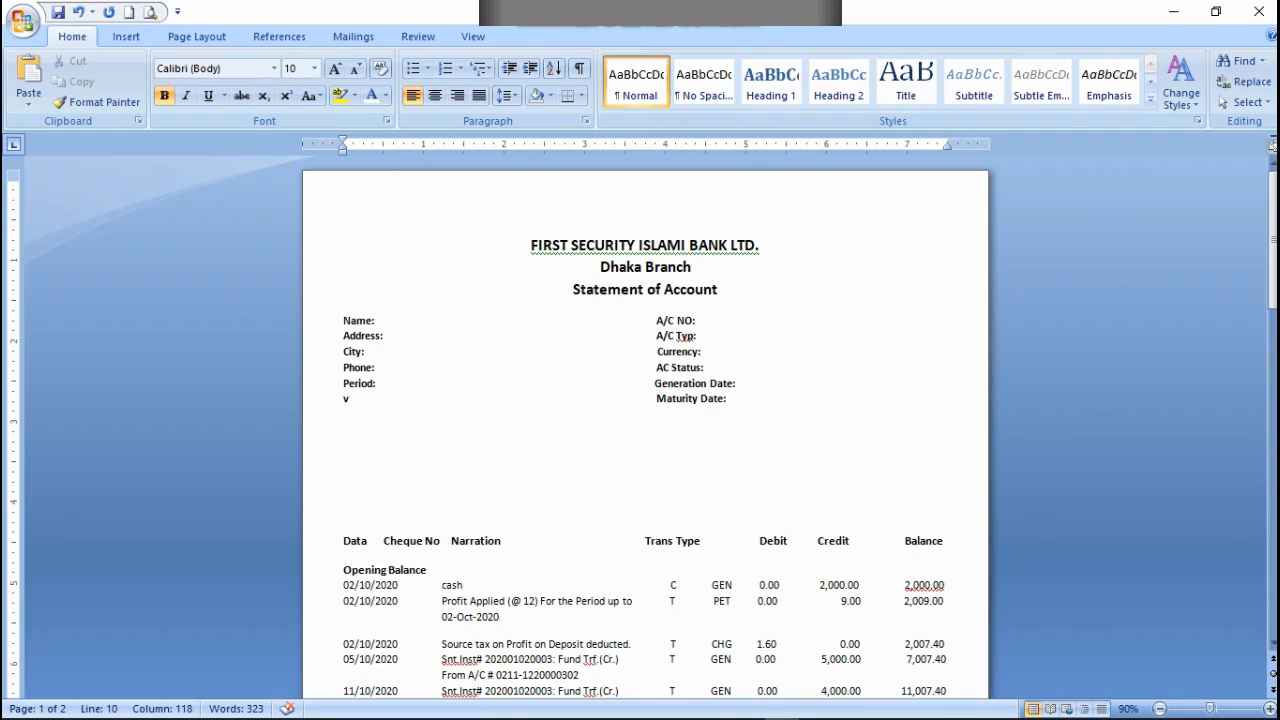
{"action": "left_click", "coordinate": [657, 366]}
{"action": "key", "text": "BackSpace"}
{"action": "left_click_drag", "start_coordinate": [664, 145], "coordinate": [662, 145]}
{"action": "key", "text": "BackSpace"}
{"action": "left_click", "coordinate": [665, 147]}
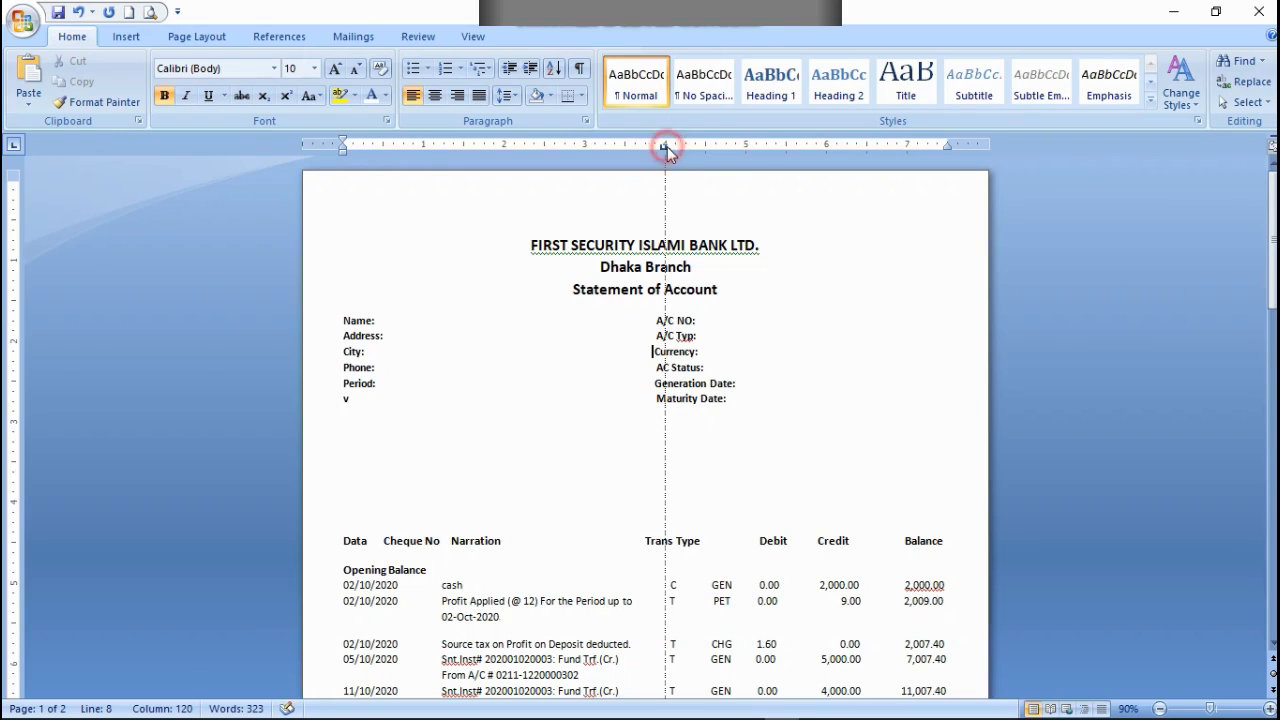
{"action": "left_click_drag", "start_coordinate": [665, 147], "coordinate": [663, 150]}
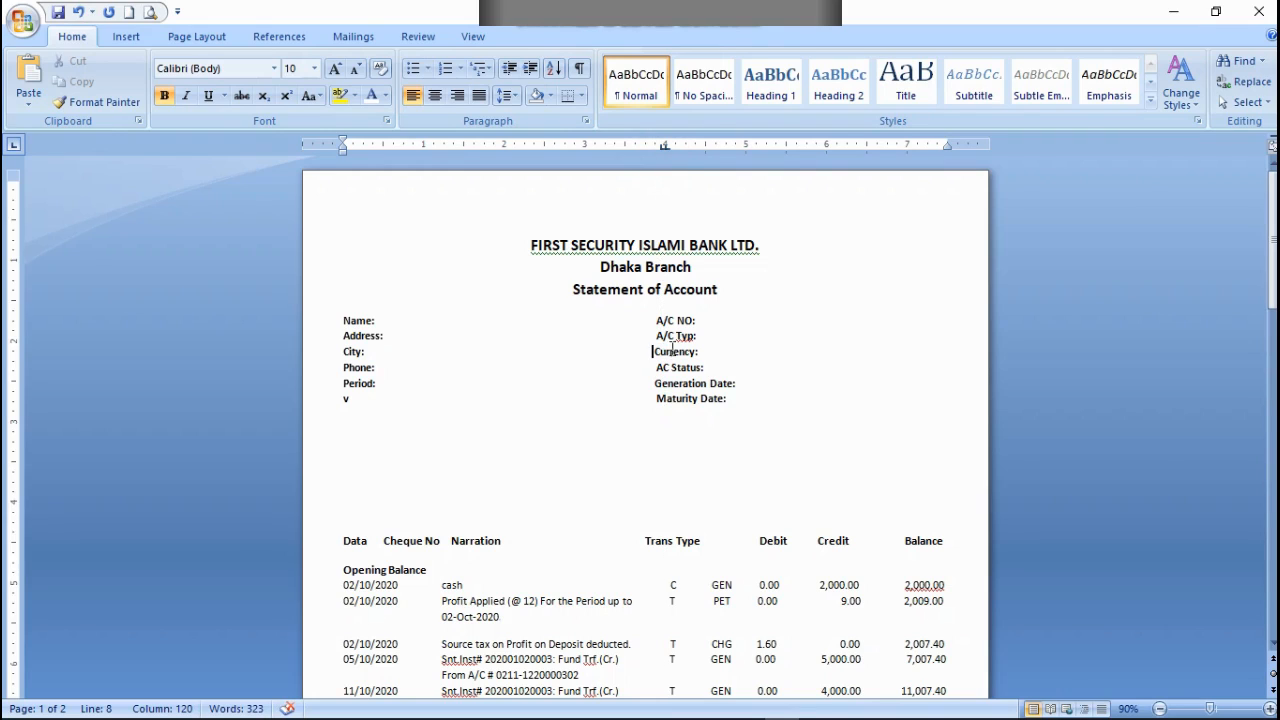
Step: Set the font colour of the filler letter v on the Maturity Date: line to white
{"action": "left_click", "coordinate": [655, 367]}
{"action": "left_click", "coordinate": [367, 410]}
{"action": "left_click_drag", "start_coordinate": [364, 407], "coordinate": [337, 409]}
{"action": "left_click", "coordinate": [385, 95]}
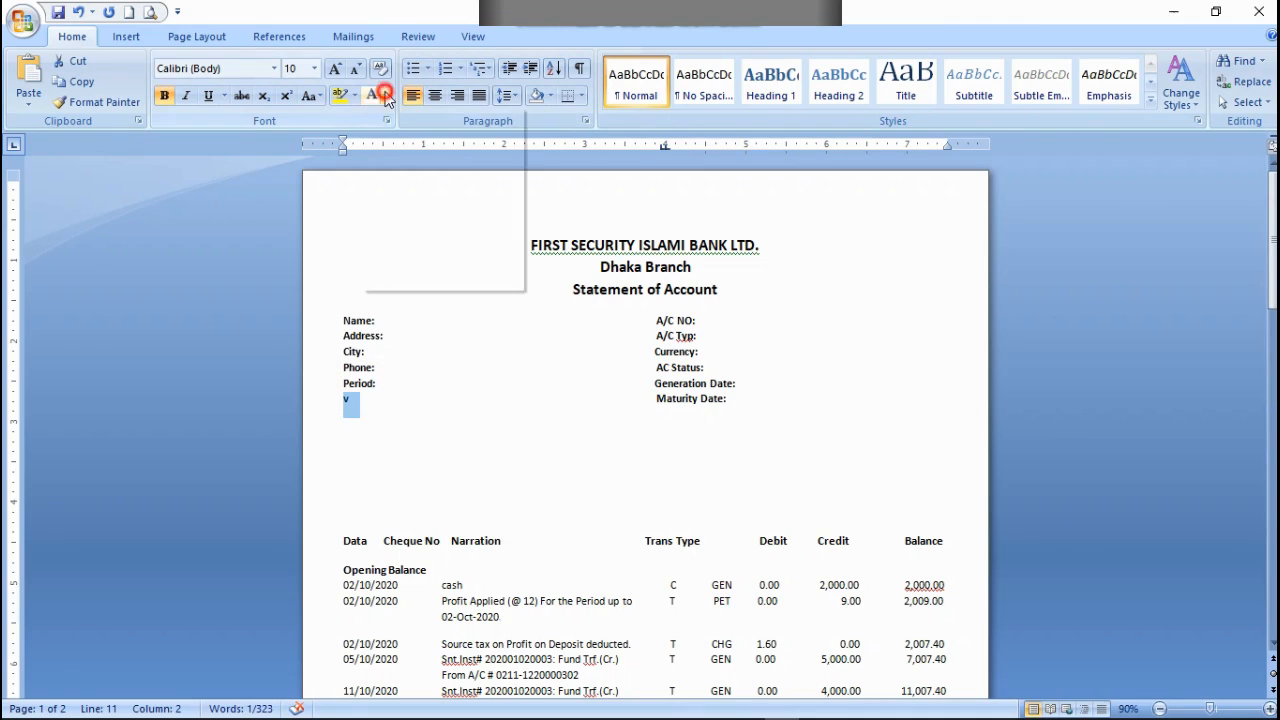
{"action": "left_click", "coordinate": [370, 157]}
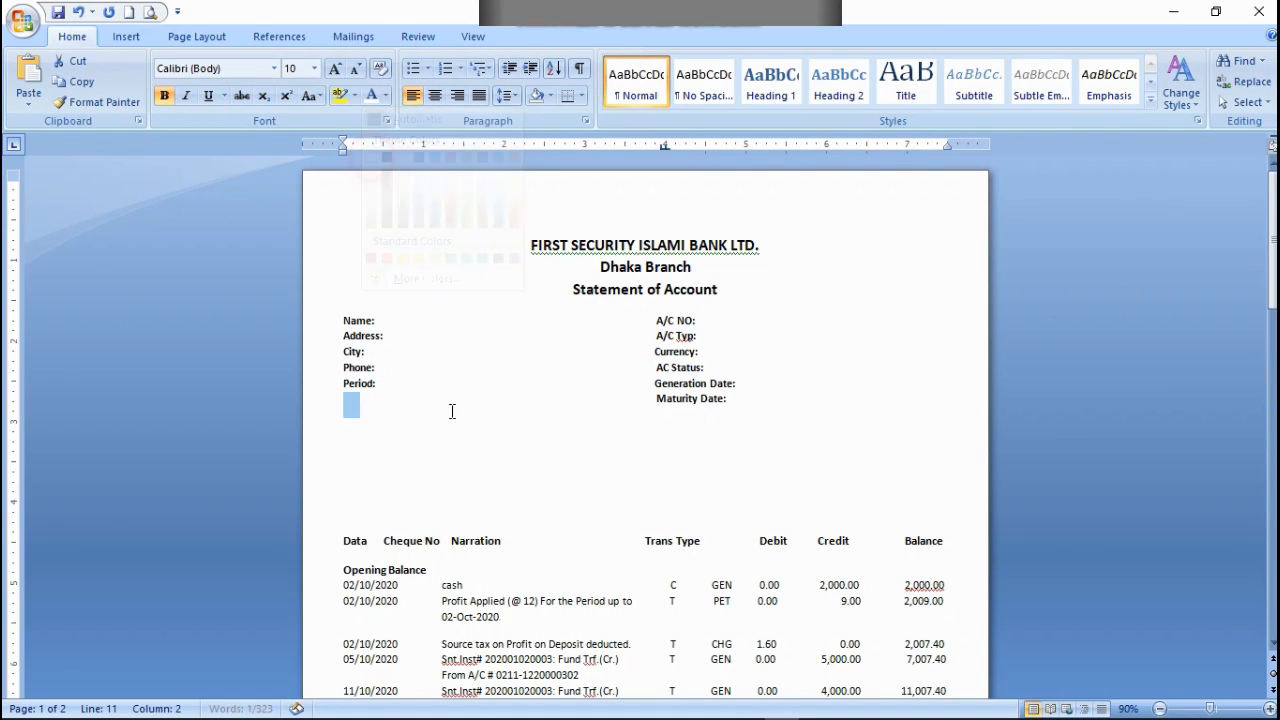
{"action": "left_click", "coordinate": [403, 451]}
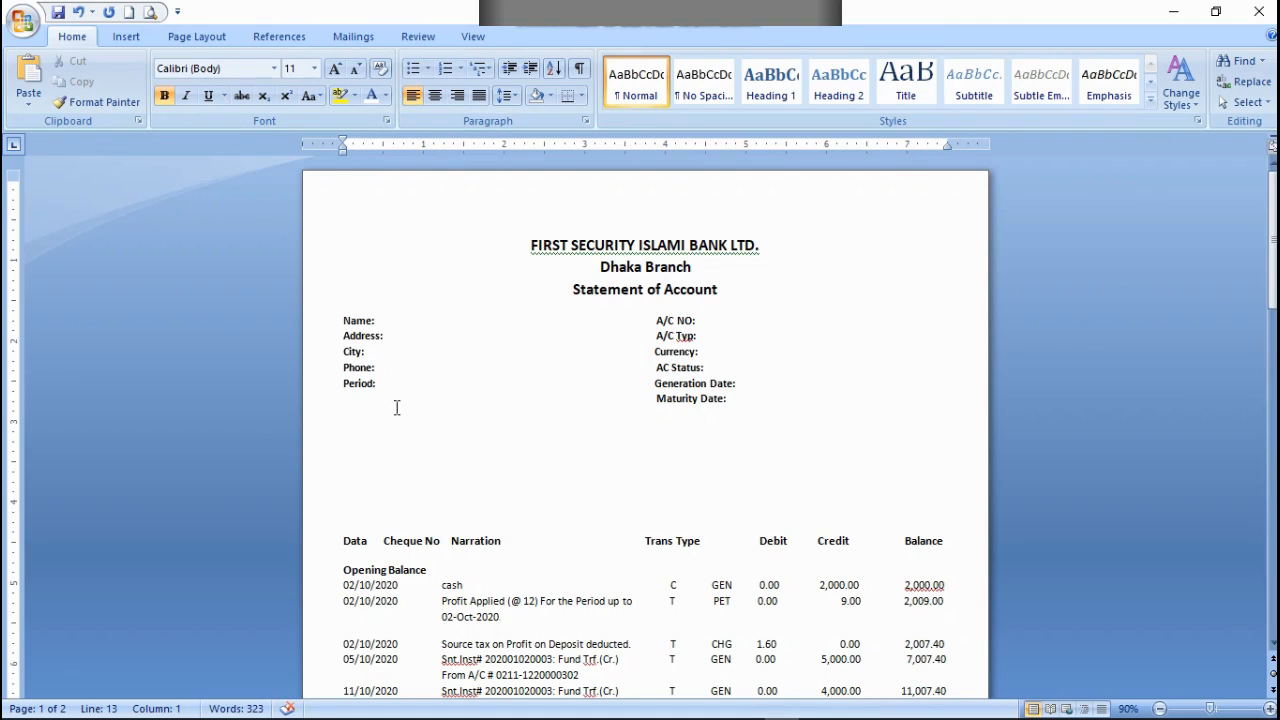
Step: Insert a copy of the "Name: A/C NO:" line above the existing one and set its Name: label to white
{"action": "left_click", "coordinate": [400, 343]}
{"action": "key", "text": "ctrl+v"}
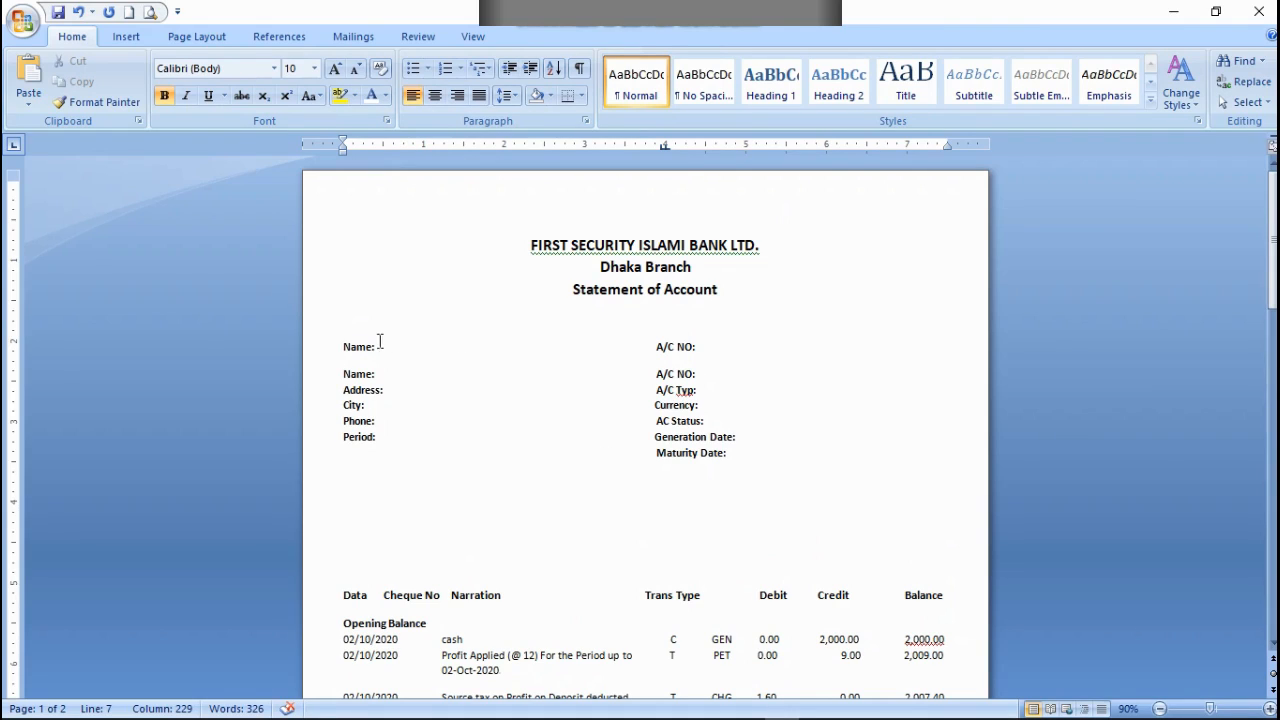
{"action": "left_click_drag", "start_coordinate": [380, 346], "coordinate": [338, 346]}
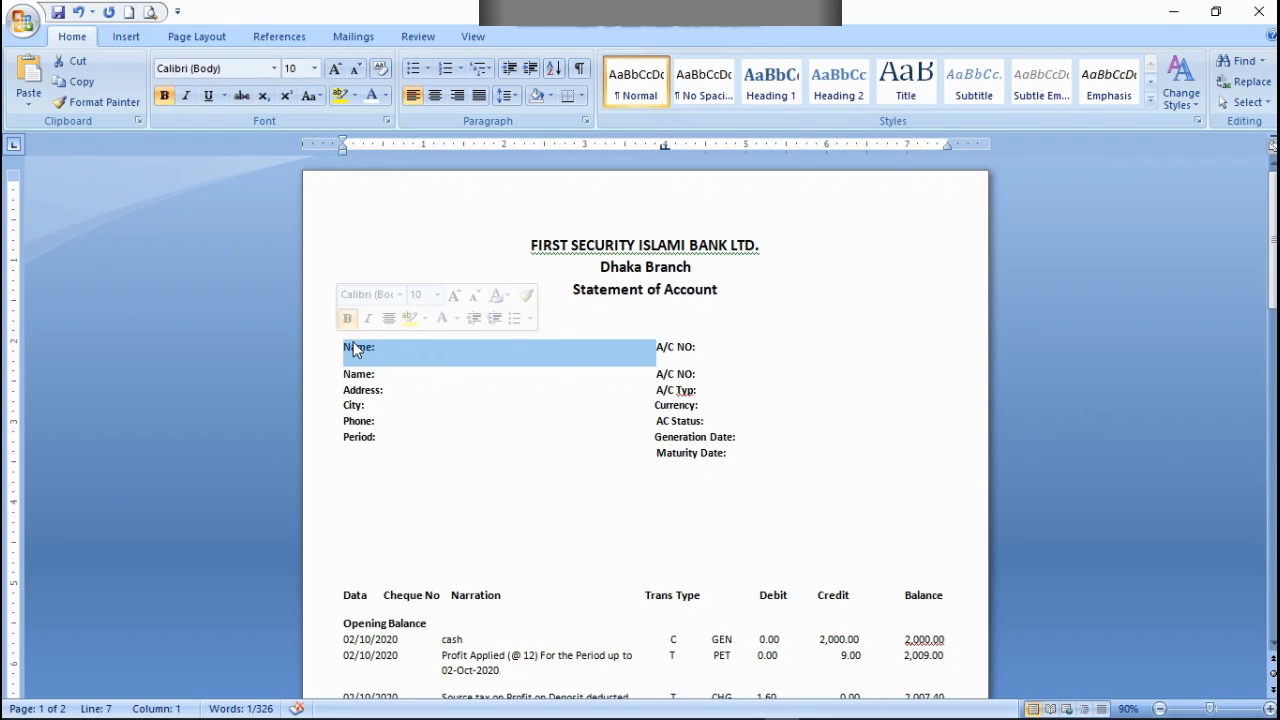
{"action": "right_click", "coordinate": [355, 348]}
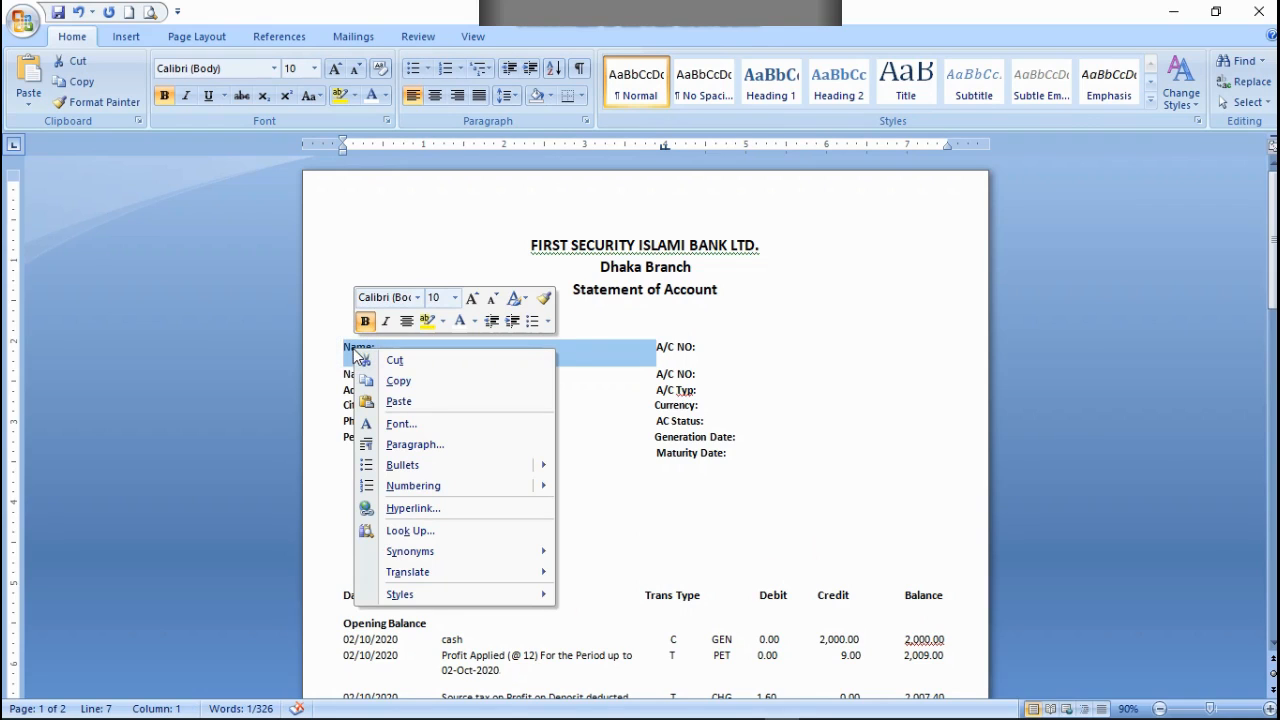
{"action": "left_click", "coordinate": [385, 96]}
{"action": "left_click", "coordinate": [373, 152]}
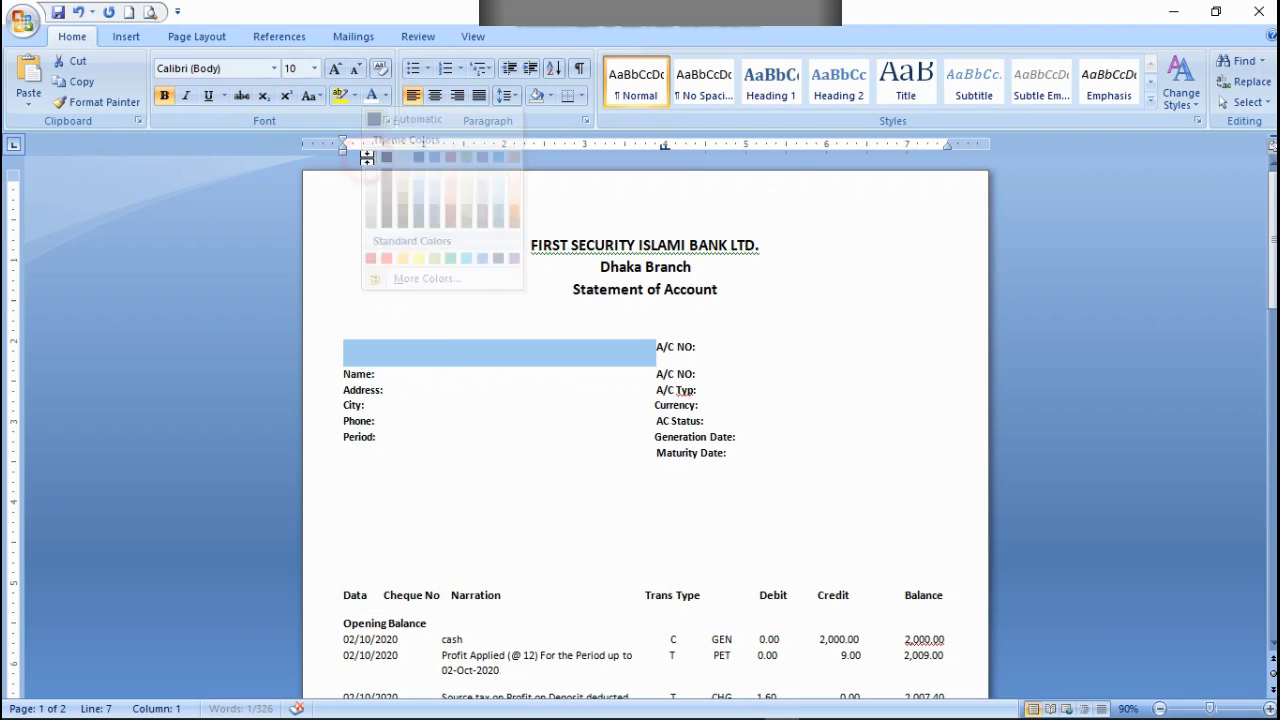
{"action": "left_click", "coordinate": [484, 458]}
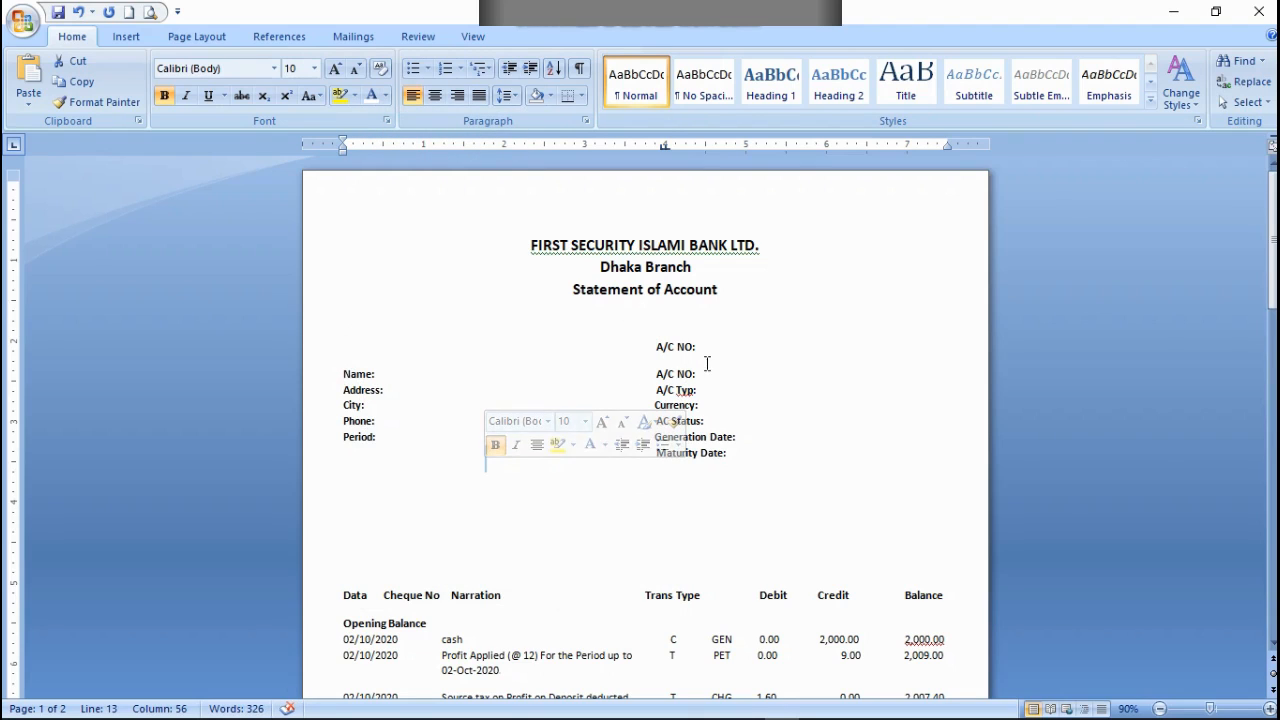
Step: Copy the lower "Name: A/C NO:" line and paste it after the upper A/C NO: label
{"action": "left_click_drag", "start_coordinate": [697, 370], "coordinate": [643, 373]}
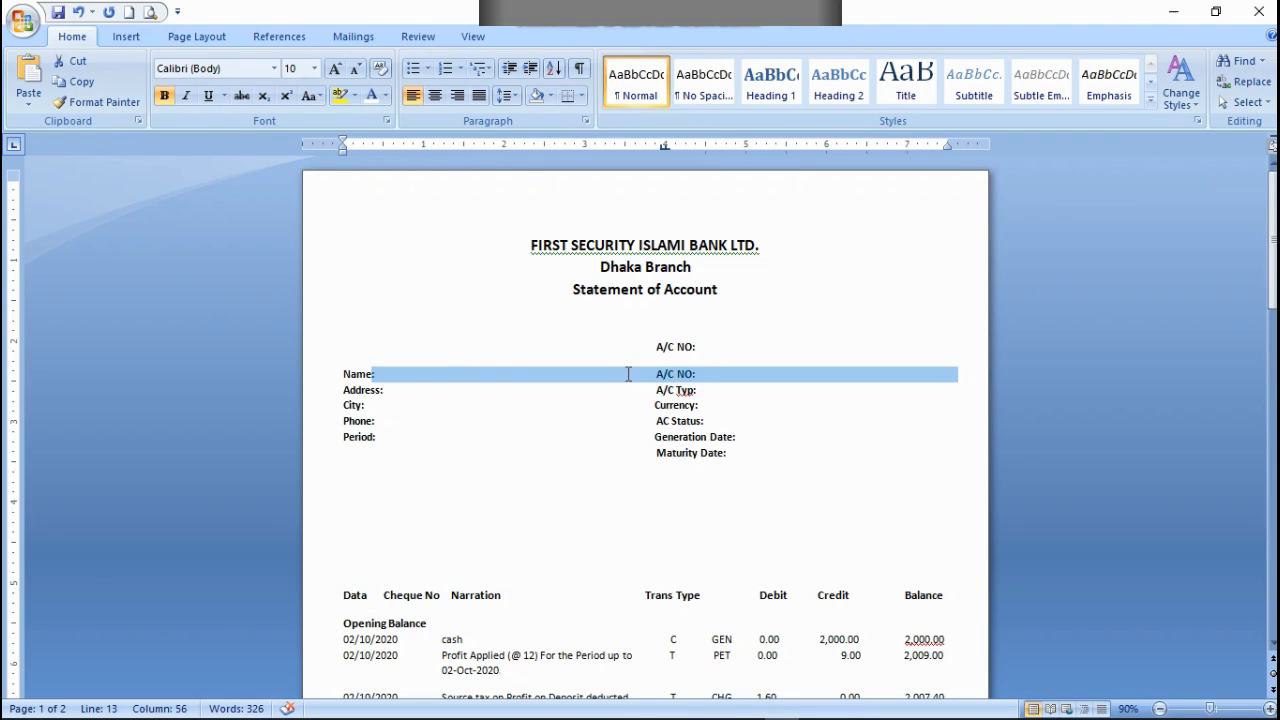
{"action": "left_click_drag", "start_coordinate": [383, 385], "coordinate": [344, 368]}
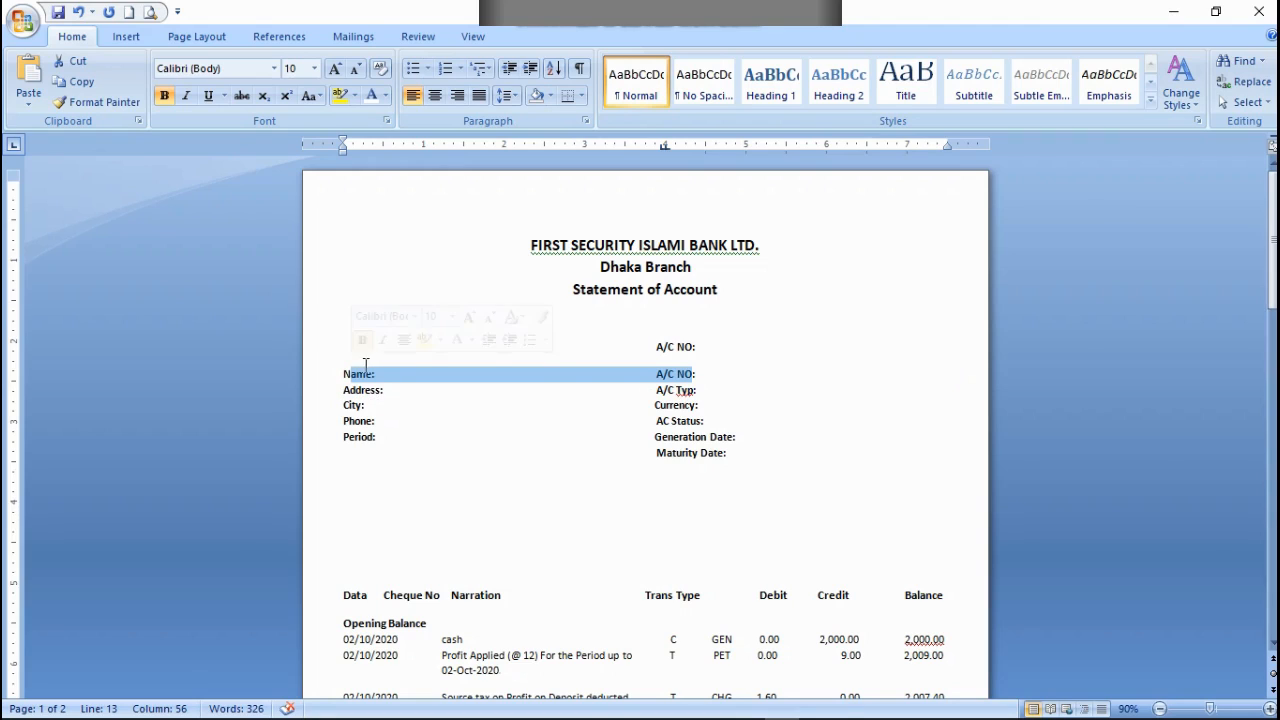
{"action": "left_click_drag", "start_coordinate": [717, 372], "coordinate": [350, 384]}
{"action": "right_click", "coordinate": [352, 378]}
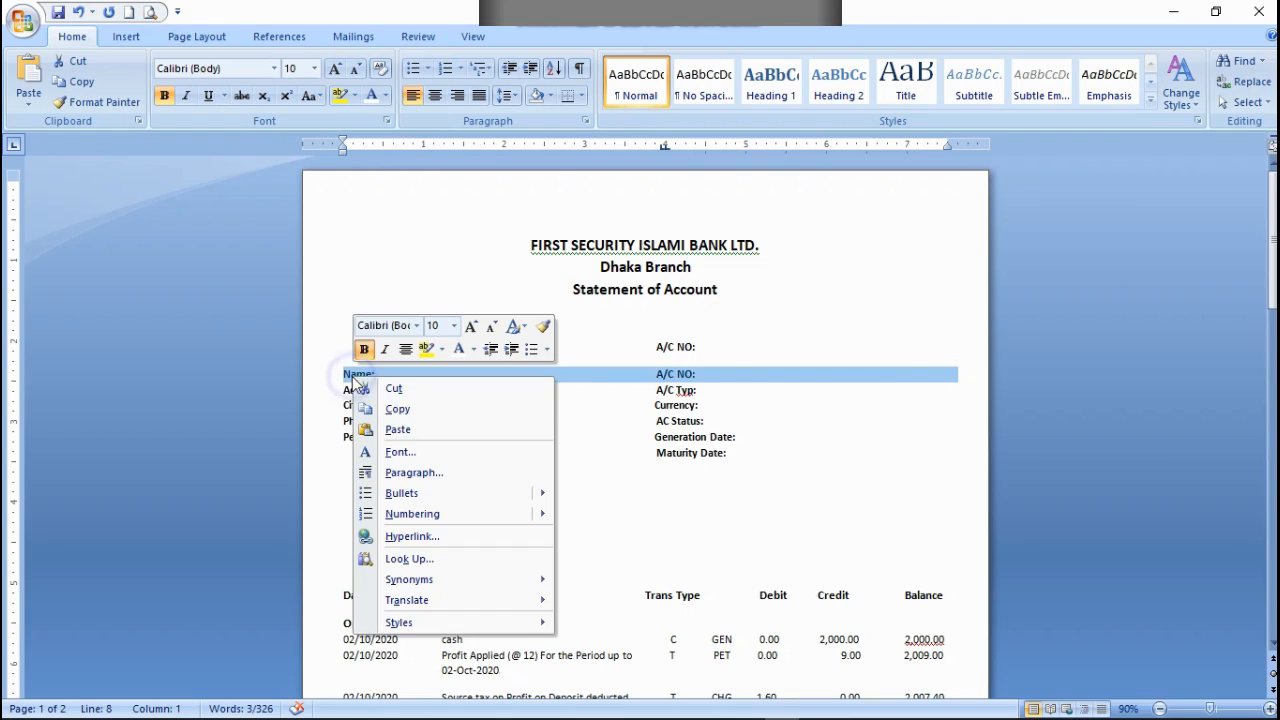
{"action": "left_click", "coordinate": [398, 410]}
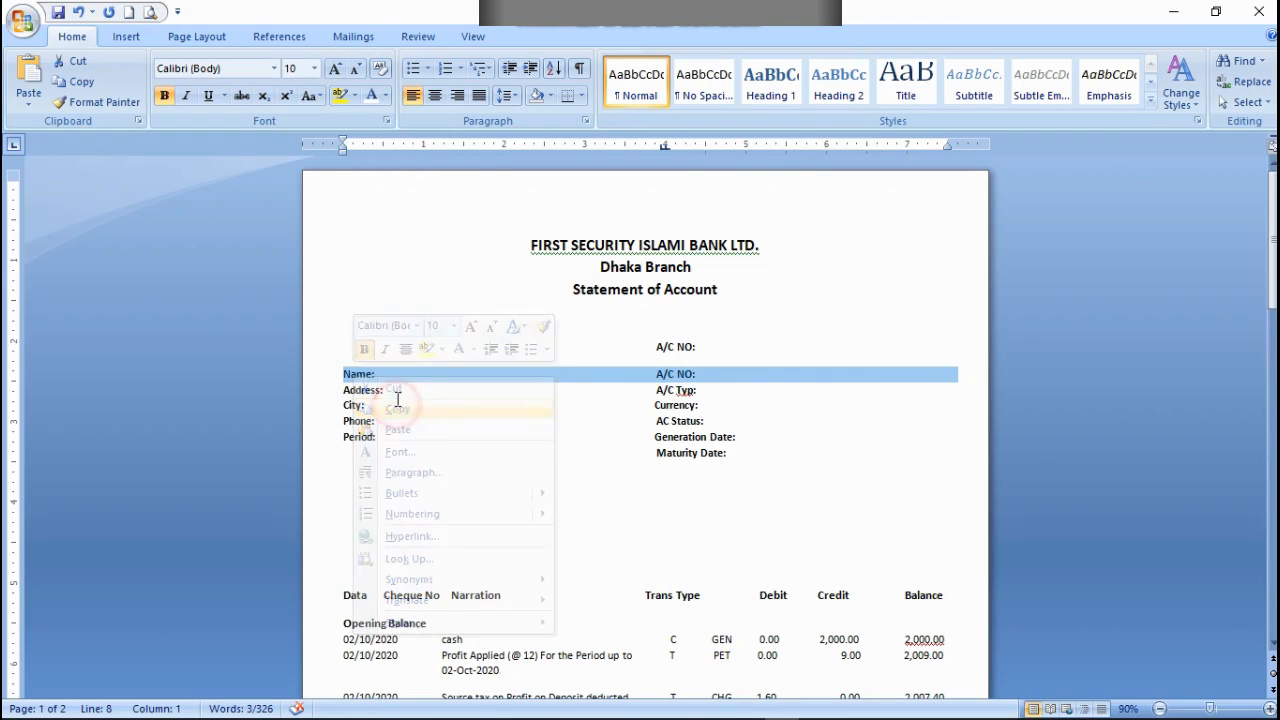
{"action": "left_click", "coordinate": [702, 346]}
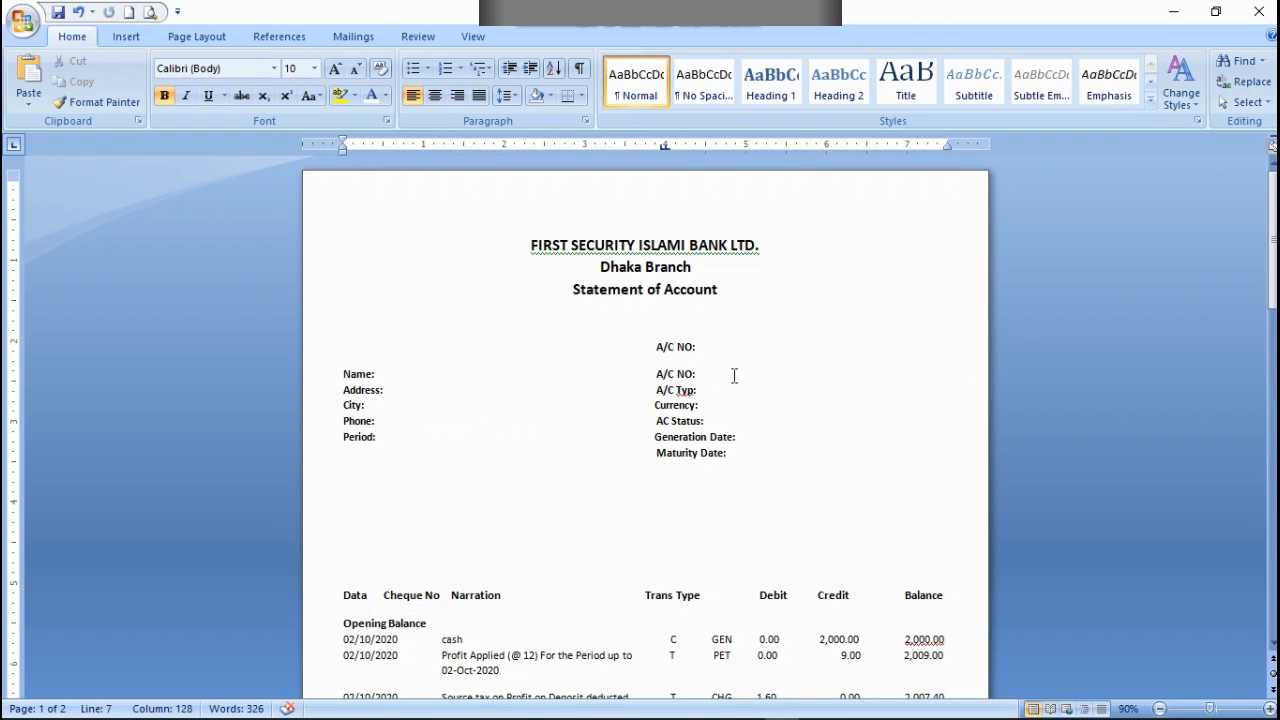
{"action": "key", "text": "ctrl+v"}
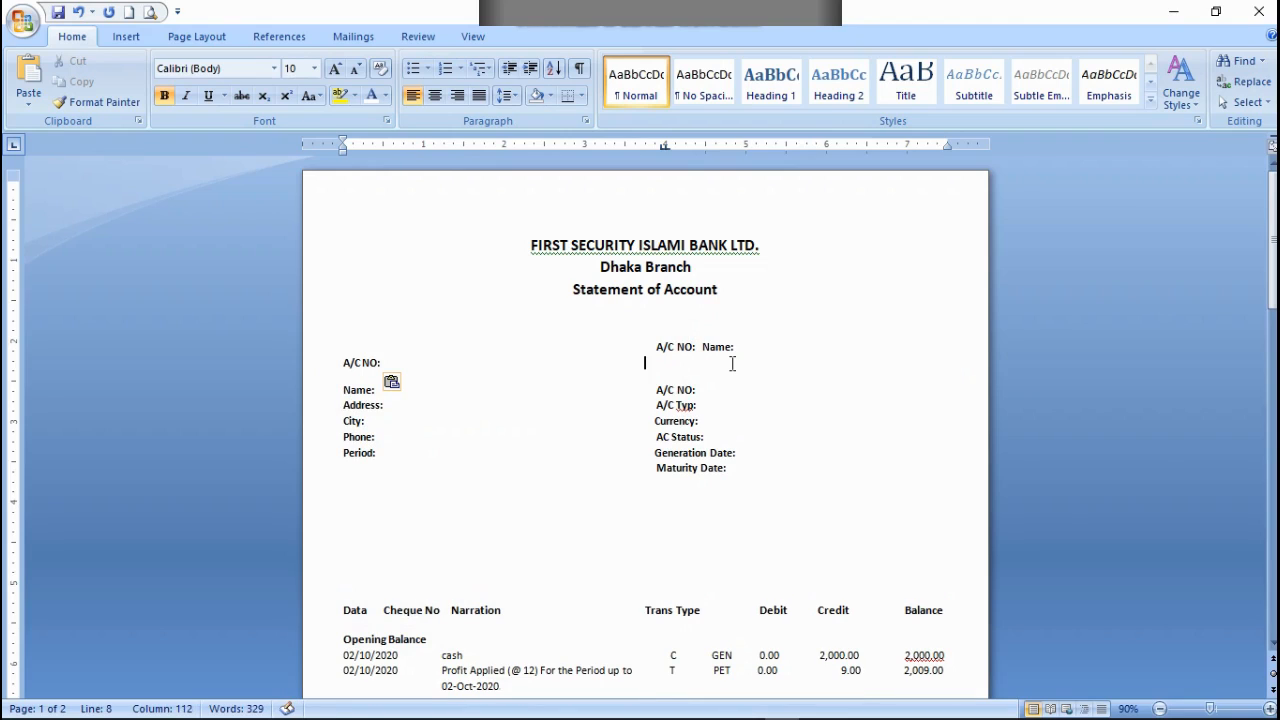
Step: Place the pasted "Name: A/C NO:" text on its own line and replace its A/C NO: label with a copy of A/C Typ:
{"action": "left_click", "coordinate": [702, 347]}
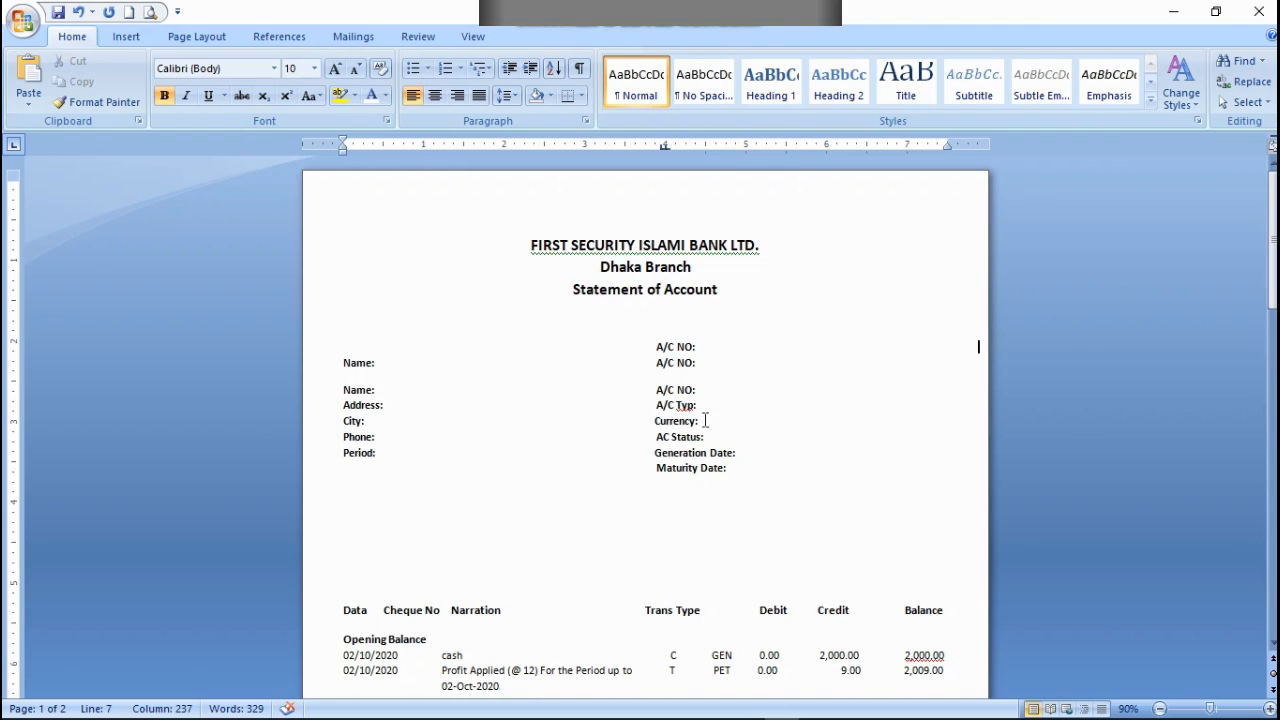
{"action": "left_click_drag", "start_coordinate": [696, 404], "coordinate": [659, 408]}
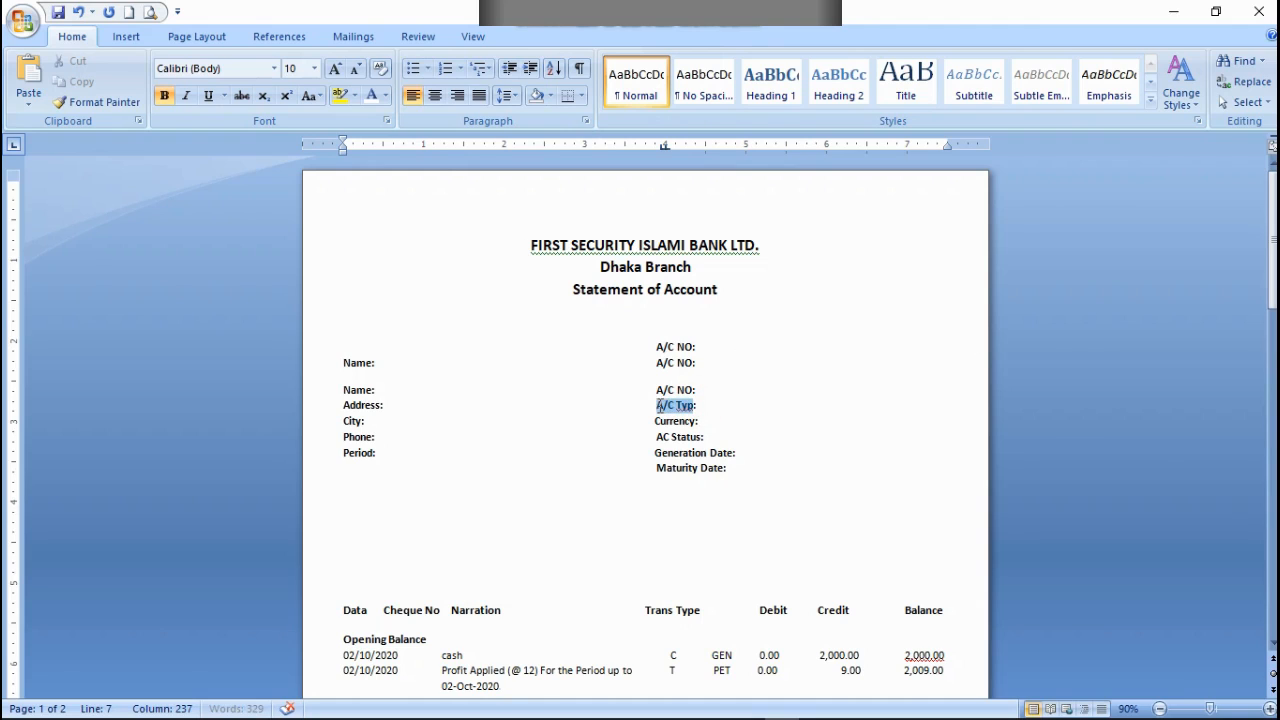
{"action": "right_click", "coordinate": [667, 404]}
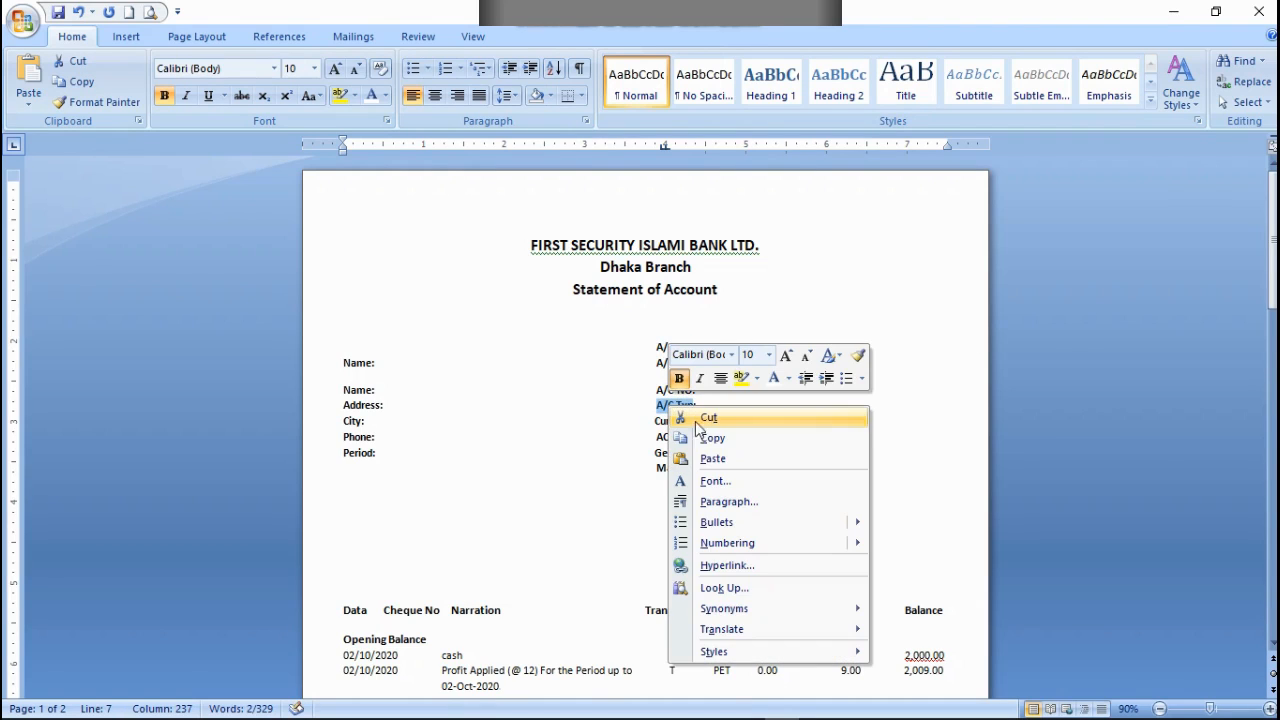
{"action": "left_click", "coordinate": [712, 437]}
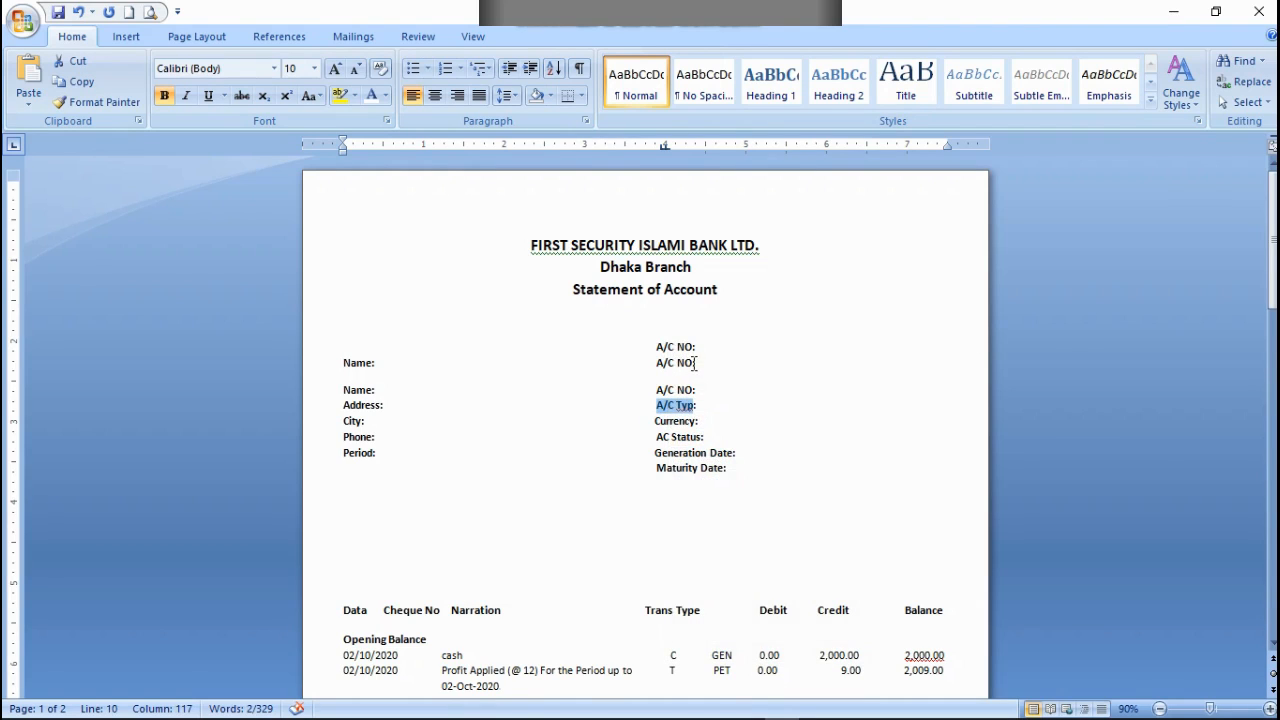
{"action": "left_click", "coordinate": [691, 362]}
{"action": "key", "text": "BackSpace"}
{"action": "key", "text": "BackSpace"}
{"action": "key", "text": "BackSpace"}
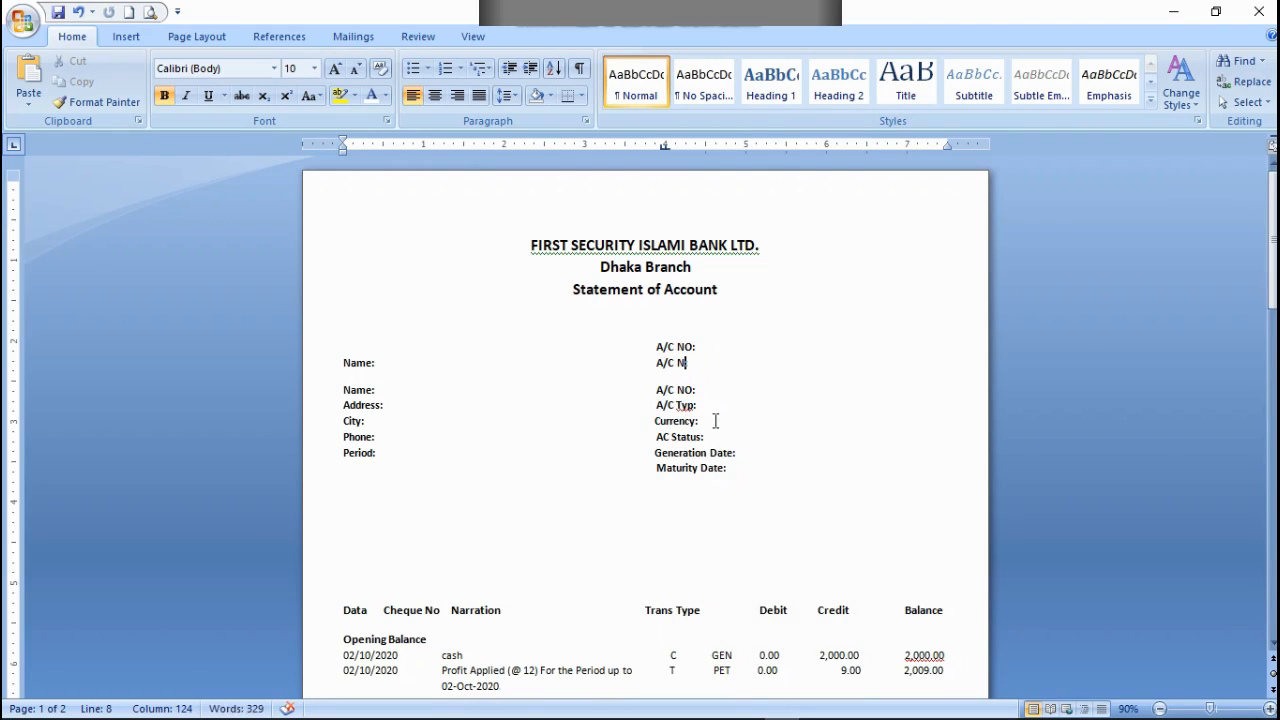
{"action": "key", "text": "BackSpace"}
{"action": "key", "text": "BackSpace"}
{"action": "key", "text": "BackSpace"}
{"action": "key", "text": "BackSpace"}
{"action": "key", "text": "BackSpace"}
{"action": "key", "text": "ctrl+v"}
Step: Cut the lower duplicate "Name: A/C NO:" line from the account details
{"action": "left_click_drag", "start_coordinate": [707, 390], "coordinate": [515, 392]}
{"action": "left_click_drag", "start_coordinate": [397, 390], "coordinate": [349, 398]}
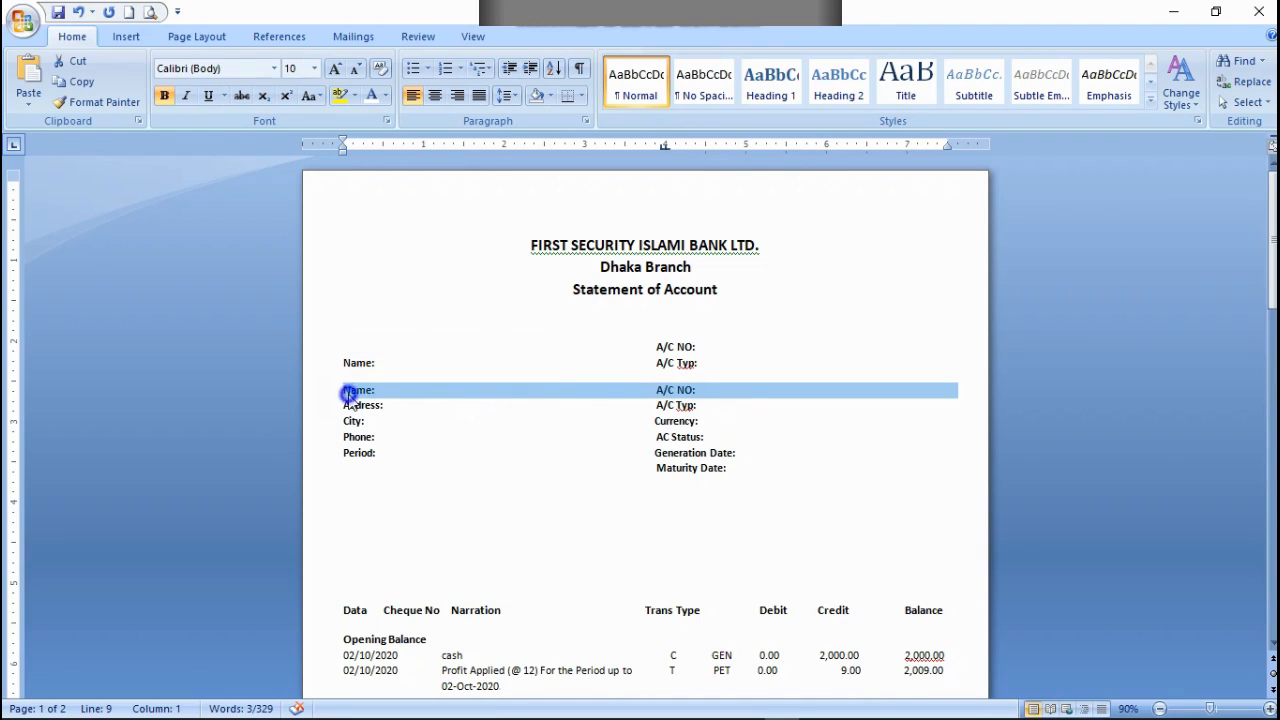
{"action": "right_click", "coordinate": [349, 397]}
{"action": "left_click", "coordinate": [394, 407]}
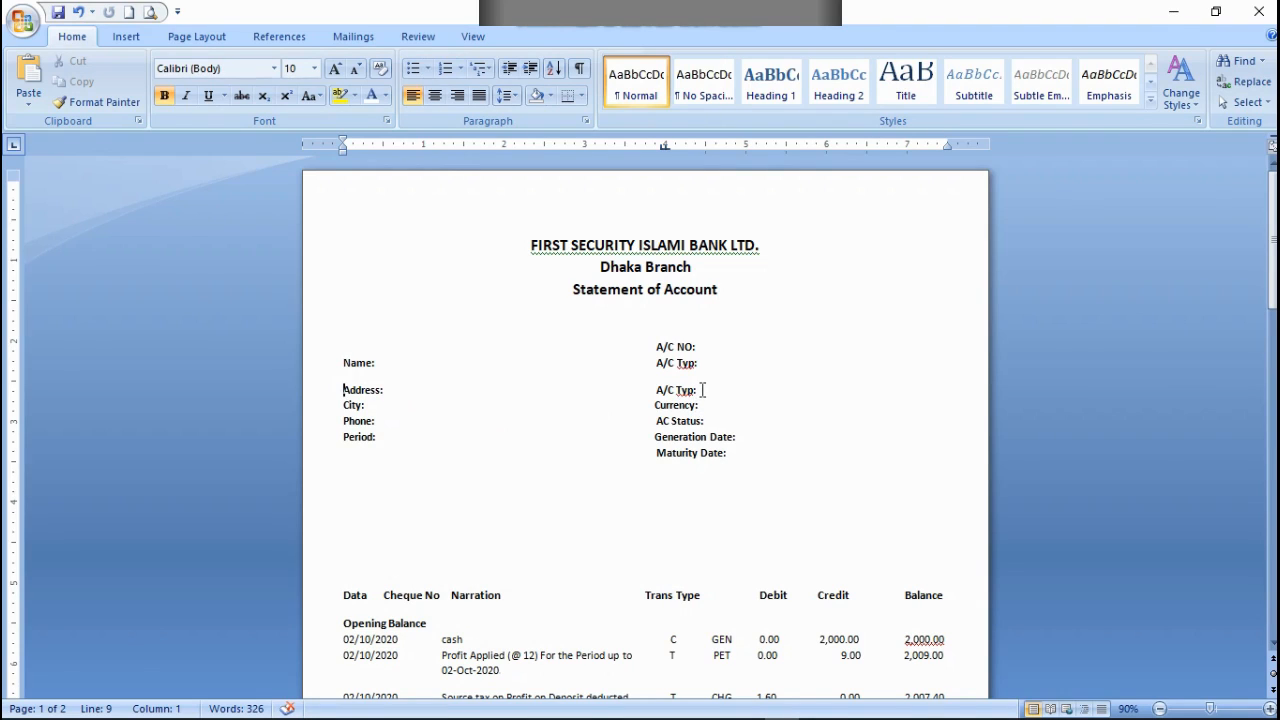
Step: Add an Address: label directly below Name: and cut the lower "Address: A/C Typ:" line
{"action": "key", "text": "Left"}
{"action": "key", "text": "ctrl+v"}
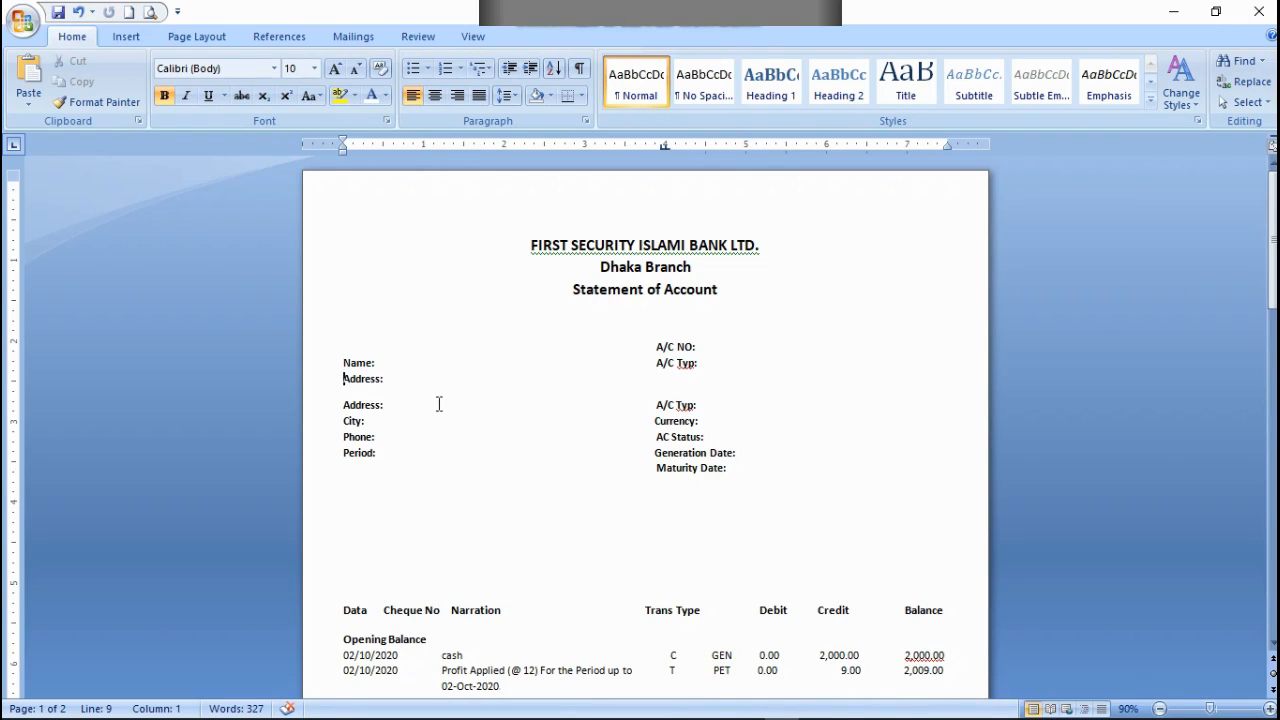
{"action": "triple_click", "coordinate": [714, 366]}
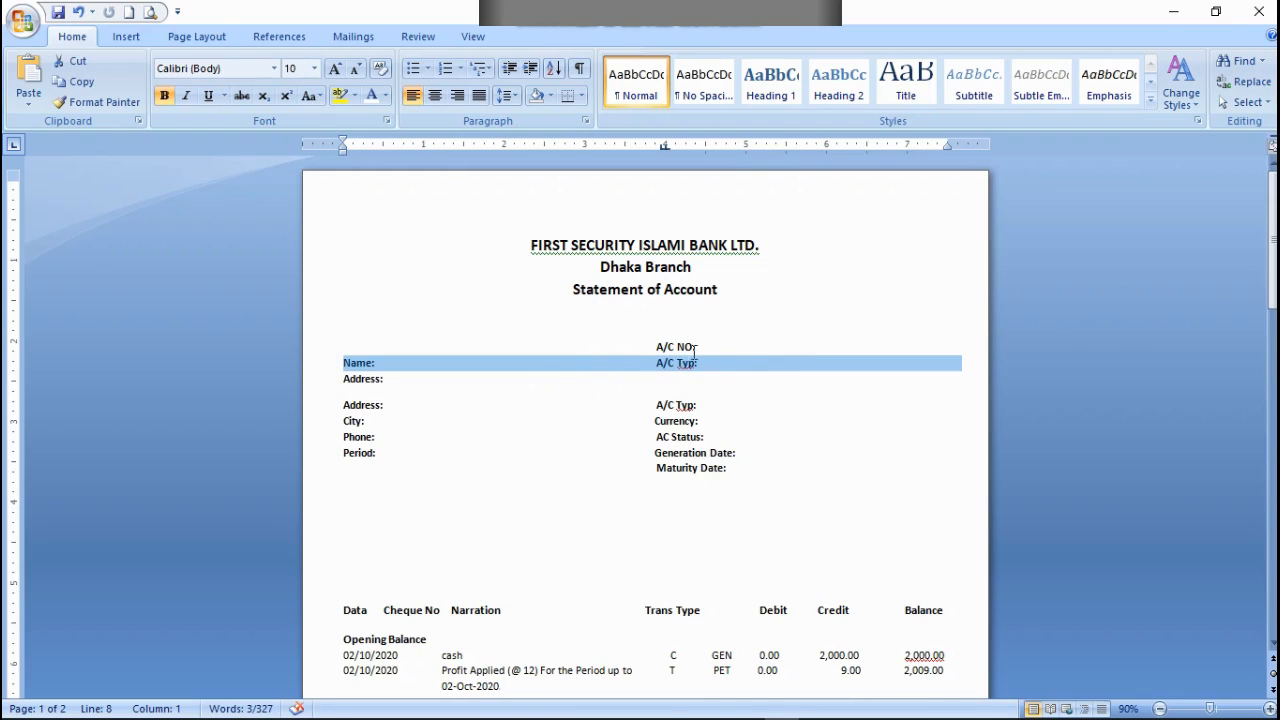
{"action": "triple_click", "coordinate": [352, 408]}
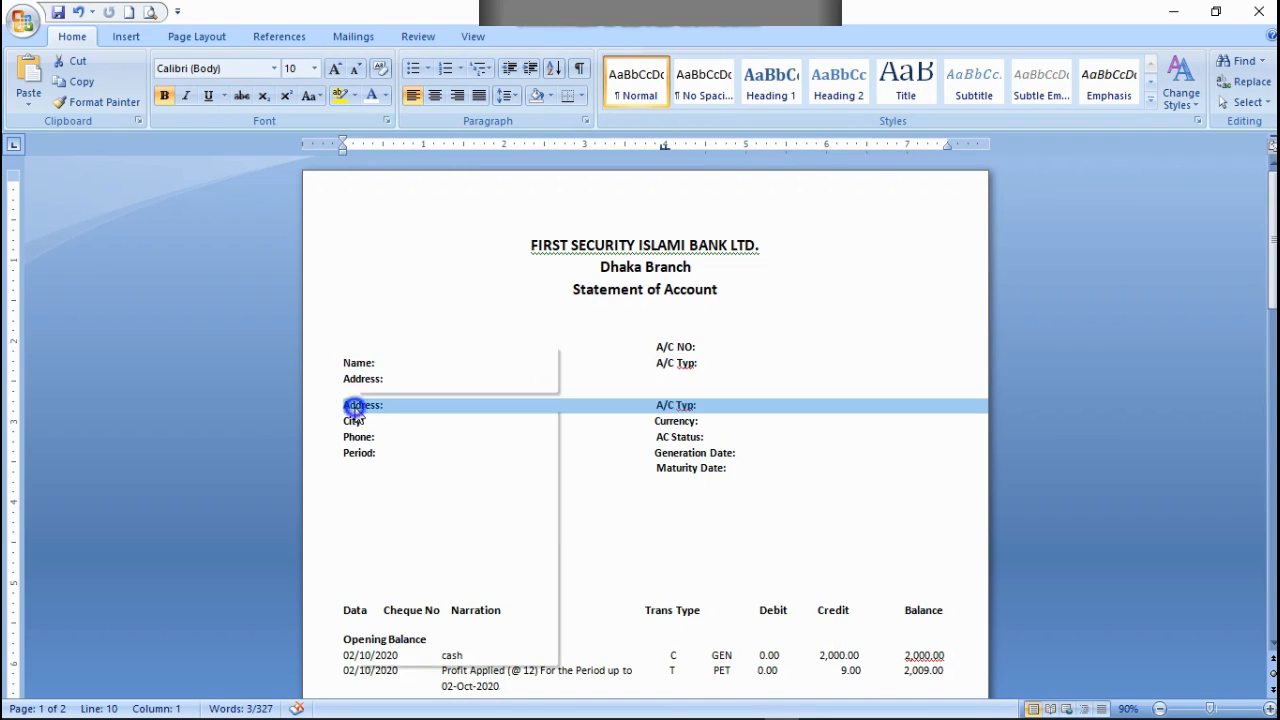
{"action": "right_click", "coordinate": [352, 408]}
{"action": "left_click", "coordinate": [393, 420]}
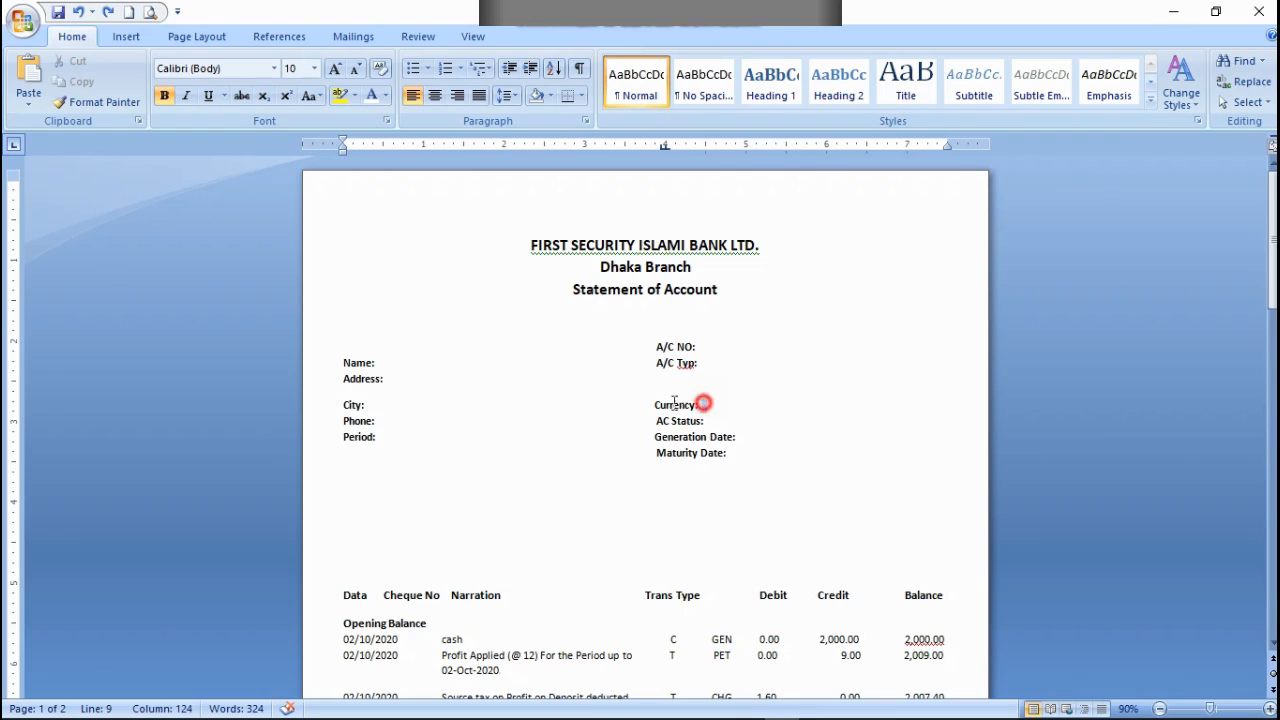
Step: Copy the Currency: label from the City: line and paste it on the Address: line, aligned beneath A/C Typ:
{"action": "left_click_drag", "start_coordinate": [700, 403], "coordinate": [667, 404]}
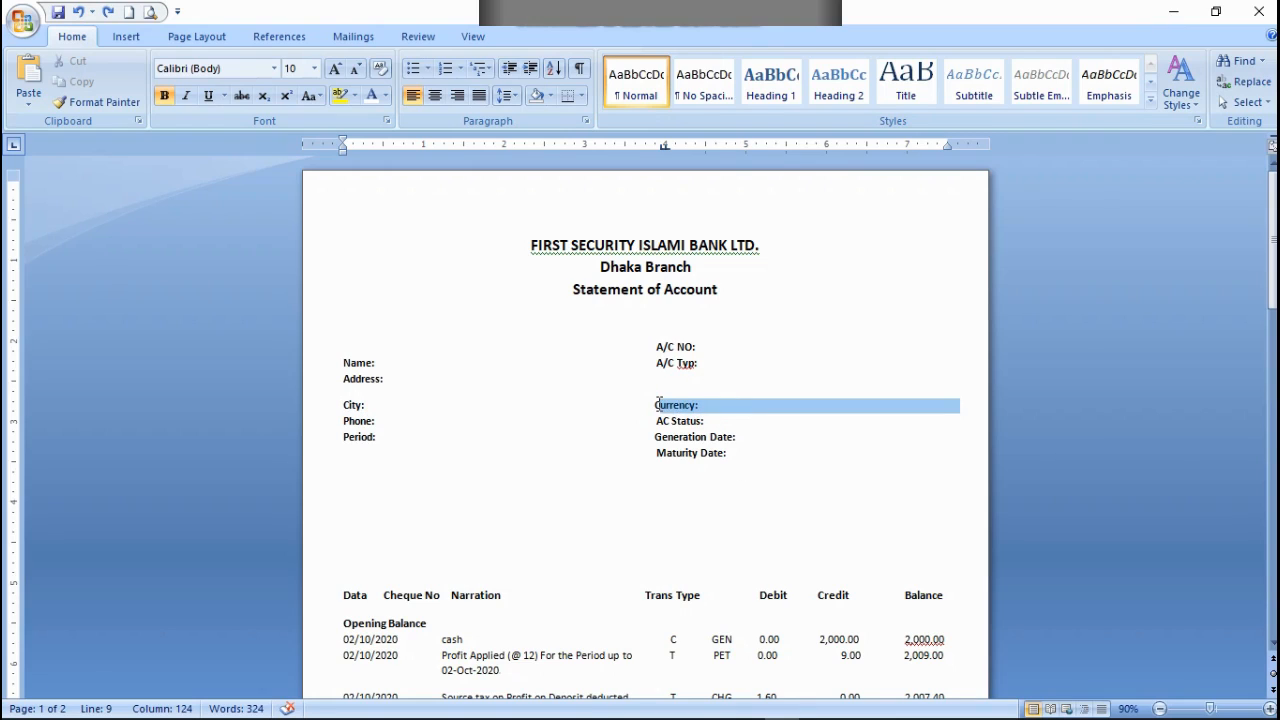
{"action": "right_click", "coordinate": [656, 404]}
{"action": "left_click", "coordinate": [687, 430]}
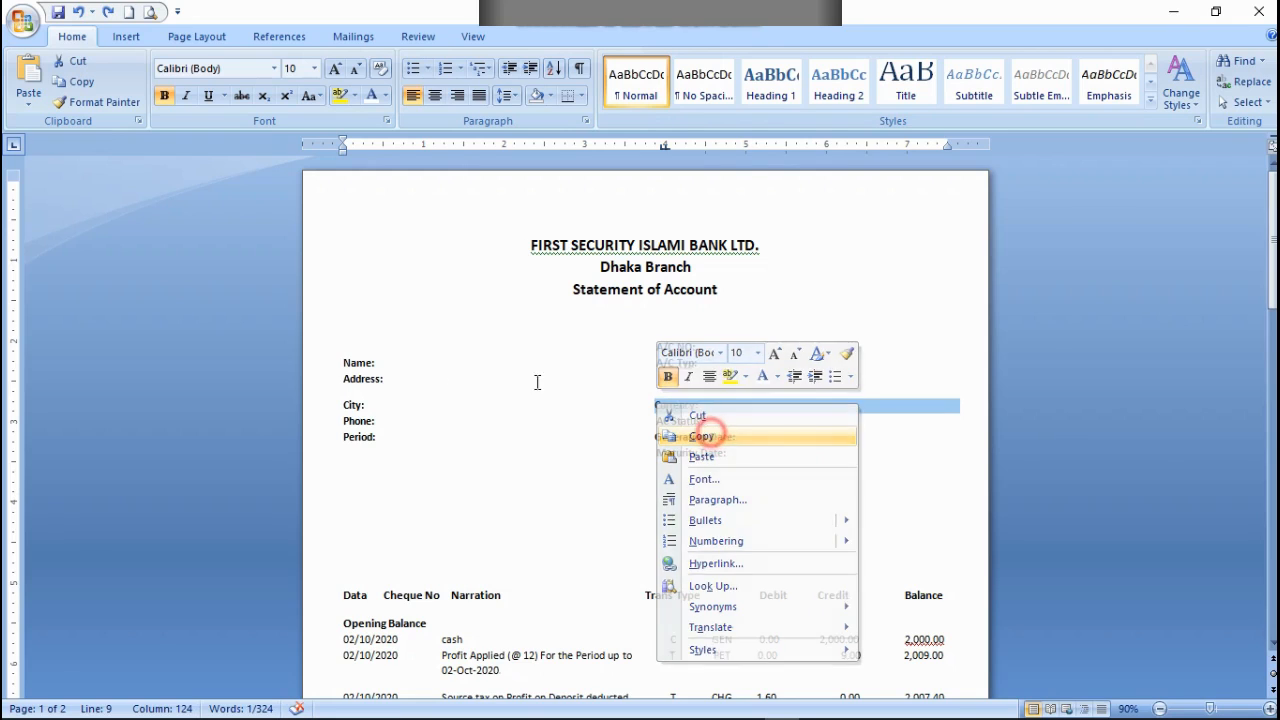
{"action": "left_click", "coordinate": [397, 378]}
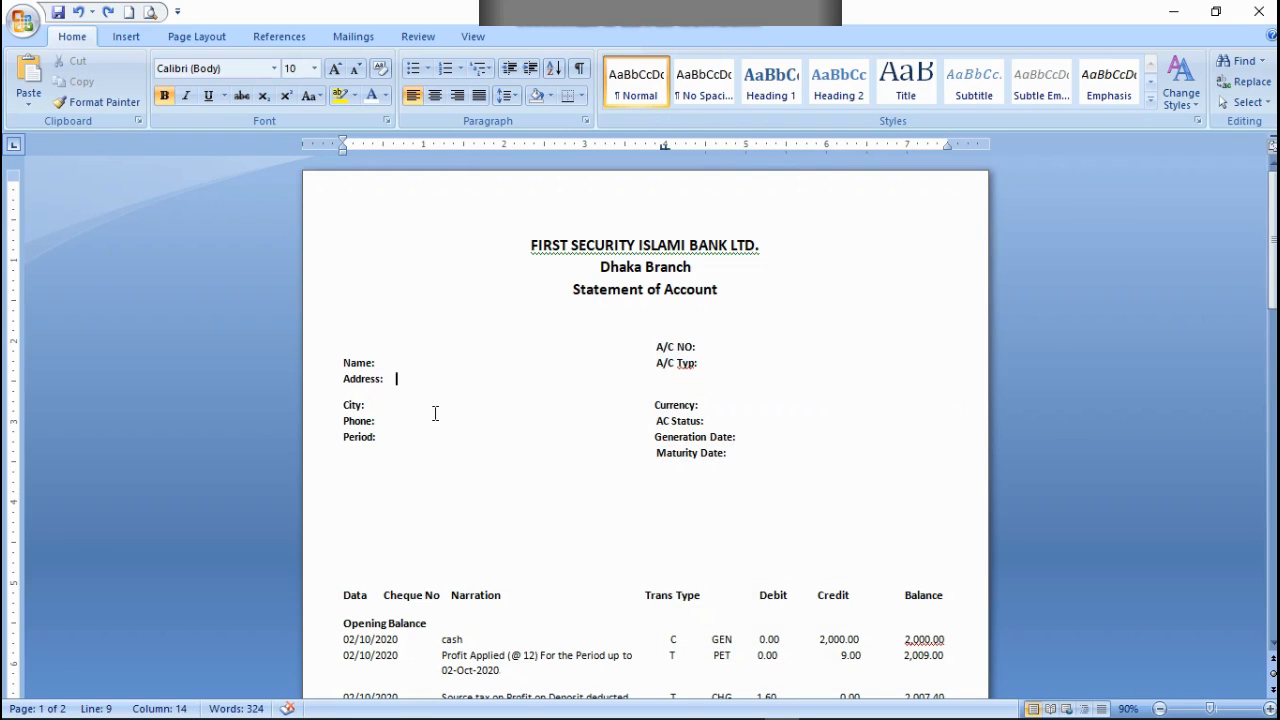
{"action": "key", "text": "ctrl+v"}
{"action": "key", "text": "BackSpace"}
{"action": "key", "text": "BackSpace"}
{"action": "key", "text": "BackSpace"}
Step: Cut the original Currency: label from the City: line, keeping Phone: and Period: at the start of their own lines
{"action": "double_click", "coordinate": [662, 406]}
{"action": "right_click", "coordinate": [658, 404]}
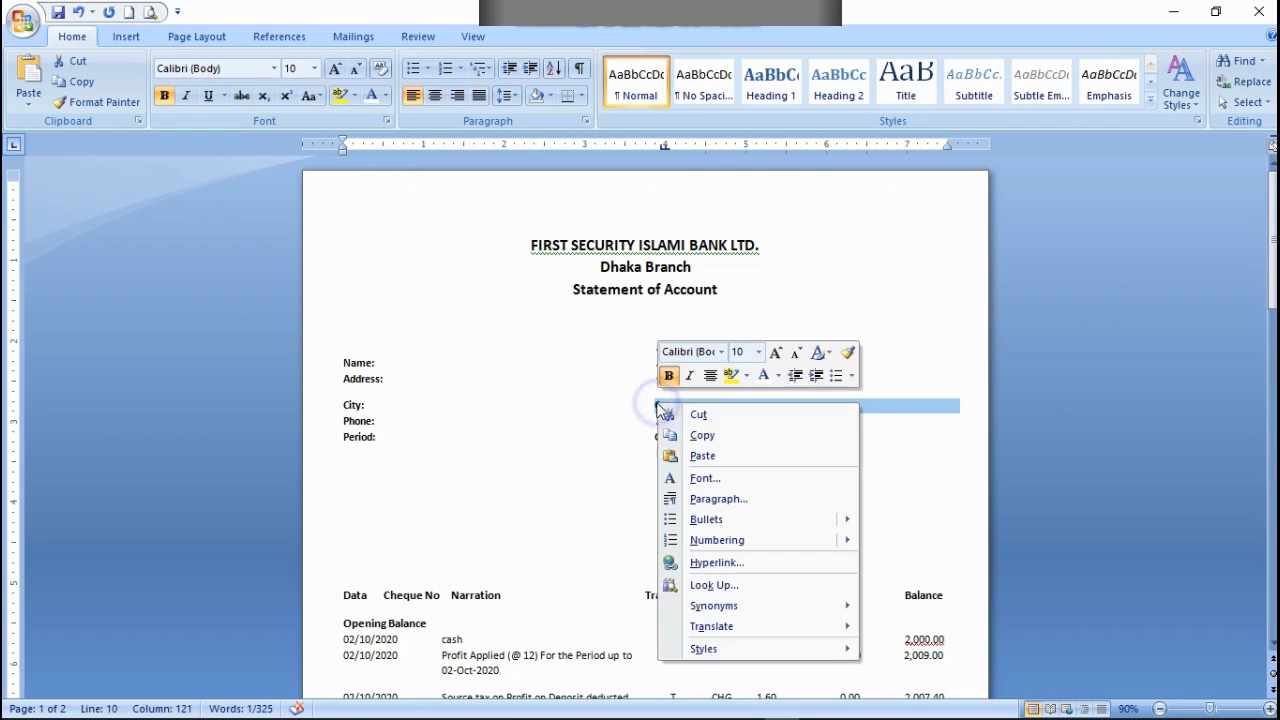
{"action": "left_click", "coordinate": [698, 416]}
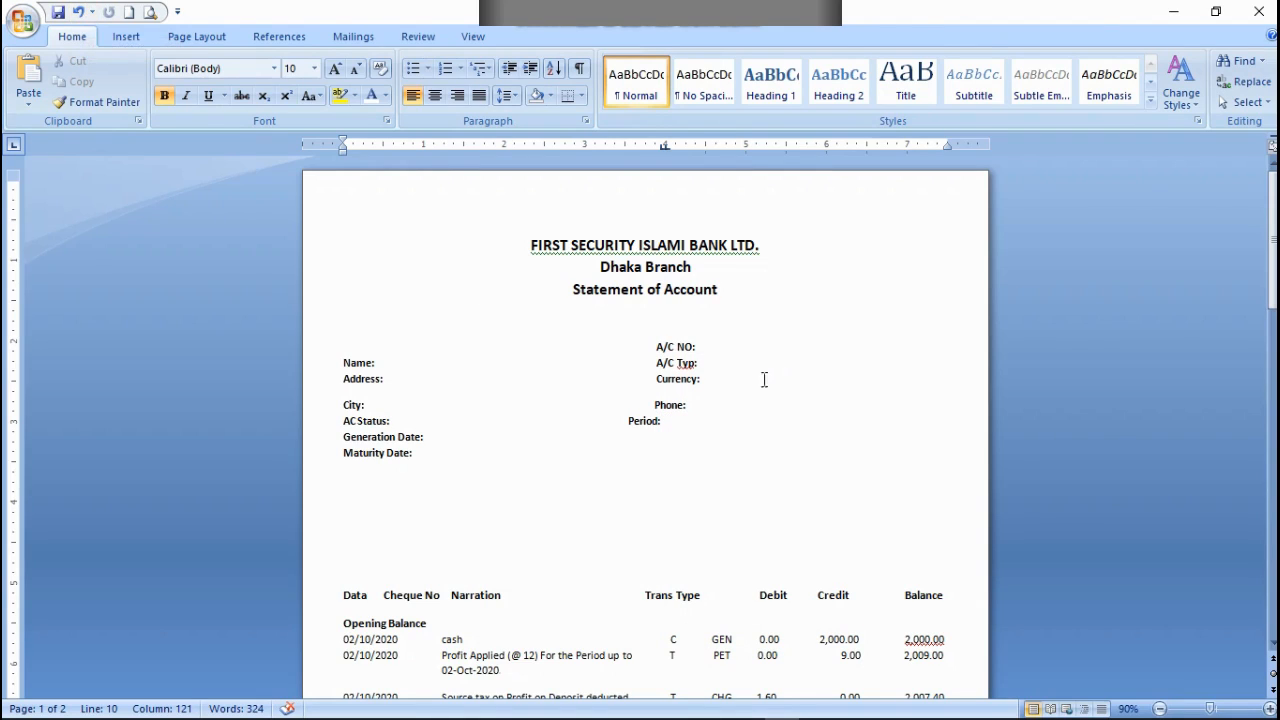
{"action": "left_click", "coordinate": [545, 536]}
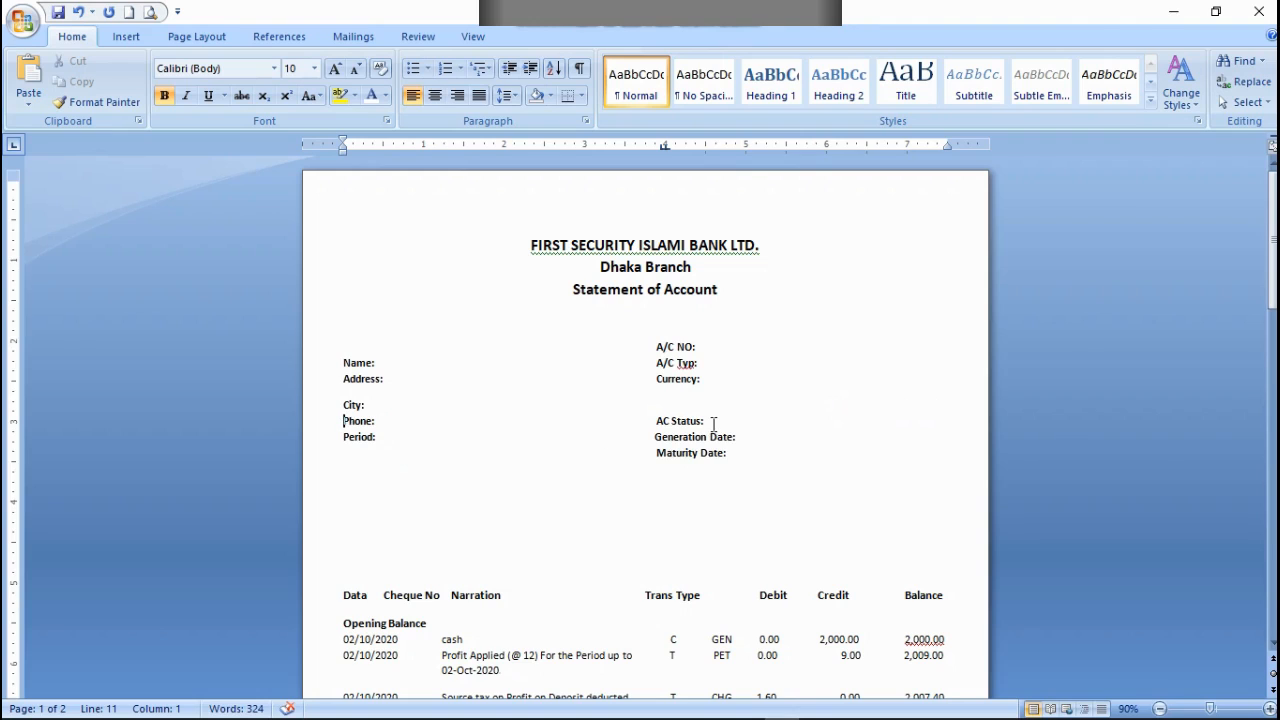
Step: Move the AC Status: label from the Phone: line to the City: line, roughly aligned beneath Currency:
{"action": "left_click_drag", "start_coordinate": [713, 424], "coordinate": [660, 420]}
{"action": "right_click", "coordinate": [660, 419]}
{"action": "left_click", "coordinate": [700, 450]}
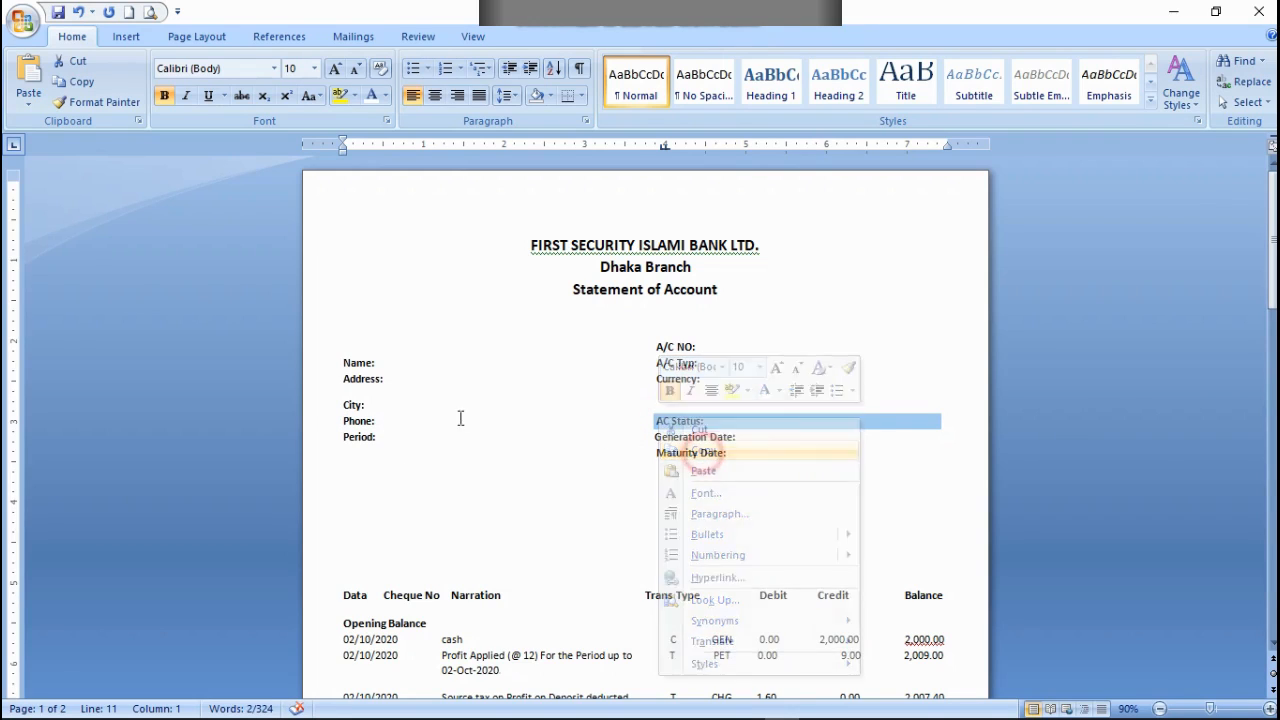
{"action": "left_click", "coordinate": [414, 407]}
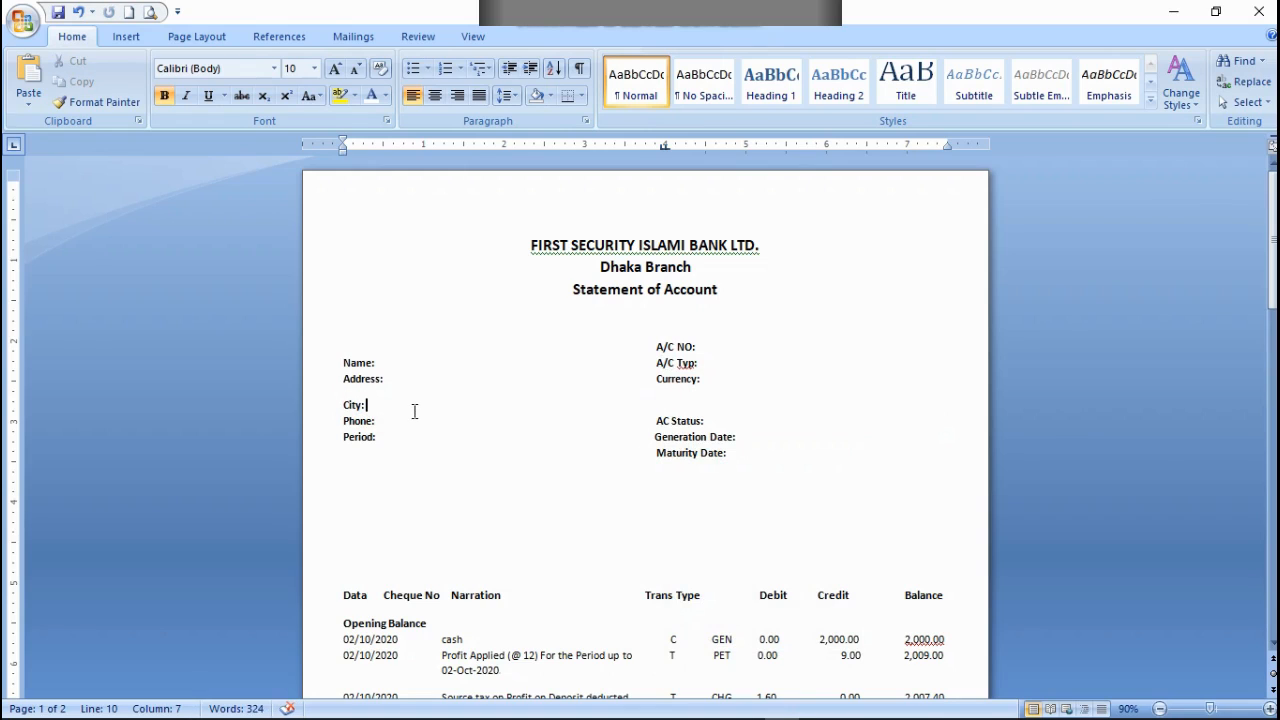
{"action": "key", "text": "ctrl+v"}
{"action": "left_click", "coordinate": [365, 405]}
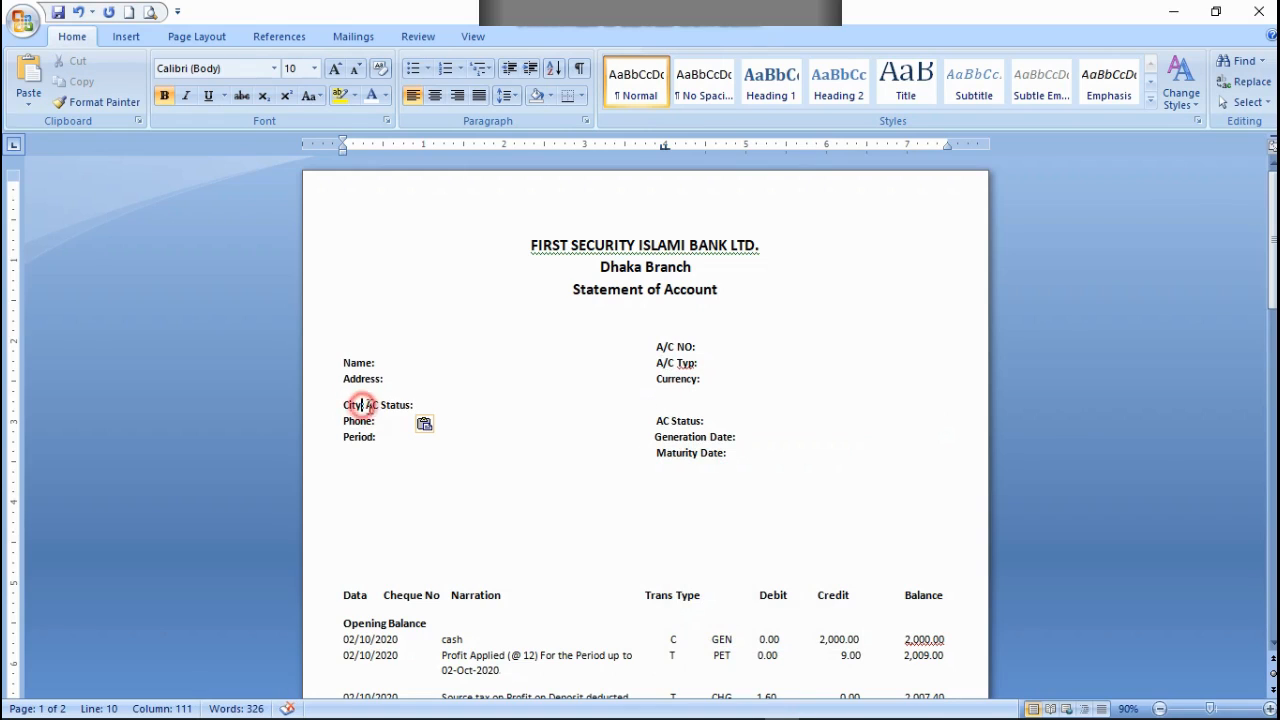
{"action": "left_click", "coordinate": [366, 405]}
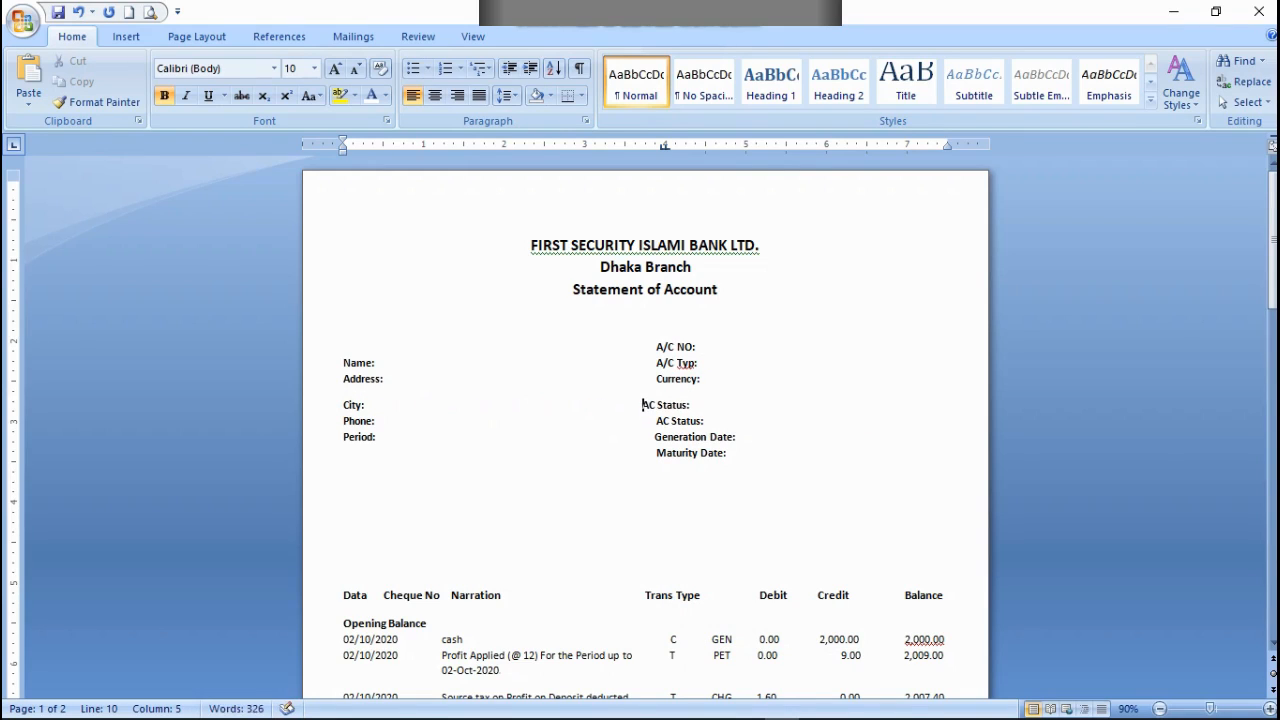
{"action": "key", "text": "BackSpace"}
{"action": "key", "text": "BackSpace"}
{"action": "left_click_drag", "start_coordinate": [705, 422], "coordinate": [659, 428]}
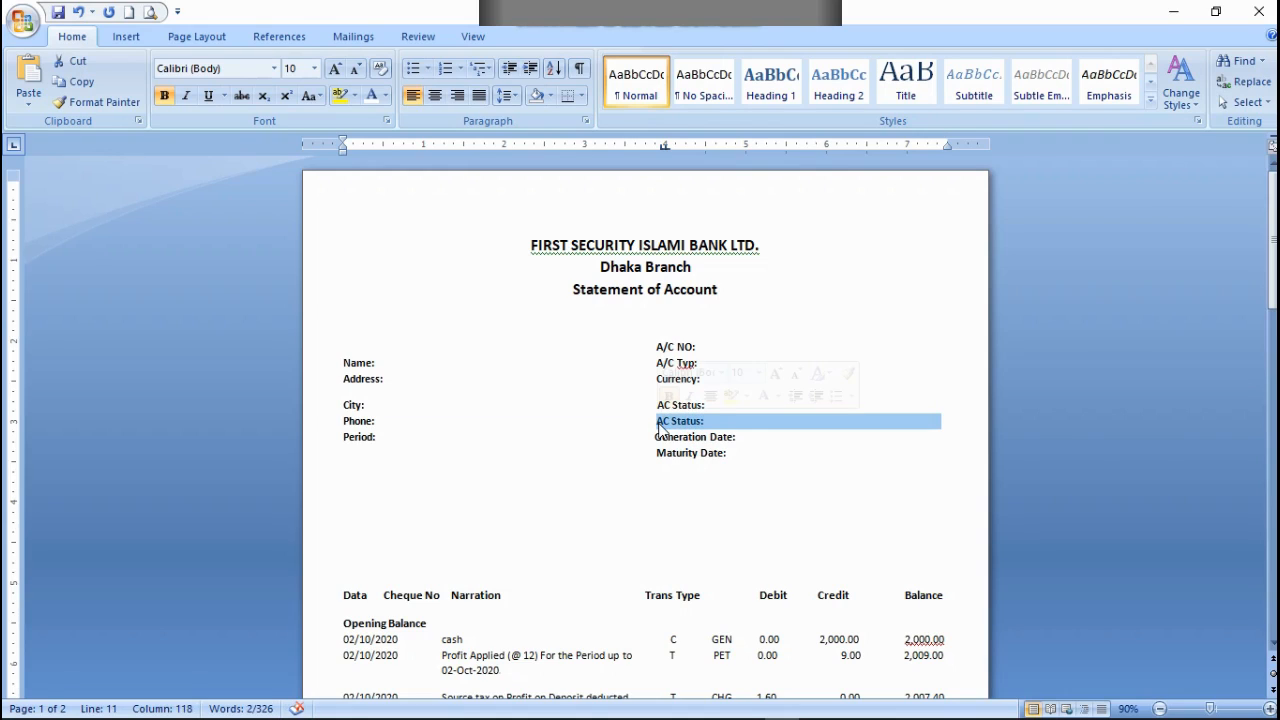
{"action": "key", "text": "Delete"}
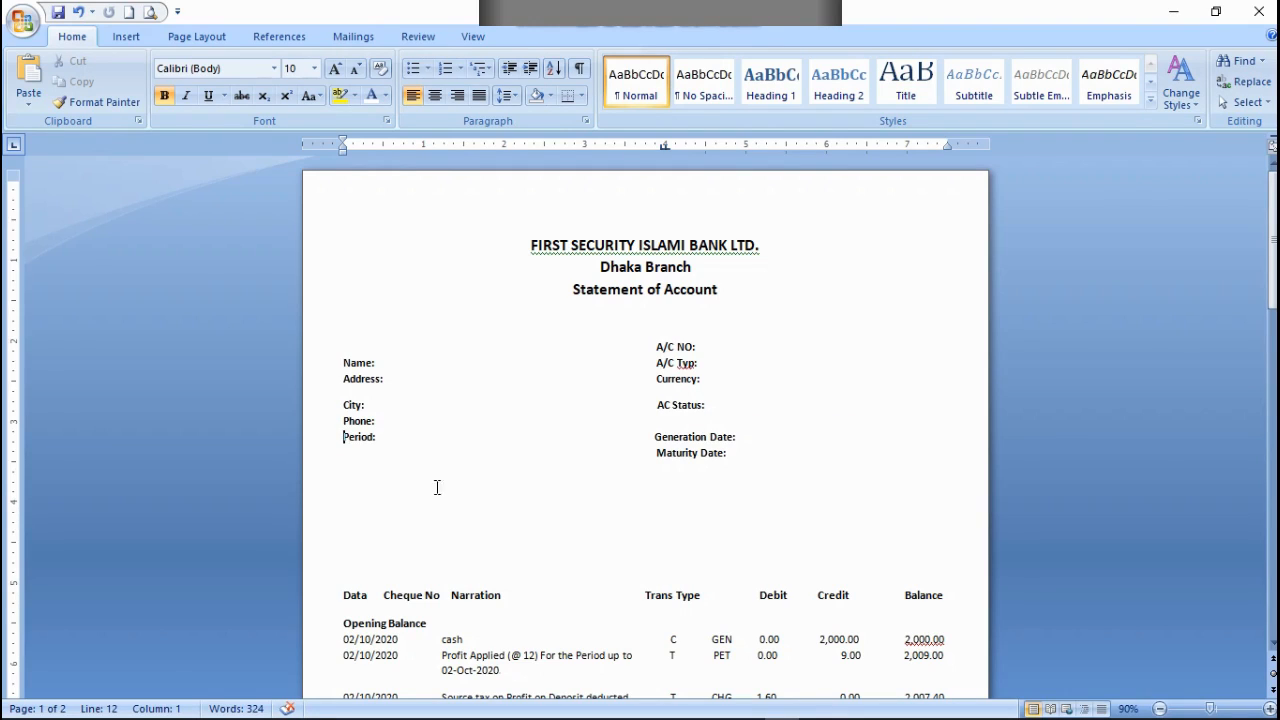
Step: Try to paste a copy of the Generation Date: label after Period: and space it out to the second column
{"action": "left_click_drag", "start_coordinate": [751, 435], "coordinate": [677, 436]}
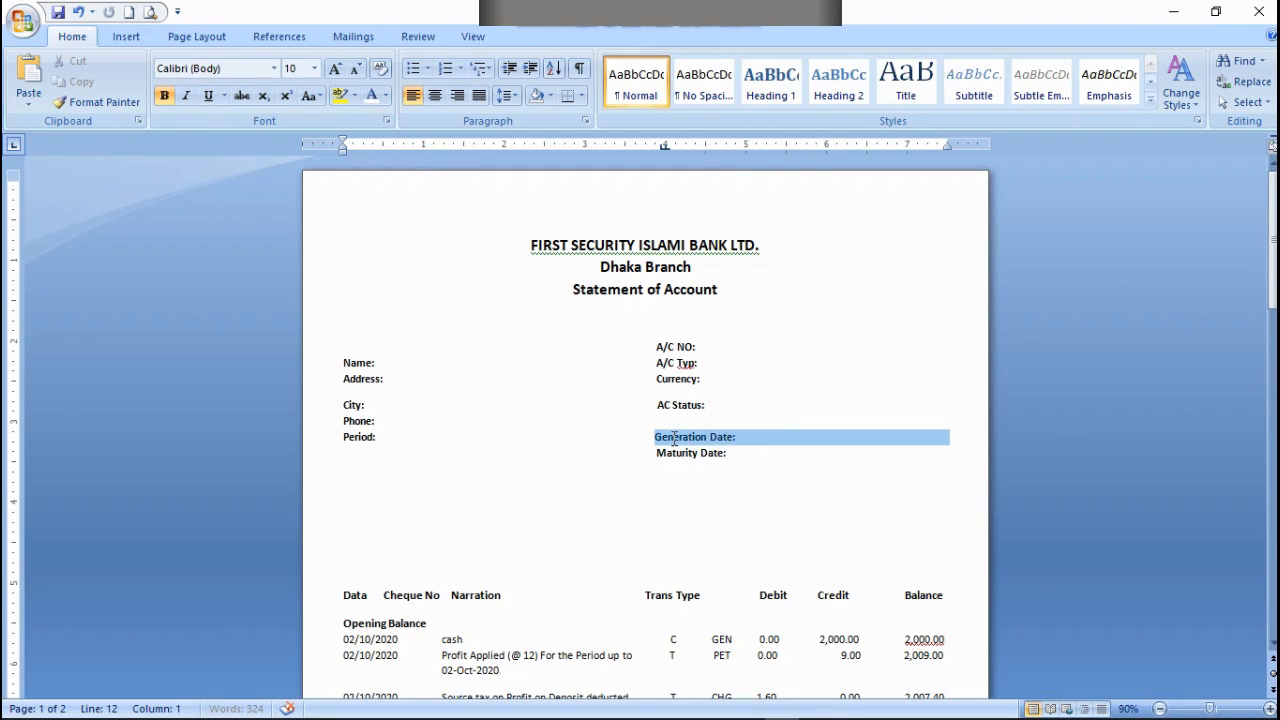
{"action": "right_click", "coordinate": [675, 440]}
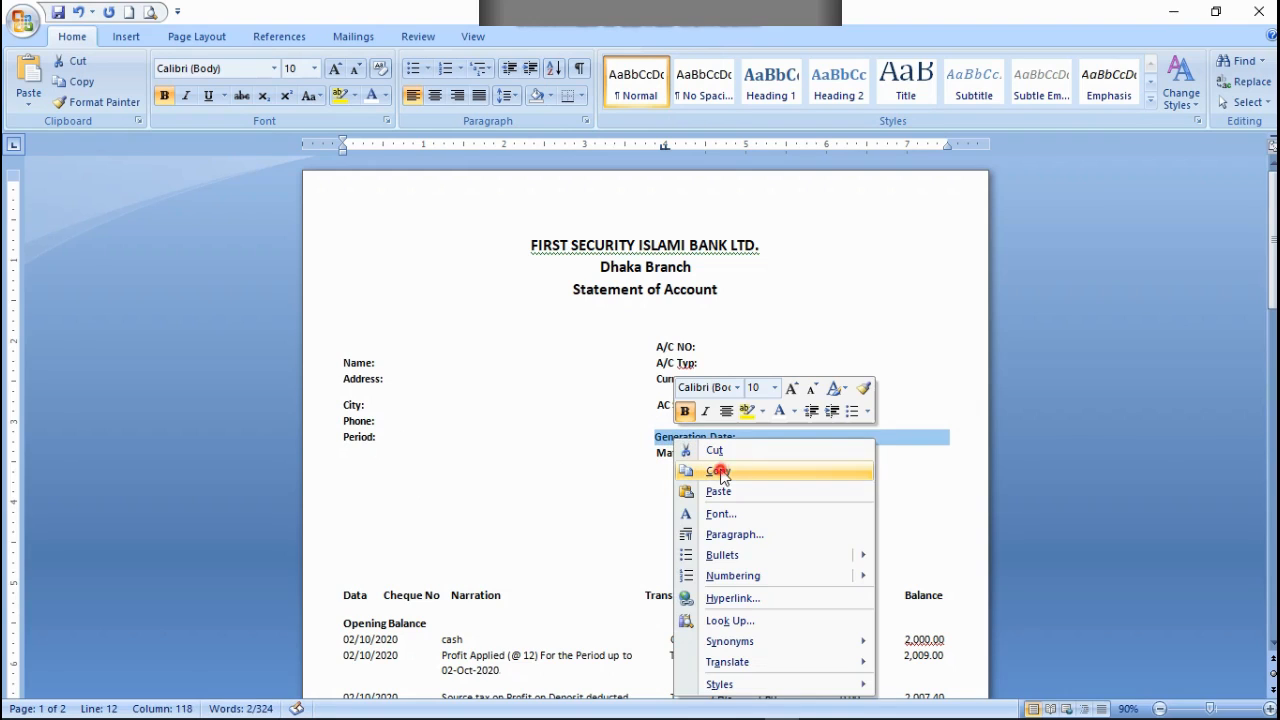
{"action": "left_click", "coordinate": [690, 474]}
{"action": "left_click", "coordinate": [374, 437]}
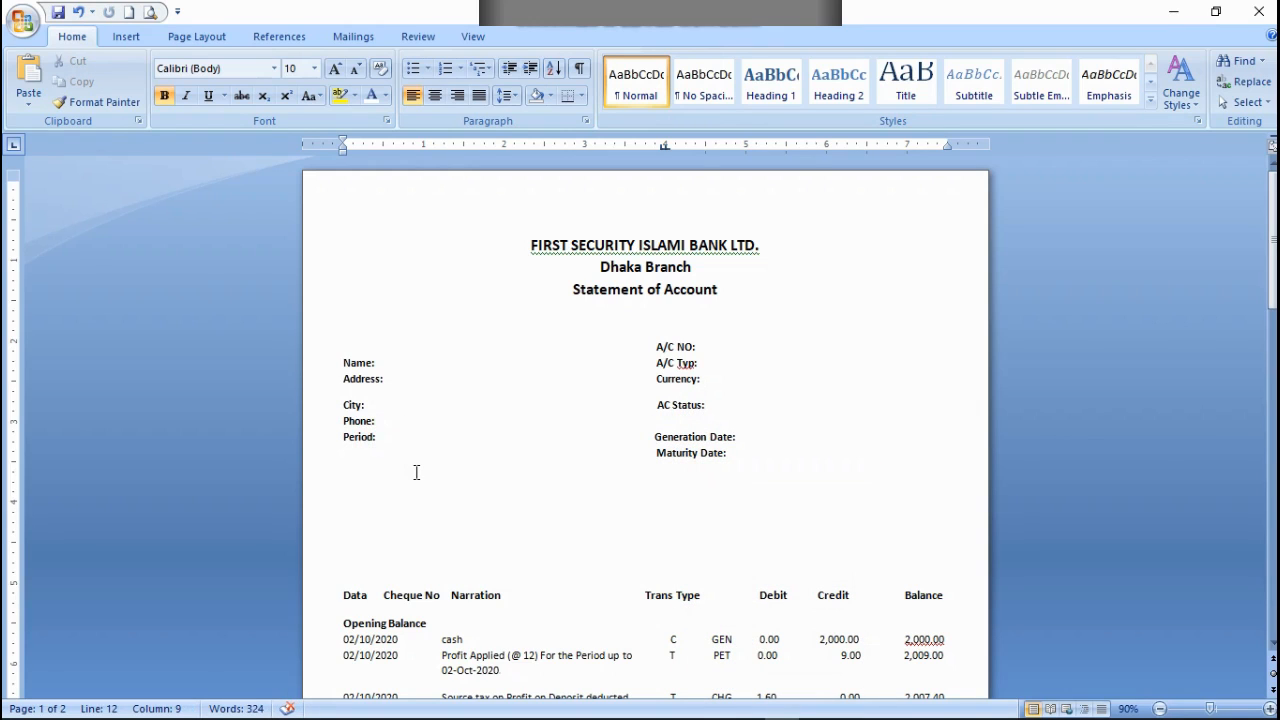
{"action": "key", "text": "ctrl+v"}
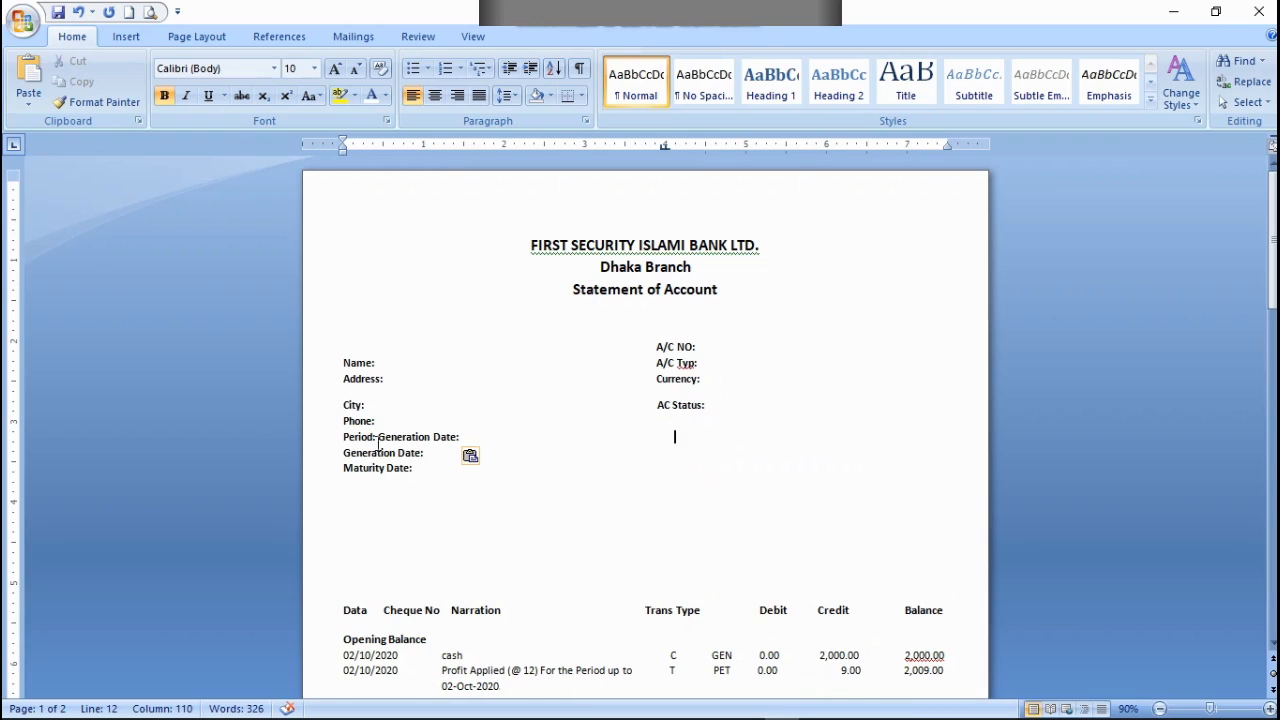
{"action": "left_click", "coordinate": [377, 438]}
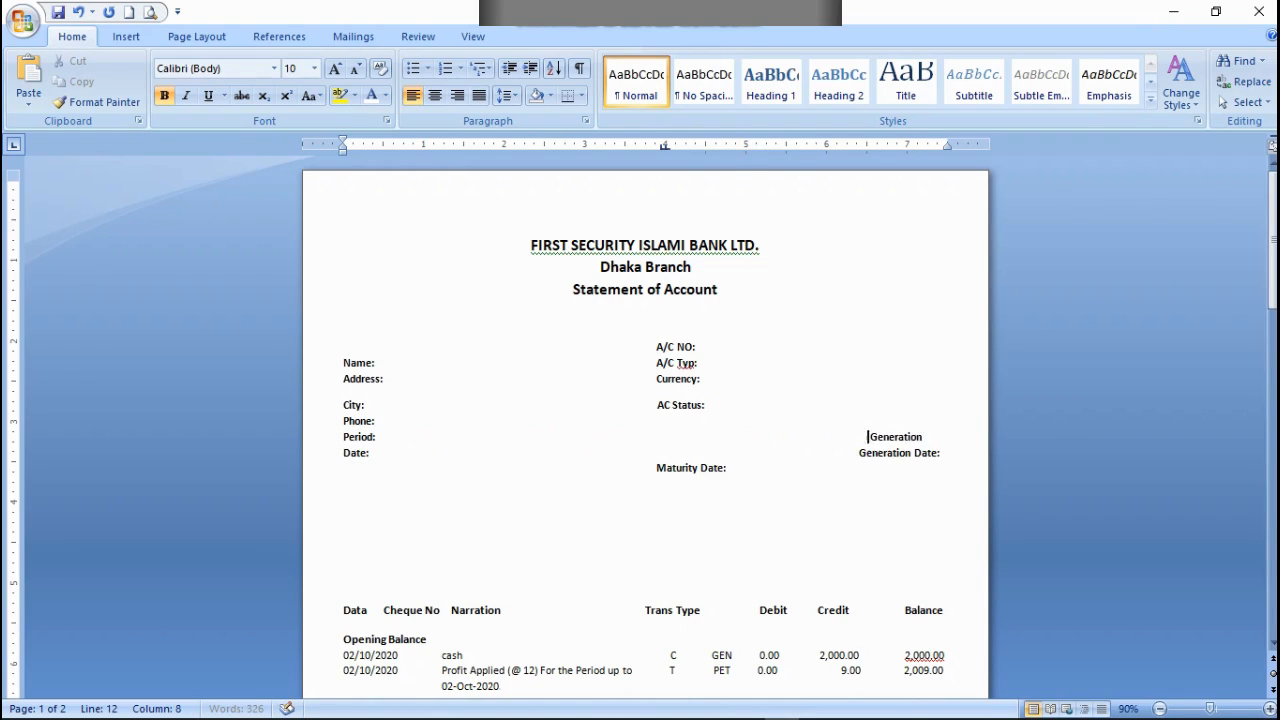
{"action": "key", "text": "Return"}
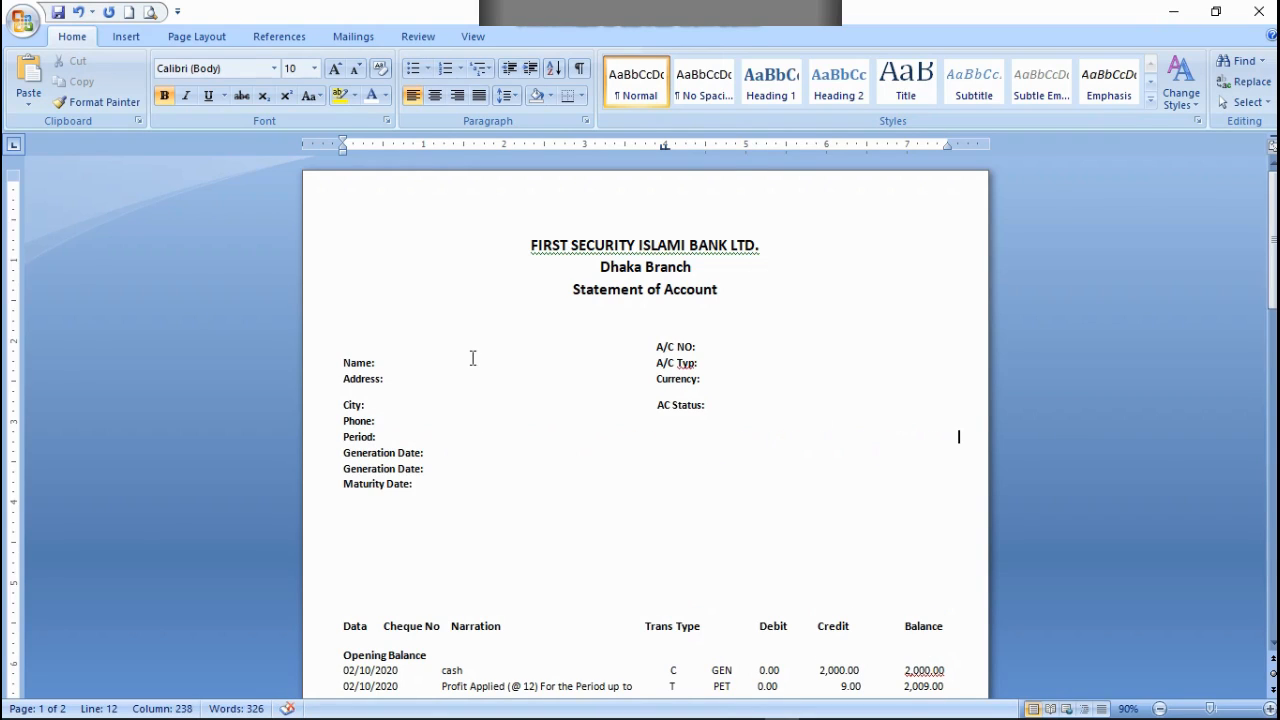
{"action": "key", "text": "ctrl+z"}
Step: Move Generation Date: to the Phone: line beneath AC Status: and bring Maturity Date: up to the Period: line
{"action": "key", "text": "ctrl+v"}
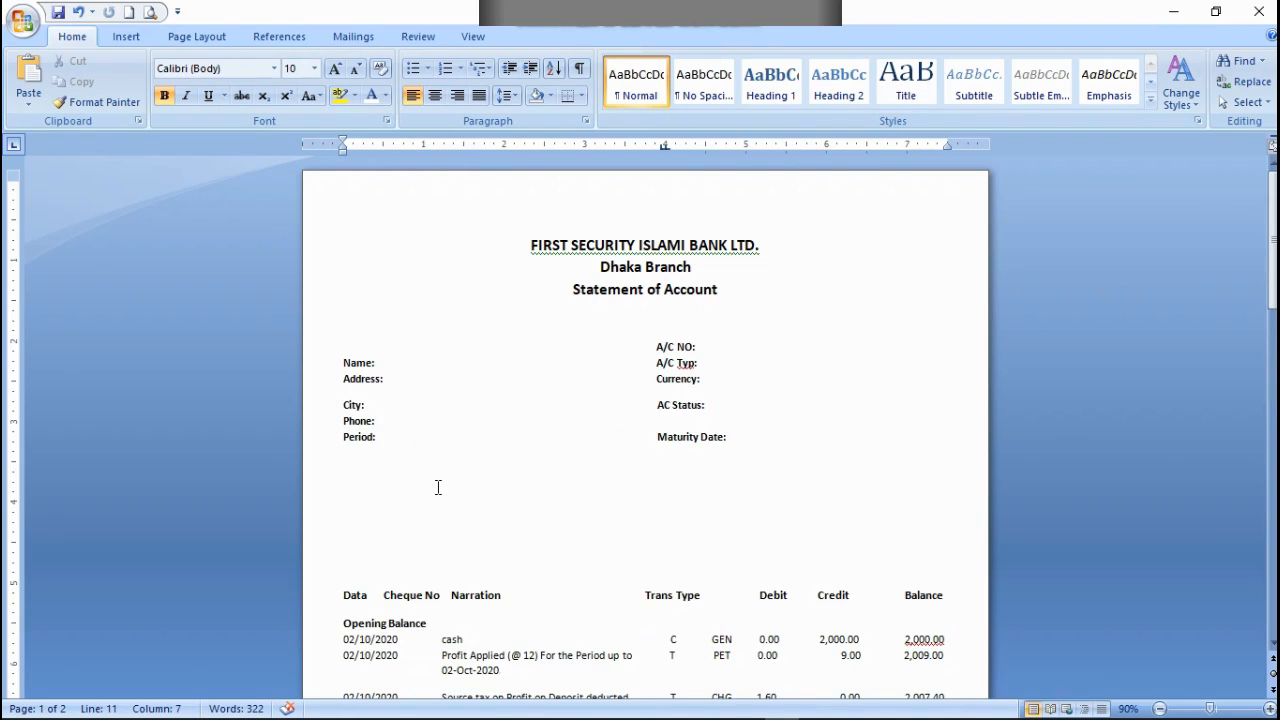
{"action": "key", "text": "ctrl+v"}
{"action": "left_click", "coordinate": [379, 421]}
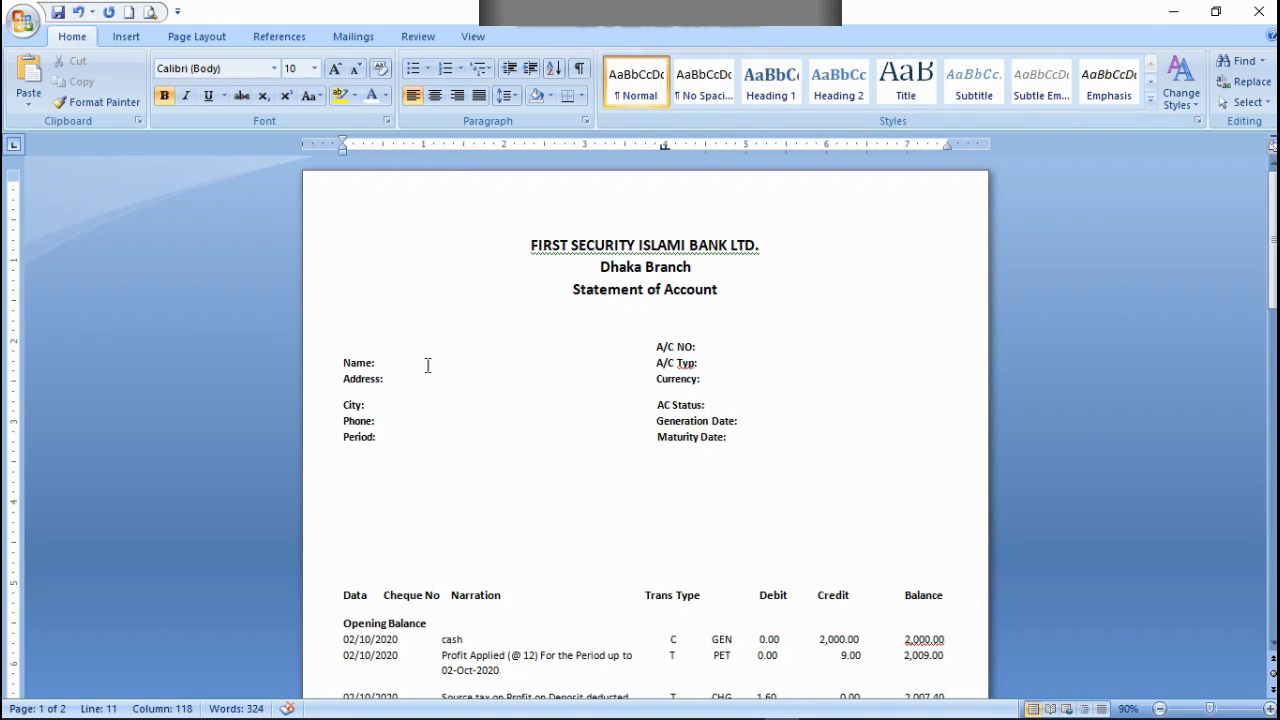
Step: Space the six second-column labels, A/C NO: through Maturity Date:, further right to start near the 4.2-inch ruler position
{"action": "left_click", "coordinate": [657, 346]}
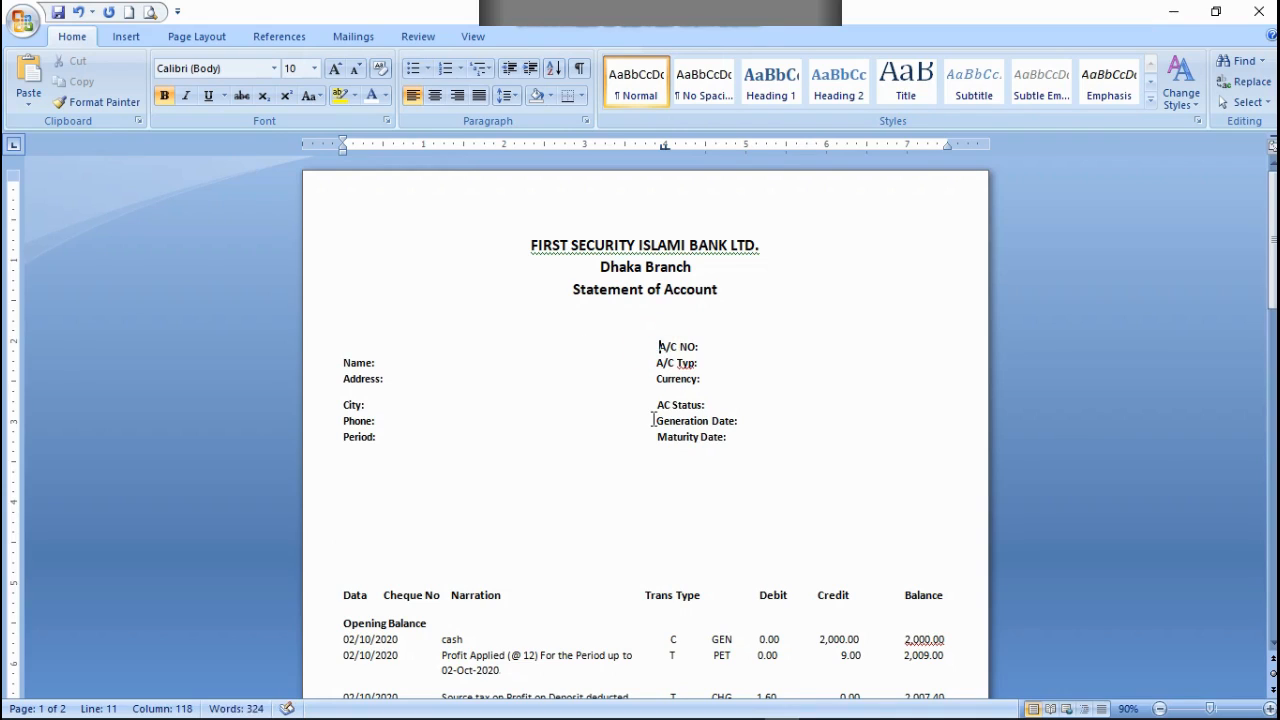
{"action": "left_click", "coordinate": [654, 364]}
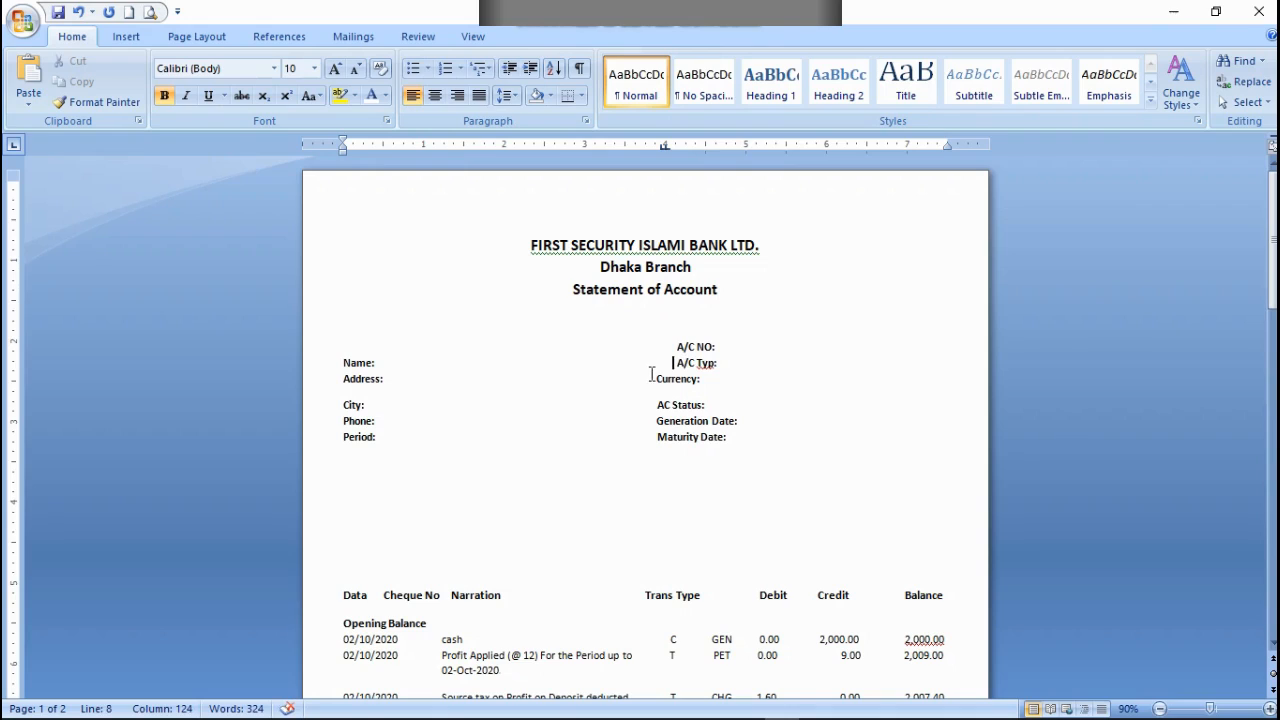
{"action": "left_click", "coordinate": [655, 379]}
{"action": "left_click", "coordinate": [655, 404]}
{"action": "left_click", "coordinate": [655, 421]}
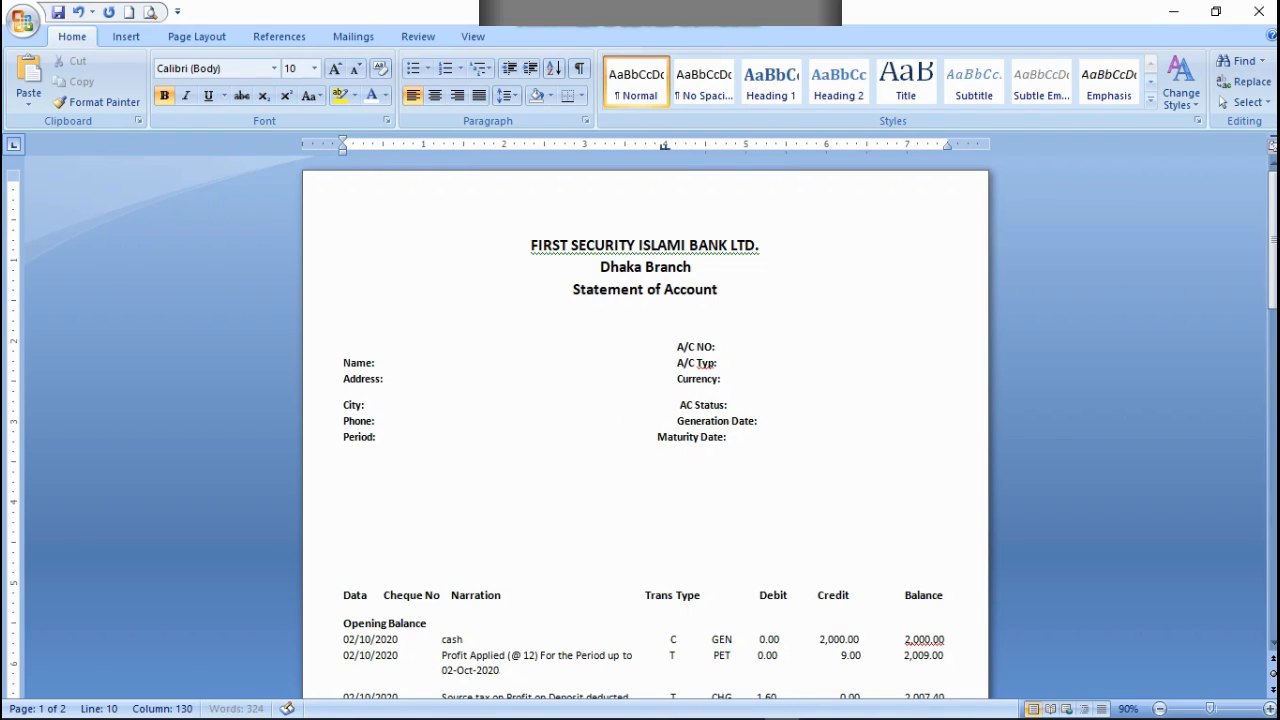
{"action": "left_click", "coordinate": [656, 443]}
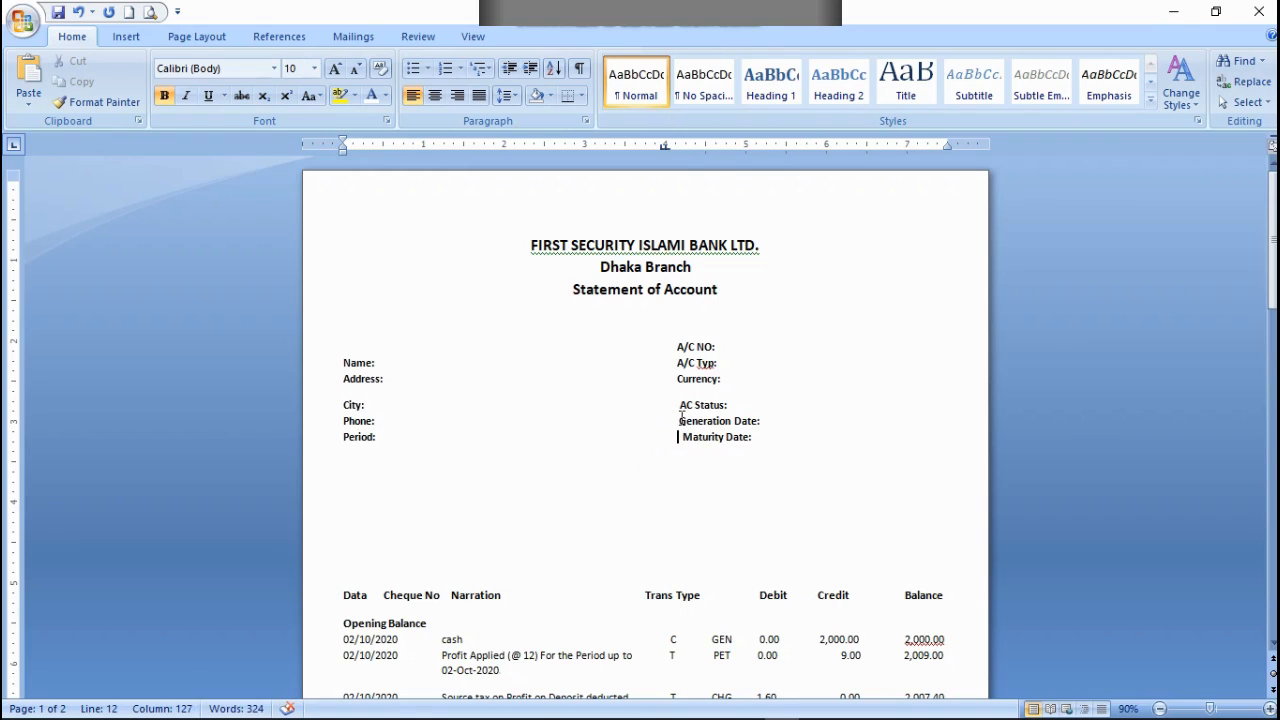
{"action": "key", "text": "BackSpace"}
Step: Add a left tab stop at about 4.2 inches for the Maturity Date: line
{"action": "left_click", "coordinate": [685, 145]}
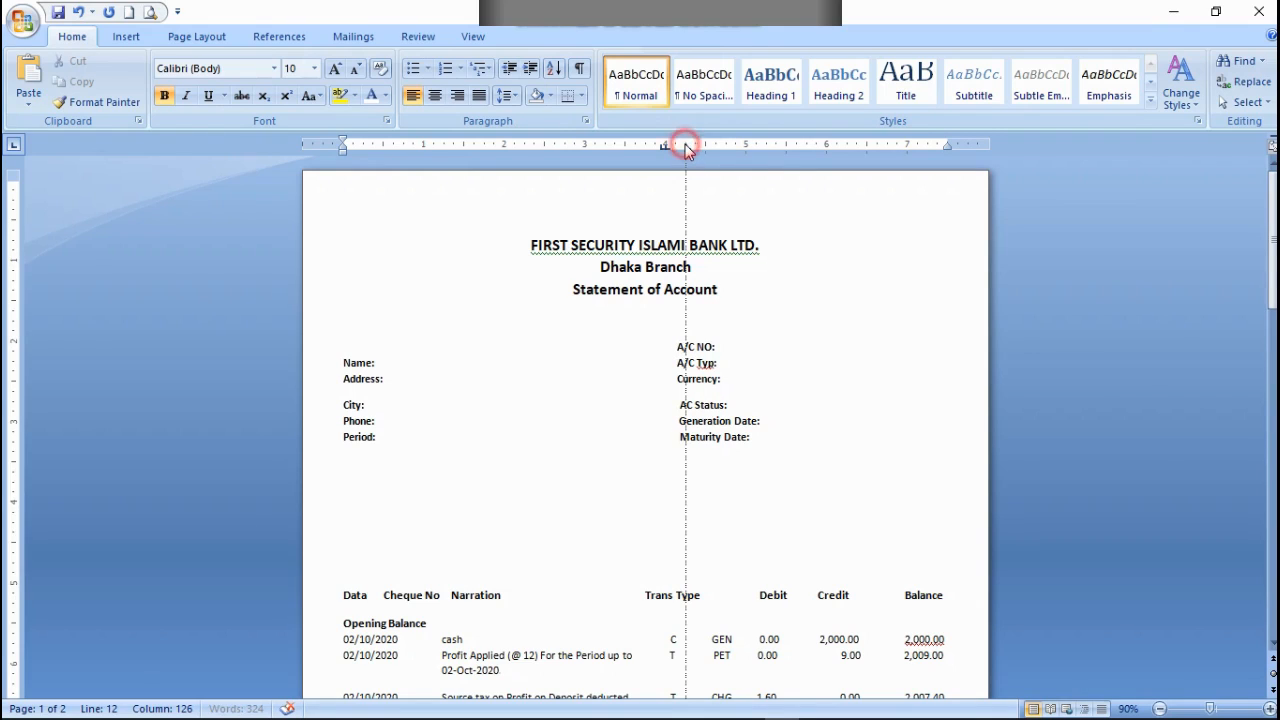
{"action": "left_click_drag", "start_coordinate": [685, 144], "coordinate": [681, 150]}
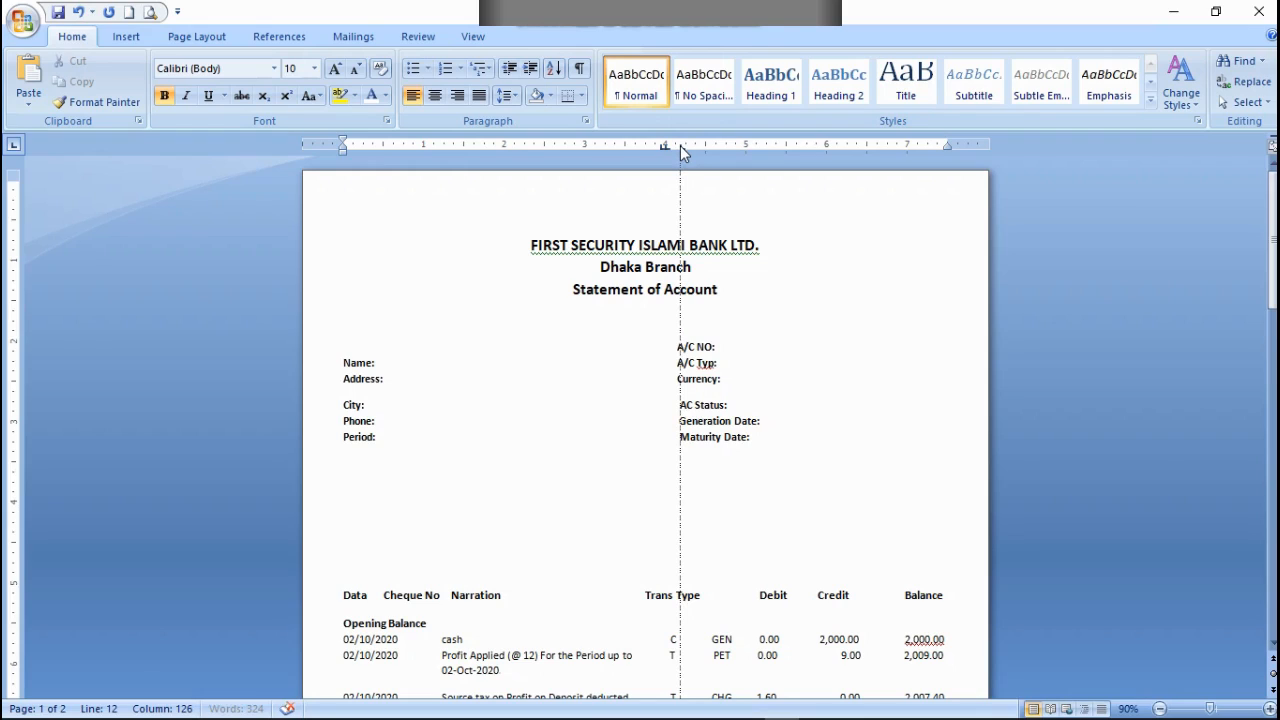
{"action": "left_click_drag", "start_coordinate": [681, 150], "coordinate": [681, 150]}
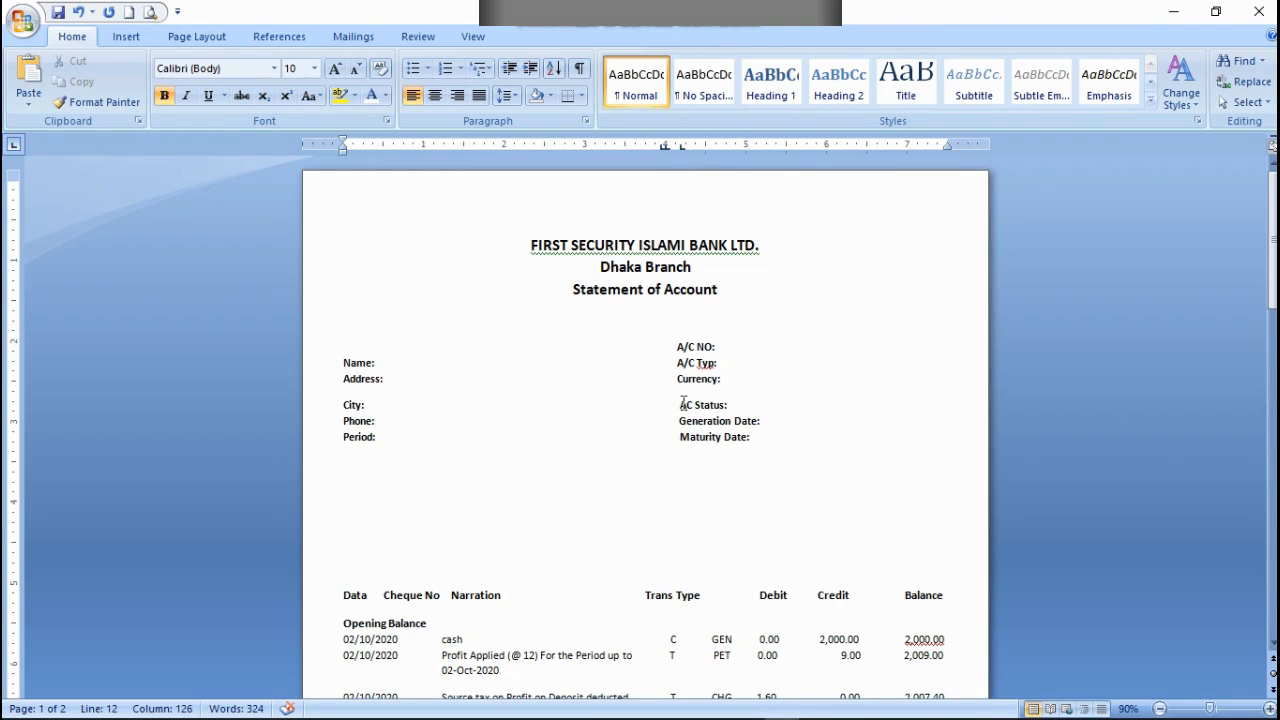
Step: Remove the extra space before AC Status:, Generation Date: and Maturity Date: to align them with the labels above
{"action": "left_click", "coordinate": [681, 404]}
{"action": "key", "text": "BackSpace"}
{"action": "left_click", "coordinate": [679, 421]}
{"action": "key", "text": "BackSpace"}
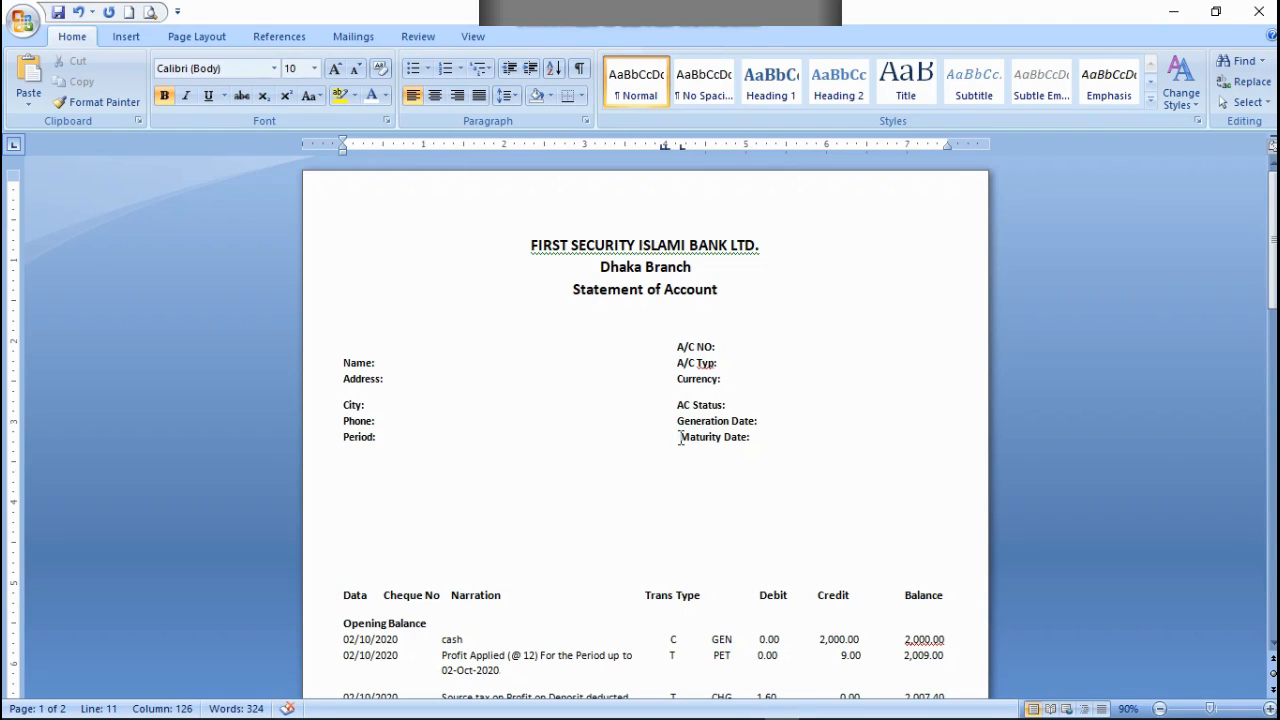
{"action": "left_click", "coordinate": [680, 437]}
{"action": "key", "text": "BackSpace"}
{"action": "left_click_drag", "start_coordinate": [682, 146], "coordinate": [682, 146]}
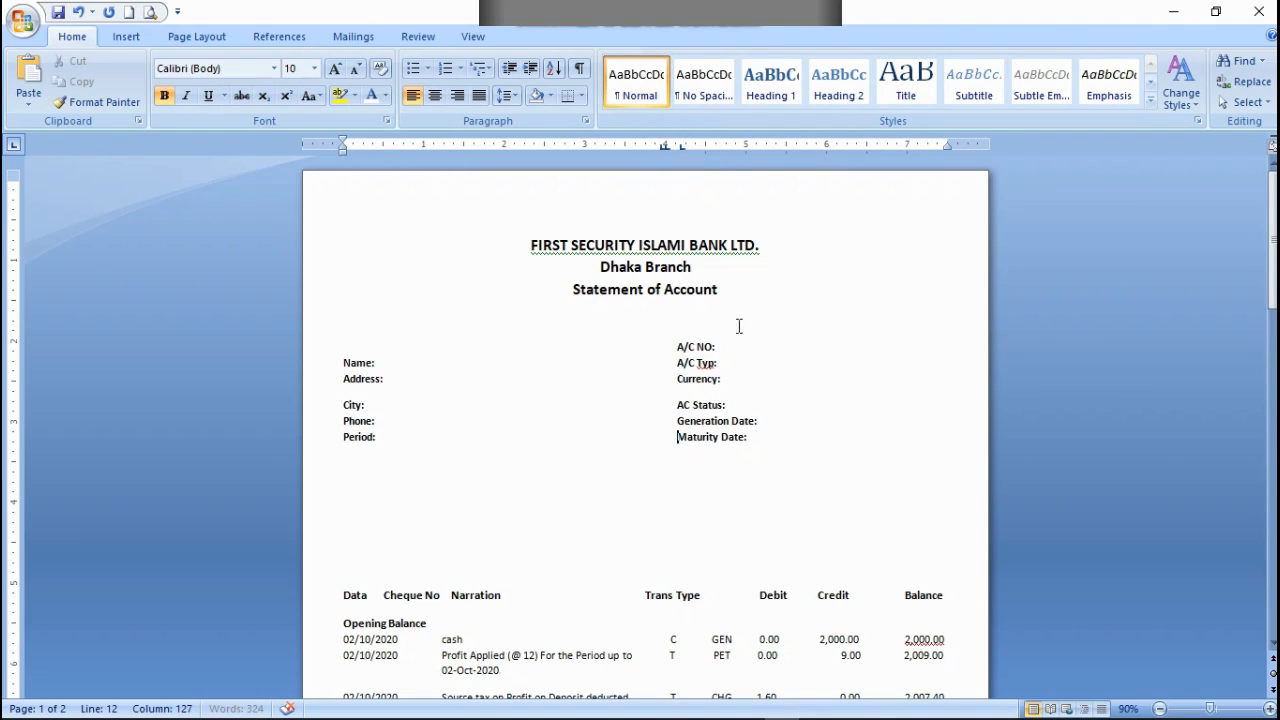
Step: Space the colons after A/C NO, Generation Date and Maturity Date away from their labels into a separate column
{"action": "left_click", "coordinate": [712, 344]}
{"action": "left_click", "coordinate": [755, 421]}
{"action": "left_click", "coordinate": [745, 437]}
{"action": "left_click", "coordinate": [754, 421]}
{"action": "left_click", "coordinate": [766, 437]}
{"action": "key", "text": "BackSpace"}
{"action": "left_click", "coordinate": [768, 421]}
{"action": "key", "text": "BackSpace"}
Step: Space the colons after AC Status, Currency and A/C Typ out to the same colon column
{"action": "left_click", "coordinate": [724, 404]}
{"action": "type", "text": ":"}
{"action": "left_click", "coordinate": [721, 378]}
{"action": "type", "text": ":"}
{"action": "left_click", "coordinate": [715, 362]}
{"action": "type", "text": ":"}
Step: Fine-tune the spacing before the colons of the six second-column labels until they roughly line up
{"action": "left_click", "coordinate": [752, 346]}
{"action": "left_click", "coordinate": [757, 361]}
{"action": "left_click", "coordinate": [759, 347]}
{"action": "left_click", "coordinate": [762, 378]}
{"action": "left_click", "coordinate": [764, 404]}
{"action": "left_click", "coordinate": [766, 421]}
{"action": "left_click", "coordinate": [767, 438]}
{"action": "left_click", "coordinate": [767, 438]}
{"action": "left_click", "coordinate": [768, 421]}
{"action": "key", "text": "BackSpace"}
Step: Move the colons after Address and Name away from their labels into an aligned colon column
{"action": "left_click", "coordinate": [381, 379]}
{"action": "type", "text": ":"}
{"action": "left_click", "coordinate": [372, 364]}
{"action": "key", "text": "Tab"}
{"action": "type", "text": ":"}
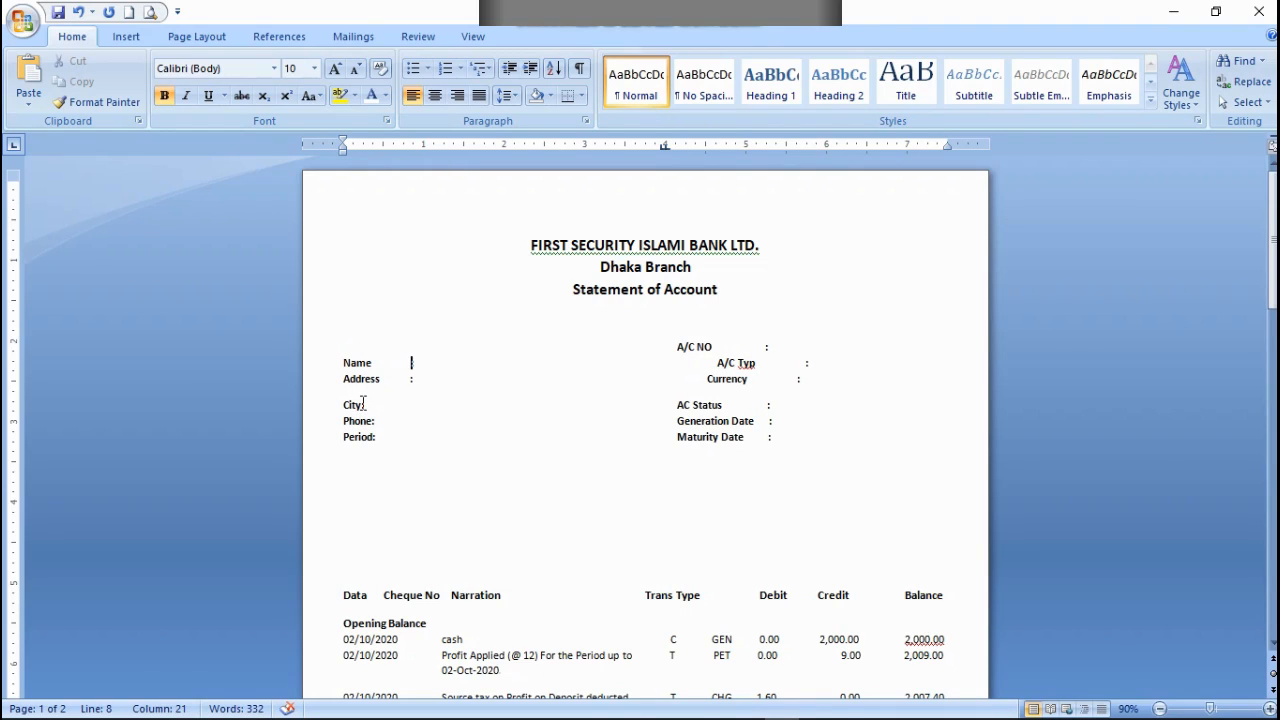
Step: Move the colons after City, Phone and Period into line with the Name and Address colons
{"action": "left_click", "coordinate": [360, 405]}
{"action": "key", "text": "Tab"}
{"action": "type", "text": ":"}
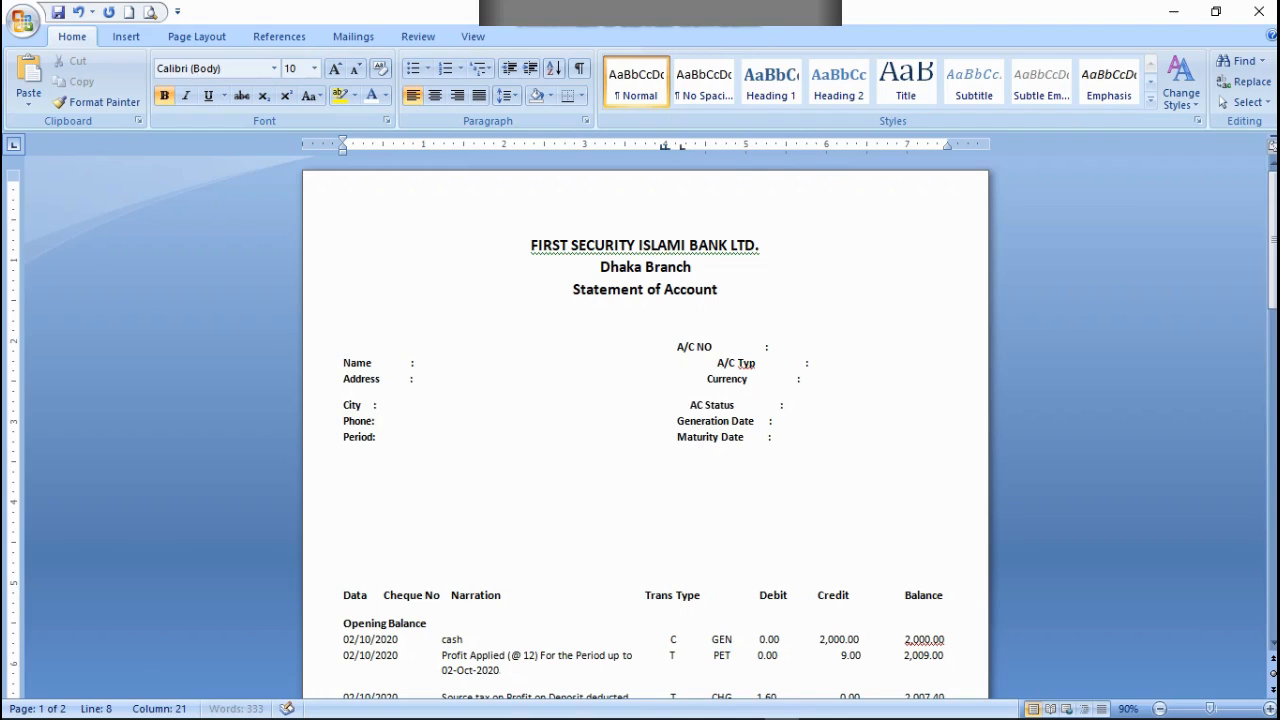
{"action": "left_click", "coordinate": [372, 421]}
{"action": "type", "text": ":"}
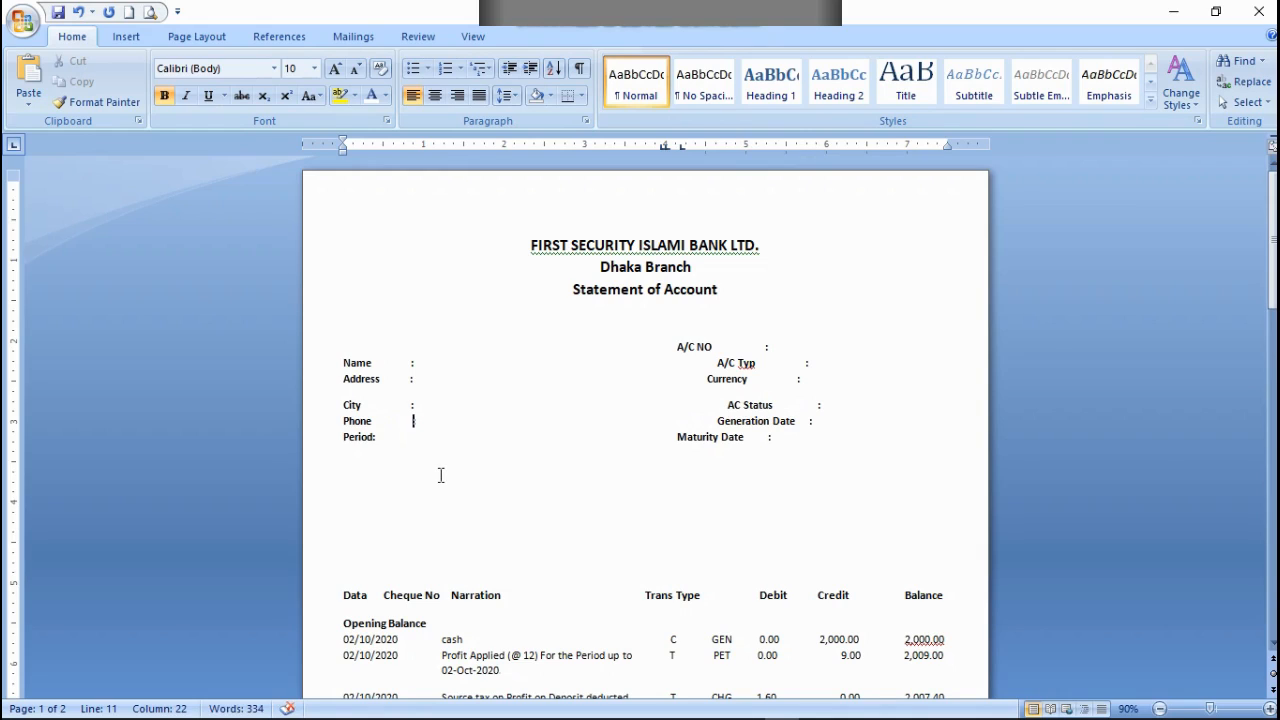
{"action": "key", "text": "BackSpace"}
{"action": "left_click", "coordinate": [371, 436]}
{"action": "type", "text": ":"}
{"action": "key", "text": "Left"}
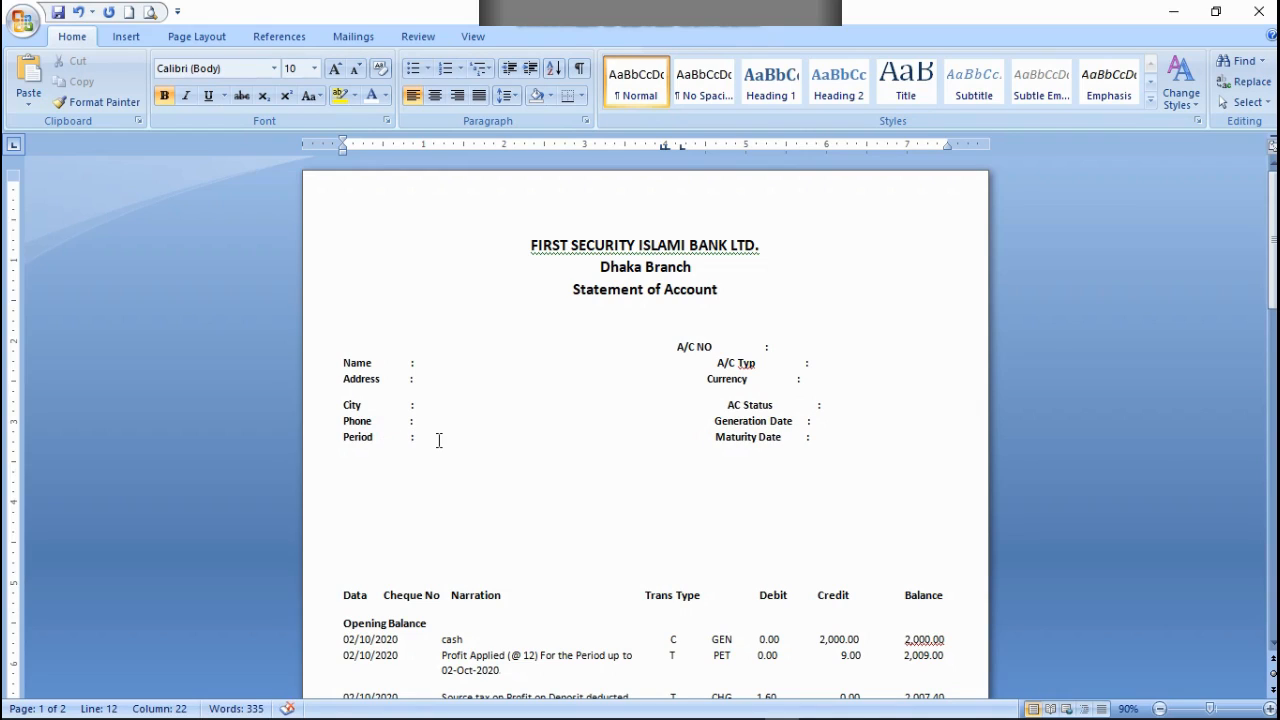
{"action": "key", "text": "BackSpace"}
Step: Delete the surplus spacing before A/C Typ and Currency to realign both labels beneath A/C NO
{"action": "left_click", "coordinate": [621, 404]}
{"action": "key", "text": "BackSpace"}
{"action": "key", "text": "BackSpace"}
{"action": "key", "text": "BackSpace"}
{"action": "key", "text": "BackSpace"}
{"action": "key", "text": "BackSpace"}
{"action": "key", "text": "BackSpace"}
{"action": "key", "text": "BackSpace"}
{"action": "key", "text": "BackSpace"}
{"action": "key", "text": "BackSpace"}
{"action": "key", "text": "BackSpace"}
{"action": "key", "text": "BackSpace"}
{"action": "key", "text": "BackSpace"}
{"action": "key", "text": "BackSpace"}
{"action": "key", "text": "BackSpace"}
{"action": "key", "text": "BackSpace"}
{"action": "key", "text": "BackSpace"}
{"action": "key", "text": "BackSpace"}
{"action": "key", "text": "BackSpace"}
{"action": "key", "text": "BackSpace"}
{"action": "key", "text": "BackSpace"}
{"action": "key", "text": "BackSpace"}
{"action": "left_click", "coordinate": [707, 377]}
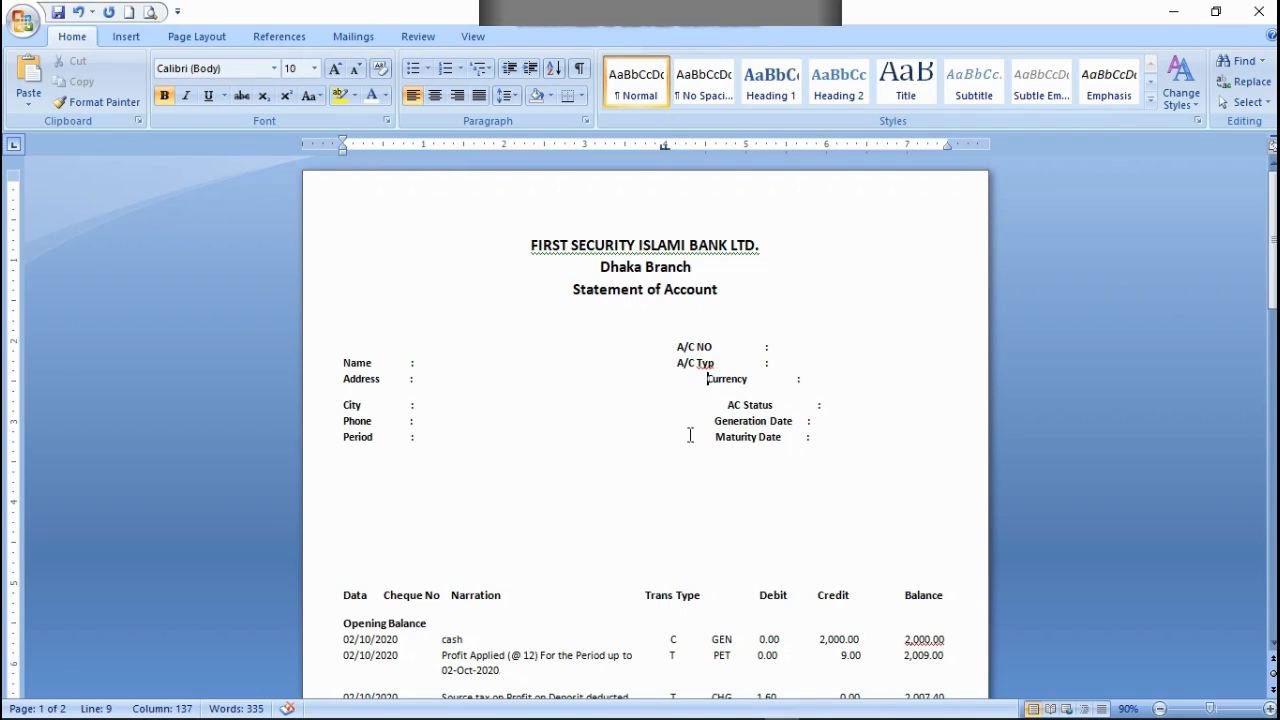
{"action": "key", "text": "BackSpace"}
{"action": "key", "text": "BackSpace"}
{"action": "key", "text": "BackSpace"}
{"action": "key", "text": "BackSpace"}
{"action": "key", "text": "BackSpace"}
{"action": "key", "text": "BackSpace"}
{"action": "key", "text": "BackSpace"}
{"action": "key", "text": "BackSpace"}
{"action": "key", "text": "BackSpace"}
{"action": "key", "text": "BackSpace"}
{"action": "key", "text": "BackSpace"}
{"action": "key", "text": "BackSpace"}
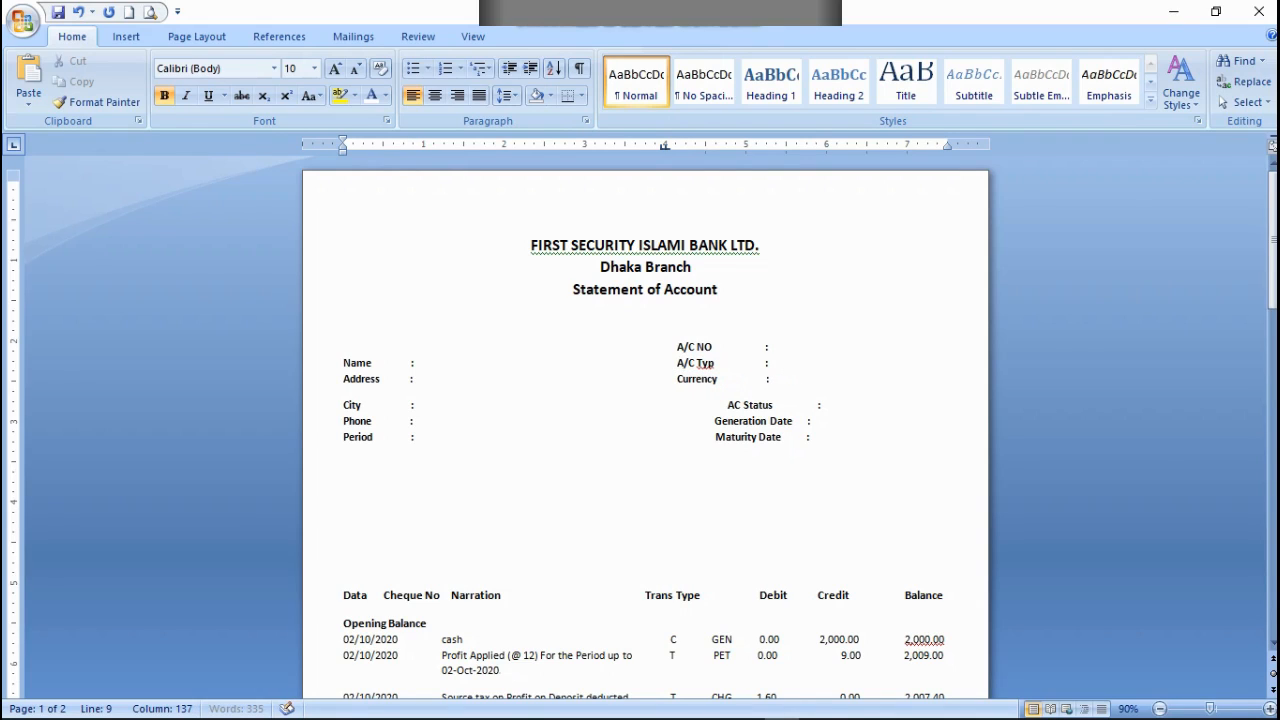
Step: Delete the surplus spacing before AC Status to realign it beneath Currency
{"action": "left_click", "coordinate": [727, 403]}
{"action": "key", "text": "BackSpace"}
{"action": "key", "text": "BackSpace"}
{"action": "key", "text": "BackSpace"}
{"action": "key", "text": "BackSpace"}
{"action": "key", "text": "BackSpace"}
{"action": "key", "text": "BackSpace"}
{"action": "key", "text": "BackSpace"}
{"action": "key", "text": "BackSpace"}
{"action": "key", "text": "BackSpace"}
{"action": "key", "text": "BackSpace"}
{"action": "key", "text": "BackSpace"}
{"action": "key", "text": "BackSpace"}
{"action": "key", "text": "BackSpace"}
{"action": "key", "text": "BackSpace"}
{"action": "key", "text": "BackSpace"}
{"action": "key", "text": "BackSpace"}
{"action": "key", "text": "BackSpace"}
{"action": "key", "text": "BackSpace"}
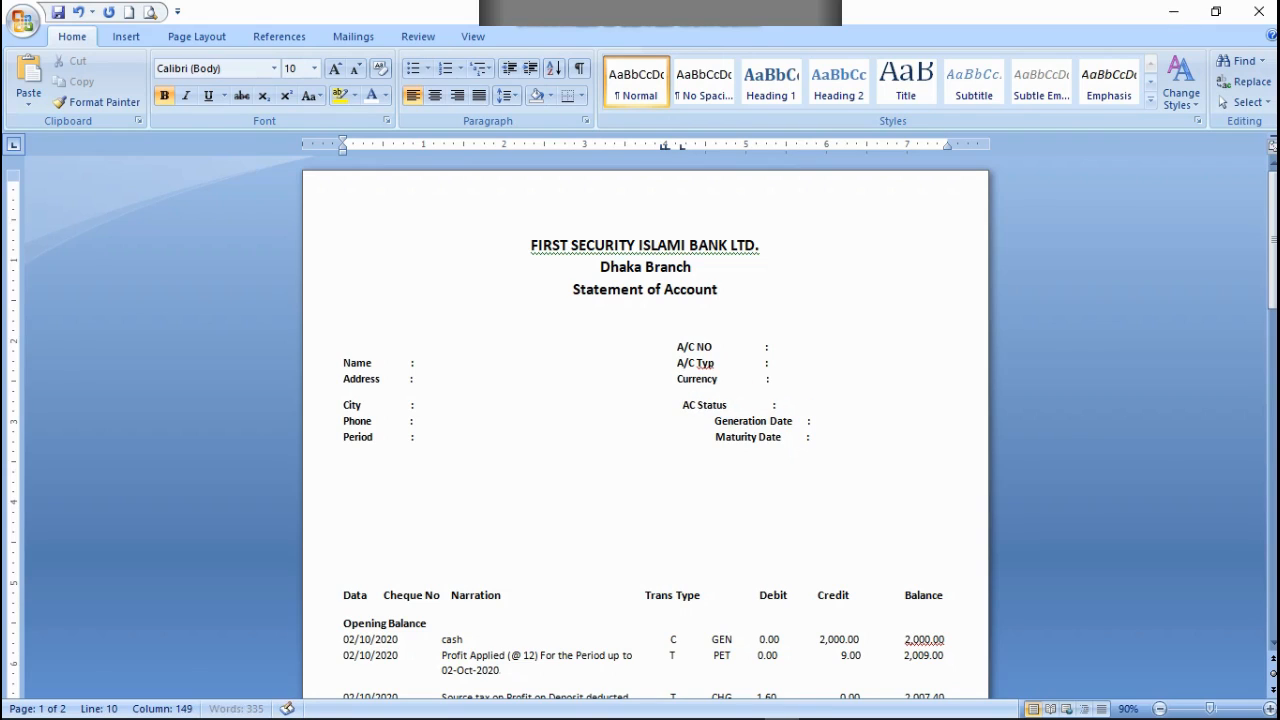
{"action": "key", "text": "BackSpace"}
{"action": "key", "text": "BackSpace"}
{"action": "key", "text": "BackSpace"}
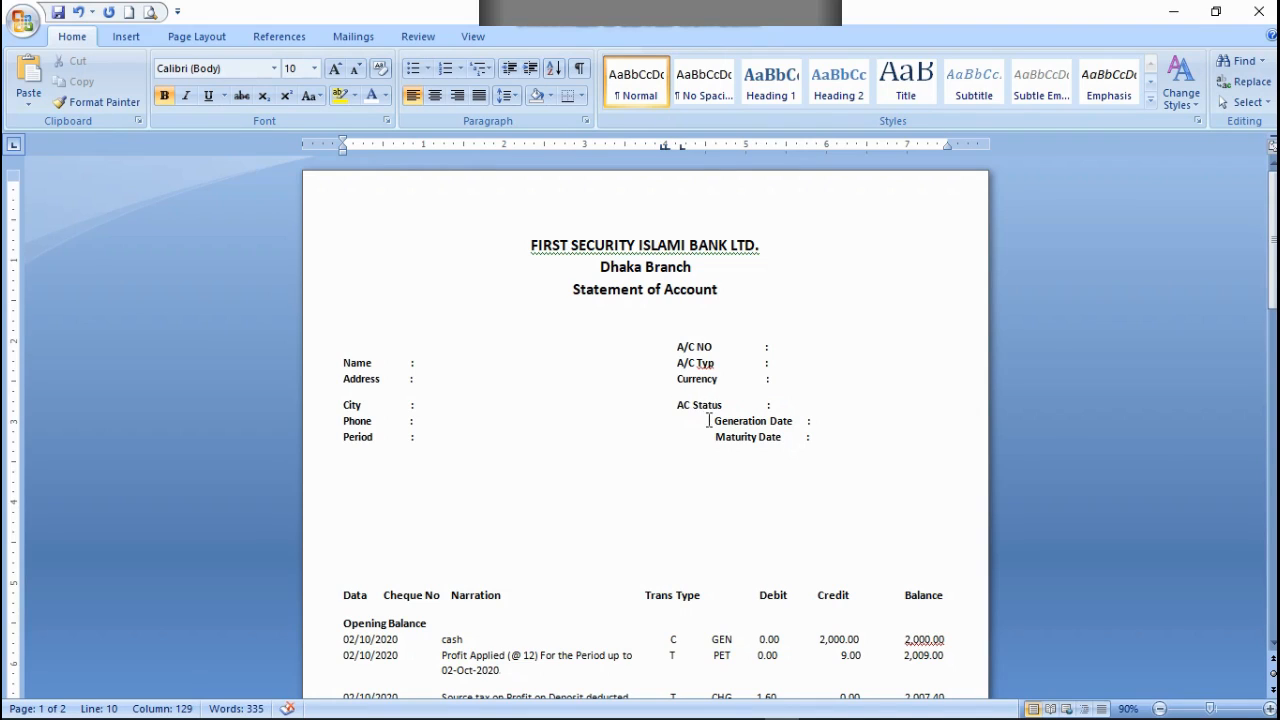
Step: Delete the surplus spacing before Generation Date to realign it beneath AC Status
{"action": "left_click", "coordinate": [712, 421]}
{"action": "key", "text": "BackSpace"}
{"action": "key", "text": "BackSpace"}
{"action": "key", "text": "BackSpace"}
{"action": "key", "text": "BackSpace"}
{"action": "key", "text": "BackSpace"}
{"action": "key", "text": "BackSpace"}
{"action": "key", "text": "BackSpace"}
{"action": "key", "text": "BackSpace"}
{"action": "key", "text": "BackSpace"}
{"action": "key", "text": "BackSpace"}
{"action": "key", "text": "BackSpace"}
{"action": "key", "text": "BackSpace"}
{"action": "key", "text": "BackSpace"}
{"action": "key", "text": "BackSpace"}
{"action": "key", "text": "BackSpace"}
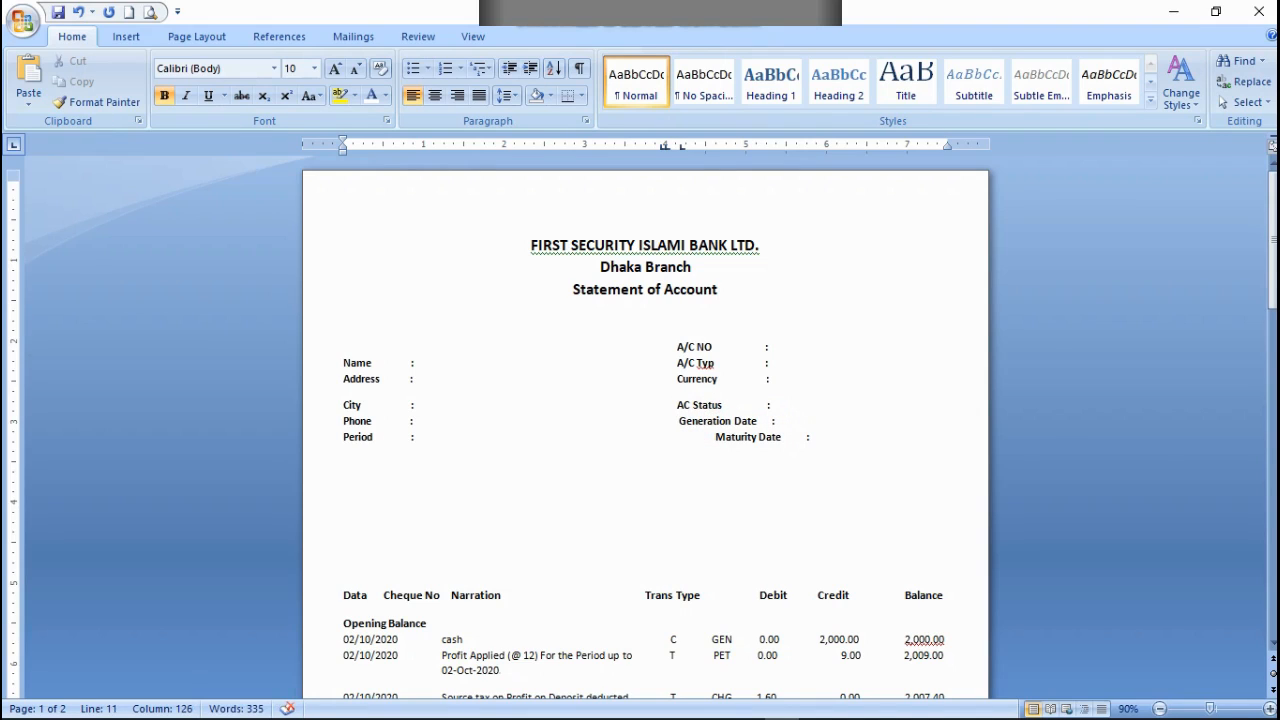
{"action": "key", "text": "BackSpace"}
Step: Delete the surplus spacing before Maturity Date to realign it beneath Generation Date
{"action": "left_click", "coordinate": [714, 437]}
{"action": "key", "text": "BackSpace"}
{"action": "key", "text": "BackSpace"}
{"action": "key", "text": "BackSpace"}
{"action": "key", "text": "BackSpace"}
{"action": "key", "text": "BackSpace"}
{"action": "key", "text": "BackSpace"}
{"action": "key", "text": "BackSpace"}
{"action": "key", "text": "BackSpace"}
{"action": "key", "text": "BackSpace"}
{"action": "key", "text": "BackSpace"}
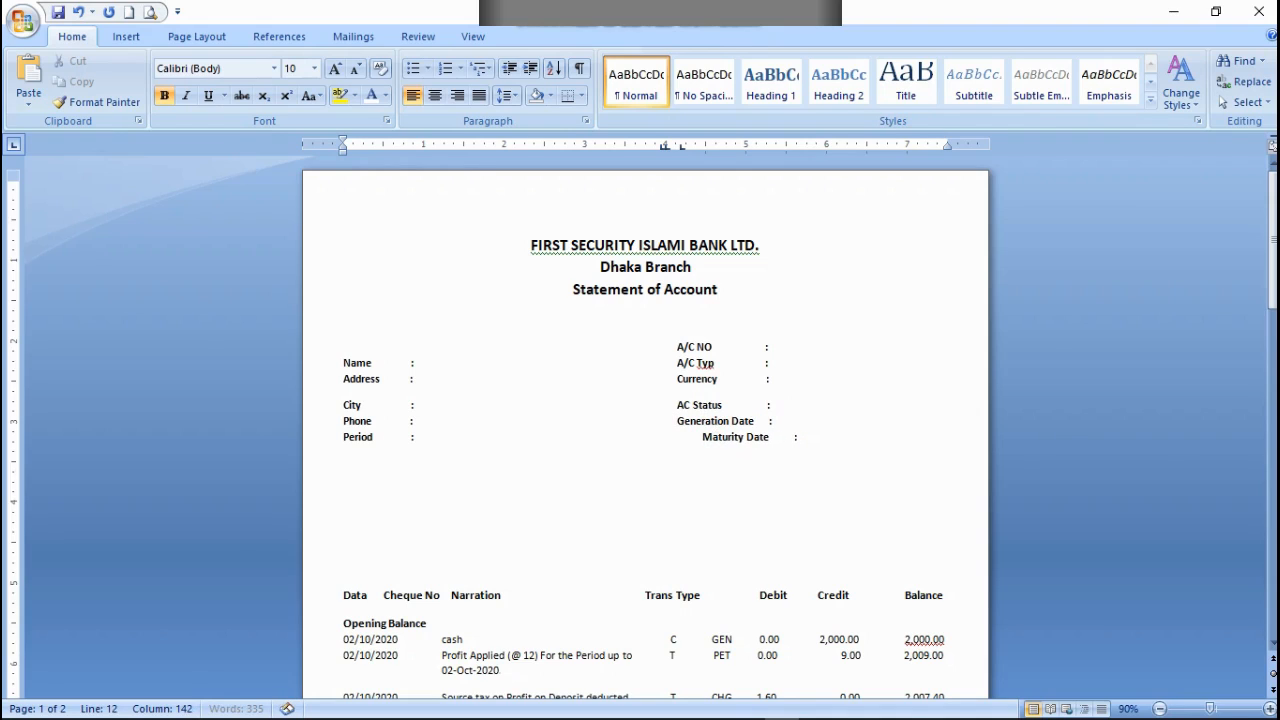
{"action": "key", "text": "BackSpace"}
{"action": "key", "text": "BackSpace"}
{"action": "key", "text": "BackSpace"}
{"action": "key", "text": "BackSpace"}
{"action": "key", "text": "BackSpace"}
{"action": "key", "text": "BackSpace"}
{"action": "key", "text": "BackSpace"}
{"action": "key", "text": "BackSpace"}
{"action": "key", "text": "BackSpace"}
{"action": "key", "text": "BackSpace"}
{"action": "key", "text": "BackSpace"}
{"action": "key", "text": "BackSpace"}
{"action": "key", "text": "BackSpace"}
{"action": "key", "text": "BackSpace"}
{"action": "key", "text": "BackSpace"}
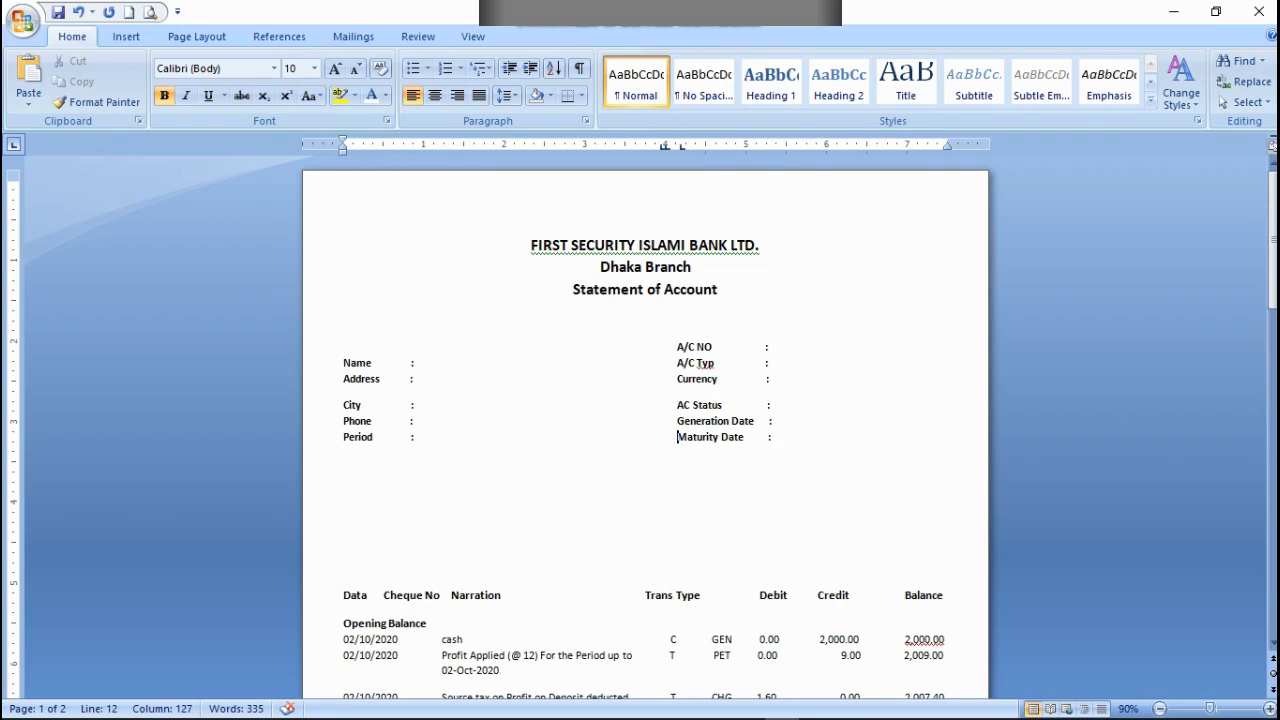
Step: Set the font size of the colons after A/C NO and A/C Typ to 8
{"action": "mouse_move", "coordinate": [760, 343]}
{"action": "left_mouse_down"}
{"action": "mouse_move", "coordinate": [774, 391]}
{"action": "mouse_move", "coordinate": [779, 355]}
{"action": "mouse_move", "coordinate": [765, 345]}
{"action": "mouse_move", "coordinate": [785, 346]}
{"action": "left_mouse_up"}
{"action": "left_click", "coordinate": [780, 346]}
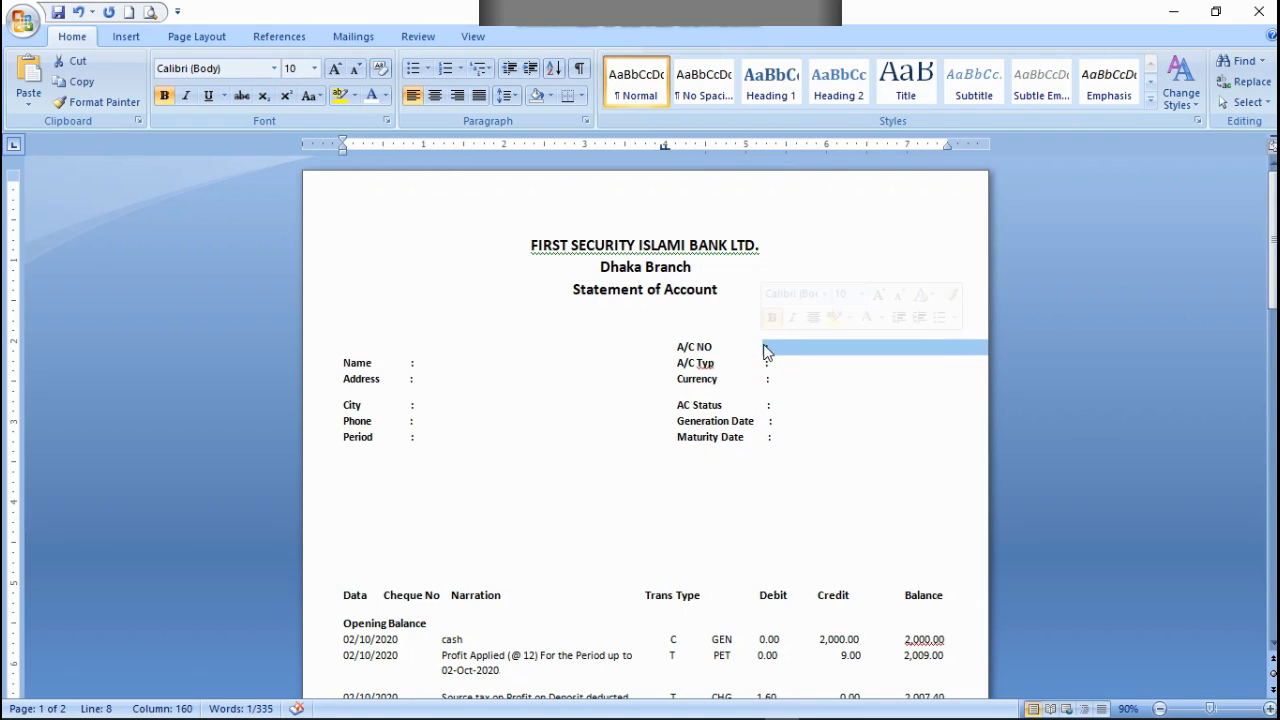
{"action": "left_click", "coordinate": [315, 70]}
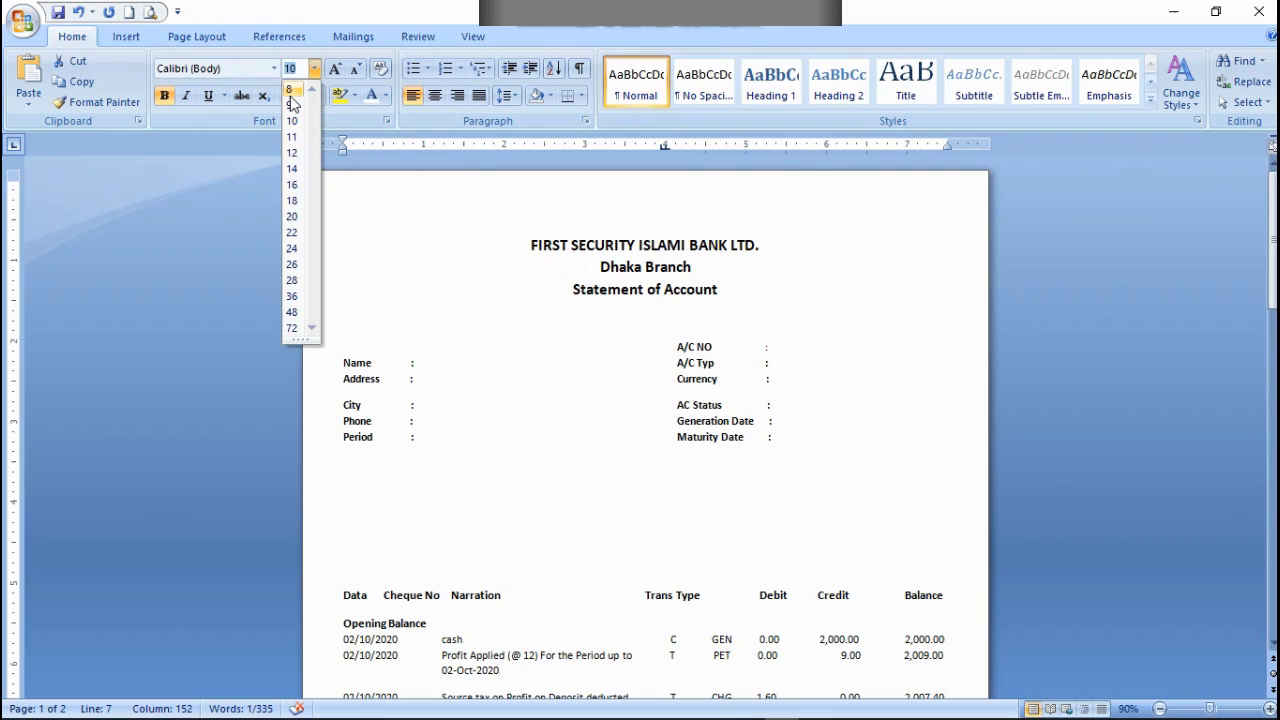
{"action": "left_click", "coordinate": [290, 95]}
{"action": "left_click_drag", "start_coordinate": [771, 363], "coordinate": [768, 365]}
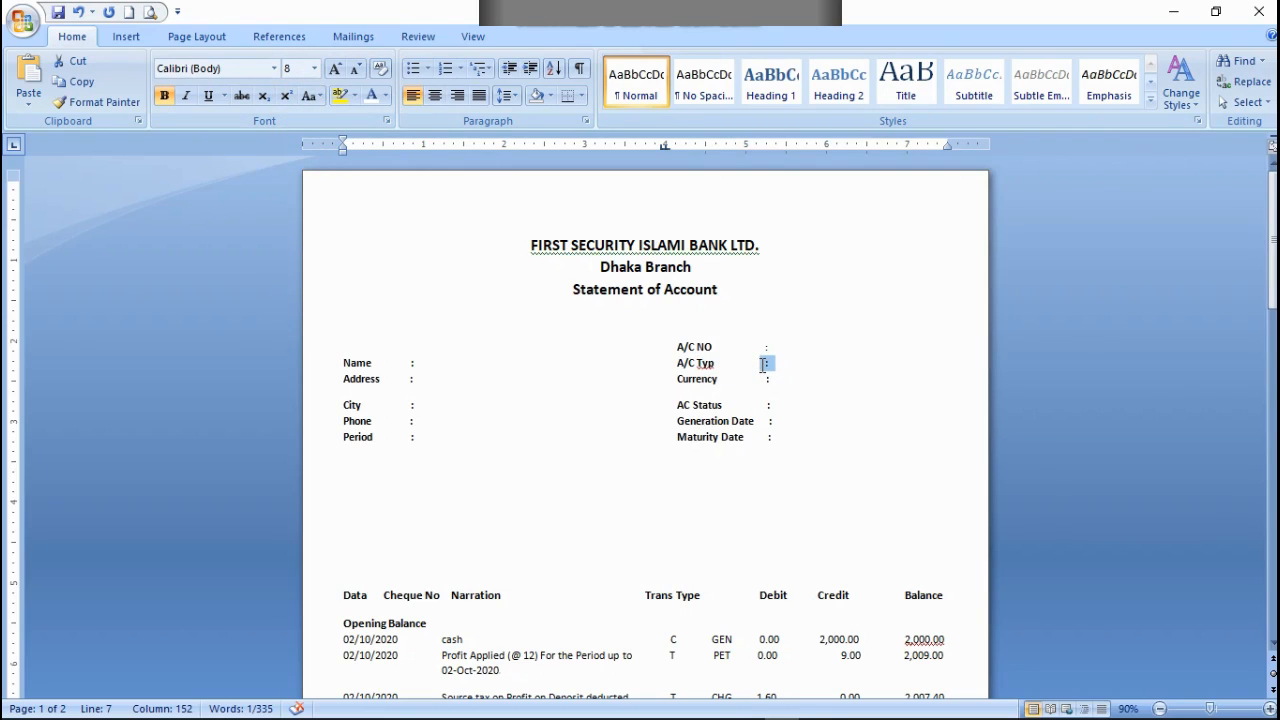
{"action": "left_click", "coordinate": [315, 69]}
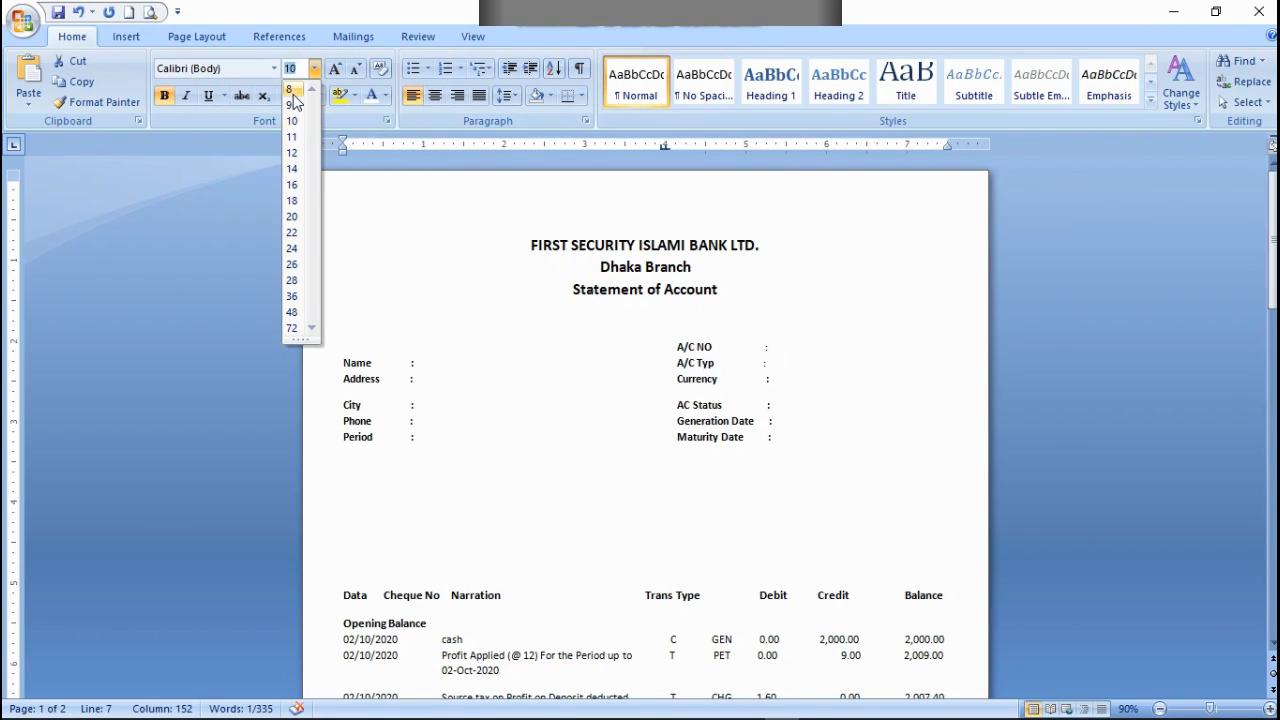
{"action": "left_click", "coordinate": [292, 92]}
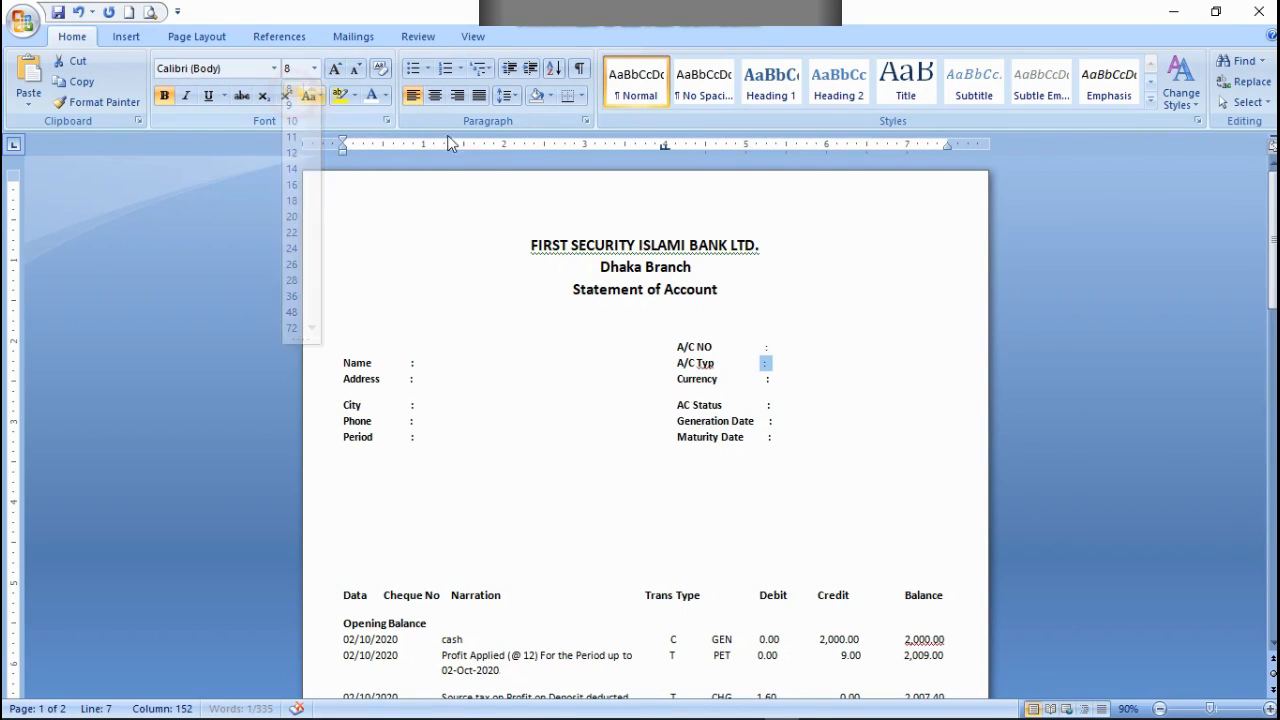
Step: Set the font size of the colons after Currency and Maturity Date to 8
{"action": "mouse_move", "coordinate": [759, 379]}
{"action": "left_mouse_down"}
{"action": "mouse_move", "coordinate": [772, 403]}
{"action": "mouse_move", "coordinate": [778, 369]}
{"action": "mouse_move", "coordinate": [766, 380]}
{"action": "left_mouse_up"}
{"action": "left_click", "coordinate": [775, 381]}
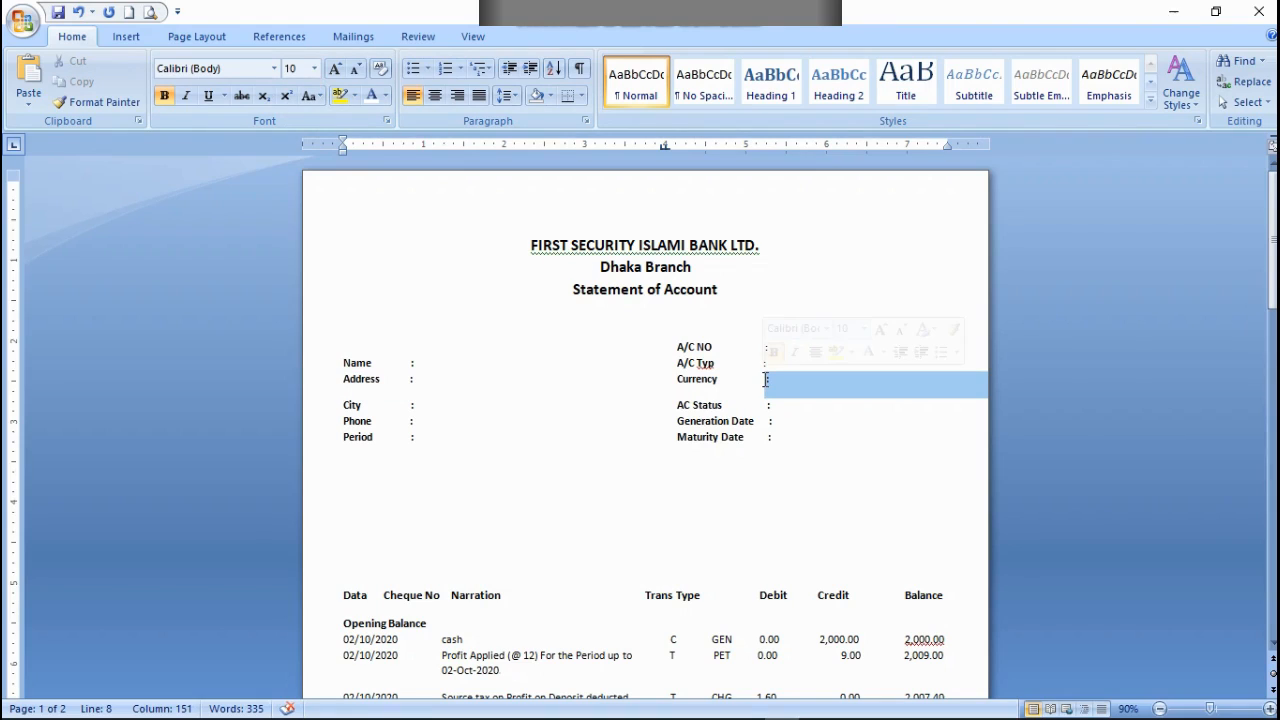
{"action": "left_click", "coordinate": [314, 68]}
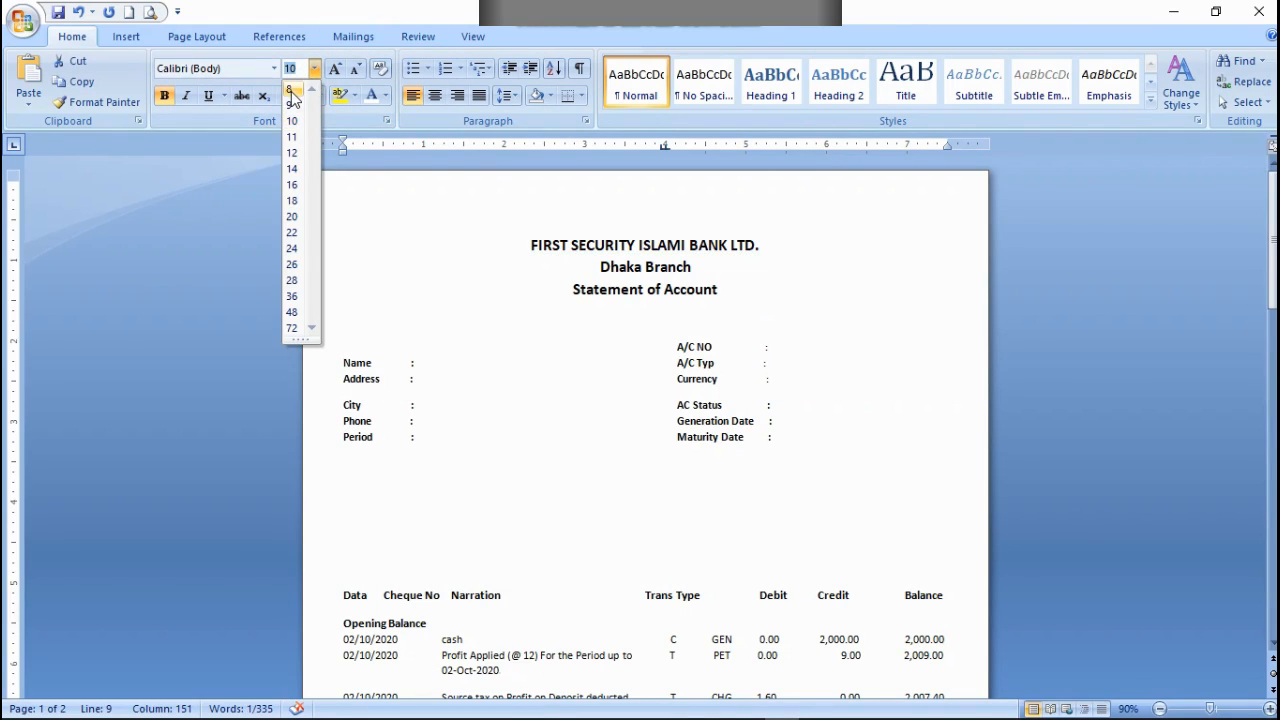
{"action": "left_click", "coordinate": [291, 90]}
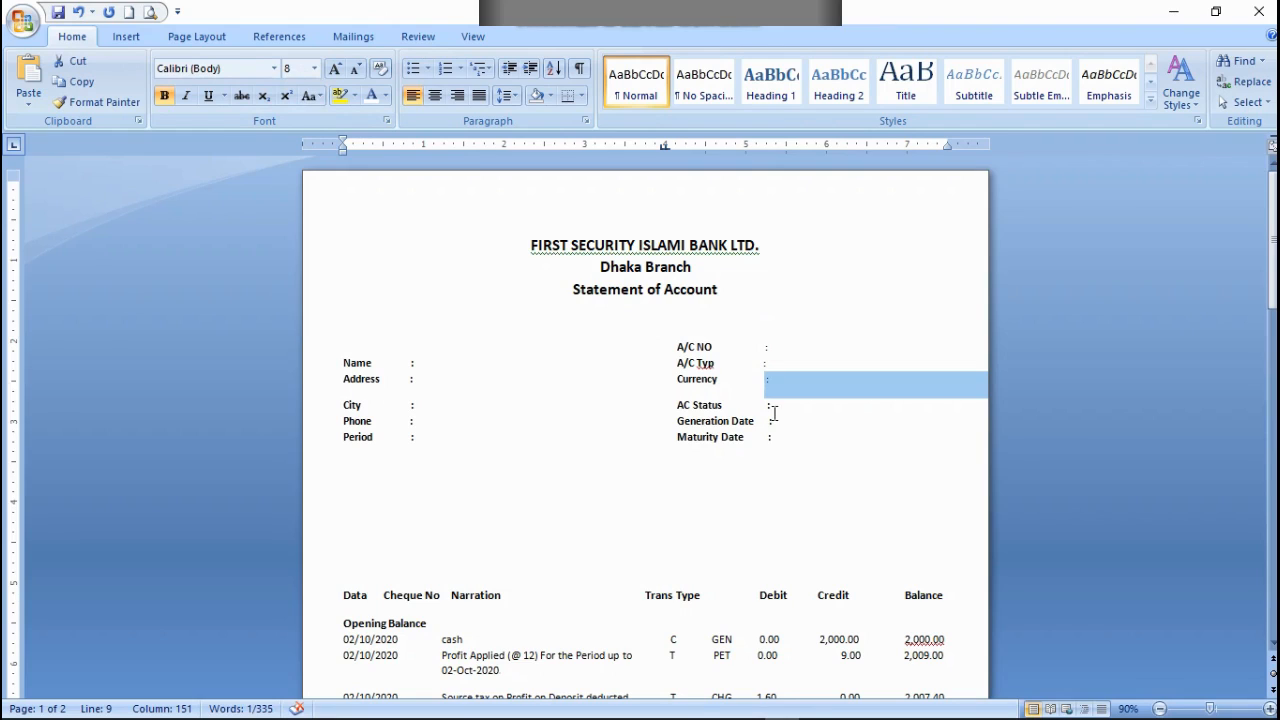
{"action": "left_click_drag", "start_coordinate": [767, 405], "coordinate": [769, 438]}
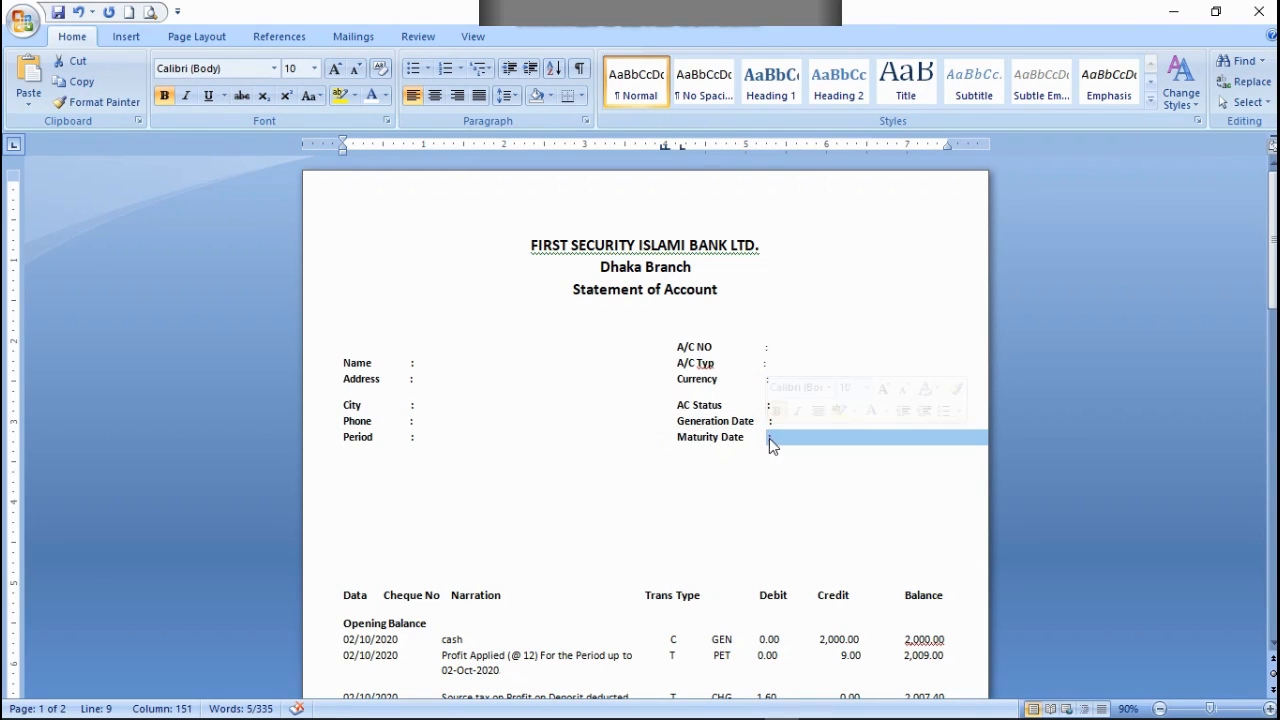
{"action": "left_click", "coordinate": [314, 68]}
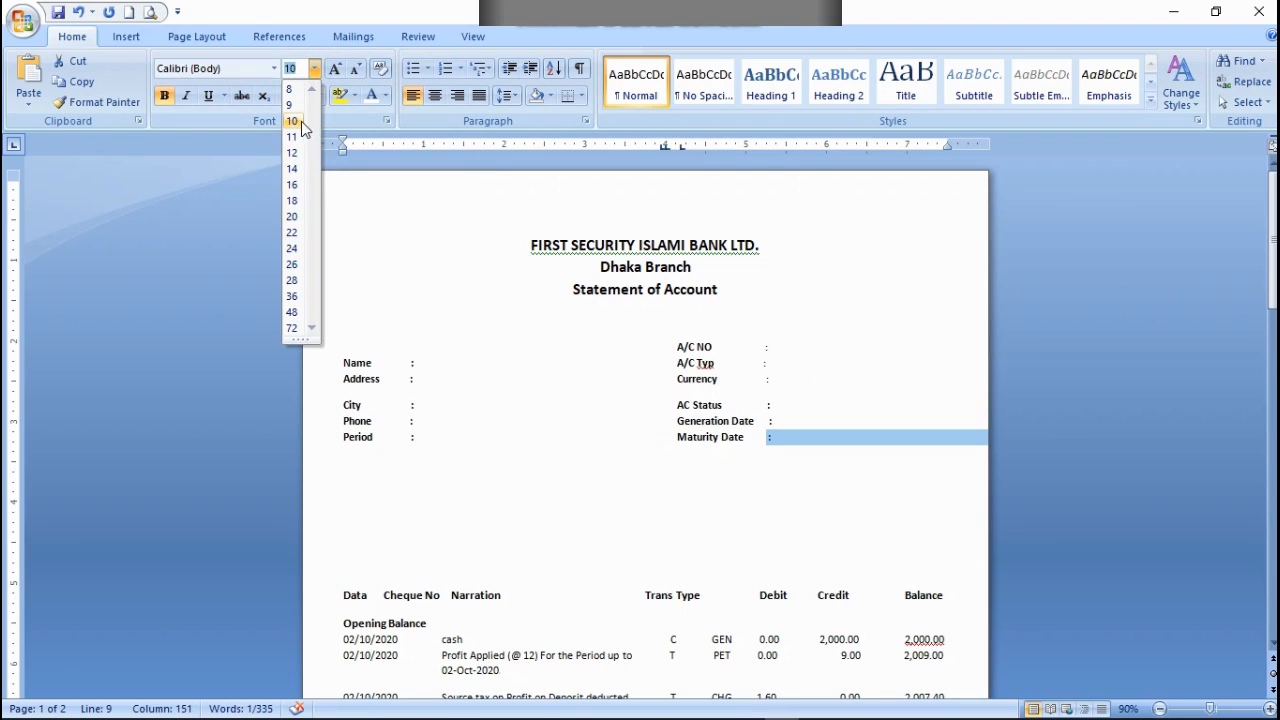
{"action": "left_click", "coordinate": [290, 89]}
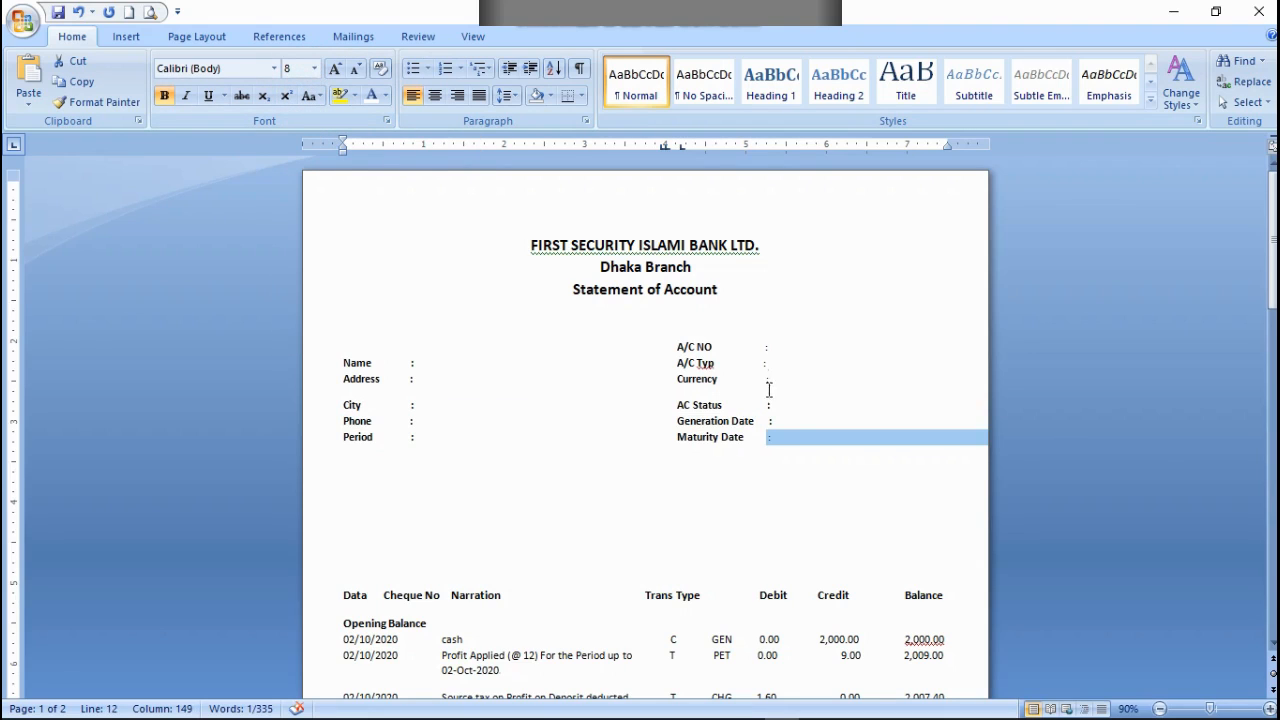
Step: Set the font size of the colon after Generation Date to 8
{"action": "left_click_drag", "start_coordinate": [771, 421], "coordinate": [765, 436]}
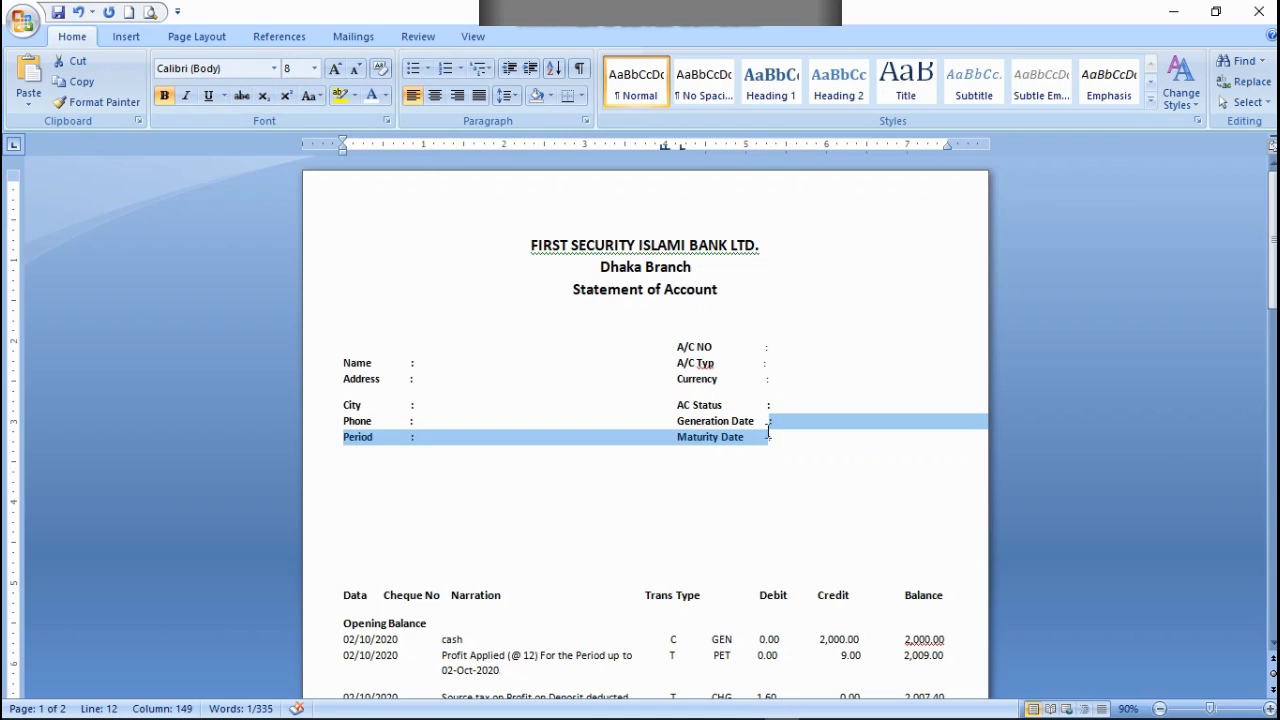
{"action": "left_click", "coordinate": [768, 424]}
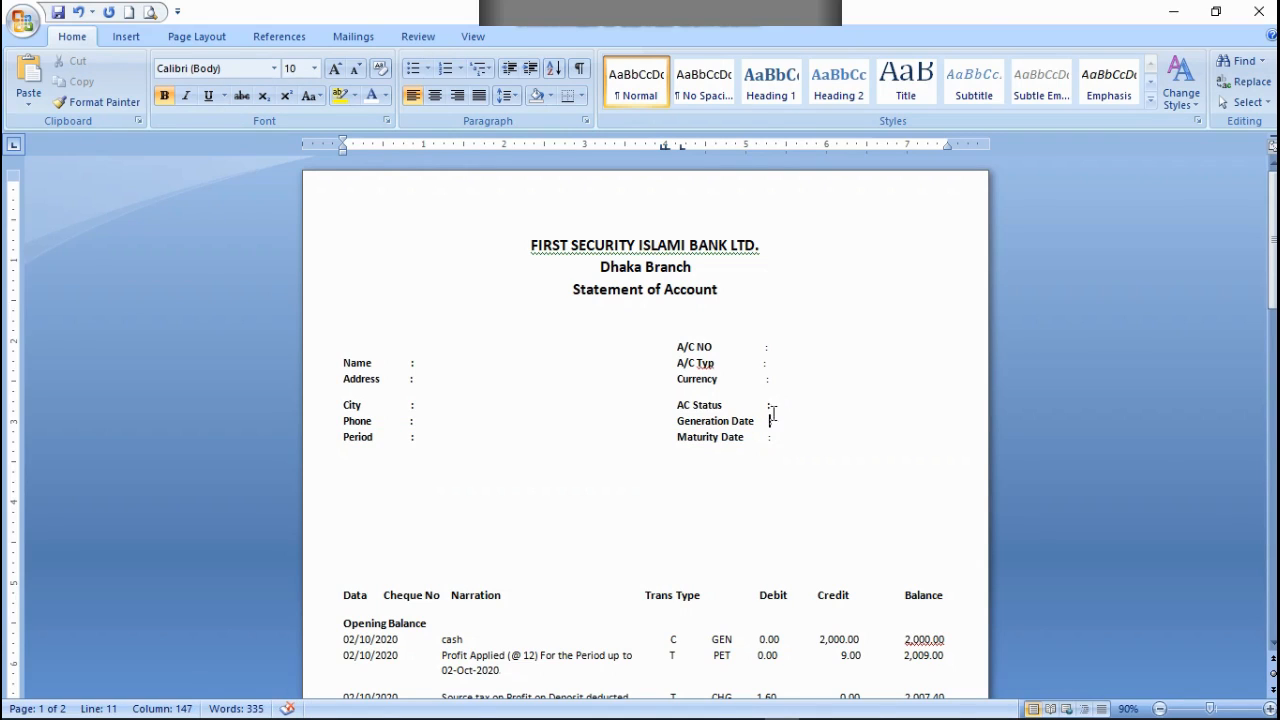
{"action": "mouse_move", "coordinate": [769, 418]}
{"action": "left_mouse_down"}
{"action": "mouse_move", "coordinate": [760, 434]}
{"action": "mouse_move", "coordinate": [768, 421]}
{"action": "left_mouse_up"}
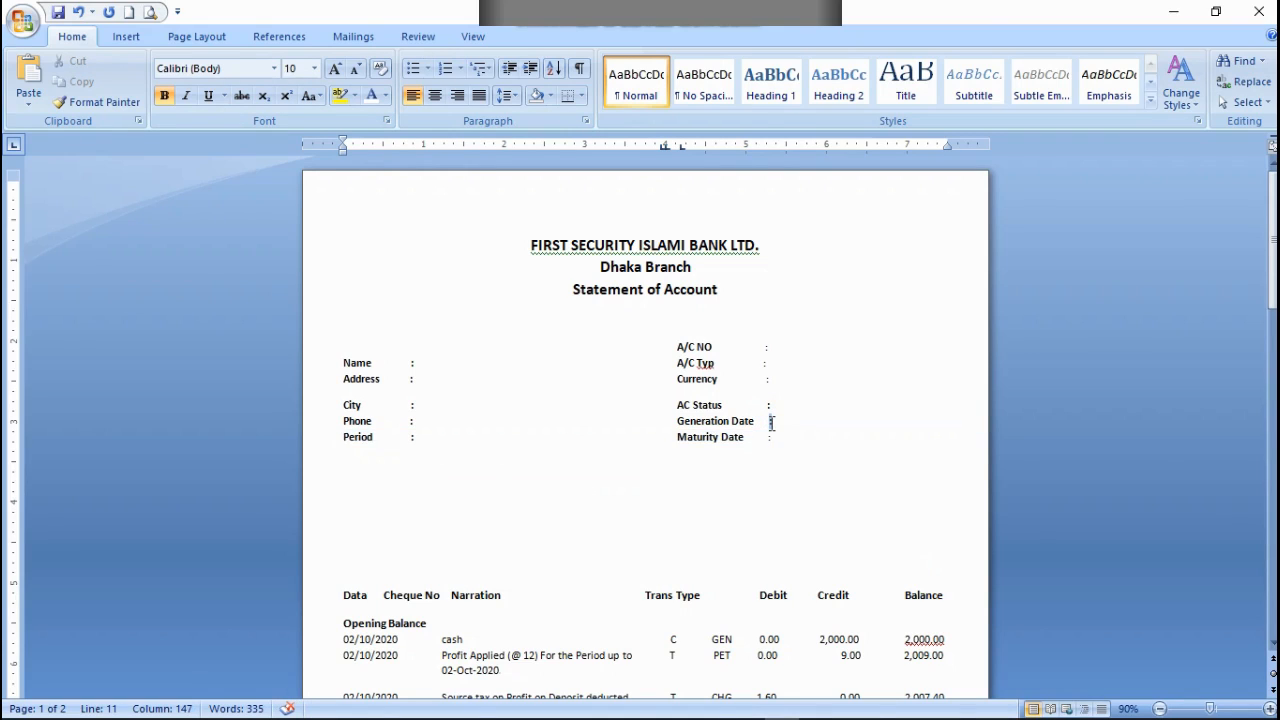
{"action": "left_click", "coordinate": [315, 70]}
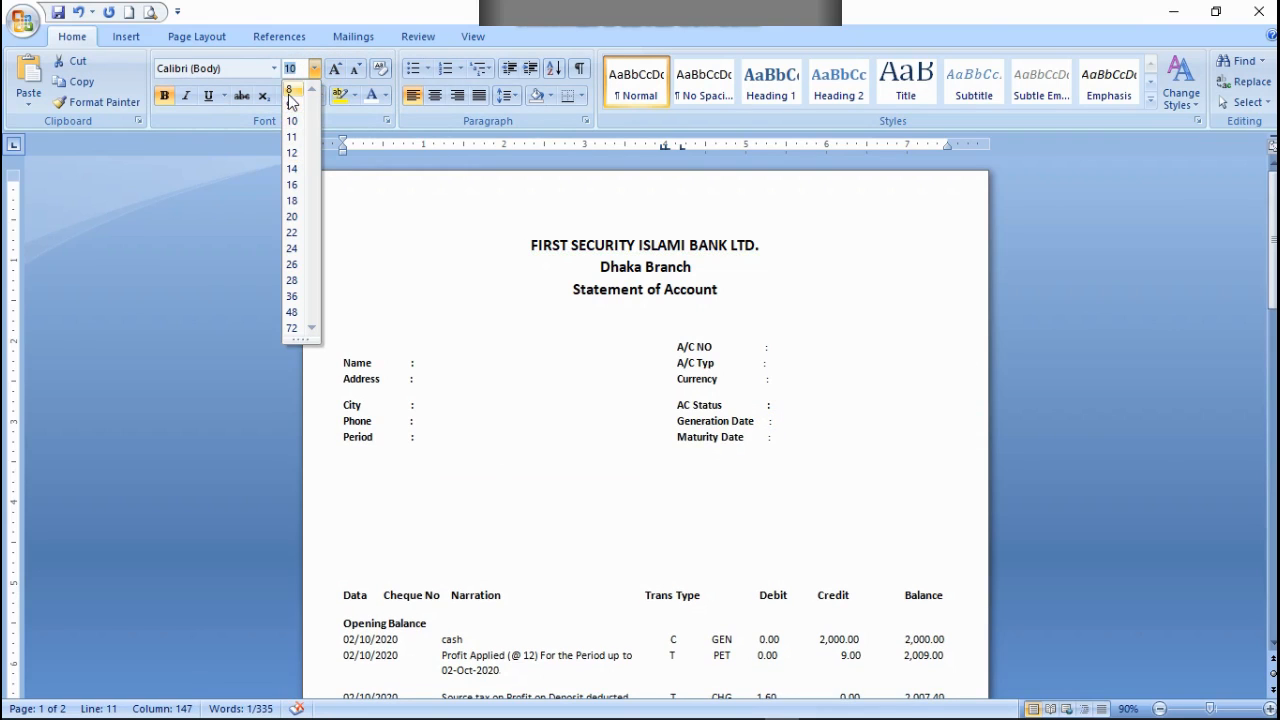
{"action": "left_click", "coordinate": [290, 91]}
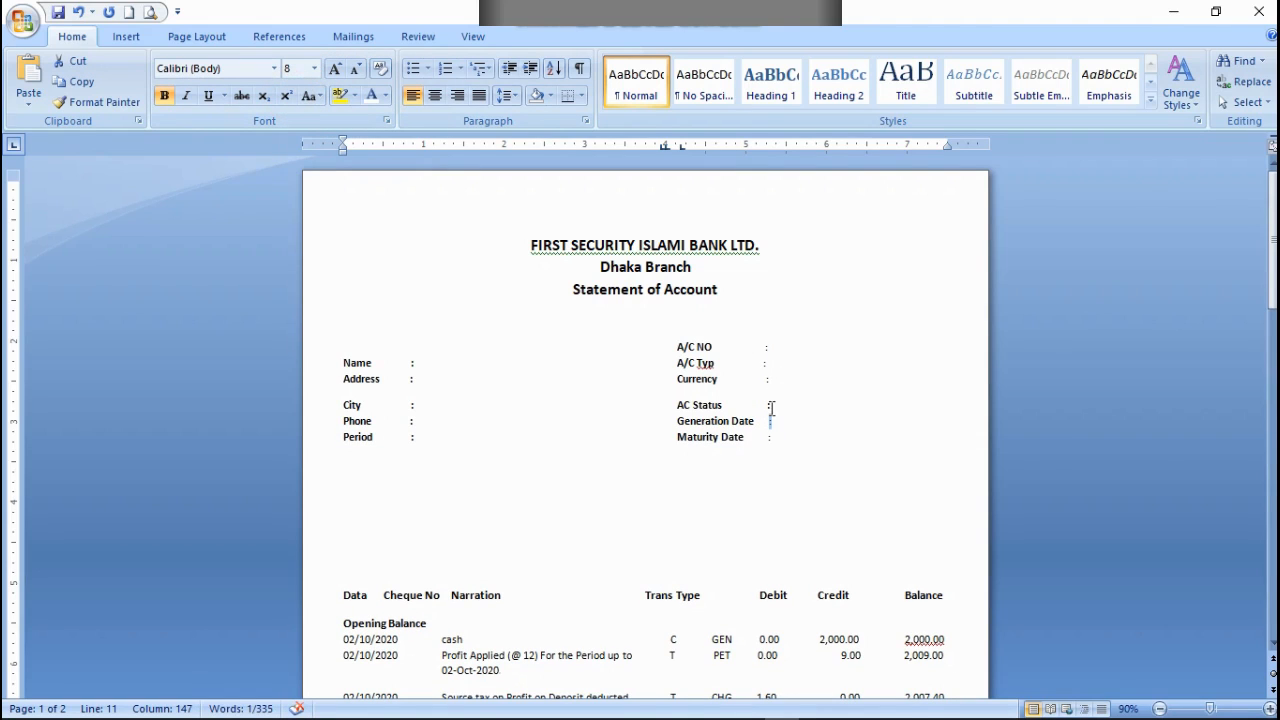
Step: Set the font size of the colons after AC Status and Period to 8
{"action": "left_click_drag", "start_coordinate": [772, 407], "coordinate": [767, 405]}
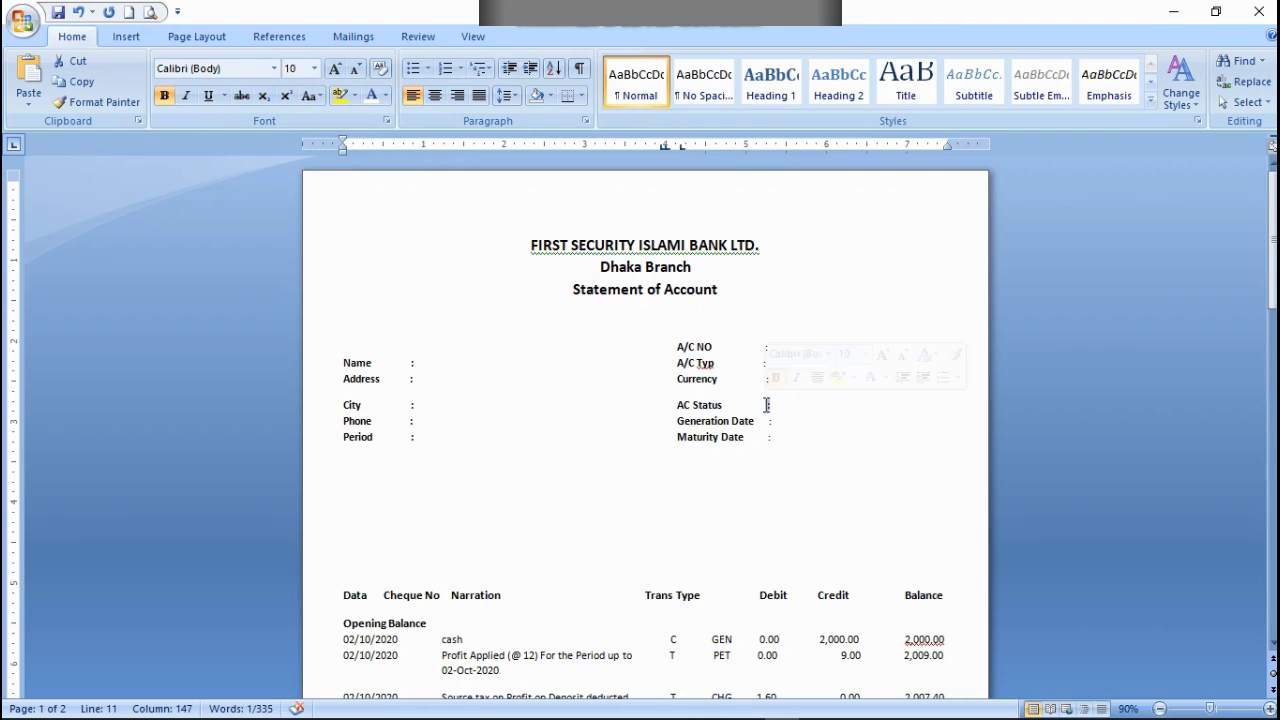
{"action": "left_click", "coordinate": [315, 69]}
{"action": "left_click", "coordinate": [290, 91]}
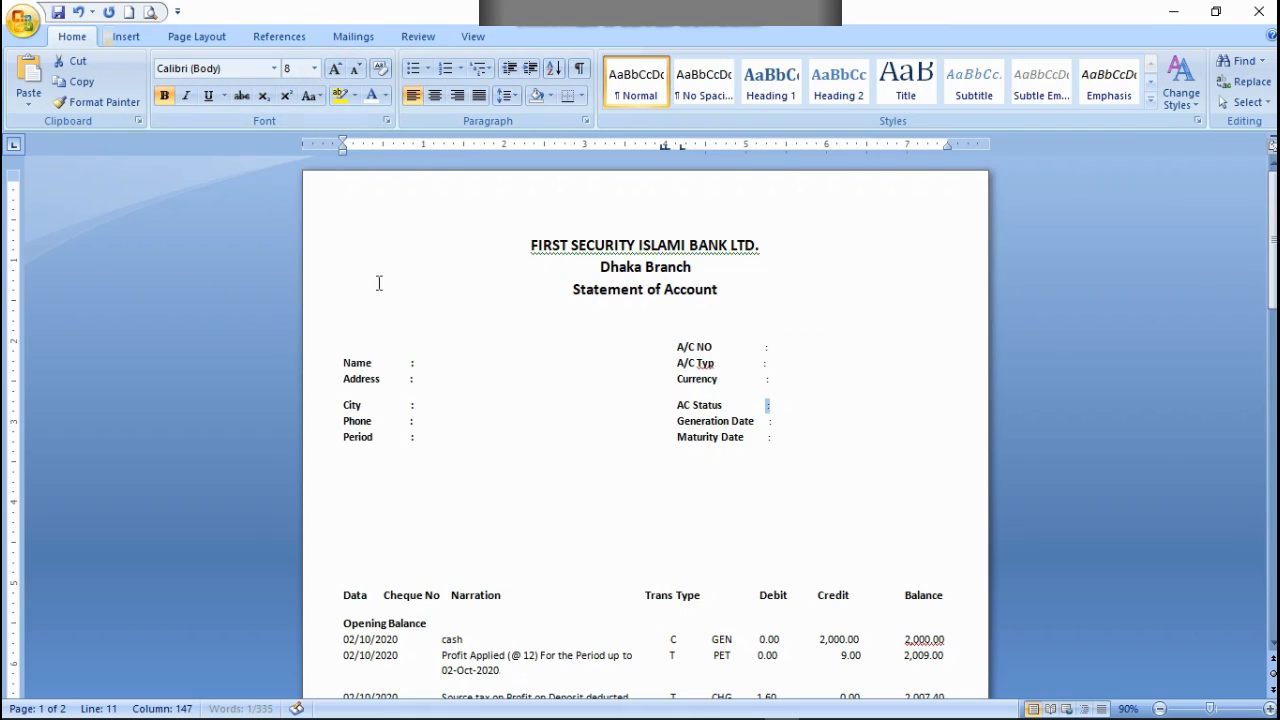
{"action": "left_click_drag", "start_coordinate": [418, 441], "coordinate": [413, 443]}
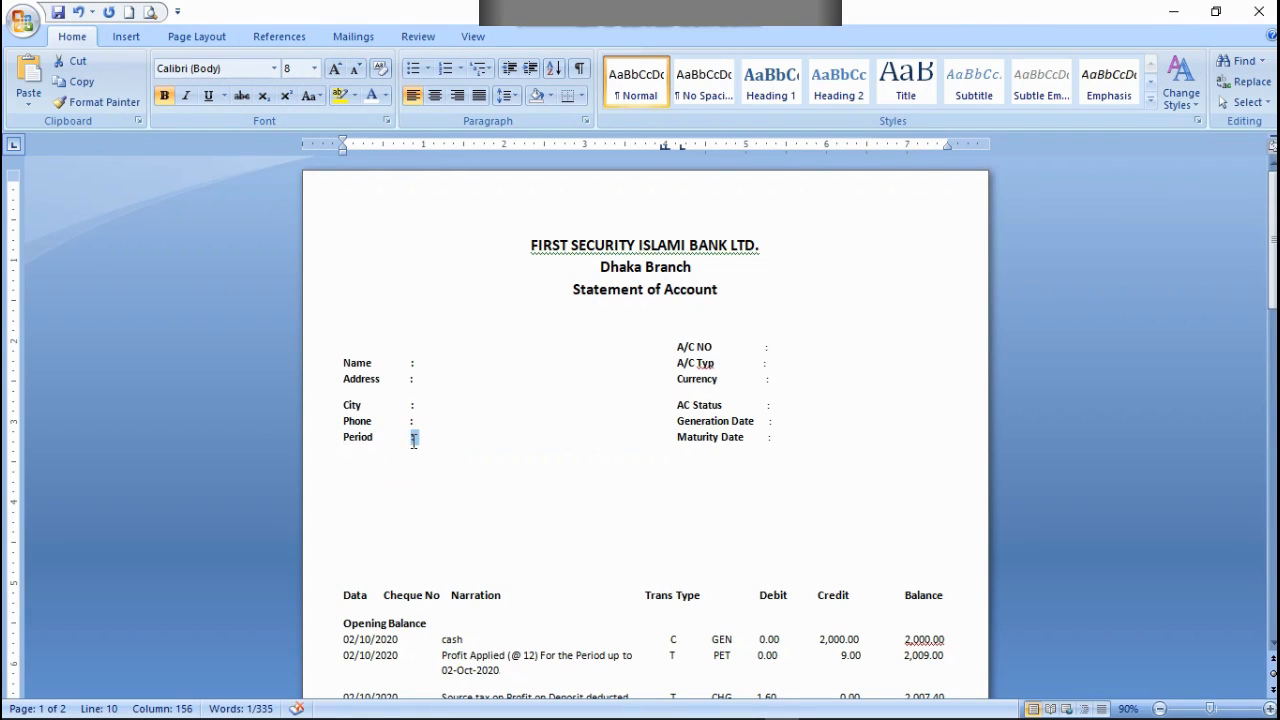
{"action": "left_click", "coordinate": [315, 69]}
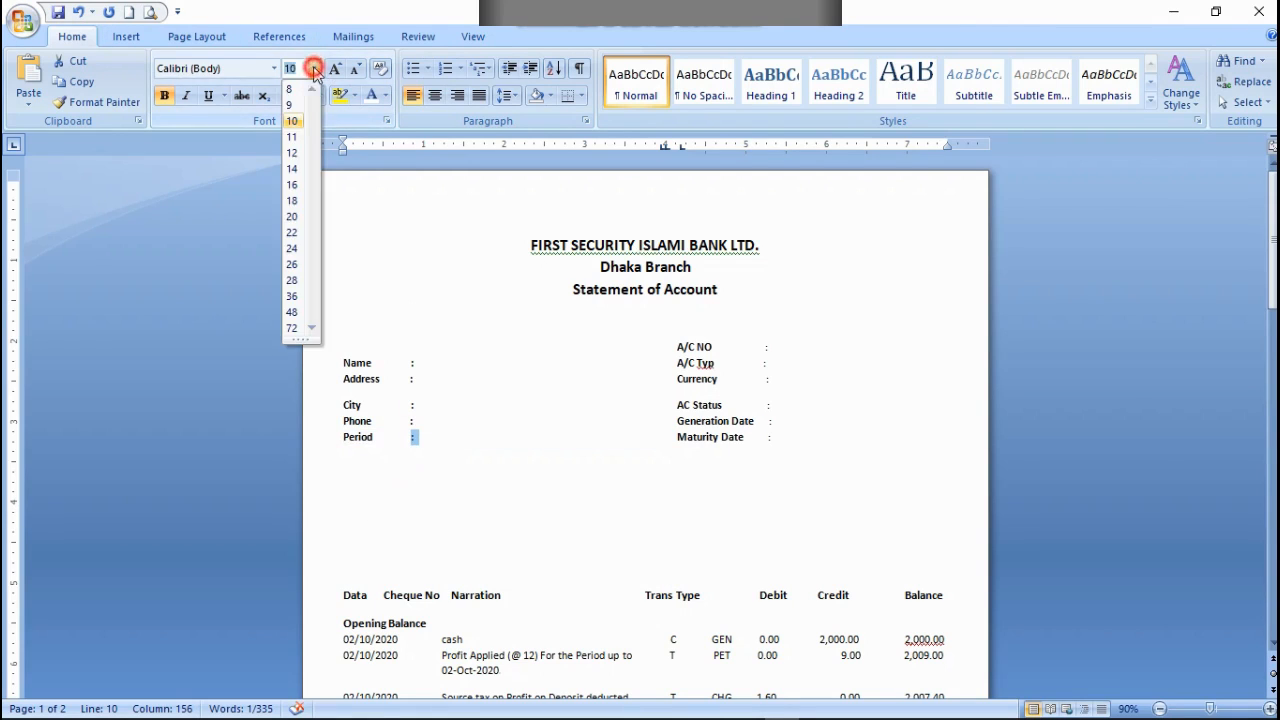
{"action": "left_click", "coordinate": [290, 89]}
{"action": "triple_click", "coordinate": [408, 420]}
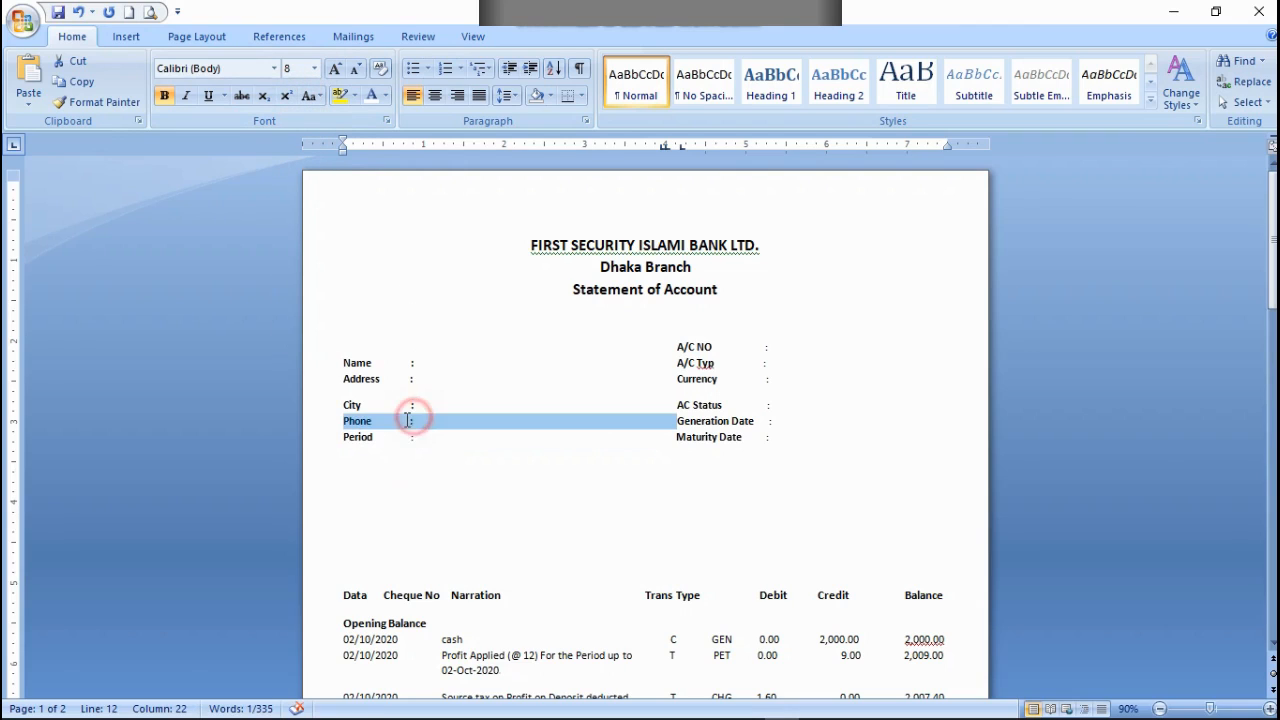
{"action": "left_click", "coordinate": [408, 420]}
{"action": "left_click_drag", "start_coordinate": [410, 420], "coordinate": [410, 425]}
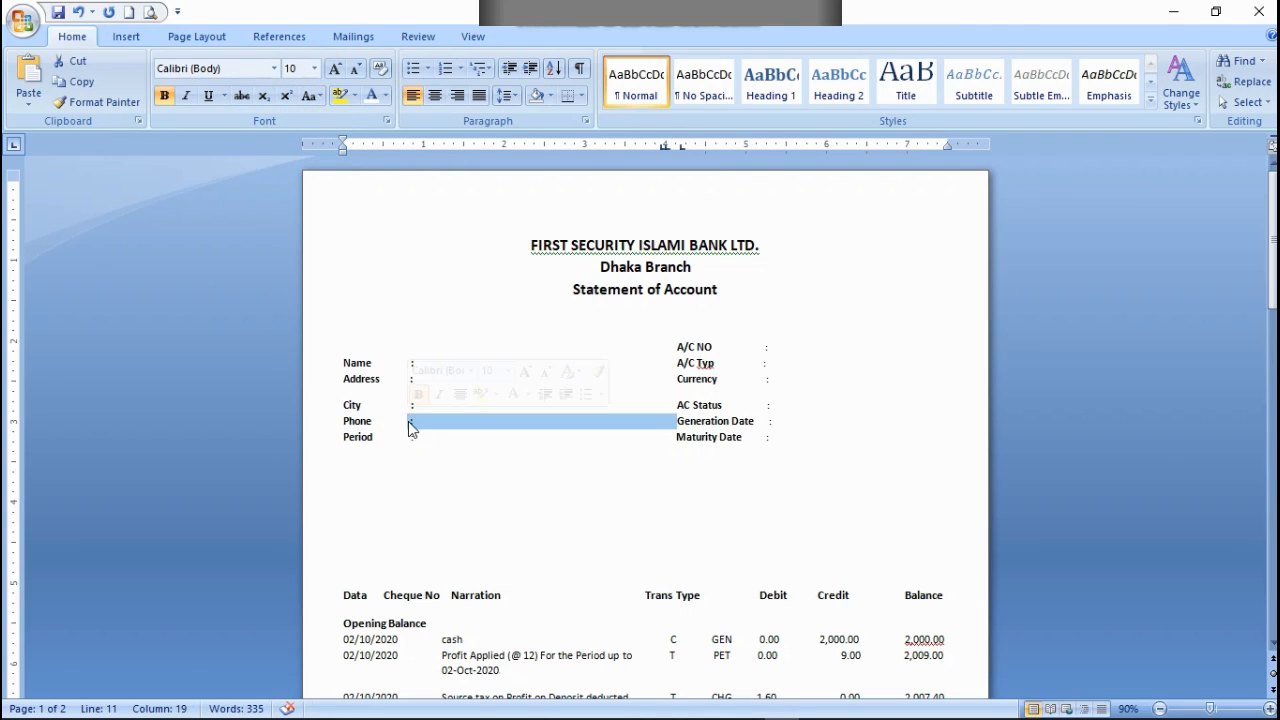
{"action": "left_click", "coordinate": [315, 69]}
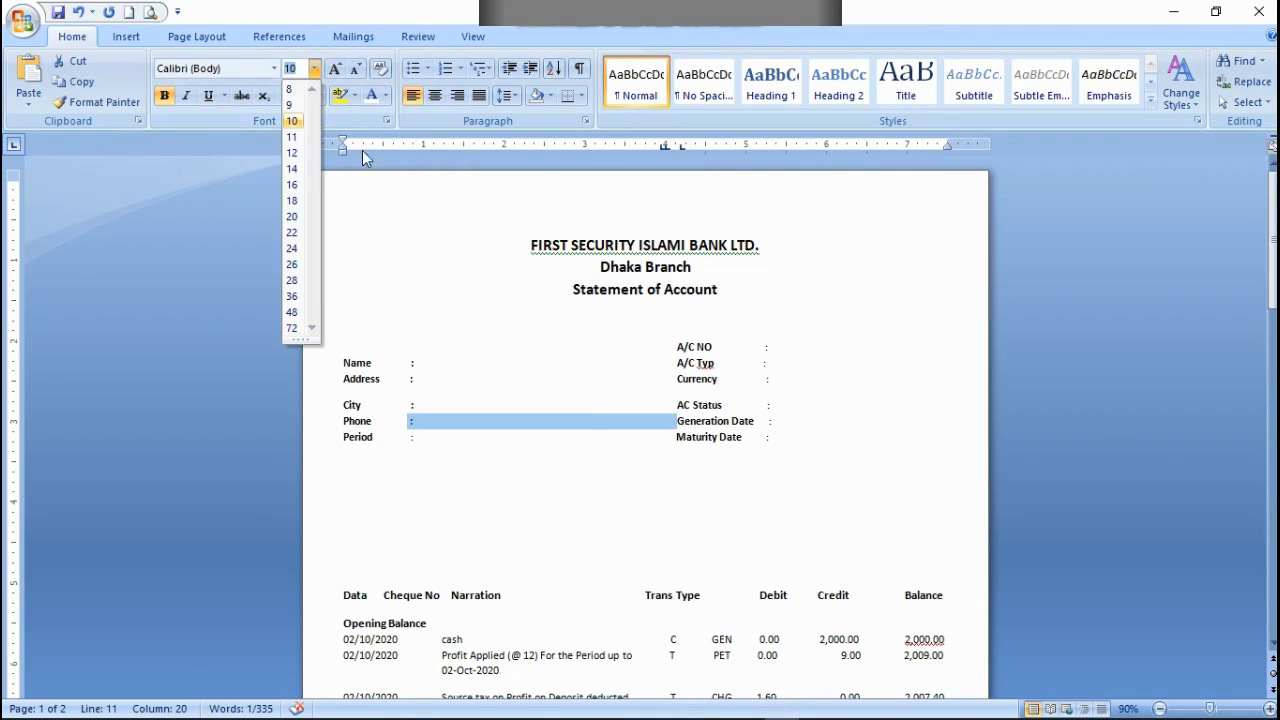
{"action": "left_click", "coordinate": [371, 209]}
{"action": "left_click", "coordinate": [429, 405]}
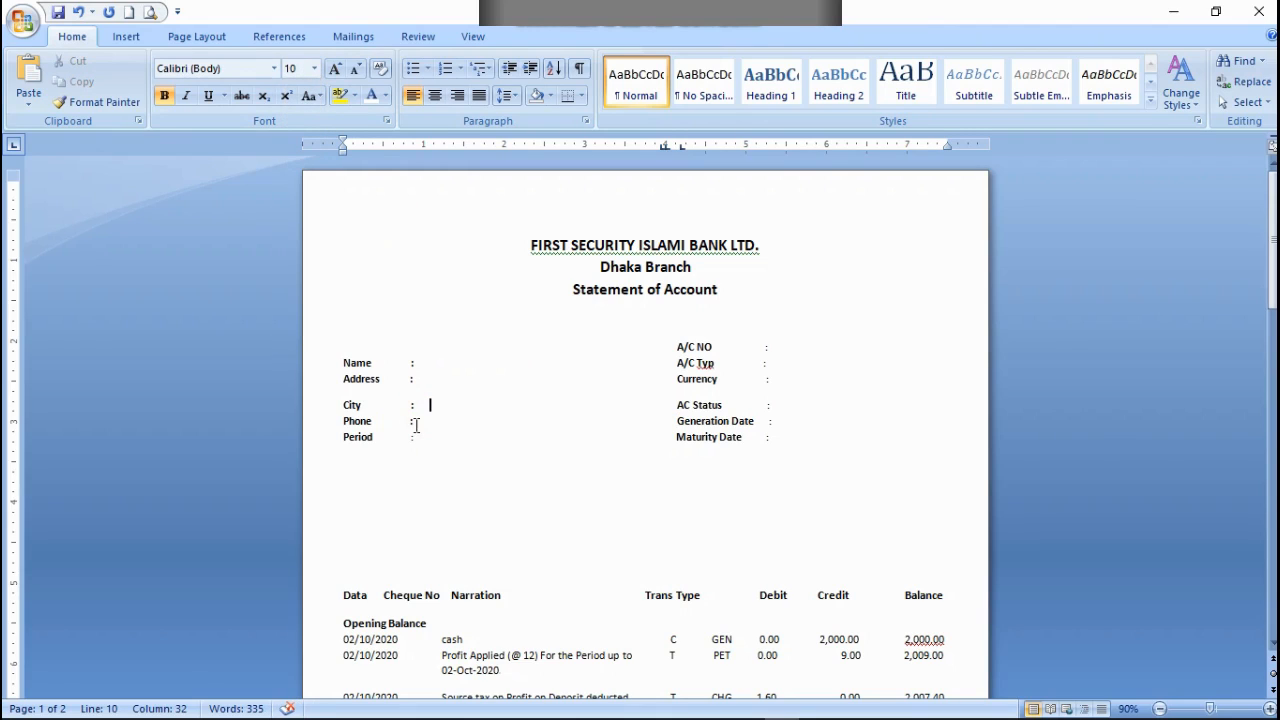
Step: Set the font size of the colons after Phone and City to 8
{"action": "double_click", "coordinate": [413, 425]}
{"action": "key", "text": "shift+Left"}
{"action": "left_click_drag", "start_coordinate": [407, 421], "coordinate": [414, 421]}
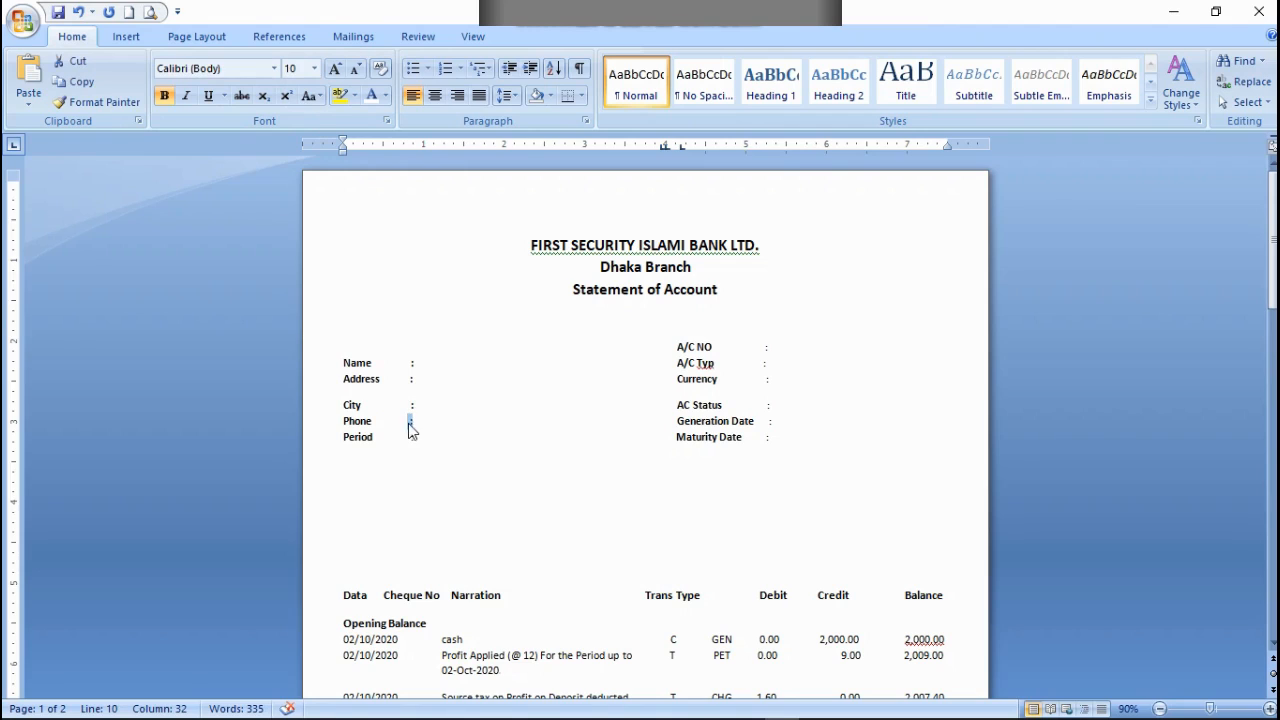
{"action": "left_click", "coordinate": [316, 69]}
{"action": "left_click", "coordinate": [290, 87]}
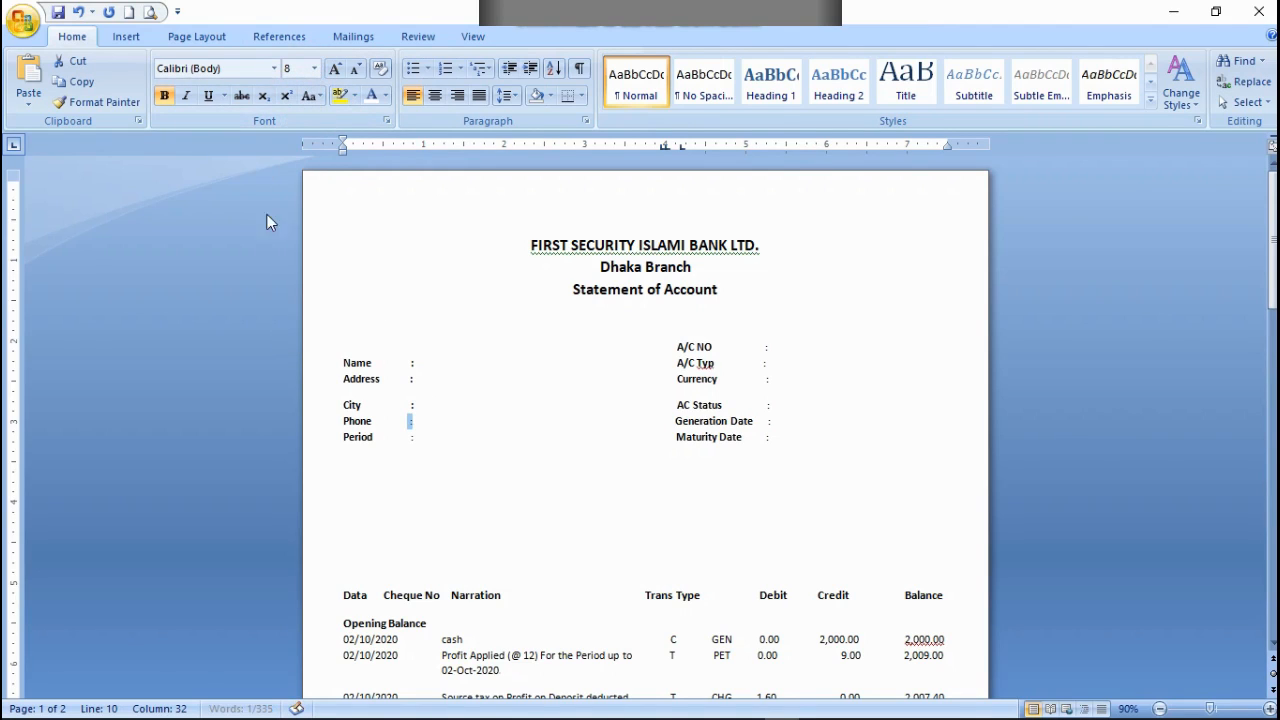
{"action": "left_click", "coordinate": [411, 405]}
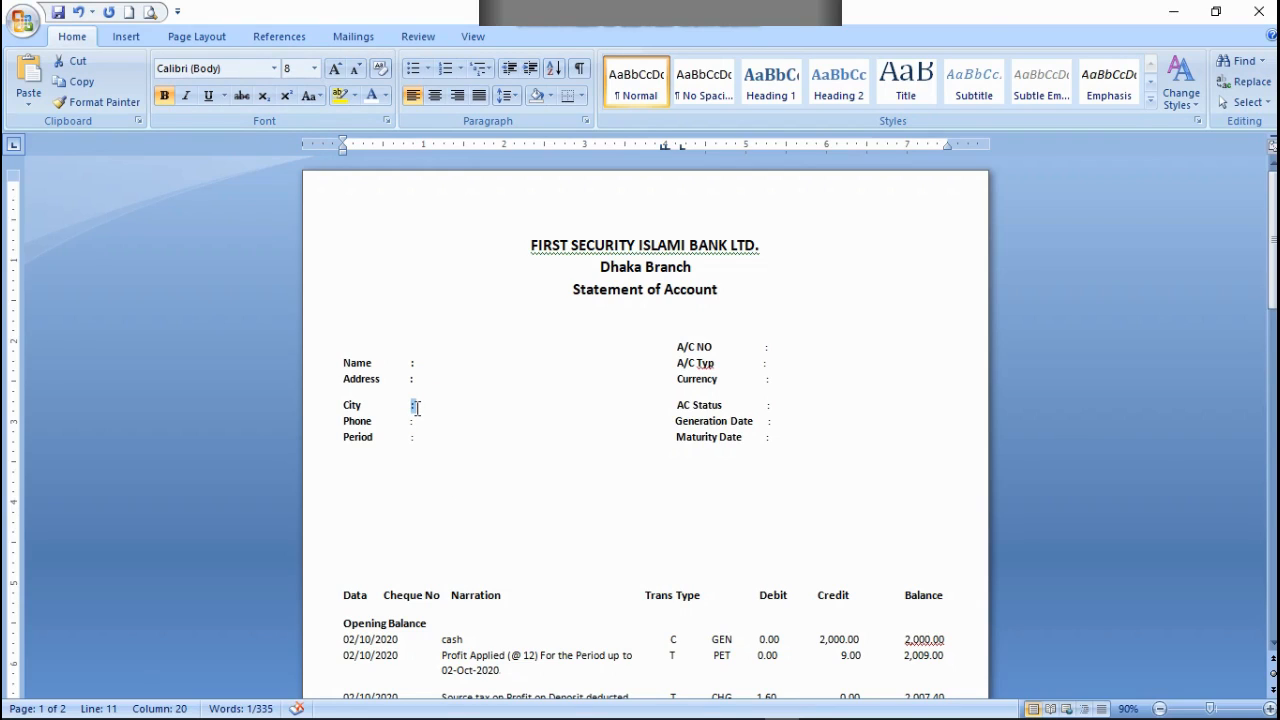
{"action": "left_click", "coordinate": [316, 68]}
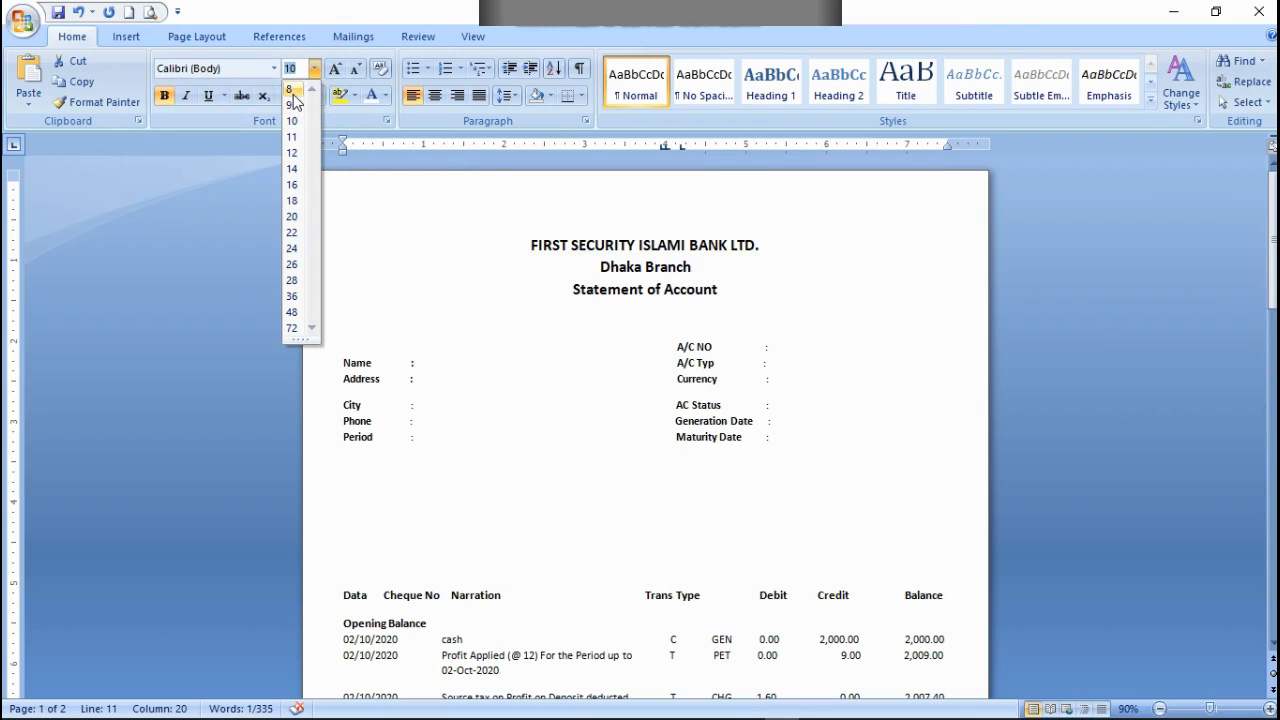
{"action": "left_click", "coordinate": [290, 89]}
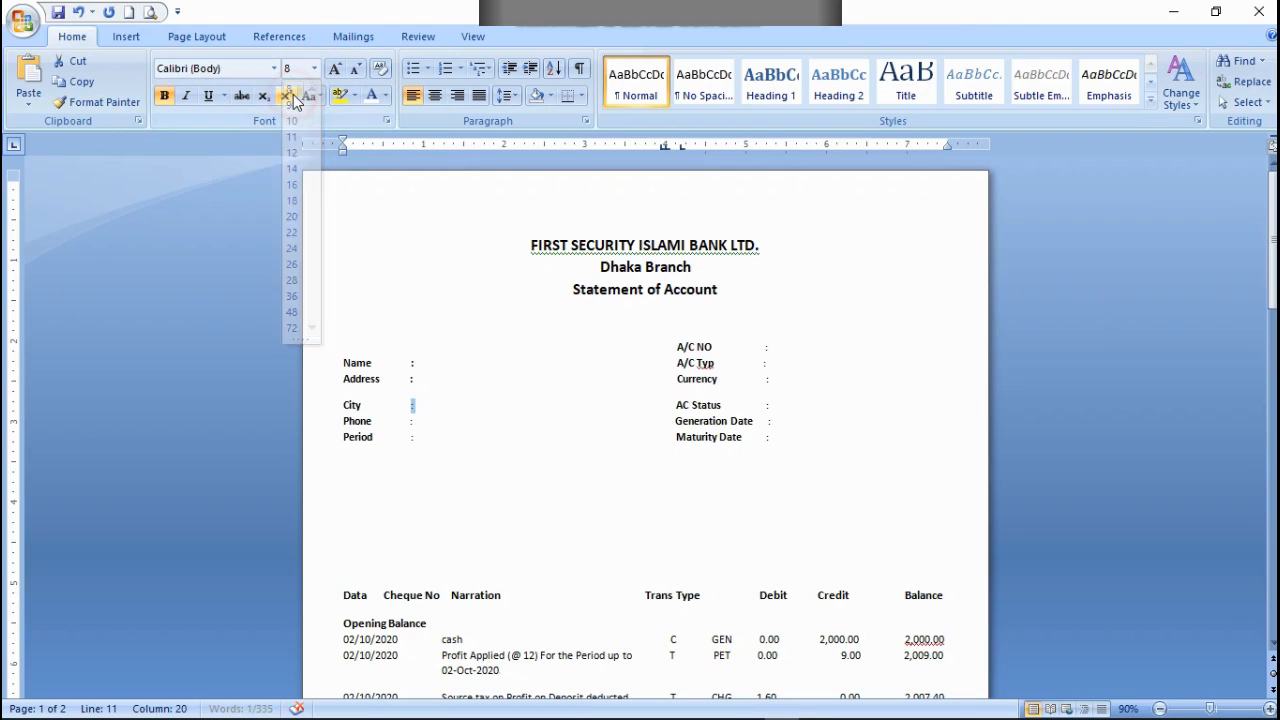
Step: Set the font size of the colons after Address and Name to 8
{"action": "left_click", "coordinate": [411, 378]}
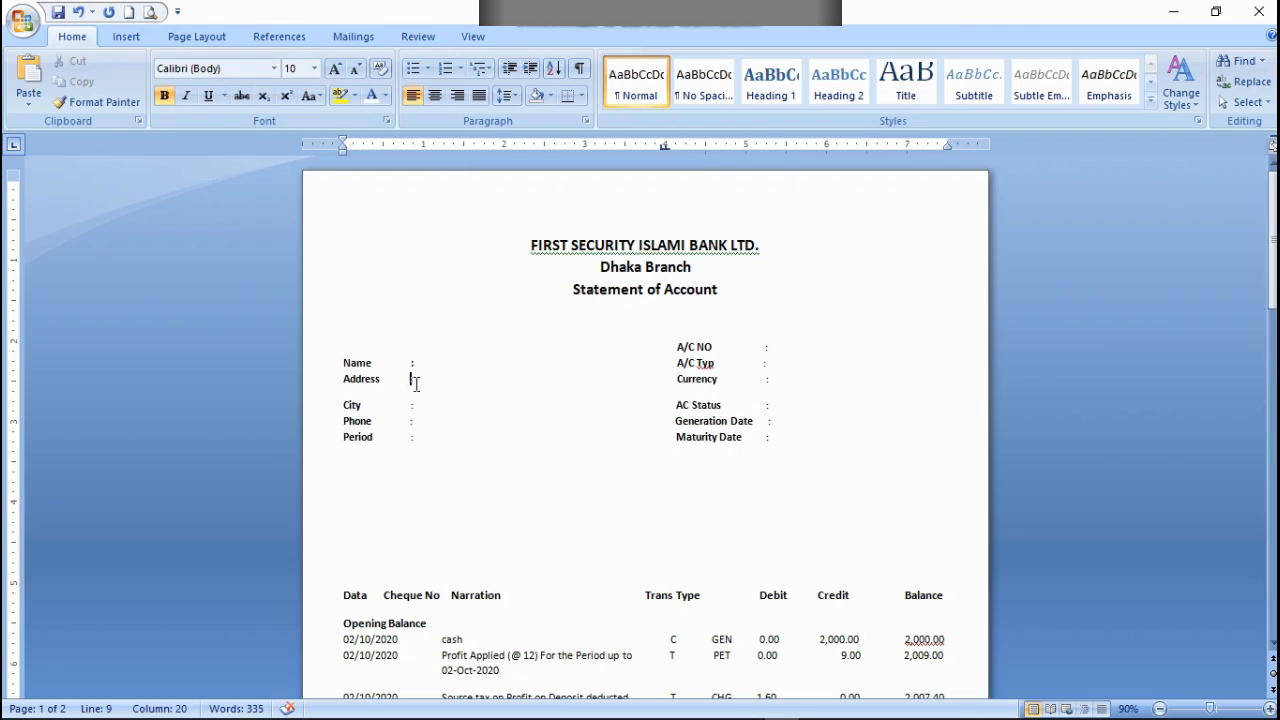
{"action": "left_click_drag", "start_coordinate": [416, 383], "coordinate": [408, 380]}
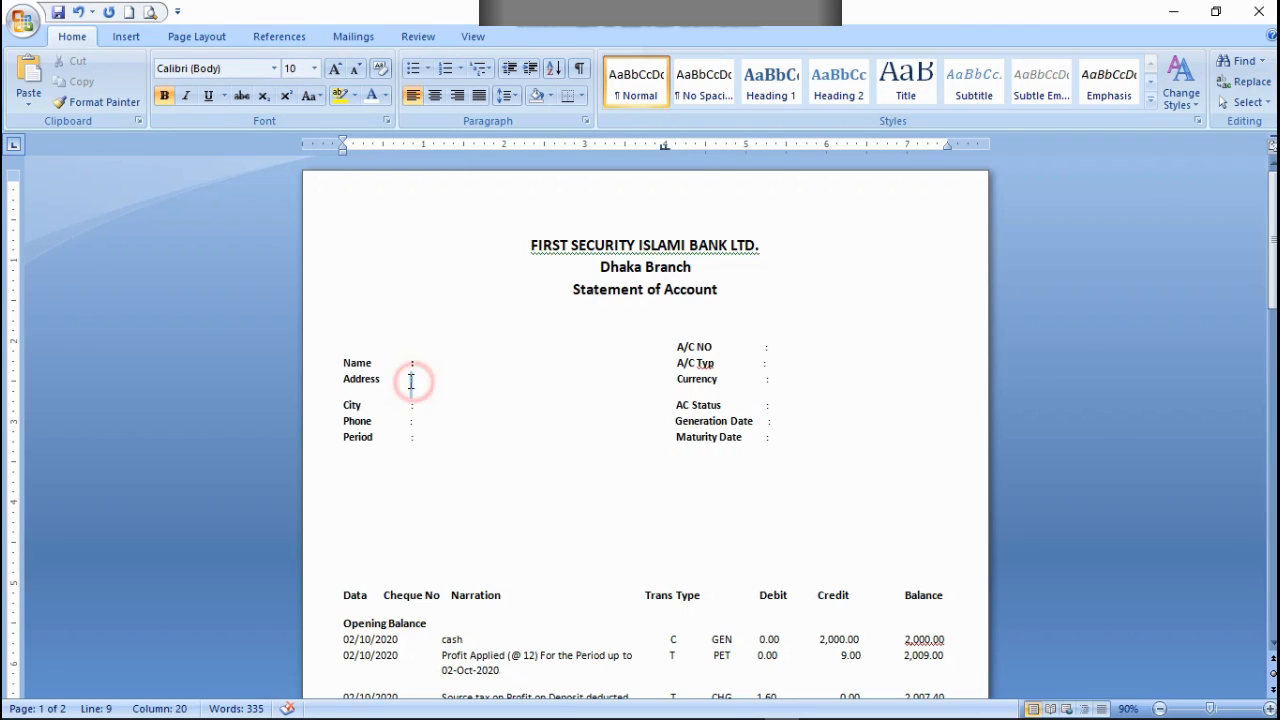
{"action": "left_click", "coordinate": [315, 68]}
{"action": "left_click", "coordinate": [290, 89]}
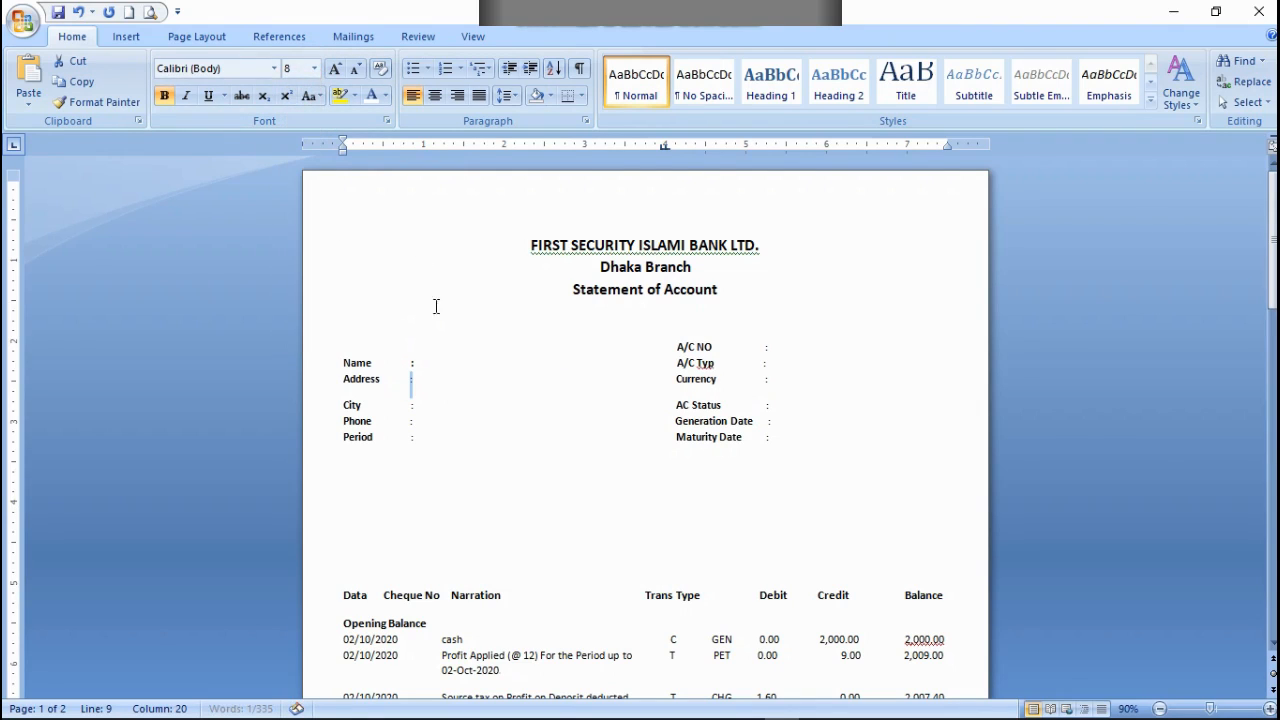
{"action": "left_click_drag", "start_coordinate": [418, 366], "coordinate": [410, 363]}
{"action": "left_click", "coordinate": [420, 364]}
{"action": "left_click", "coordinate": [315, 68]}
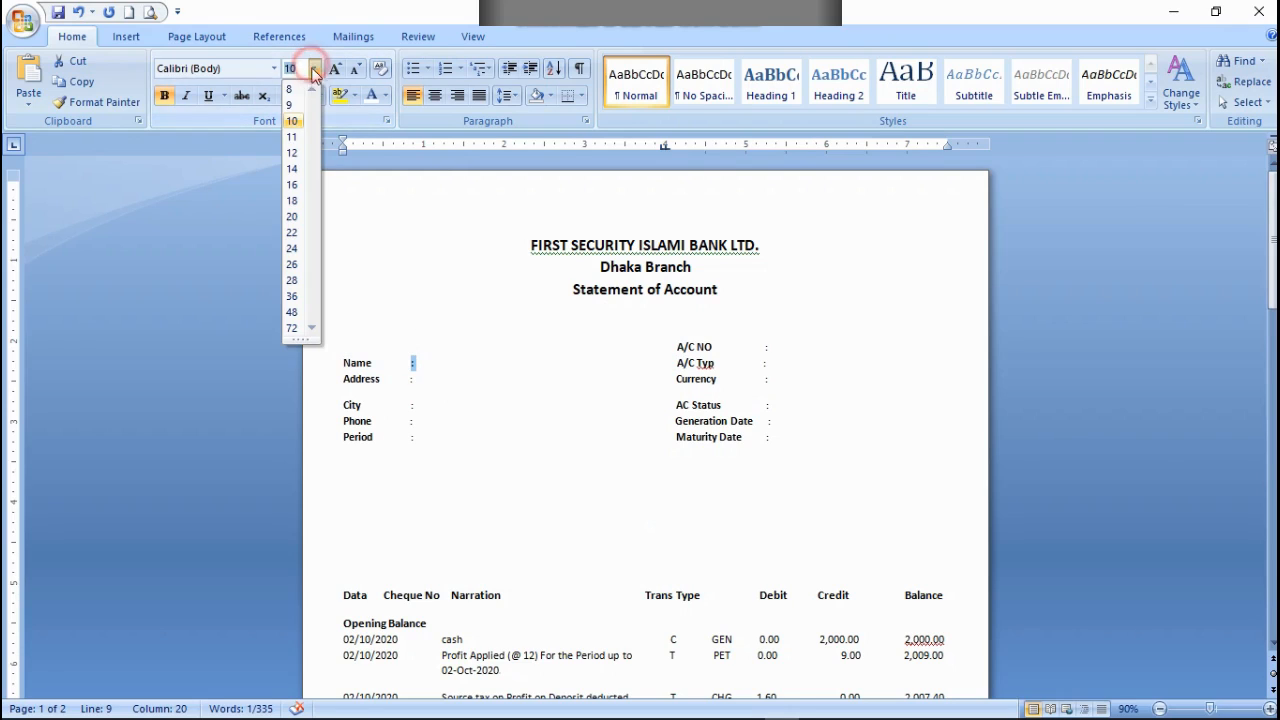
{"action": "left_click", "coordinate": [290, 89]}
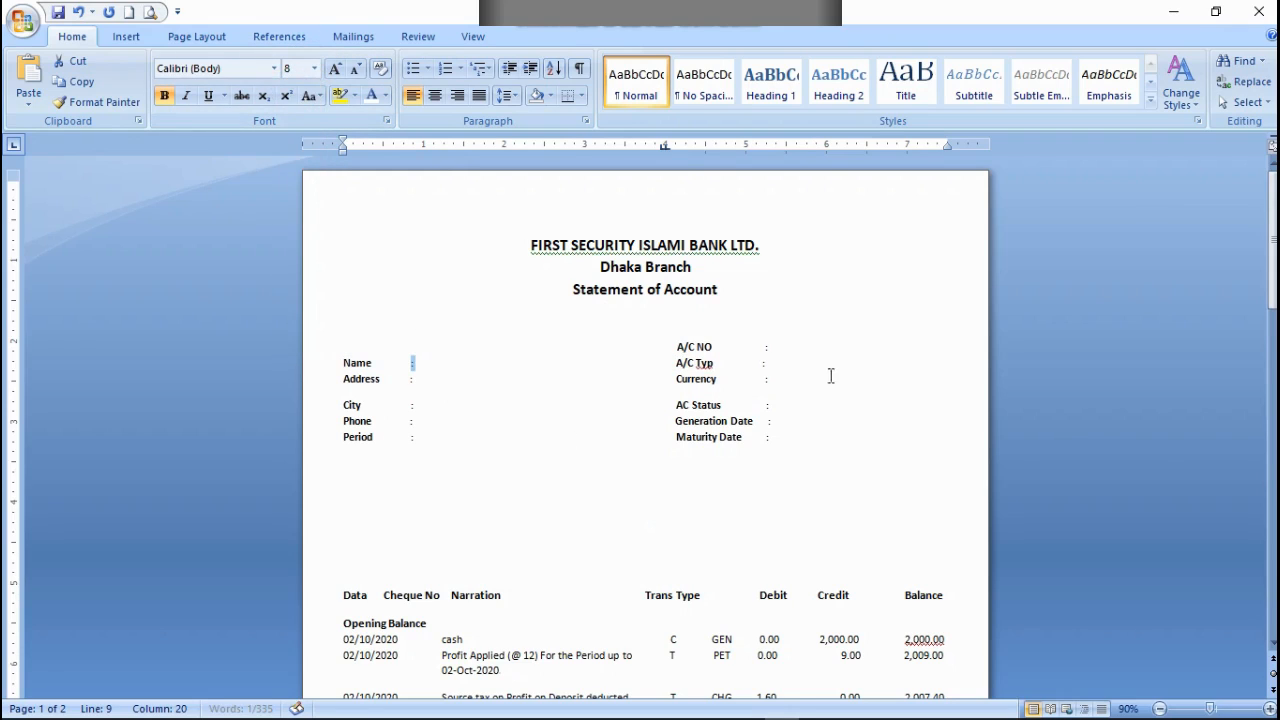
Step: Add spaces before the colons in the A/C NO to Maturity Date column so they line up vertically
{"action": "left_click", "coordinate": [762, 437]}
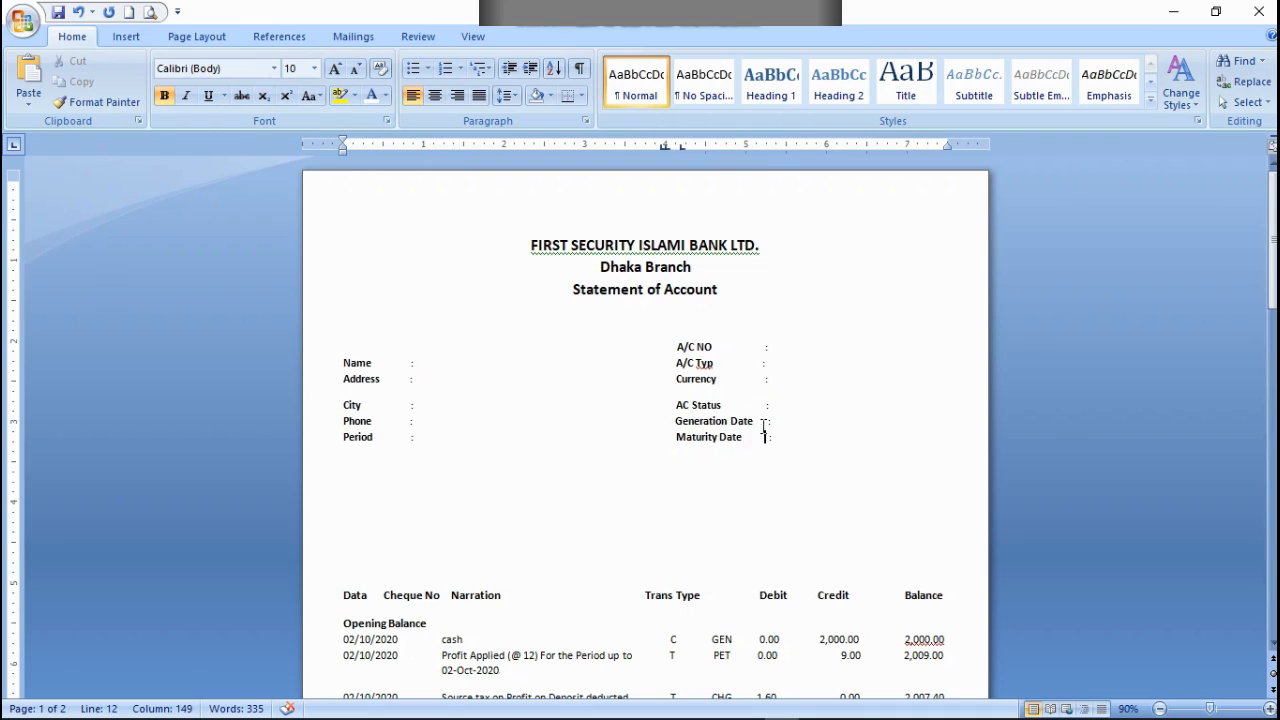
{"action": "left_click", "coordinate": [758, 363]}
{"action": "left_click", "coordinate": [759, 404]}
{"action": "left_click", "coordinate": [764, 377]}
{"action": "left_click", "coordinate": [761, 361]}
{"action": "left_click", "coordinate": [760, 341]}
Step: Adjust the spacing before the Phone, City and Address colons to line them up with the Period colon
{"action": "left_click", "coordinate": [408, 420]}
{"action": "key", "text": "BackSpace"}
{"action": "left_click", "coordinate": [410, 404]}
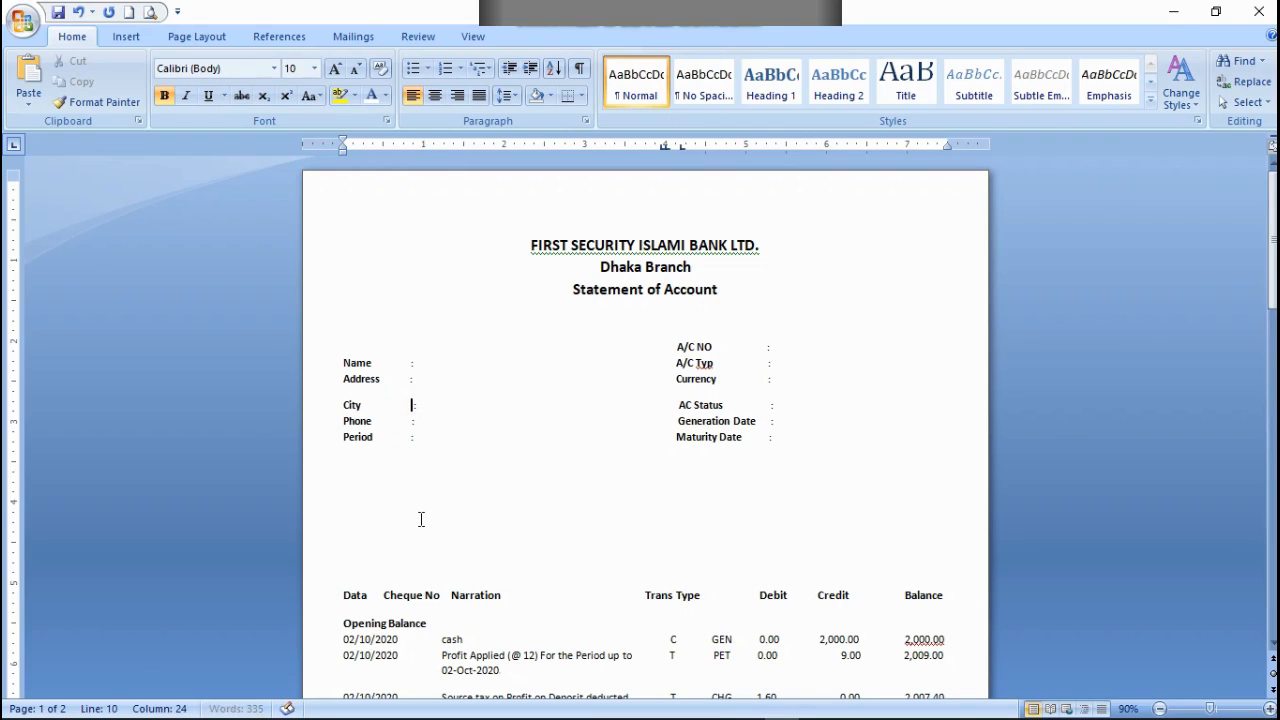
{"action": "key", "text": "BackSpace"}
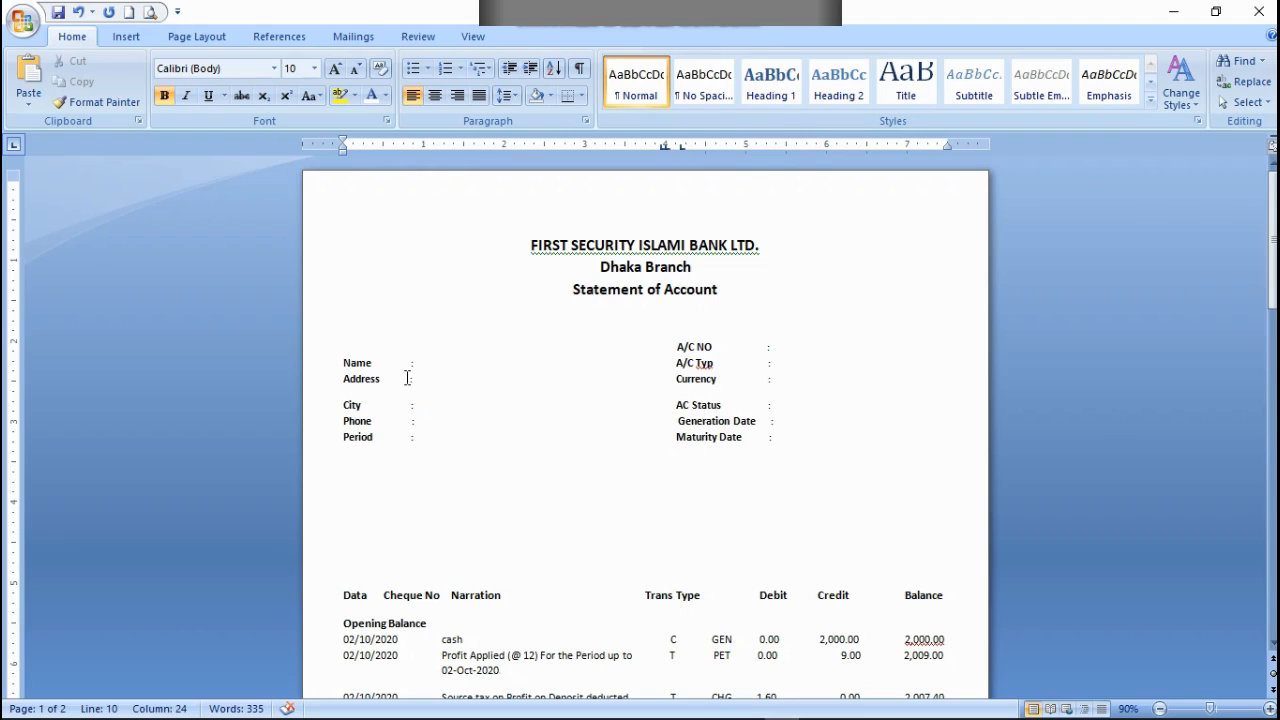
{"action": "left_click", "coordinate": [407, 378]}
Step: Delete spaces before the Name and Address colons to bring them closer to their labels
{"action": "left_click", "coordinate": [408, 365]}
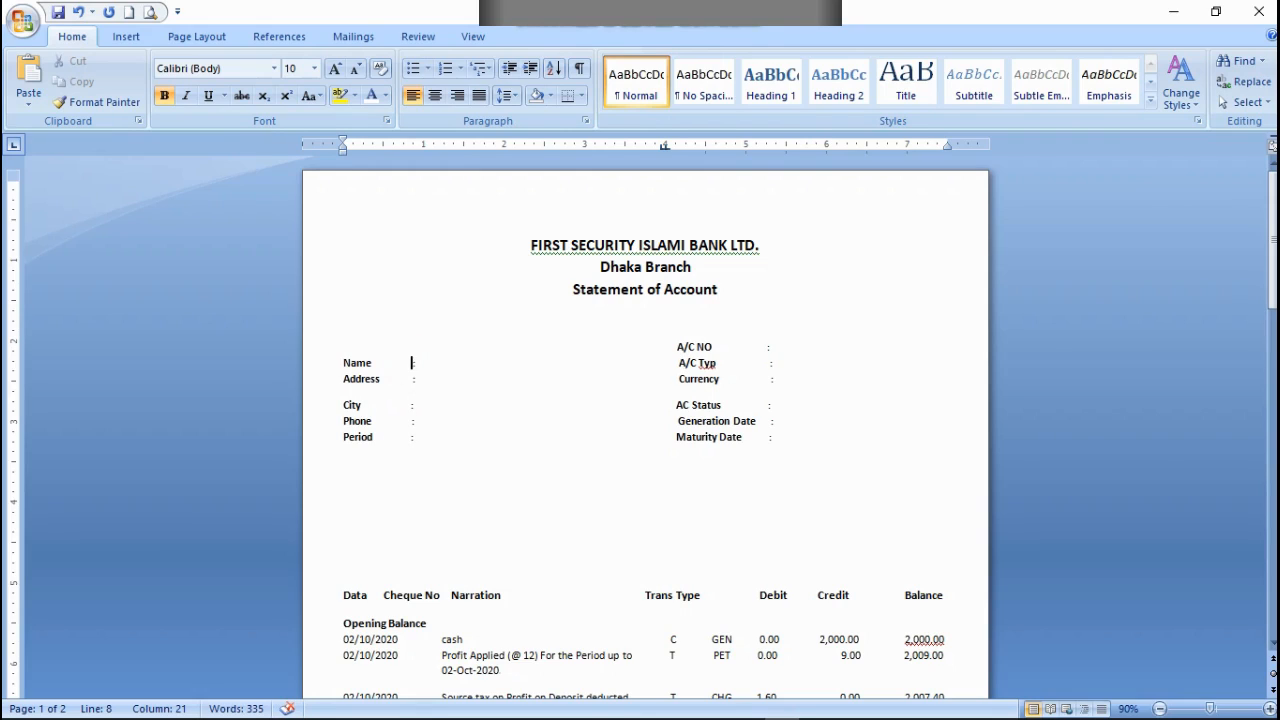
{"action": "key", "text": "BackSpace"}
{"action": "key", "text": "BackSpace"}
{"action": "key", "text": "BackSpace"}
{"action": "key", "text": "BackSpace"}
{"action": "key", "text": "BackSpace"}
{"action": "key", "text": "Down"}
{"action": "key", "text": "BackSpace"}
{"action": "key", "text": "BackSpace"}
{"action": "key", "text": "BackSpace"}
{"action": "key", "text": "BackSpace"}
{"action": "key", "text": "BackSpace"}
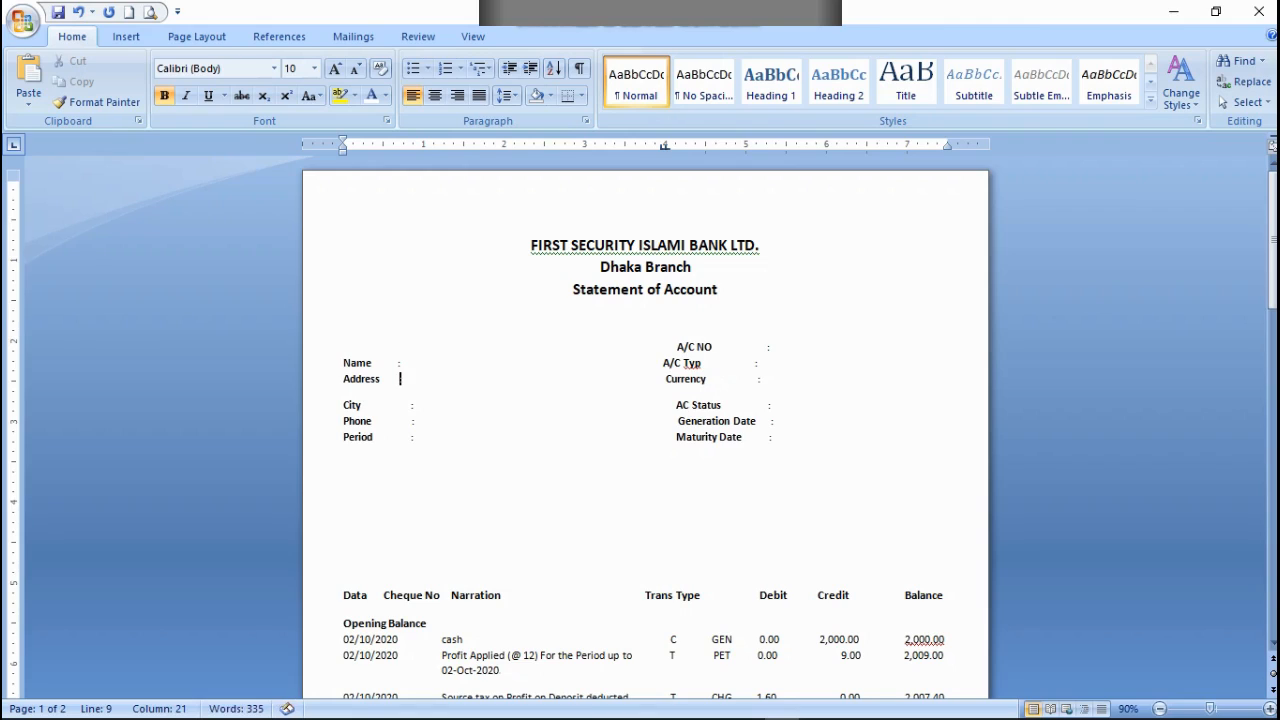
Step: Delete spaces before the City, Phone and Period colons to align them beneath the Name and Address colons
{"action": "key", "text": "Down"}
{"action": "key", "text": "BackSpace"}
{"action": "key", "text": "BackSpace"}
{"action": "key", "text": "BackSpace"}
{"action": "key", "text": "BackSpace"}
{"action": "key", "text": "BackSpace"}
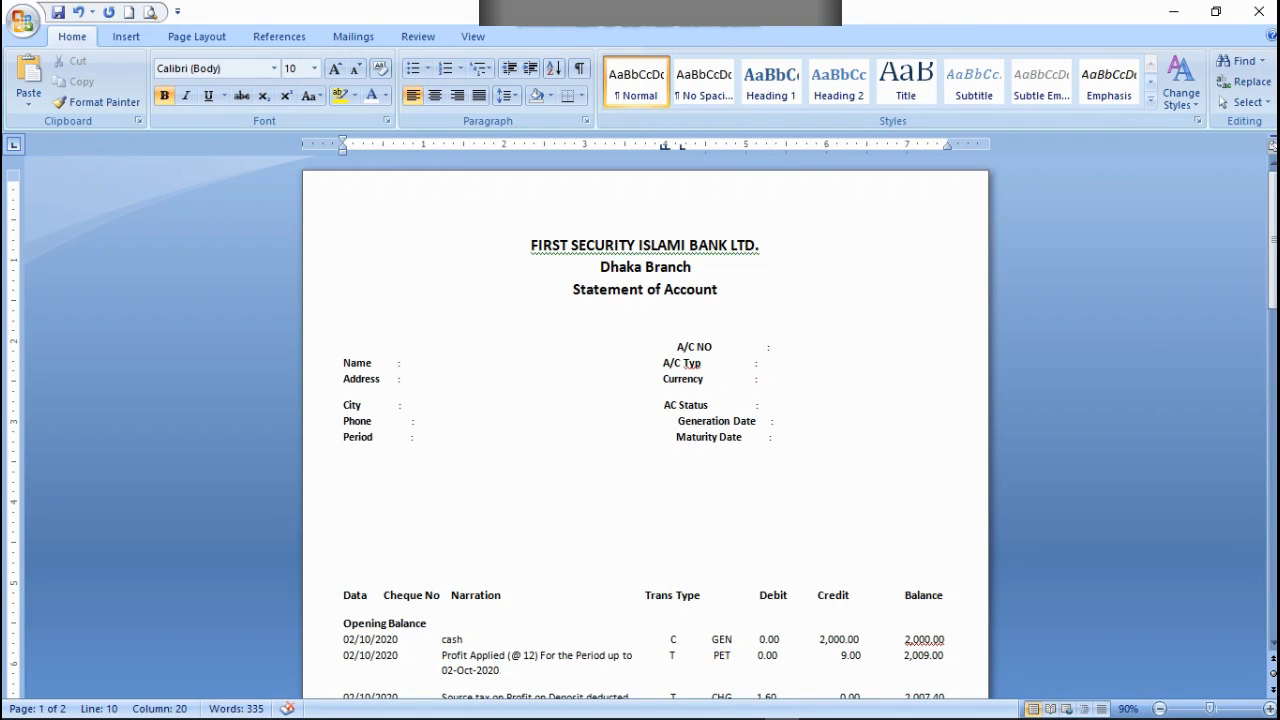
{"action": "key", "text": "Down"}
{"action": "key", "text": "BackSpace"}
{"action": "key", "text": "BackSpace"}
{"action": "key", "text": "BackSpace"}
{"action": "key", "text": "BackSpace"}
{"action": "key", "text": "BackSpace"}
{"action": "key", "text": "Delete"}
{"action": "key", "text": "BackSpace"}
{"action": "key", "text": "BackSpace"}
{"action": "key", "text": "BackSpace"}
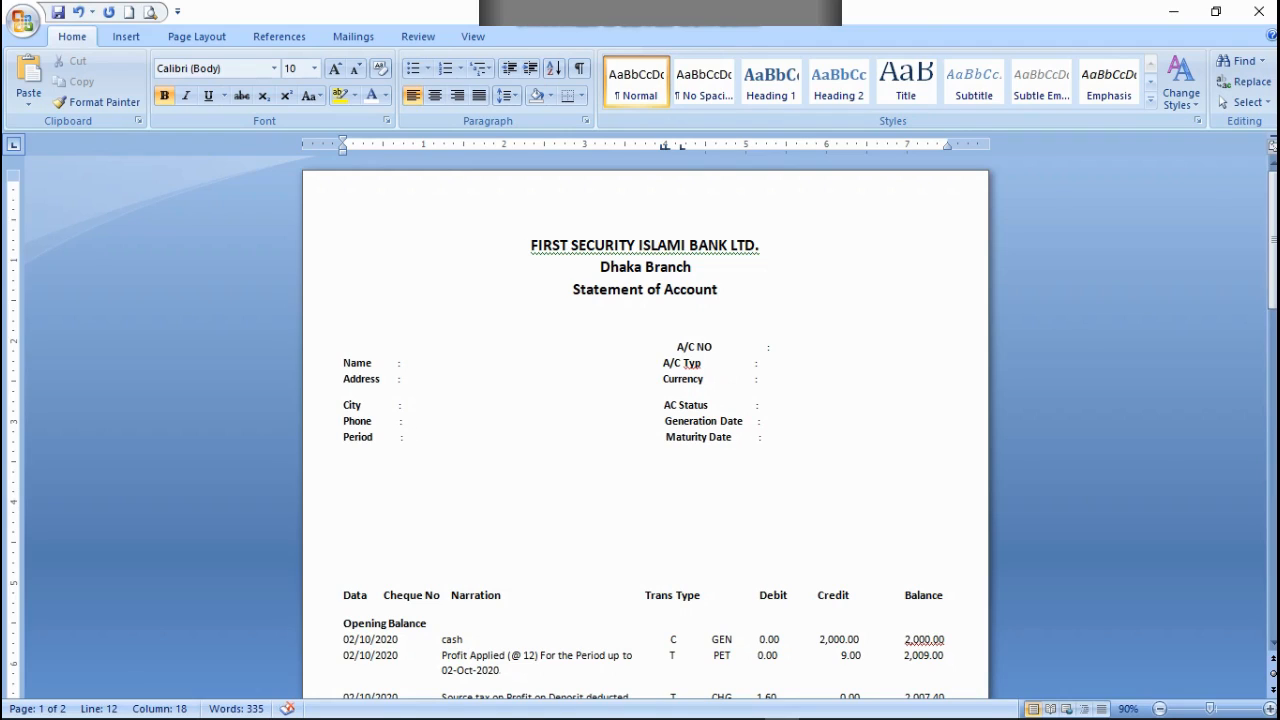
Step: Add spaces before A/C Typ, Currency, AC Status, Generation Date and Maturity Date to realign them beneath A/C NO
{"action": "left_click", "coordinate": [660, 365]}
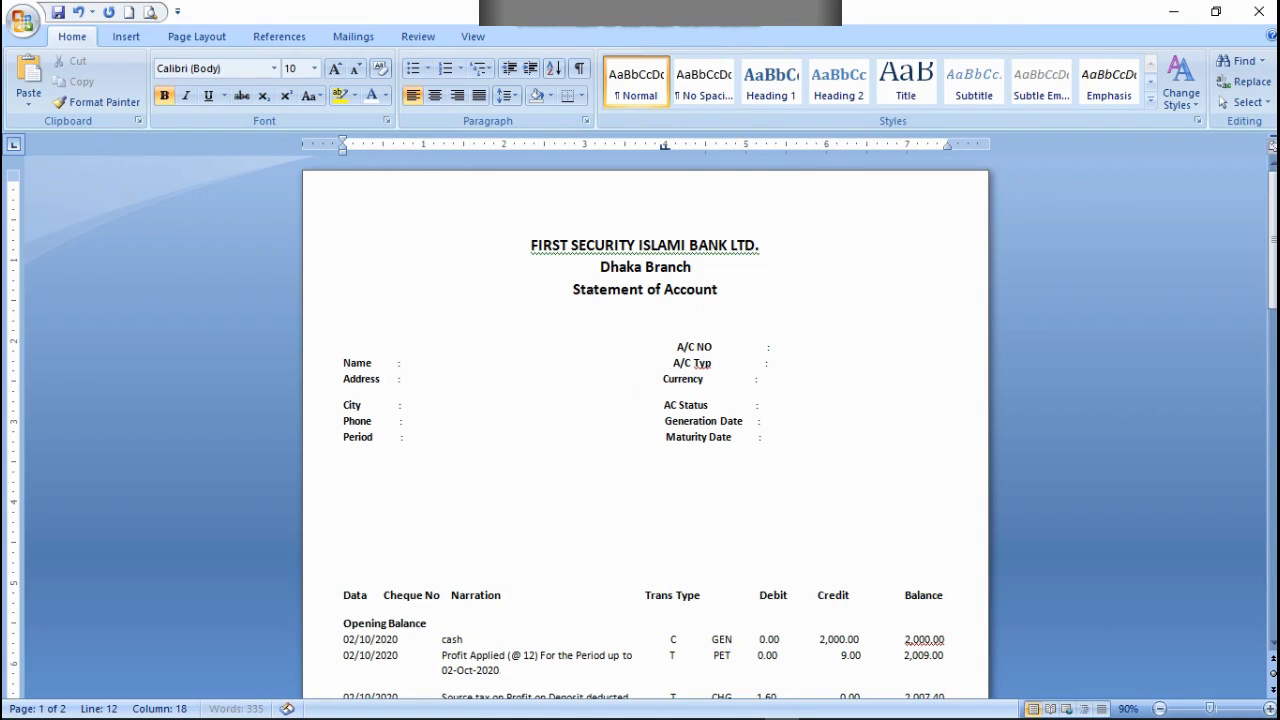
{"action": "left_click", "coordinate": [657, 376]}
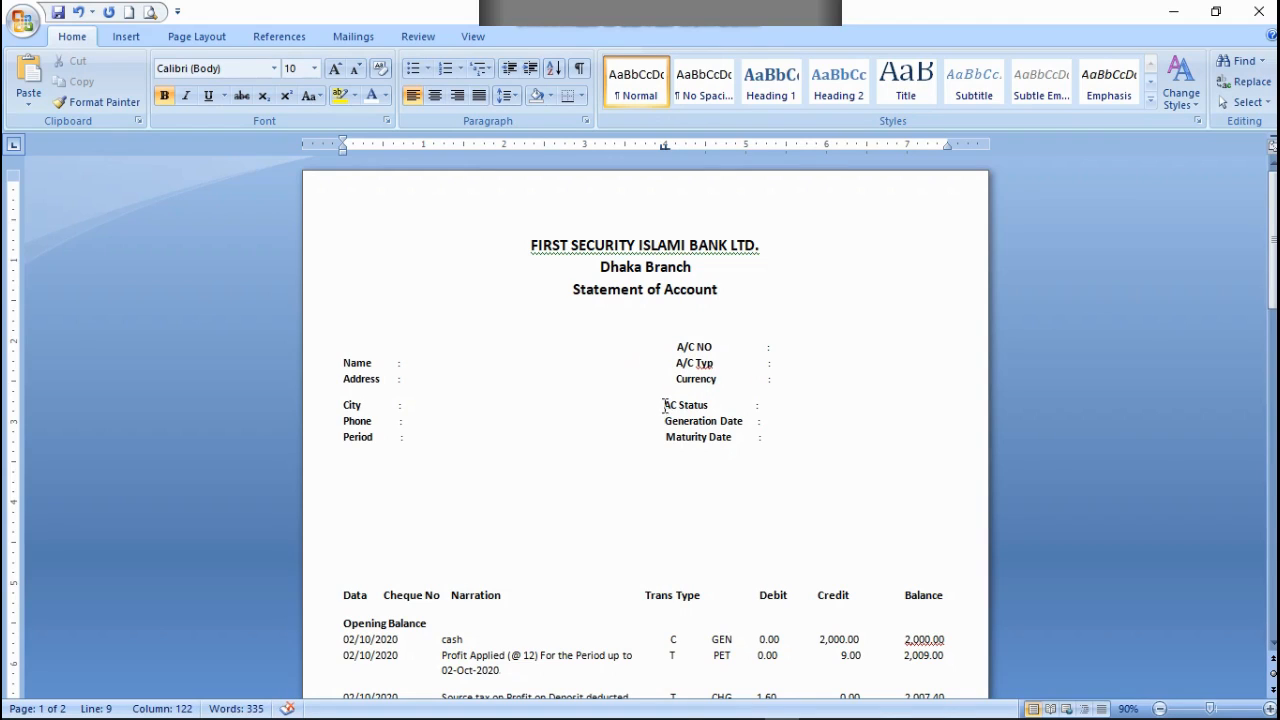
{"action": "left_click", "coordinate": [665, 405]}
{"action": "left_click", "coordinate": [662, 425]}
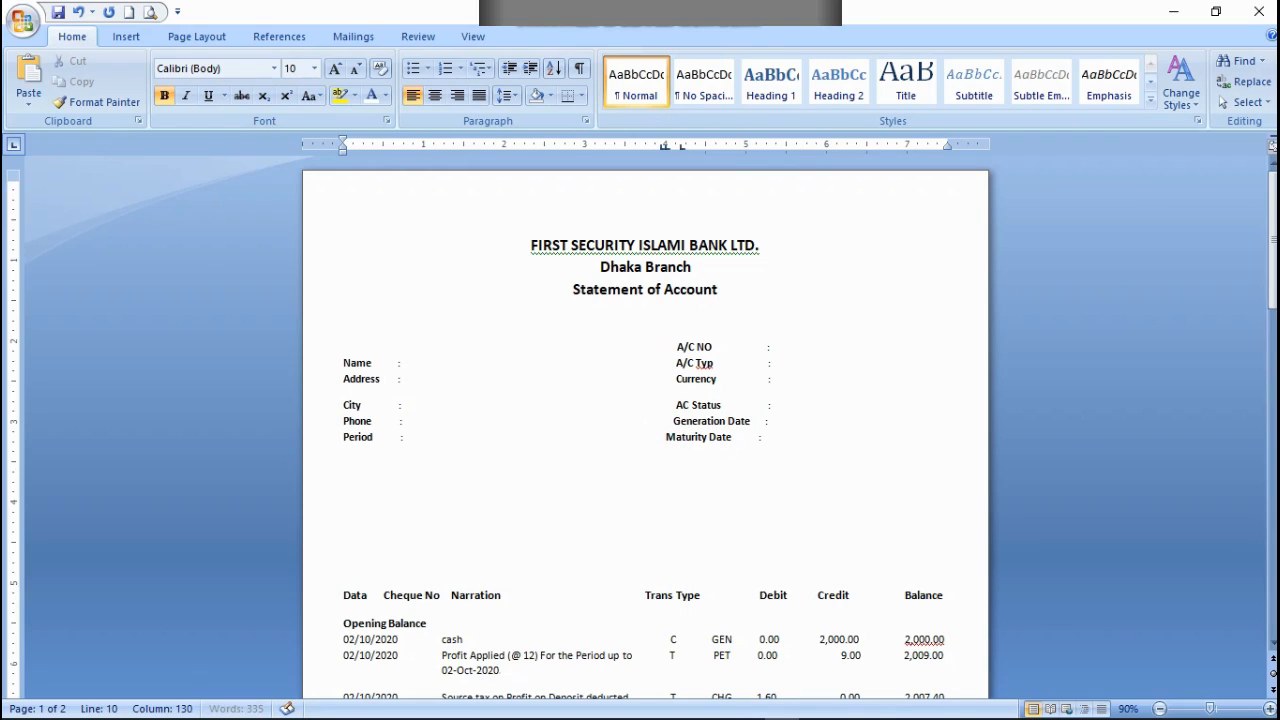
{"action": "left_click", "coordinate": [660, 443]}
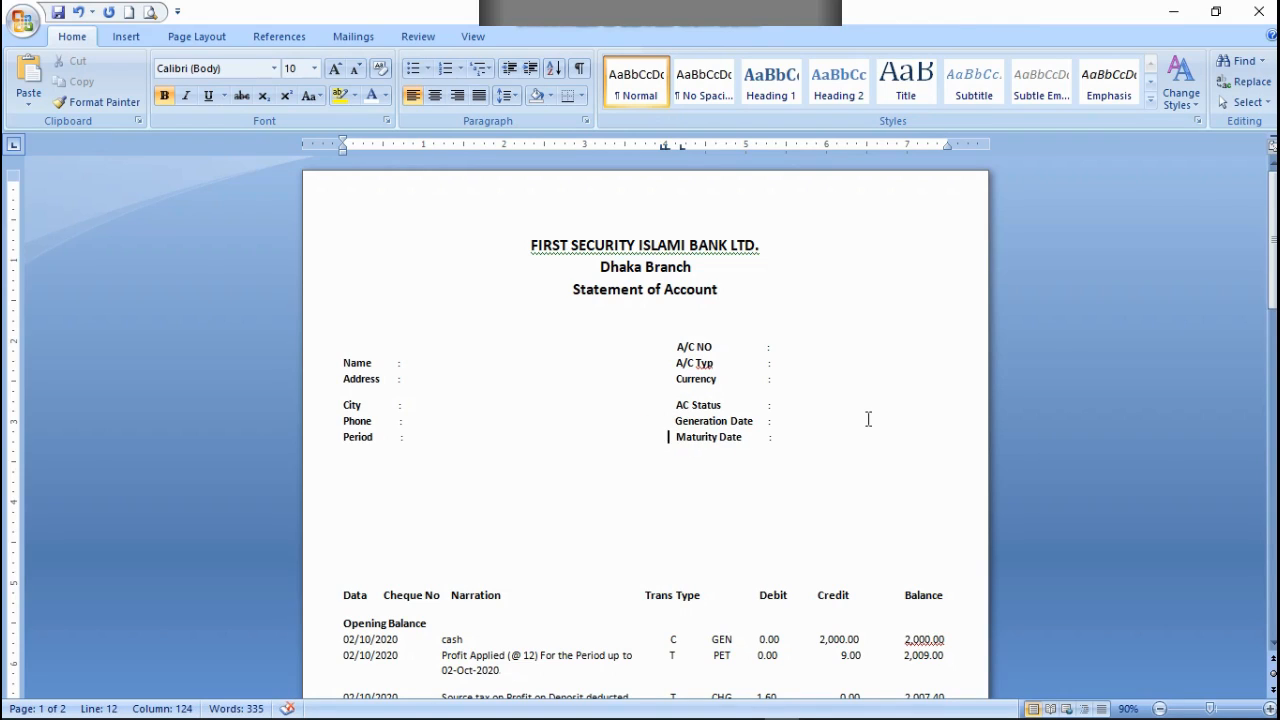
Step: Delete four blank lines between the account details and the transaction header row
{"action": "left_click", "coordinate": [386, 562]}
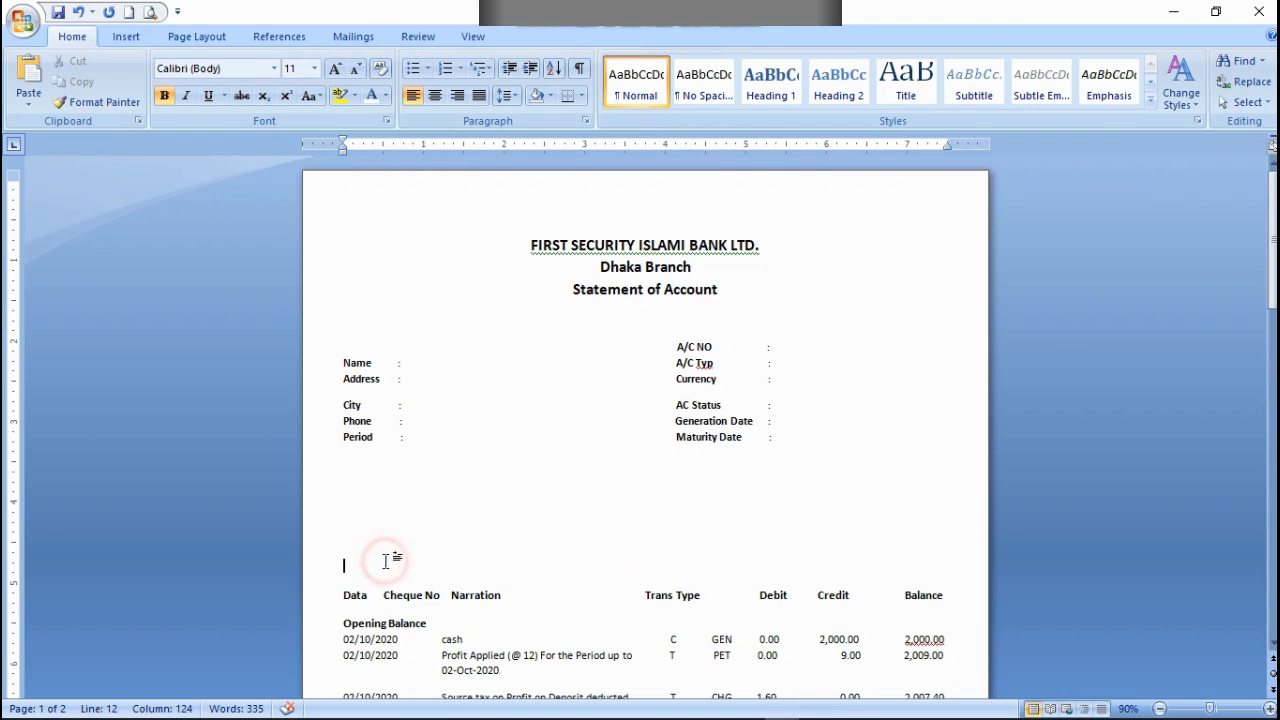
{"action": "scroll", "coordinate": [722, 588], "scroll_direction": "down", "scroll_amount": 5}
{"action": "scroll", "coordinate": [722, 588], "scroll_direction": "down", "scroll_amount": 12}
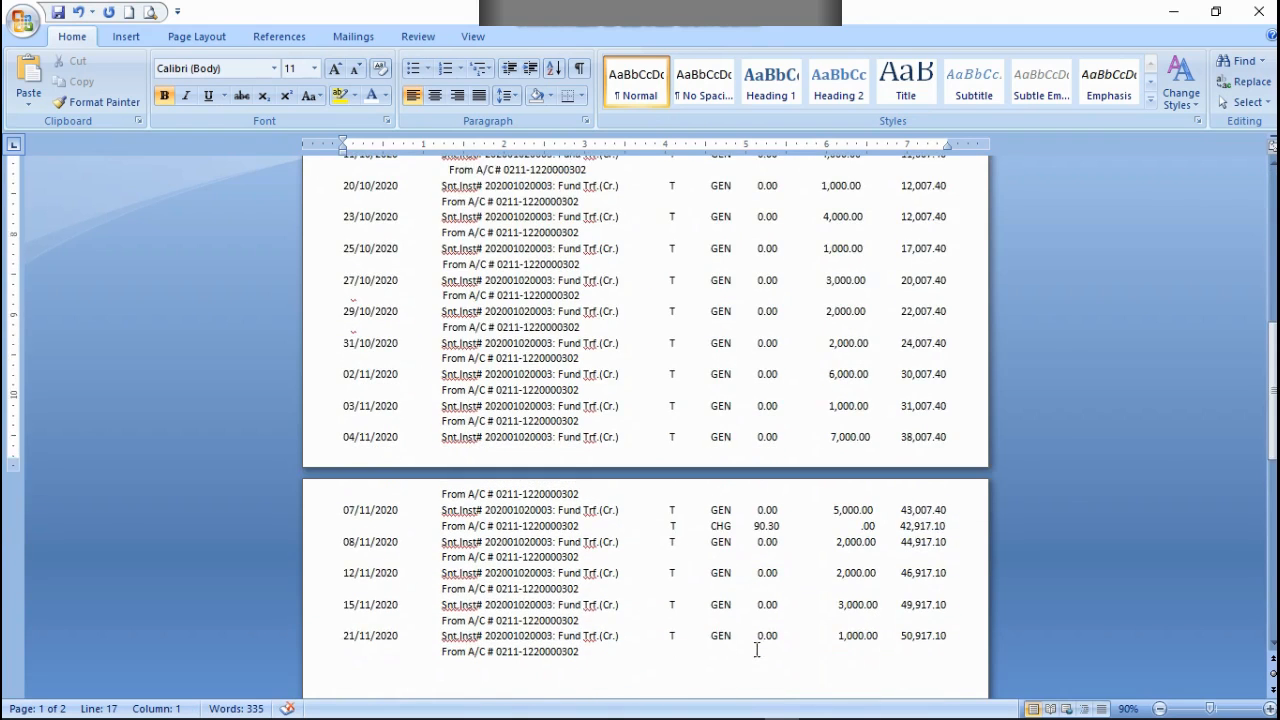
{"action": "scroll", "coordinate": [757, 643], "scroll_direction": "up", "scroll_amount": 13}
{"action": "scroll", "coordinate": [757, 632], "scroll_direction": "up", "scroll_amount": 1}
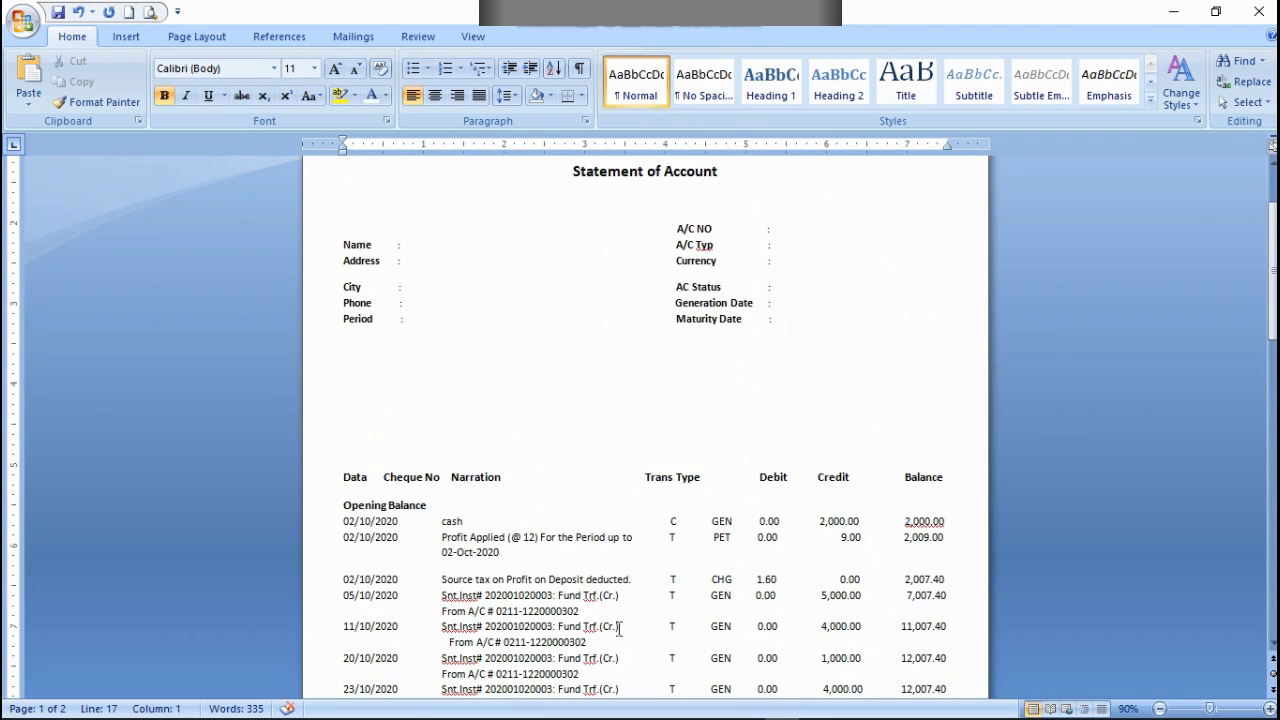
{"action": "key", "text": "BackSpace"}
{"action": "key", "text": "BackSpace"}
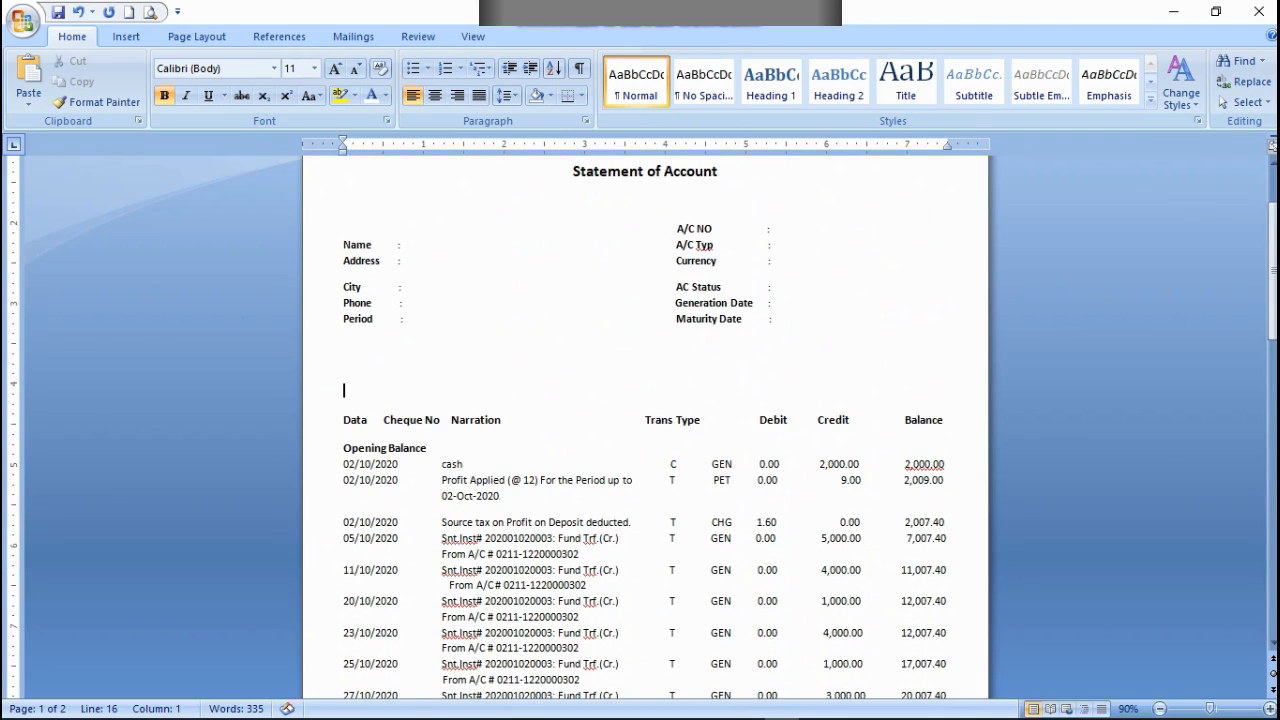
{"action": "key", "text": "BackSpace"}
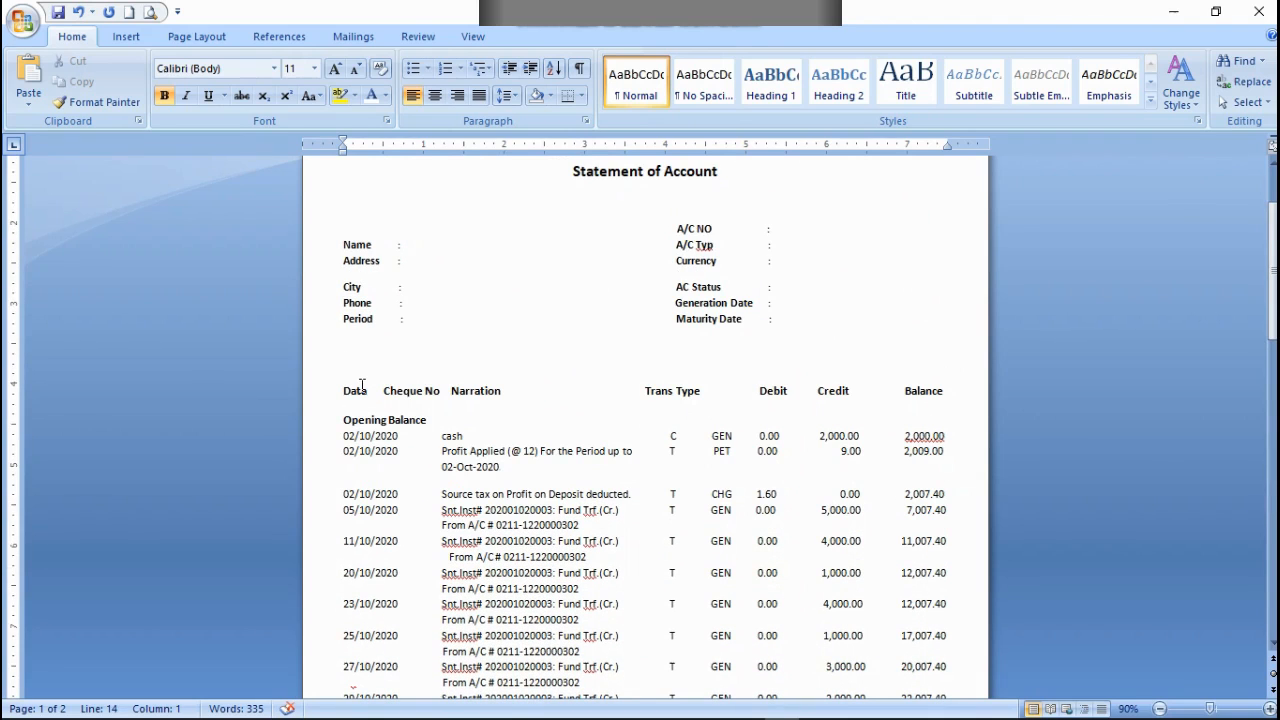
{"action": "key", "text": "BackSpace"}
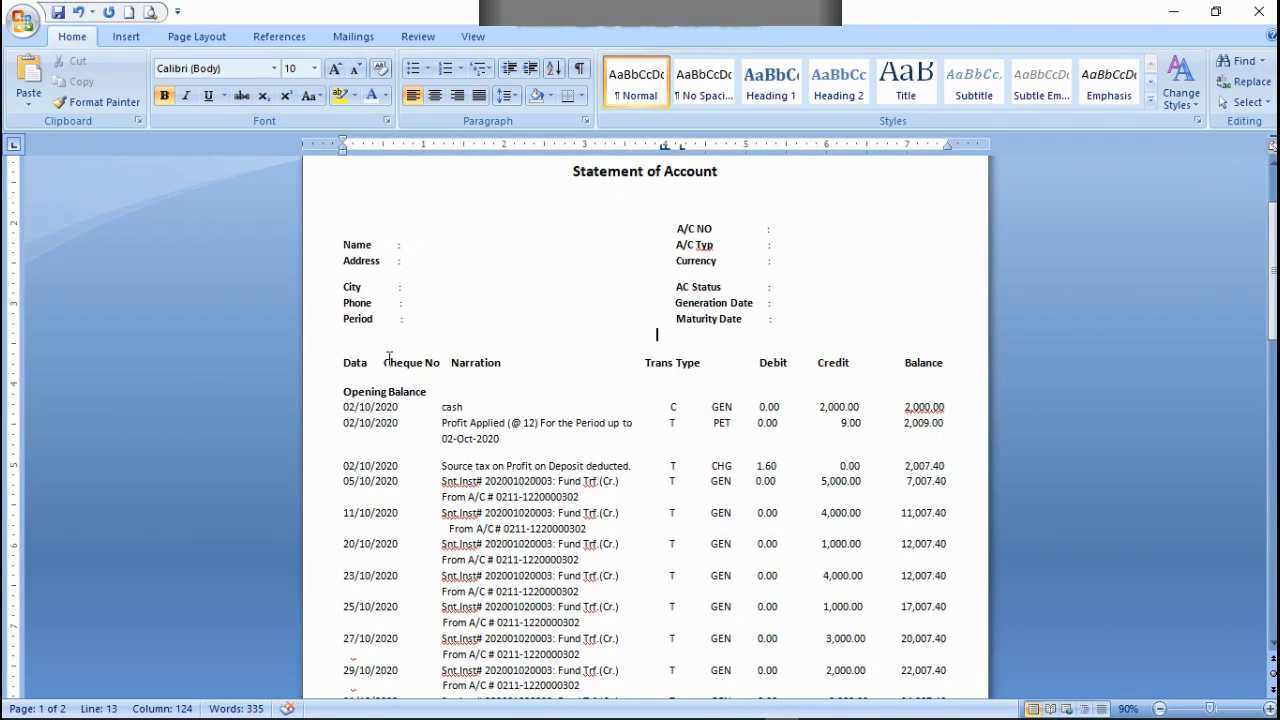
{"action": "scroll", "coordinate": [714, 528], "scroll_direction": "down", "scroll_amount": 10}
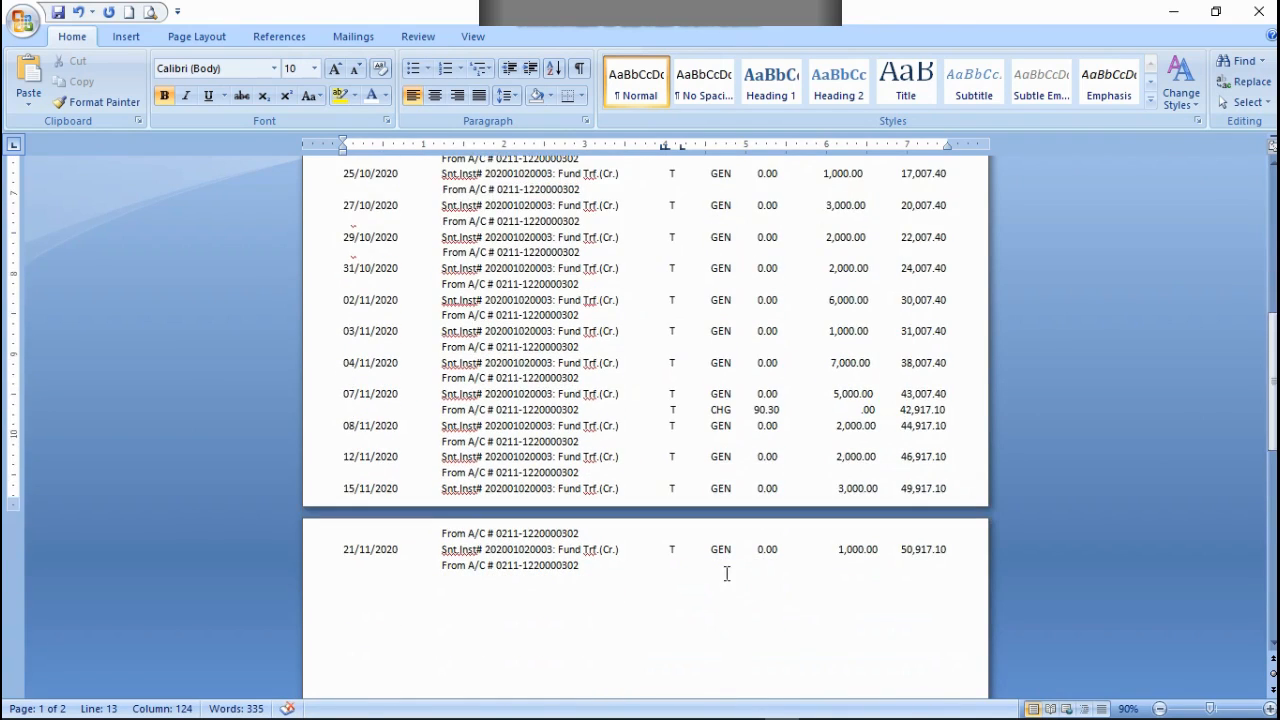
Step: Insert three blank lines between the Maturity Date line and the transaction header row
{"action": "scroll", "coordinate": [729, 571], "scroll_direction": "up", "scroll_amount": 7}
{"action": "scroll", "coordinate": [726, 586], "scroll_direction": "up", "scroll_amount": 4}
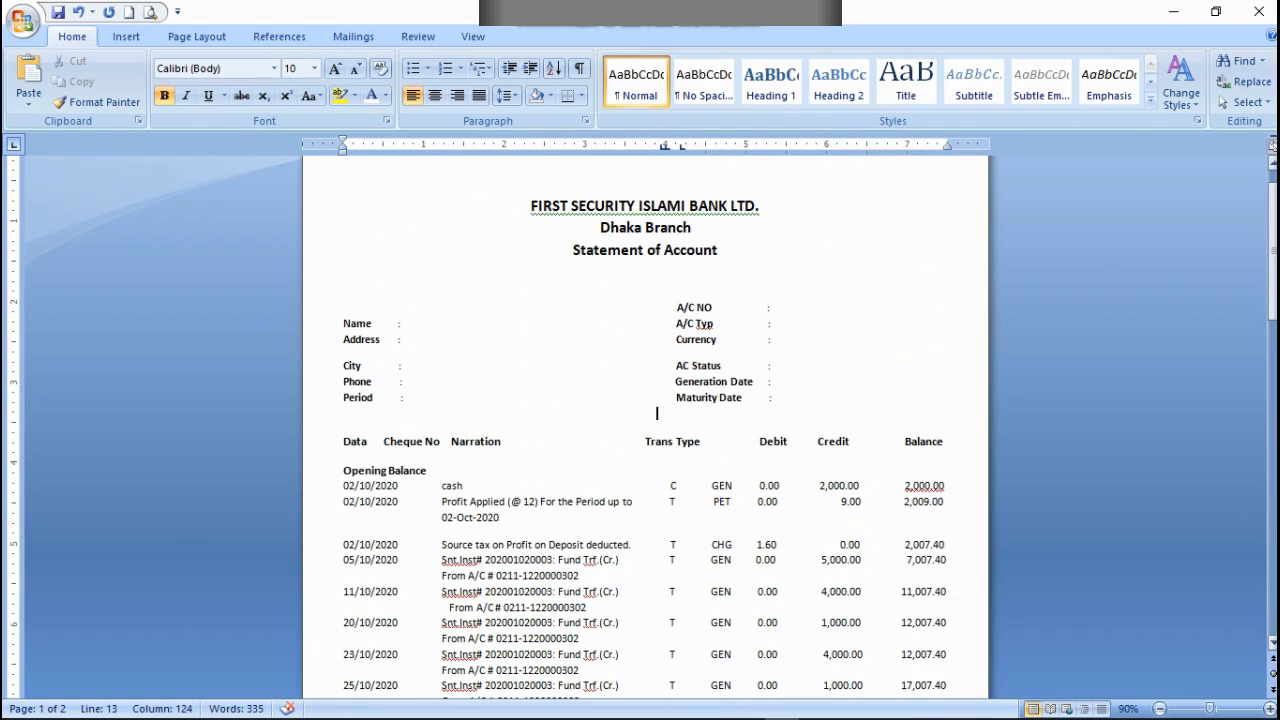
{"action": "left_click", "coordinate": [164, 95]}
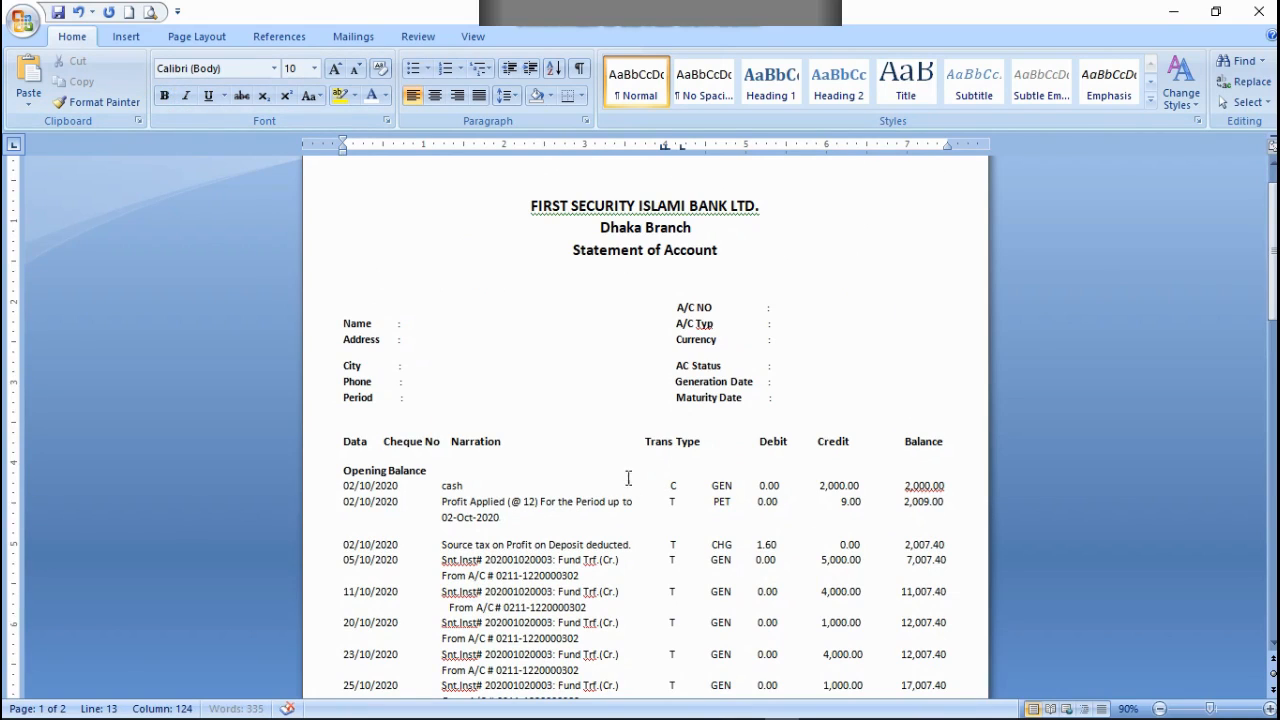
{"action": "left_click", "coordinate": [752, 306]}
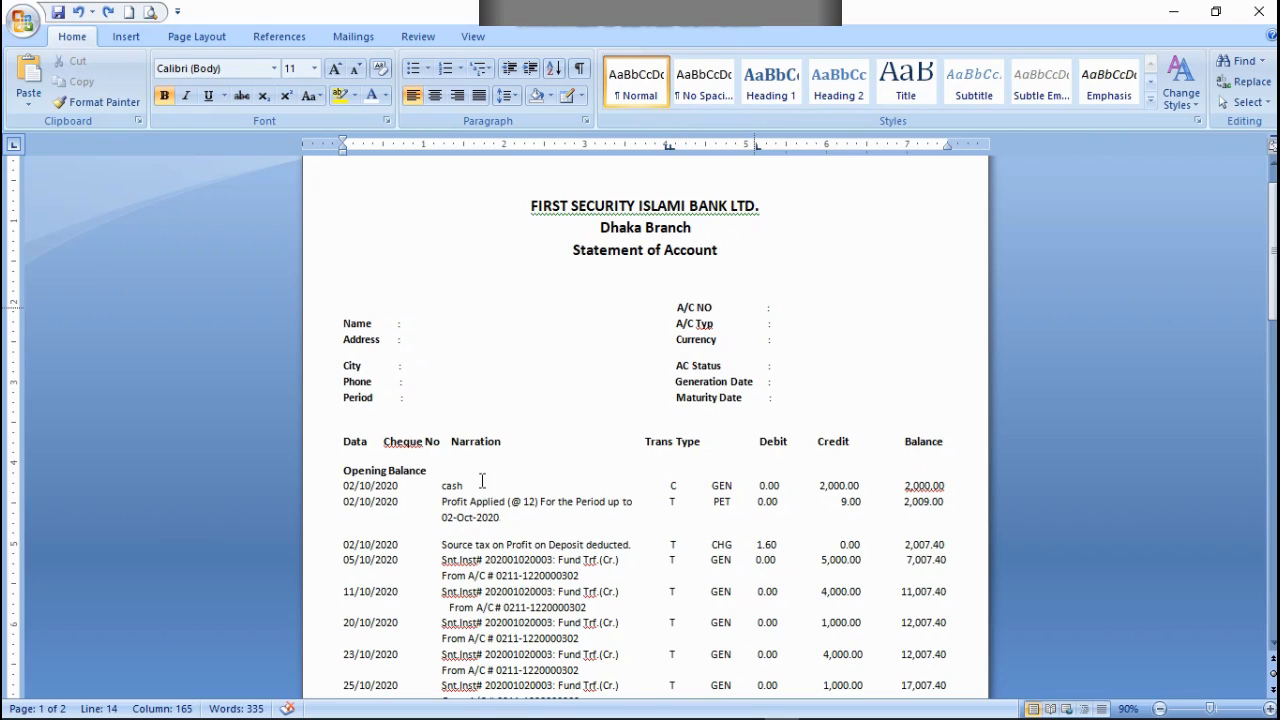
{"action": "left_click", "coordinate": [789, 400]}
{"action": "key", "text": "Return"}
{"action": "key", "text": "Return"}
{"action": "key", "text": "Return"}
{"action": "key", "text": "Return"}
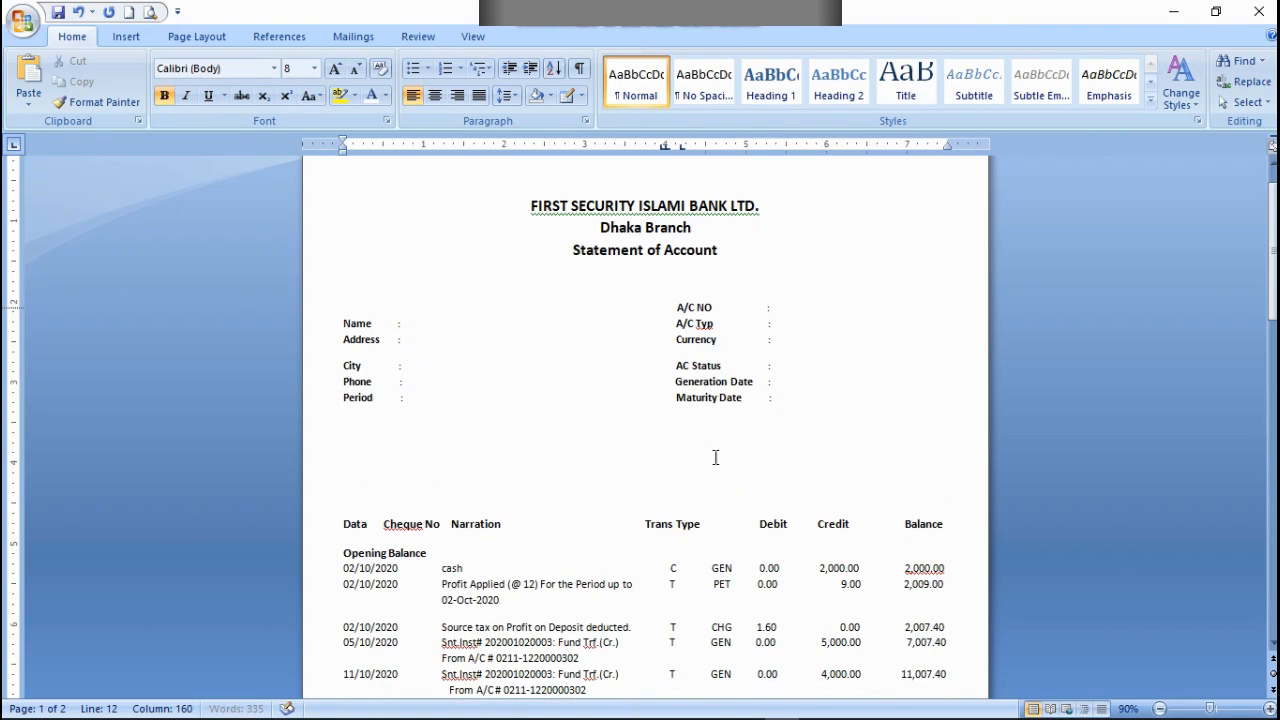
Step: Draw a single-cell table around the transaction header row across the full page width
{"action": "left_click", "coordinate": [580, 96]}
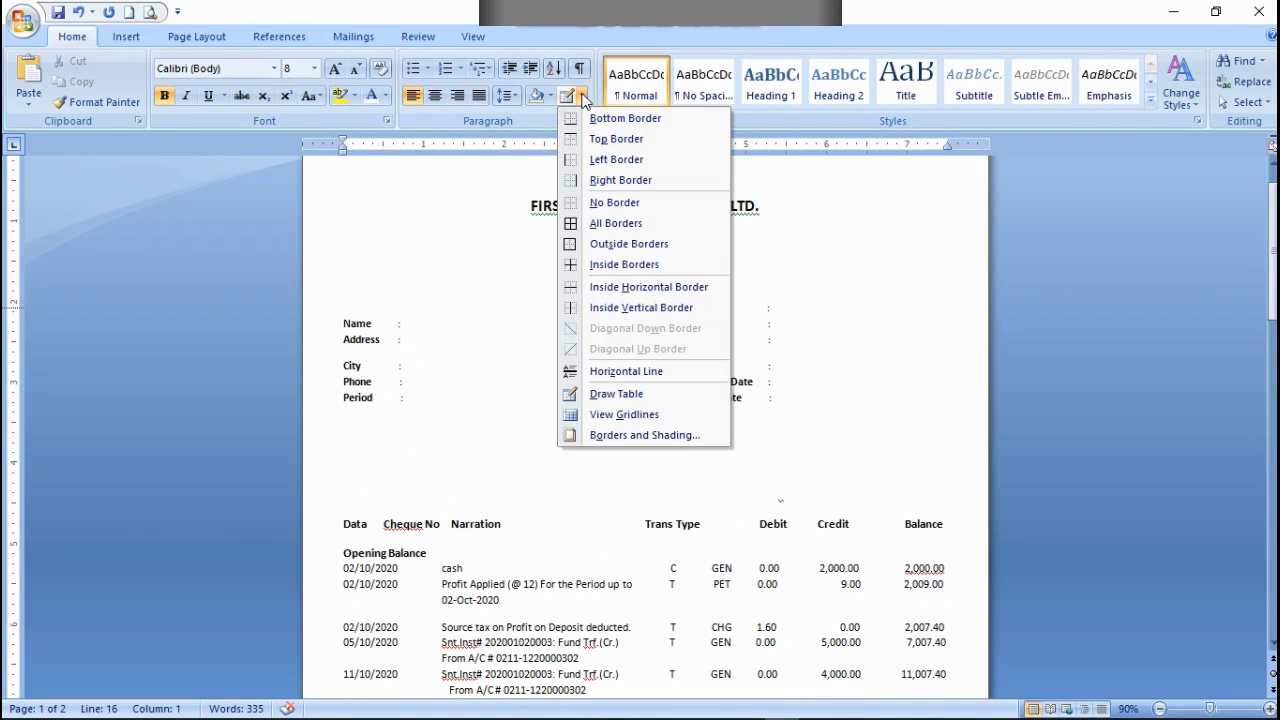
{"action": "left_click", "coordinate": [614, 394]}
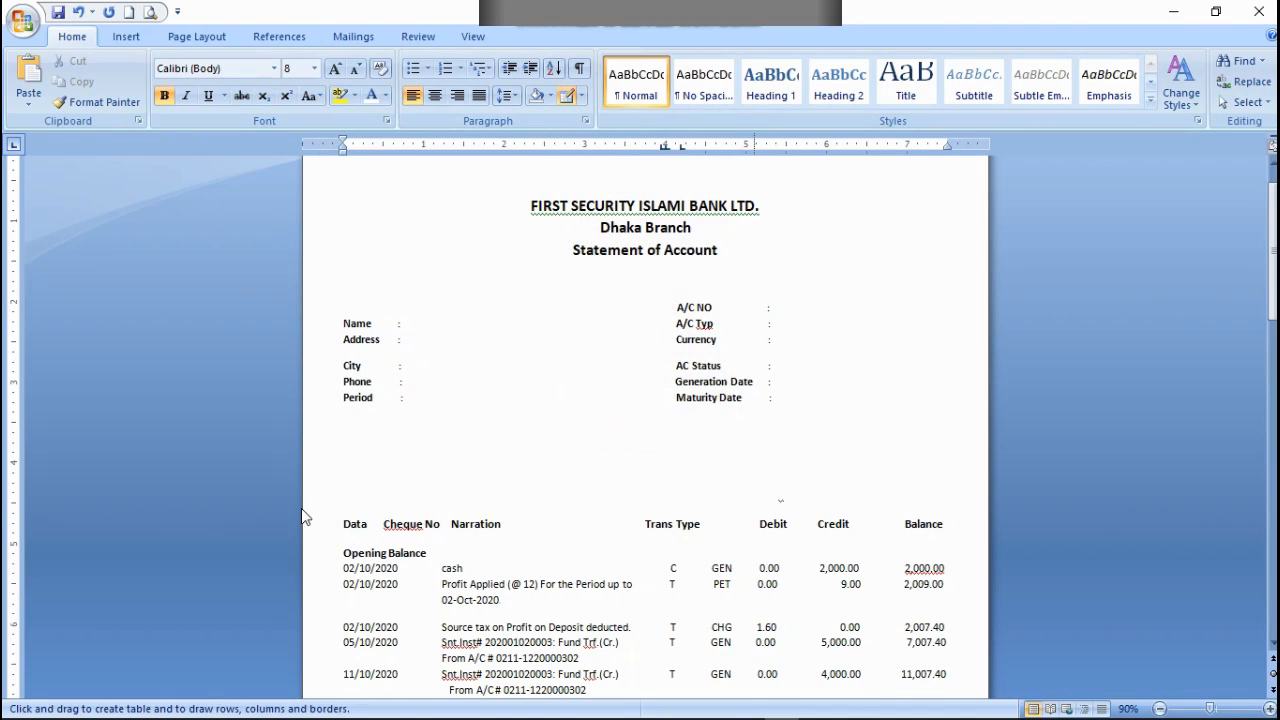
{"action": "mouse_move", "coordinate": [305, 509]}
{"action": "left_mouse_down"}
{"action": "mouse_move", "coordinate": [502, 512]}
{"action": "mouse_move", "coordinate": [638, 552]}
{"action": "mouse_move", "coordinate": [992, 537]}
{"action": "left_mouse_up"}
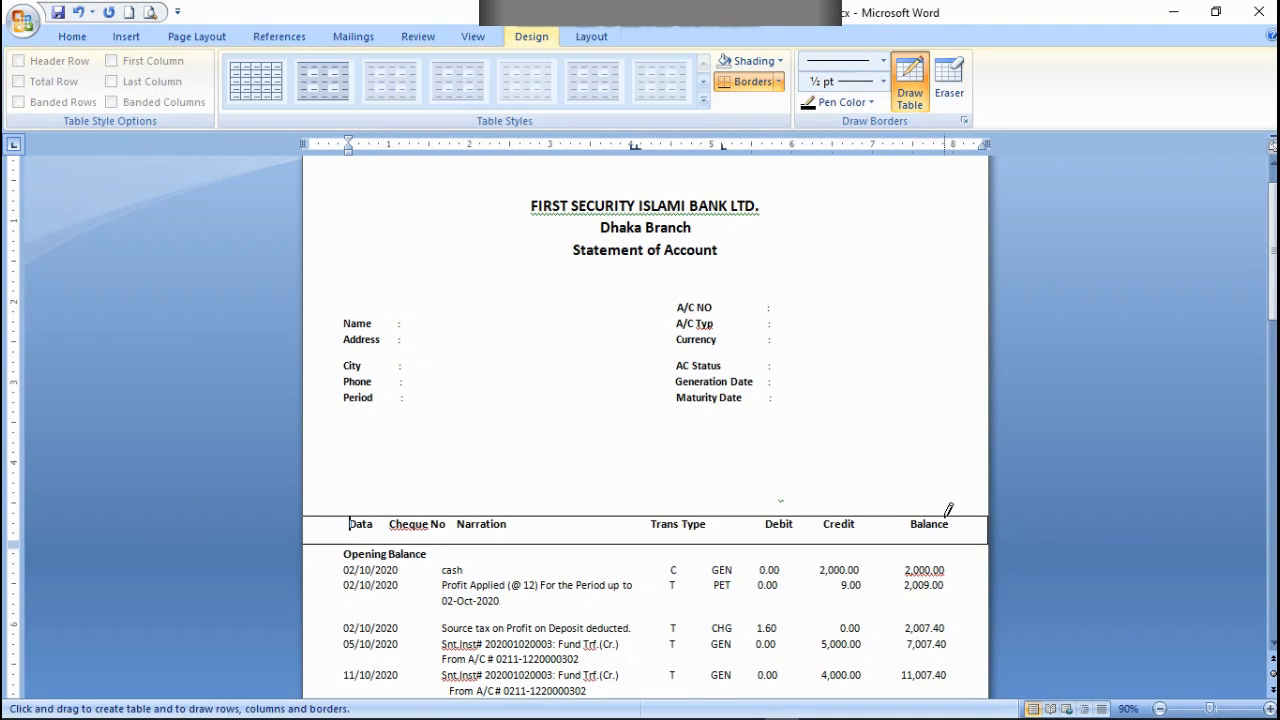
Step: Draw vertical dividers in the header row table, one before Data and two near Balance
{"action": "left_click_drag", "start_coordinate": [966, 514], "coordinate": [966, 546]}
{"action": "left_click_drag", "start_coordinate": [348, 540], "coordinate": [350, 512]}
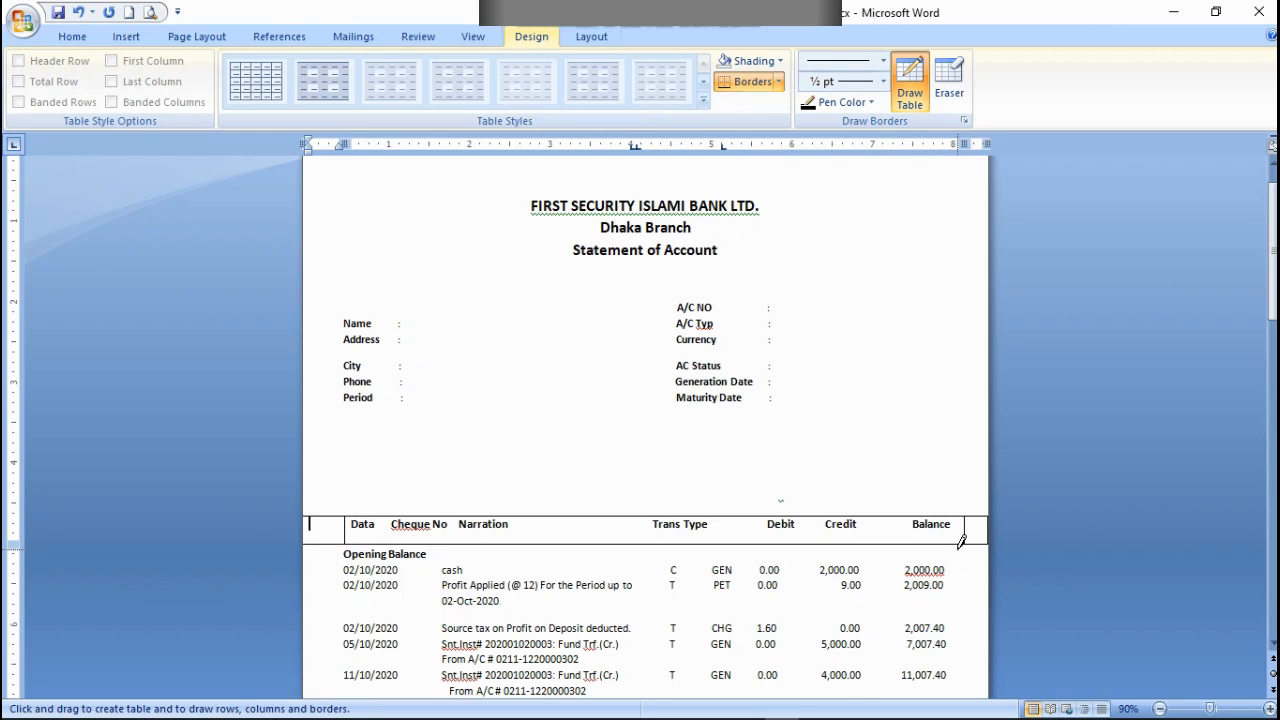
{"action": "left_click_drag", "start_coordinate": [956, 543], "coordinate": [962, 513]}
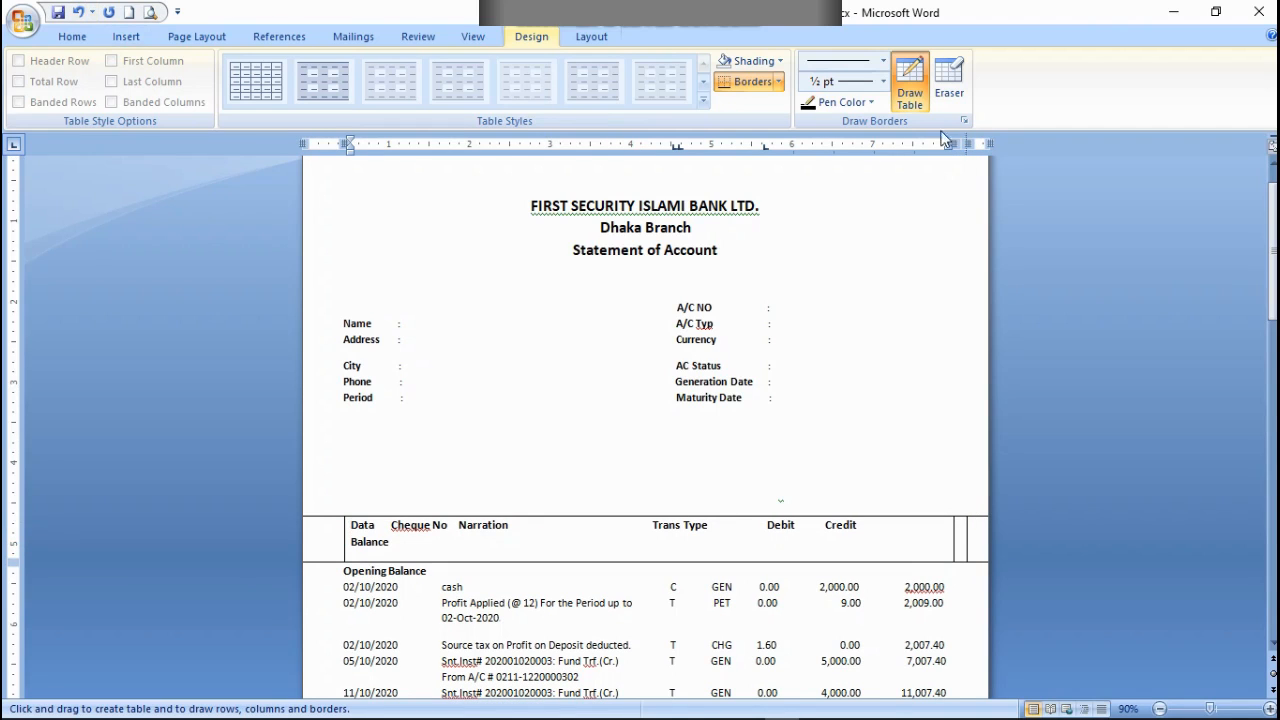
Step: Try to erase the outer end cells of the header row table and the divider before Data
{"action": "left_click", "coordinate": [942, 82]}
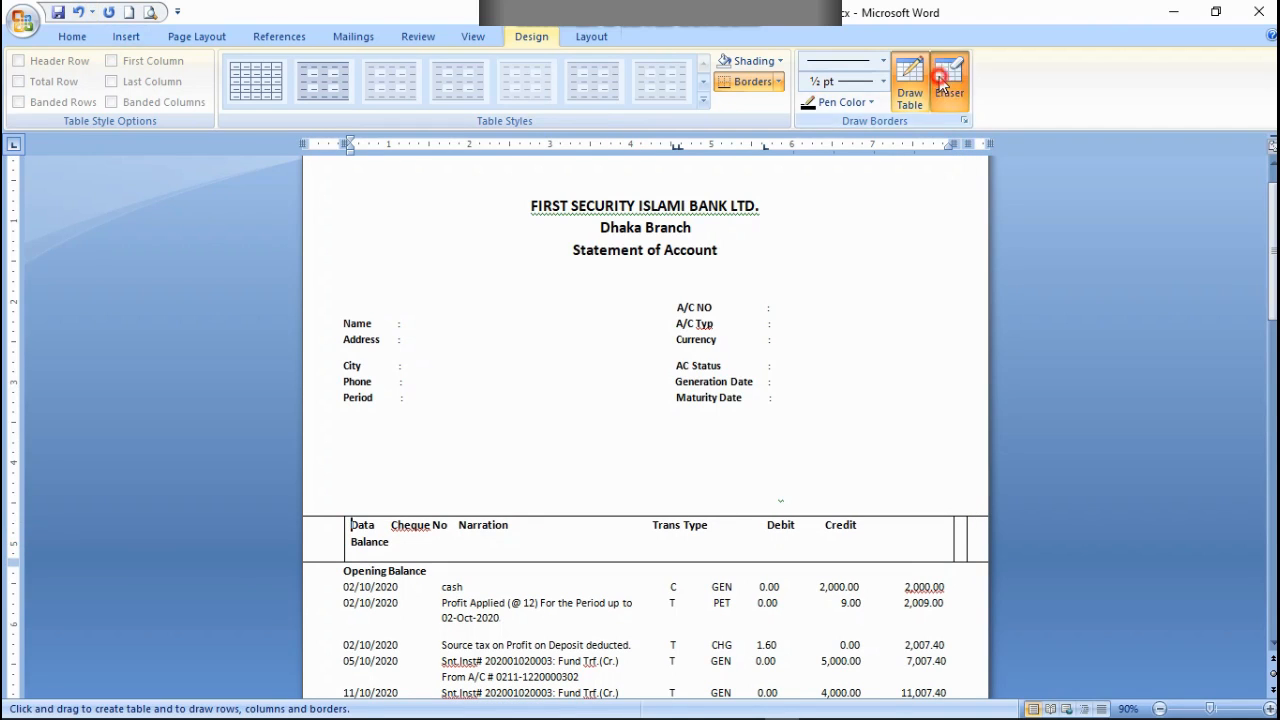
{"action": "left_click", "coordinate": [966, 560]}
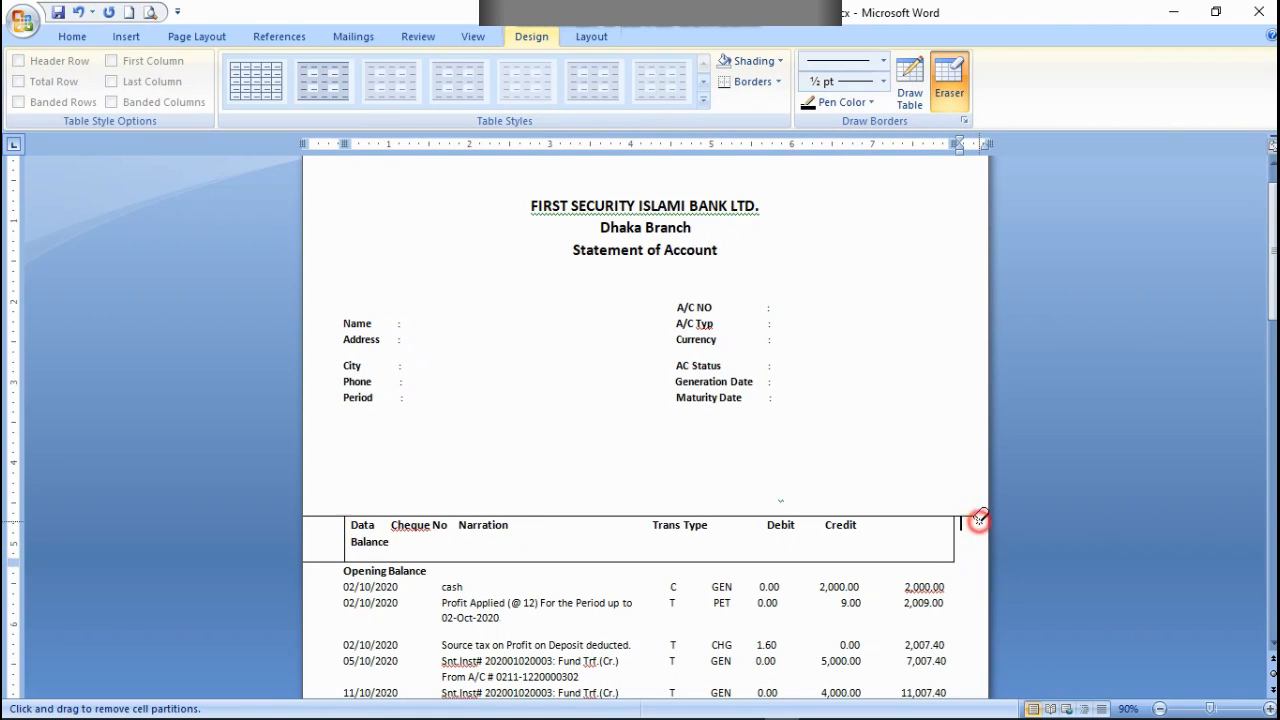
{"action": "left_click", "coordinate": [970, 516]}
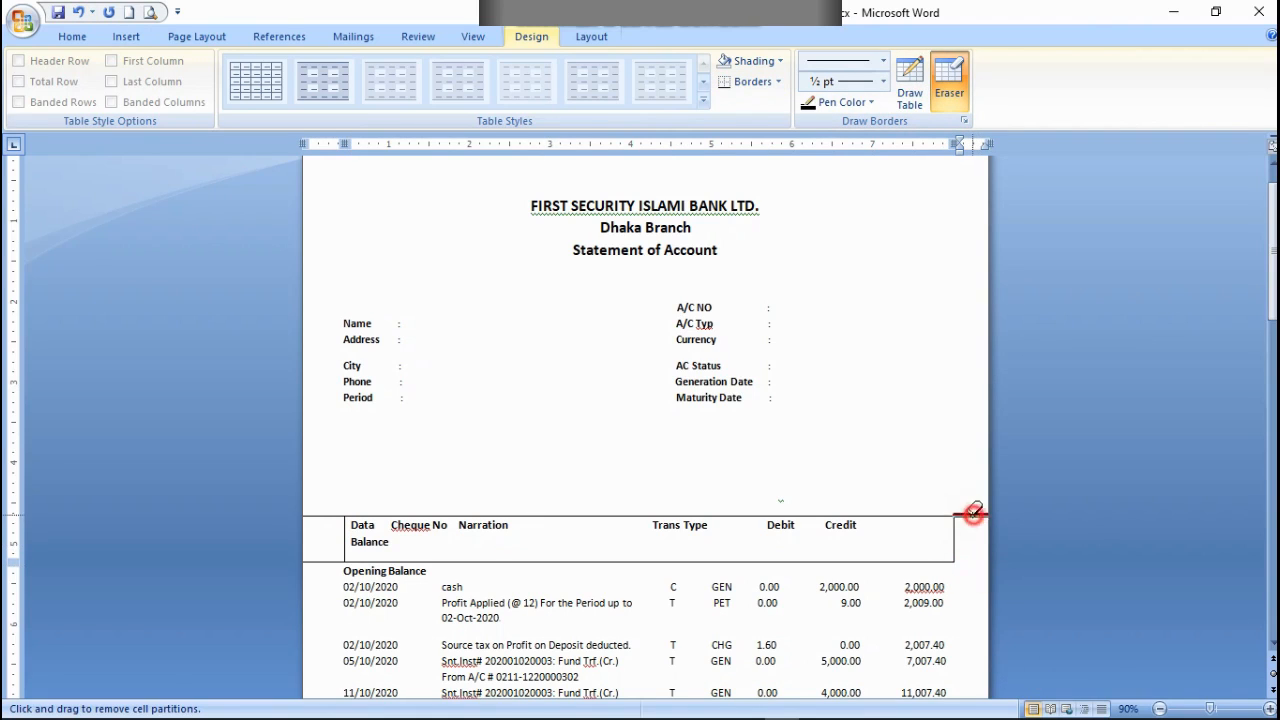
{"action": "left_click", "coordinate": [325, 514]}
{"action": "left_click", "coordinate": [325, 558]}
{"action": "left_click", "coordinate": [345, 528]}
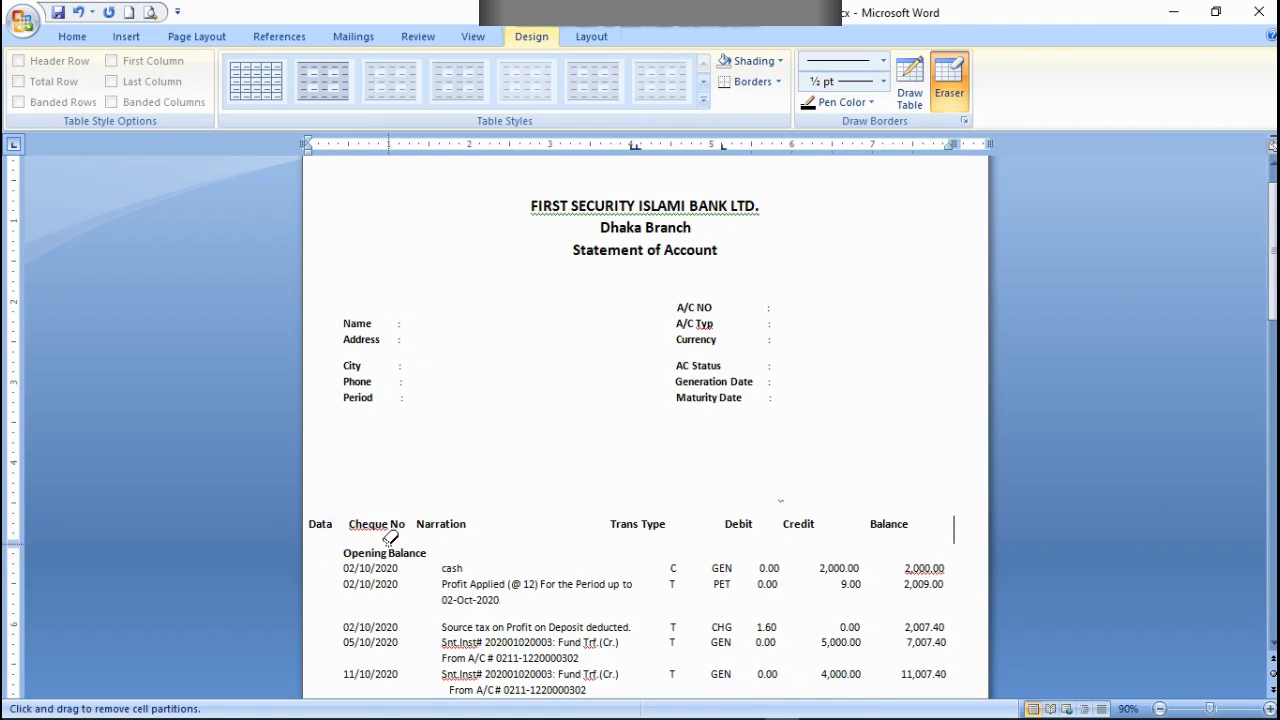
Step: Undo the border erasures and the last two dividers, then erase the remaining divider after Balance
{"action": "left_click", "coordinate": [79, 12]}
{"action": "left_click", "coordinate": [79, 12]}
{"action": "left_click", "coordinate": [79, 12]}
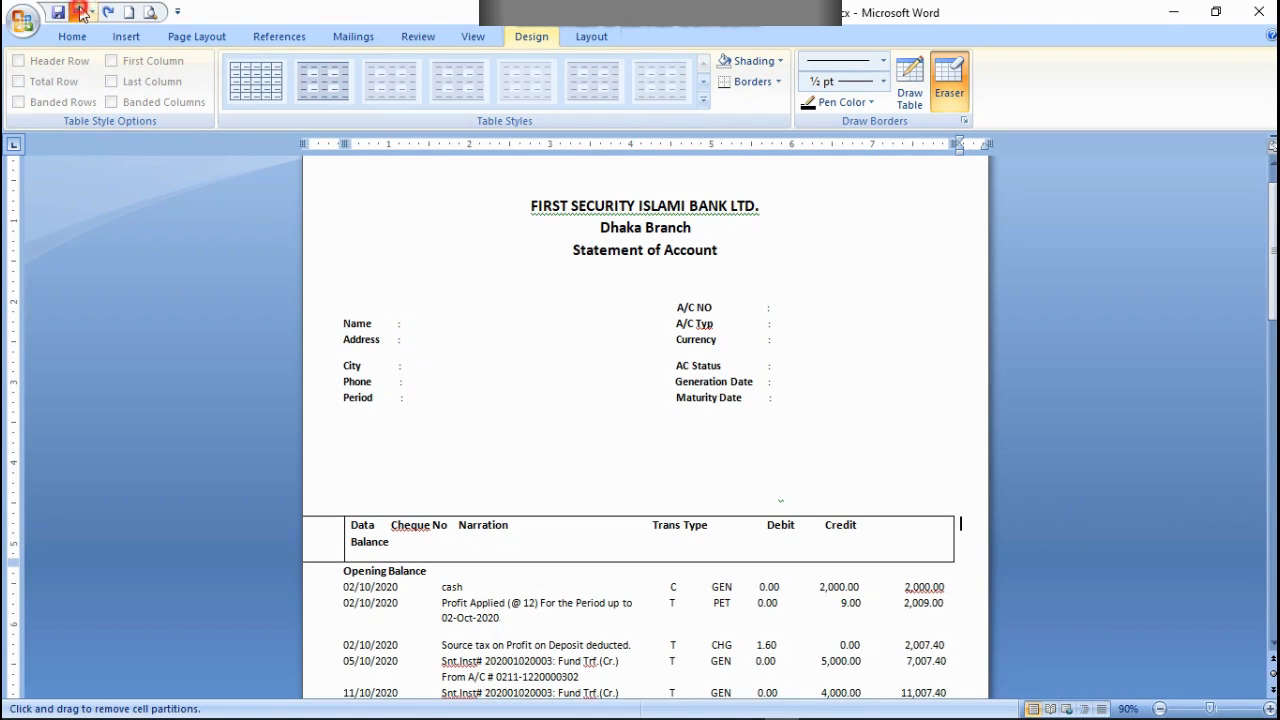
{"action": "left_click", "coordinate": [79, 12]}
{"action": "left_click", "coordinate": [79, 12]}
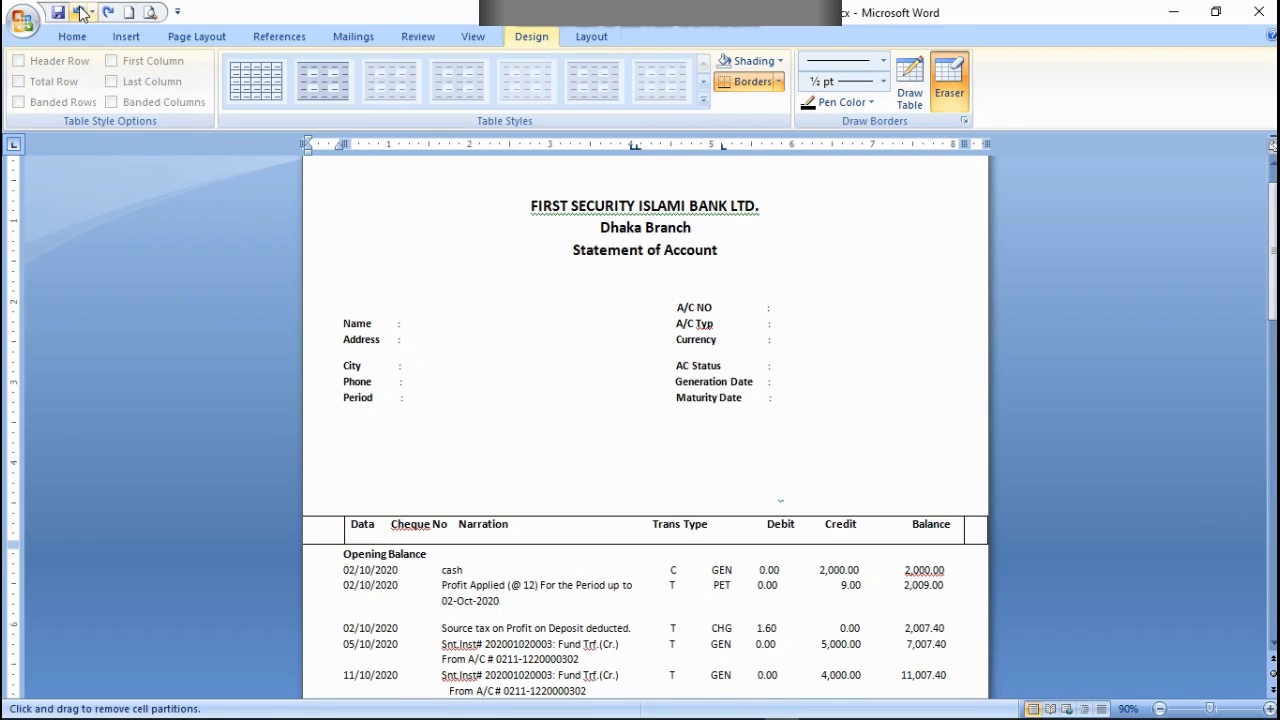
{"action": "left_click", "coordinate": [79, 12]}
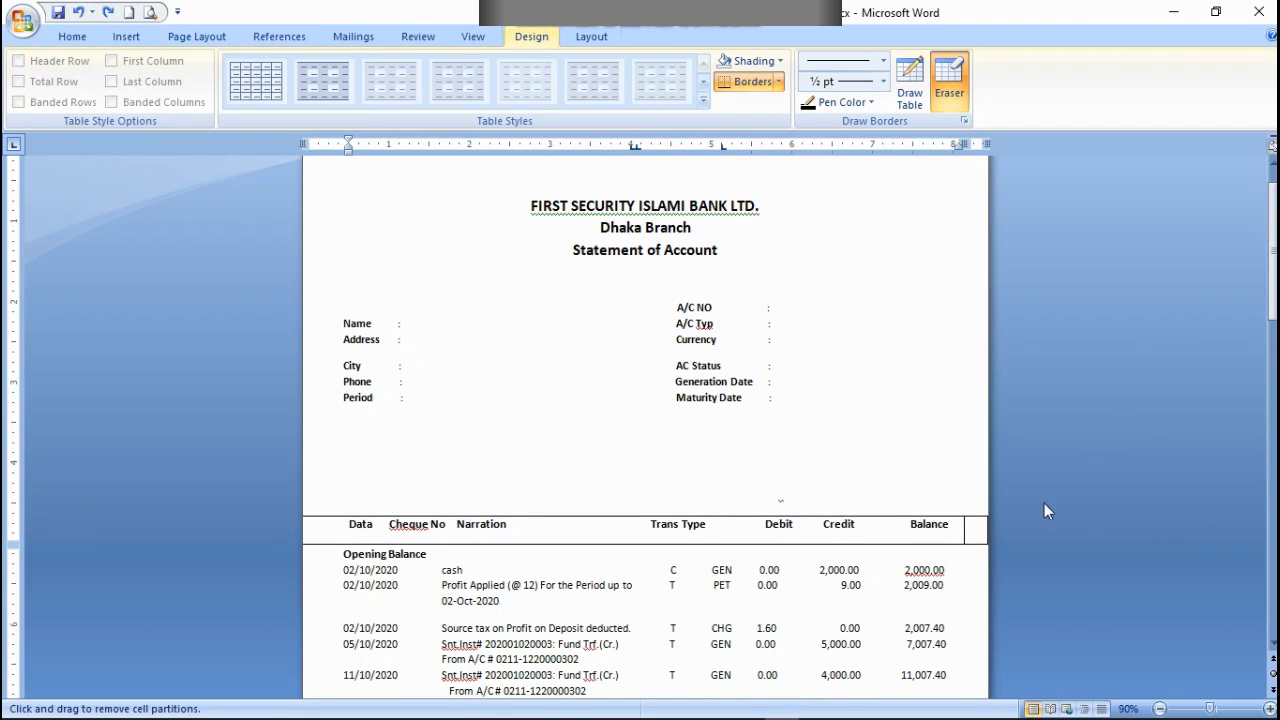
{"action": "left_click", "coordinate": [965, 535]}
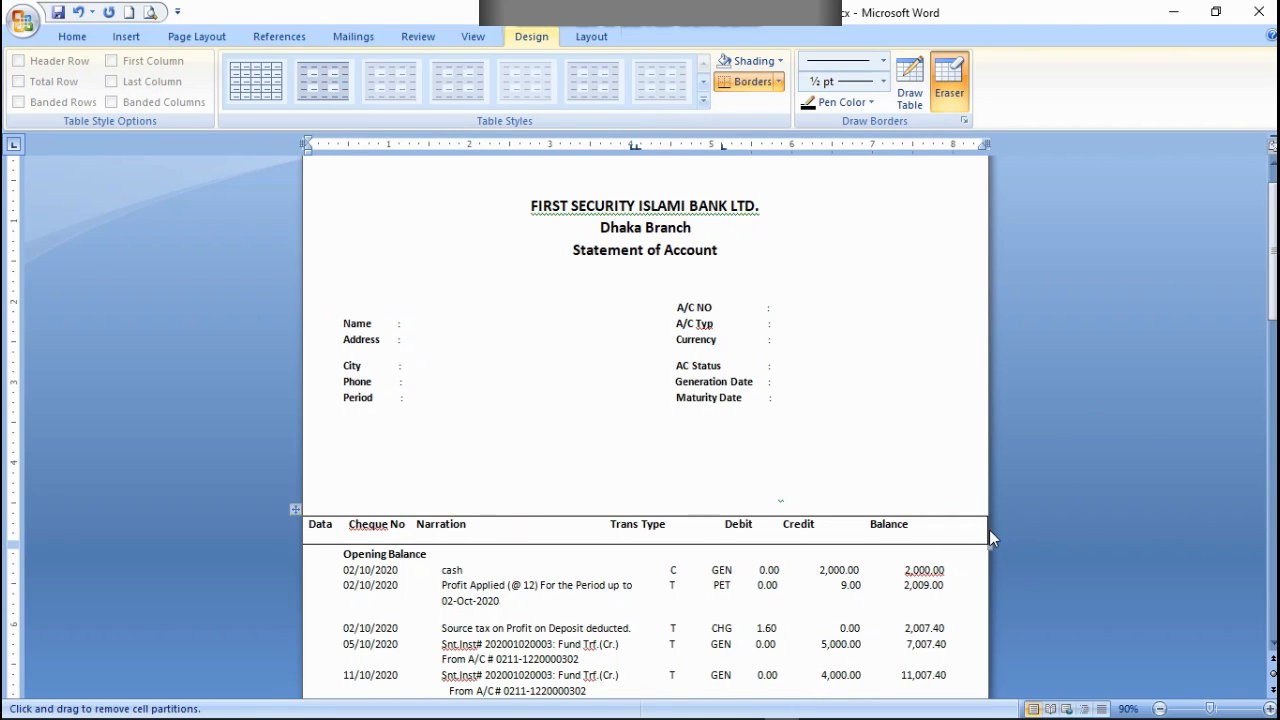
Step: Narrow the header row table so its right edge lines up with the end of the balance figures
{"action": "key", "text": "Escape"}
{"action": "left_click_drag", "start_coordinate": [989, 548], "coordinate": [978, 548]}
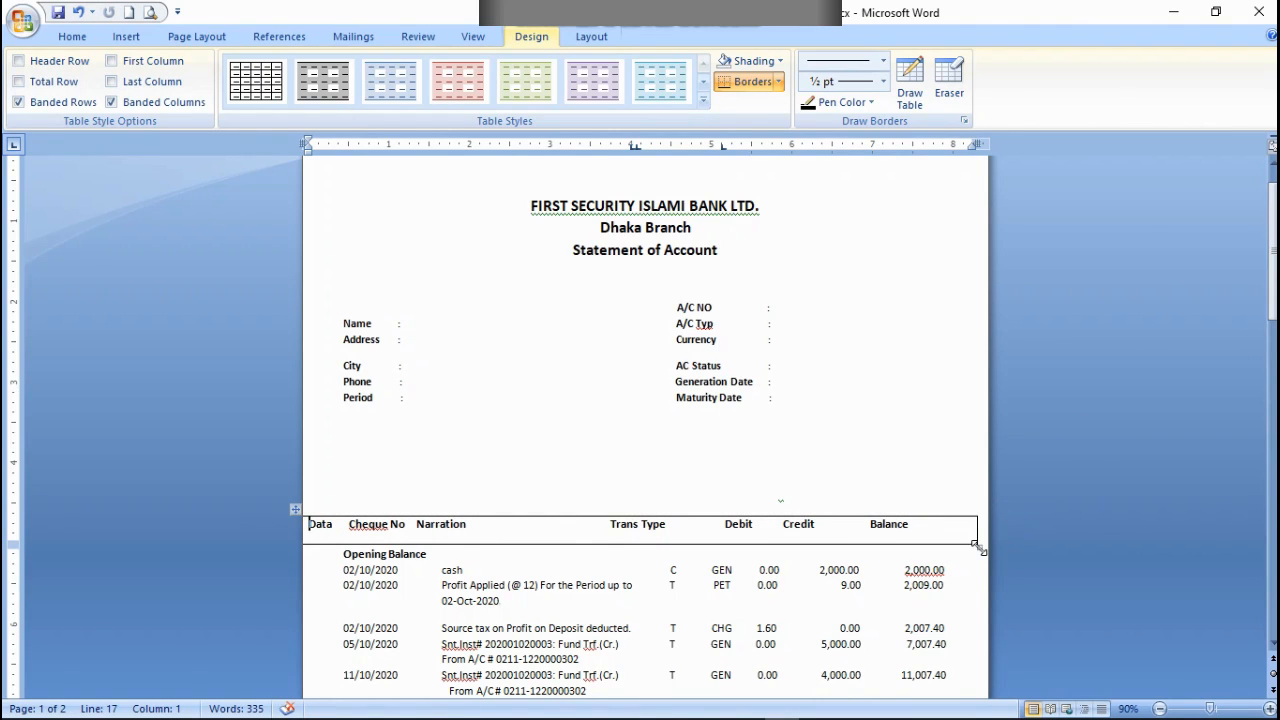
{"action": "left_click_drag", "start_coordinate": [979, 547], "coordinate": [945, 546]}
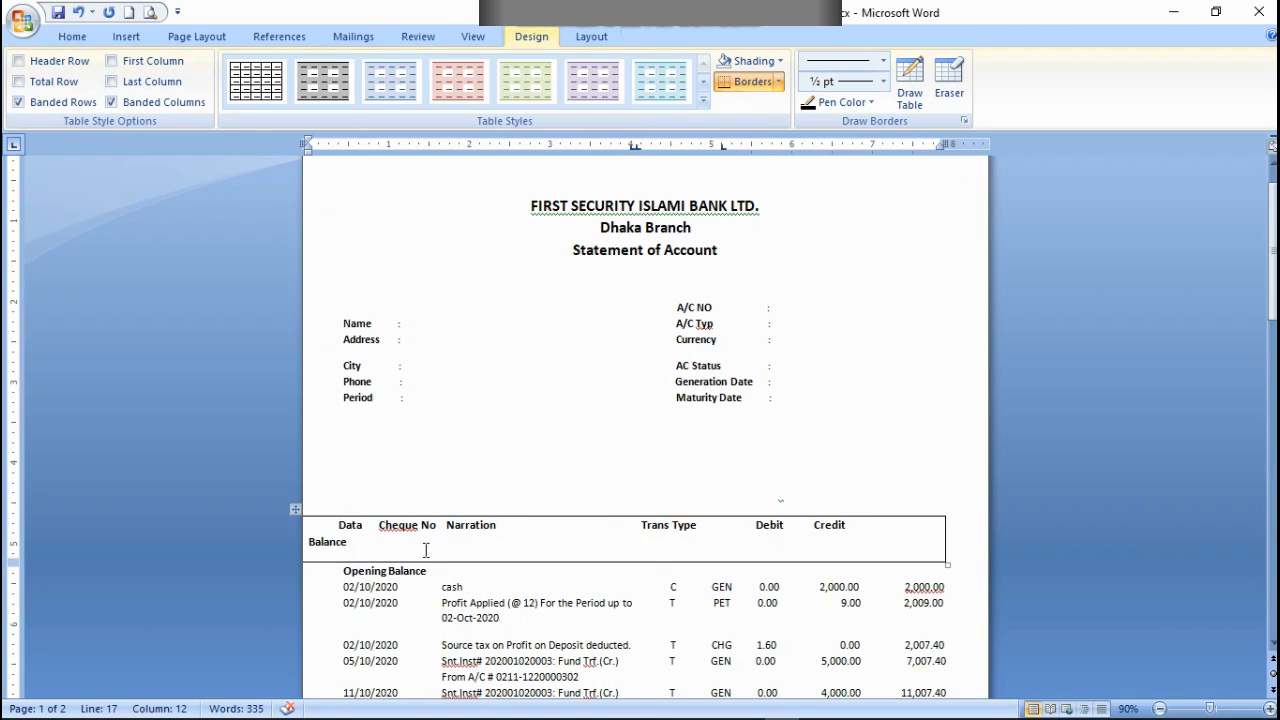
Step: Delete spaces between Narration and Trans Type so Balance fits on the same line of the header row
{"action": "key", "text": "BackSpace"}
{"action": "left_click", "coordinate": [614, 526]}
{"action": "triple_click", "coordinate": [613, 525]}
{"action": "left_click", "coordinate": [612, 528]}
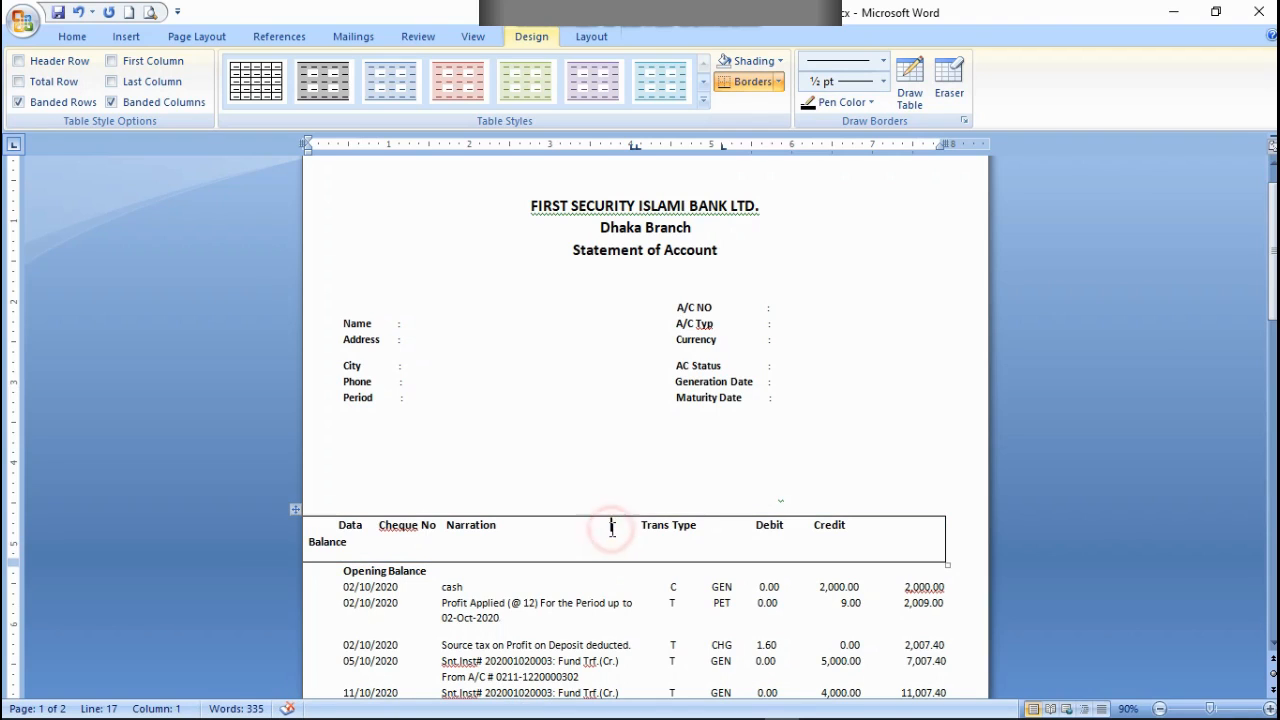
{"action": "key", "text": "BackSpace"}
{"action": "key", "text": "BackSpace"}
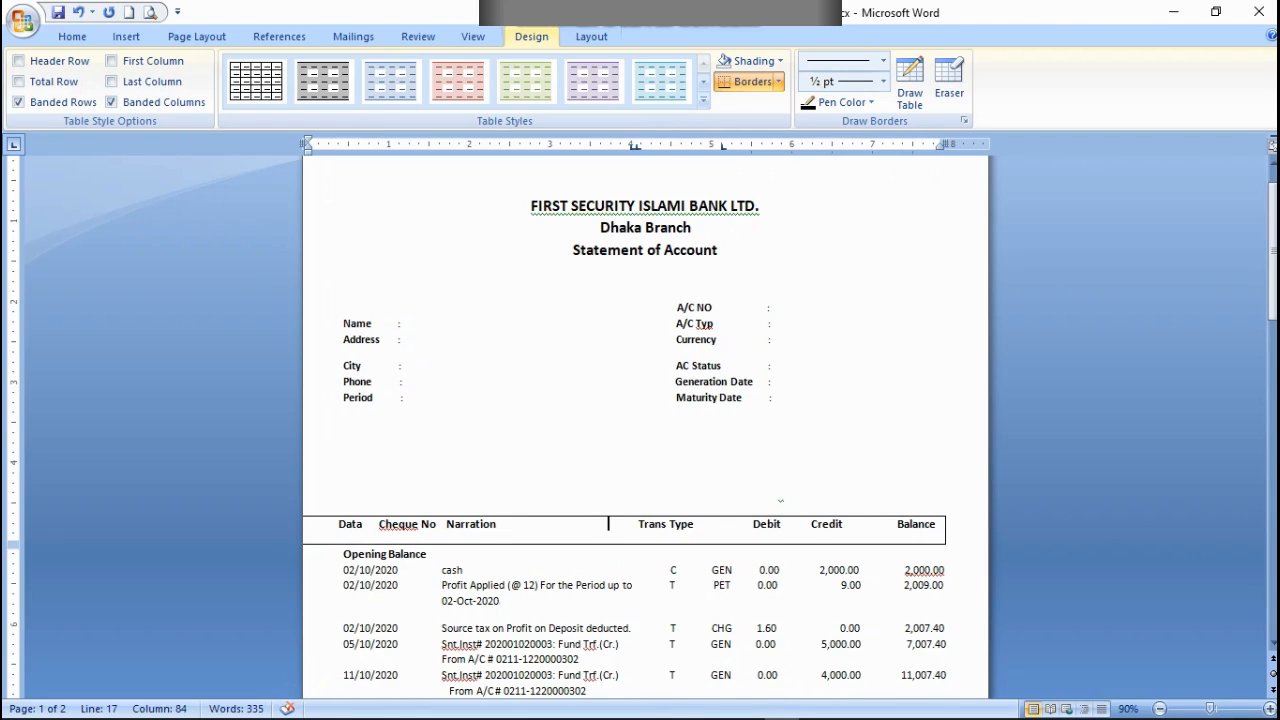
{"action": "key", "text": "BackSpace"}
Step: Erase the right border of the header row table and stop erasing
{"action": "left_click", "coordinate": [948, 78]}
{"action": "left_click", "coordinate": [944, 527]}
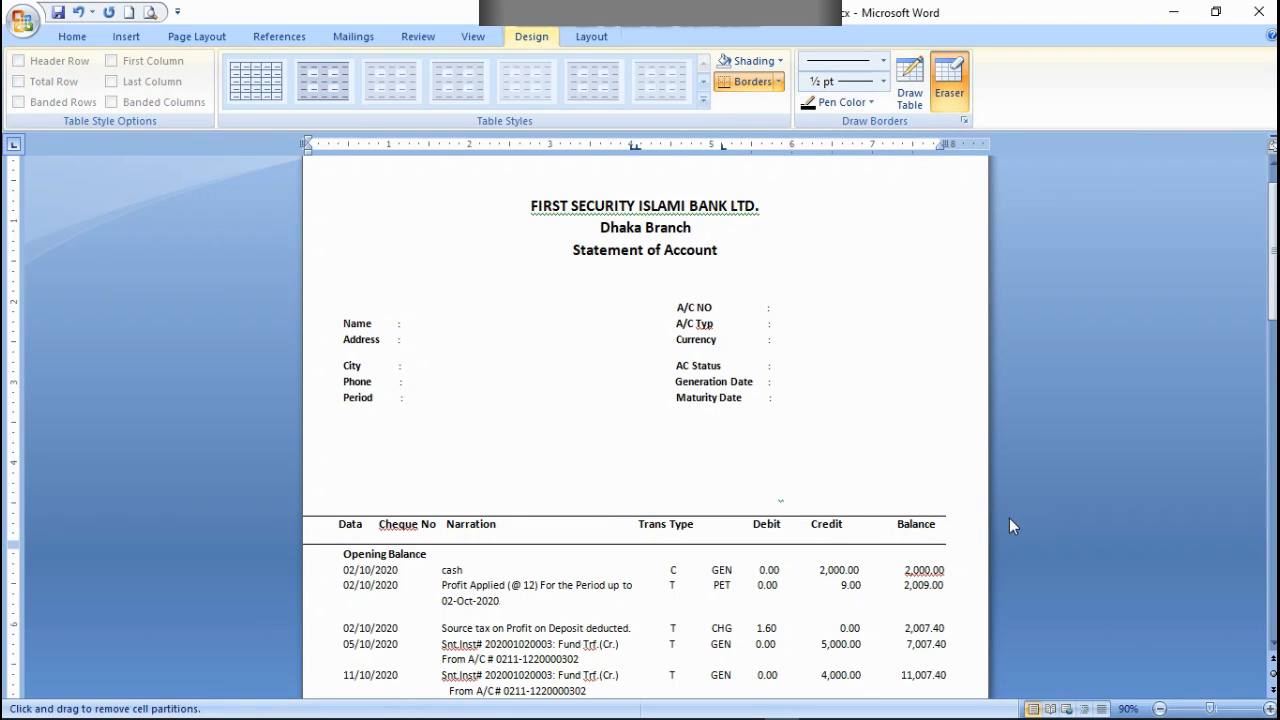
{"action": "key", "text": "Escape"}
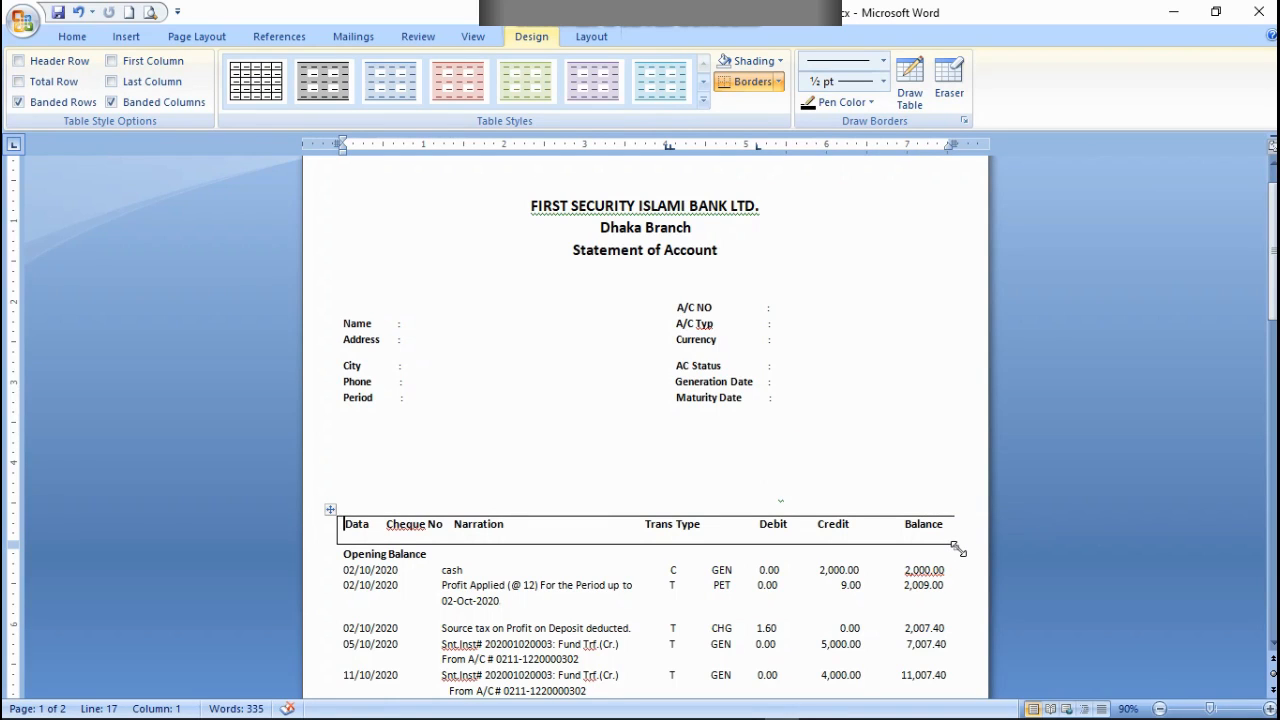
Step: Widen the header row table slightly past the Balance column and try to reduce its height
{"action": "mouse_move", "coordinate": [955, 548]}
{"action": "left_mouse_down"}
{"action": "mouse_move", "coordinate": [951, 534]}
{"action": "mouse_move", "coordinate": [959, 543]}
{"action": "left_mouse_up"}
{"action": "left_click_drag", "start_coordinate": [957, 547], "coordinate": [957, 533]}
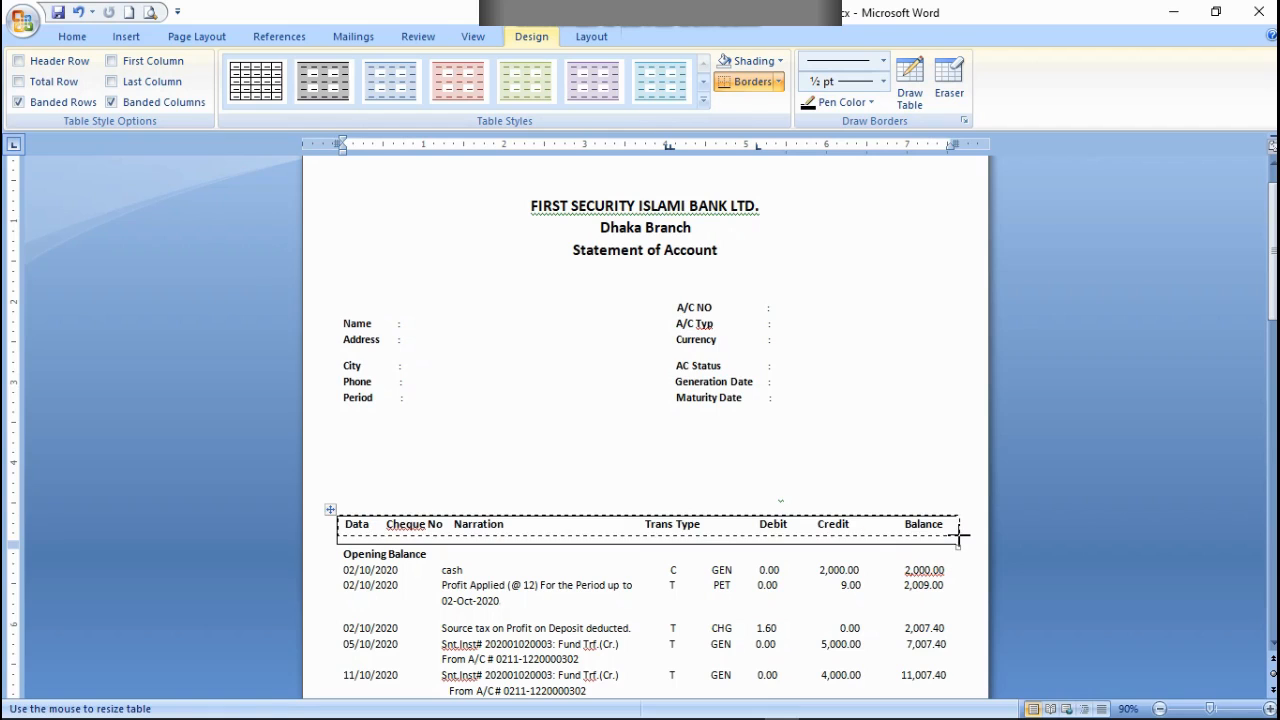
{"action": "left_click_drag", "start_coordinate": [957, 536], "coordinate": [957, 535]}
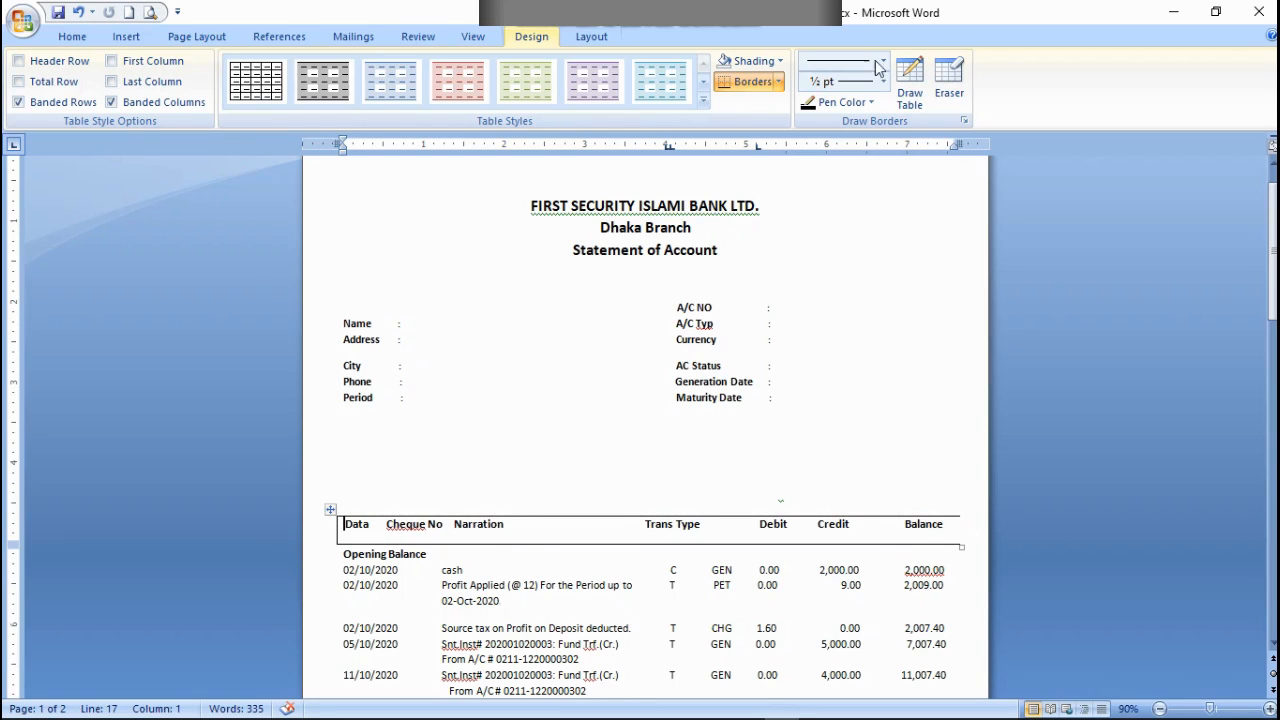
Step: Erase the left border of the header row table so only the lines above and below the headings remain
{"action": "left_click", "coordinate": [950, 88]}
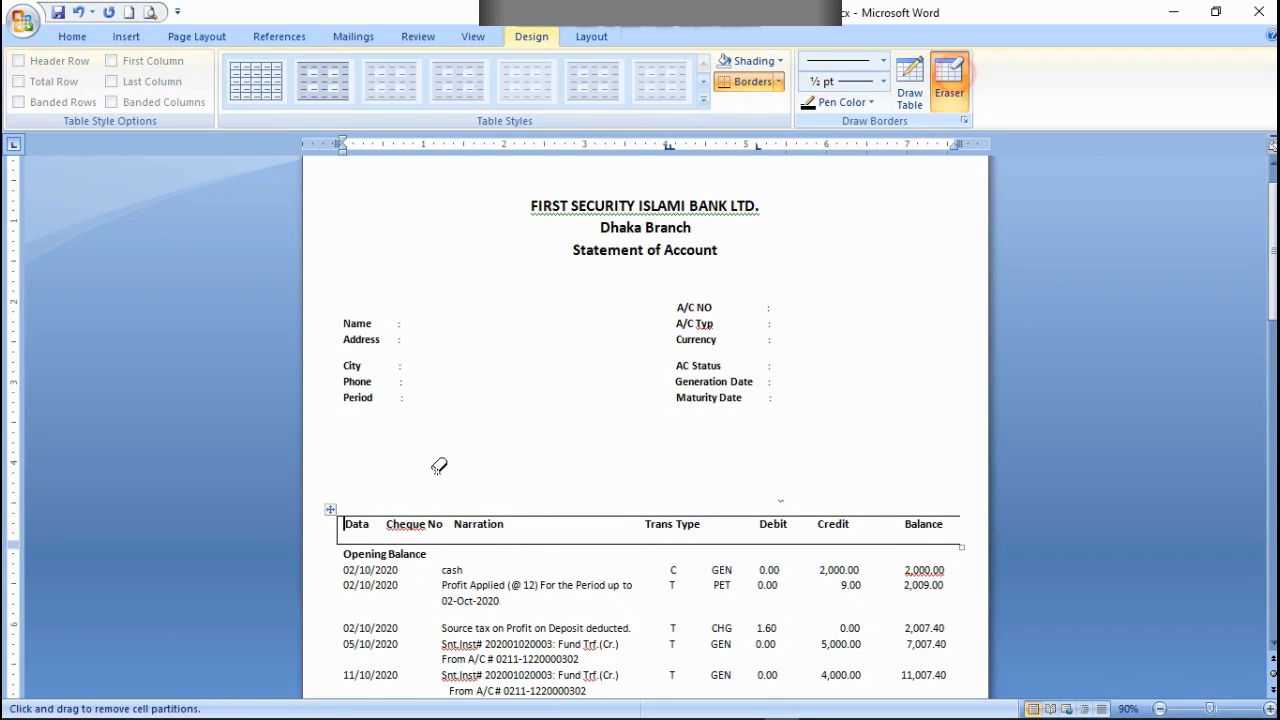
{"action": "left_click", "coordinate": [339, 524]}
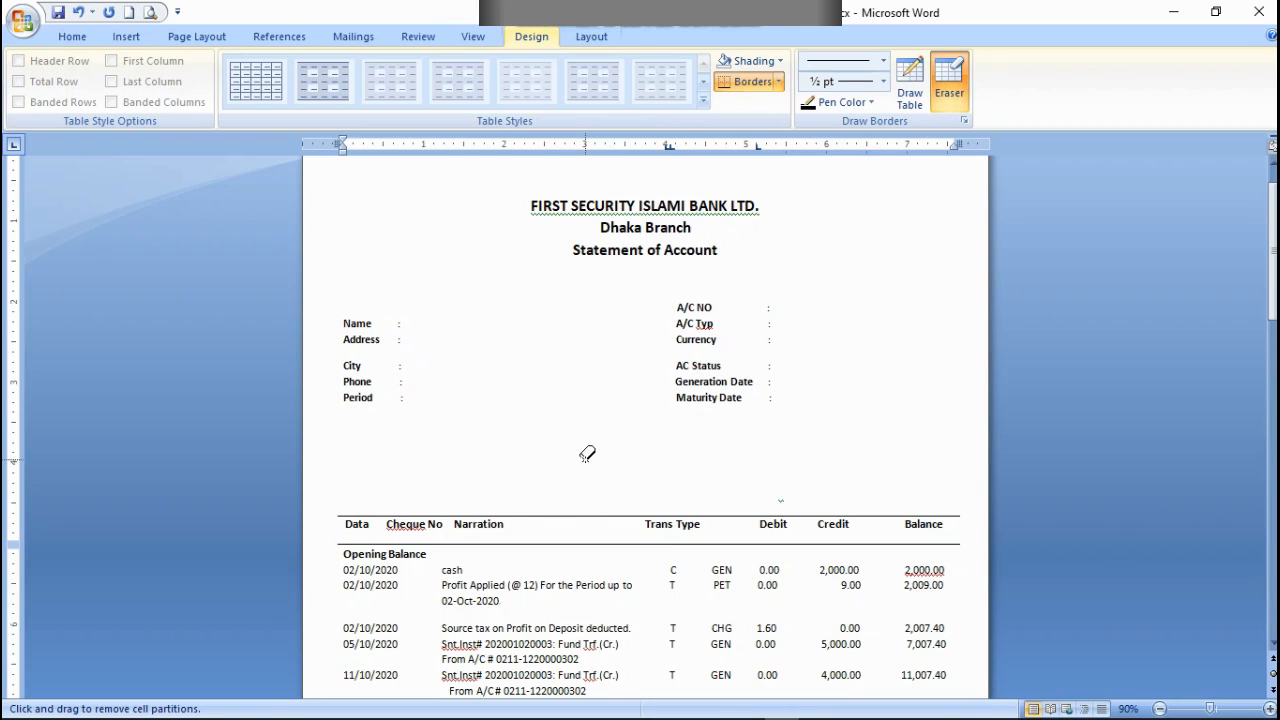
{"action": "scroll", "coordinate": [820, 571], "scroll_direction": "down", "scroll_amount": 4}
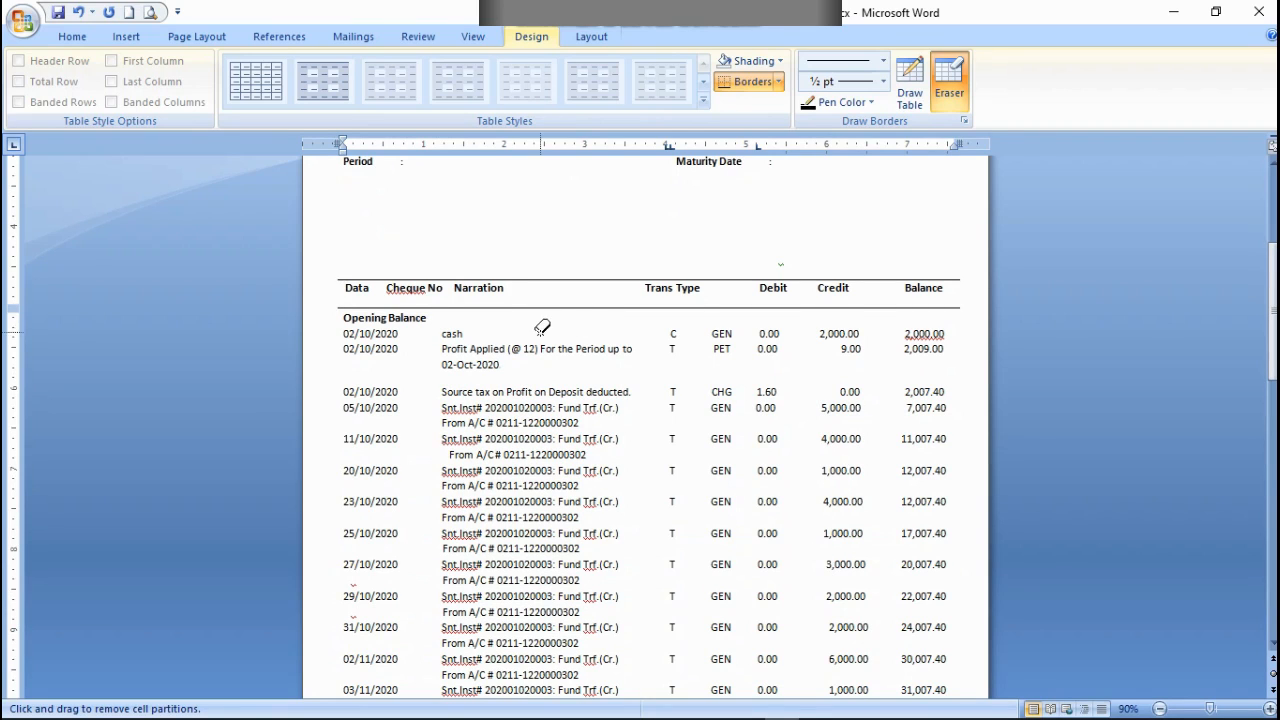
{"action": "scroll", "coordinate": [871, 166], "scroll_direction": "up", "scroll_amount": 2}
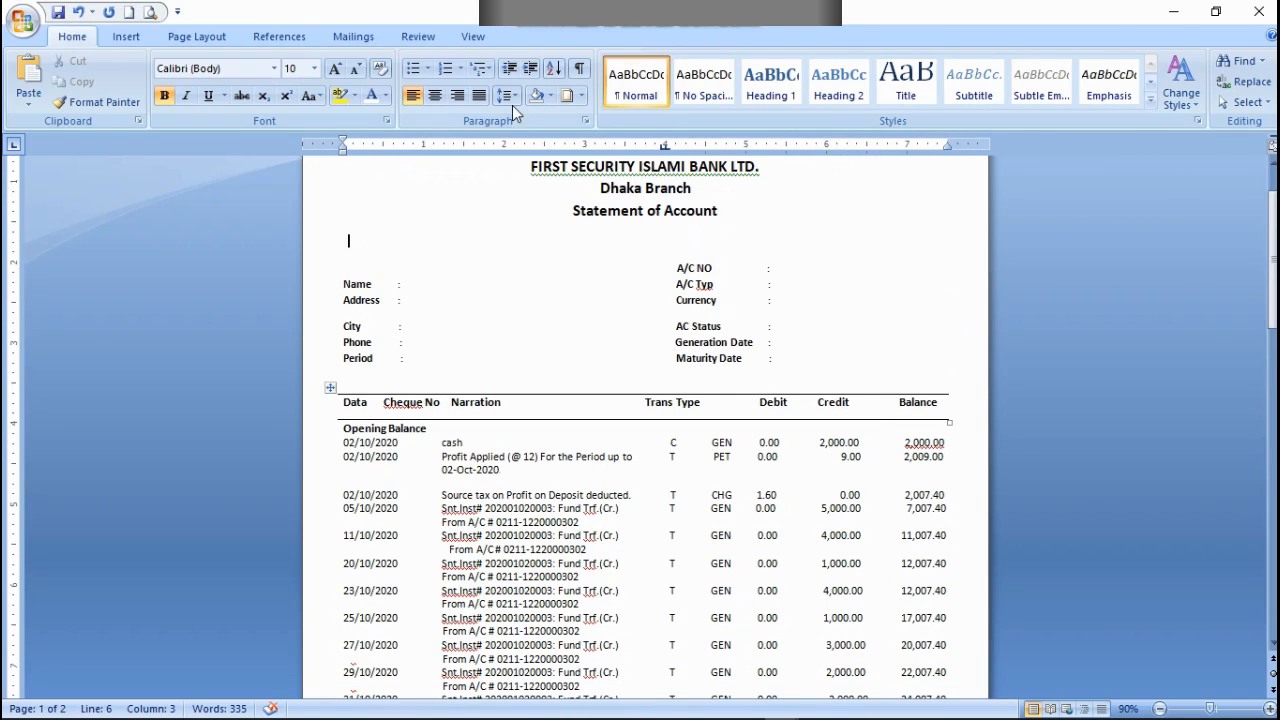
{"action": "left_click", "coordinate": [507, 95]}
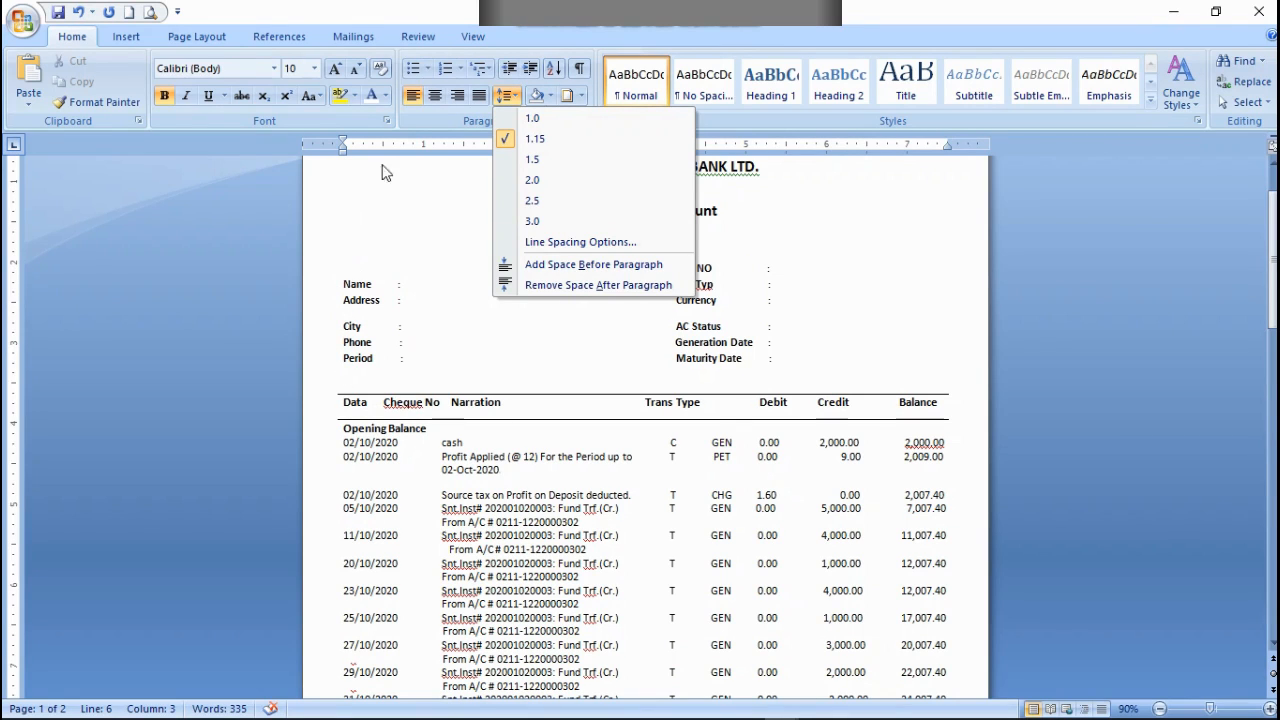
{"action": "left_click", "coordinate": [380, 200]}
{"action": "scroll", "coordinate": [414, 191], "scroll_direction": "up", "scroll_amount": 2}
{"action": "left_click", "coordinate": [432, 216]}
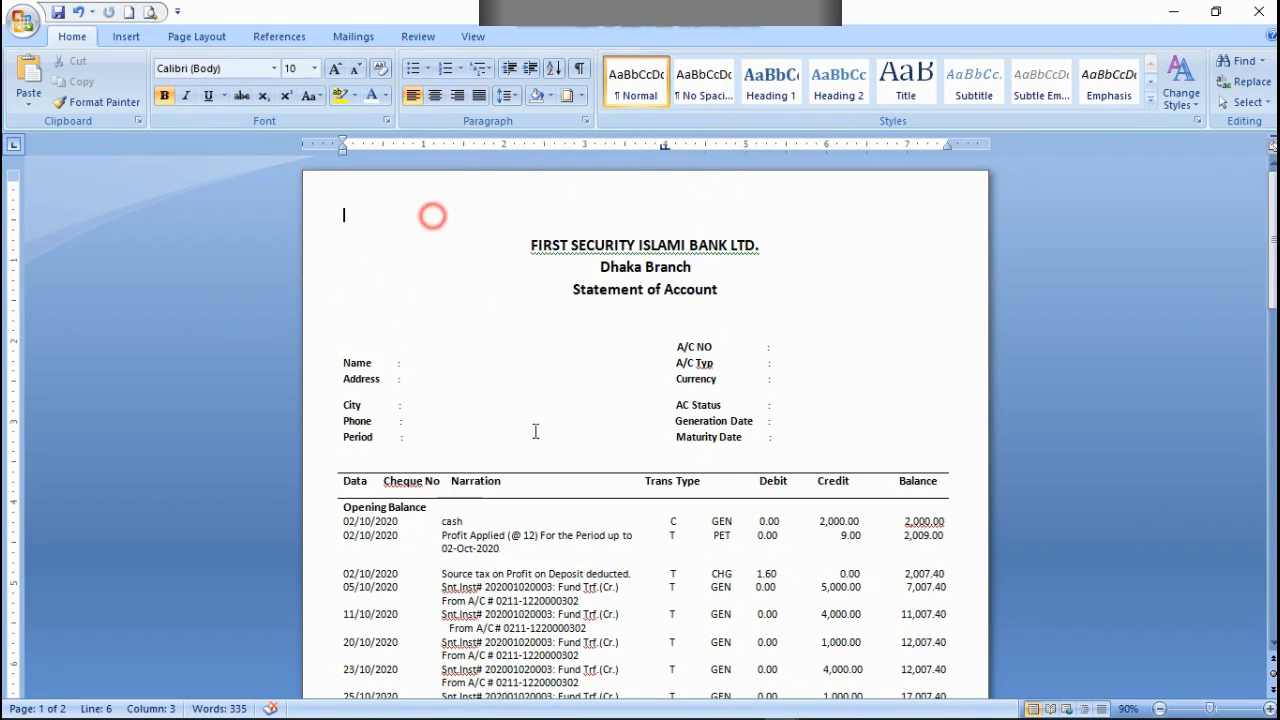
{"action": "key", "text": "ctrl+a"}
{"action": "scroll", "coordinate": [668, 403], "scroll_direction": "down", "scroll_amount": 14}
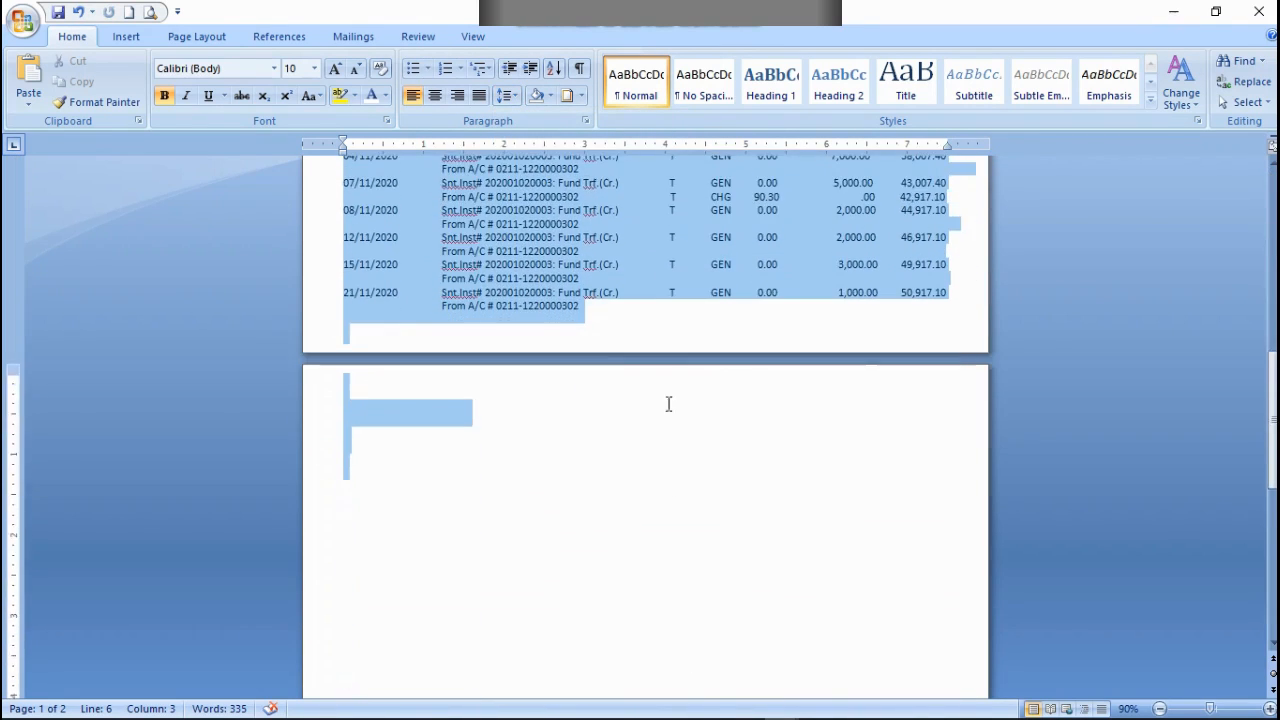
{"action": "scroll", "coordinate": [664, 395], "scroll_direction": "up", "scroll_amount": 8}
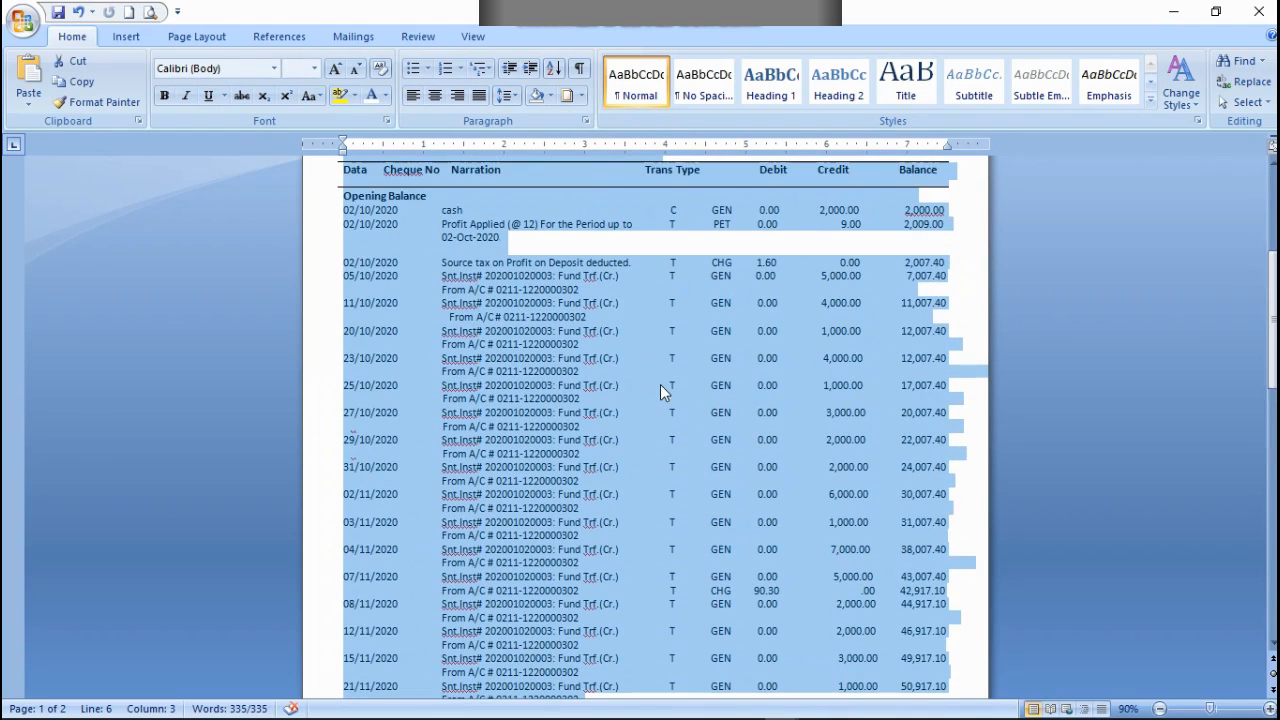
{"action": "left_click", "coordinate": [590, 176]}
{"action": "scroll", "coordinate": [475, 307], "scroll_direction": "up", "scroll_amount": 3}
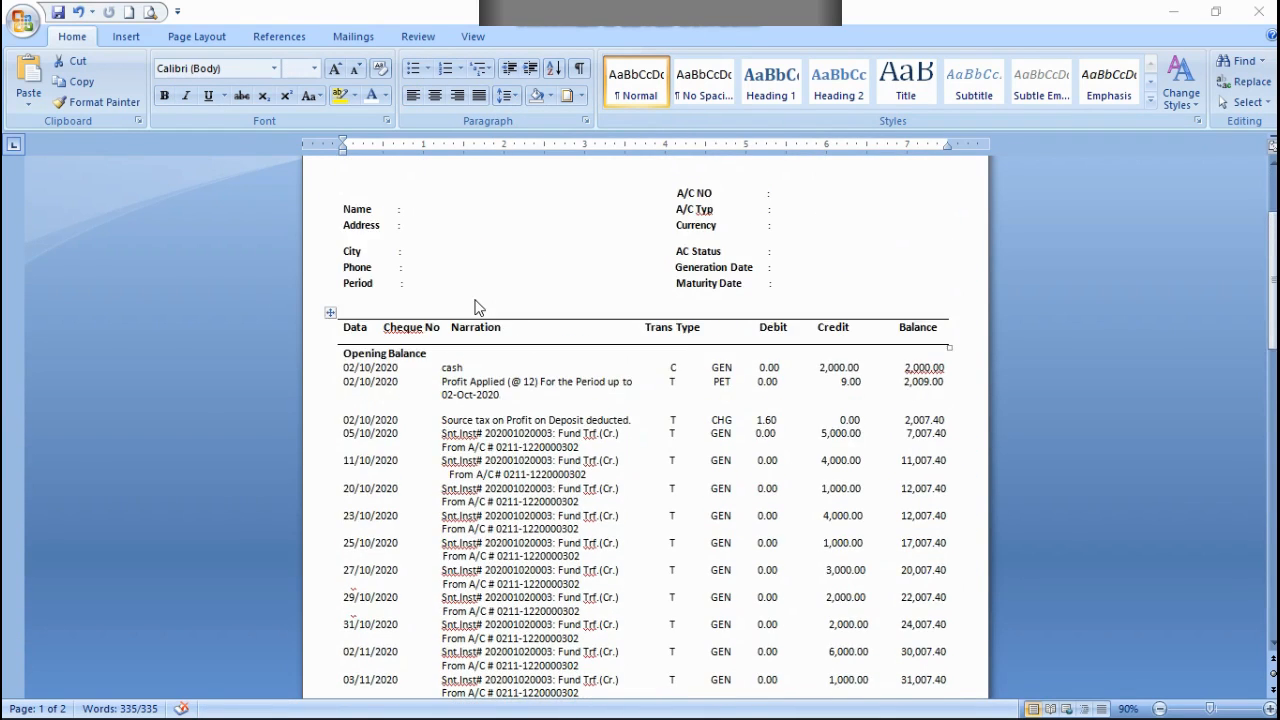
Step: Set the line spacing of the entire document, from the bank heading to the last transaction row, to 1.0
{"action": "scroll", "coordinate": [475, 307], "scroll_direction": "up", "scroll_amount": 3}
{"action": "key", "text": "ctrl+a"}
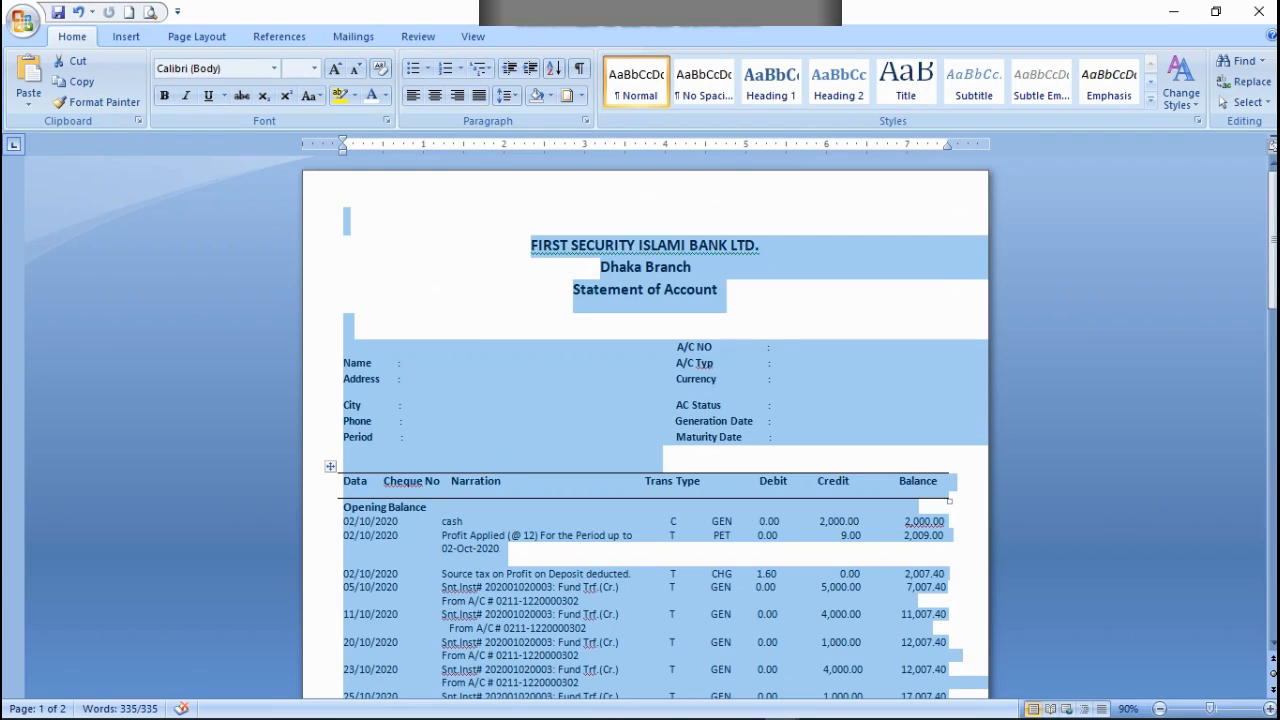
{"action": "scroll", "coordinate": [630, 639], "scroll_direction": "down", "scroll_amount": 12}
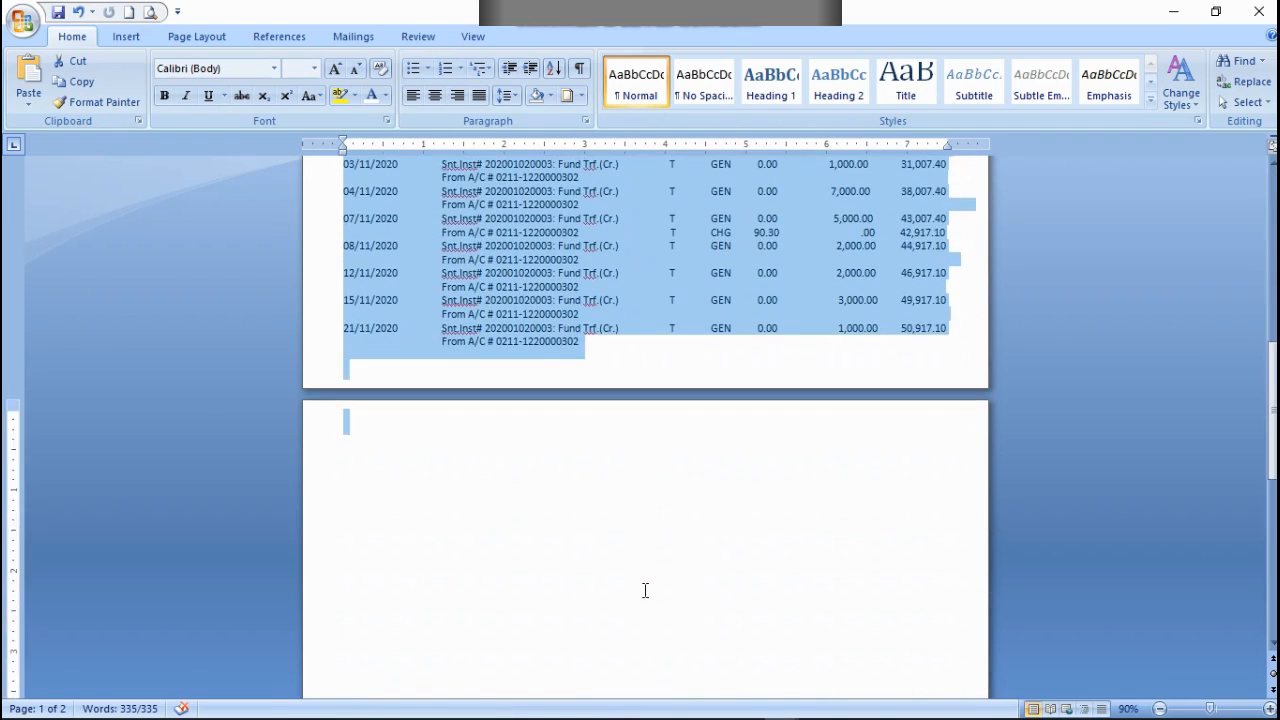
{"action": "scroll", "coordinate": [641, 588], "scroll_direction": "up", "scroll_amount": 6}
{"action": "scroll", "coordinate": [641, 588], "scroll_direction": "up", "scroll_amount": 4}
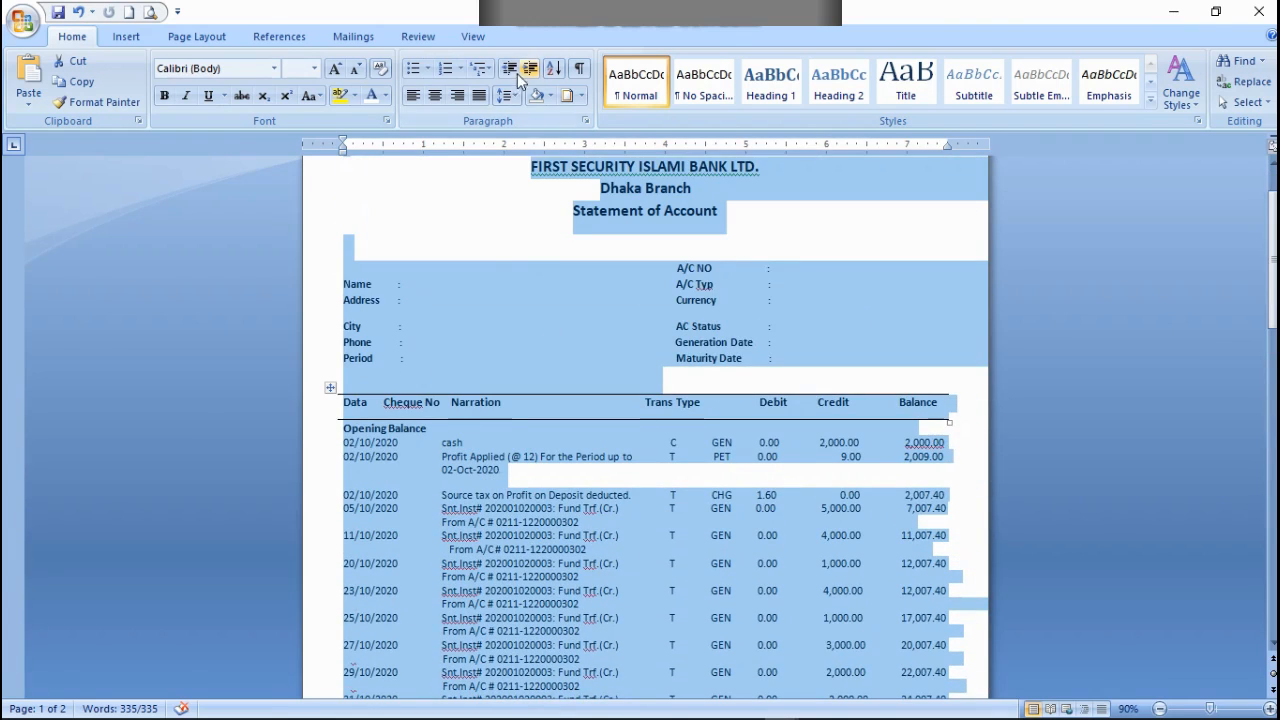
{"action": "left_click", "coordinate": [511, 97]}
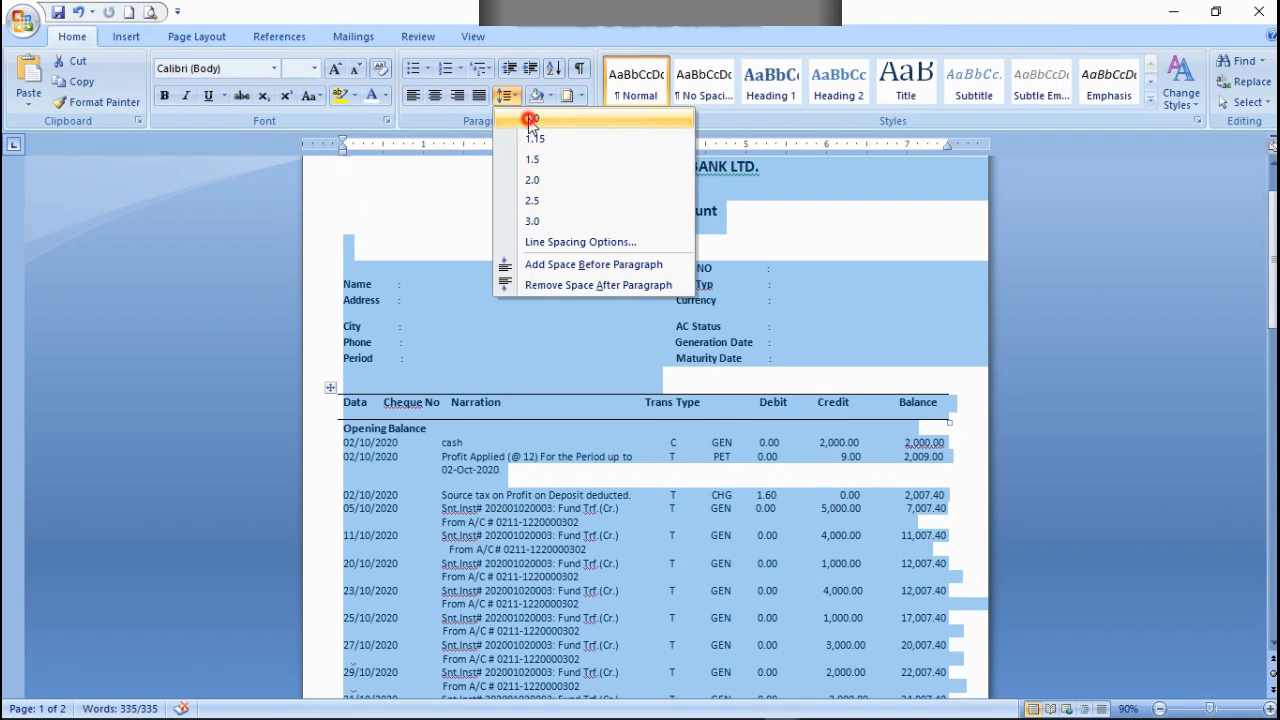
{"action": "left_click", "coordinate": [526, 110]}
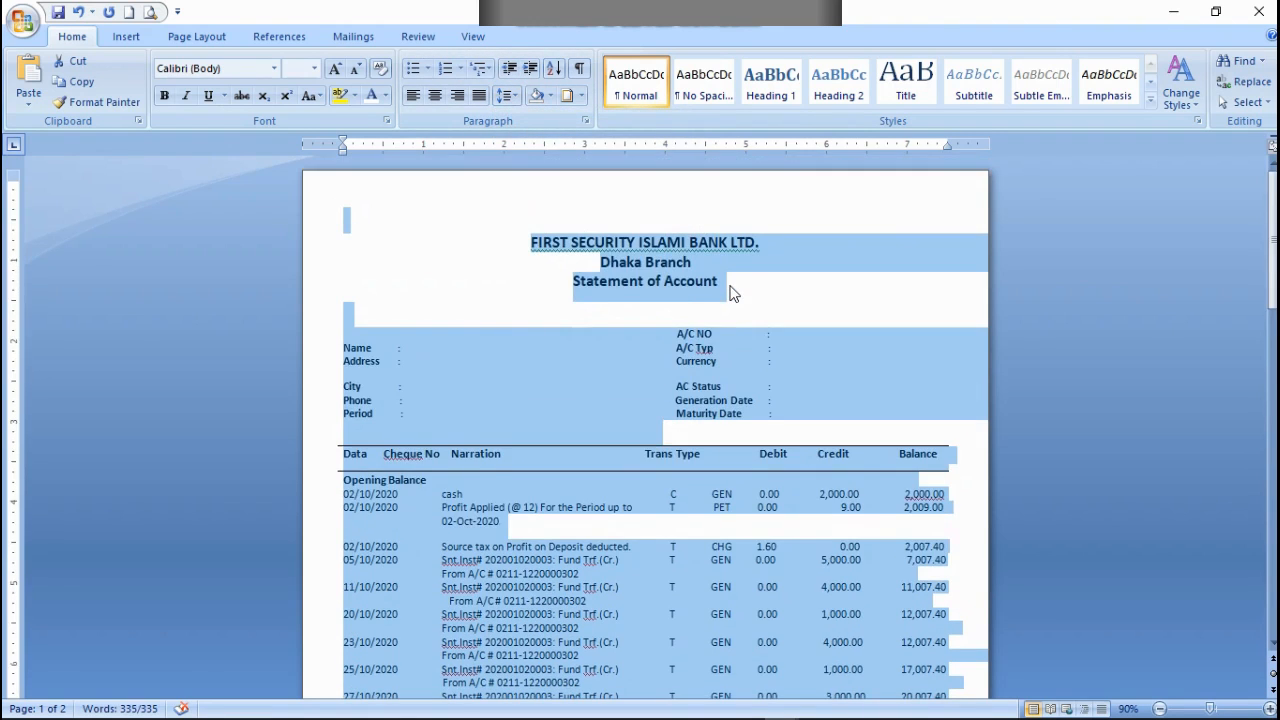
{"action": "scroll", "coordinate": [735, 300], "scroll_direction": "down", "scroll_amount": 3}
{"action": "scroll", "coordinate": [772, 413], "scroll_direction": "down", "scroll_amount": 5}
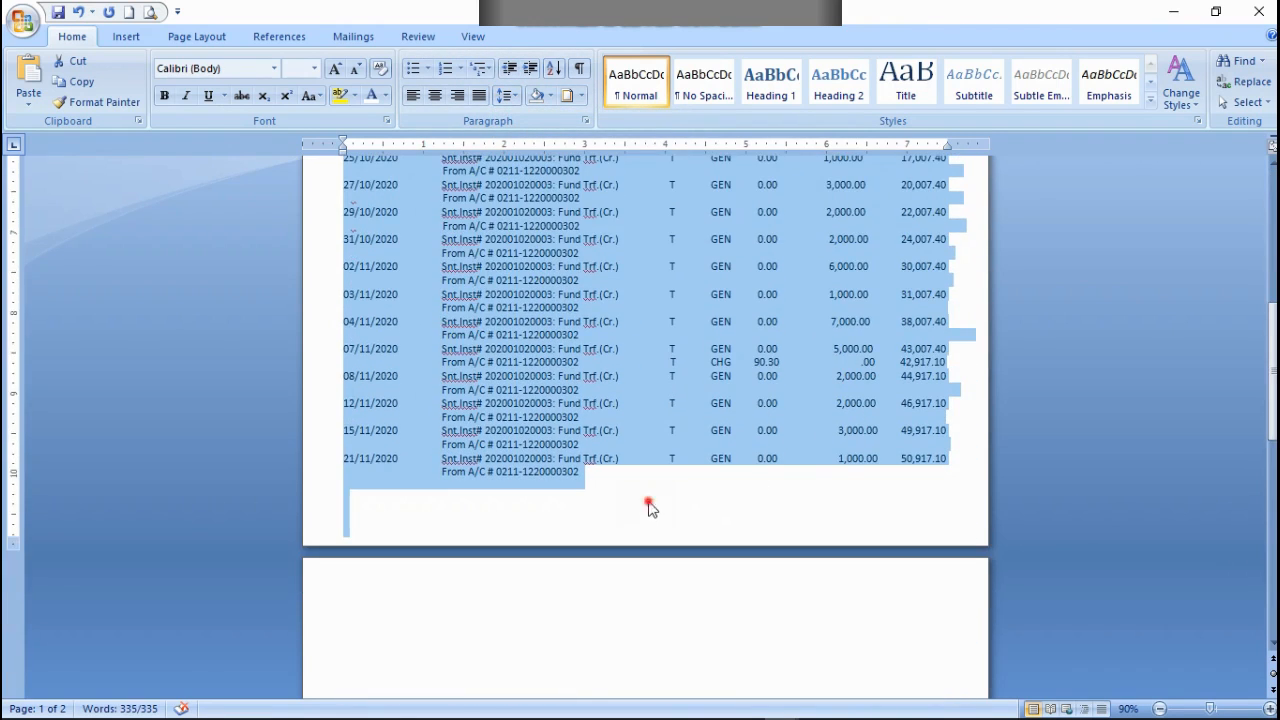
{"action": "left_click", "coordinate": [650, 502]}
{"action": "scroll", "coordinate": [677, 494], "scroll_direction": "up", "scroll_amount": 10}
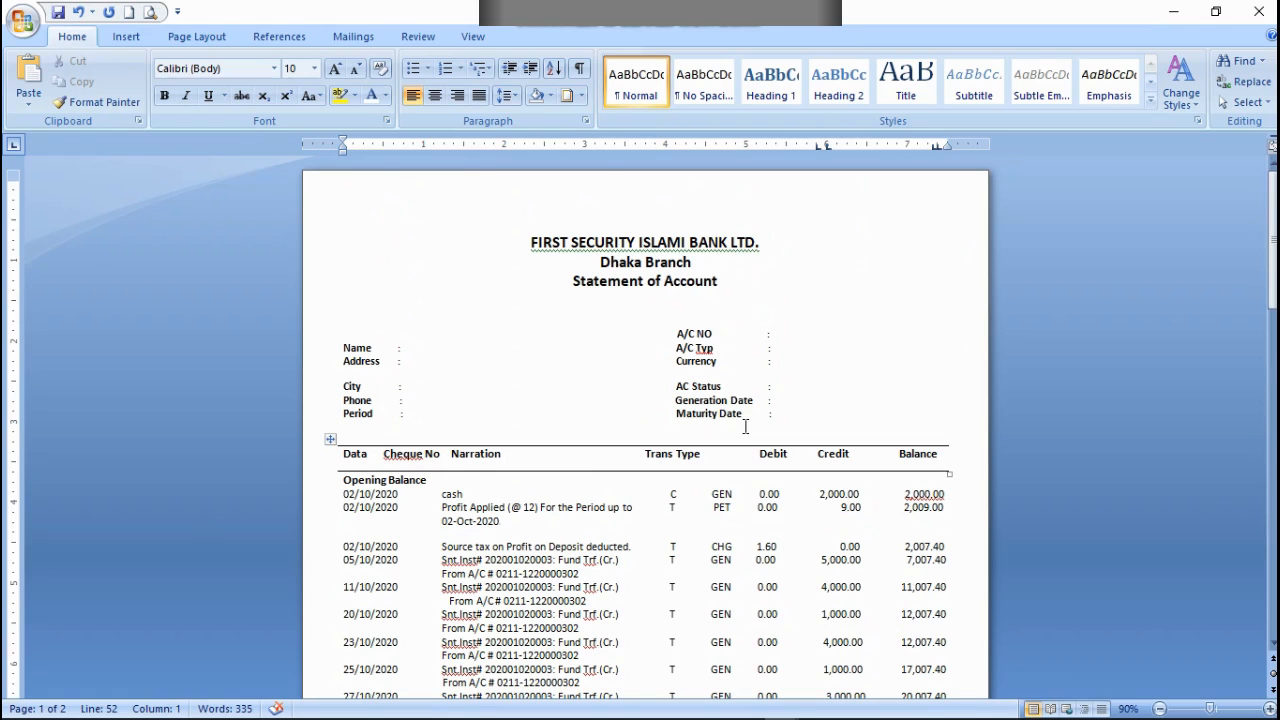
{"action": "scroll", "coordinate": [745, 427], "scroll_direction": "down", "scroll_amount": 10}
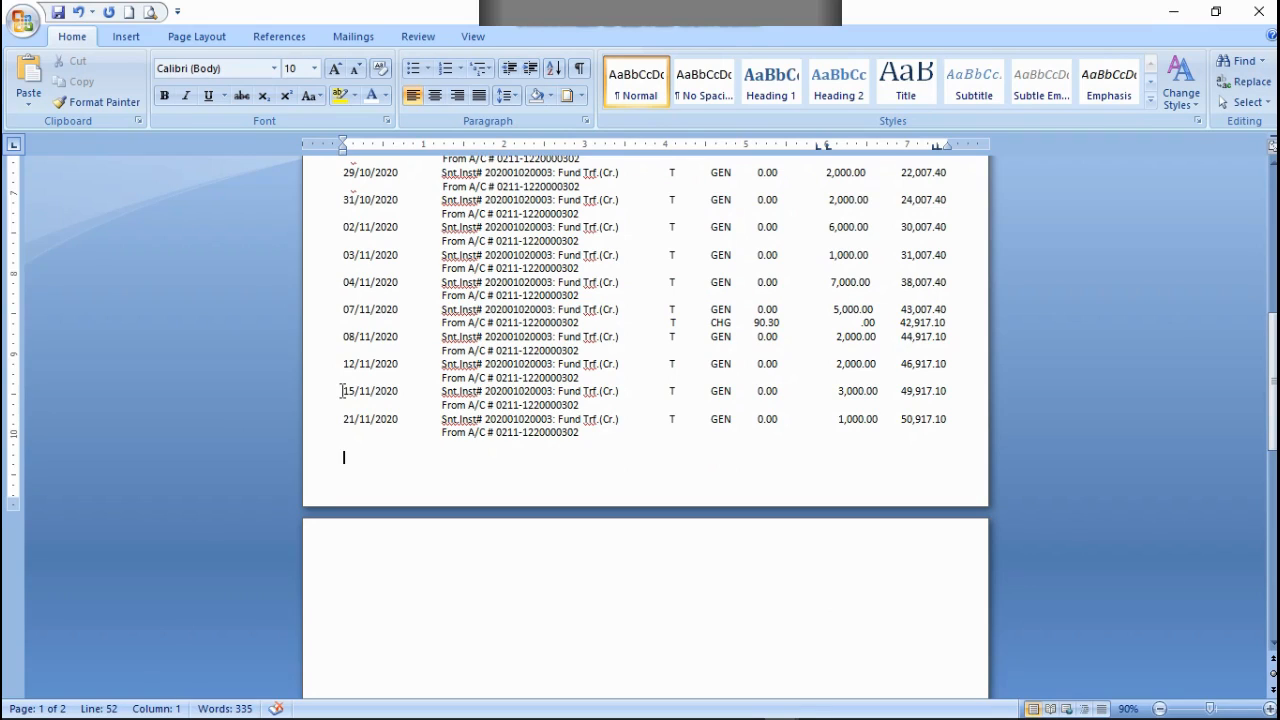
Step: Delete the 15/11/2020 and 21/11/2020 entries together with the empty lines below them at the end of the statement
{"action": "left_click_drag", "start_coordinate": [343, 391], "coordinate": [408, 463]}
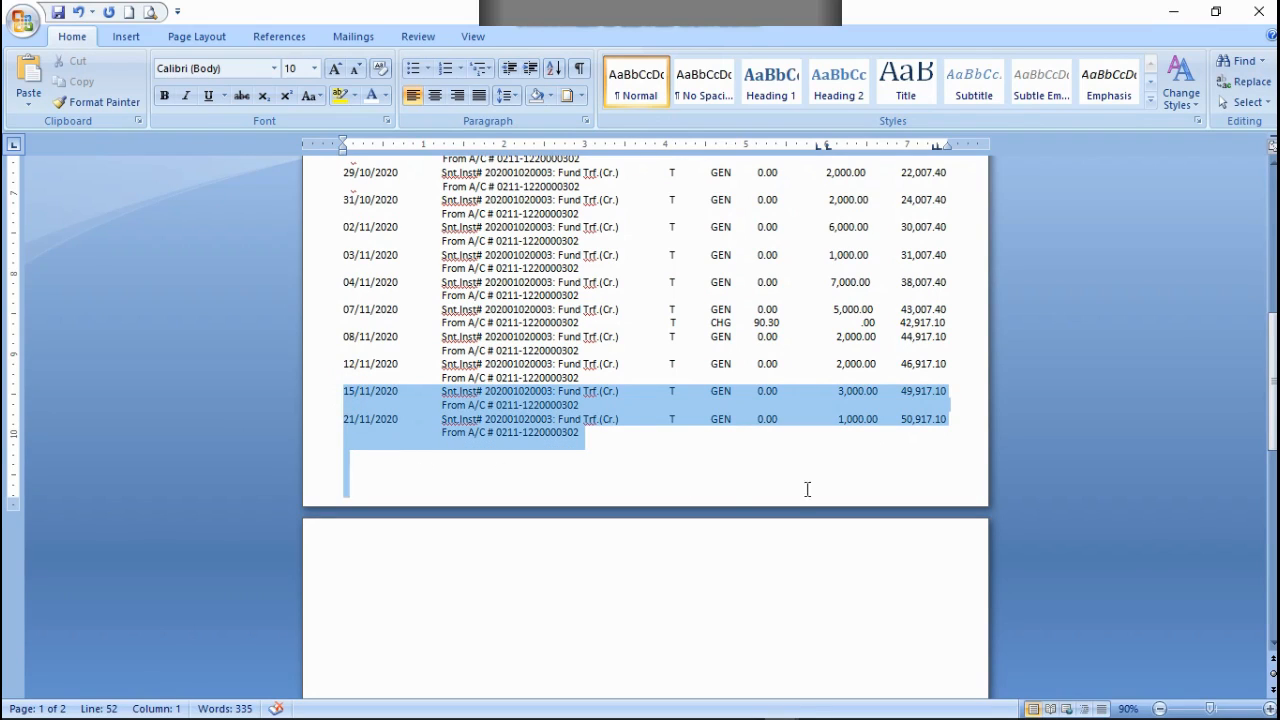
{"action": "left_click_drag", "start_coordinate": [978, 458], "coordinate": [977, 459]}
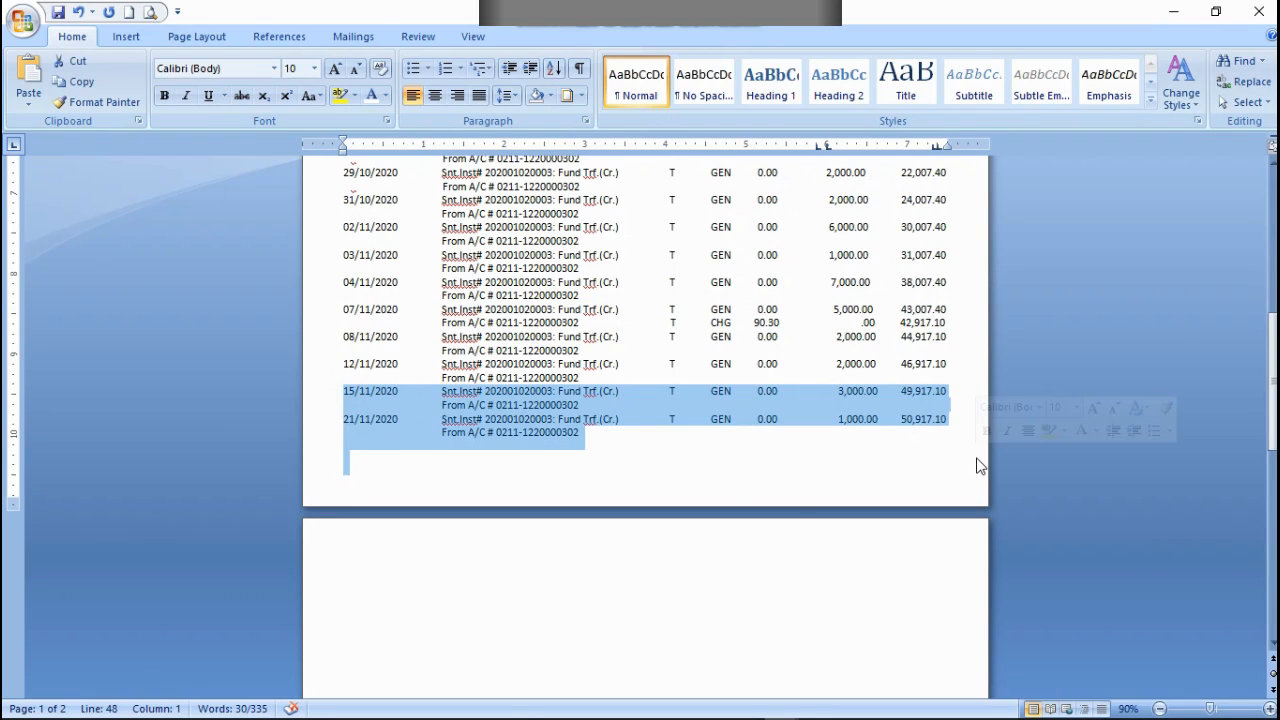
{"action": "key", "text": "Delete"}
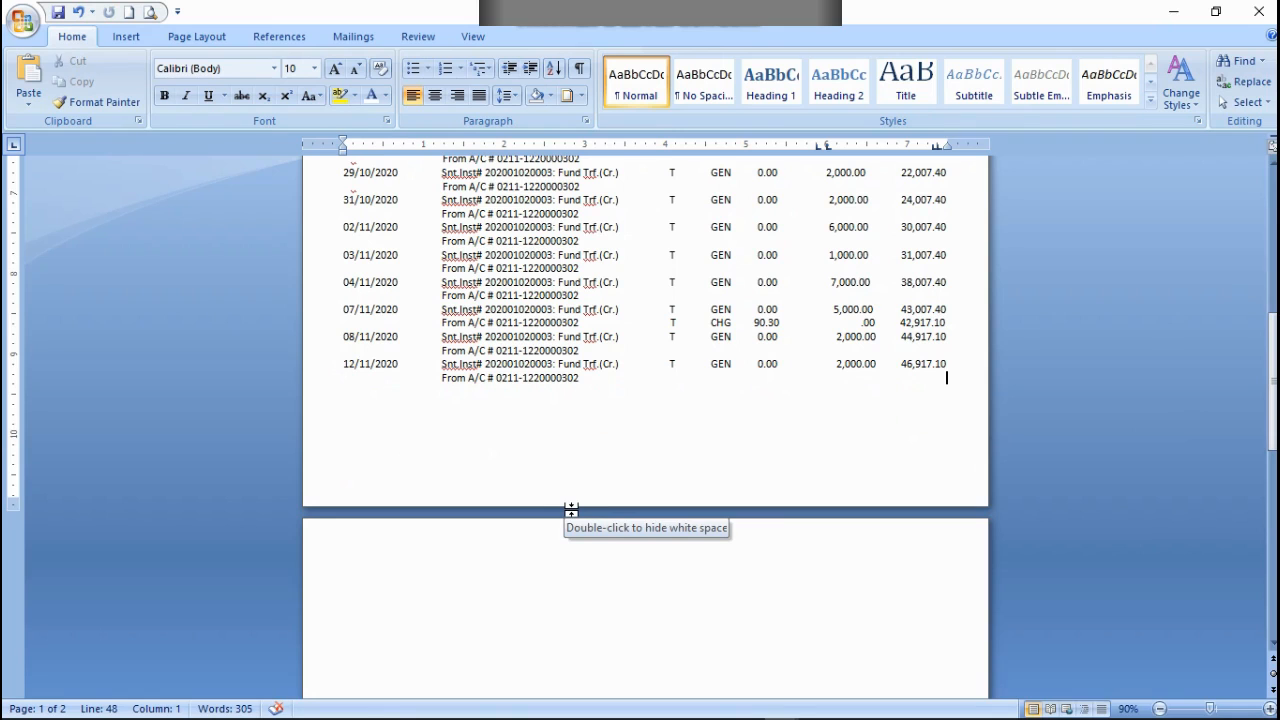
Step: Add a bottom border below the last transaction entry, dated 12/11/2020
{"action": "scroll", "coordinate": [571, 510], "scroll_direction": "up", "scroll_amount": 10}
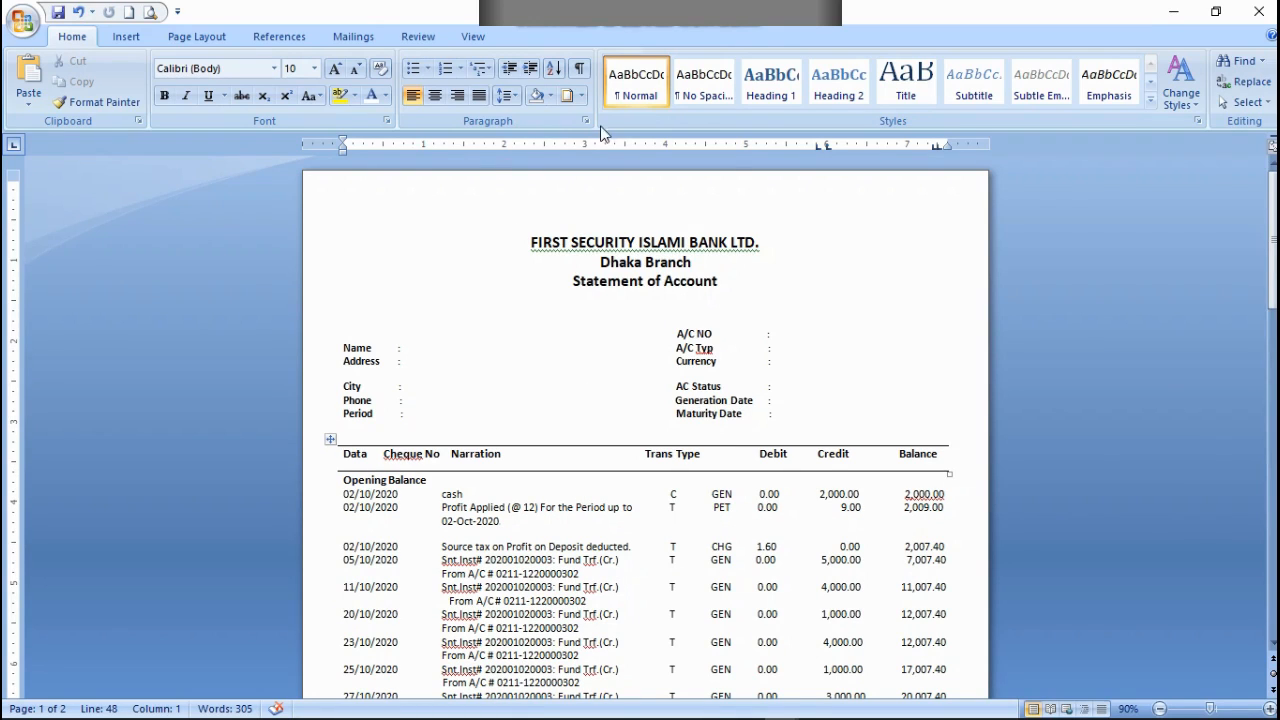
{"action": "left_click", "coordinate": [581, 96]}
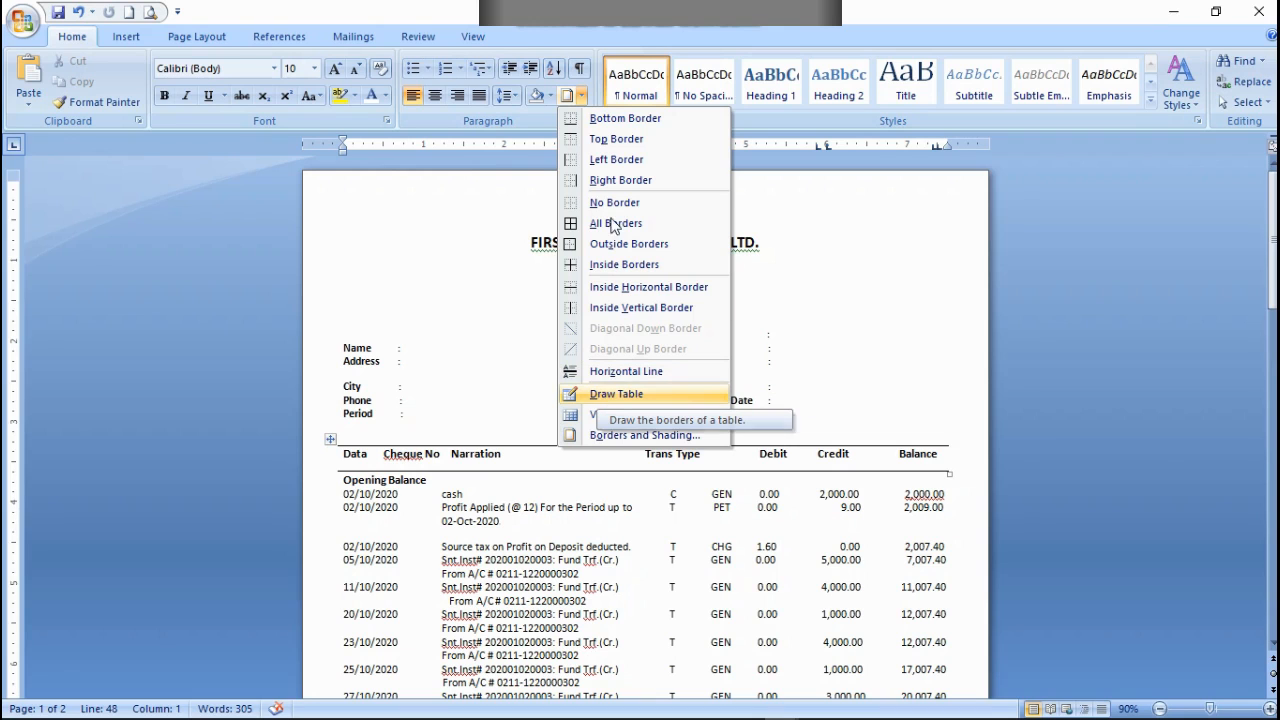
{"action": "left_click", "coordinate": [600, 118]}
{"action": "scroll", "coordinate": [628, 416], "scroll_direction": "down", "scroll_amount": 10}
{"action": "scroll", "coordinate": [628, 416], "scroll_direction": "up", "scroll_amount": 1}
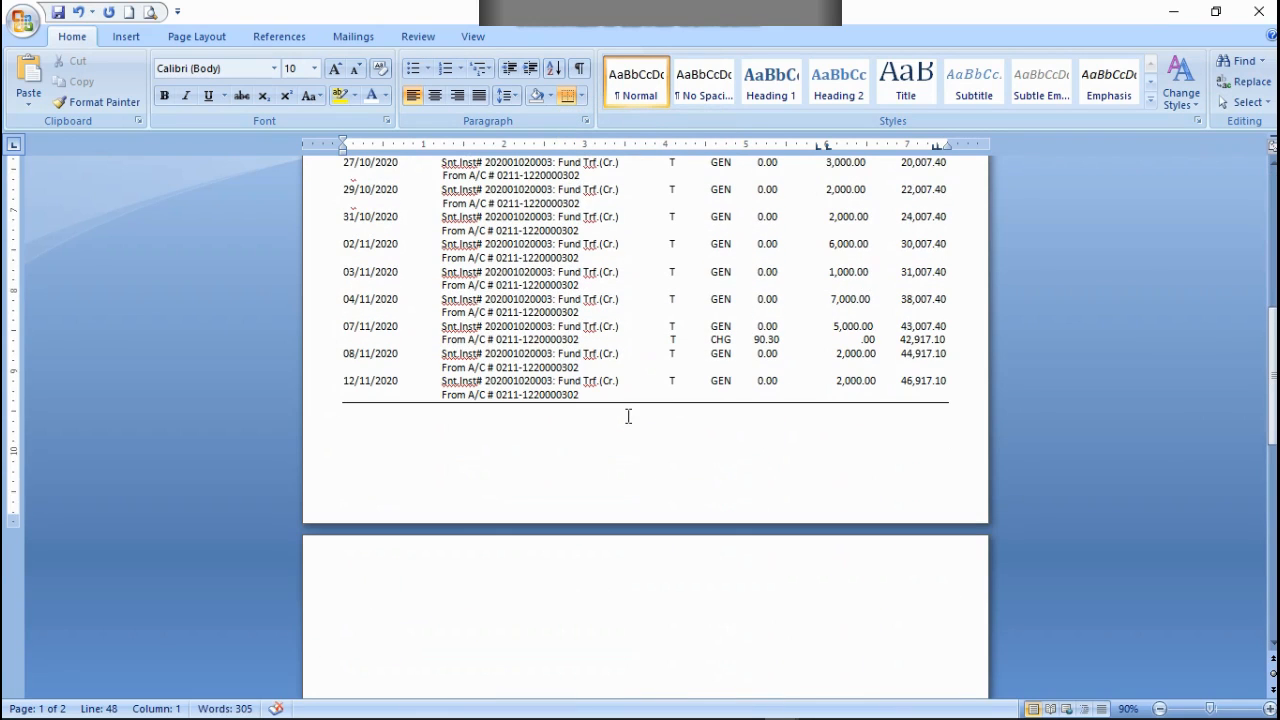
{"action": "key", "text": "Left"}
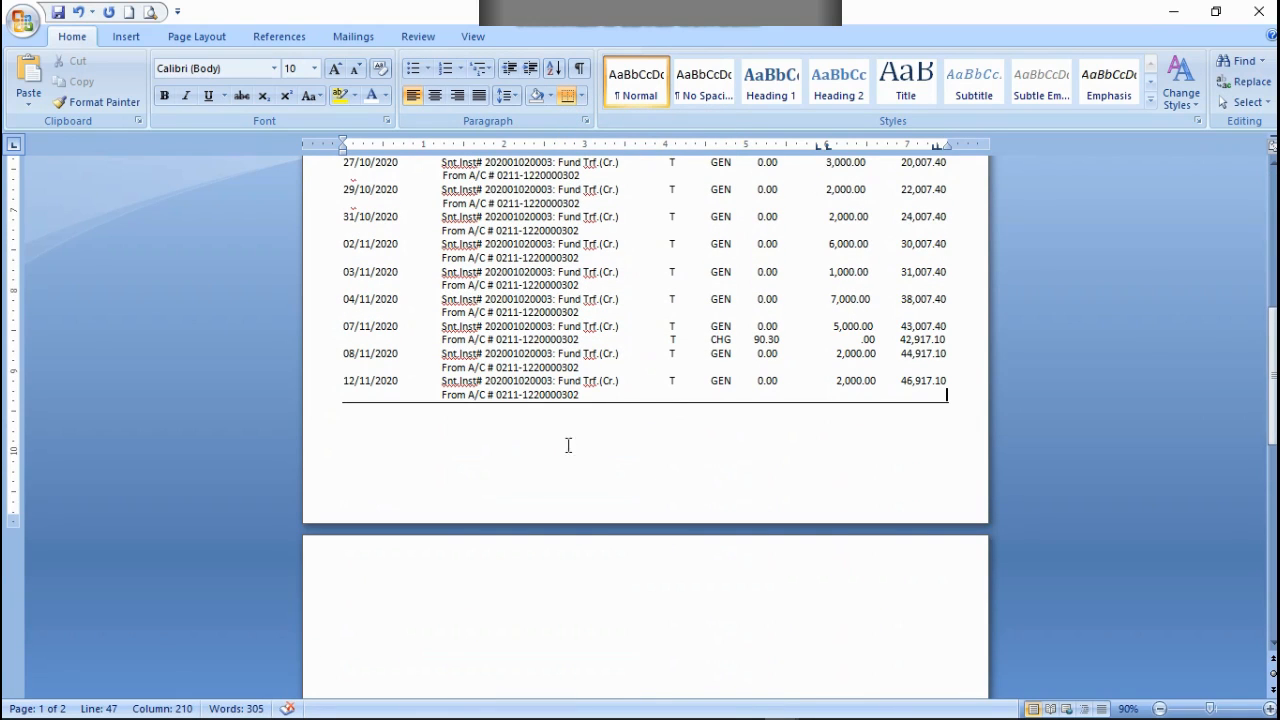
{"action": "scroll", "coordinate": [568, 445], "scroll_direction": "up", "scroll_amount": 10}
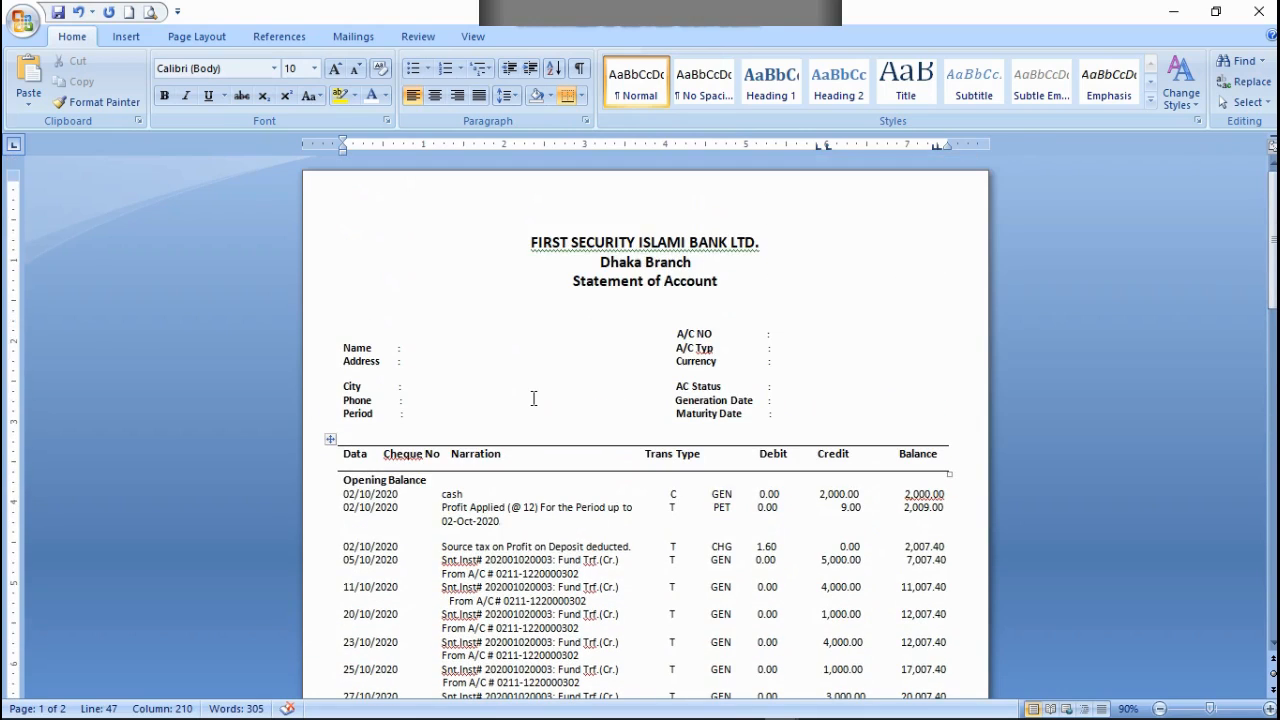
{"action": "scroll", "coordinate": [534, 398], "scroll_direction": "down", "scroll_amount": 10}
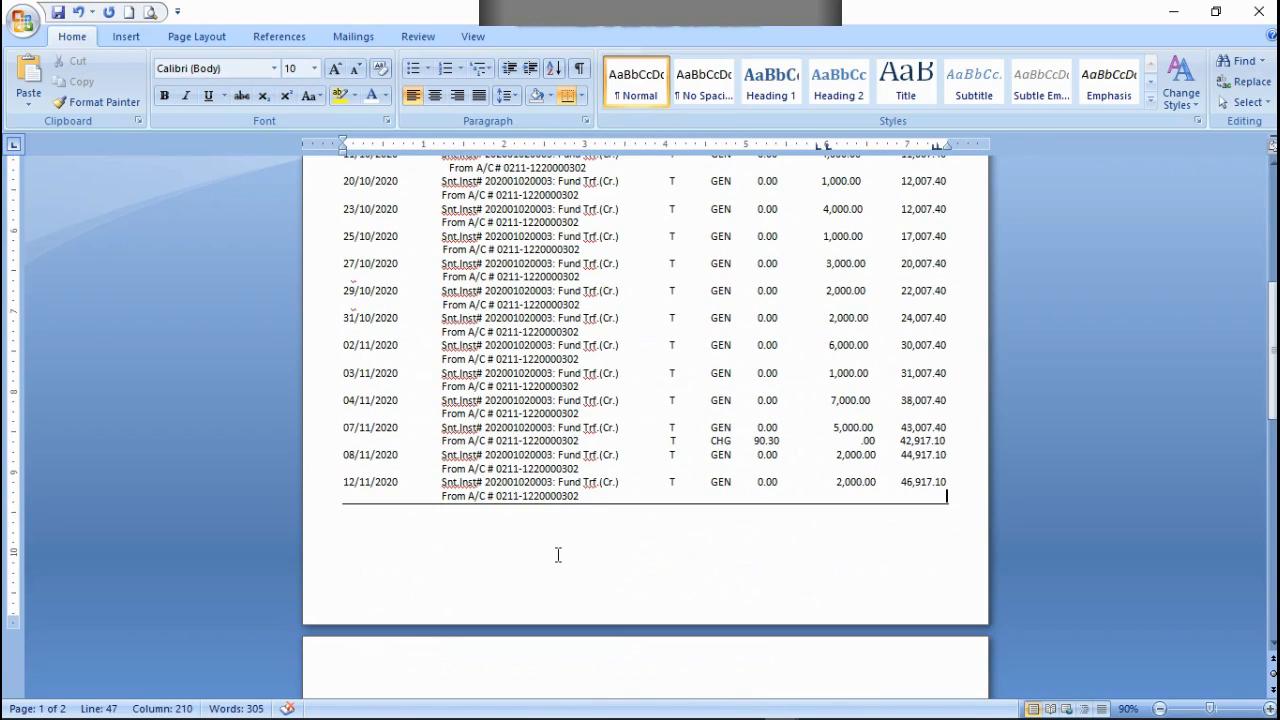
{"action": "left_click", "coordinate": [942, 507]}
{"action": "scroll", "coordinate": [666, 177], "scroll_direction": "up", "scroll_amount": 5}
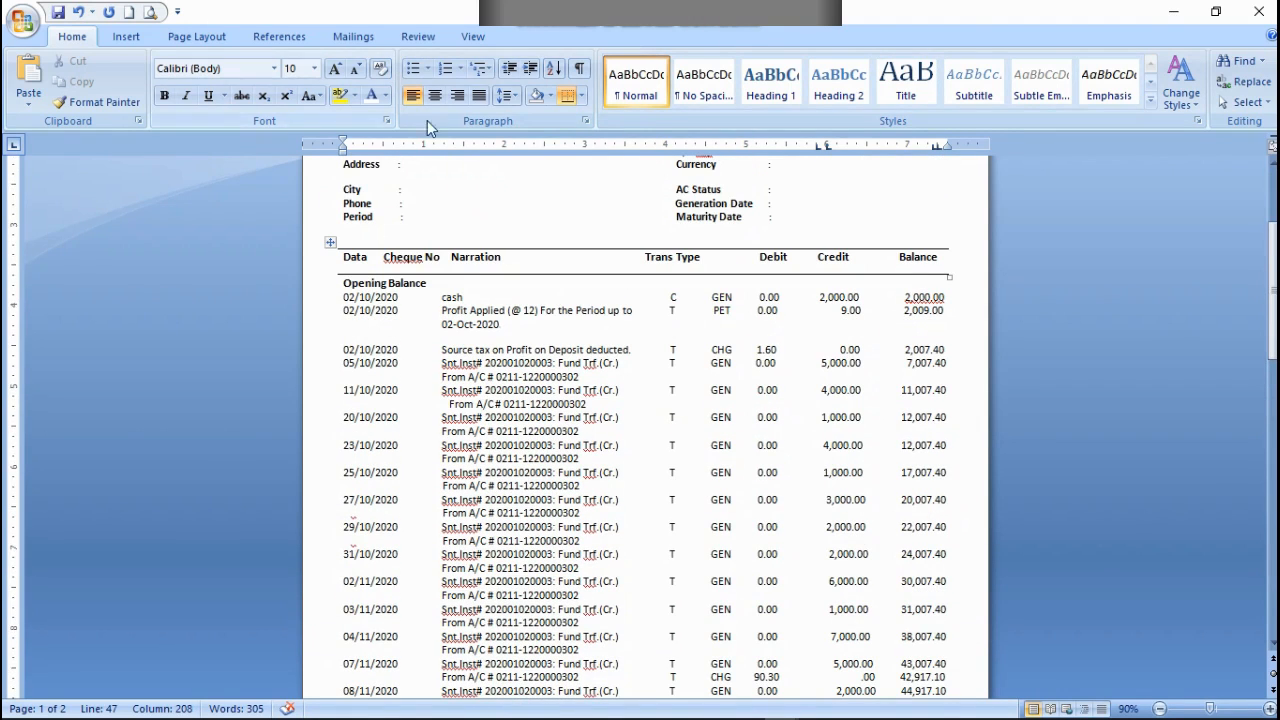
{"action": "left_click", "coordinate": [127, 36]}
{"action": "left_click", "coordinate": [203, 36]}
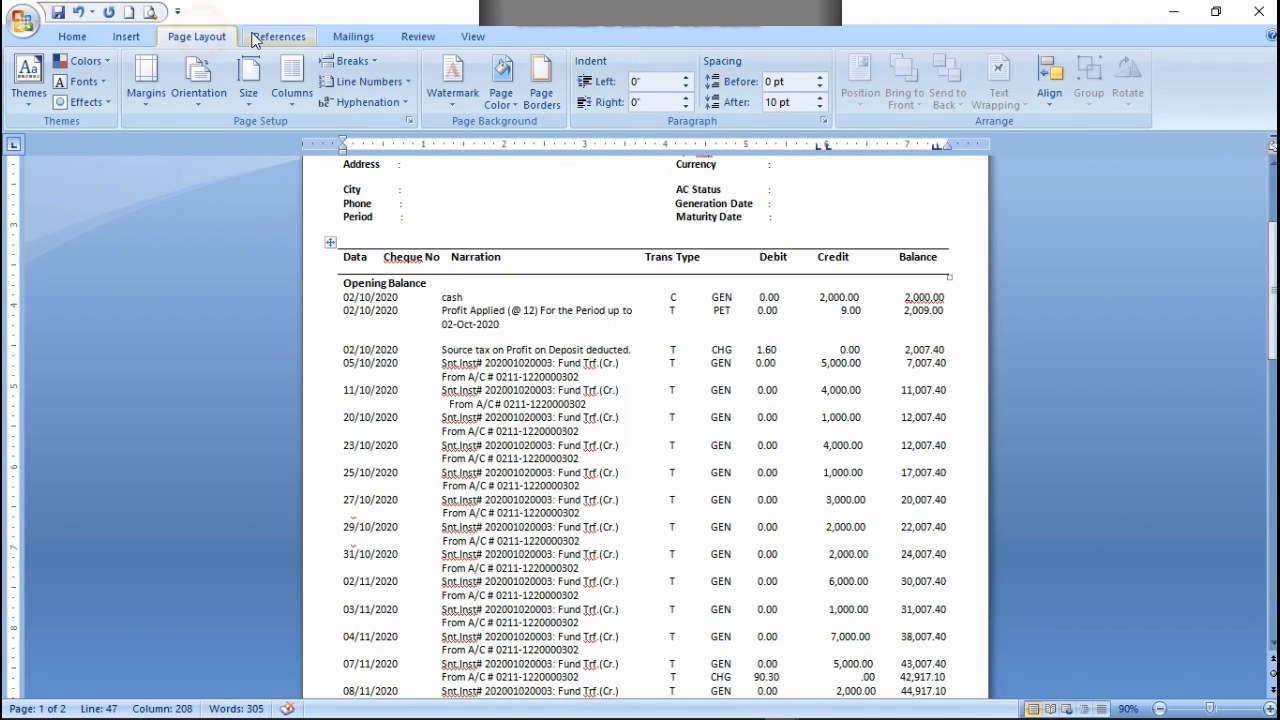
{"action": "left_click", "coordinate": [255, 36]}
{"action": "left_click", "coordinate": [353, 36]}
{"action": "left_click", "coordinate": [418, 36]}
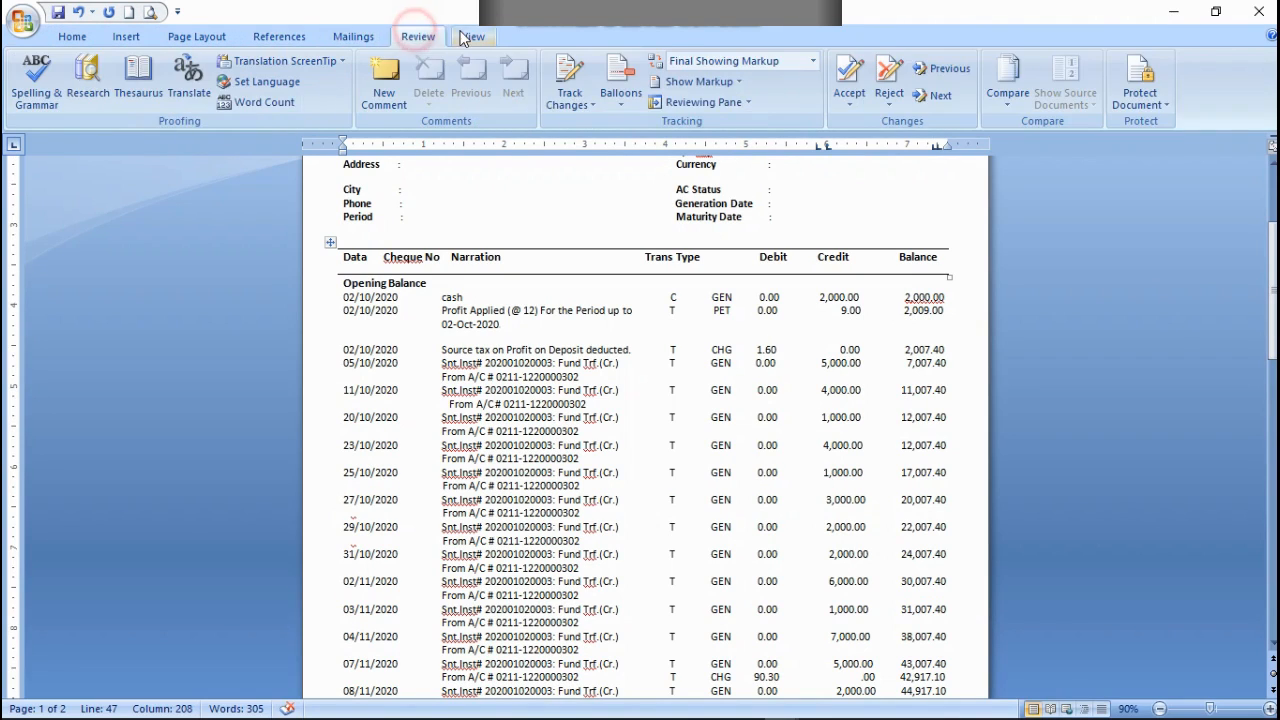
{"action": "left_click", "coordinate": [469, 36]}
{"action": "left_click", "coordinate": [72, 36]}
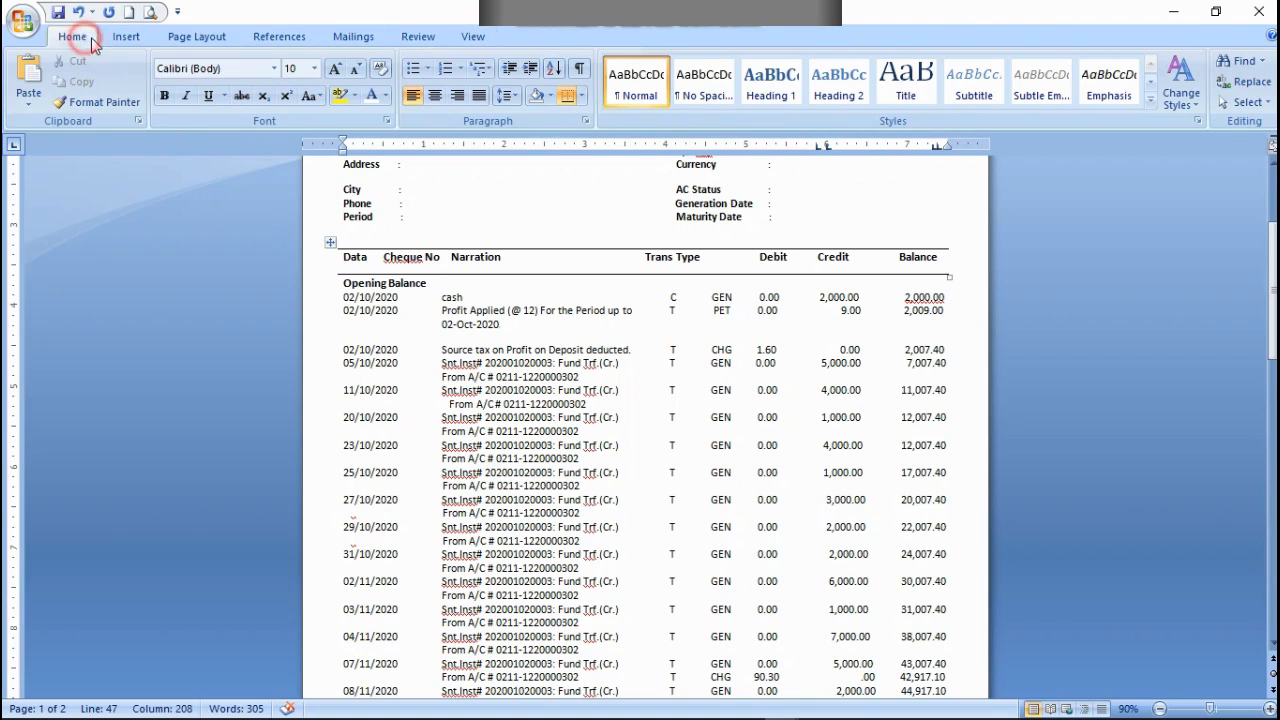
{"action": "left_click", "coordinate": [580, 98]}
{"action": "left_click", "coordinate": [567, 96]}
Step: Add a bottom border and a top border to the column heading line that ends with Balance
{"action": "scroll", "coordinate": [1022, 420], "scroll_direction": "up", "scroll_amount": 4}
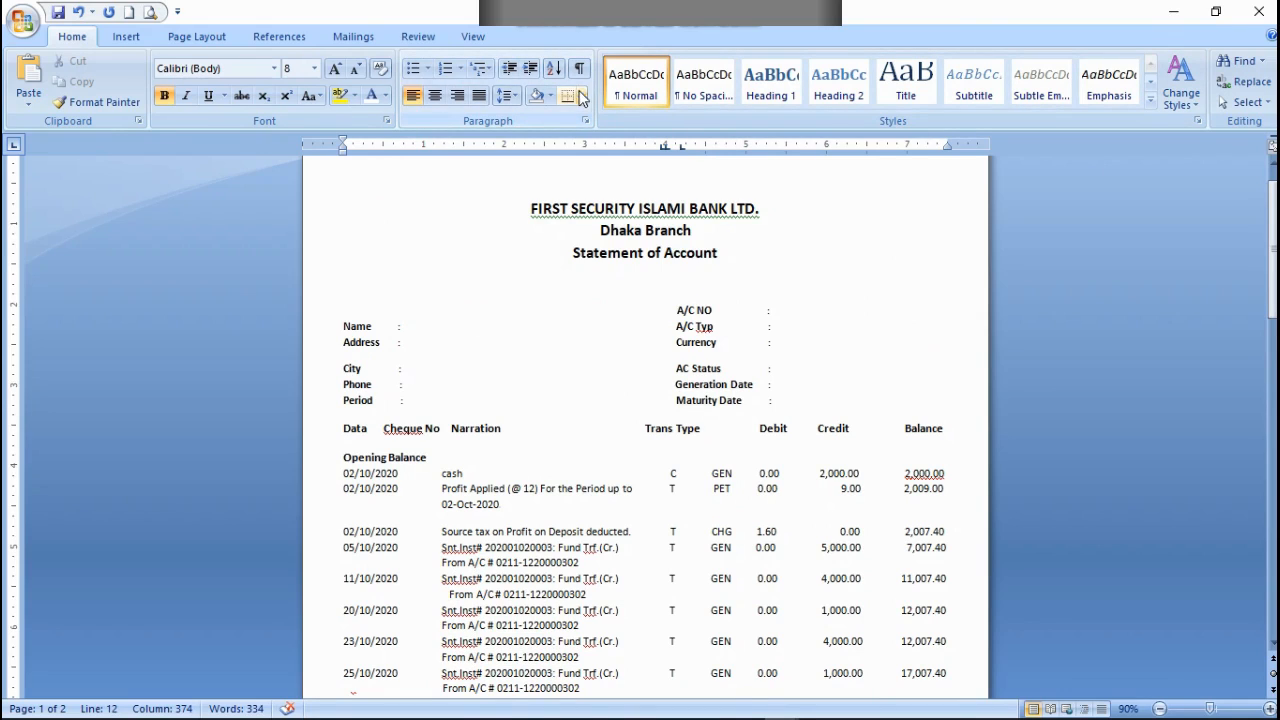
{"action": "left_click", "coordinate": [945, 428]}
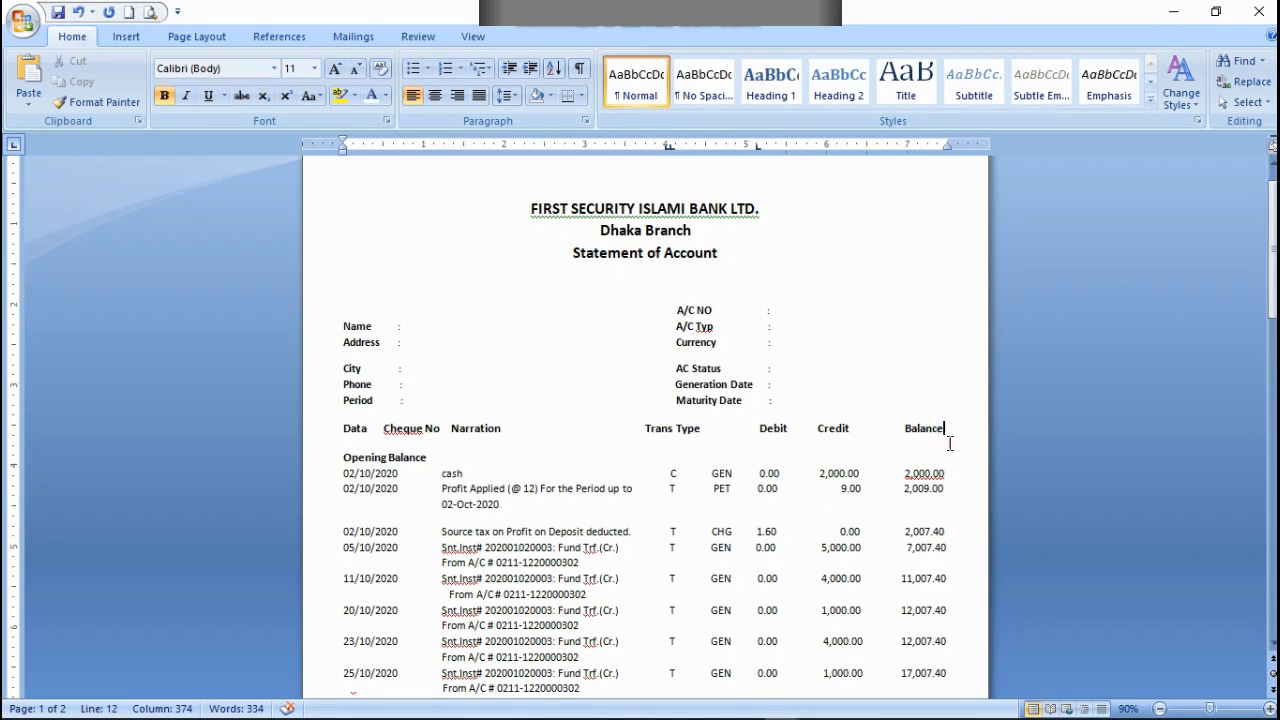
{"action": "left_click", "coordinate": [568, 96]}
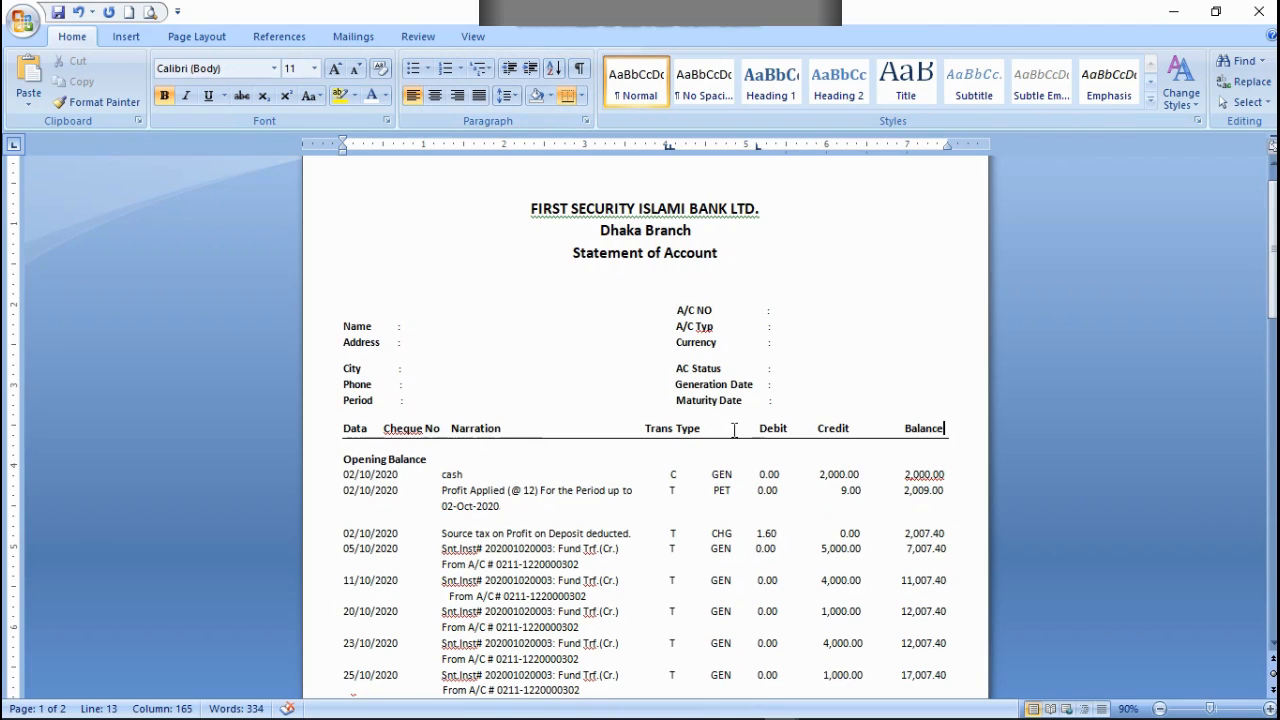
{"action": "left_click", "coordinate": [581, 96]}
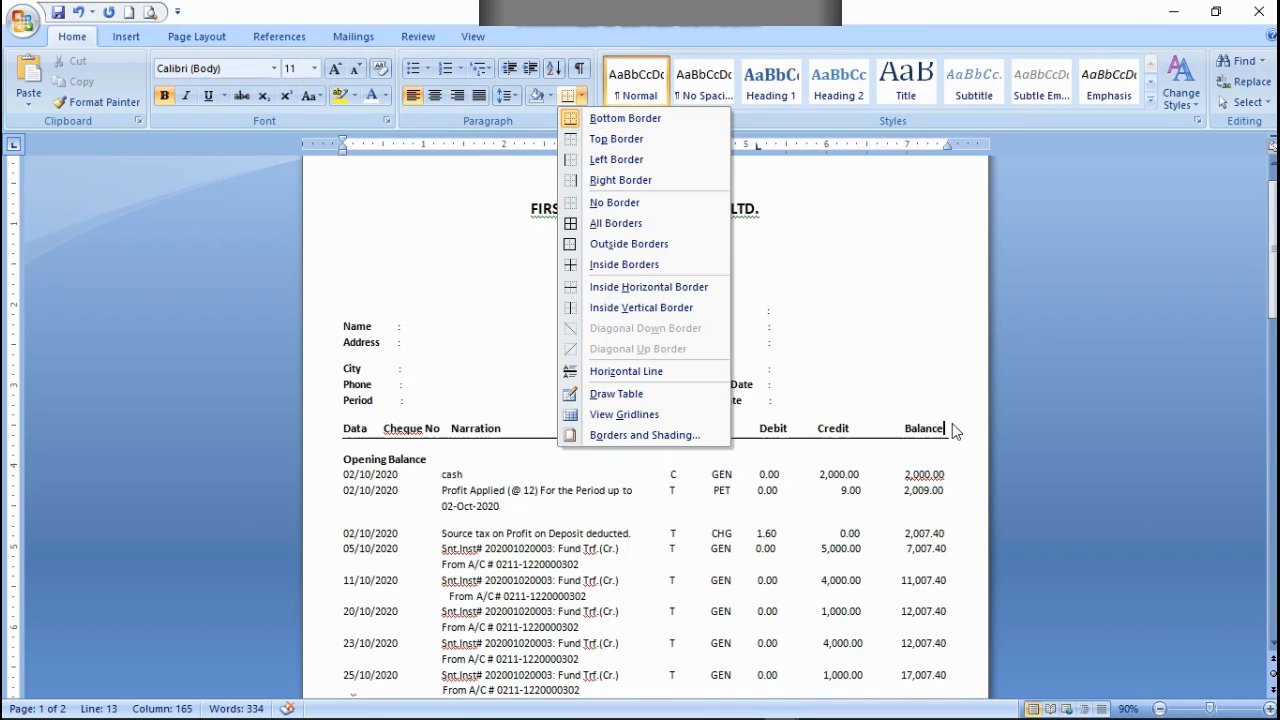
{"action": "left_click", "coordinate": [628, 139]}
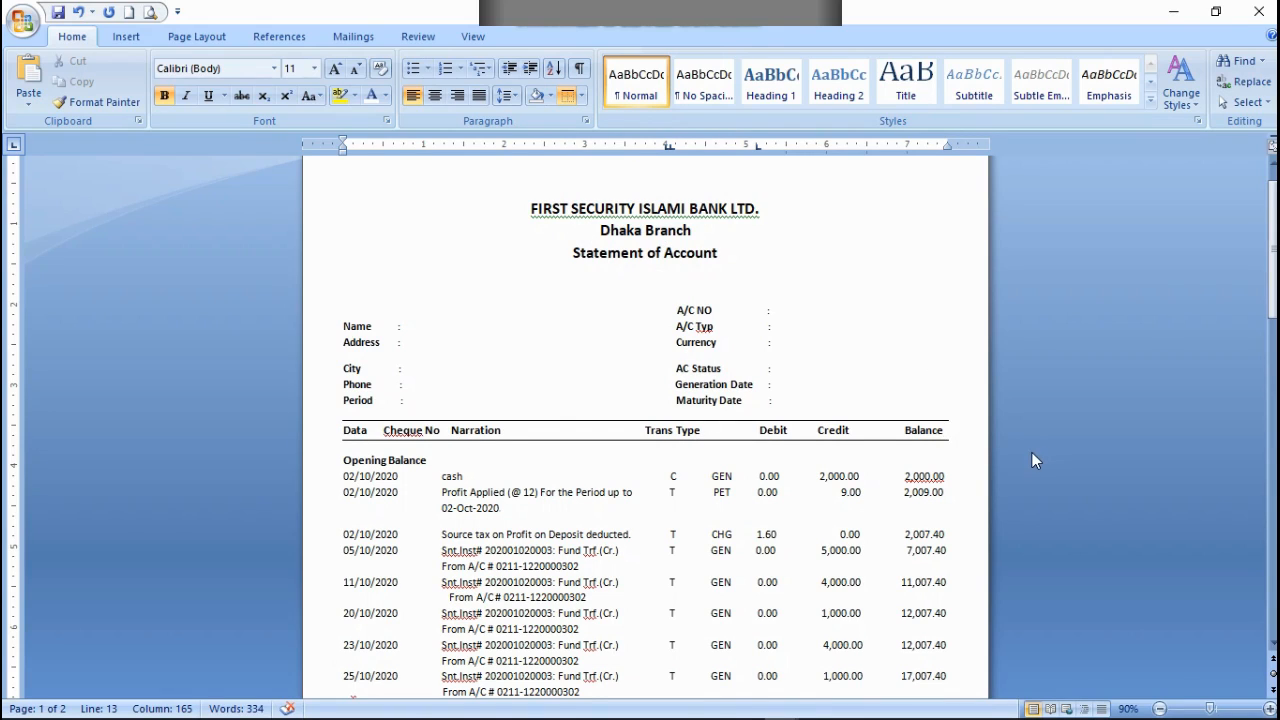
Step: Remove the bottom and top borders from the column heading line
{"action": "left_click", "coordinate": [581, 95]}
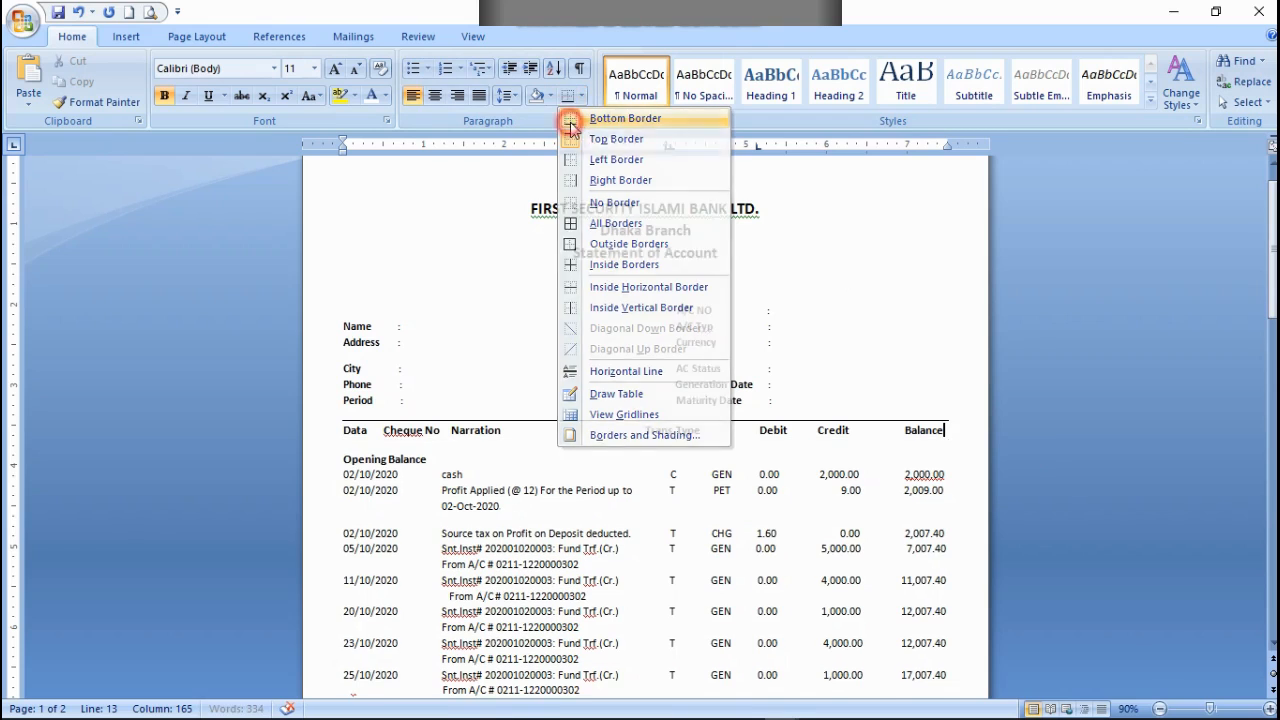
{"action": "left_click", "coordinate": [585, 121]}
{"action": "left_click", "coordinate": [581, 95]}
{"action": "left_click", "coordinate": [578, 141]}
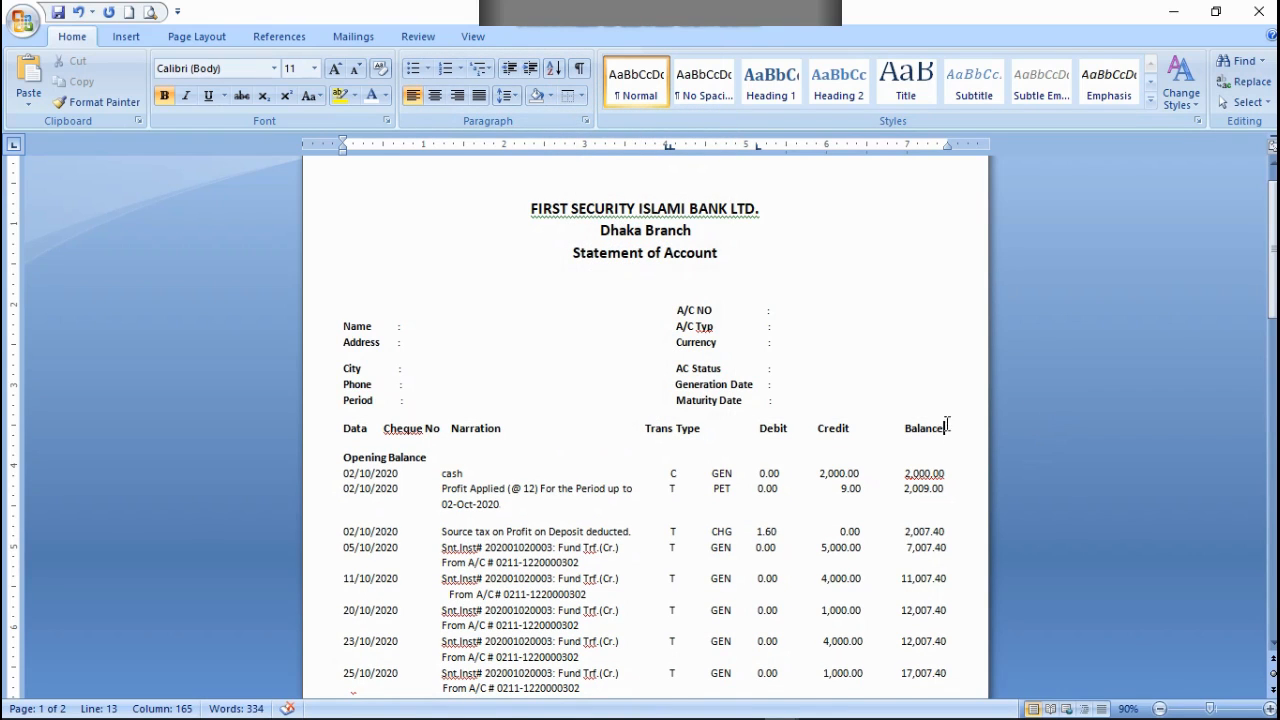
Step: Reapply a top border and a bottom border to the column heading line above Opening Balance
{"action": "left_click", "coordinate": [581, 95]}
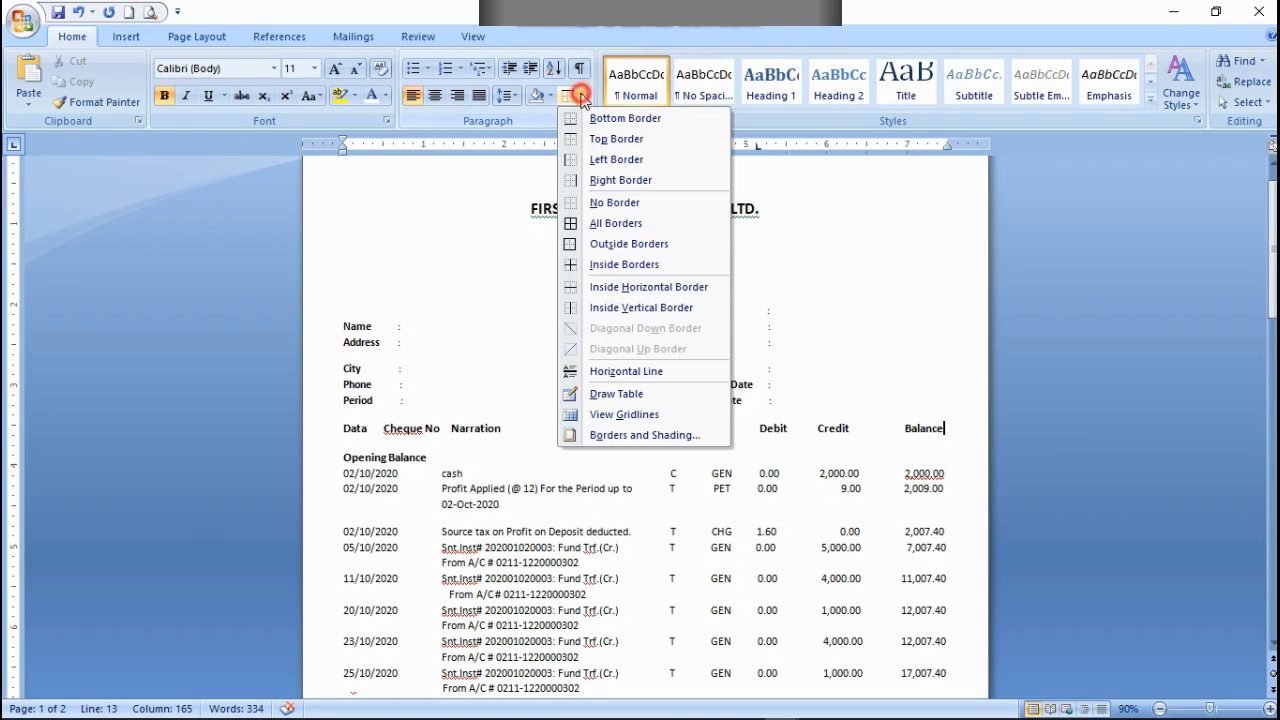
{"action": "left_click", "coordinate": [601, 146]}
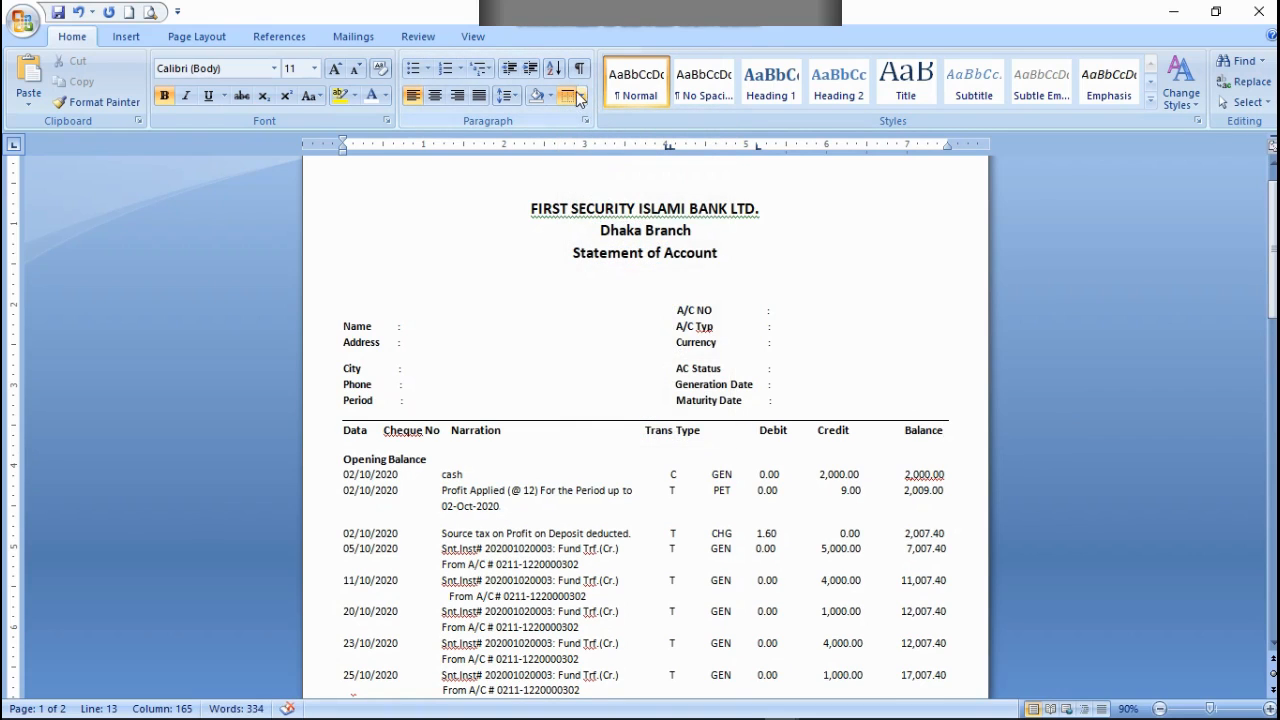
{"action": "left_click", "coordinate": [584, 97]}
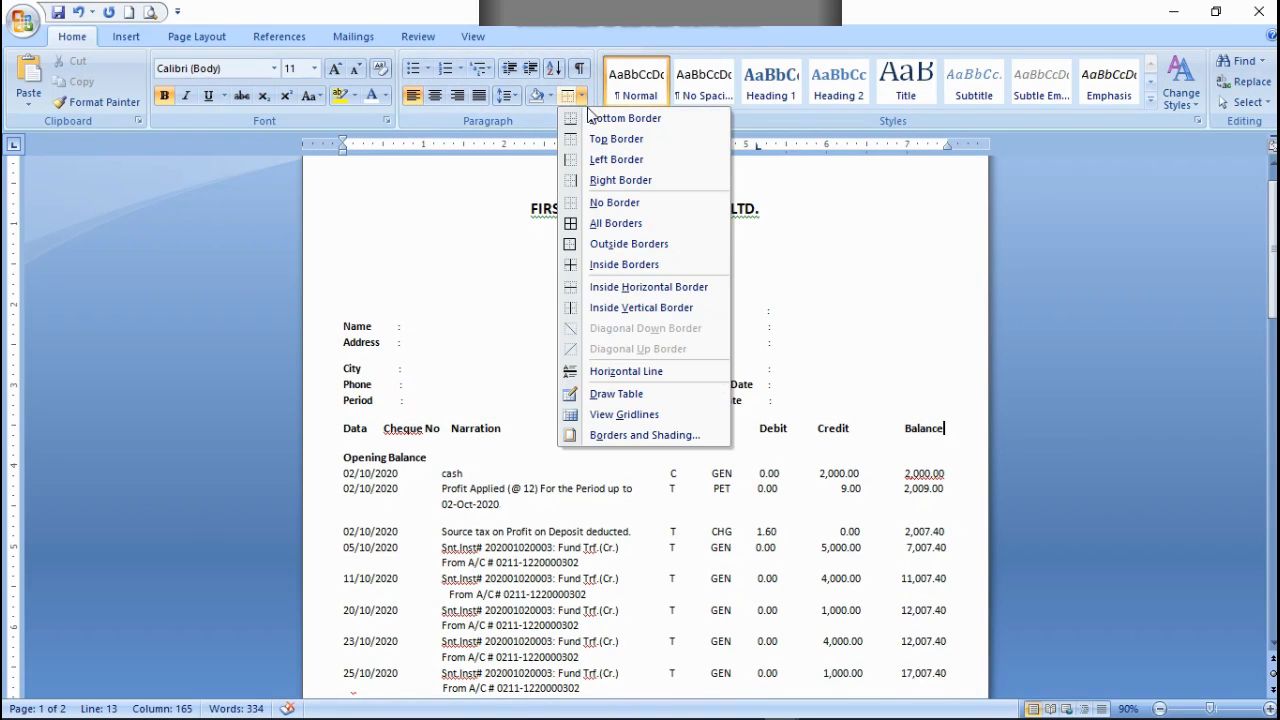
{"action": "left_click", "coordinate": [599, 141]}
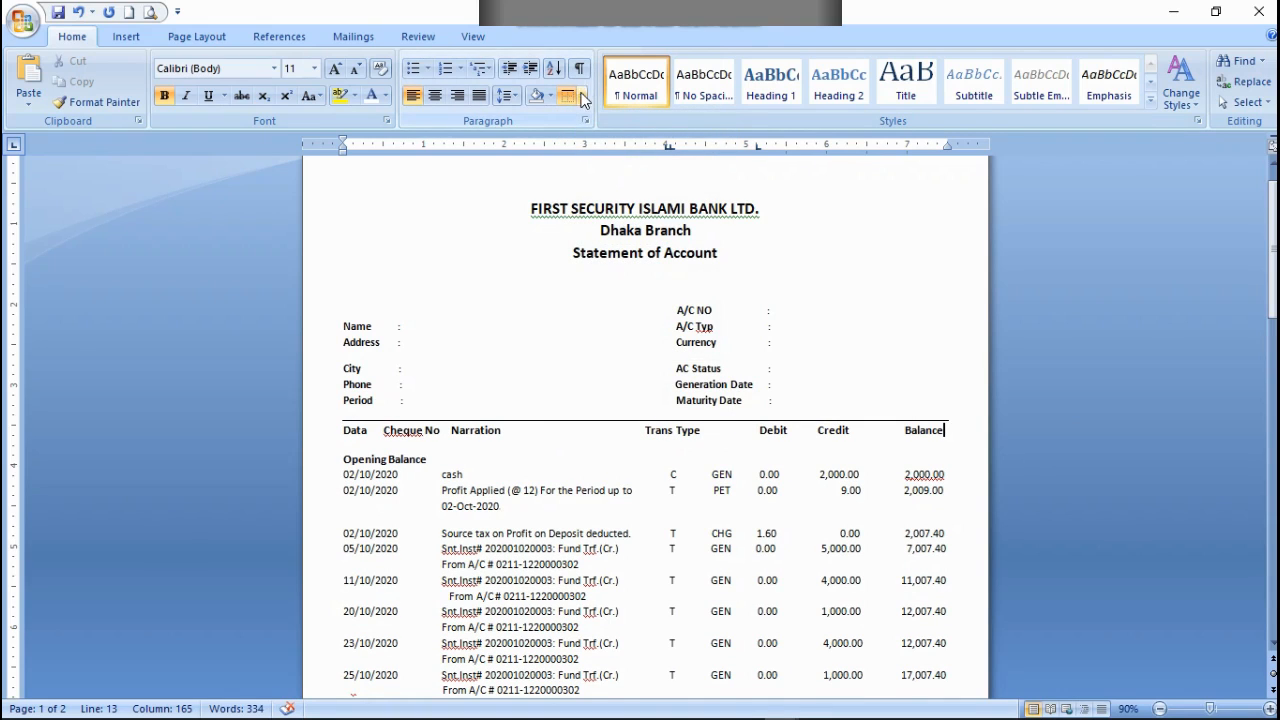
{"action": "left_click", "coordinate": [584, 95]}
{"action": "left_click", "coordinate": [584, 120]}
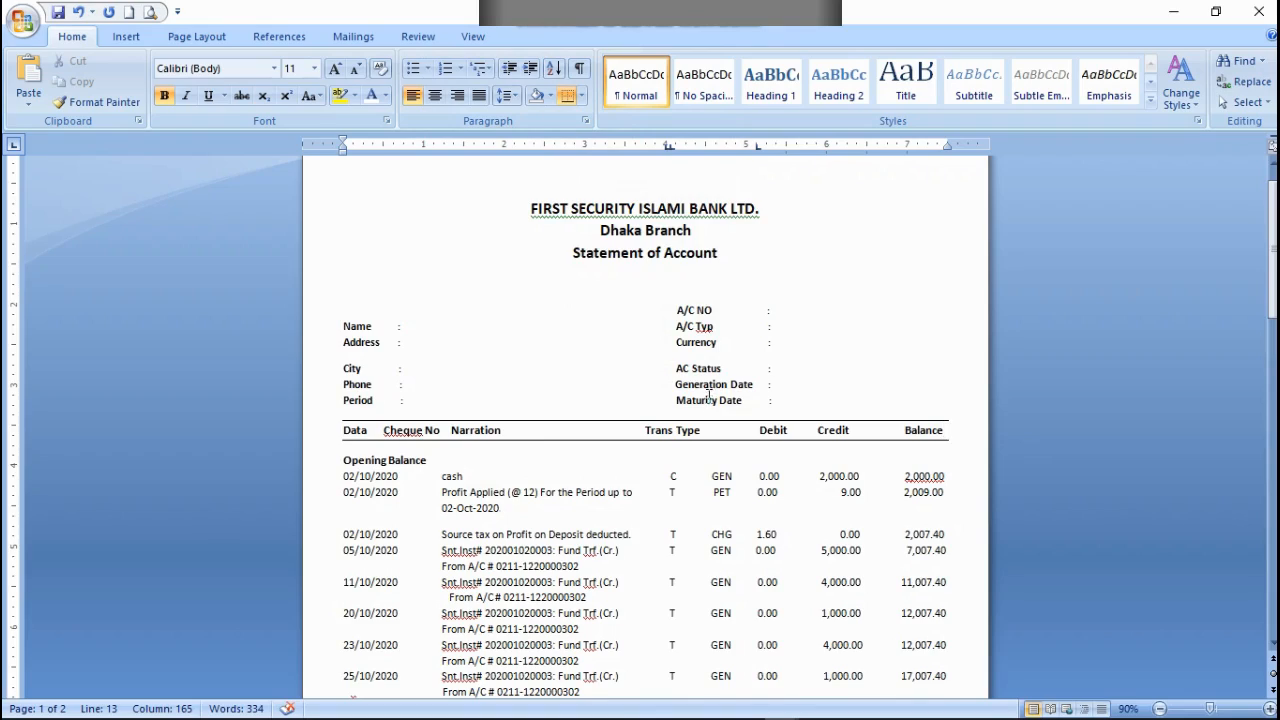
{"action": "scroll", "coordinate": [740, 450], "scroll_direction": "down", "scroll_amount": 7}
{"action": "scroll", "coordinate": [732, 477], "scroll_direction": "down", "scroll_amount": 4}
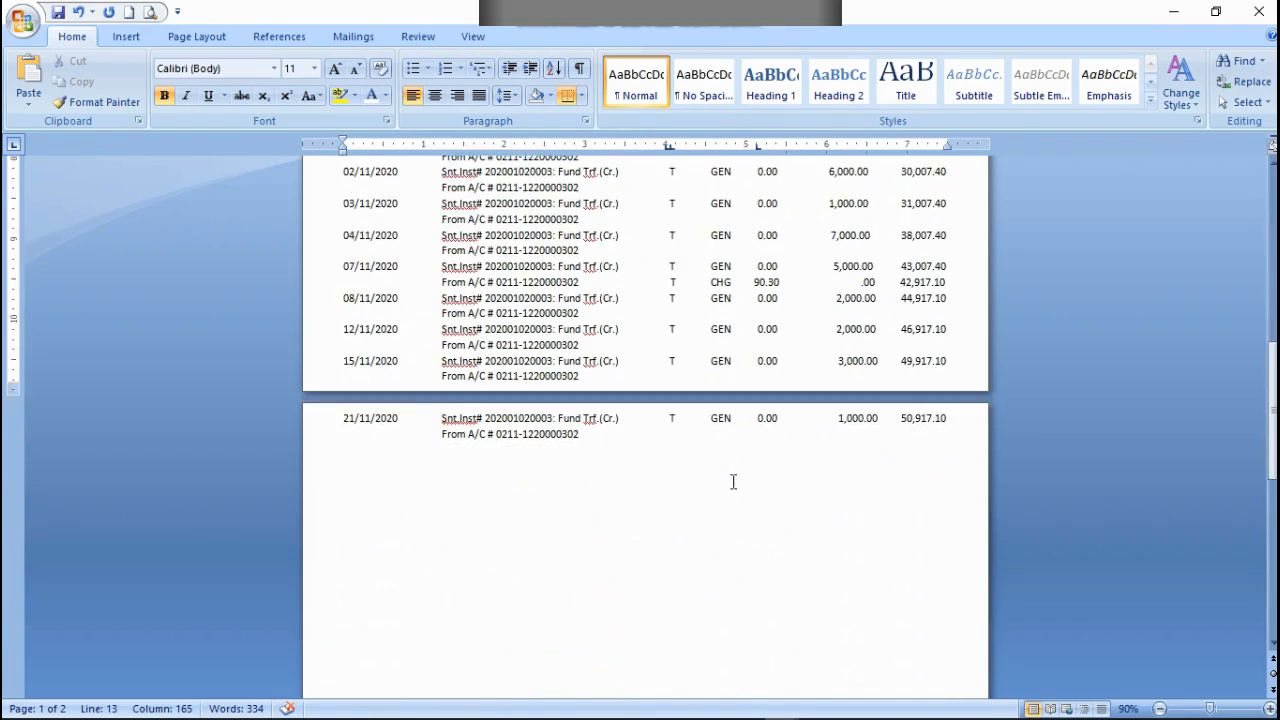
{"action": "scroll", "coordinate": [732, 477], "scroll_direction": "up", "scroll_amount": 10}
{"action": "scroll", "coordinate": [726, 478], "scroll_direction": "down", "scroll_amount": 3}
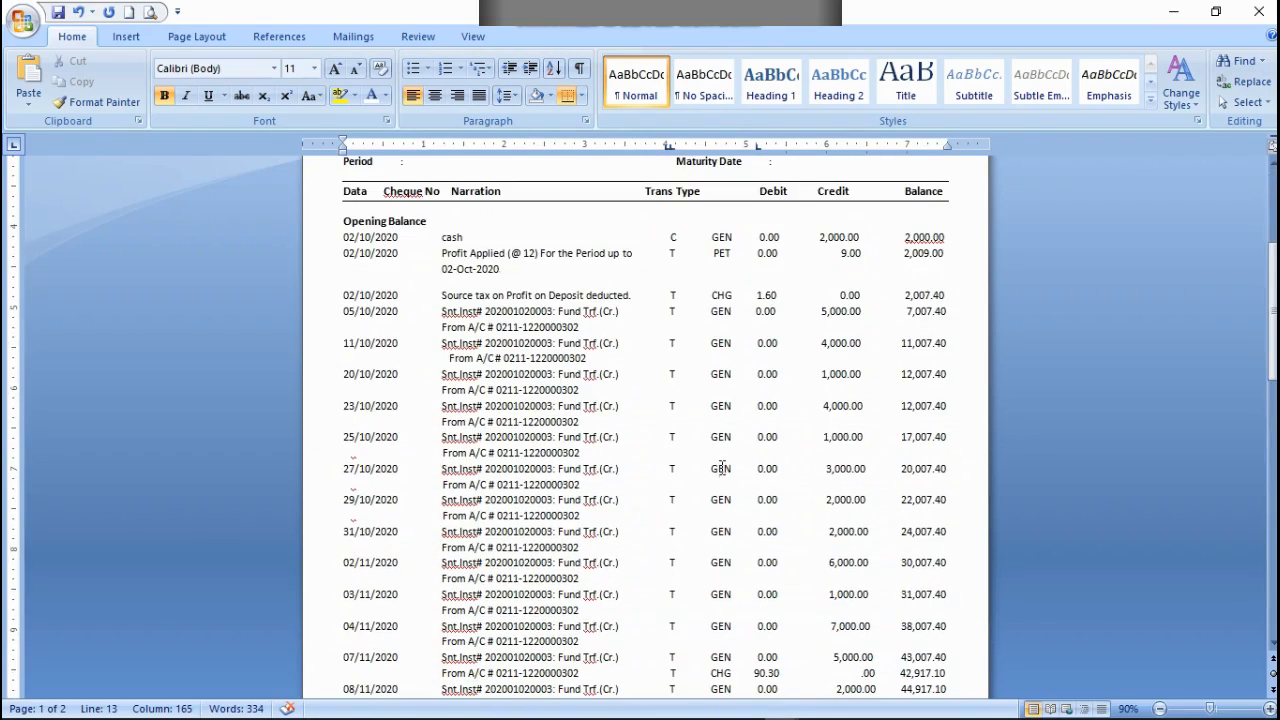
{"action": "scroll", "coordinate": [720, 466], "scroll_direction": "up", "scroll_amount": 5}
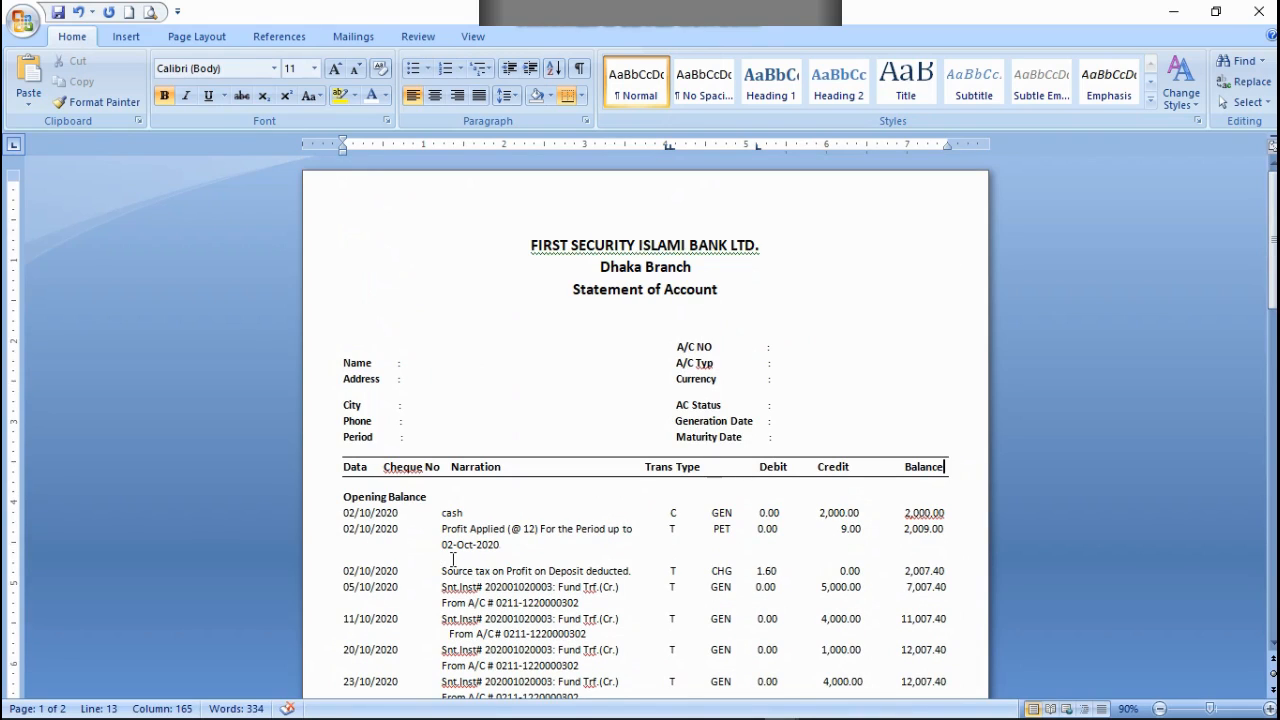
Step: Cut all transaction entries that follow the 02-Oct-2020 profit entry, through the 21/11/2020 entry at the end
{"action": "scroll", "coordinate": [396, 568], "scroll_direction": "down", "scroll_amount": 3}
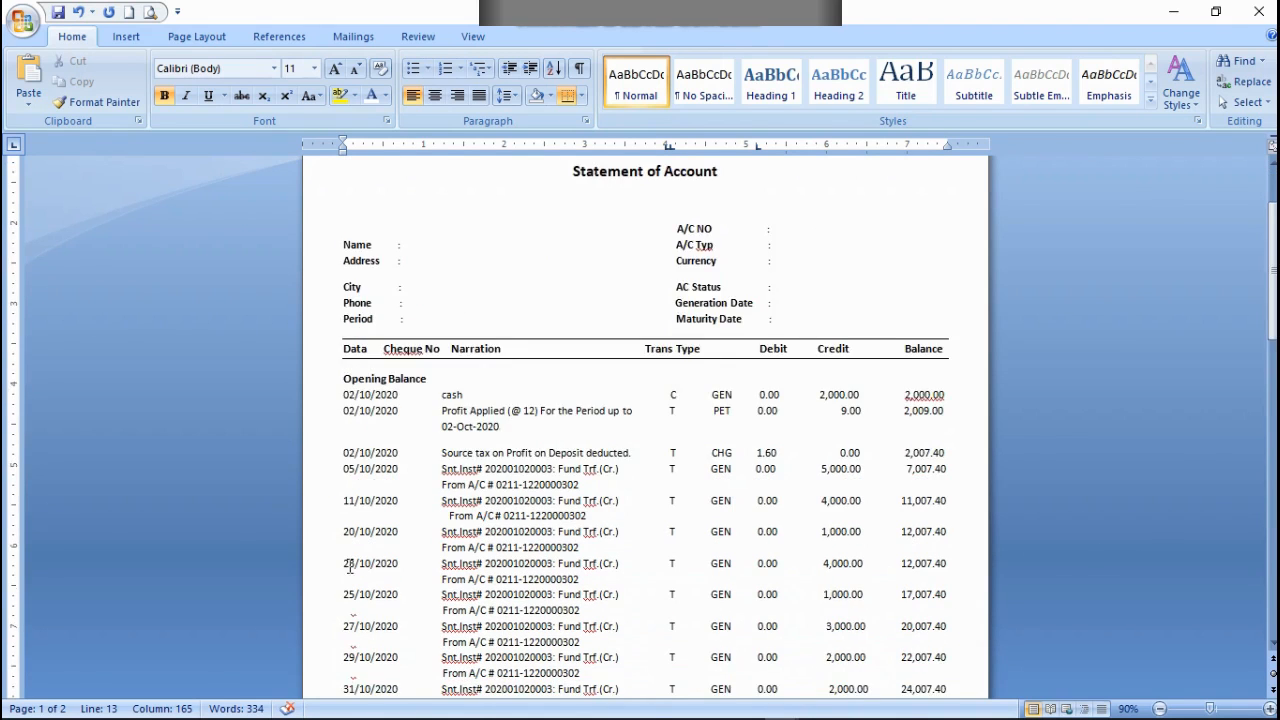
{"action": "scroll", "coordinate": [349, 567], "scroll_direction": "down", "scroll_amount": 2}
{"action": "left_click_drag", "start_coordinate": [339, 365], "coordinate": [470, 598]}
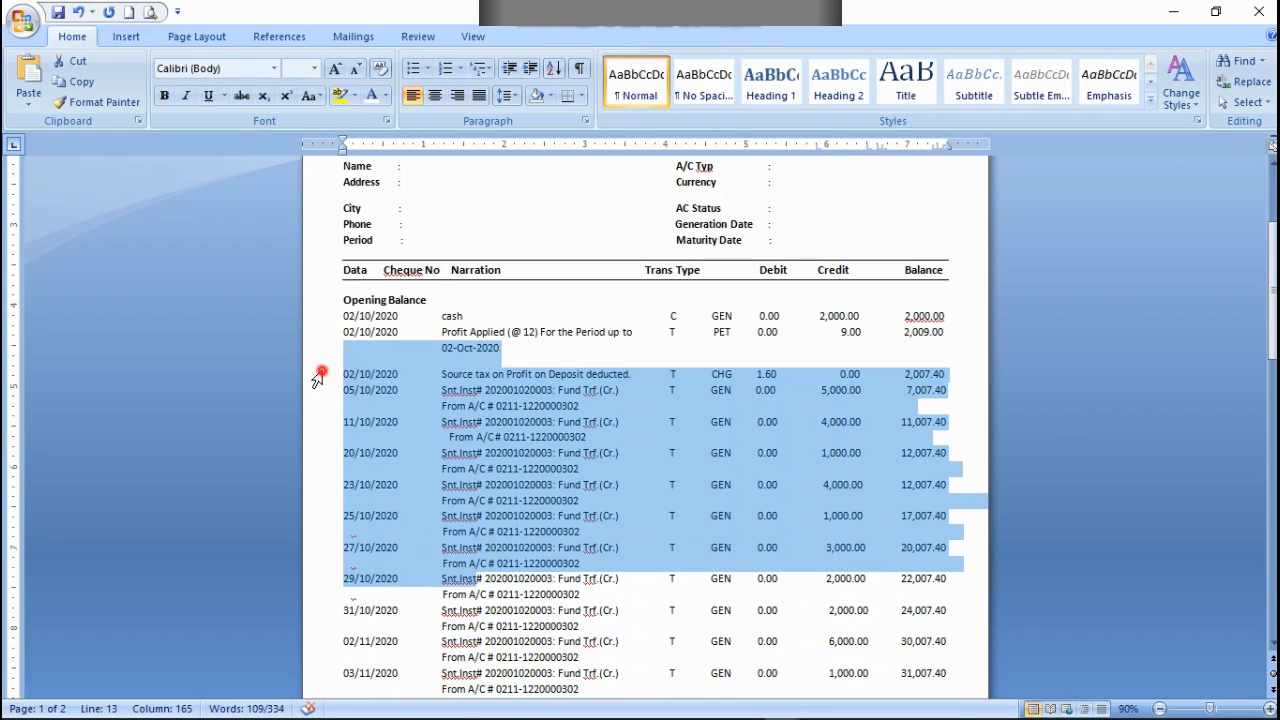
{"action": "left_click", "coordinate": [322, 372]}
{"action": "left_click_drag", "start_coordinate": [345, 375], "coordinate": [376, 426]}
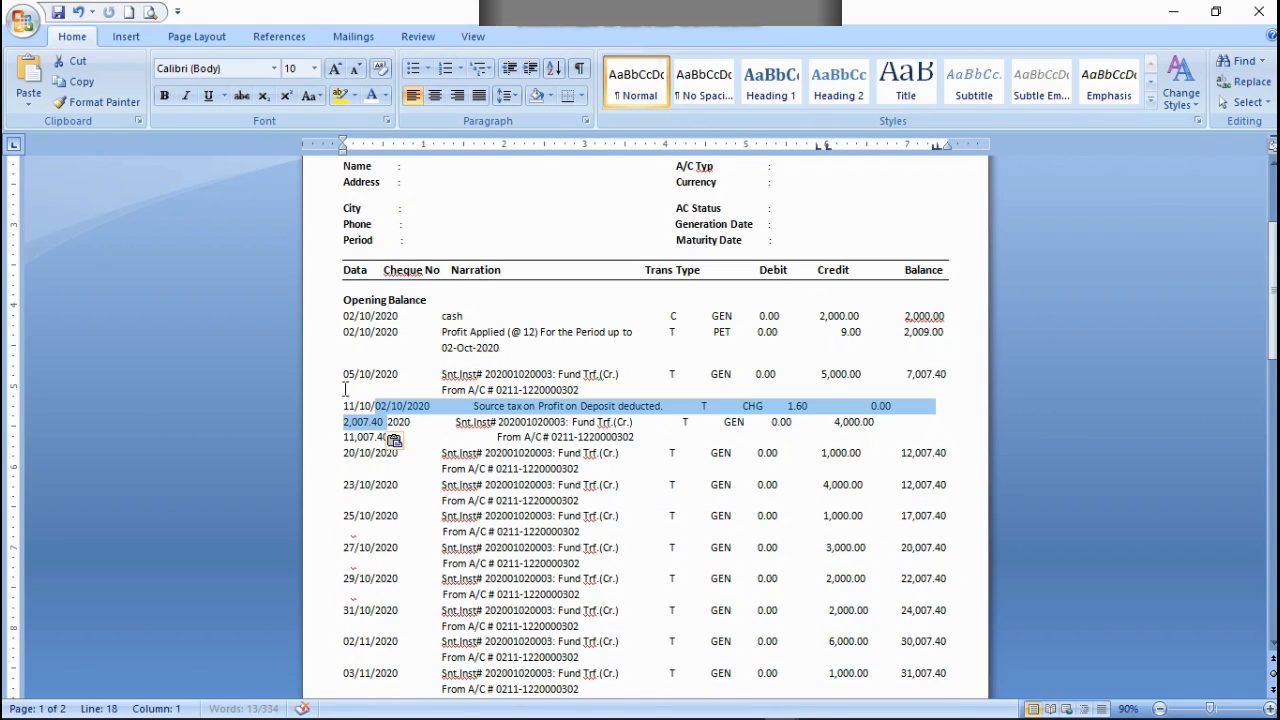
{"action": "left_click_drag", "start_coordinate": [336, 374], "coordinate": [611, 469]}
{"action": "right_click", "coordinate": [541, 443]}
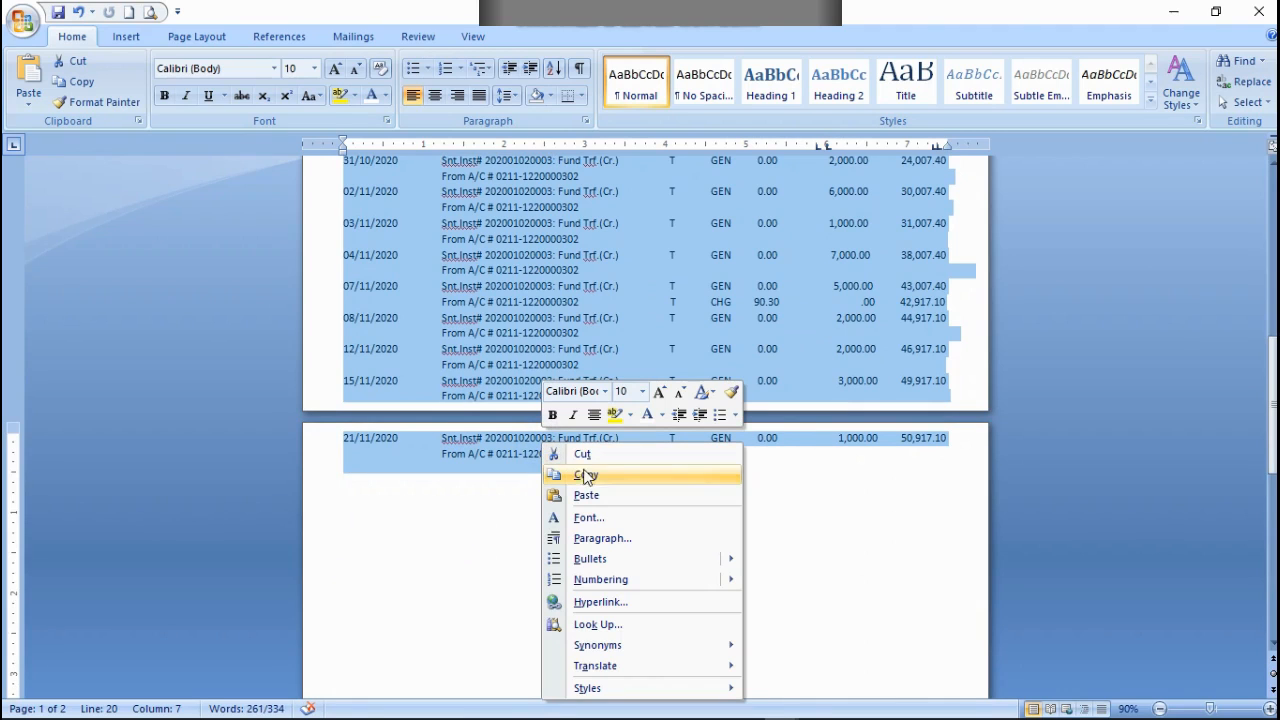
{"action": "left_click", "coordinate": [581, 456]}
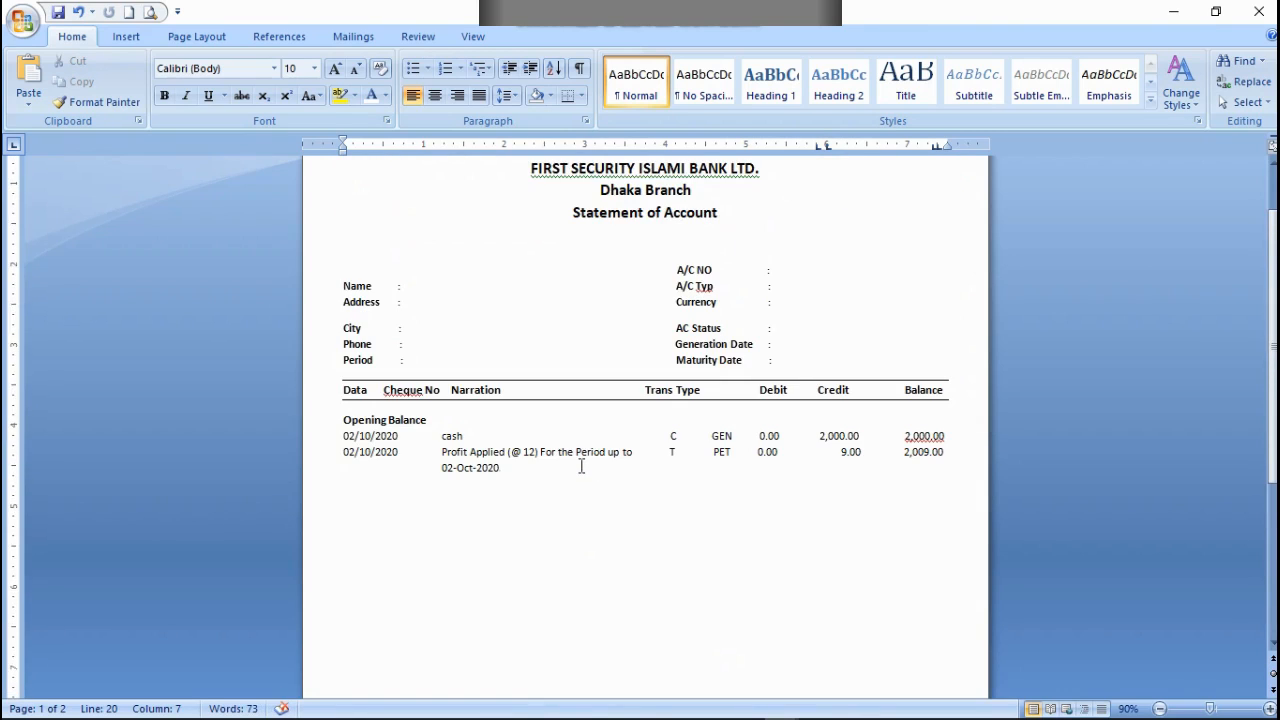
Step: Set the font size at the end of the 02-Oct-2020 narration line to 10
{"action": "left_click", "coordinate": [501, 469]}
{"action": "left_click", "coordinate": [337, 68]}
{"action": "left_click", "coordinate": [337, 68]}
{"action": "left_click", "coordinate": [337, 68]}
{"action": "left_click", "coordinate": [337, 68]}
{"action": "left_click", "coordinate": [337, 68]}
{"action": "left_click", "coordinate": [337, 68]}
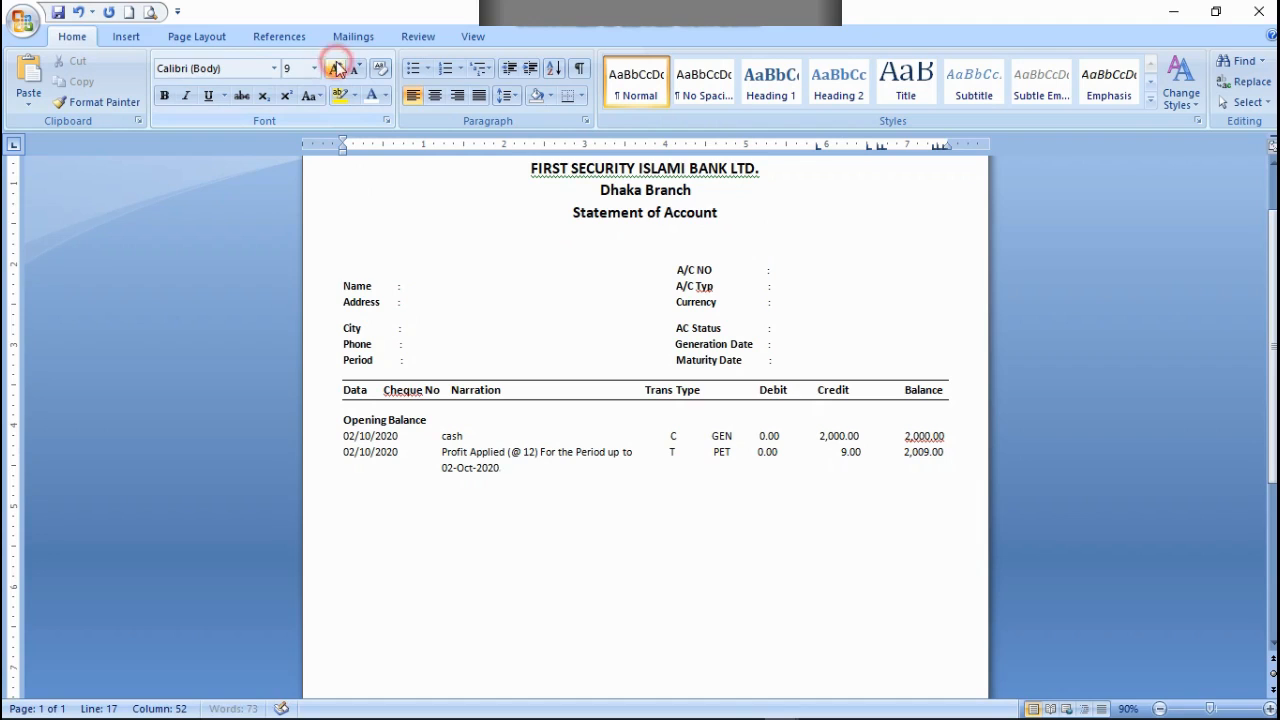
{"action": "left_click", "coordinate": [337, 68]}
{"action": "left_click", "coordinate": [337, 68]}
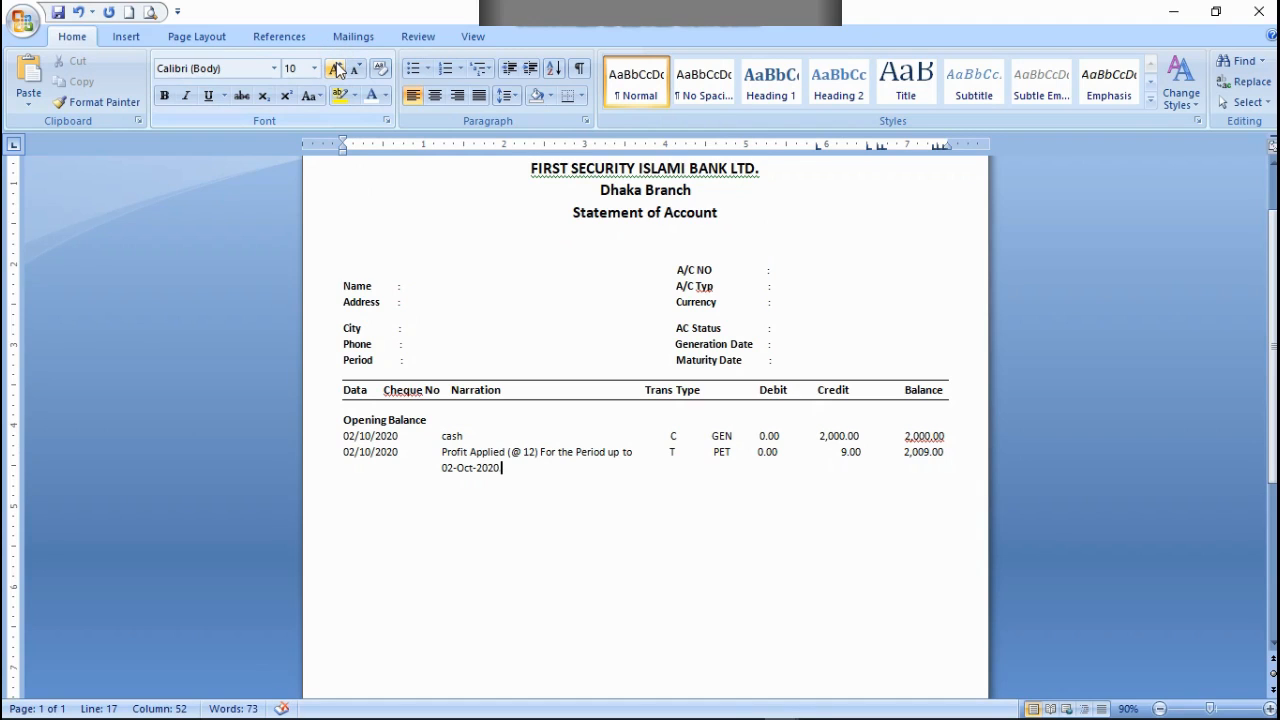
Step: Try pasting the cut transaction entries directly after 02-Oct-2020, and undo the paste and the font size change
{"action": "mouse_move", "coordinate": [678, 713]}
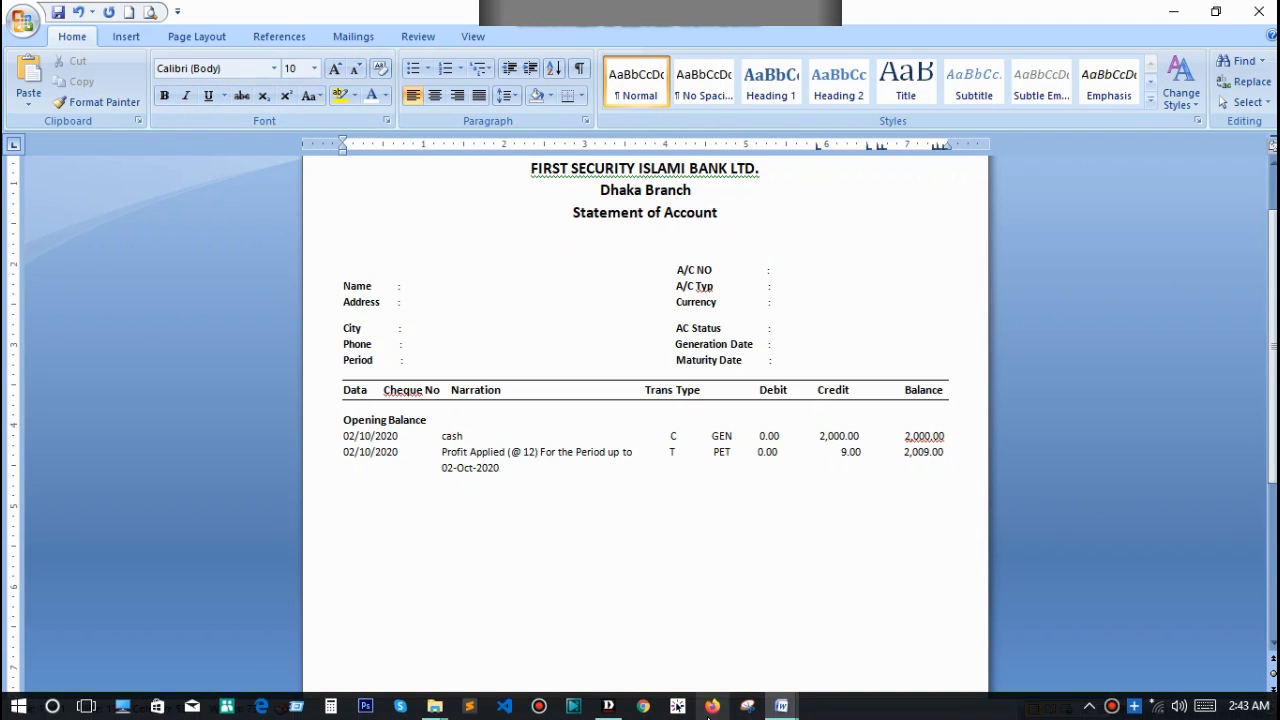
{"action": "key", "text": "ctrl+v"}
{"action": "scroll", "coordinate": [700, 583], "scroll_direction": "up", "scroll_amount": 5}
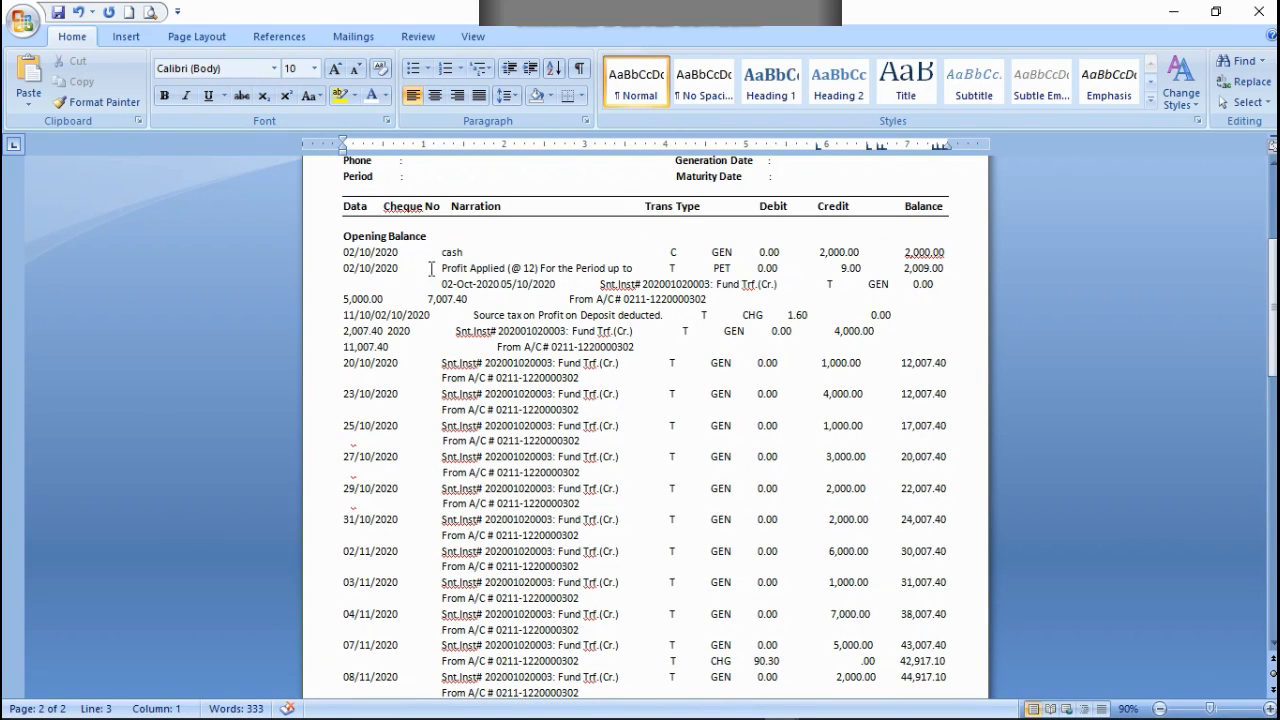
{"action": "scroll", "coordinate": [658, 313], "scroll_direction": "up", "scroll_amount": 1}
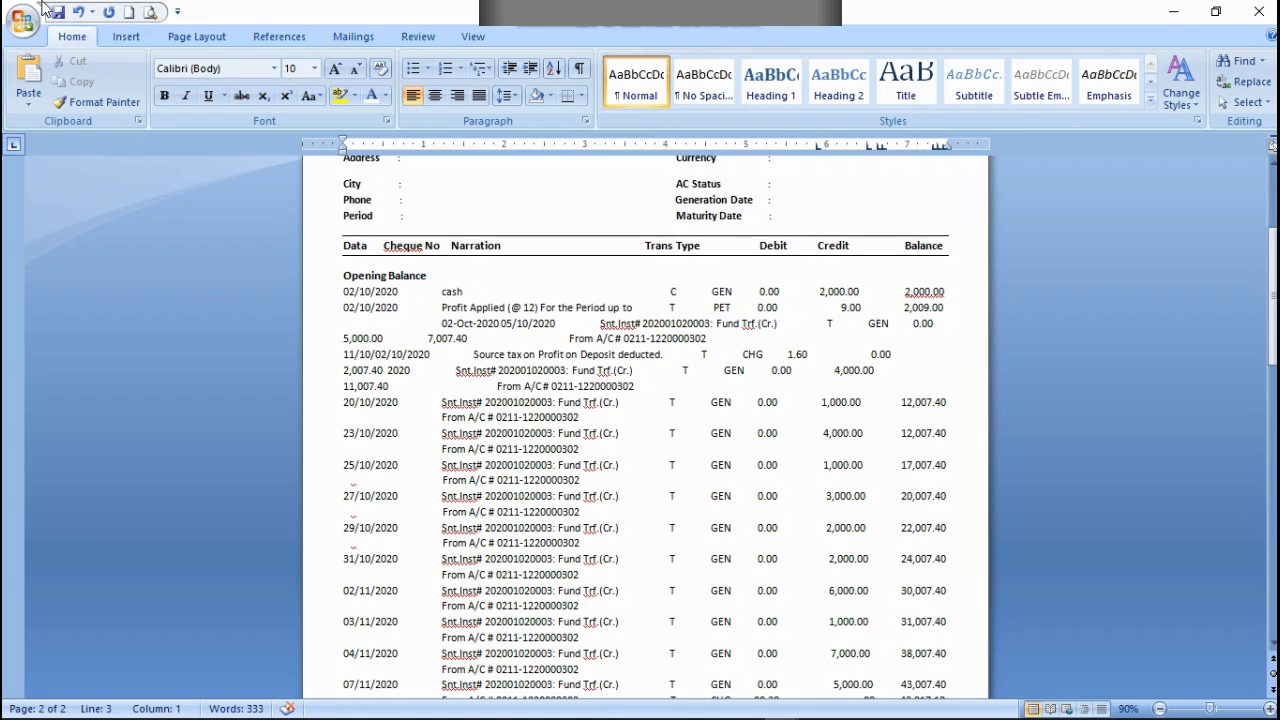
{"action": "left_click", "coordinate": [78, 12]}
Step: Delete the tiny trailing character after 02-Oct-2020 and paste the cut transaction entries there
{"action": "left_click", "coordinate": [518, 335]}
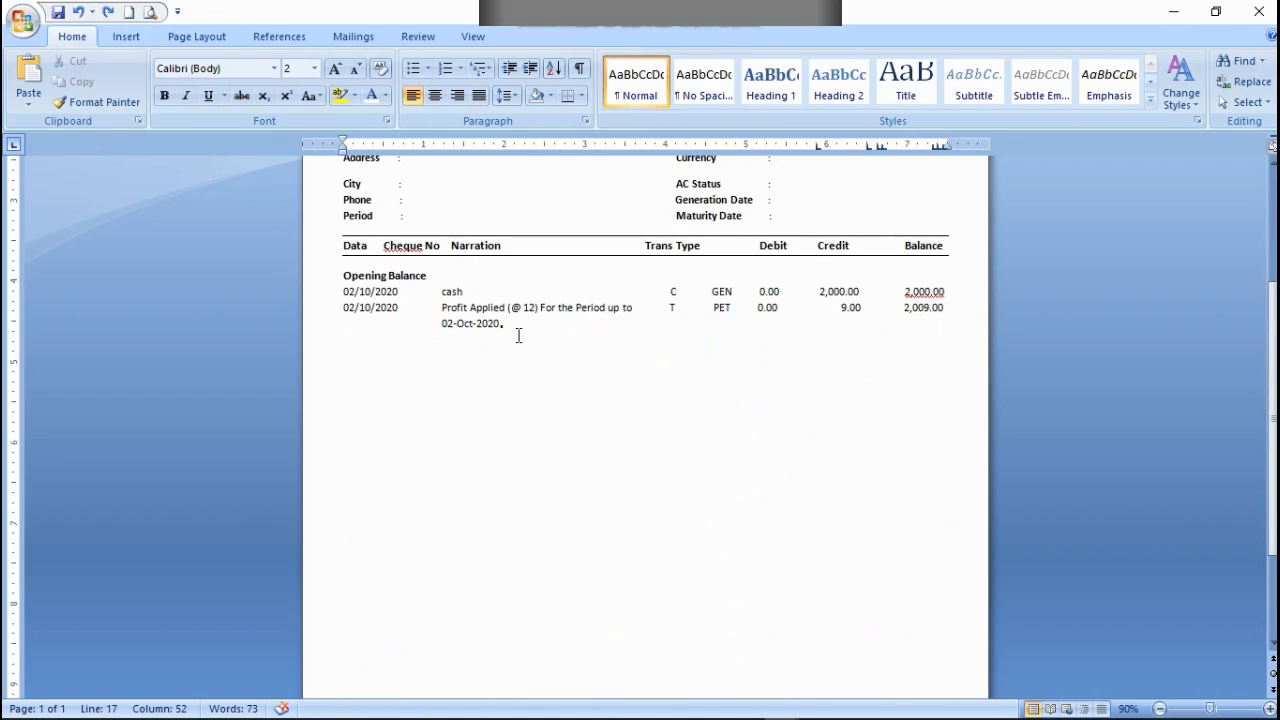
{"action": "key", "text": "BackSpace"}
{"action": "key", "text": "BackSpace"}
{"action": "key", "text": "Left"}
{"action": "key", "text": "Right"}
{"action": "key", "text": "ctrl+v"}
{"action": "scroll", "coordinate": [633, 440], "scroll_direction": "up", "scroll_amount": 5}
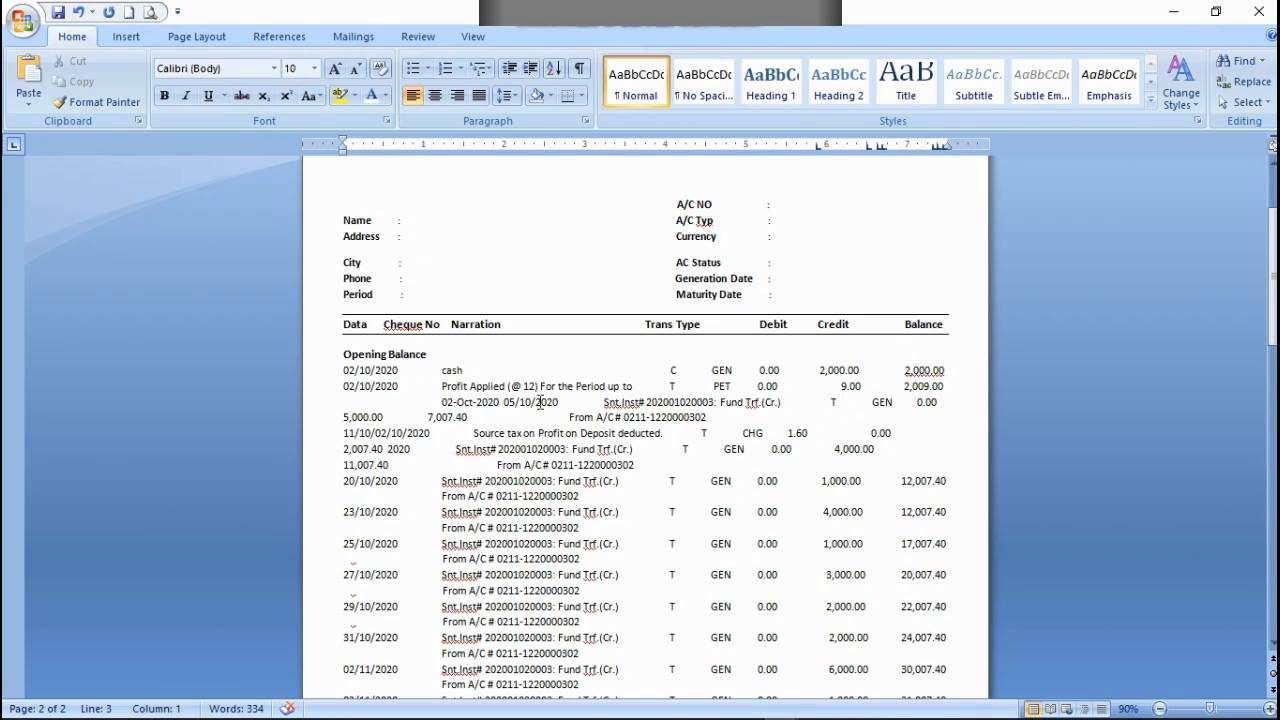
Step: Move the pasted 05/10/2020 entry onto its own line directly below 02-Oct-2020, with its values aligned to the columns
{"action": "left_click", "coordinate": [504, 402]}
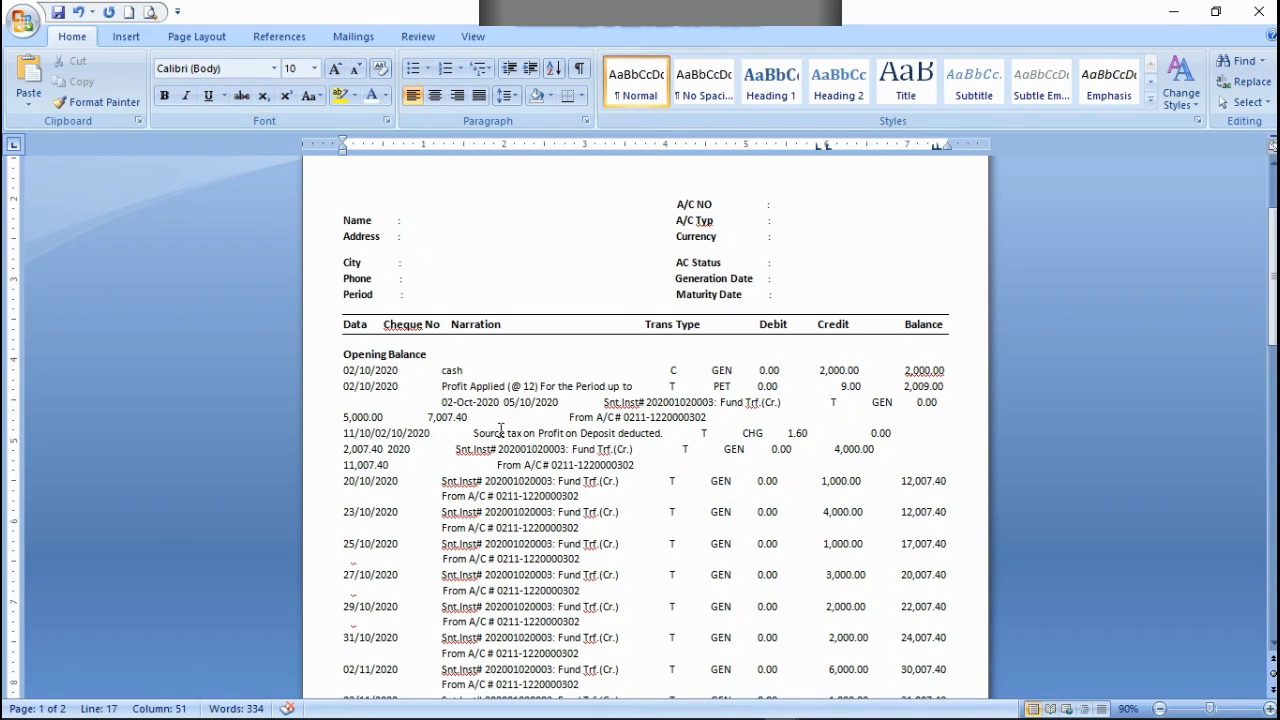
{"action": "key", "text": "Return"}
{"action": "key", "text": "Return"}
{"action": "key", "text": "Return"}
{"action": "key", "text": "Return"}
{"action": "key", "text": "Return"}
{"action": "key", "text": "Return"}
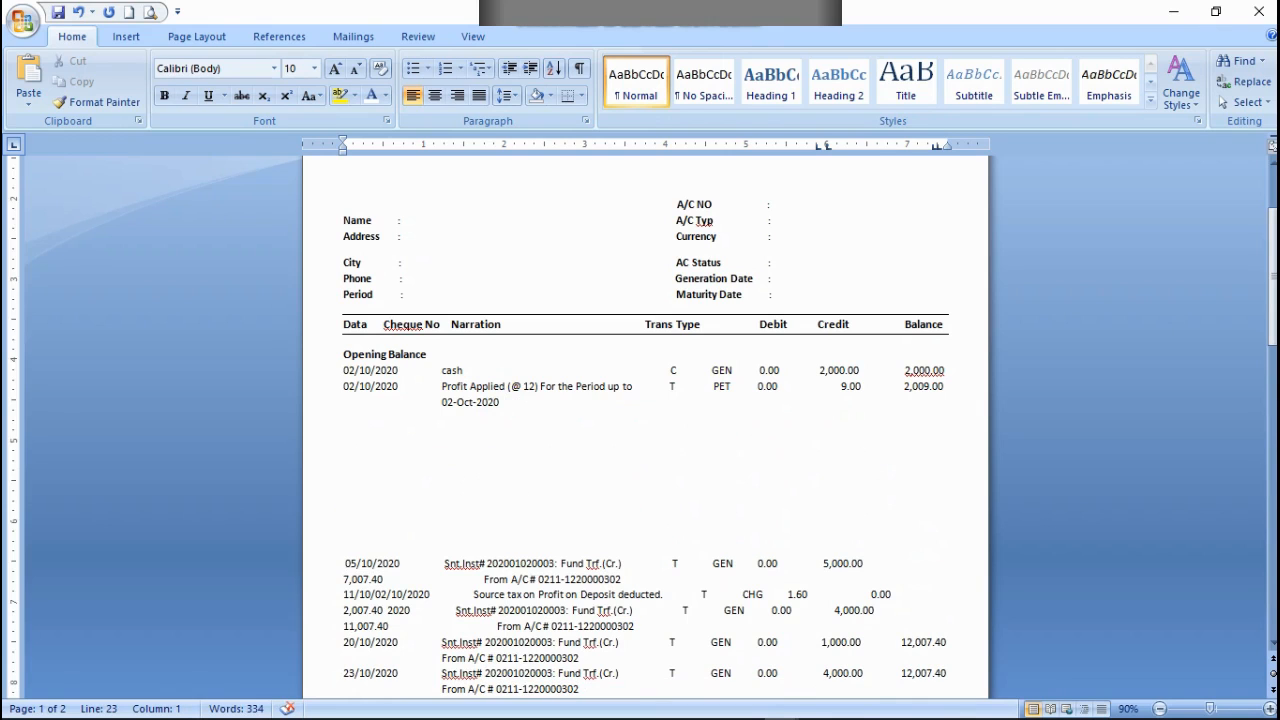
{"action": "key", "text": "BackSpace"}
{"action": "key", "text": "BackSpace"}
{"action": "key", "text": "BackSpace"}
{"action": "key", "text": "BackSpace"}
{"action": "key", "text": "BackSpace"}
{"action": "key", "text": "BackSpace"}
{"action": "key", "text": "BackSpace"}
{"action": "key", "text": "BackSpace"}
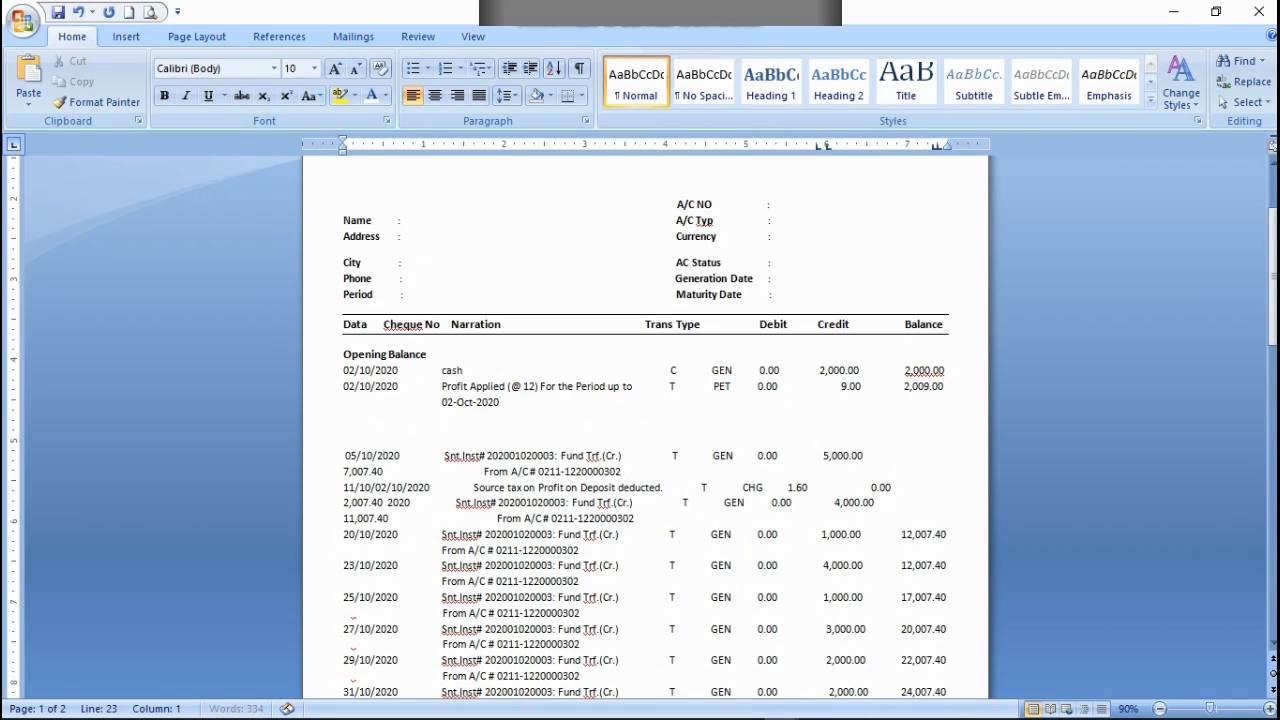
{"action": "key", "text": "BackSpace"}
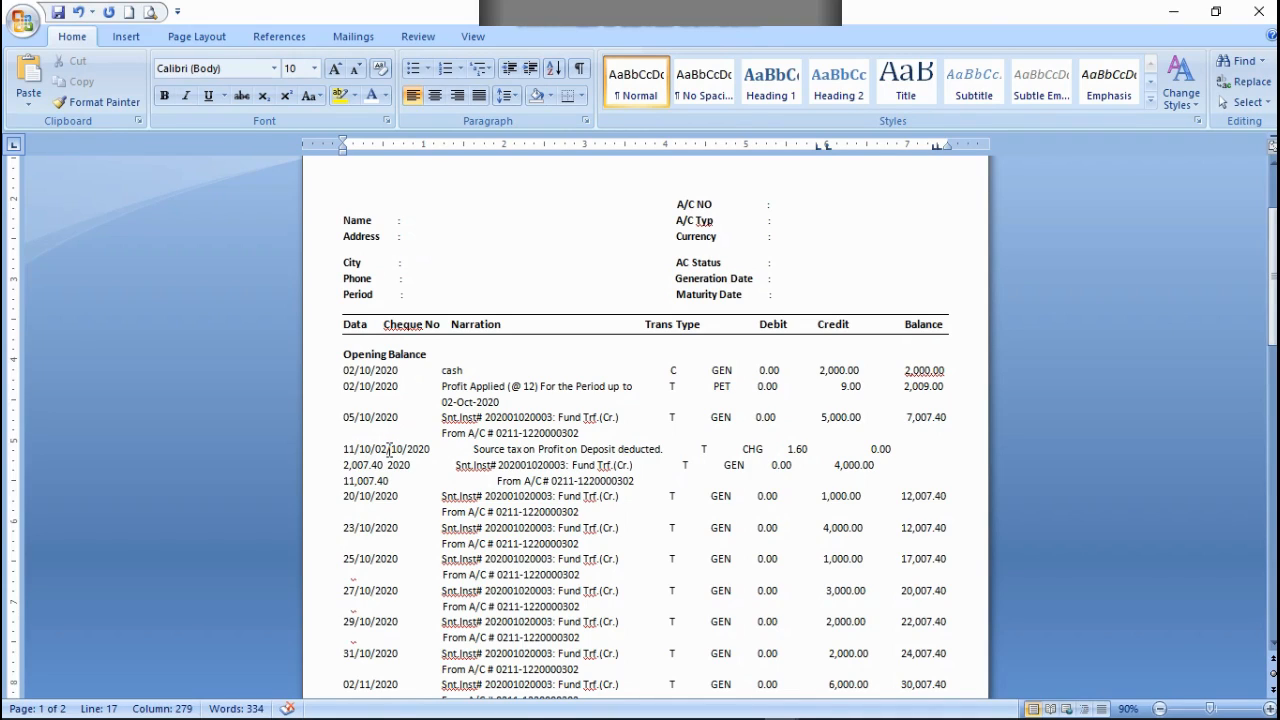
{"action": "scroll", "coordinate": [490, 459], "scroll_direction": "down", "scroll_amount": 6}
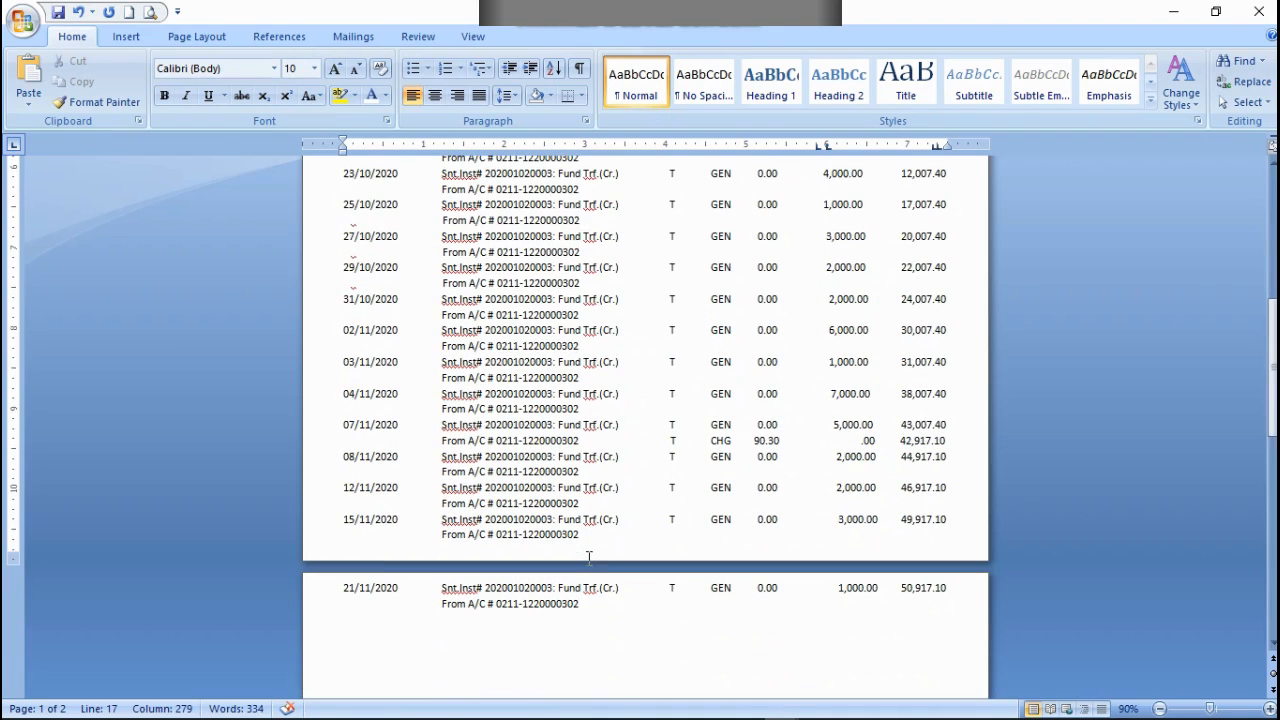
{"action": "scroll", "coordinate": [615, 587], "scroll_direction": "up", "scroll_amount": 5}
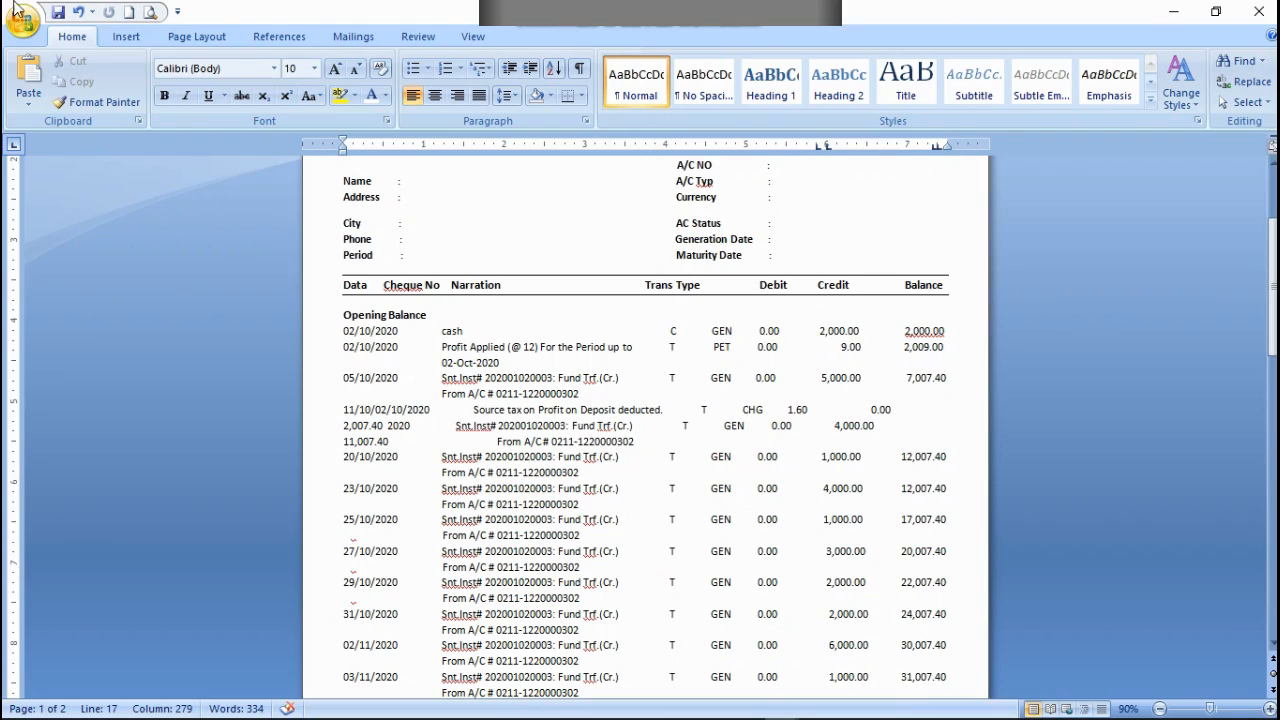
Step: Undo the line adjustment and paste, and reinsert the cut entries with the 05/10/2020 entry on its own line
{"action": "left_click", "coordinate": [78, 13]}
{"action": "left_click", "coordinate": [78, 13]}
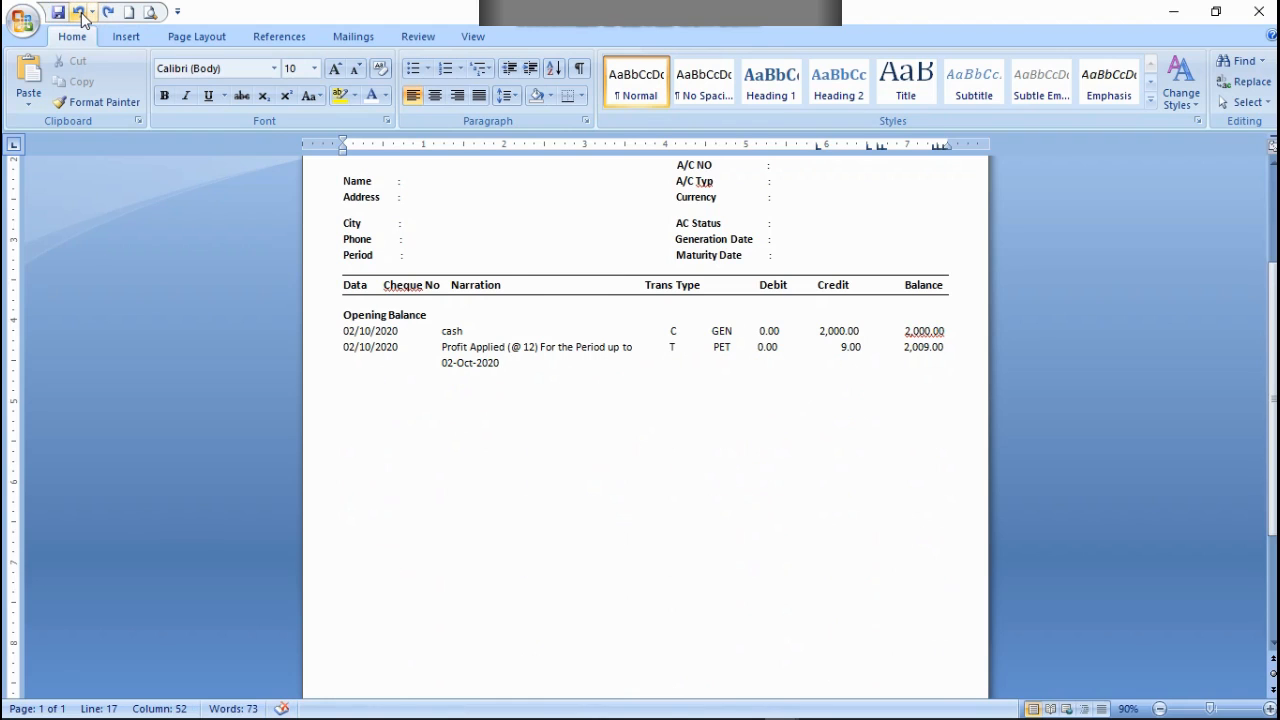
{"action": "key", "text": "ctrl+v"}
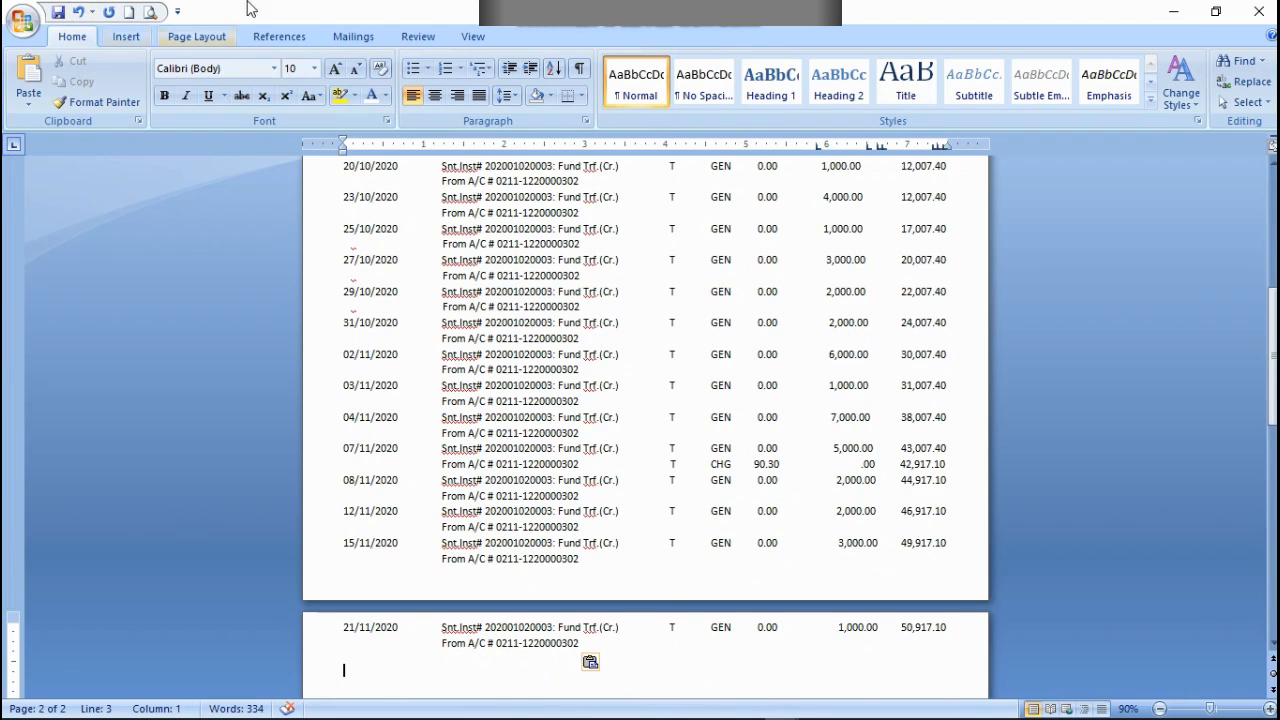
{"action": "scroll", "coordinate": [565, 622], "scroll_direction": "up", "scroll_amount": 4}
{"action": "scroll", "coordinate": [548, 517], "scroll_direction": "up", "scroll_amount": 2}
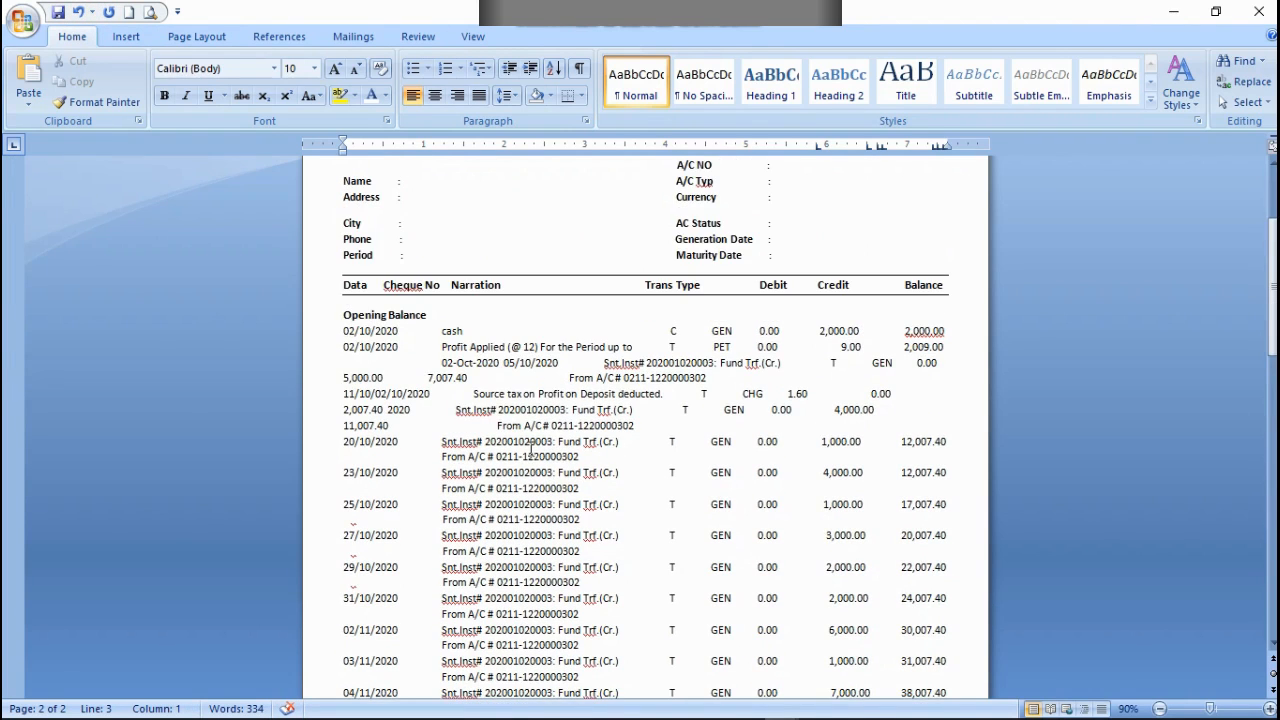
{"action": "left_click", "coordinate": [503, 362]}
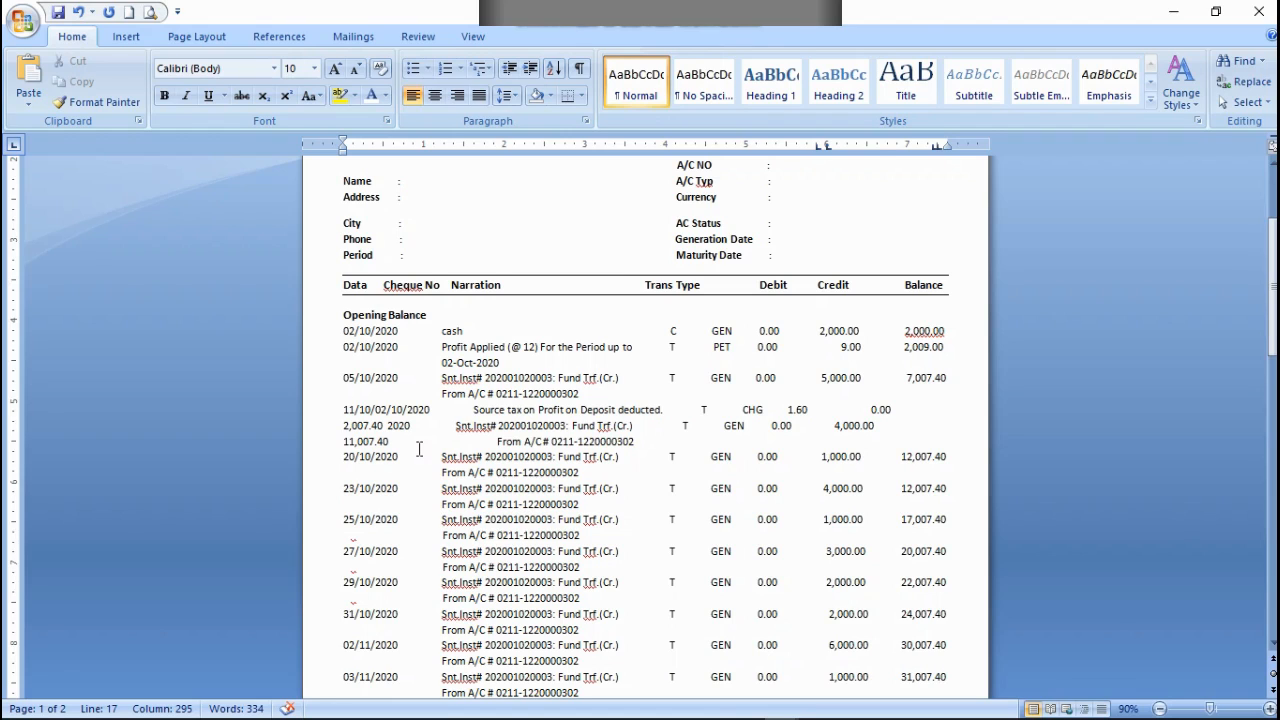
Step: Undo back to before the entries were cut, and copy the "Source tax on Profit on Deposit deducted." line
{"action": "key", "text": "ctrl+z"}
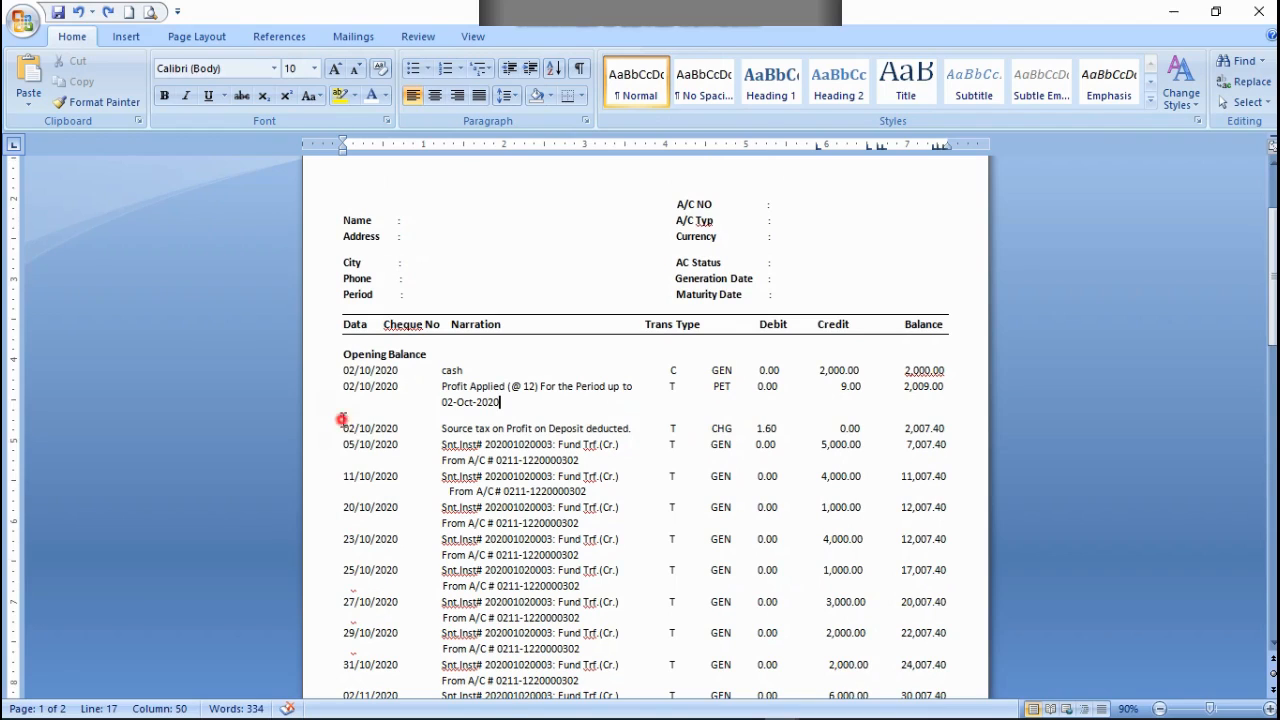
{"action": "left_click_drag", "start_coordinate": [343, 420], "coordinate": [495, 446]}
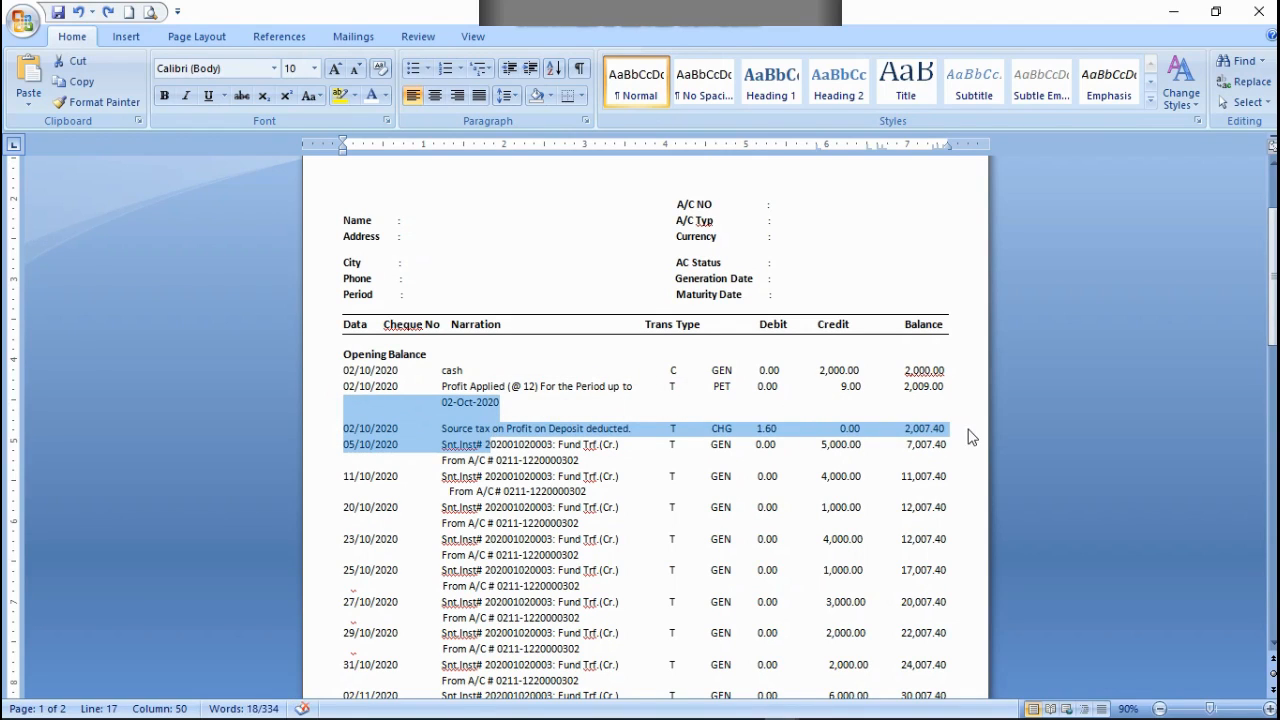
{"action": "left_click_drag", "start_coordinate": [966, 429], "coordinate": [357, 428]}
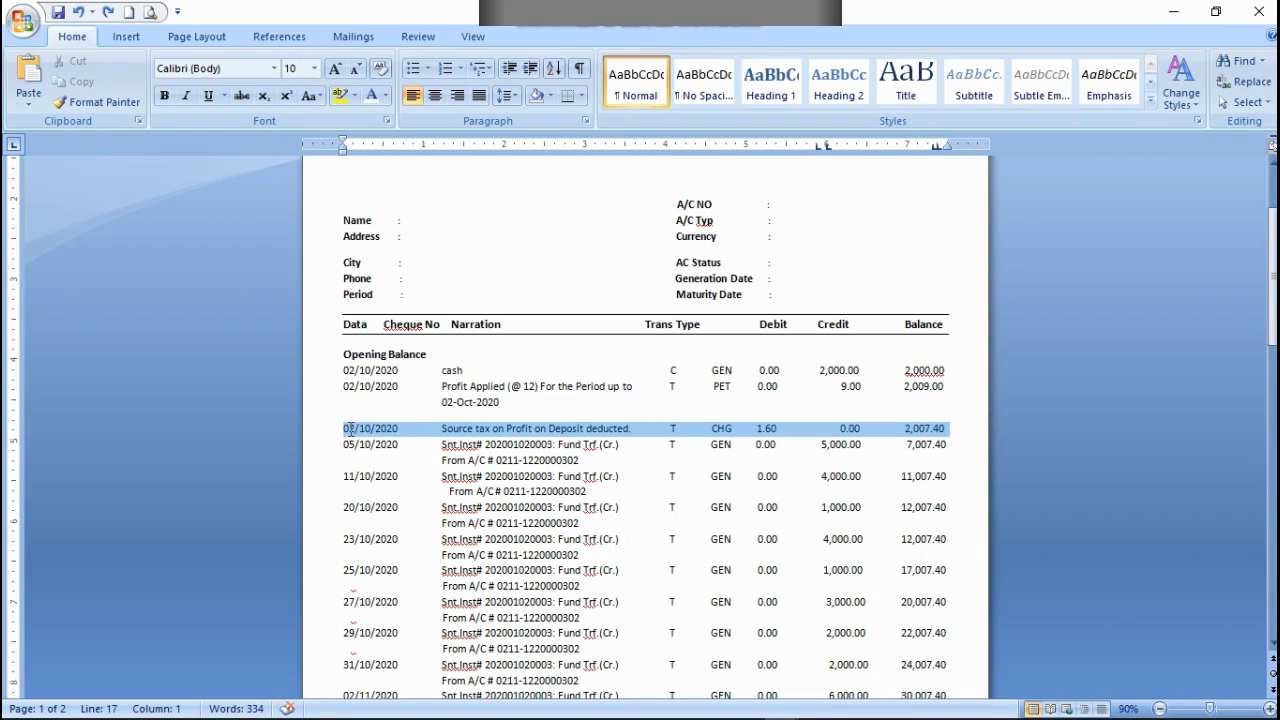
{"action": "right_click", "coordinate": [349, 431]}
{"action": "left_click", "coordinate": [393, 463]}
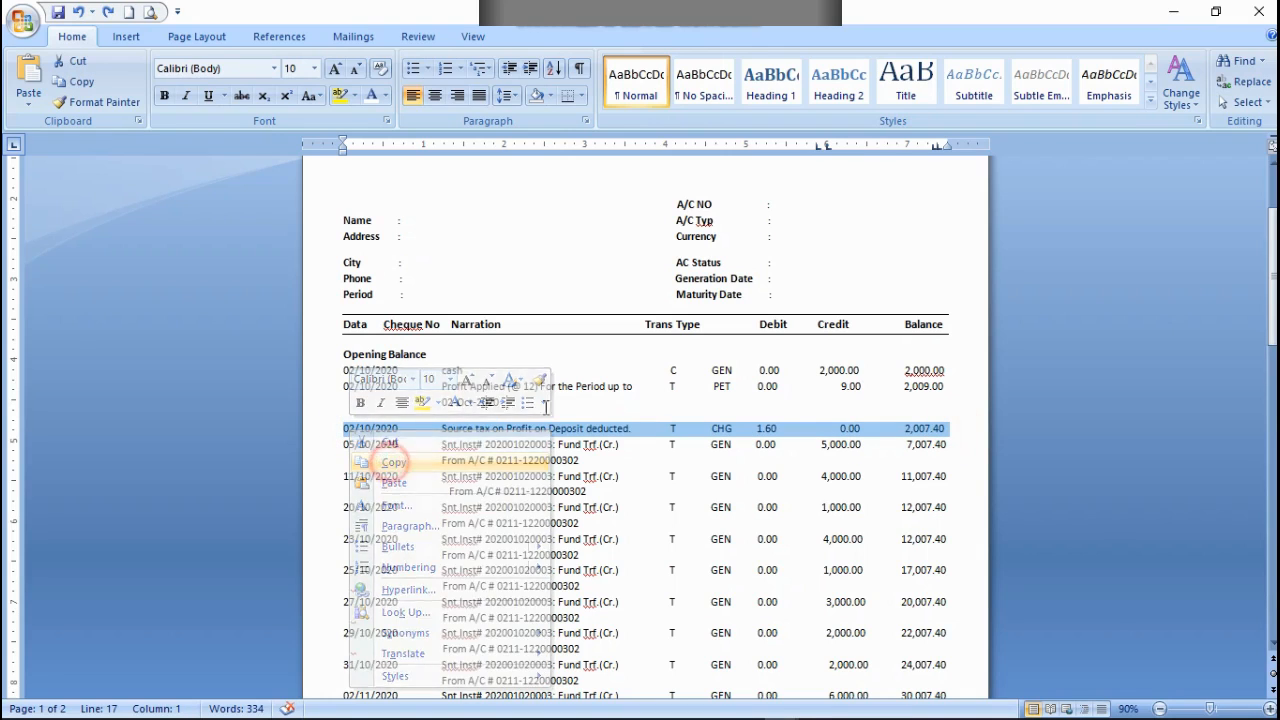
Step: Paste the copied source tax entry onto a new line directly below 02-Oct-2020
{"action": "left_click", "coordinate": [512, 402]}
{"action": "key", "text": "Return"}
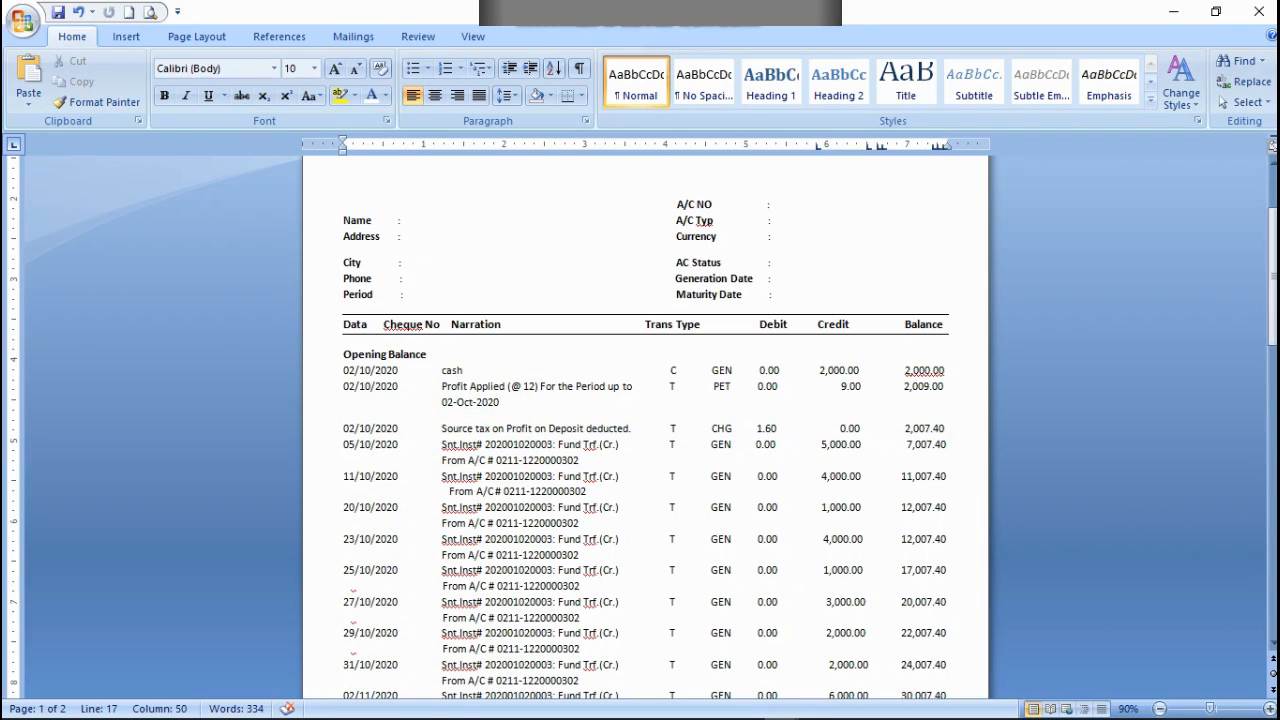
{"action": "key", "text": "ctrl+v"}
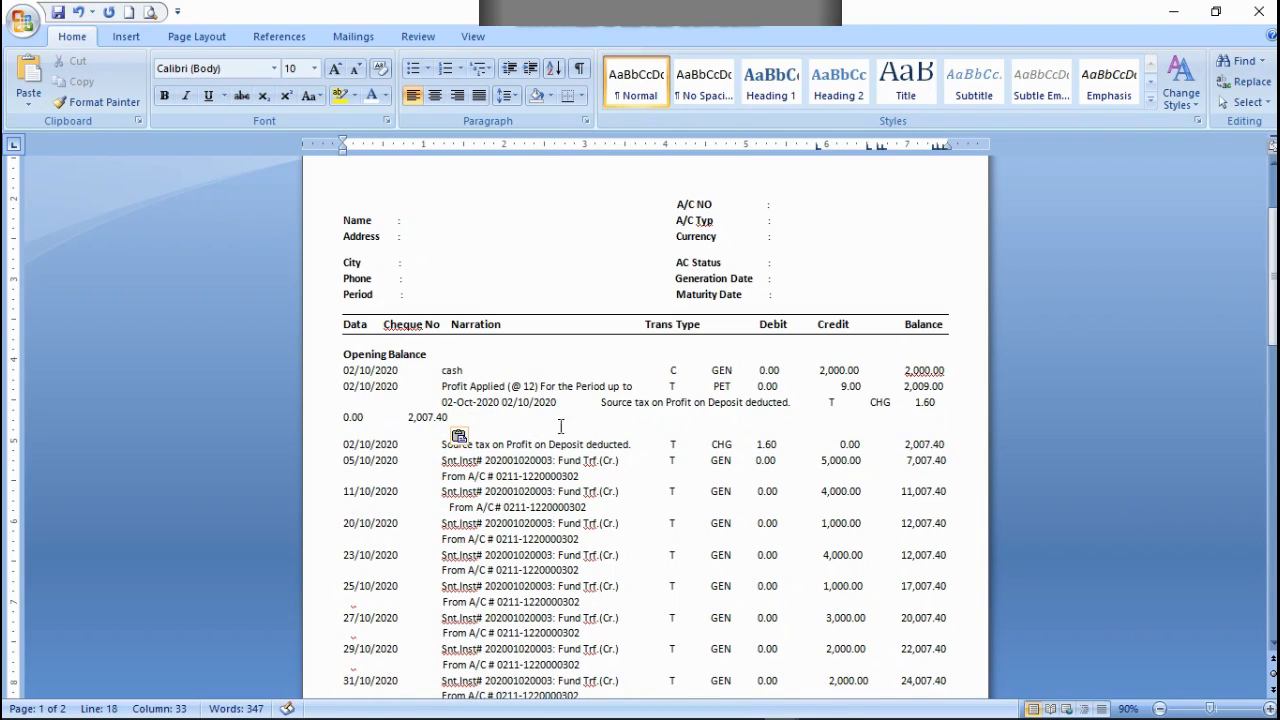
{"action": "left_click", "coordinate": [499, 402]}
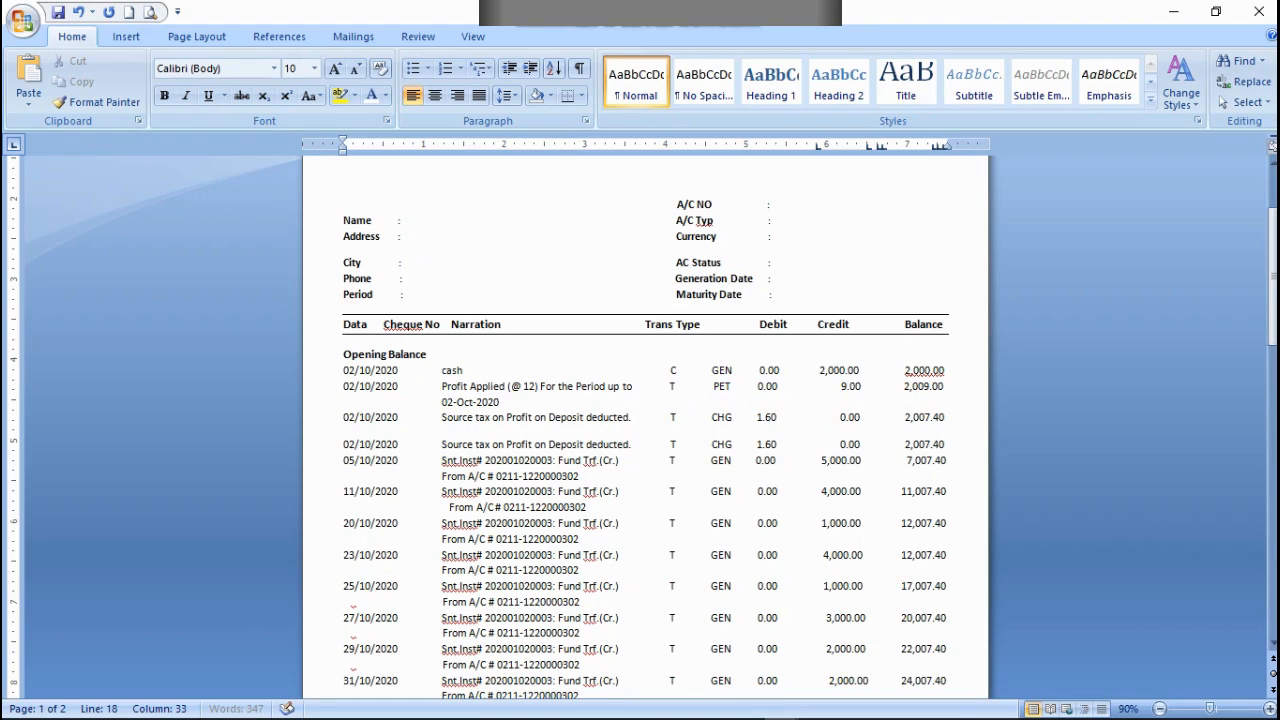
Step: Try to remove the duplicate source tax entry above the 05/10/2020 entry, and undo the incomplete removal
{"action": "left_click", "coordinate": [392, 452]}
{"action": "left_click_drag", "start_coordinate": [338, 441], "coordinate": [926, 446]}
{"action": "right_click", "coordinate": [926, 446]}
{"action": "left_click", "coordinate": [1085, 456]}
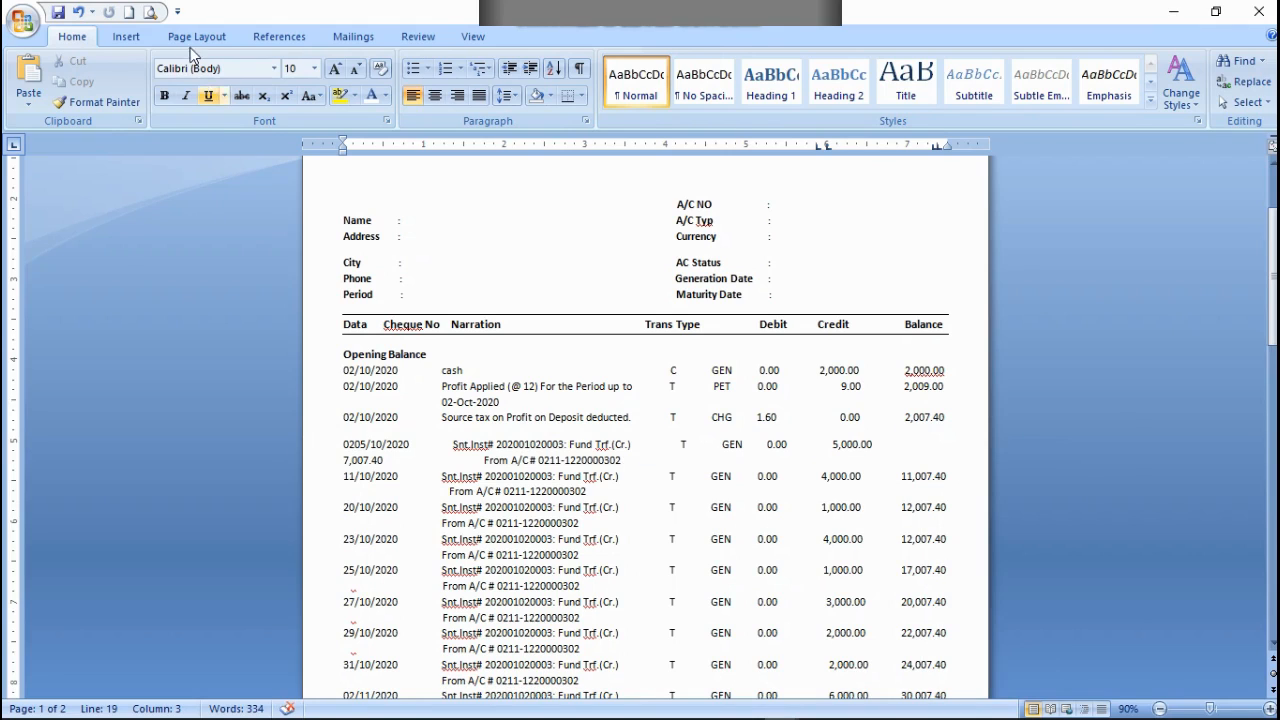
{"action": "left_click", "coordinate": [82, 13]}
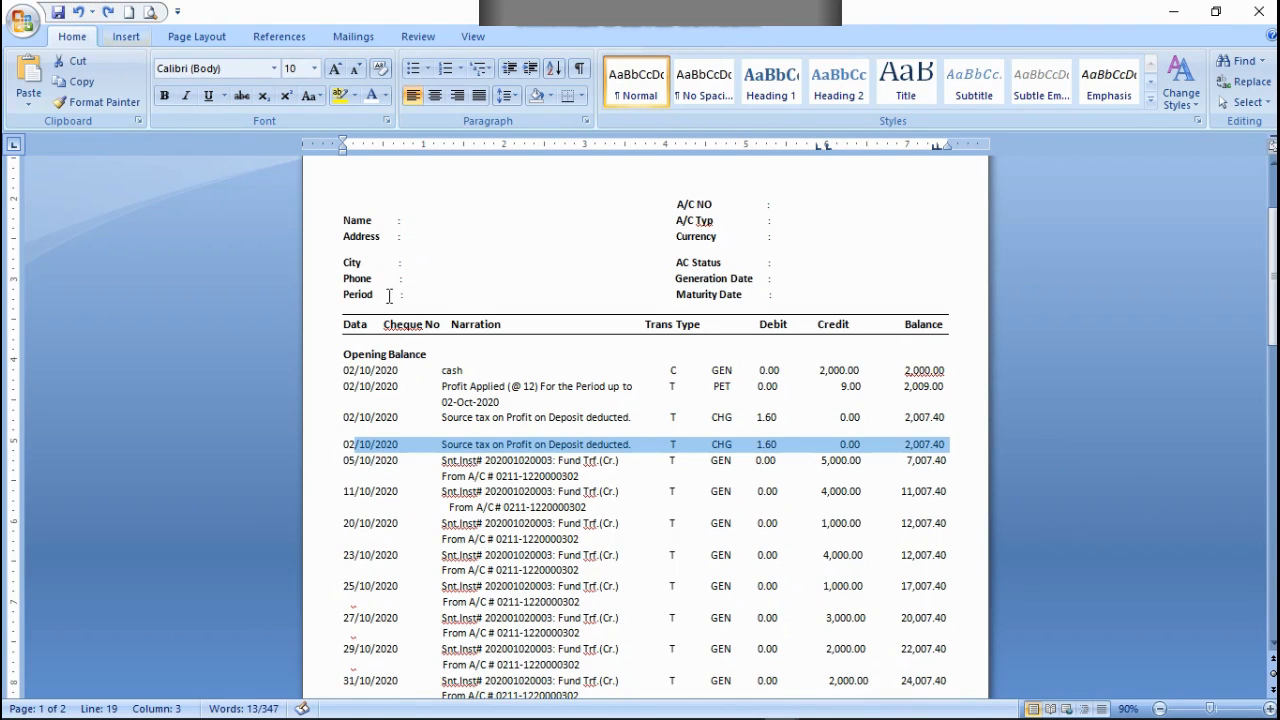
Step: Remove the whole duplicate source tax entry and close the gap above the 05/10/2020 entry
{"action": "left_click_drag", "start_coordinate": [337, 444], "coordinate": [950, 450]}
{"action": "right_click", "coordinate": [950, 446]}
{"action": "left_click", "coordinate": [980, 449]}
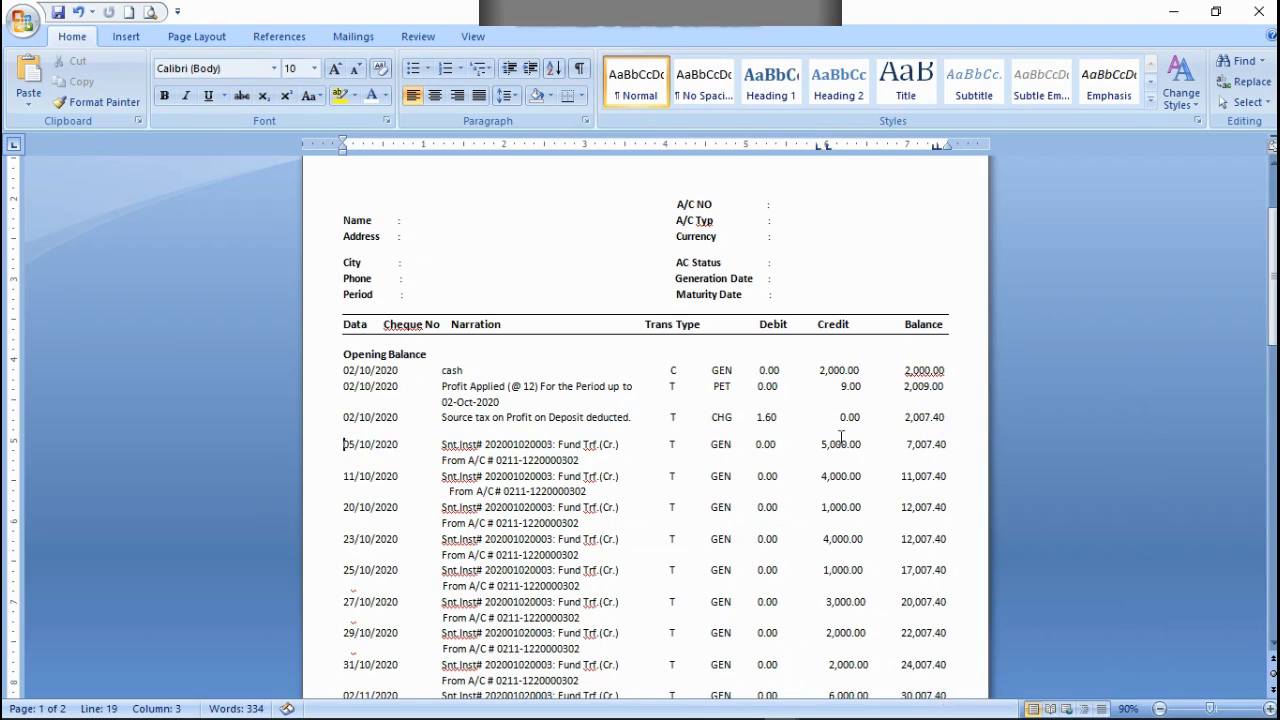
{"action": "key", "text": "BackSpace"}
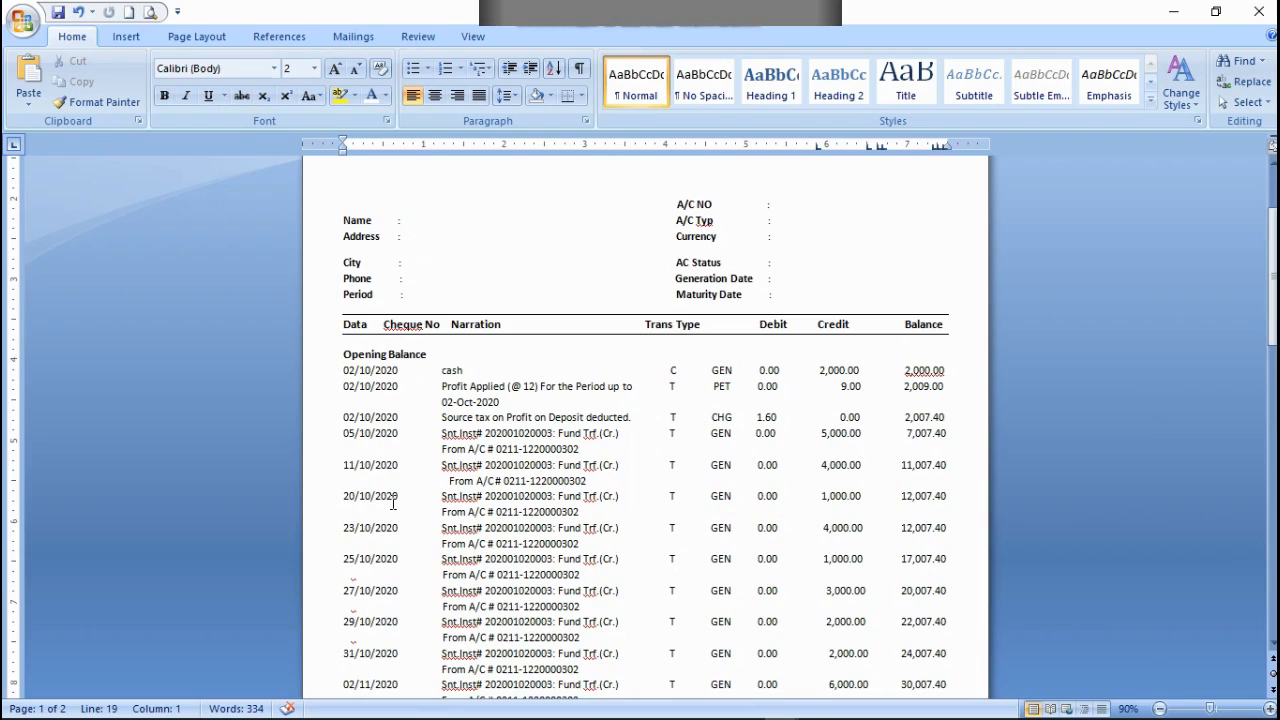
Step: Review the statement across both pages and save the document
{"action": "scroll", "coordinate": [529, 616], "scroll_direction": "down", "scroll_amount": 6}
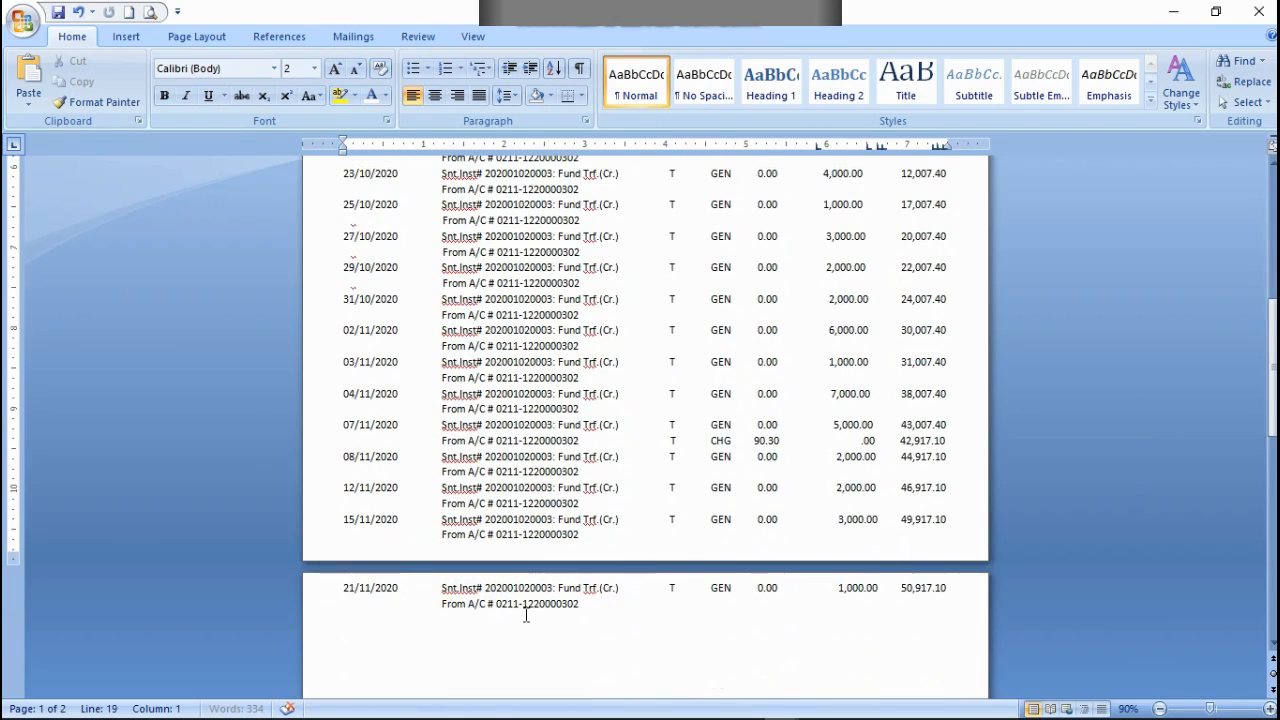
{"action": "scroll", "coordinate": [529, 616], "scroll_direction": "up", "scroll_amount": 7}
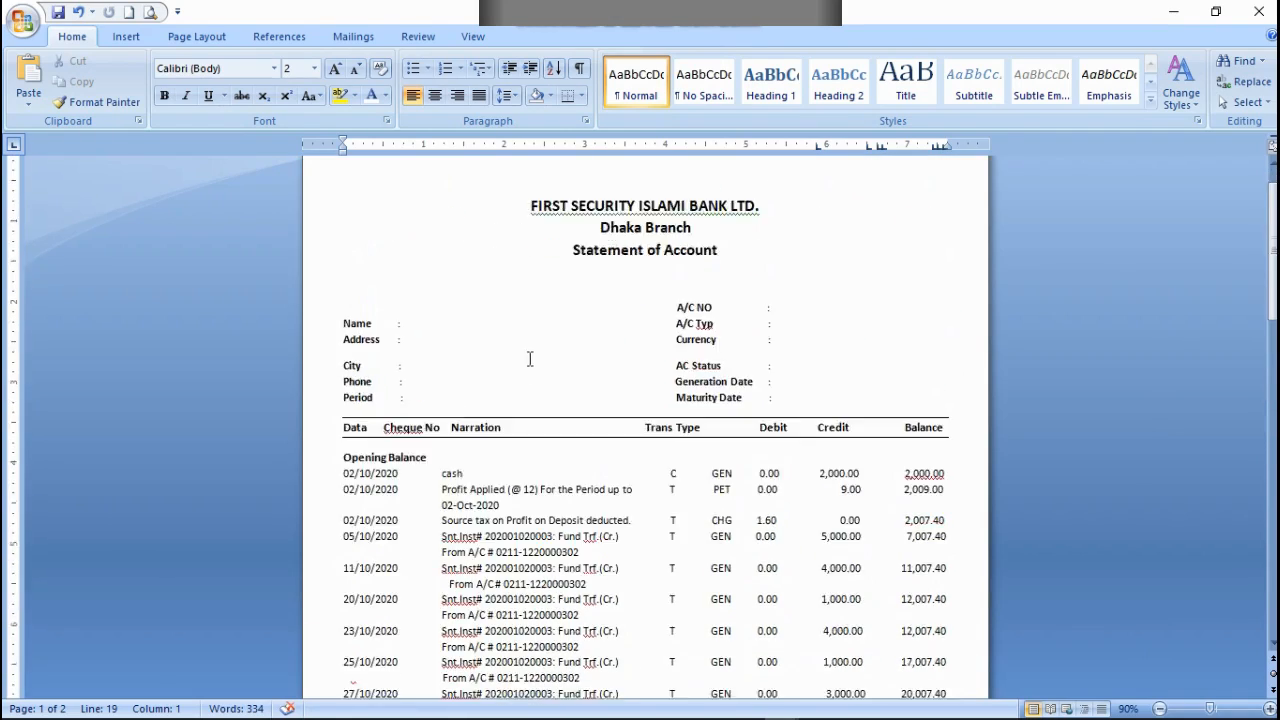
{"action": "scroll", "coordinate": [529, 357], "scroll_direction": "down", "scroll_amount": 6}
{"action": "scroll", "coordinate": [623, 574], "scroll_direction": "up", "scroll_amount": 7}
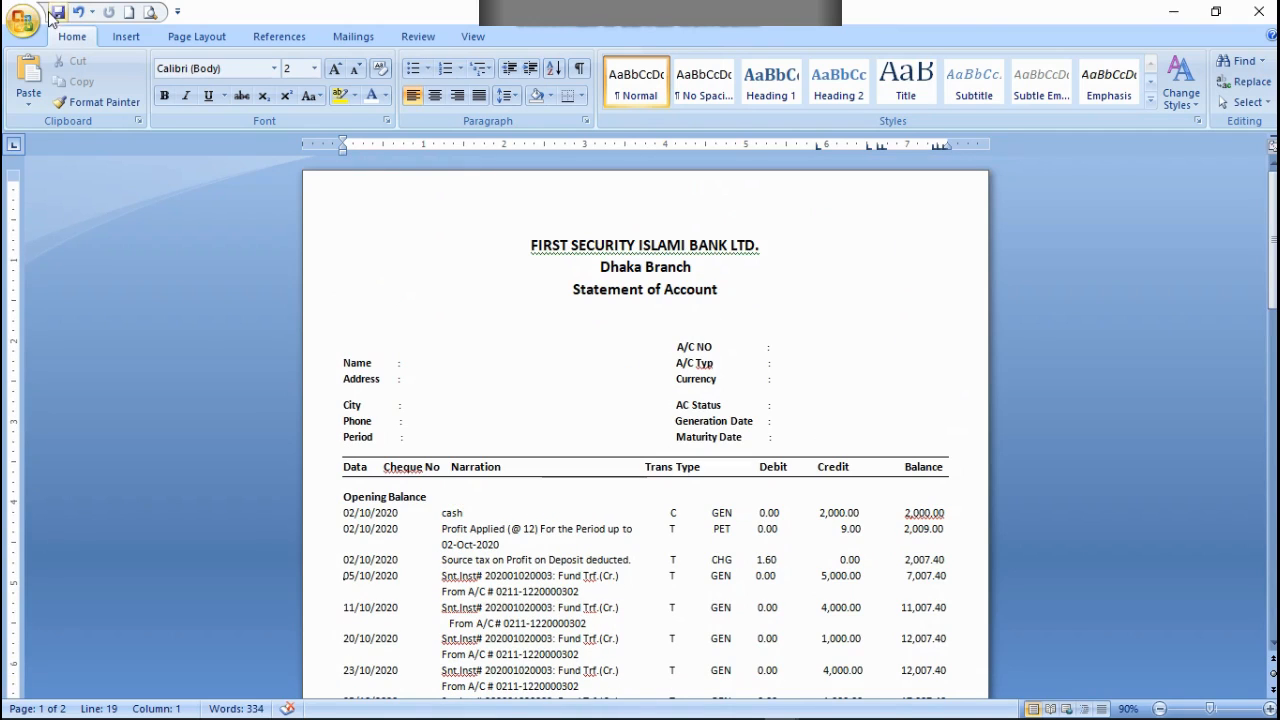
{"action": "left_click", "coordinate": [58, 13]}
Step: Delete the transaction entries from 12/11/2020 through 21/11/2020 at the end of the statement
{"action": "scroll", "coordinate": [753, 428], "scroll_direction": "down", "scroll_amount": 3}
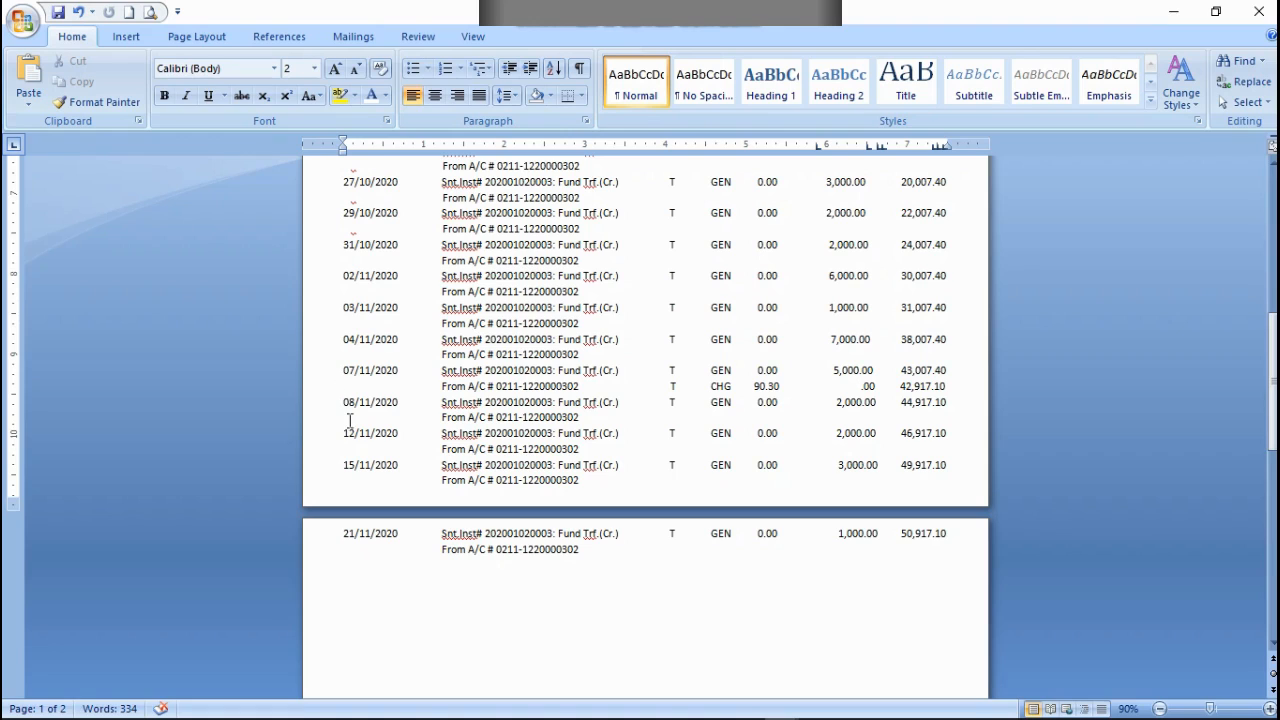
{"action": "left_click_drag", "start_coordinate": [340, 432], "coordinate": [951, 594]}
{"action": "key", "text": "Delete"}
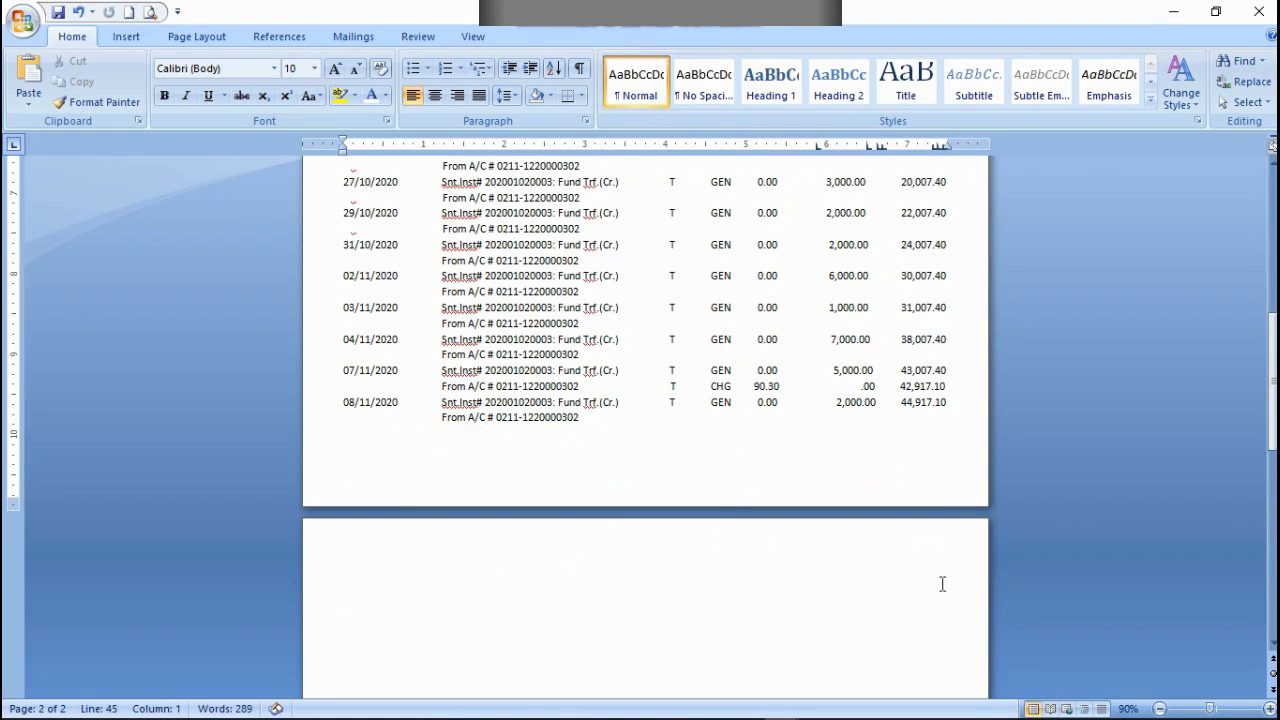
{"action": "scroll", "coordinate": [716, 503], "scroll_direction": "up", "scroll_amount": 3}
{"action": "scroll", "coordinate": [716, 500], "scroll_direction": "up", "scroll_amount": 10}
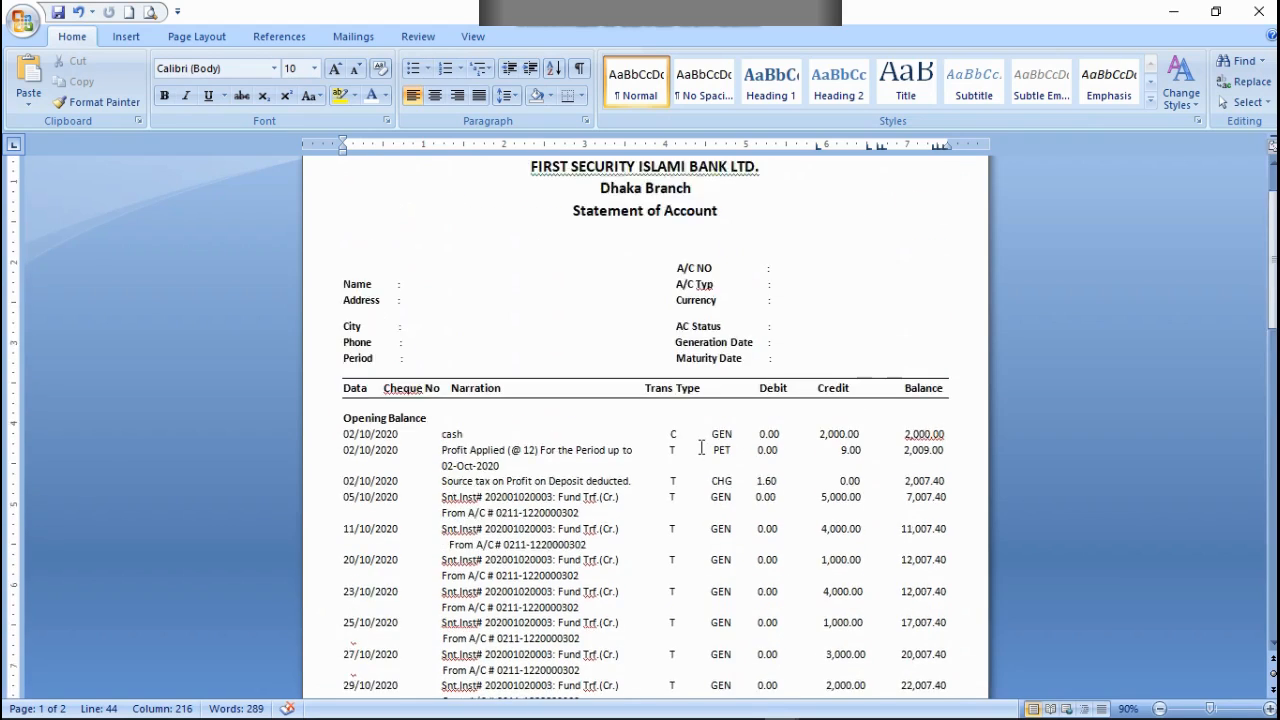
Step: Save the document and add a bottom border below the final 08/11/2020 transaction entry
{"action": "left_click", "coordinate": [58, 12]}
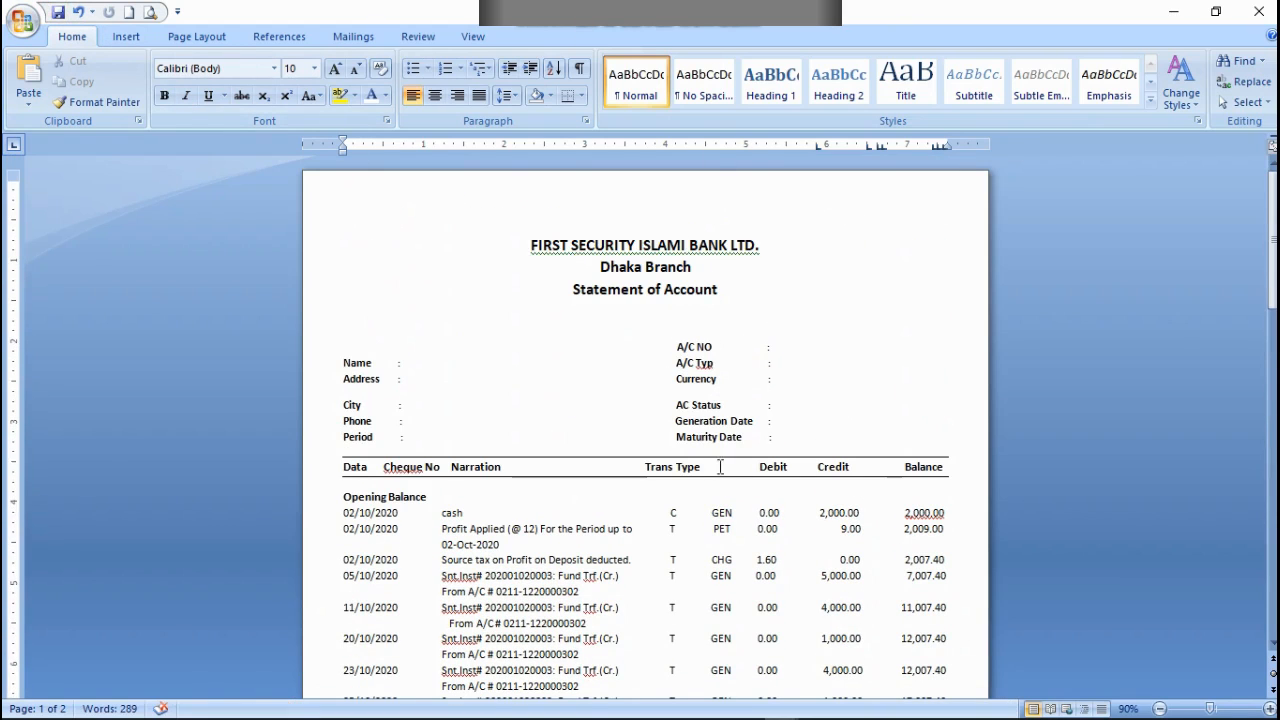
{"action": "scroll", "coordinate": [720, 470], "scroll_direction": "down", "scroll_amount": 9}
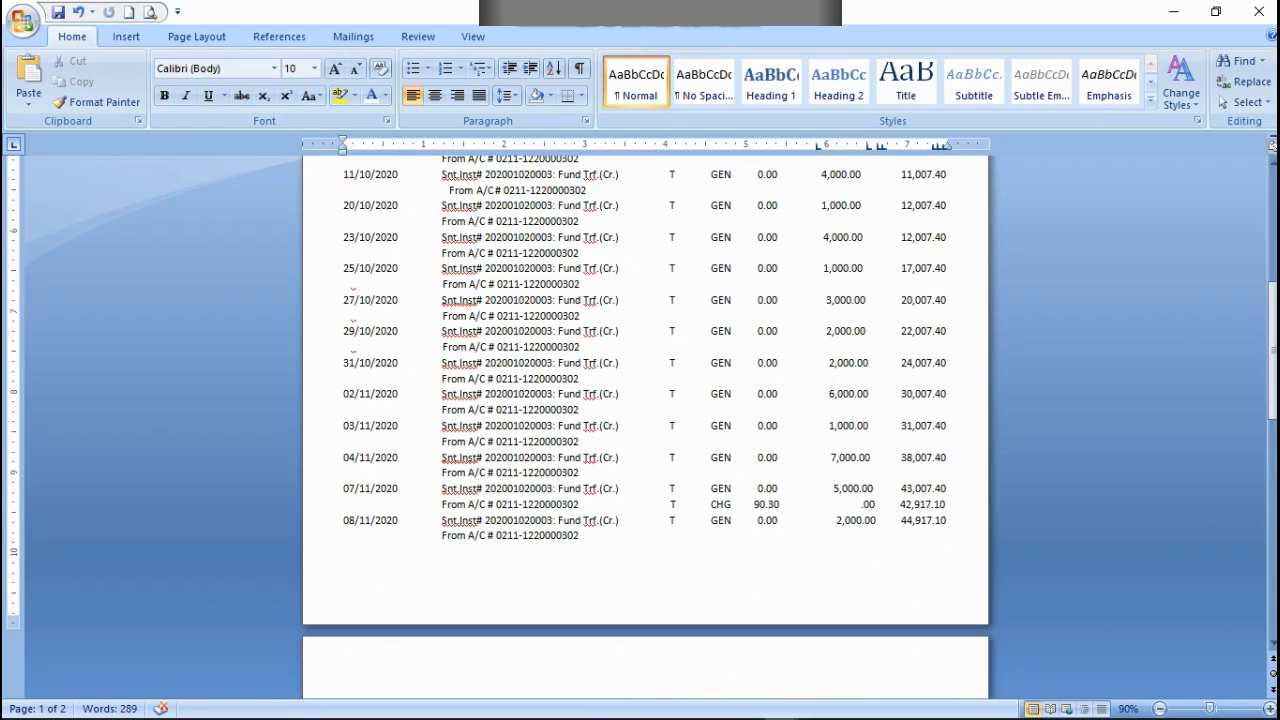
{"action": "left_click", "coordinate": [580, 96]}
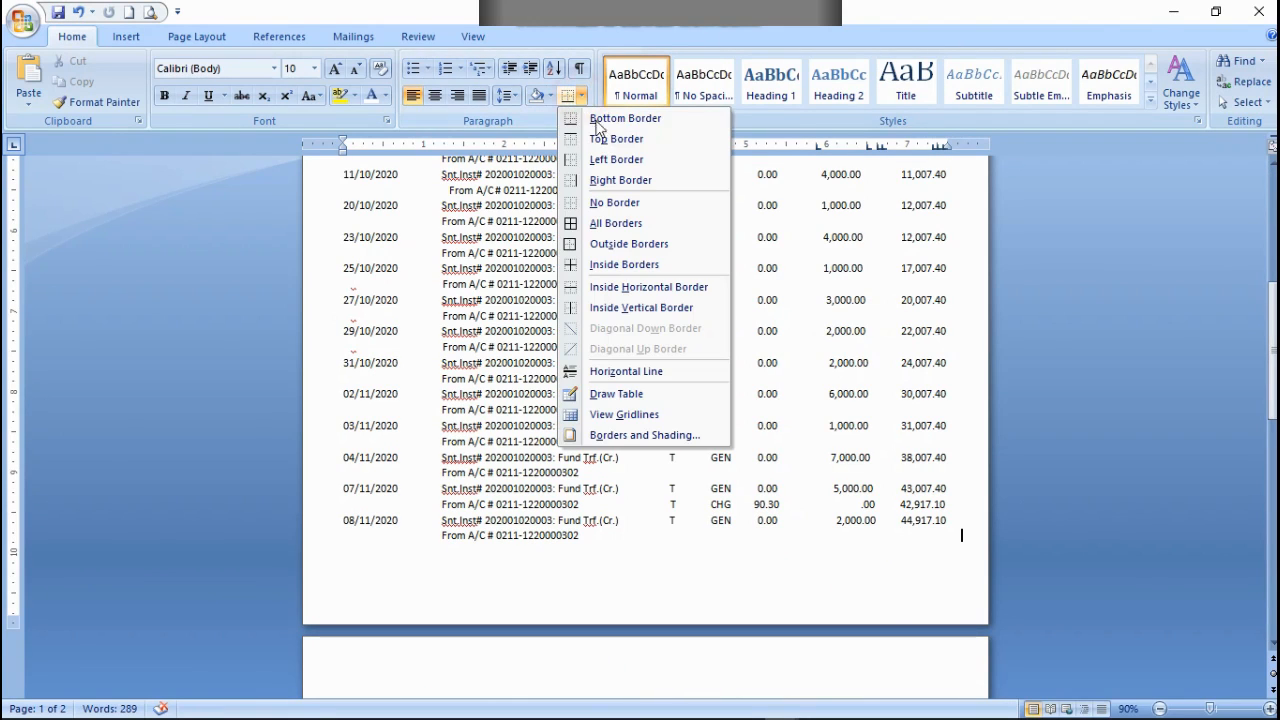
{"action": "left_click", "coordinate": [602, 121]}
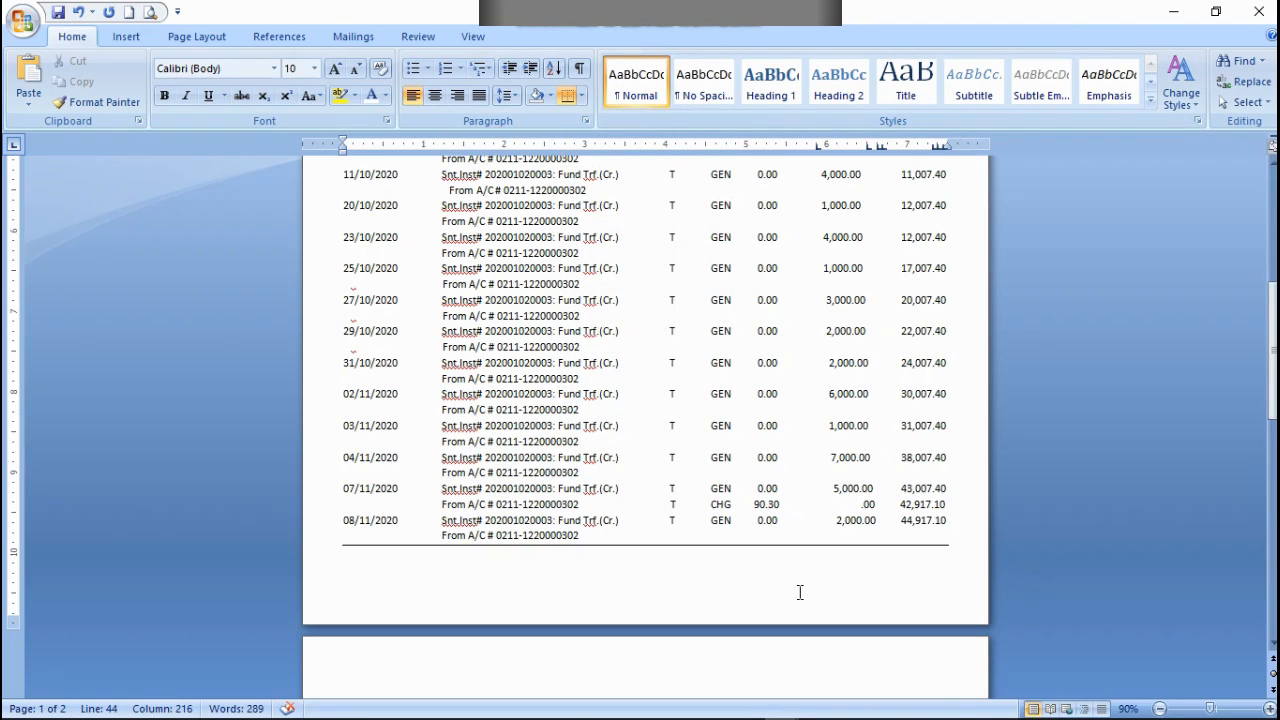
{"action": "scroll", "coordinate": [786, 545], "scroll_direction": "up", "scroll_amount": 5}
{"action": "scroll", "coordinate": [783, 541], "scroll_direction": "down", "scroll_amount": 6}
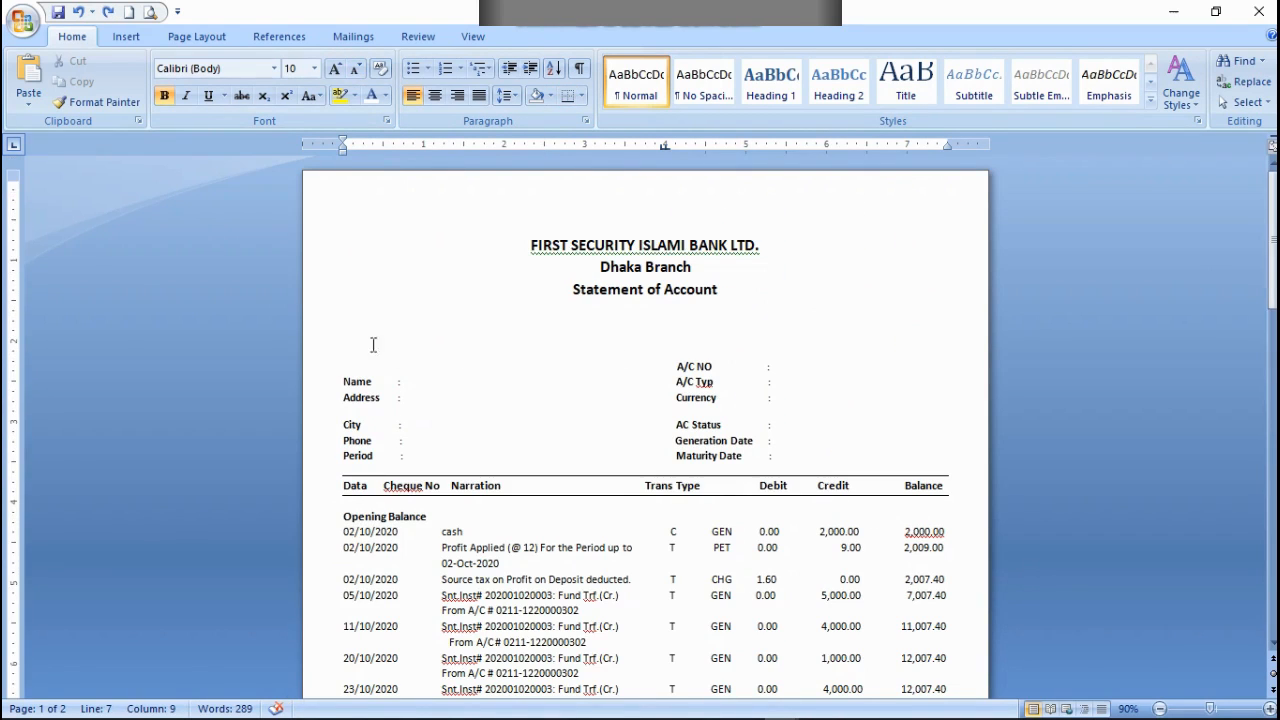
Step: Shrink the blank line directly above the account details to font size 1 and check both pages
{"action": "left_click", "coordinate": [358, 69]}
{"action": "left_click", "coordinate": [358, 69]}
{"action": "left_click", "coordinate": [358, 69]}
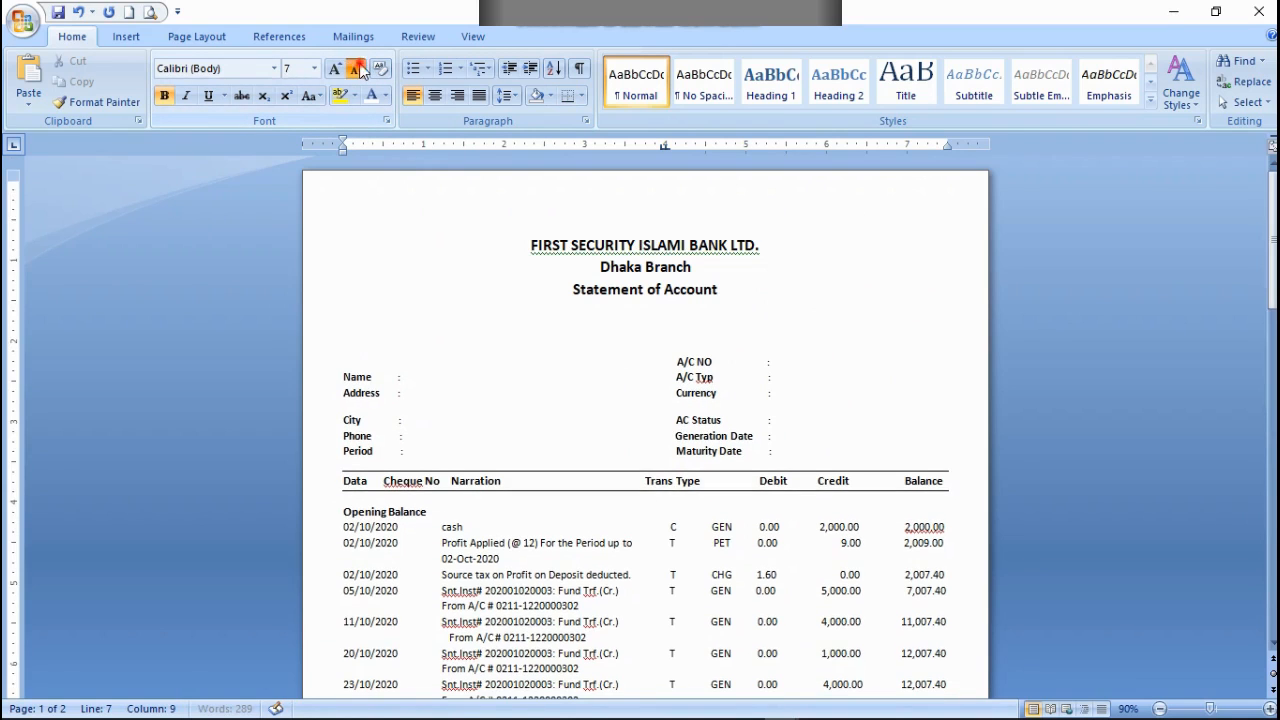
{"action": "left_click", "coordinate": [358, 69]}
{"action": "left_click", "coordinate": [358, 69]}
{"action": "left_click", "coordinate": [358, 69]}
{"action": "left_click", "coordinate": [358, 69]}
{"action": "left_click", "coordinate": [358, 69]}
{"action": "left_click", "coordinate": [358, 69]}
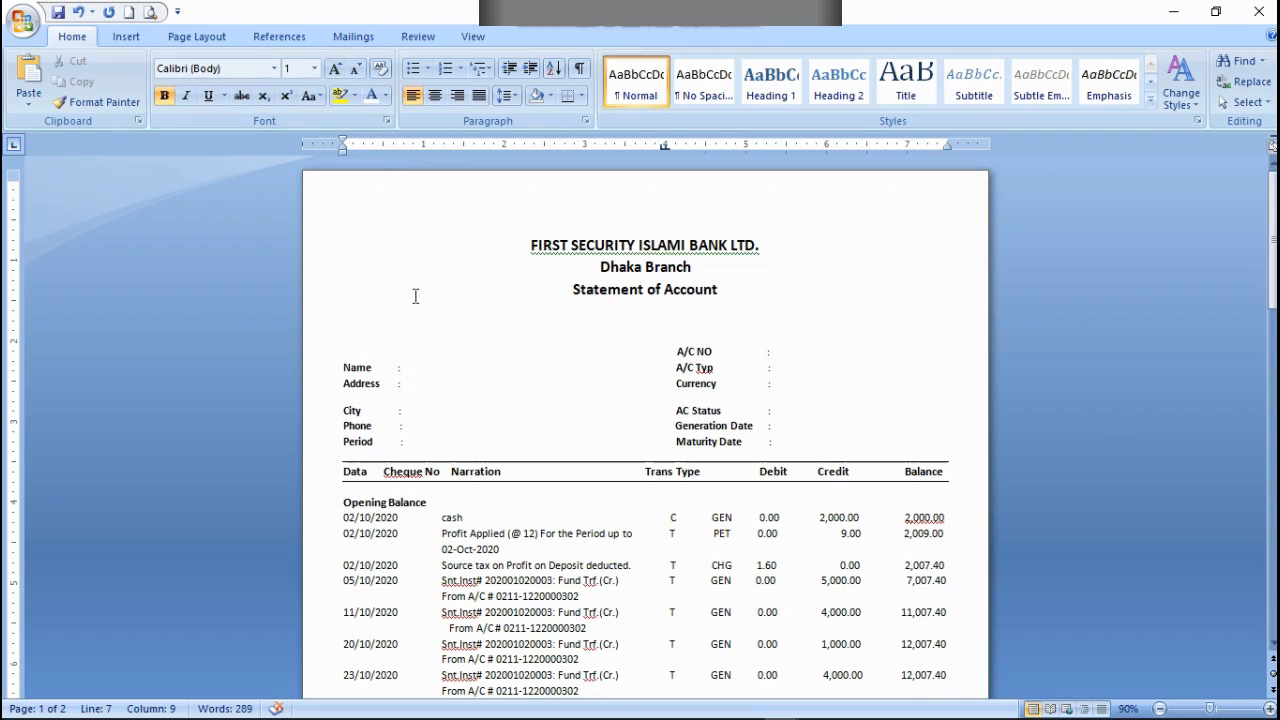
{"action": "left_click", "coordinate": [697, 291]}
{"action": "left_click", "coordinate": [684, 278]}
{"action": "left_click", "coordinate": [724, 304]}
{"action": "scroll", "coordinate": [688, 440], "scroll_direction": "down", "scroll_amount": 10}
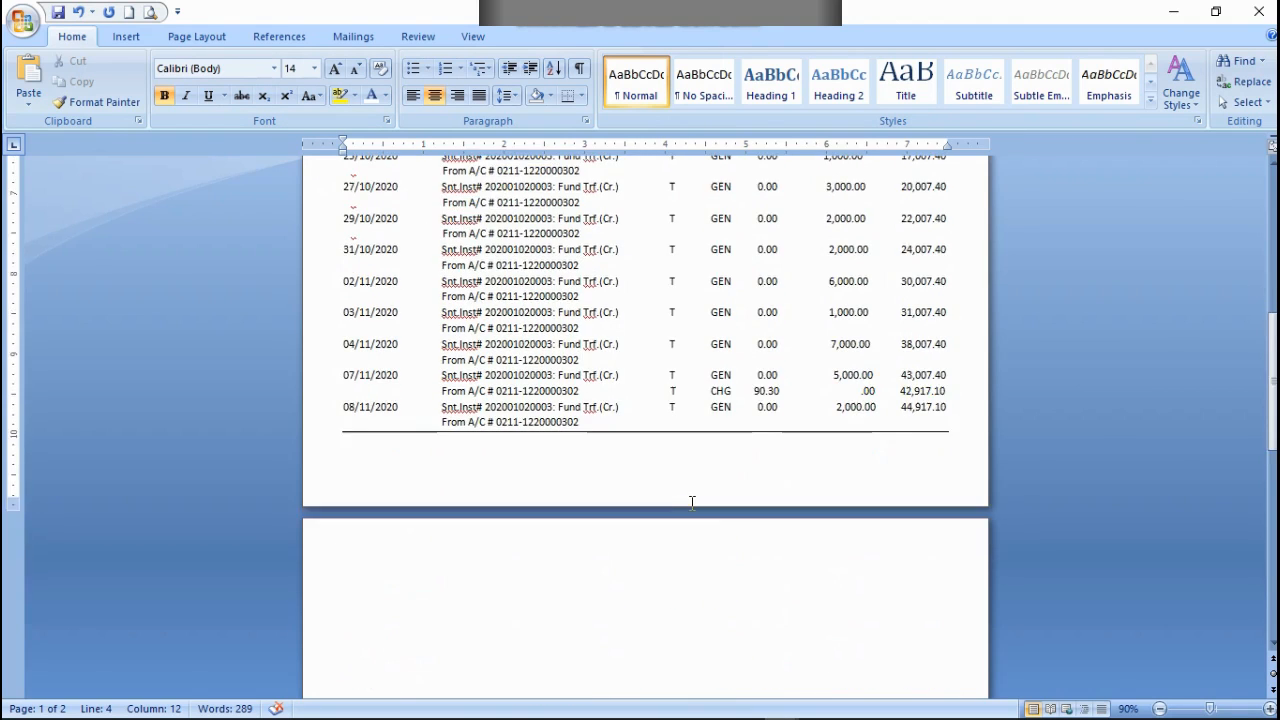
{"action": "scroll", "coordinate": [684, 497], "scroll_direction": "up", "scroll_amount": 10}
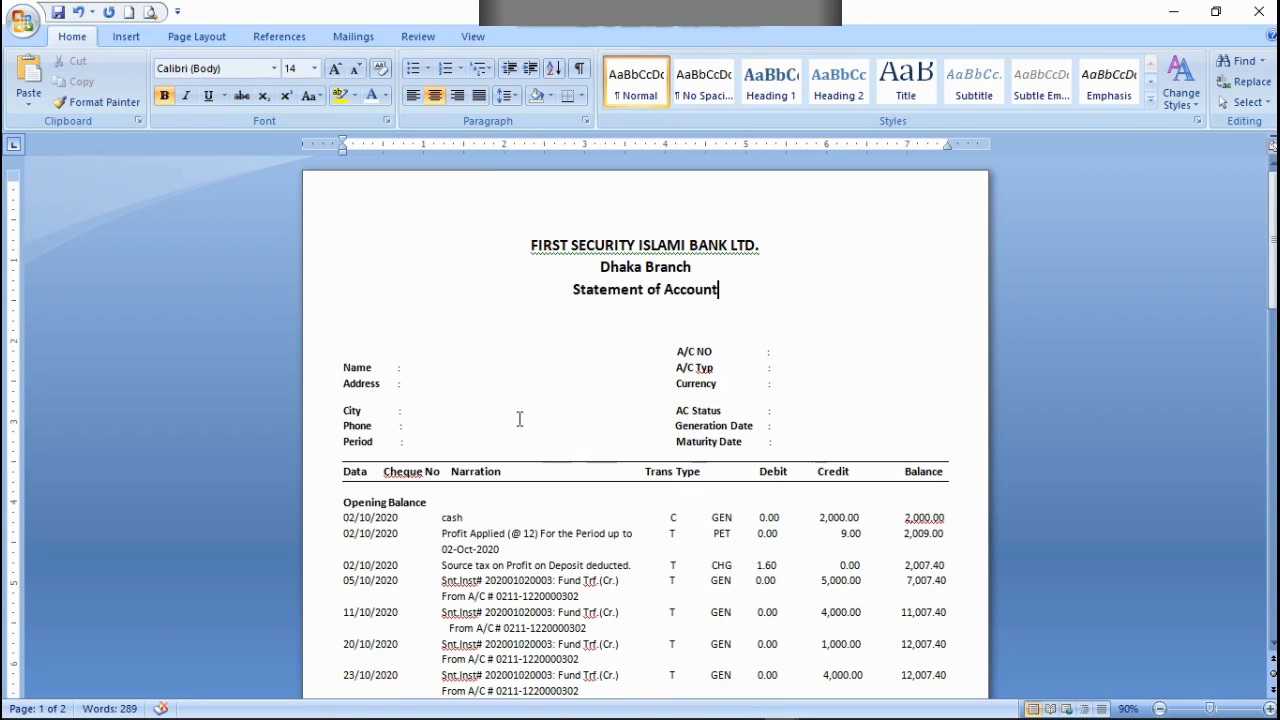
Step: Reduce the blank line below the Statement of Account heading to font size 1
{"action": "left_click_drag", "start_coordinate": [363, 287], "coordinate": [558, 343]}
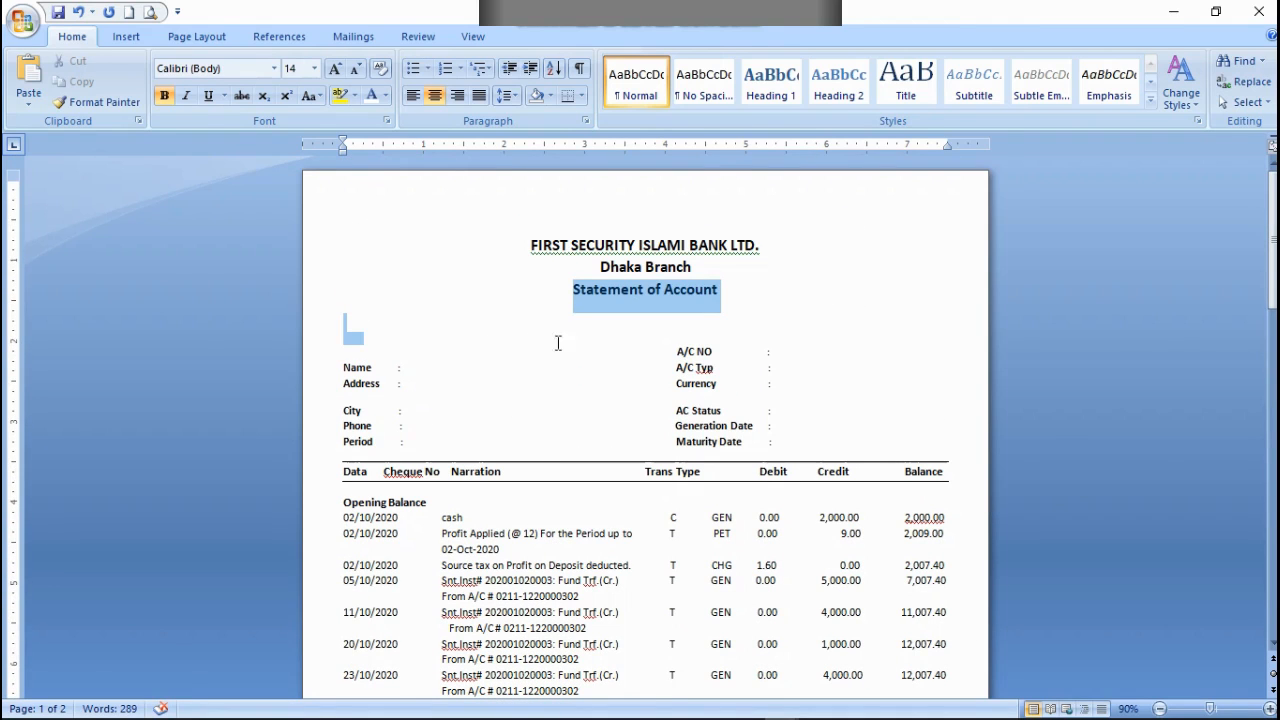
{"action": "left_click", "coordinate": [784, 328]}
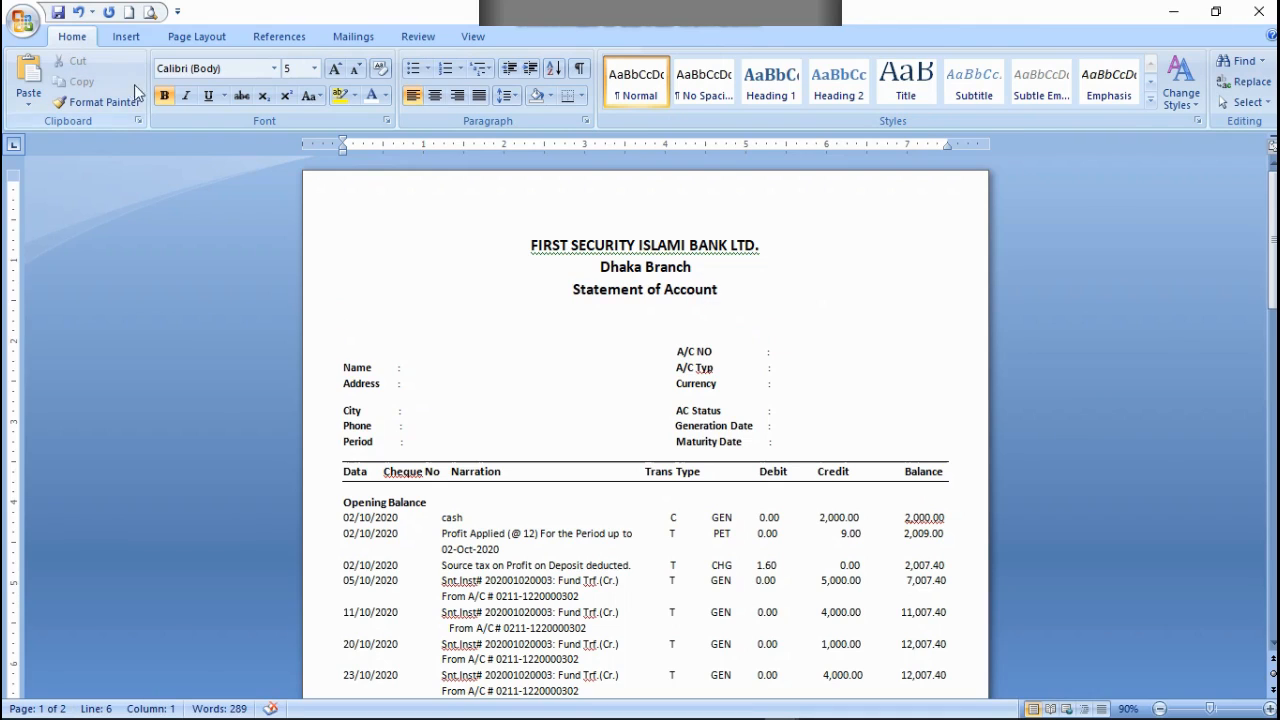
{"action": "left_click", "coordinate": [710, 322]}
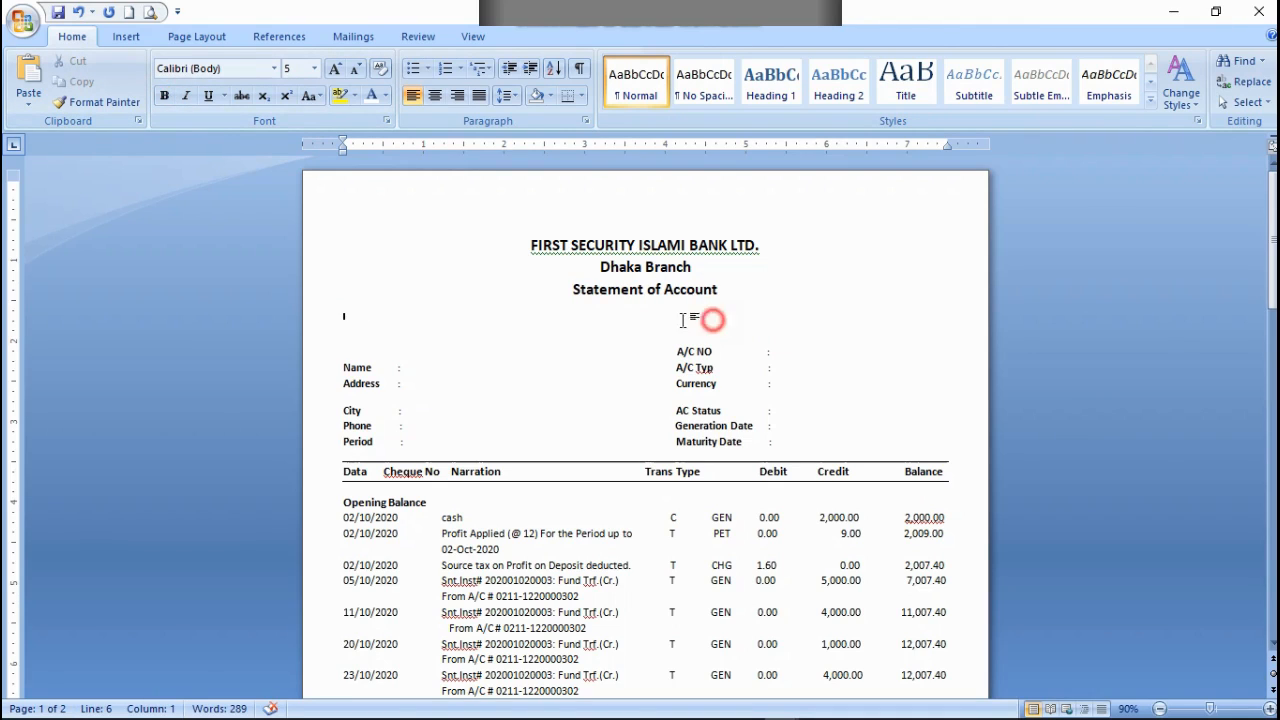
{"action": "left_click_drag", "start_coordinate": [362, 322], "coordinate": [468, 340]}
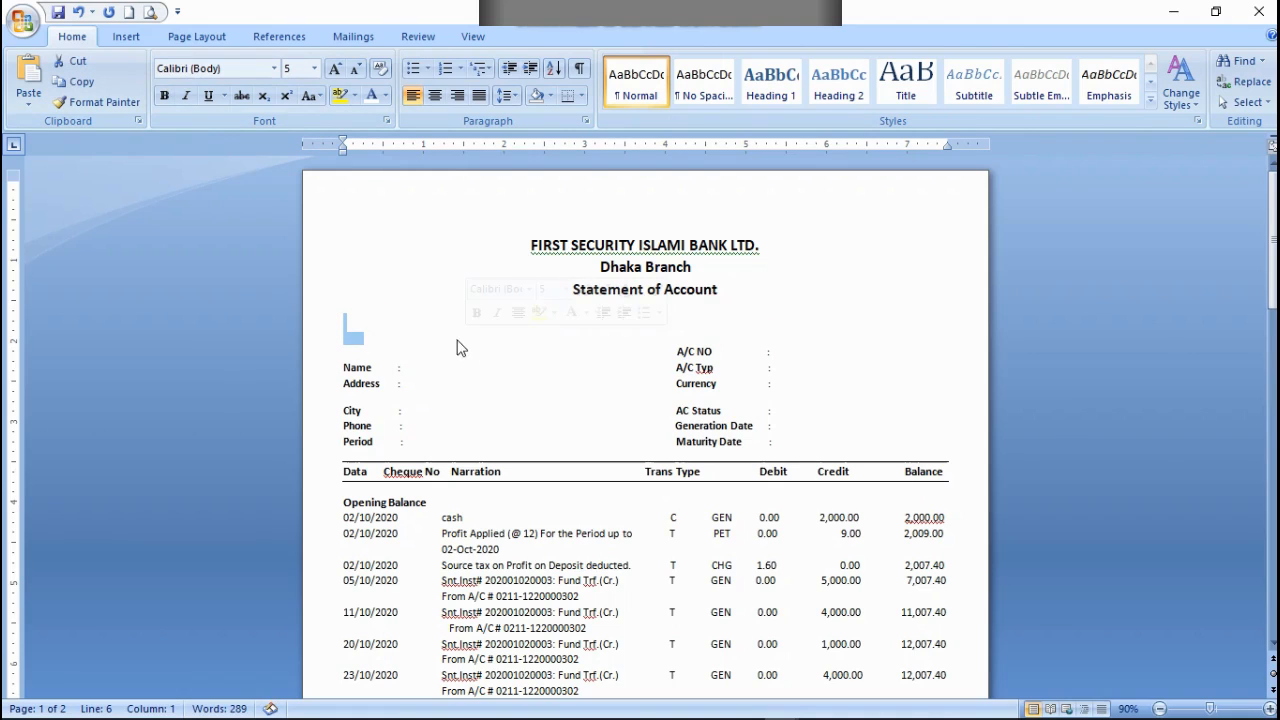
{"action": "left_click", "coordinate": [356, 69]}
{"action": "left_click", "coordinate": [356, 69]}
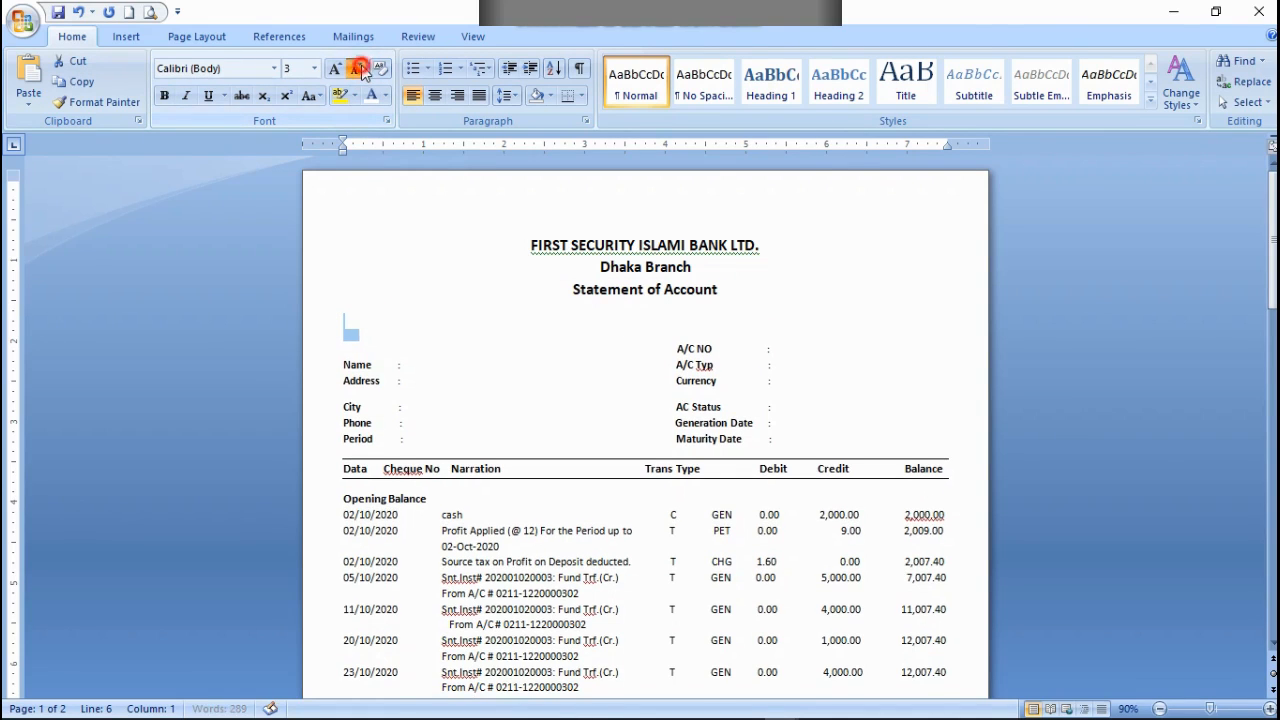
{"action": "left_click", "coordinate": [356, 69]}
{"action": "left_click", "coordinate": [356, 69]}
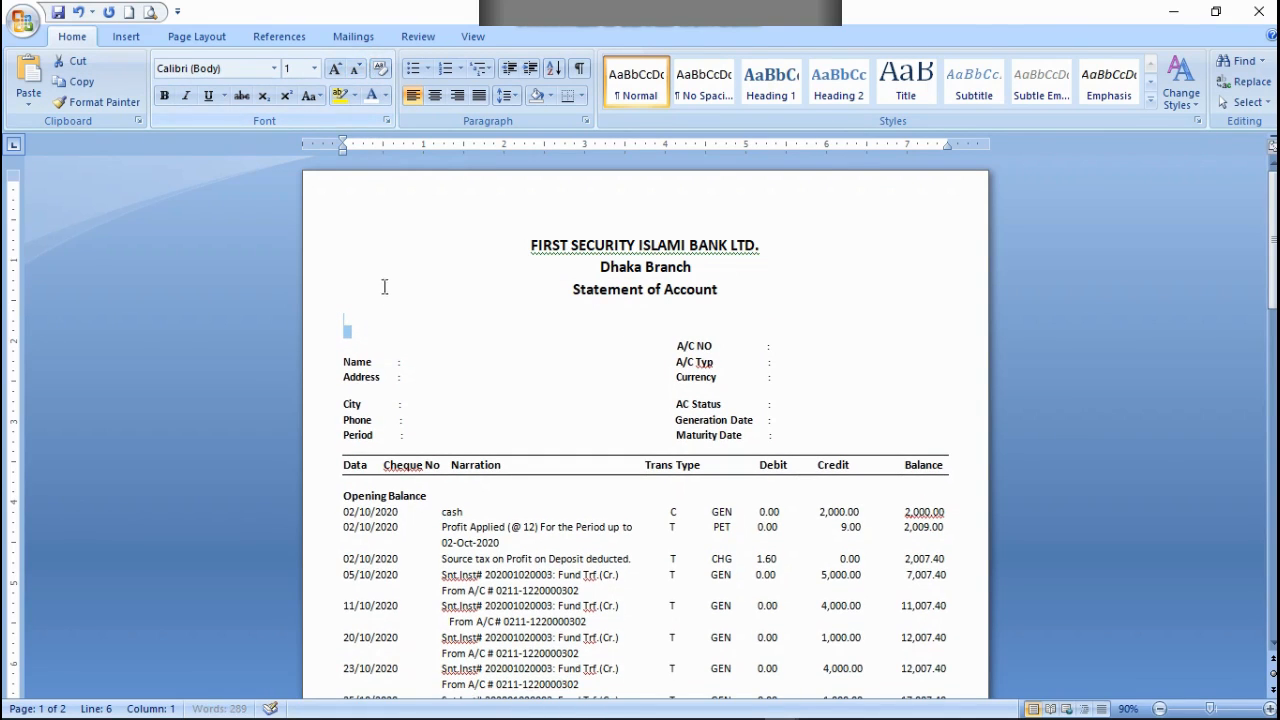
{"action": "left_click", "coordinate": [356, 345]}
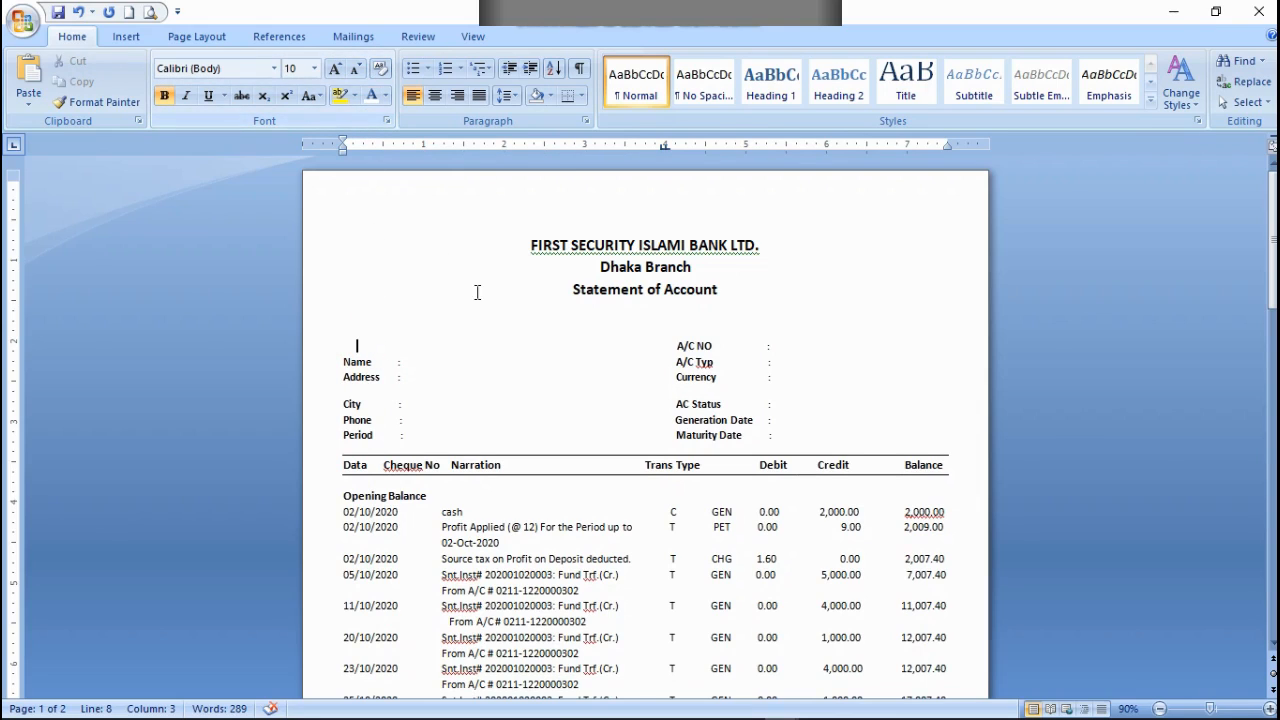
Step: Try a larger size on the second blank line above the account details, and set it to font size 1
{"action": "left_click", "coordinate": [665, 322]}
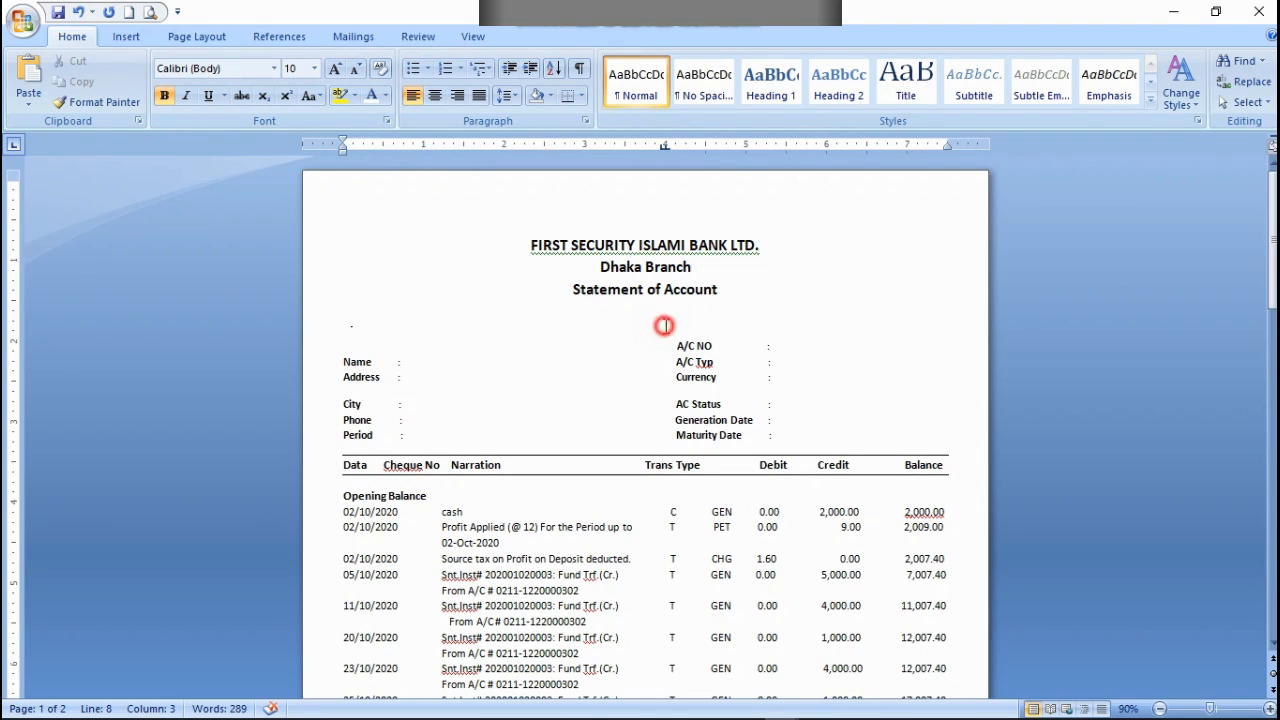
{"action": "left_click", "coordinate": [416, 322]}
{"action": "left_click", "coordinate": [354, 326]}
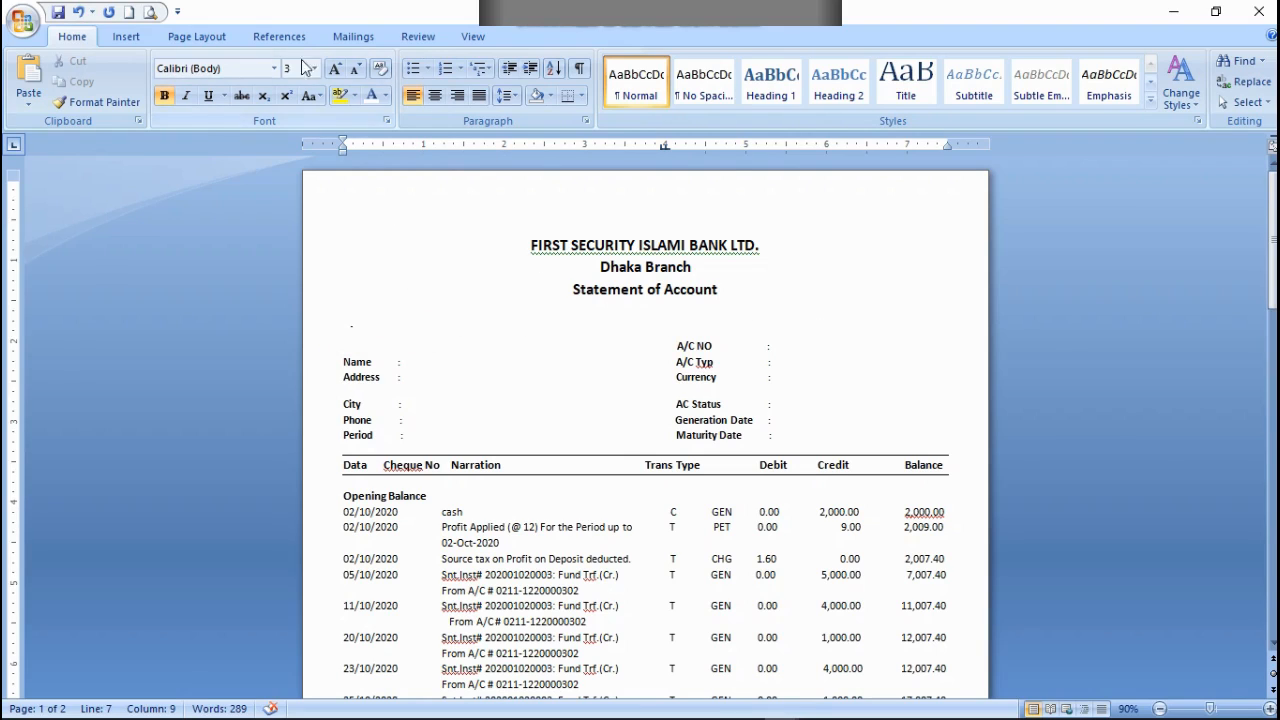
{"action": "left_click", "coordinate": [338, 68]}
{"action": "left_click", "coordinate": [338, 68]}
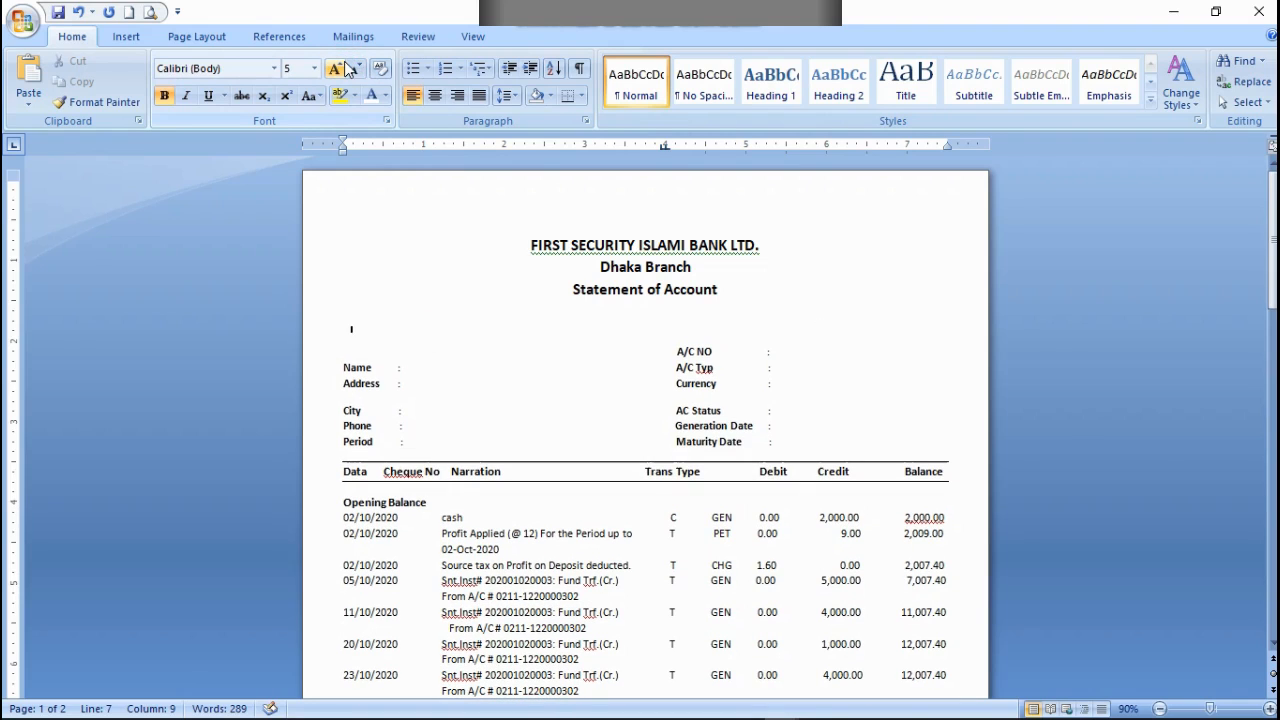
{"action": "left_click", "coordinate": [357, 70]}
{"action": "left_click", "coordinate": [357, 70]}
{"action": "left_click", "coordinate": [357, 70]}
{"action": "left_click", "coordinate": [357, 70]}
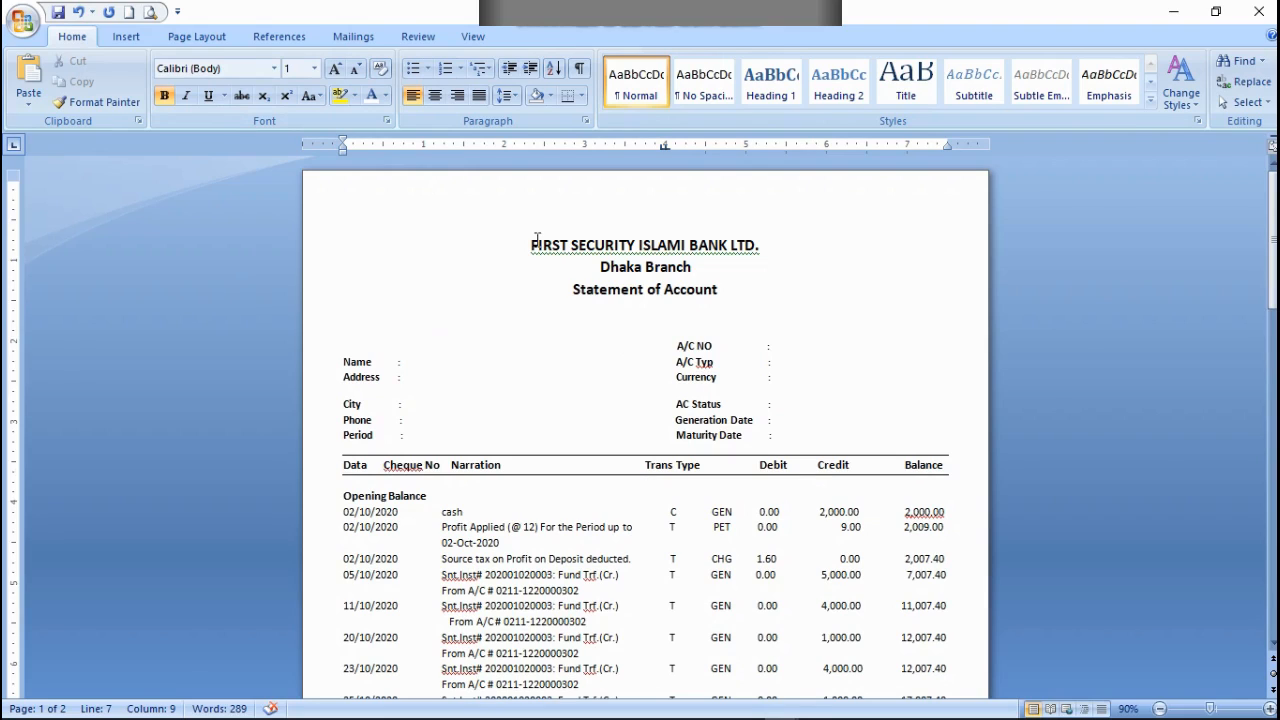
Step: Try the three centered heading lines at font size 12 and check how the statement fits the page
{"action": "left_click_drag", "start_coordinate": [529, 249], "coordinate": [727, 301]}
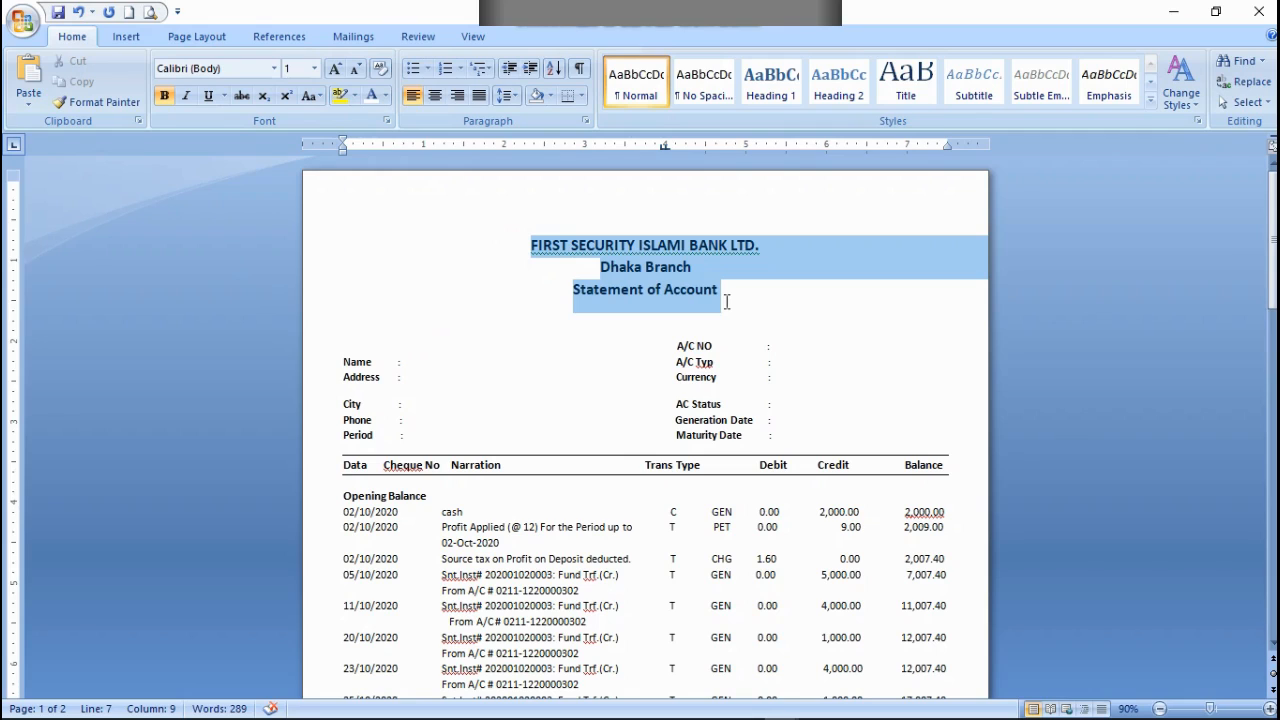
{"action": "left_click", "coordinate": [357, 69]}
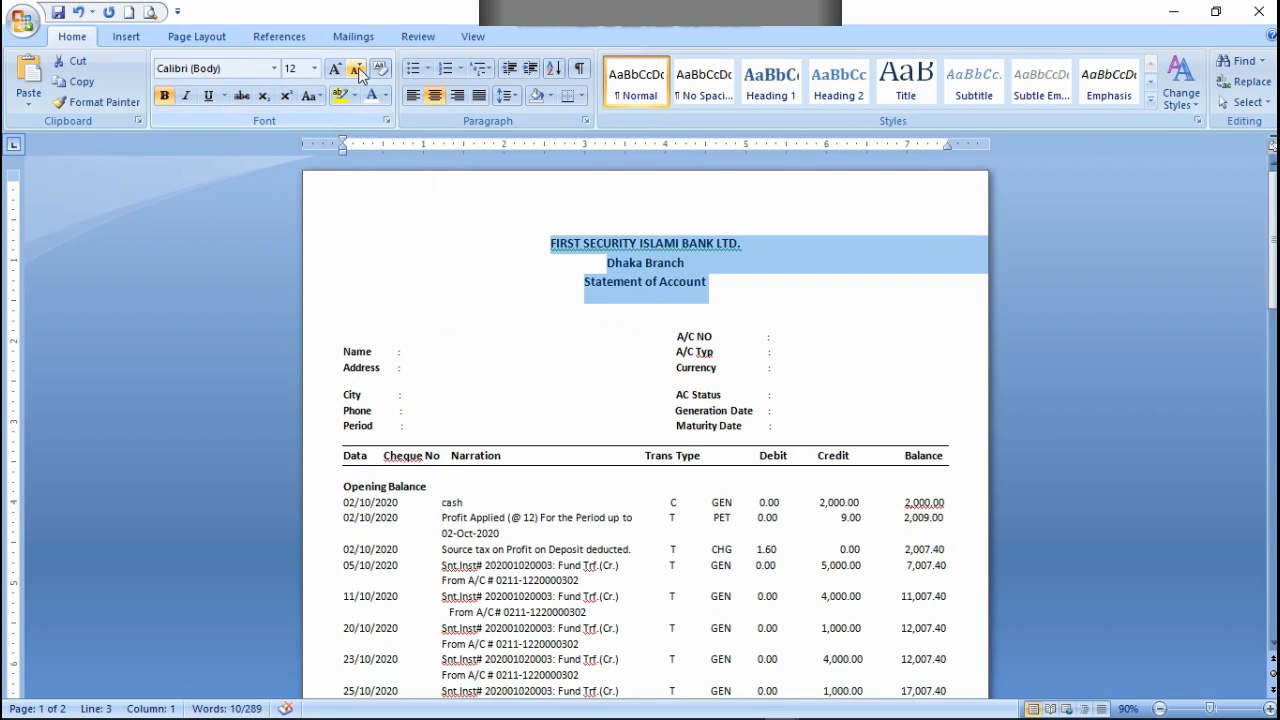
{"action": "scroll", "coordinate": [600, 397], "scroll_direction": "down", "scroll_amount": 10}
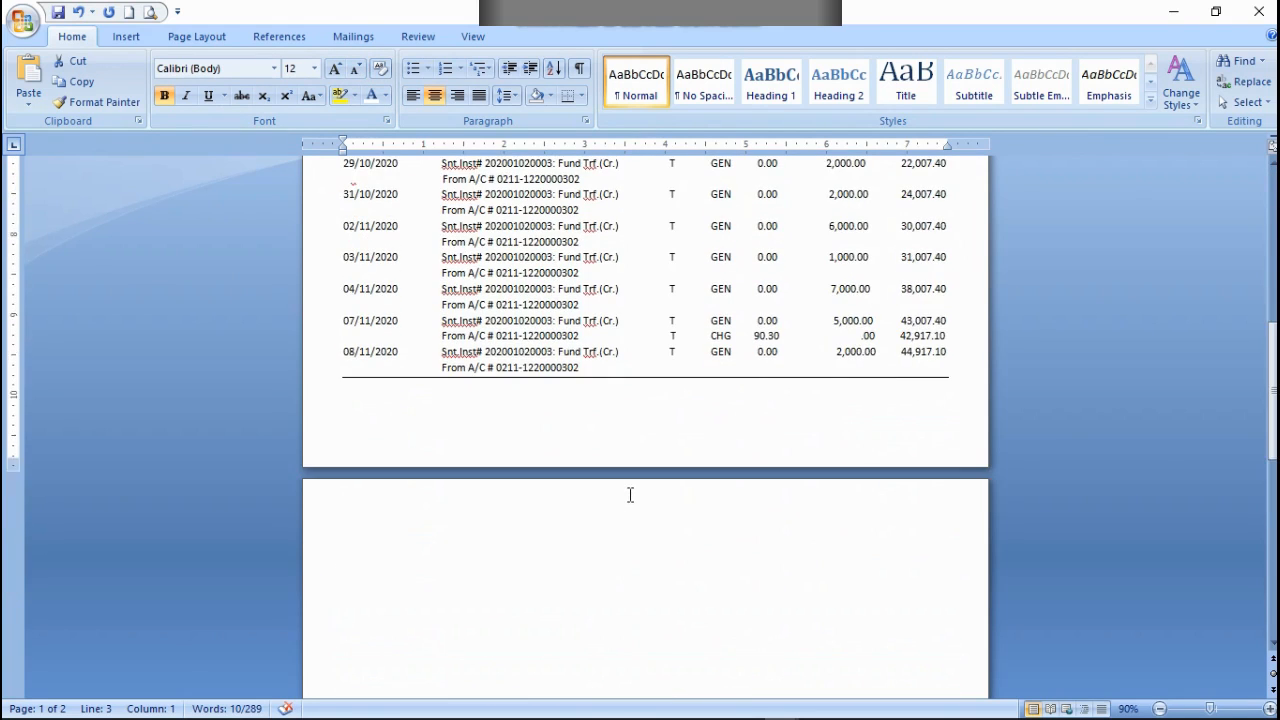
{"action": "scroll", "coordinate": [630, 495], "scroll_direction": "up", "scroll_amount": 9}
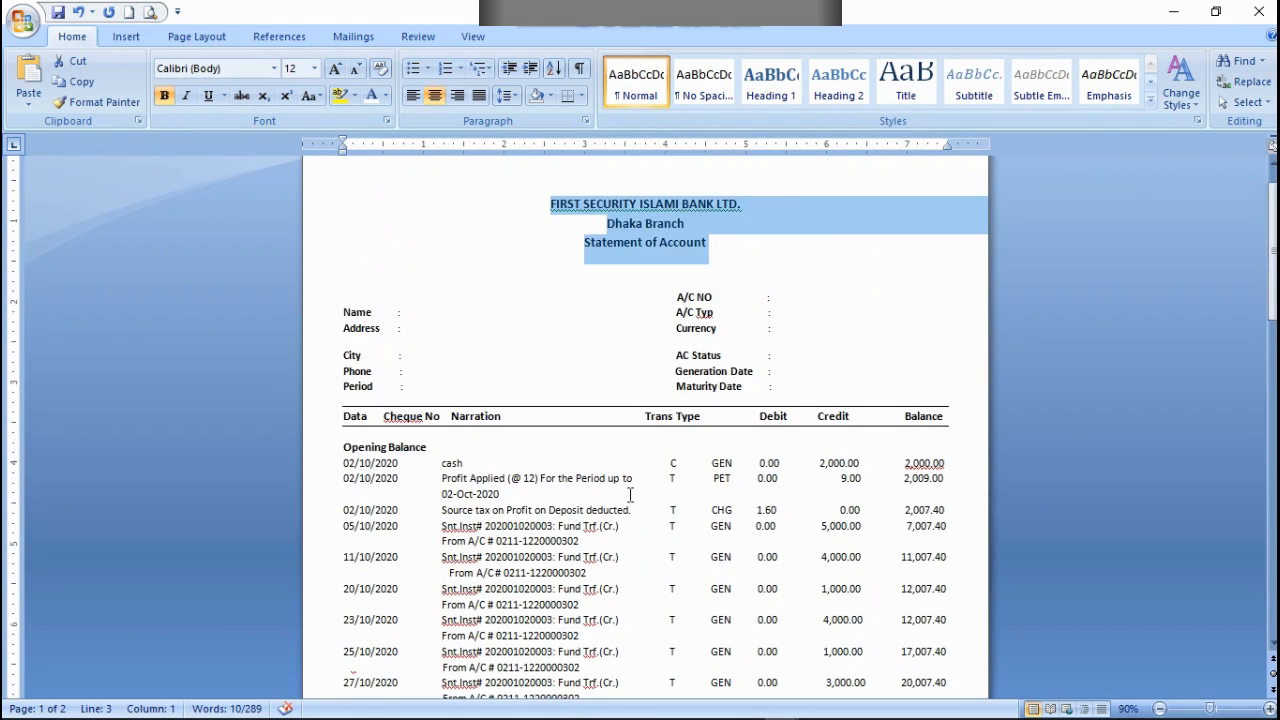
Step: Try enlarging the three heading lines to font size 20 and check the end of the first page
{"action": "left_click", "coordinate": [335, 70]}
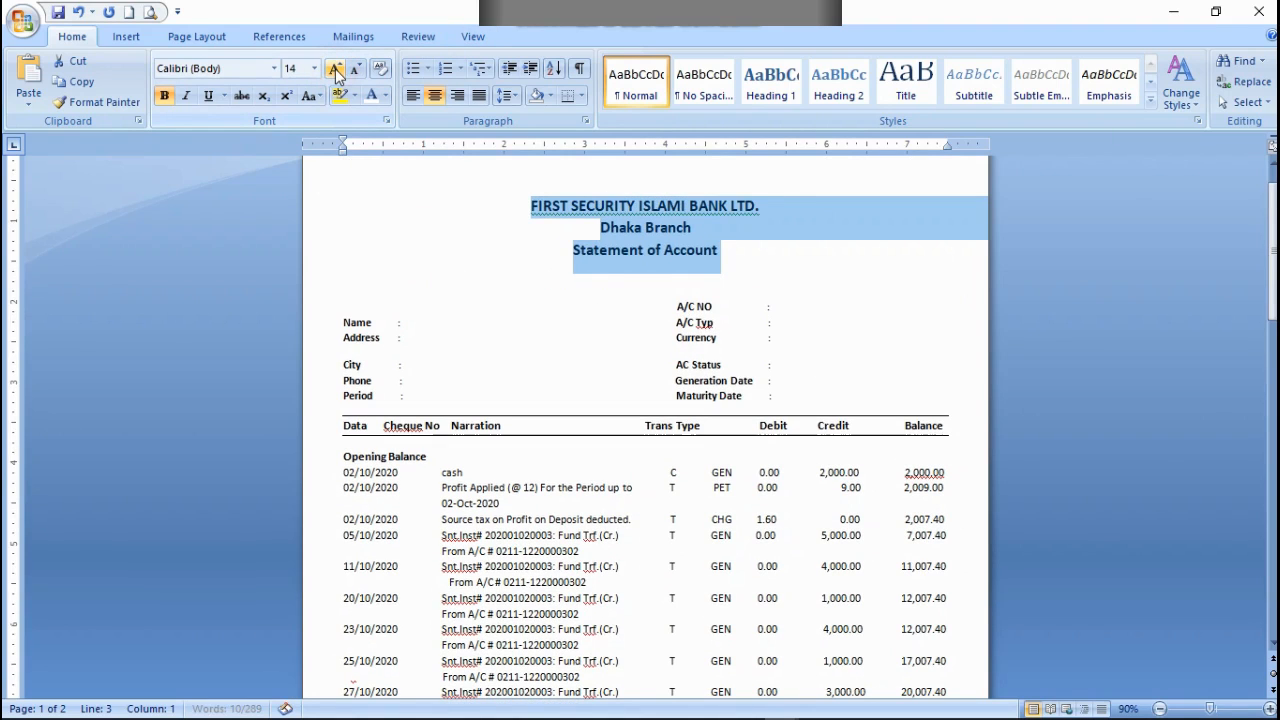
{"action": "left_click", "coordinate": [335, 70]}
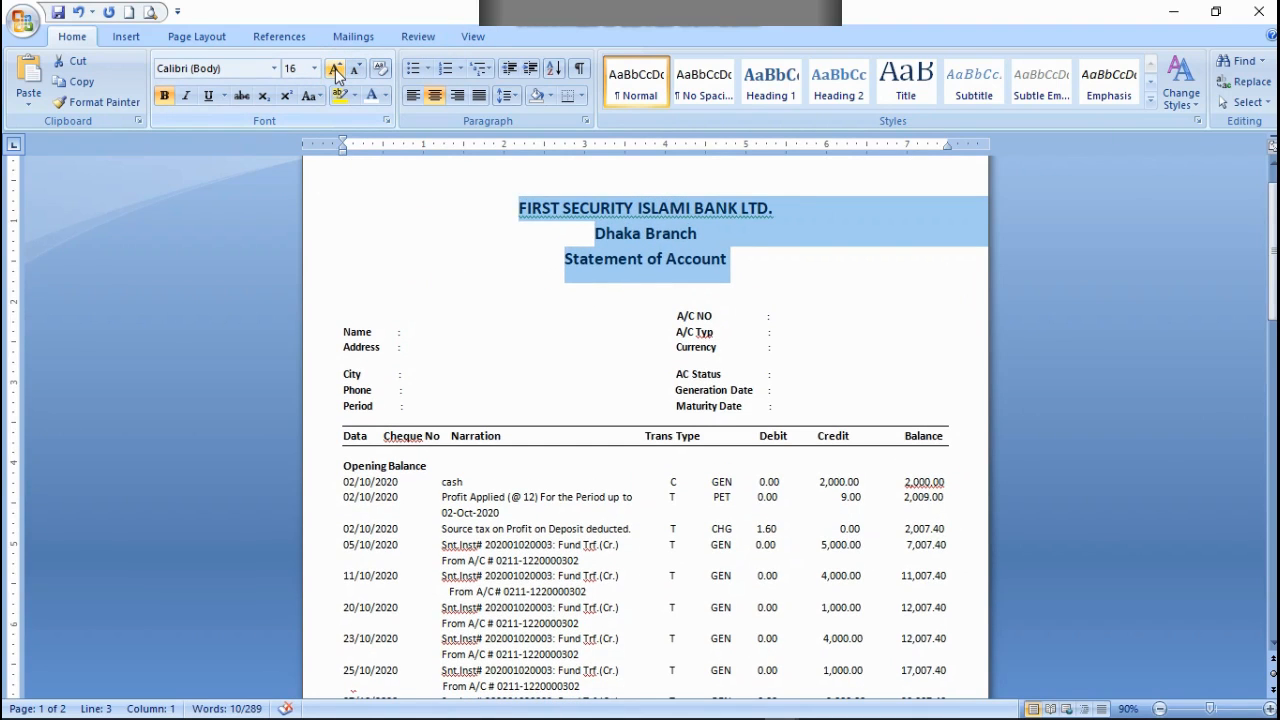
{"action": "left_click", "coordinate": [335, 70]}
{"action": "left_click", "coordinate": [335, 70]}
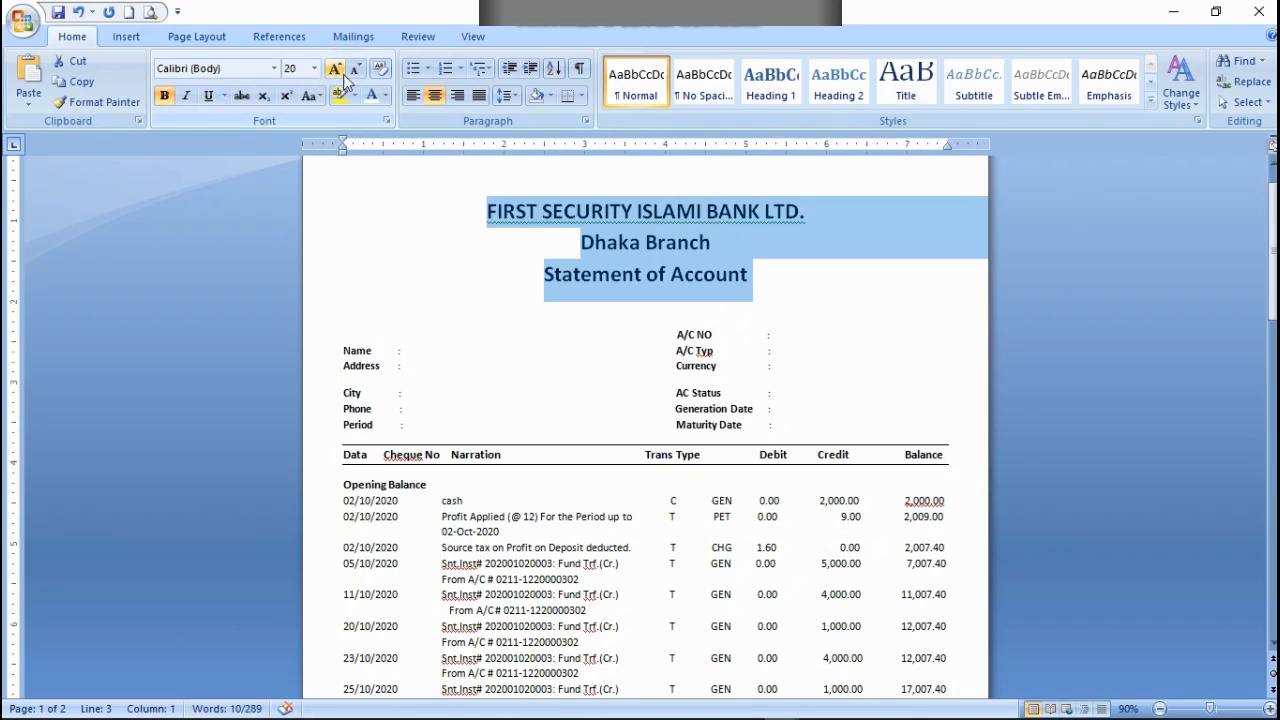
{"action": "scroll", "coordinate": [396, 131], "scroll_direction": "down", "scroll_amount": 1}
{"action": "scroll", "coordinate": [478, 343], "scroll_direction": "down", "scroll_amount": 12}
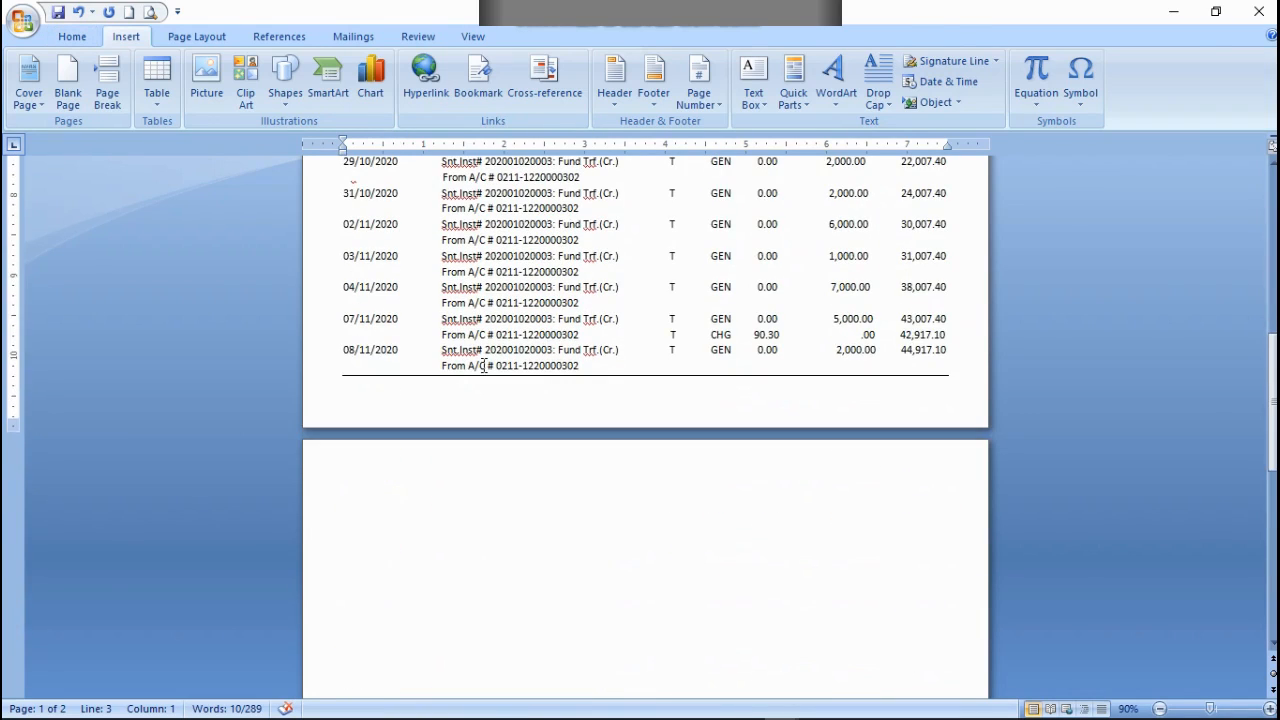
{"action": "scroll", "coordinate": [484, 366], "scroll_direction": "up", "scroll_amount": 4}
{"action": "scroll", "coordinate": [330, 40], "scroll_direction": "up", "scroll_amount": 1}
{"action": "scroll", "coordinate": [616, 257], "scroll_direction": "up", "scroll_amount": 5}
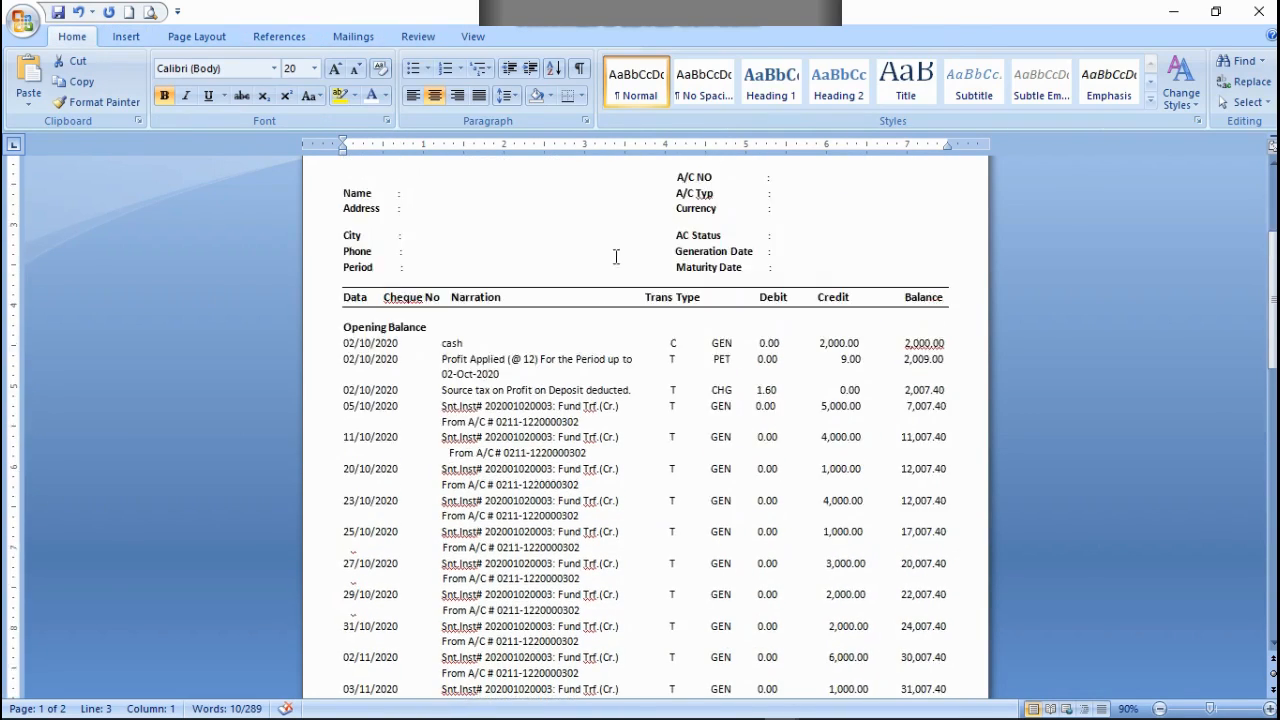
{"action": "scroll", "coordinate": [616, 257], "scroll_direction": "up", "scroll_amount": 3}
Step: Try the three heading lines at font sizes 12 and 14 for comparison
{"action": "left_click", "coordinate": [357, 70]}
{"action": "left_click", "coordinate": [357, 70]}
{"action": "left_click", "coordinate": [357, 70]}
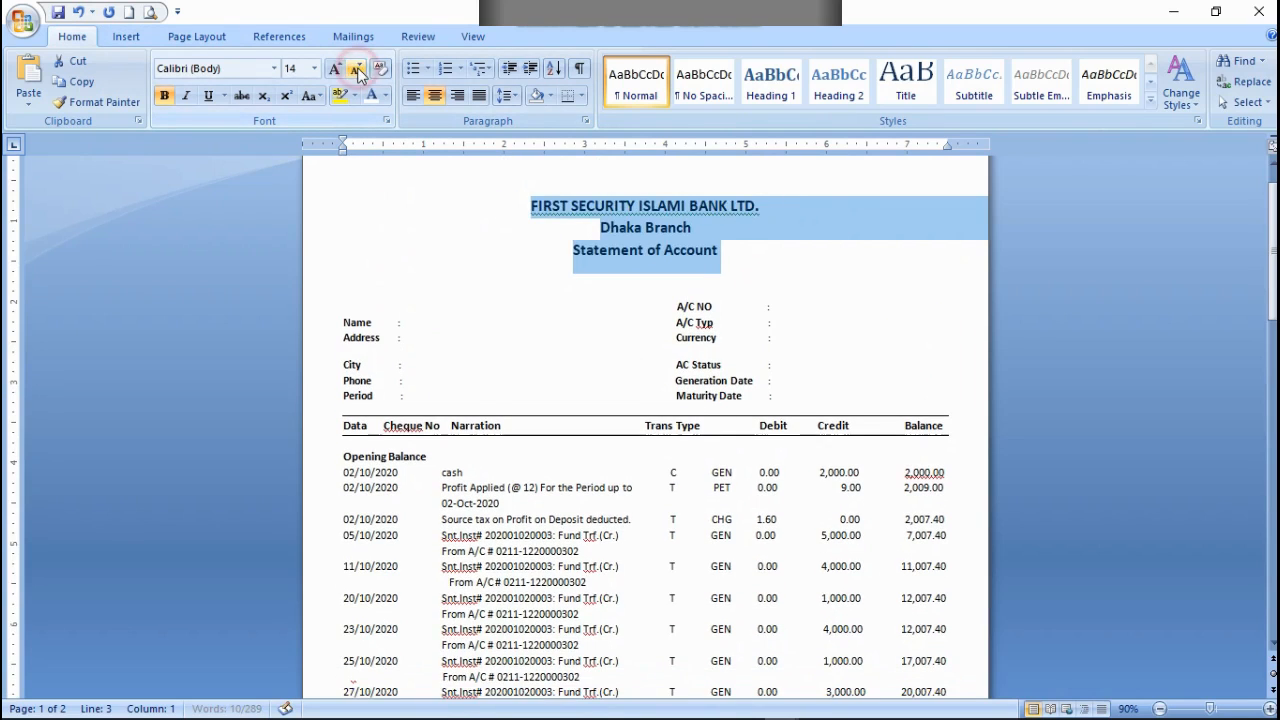
{"action": "left_click", "coordinate": [357, 70]}
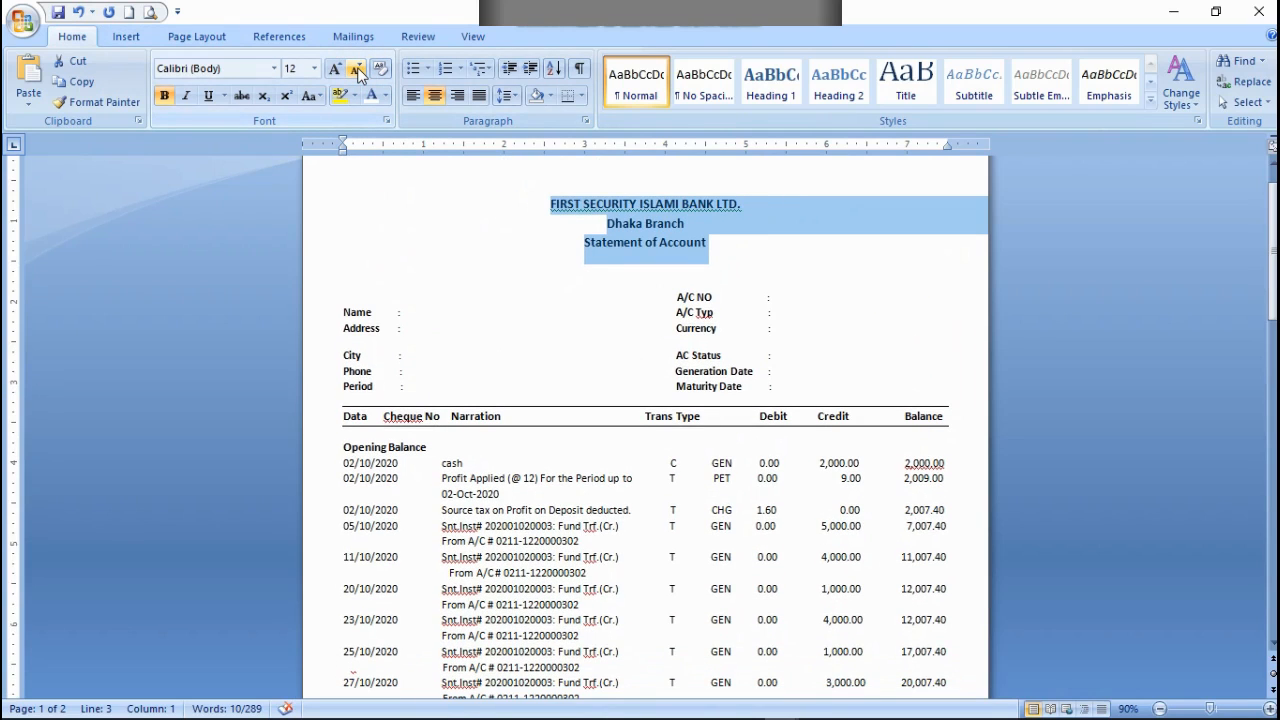
{"action": "left_click", "coordinate": [338, 68]}
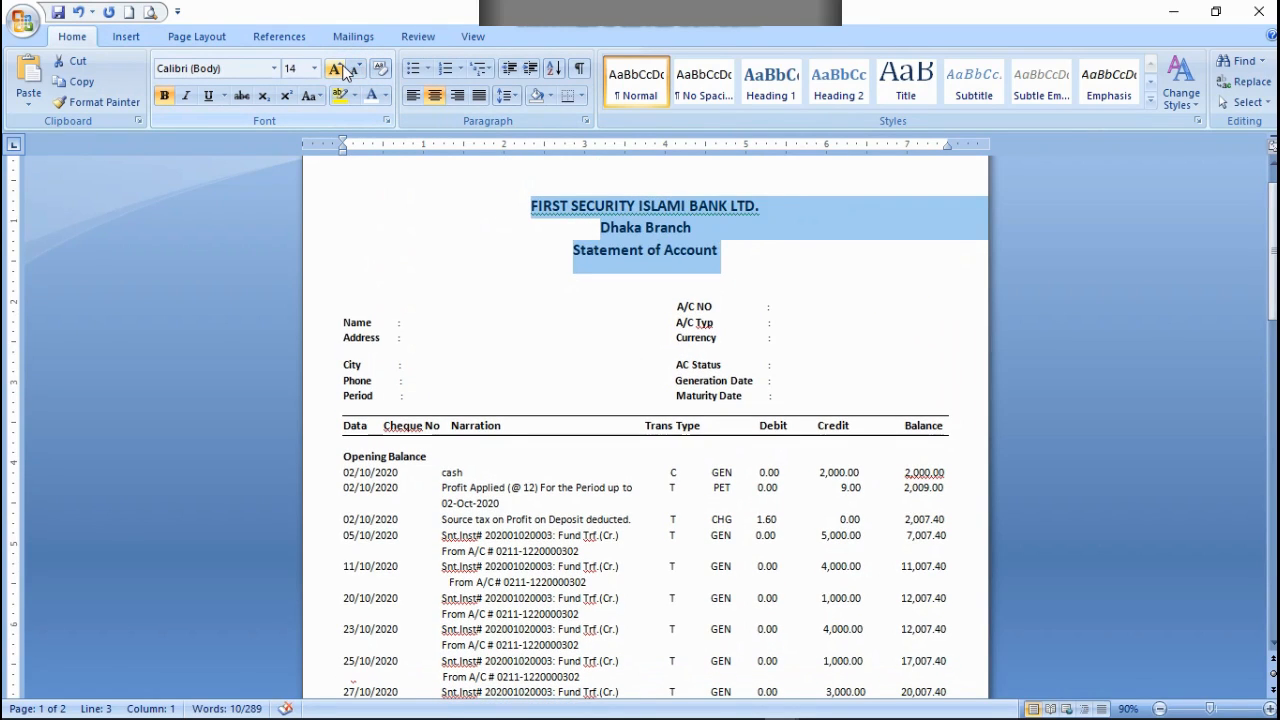
Step: Set the bank name, Dhaka Branch and Statement of Account heading lines to font size 13
{"action": "left_click", "coordinate": [296, 68]}
{"action": "key", "text": "BackSpace"}
{"action": "type", "text": "13"}
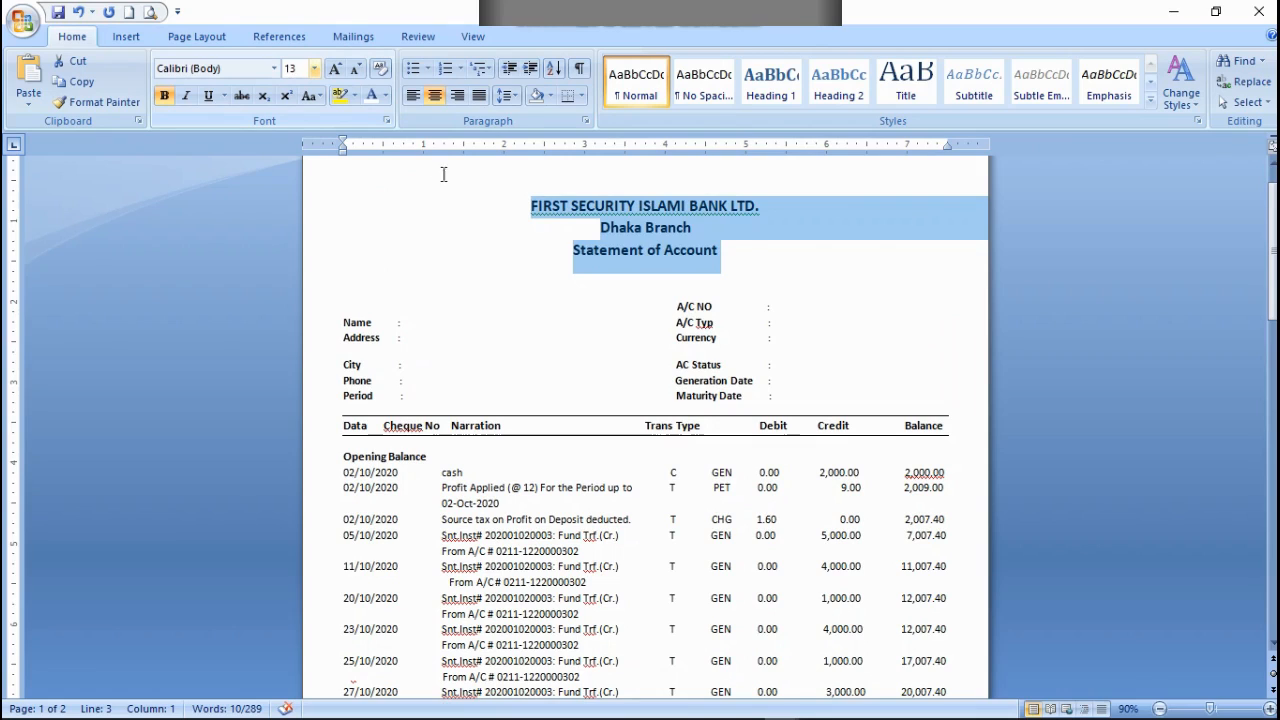
{"action": "left_click", "coordinate": [410, 206]}
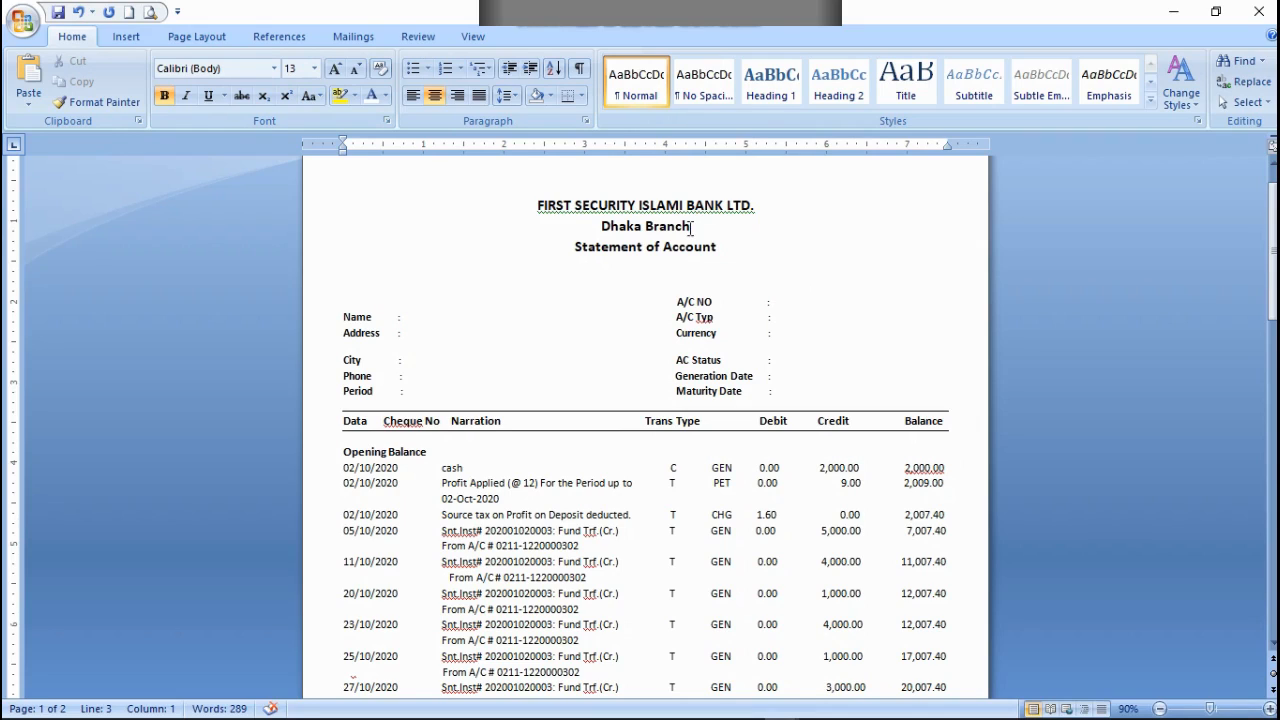
{"action": "left_click", "coordinate": [692, 226]}
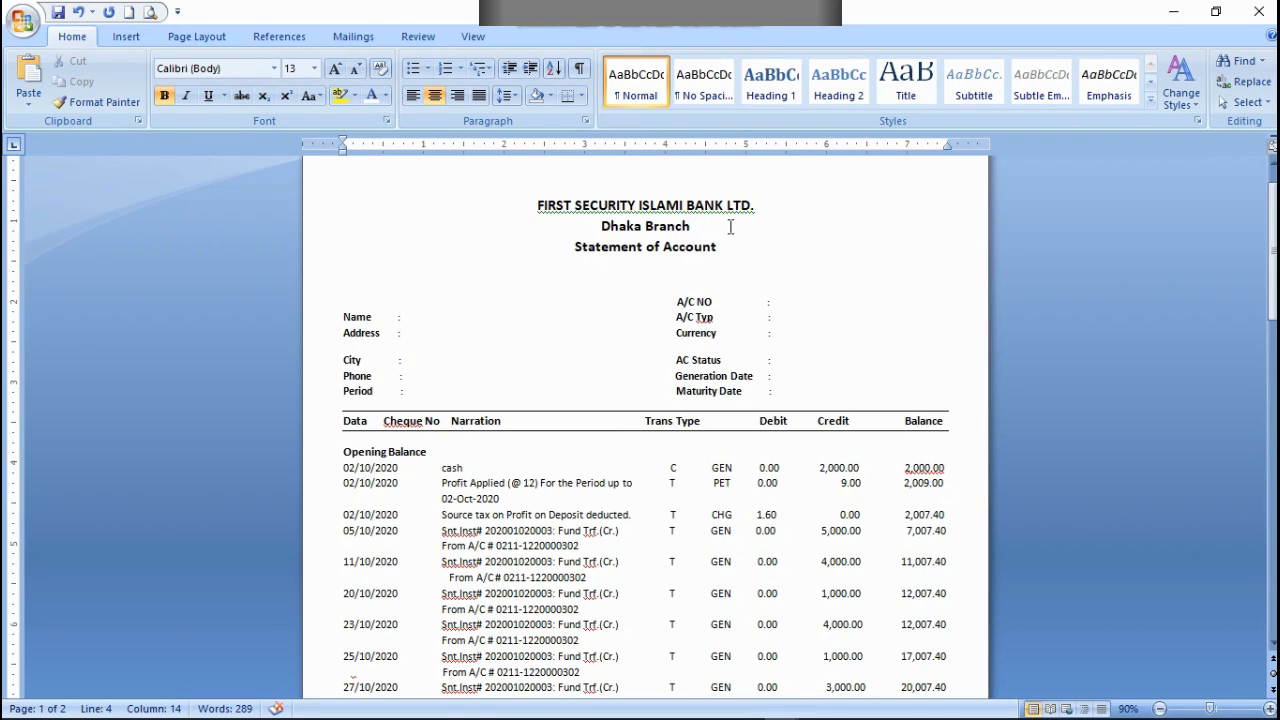
Step: Try shrinking the font size to 3 at the end of the Dhaka Branch line and deleting its last characters
{"action": "left_click", "coordinate": [357, 68]}
{"action": "left_click", "coordinate": [357, 68]}
{"action": "left_click", "coordinate": [357, 68]}
{"action": "left_click", "coordinate": [357, 68]}
{"action": "left_click", "coordinate": [357, 68]}
{"action": "left_click", "coordinate": [357, 68]}
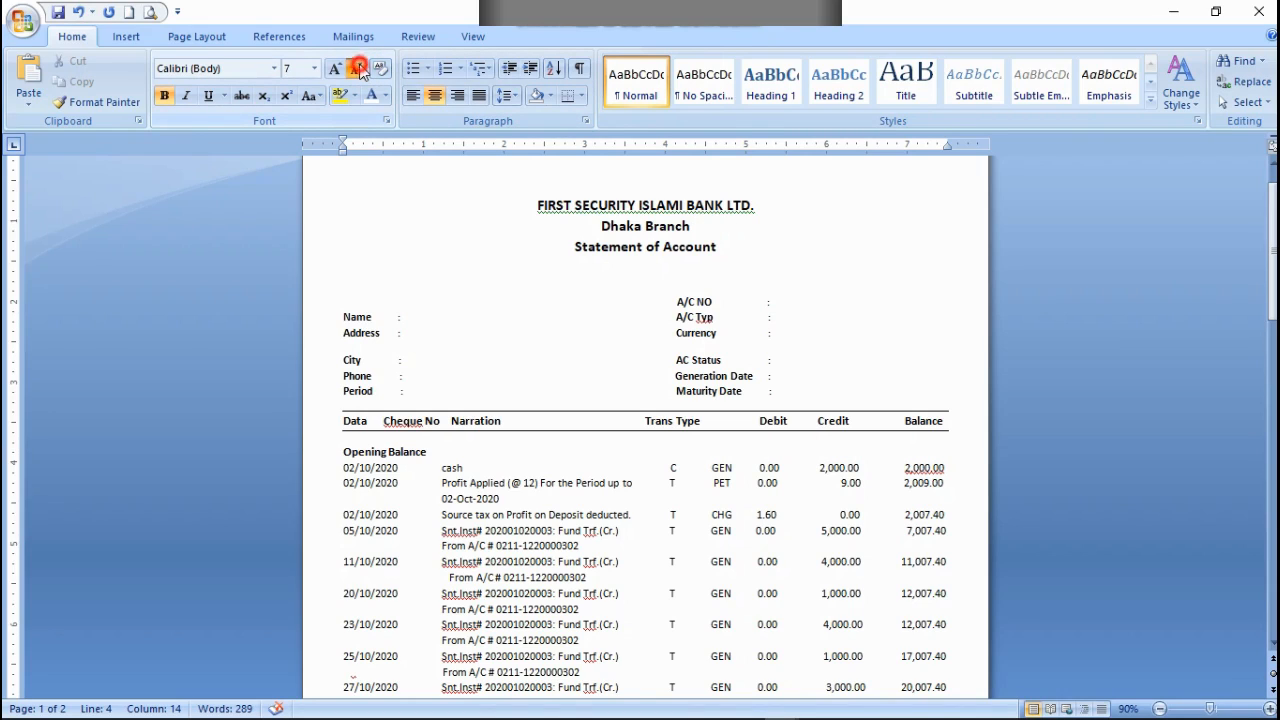
{"action": "left_click", "coordinate": [357, 68]}
{"action": "left_click", "coordinate": [357, 68]}
{"action": "left_click", "coordinate": [357, 68]}
{"action": "left_click", "coordinate": [357, 68]}
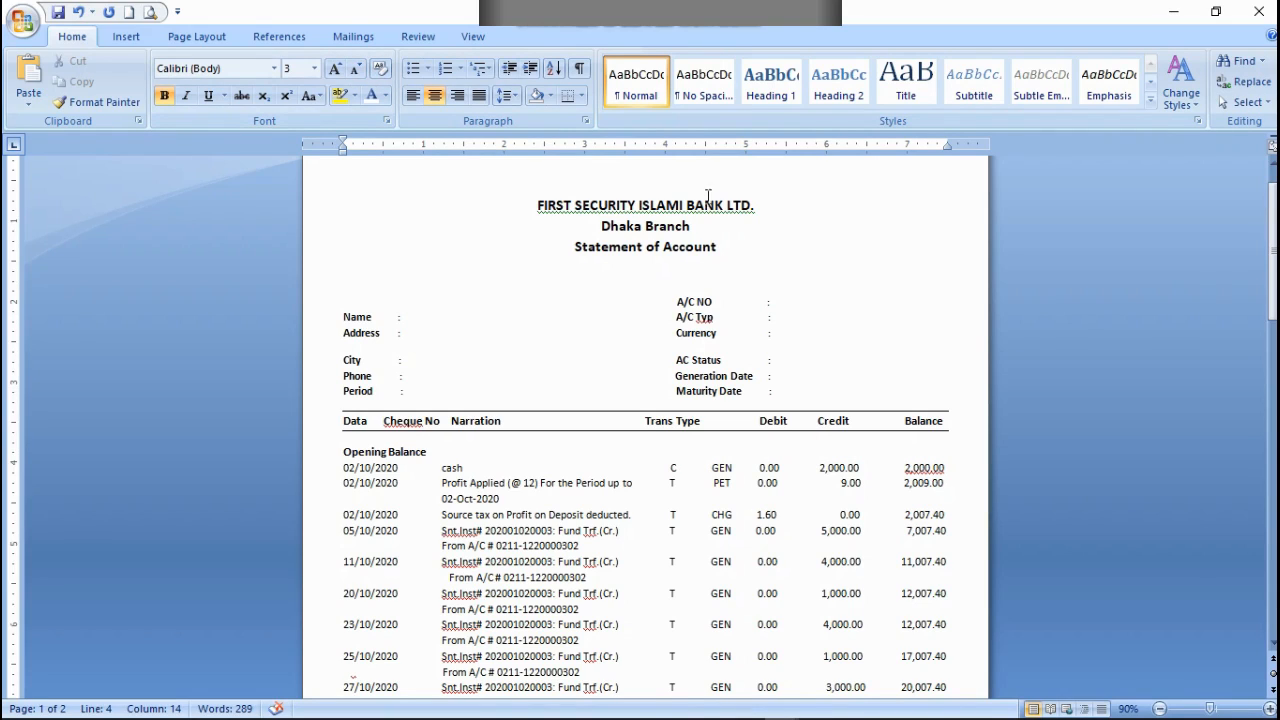
{"action": "key", "text": "BackSpace"}
{"action": "key", "text": "BackSpace"}
{"action": "key", "text": "BackSpace"}
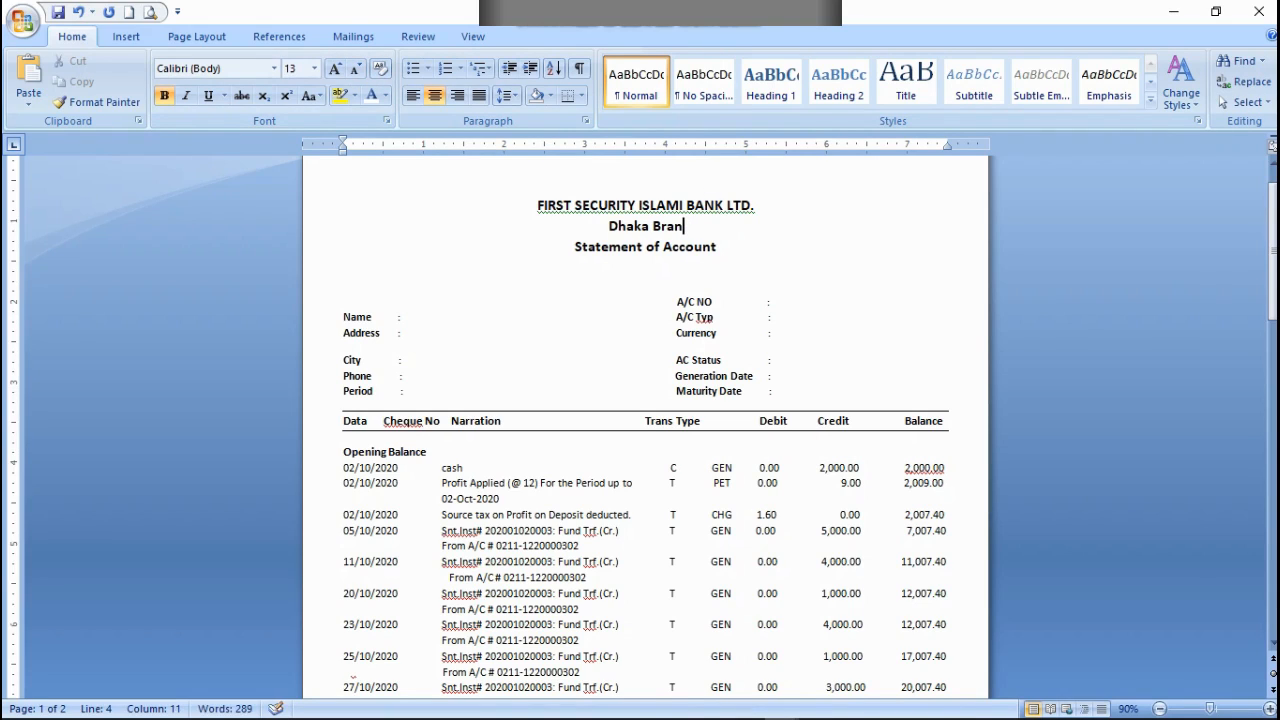
Step: Undo the deletion in the Dhaka Branch line, keeping the three heading lines at font size 13
{"action": "left_click", "coordinate": [78, 12]}
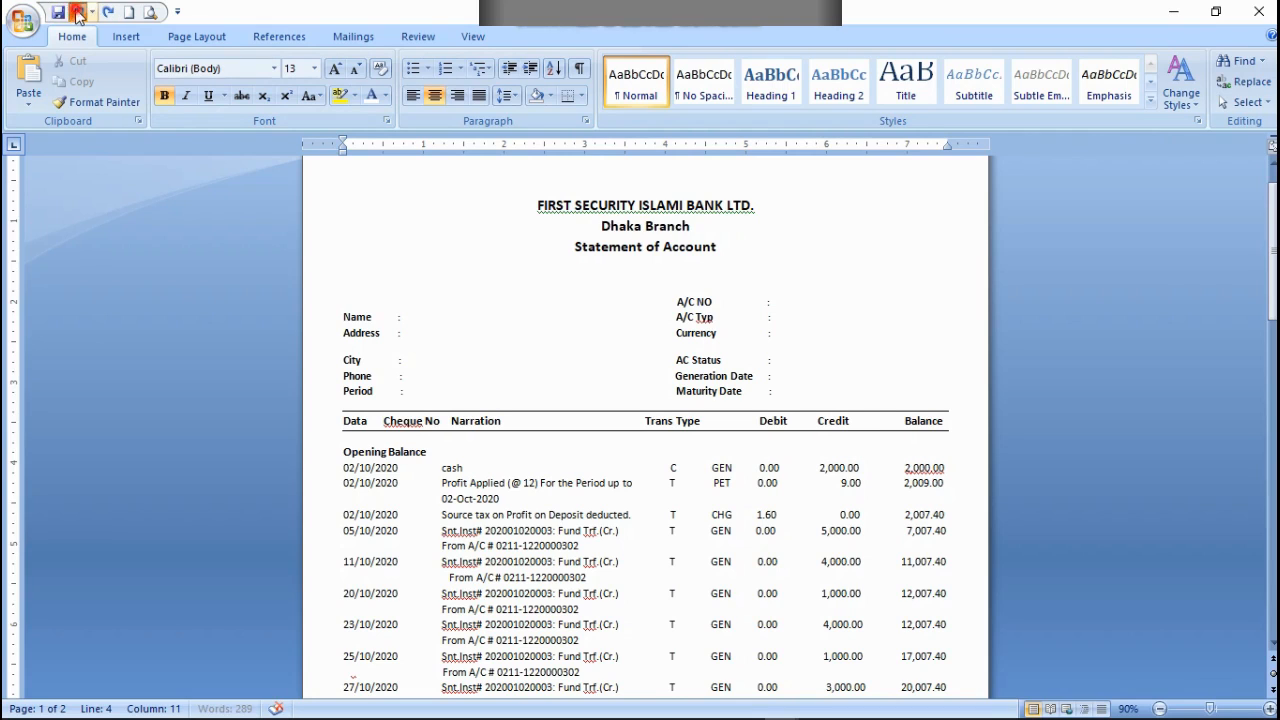
{"action": "left_click", "coordinate": [78, 12]}
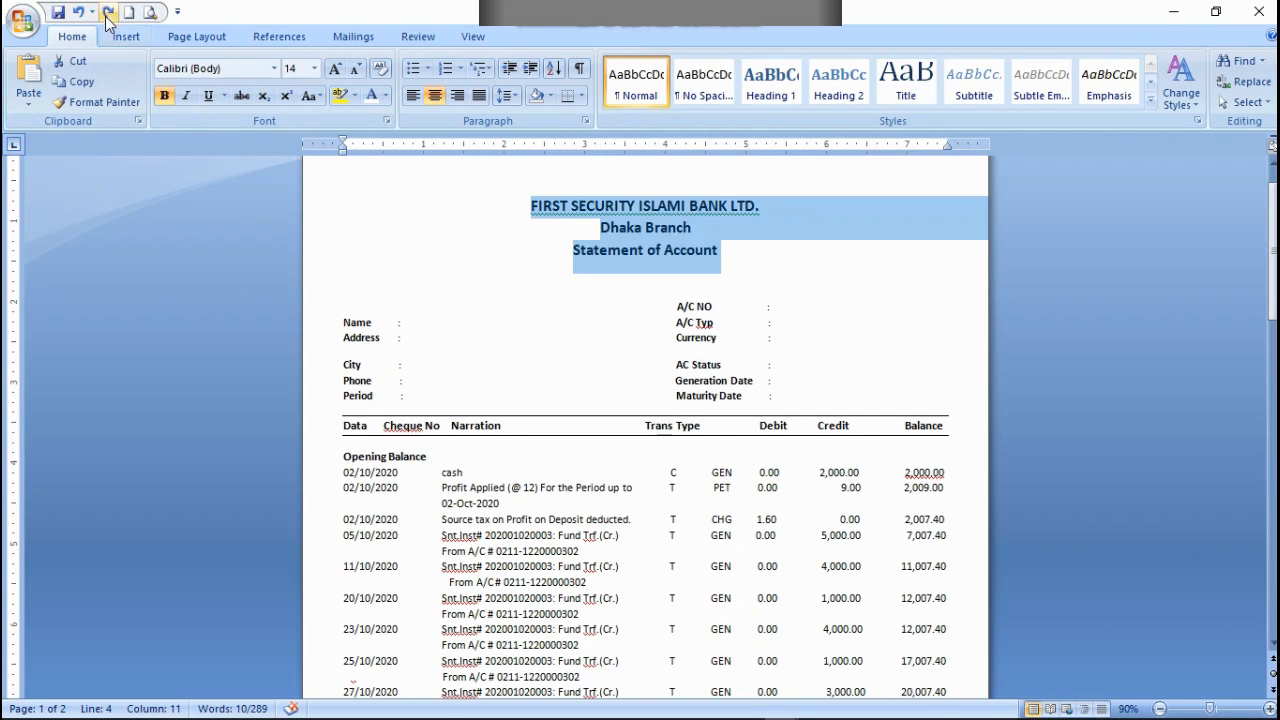
{"action": "left_click", "coordinate": [107, 12]}
{"action": "left_click", "coordinate": [528, 268]}
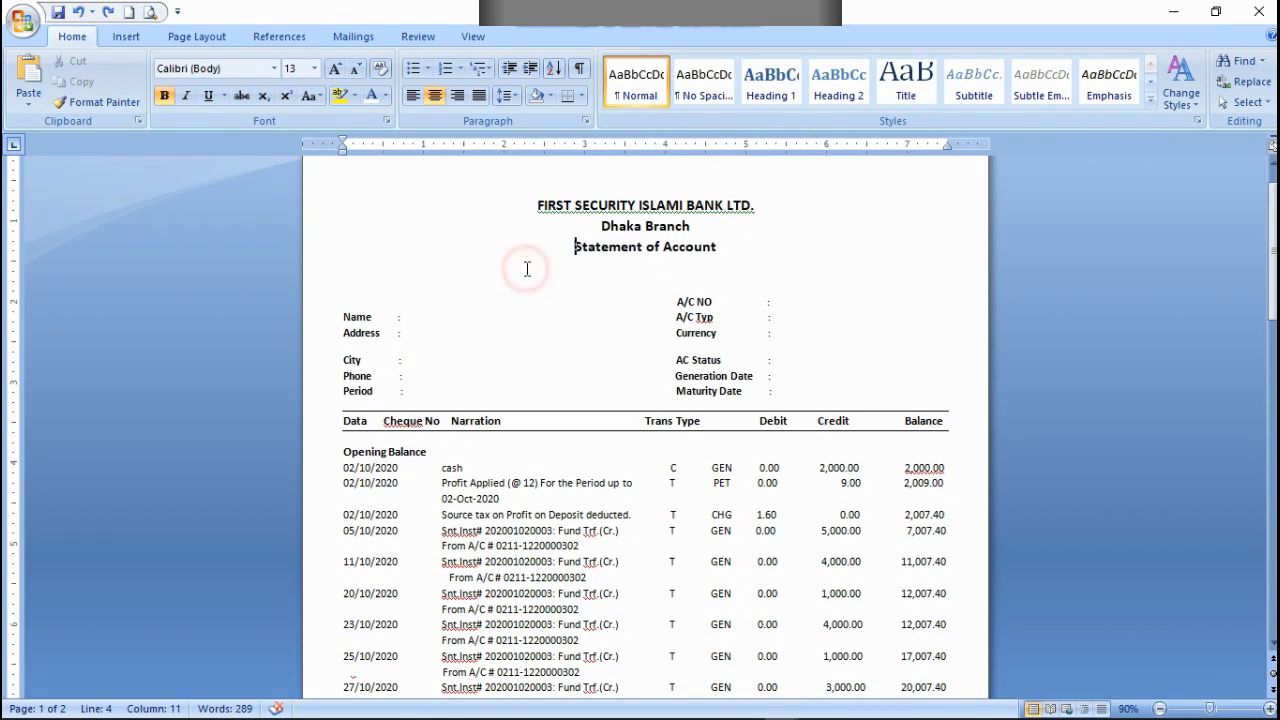
{"action": "left_click", "coordinate": [331, 277]}
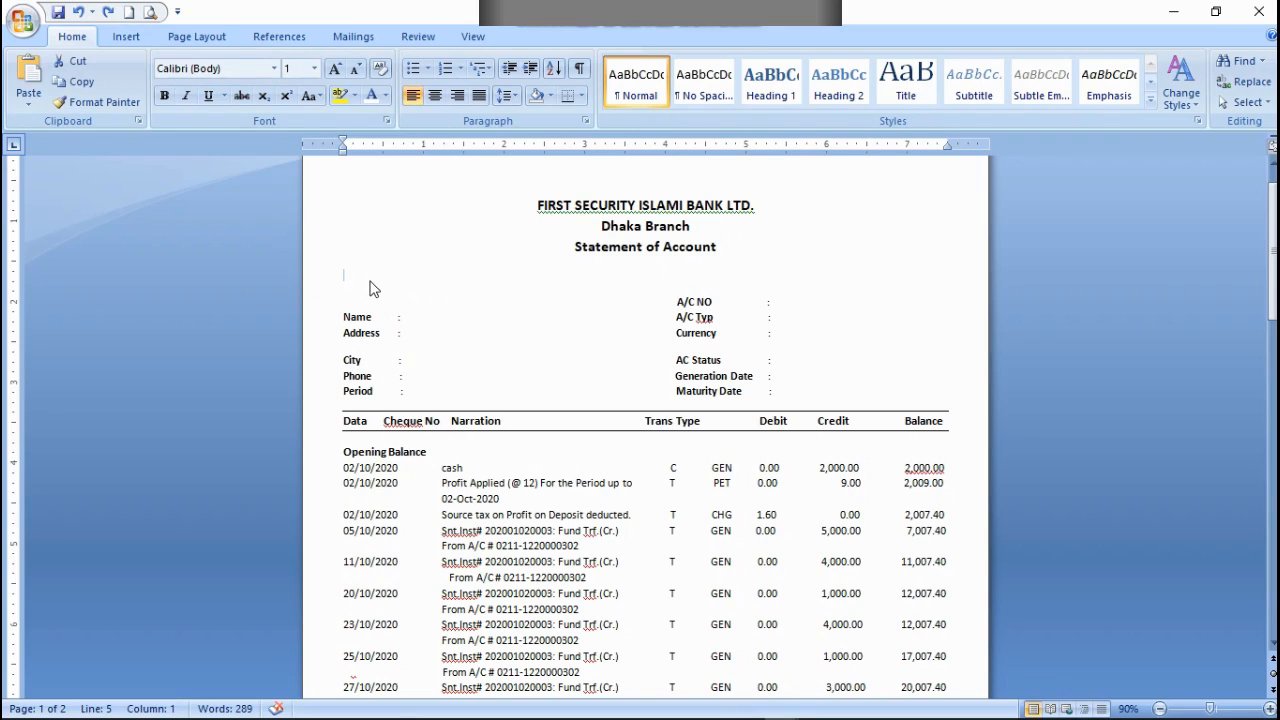
Step: Fill in the Period as 08/11/2020 To 28/06/2020 and remove the surplus spacing so Maturity Date realigns with the labels above
{"action": "left_click", "coordinate": [368, 283]}
{"action": "left_click", "coordinate": [455, 299]}
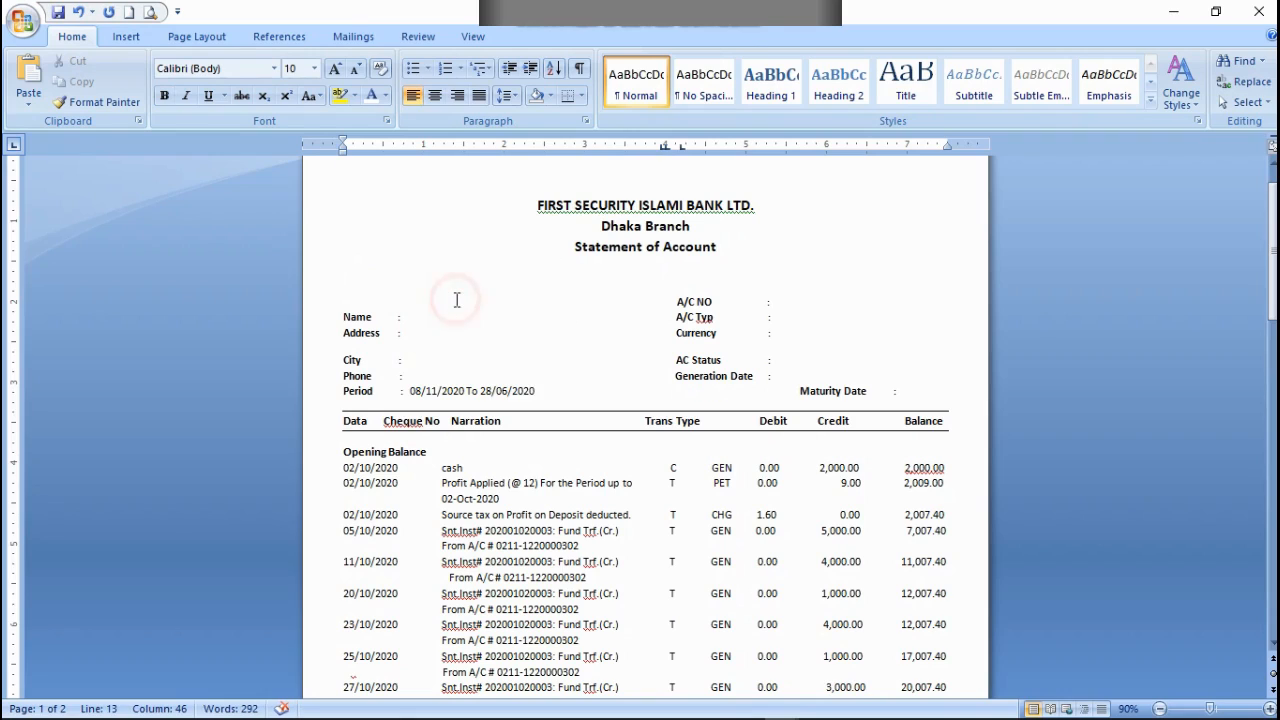
{"action": "left_click", "coordinate": [663, 391]}
{"action": "key", "text": "Delete"}
{"action": "key", "text": "Delete"}
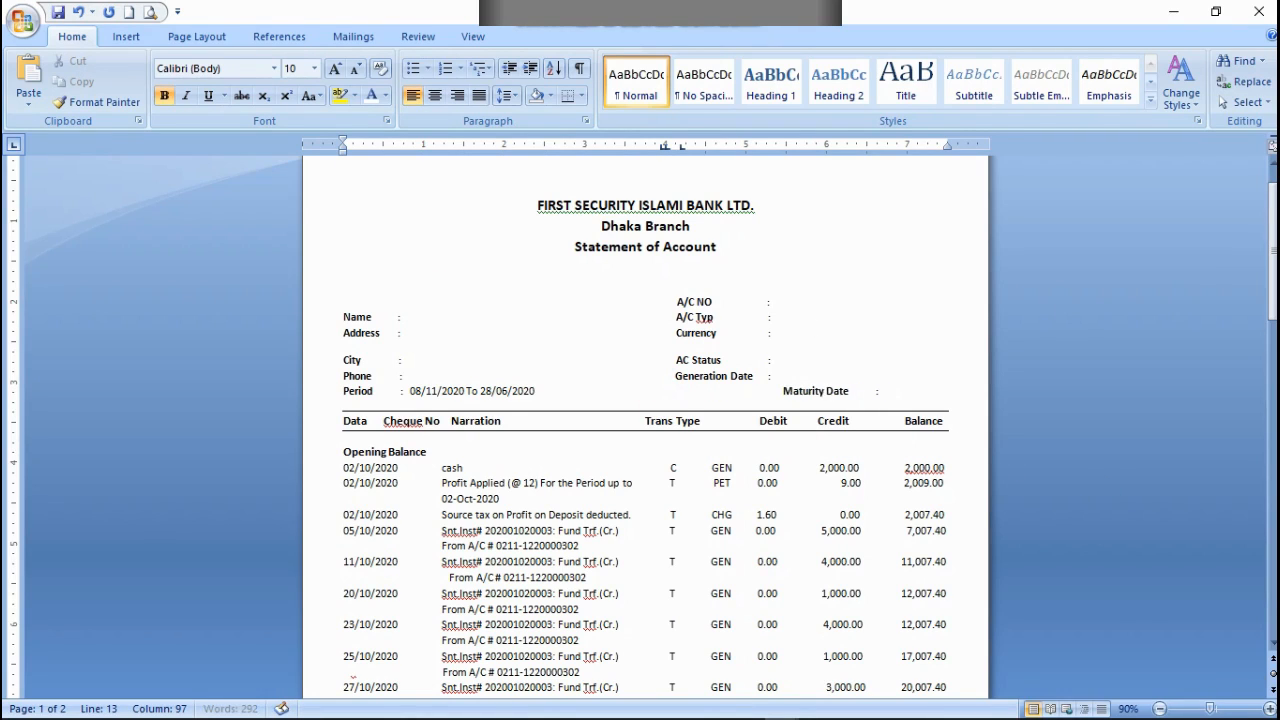
{"action": "key", "text": "Delete"}
{"action": "key", "text": "Delete"}
{"action": "key", "text": "Delete"}
{"action": "key", "text": "Delete"}
{"action": "key", "text": "Delete"}
{"action": "key", "text": "Delete"}
{"action": "key", "text": "Delete"}
{"action": "key", "text": "Delete"}
{"action": "key", "text": "Delete"}
{"action": "key", "text": "Delete"}
{"action": "key", "text": "Delete"}
{"action": "key", "text": "Delete"}
{"action": "key", "text": "Delete"}
{"action": "key", "text": "Delete"}
{"action": "key", "text": "Delete"}
{"action": "key", "text": "Delete"}
{"action": "key", "text": "Delete"}
{"action": "key", "text": "Delete"}
{"action": "key", "text": "Delete"}
{"action": "key", "text": "Delete"}
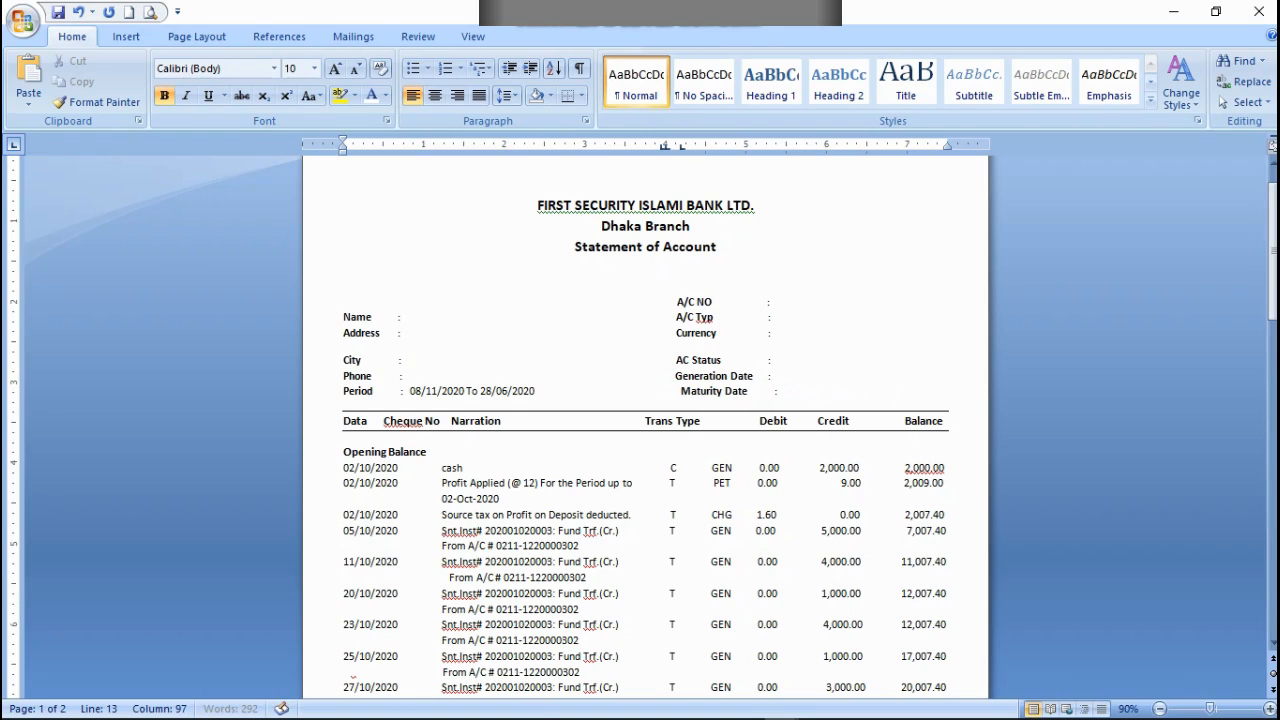
{"action": "key", "text": "Delete"}
{"action": "key", "text": "Delete"}
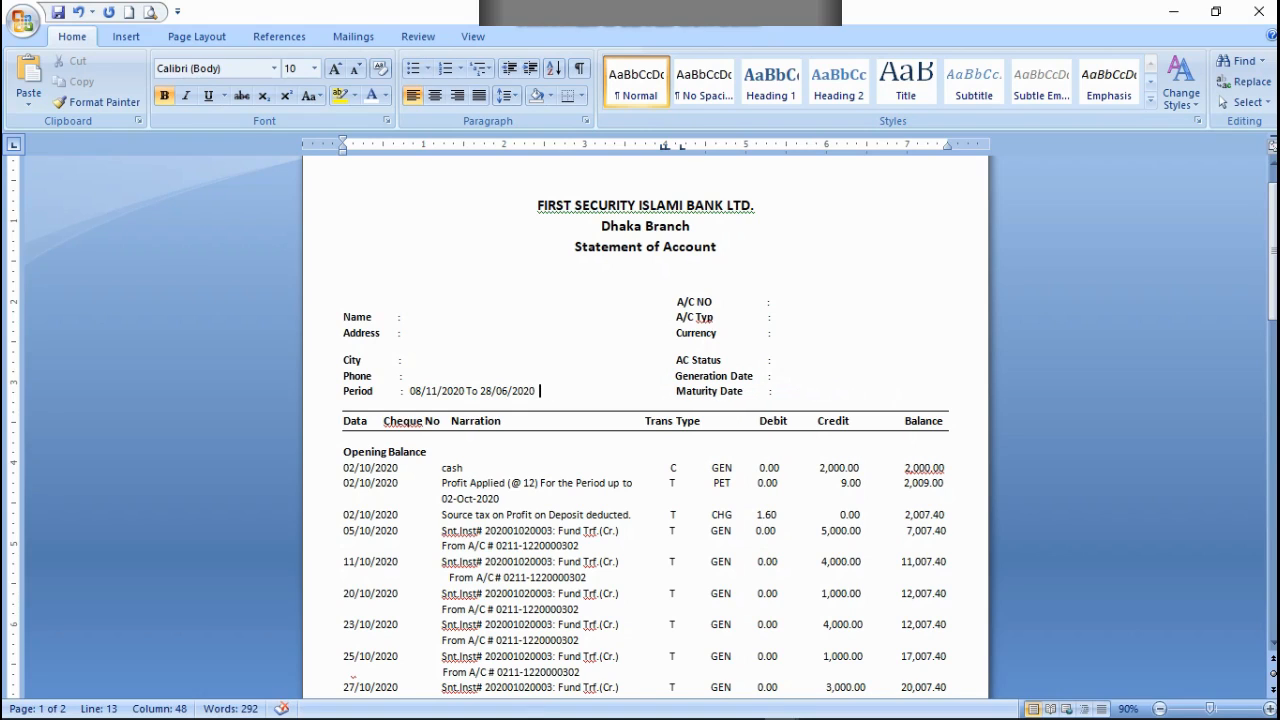
Step: Compare the Period with the transaction dates and change its end year to 2021
{"action": "scroll", "coordinate": [449, 196], "scroll_direction": "down", "scroll_amount": 3}
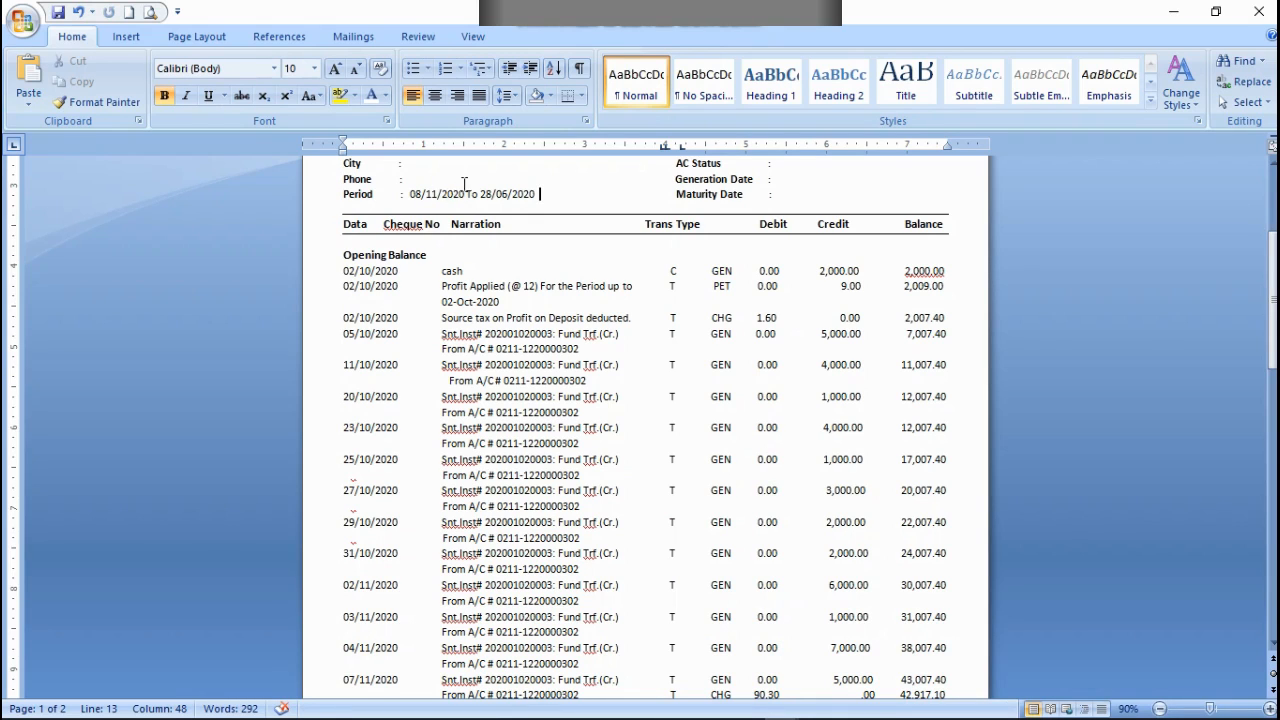
{"action": "scroll", "coordinate": [634, 451], "scroll_direction": "down", "scroll_amount": 3}
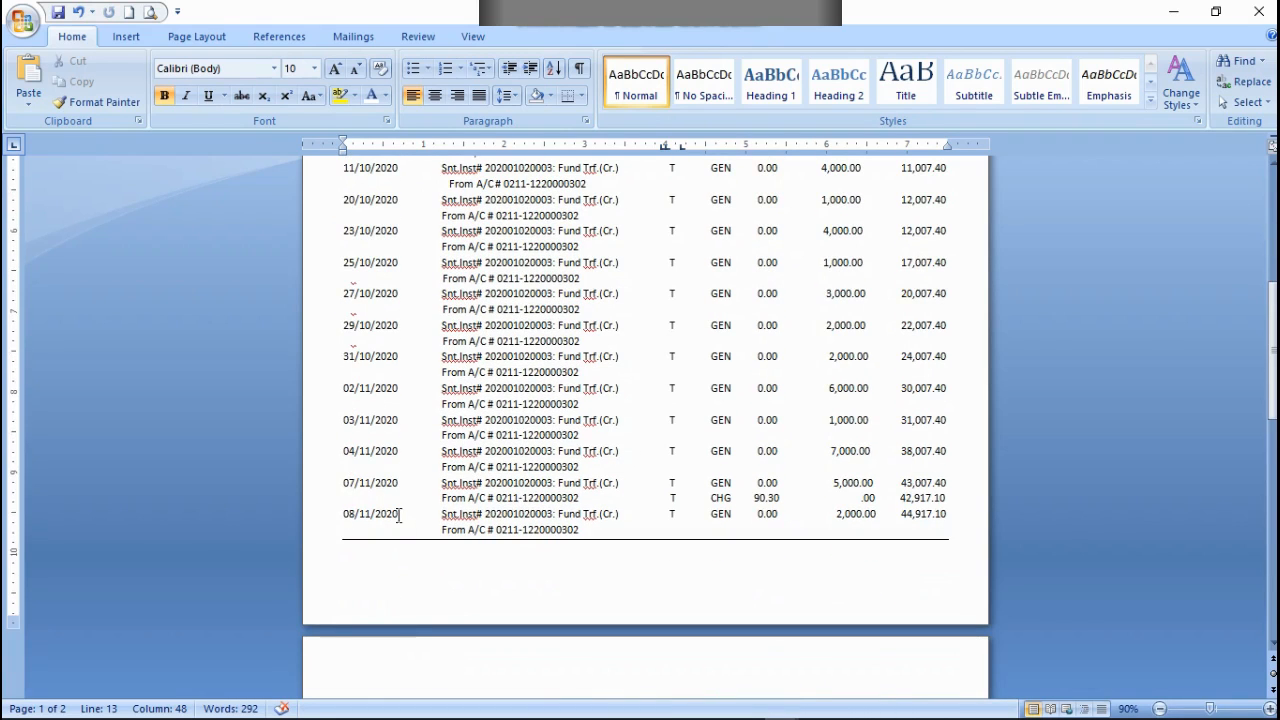
{"action": "scroll", "coordinate": [400, 520], "scroll_direction": "up", "scroll_amount": 4}
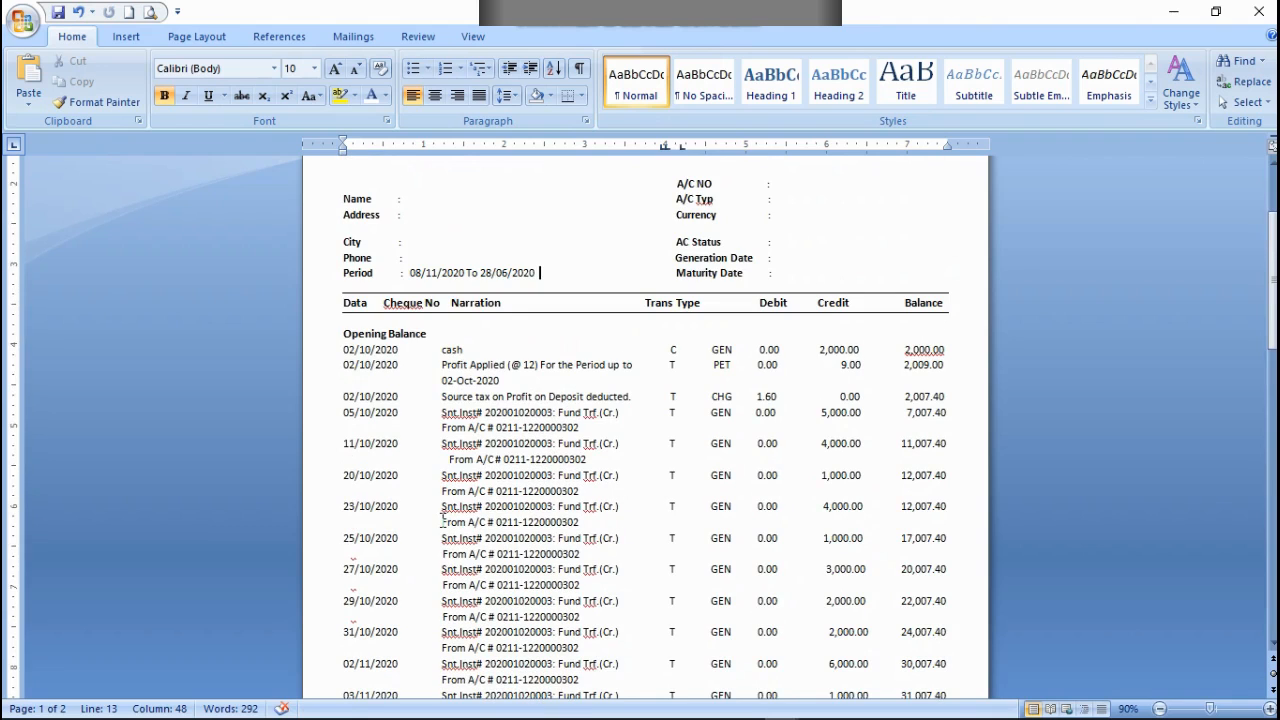
{"action": "scroll", "coordinate": [406, 566], "scroll_direction": "down", "scroll_amount": 4}
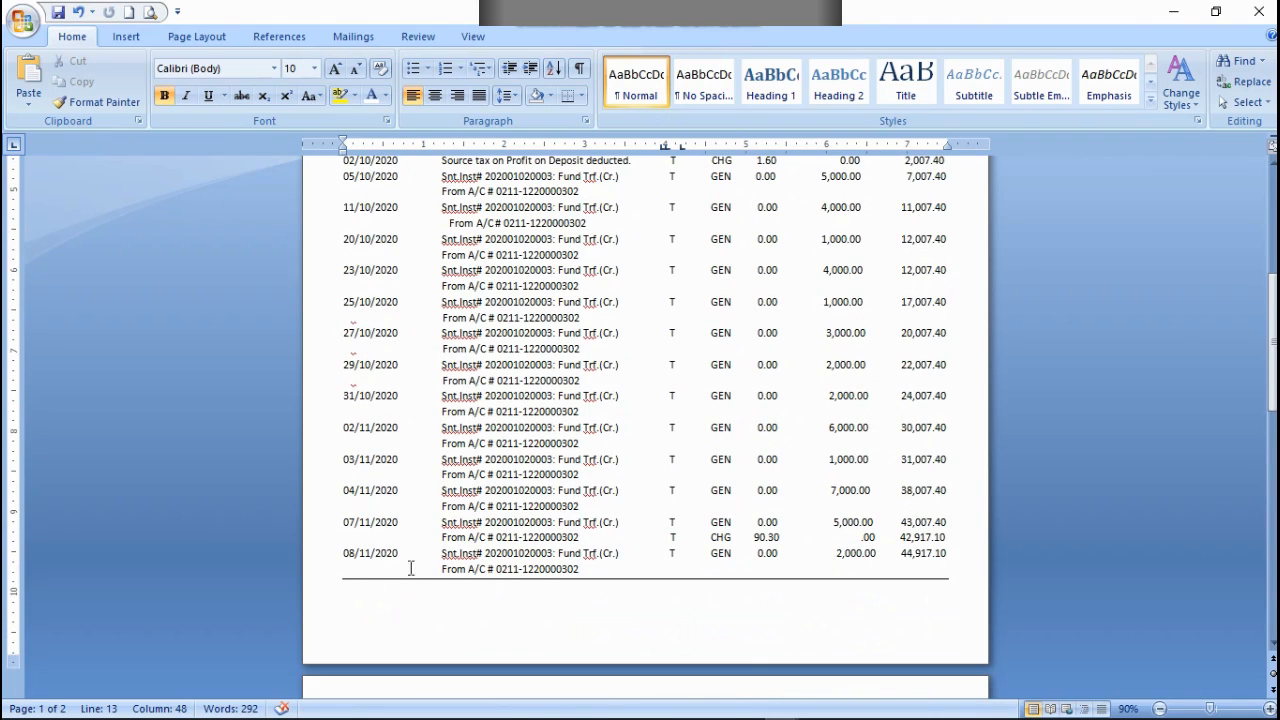
{"action": "scroll", "coordinate": [425, 556], "scroll_direction": "up", "scroll_amount": 4}
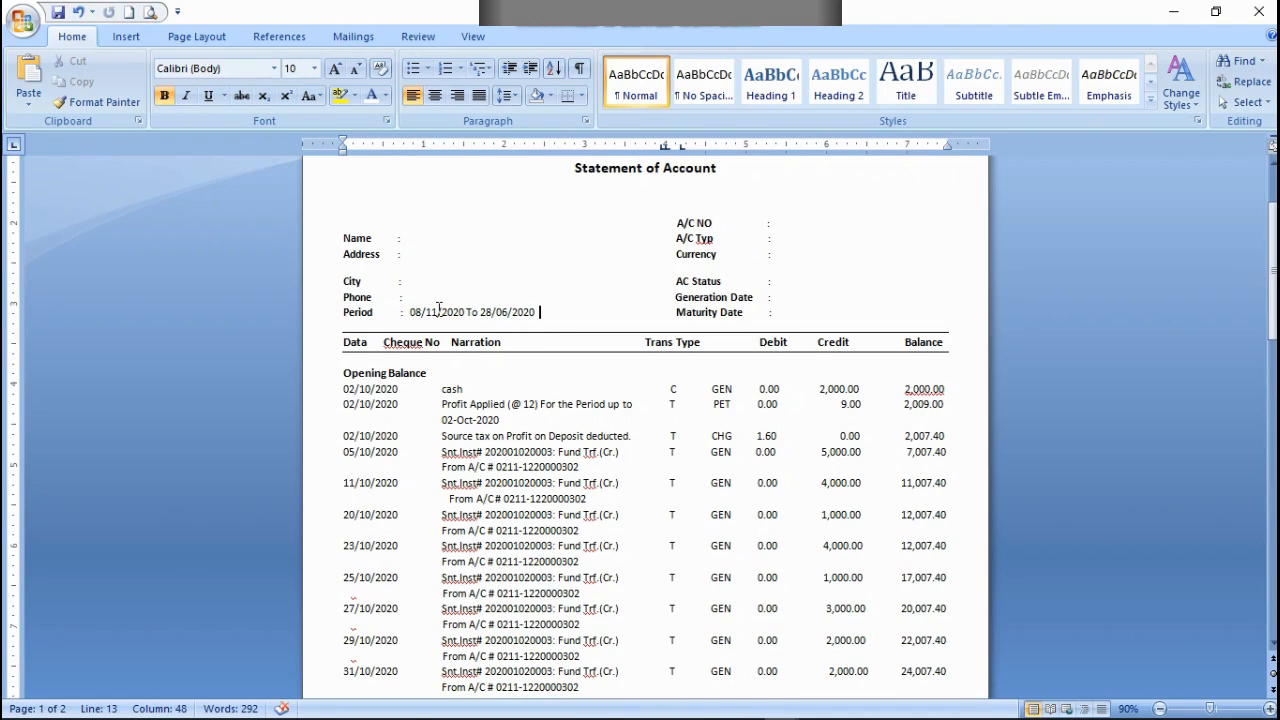
{"action": "left_click", "coordinate": [491, 314]}
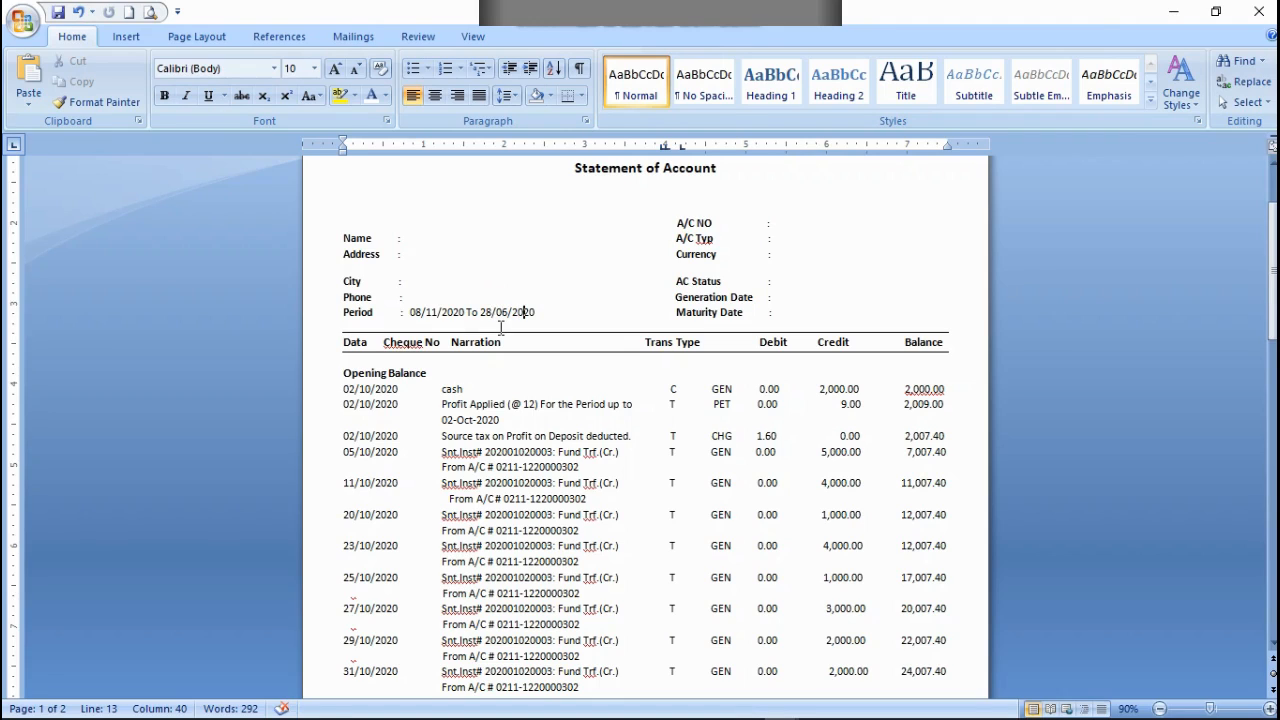
{"action": "key", "text": "BackSpace"}
{"action": "type", "text": "1"}
Step: Change the day and month of the Period's end date so it reads 08/03/2021
{"action": "left_click", "coordinate": [489, 313]}
{"action": "left_click", "coordinate": [507, 310]}
{"action": "key", "text": "BackSpace"}
{"action": "type", "text": "3"}
{"action": "left_click", "coordinate": [492, 311]}
{"action": "key", "text": "BackSpace"}
{"action": "key", "text": "BackSpace"}
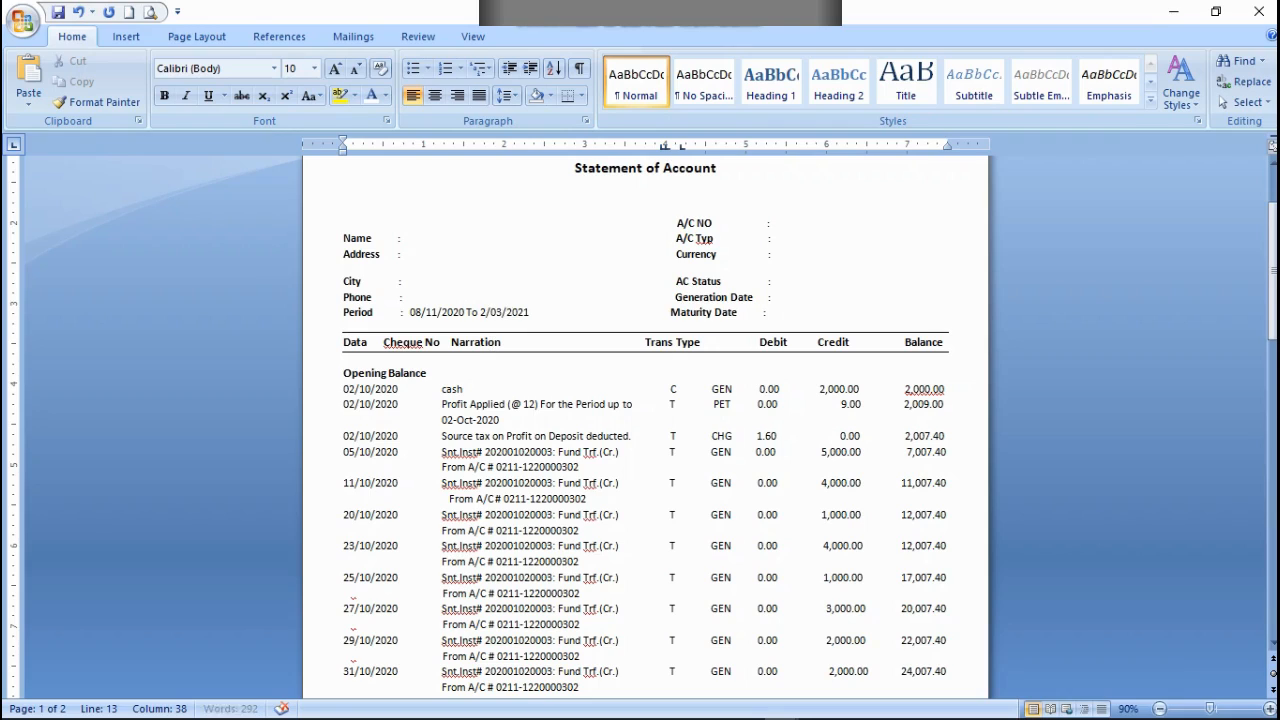
{"action": "type", "text": "08"}
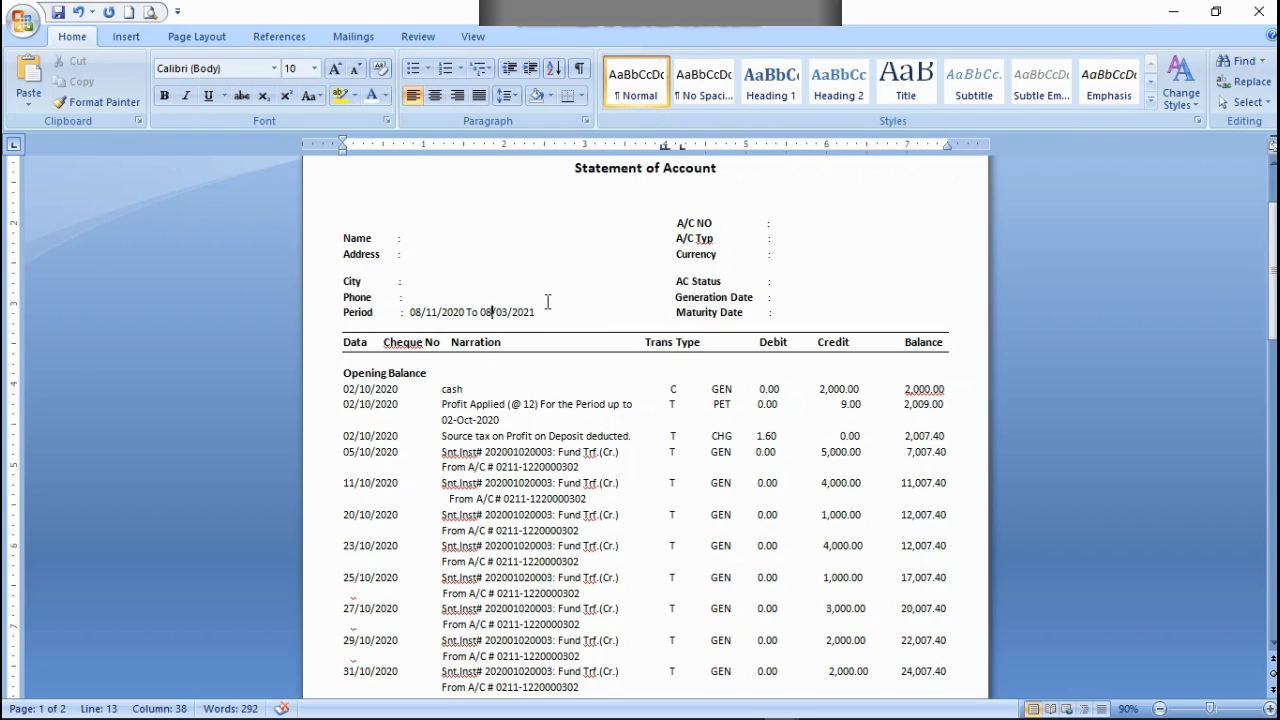
Step: Enter the masked phone number and remove the surplus spacing to realign the Generation Date label under AC Status
{"action": "scroll", "coordinate": [527, 312], "scroll_direction": "up", "scroll_amount": 1}
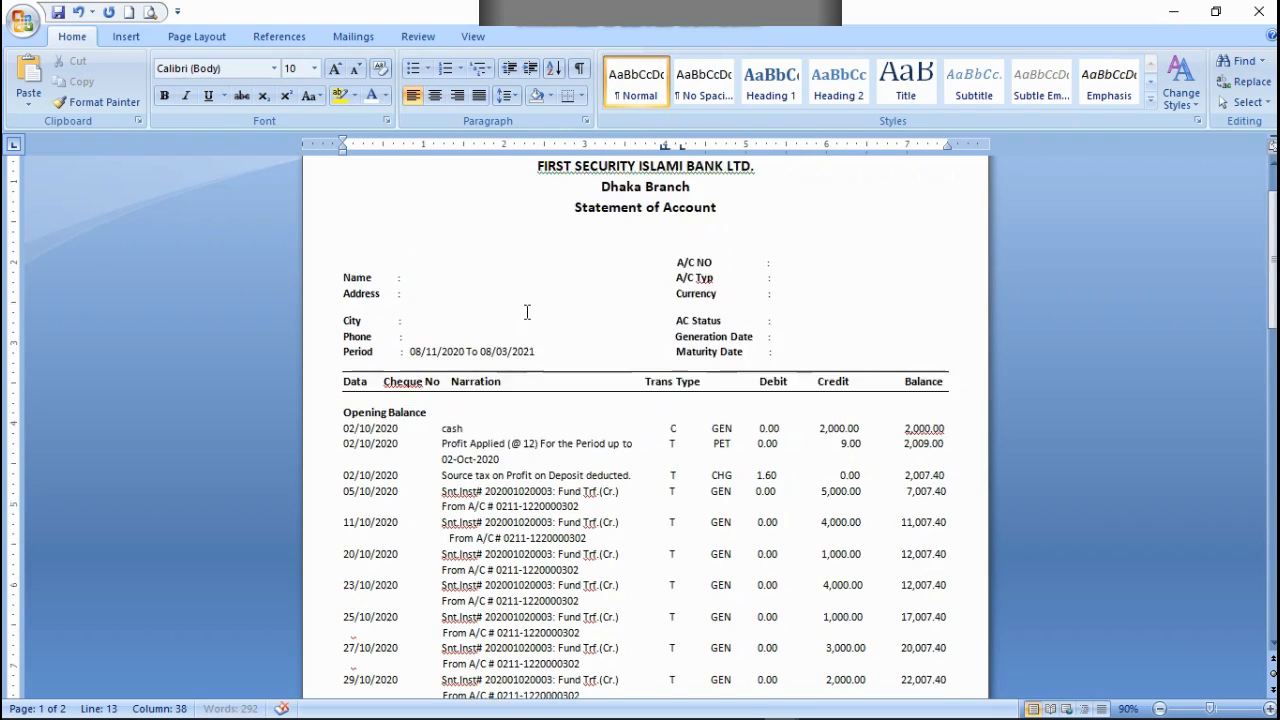
{"action": "scroll", "coordinate": [527, 312], "scroll_direction": "up", "scroll_amount": 1}
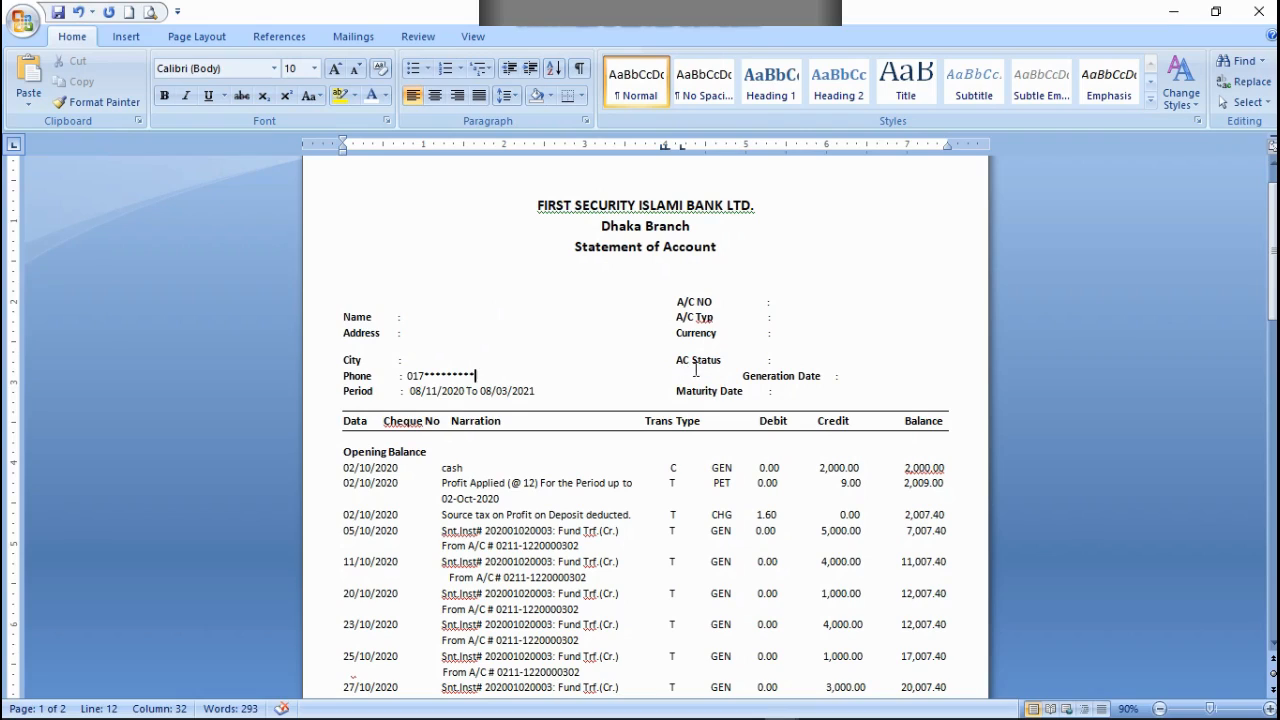
{"action": "left_click", "coordinate": [683, 374]}
{"action": "key", "text": "BackSpace"}
{"action": "key", "text": "BackSpace"}
{"action": "key", "text": "BackSpace"}
{"action": "key", "text": "BackSpace"}
{"action": "key", "text": "BackSpace"}
{"action": "key", "text": "BackSpace"}
{"action": "key", "text": "BackSpace"}
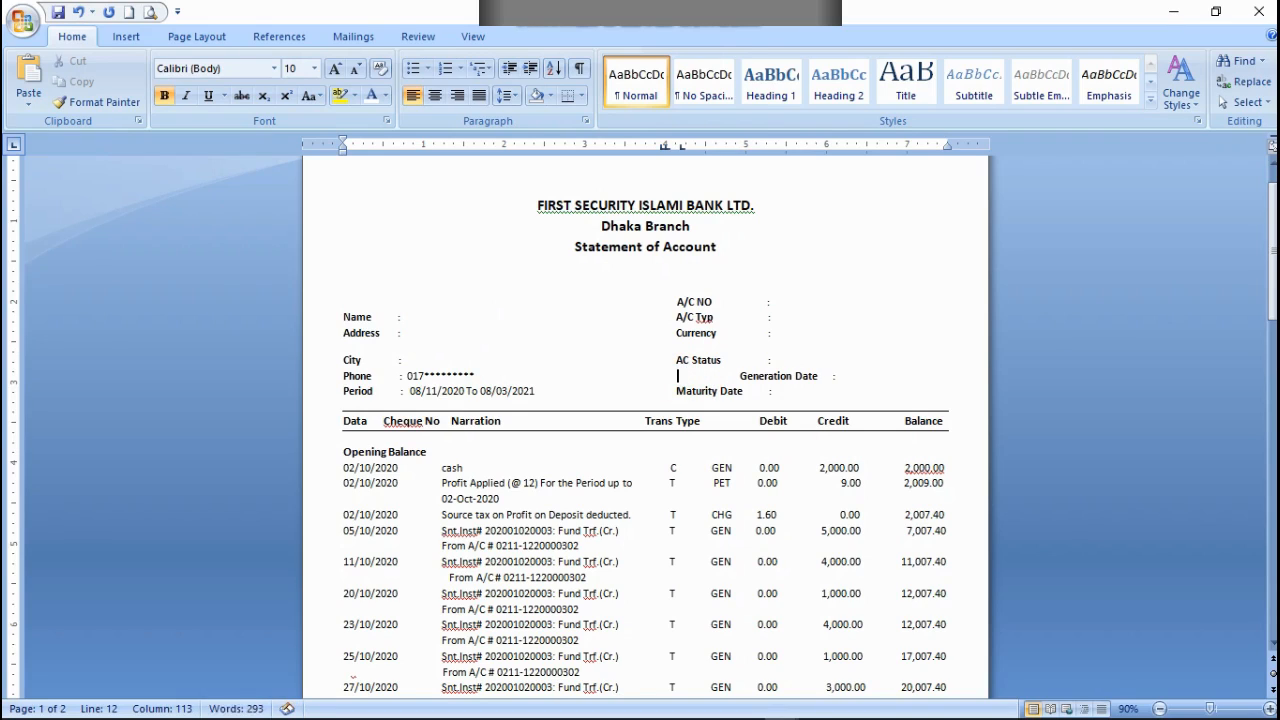
{"action": "key", "text": "BackSpace"}
{"action": "key", "text": "BackSpace"}
{"action": "key", "text": "BackSpace"}
{"action": "key", "text": "BackSpace"}
{"action": "key", "text": "BackSpace"}
{"action": "key", "text": "BackSpace"}
{"action": "key", "text": "BackSpace"}
{"action": "key", "text": "BackSpace"}
{"action": "key", "text": "BackSpace"}
{"action": "key", "text": "BackSpace"}
{"action": "key", "text": "BackSpace"}
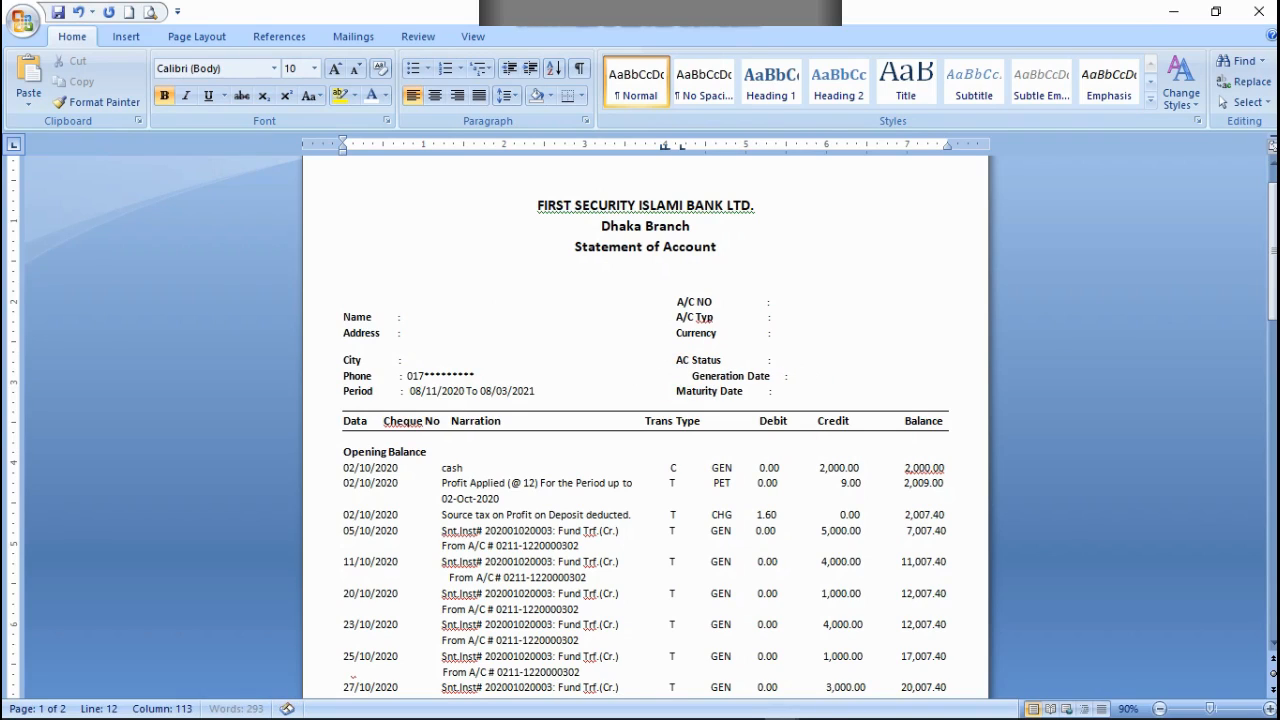
{"action": "key", "text": "BackSpace"}
{"action": "key", "text": "BackSpace"}
{"action": "key", "text": "BackSpace"}
{"action": "key", "text": "BackSpace"}
{"action": "key", "text": "BackSpace"}
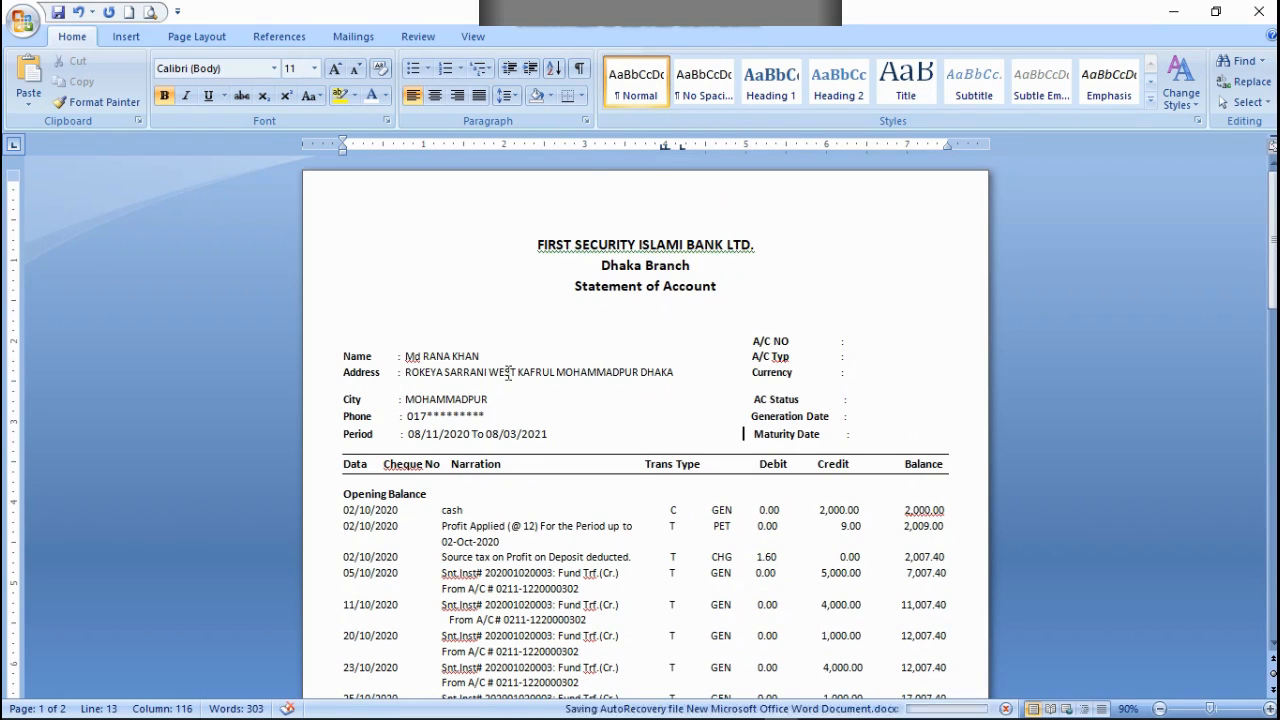
Step: Continue the customer's address on a second line and append the postal code after the city
{"action": "scroll", "coordinate": [526, 377], "scroll_direction": "down", "scroll_amount": 1}
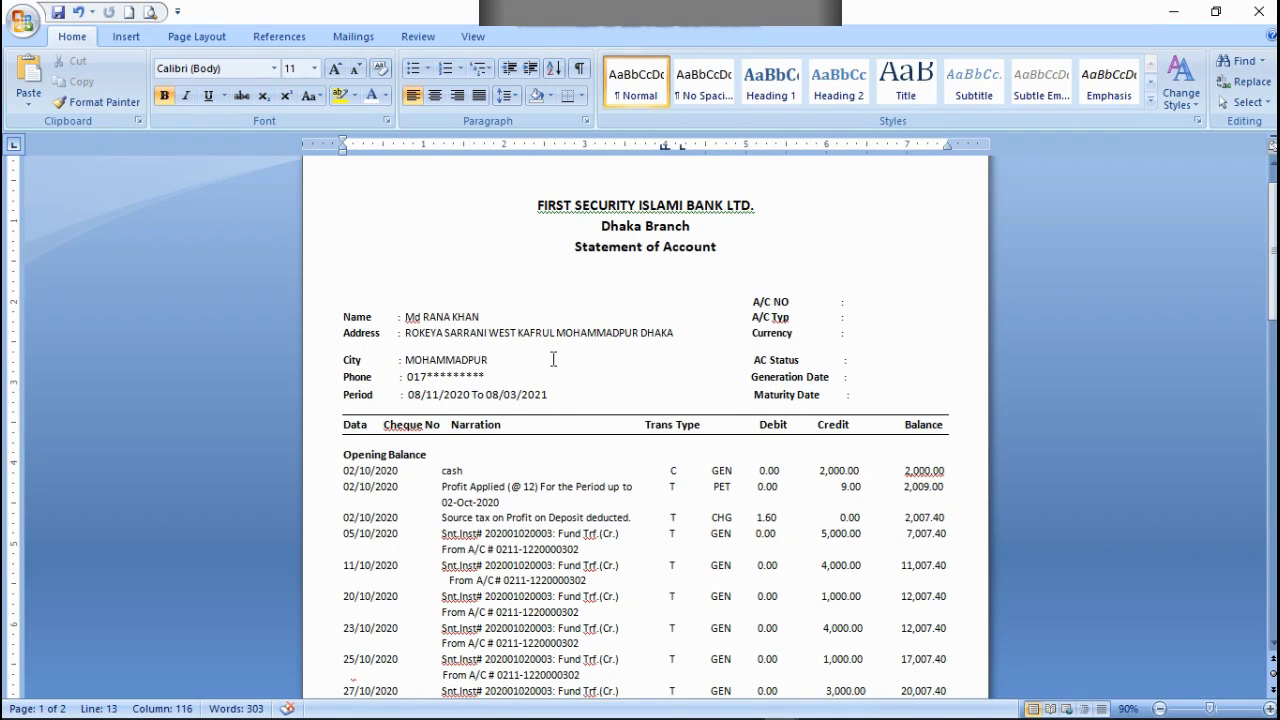
{"action": "left_click", "coordinate": [674, 331]}
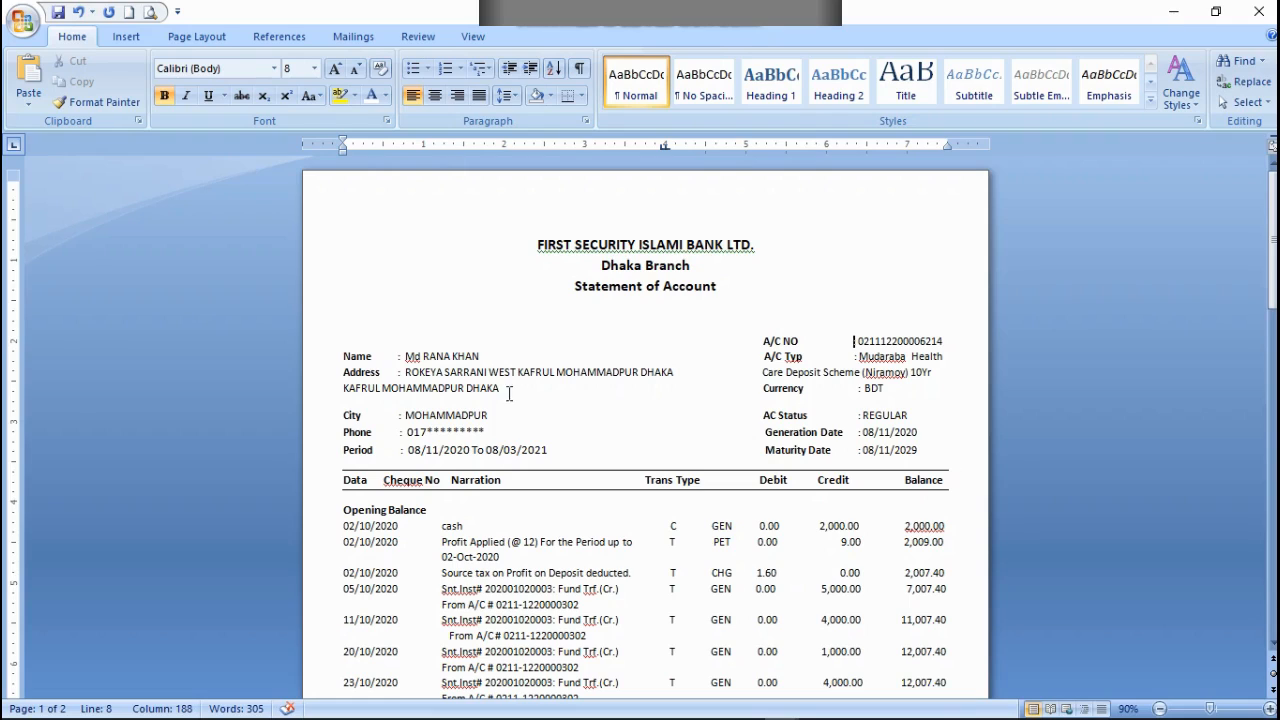
{"action": "left_click_drag", "start_coordinate": [512, 392], "coordinate": [381, 390]}
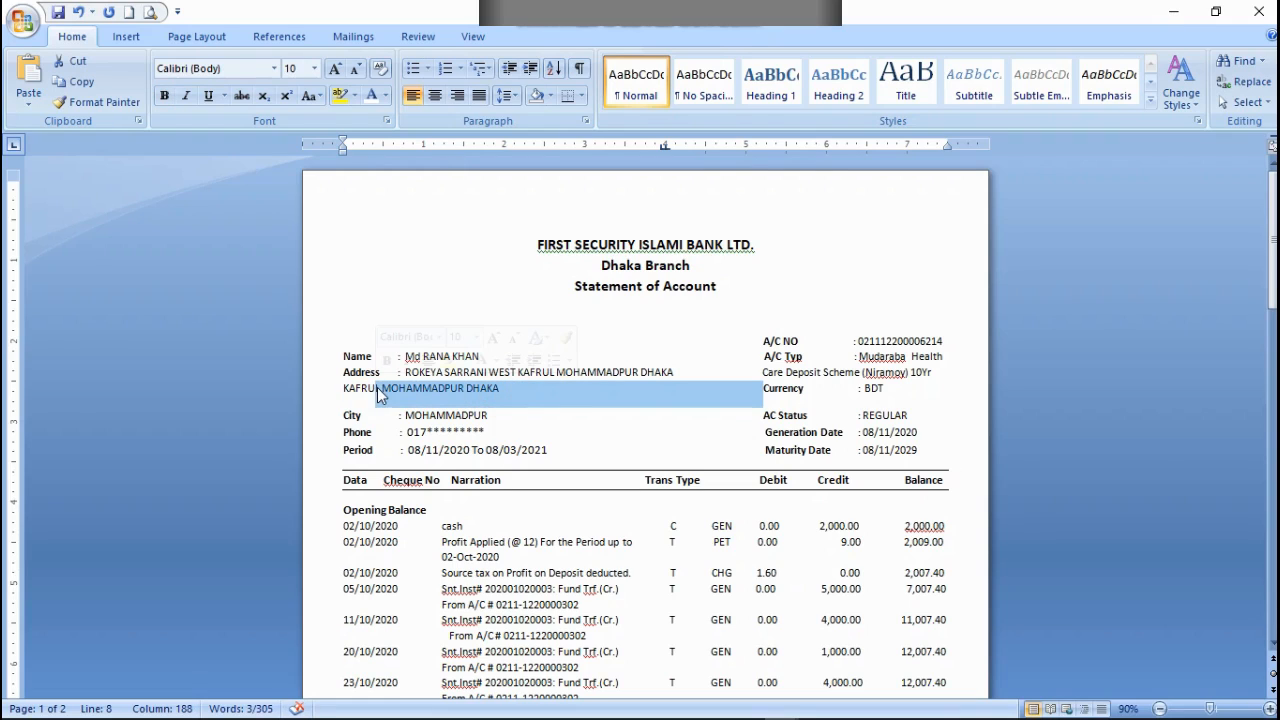
{"action": "left_click", "coordinate": [510, 386]}
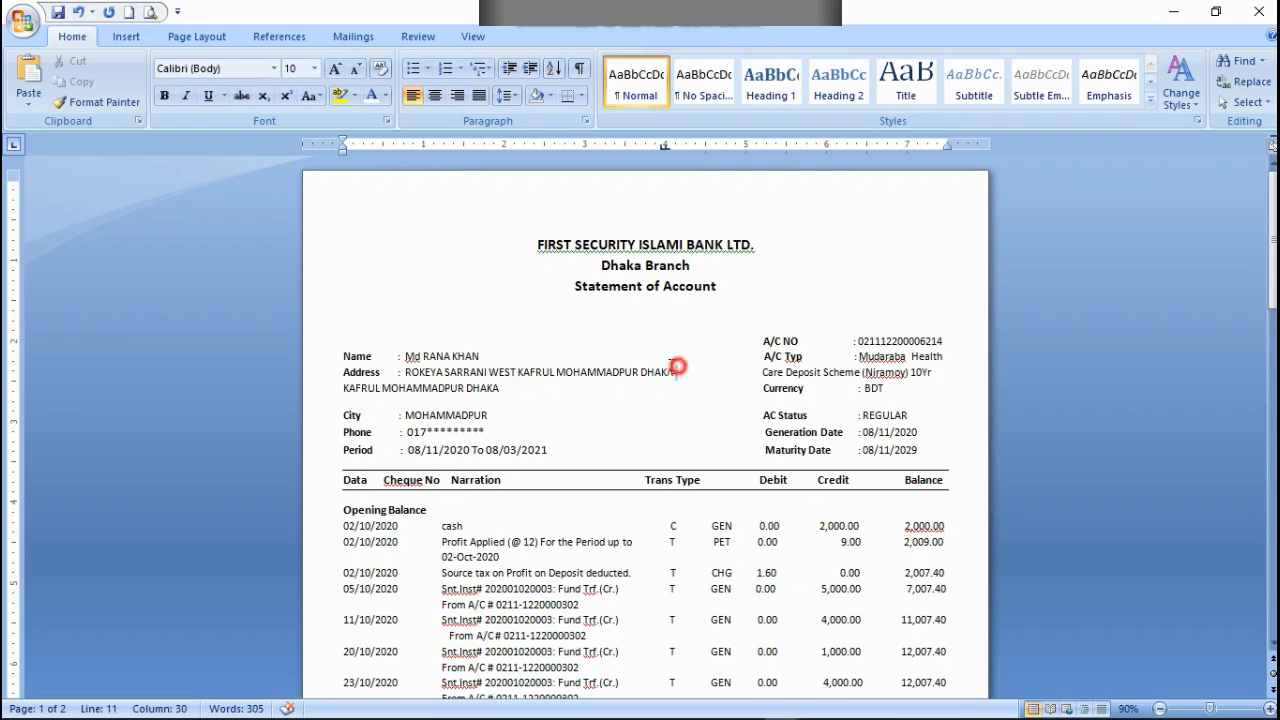
{"action": "left_click_drag", "start_coordinate": [677, 366], "coordinate": [447, 370]}
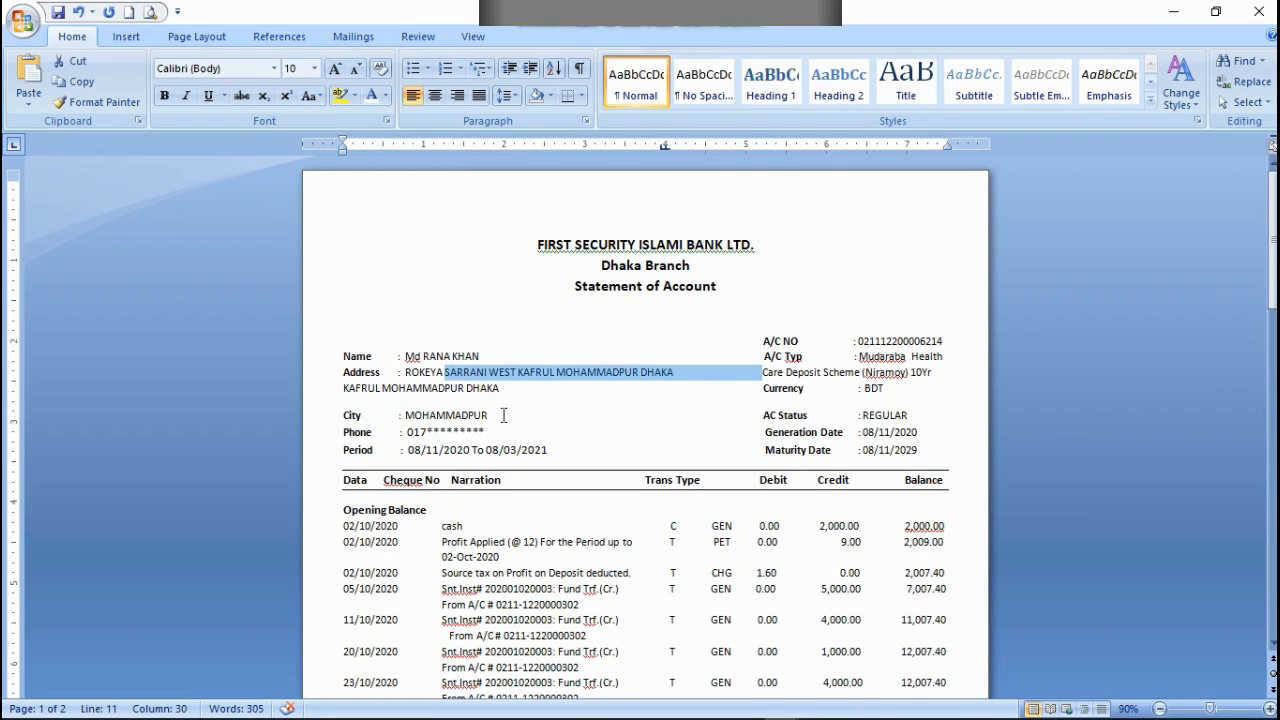
{"action": "left_click", "coordinate": [500, 392]}
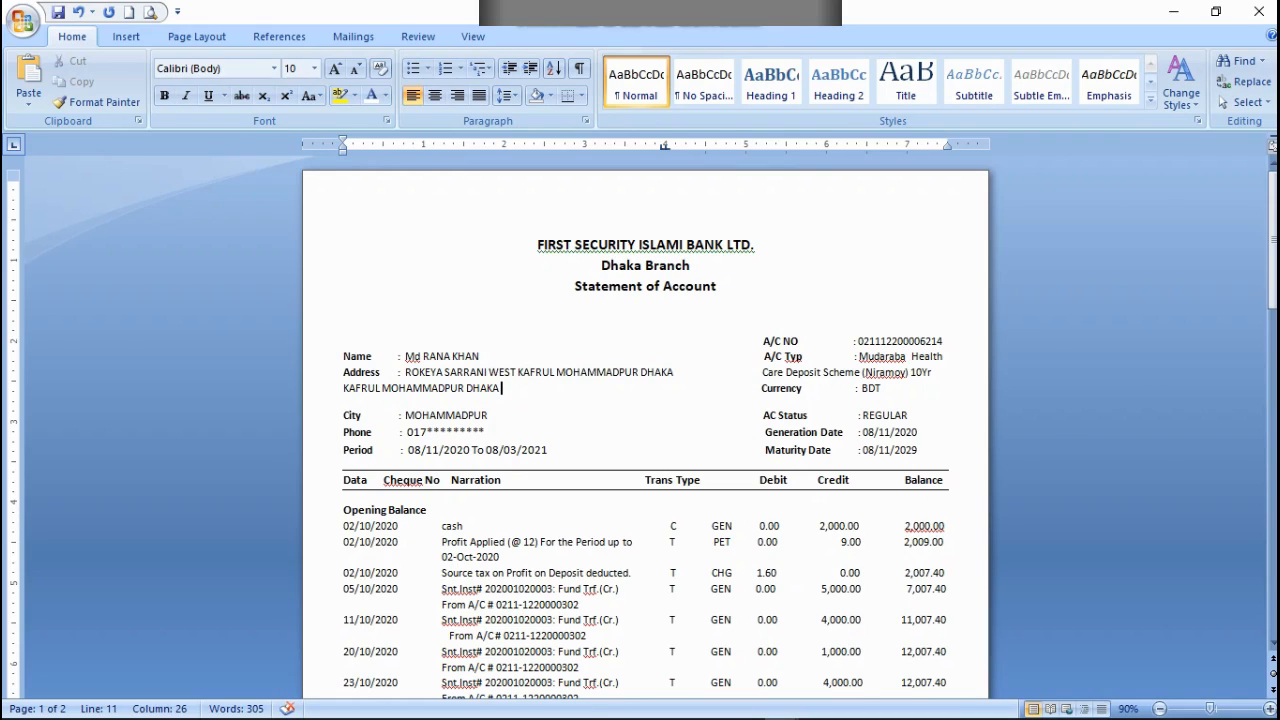
{"action": "type", "text": "-705"}
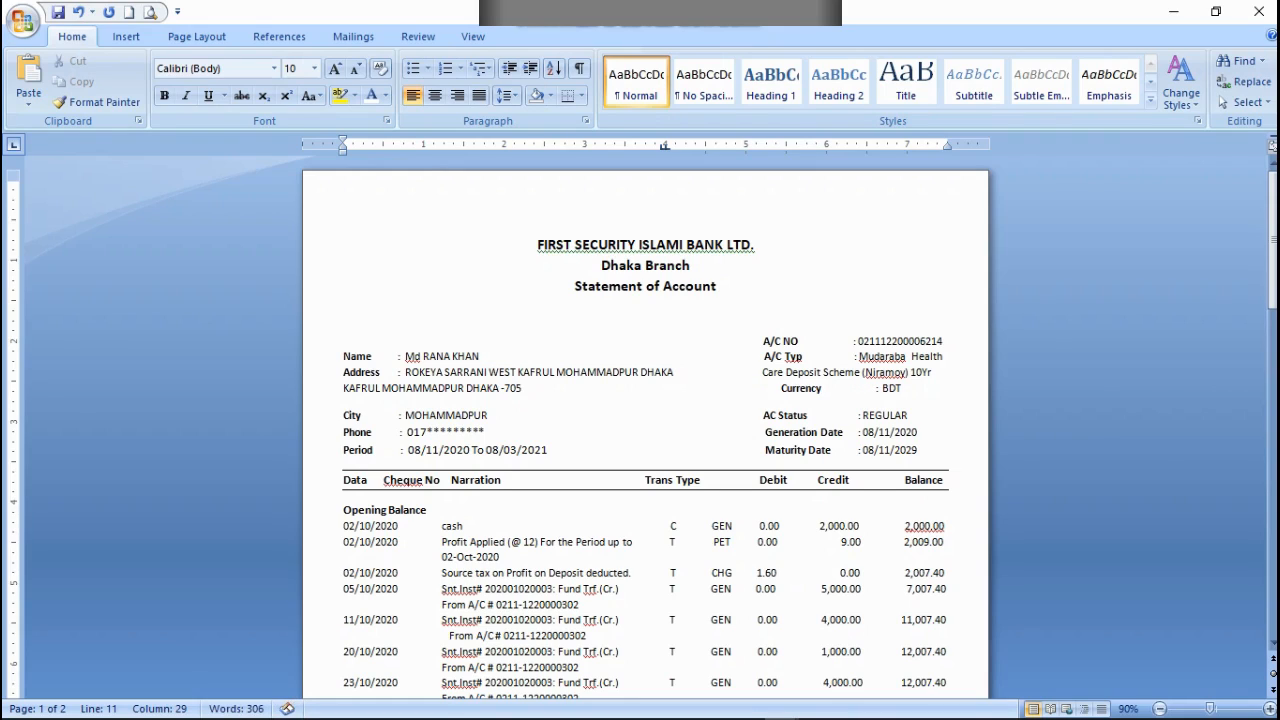
{"action": "type", "text": "1"}
Step: Remove the surplus spacing before the Currency label to realign it with the other account labels
{"action": "left_click", "coordinate": [785, 389]}
{"action": "key", "text": "BackSpace"}
{"action": "key", "text": "BackSpace"}
{"action": "key", "text": "BackSpace"}
{"action": "key", "text": "BackSpace"}
{"action": "key", "text": "BackSpace"}
{"action": "key", "text": "BackSpace"}
{"action": "key", "text": "BackSpace"}
{"action": "key", "text": "BackSpace"}
{"action": "key", "text": "BackSpace"}
{"action": "key", "text": "BackSpace"}
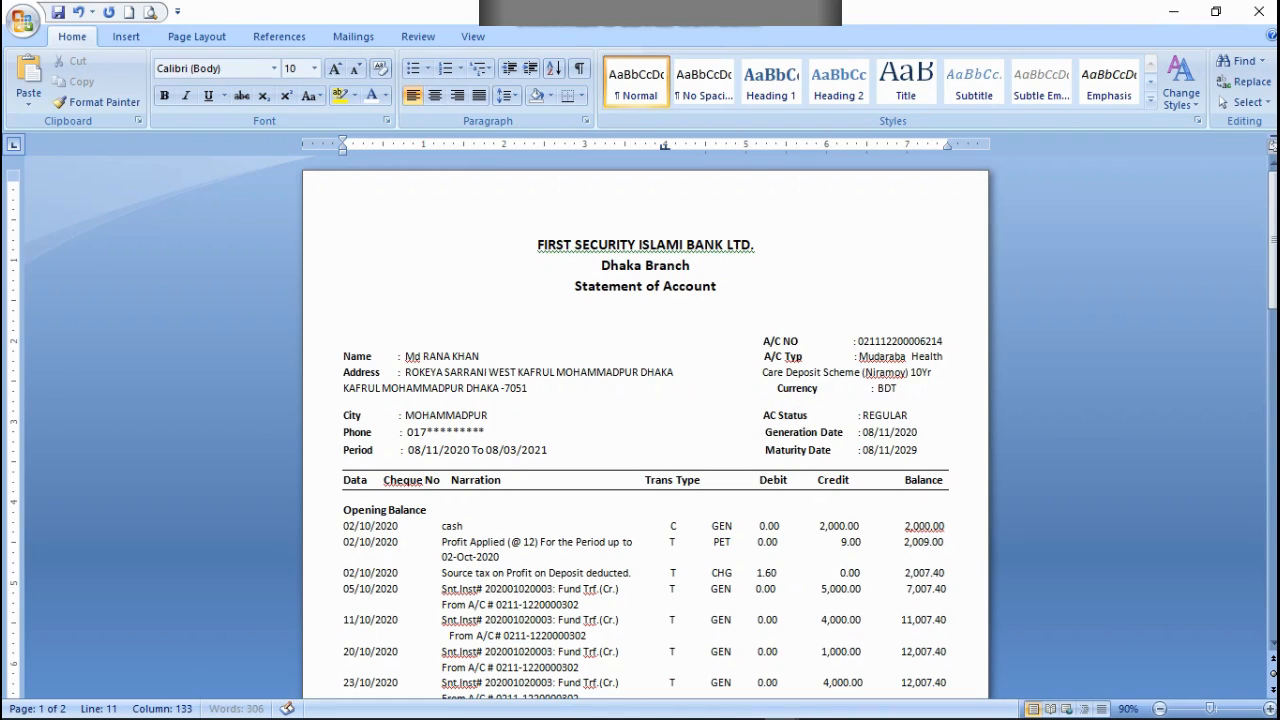
{"action": "key", "text": "BackSpace"}
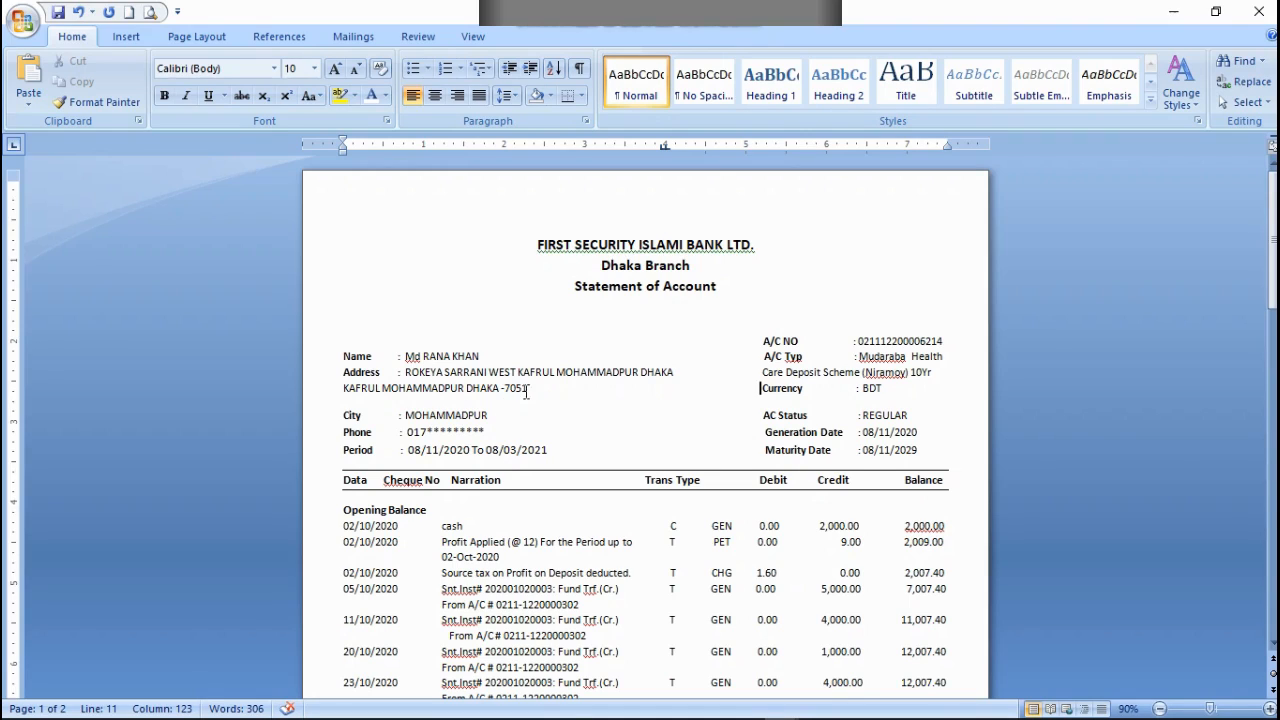
{"action": "left_click_drag", "start_coordinate": [526, 392], "coordinate": [352, 390]}
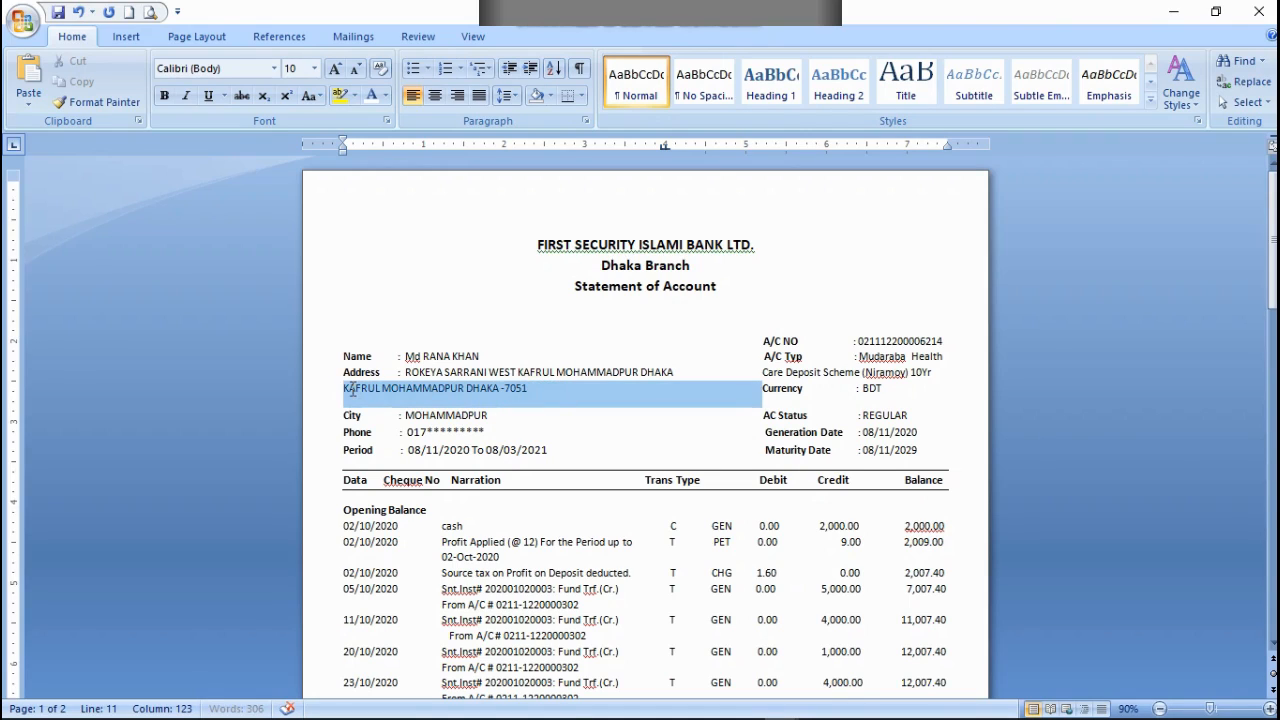
{"action": "left_click", "coordinate": [385, 96]}
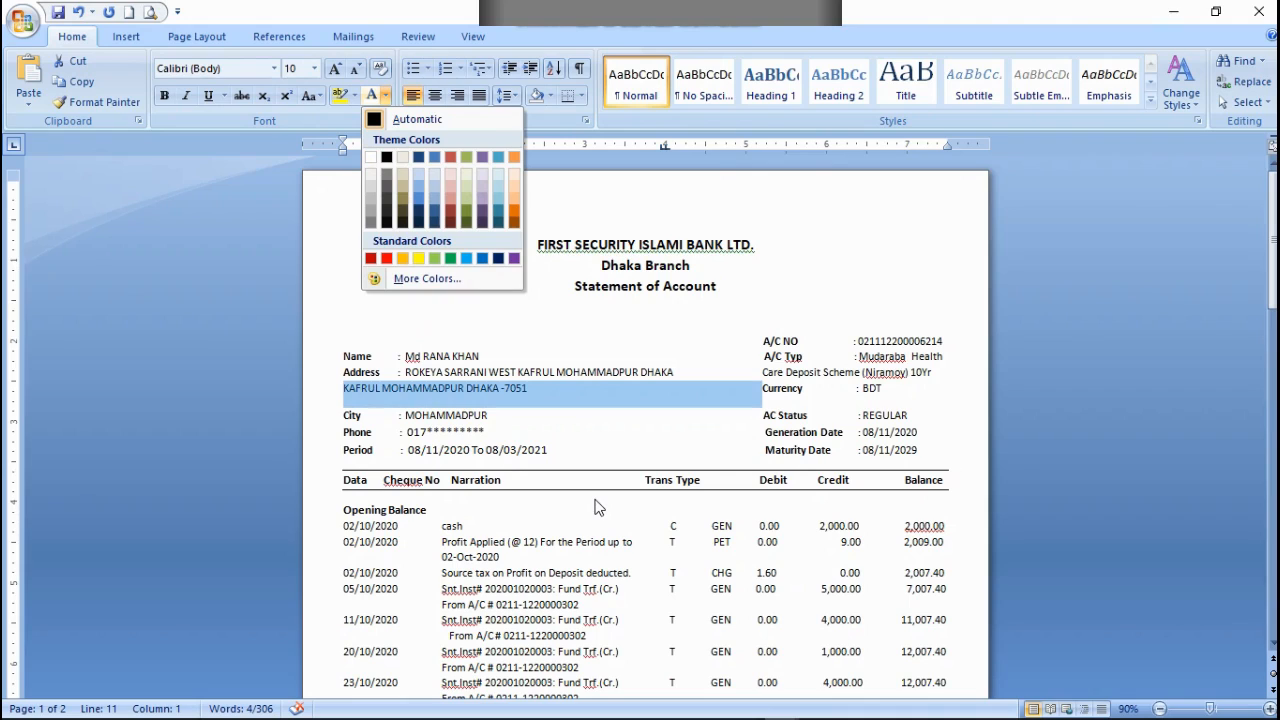
{"action": "left_click", "coordinate": [858, 258]}
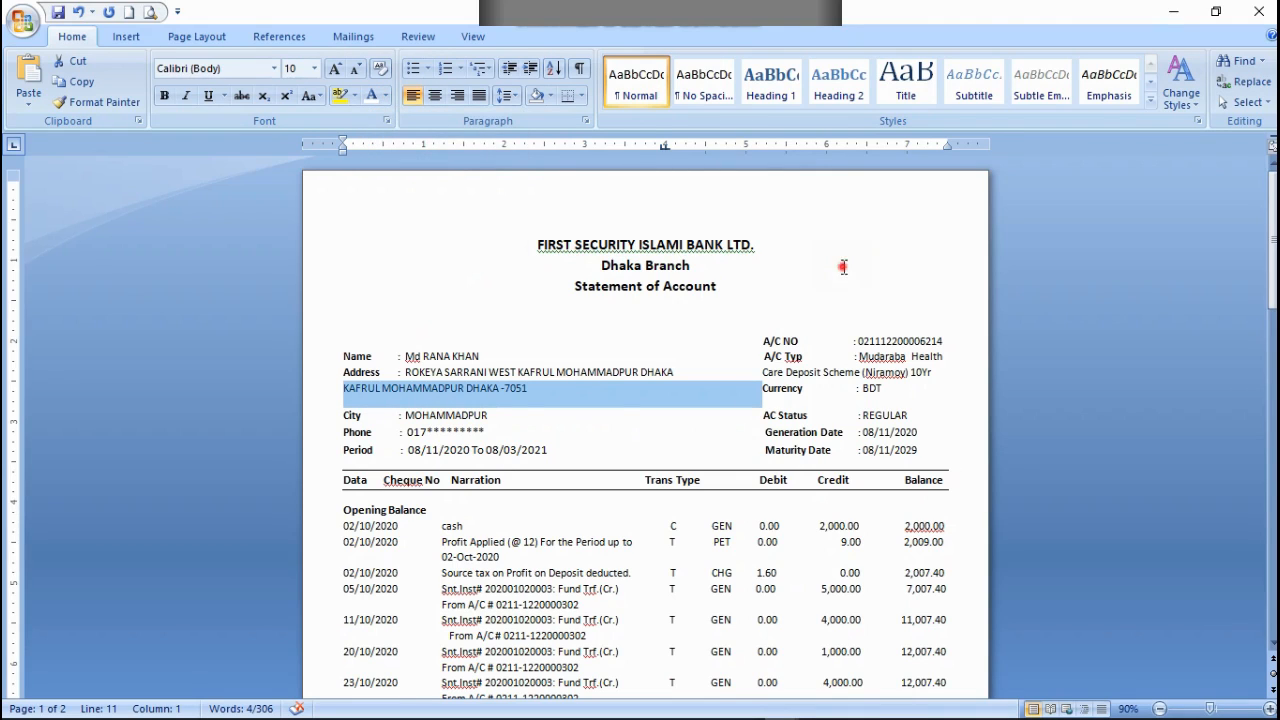
{"action": "left_click", "coordinate": [846, 265]}
Step: Save the bank statement document with its current edits
{"action": "left_click", "coordinate": [58, 12]}
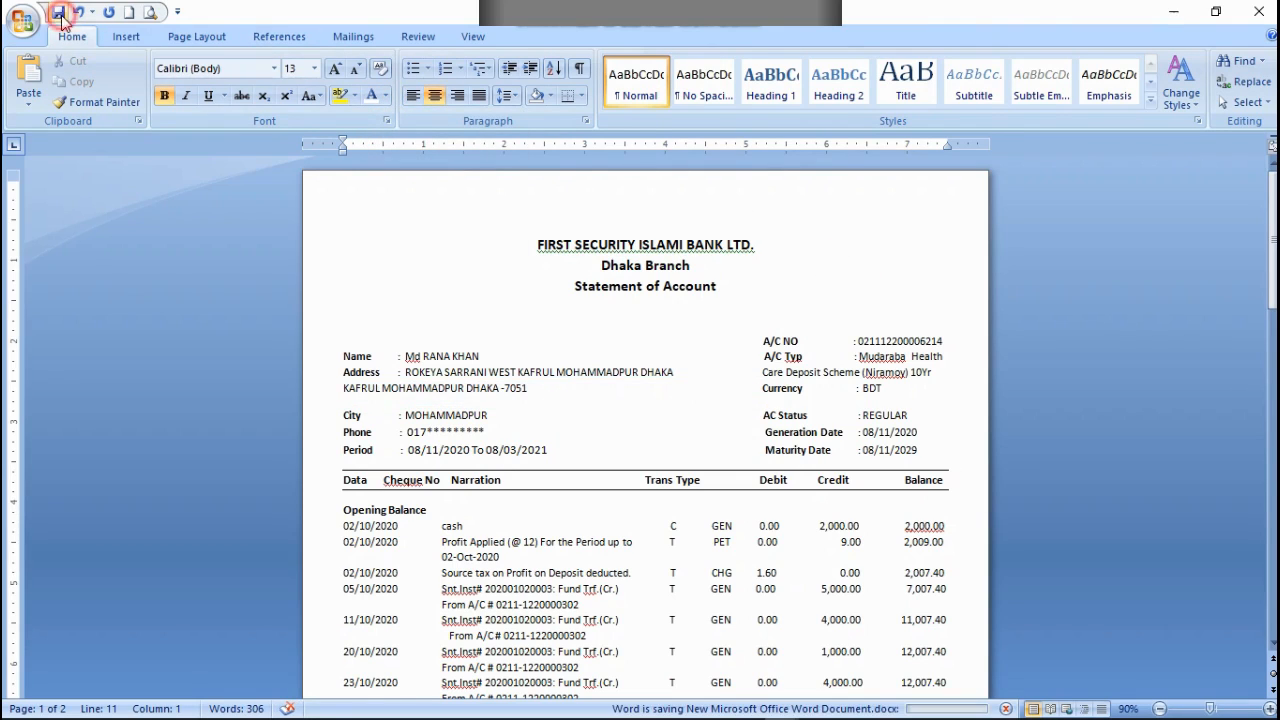
{"action": "scroll", "coordinate": [612, 265], "scroll_direction": "down", "scroll_amount": 4}
{"action": "scroll", "coordinate": [612, 265], "scroll_direction": "up", "scroll_amount": 4}
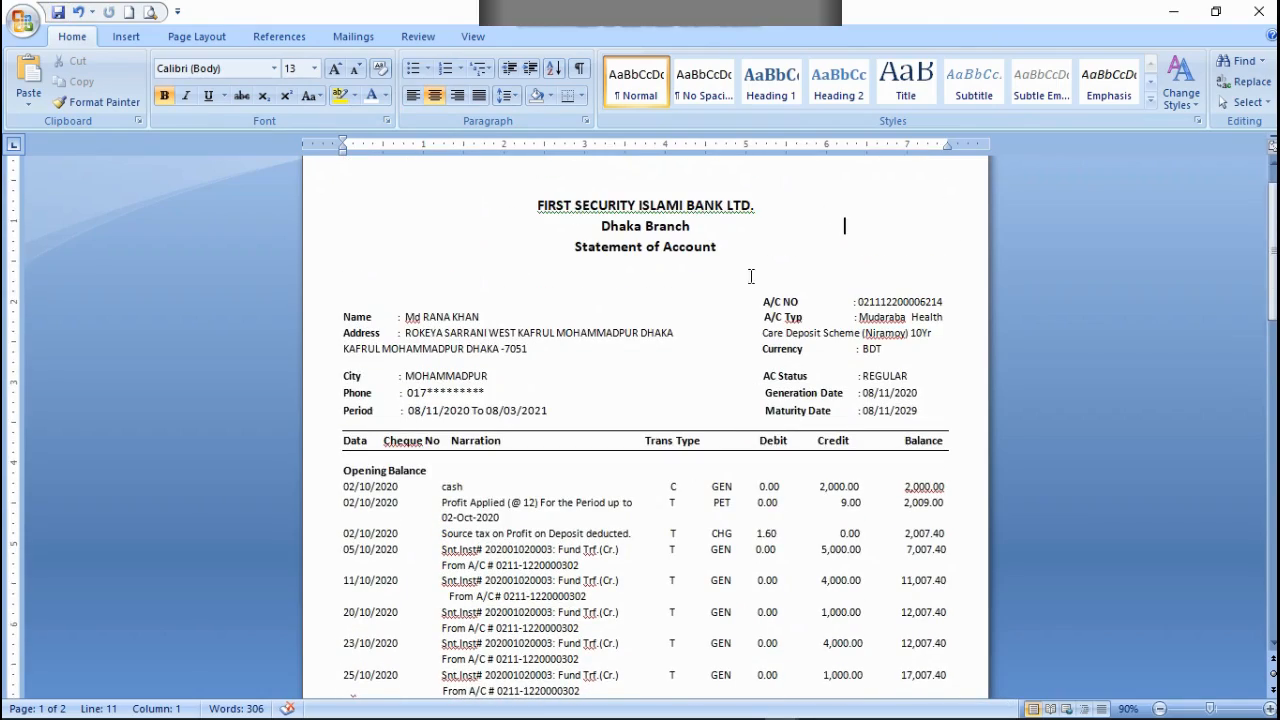
Step: Remove the surplus blank space between the Statement of Account title and the customer and account details
{"action": "left_click", "coordinate": [598, 352]}
{"action": "scroll", "coordinate": [634, 345], "scroll_direction": "down", "scroll_amount": 8}
{"action": "scroll", "coordinate": [651, 372], "scroll_direction": "down", "scroll_amount": 6}
{"action": "scroll", "coordinate": [654, 400], "scroll_direction": "up", "scroll_amount": 2}
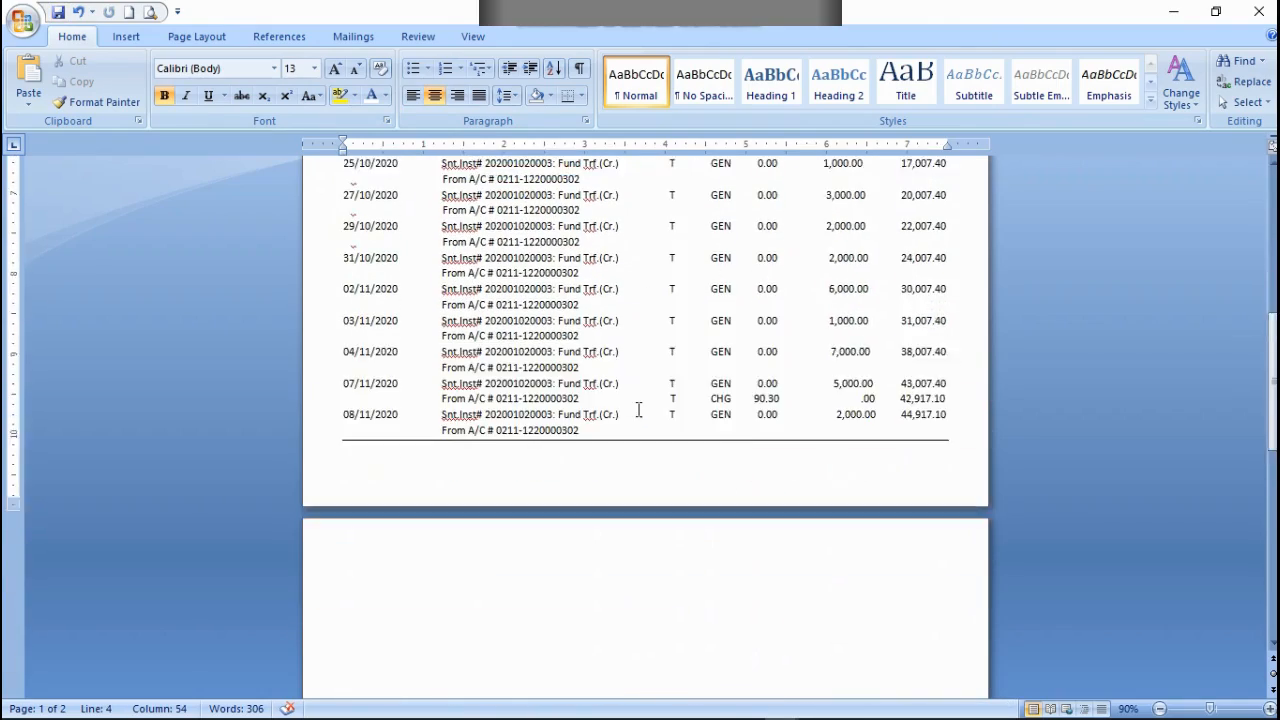
{"action": "scroll", "coordinate": [654, 403], "scroll_direction": "down", "scroll_amount": 1}
{"action": "scroll", "coordinate": [656, 398], "scroll_direction": "up", "scroll_amount": 10}
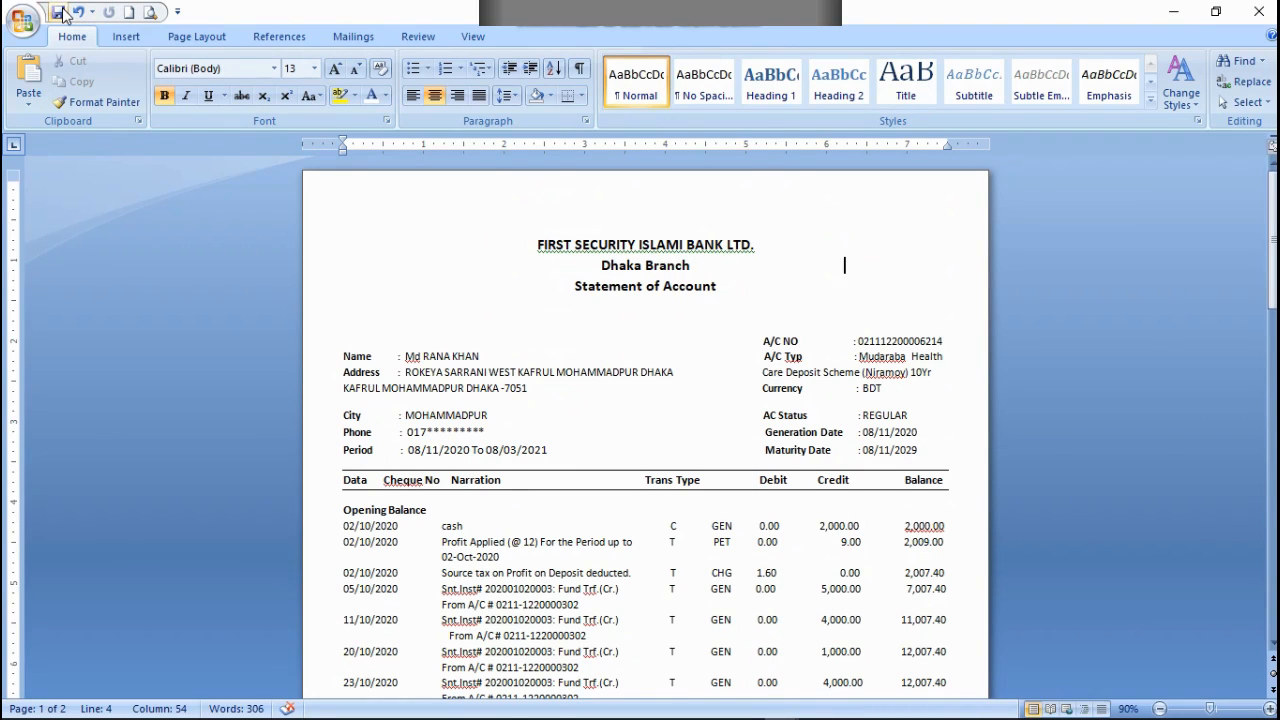
{"action": "left_click", "coordinate": [506, 310]}
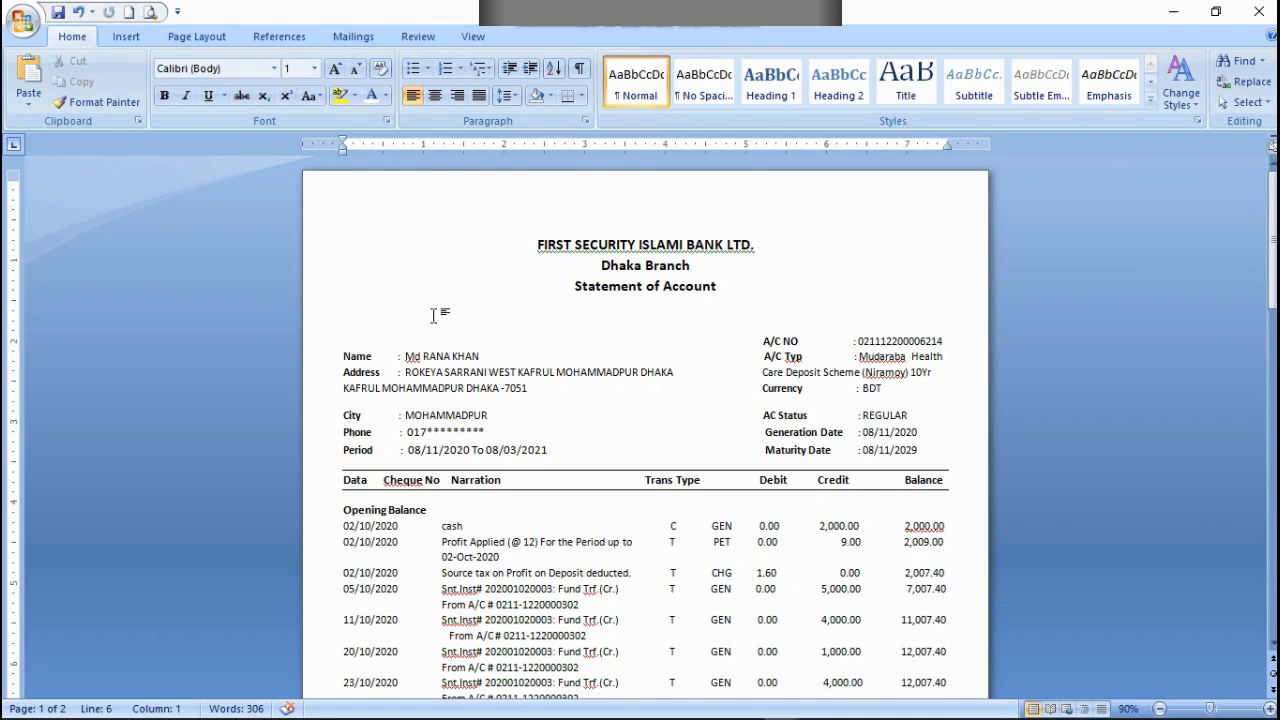
{"action": "key", "text": "BackSpace"}
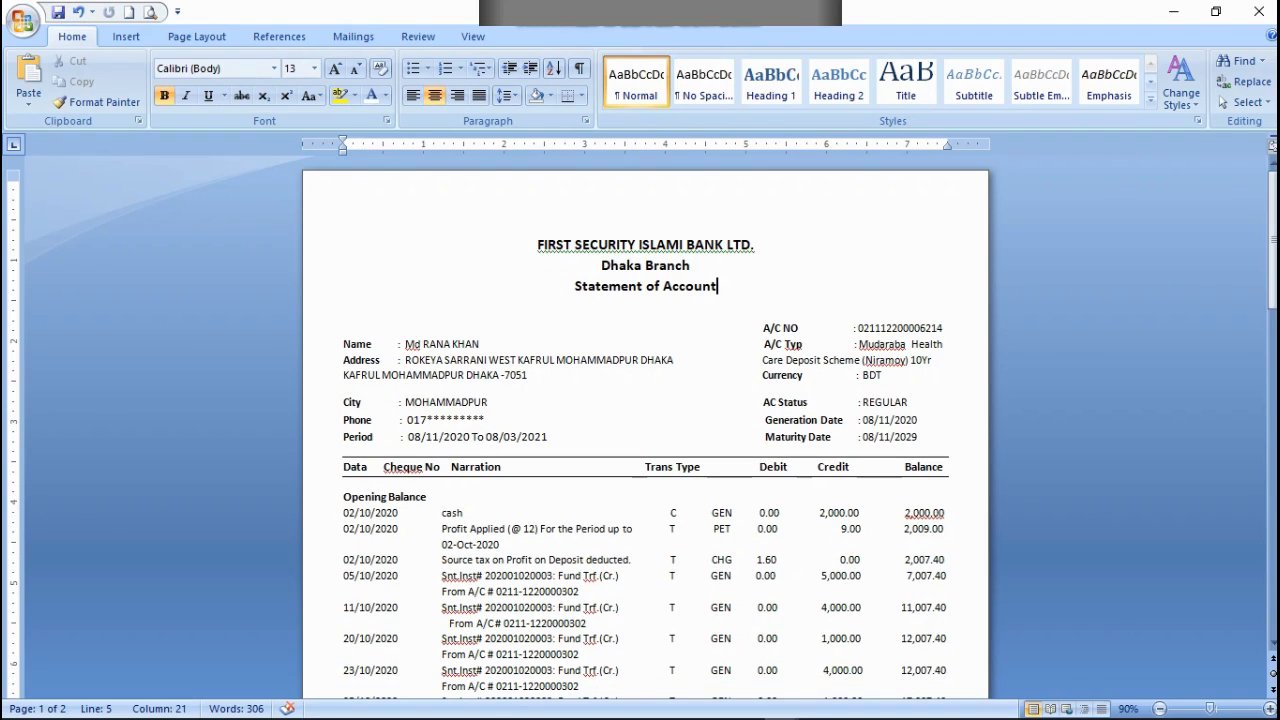
{"action": "left_click", "coordinate": [400, 322]}
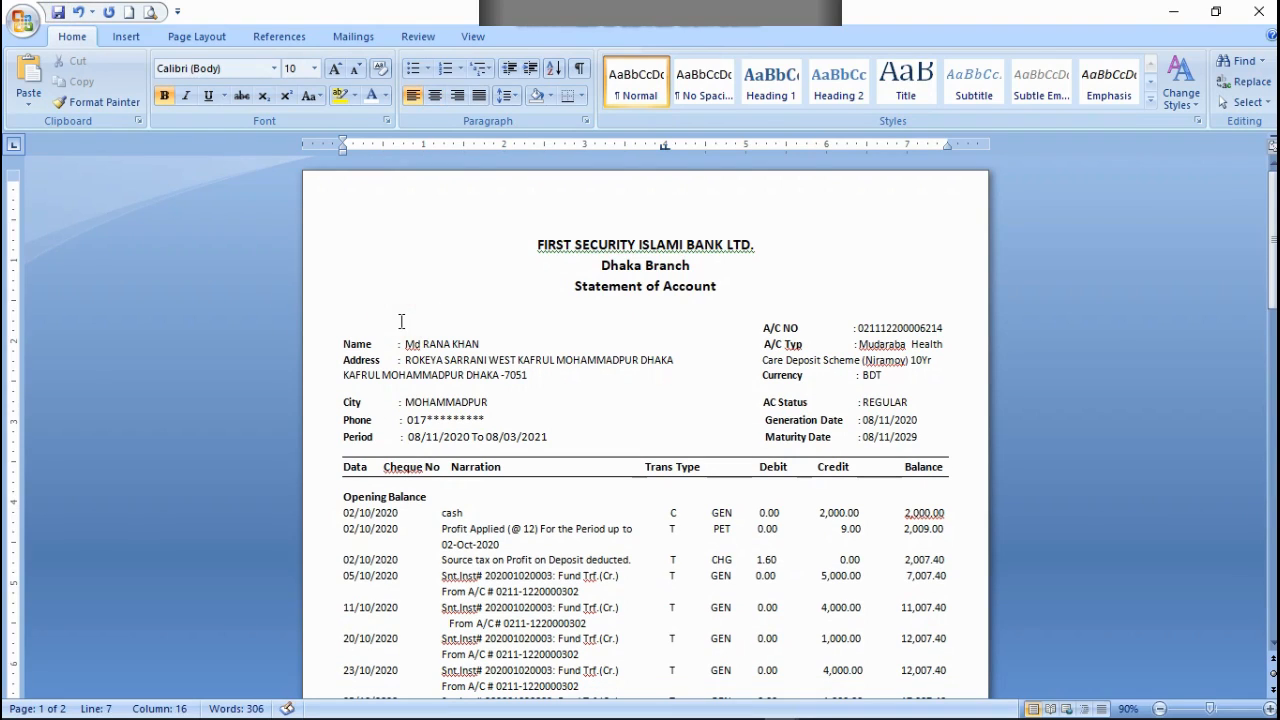
{"action": "key", "text": "BackSpace"}
{"action": "key", "text": "BackSpace"}
Step: Delete the final transaction entries dated 07/11/2020 and 08/11/2020 from the end of the table
{"action": "scroll", "coordinate": [824, 555], "scroll_direction": "down", "scroll_amount": 10}
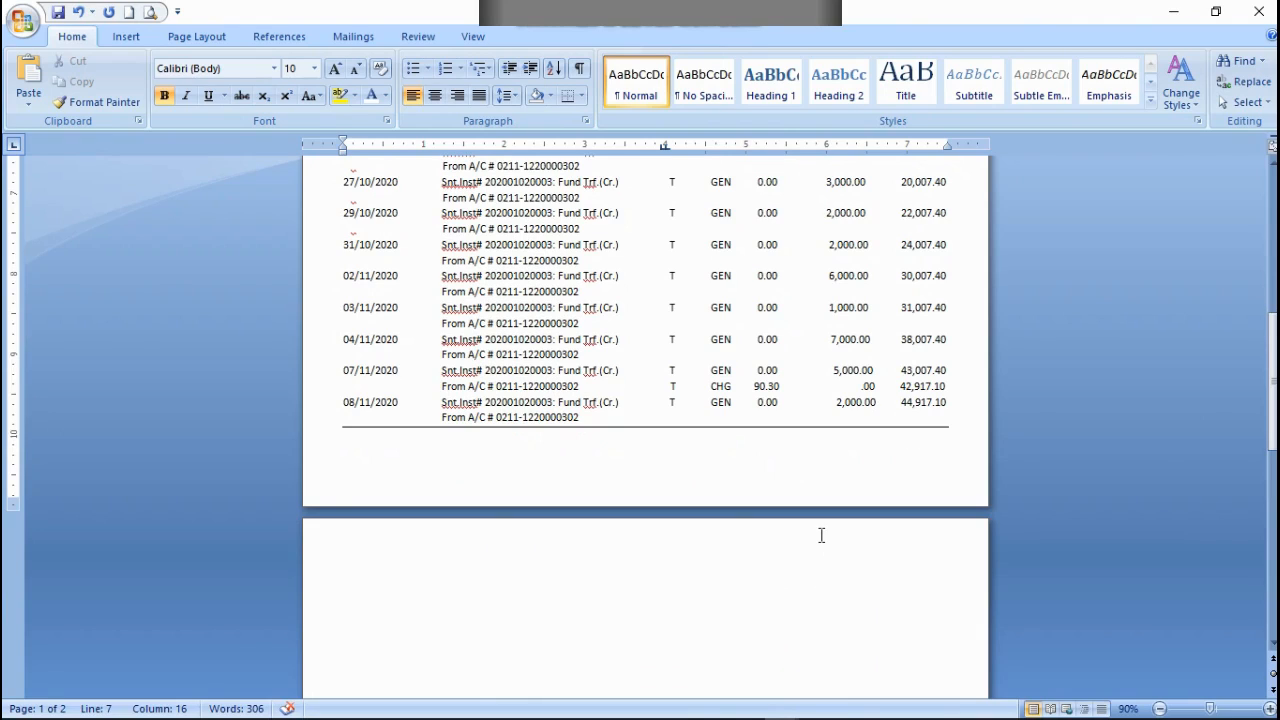
{"action": "scroll", "coordinate": [821, 535], "scroll_direction": "up", "scroll_amount": 4}
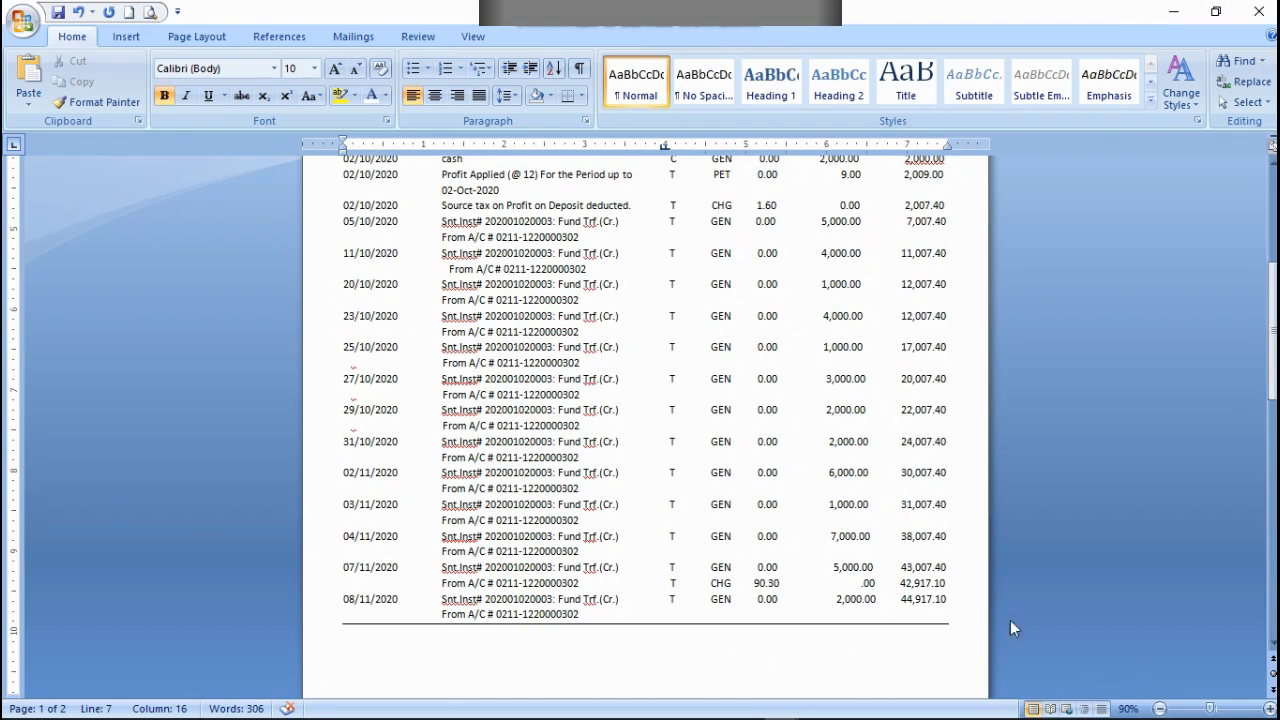
{"action": "left_click_drag", "start_coordinate": [342, 567], "coordinate": [531, 614]}
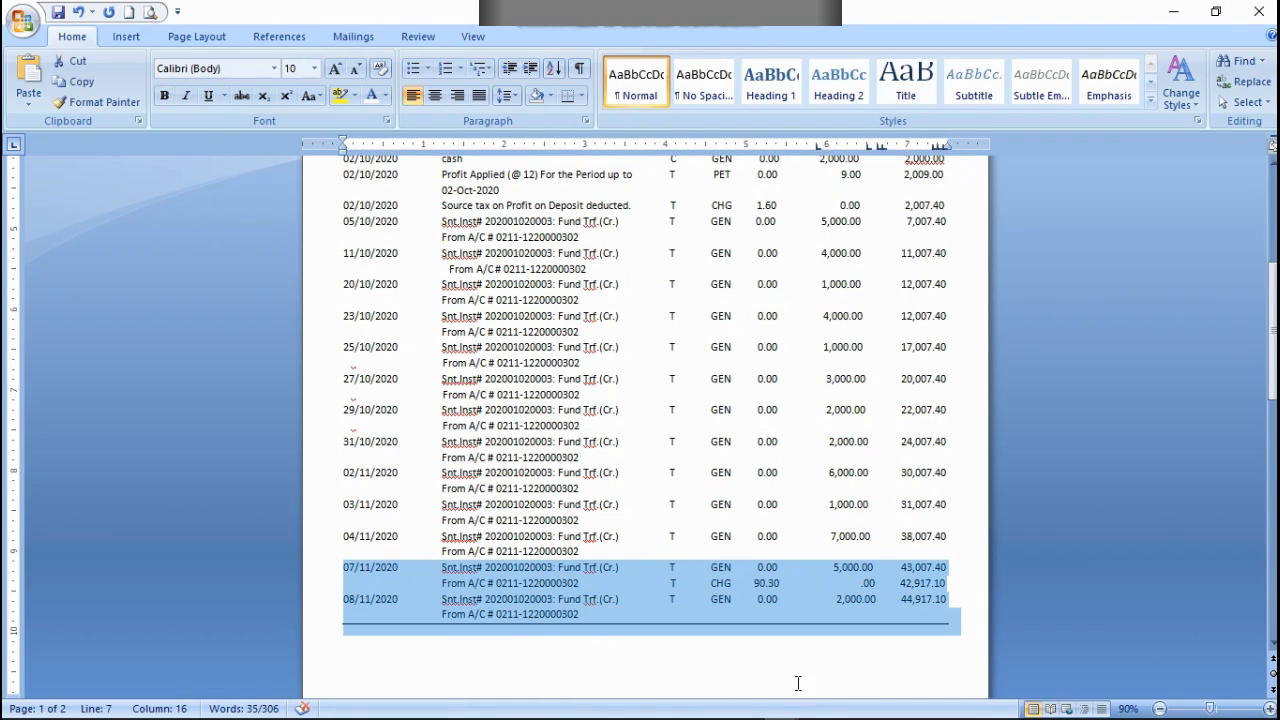
{"action": "scroll", "coordinate": [820, 600], "scroll_direction": "up", "scroll_amount": 8}
{"action": "scroll", "coordinate": [831, 360], "scroll_direction": "down", "scroll_amount": 7}
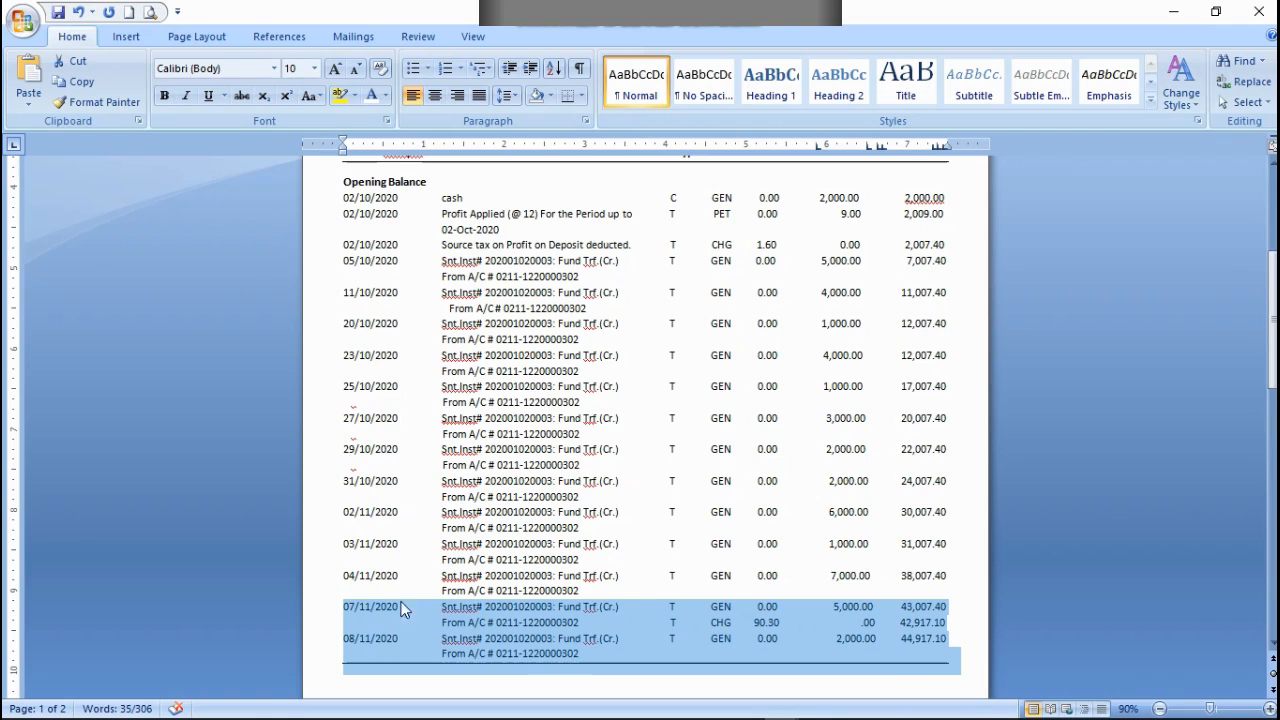
{"action": "scroll", "coordinate": [432, 485], "scroll_direction": "up", "scroll_amount": 3}
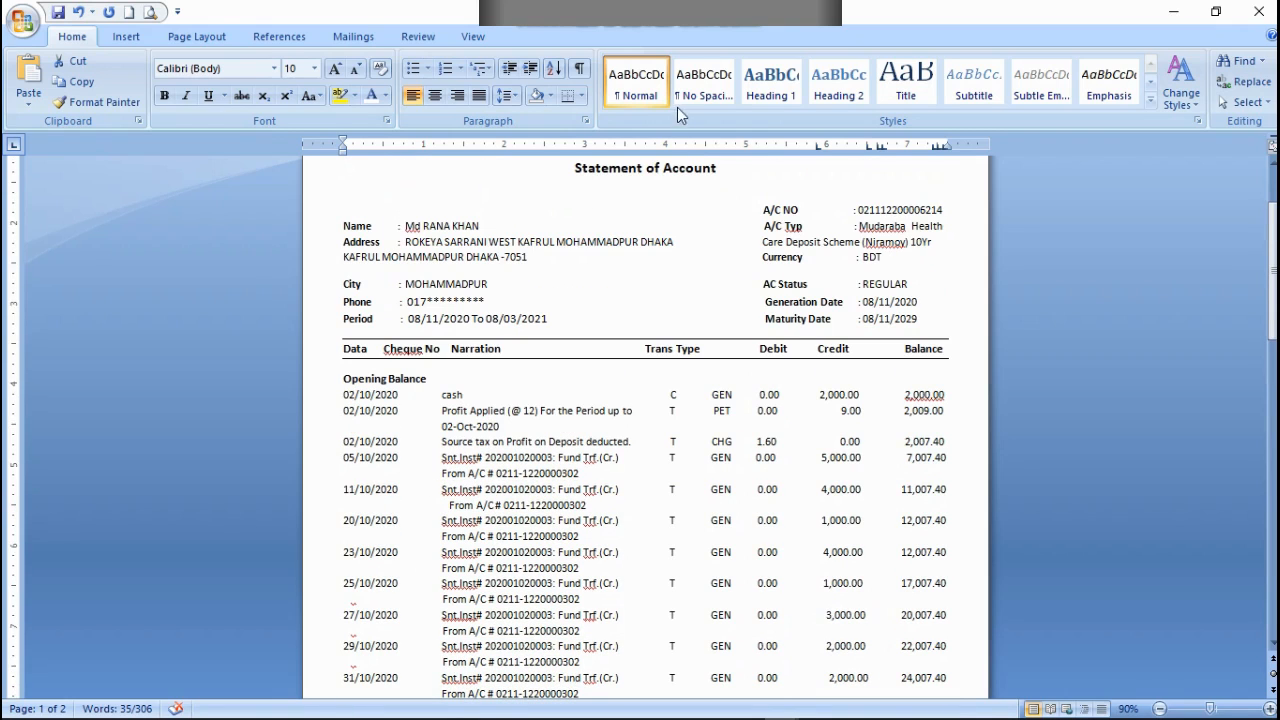
{"action": "scroll", "coordinate": [785, 596], "scroll_direction": "down", "scroll_amount": 1}
Step: Set the line spacing of the entire document to 1.0
{"action": "key", "text": "ctrl+a"}
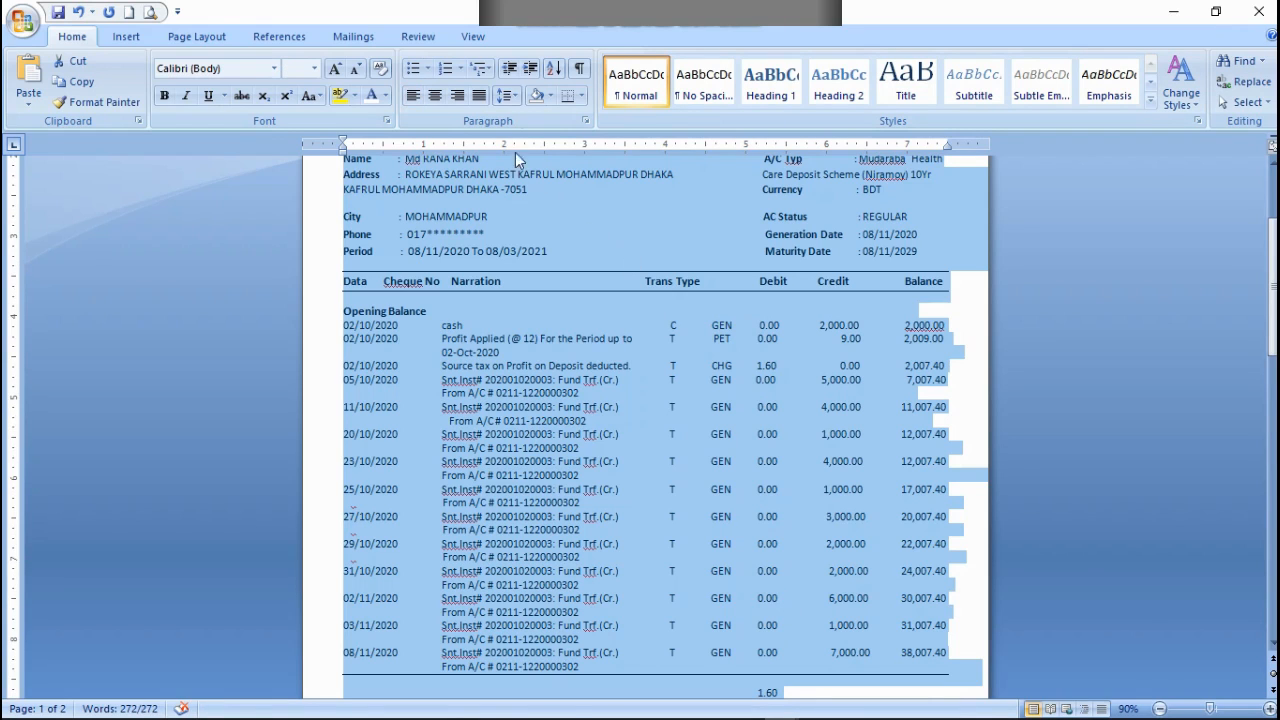
{"action": "left_click", "coordinate": [507, 95]}
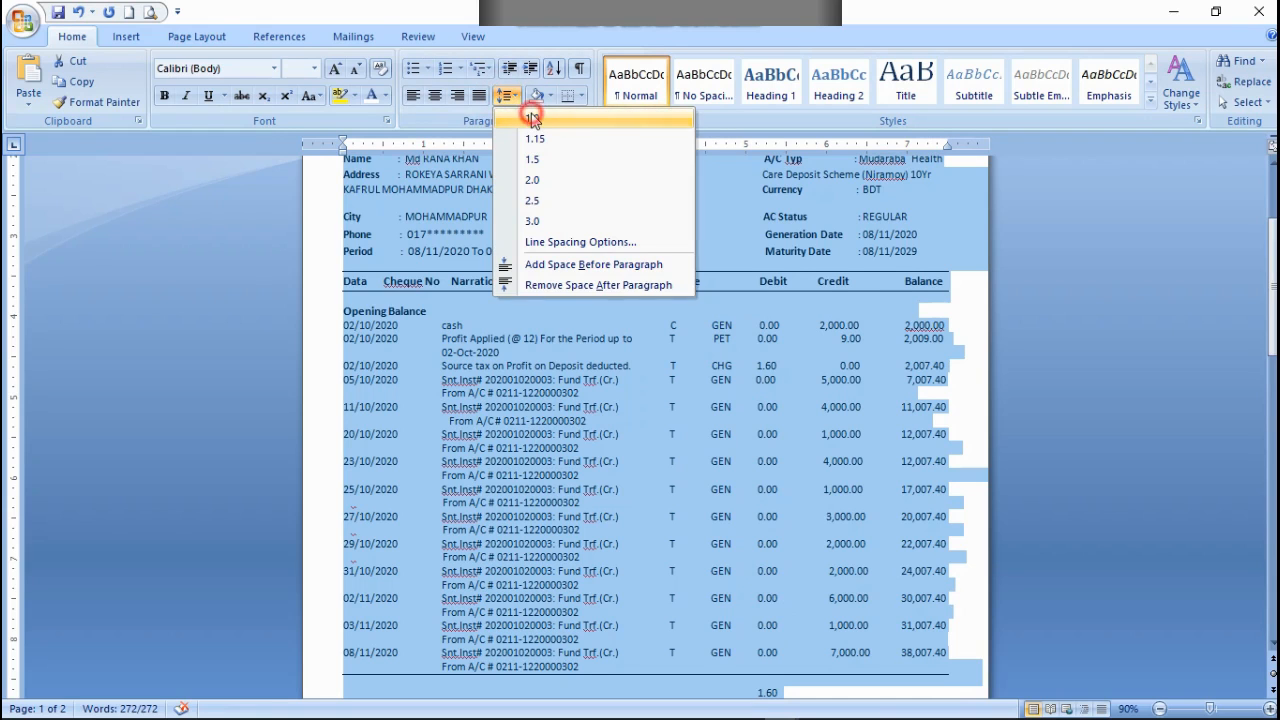
{"action": "left_click", "coordinate": [531, 117]}
{"action": "scroll", "coordinate": [749, 417], "scroll_direction": "down", "scroll_amount": 5}
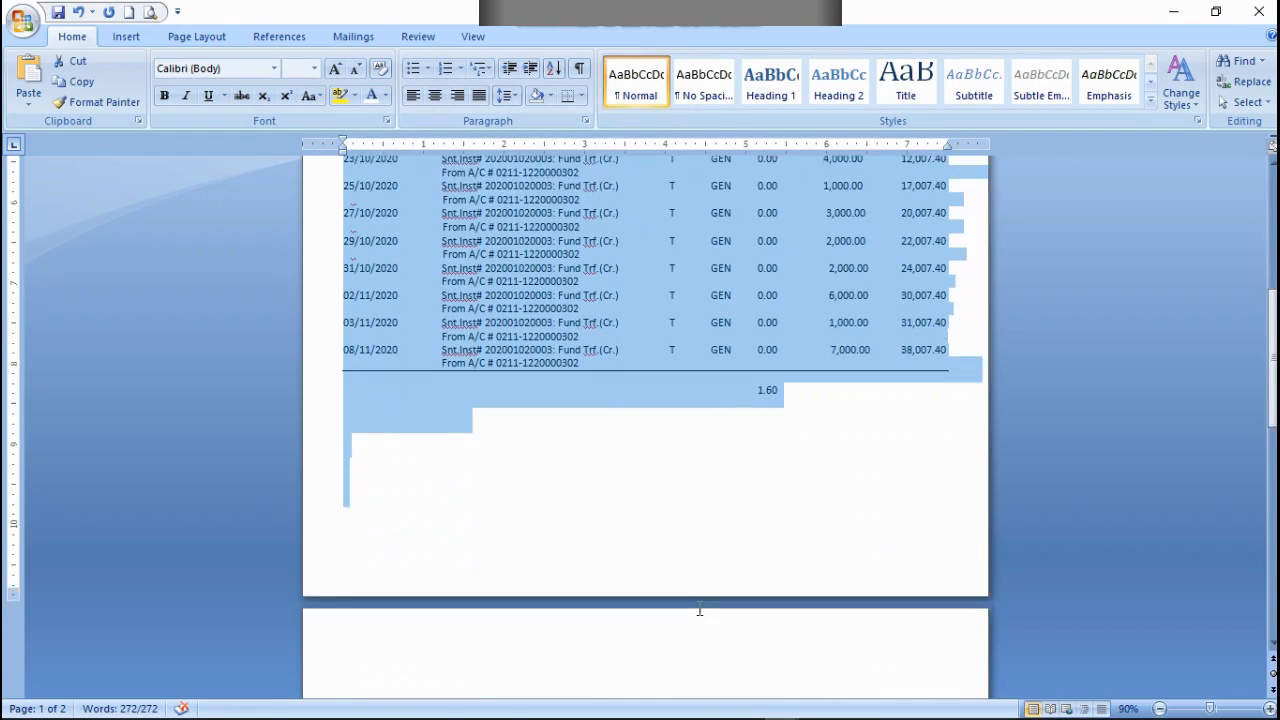
{"action": "scroll", "coordinate": [705, 600], "scroll_direction": "up", "scroll_amount": 2}
{"action": "left_click", "coordinate": [710, 588]}
{"action": "scroll", "coordinate": [711, 572], "scroll_direction": "up", "scroll_amount": 3}
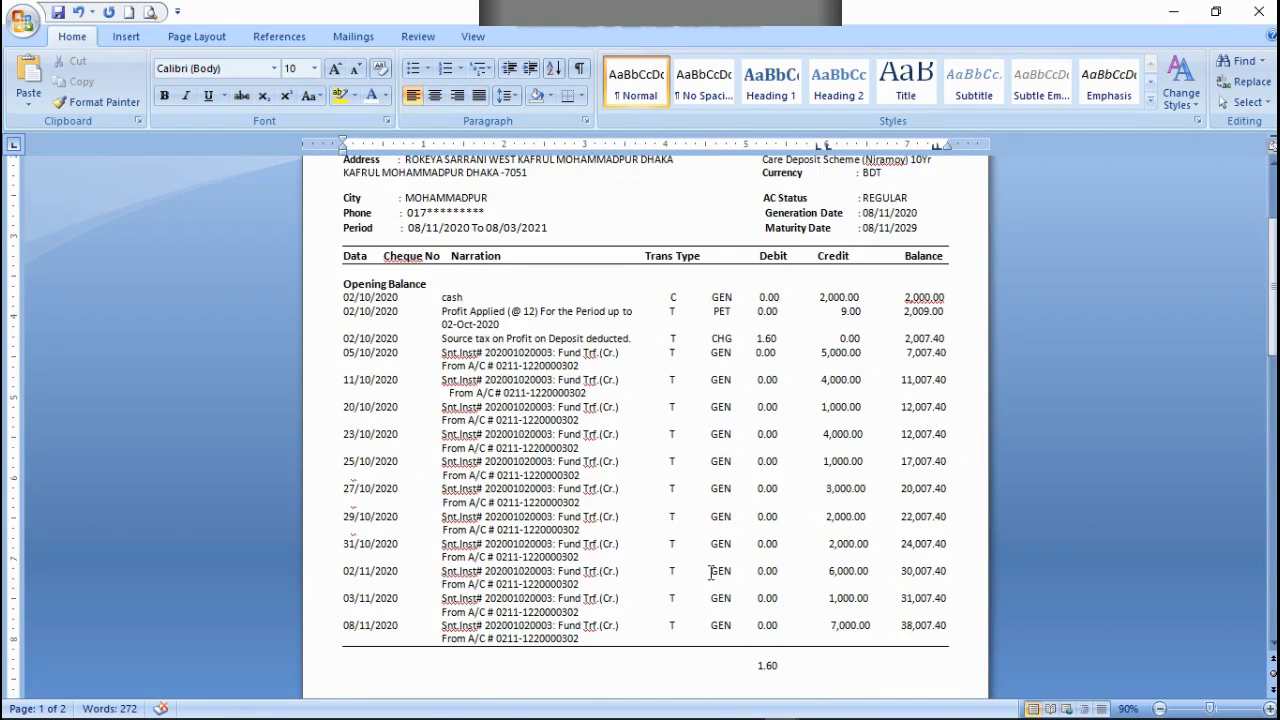
{"action": "scroll", "coordinate": [711, 572], "scroll_direction": "up", "scroll_amount": 2}
{"action": "scroll", "coordinate": [619, 278], "scroll_direction": "up", "scroll_amount": 1}
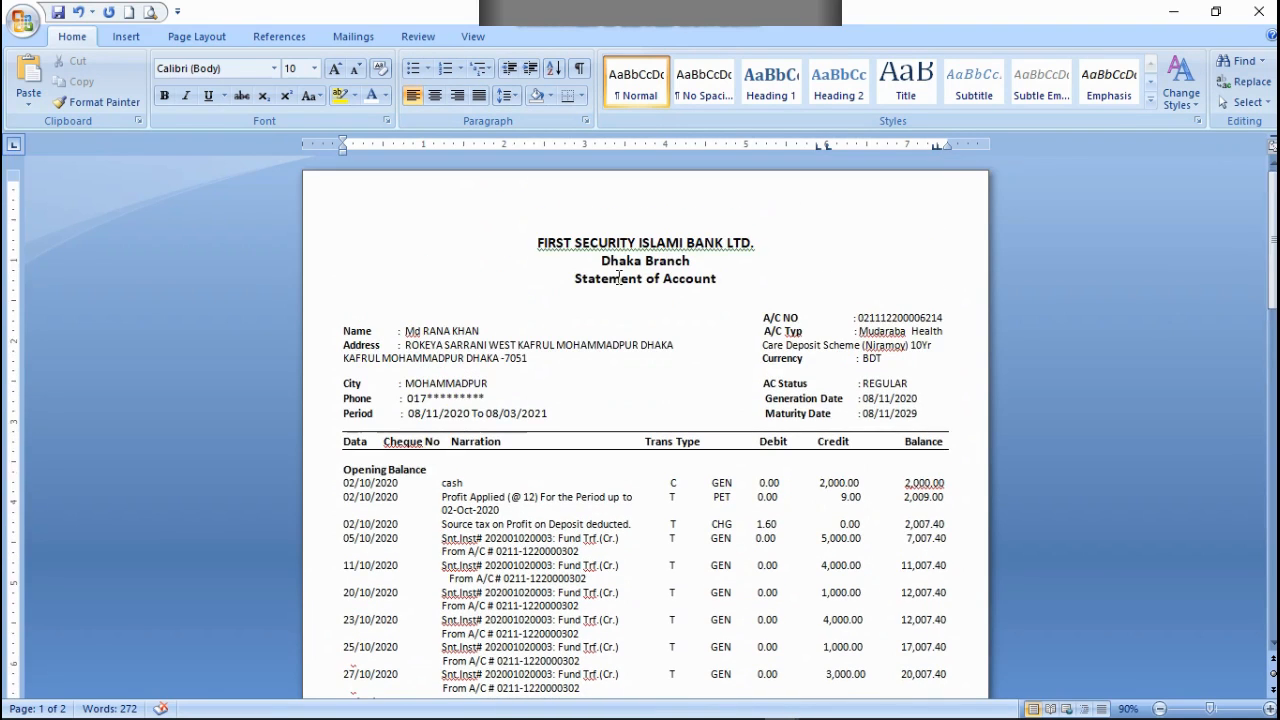
Step: Delete the stray 1.60 amount on the line beneath the table's closing rule
{"action": "scroll", "coordinate": [691, 471], "scroll_direction": "down", "scroll_amount": 8}
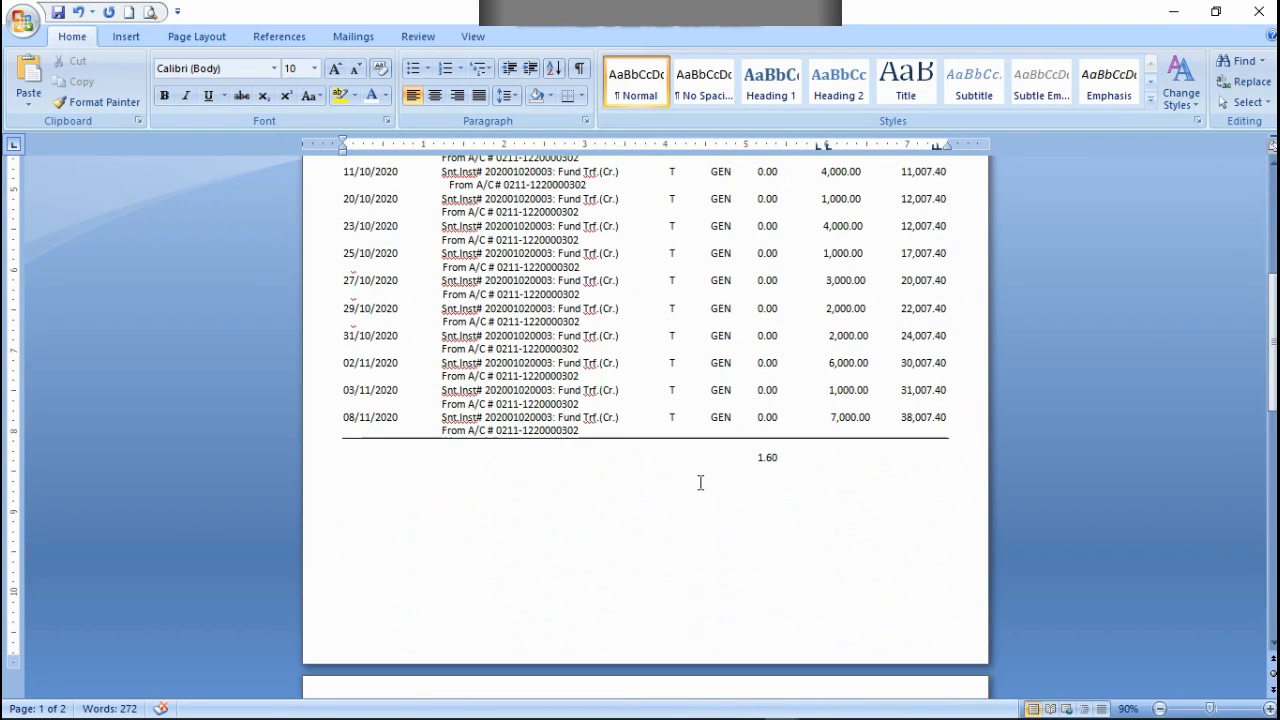
{"action": "triple_click", "coordinate": [786, 463]}
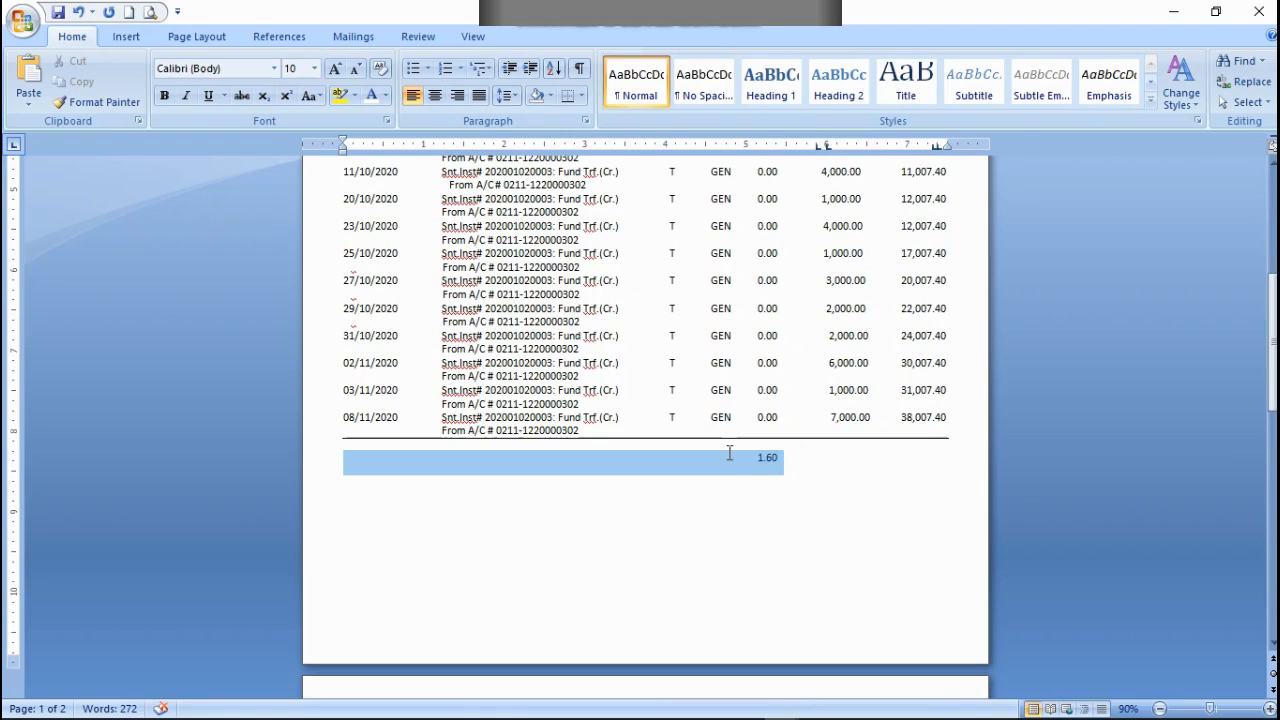
{"action": "key", "text": "Delete"}
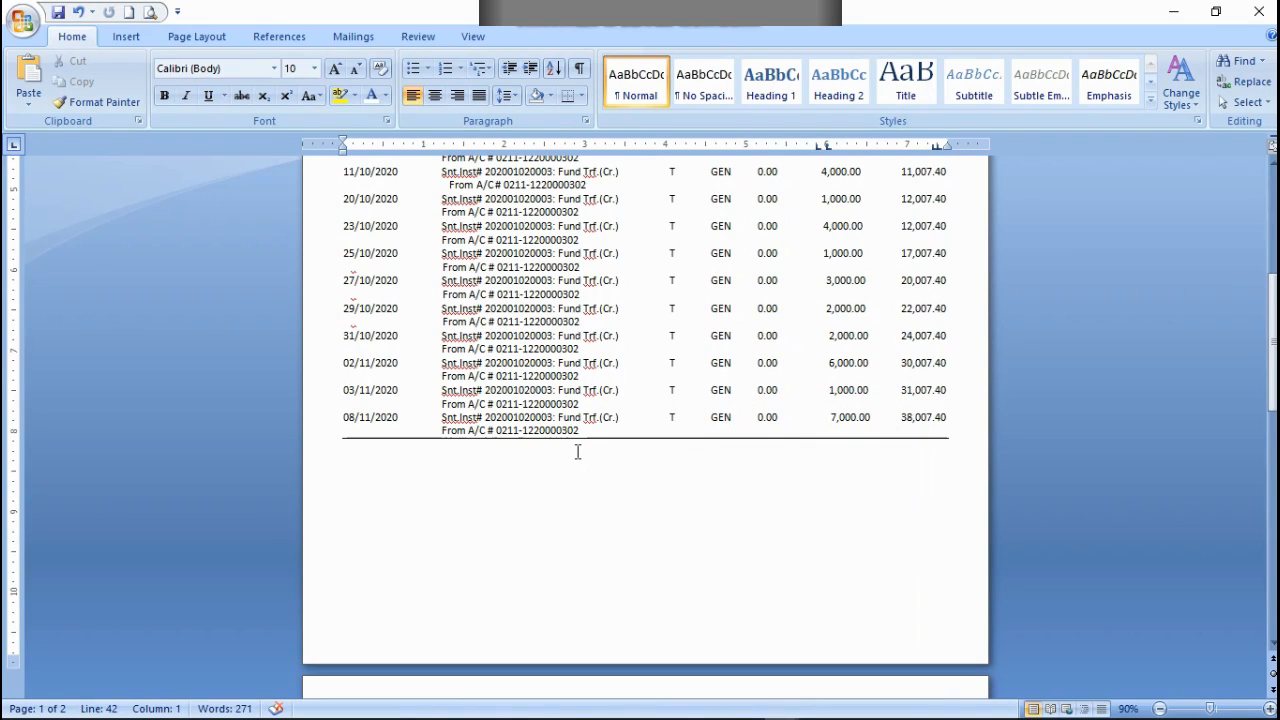
{"action": "key", "text": "Up"}
{"action": "left_click", "coordinate": [453, 457]}
{"action": "left_click", "coordinate": [453, 457]}
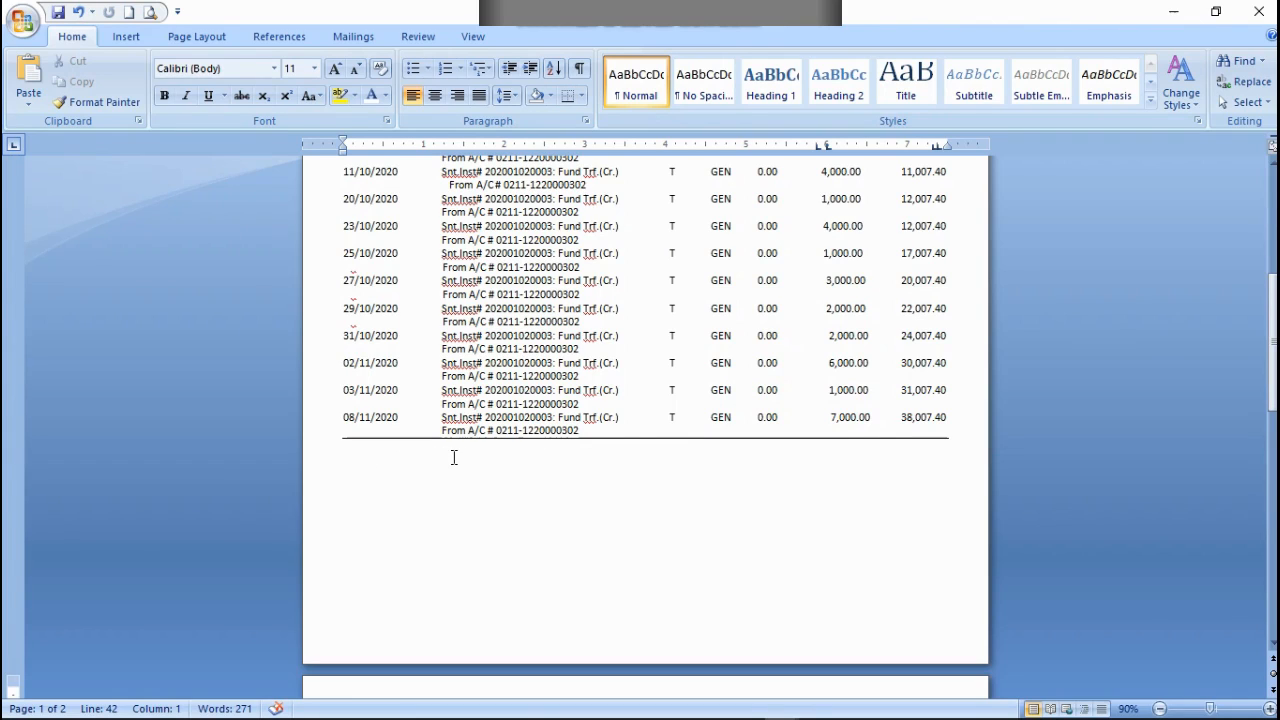
{"action": "left_click", "coordinate": [453, 457]}
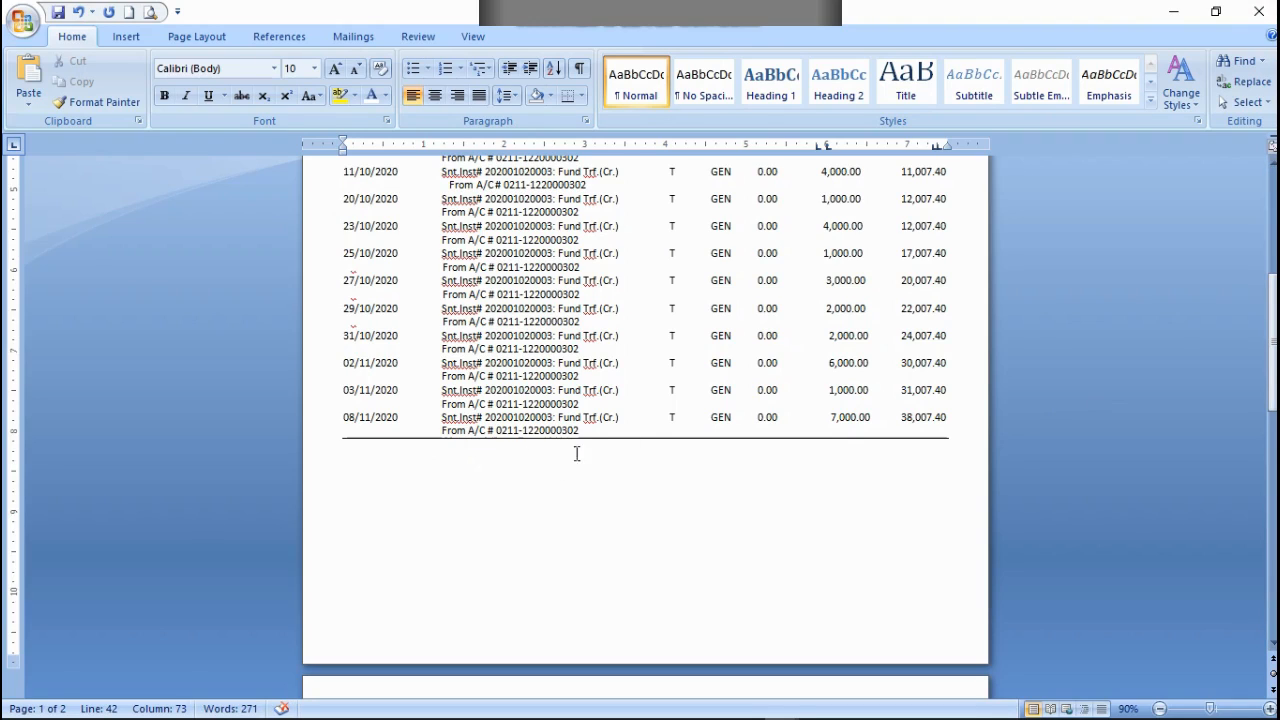
Step: Try shifting the table's closing rule slightly lower and undo the move
{"action": "left_click_drag", "start_coordinate": [592, 438], "coordinate": [593, 443]}
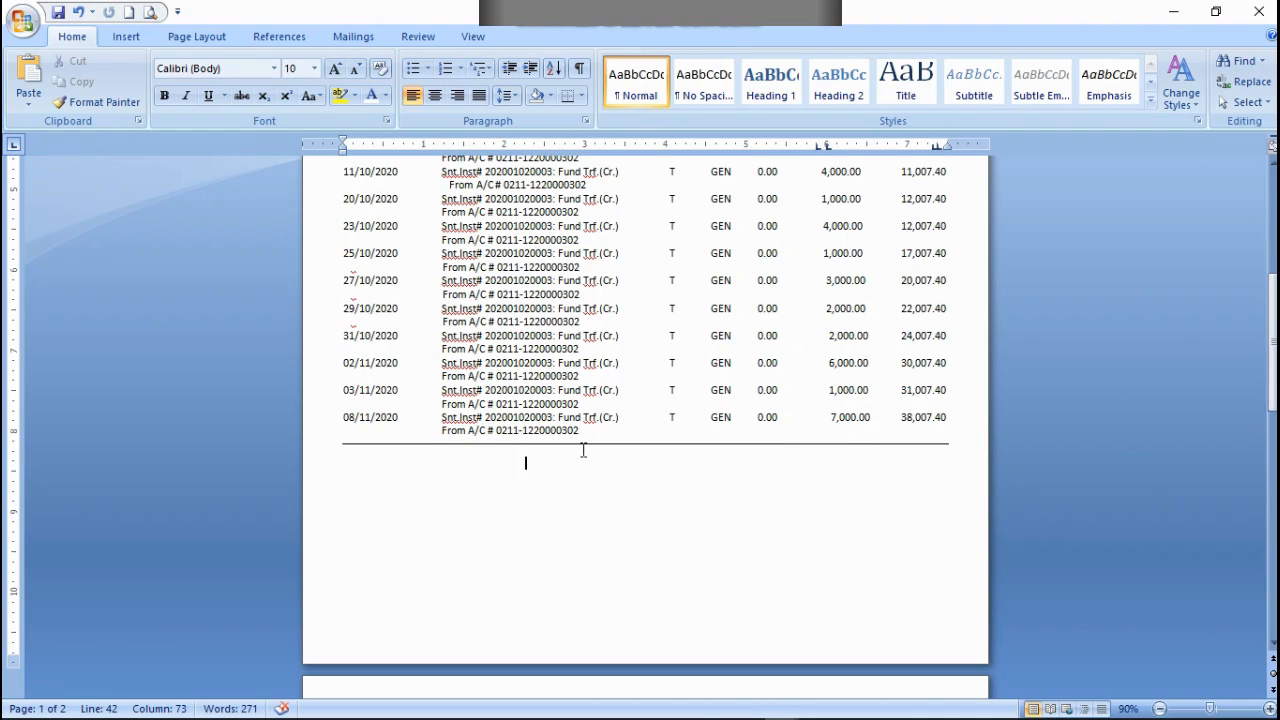
{"action": "left_click", "coordinate": [589, 441]}
{"action": "left_click", "coordinate": [605, 443]}
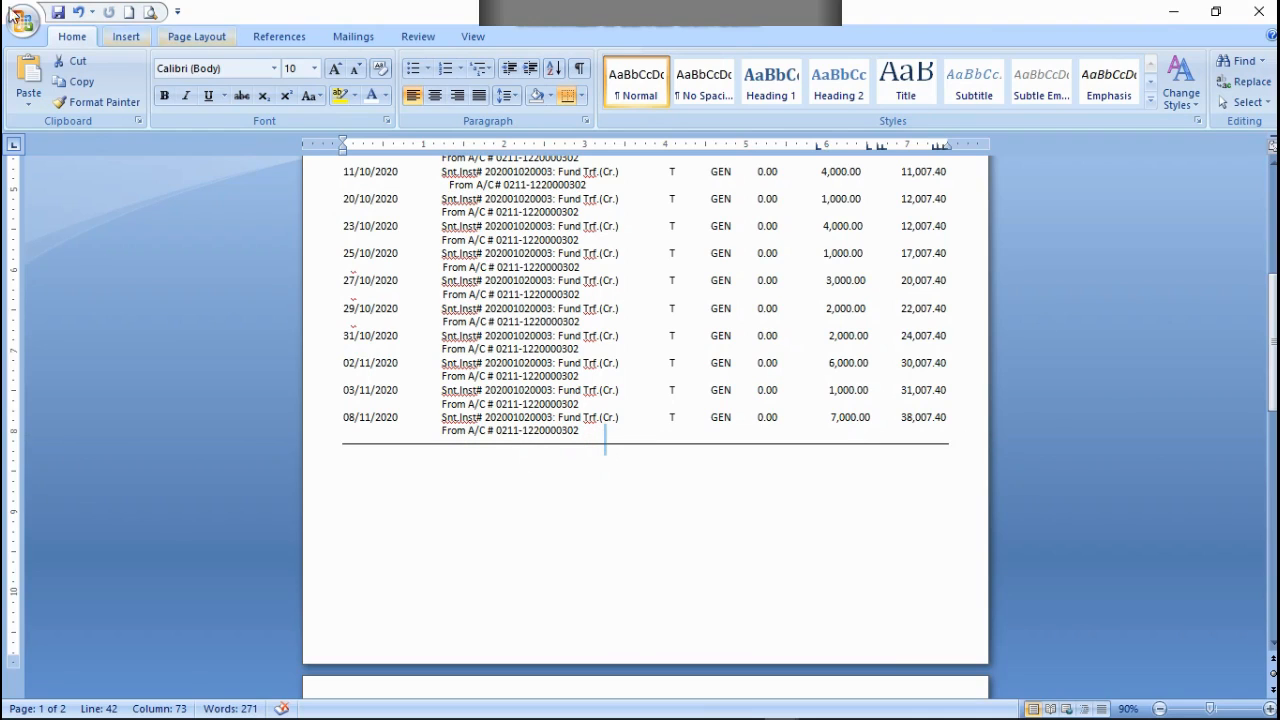
{"action": "left_click", "coordinate": [76, 12]}
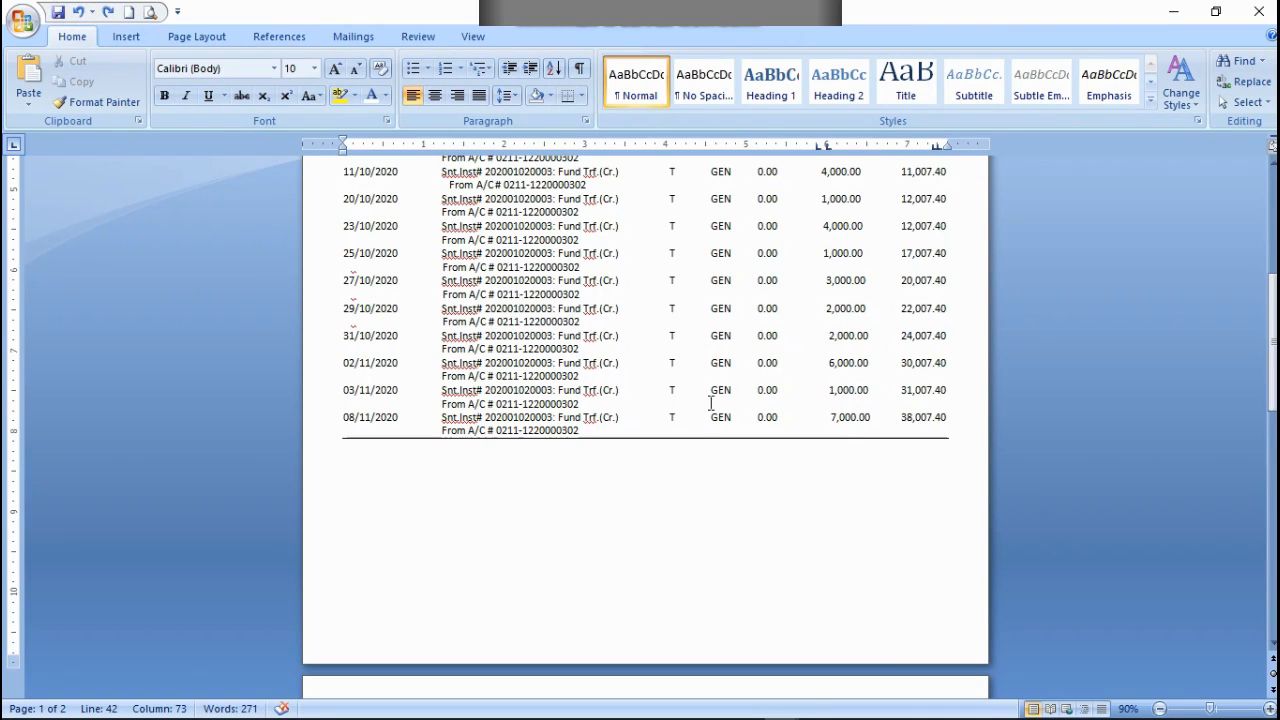
Step: Add a closing balance of 38,007.4 below the closing rule, under the Balance column
{"action": "left_click", "coordinate": [742, 445]}
{"action": "left_click", "coordinate": [726, 453]}
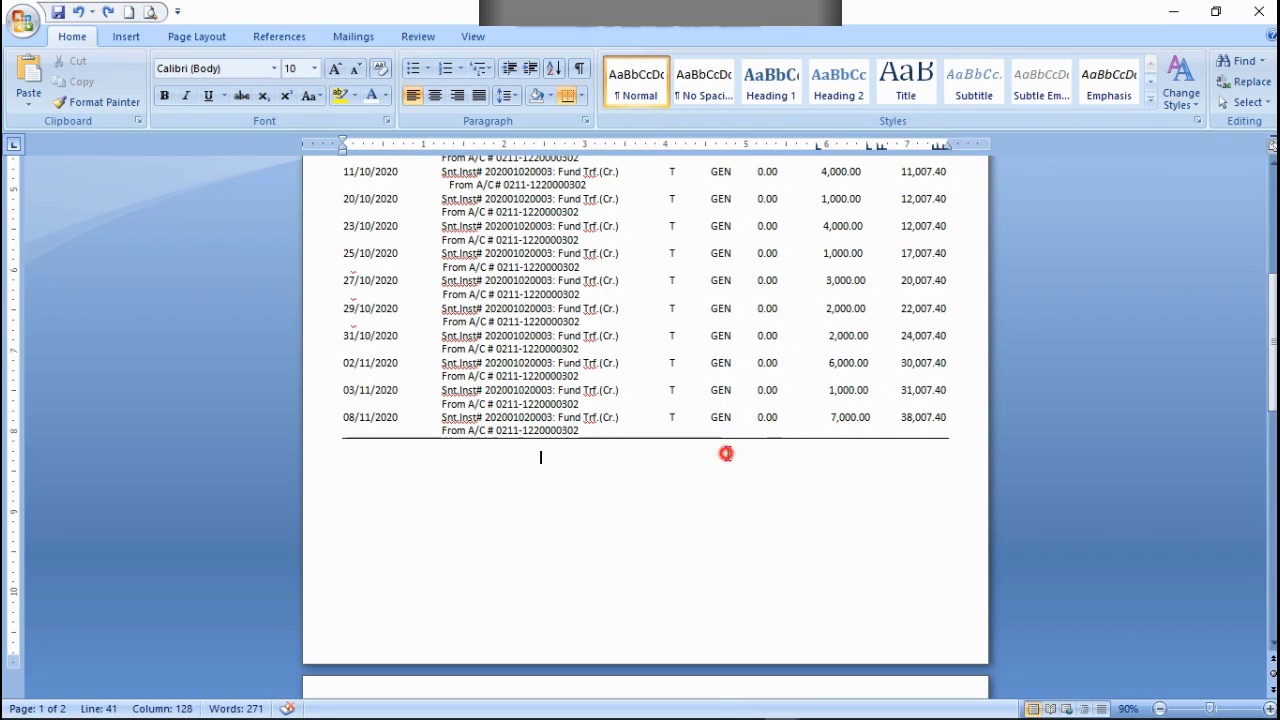
{"action": "left_click", "coordinate": [760, 451]}
{"action": "left_click", "coordinate": [764, 452]}
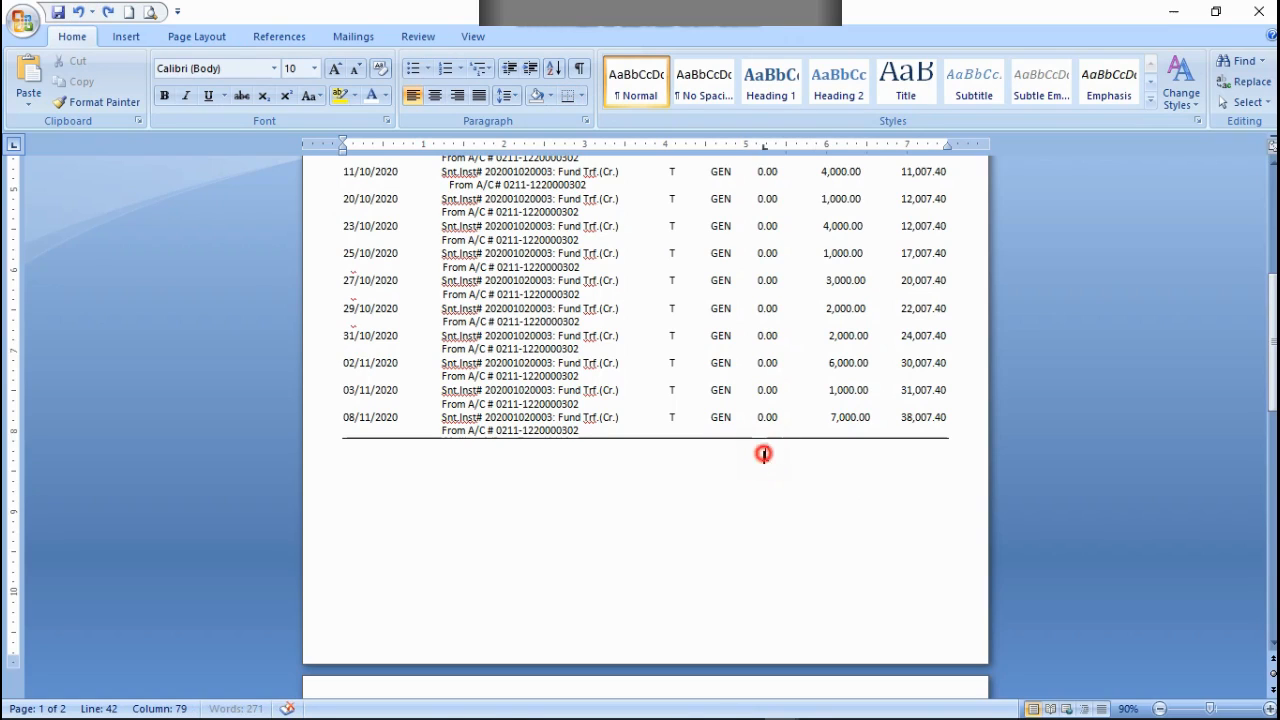
{"action": "left_click", "coordinate": [905, 457]}
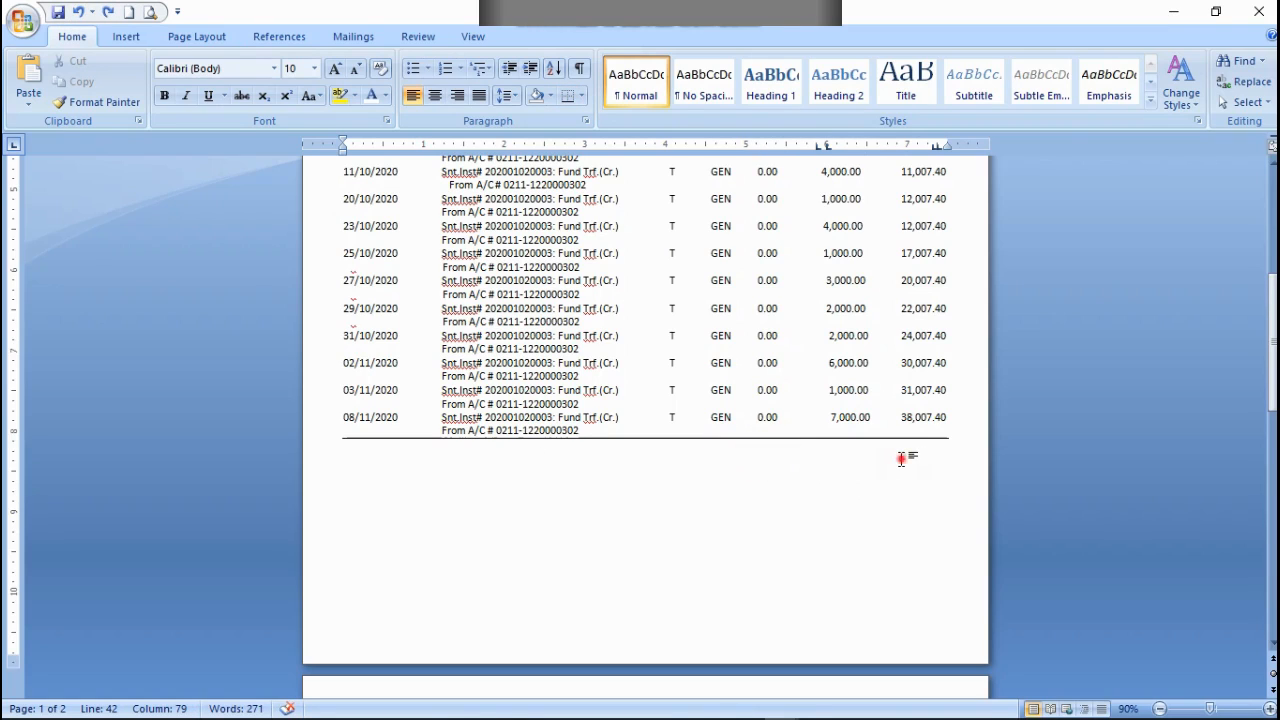
{"action": "left_click", "coordinate": [905, 458]}
{"action": "left_click", "coordinate": [905, 457]}
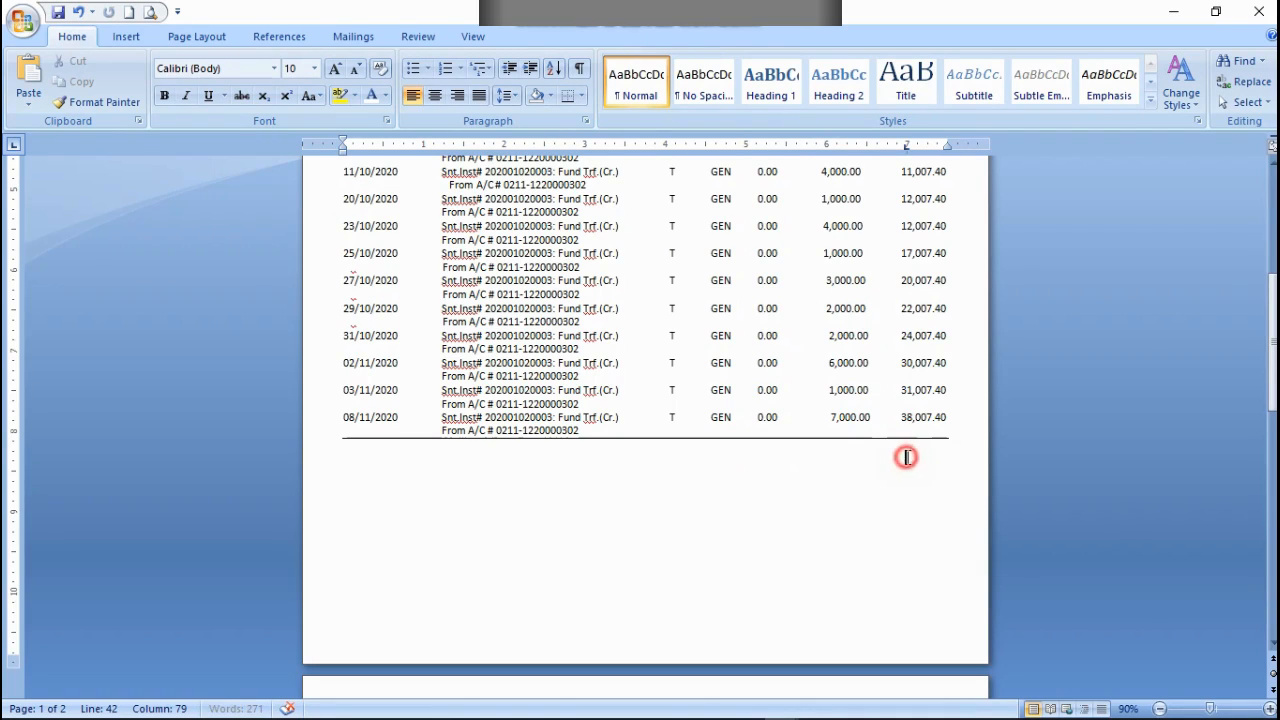
{"action": "type", "text": "38,00"}
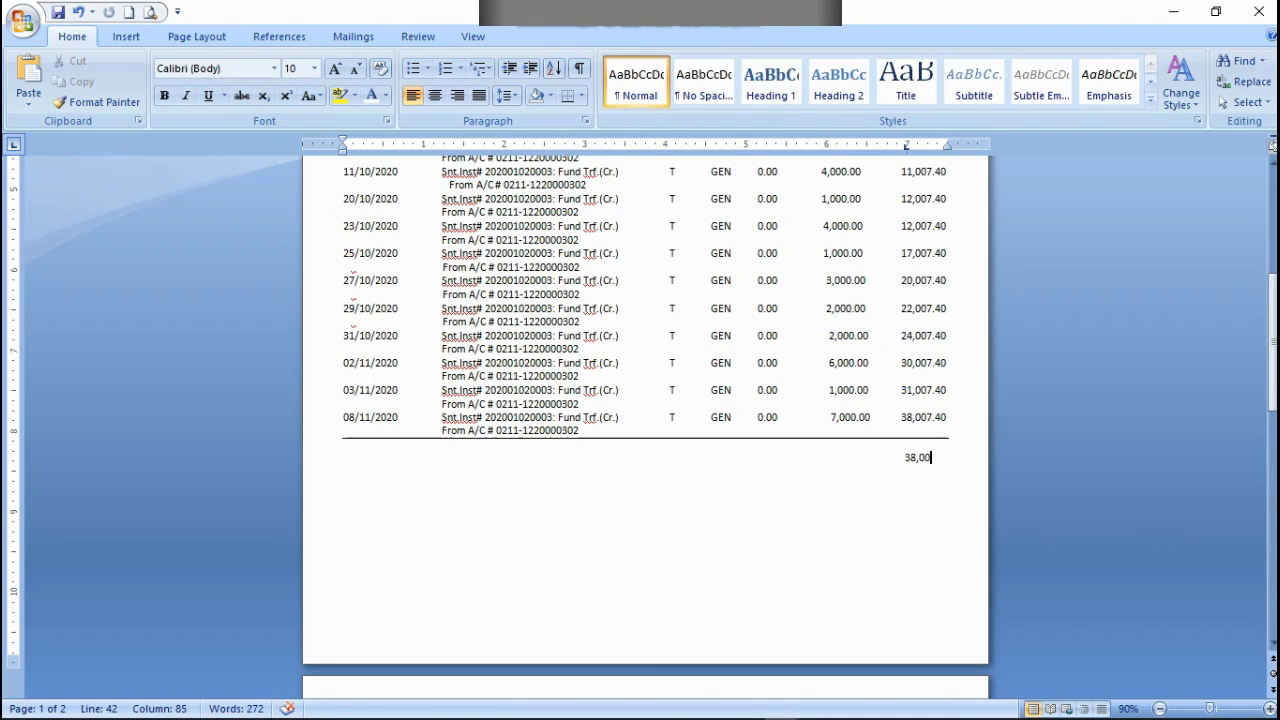
{"action": "type", "text": "7.4"}
Step: Correct the closing balance to 38,007.40 and realign it under the Balance column on the line below the rule
{"action": "key", "text": "Return"}
{"action": "type", "text": "0"}
{"action": "key", "text": "BackSpace"}
{"action": "key", "text": "Left"}
{"action": "key", "text": "Left"}
{"action": "key", "text": "Left"}
{"action": "key", "text": "Left"}
{"action": "key", "text": "Left"}
{"action": "key", "text": "Left"}
{"action": "key", "text": "Left"}
{"action": "key", "text": "Left"}
{"action": "key", "text": "Left"}
{"action": "left_click", "coordinate": [944, 460]}
{"action": "type", "text": "0"}
{"action": "key", "text": "BackSpace"}
{"action": "type", "text": "4"}
{"action": "key", "text": "BackSpace"}
{"action": "key", "text": "BackSpace"}
{"action": "left_click", "coordinate": [943, 460]}
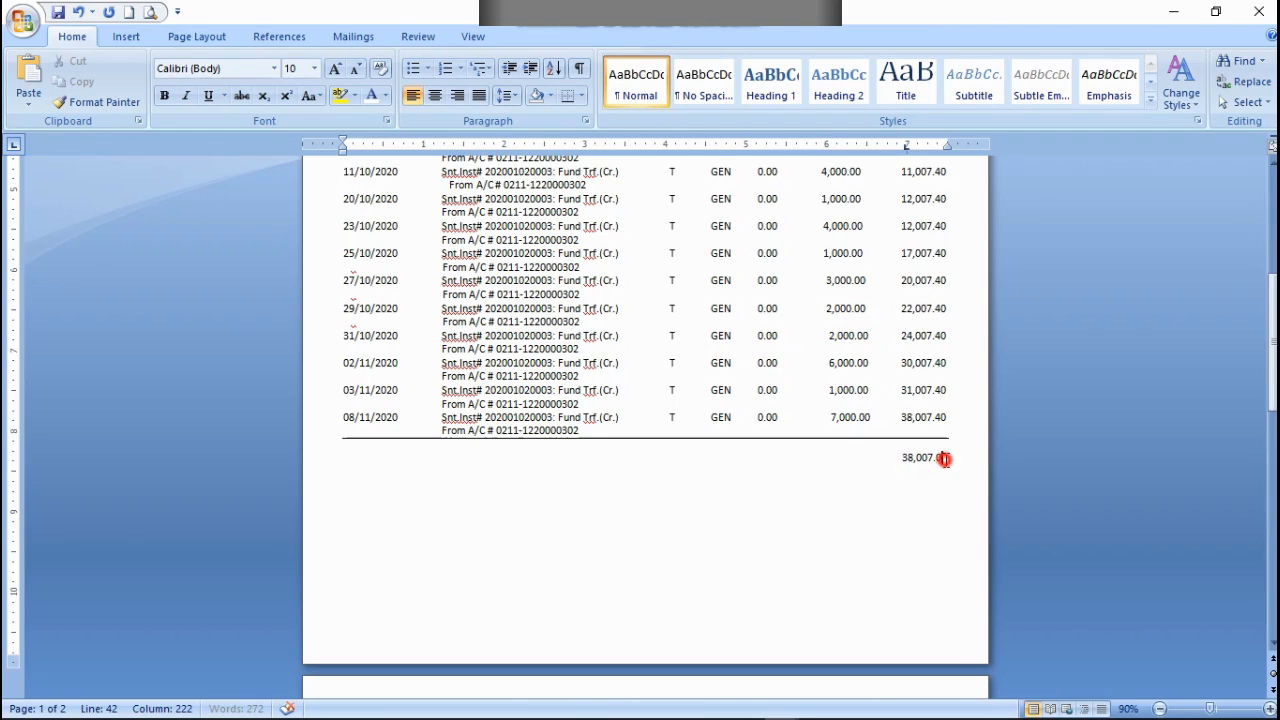
{"action": "key", "text": "BackSpace"}
{"action": "type", "text": "40"}
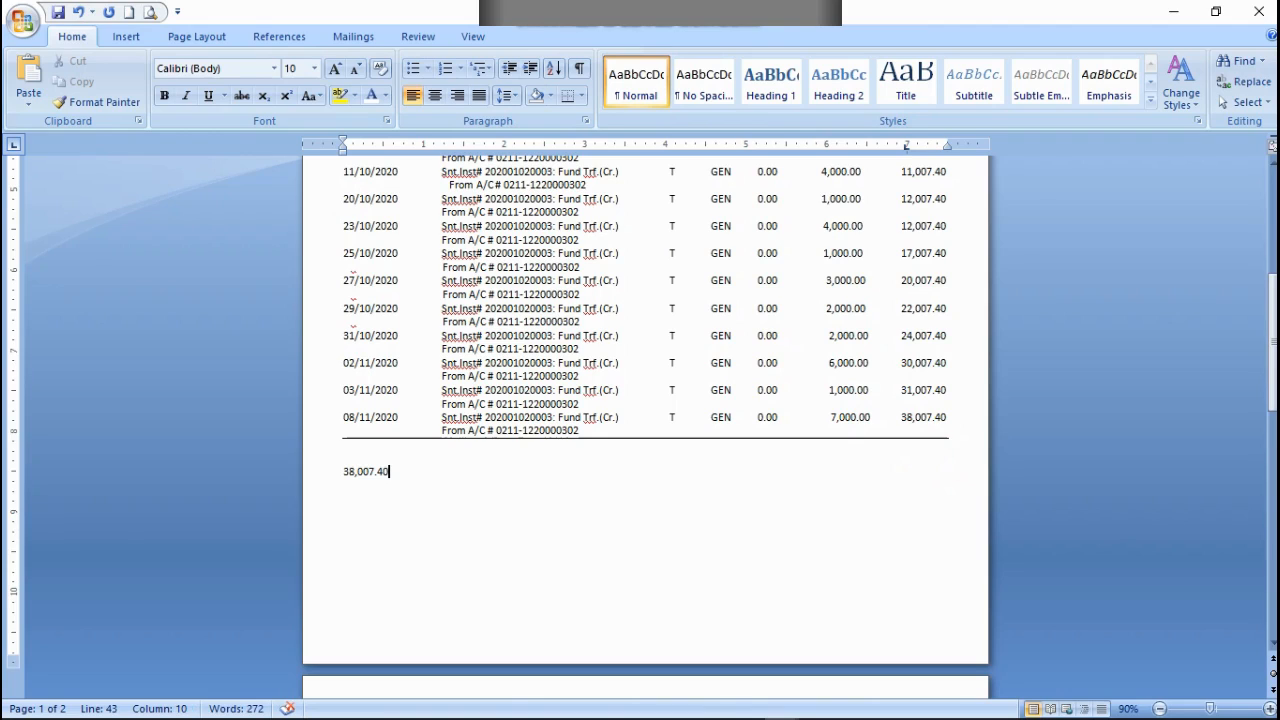
{"action": "left_click", "coordinate": [341, 470]}
{"action": "key", "text": "BackSpace"}
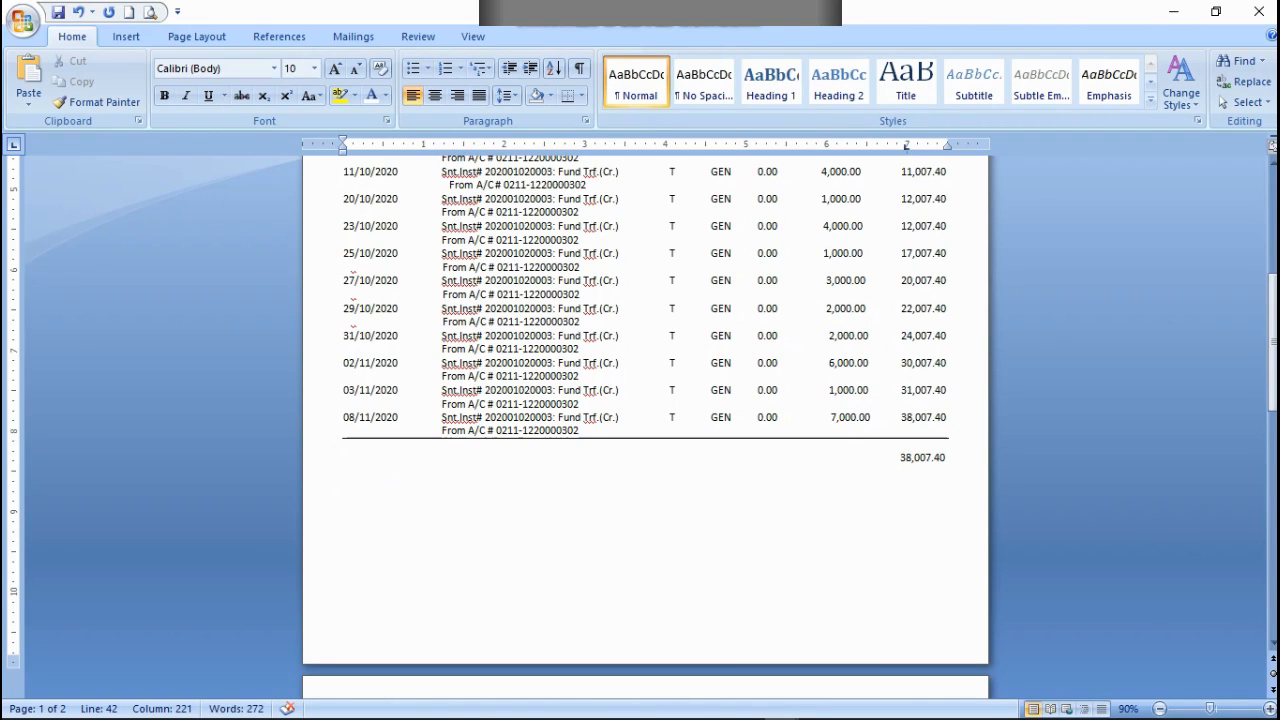
Step: Add a total of 1.60 under the Debit column below the closing rule and realign the closing balance under the Balance column
{"action": "left_click", "coordinate": [760, 463]}
{"action": "scroll", "coordinate": [818, 453], "scroll_direction": "up", "scroll_amount": 6}
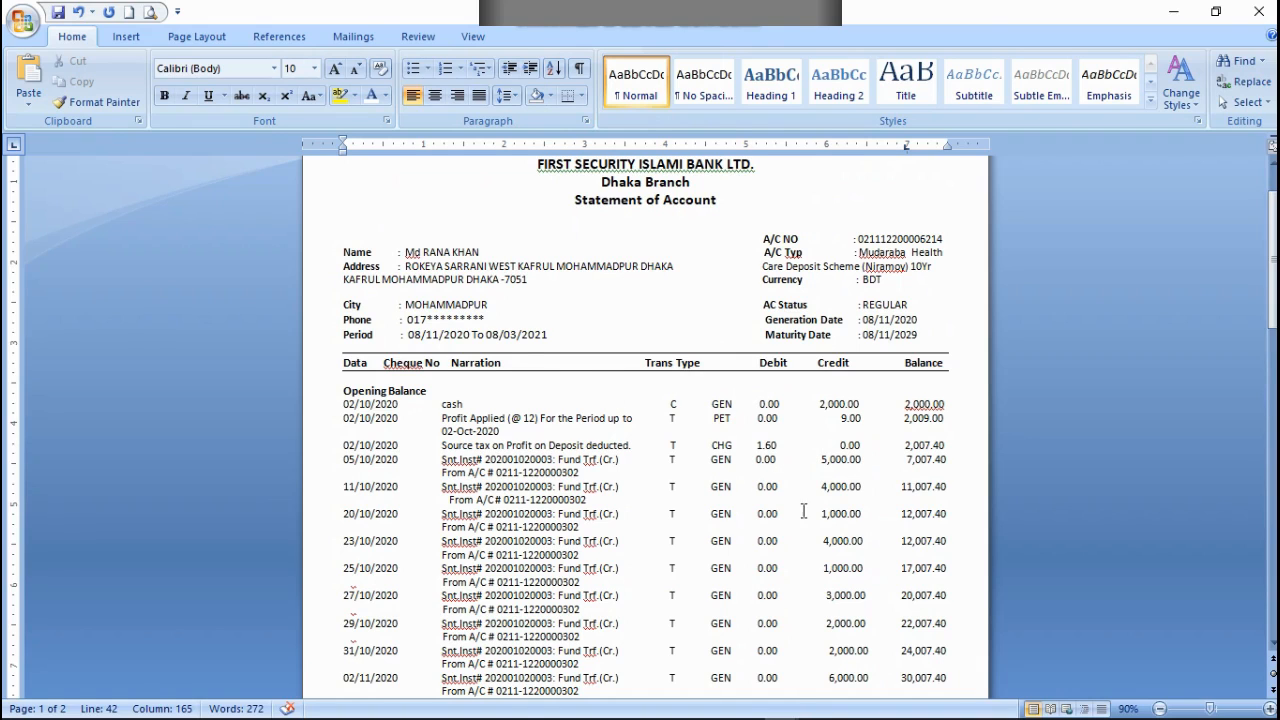
{"action": "scroll", "coordinate": [818, 545], "scroll_direction": "down", "scroll_amount": 6}
{"action": "type", "text": "1"}
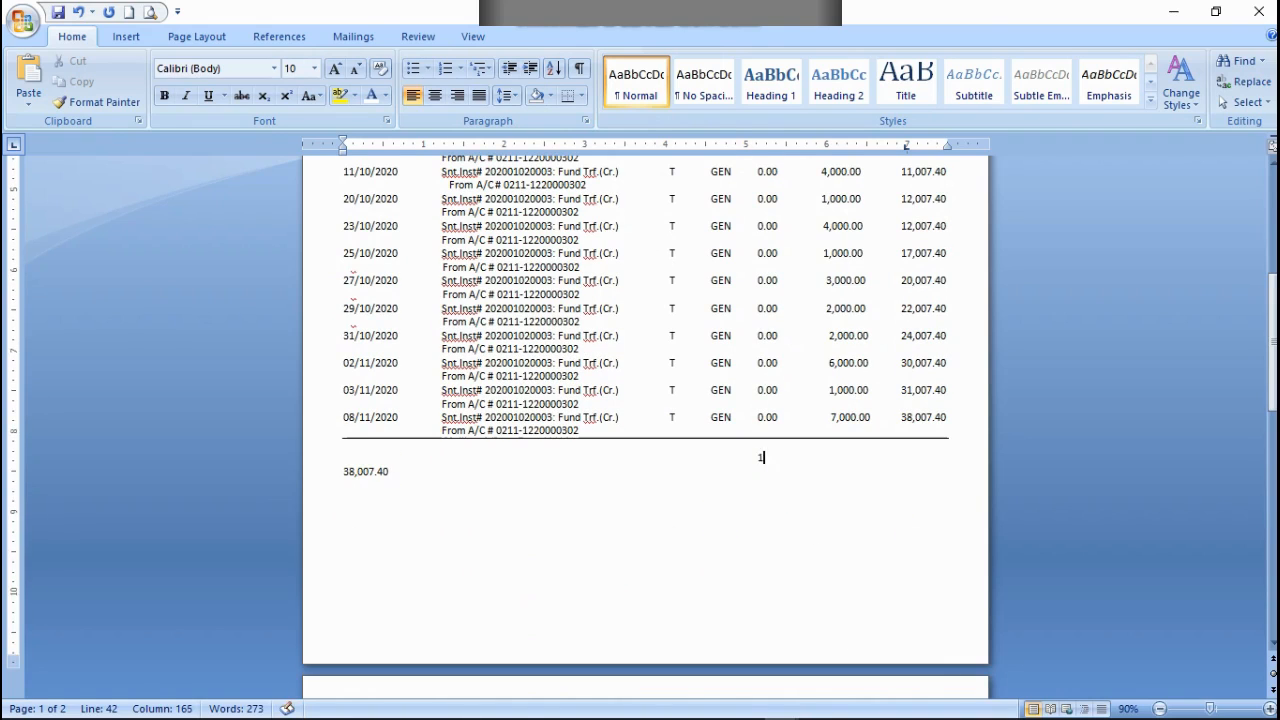
{"action": "type", "text": ".60"}
{"action": "left_click", "coordinate": [886, 457]}
{"action": "key", "text": "Delete"}
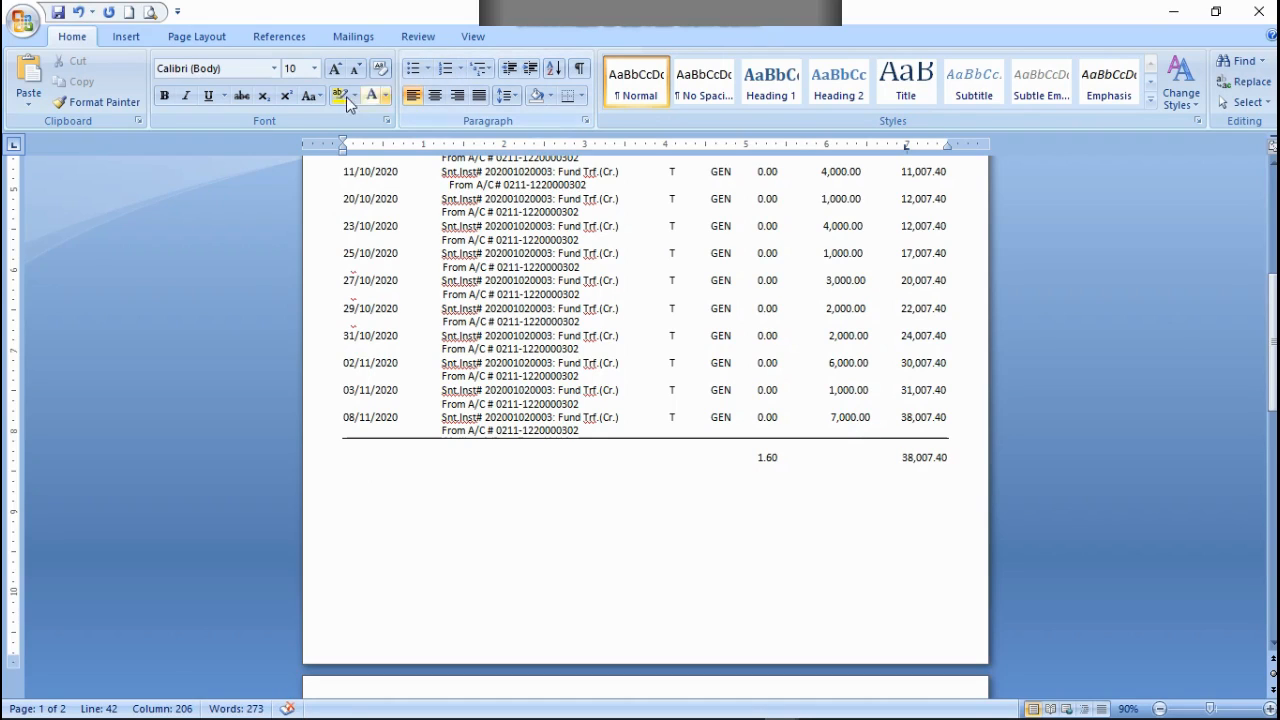
Step: Make the totals line below the closing rule bold and realign the 38,007.40 amount under the Balance column
{"action": "triple_click", "coordinate": [977, 459]}
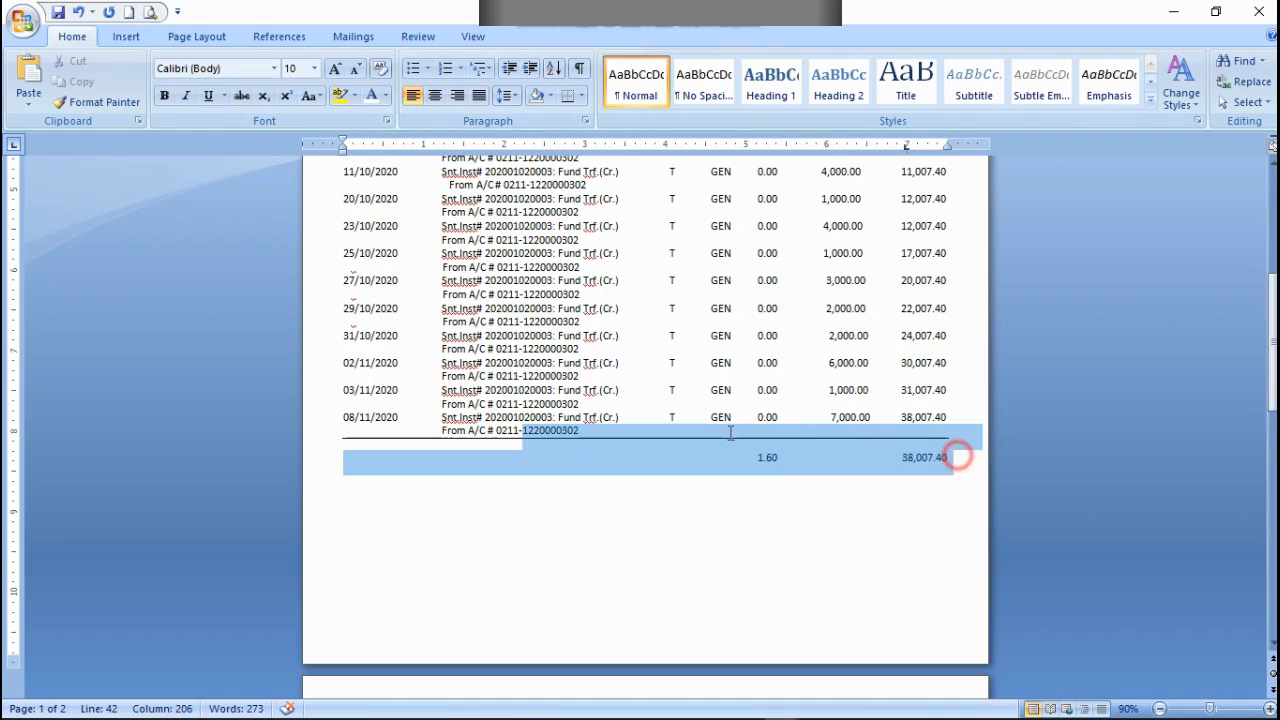
{"action": "left_click", "coordinate": [786, 477]}
{"action": "triple_click", "coordinate": [757, 457]}
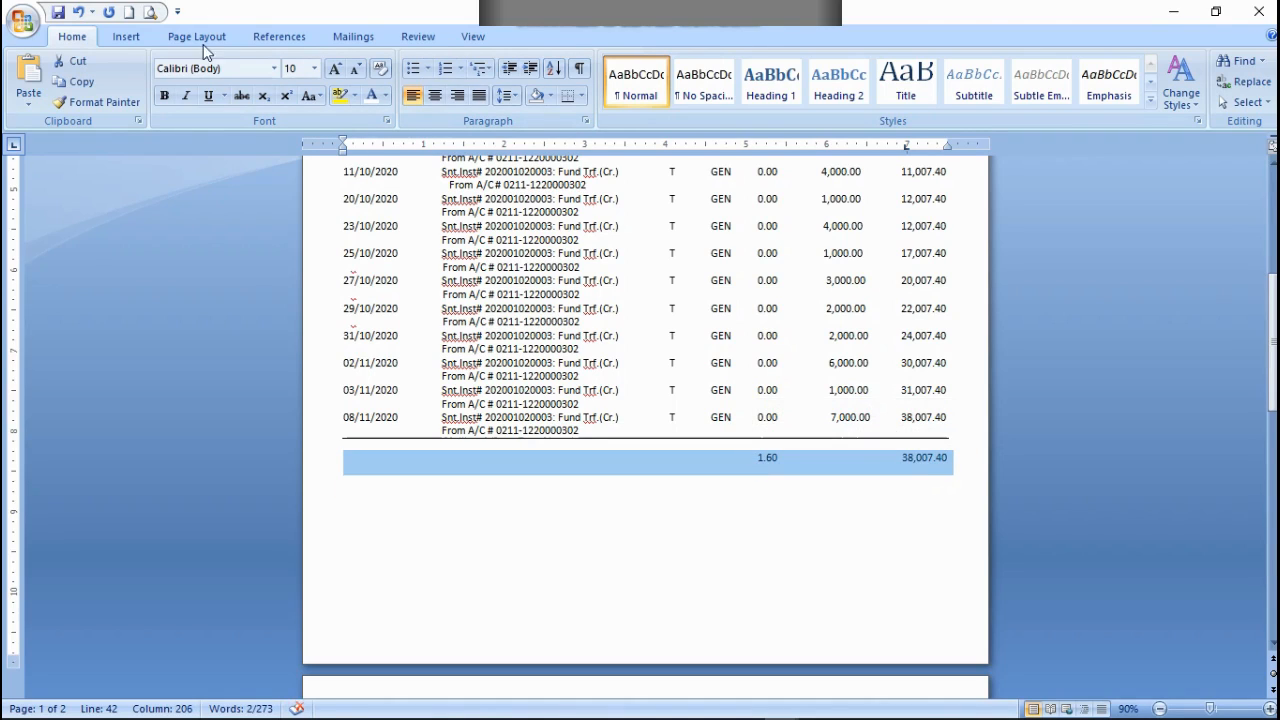
{"action": "left_click", "coordinate": [164, 96]}
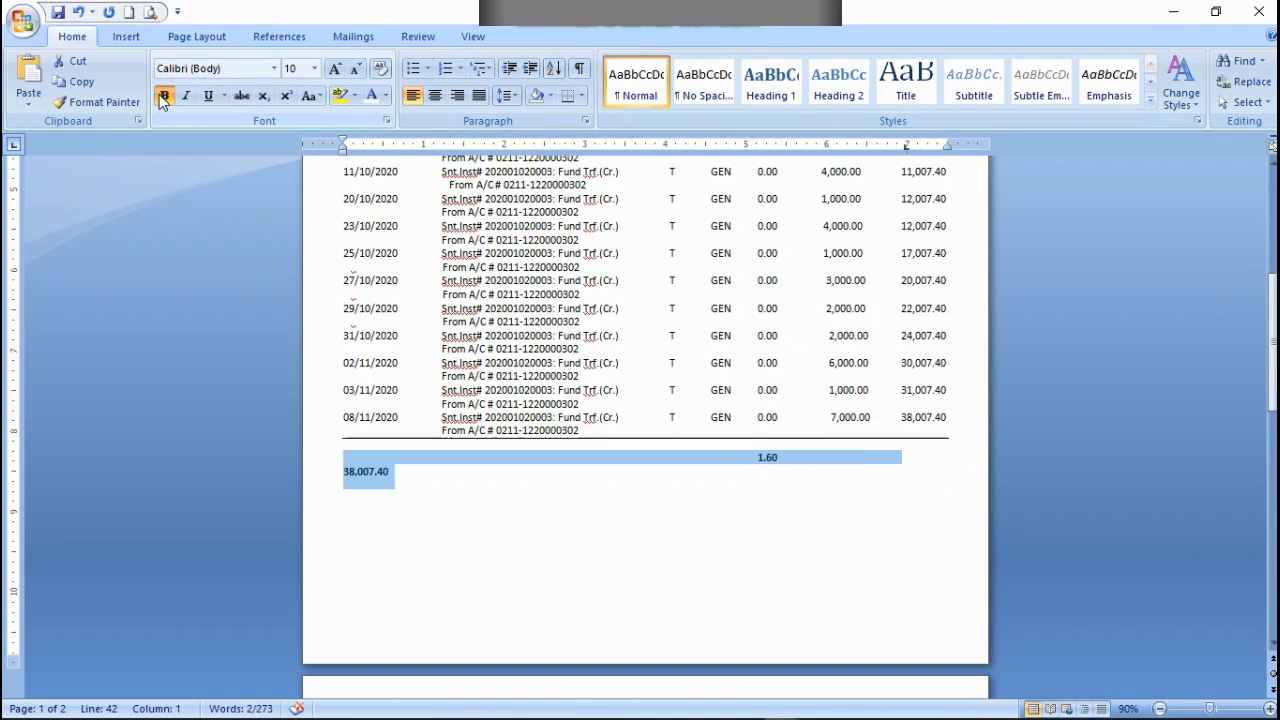
{"action": "left_click", "coordinate": [839, 450]}
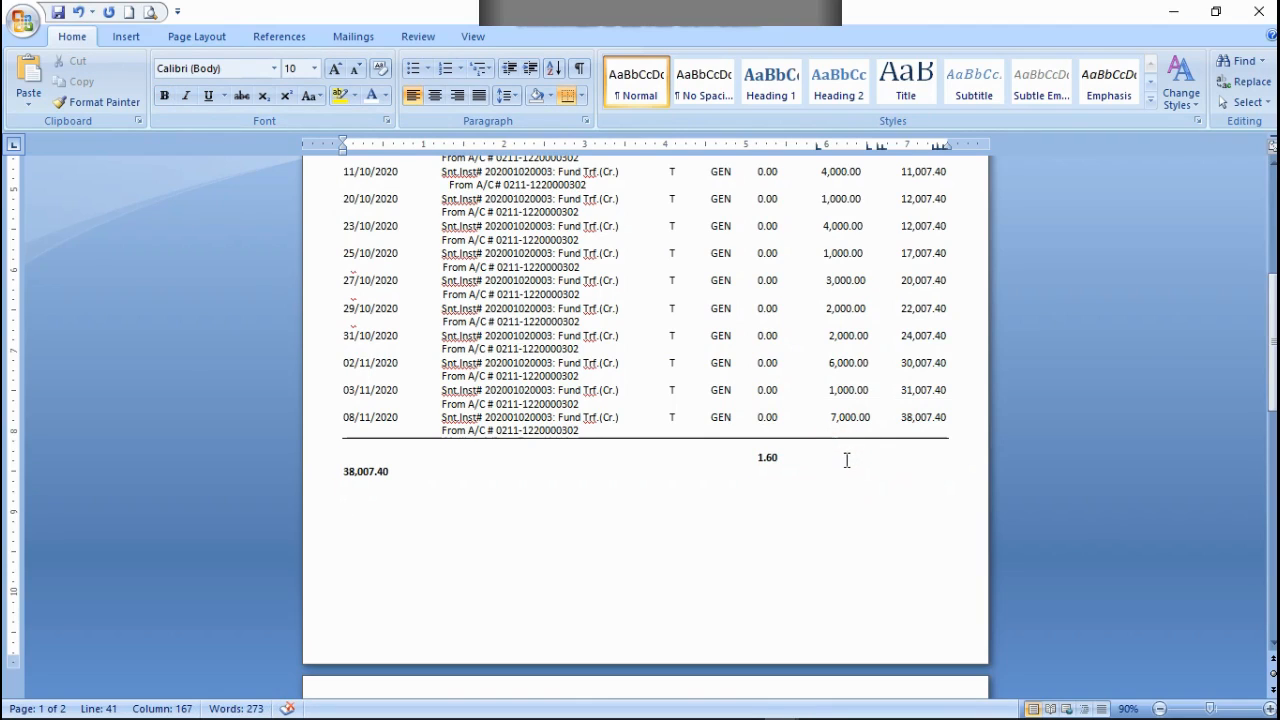
{"action": "left_click", "coordinate": [842, 457]}
{"action": "key", "text": "Delete"}
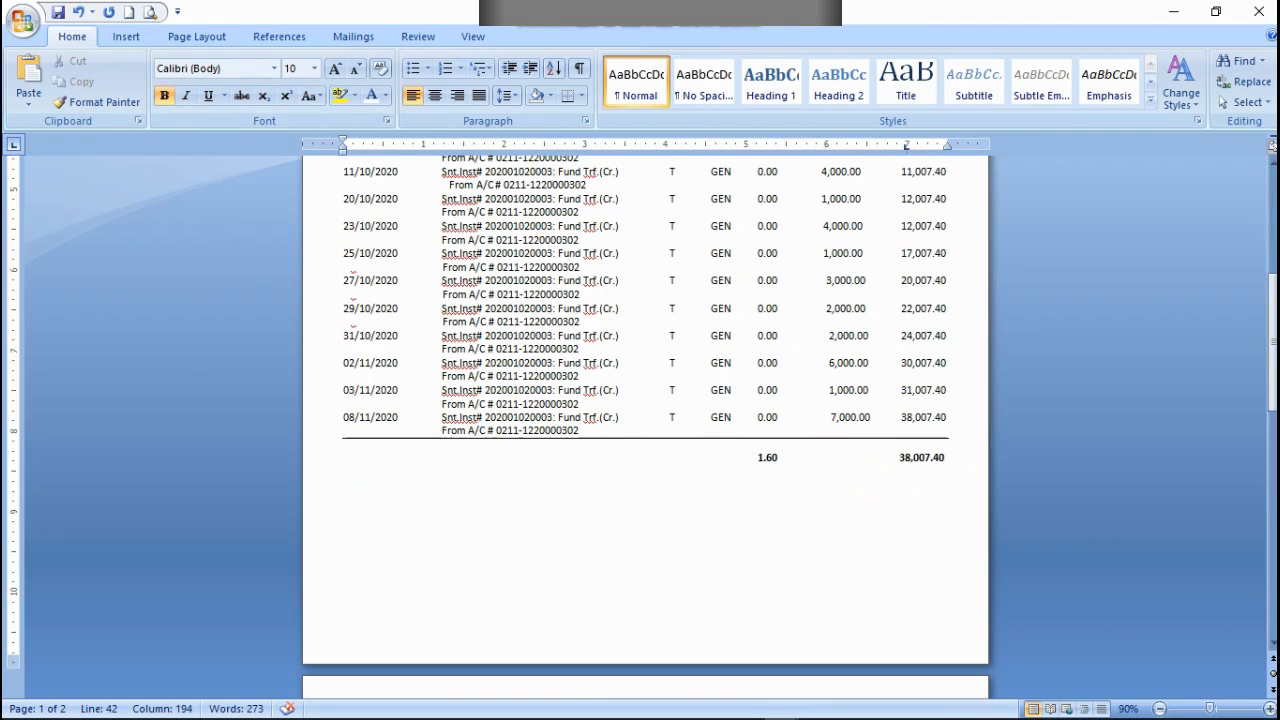
Step: Move the bold 38,007.40 amount on the totals line from the Balance column to under the Credit column
{"action": "key", "text": "BackSpace"}
{"action": "scroll", "coordinate": [852, 453], "scroll_direction": "up", "scroll_amount": 3}
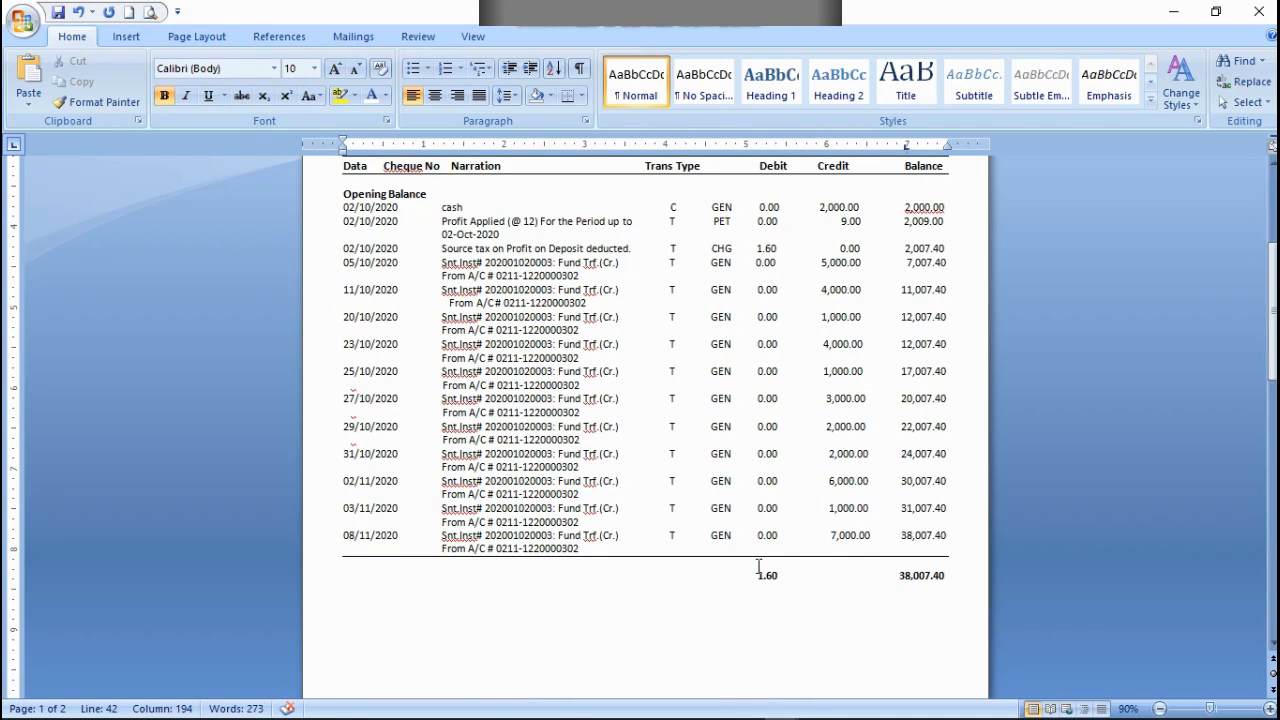
{"action": "left_click", "coordinate": [872, 577]}
{"action": "key", "text": "Delete"}
{"action": "key", "text": "Delete"}
{"action": "key", "text": "Delete"}
{"action": "key", "text": "Delete"}
{"action": "key", "text": "Delete"}
{"action": "key", "text": "Delete"}
{"action": "key", "text": "Delete"}
{"action": "key", "text": "Delete"}
{"action": "key", "text": "Delete"}
{"action": "key", "text": "Delete"}
{"action": "key", "text": "Delete"}
{"action": "key", "text": "Delete"}
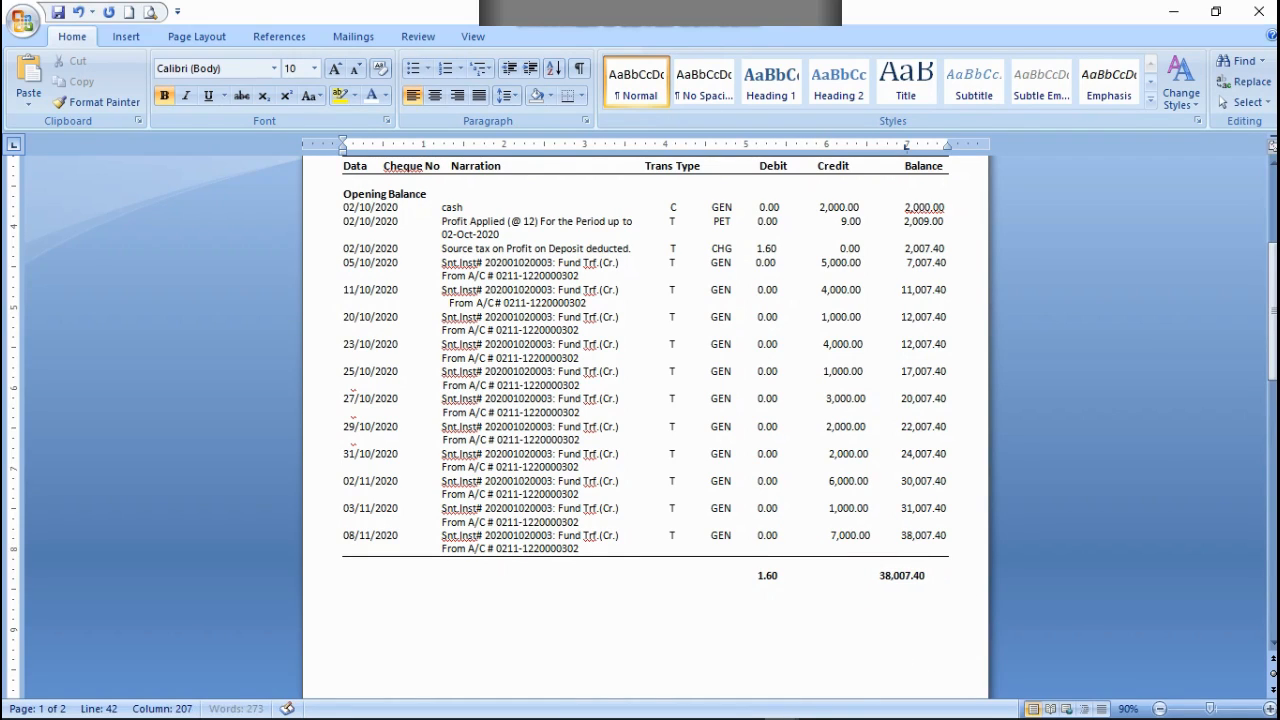
{"action": "key", "text": "BackSpace"}
{"action": "key", "text": "BackSpace"}
{"action": "key", "text": "BackSpace"}
{"action": "key", "text": "BackSpace"}
{"action": "key", "text": "BackSpace"}
{"action": "key", "text": "BackSpace"}
{"action": "key", "text": "BackSpace"}
{"action": "key", "text": "BackSpace"}
{"action": "key", "text": "BackSpace"}
{"action": "key", "text": "BackSpace"}
{"action": "key", "text": "BackSpace"}
{"action": "key", "text": "BackSpace"}
{"action": "key", "text": "BackSpace"}
{"action": "key", "text": "BackSpace"}
{"action": "key", "text": "BackSpace"}
{"action": "key", "text": "BackSpace"}
{"action": "key", "text": "BackSpace"}
{"action": "key", "text": "BackSpace"}
{"action": "key", "text": "BackSpace"}
{"action": "key", "text": "BackSpace"}
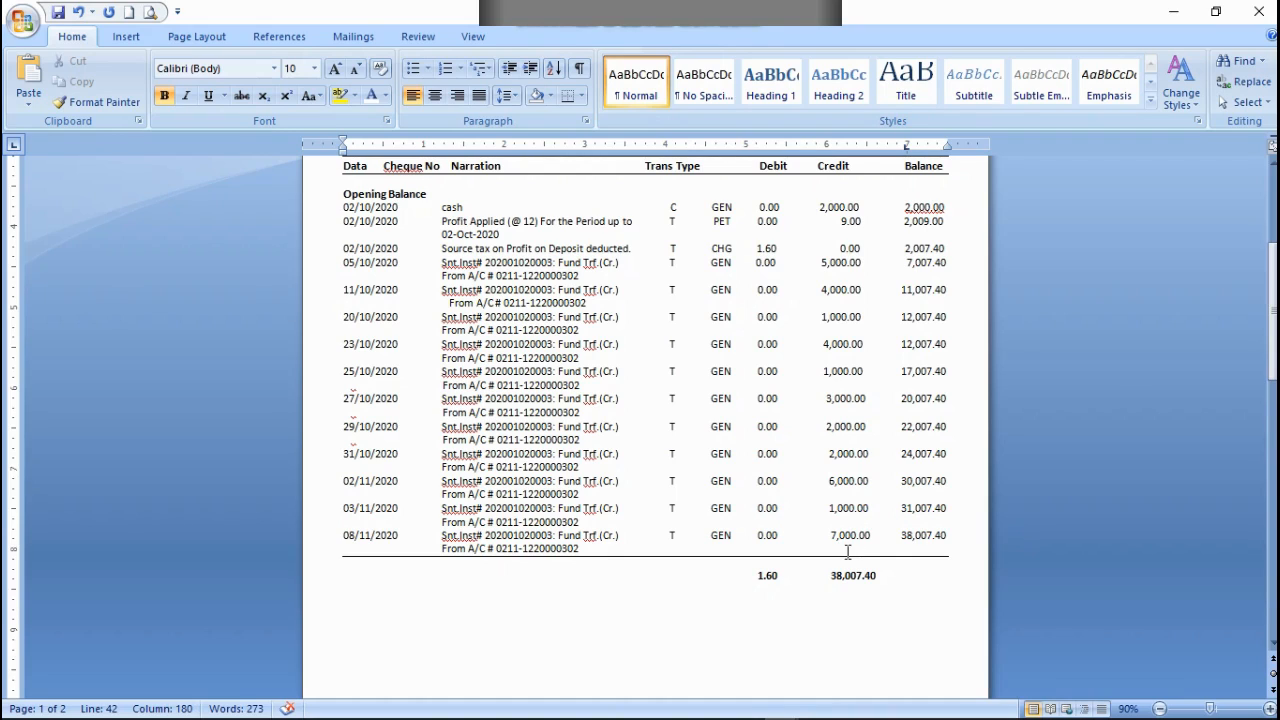
Step: Switch to Calculator and subtract the 1.60 debit total from 38,007.40
{"action": "key", "text": "alt+Tab"}
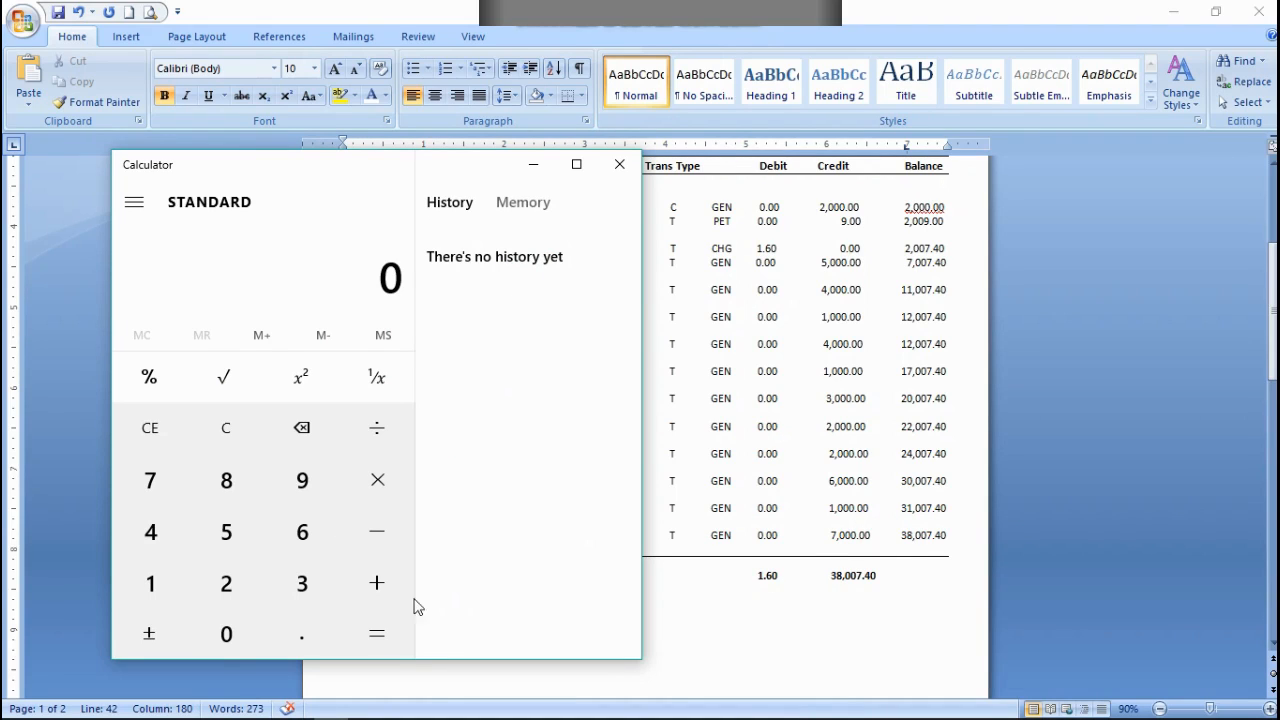
{"action": "left_click", "coordinate": [299, 584]}
{"action": "left_click", "coordinate": [229, 480]}
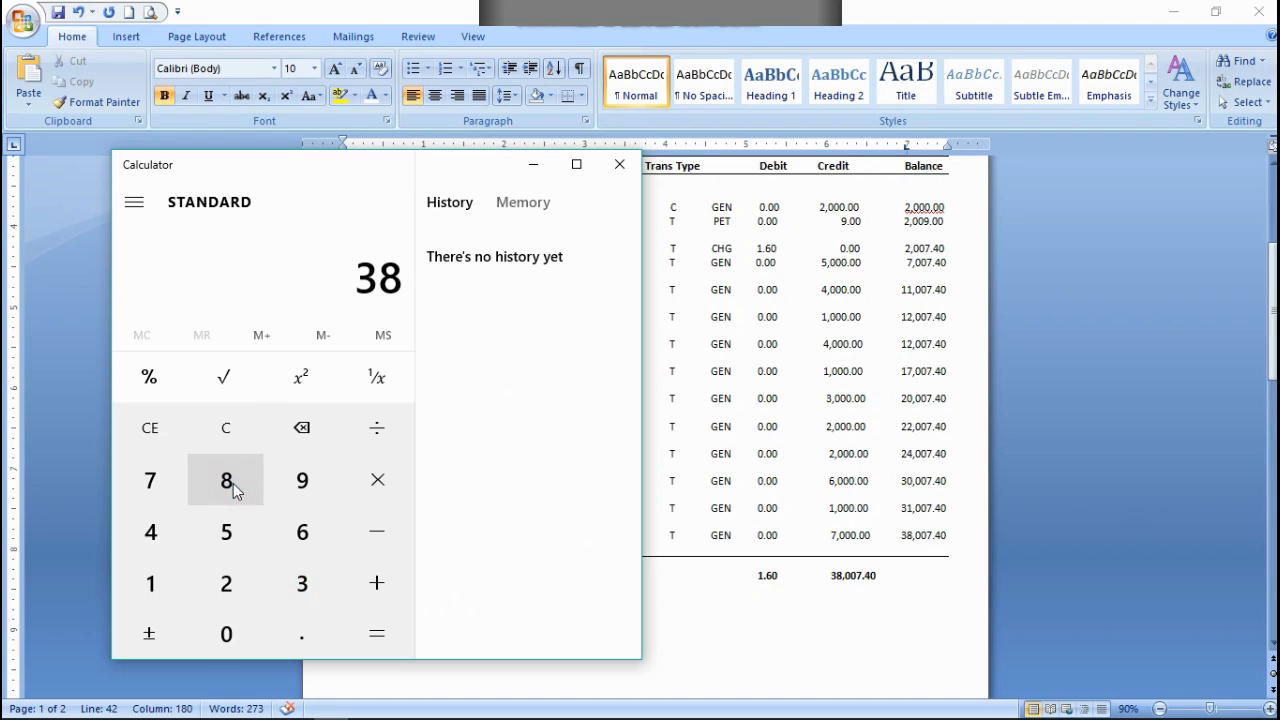
{"action": "left_click", "coordinate": [226, 632]}
{"action": "left_click", "coordinate": [228, 636]}
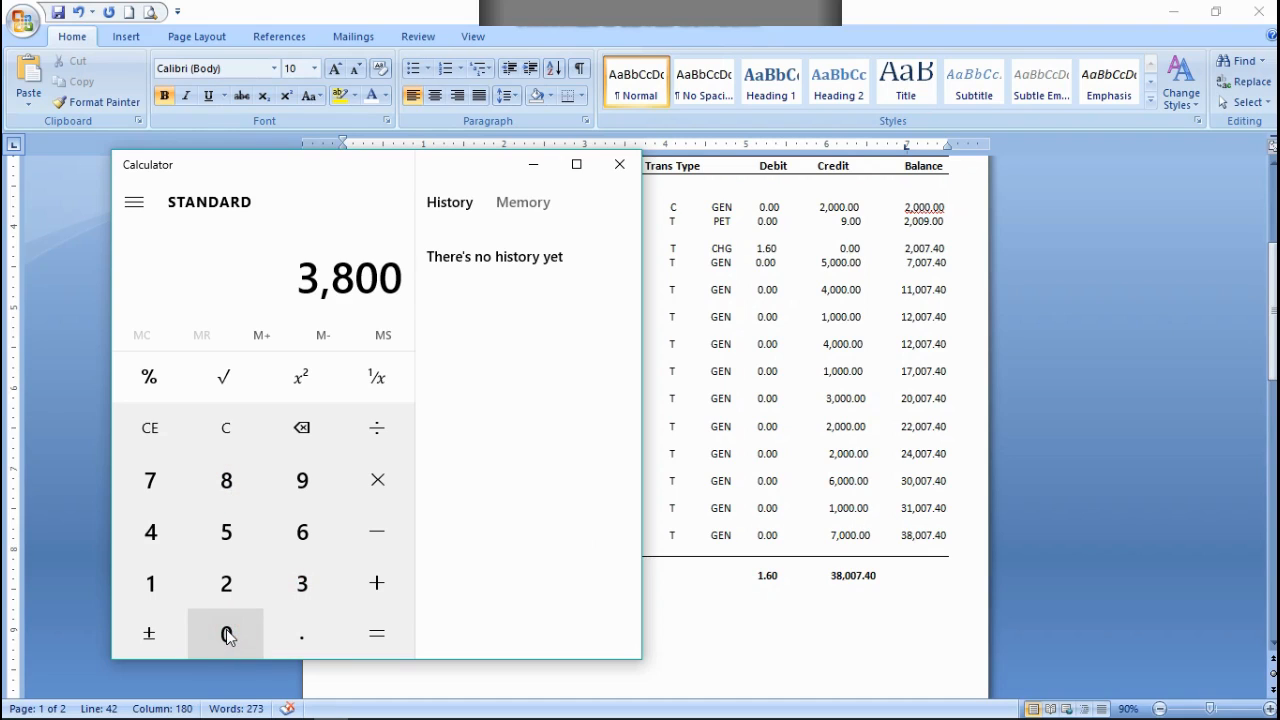
{"action": "left_click", "coordinate": [163, 478]}
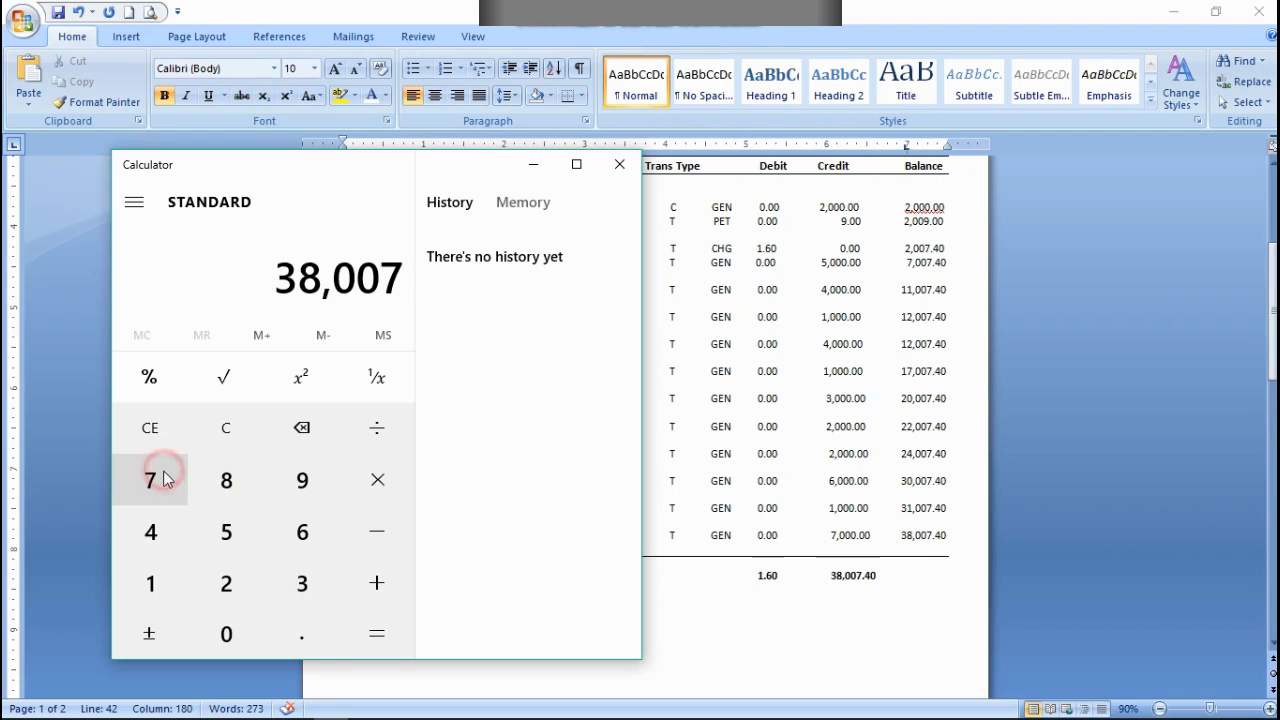
{"action": "left_click", "coordinate": [324, 638]}
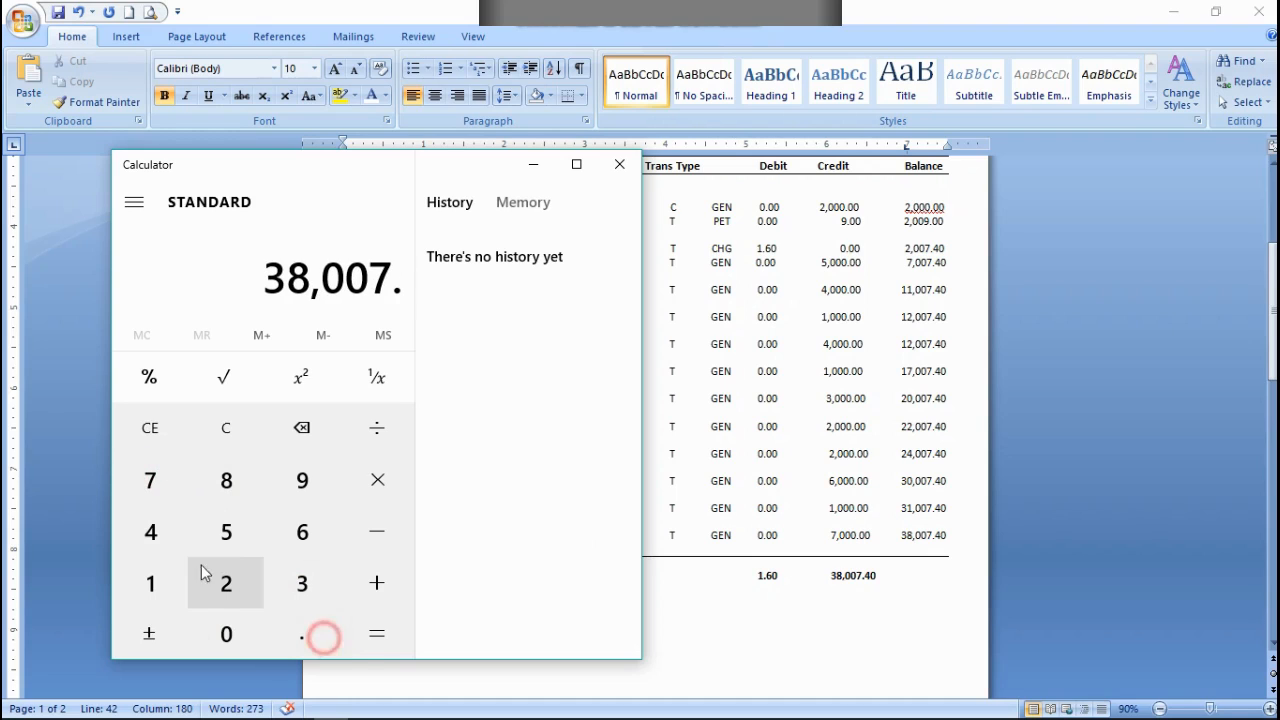
{"action": "left_click", "coordinate": [152, 532]}
{"action": "left_click", "coordinate": [228, 628]}
{"action": "left_click", "coordinate": [376, 545]}
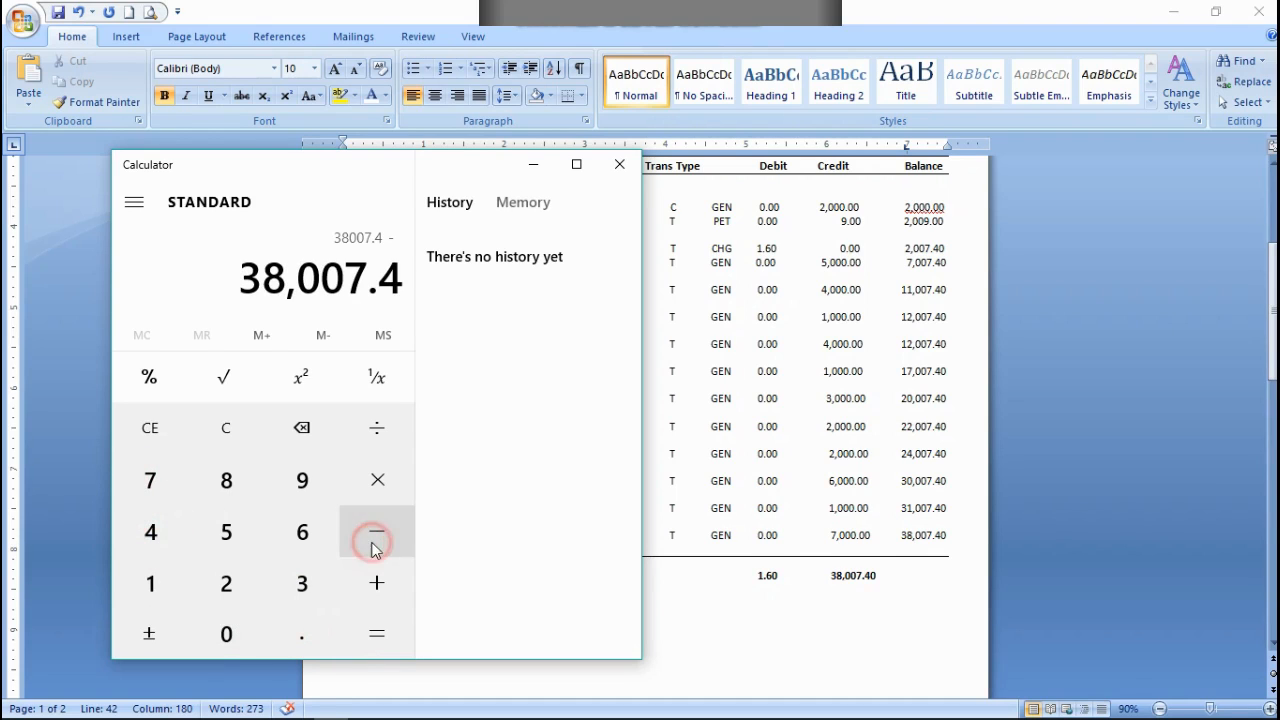
{"action": "left_click", "coordinate": [152, 584]}
{"action": "left_click", "coordinate": [291, 626]}
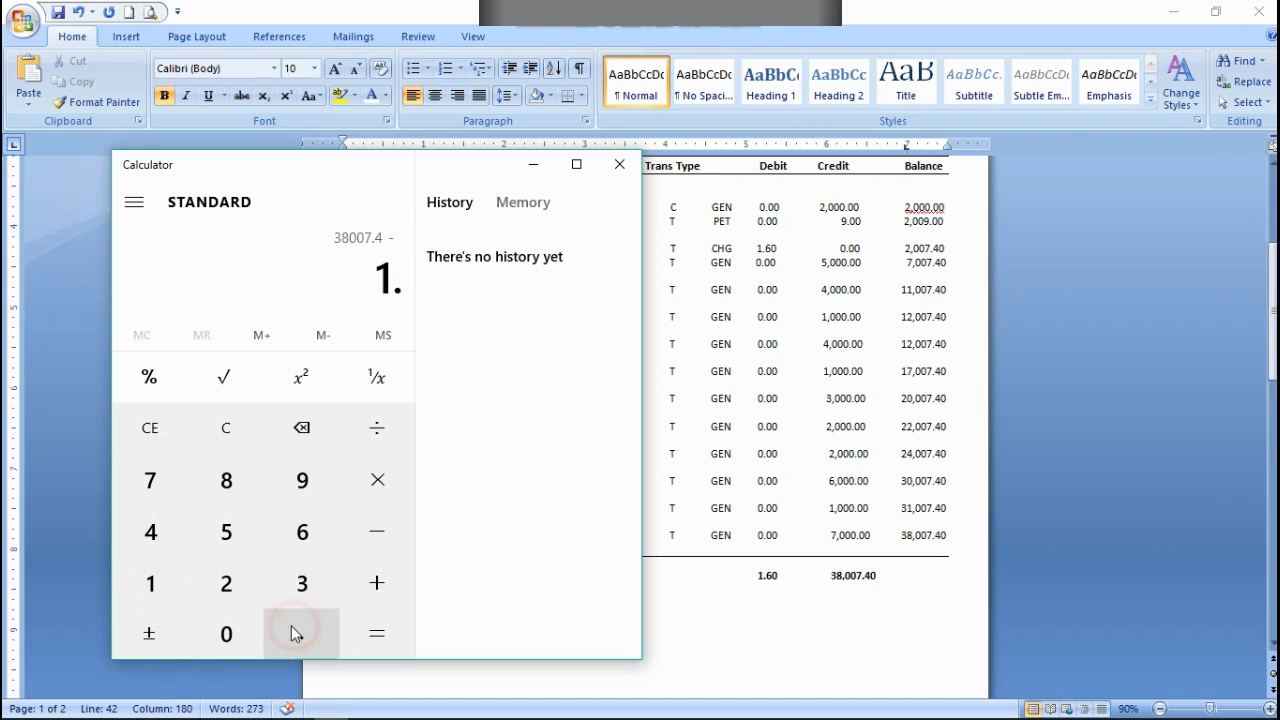
{"action": "left_click", "coordinate": [296, 543]}
{"action": "left_click", "coordinate": [242, 629]}
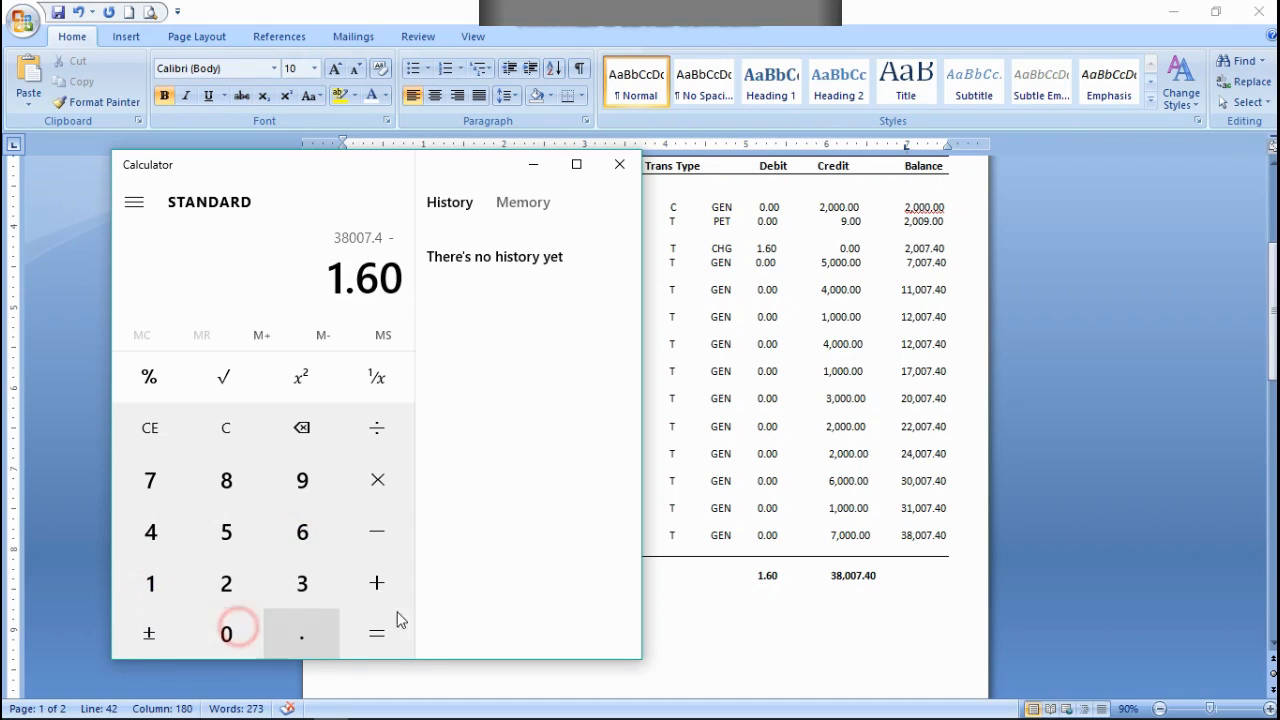
{"action": "left_click", "coordinate": [391, 626]}
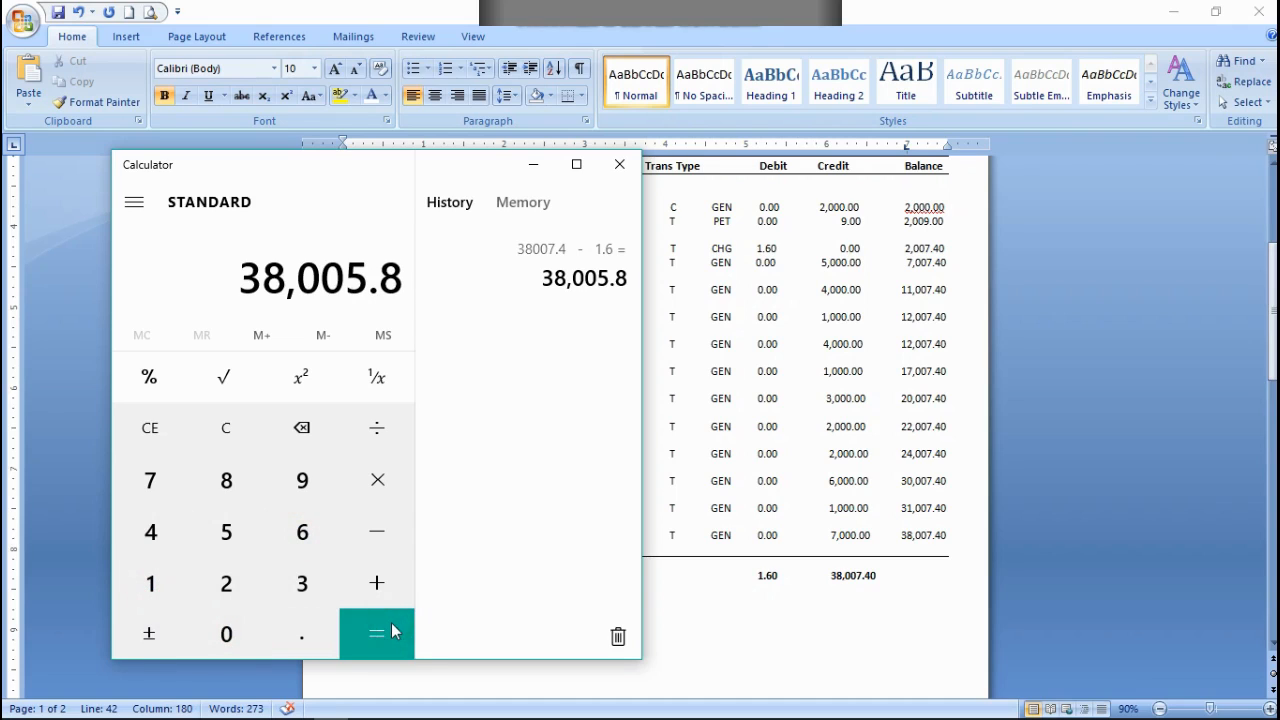
Step: Replace the amount under the Credit column on the totals line with the calculated 38,005.80
{"action": "left_click", "coordinate": [876, 578]}
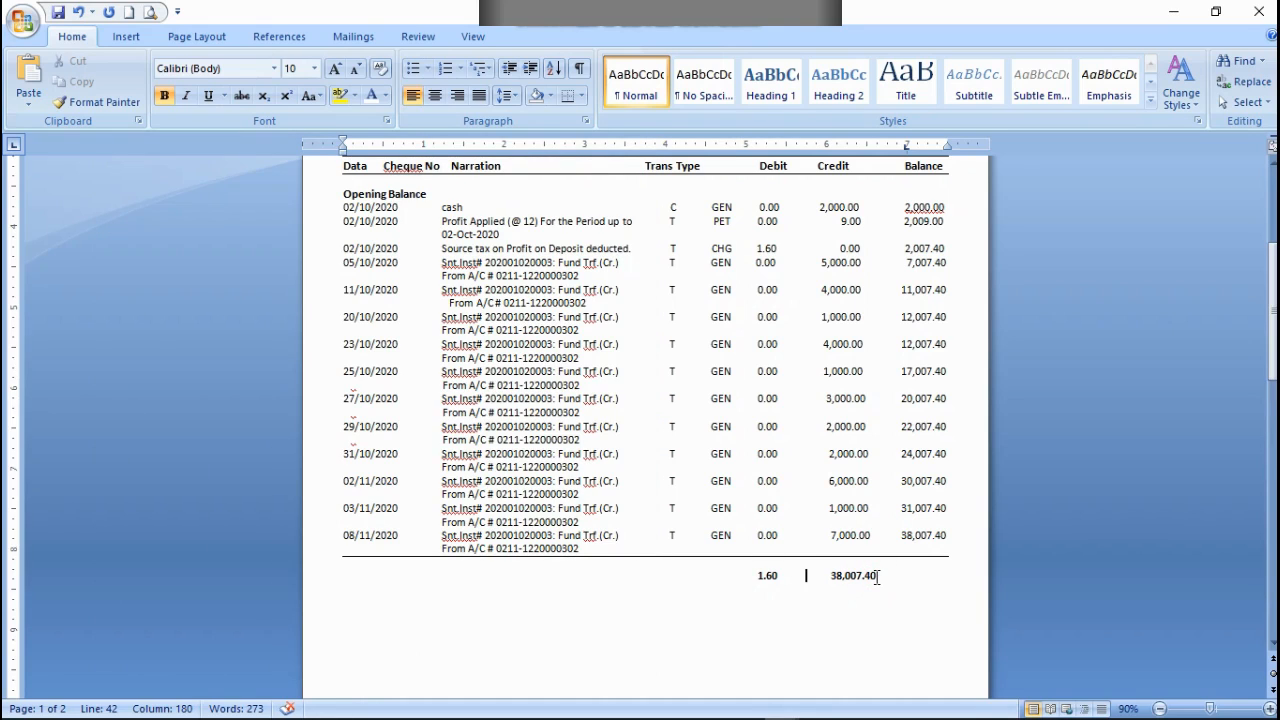
{"action": "left_click_drag", "start_coordinate": [876, 577], "coordinate": [831, 577]}
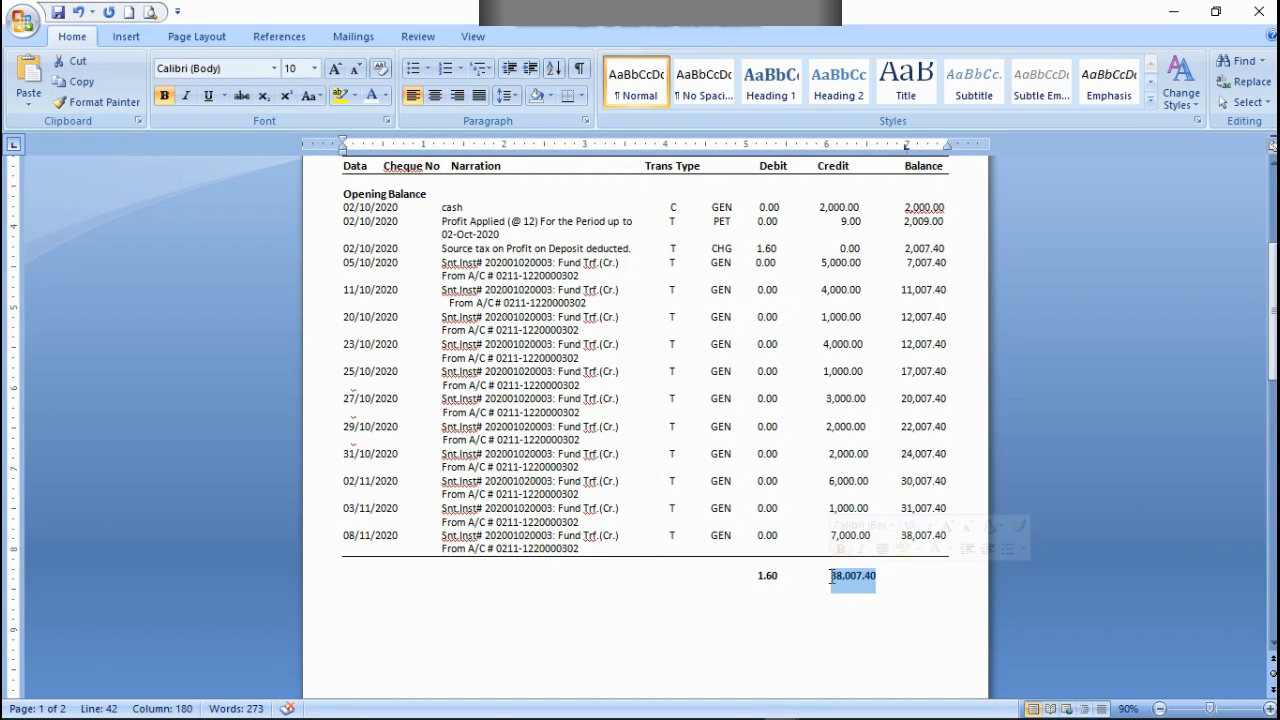
{"action": "key", "text": "Delete"}
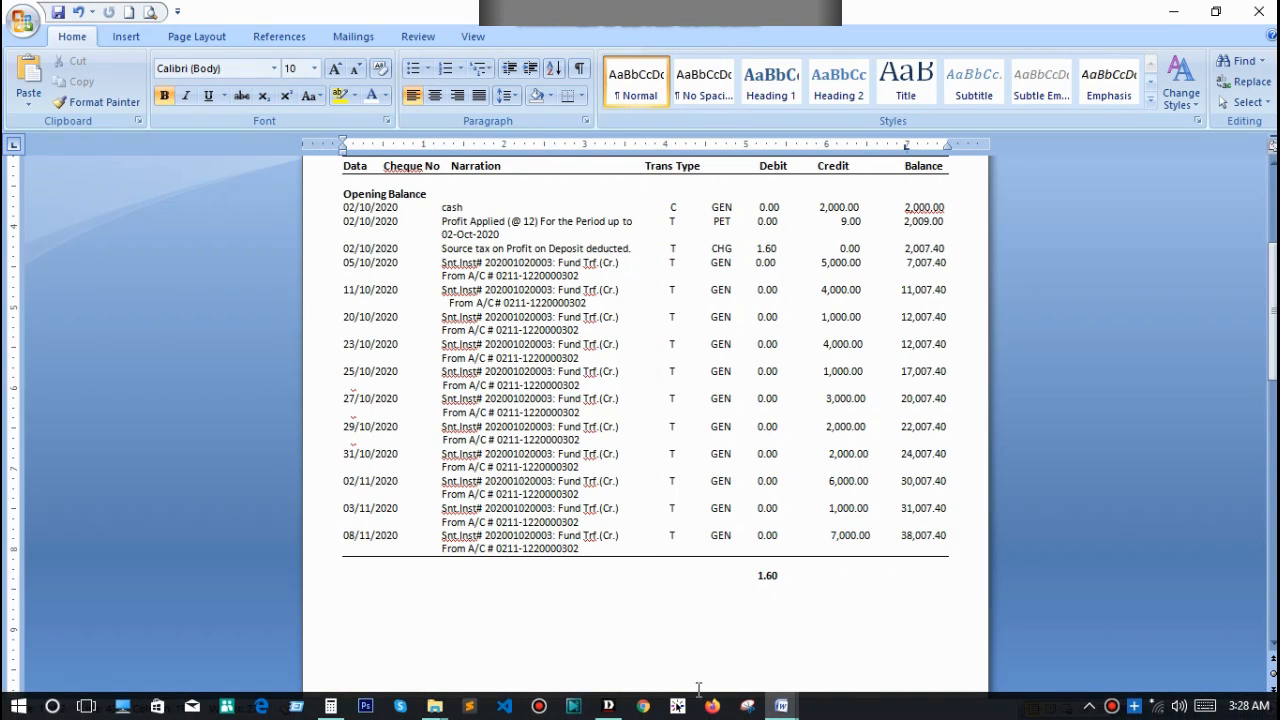
{"action": "left_click", "coordinate": [330, 706]}
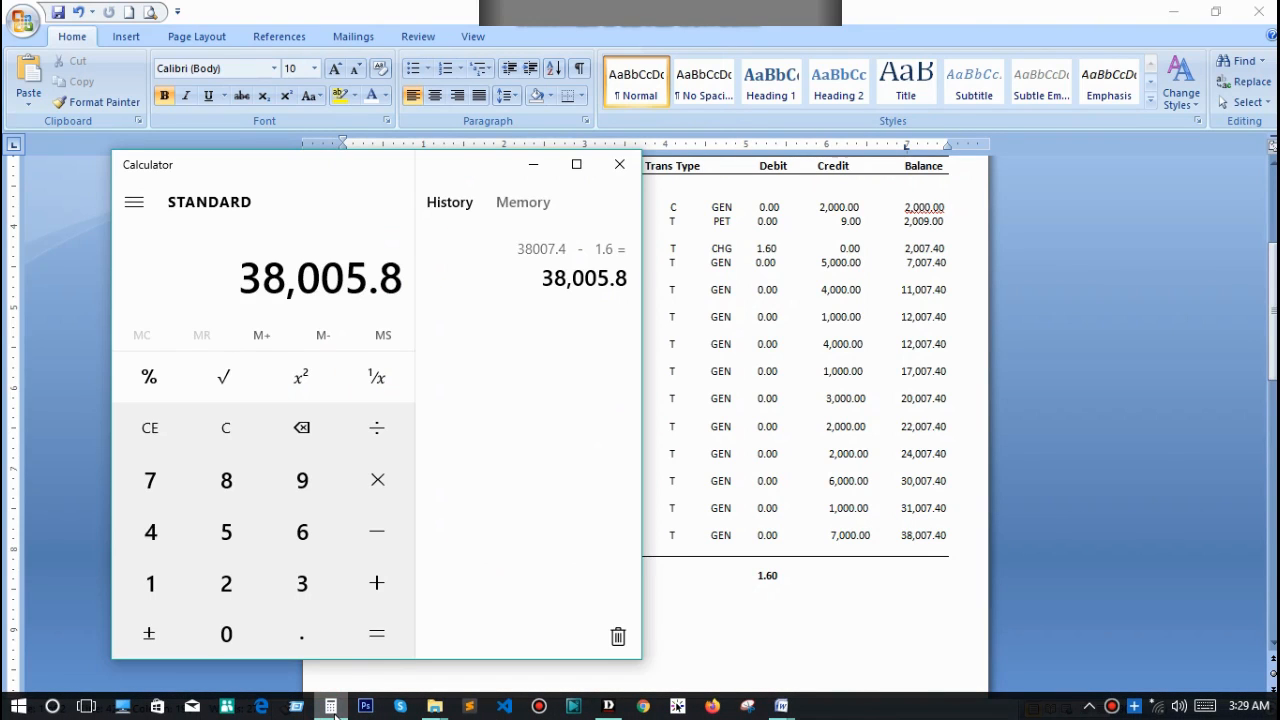
{"action": "left_click", "coordinate": [333, 708]}
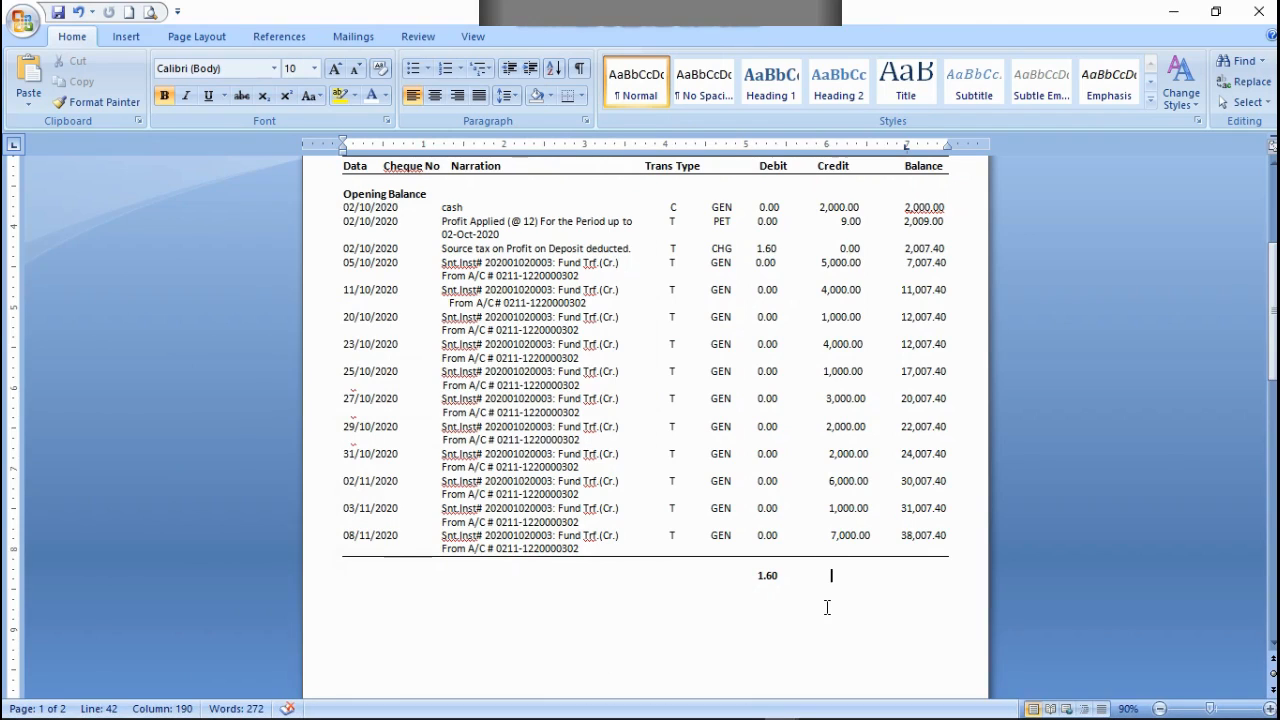
{"action": "type", "text": "38,005"}
{"action": "mouse_move", "coordinate": [845, 717]}
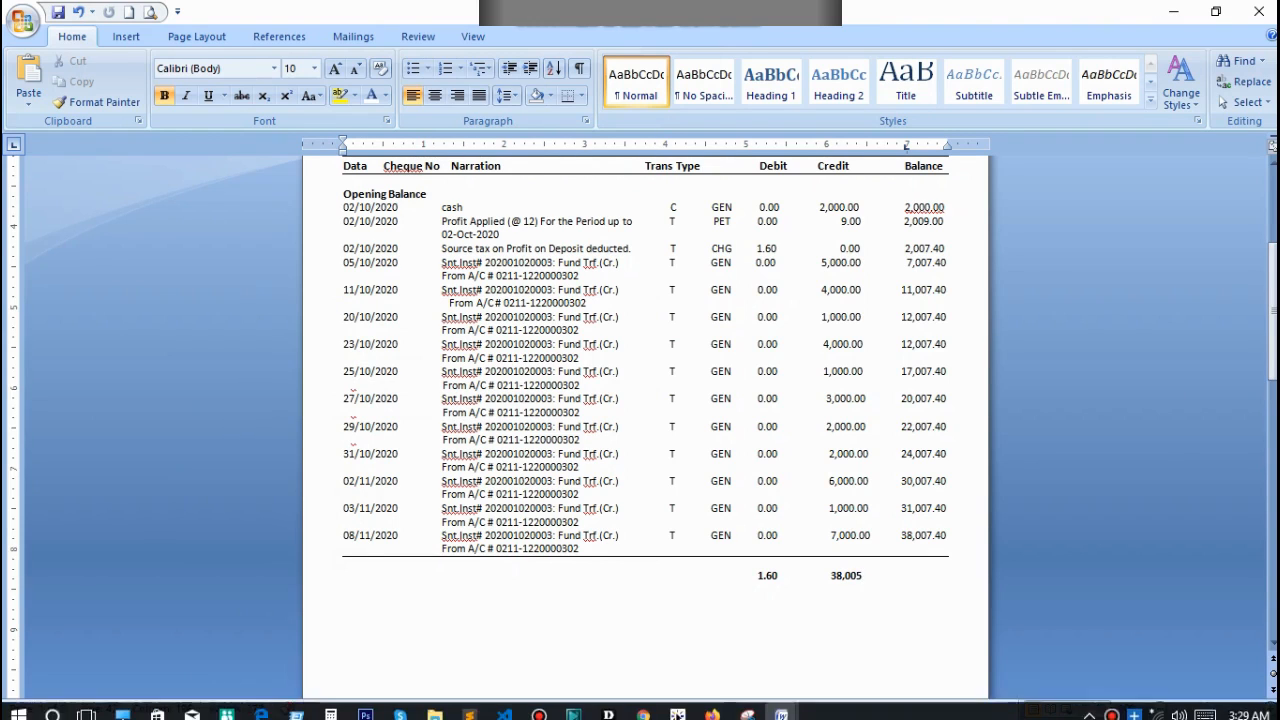
{"action": "left_click", "coordinate": [331, 707]}
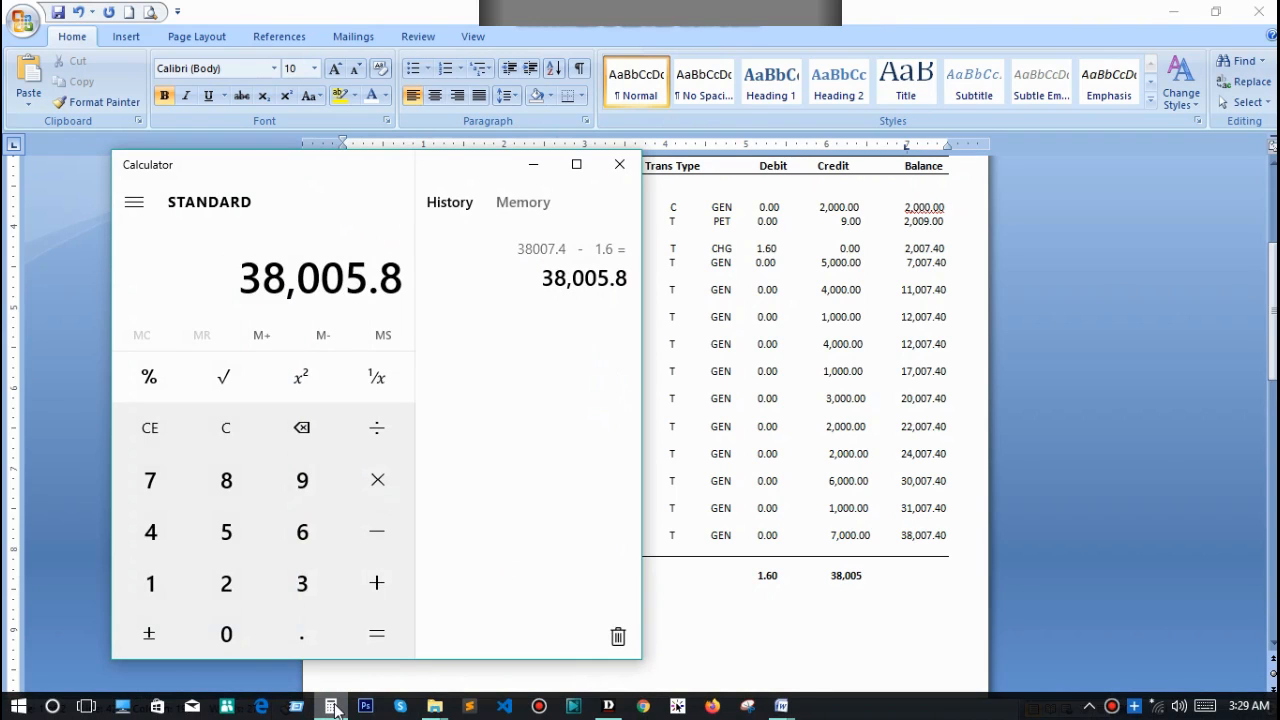
{"action": "left_click", "coordinate": [333, 707]}
{"action": "type", "text": ".80"}
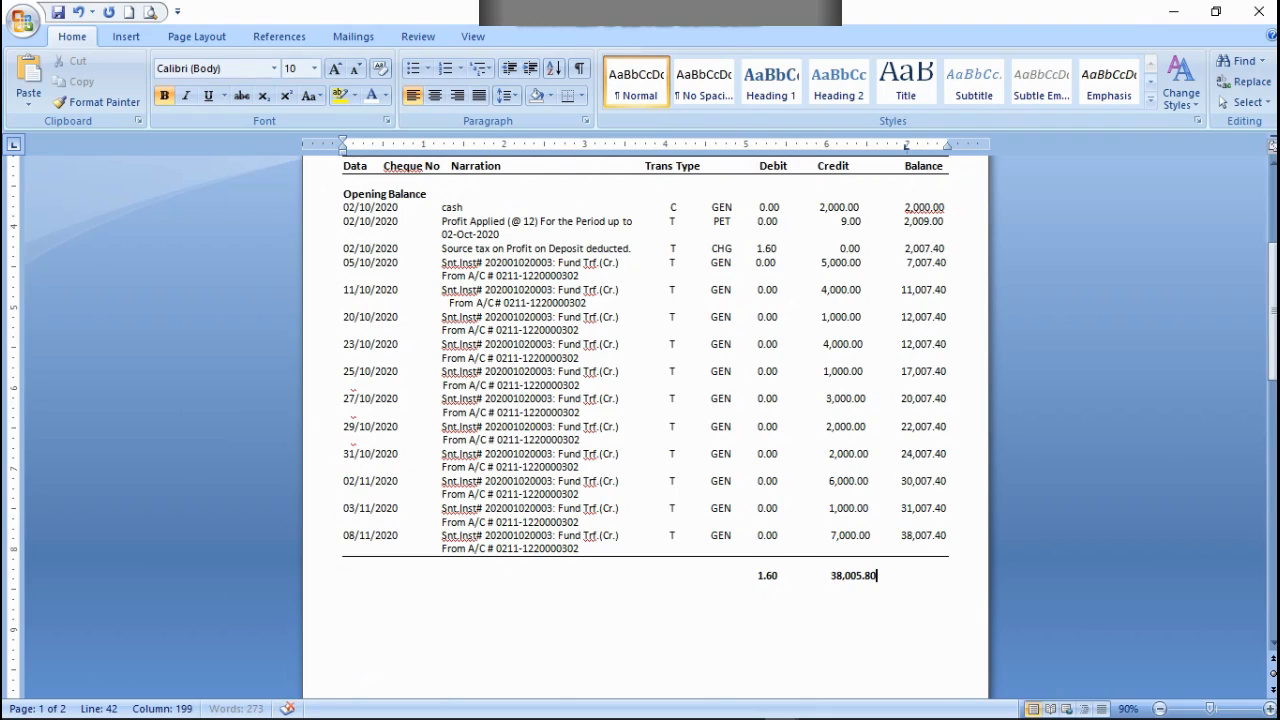
Step: Adjust the spacing before the 38,005.80 credit total to align it under the Credit column, and save the document
{"action": "left_click", "coordinate": [827, 574]}
{"action": "key", "text": "Delete"}
{"action": "scroll", "coordinate": [714, 517], "scroll_direction": "up", "scroll_amount": 5}
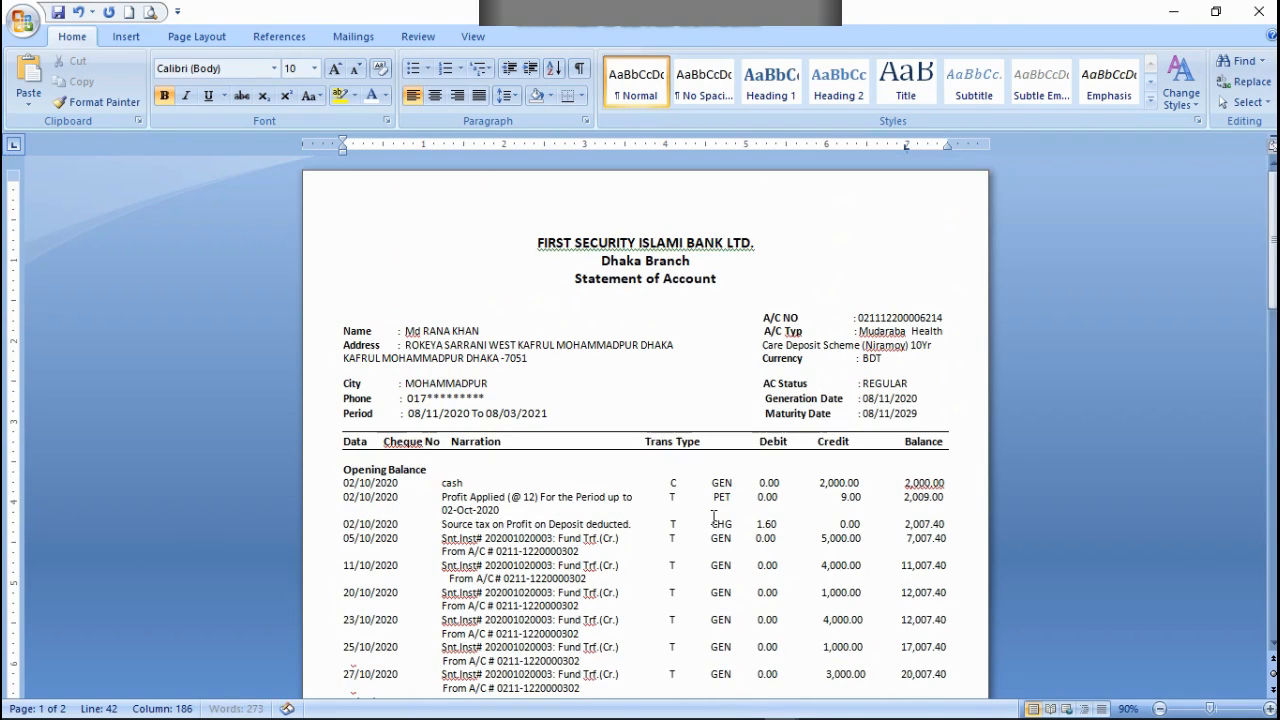
{"action": "left_click", "coordinate": [58, 12]}
Step: Insert a 1x1 table below the last transaction and extend its left edge to align with the transaction dates
{"action": "scroll", "coordinate": [616, 318], "scroll_direction": "down", "scroll_amount": 7}
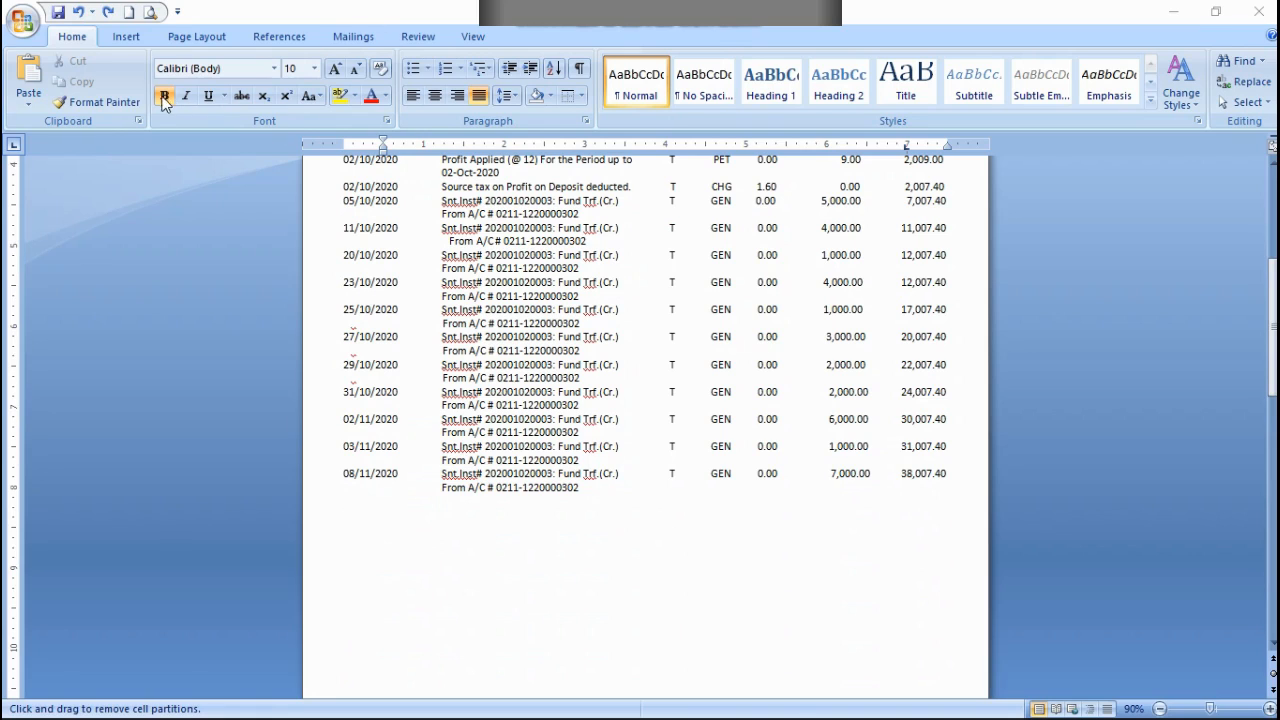
{"action": "left_click", "coordinate": [127, 36]}
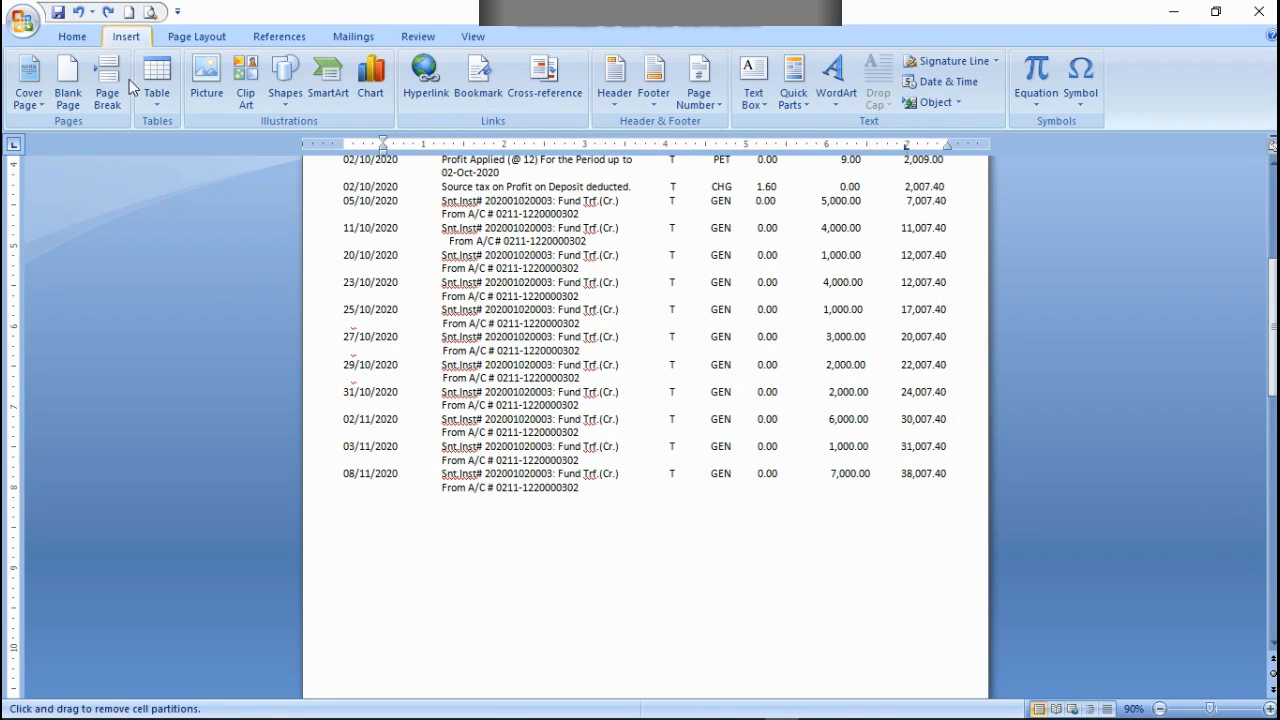
{"action": "left_click", "coordinate": [157, 78]}
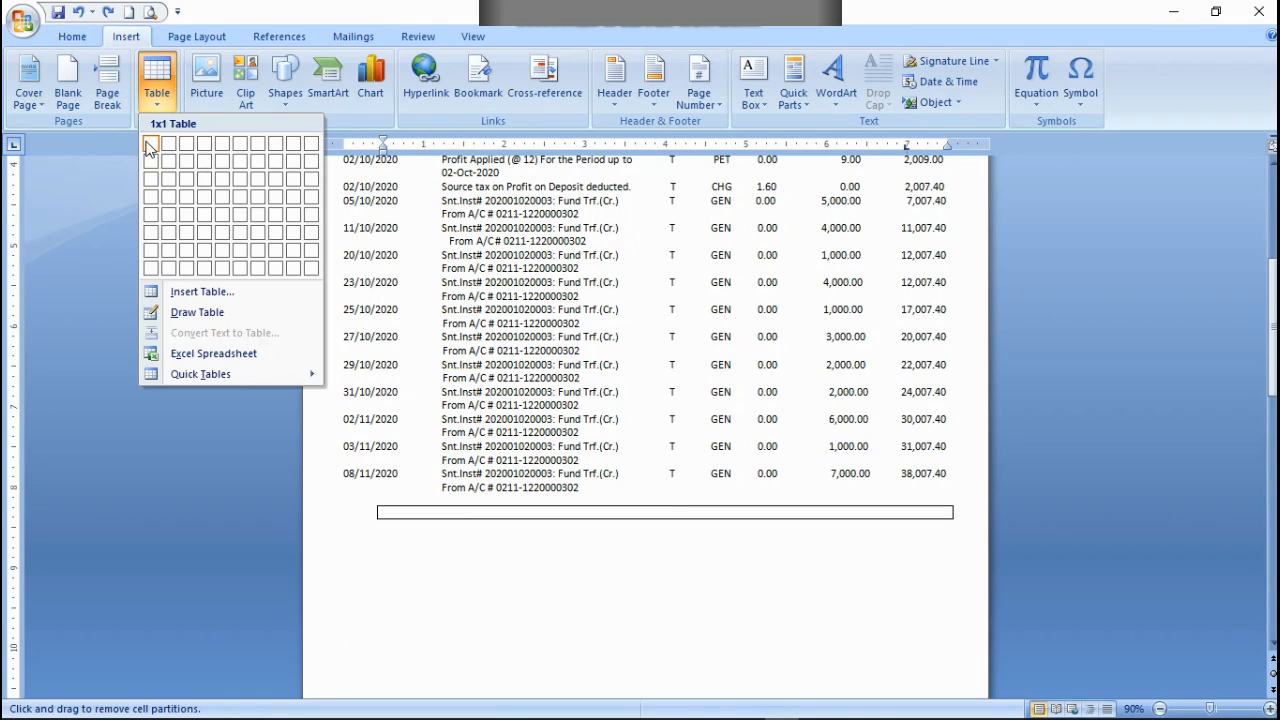
{"action": "left_click", "coordinate": [148, 146]}
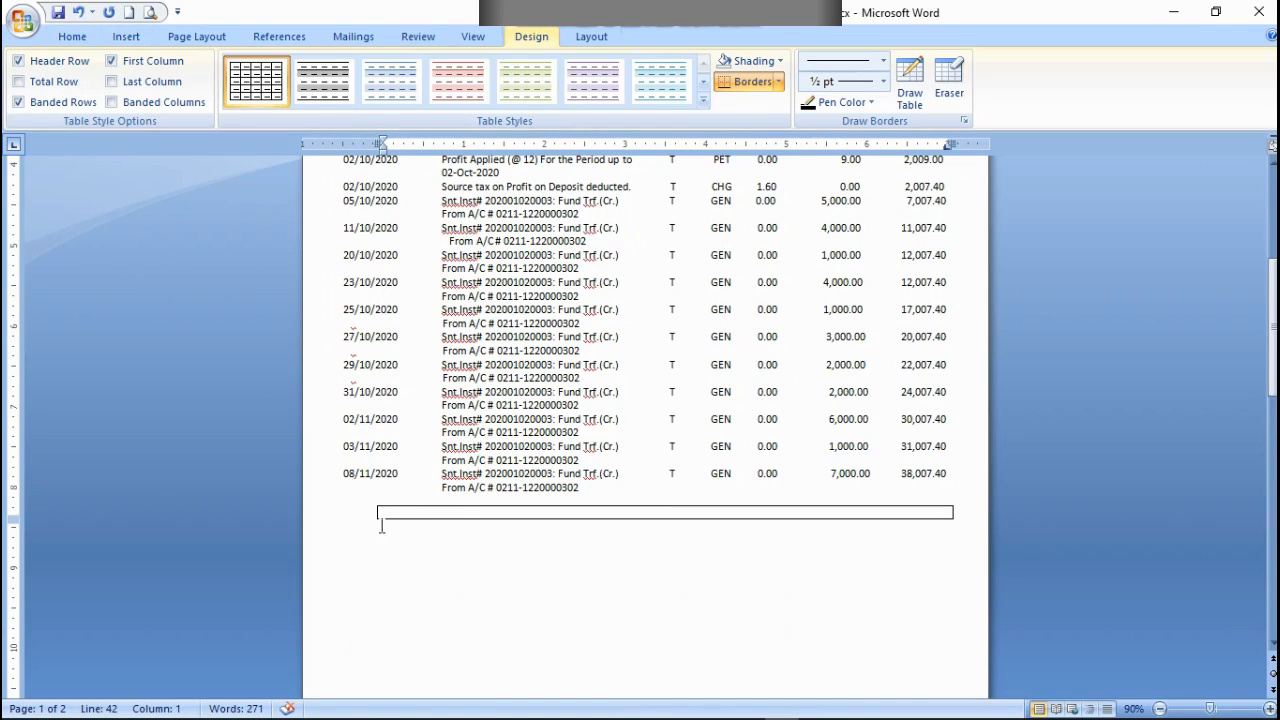
{"action": "left_click_drag", "start_coordinate": [375, 512], "coordinate": [343, 511]}
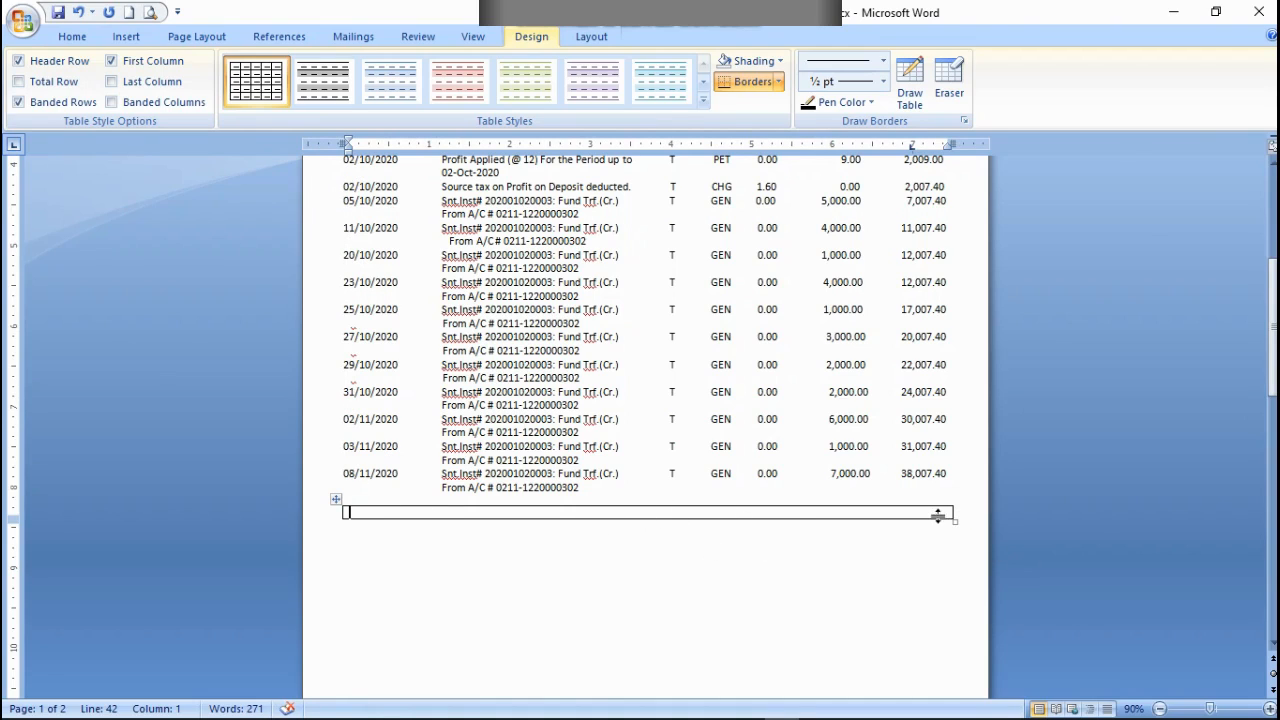
Step: Erase the side and bottom borders of the table below the last transaction, leaving only its top line, and save the document
{"action": "left_click", "coordinate": [955, 100]}
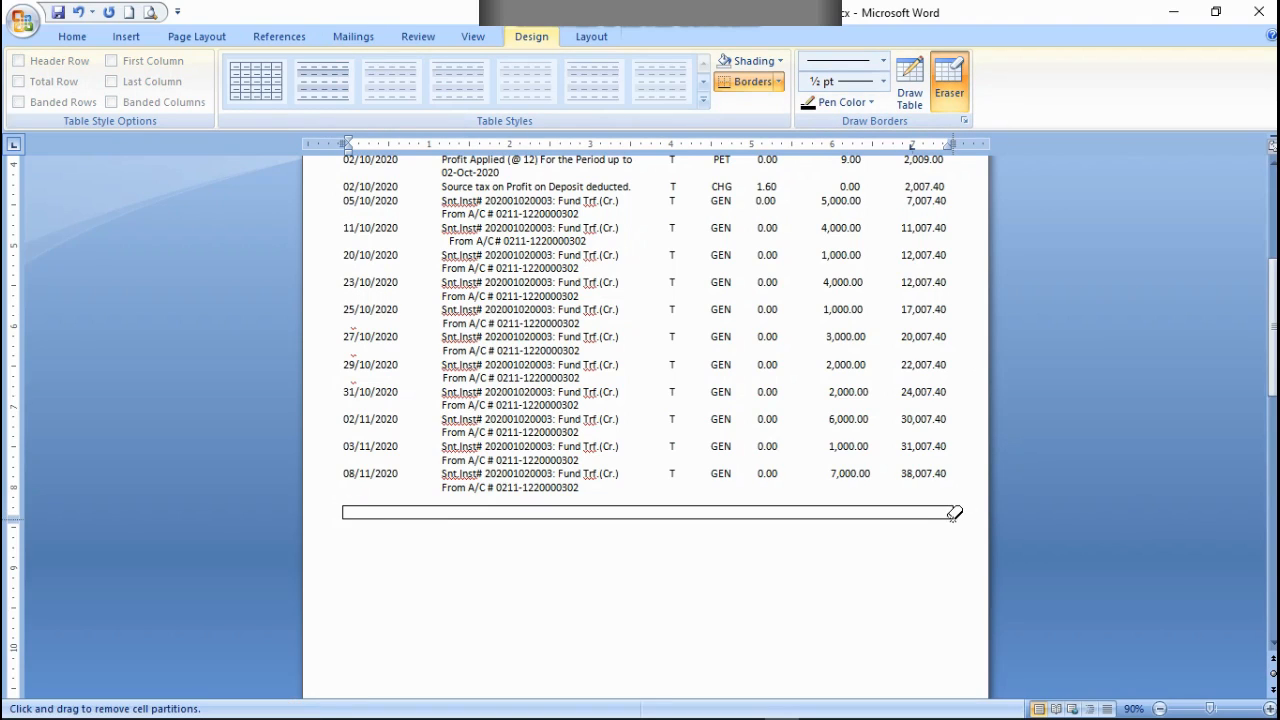
{"action": "left_click_drag", "start_coordinate": [956, 512], "coordinate": [958, 511]}
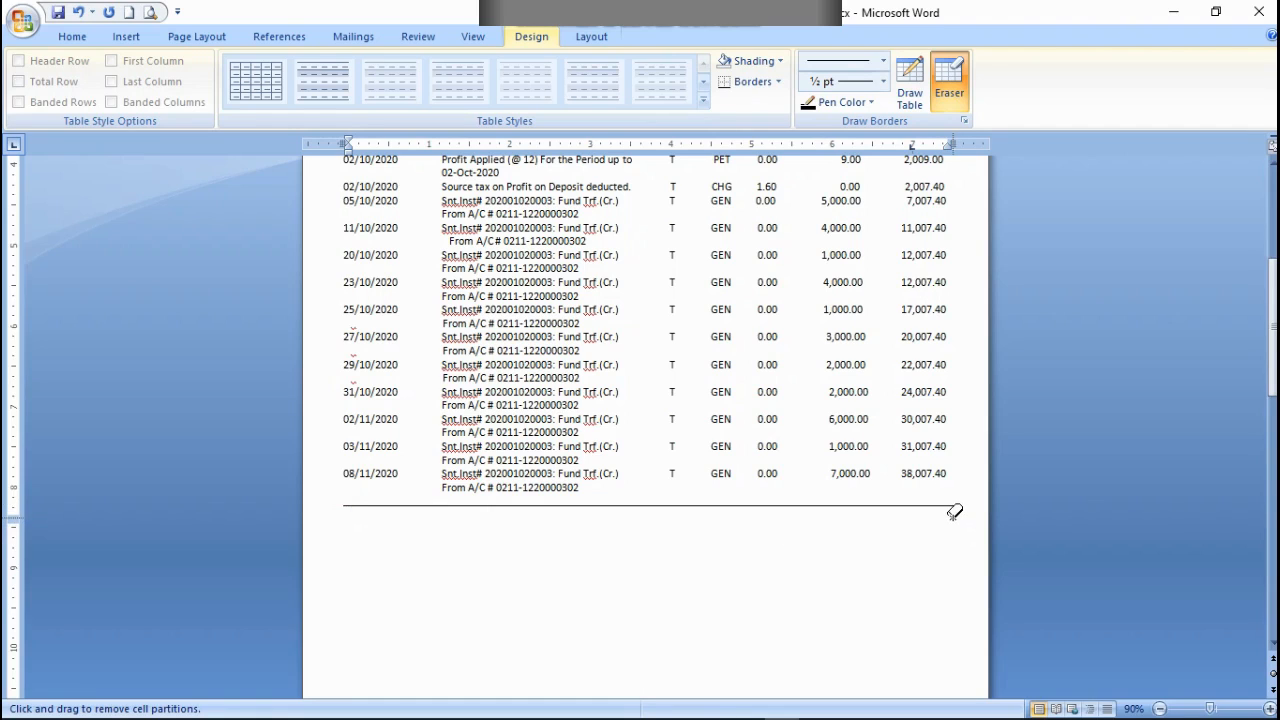
{"action": "left_click_drag", "start_coordinate": [957, 511], "coordinate": [957, 511]}
{"action": "left_click", "coordinate": [954, 514]}
{"action": "double_click", "coordinate": [1104, 241]}
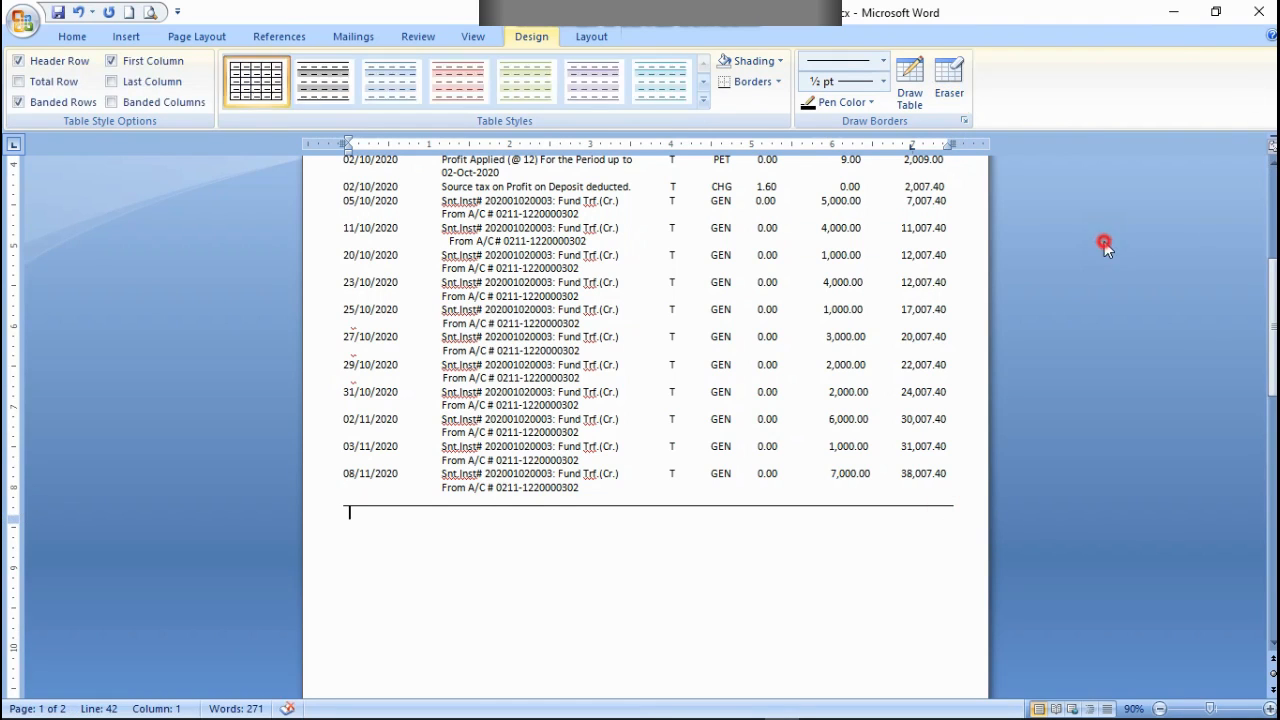
{"action": "scroll", "coordinate": [973, 361], "scroll_direction": "up", "scroll_amount": 5}
{"action": "scroll", "coordinate": [900, 362], "scroll_direction": "up", "scroll_amount": 1}
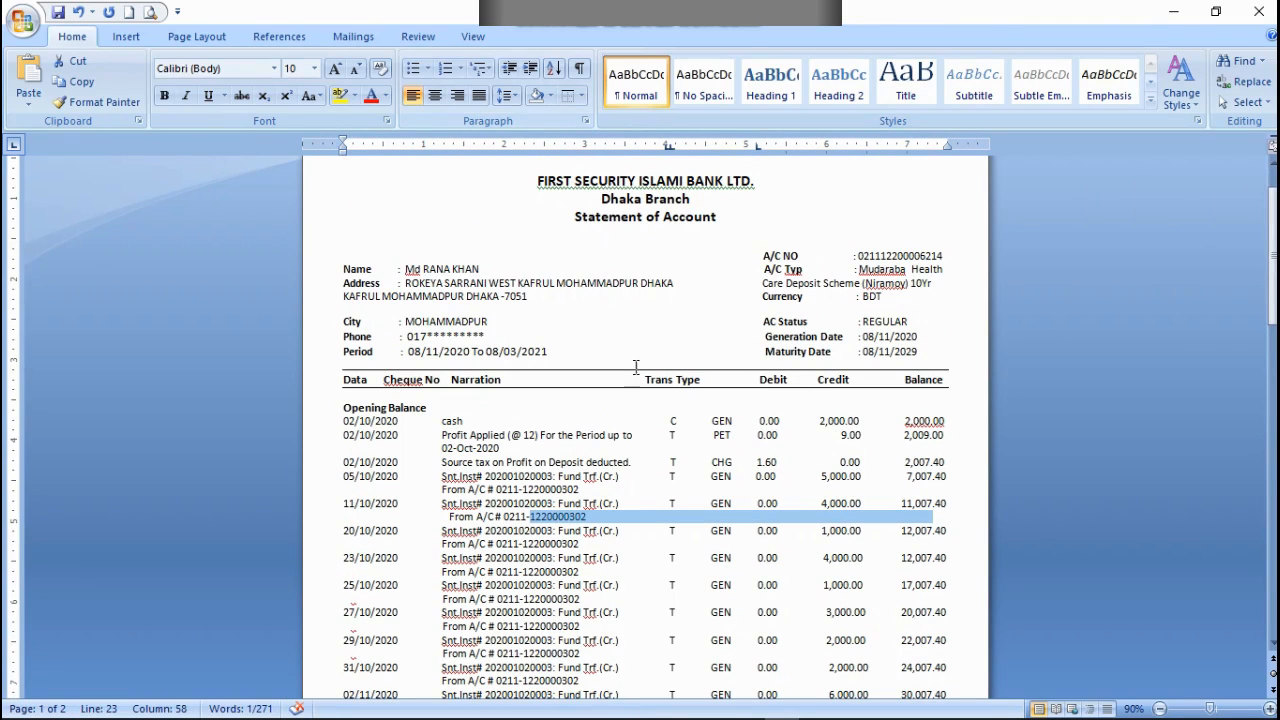
{"action": "scroll", "coordinate": [634, 366], "scroll_direction": "down", "scroll_amount": 7}
{"action": "scroll", "coordinate": [550, 420], "scroll_direction": "up", "scroll_amount": 4}
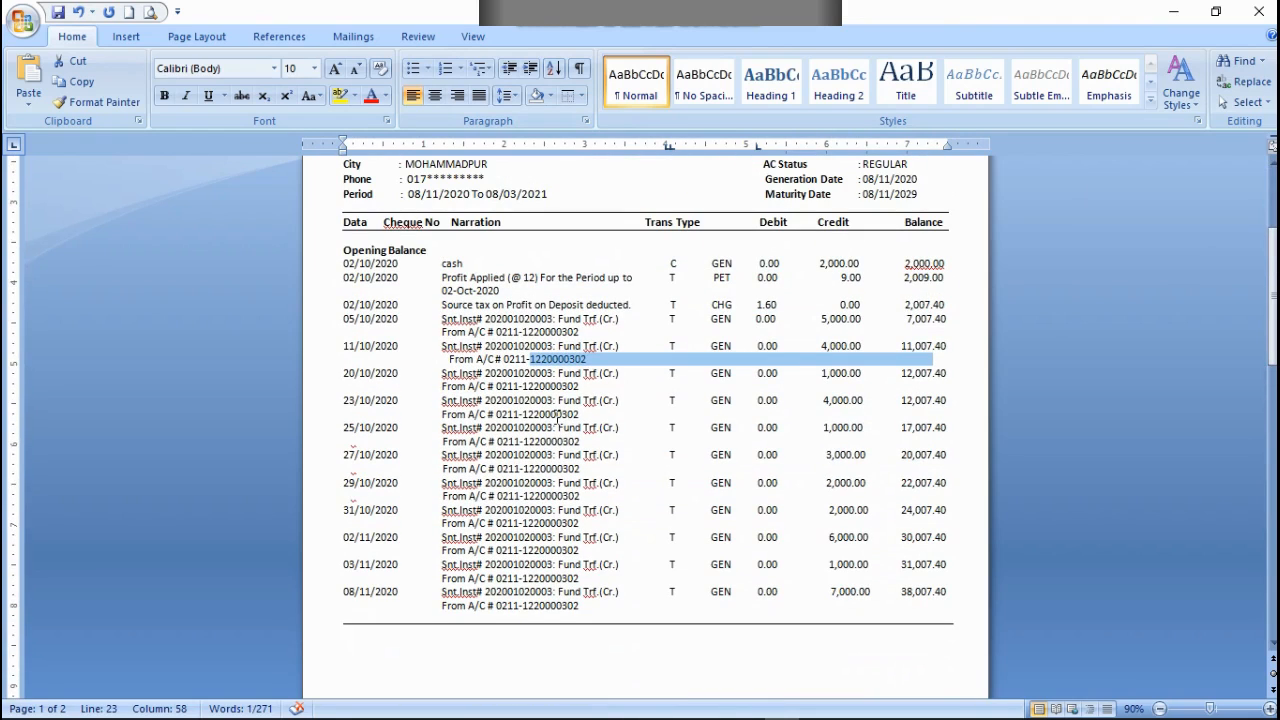
{"action": "left_click", "coordinate": [58, 13]}
{"action": "key", "text": "ctrl+z"}
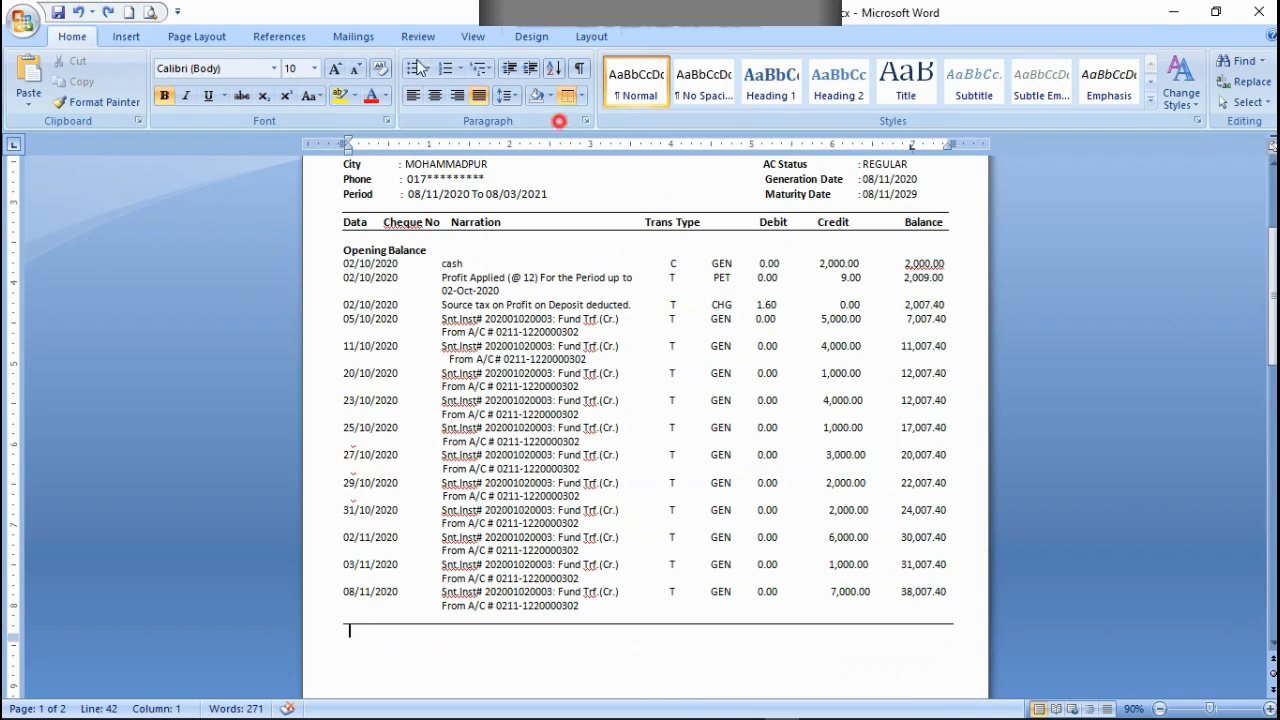
{"action": "left_click", "coordinate": [540, 36]}
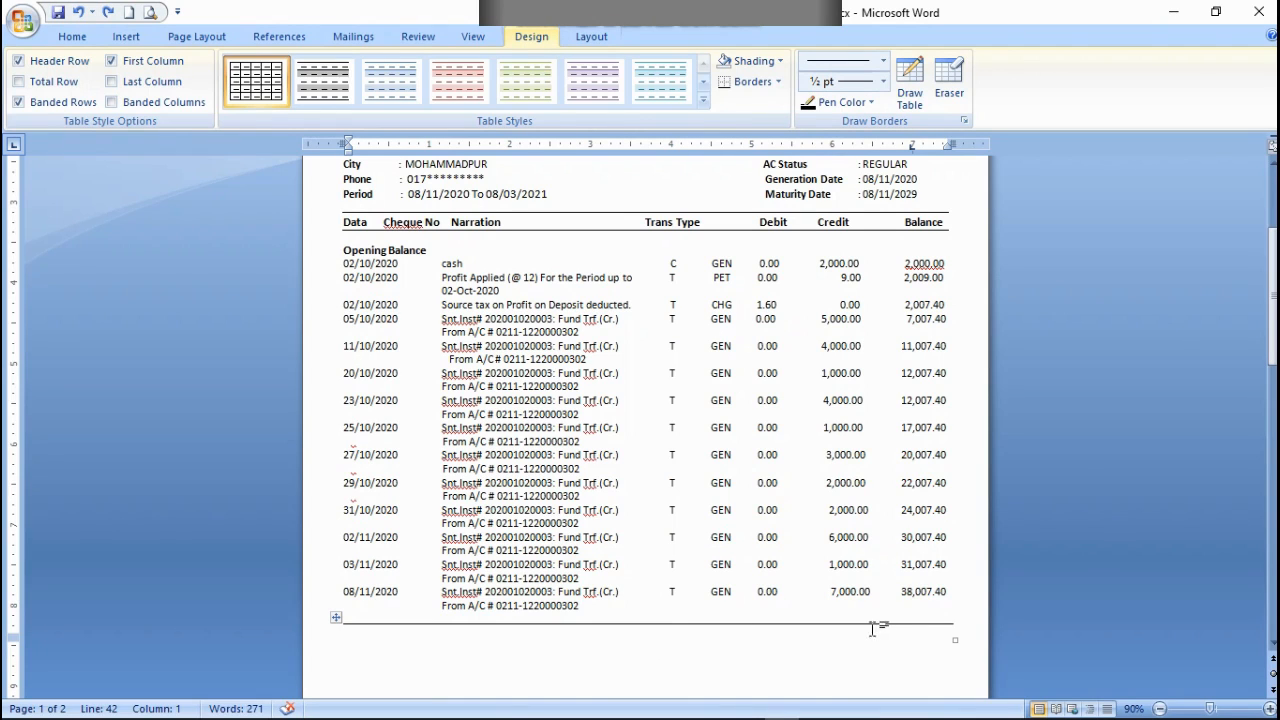
{"action": "left_click", "coordinate": [957, 624]}
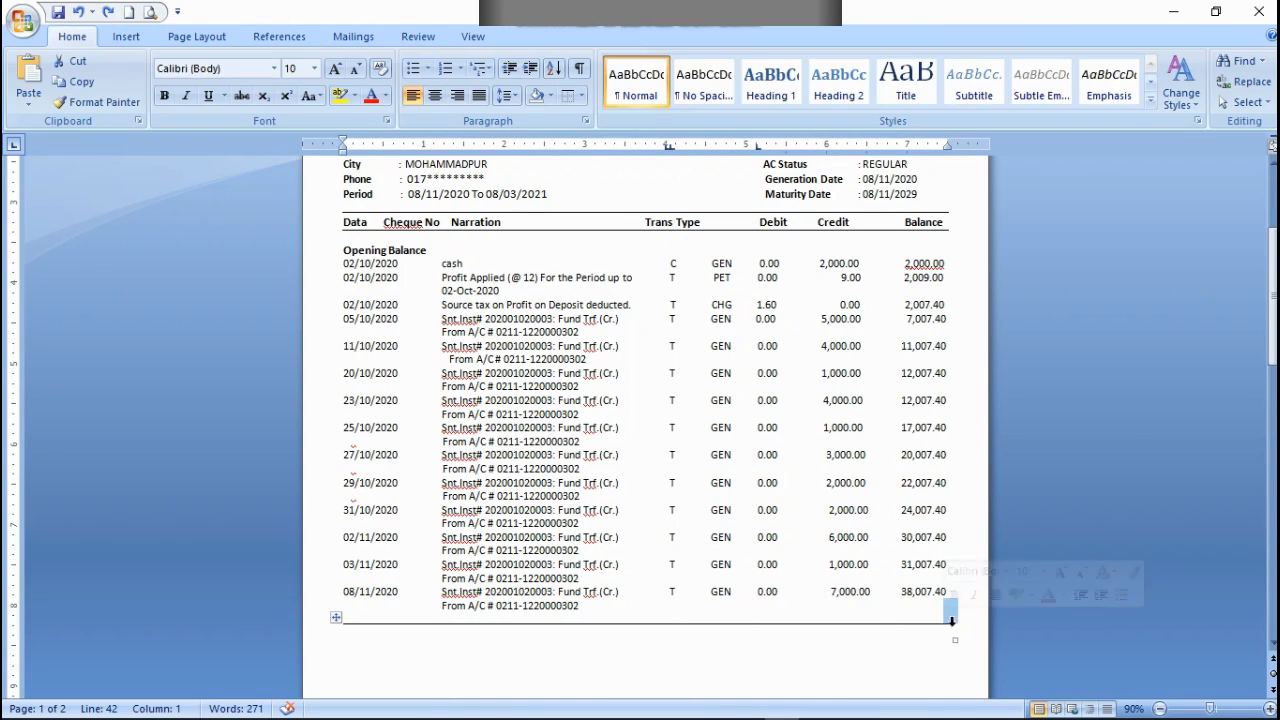
{"action": "left_click", "coordinate": [955, 628]}
{"action": "left_click", "coordinate": [956, 628]}
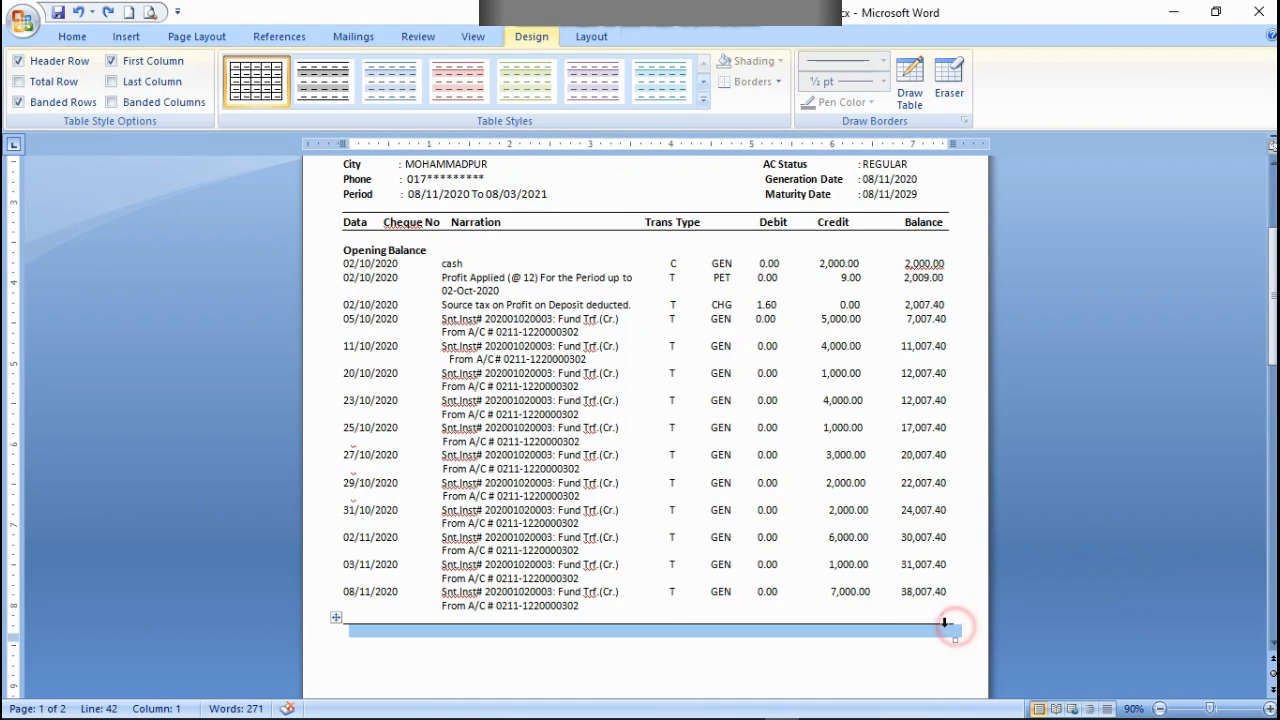
{"action": "left_click", "coordinate": [909, 648]}
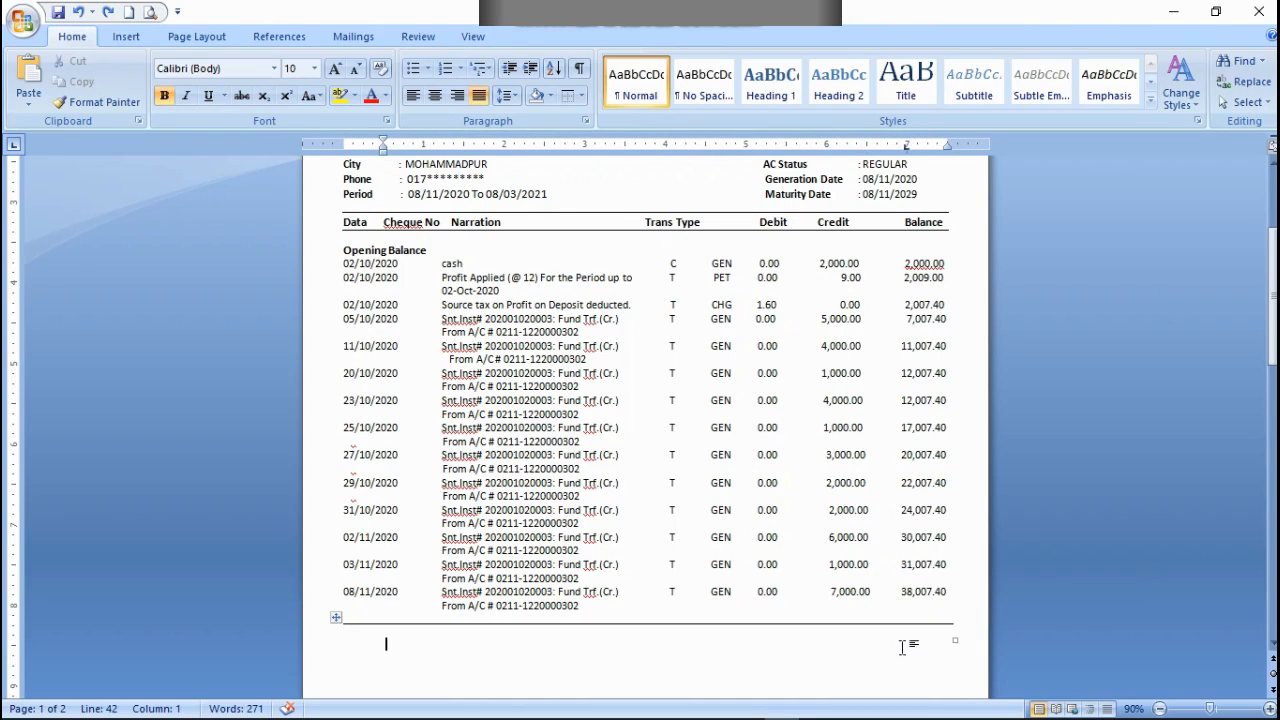
{"action": "key", "text": "BackSpace"}
{"action": "left_click", "coordinate": [951, 628]}
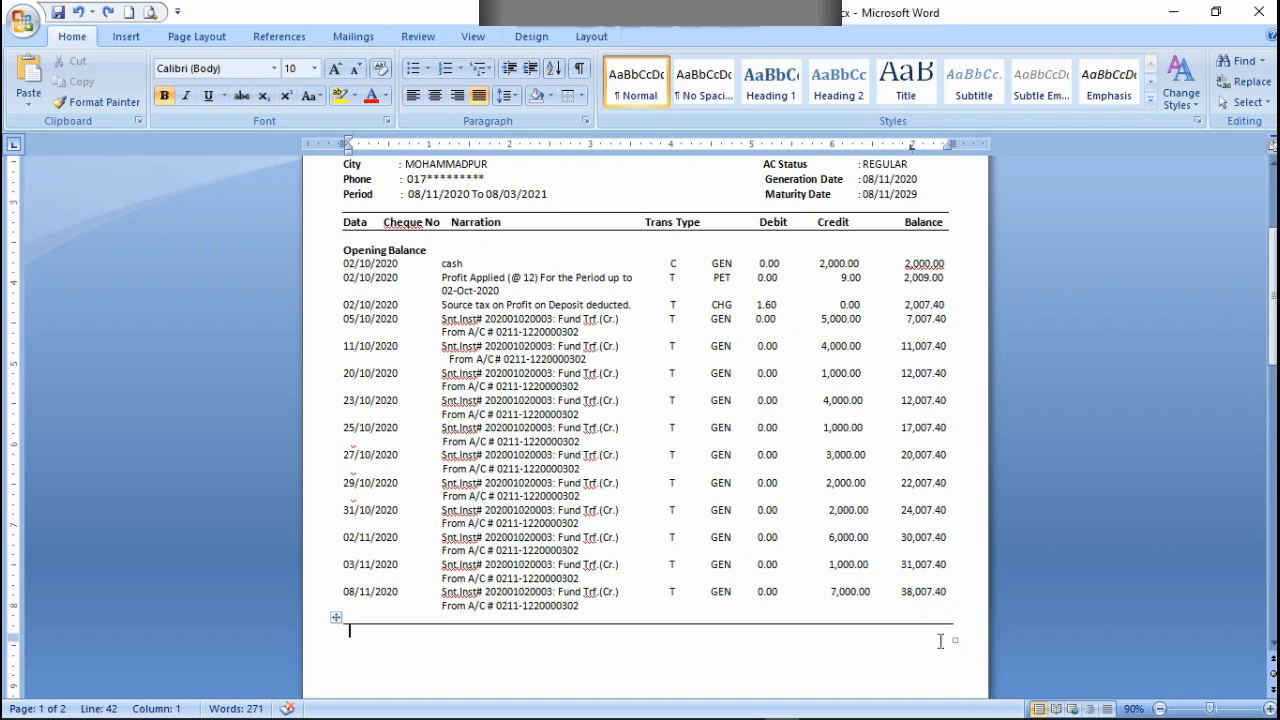
Step: Change the top border of the table below the last transaction to a ½ pt dotted line
{"action": "mouse_move", "coordinate": [963, 629]}
{"action": "left_mouse_down"}
{"action": "mouse_move", "coordinate": [940, 624]}
{"action": "mouse_move", "coordinate": [953, 639]}
{"action": "left_mouse_up"}
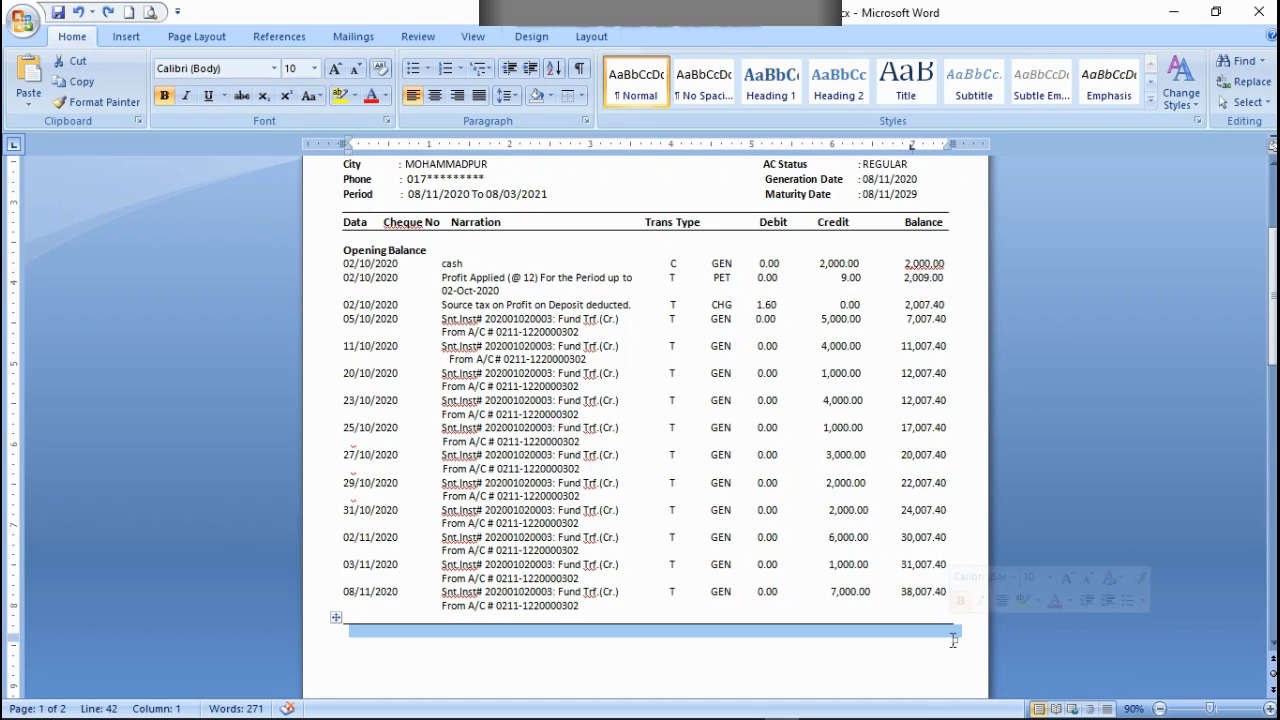
{"action": "left_click", "coordinate": [534, 38]}
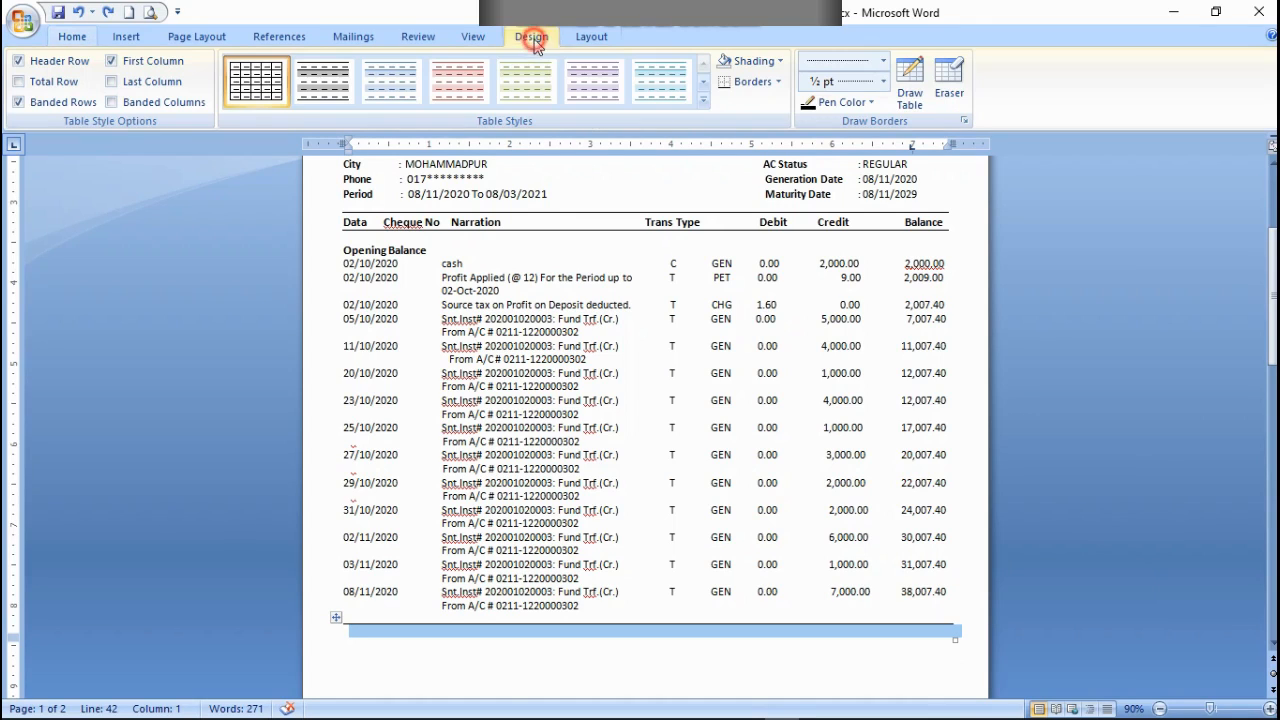
{"action": "left_click", "coordinate": [884, 66]}
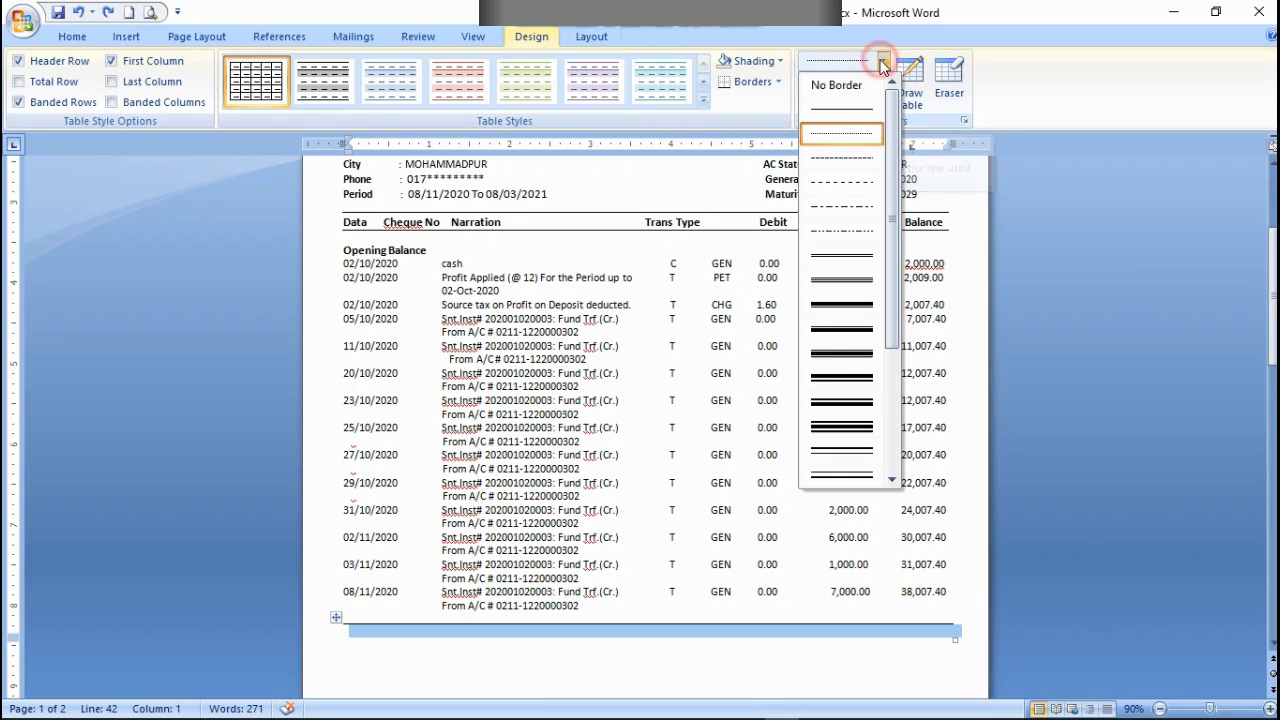
{"action": "left_click", "coordinate": [829, 133]}
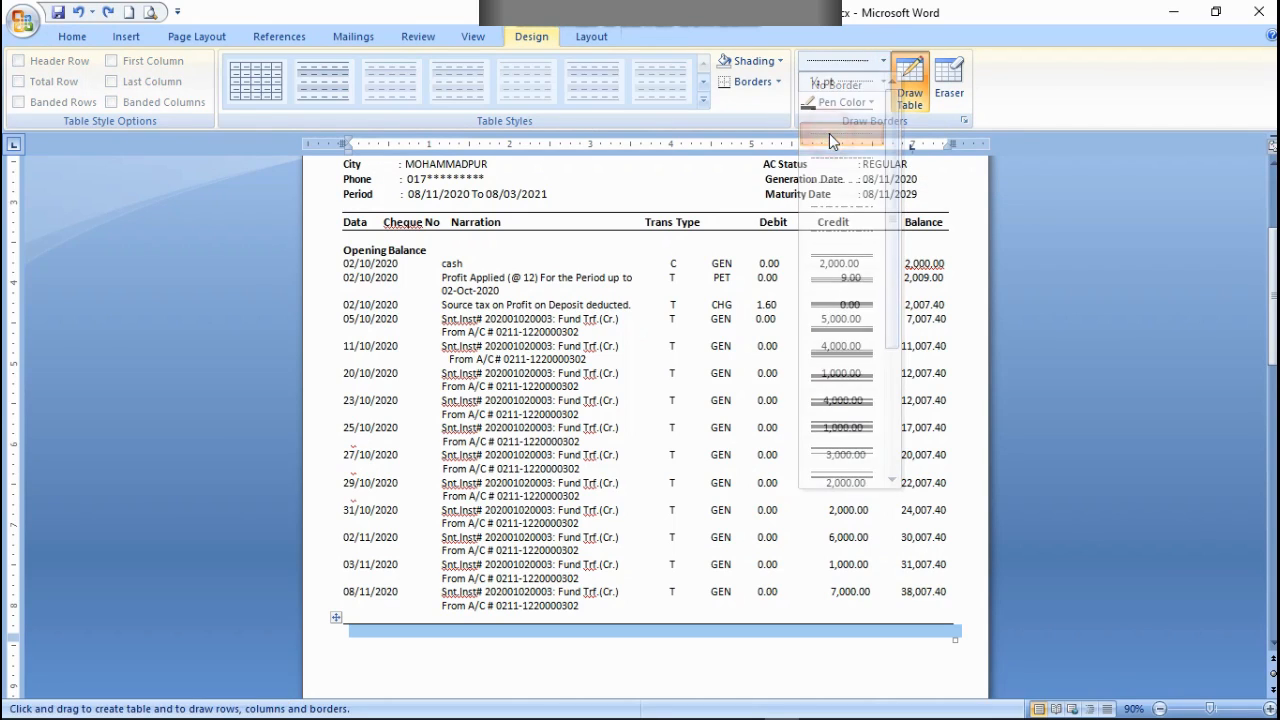
{"action": "left_click", "coordinate": [798, 621]}
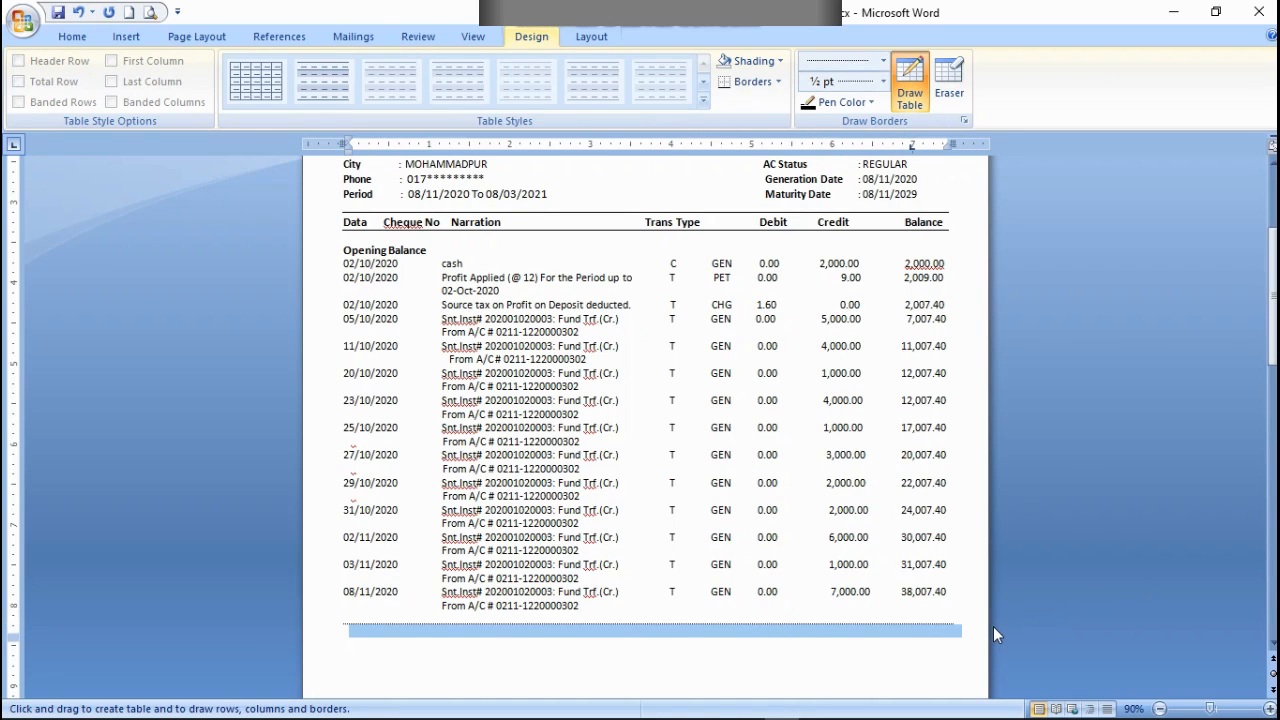
{"action": "key", "text": "alt"}
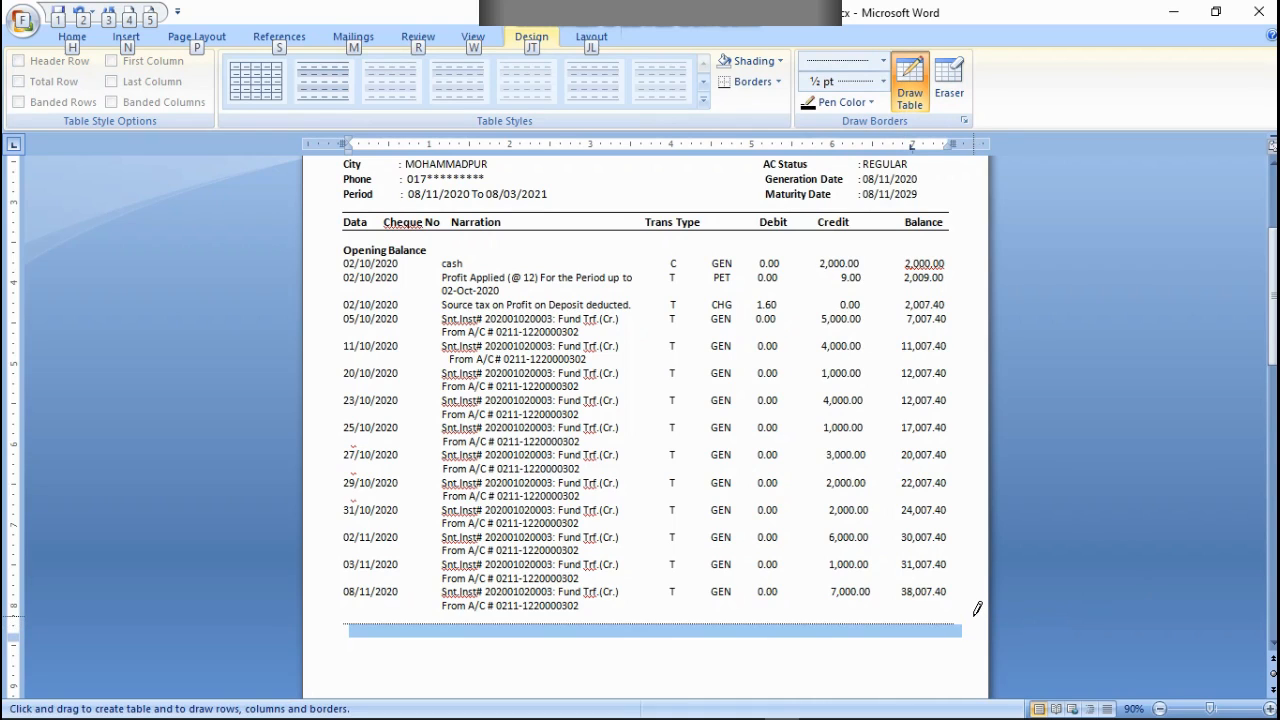
{"action": "scroll", "coordinate": [977, 608], "scroll_direction": "up", "scroll_amount": 1}
{"action": "scroll", "coordinate": [748, 406], "scroll_direction": "up", "scroll_amount": 3}
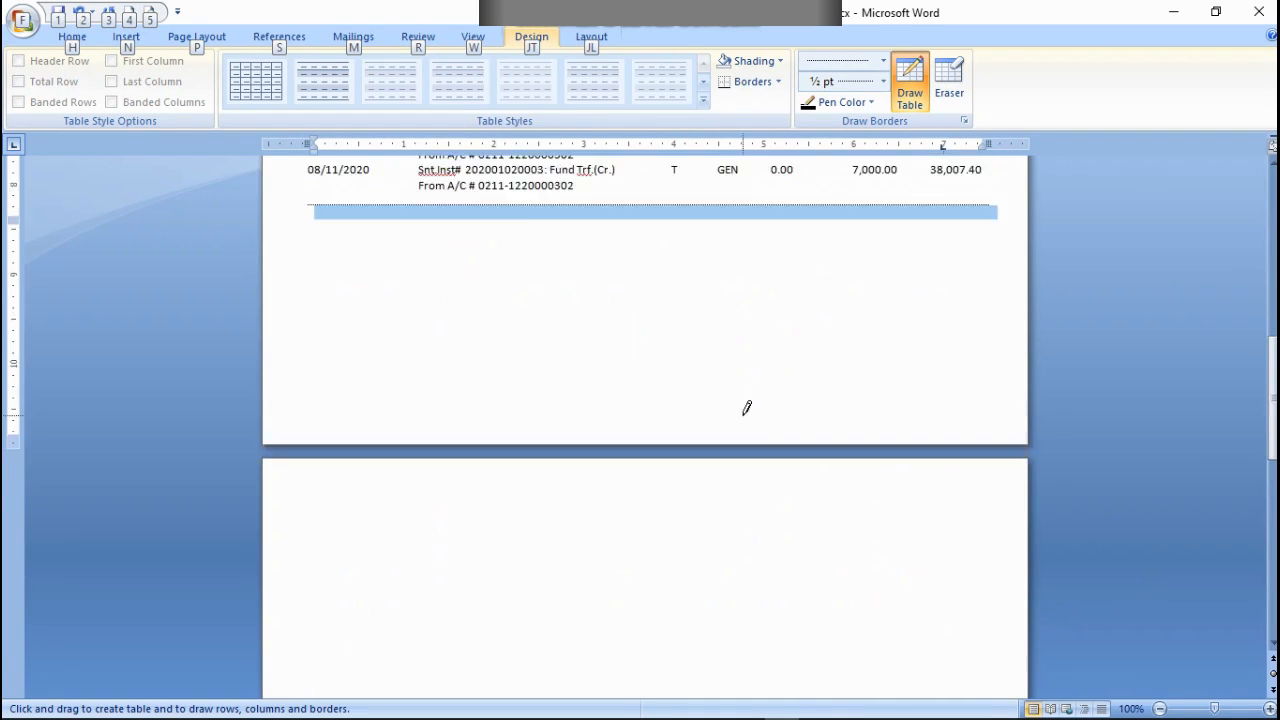
{"action": "scroll", "coordinate": [744, 403], "scroll_direction": "up", "scroll_amount": 3}
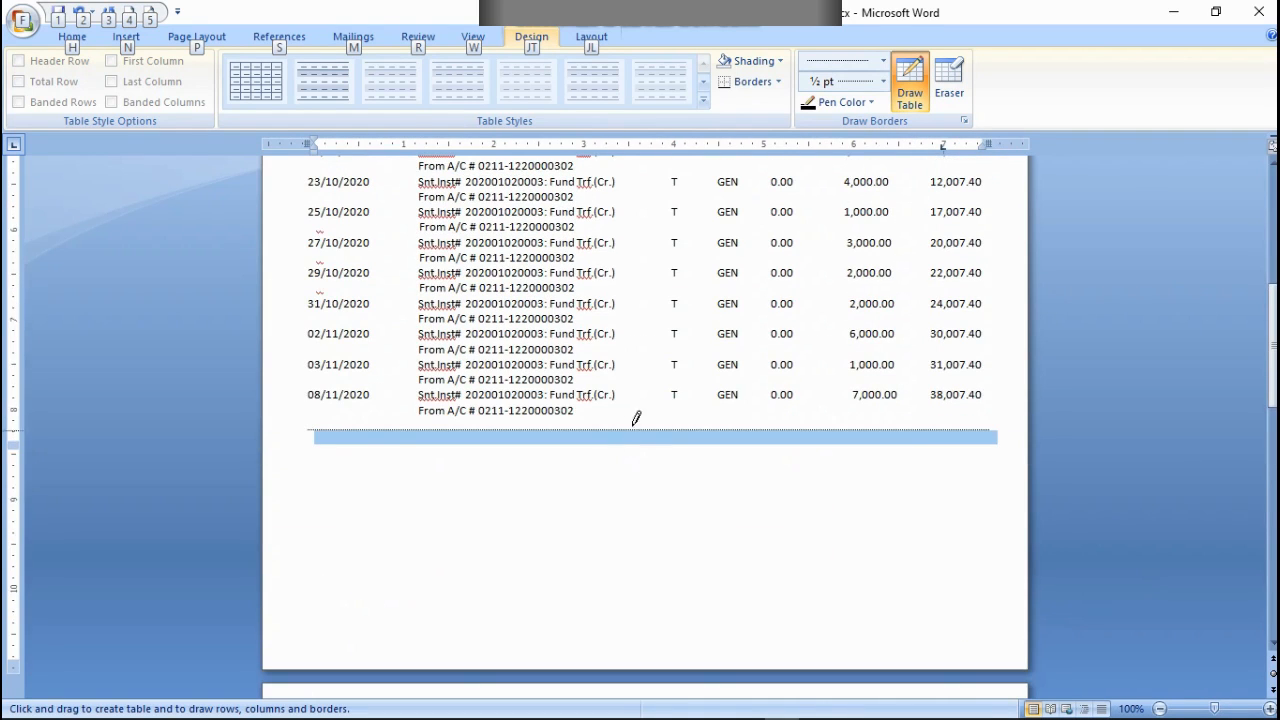
{"action": "scroll", "coordinate": [716, 461], "scroll_direction": "down", "scroll_amount": 1, "text": "ctrl"}
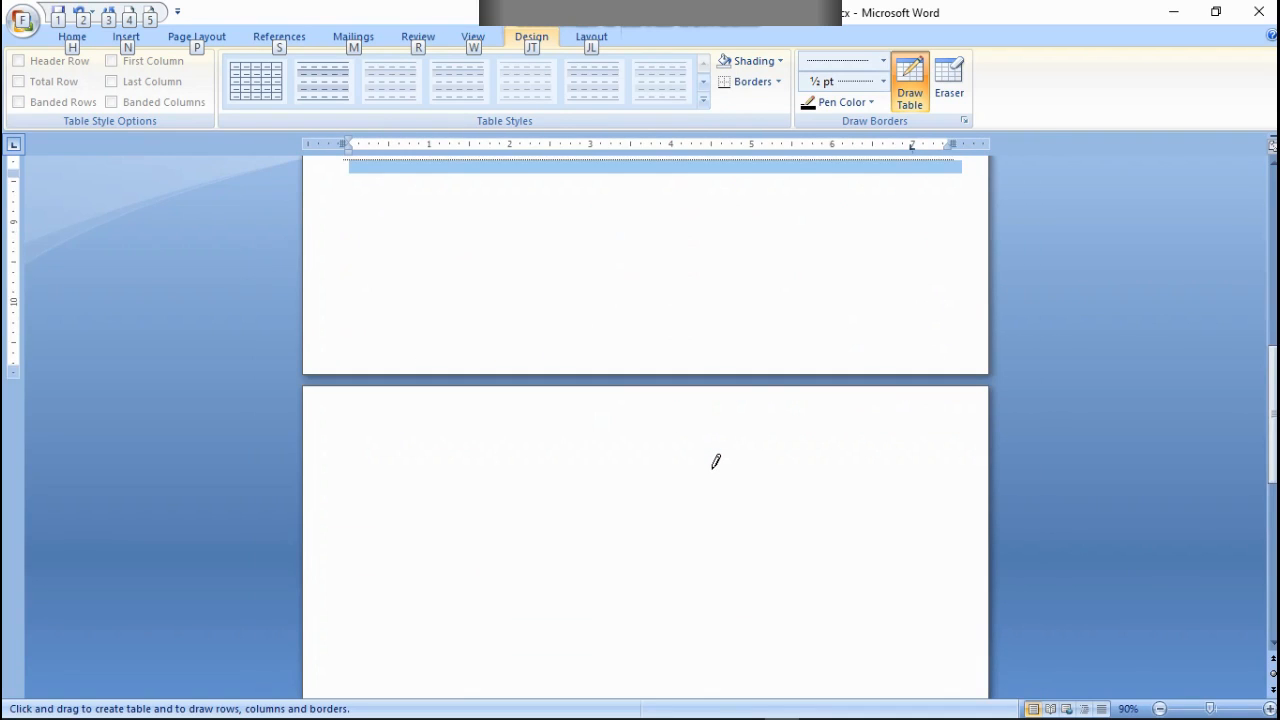
{"action": "scroll", "coordinate": [721, 461], "scroll_direction": "up", "scroll_amount": 5}
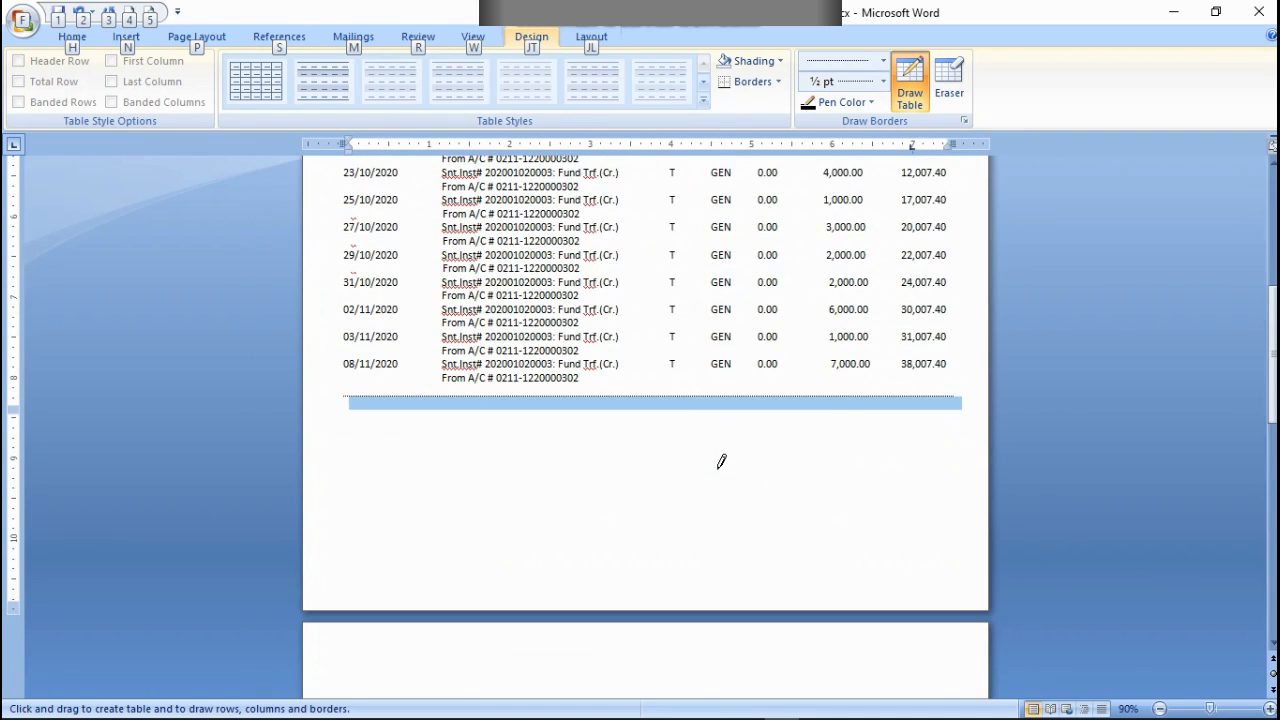
{"action": "scroll", "coordinate": [721, 461], "scroll_direction": "up", "scroll_amount": 1, "text": "ctrl"}
{"action": "scroll", "coordinate": [721, 461], "scroll_direction": "up", "scroll_amount": 4}
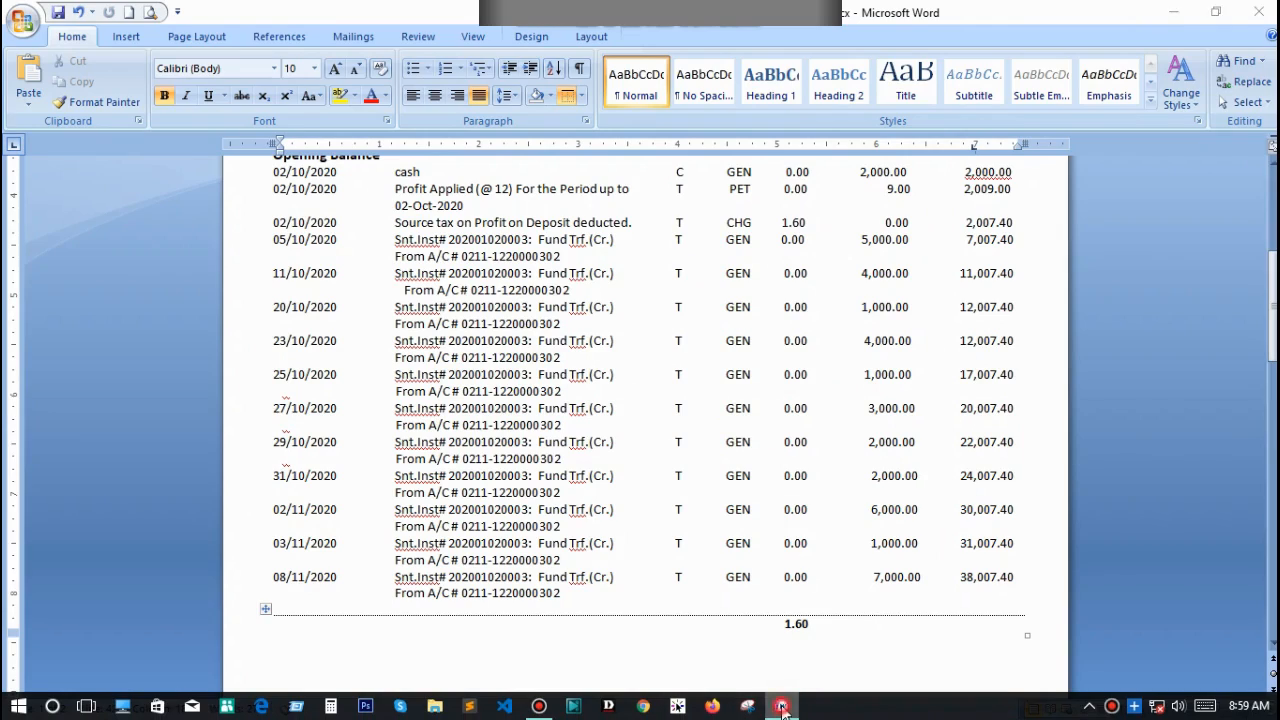
Step: Switch to Calculator and add the 1.60 debit total to the final balance of 38,007.40
{"action": "left_click", "coordinate": [783, 708]}
{"action": "left_click", "coordinate": [783, 708]}
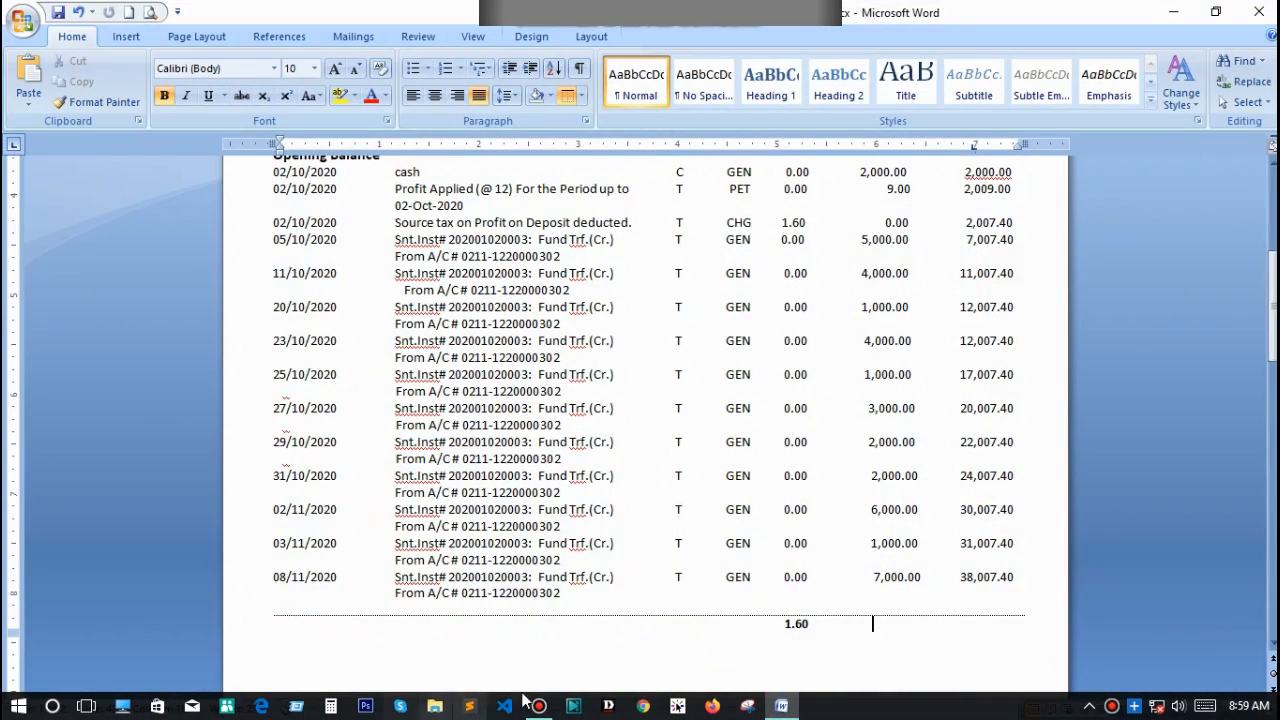
{"action": "left_click", "coordinate": [330, 706]}
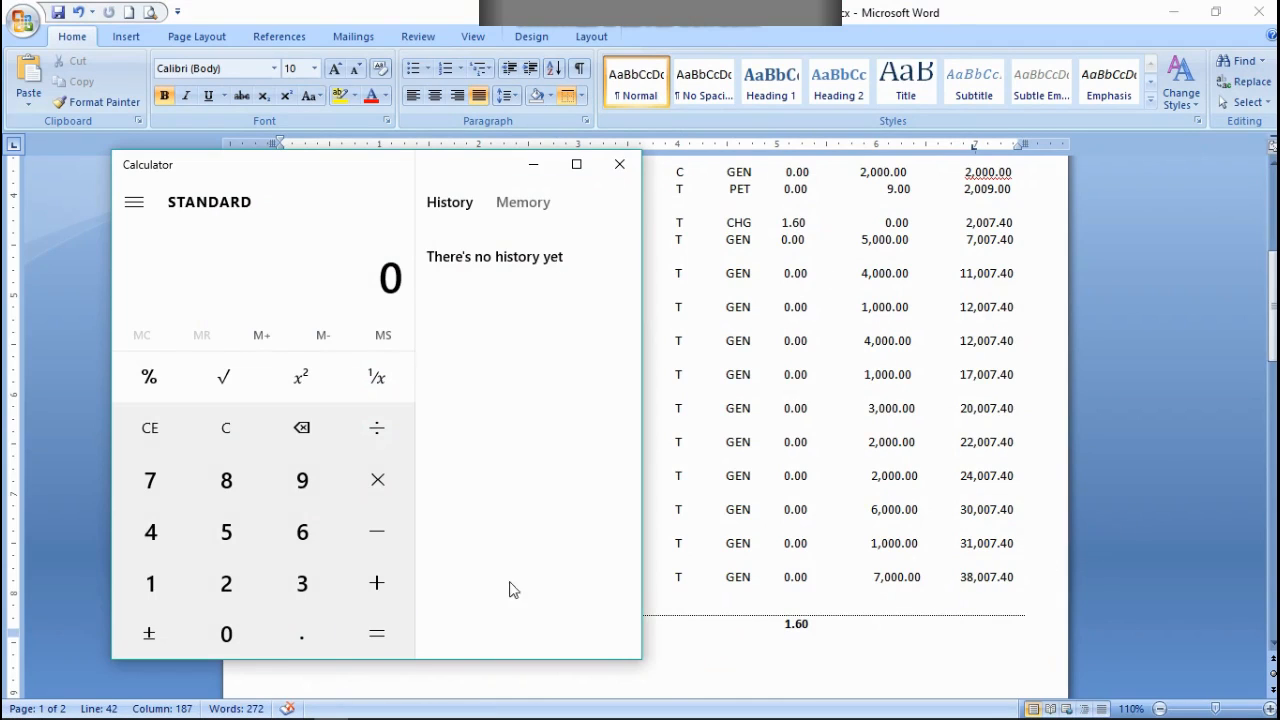
{"action": "left_click", "coordinate": [306, 582]}
{"action": "left_click", "coordinate": [241, 480]}
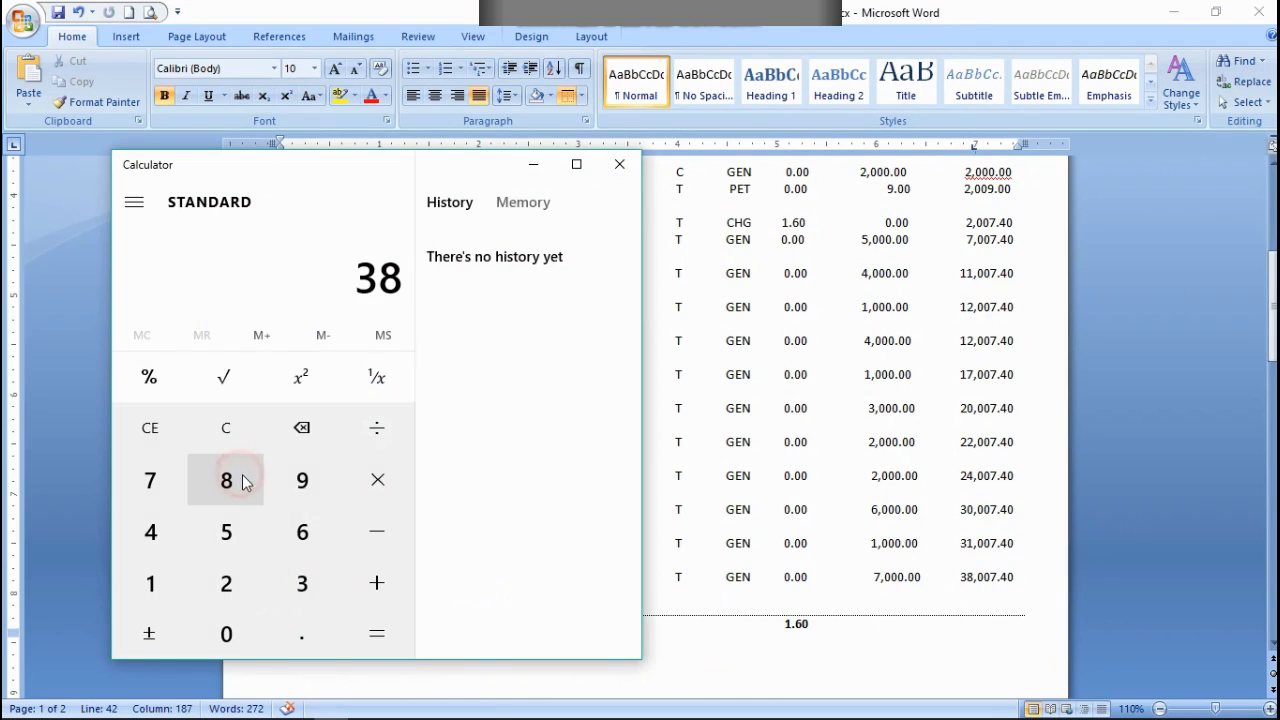
{"action": "left_click", "coordinate": [239, 636]}
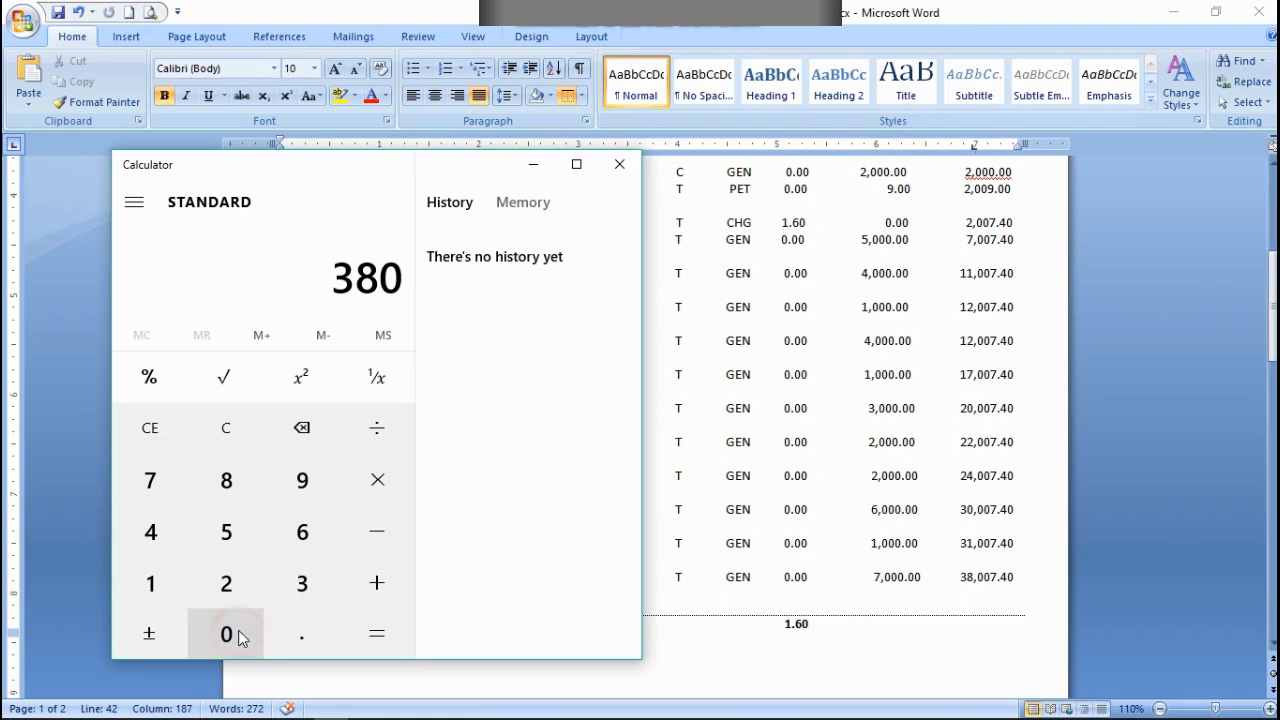
{"action": "left_click", "coordinate": [240, 637]}
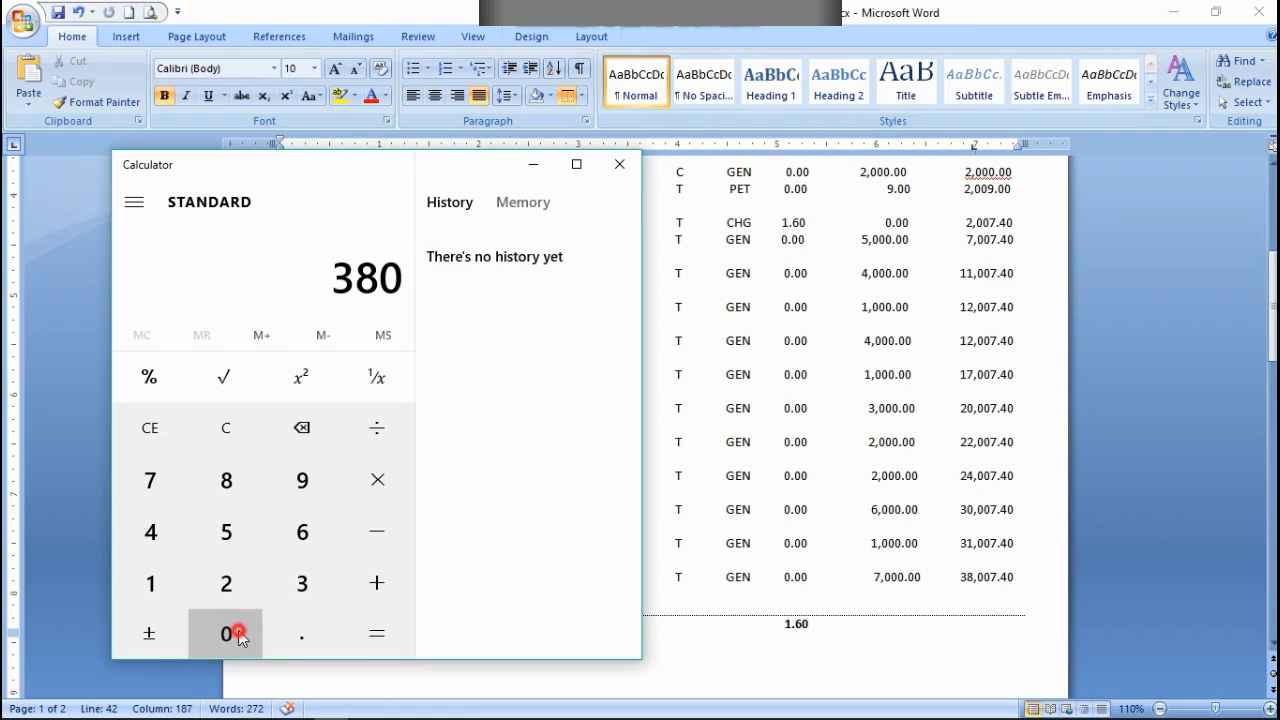
{"action": "left_click", "coordinate": [147, 481]}
{"action": "left_click", "coordinate": [300, 632]}
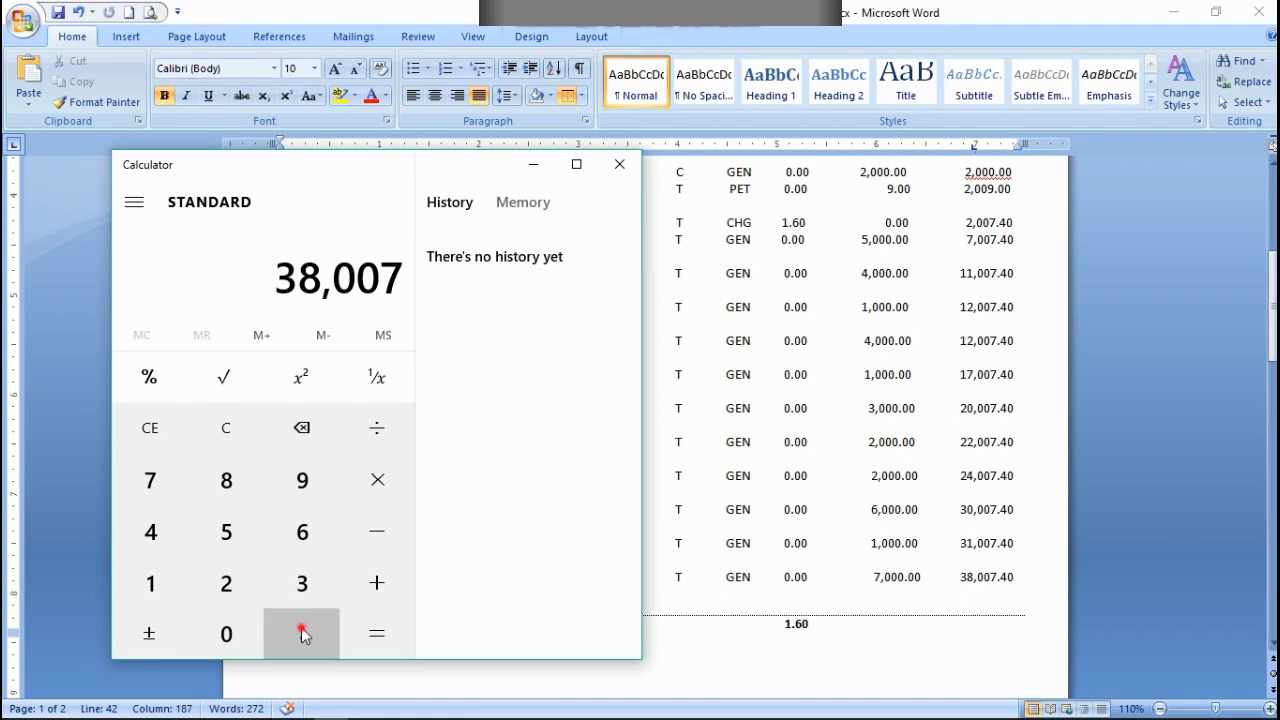
{"action": "left_click", "coordinate": [173, 530]}
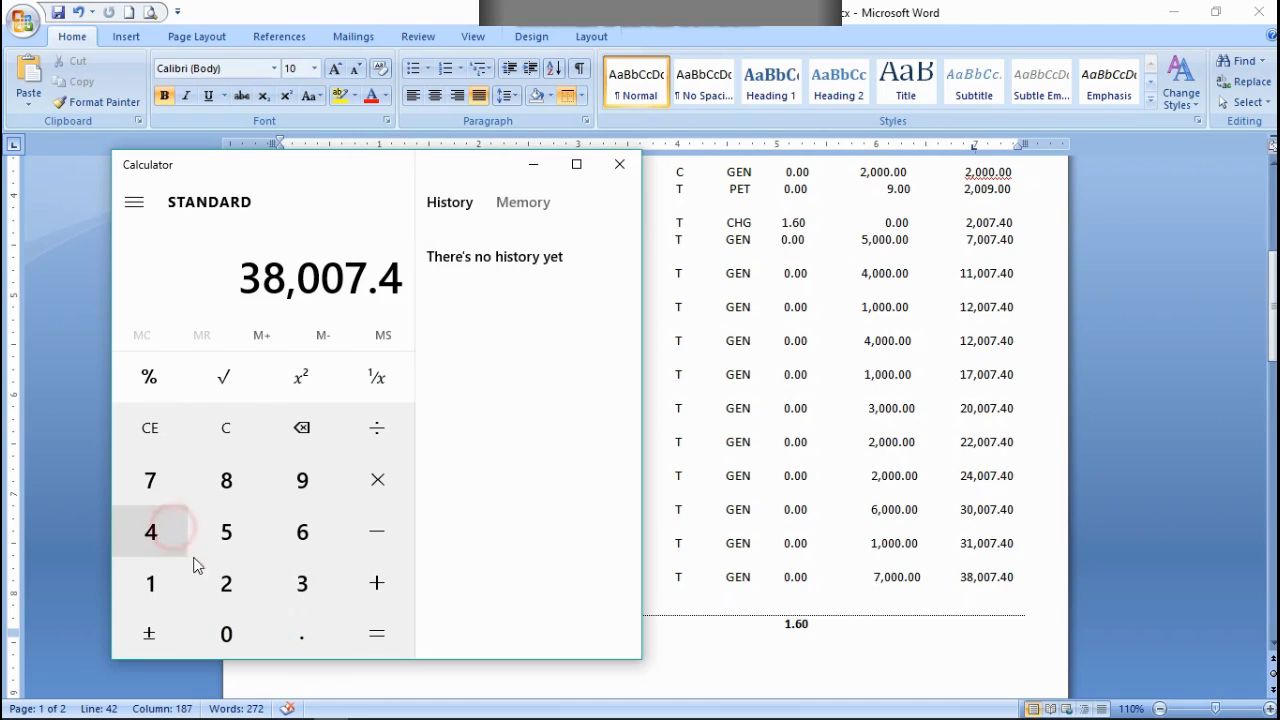
{"action": "left_click", "coordinate": [233, 626]}
{"action": "left_click", "coordinate": [375, 574]}
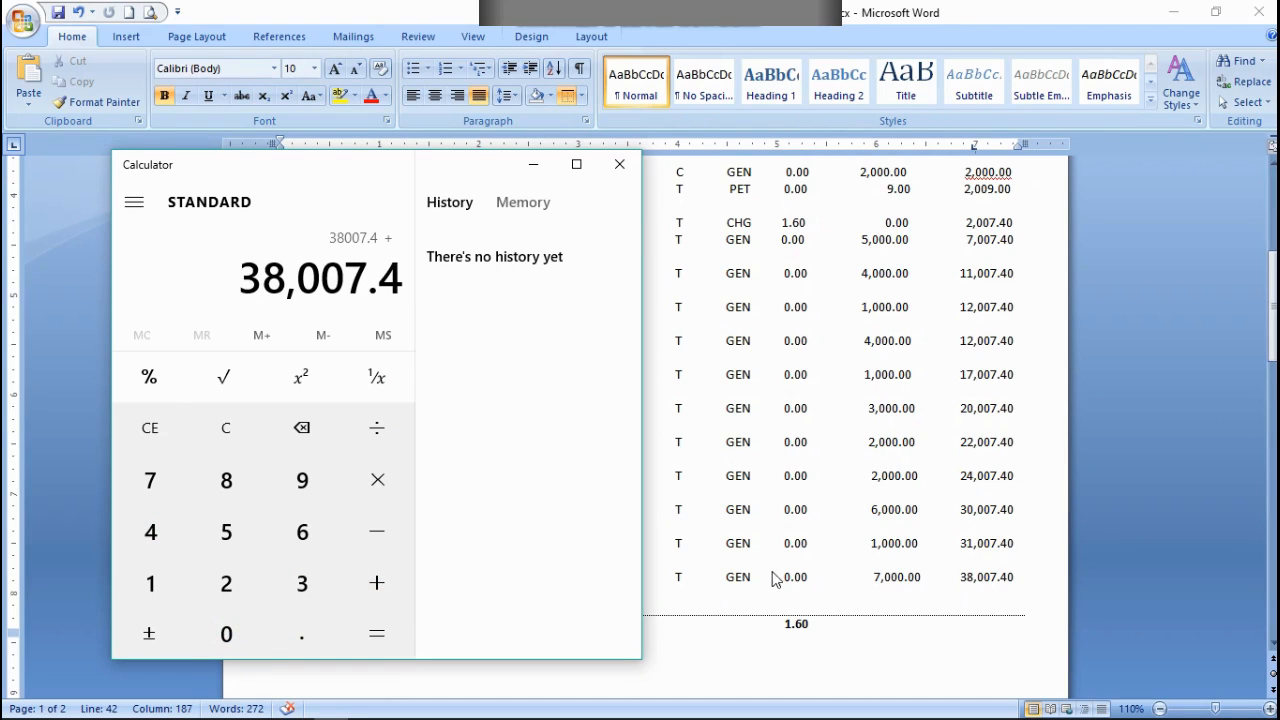
{"action": "left_click", "coordinate": [155, 588]}
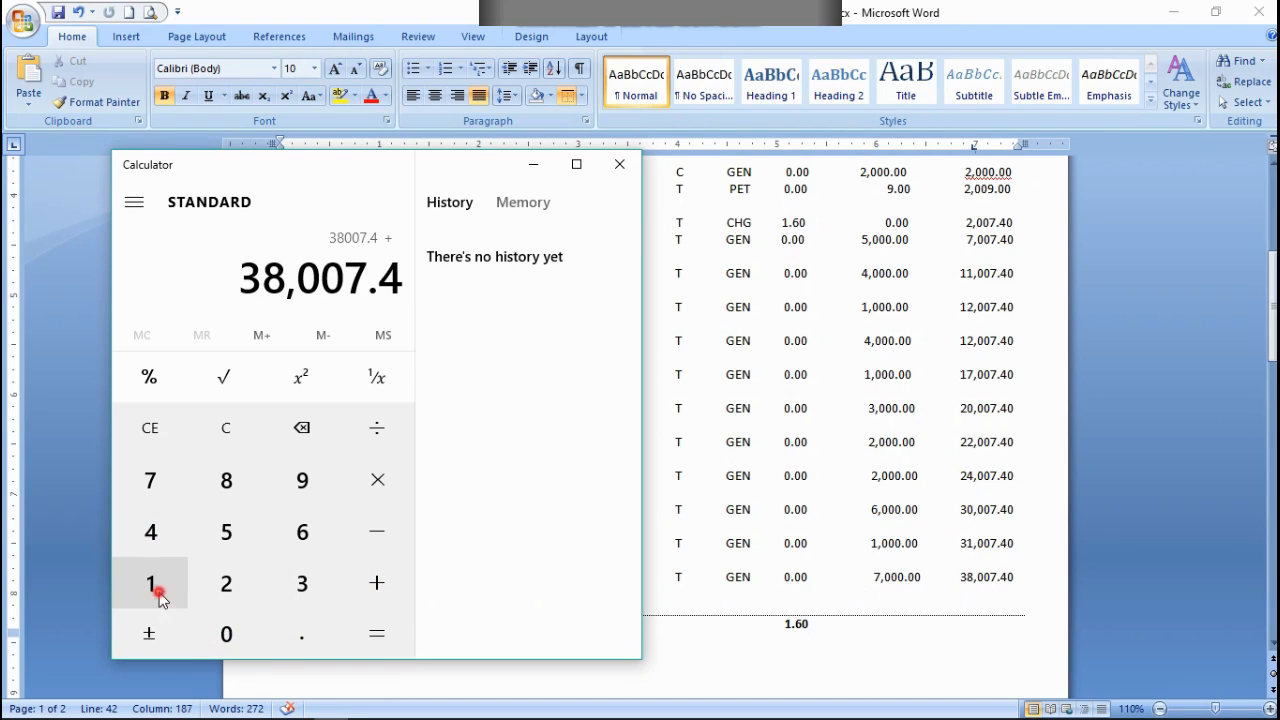
{"action": "left_click", "coordinate": [304, 630]}
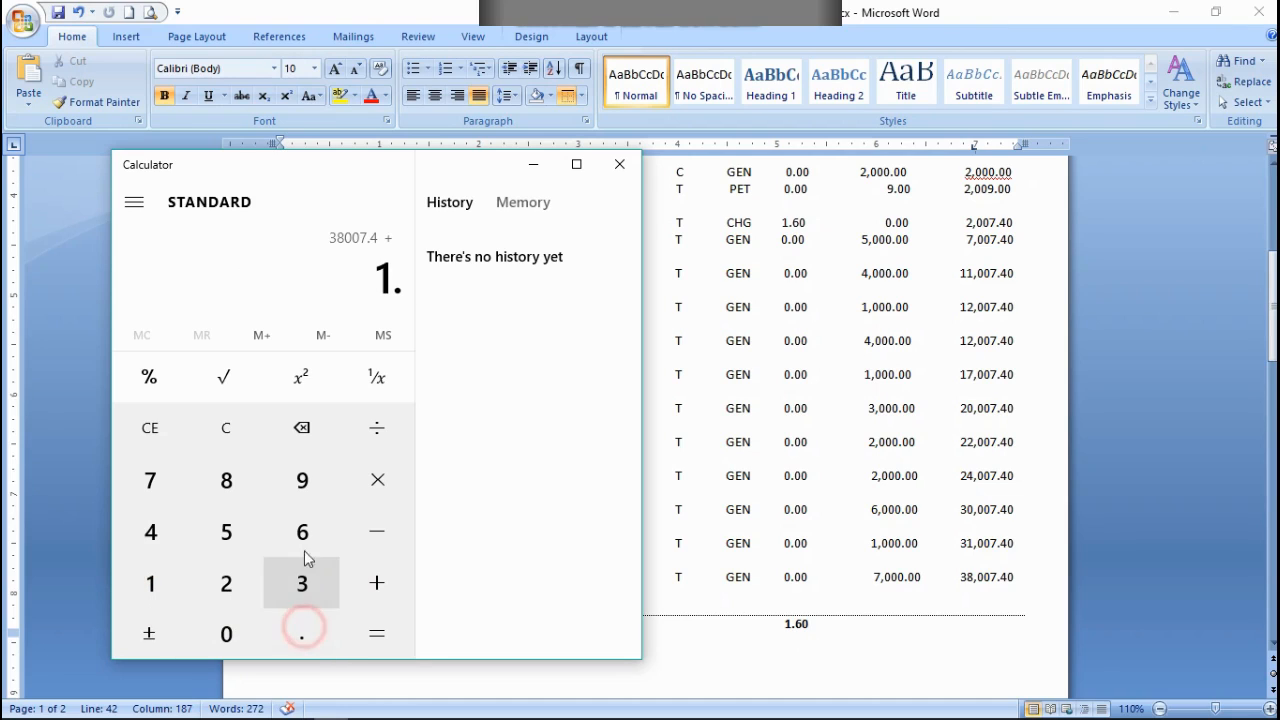
{"action": "left_click", "coordinate": [303, 530]}
{"action": "left_click", "coordinate": [225, 632]}
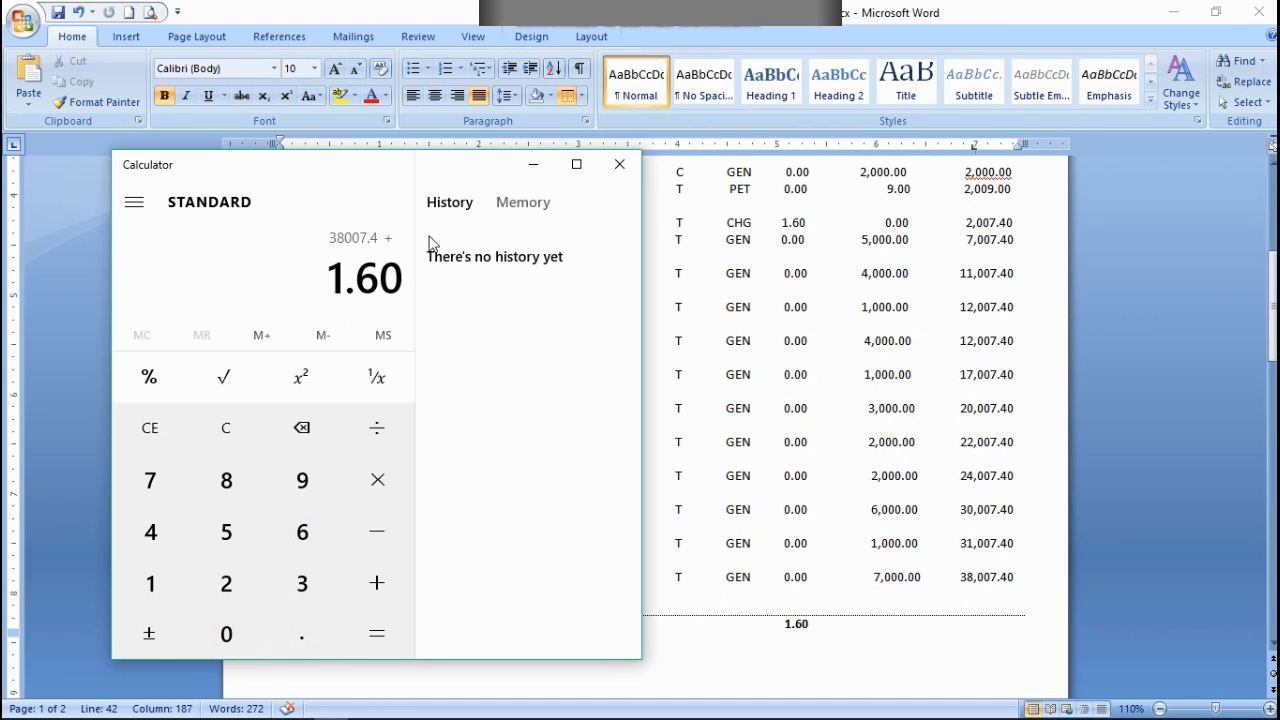
{"action": "left_click", "coordinate": [379, 630]}
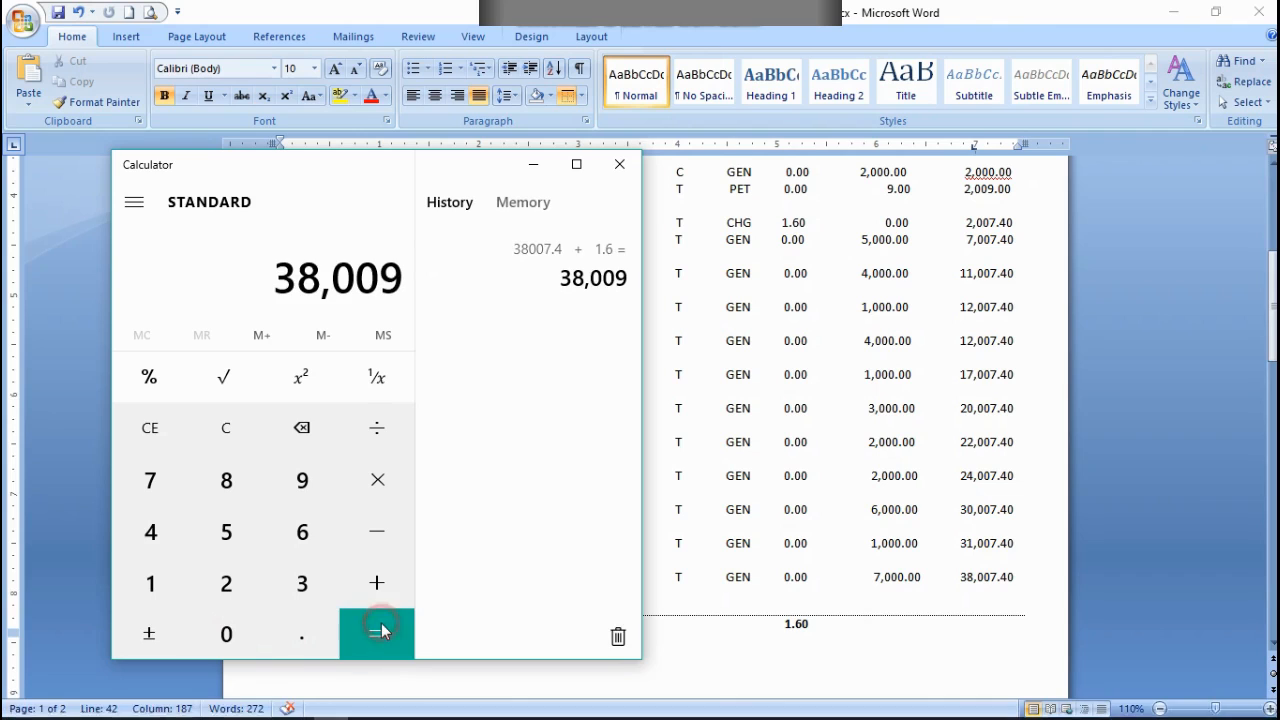
Step: Return to Word and enter the calculated credit total as 38,009.00 under the Credit column on the totals line
{"action": "left_click", "coordinate": [886, 641]}
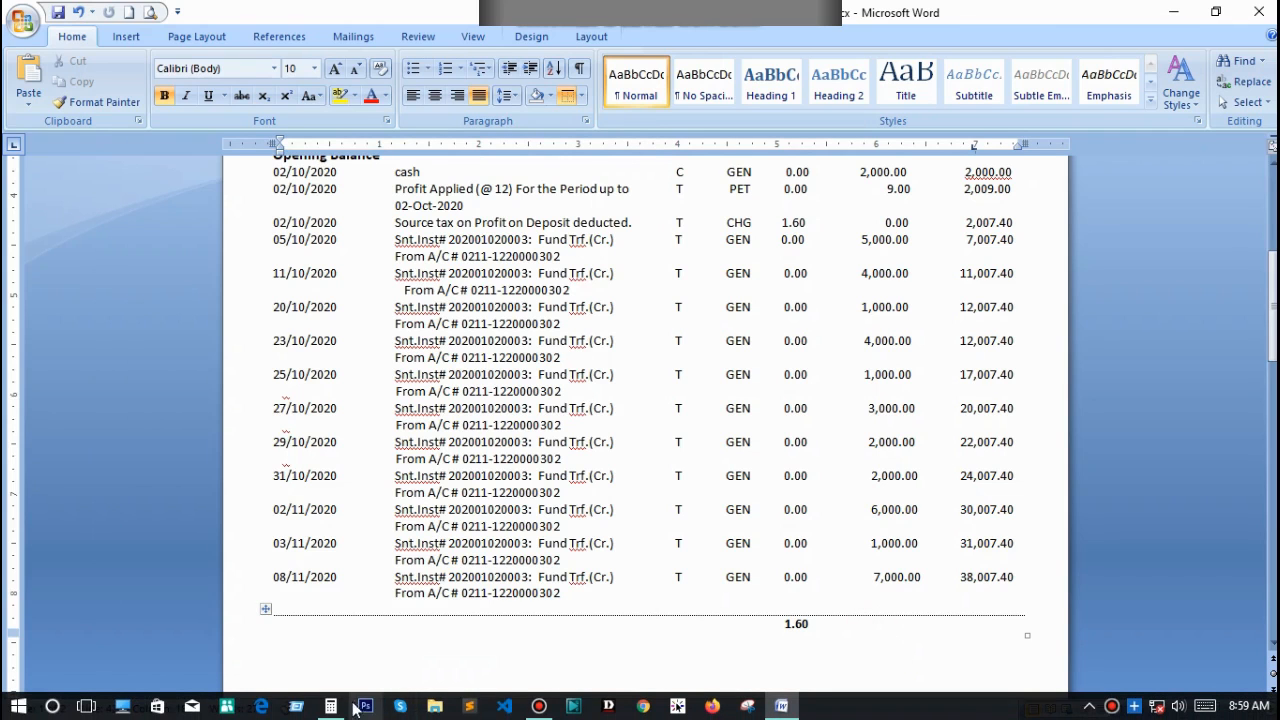
{"action": "left_click", "coordinate": [333, 706]}
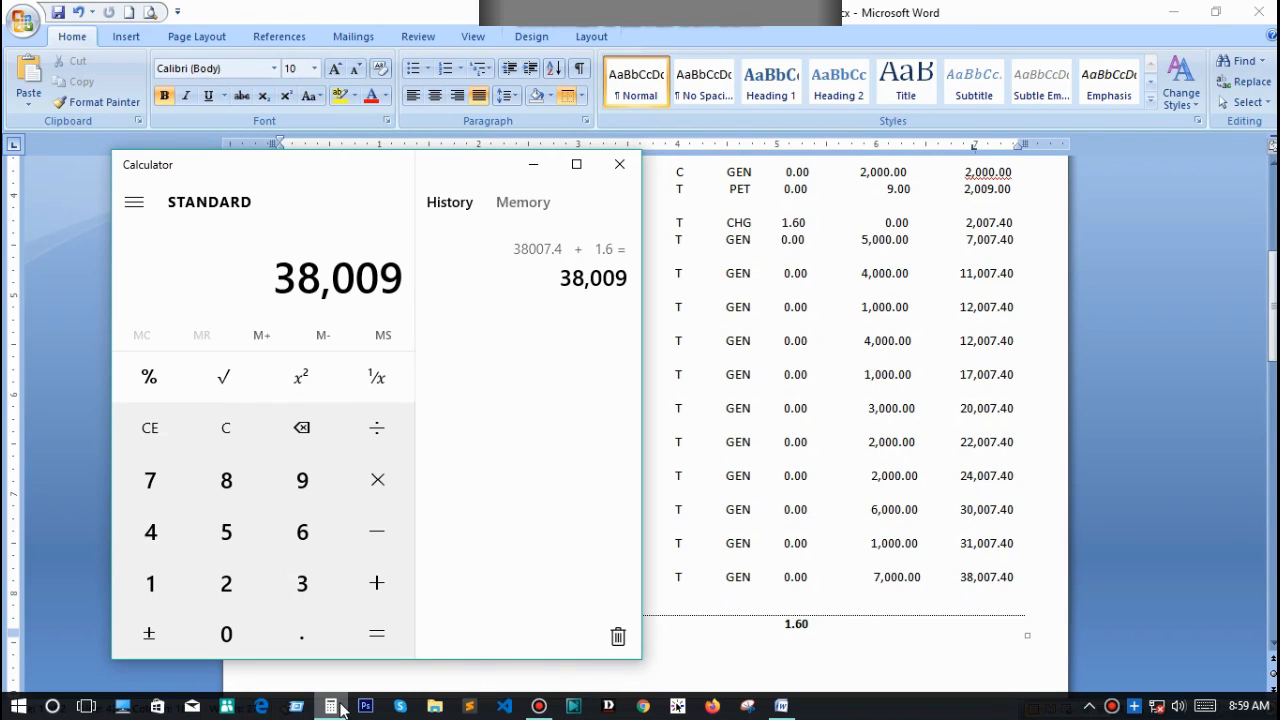
{"action": "left_click", "coordinate": [337, 706]}
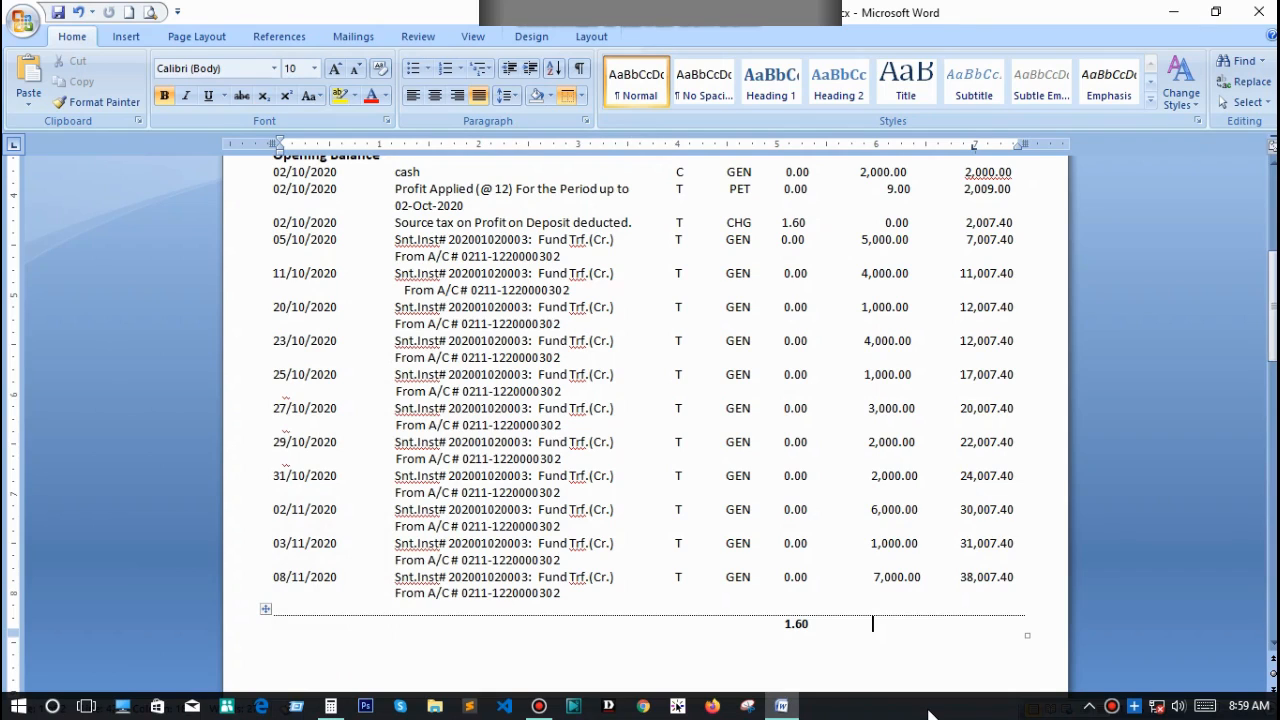
{"action": "type", "text": "38,009.00"}
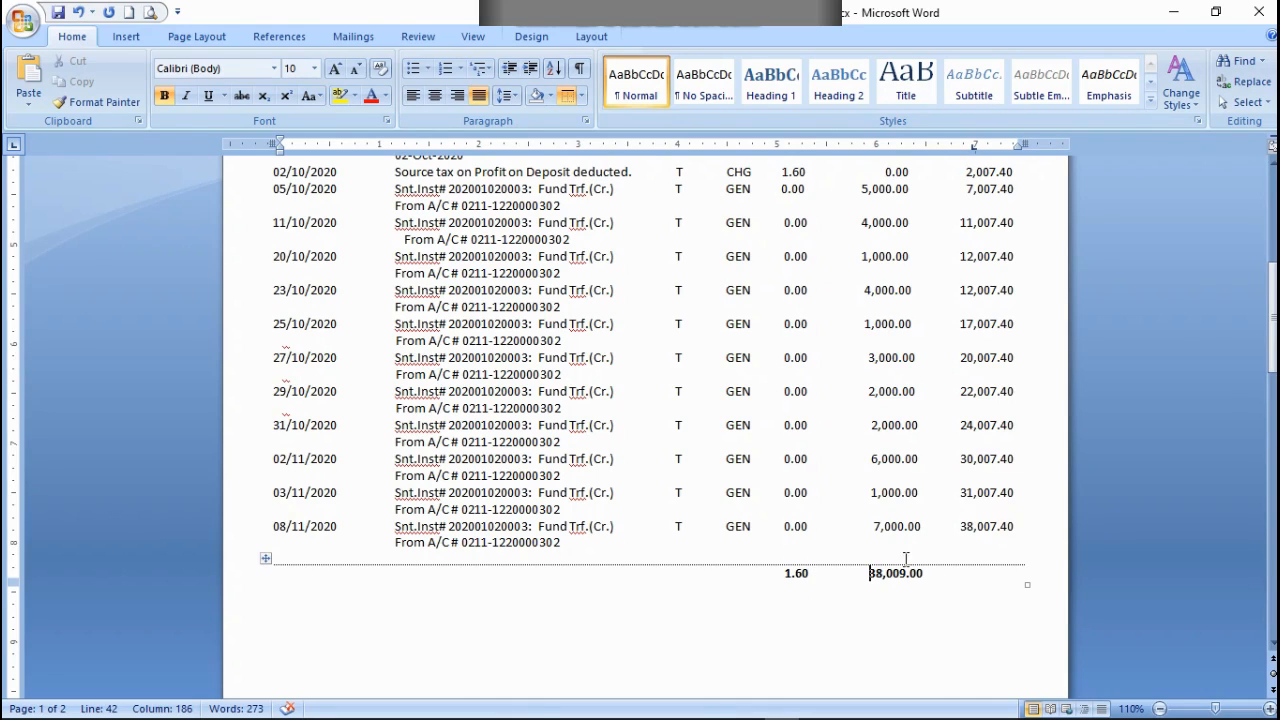
Step: Insert a table with one column and three rows below the totals line
{"action": "left_click", "coordinate": [920, 660]}
{"action": "left_click", "coordinate": [126, 36]}
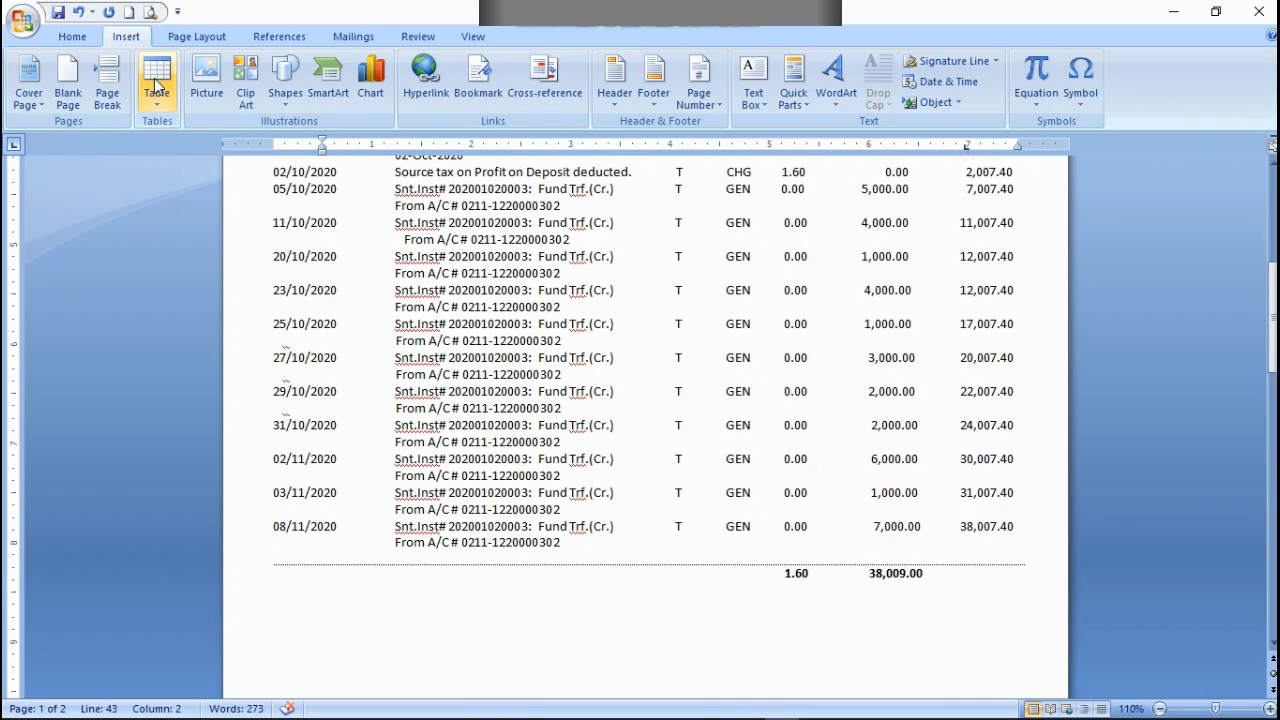
{"action": "left_click", "coordinate": [70, 36]}
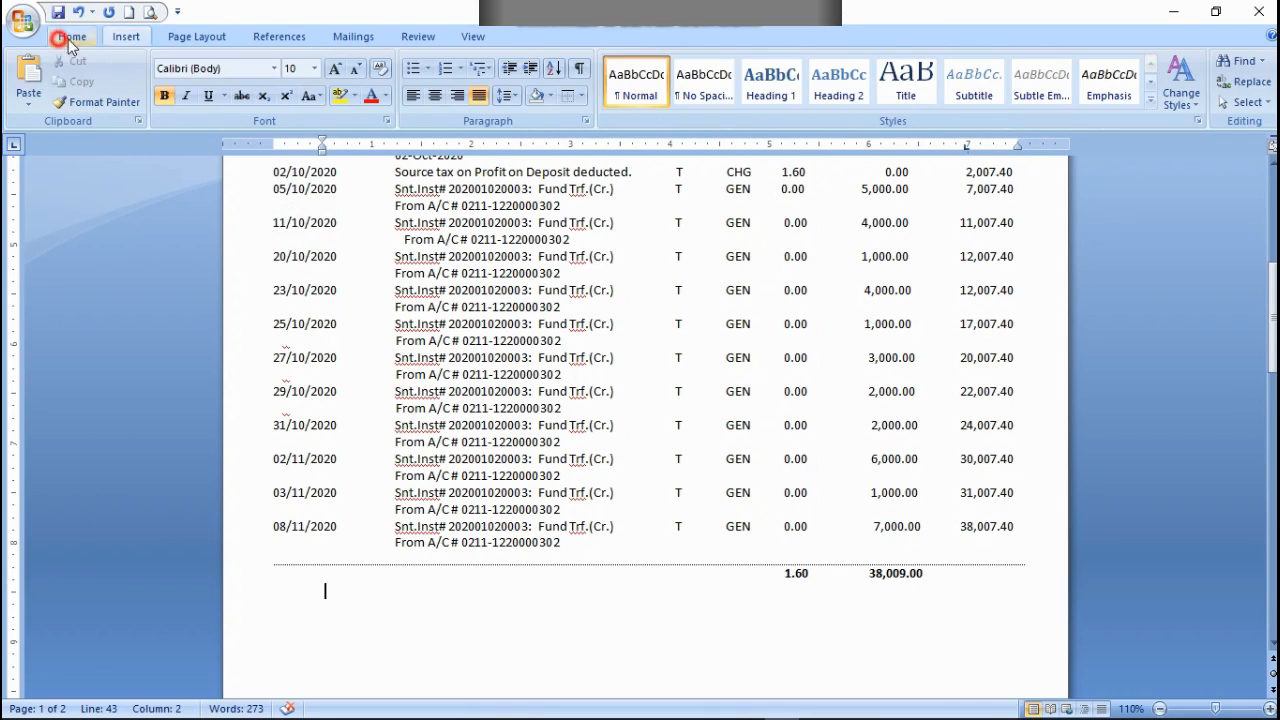
{"action": "left_click", "coordinate": [126, 36]}
{"action": "left_click", "coordinate": [157, 85]}
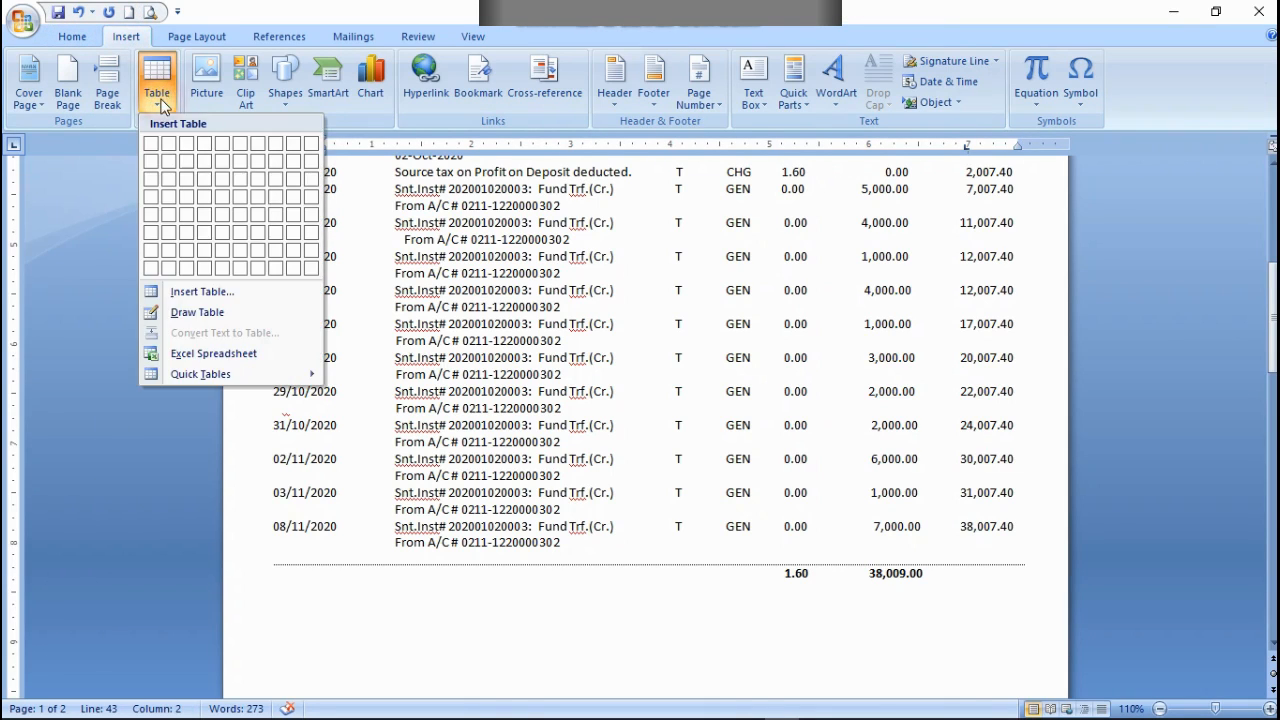
{"action": "left_click", "coordinate": [151, 177]}
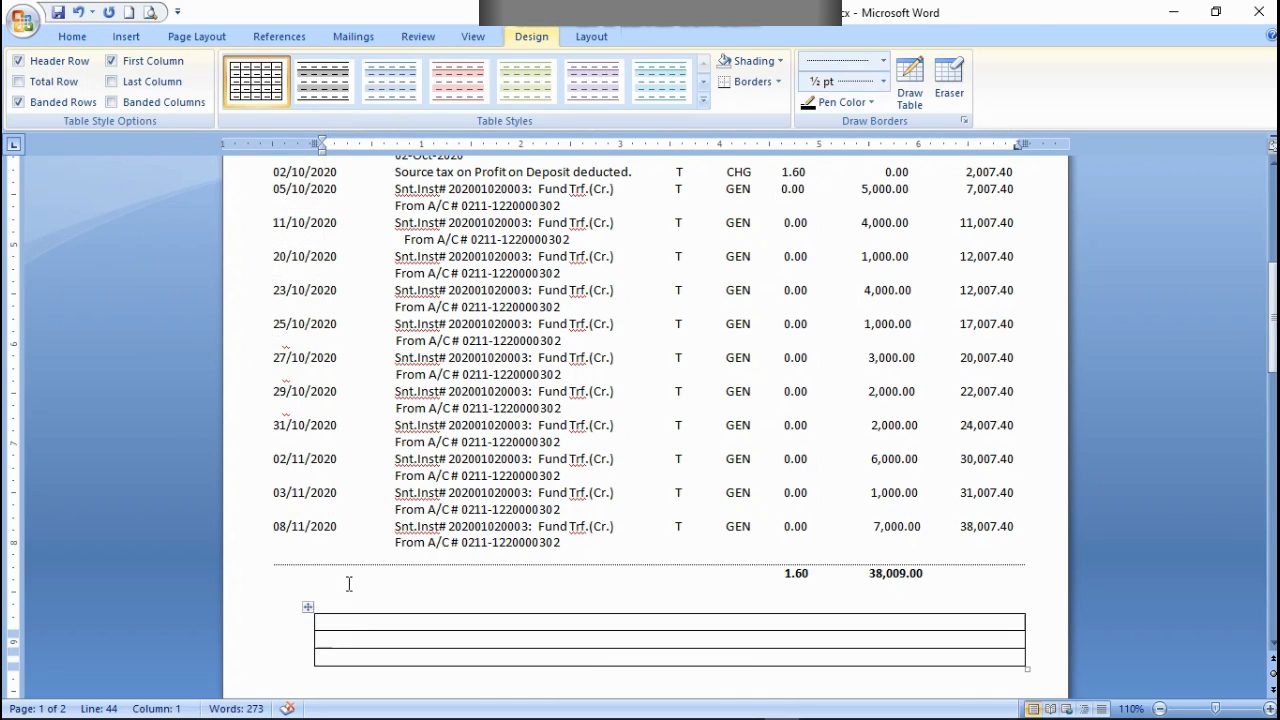
{"action": "left_click_drag", "start_coordinate": [308, 608], "coordinate": [281, 592]}
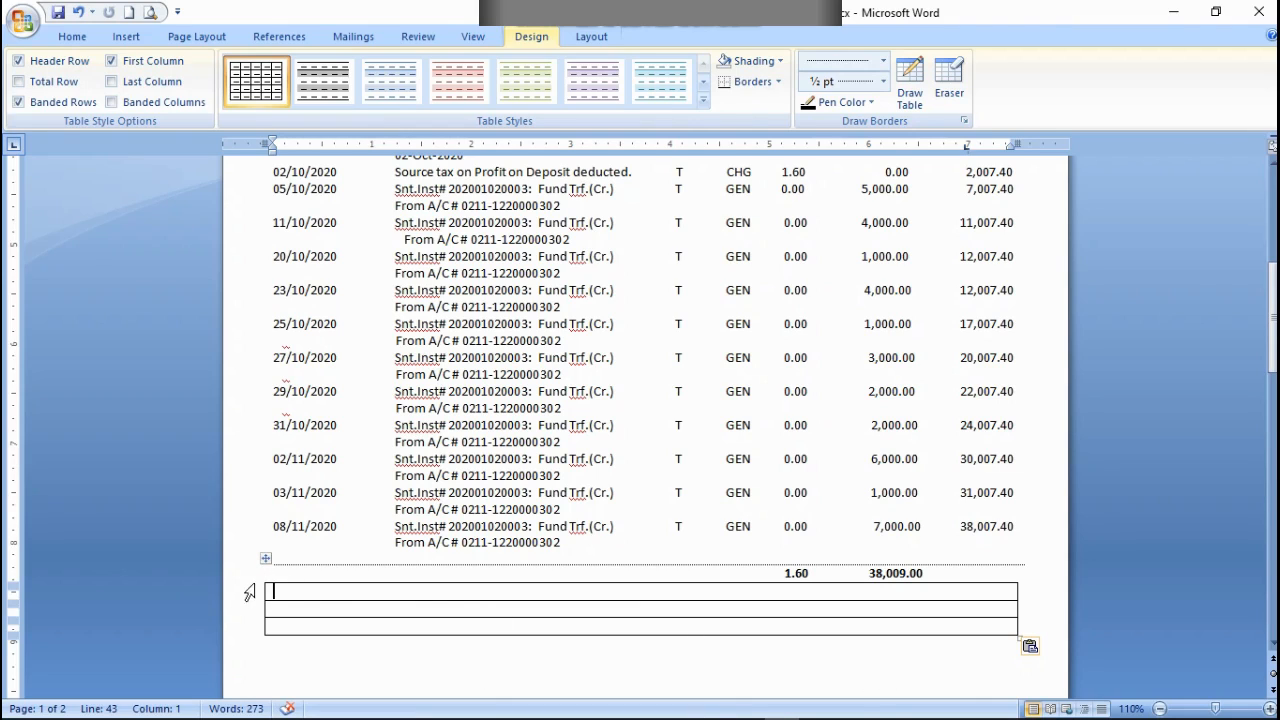
{"action": "left_click", "coordinate": [463, 600]}
{"action": "key", "text": "ctrl+z"}
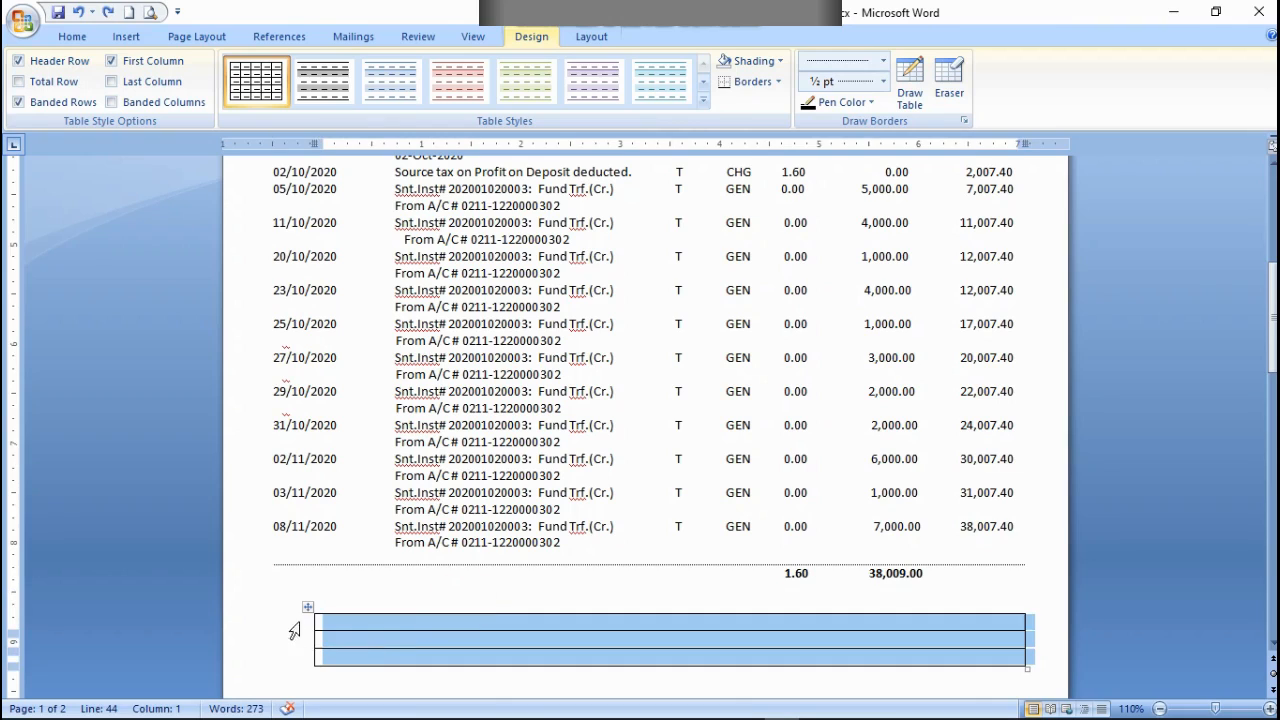
Step: Extend the new table's left edge outward so it lines up with the start of the dotted rule above
{"action": "mouse_move", "coordinate": [314, 636]}
{"action": "left_mouse_down"}
{"action": "mouse_move", "coordinate": [273, 629]}
{"action": "mouse_move", "coordinate": [279, 638]}
{"action": "left_mouse_up"}
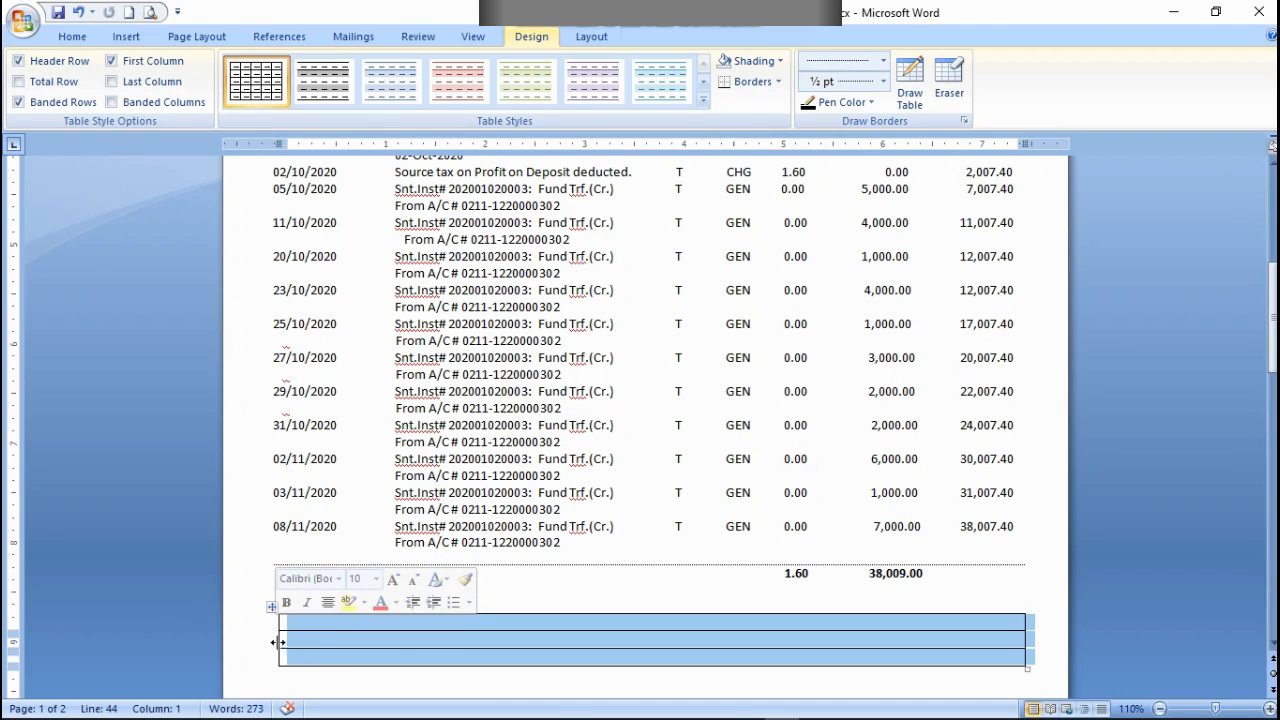
{"action": "left_click_drag", "start_coordinate": [282, 637], "coordinate": [276, 640]}
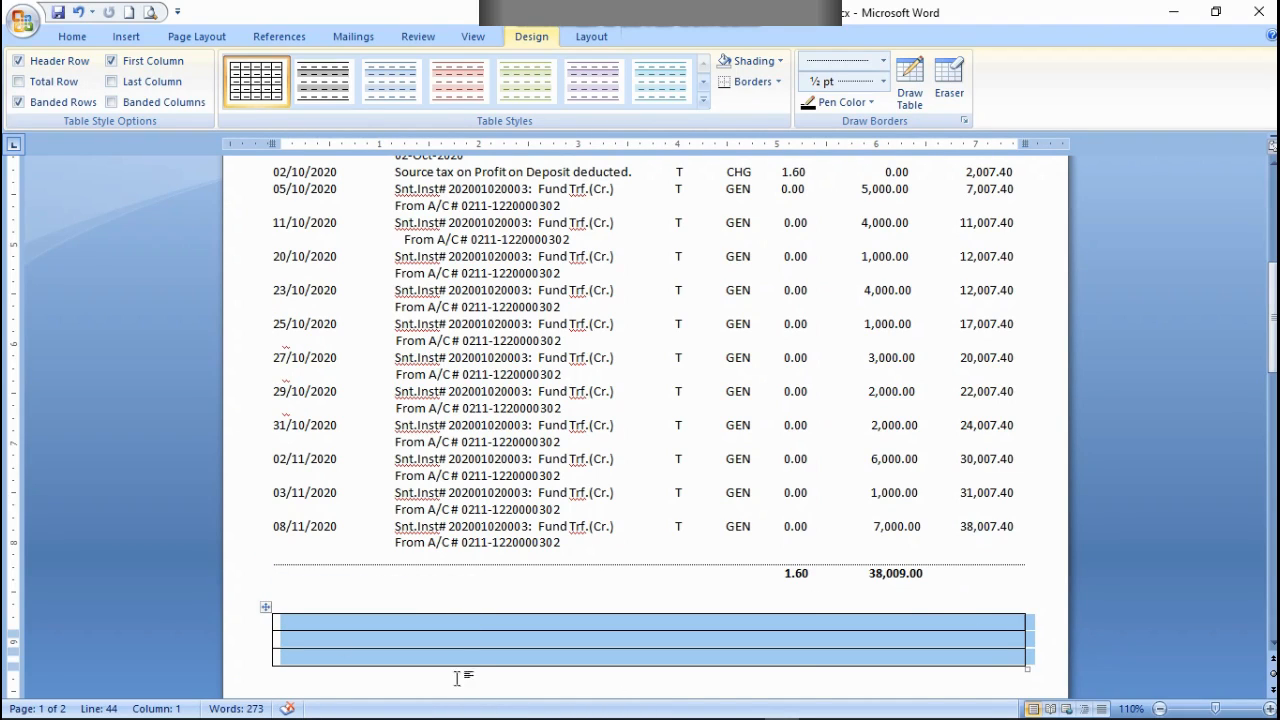
{"action": "left_click", "coordinate": [422, 651]}
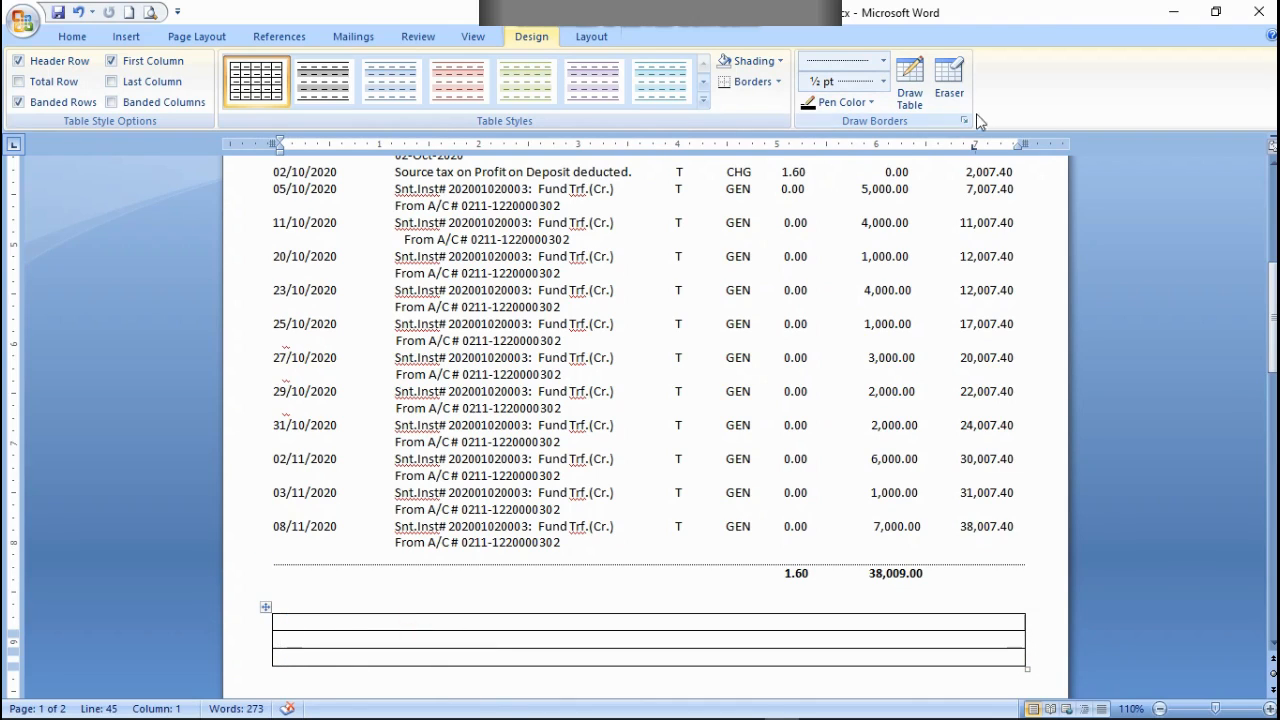
Step: Erase both side borders of the table's middle row so that the first and third rows become separate boxes
{"action": "left_click", "coordinate": [945, 88]}
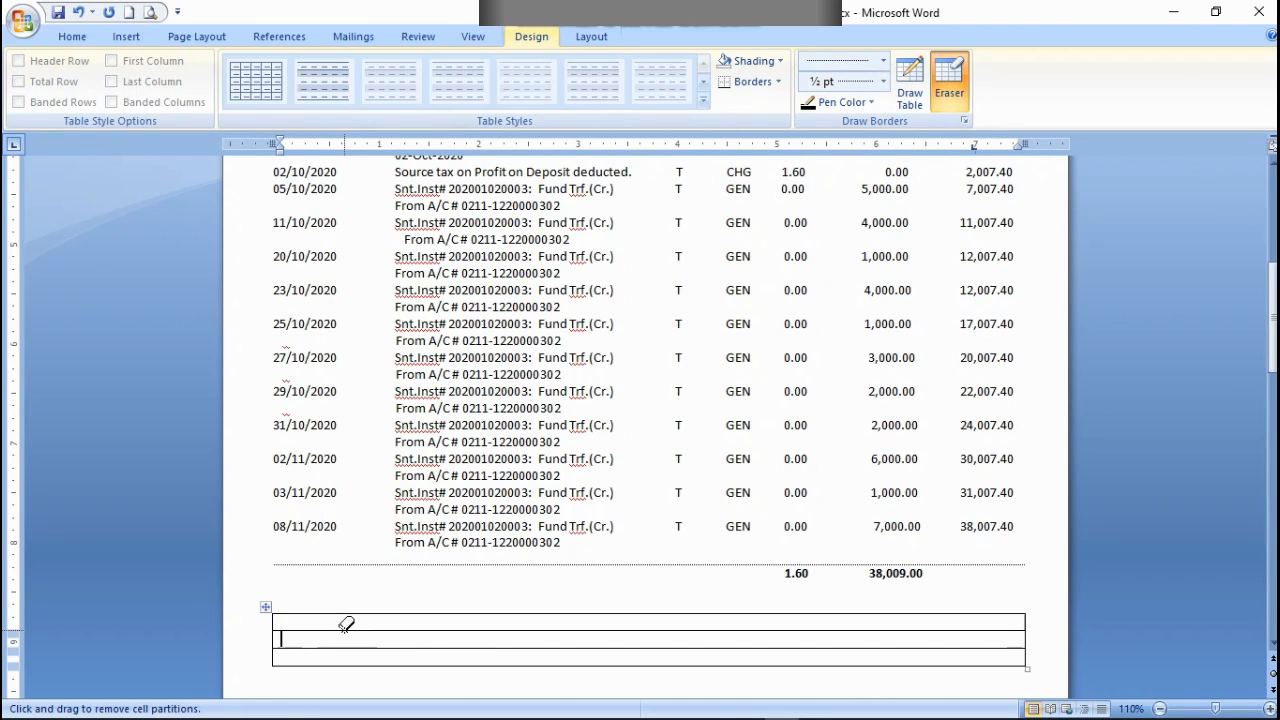
{"action": "left_click", "coordinate": [273, 638]}
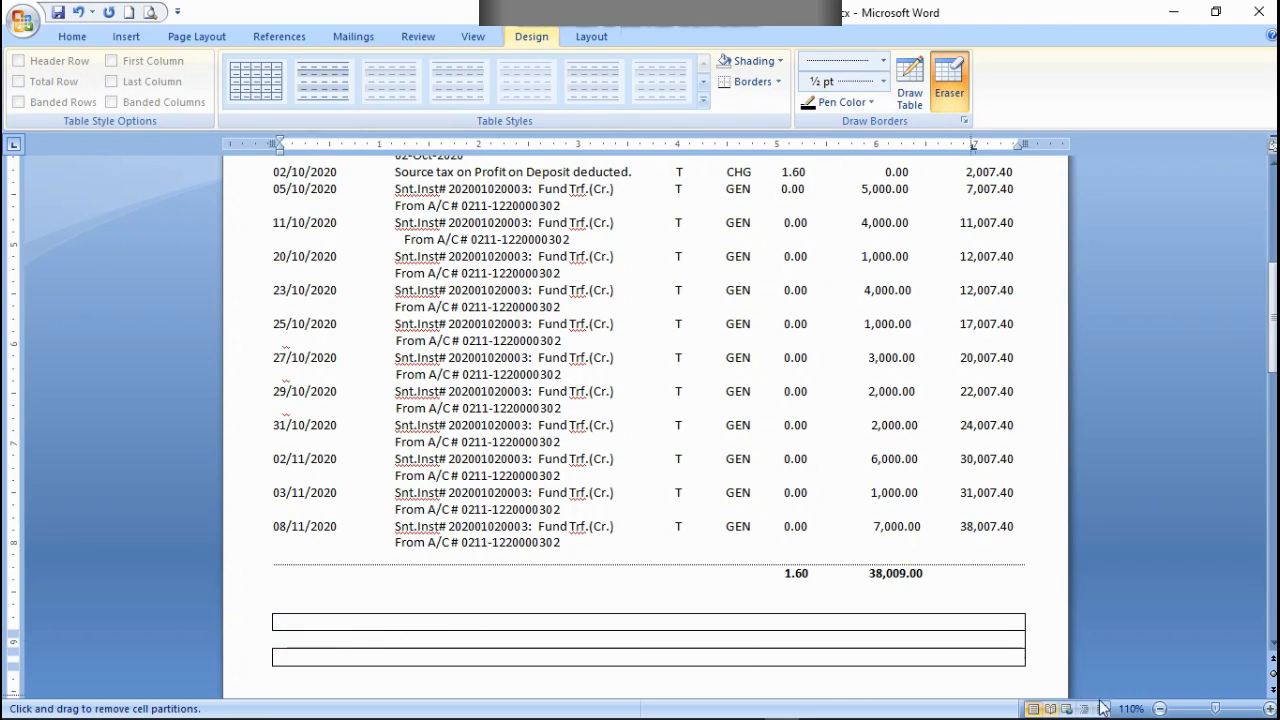
{"action": "left_click", "coordinate": [1027, 640]}
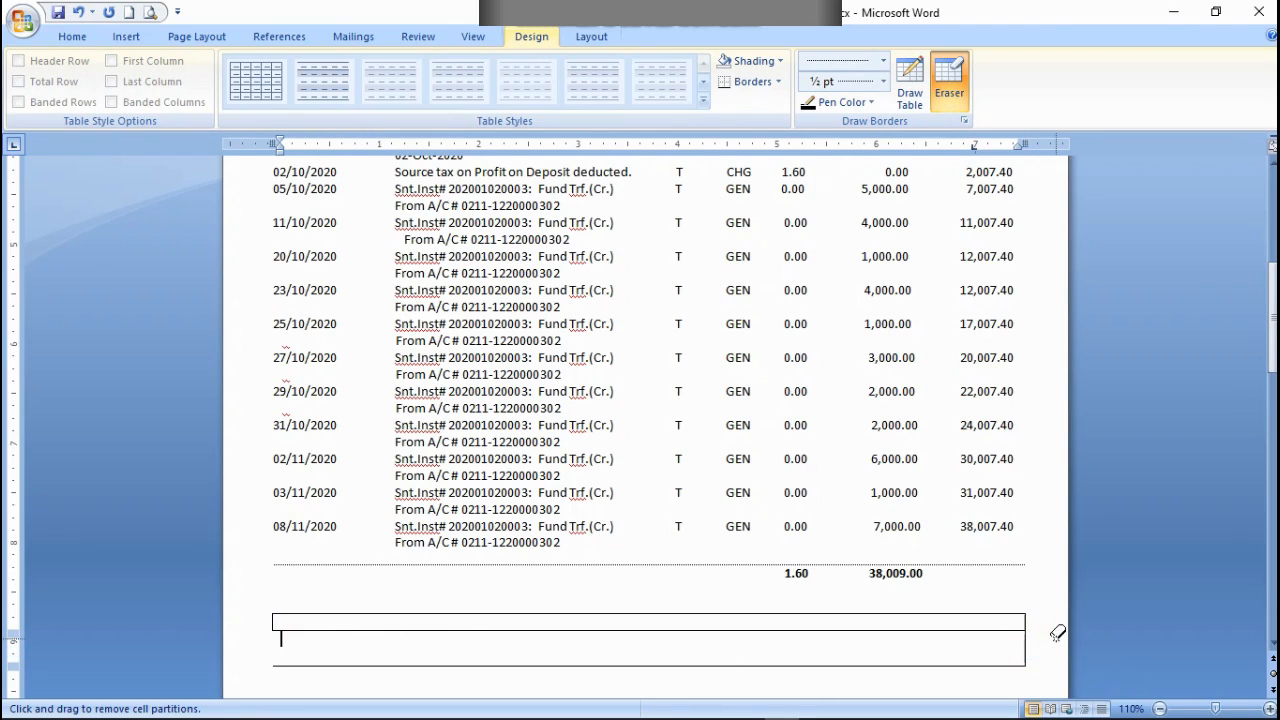
{"action": "left_click", "coordinate": [78, 12]}
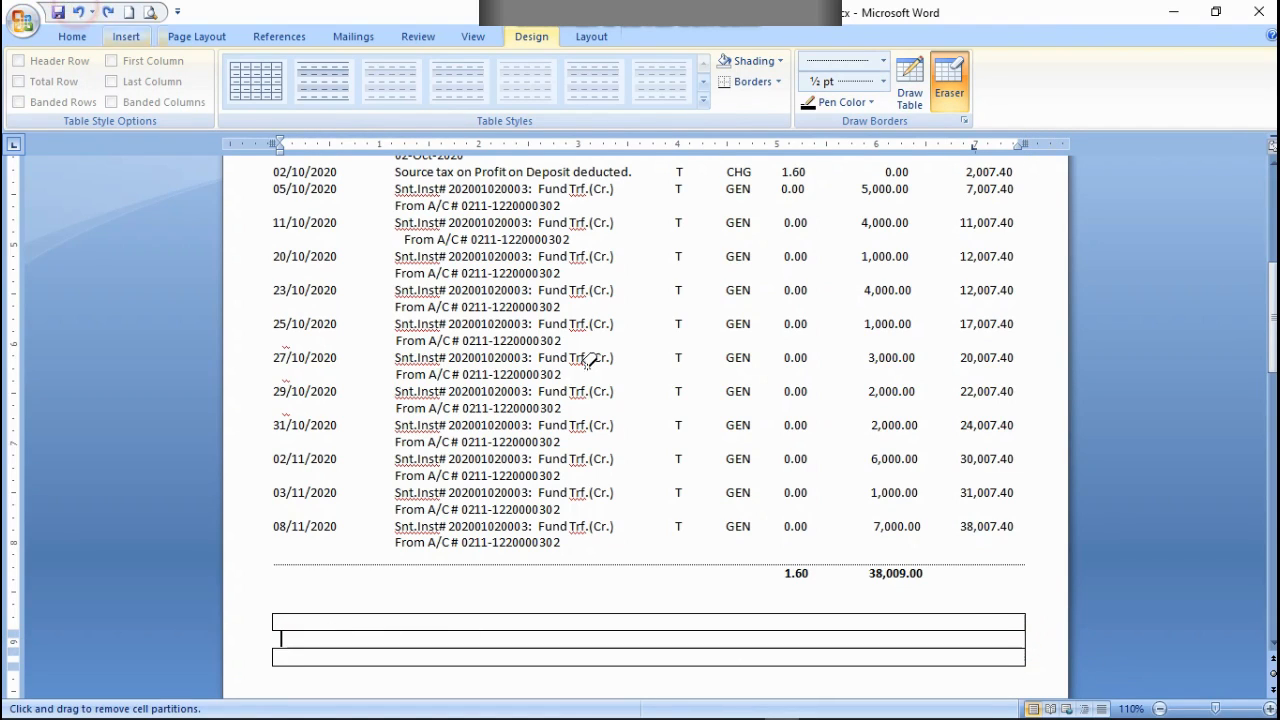
{"action": "left_click", "coordinate": [1025, 639]}
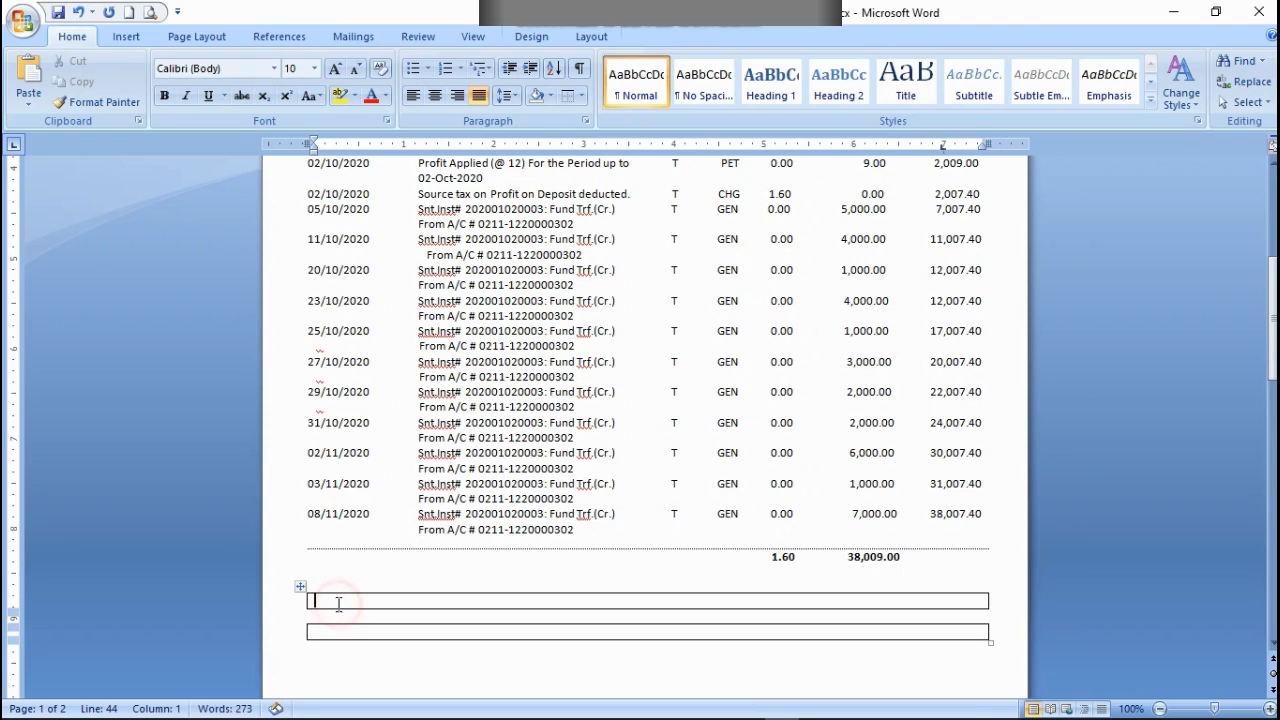
Step: Enter the legend "C=Cash, T=Transfer, L=Clearing" in bold in the first box of the new table
{"action": "left_click", "coordinate": [167, 95]}
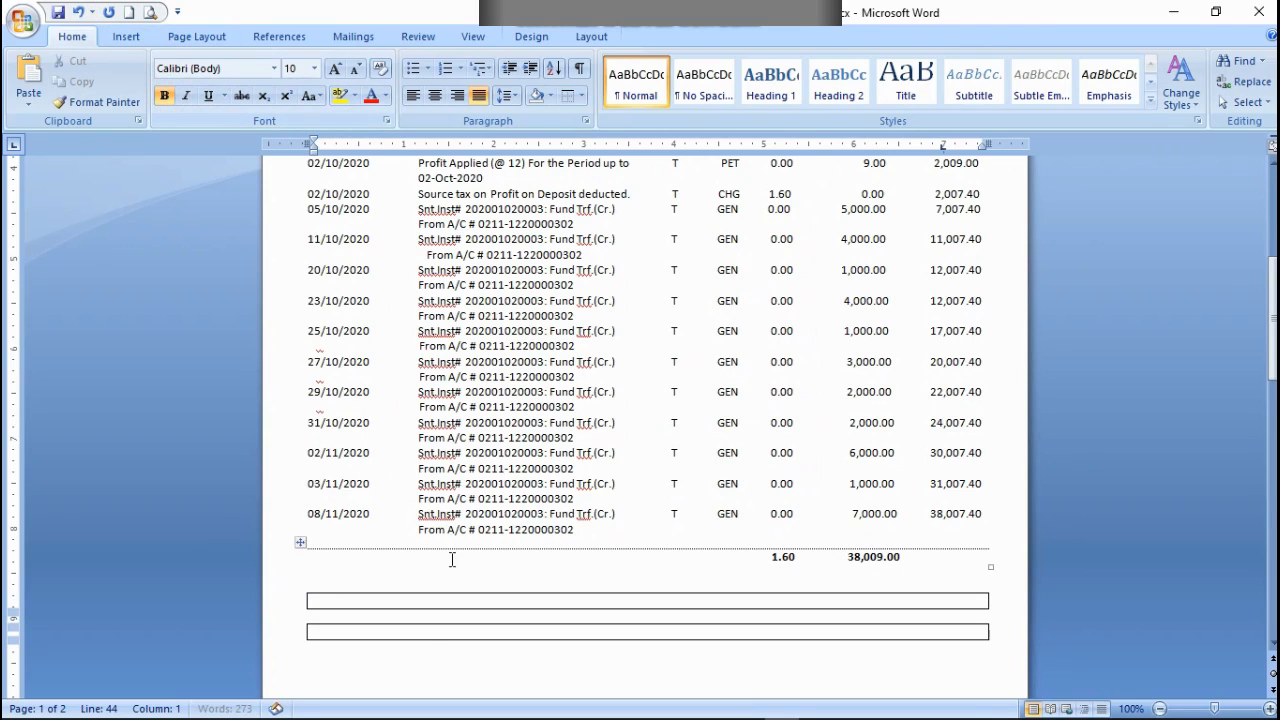
{"action": "type", "text": "C"}
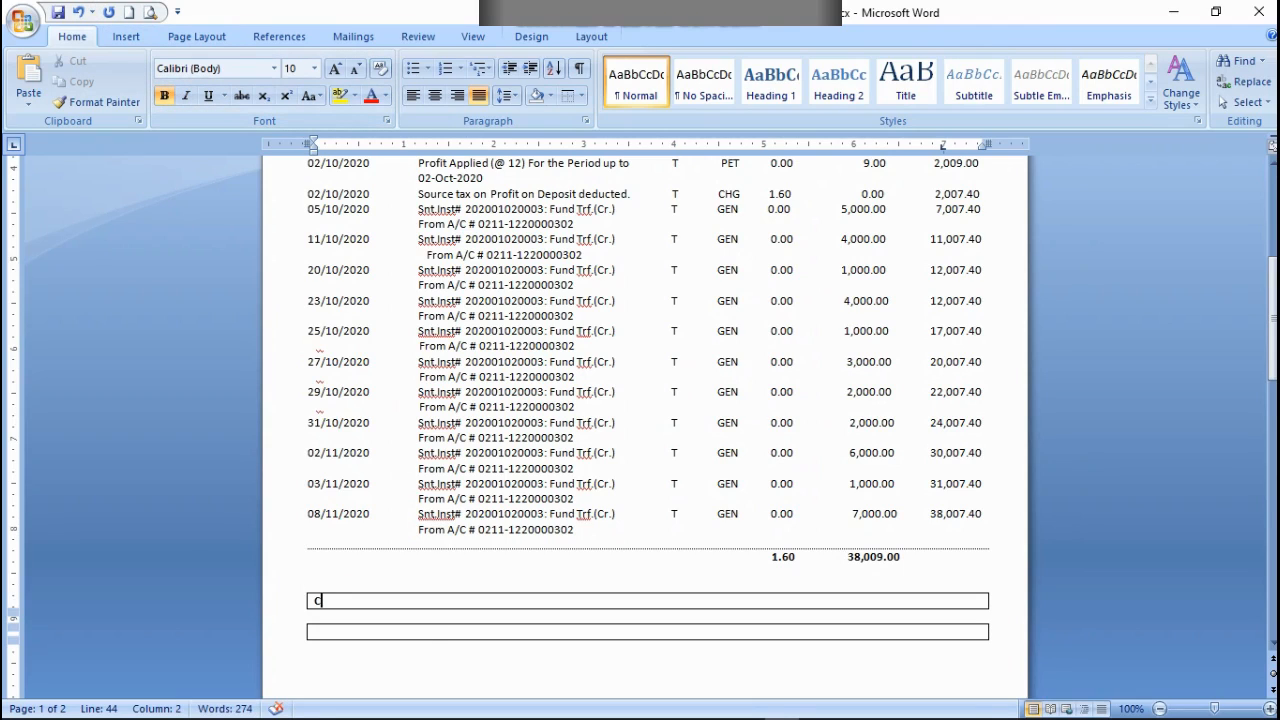
{"action": "type", "text": "=Cash, T"}
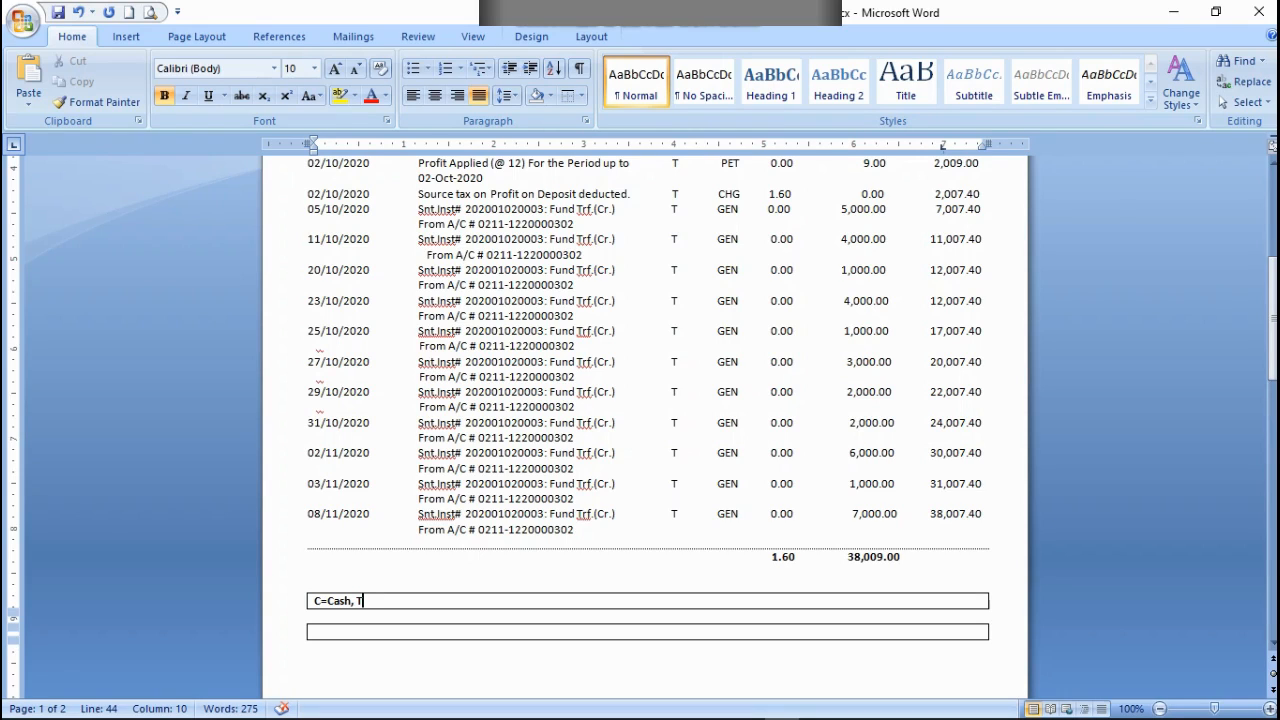
{"action": "type", "text": "=Transfer, L="}
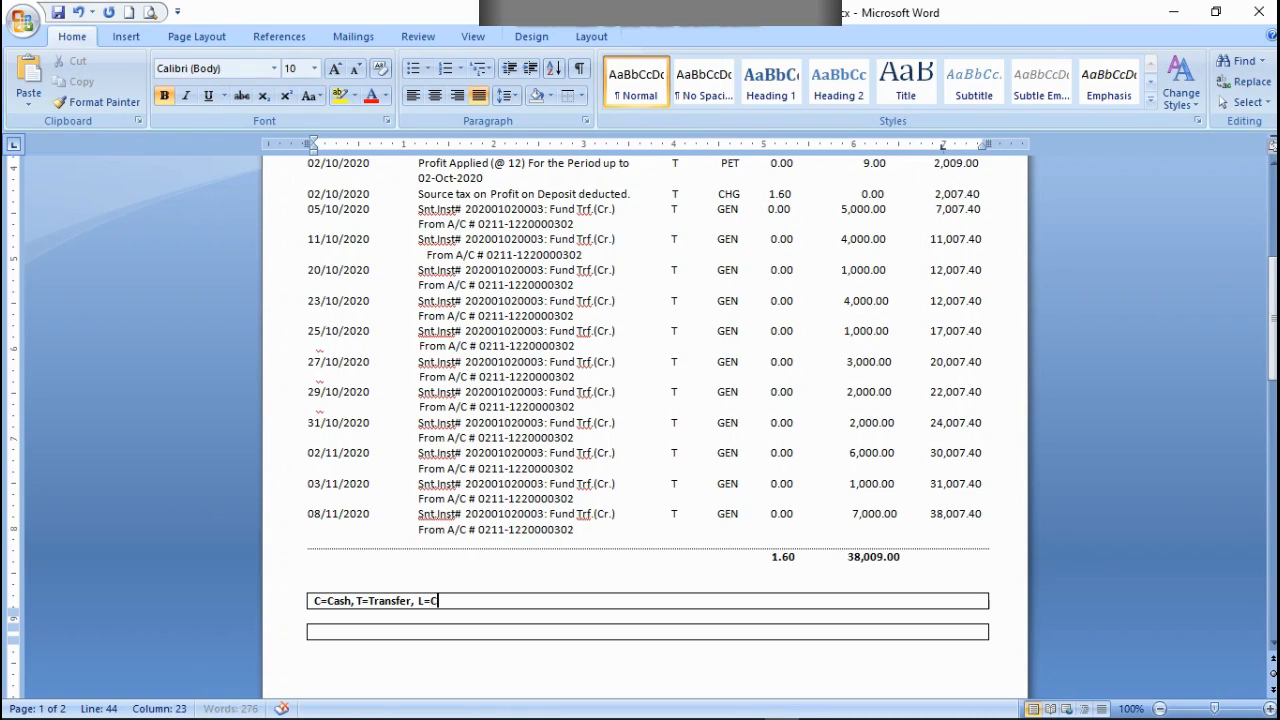
{"action": "type", "text": "Clearing"}
Step: Centre the "C=Cash, T=Transfer, L=Clearing" legend within its box
{"action": "left_click_drag", "start_coordinate": [476, 601], "coordinate": [311, 600]}
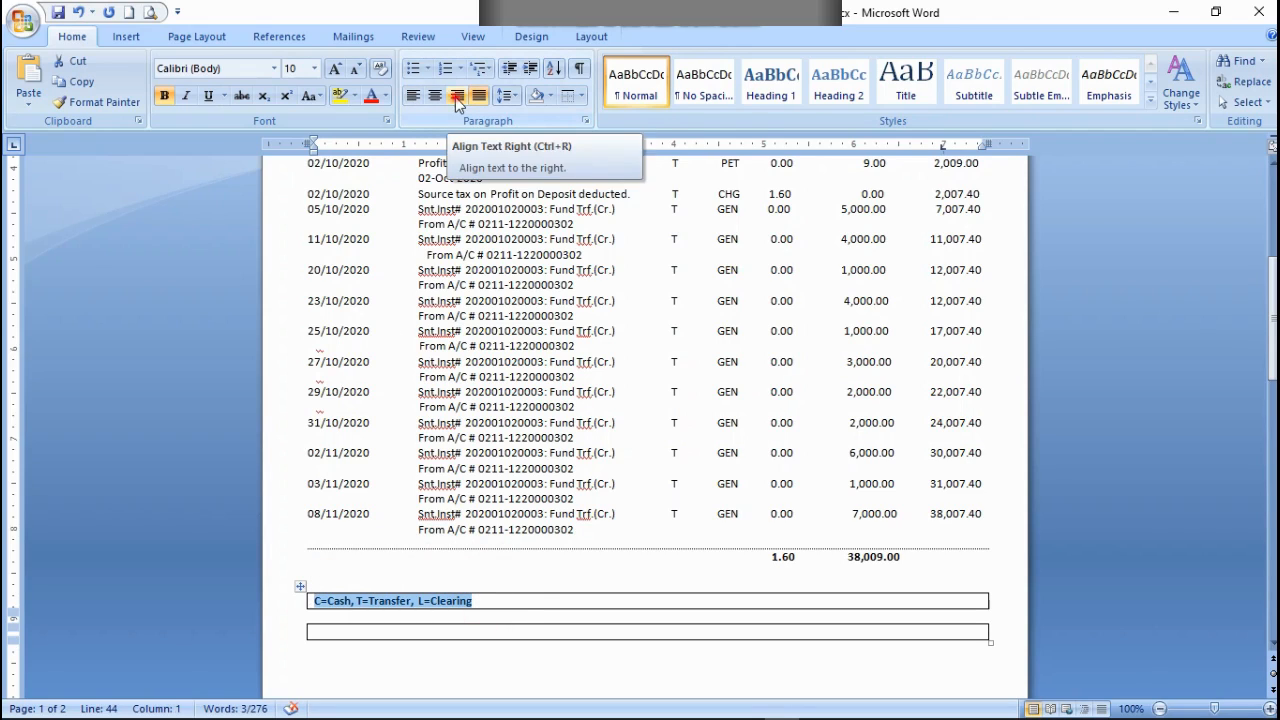
{"action": "left_click", "coordinate": [455, 97]}
{"action": "left_click", "coordinate": [436, 97]}
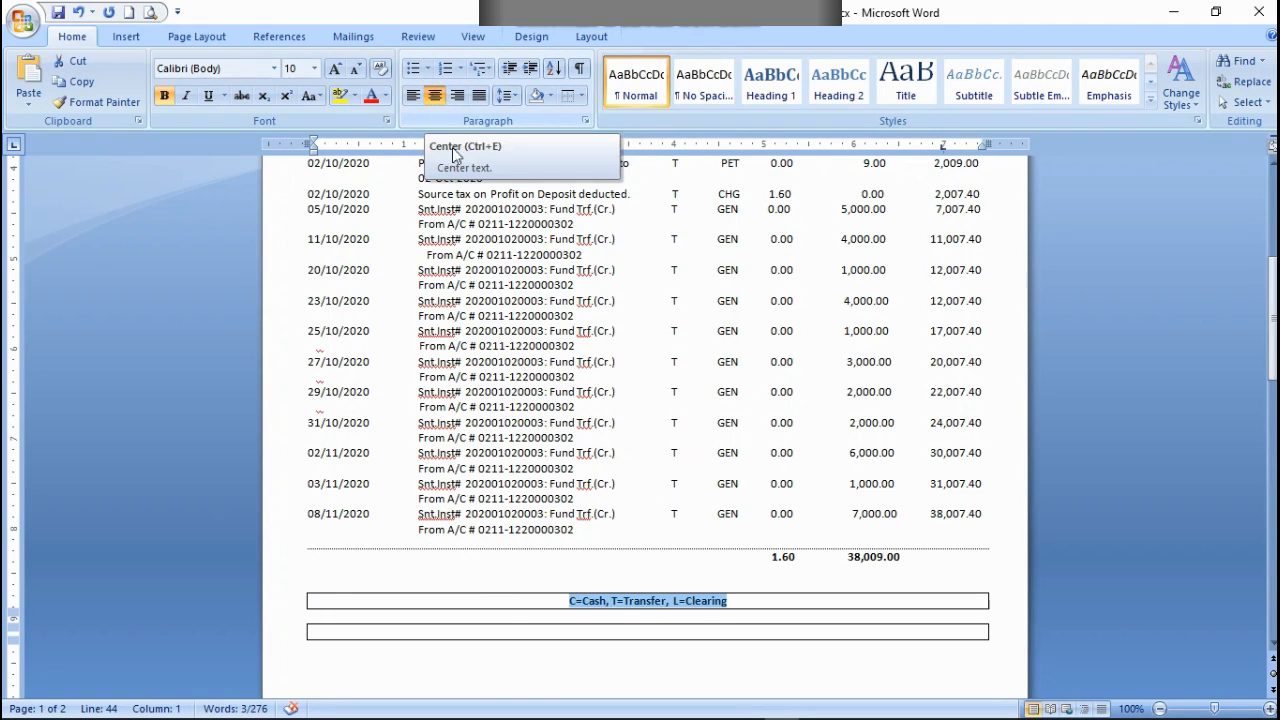
{"action": "left_click", "coordinate": [679, 602]}
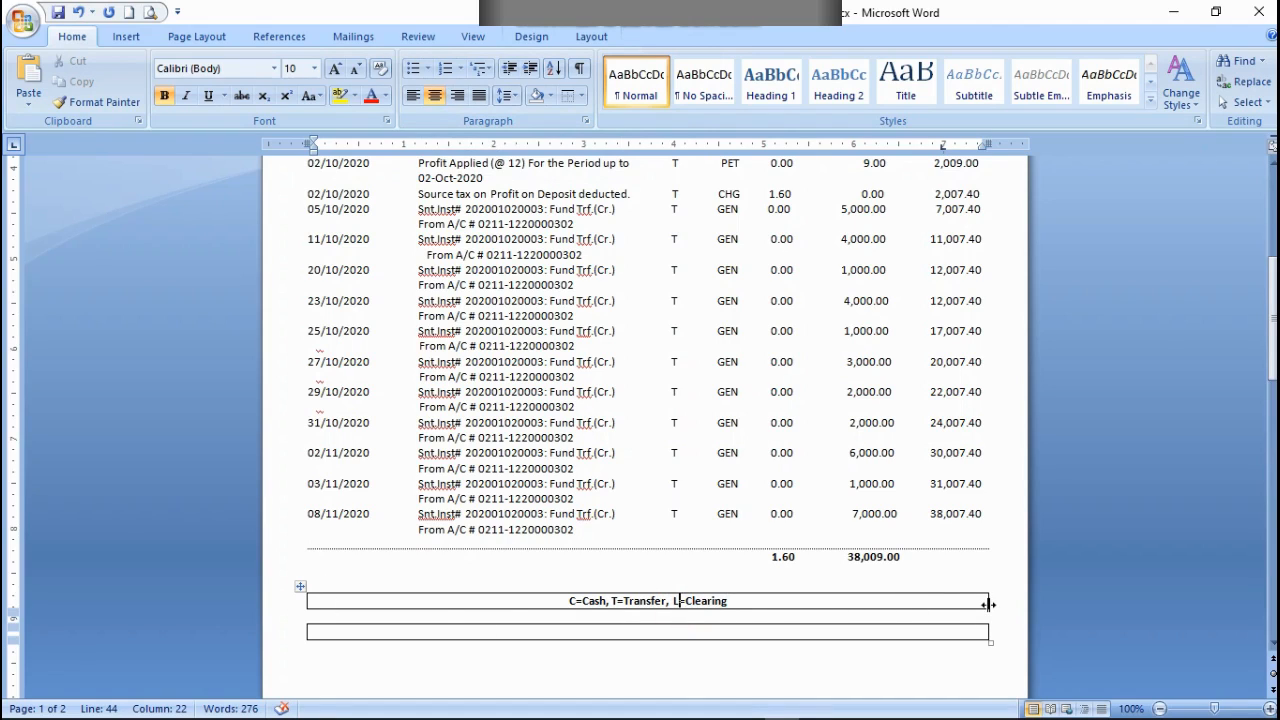
Step: Narrow the legend table to about 4.5 inches and move it toward the middle of the page
{"action": "left_click_drag", "start_coordinate": [988, 604], "coordinate": [871, 604]}
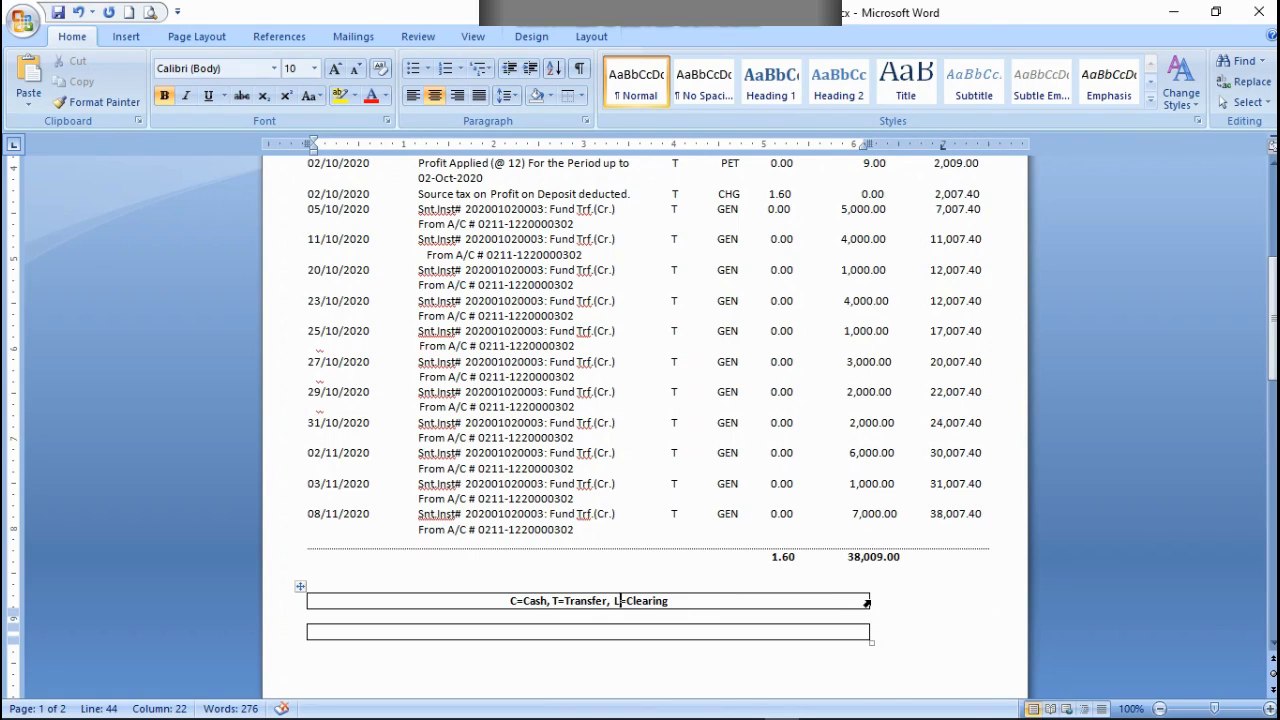
{"action": "left_click_drag", "start_coordinate": [868, 599], "coordinate": [716, 600]}
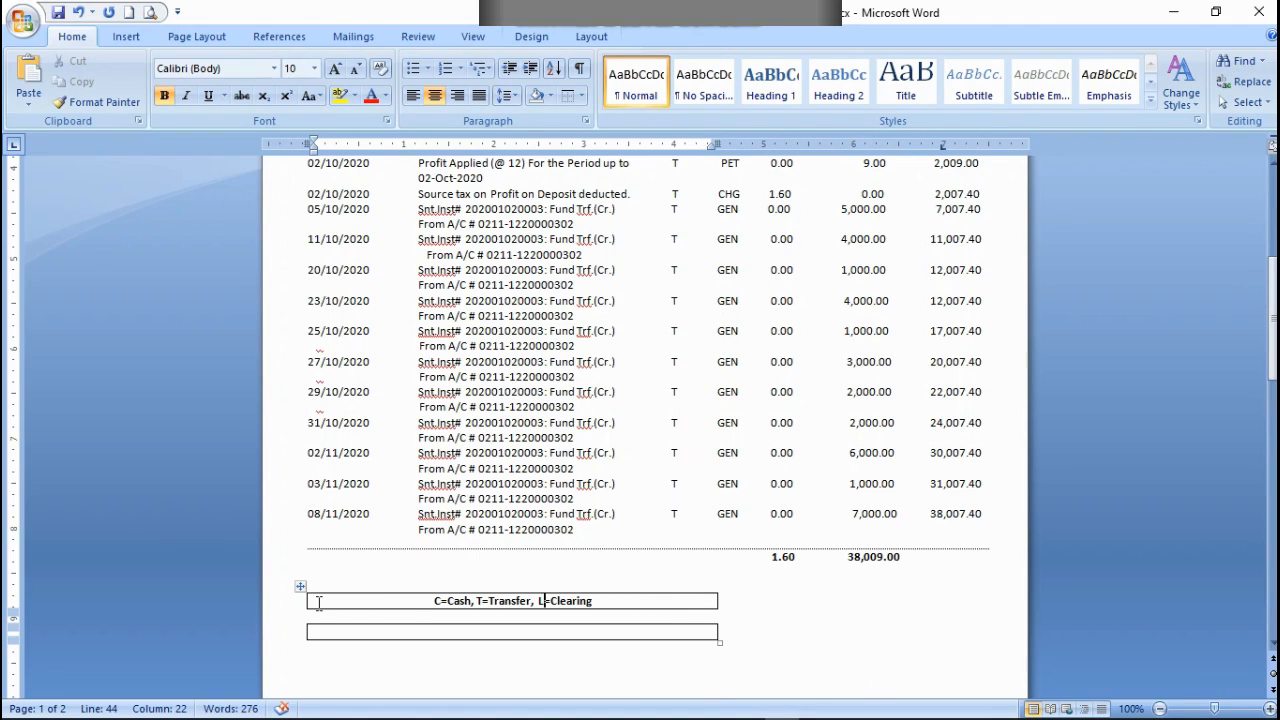
{"action": "left_click_drag", "start_coordinate": [300, 586], "coordinate": [429, 593]}
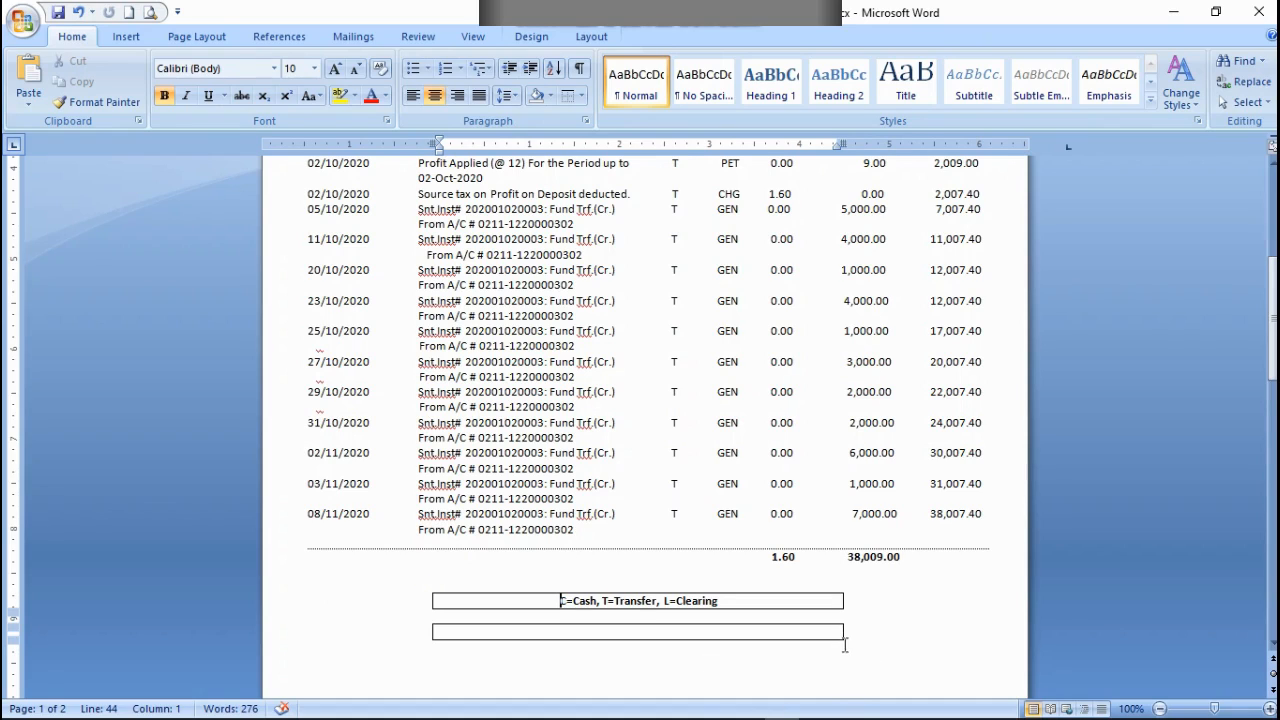
Step: Make the legend table's rows slightly taller and reposition the table horizontally beneath the totals line
{"action": "left_click_drag", "start_coordinate": [847, 648], "coordinate": [846, 653]}
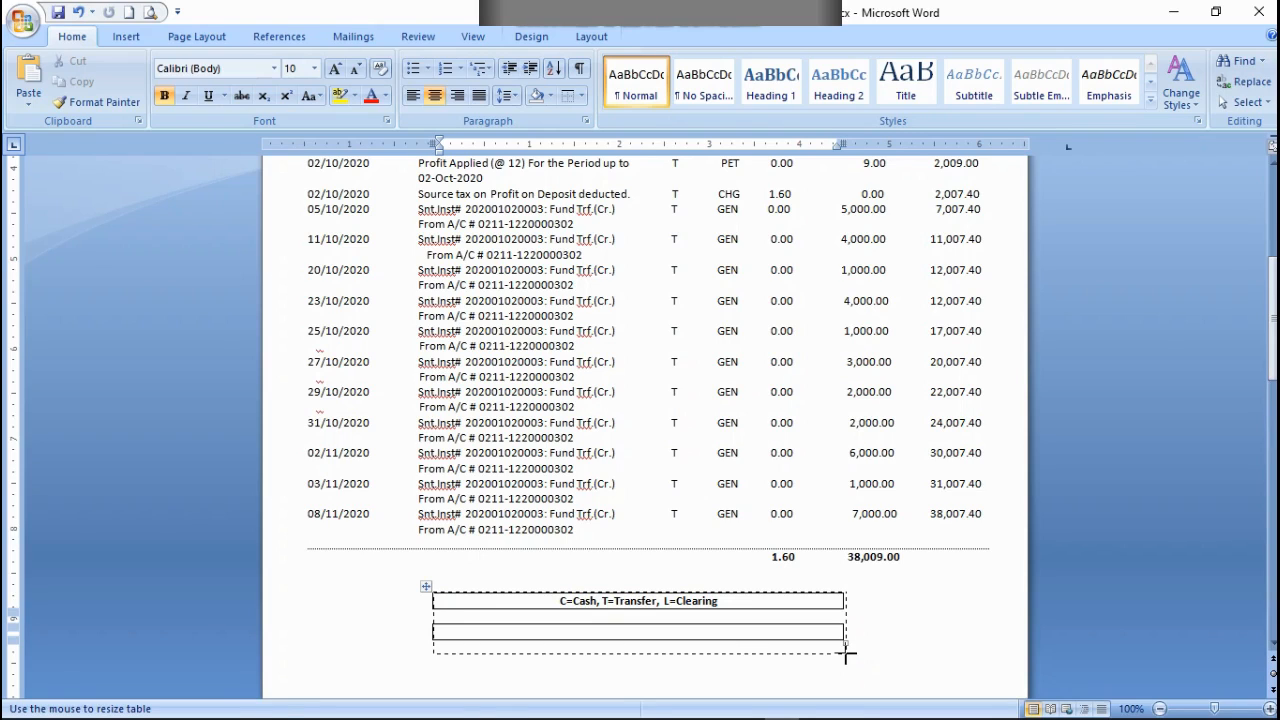
{"action": "left_click_drag", "start_coordinate": [845, 654], "coordinate": [845, 655]}
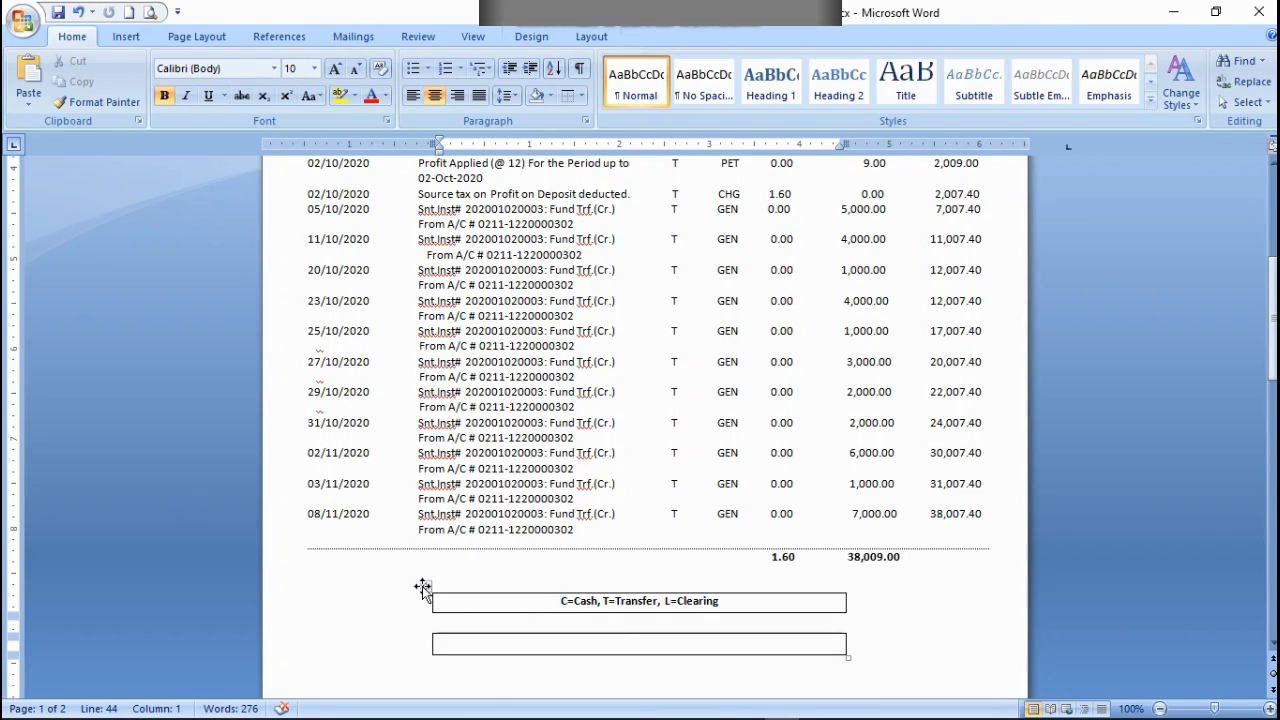
{"action": "left_click_drag", "start_coordinate": [423, 588], "coordinate": [491, 598]}
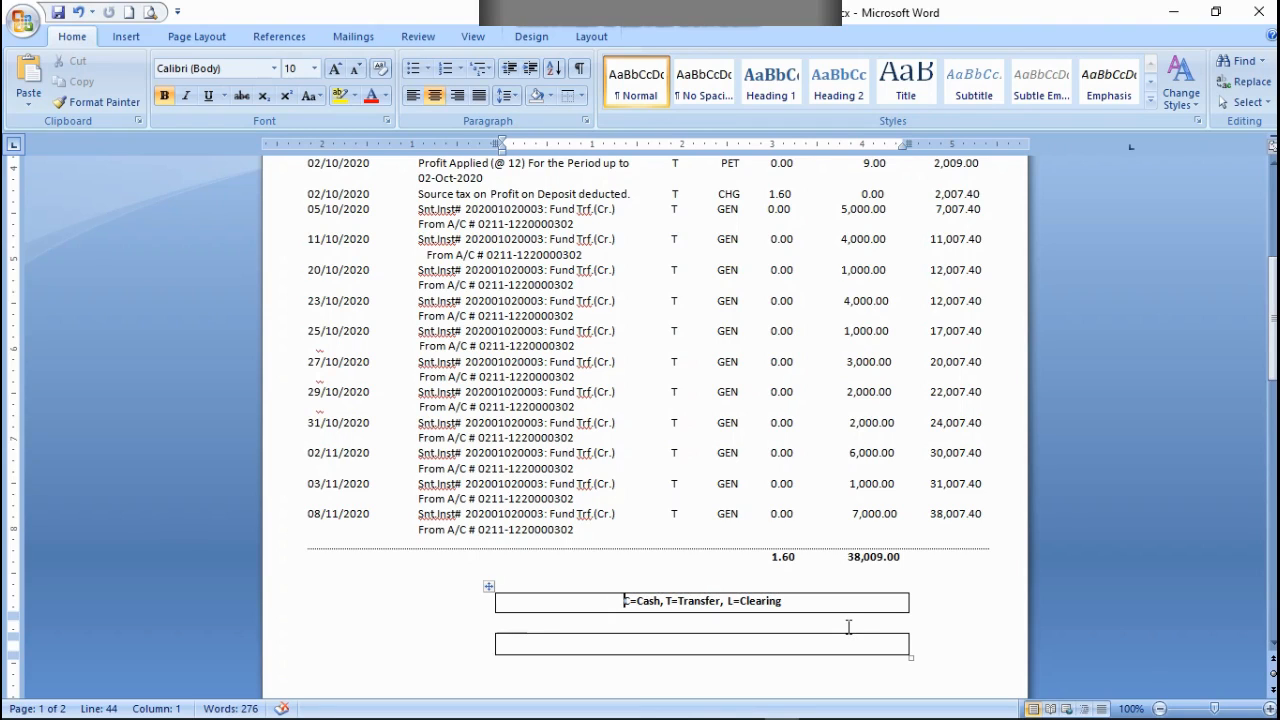
{"action": "left_click", "coordinate": [488, 589]}
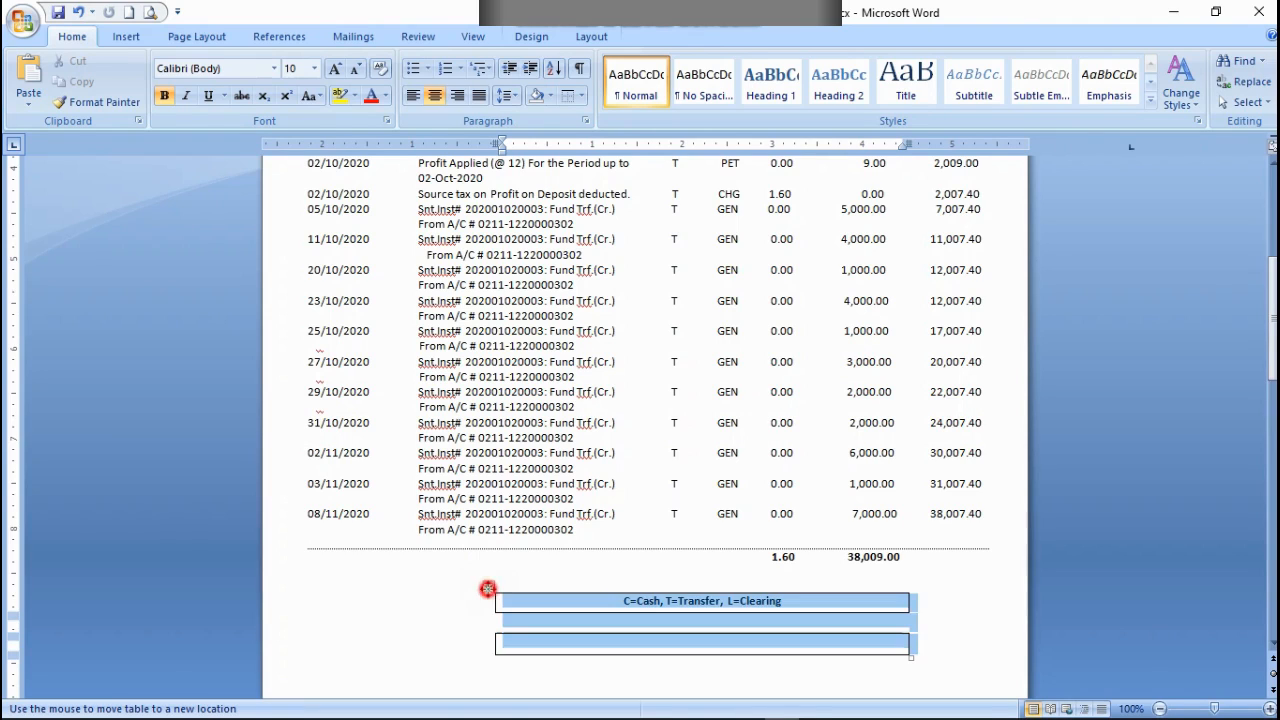
{"action": "left_click", "coordinate": [488, 589]}
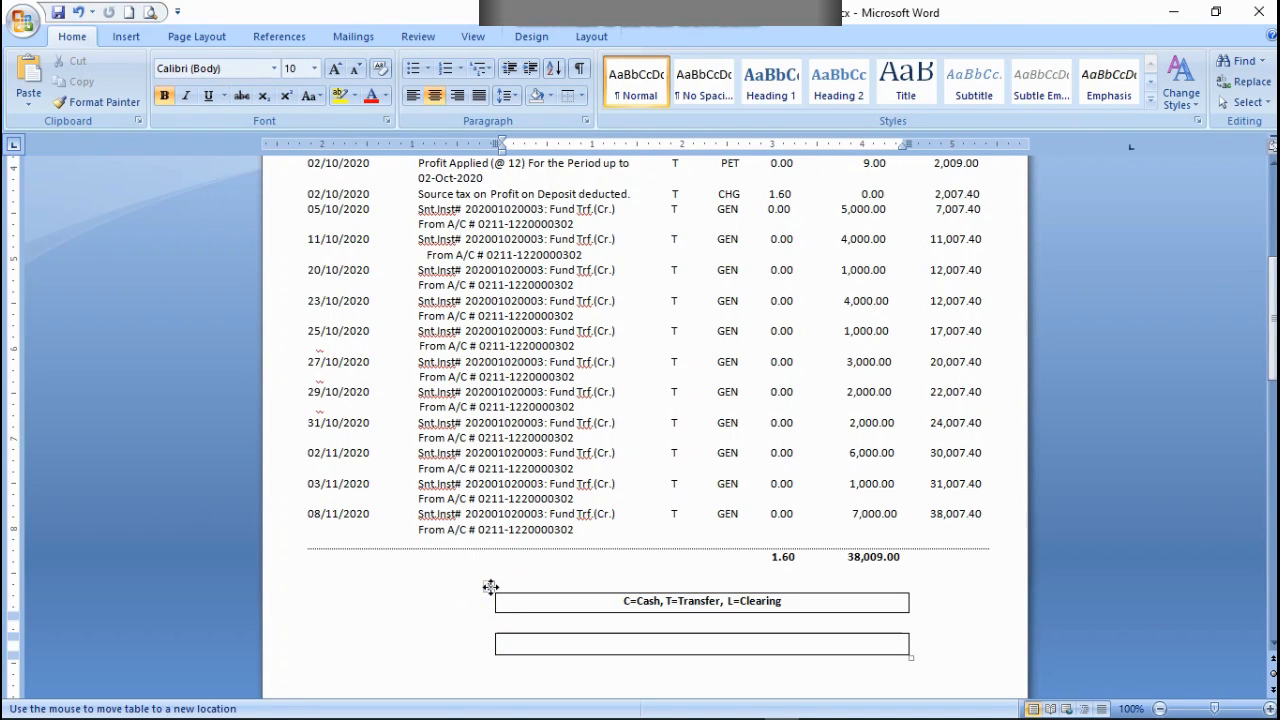
{"action": "mouse_move", "coordinate": [490, 587]}
{"action": "left_mouse_down"}
{"action": "mouse_move", "coordinate": [451, 583]}
{"action": "mouse_move", "coordinate": [466, 591]}
{"action": "left_mouse_up"}
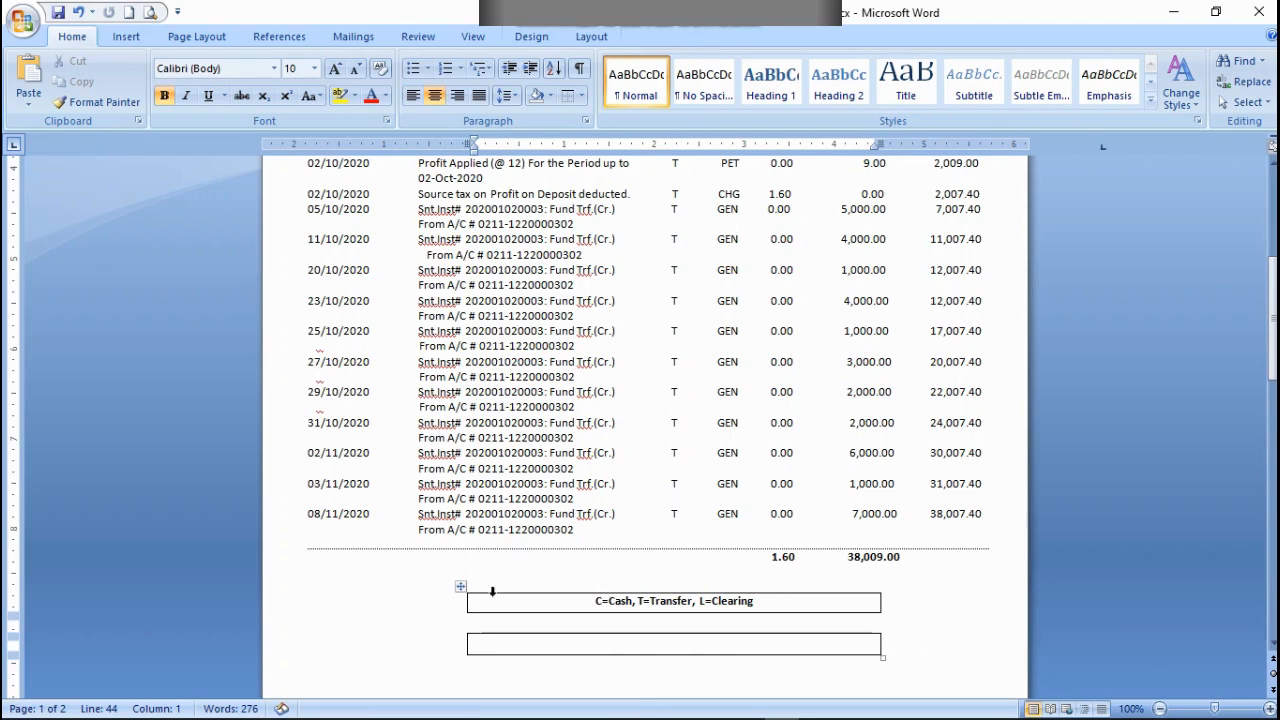
Step: Narrow the legend table to about 3.9 inches and nudge it slightly left, undoing any misplaced move
{"action": "left_click_drag", "start_coordinate": [881, 602], "coordinate": [836, 608]}
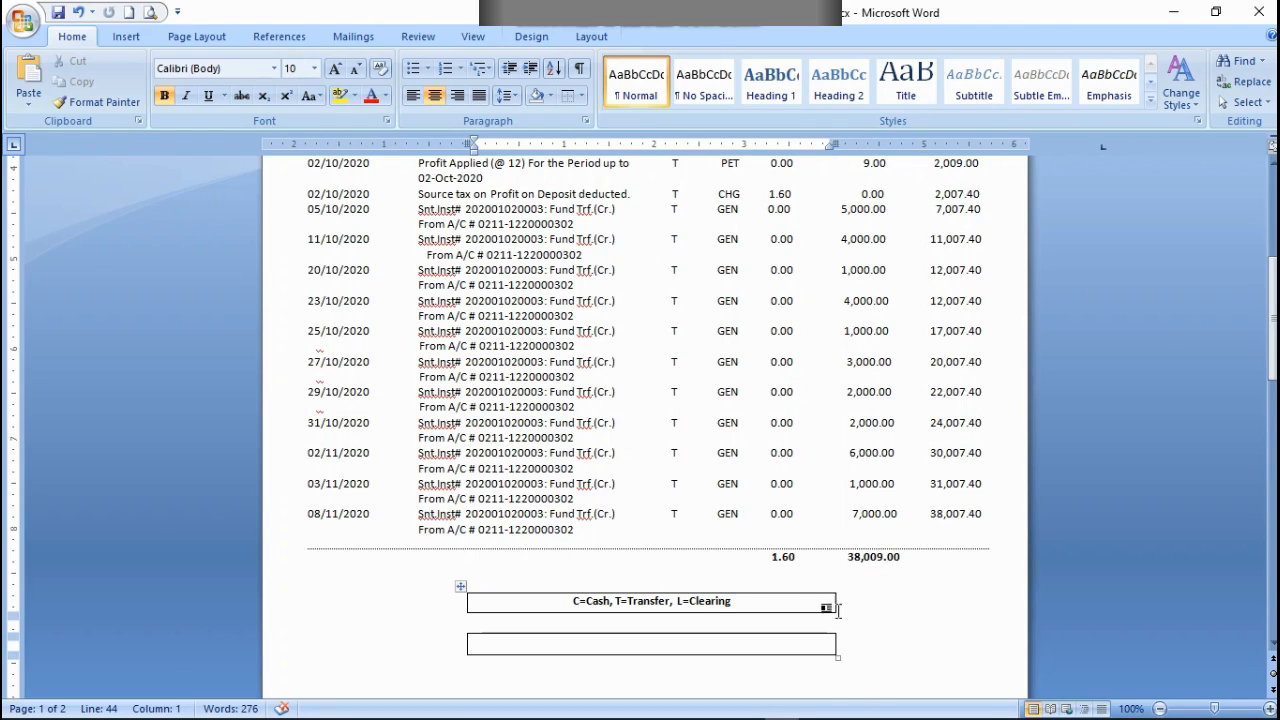
{"action": "left_click_drag", "start_coordinate": [834, 604], "coordinate": [818, 605]}
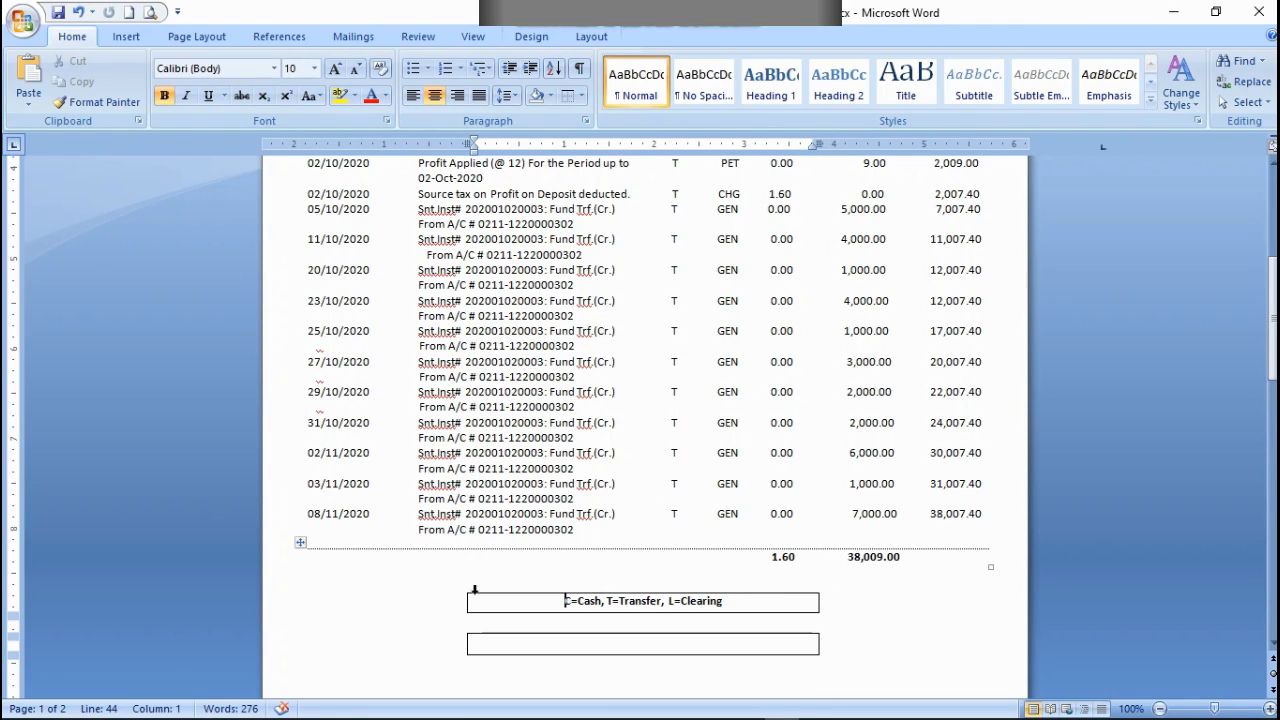
{"action": "left_click_drag", "start_coordinate": [462, 590], "coordinate": [495, 606]}
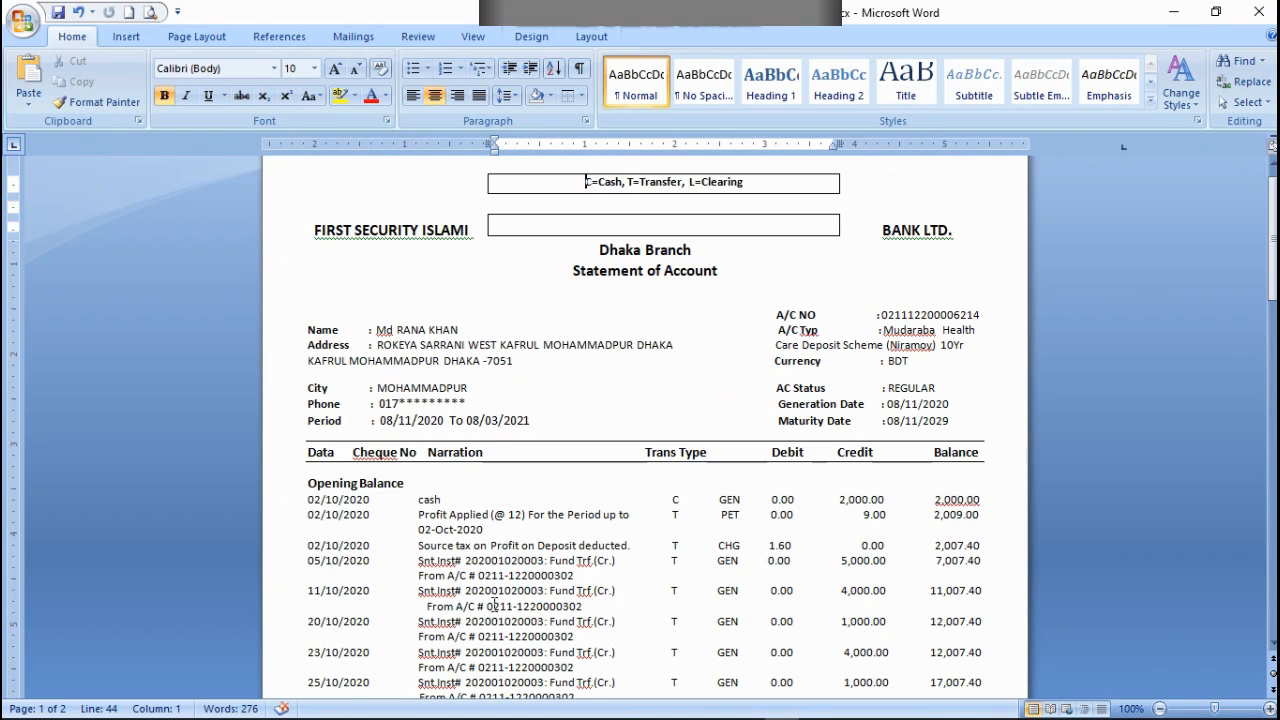
{"action": "left_click", "coordinate": [78, 12]}
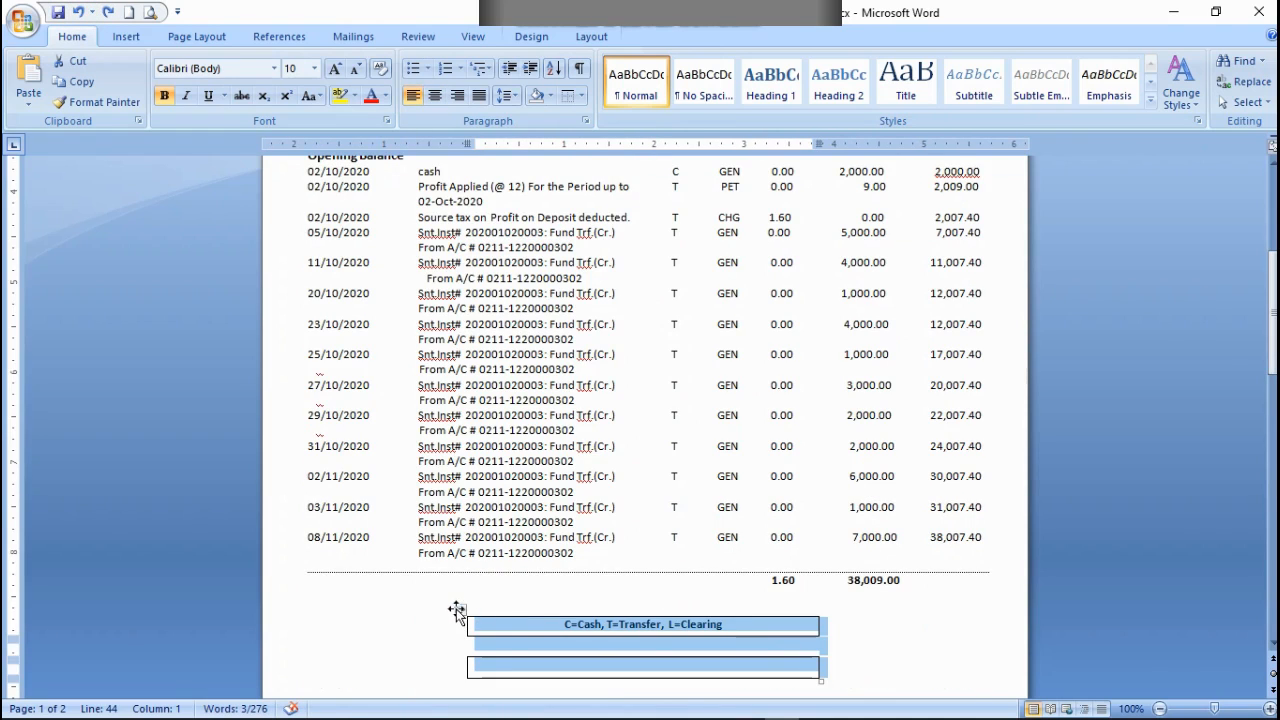
{"action": "mouse_move", "coordinate": [456, 609]}
{"action": "left_mouse_down"}
{"action": "mouse_move", "coordinate": [479, 607]}
{"action": "mouse_move", "coordinate": [451, 609]}
{"action": "left_mouse_up"}
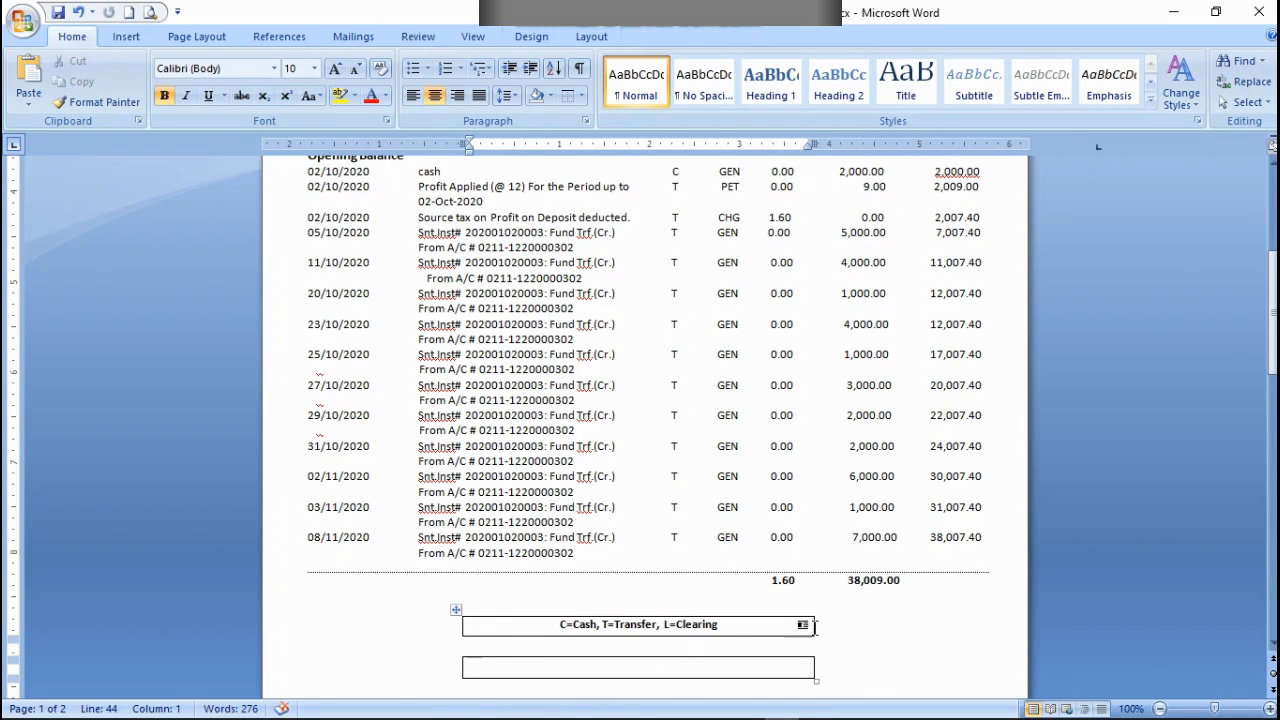
Step: Narrow the legend table to about 3.7 inches and shrink the blank row between its two boxes to font size 1
{"action": "left_click_drag", "start_coordinate": [811, 626], "coordinate": [800, 625]}
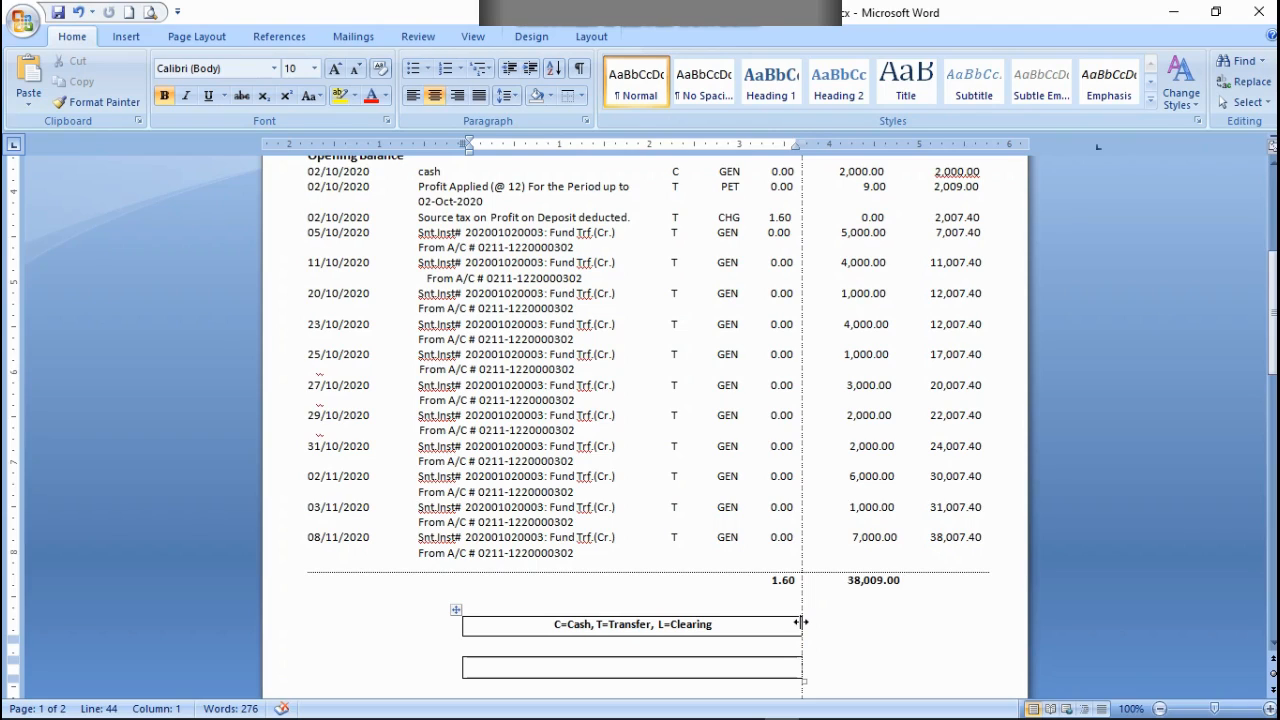
{"action": "left_click_drag", "start_coordinate": [800, 622], "coordinate": [796, 625]}
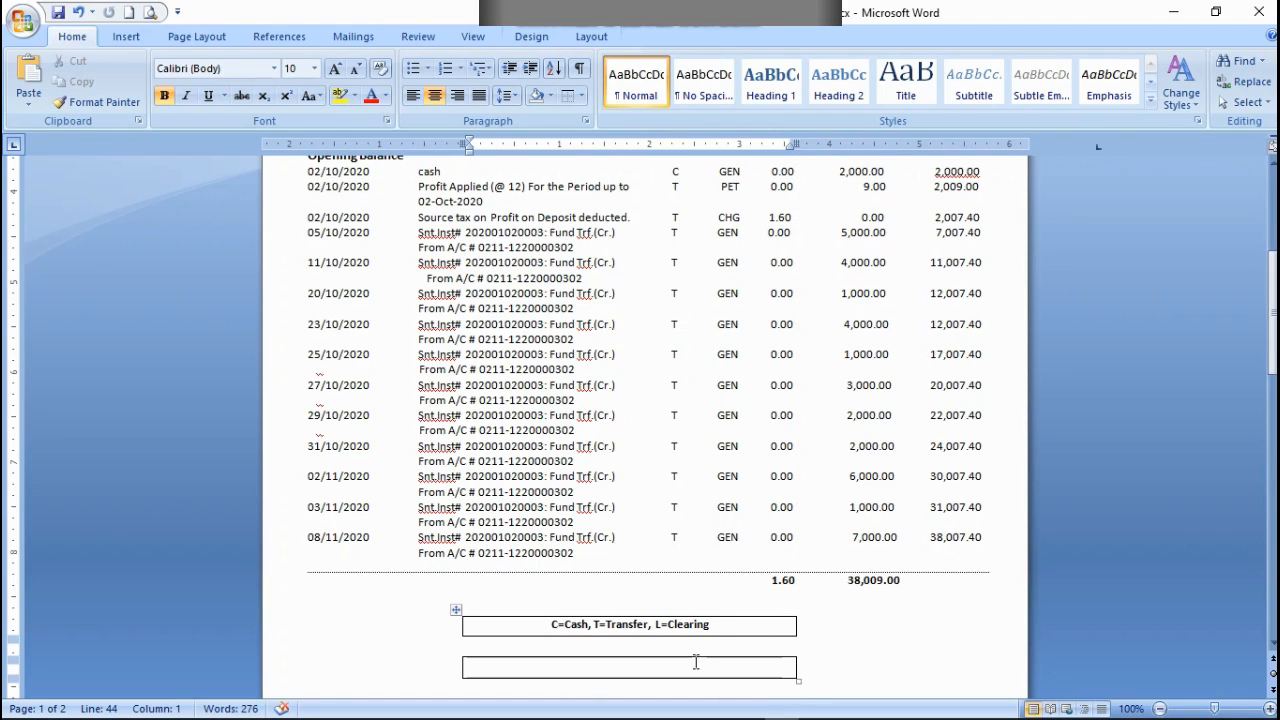
{"action": "left_click", "coordinate": [551, 645]}
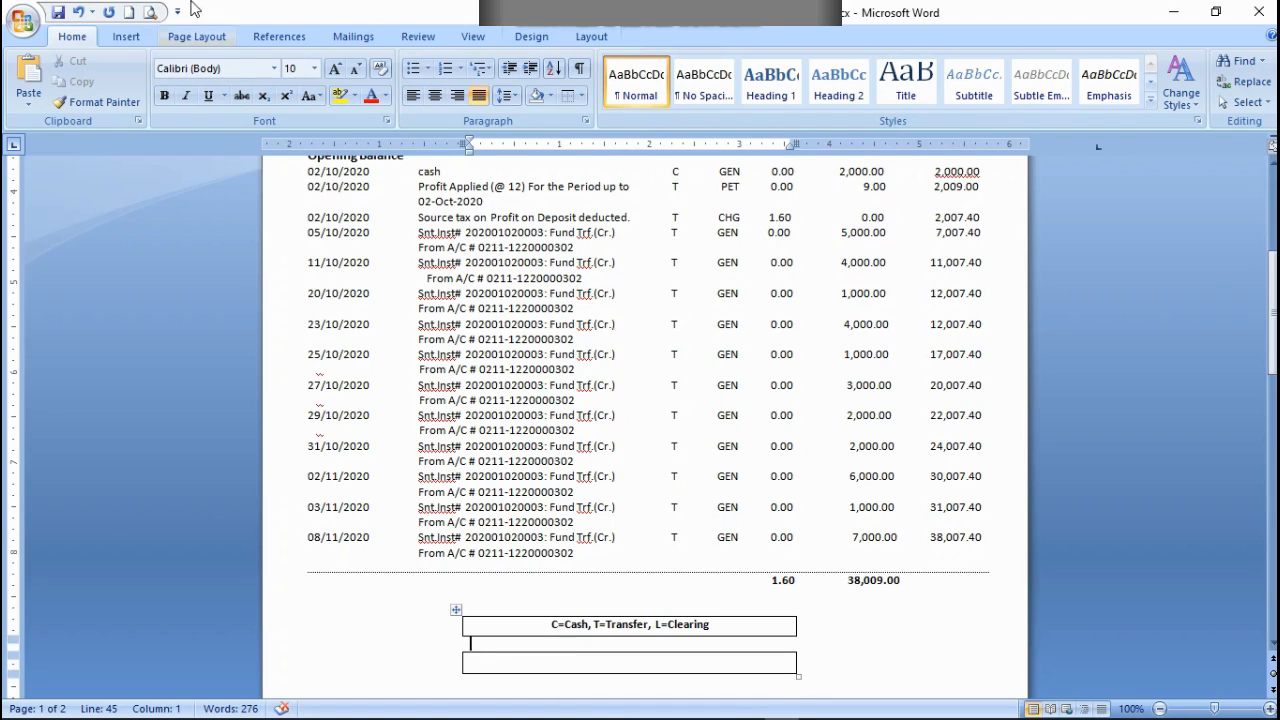
{"action": "left_click", "coordinate": [357, 68]}
{"action": "left_click", "coordinate": [357, 68]}
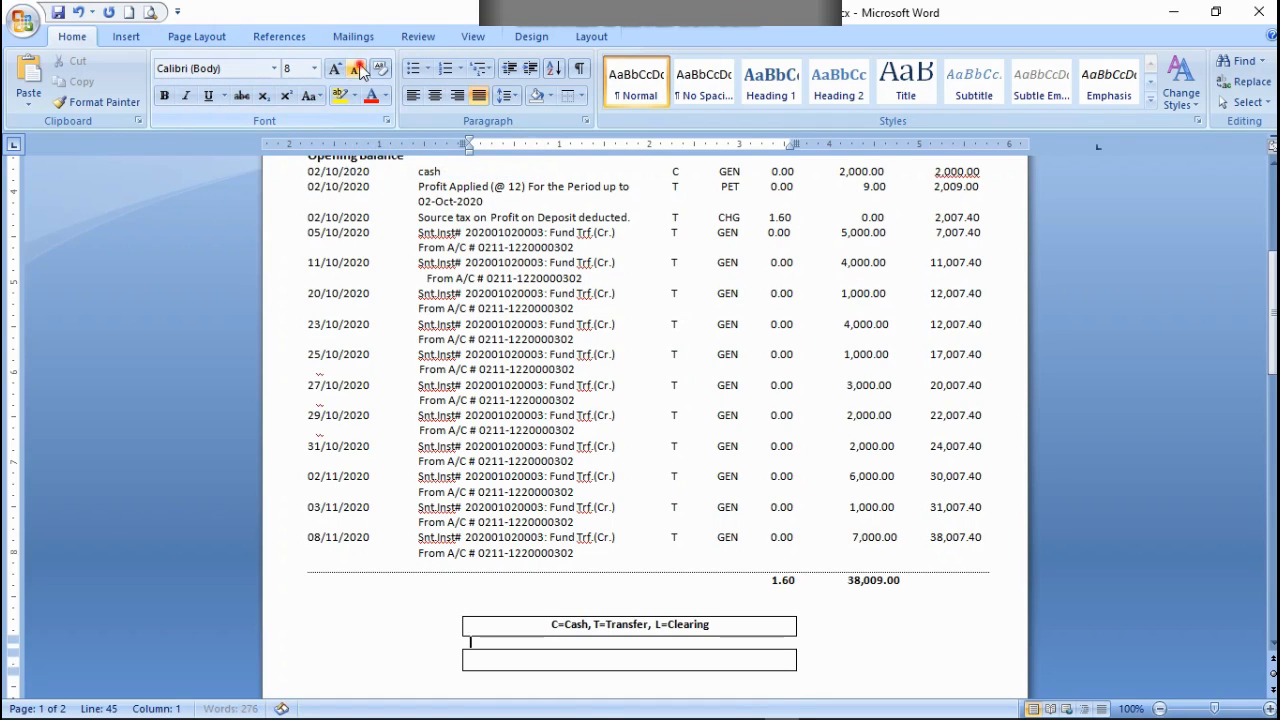
{"action": "left_click", "coordinate": [357, 68]}
{"action": "left_click", "coordinate": [357, 68]}
{"action": "left_click", "coordinate": [357, 68]}
{"action": "left_click", "coordinate": [357, 68]}
{"action": "left_click", "coordinate": [359, 68]}
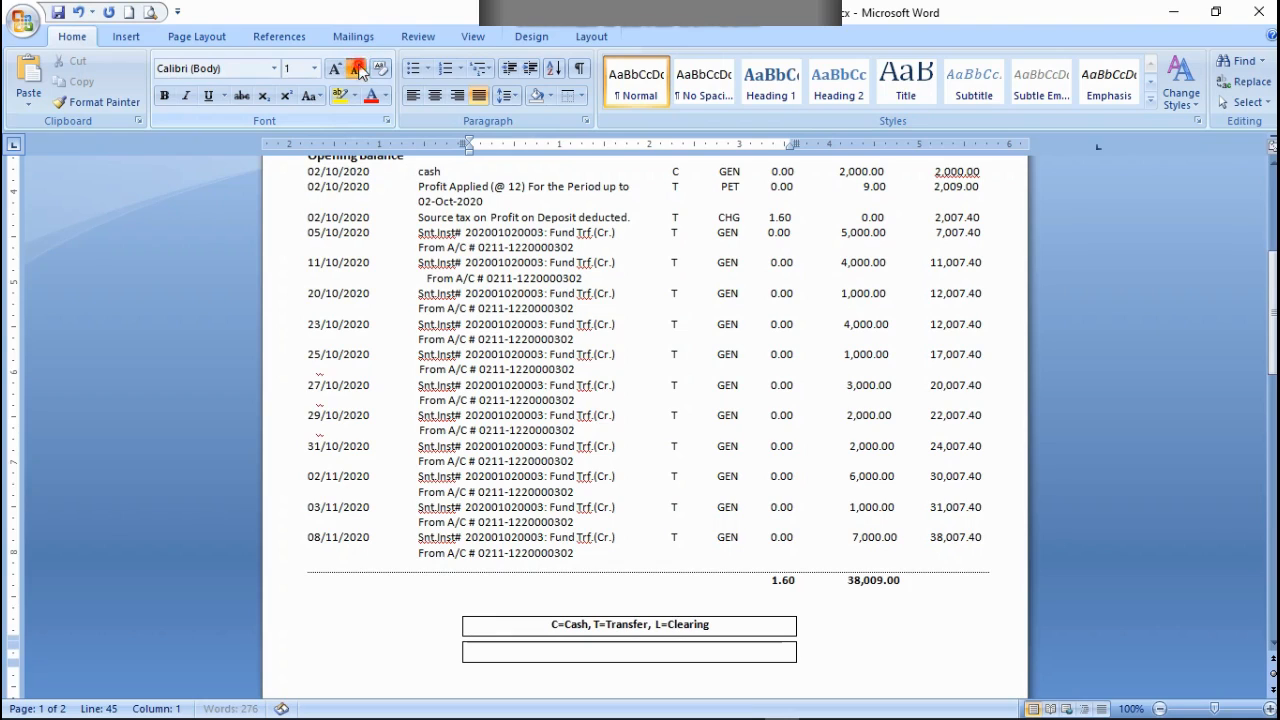
{"action": "left_click", "coordinate": [359, 68]}
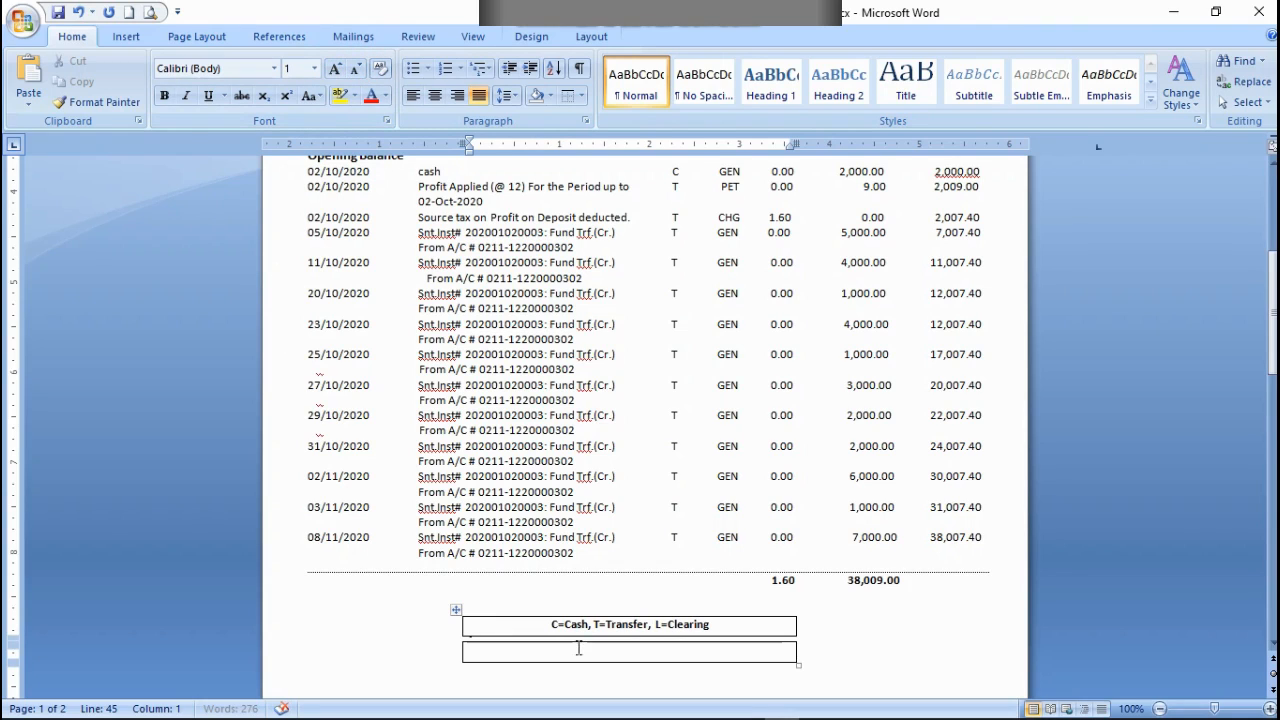
Step: Narrow the legend table slightly more, to about 3.65 inches, keeping its line spacing
{"action": "left_click_drag", "start_coordinate": [578, 639], "coordinate": [566, 634]}
{"action": "left_click_drag", "start_coordinate": [623, 640], "coordinate": [623, 640]}
{"action": "left_click", "coordinate": [517, 96]}
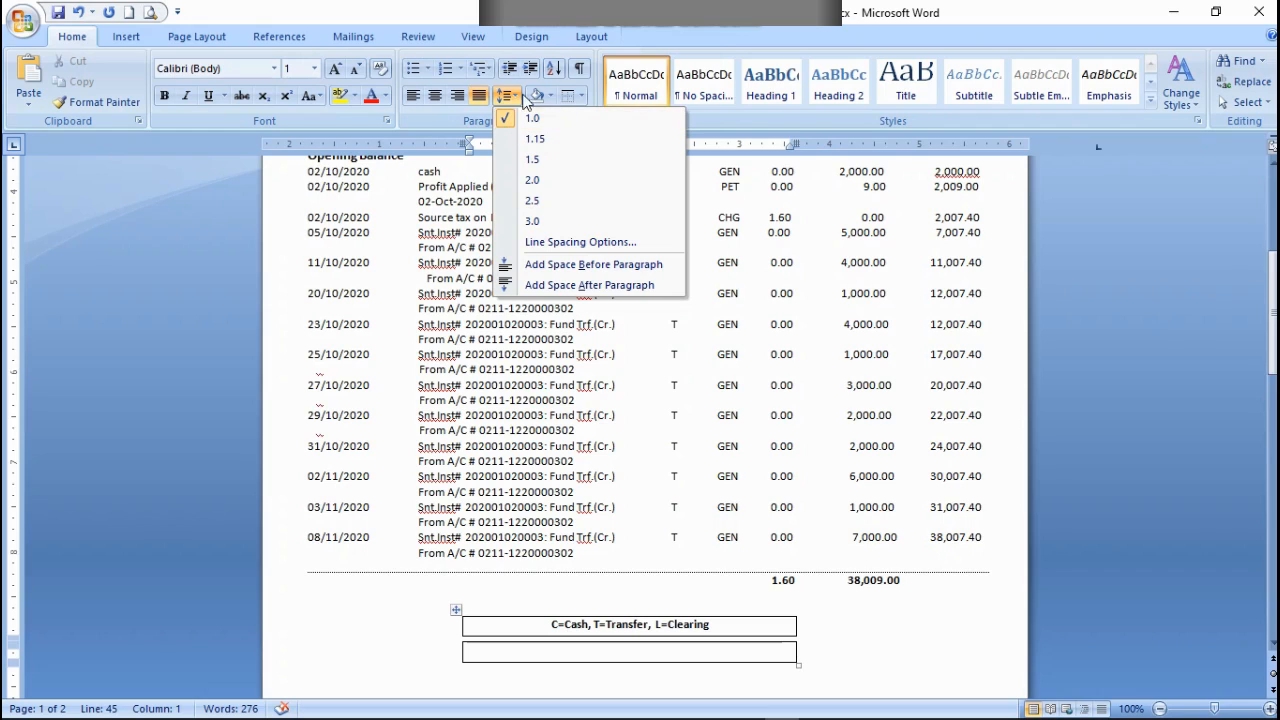
{"action": "left_click", "coordinate": [633, 646]}
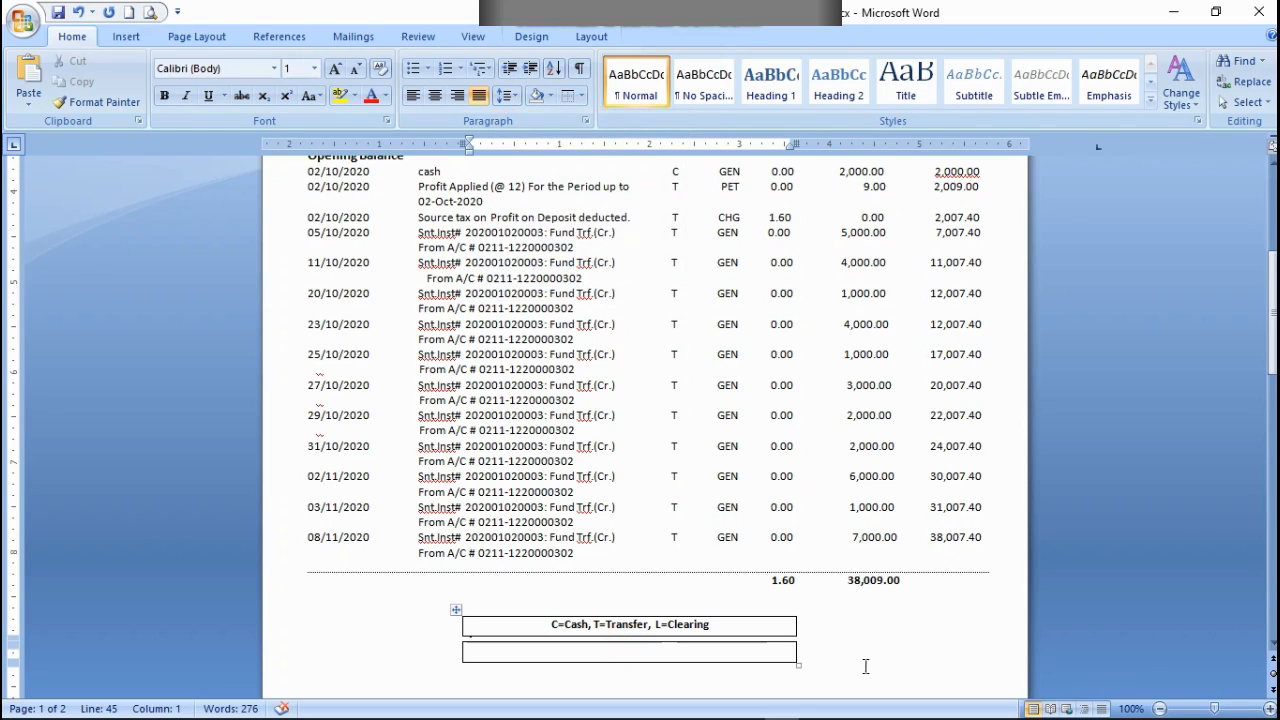
{"action": "mouse_move", "coordinate": [797, 652]}
{"action": "left_mouse_down"}
{"action": "mouse_move", "coordinate": [918, 648]}
{"action": "mouse_move", "coordinate": [787, 649]}
{"action": "left_mouse_up"}
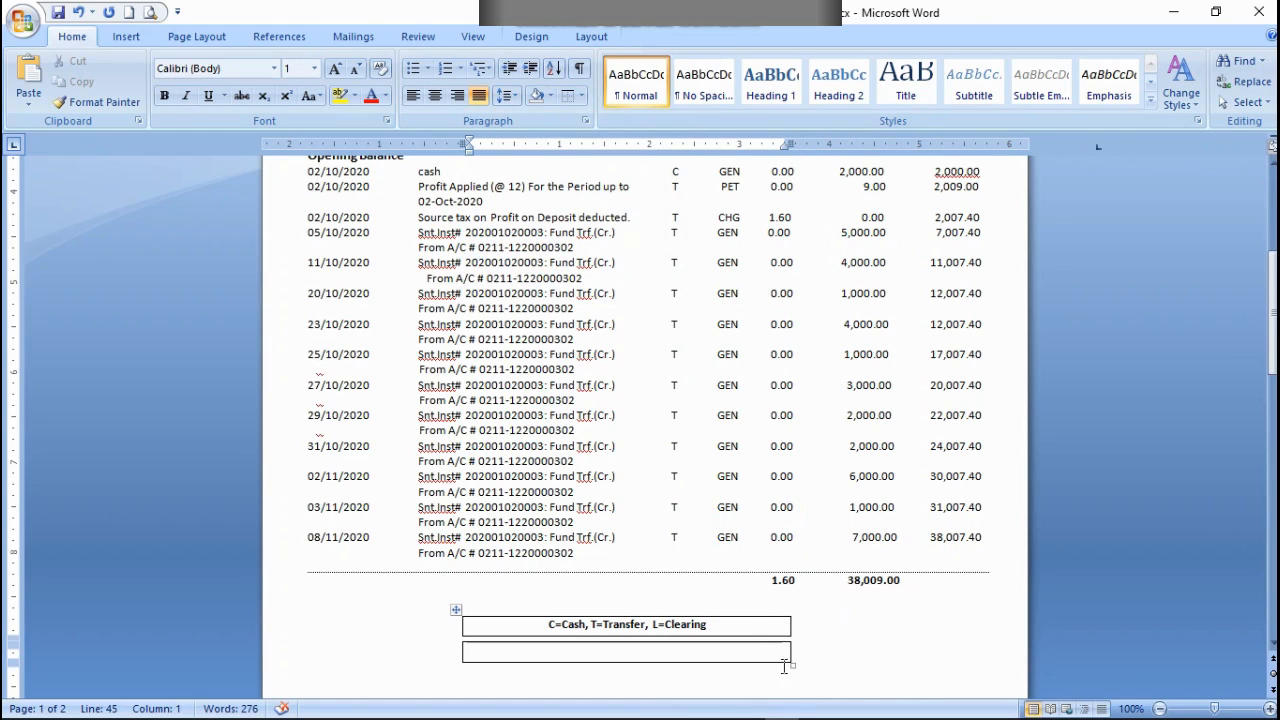
Step: Draw a one-cell table about 7.4 inches wide and 0.9 inches high below the legend boxes
{"action": "left_click", "coordinate": [706, 654]}
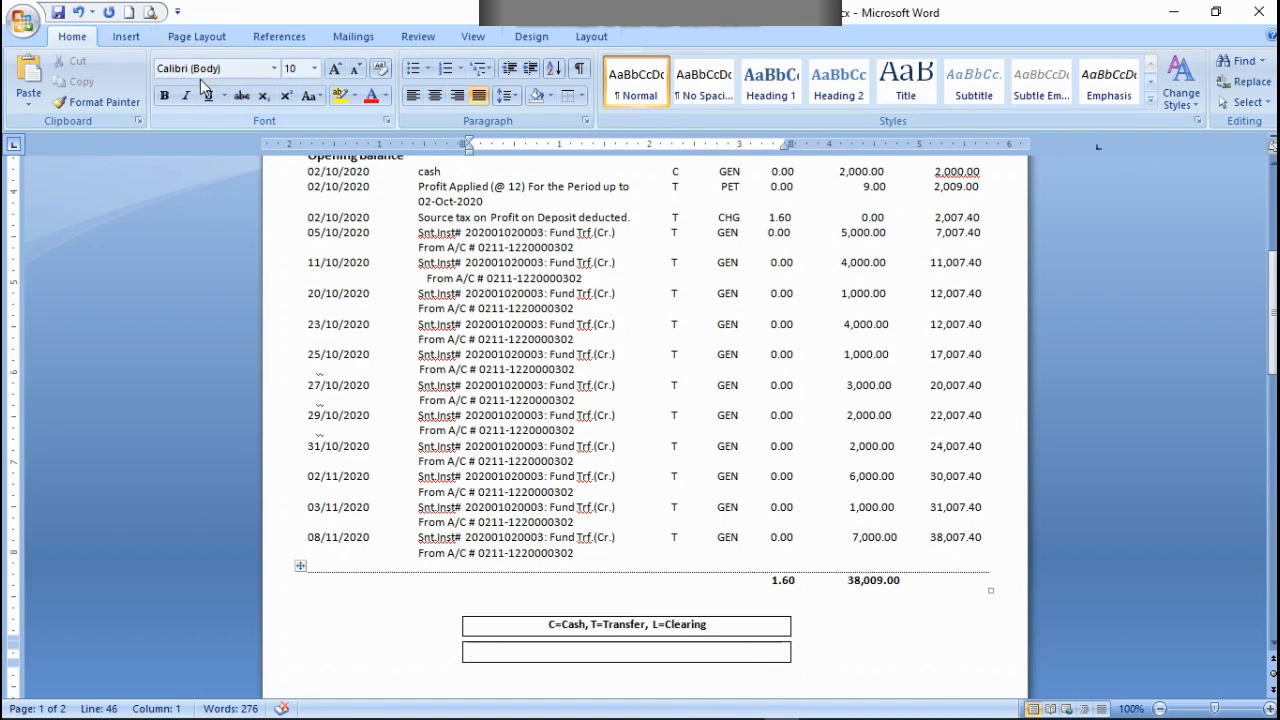
{"action": "scroll", "coordinate": [213, 160], "scroll_direction": "down", "scroll_amount": 3}
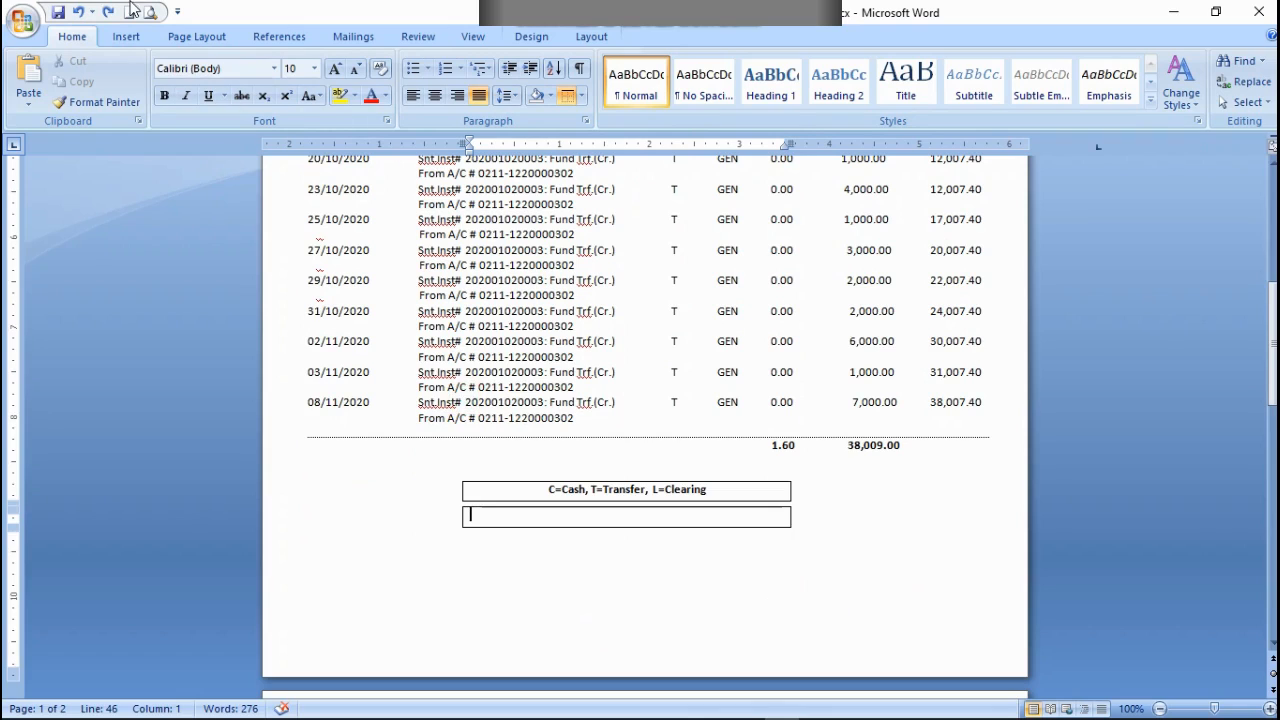
{"action": "left_click", "coordinate": [124, 36]}
{"action": "left_click", "coordinate": [156, 80]}
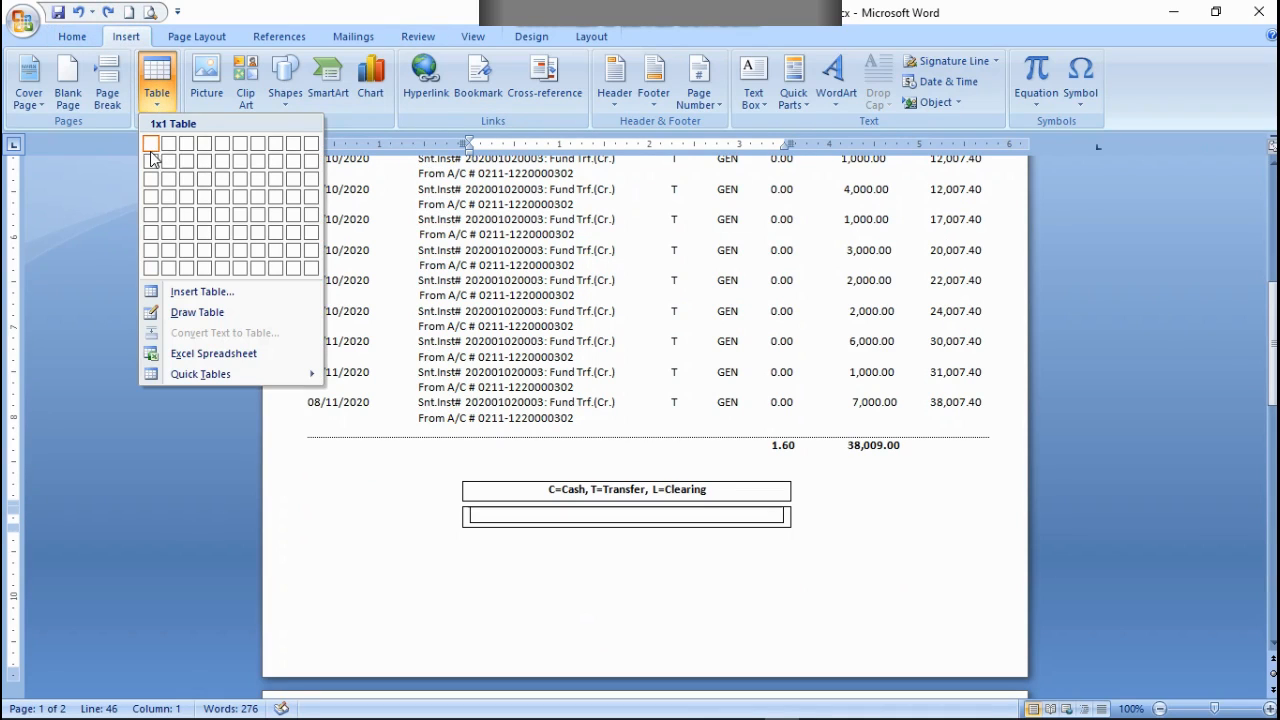
{"action": "left_click", "coordinate": [174, 316]}
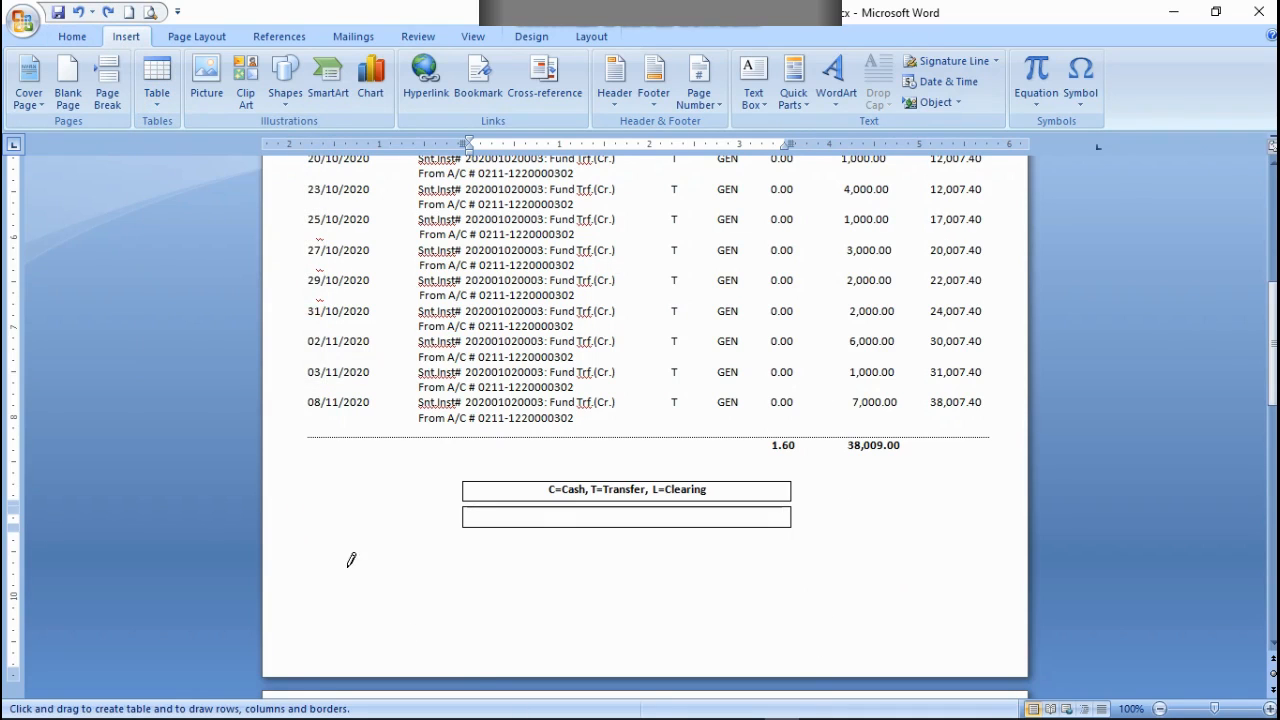
{"action": "mouse_move", "coordinate": [307, 547]}
{"action": "left_mouse_down"}
{"action": "mouse_move", "coordinate": [400, 591]}
{"action": "mouse_move", "coordinate": [766, 634]}
{"action": "mouse_move", "coordinate": [970, 639]}
{"action": "left_mouse_up"}
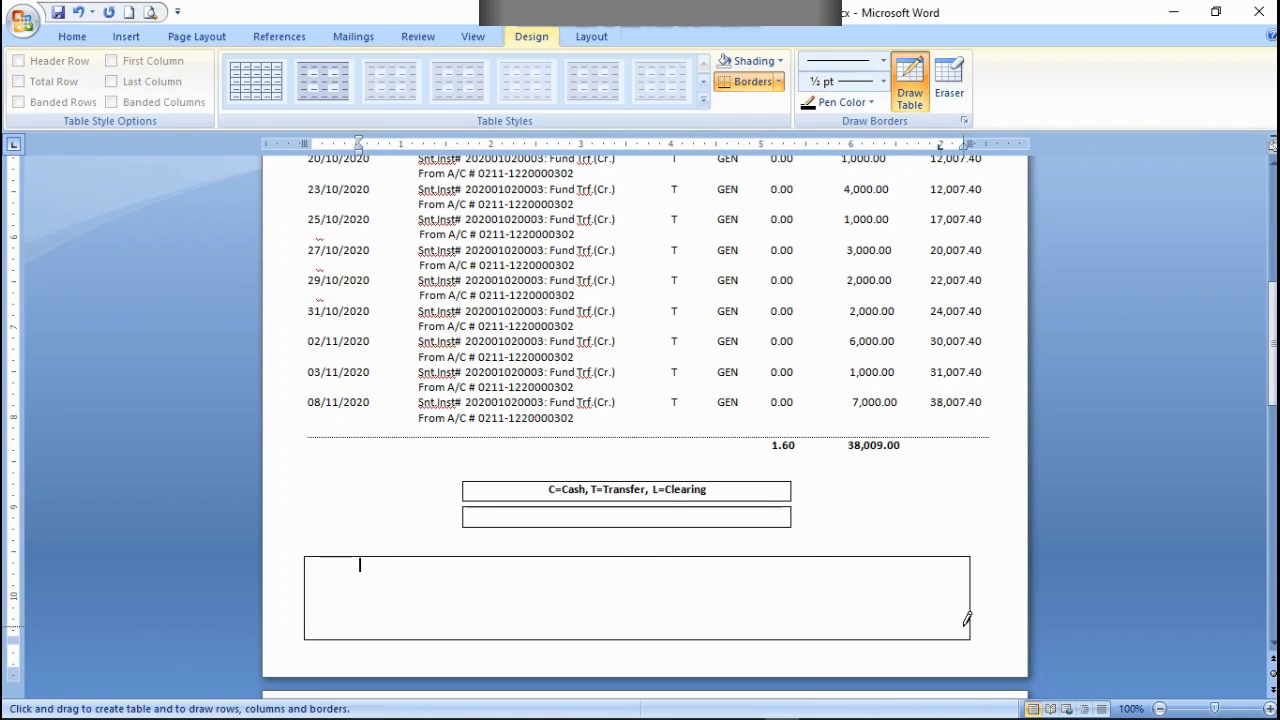
Step: Erase all the borders of the empty lower legend box and leave the eraser mode
{"action": "left_click", "coordinate": [949, 82]}
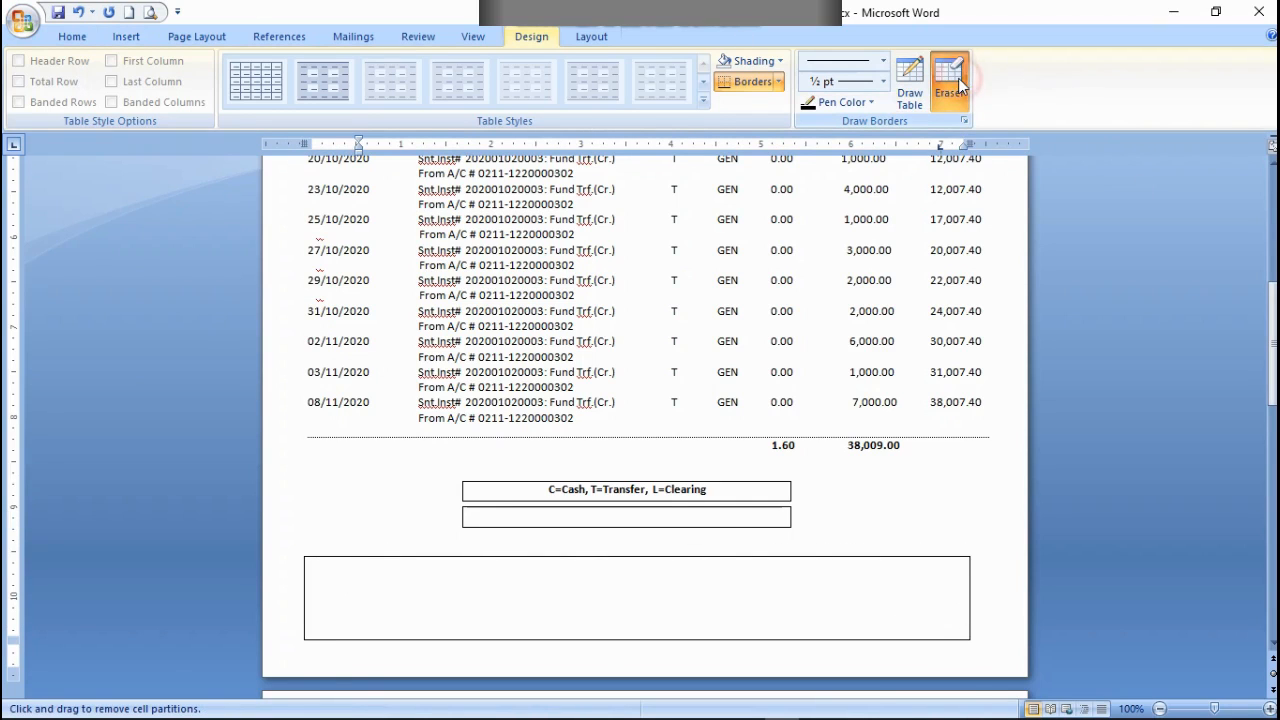
{"action": "left_click", "coordinate": [718, 520]}
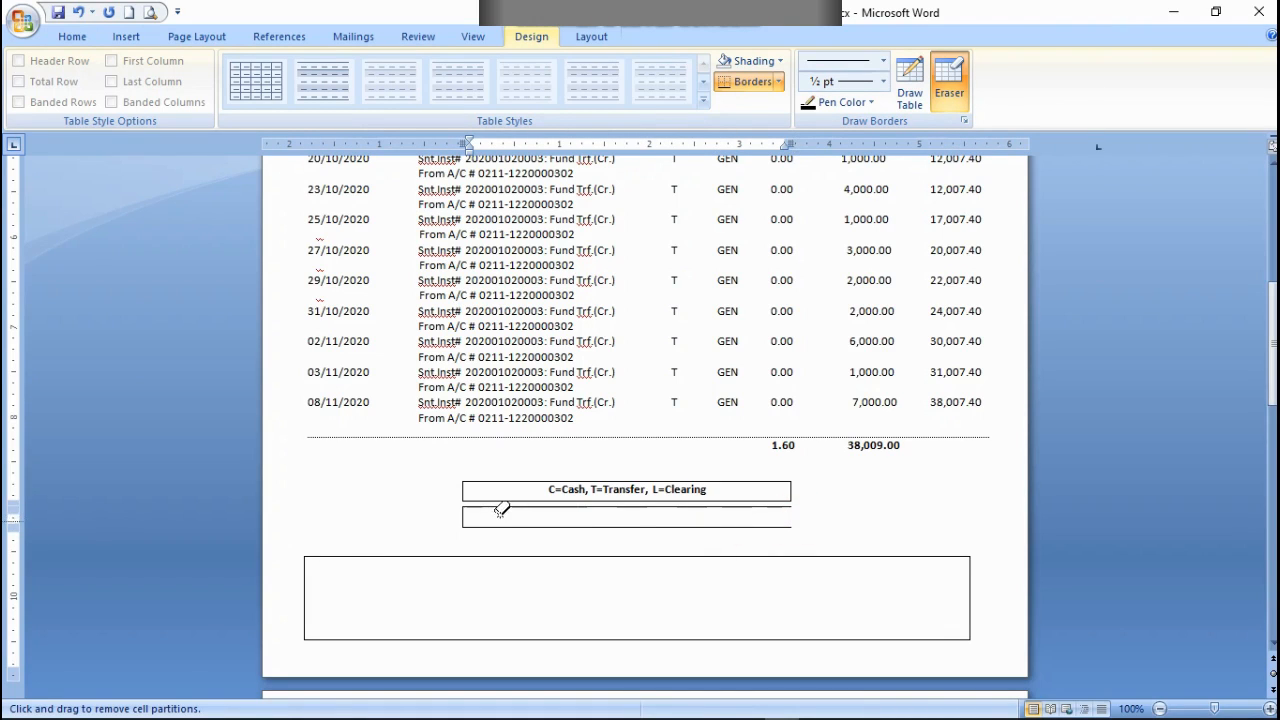
{"action": "left_click_drag", "start_coordinate": [463, 514], "coordinate": [489, 513]}
{"action": "left_click", "coordinate": [494, 506]}
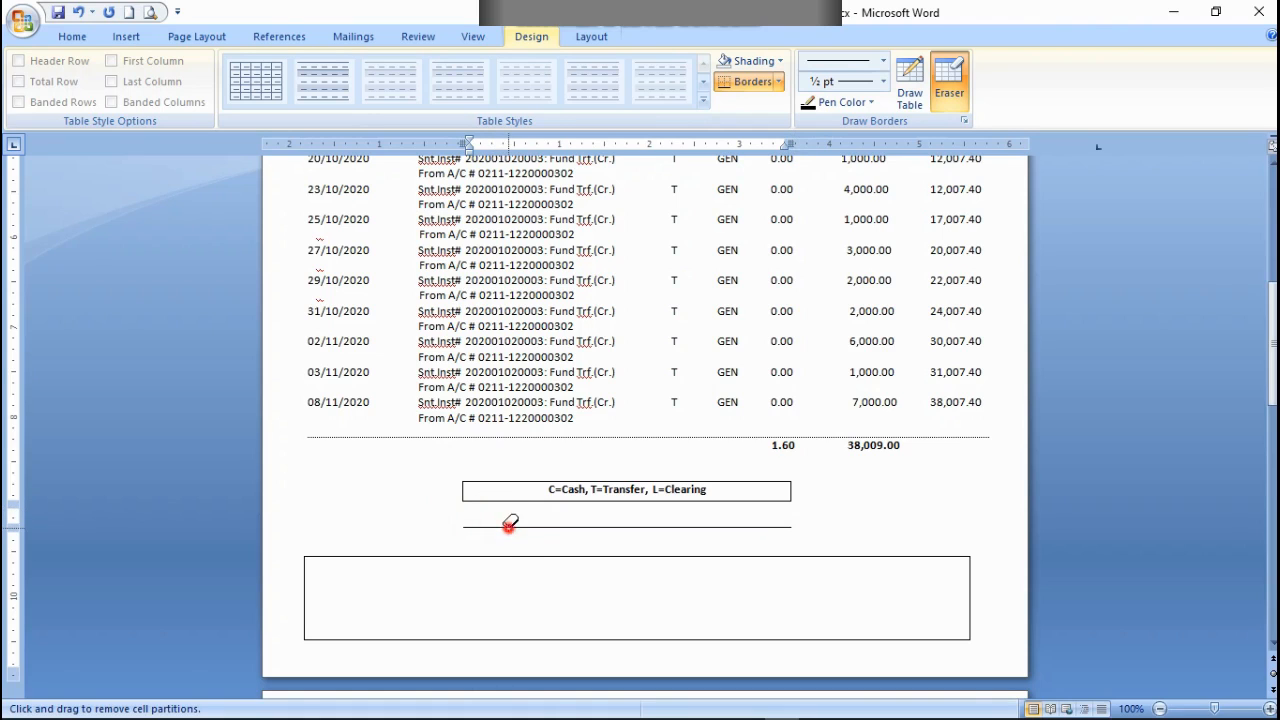
{"action": "left_click", "coordinate": [518, 527]}
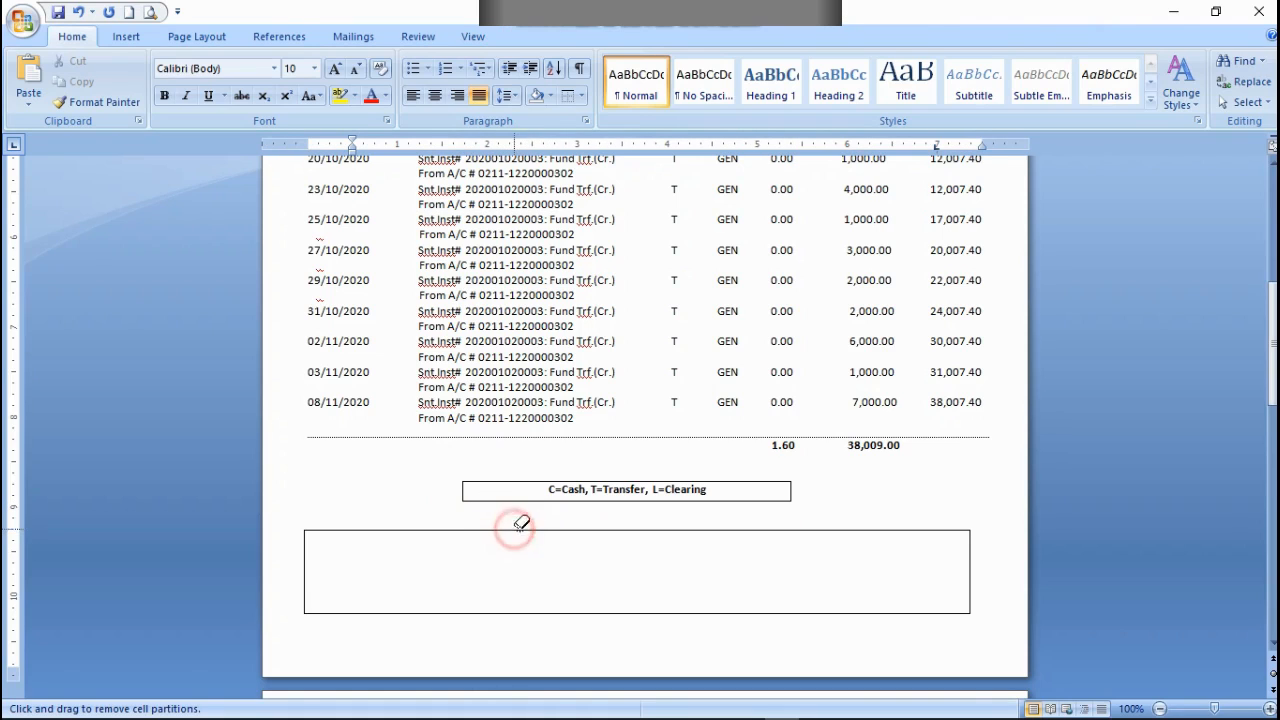
{"action": "left_click", "coordinate": [1094, 386]}
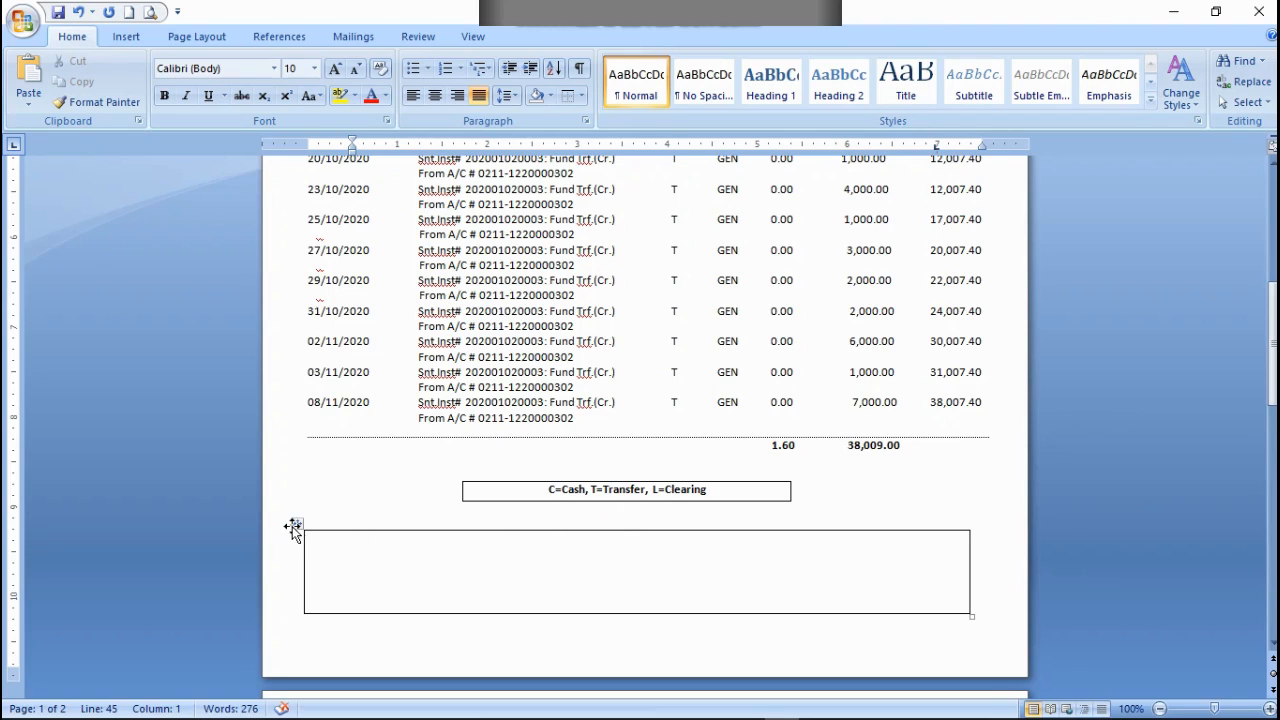
Step: Move the large empty table up directly beneath the legend box, undoing the misplaced move over the transactions
{"action": "mouse_move", "coordinate": [295, 523]}
{"action": "left_mouse_down"}
{"action": "mouse_move", "coordinate": [344, 529]}
{"action": "mouse_move", "coordinate": [320, 499]}
{"action": "mouse_move", "coordinate": [291, 511]}
{"action": "mouse_move", "coordinate": [300, 502]}
{"action": "left_mouse_up"}
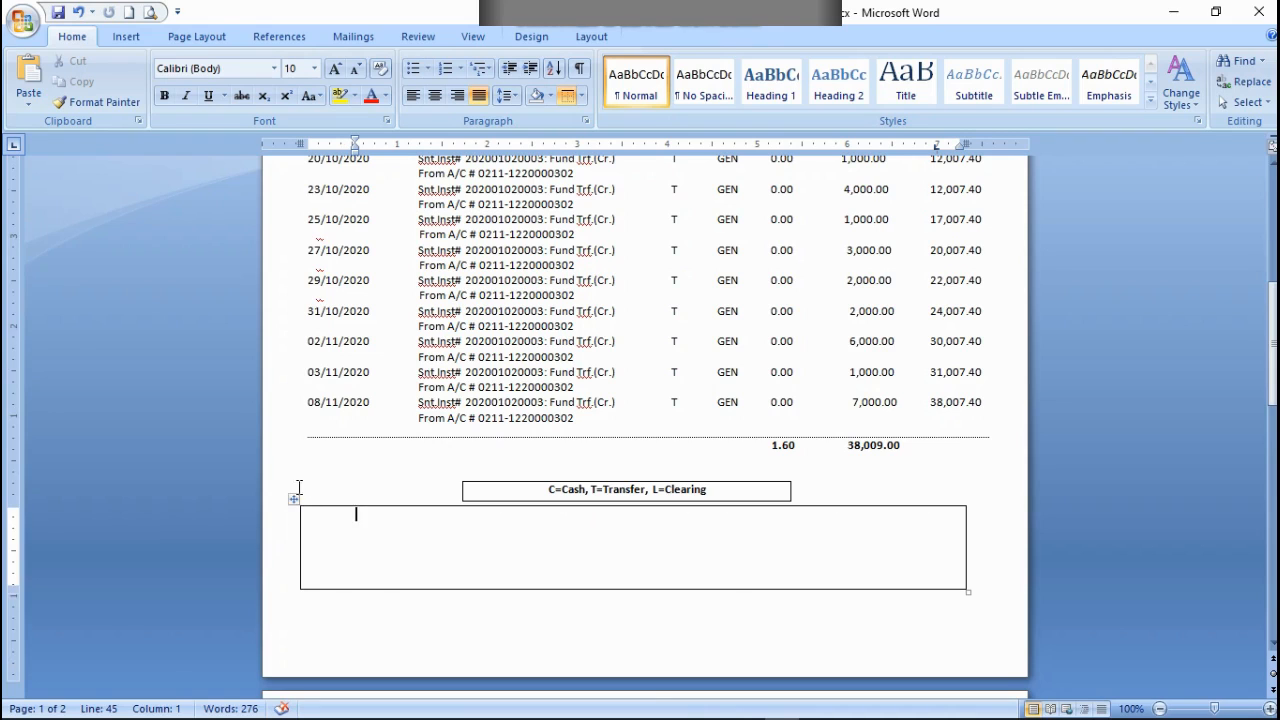
{"action": "left_click_drag", "start_coordinate": [295, 499], "coordinate": [301, 516]}
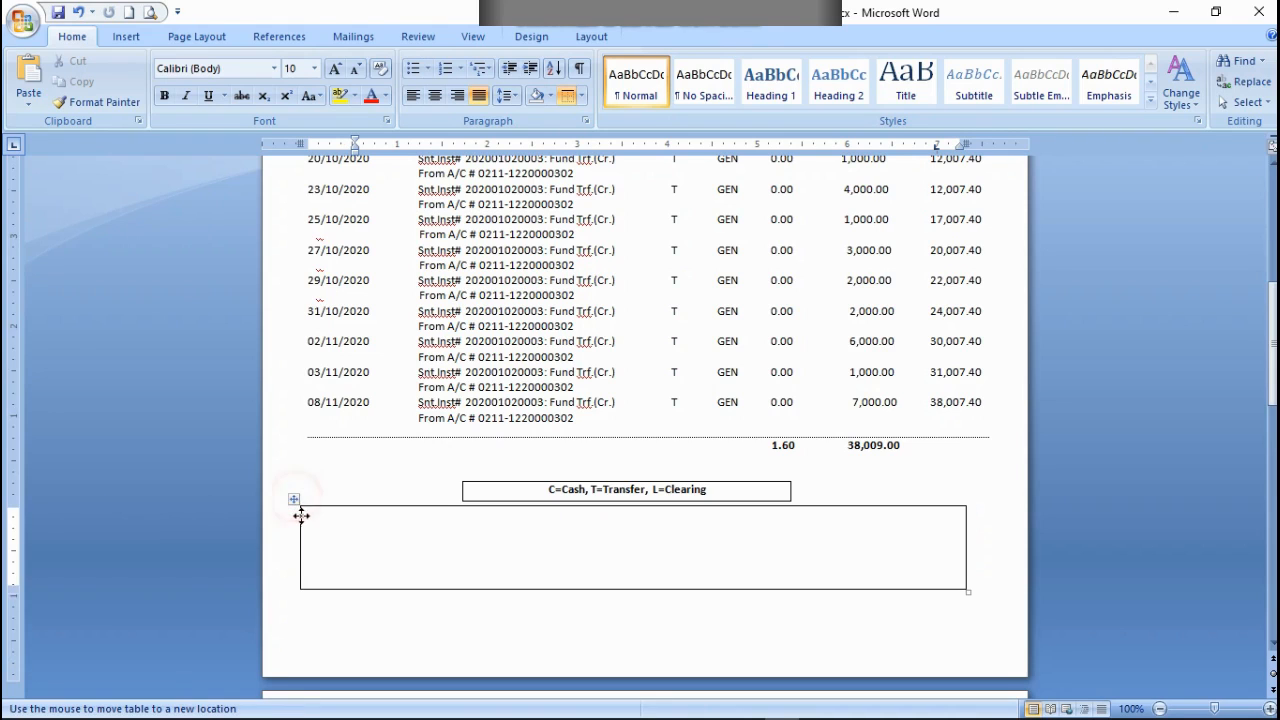
{"action": "left_click_drag", "start_coordinate": [312, 560], "coordinate": [277, 496]}
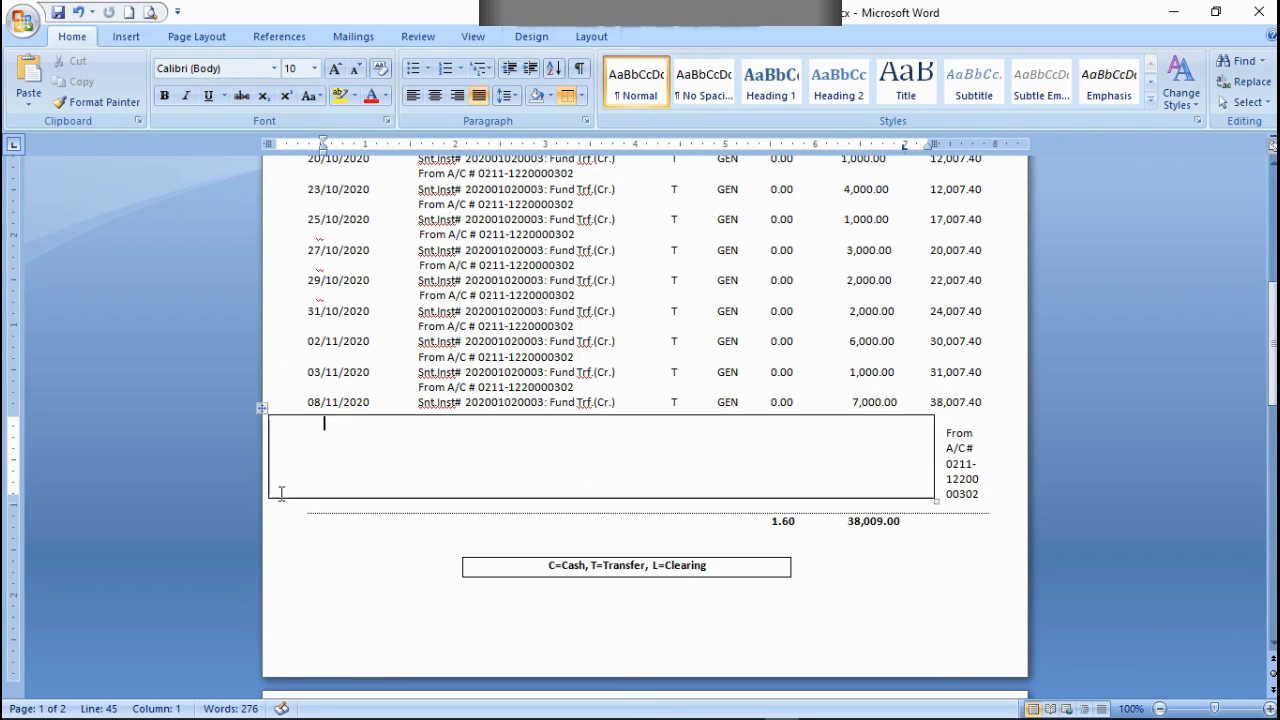
{"action": "left_click", "coordinate": [77, 12]}
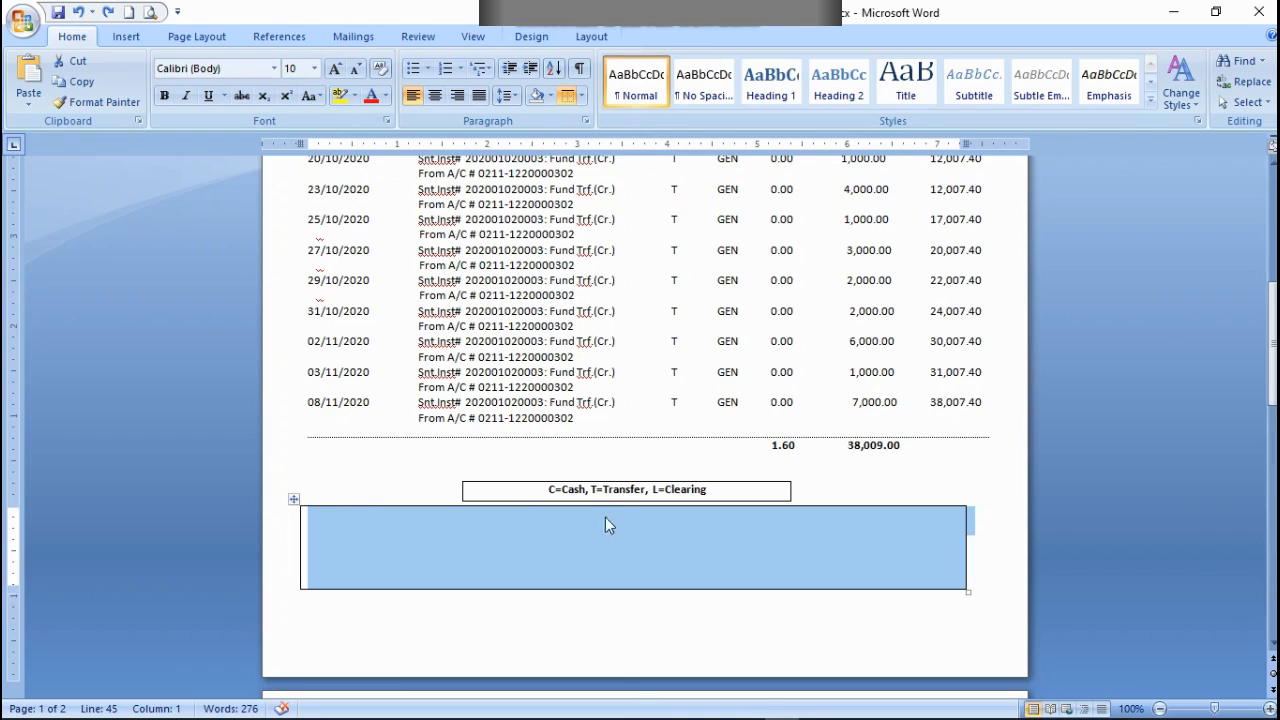
{"action": "mouse_move", "coordinate": [293, 498]}
{"action": "left_mouse_down"}
{"action": "mouse_move", "coordinate": [309, 518]}
{"action": "mouse_move", "coordinate": [286, 499]}
{"action": "left_mouse_up"}
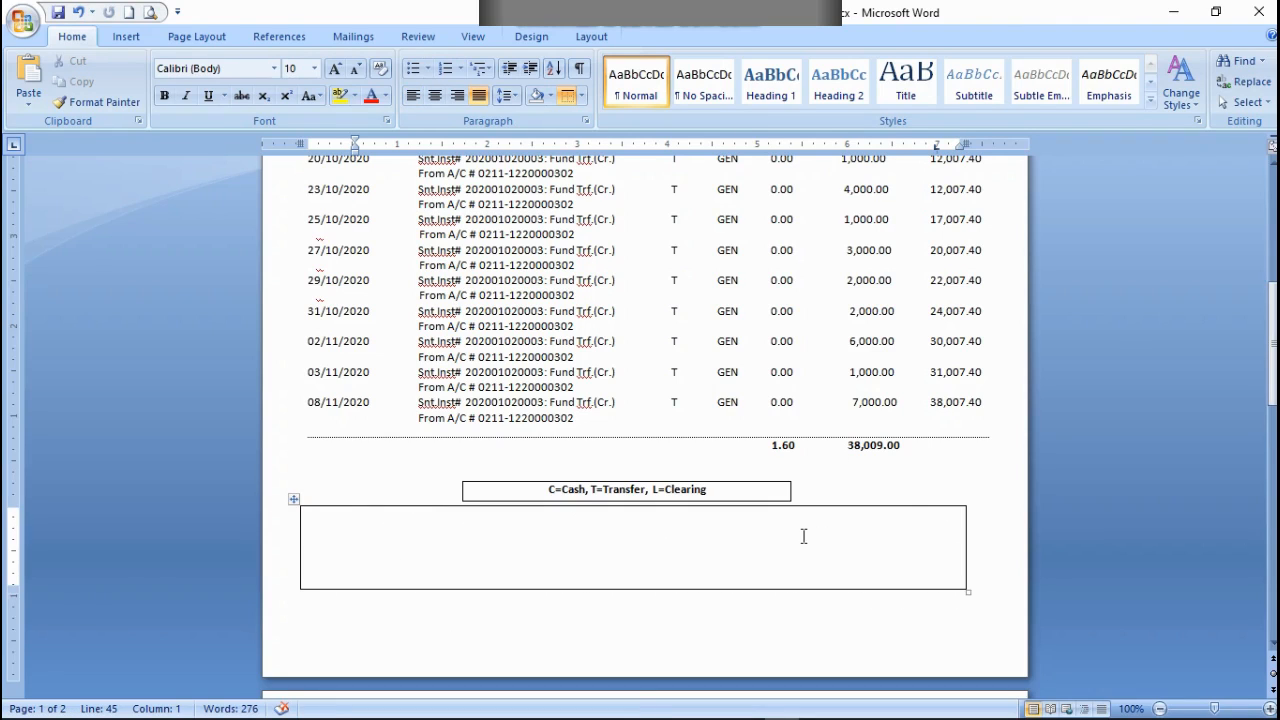
Step: Widen the large empty table to about 7.6 inches so its right edge lines up with the dotted rule
{"action": "left_click", "coordinate": [964, 551]}
{"action": "left_click_drag", "start_coordinate": [964, 555], "coordinate": [988, 553]}
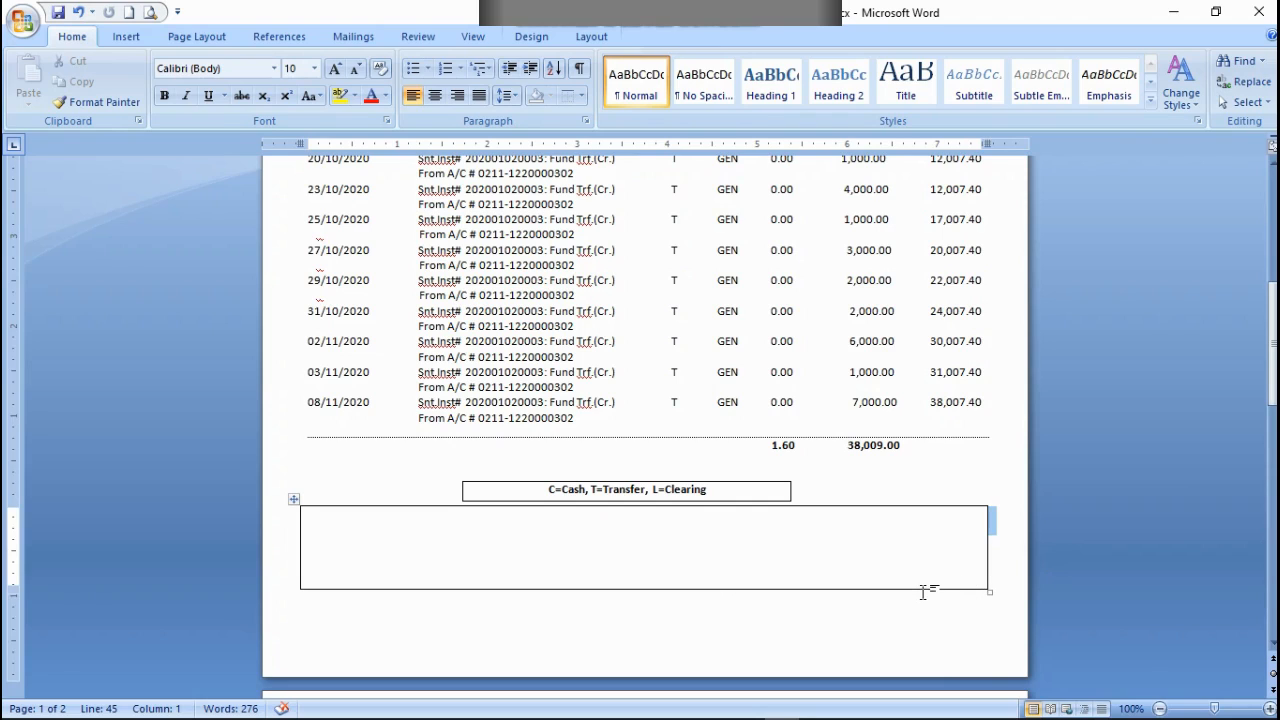
{"action": "left_click_drag", "start_coordinate": [987, 592], "coordinate": [993, 564]}
{"action": "left_click", "coordinate": [982, 556]}
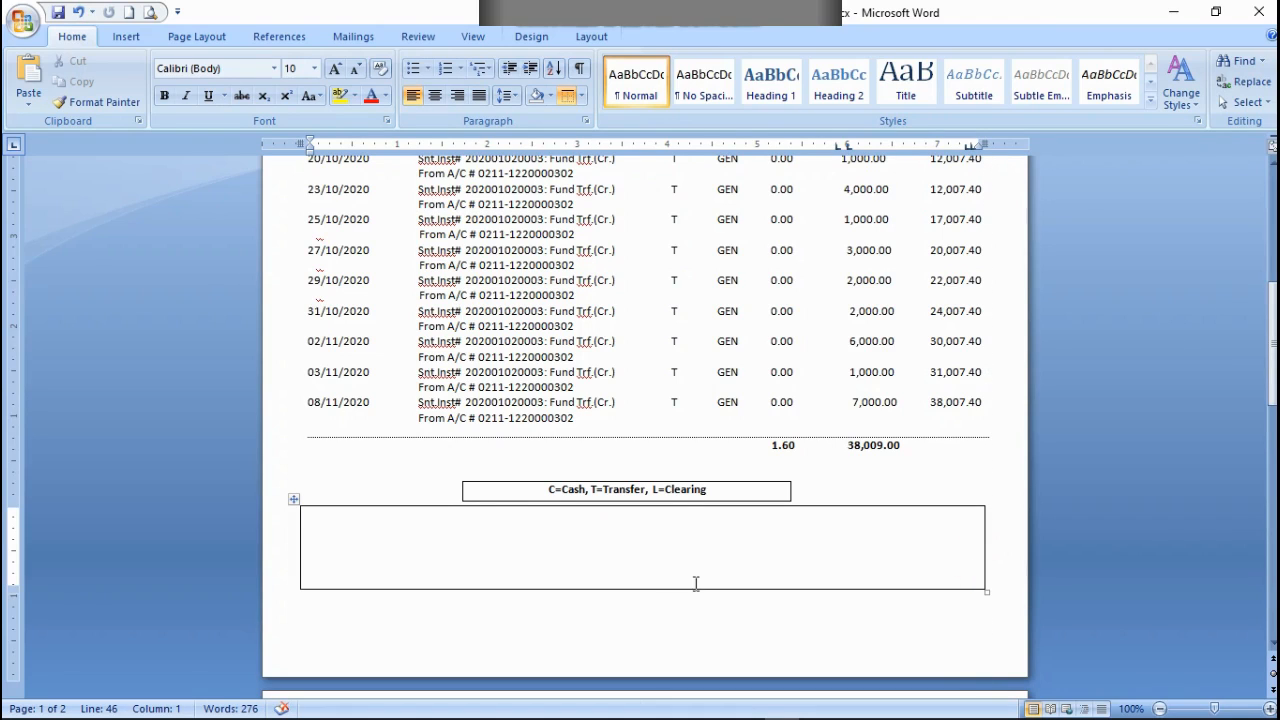
Step: Paste the bold closing message into the box: "THANK YOU FOR BANKING WITH FIRST SECURITY ISLAMI BANK LIMITED", plus the computer-generated notice and "***END OF STATEMENT***"
{"action": "left_click", "coordinate": [315, 519]}
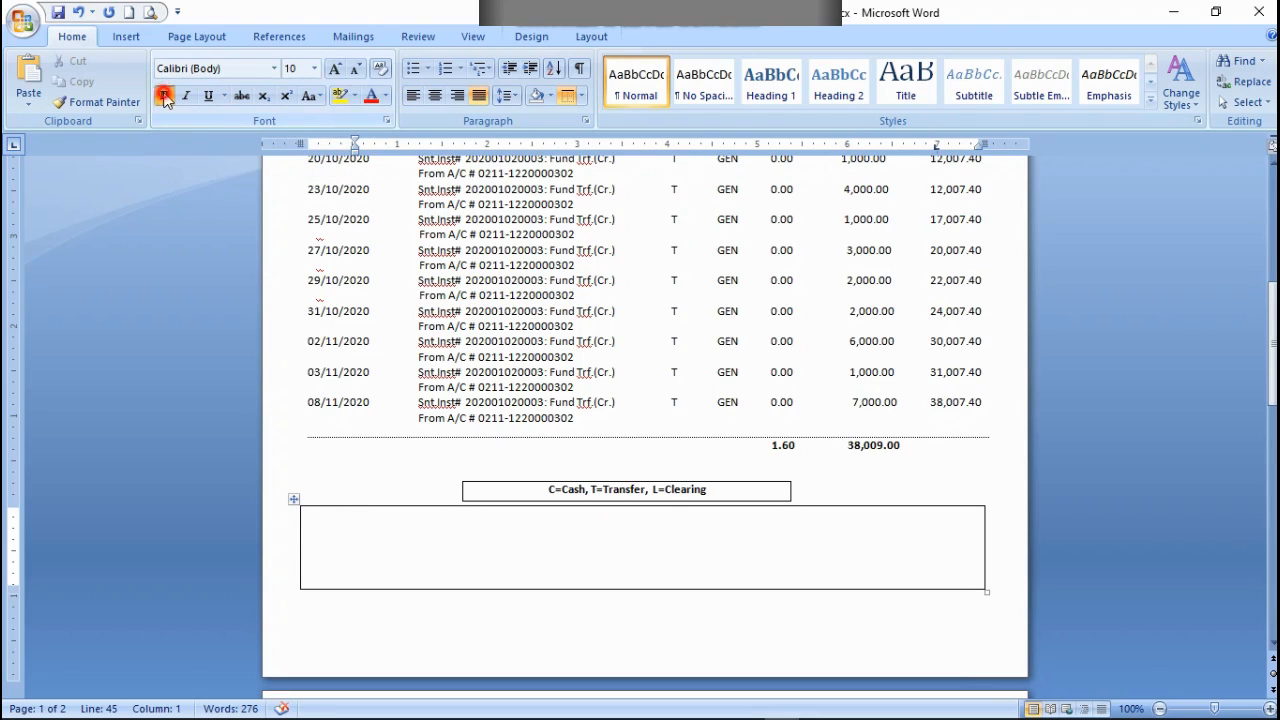
{"action": "type", "text": "THANK YOU FOR BANKING WITH FIRST SECURITY ISLAMI BANK LIMITED ***THIS IS A COMPUTER GENERATED AND DOSE NOT REQUIRE ANY SIGNATURE***  ***END OF STATEMENT***"}
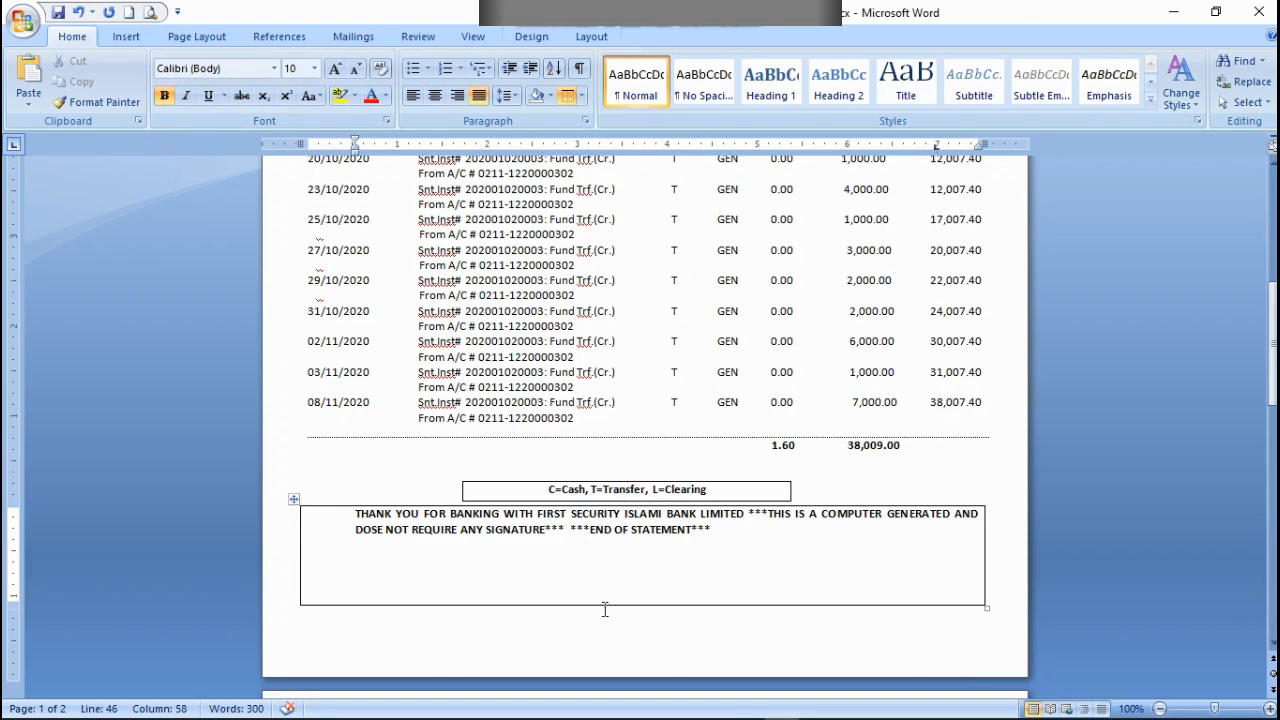
Step: Break the closing message into three left-aligned lines, starting new ones at "***THIS IS A COMPUTER GENERATED" and "***END OF STATEMENT***"
{"action": "left_click", "coordinate": [748, 514]}
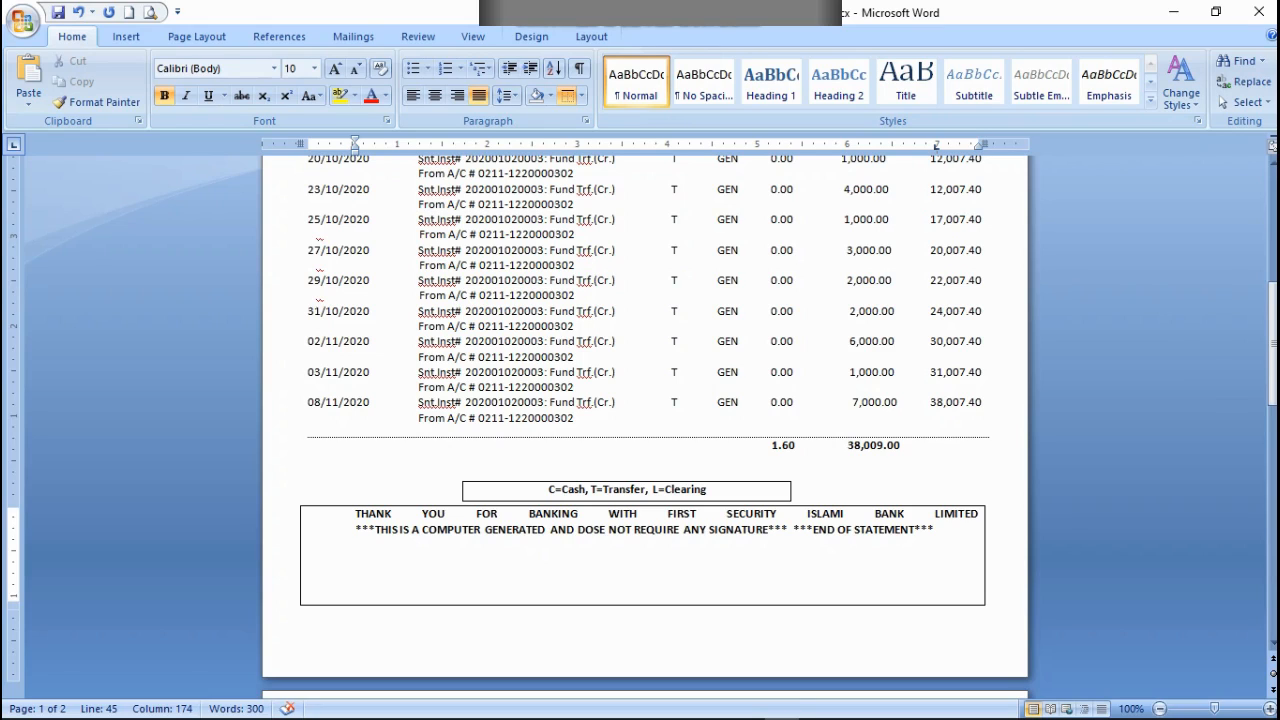
{"action": "key", "text": "BackSpace"}
{"action": "key", "text": "BackSpace"}
{"action": "key", "text": "BackSpace"}
{"action": "key", "text": "ctrl+z"}
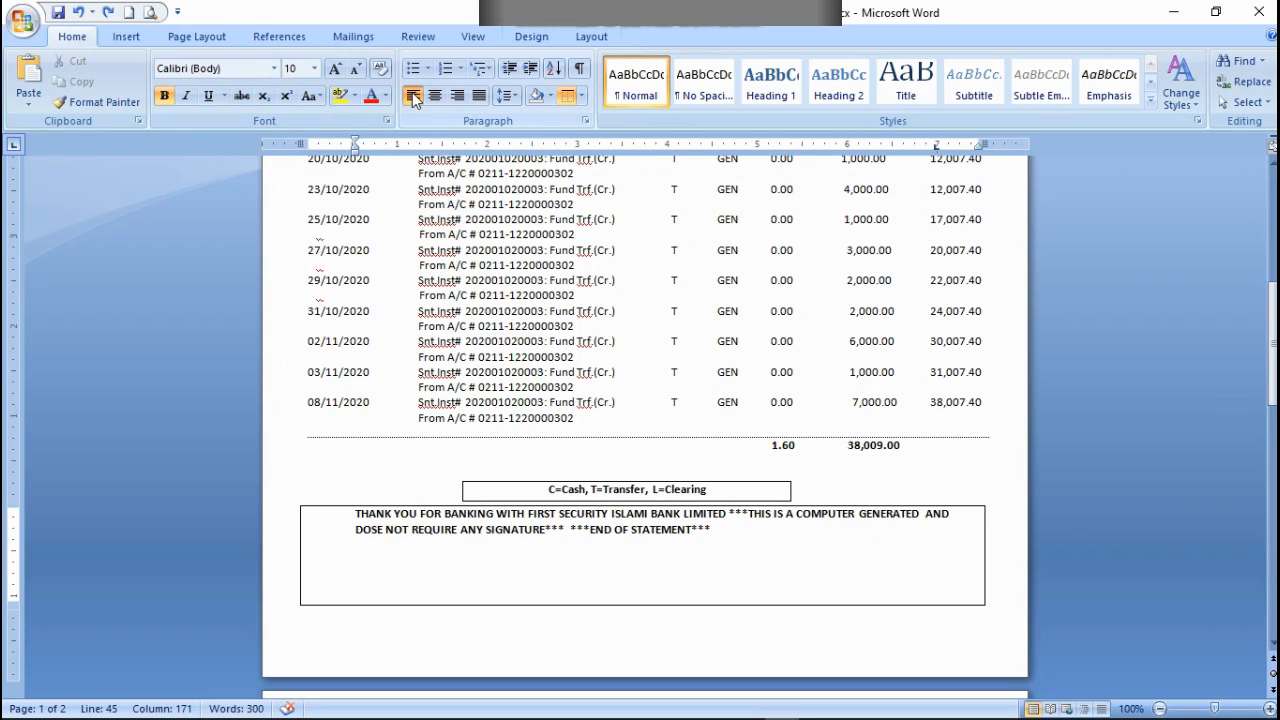
{"action": "left_click", "coordinate": [414, 97]}
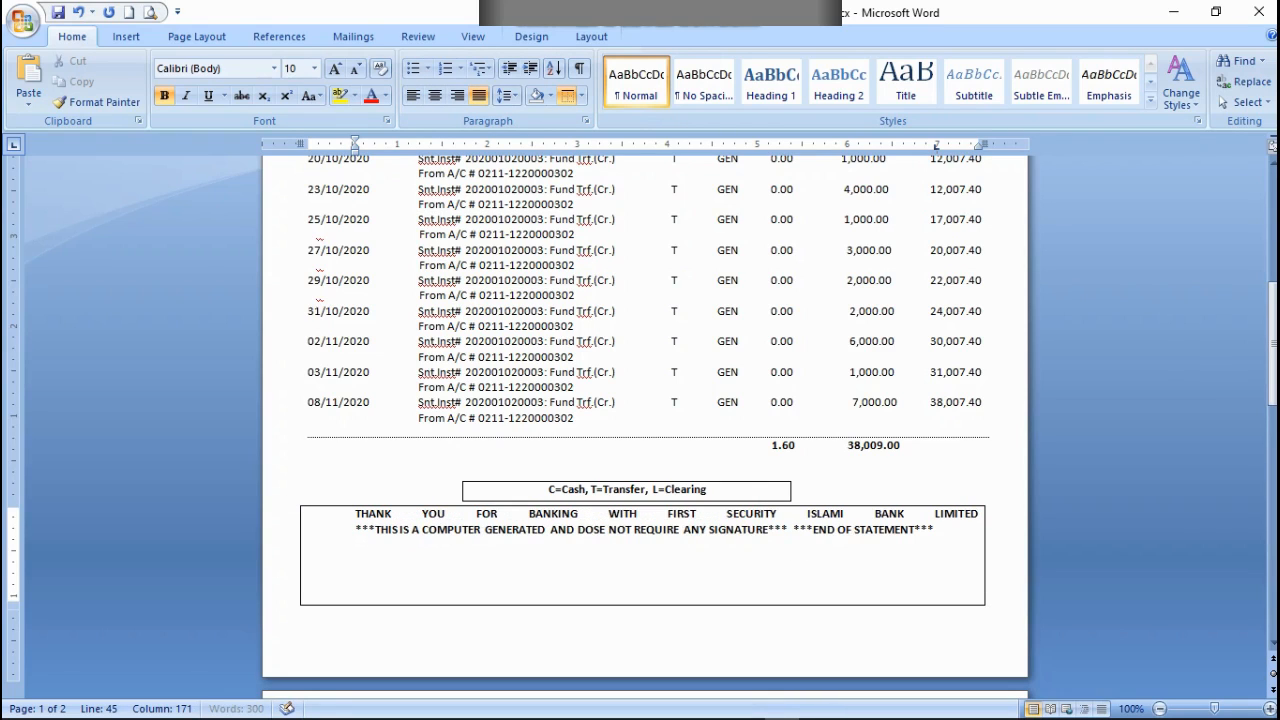
{"action": "left_click", "coordinate": [789, 528]}
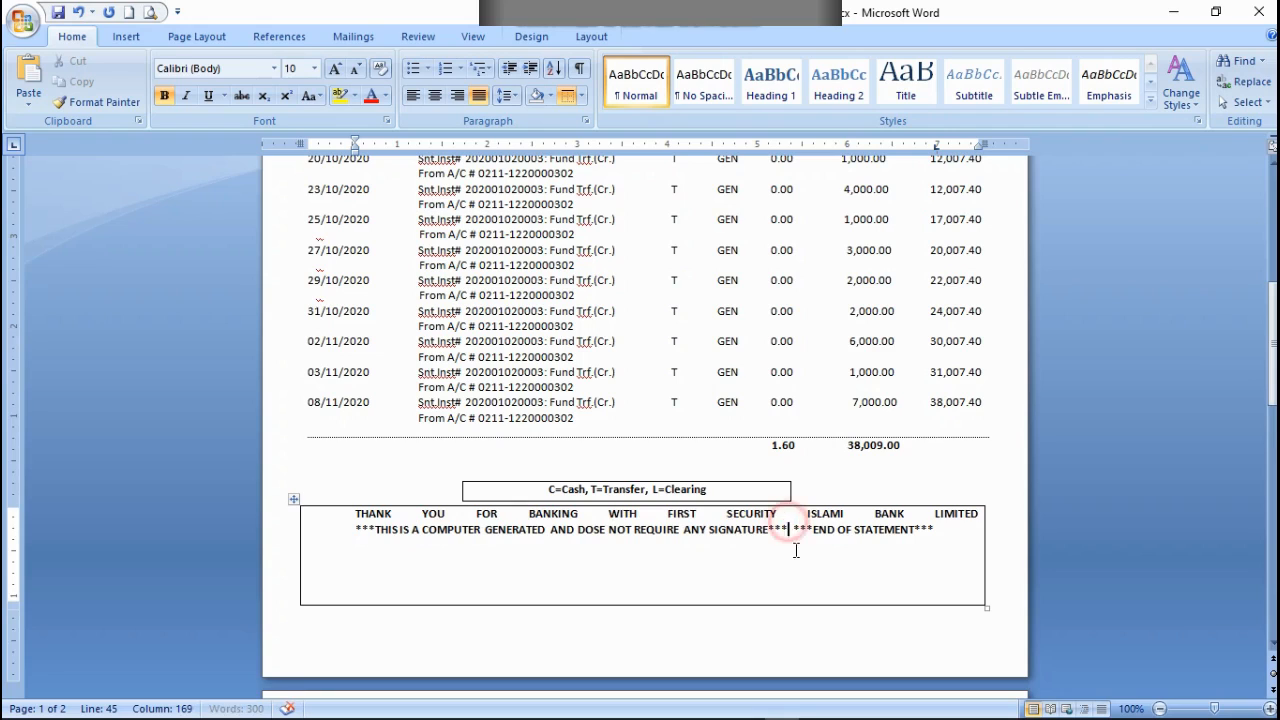
{"action": "left_click", "coordinate": [414, 95]}
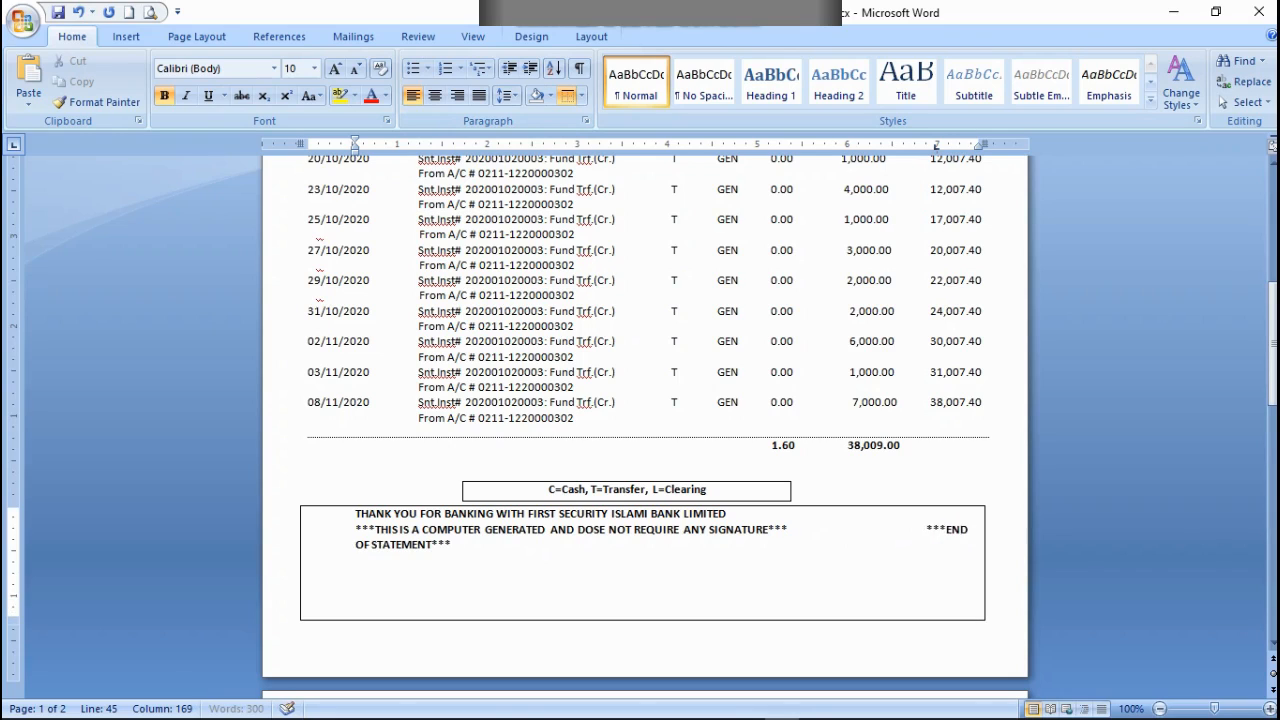
{"action": "key", "text": "Return"}
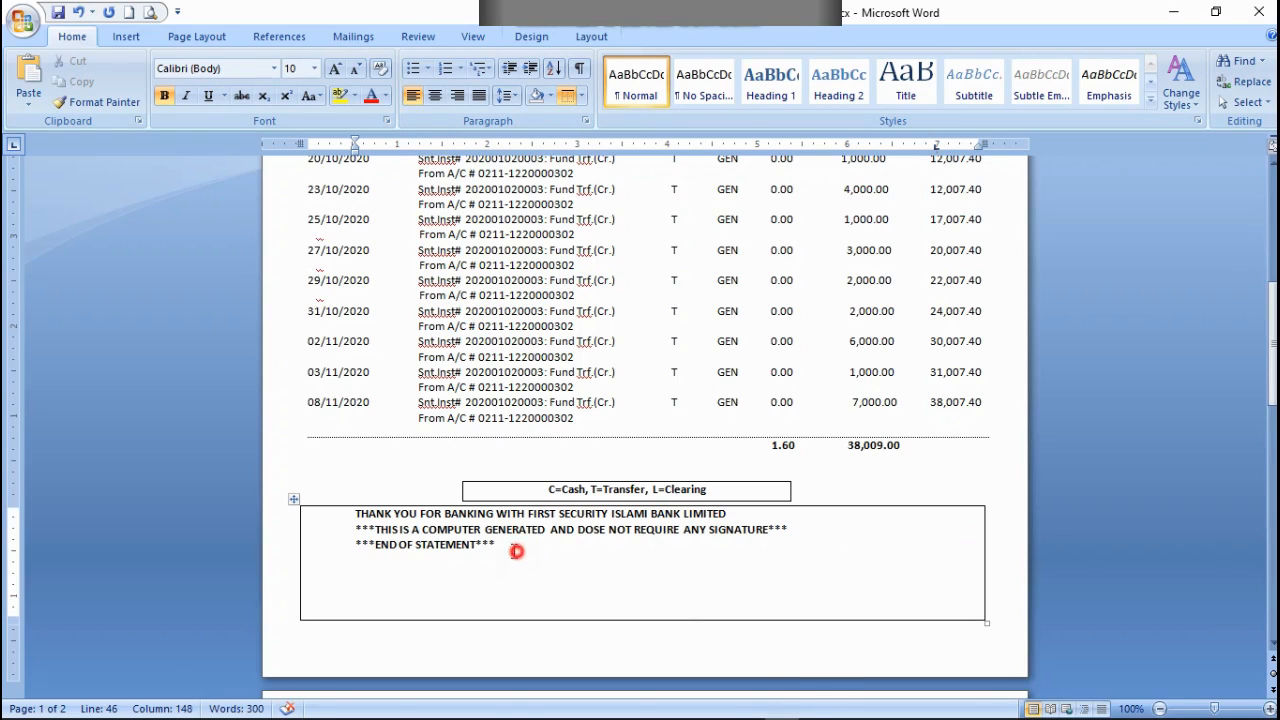
Step: Center the three bold lines of the closing message inside its box
{"action": "left_click_drag", "start_coordinate": [517, 550], "coordinate": [356, 520]}
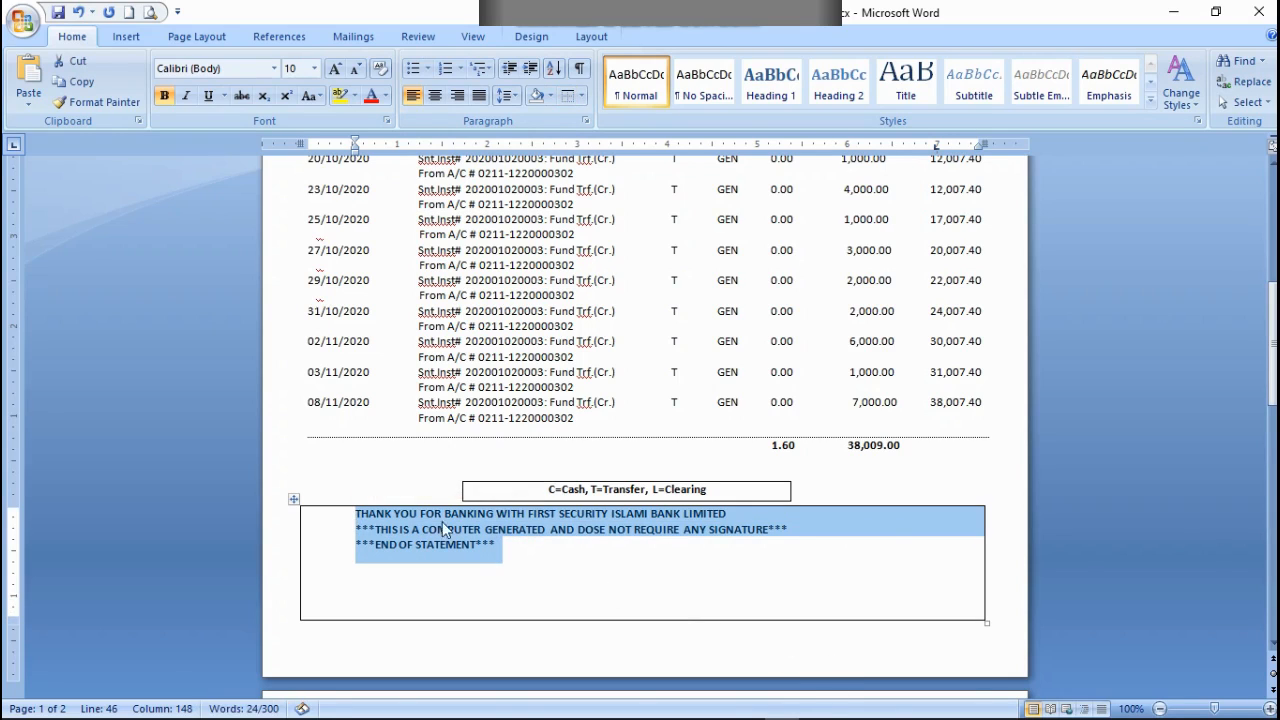
{"action": "left_click", "coordinate": [436, 96]}
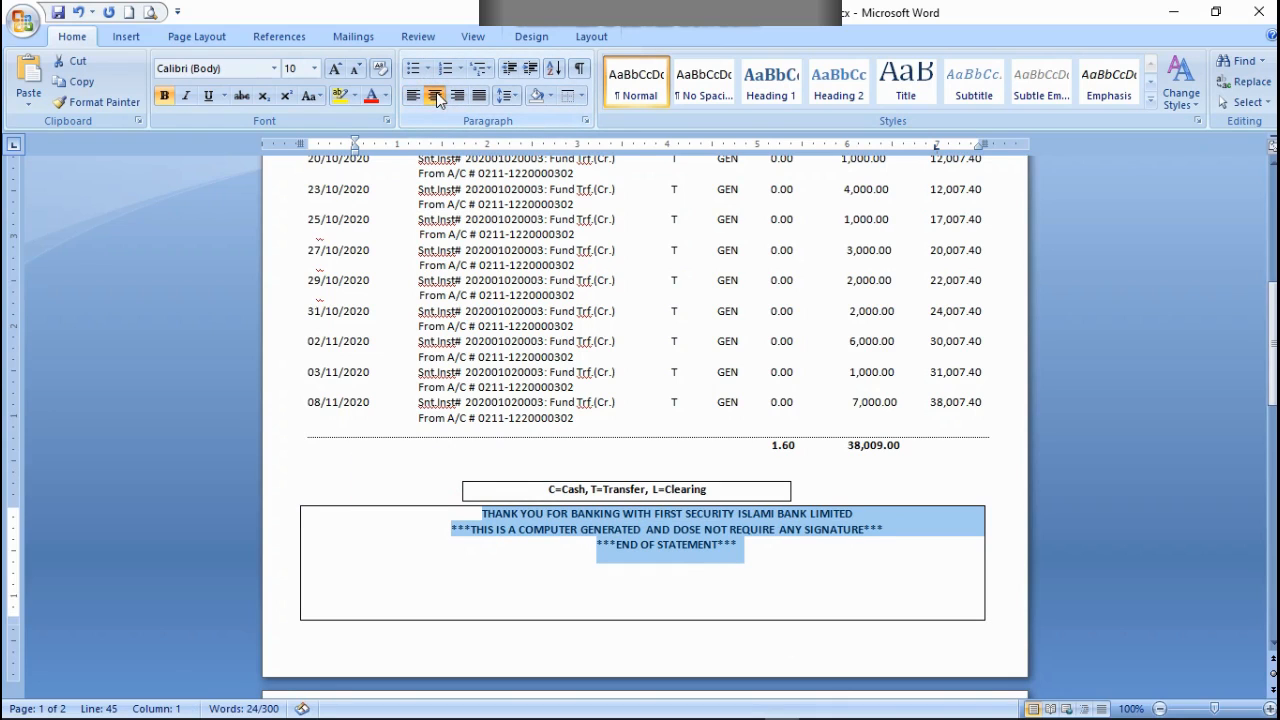
{"action": "left_click", "coordinate": [757, 594]}
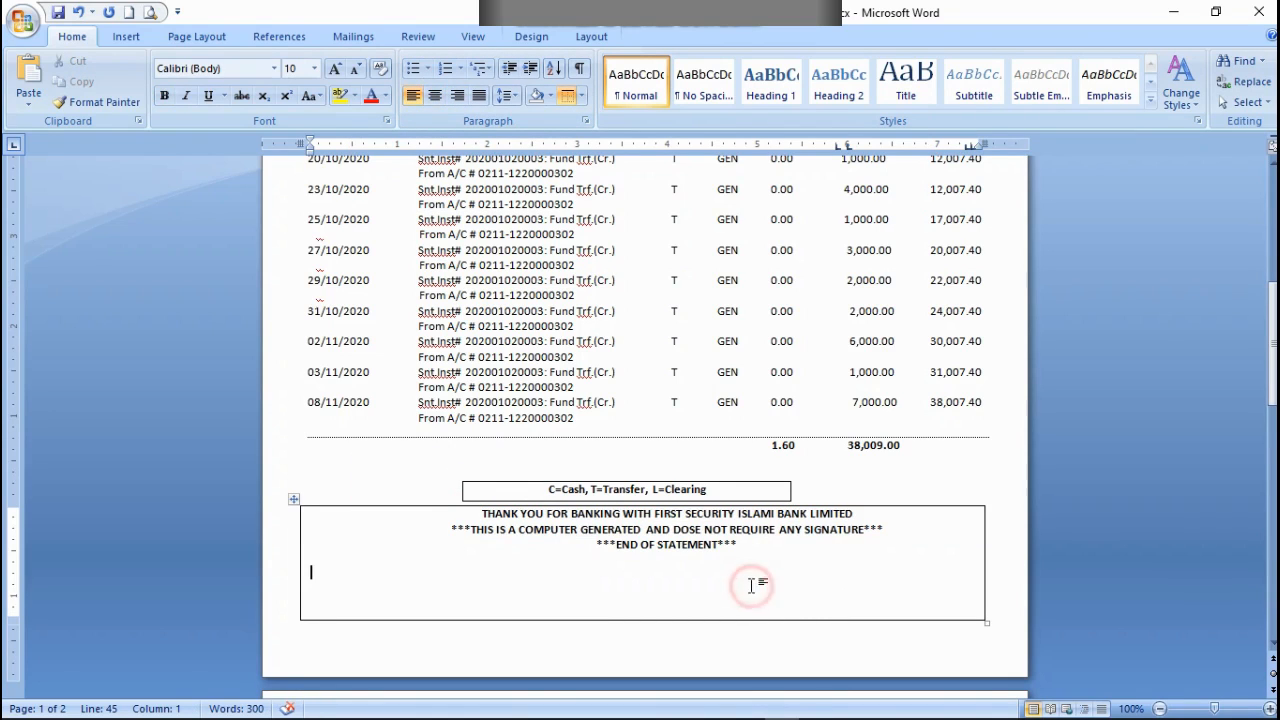
Step: Draw a horizontal table line across the closing message box, just beneath "***END OF STATEMENT***"
{"action": "left_click", "coordinate": [123, 37]}
{"action": "left_click", "coordinate": [157, 92]}
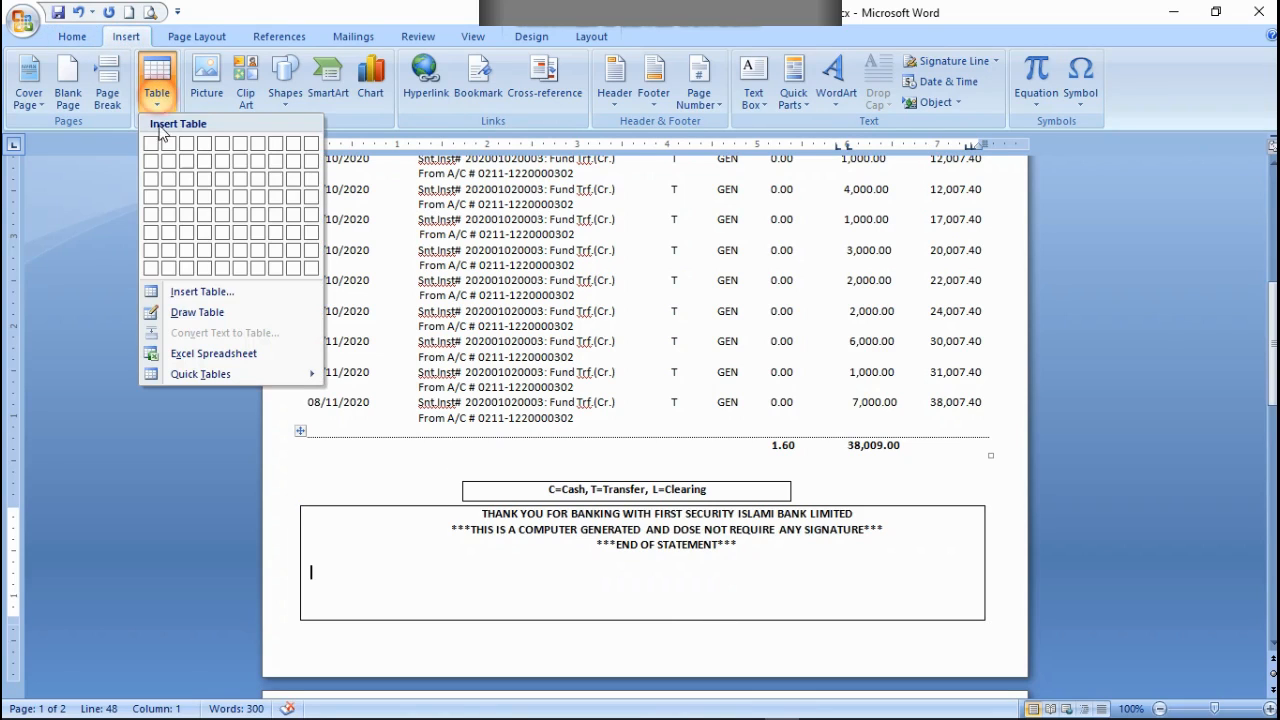
{"action": "left_click", "coordinate": [184, 314]}
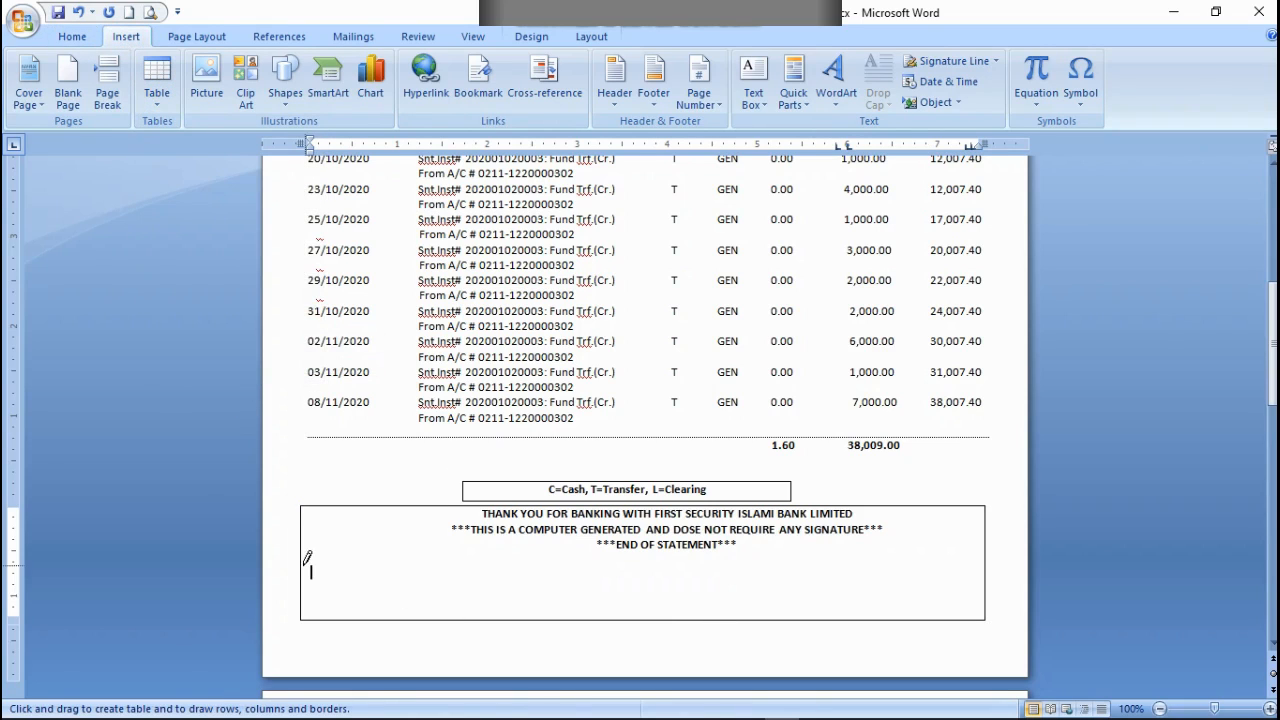
{"action": "left_click_drag", "start_coordinate": [304, 553], "coordinate": [631, 562]}
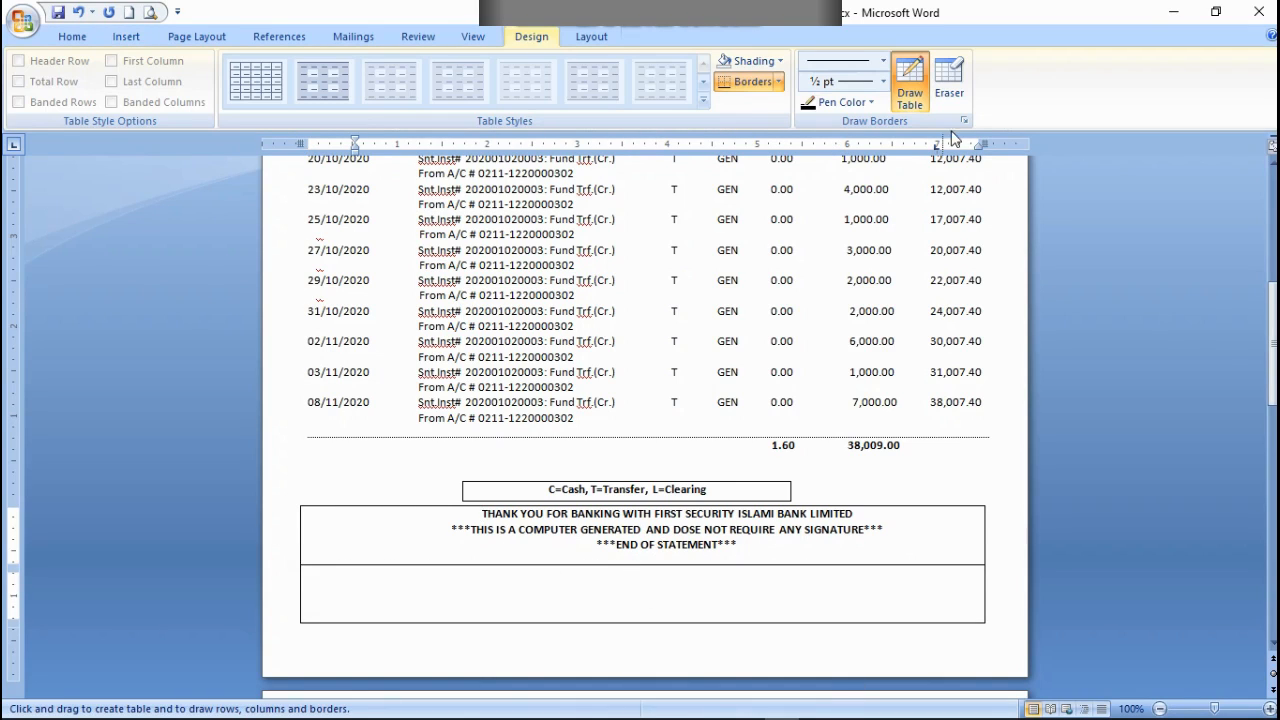
Step: Erase the side and bottom borders of the empty row beneath the closing message so the box encloses only the text
{"action": "left_click", "coordinate": [949, 80]}
{"action": "left_click", "coordinate": [987, 586]}
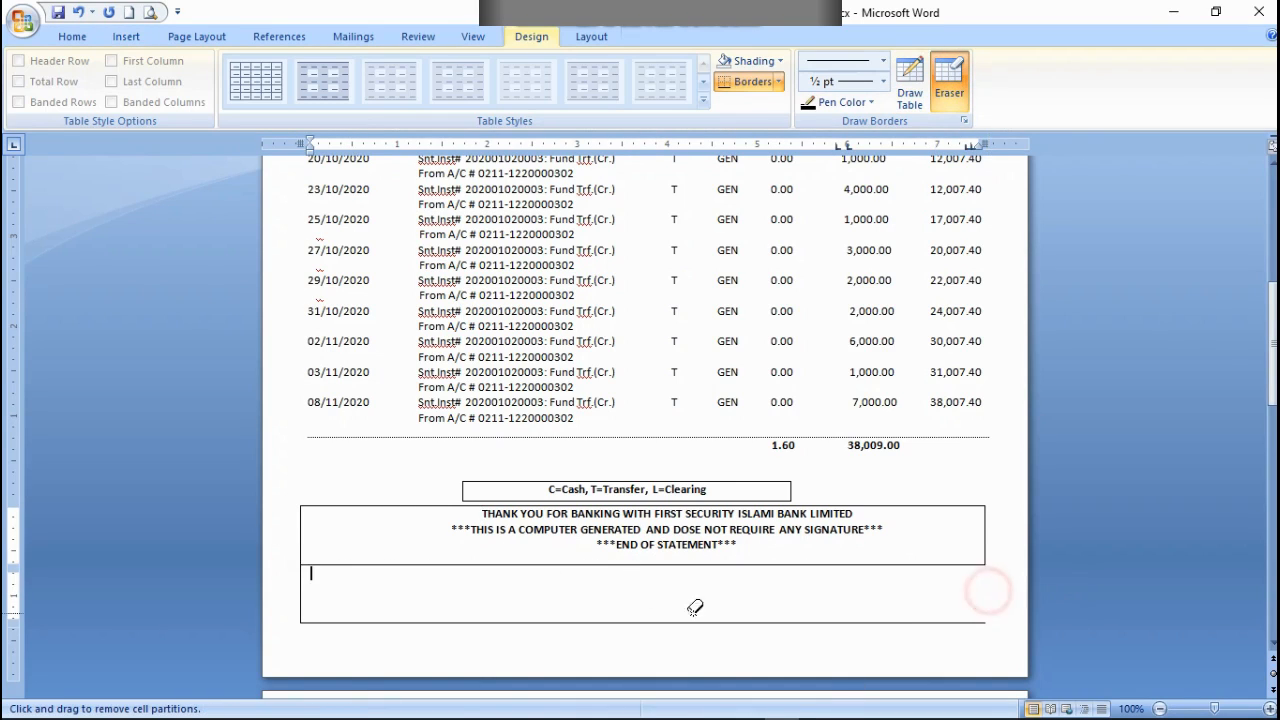
{"action": "left_click", "coordinate": [303, 590]}
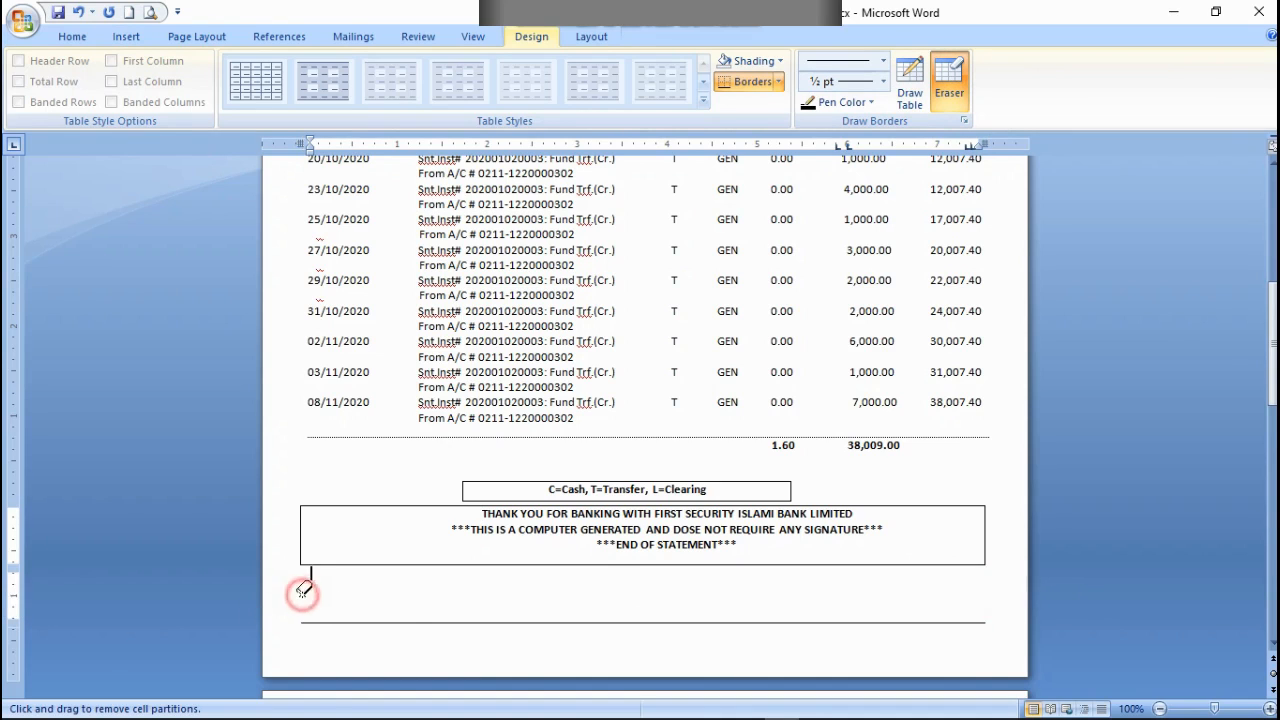
{"action": "left_click", "coordinate": [404, 622]}
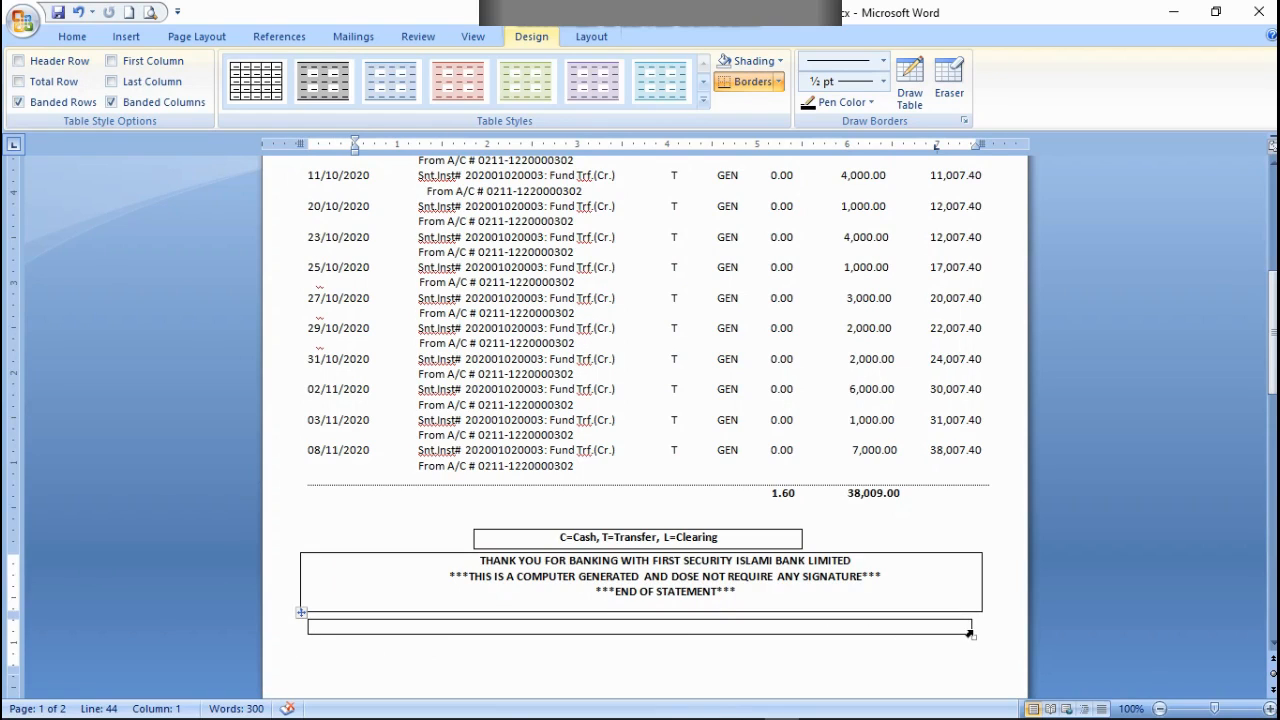
Step: Stretch the thin empty row beneath the closing message to the box's full width and erase its borders except the top line
{"action": "left_click_drag", "start_coordinate": [968, 626], "coordinate": [988, 626]}
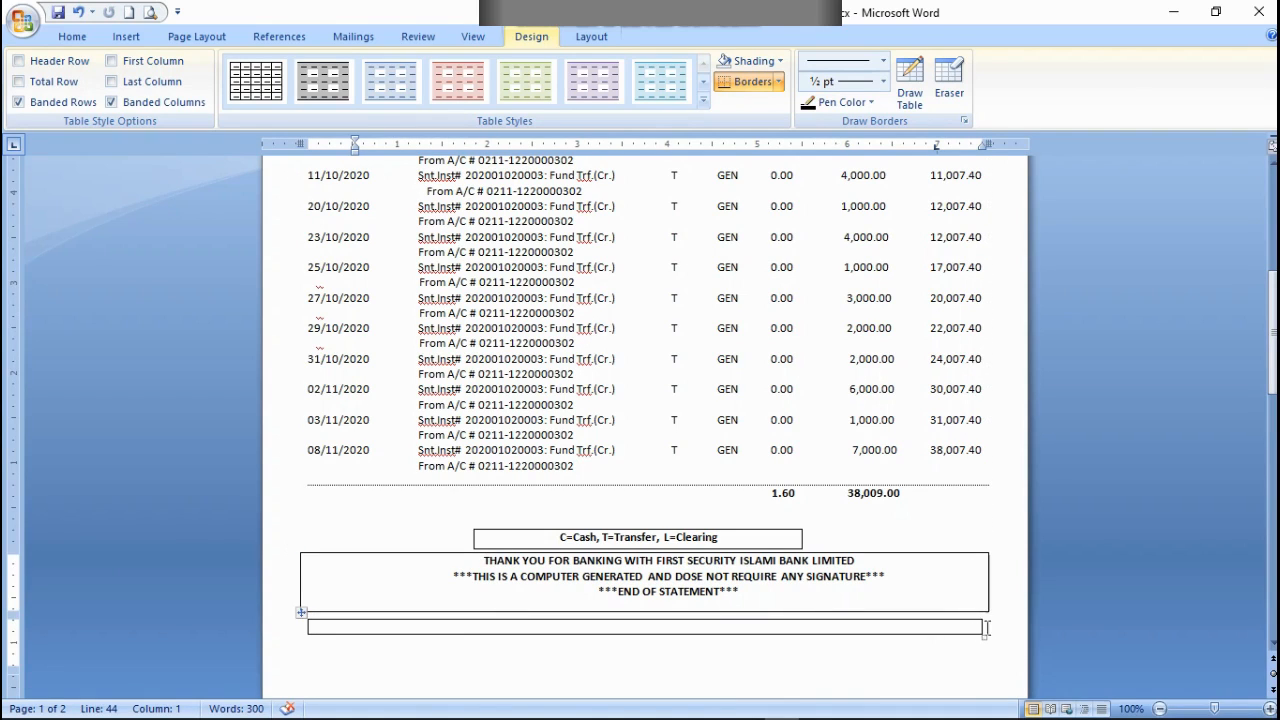
{"action": "left_click", "coordinate": [306, 627]}
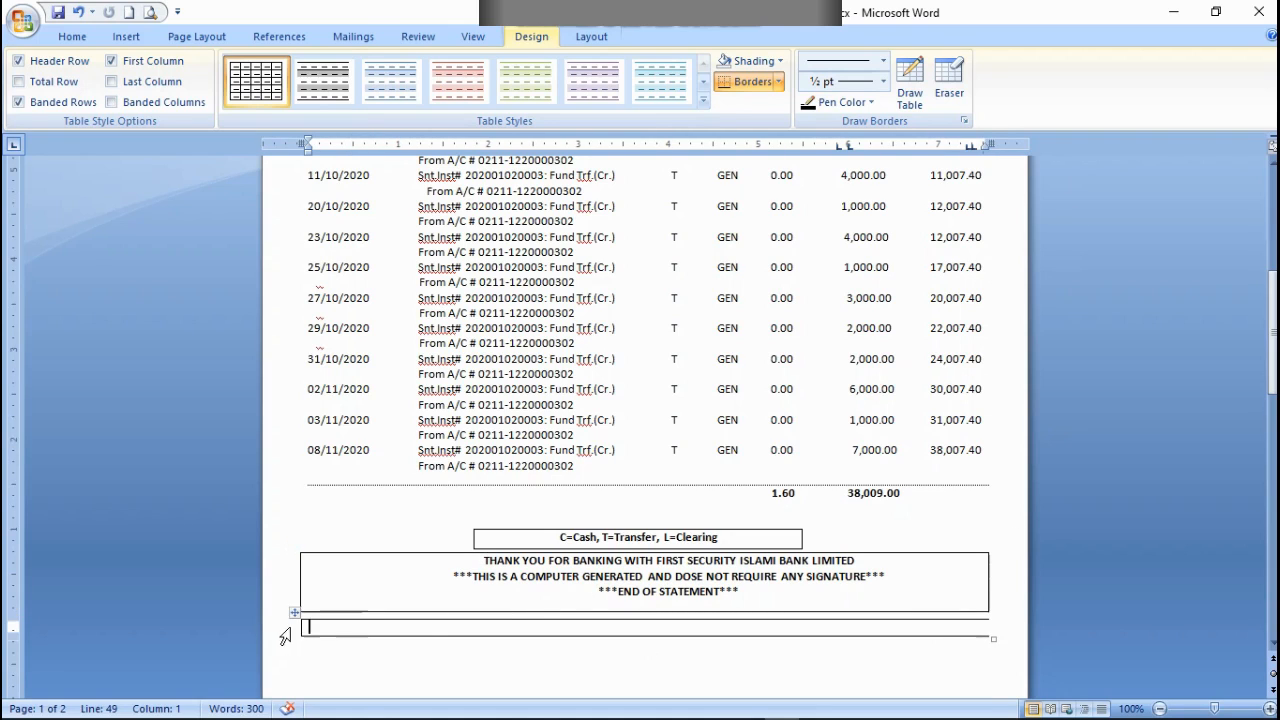
{"action": "left_click", "coordinate": [948, 96]}
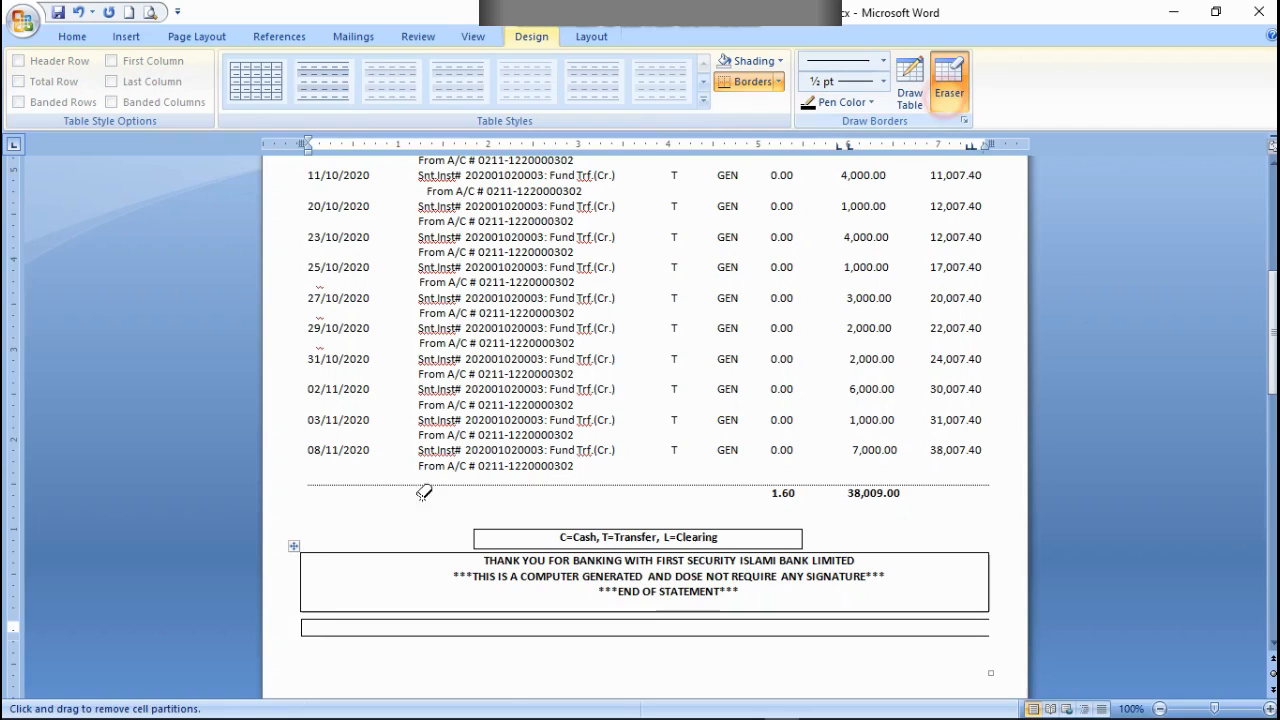
{"action": "left_click", "coordinate": [302, 627]}
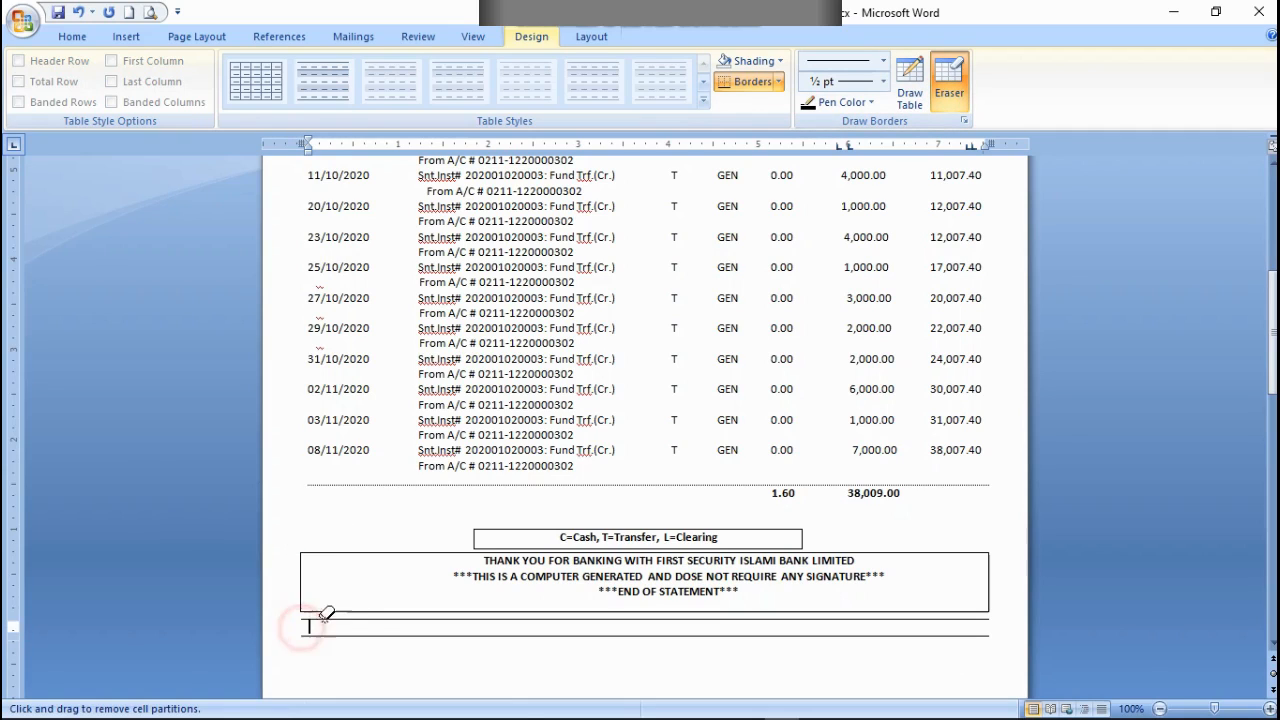
{"action": "left_click", "coordinate": [373, 638]}
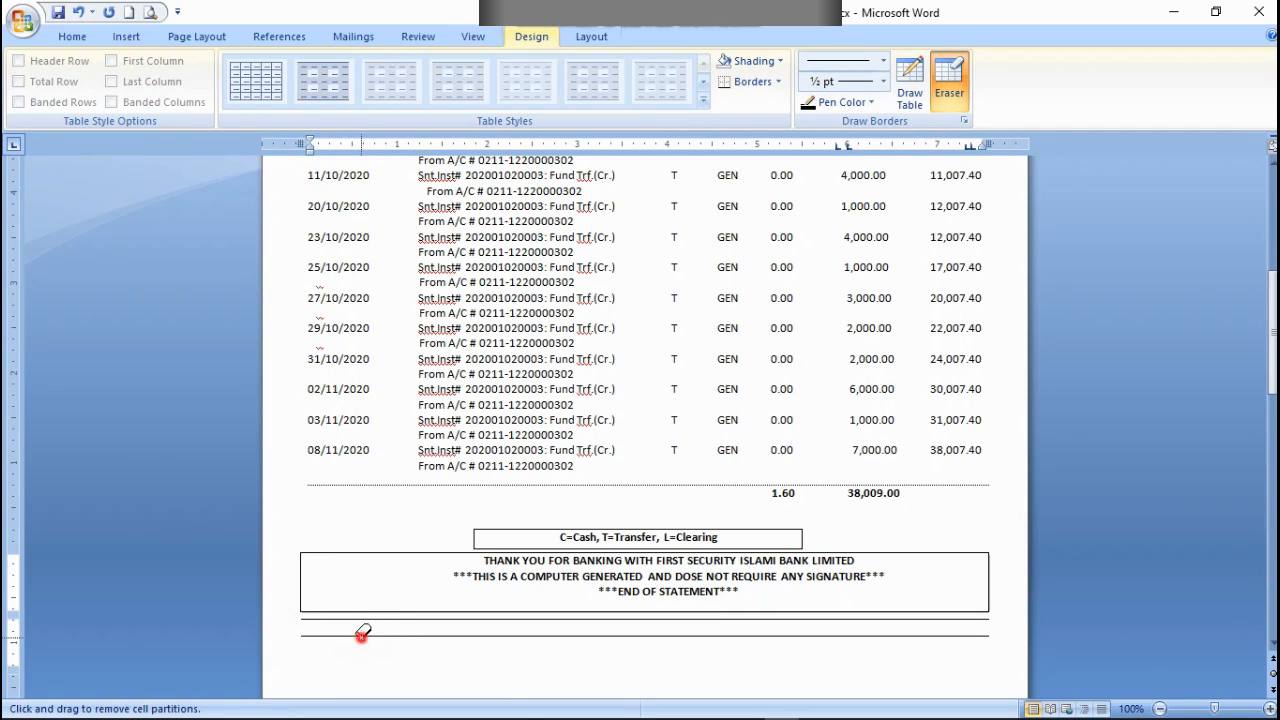
{"action": "left_click", "coordinate": [360, 632]}
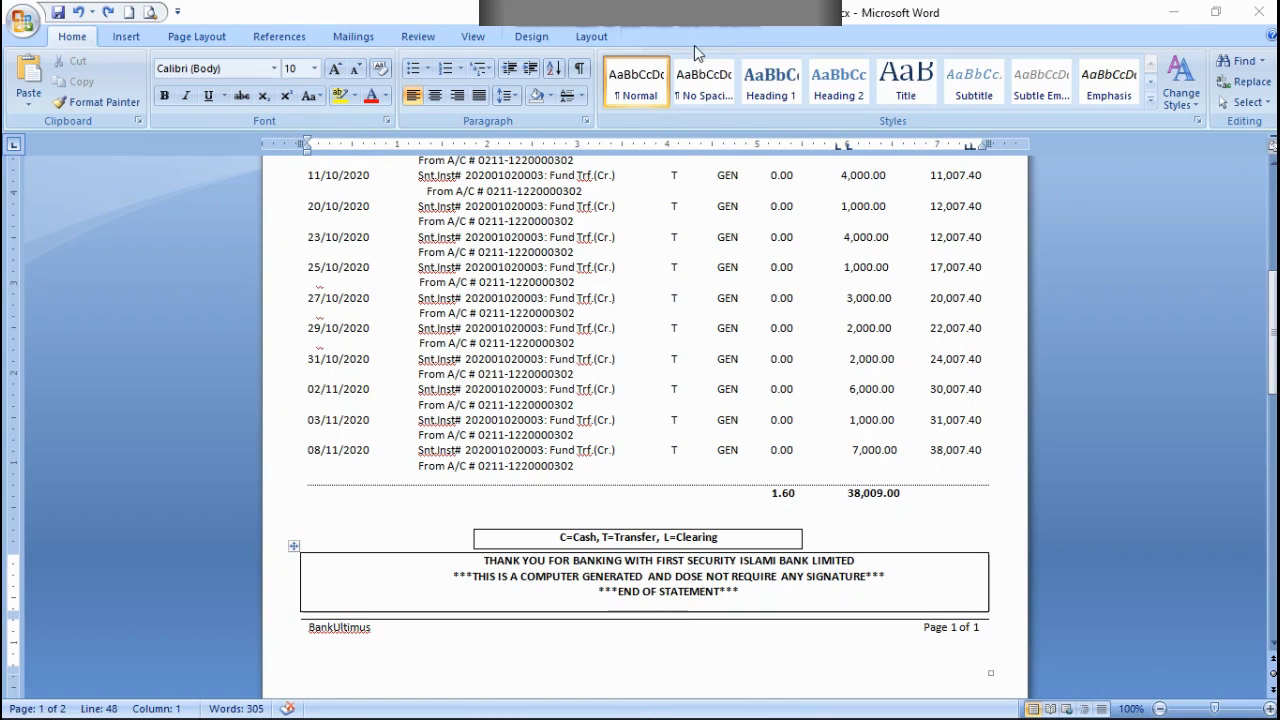
Step: Redraw the top border of the "BankUltimus" and "Page 1 of 1" row as a ½ pt dashed line
{"action": "left_click", "coordinate": [820, 626]}
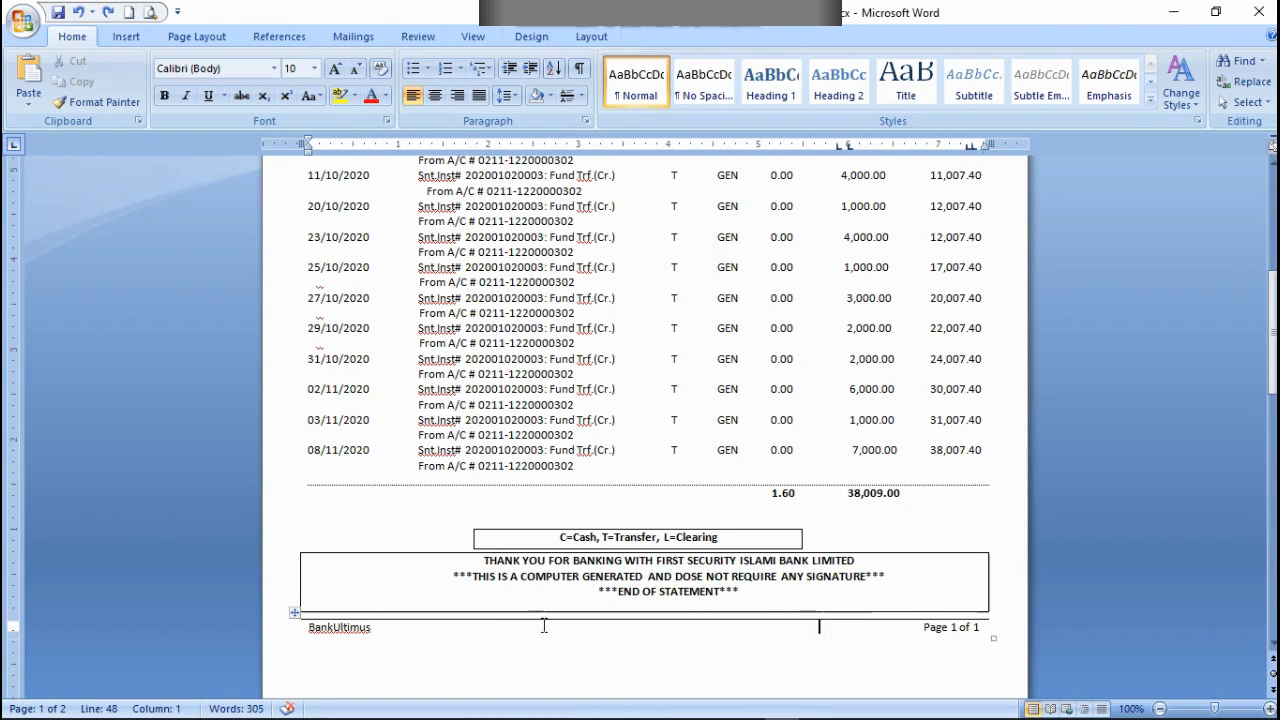
{"action": "left_click", "coordinate": [435, 615]}
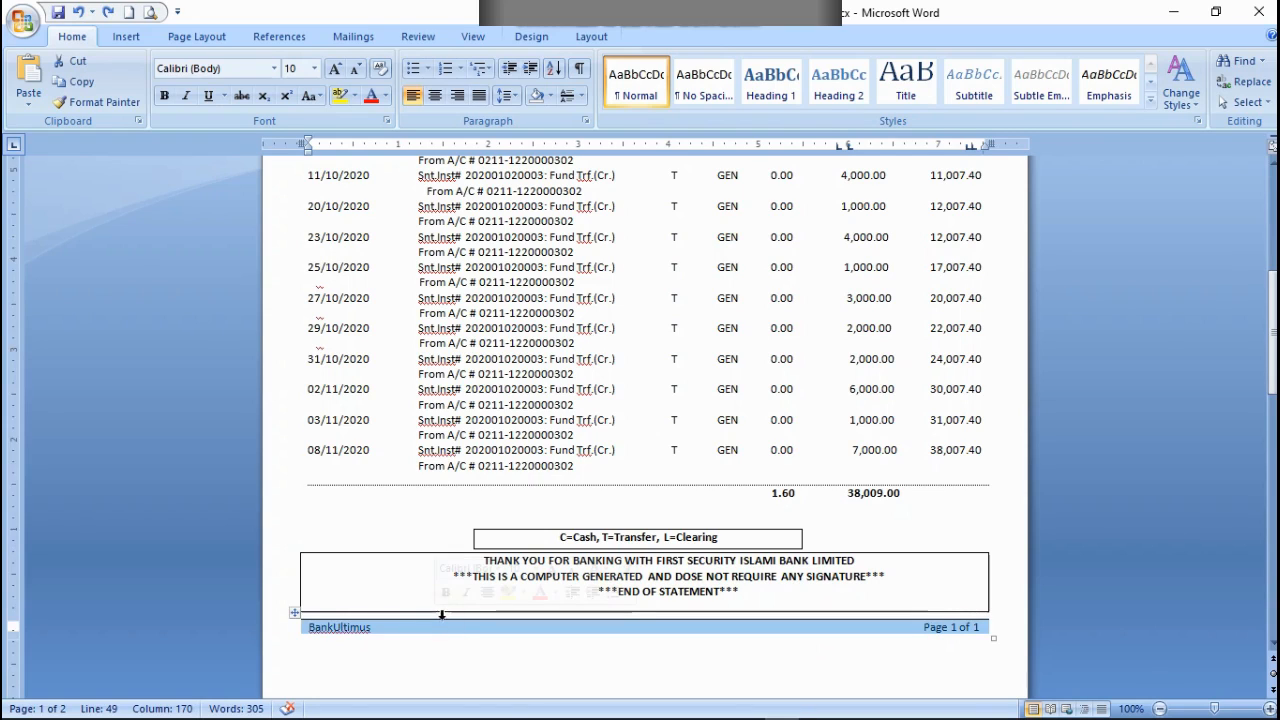
{"action": "left_click", "coordinate": [140, 37]}
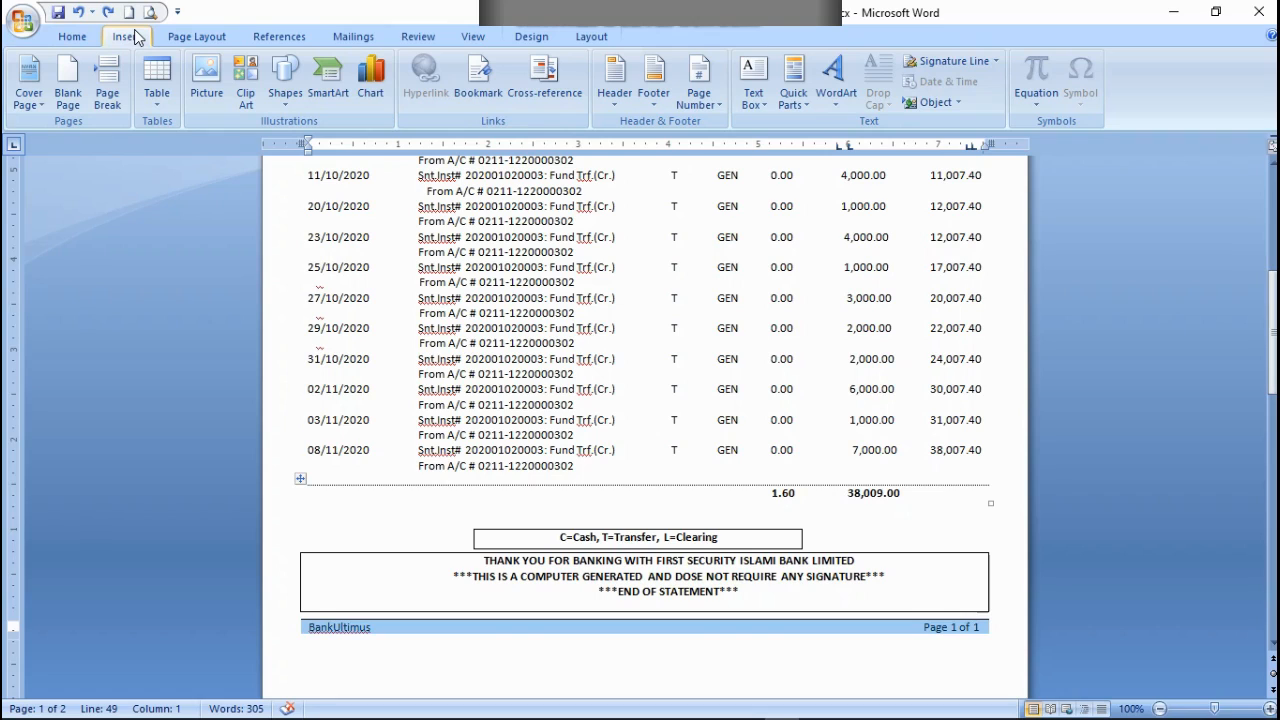
{"action": "left_click", "coordinate": [156, 88]}
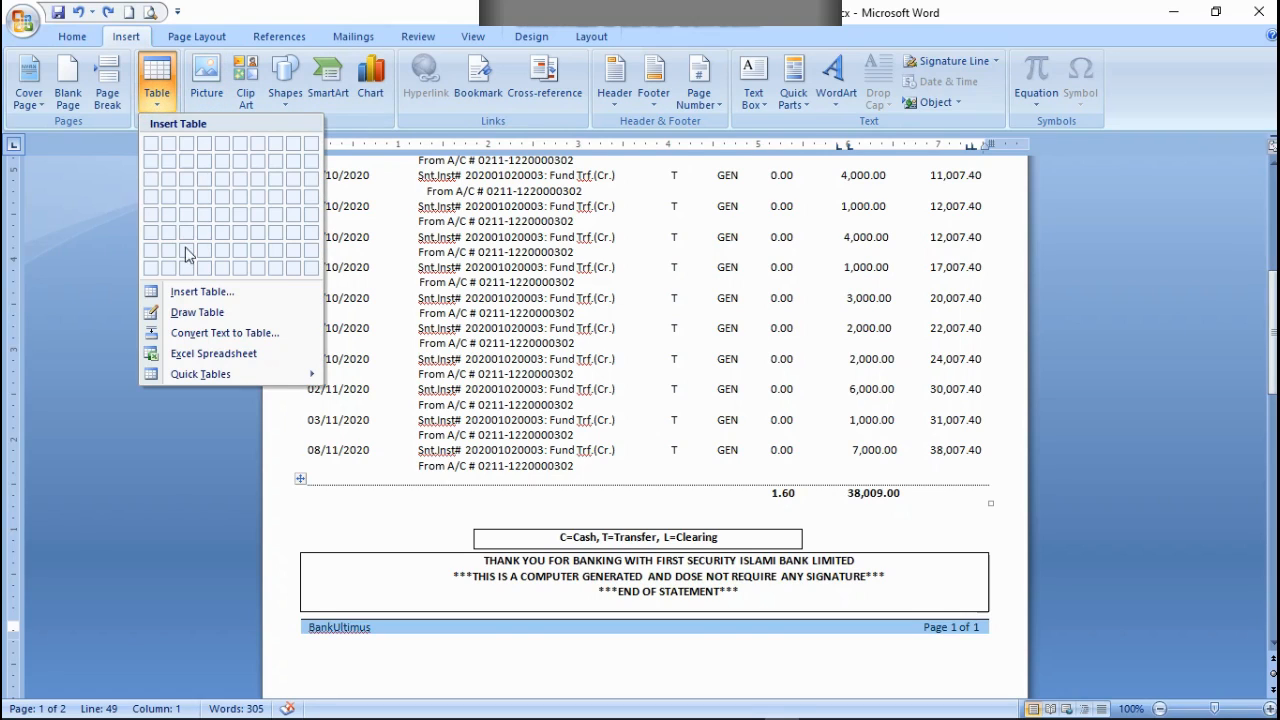
{"action": "left_click", "coordinate": [167, 318]}
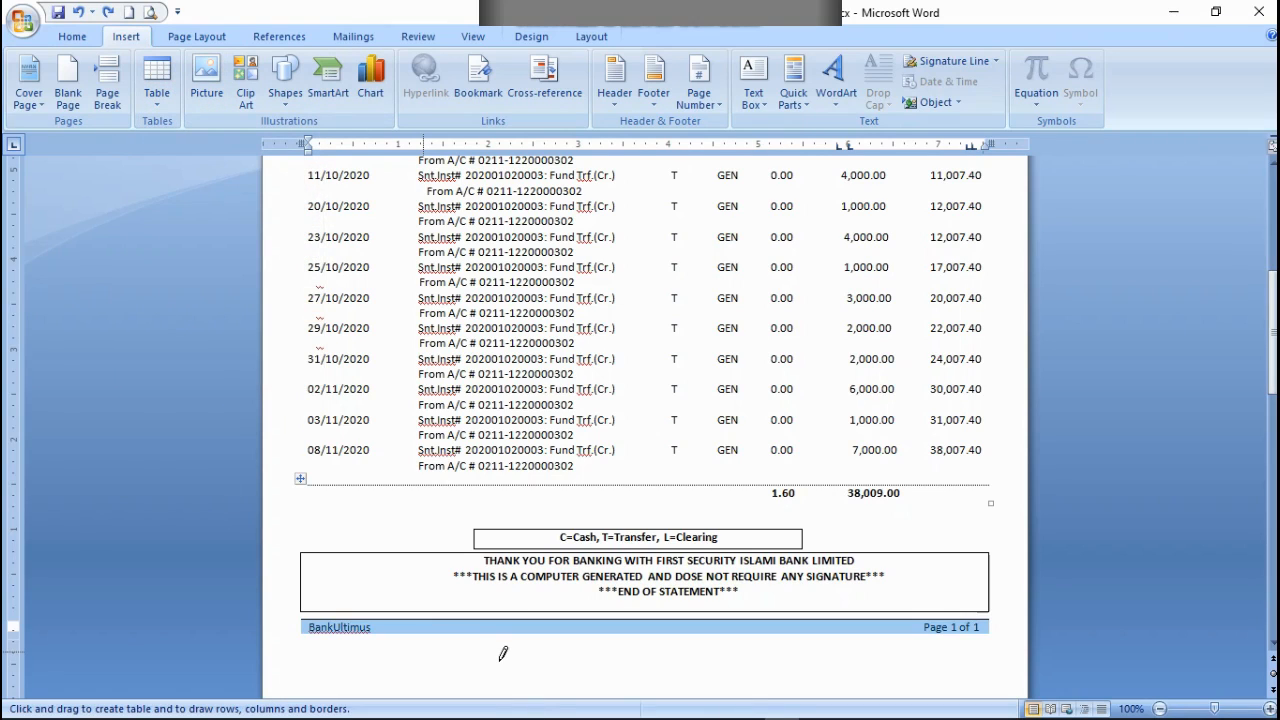
{"action": "left_click_drag", "start_coordinate": [498, 658], "coordinate": [500, 658]}
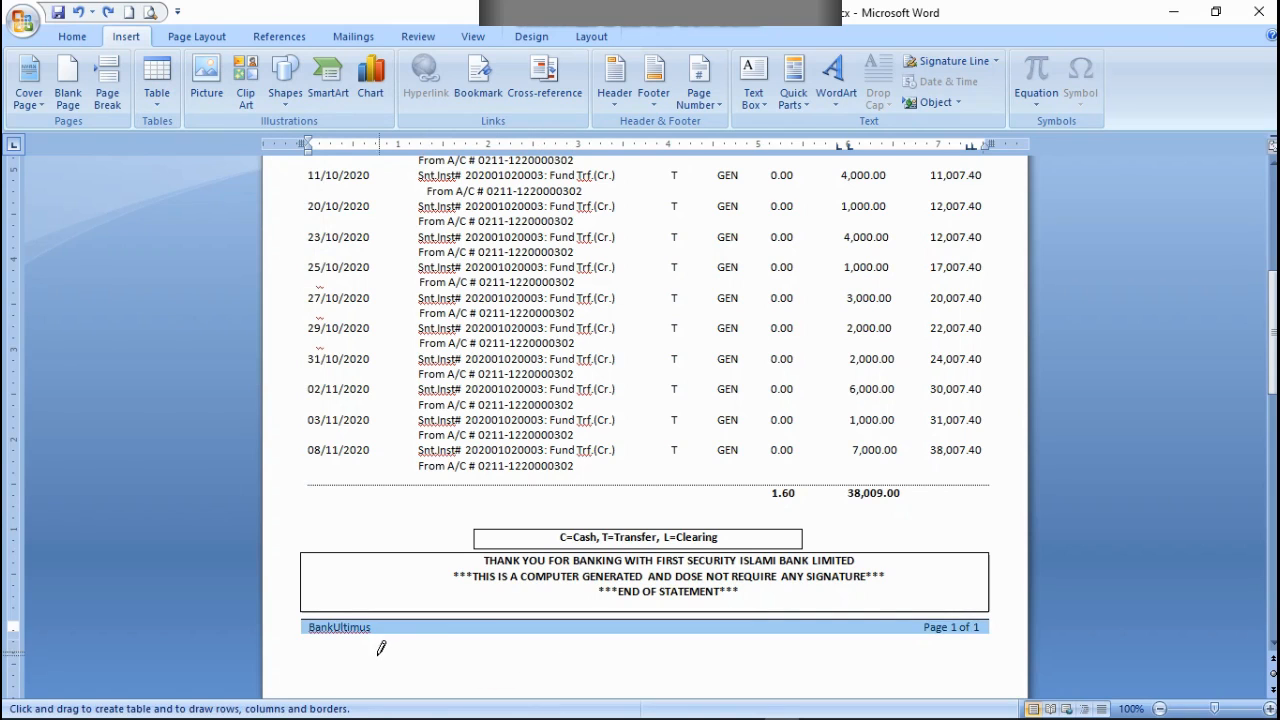
{"action": "left_click_drag", "start_coordinate": [332, 666], "coordinate": [430, 663]}
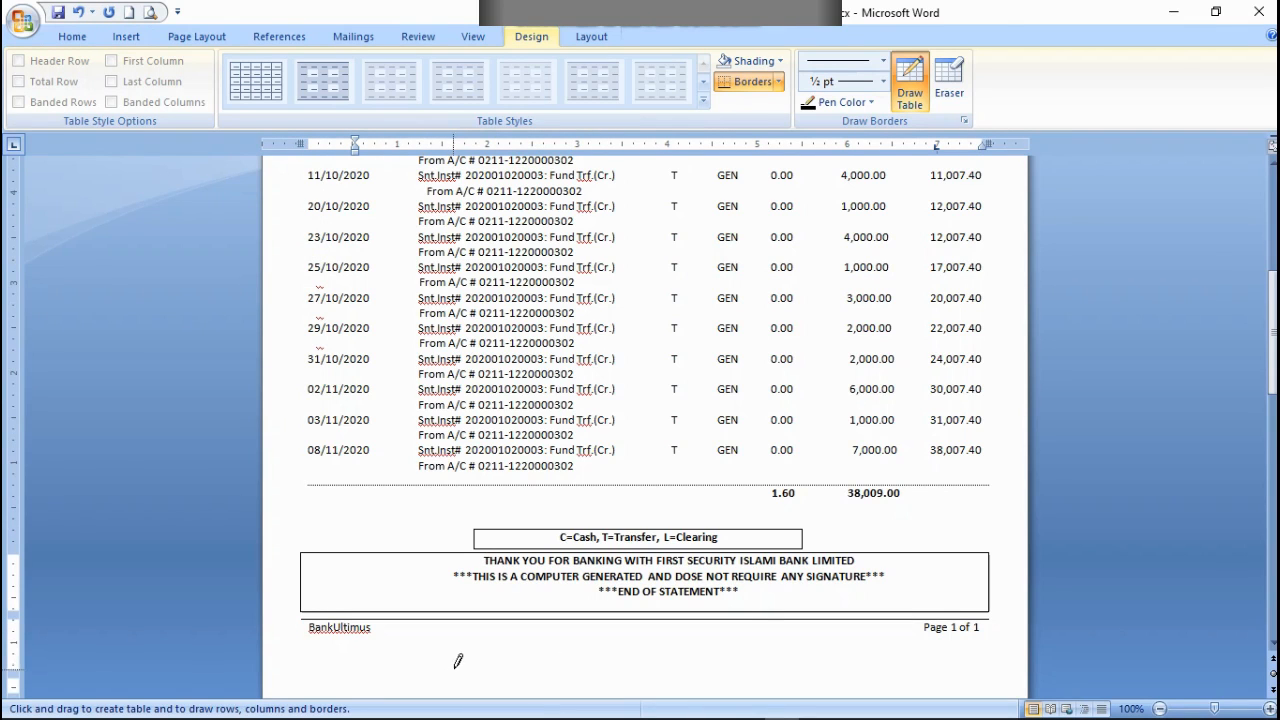
{"action": "left_click", "coordinate": [949, 80]}
{"action": "scroll", "coordinate": [720, 452], "scroll_direction": "up", "scroll_amount": 4}
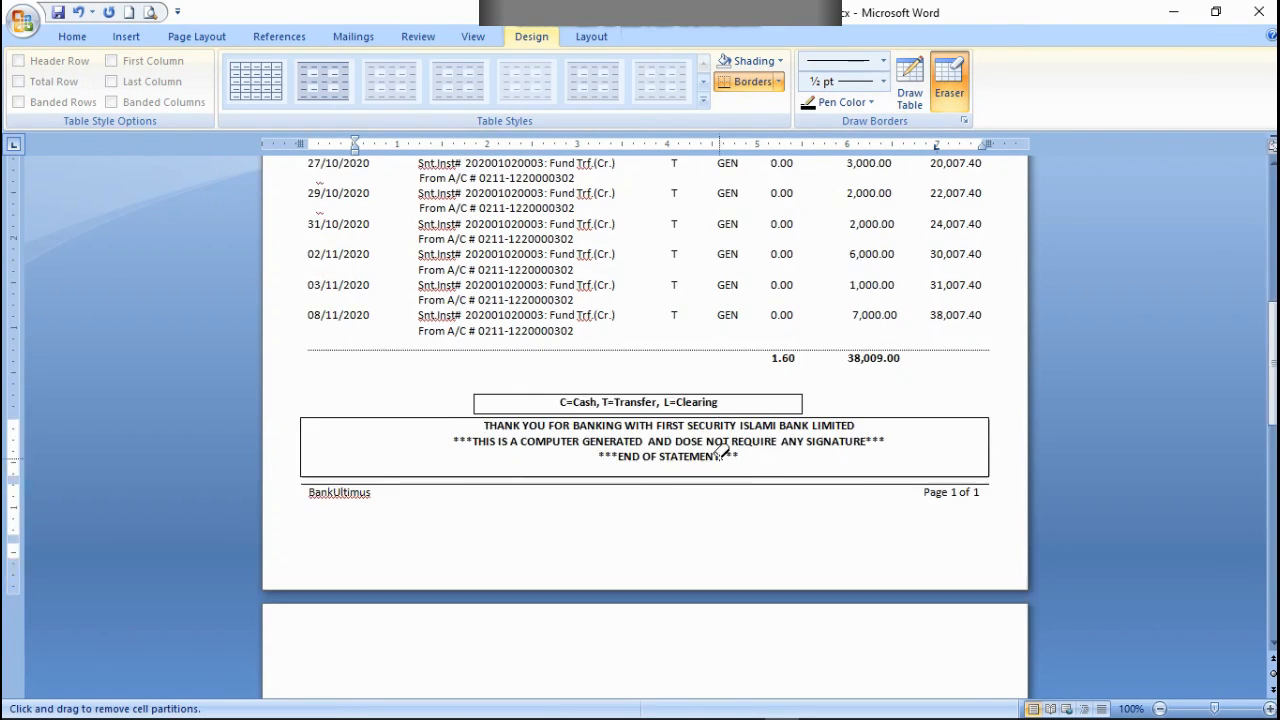
{"action": "scroll", "coordinate": [720, 452], "scroll_direction": "up", "scroll_amount": 5}
{"action": "scroll", "coordinate": [720, 452], "scroll_direction": "down", "scroll_amount": 10}
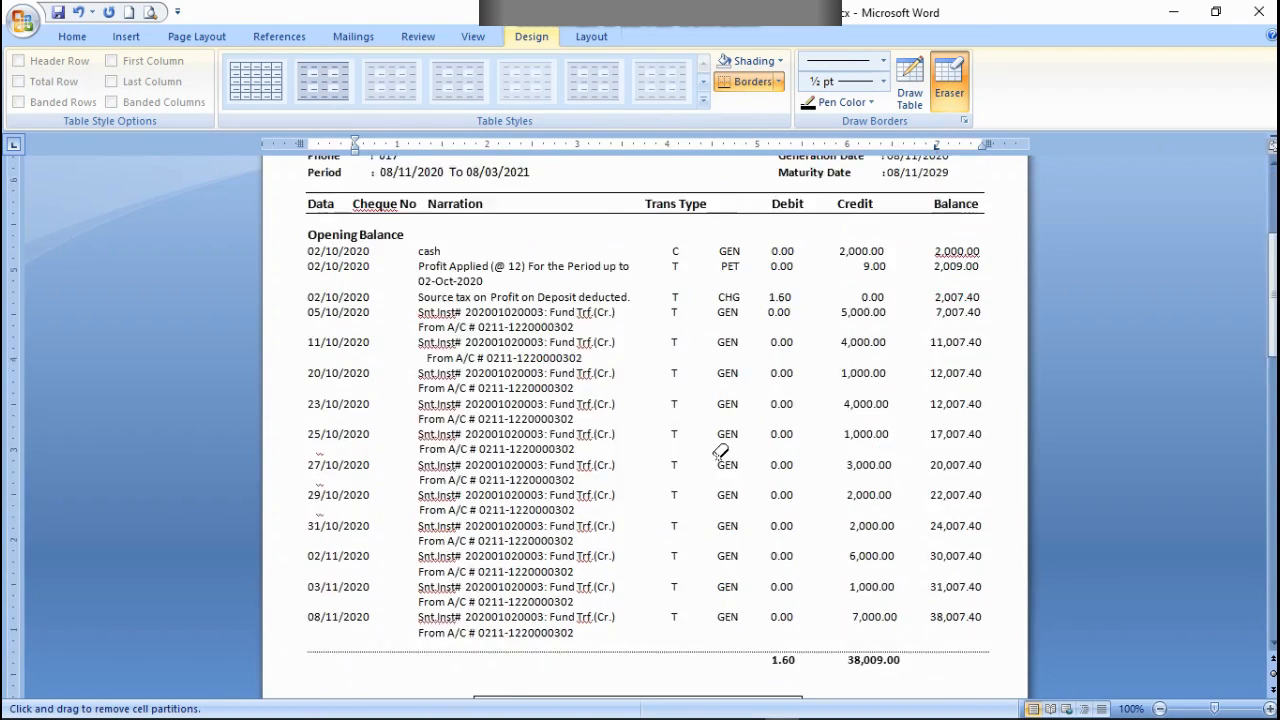
{"action": "left_click", "coordinate": [883, 62]}
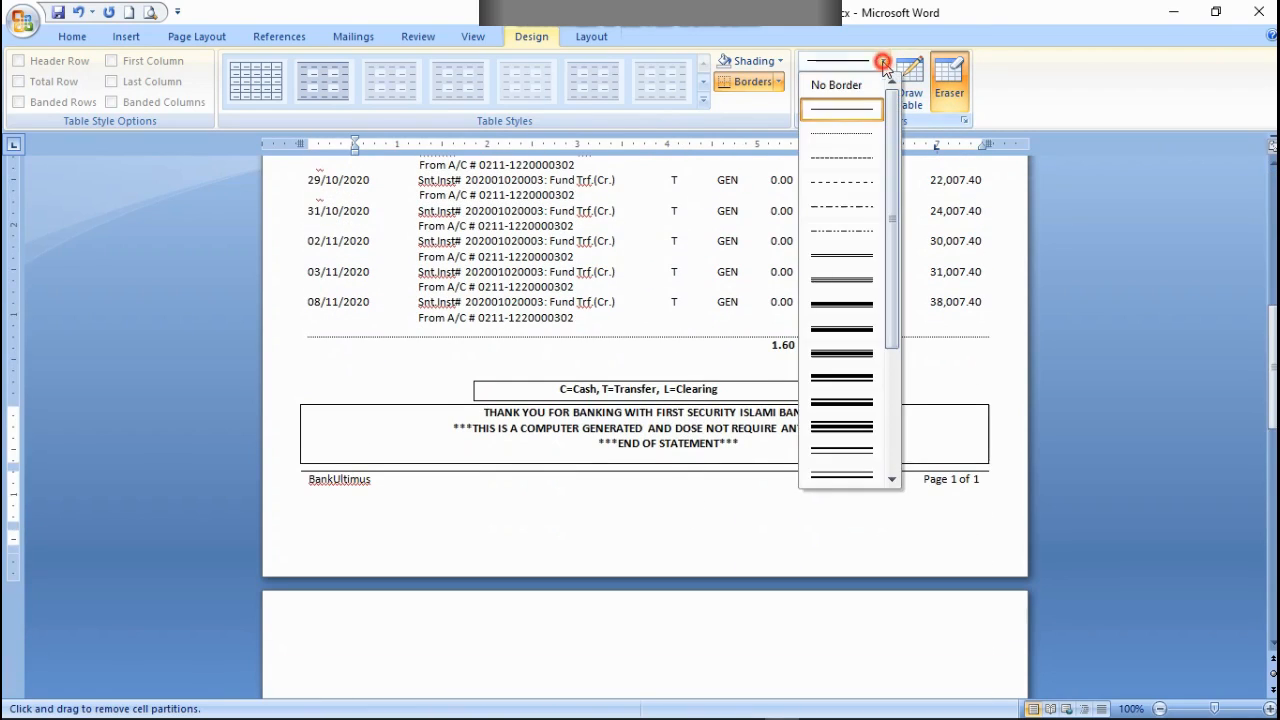
{"action": "left_click", "coordinate": [836, 160]}
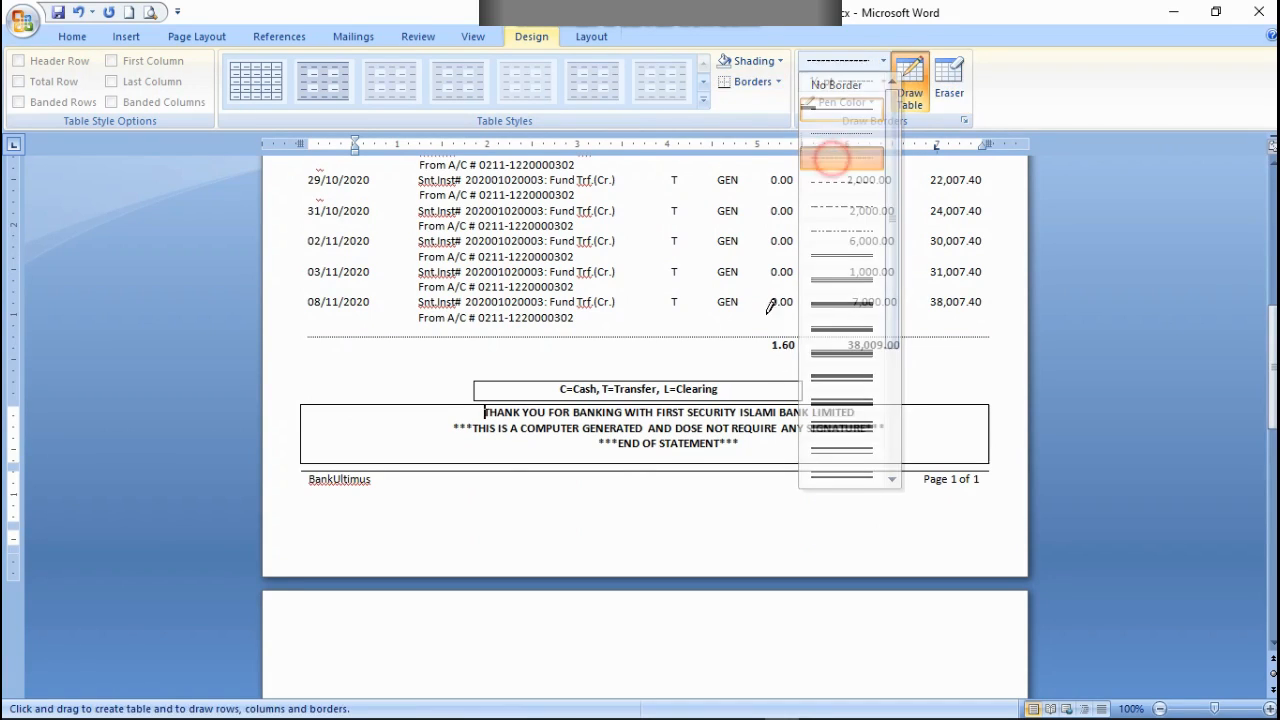
{"action": "left_click", "coordinate": [770, 466]}
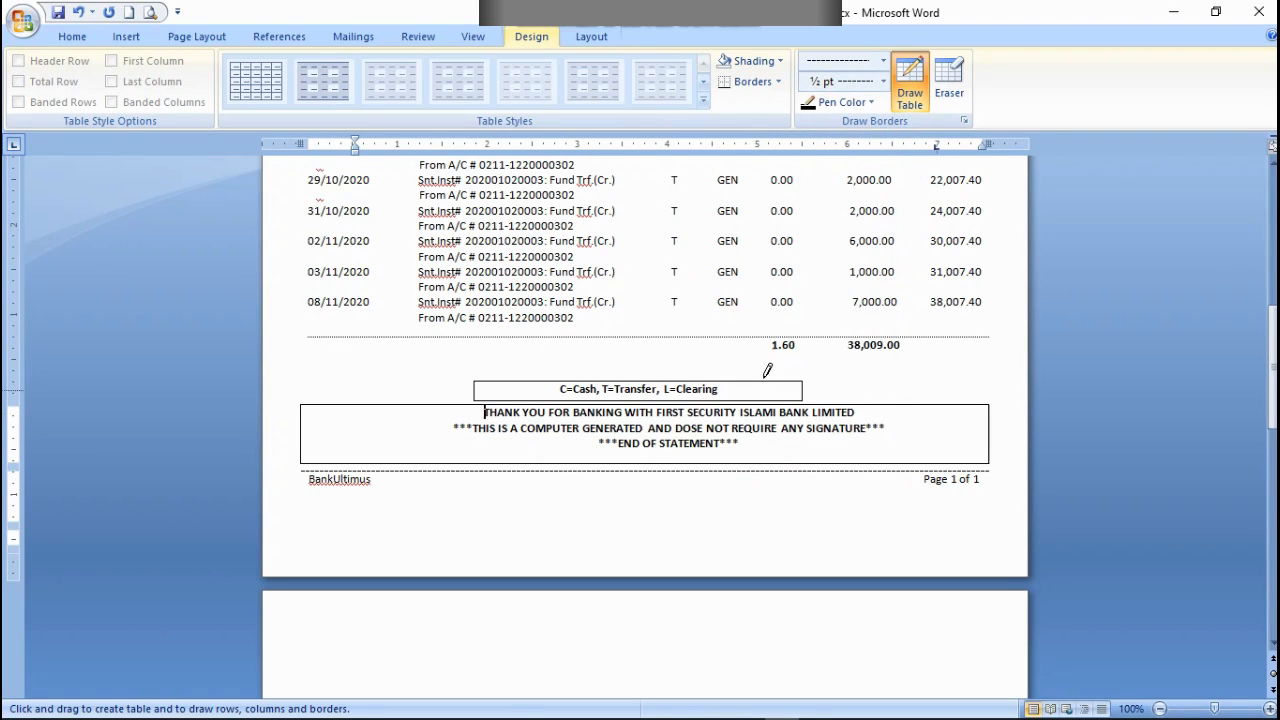
Step: Review the whole statement, from the bank heading and account details through the transactions to the closing box and footer row
{"action": "scroll", "coordinate": [1055, 396], "scroll_direction": "up", "scroll_amount": 10}
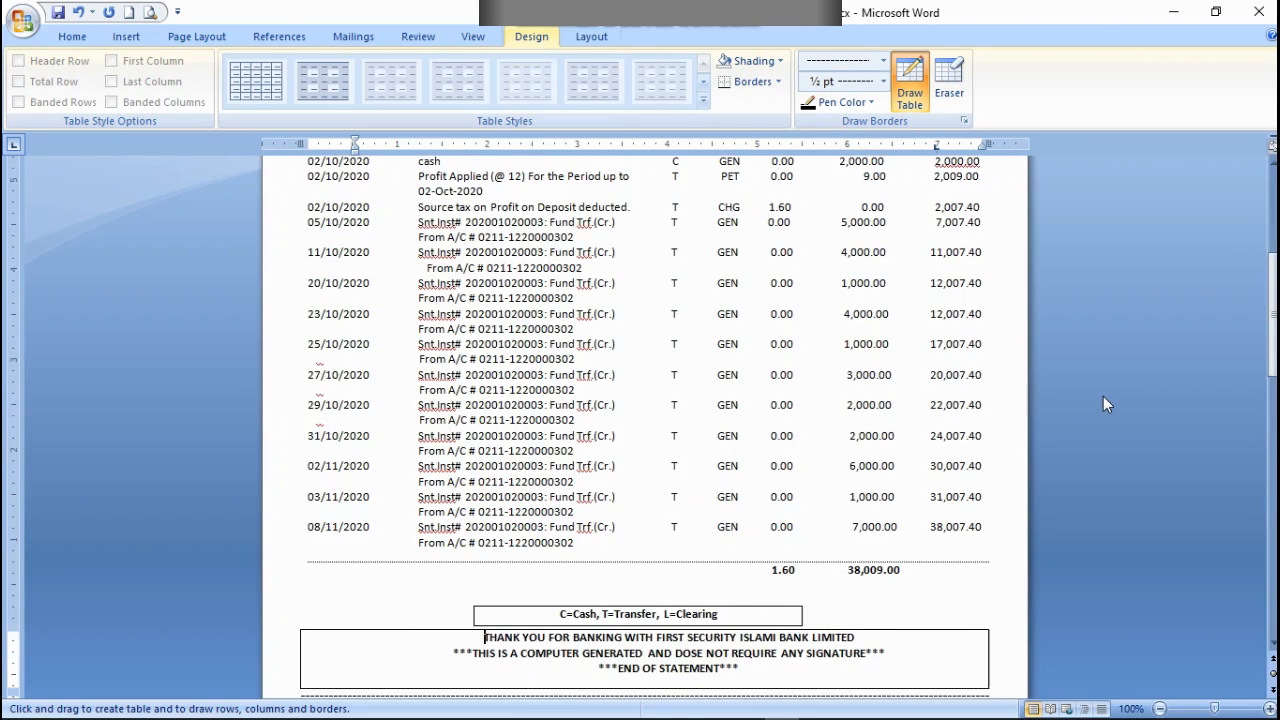
{"action": "scroll", "coordinate": [1078, 398], "scroll_direction": "up", "scroll_amount": 2}
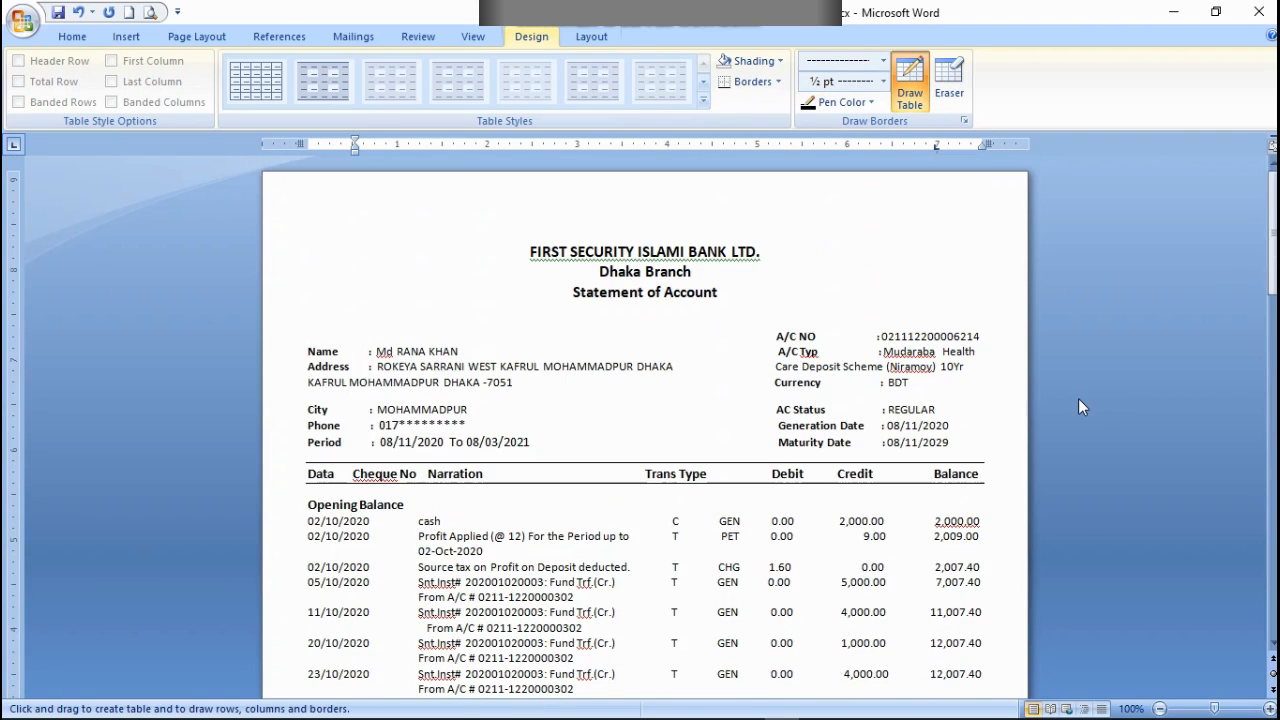
{"action": "scroll", "coordinate": [1075, 398], "scroll_direction": "down", "scroll_amount": 4}
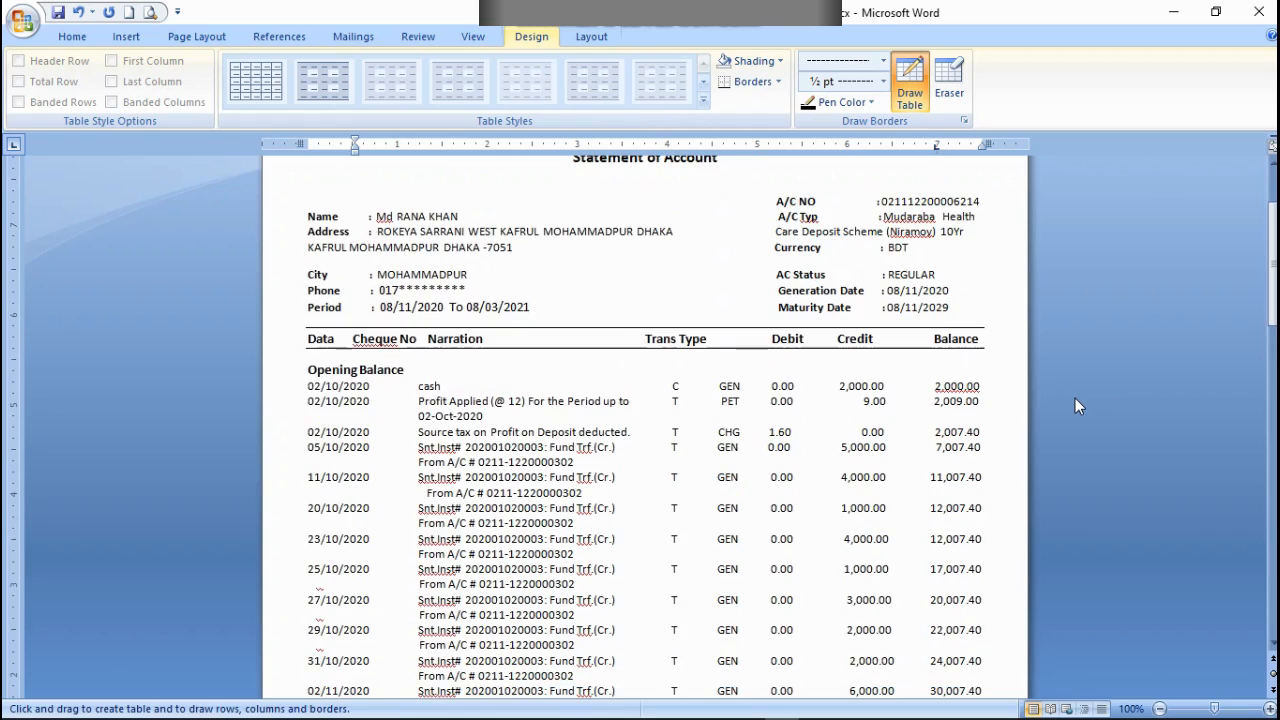
{"action": "key", "text": "super"}
{"action": "left_click", "coordinate": [1096, 371]}
{"action": "double_click", "coordinate": [1111, 310]}
{"action": "left_click", "coordinate": [1108, 312]}
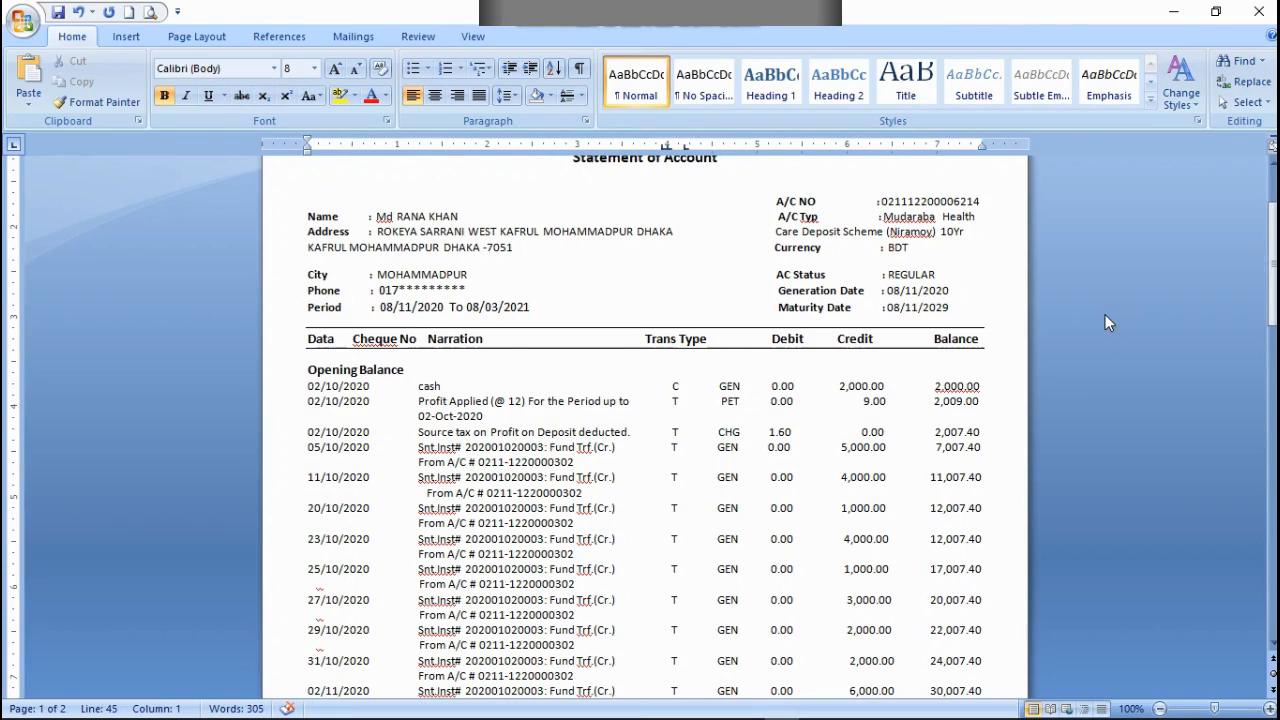
{"action": "scroll", "coordinate": [1104, 317], "scroll_direction": "down", "scroll_amount": 1}
{"action": "scroll", "coordinate": [1104, 319], "scroll_direction": "down", "scroll_amount": 1}
{"action": "scroll", "coordinate": [1010, 358], "scroll_direction": "down", "scroll_amount": 5}
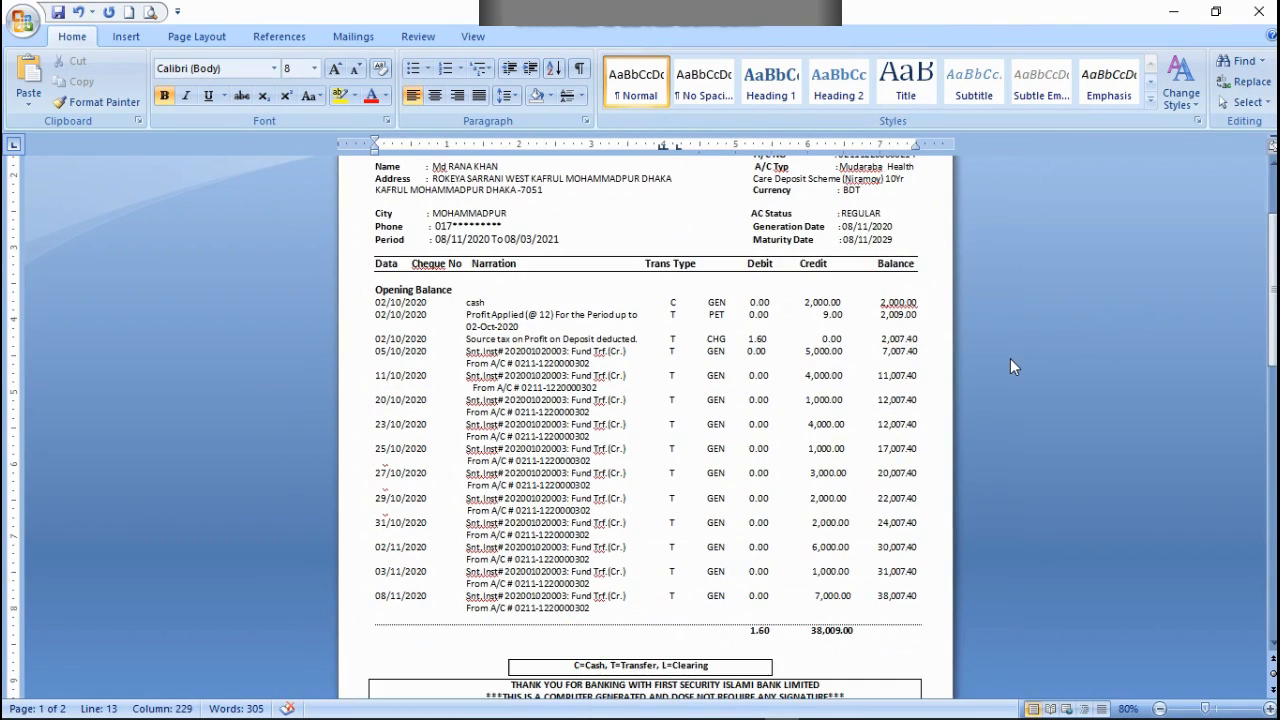
{"action": "scroll", "coordinate": [1010, 358], "scroll_direction": "down", "scroll_amount": 1}
{"action": "scroll", "coordinate": [1010, 359], "scroll_direction": "up", "scroll_amount": 5}
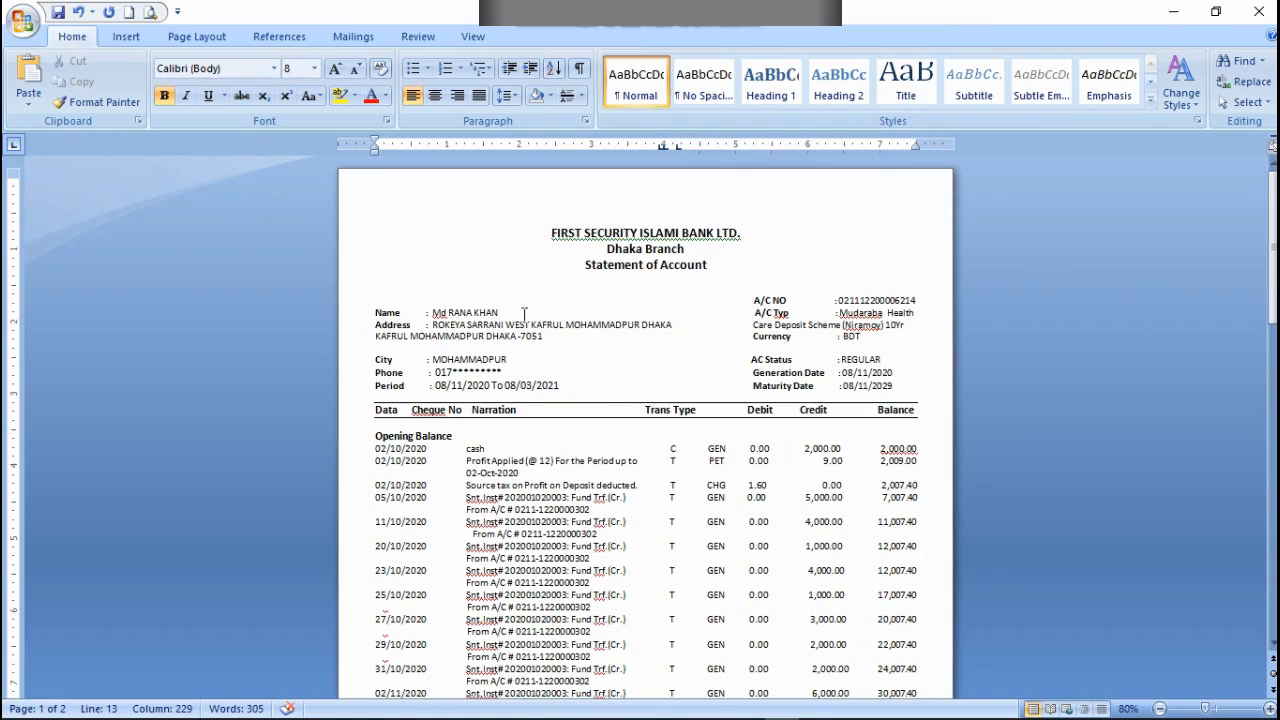
{"action": "scroll", "coordinate": [877, 400], "scroll_direction": "down", "scroll_amount": 5}
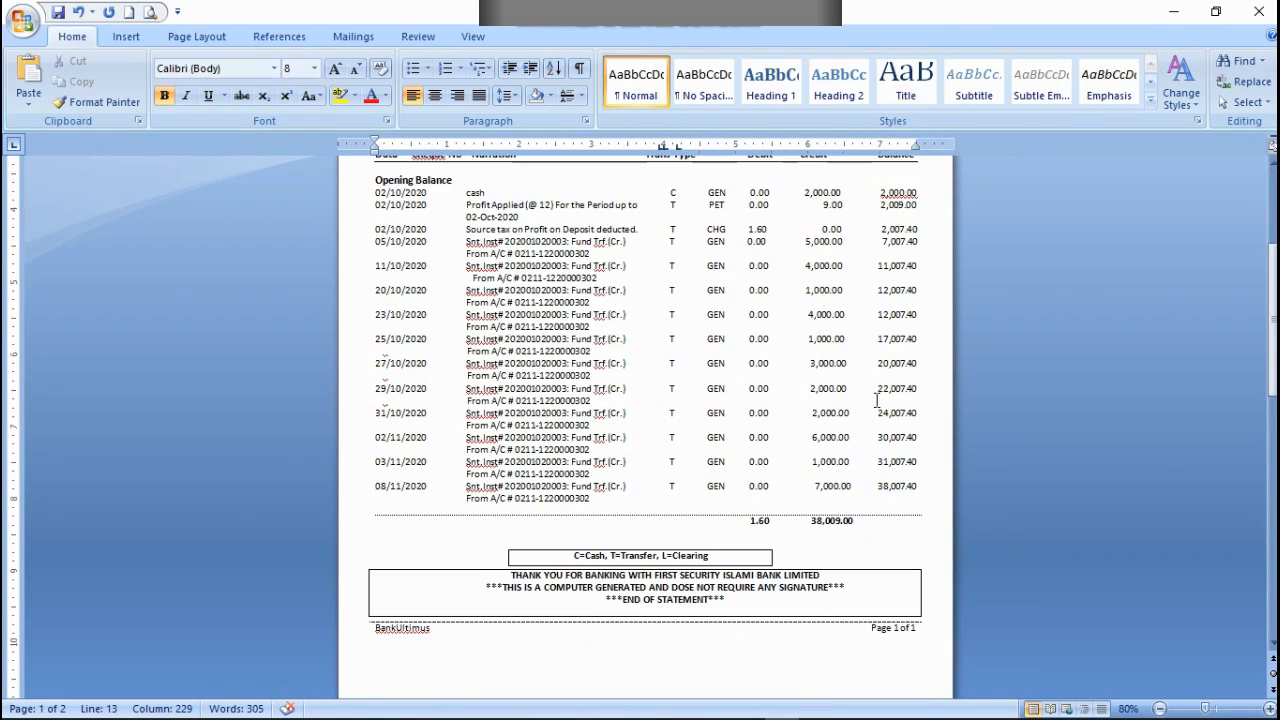
{"action": "scroll", "coordinate": [874, 414], "scroll_direction": "down", "scroll_amount": 3}
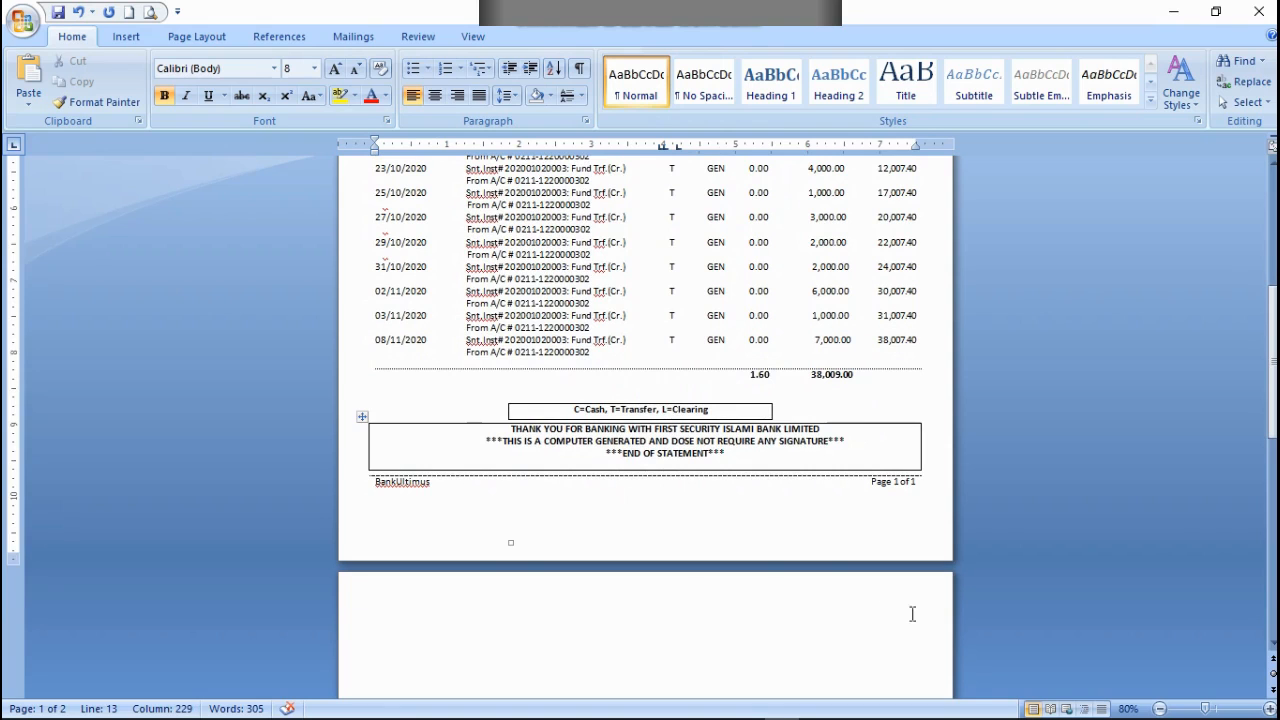
{"action": "scroll", "coordinate": [880, 510], "scroll_direction": "up", "scroll_amount": 8}
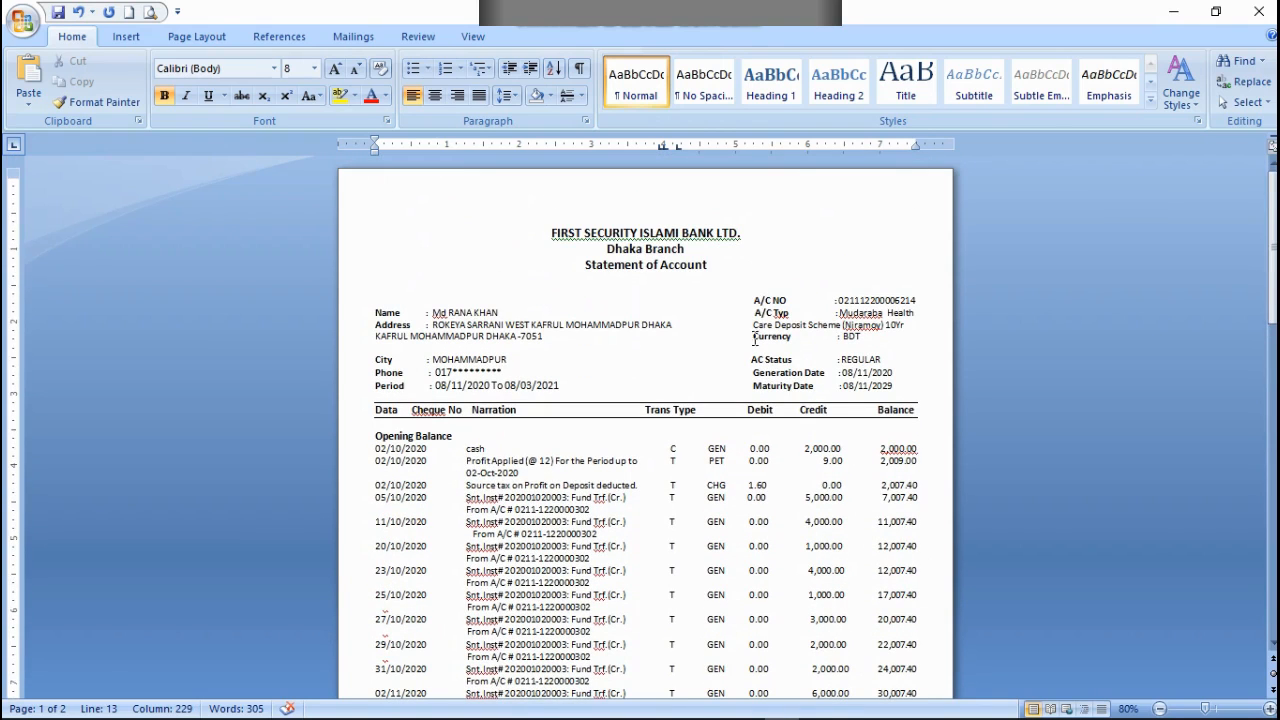
{"action": "left_click", "coordinate": [22, 20]}
{"action": "left_click", "coordinate": [68, 185]}
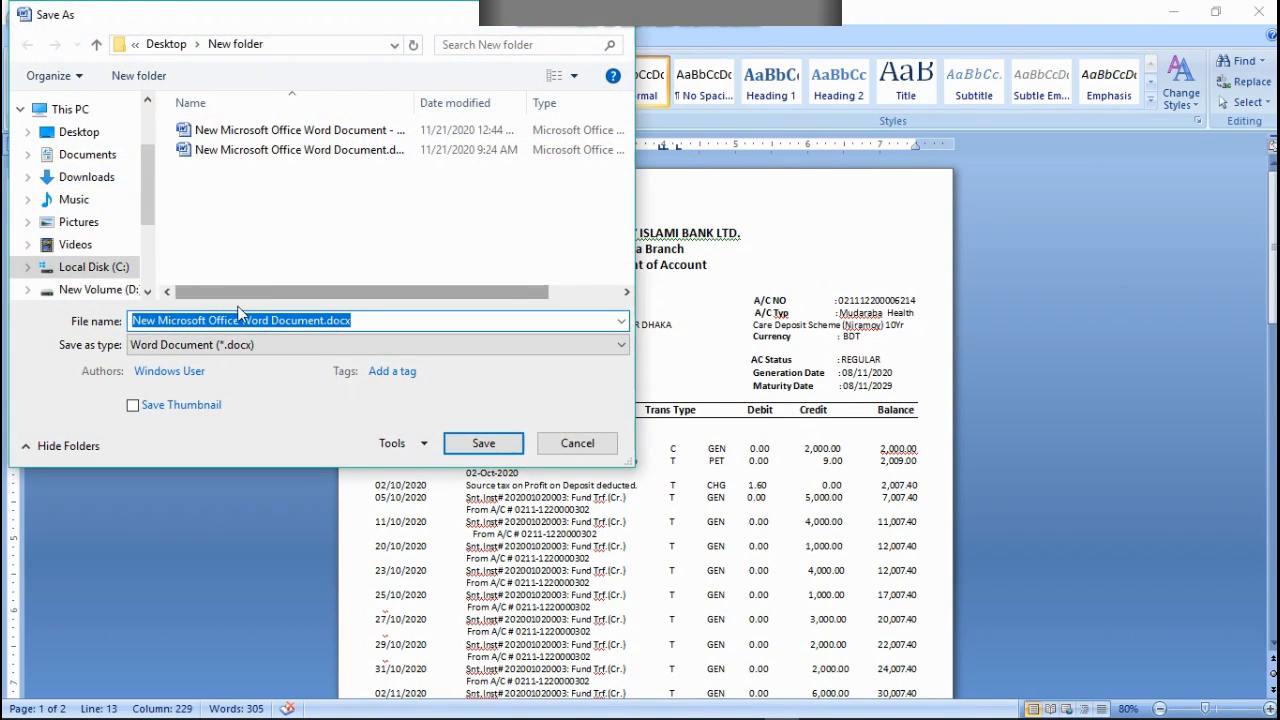
{"action": "left_click", "coordinate": [206, 320]}
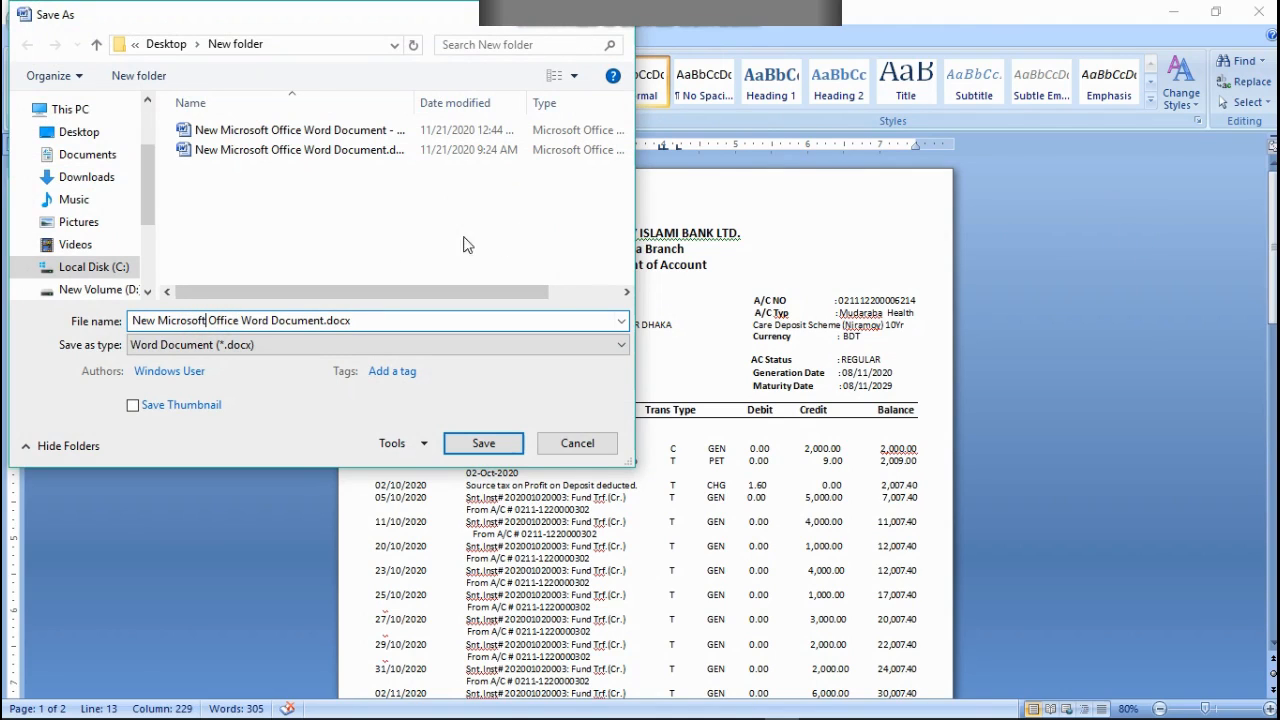
{"action": "left_click", "coordinate": [578, 443]}
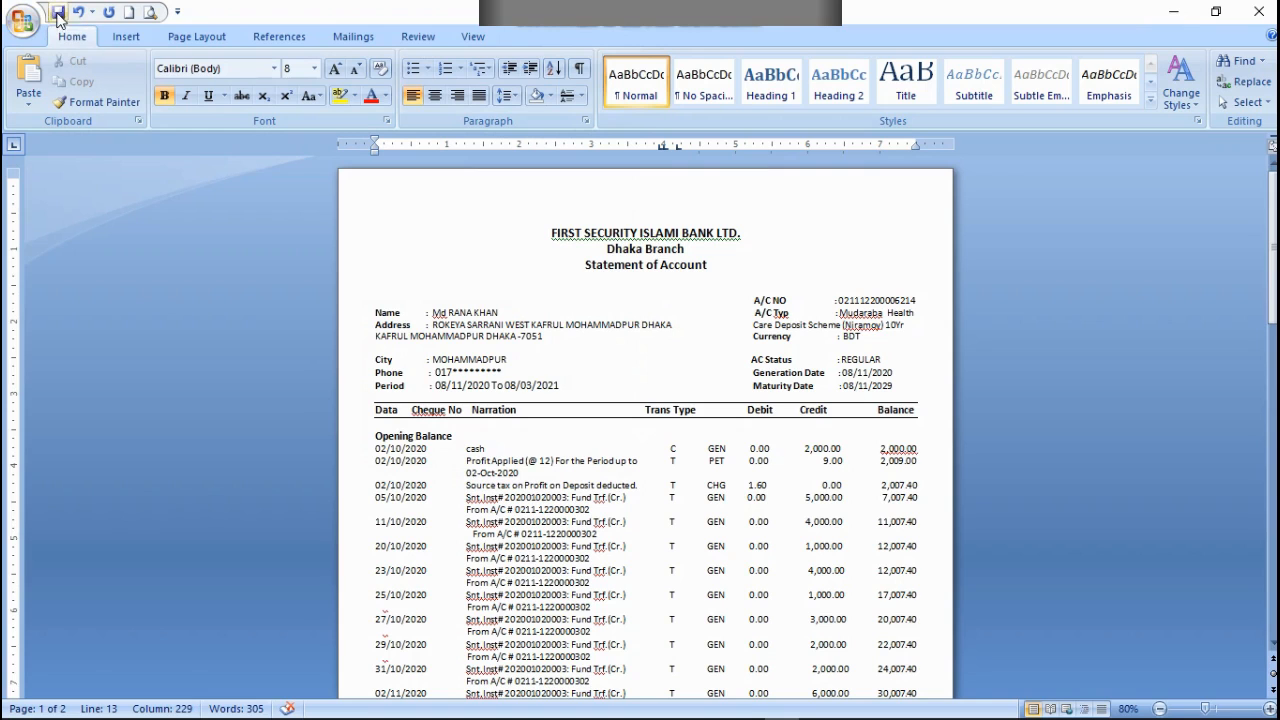
Step: Save the statement document under its existing file name and look over its page
{"action": "left_click", "coordinate": [58, 13]}
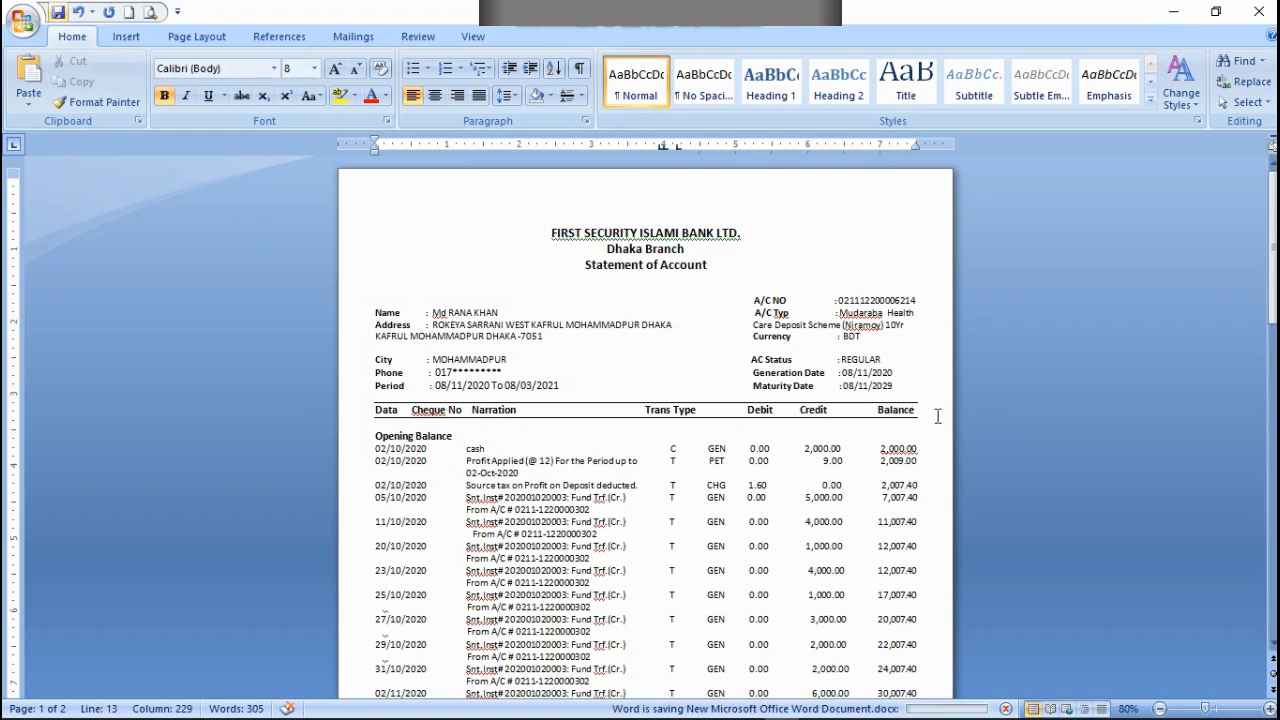
{"action": "scroll", "coordinate": [938, 416], "scroll_direction": "down", "scroll_amount": 10}
{"action": "scroll", "coordinate": [730, 430], "scroll_direction": "up", "scroll_amount": 2}
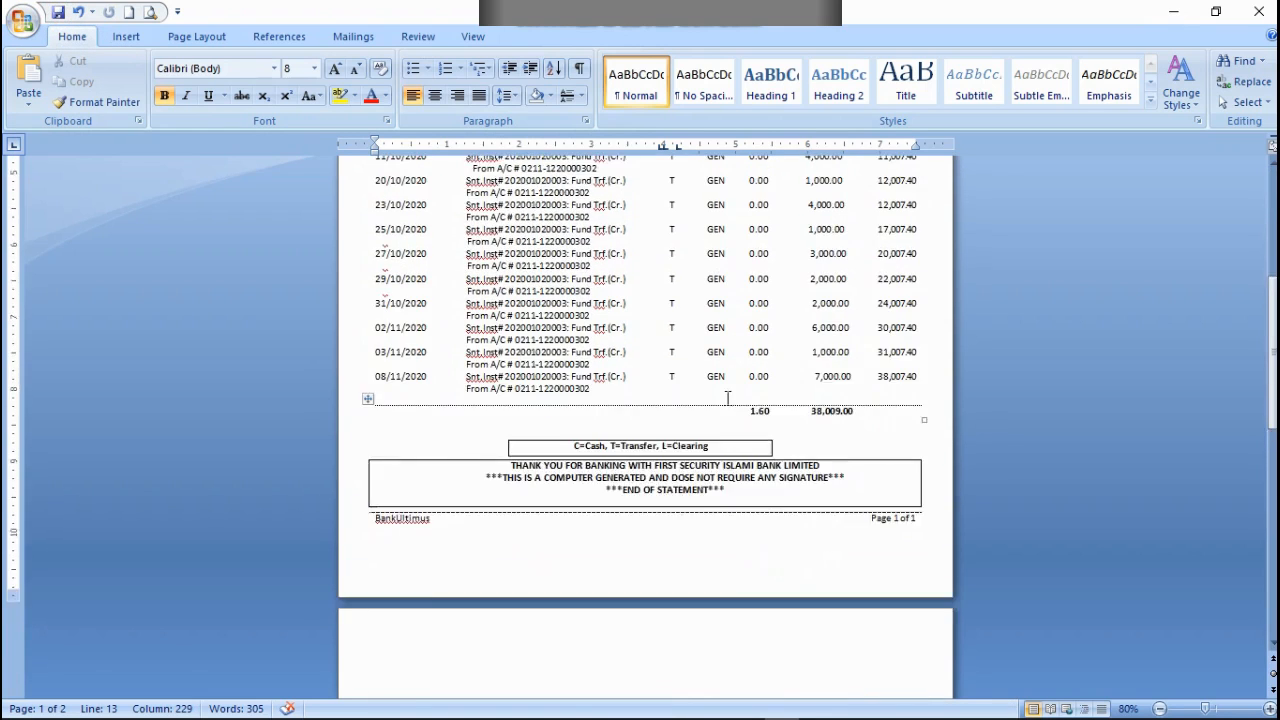
{"action": "scroll", "coordinate": [727, 398], "scroll_direction": "up", "scroll_amount": 7}
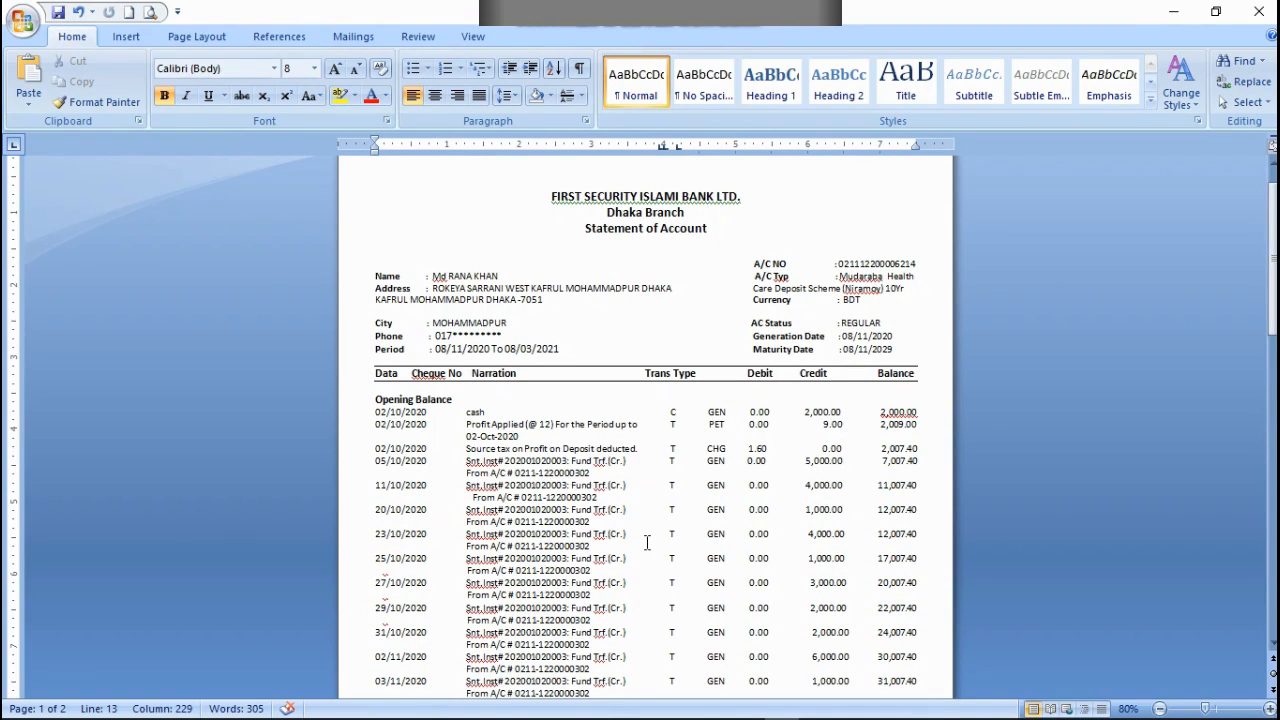
{"action": "scroll", "coordinate": [647, 542], "scroll_direction": "down", "scroll_amount": 2}
{"action": "scroll", "coordinate": [647, 542], "scroll_direction": "up", "scroll_amount": 3}
Step: Print only the current page of the statement with Microsoft Print to PDF
{"action": "left_click", "coordinate": [24, 18]}
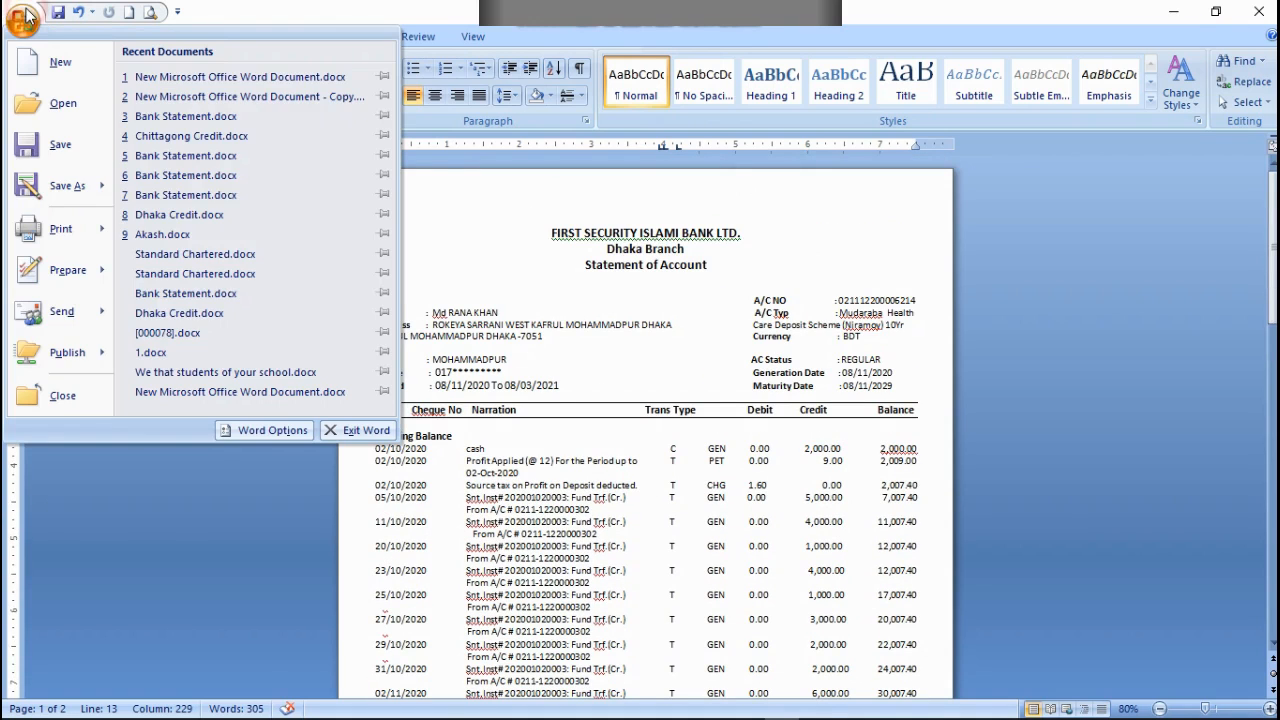
{"action": "left_click", "coordinate": [60, 229]}
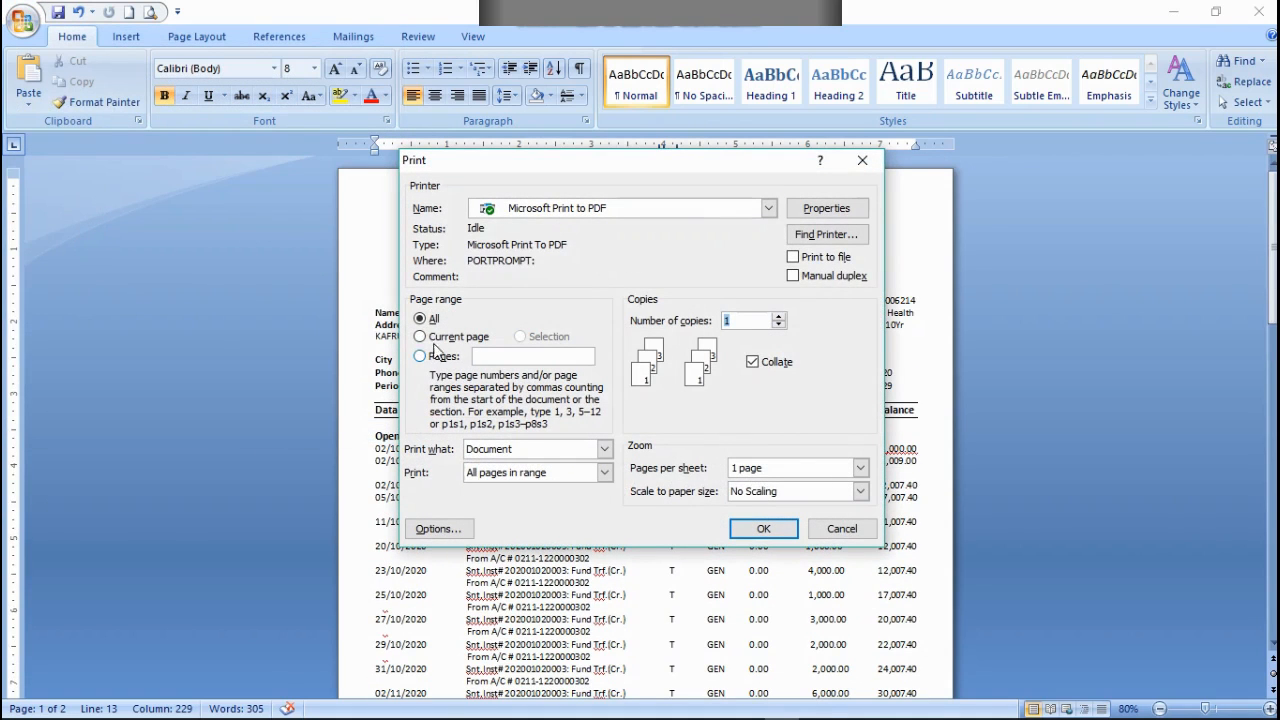
{"action": "left_click", "coordinate": [440, 337]}
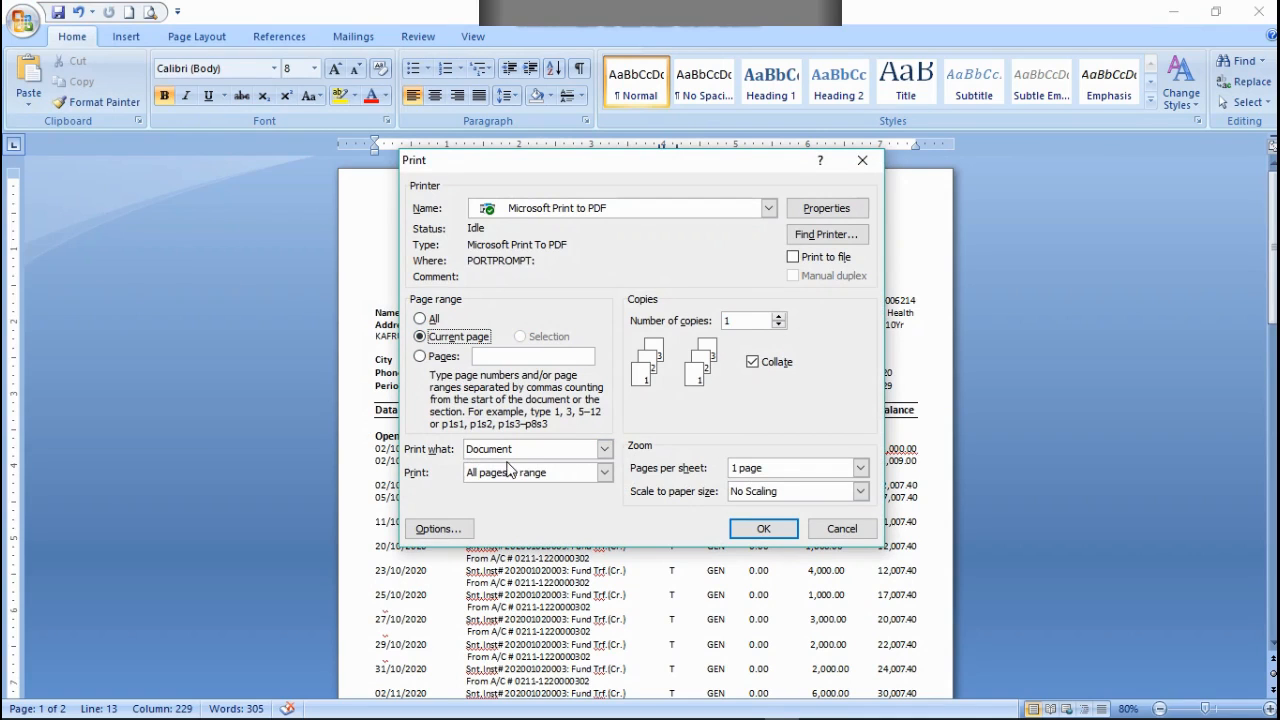
{"action": "left_click", "coordinate": [763, 528]}
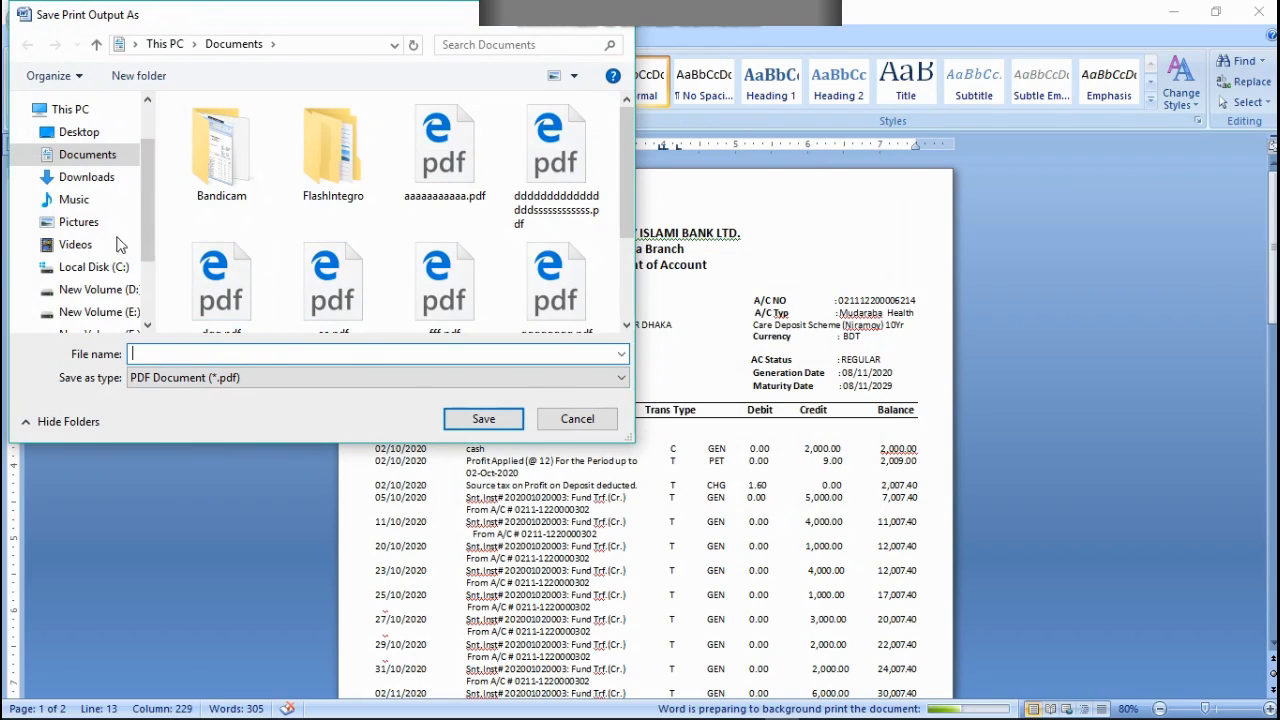
Step: Save the PDF output on New Volume (F:), using the account holder's lowercase first name as the file name
{"action": "left_click", "coordinate": [87, 180]}
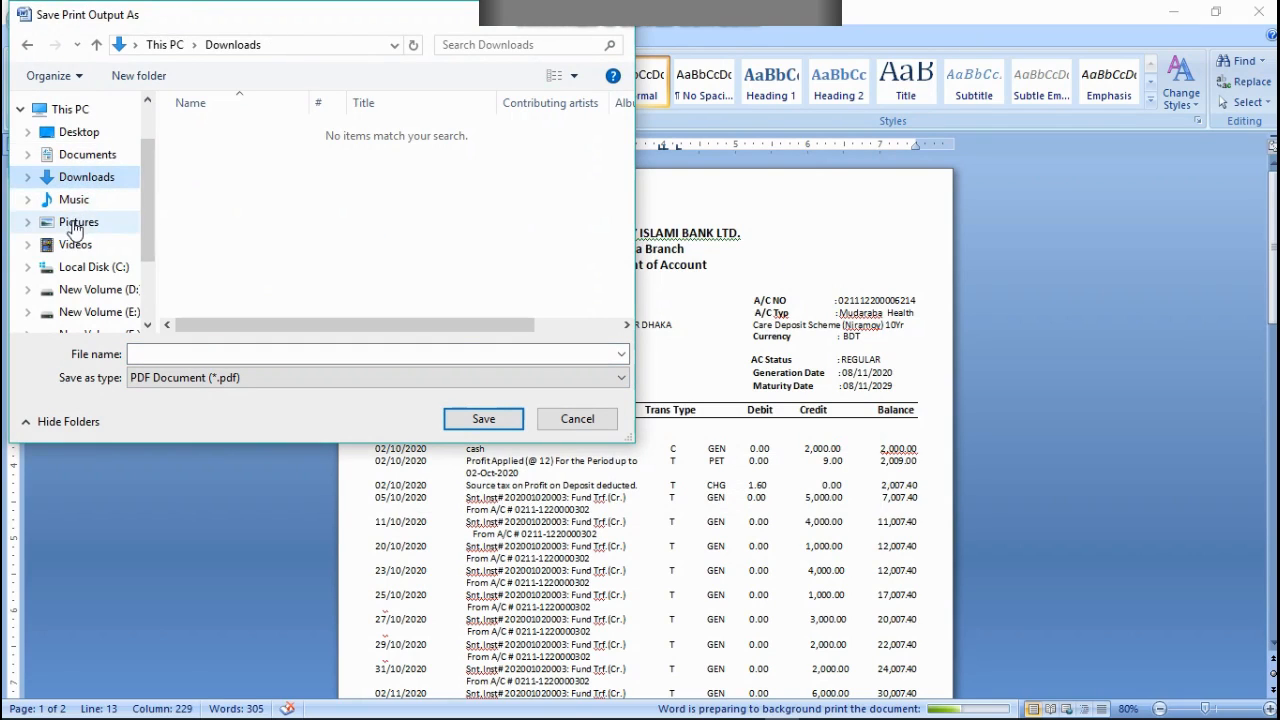
{"action": "scroll", "coordinate": [107, 327], "scroll_direction": "down", "scroll_amount": 1}
{"action": "left_click", "coordinate": [99, 304]}
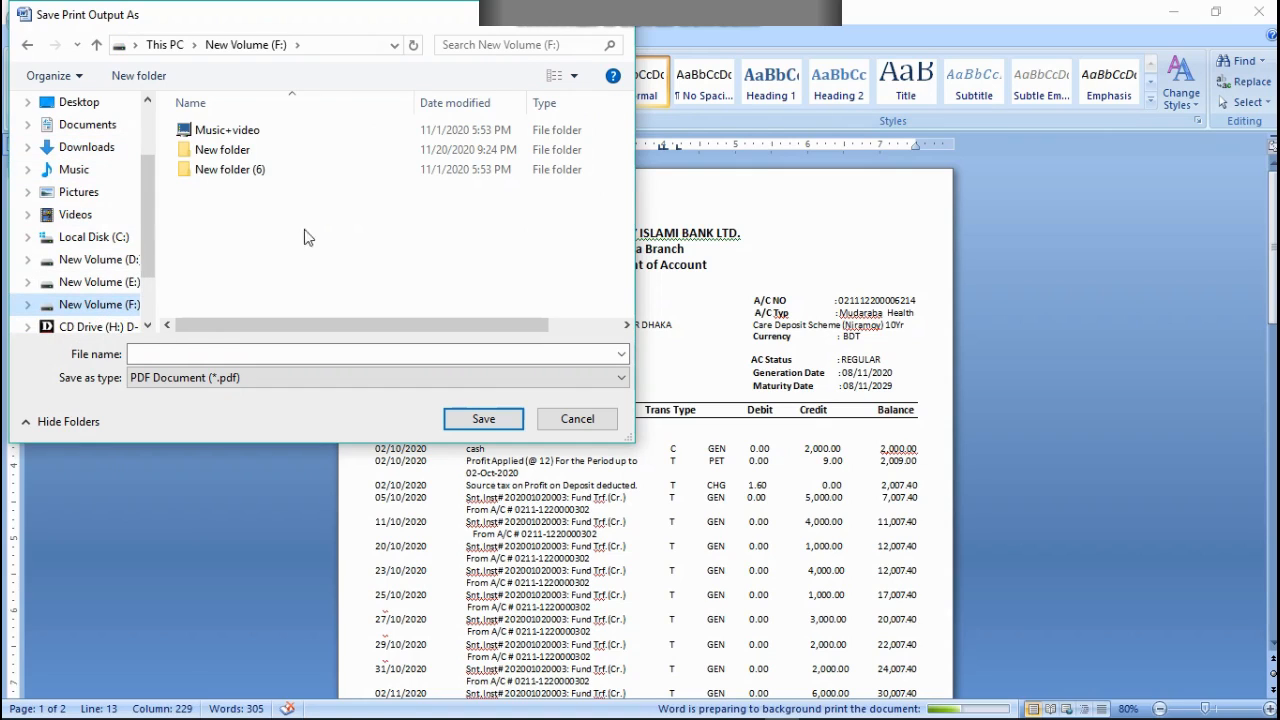
{"action": "left_click", "coordinate": [317, 352]}
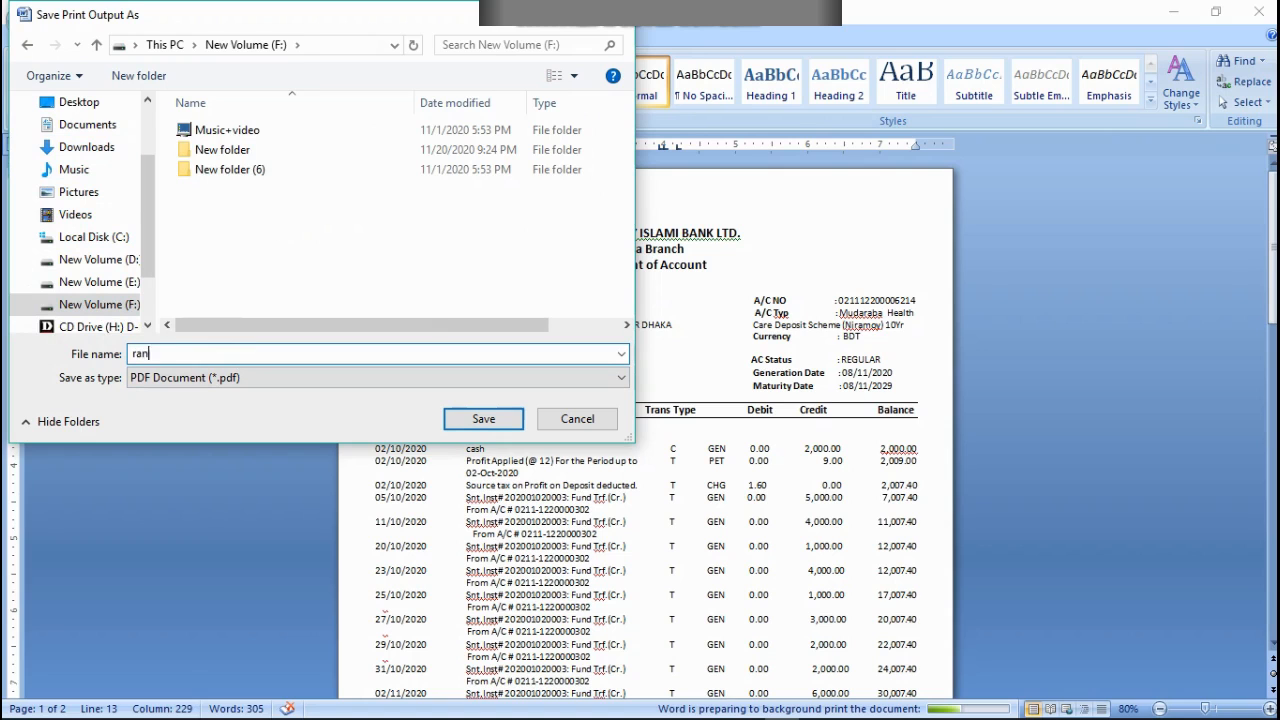
{"action": "type", "text": "rana"}
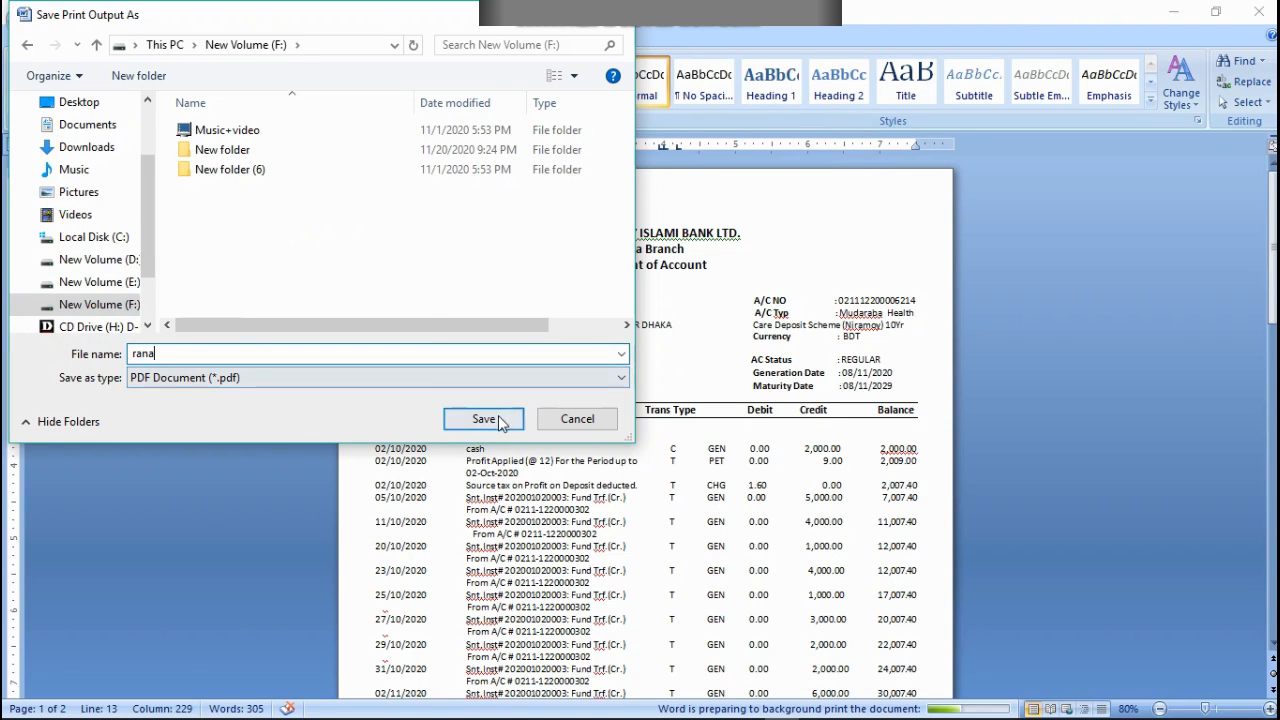
{"action": "left_click", "coordinate": [486, 418]}
Step: Switch to File Explorer and open the new PDF from New Volume (F:) to check the printed statement
{"action": "left_click", "coordinate": [1175, 7]}
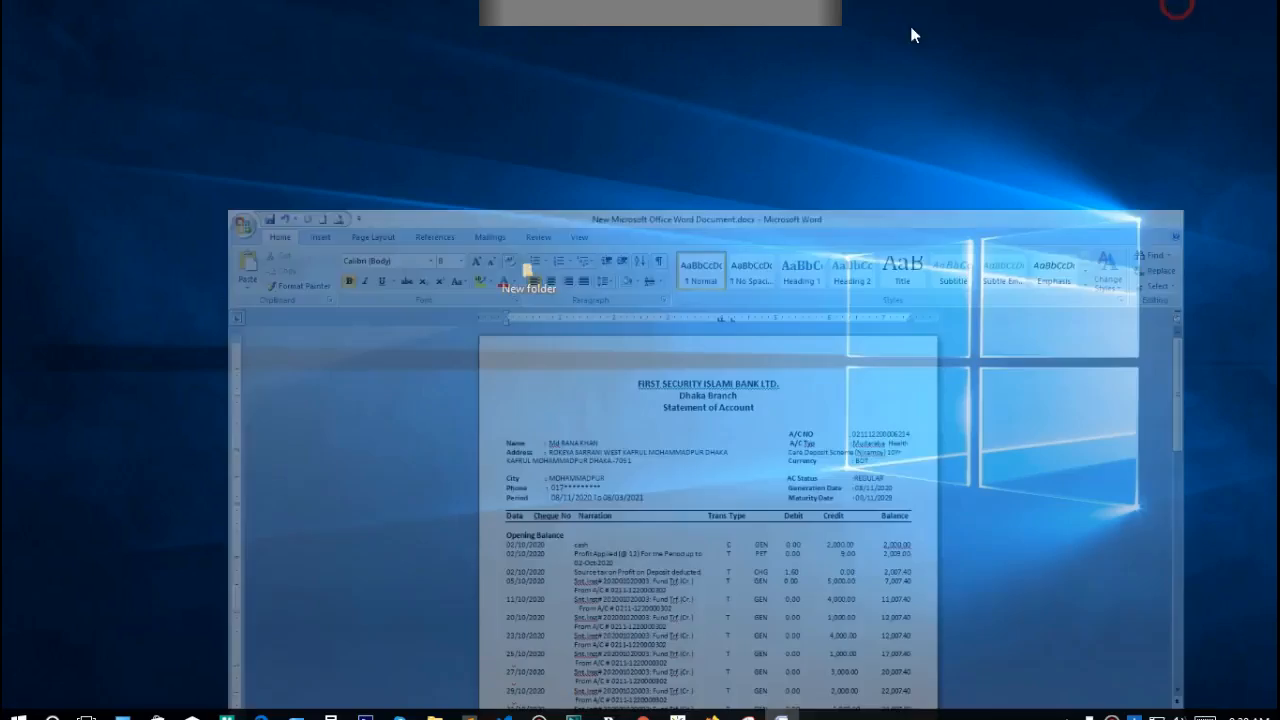
{"action": "left_click", "coordinate": [115, 711]}
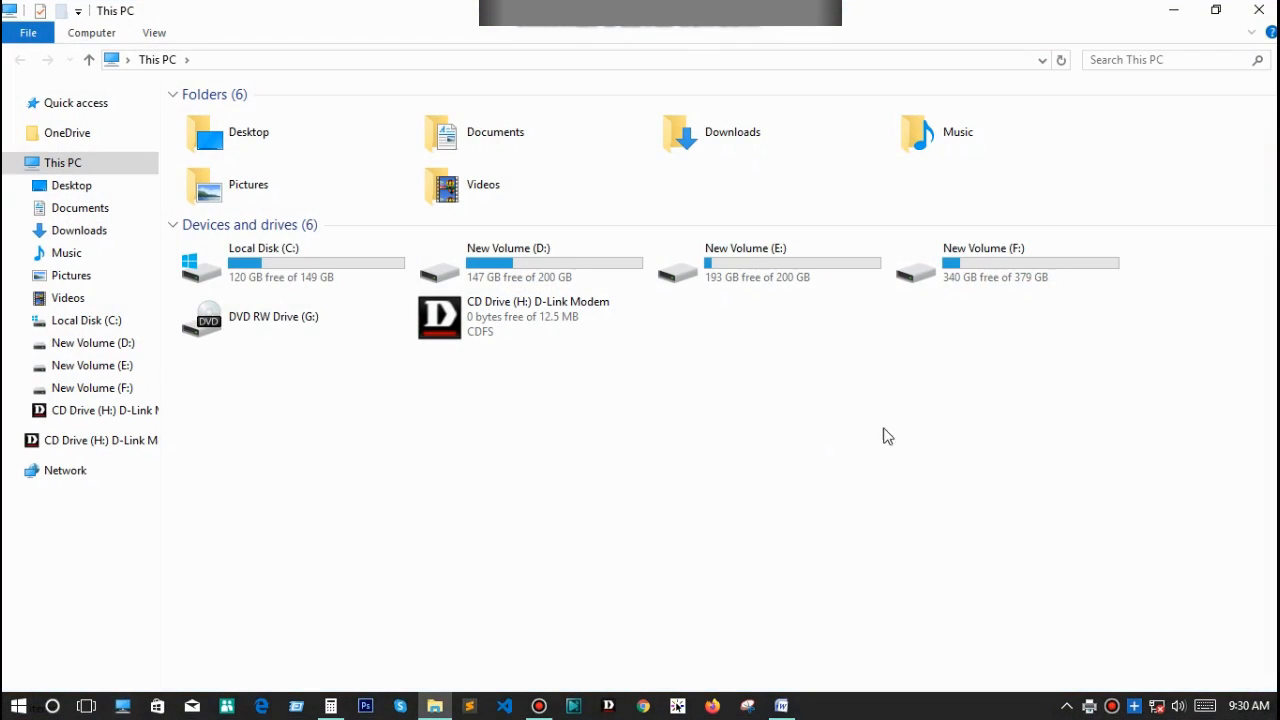
{"action": "double_click", "coordinate": [971, 266]}
{"action": "double_click", "coordinate": [548, 160]}
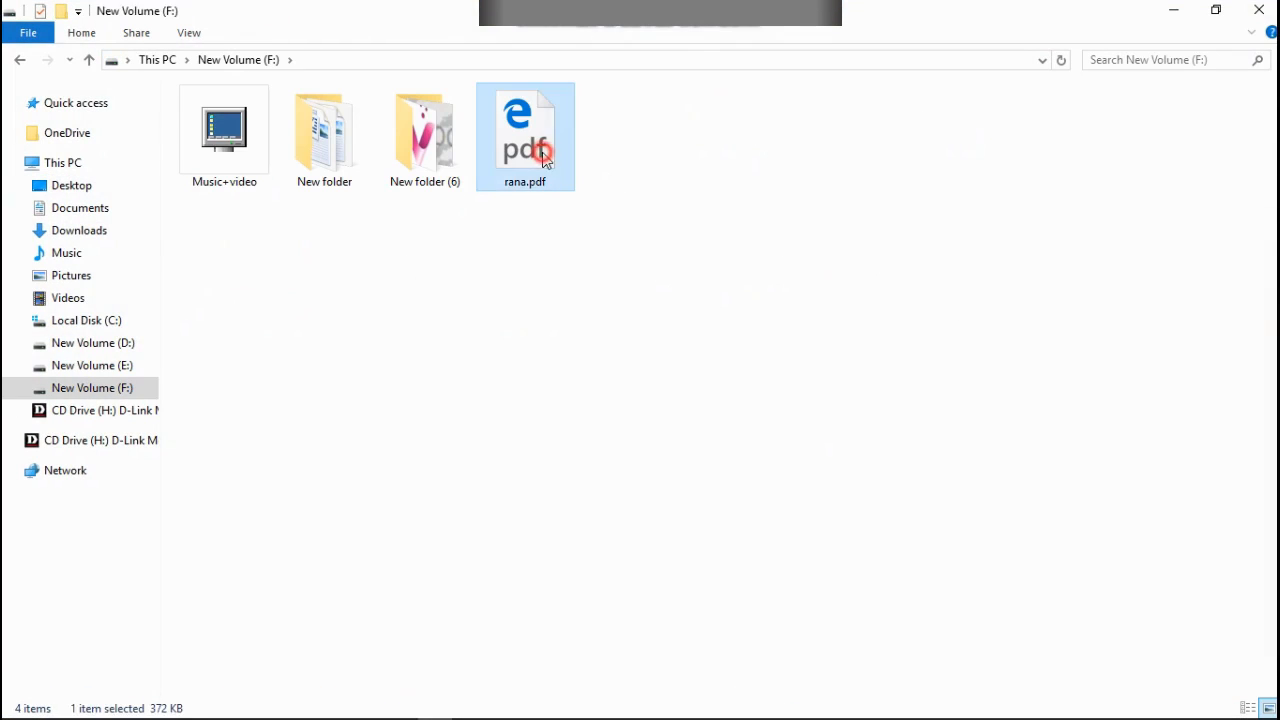
{"action": "scroll", "coordinate": [616, 345], "scroll_direction": "down", "scroll_amount": 5}
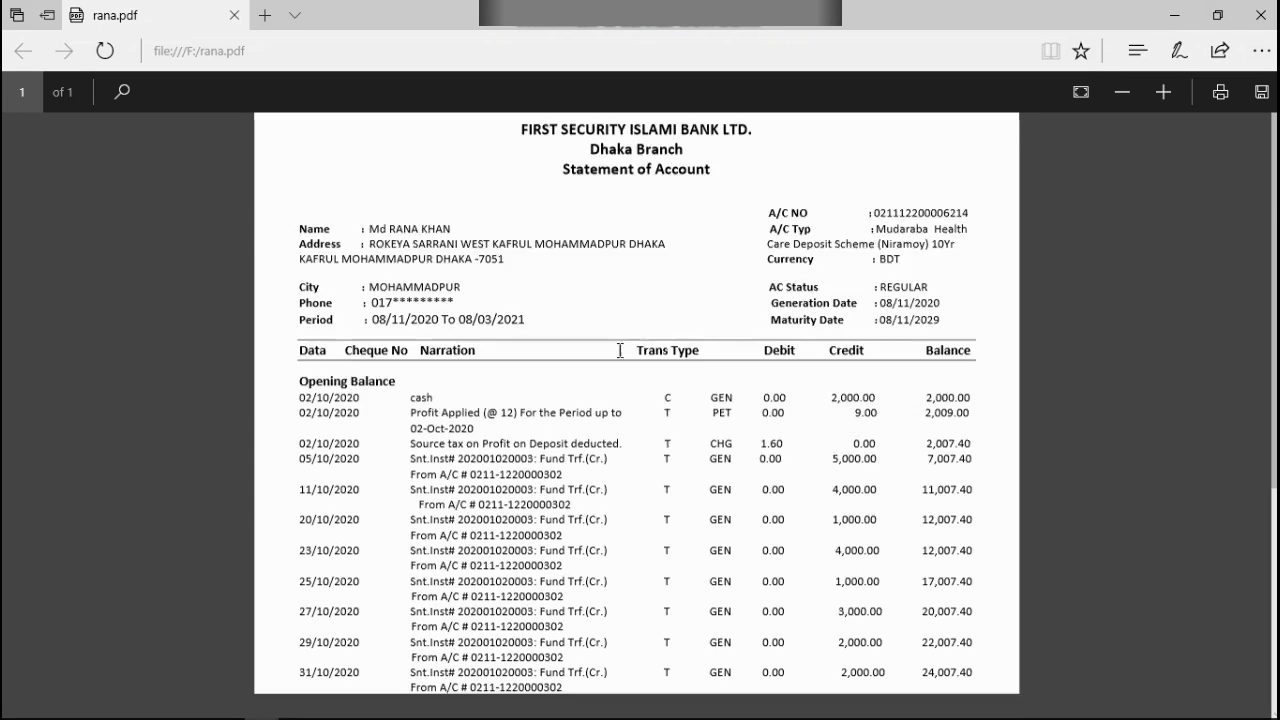